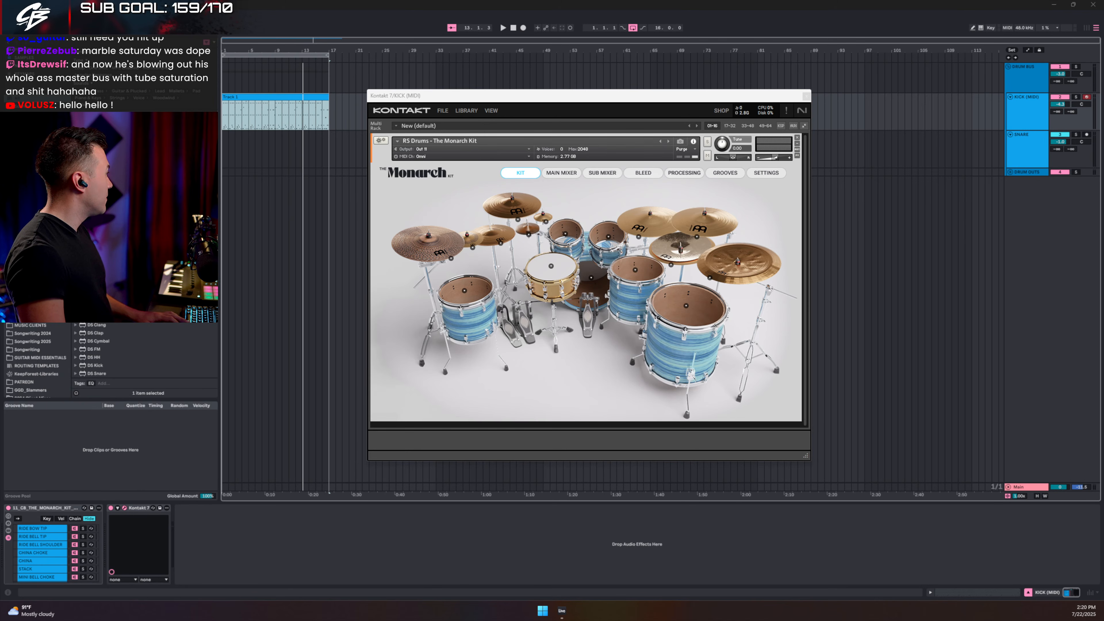
Step: View the mix walkthrough livestream thumbnail image and close it
drag(469, 51, 596, 65)
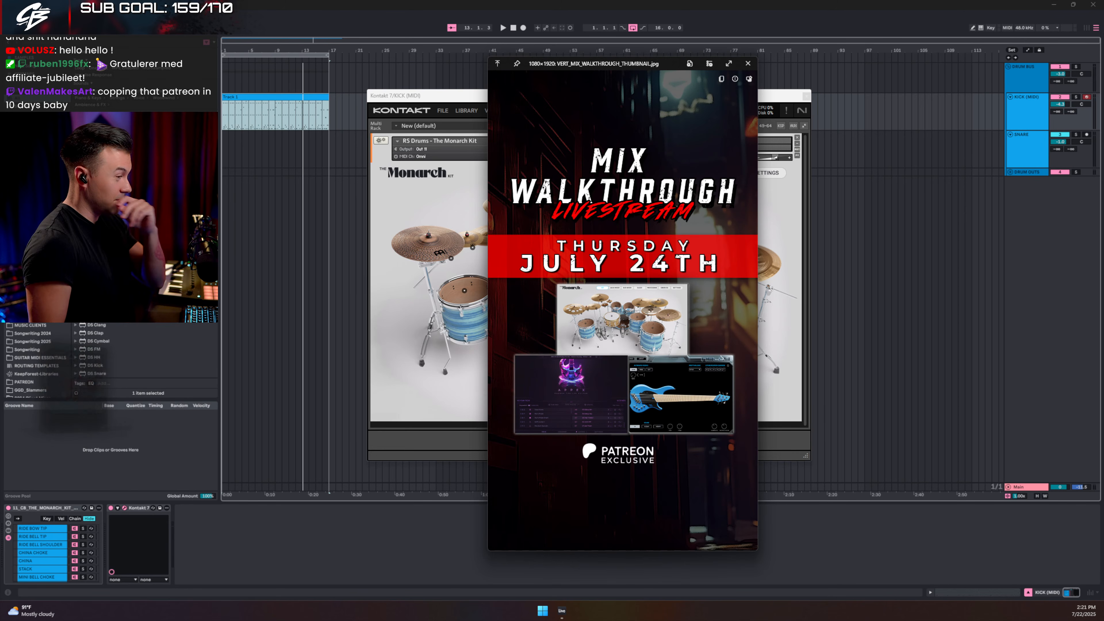
click(748, 64)
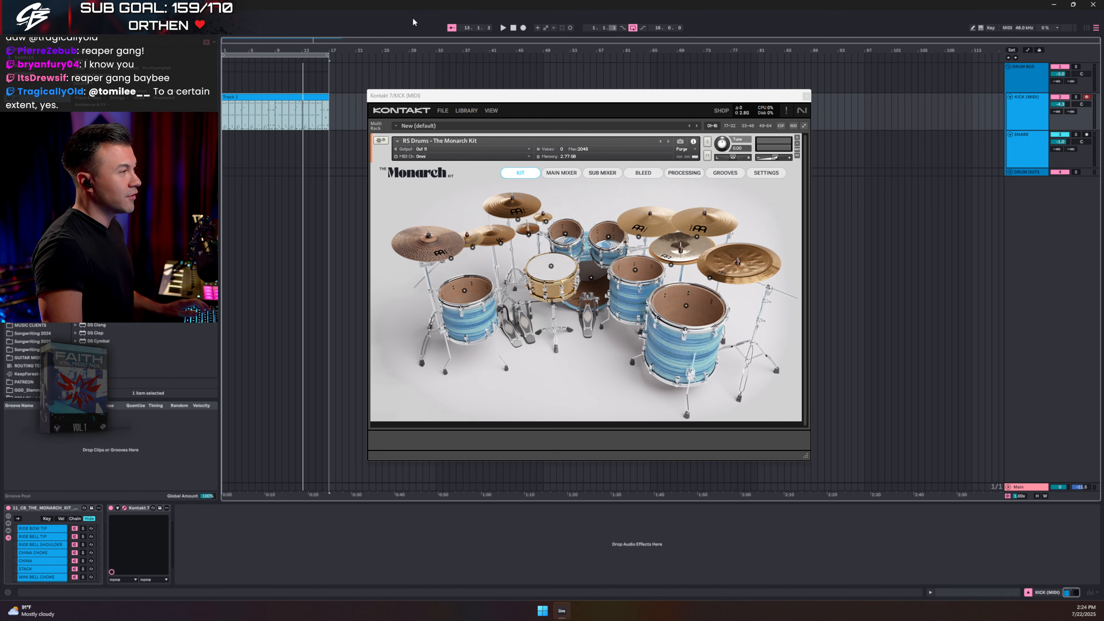
Step: Close the Kontakt window, show the session mixer and unfold the DRUM OUTS group to view its individual tracks
click(807, 95)
key(Tab)
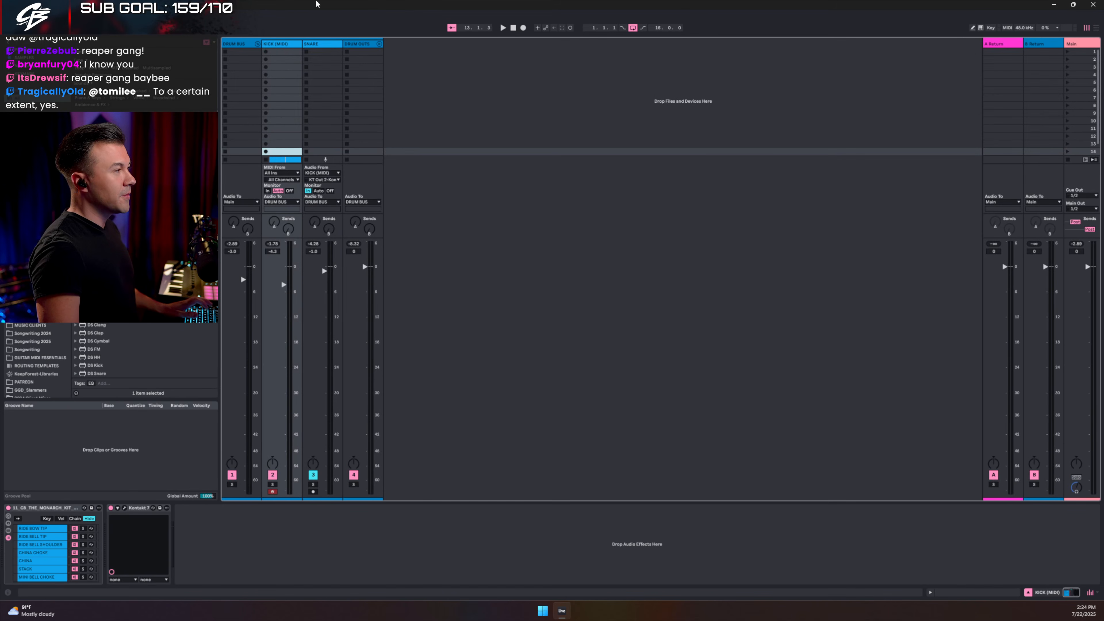
click(379, 46)
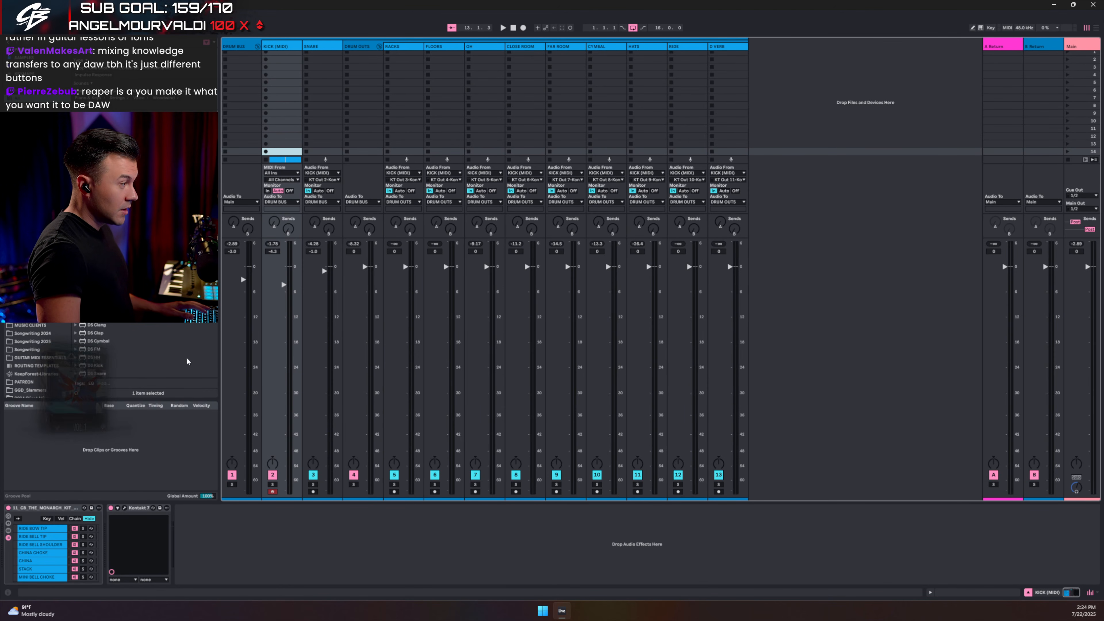
click(37, 513)
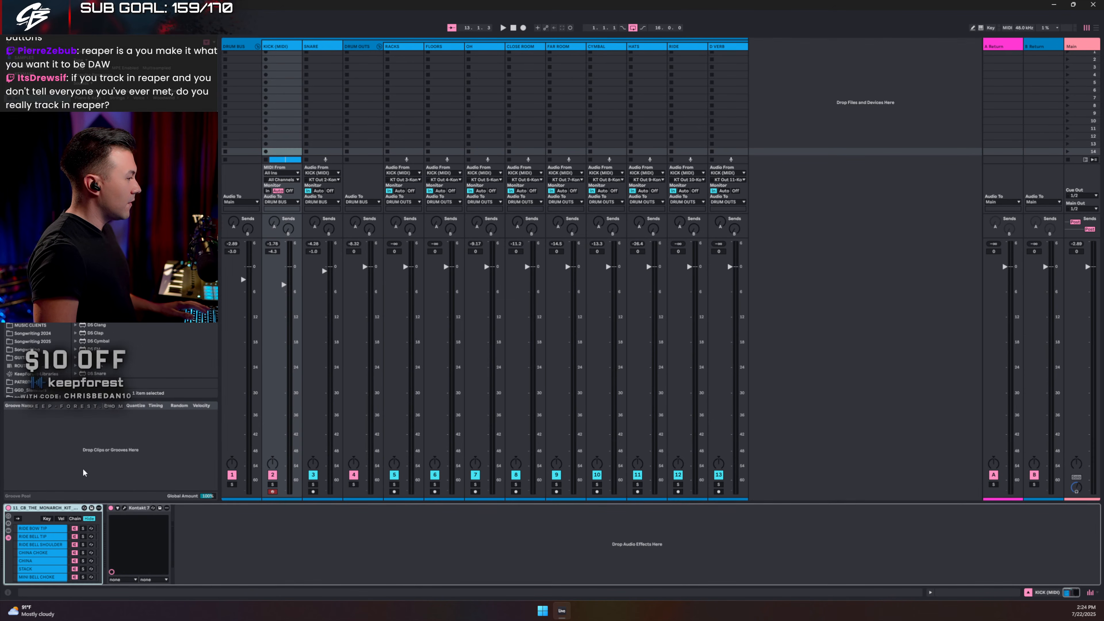
Step: Return to the arrangement and inspect the notes of the MIDI clip on the KICK (MIDI) track
key(Tab)
double_click(265, 95)
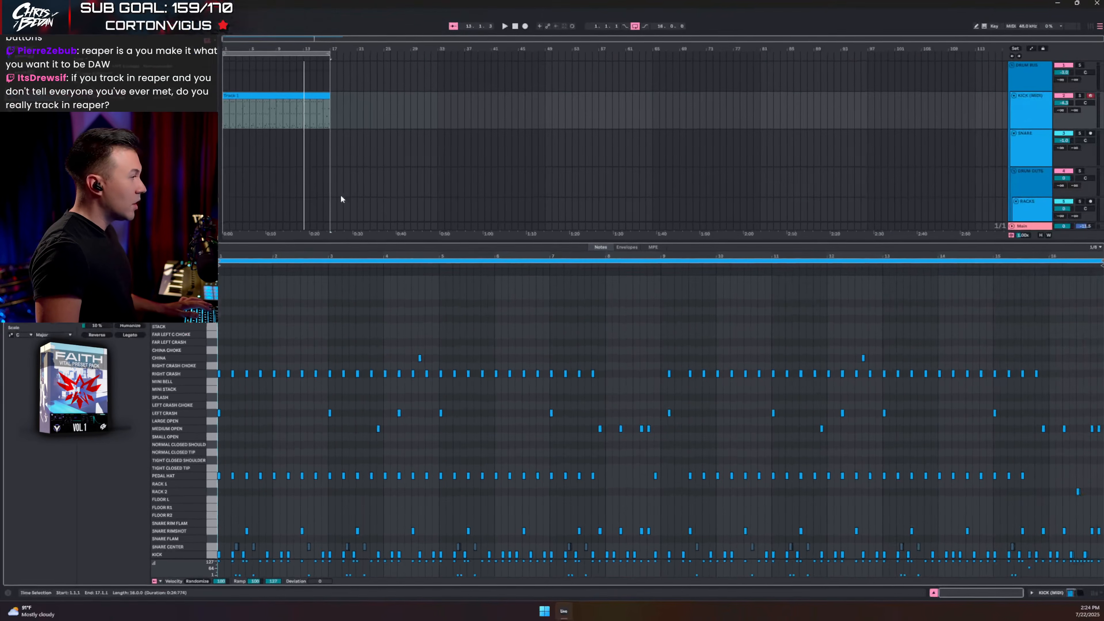
click(1043, 116)
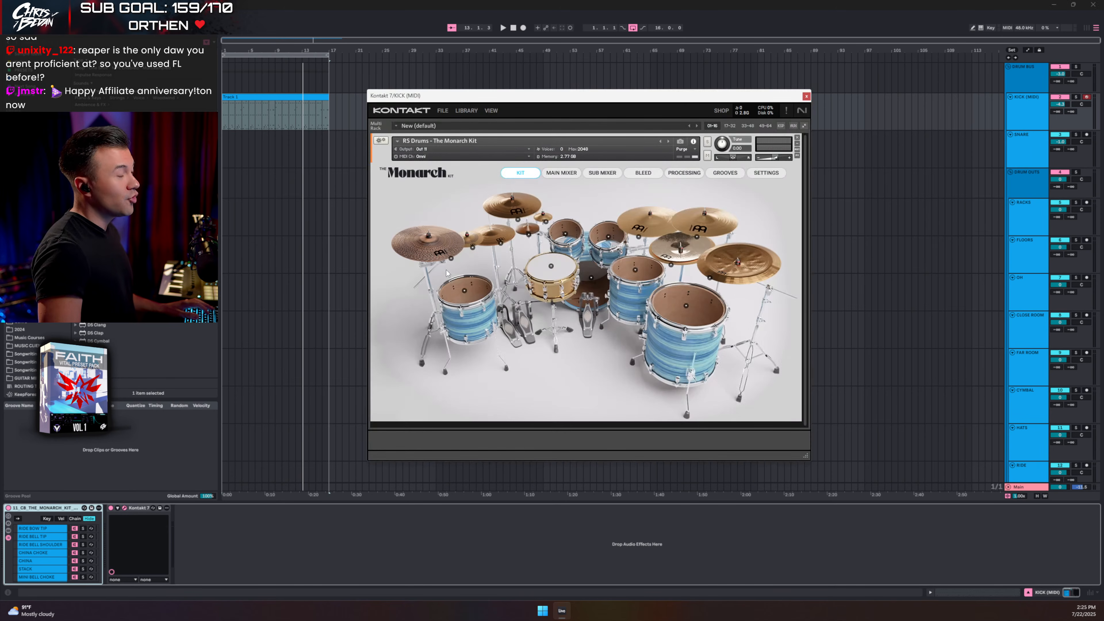
Step: Show Kontakt's output section and look through its batch configuration options and factory output presets
click(492, 110)
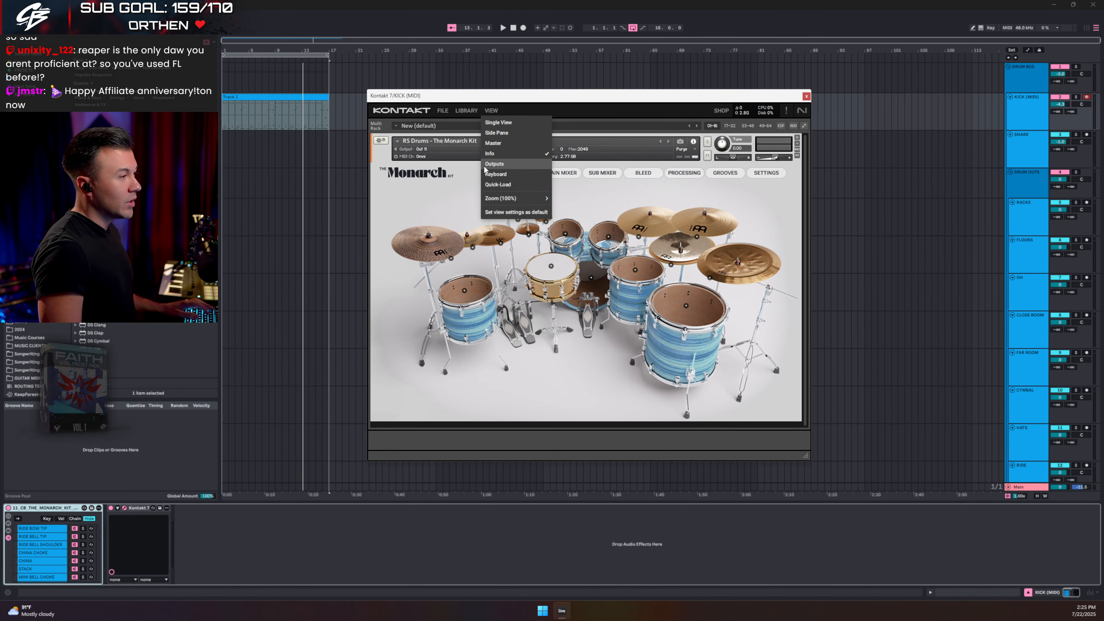
click(505, 167)
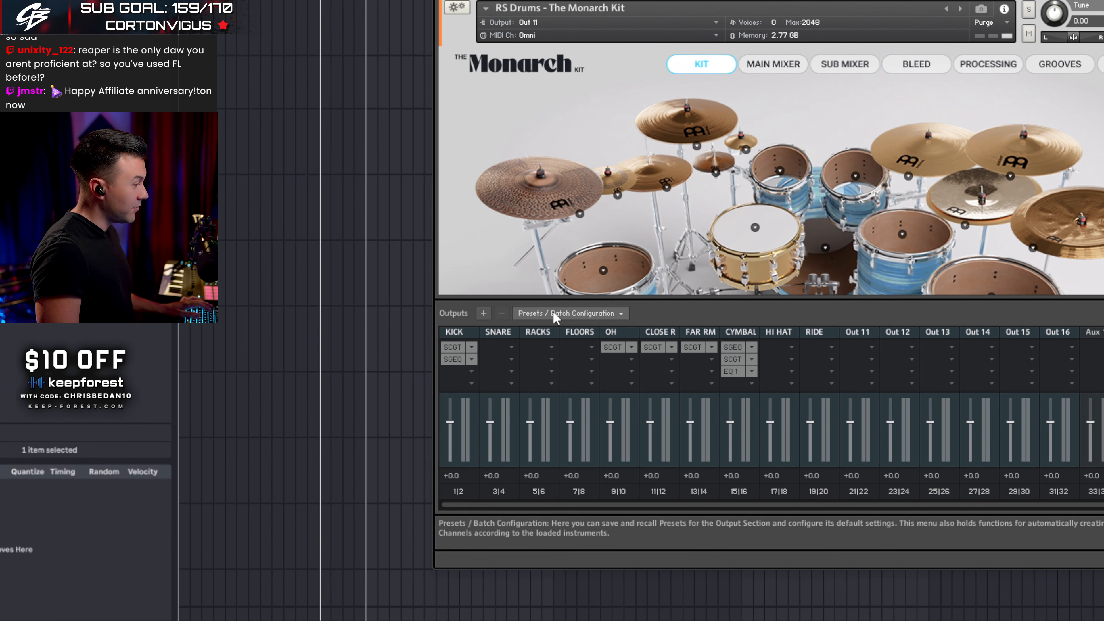
click(555, 314)
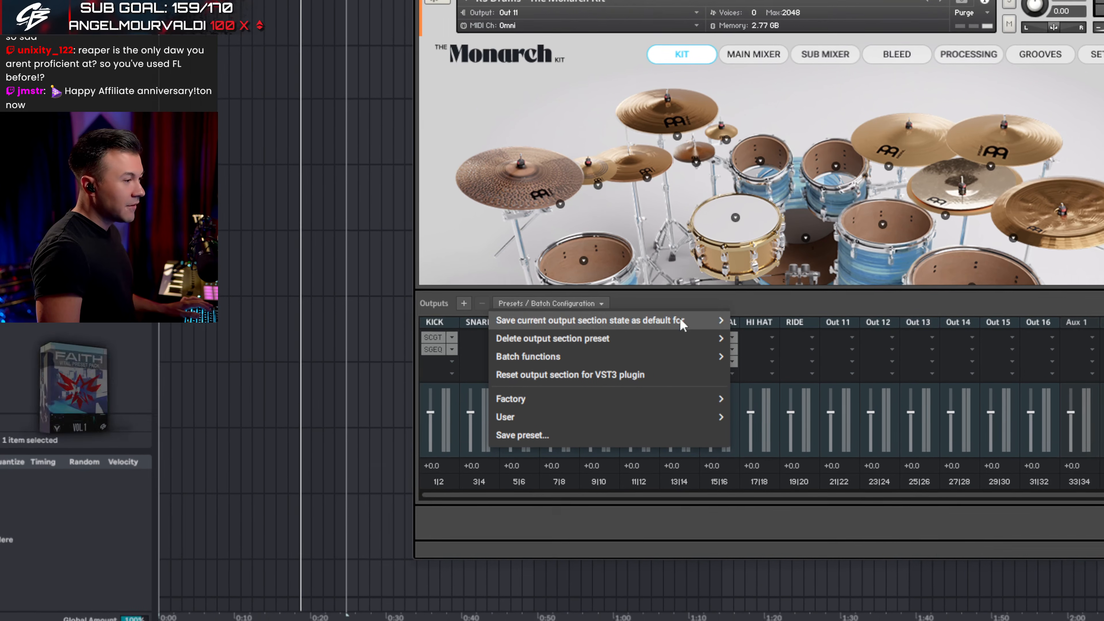
click(826, 306)
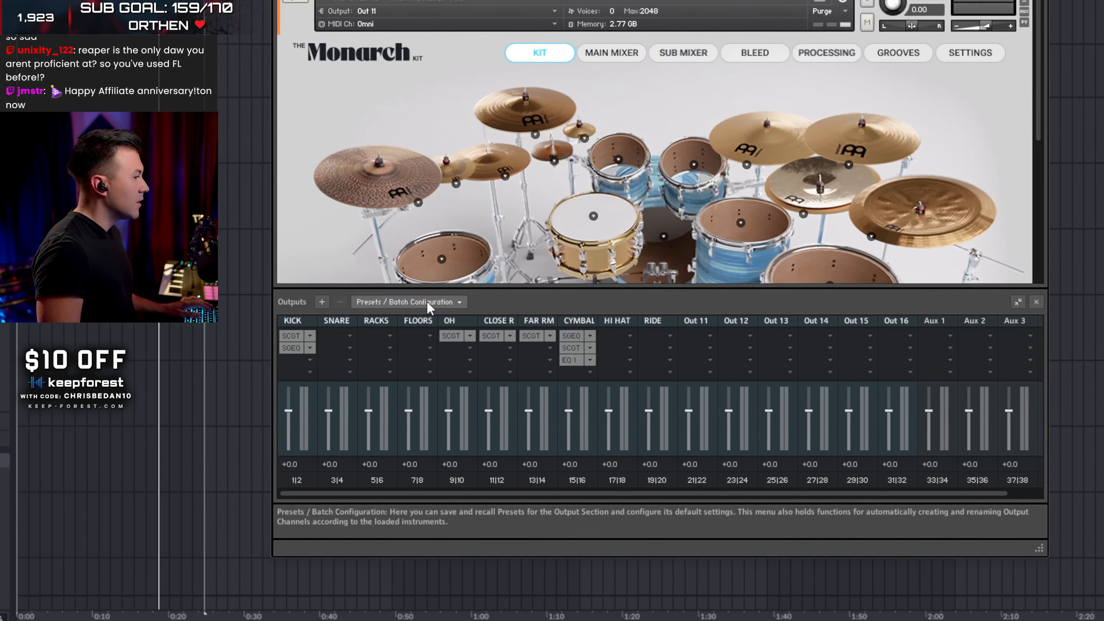
click(81, 287)
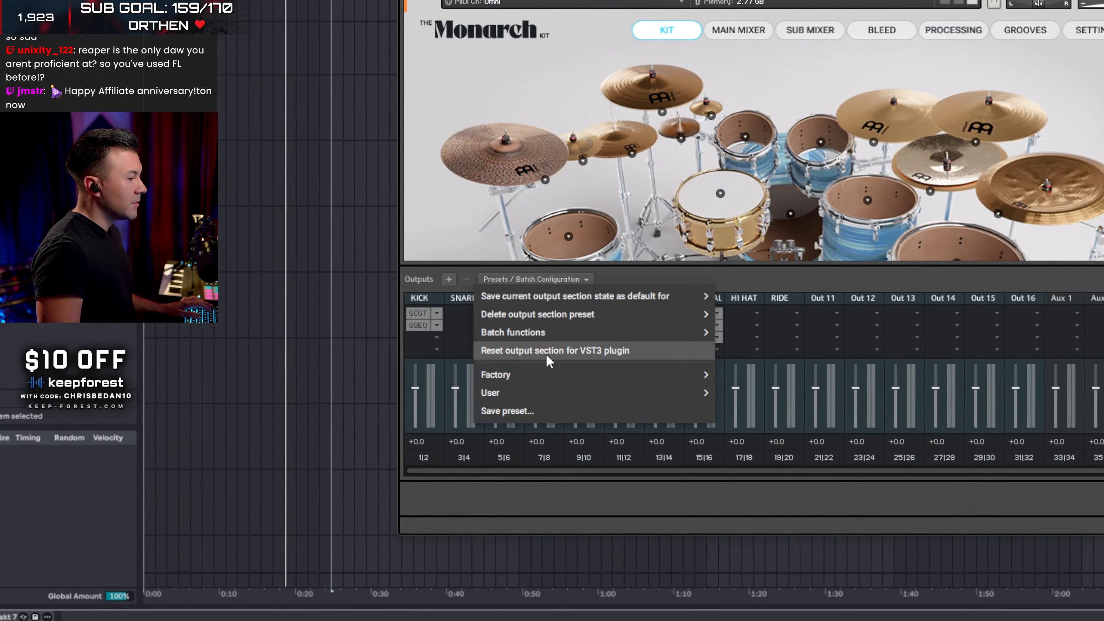
mouse_move(513, 407)
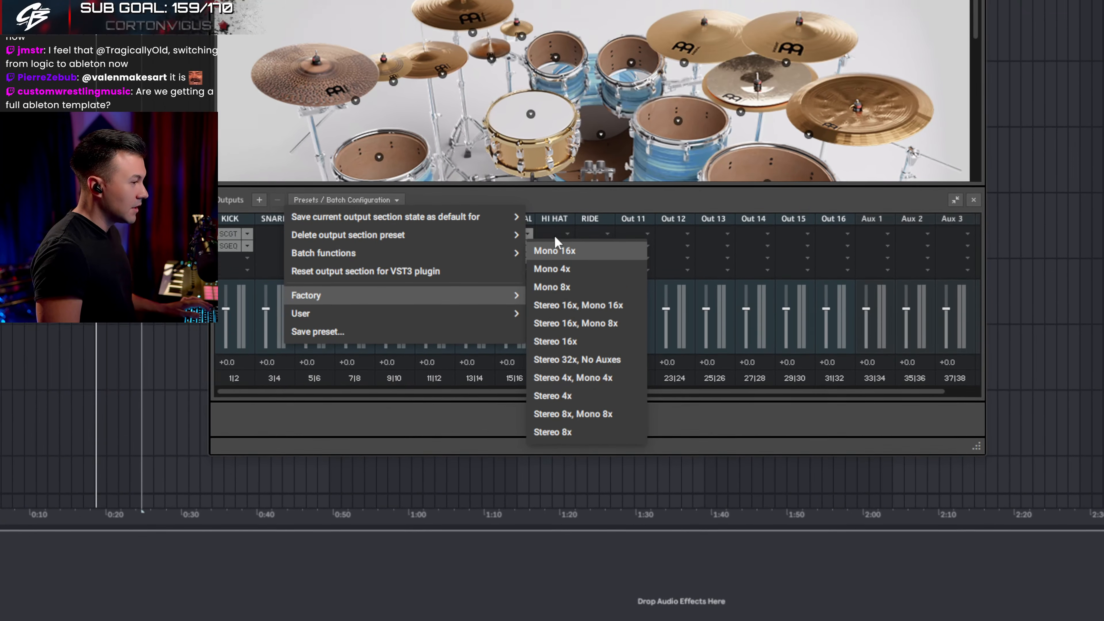
click(556, 311)
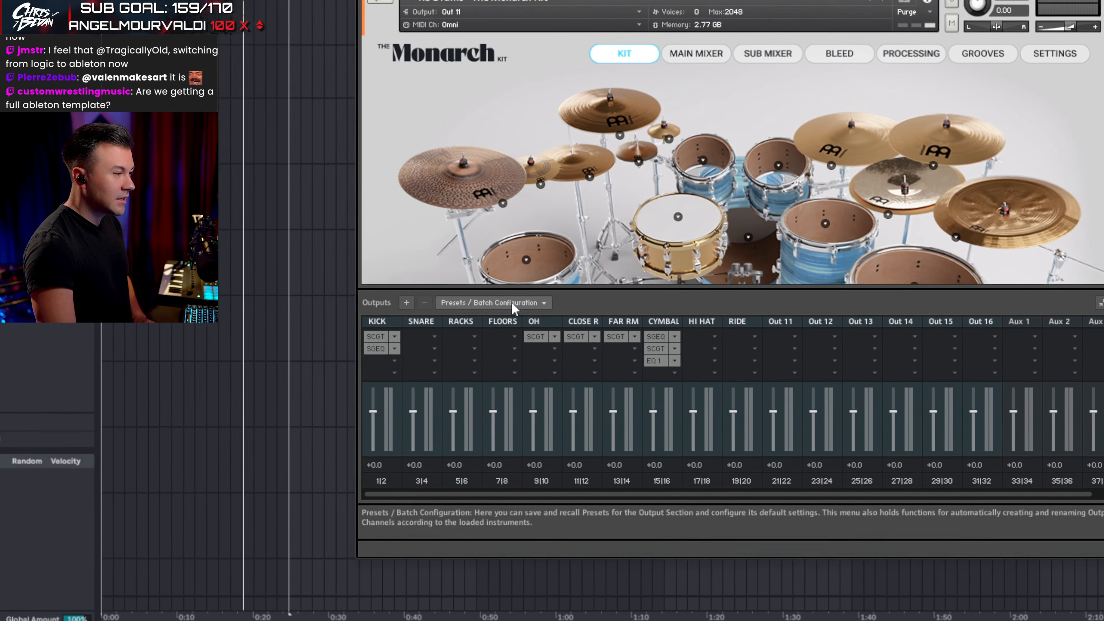
Step: Save the current output section state as the default for all formats and hide the output section
click(272, 288)
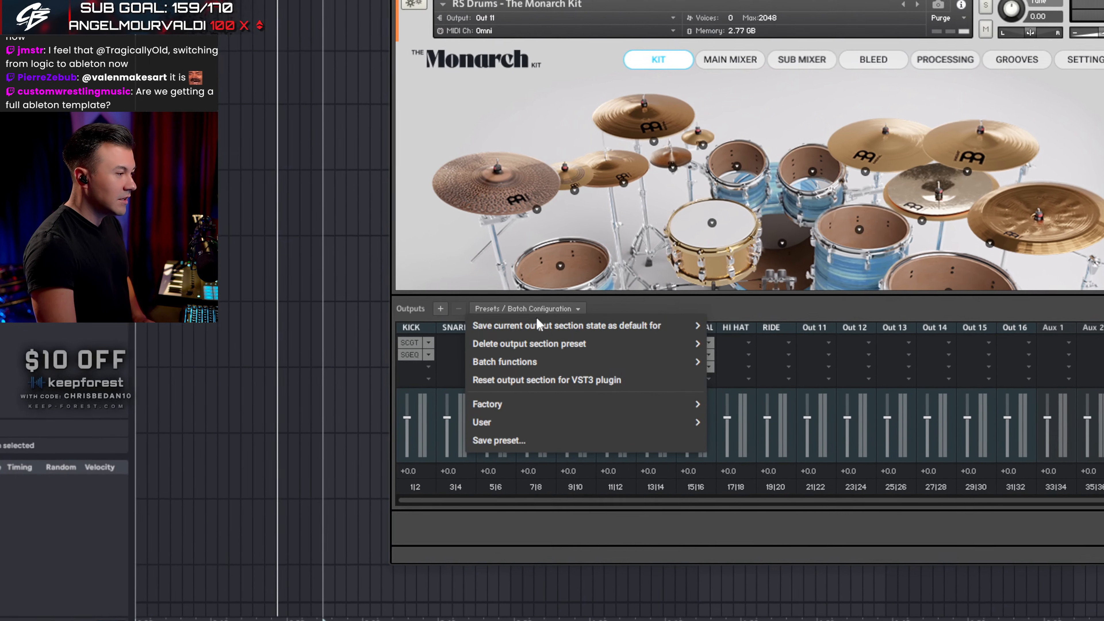
mouse_move(539, 326)
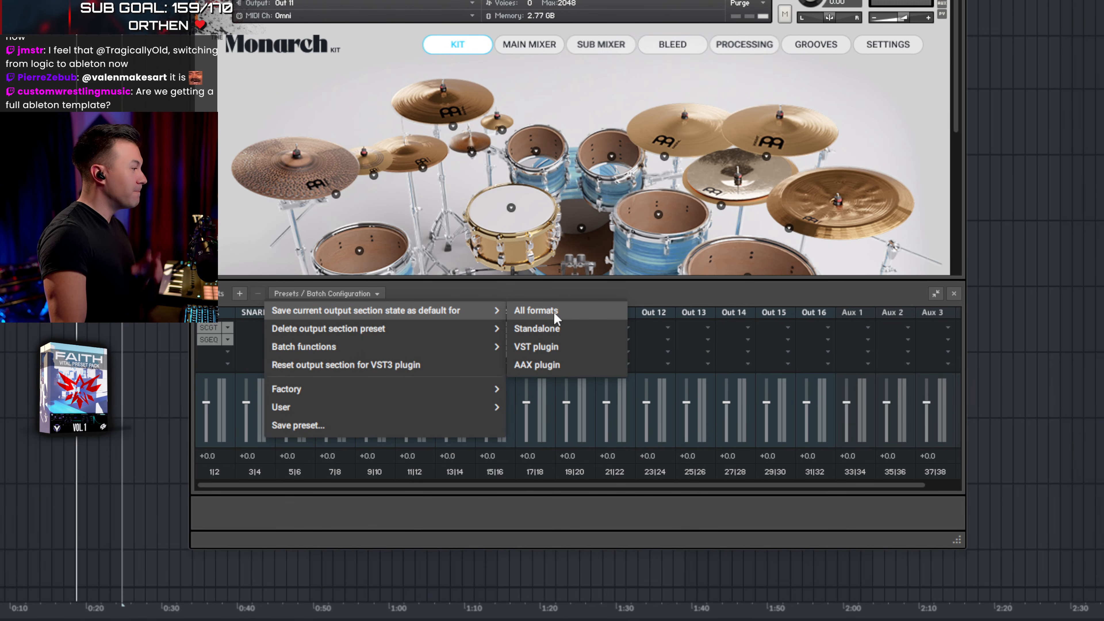
click(554, 312)
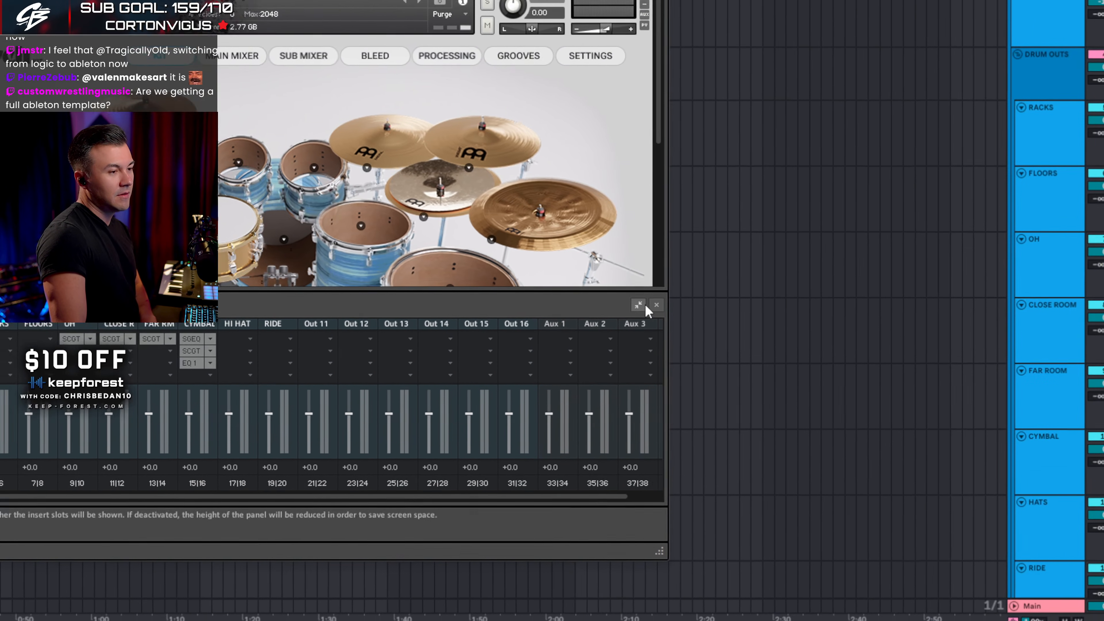
click(643, 305)
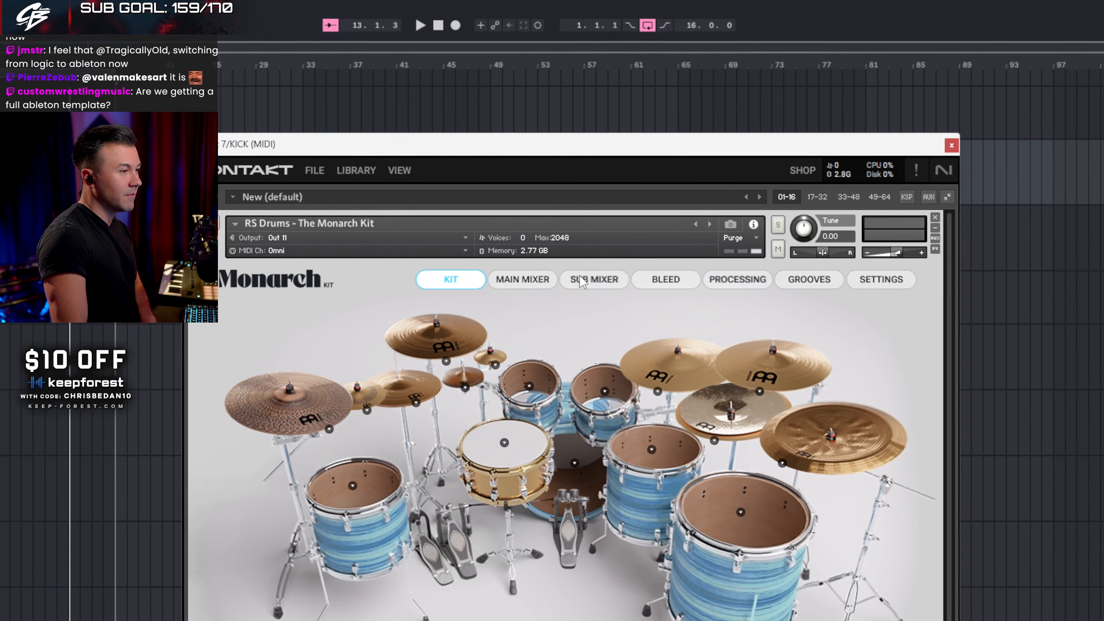
Step: Open the Monarch kit's main mixer and examine the output choices for the cymbals and shells overhead signals
click(580, 279)
click(526, 283)
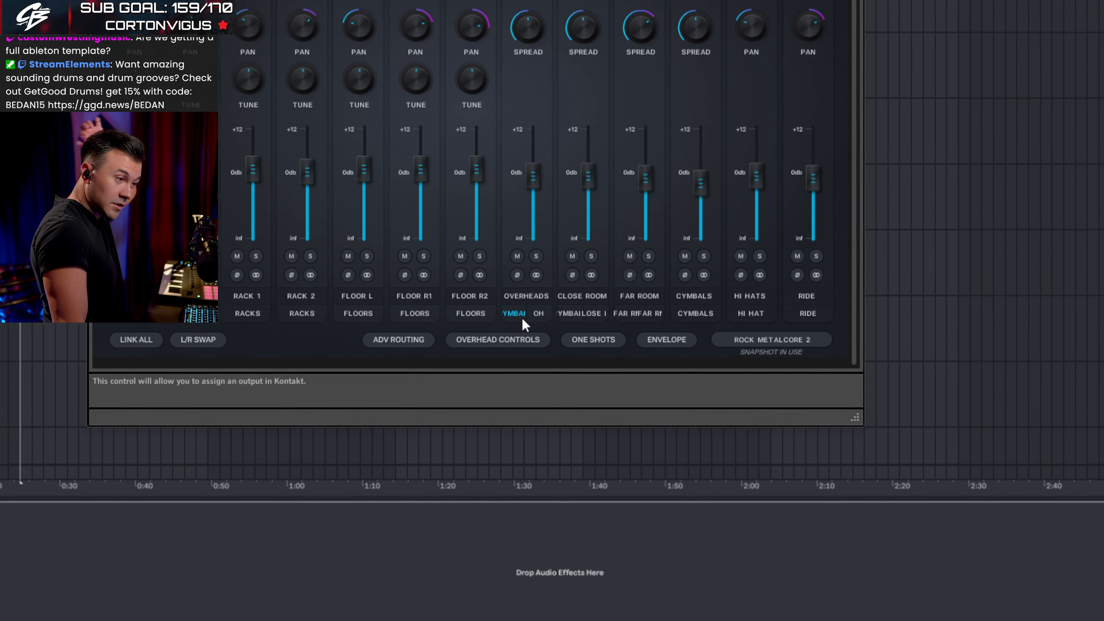
click(522, 318)
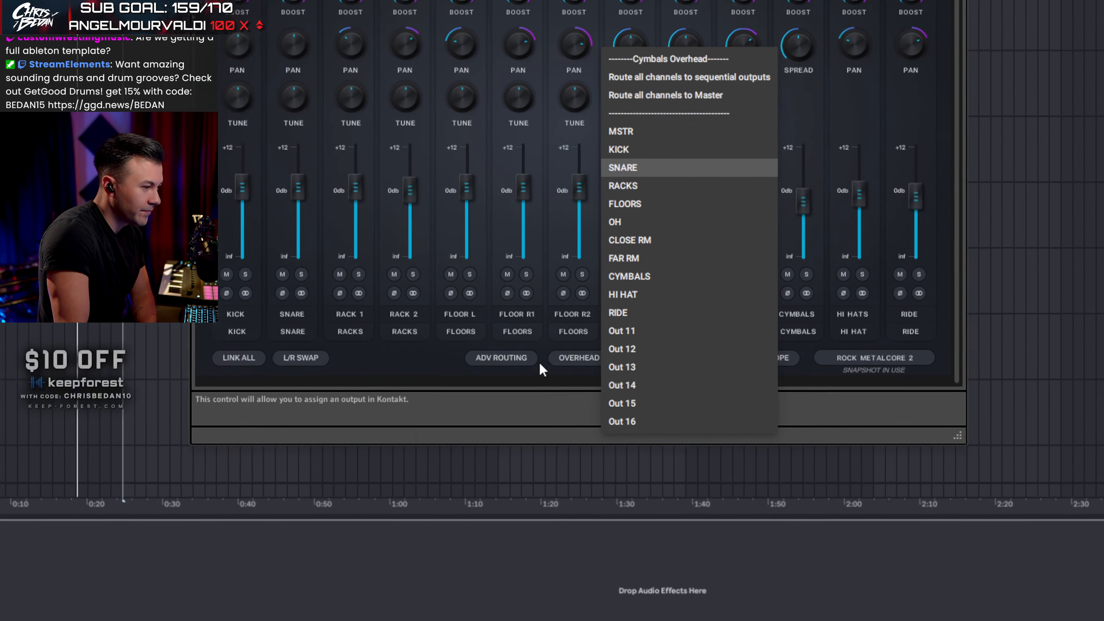
click(417, 620)
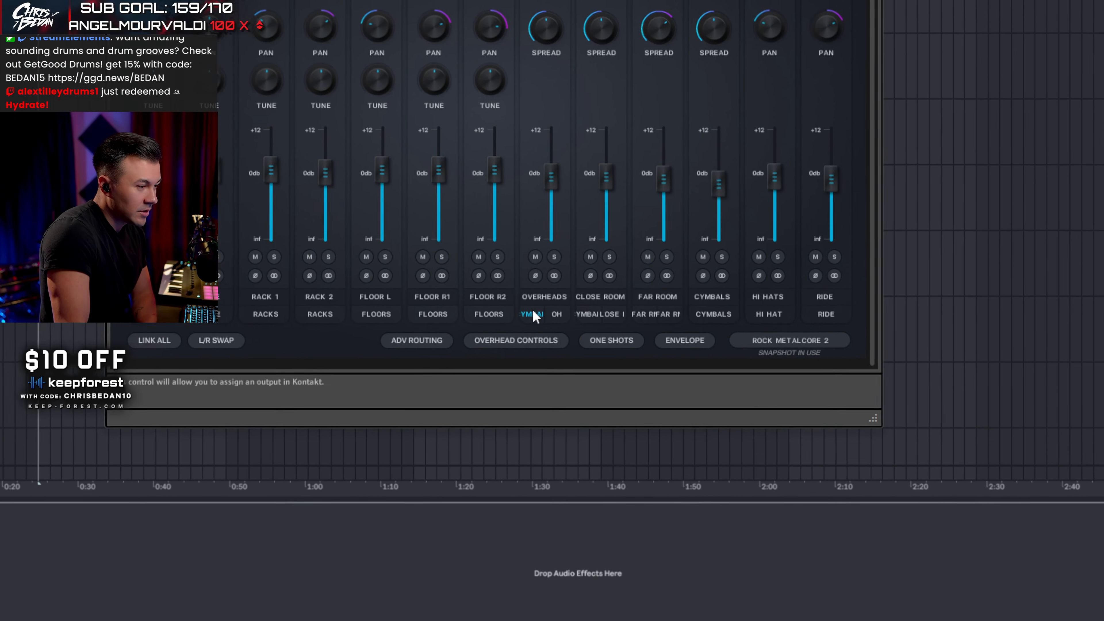
click(550, 302)
click(516, 324)
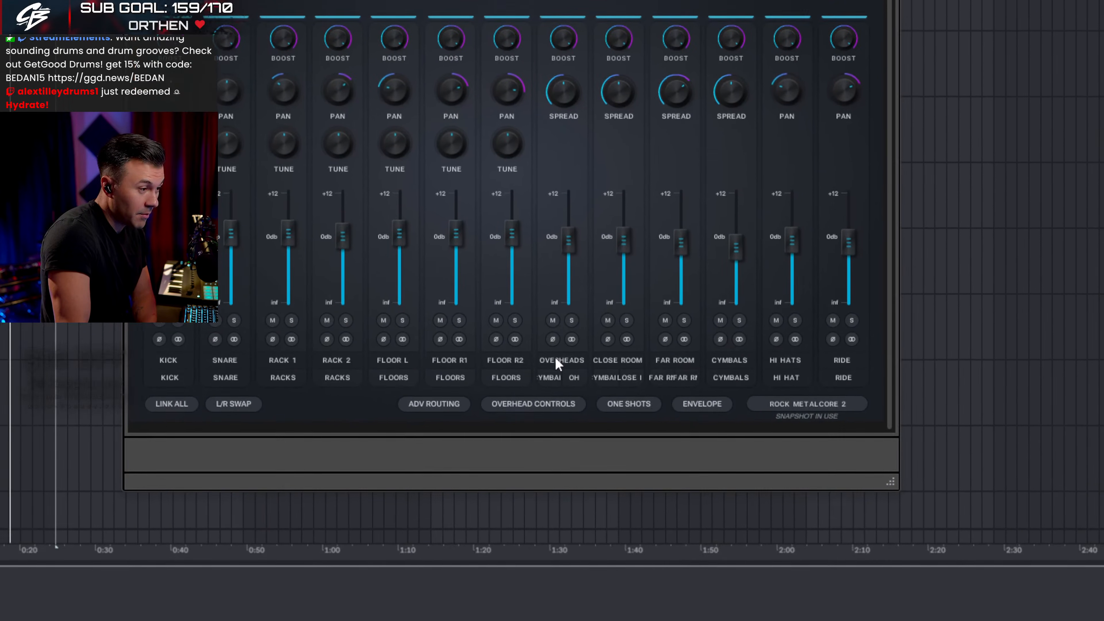
click(558, 377)
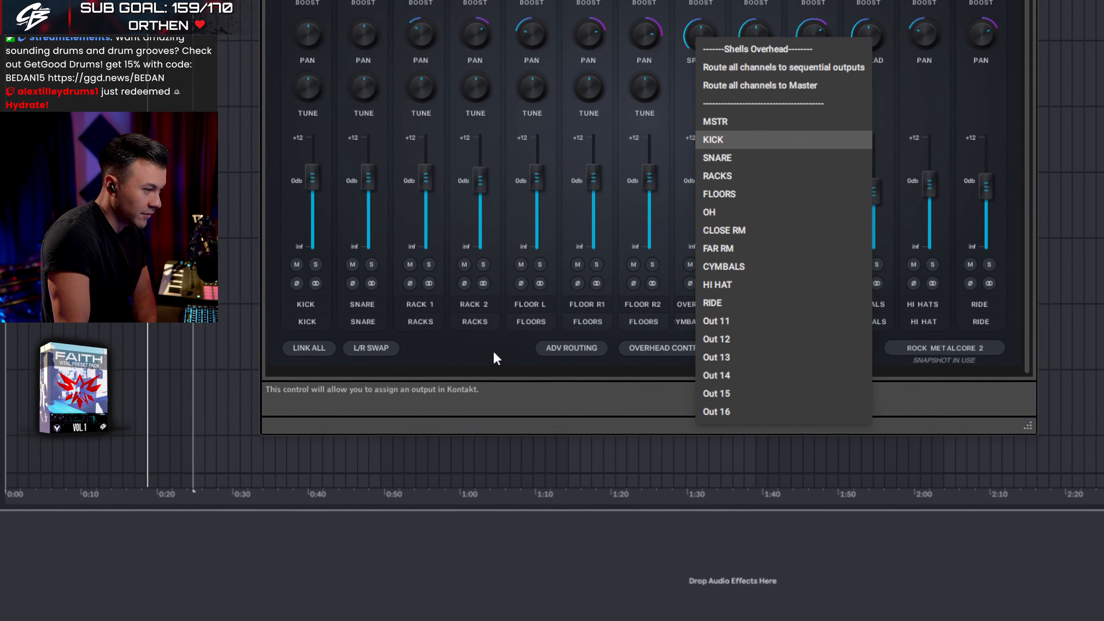
click(484, 518)
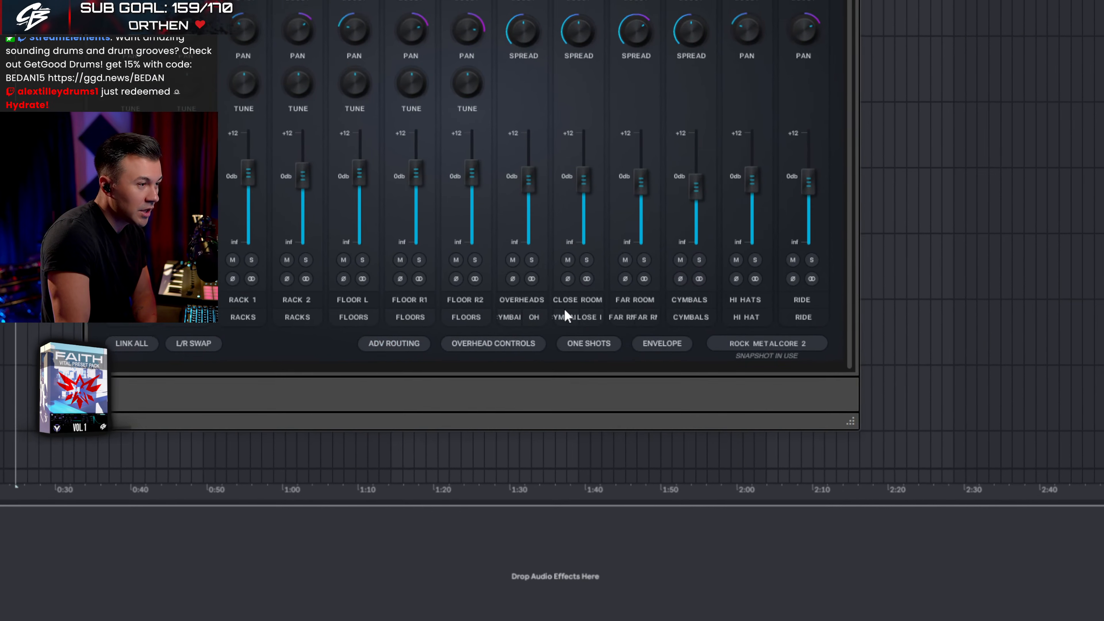
Step: Examine the output choices for the cymbals and shells signals of the close room channel
click(740, 298)
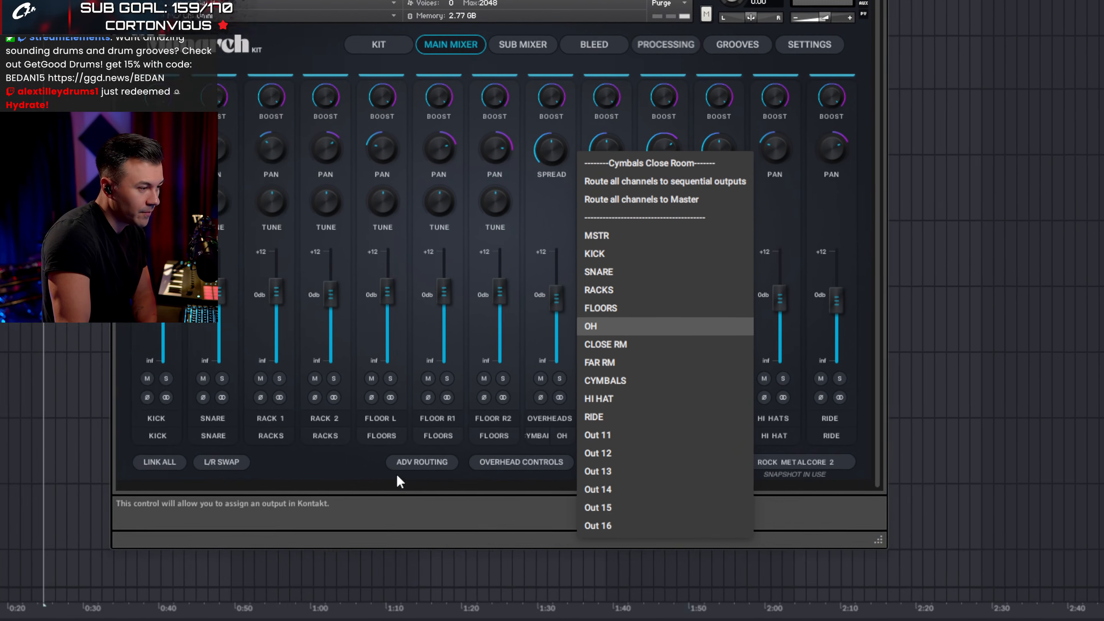
click(310, 616)
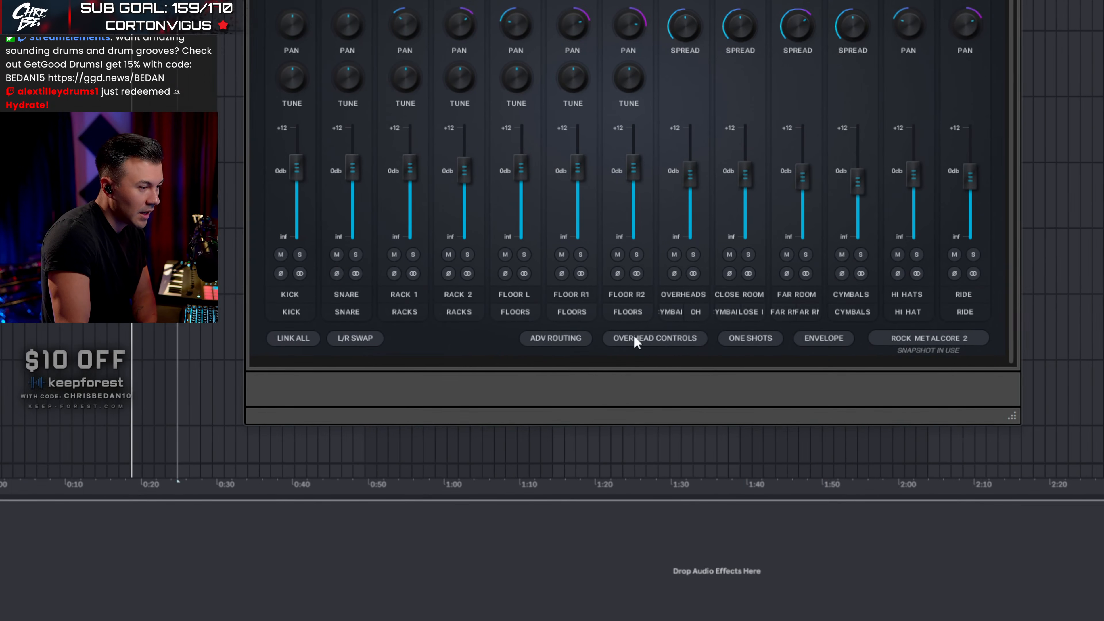
click(527, 577)
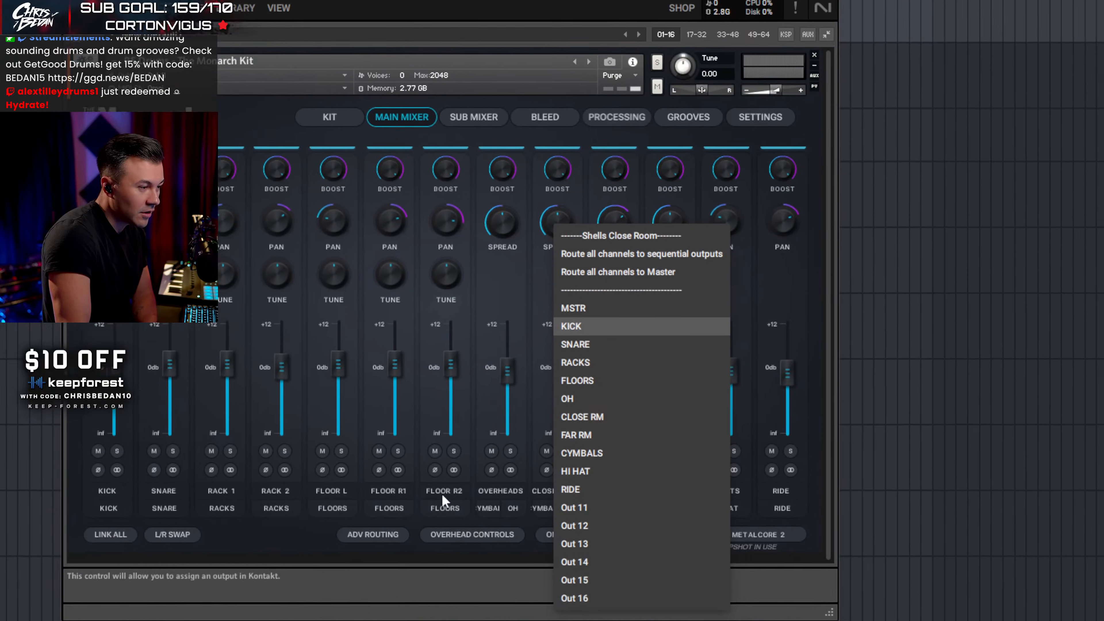
click(296, 347)
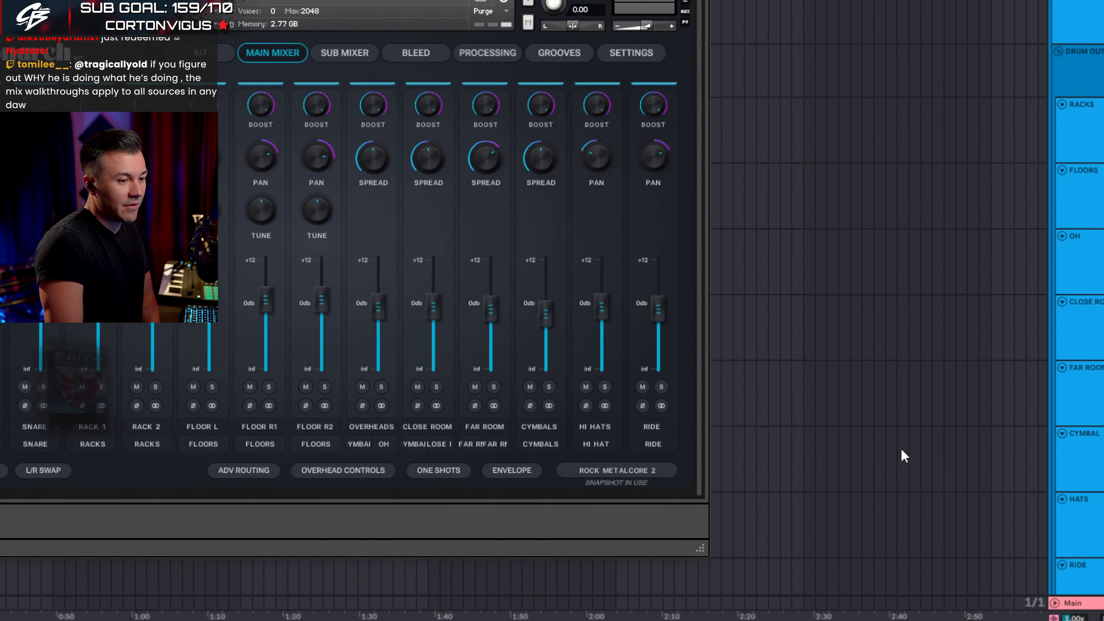
Step: Select the D VERB track and examine the output channels available for the whole Monarch Kit instrument
scroll(963, 370, down, 3)
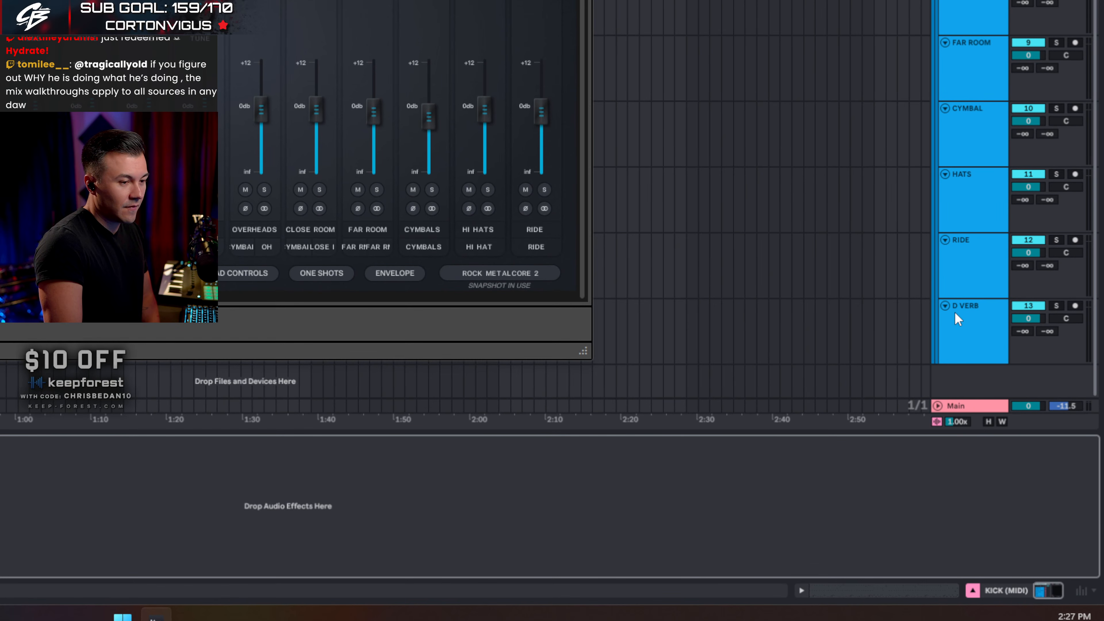
click(959, 320)
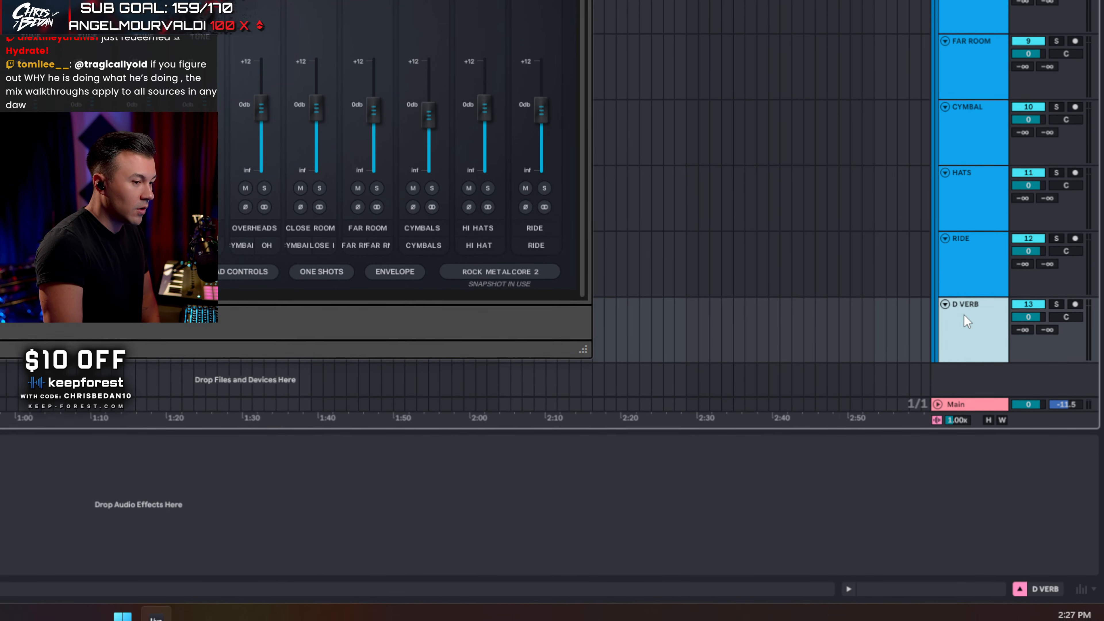
scroll(959, 257, up, 3)
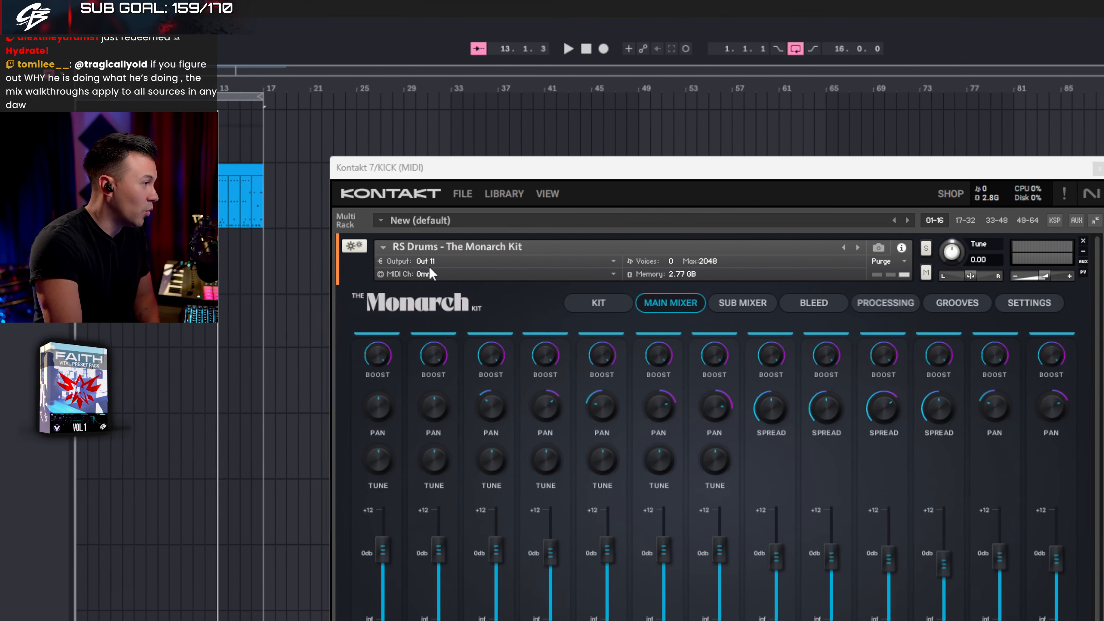
click(525, 261)
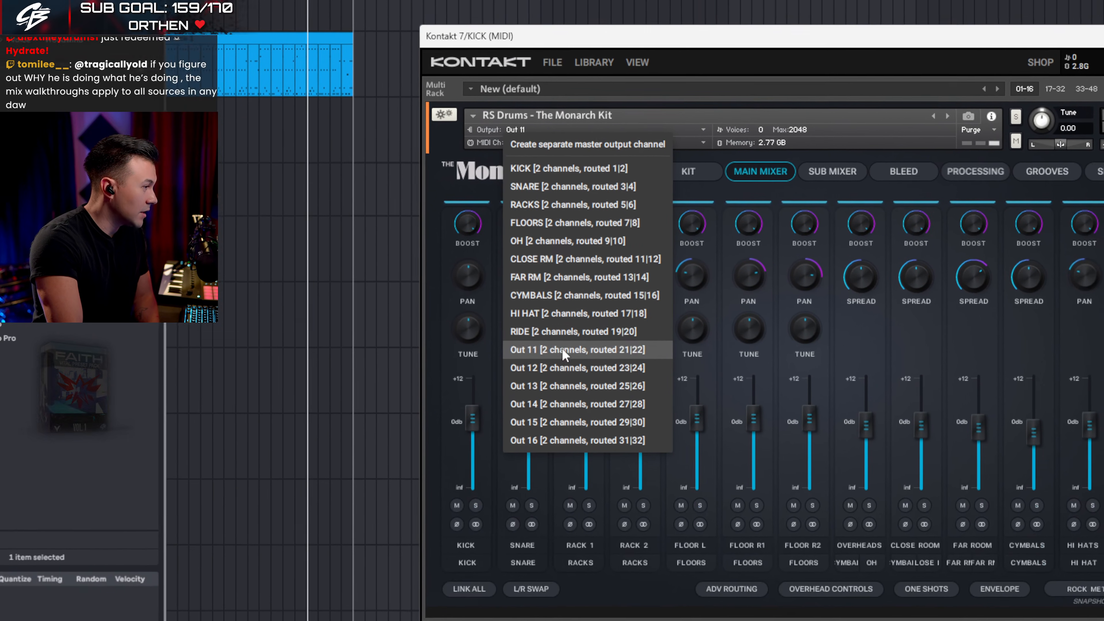
click(592, 481)
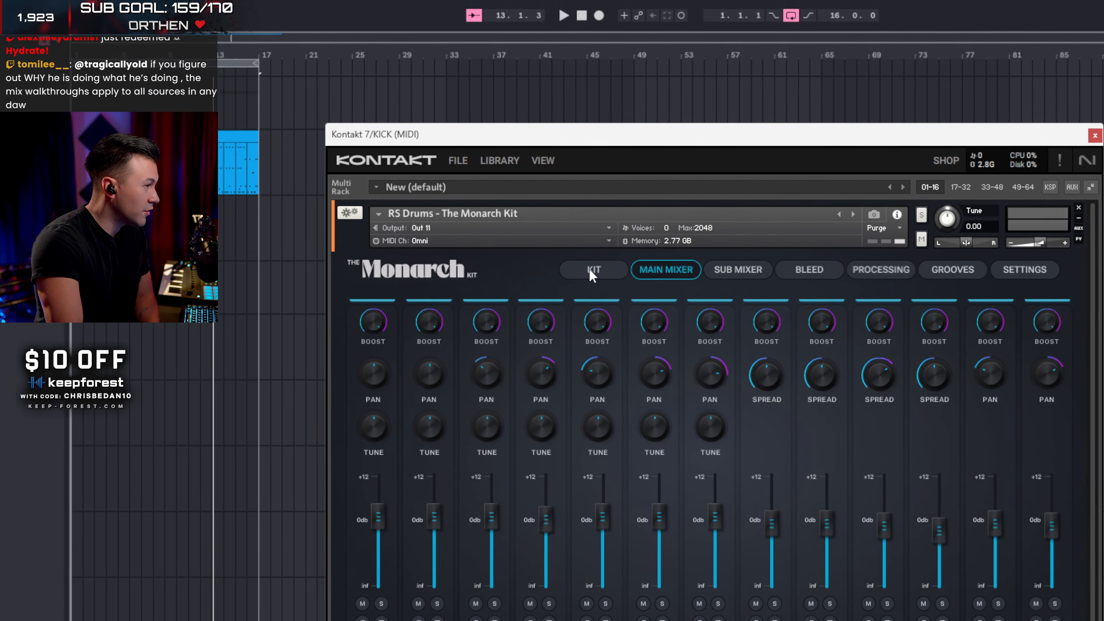
Step: Return to the Monarch kit's kit page and switch the instrument header to its snapshot view
click(680, 139)
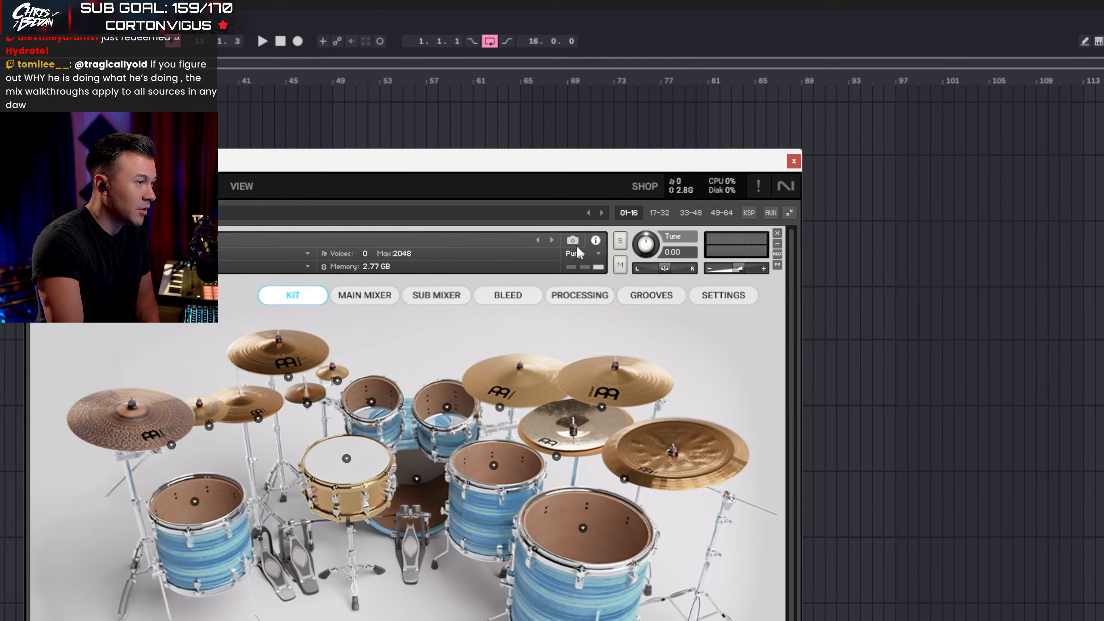
click(711, 99)
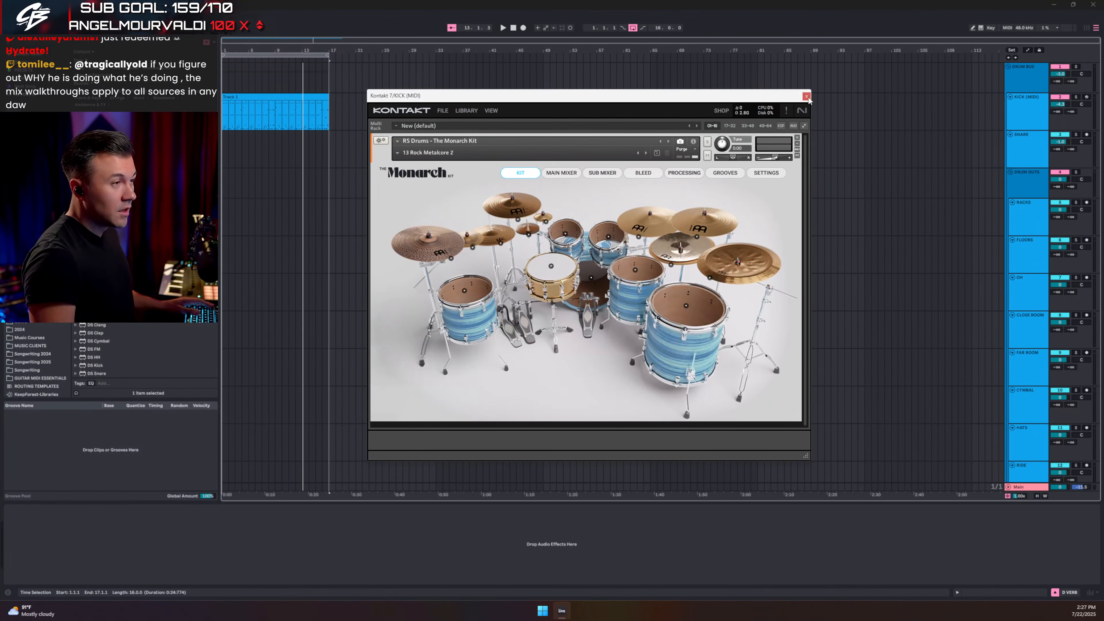
Step: Close the Kontakt window and examine the input and output routing of the drum tracks in the session mixer
click(808, 97)
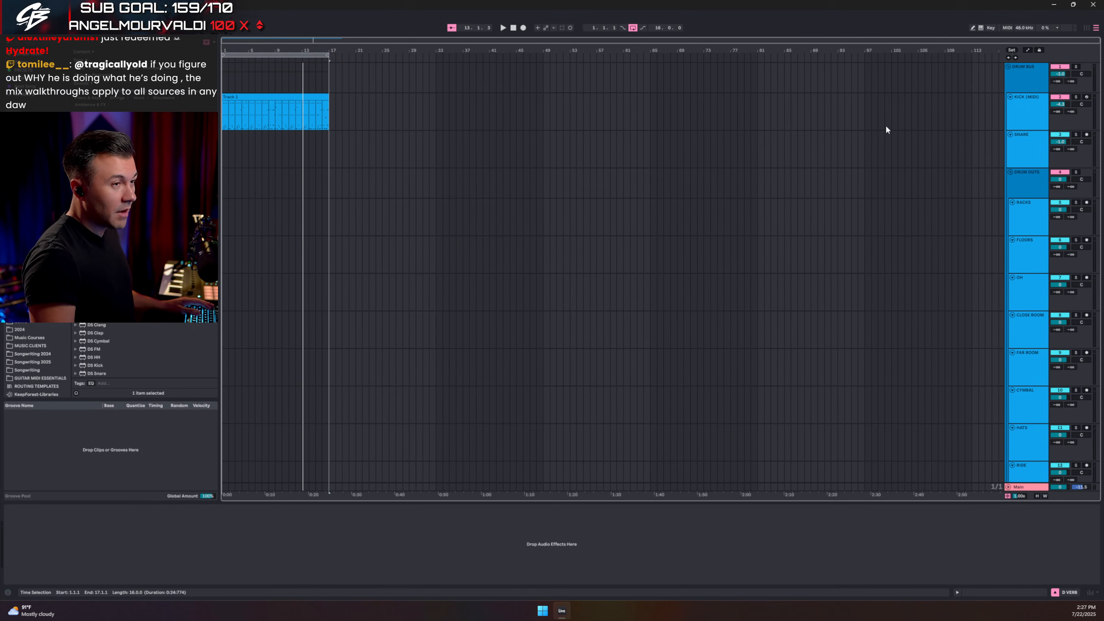
click(1026, 106)
click(1023, 82)
click(1023, 119)
click(1028, 154)
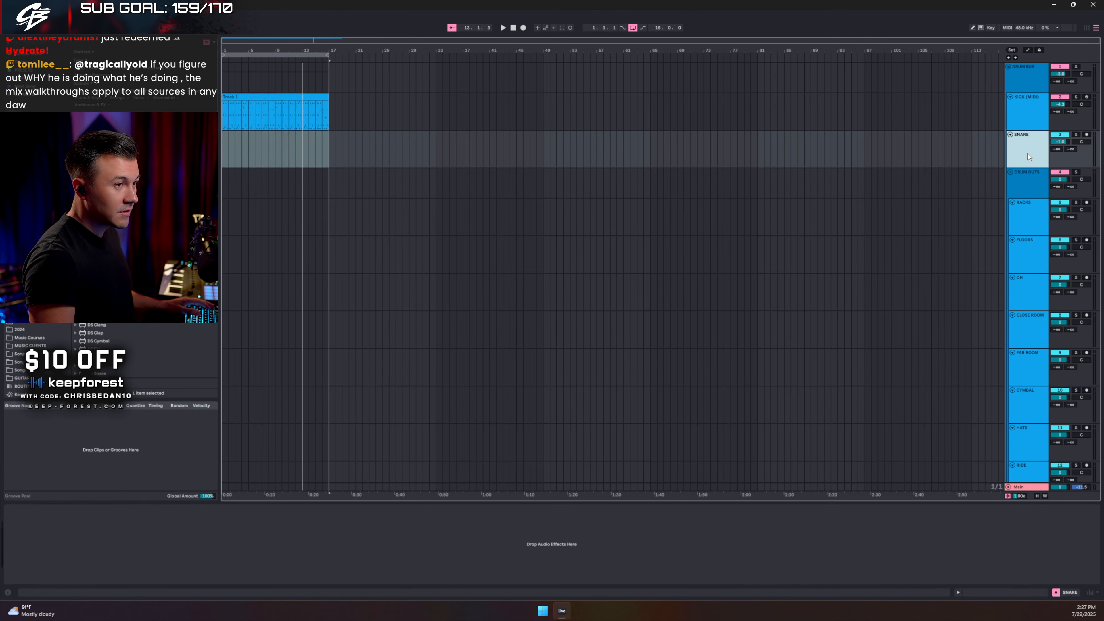
click(1018, 218)
key(Tab)
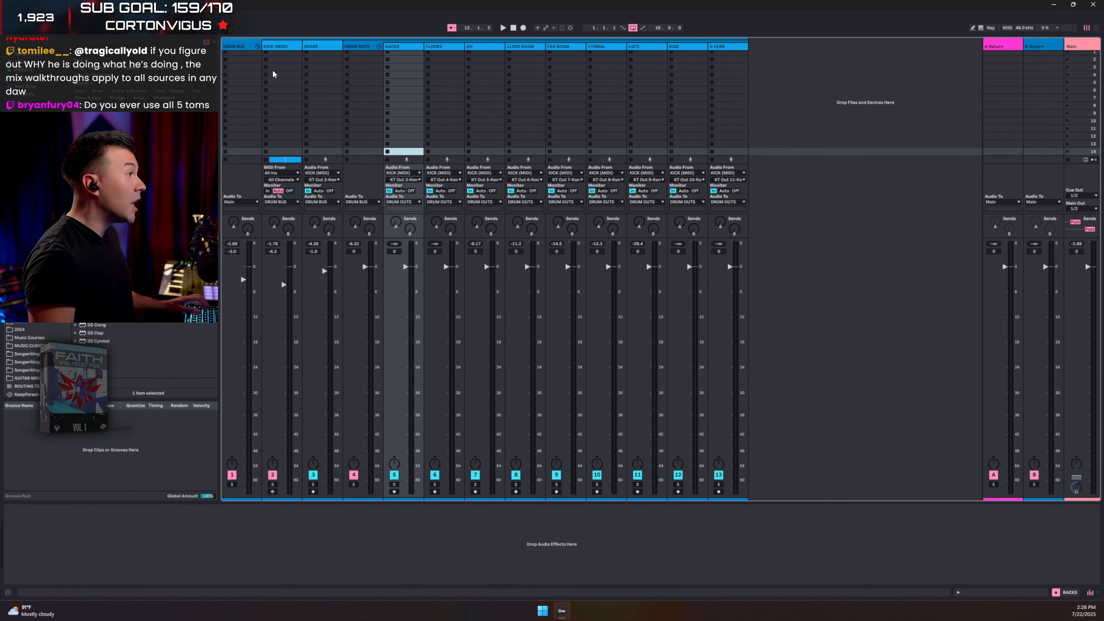
Step: Reopen Kontakt from the KICK (MIDI) track, show its outputs section and examine the effects available for the output channels
click(266, 91)
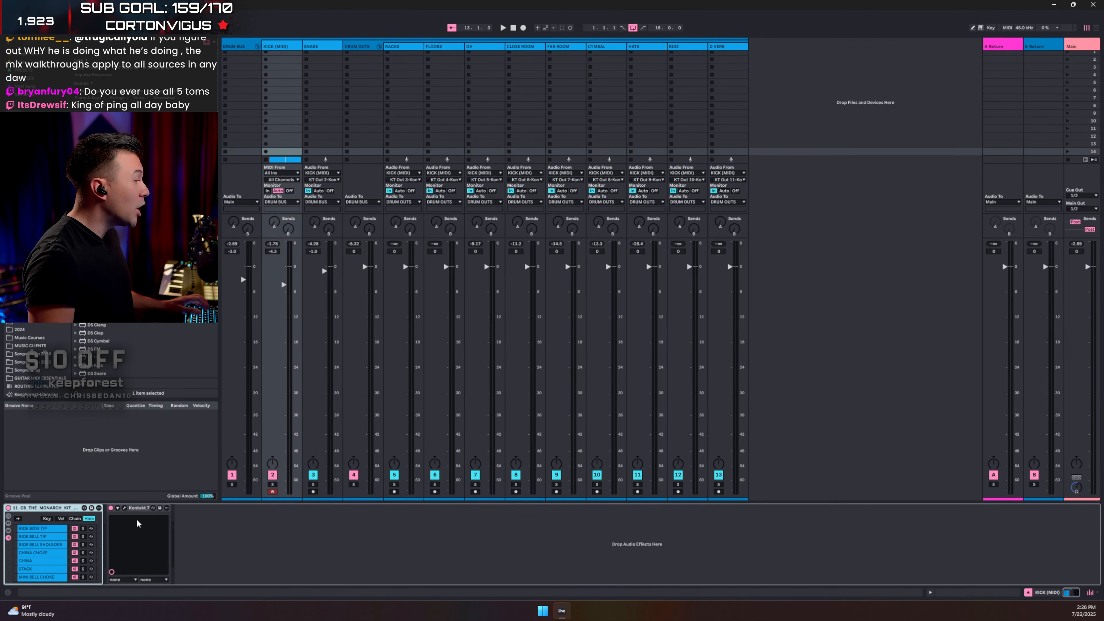
click(125, 509)
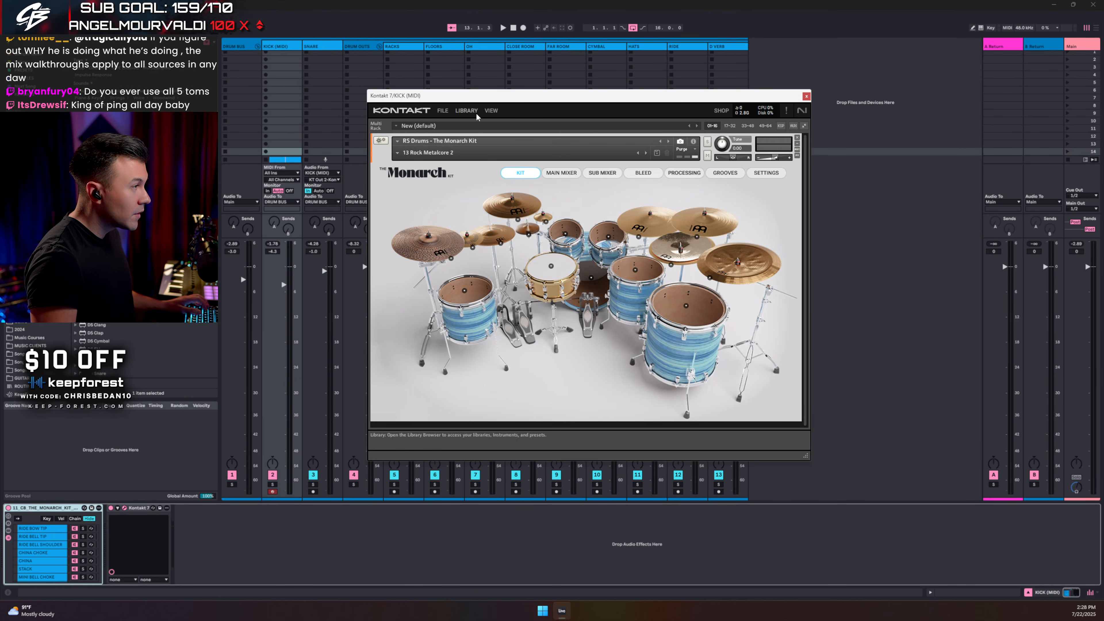
click(492, 111)
click(500, 168)
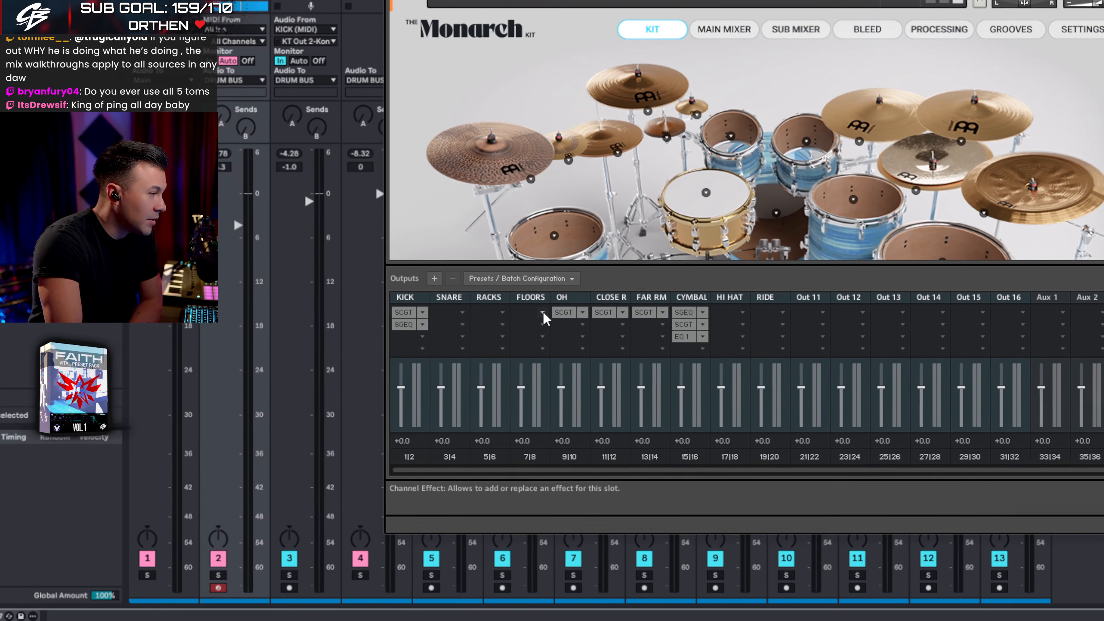
click(424, 317)
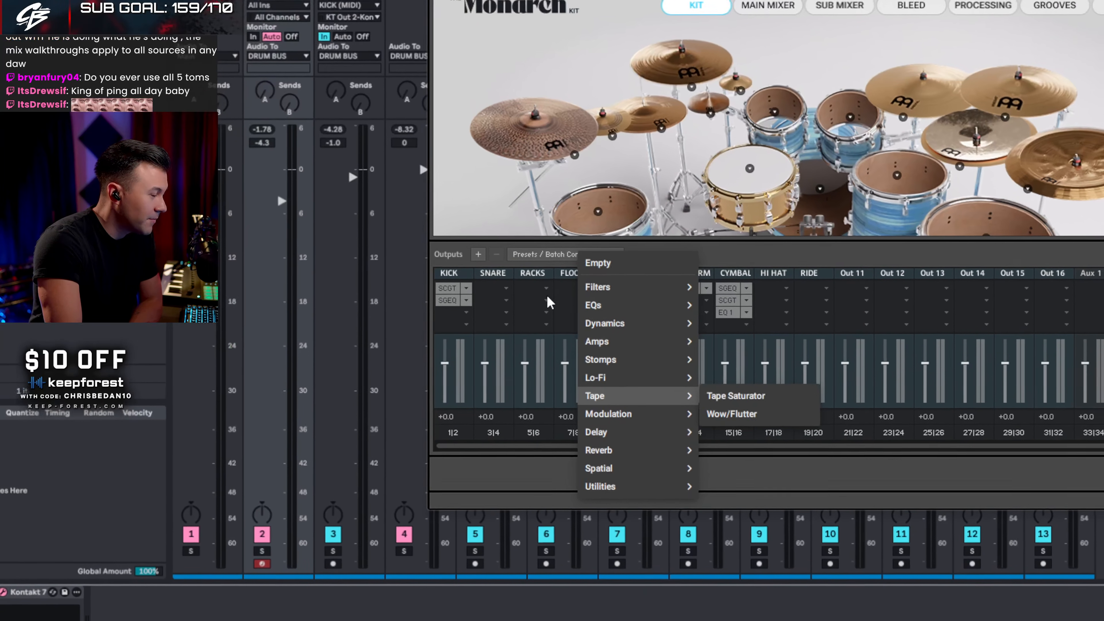
click(521, 223)
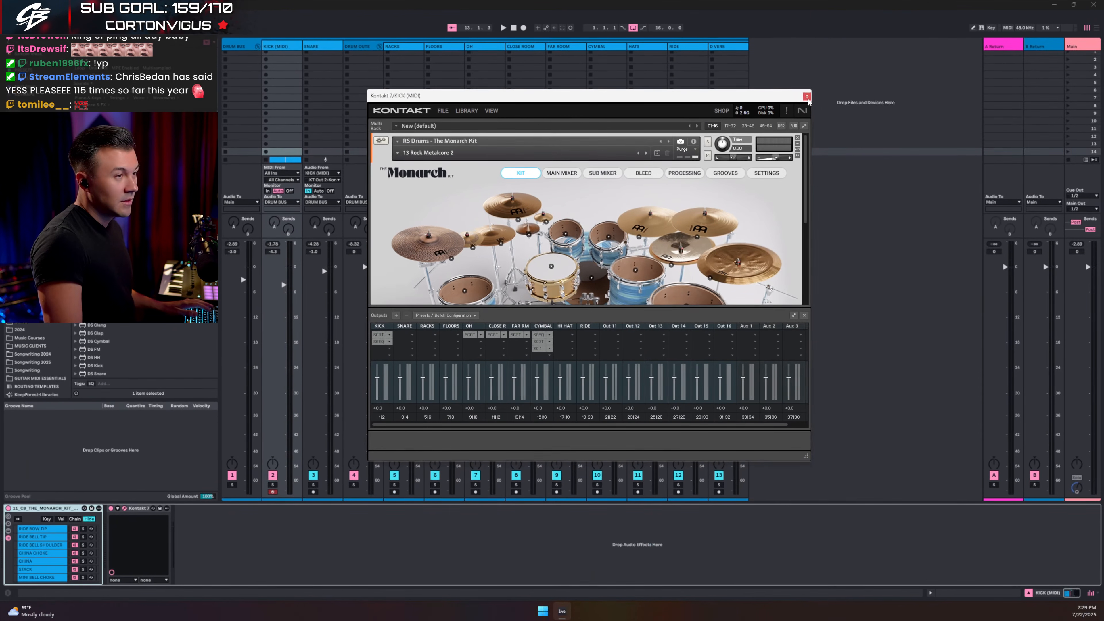
Step: Close Kontakt, return to the arrangement and play the drum MIDI clip with its notes open
click(807, 97)
key(Tab)
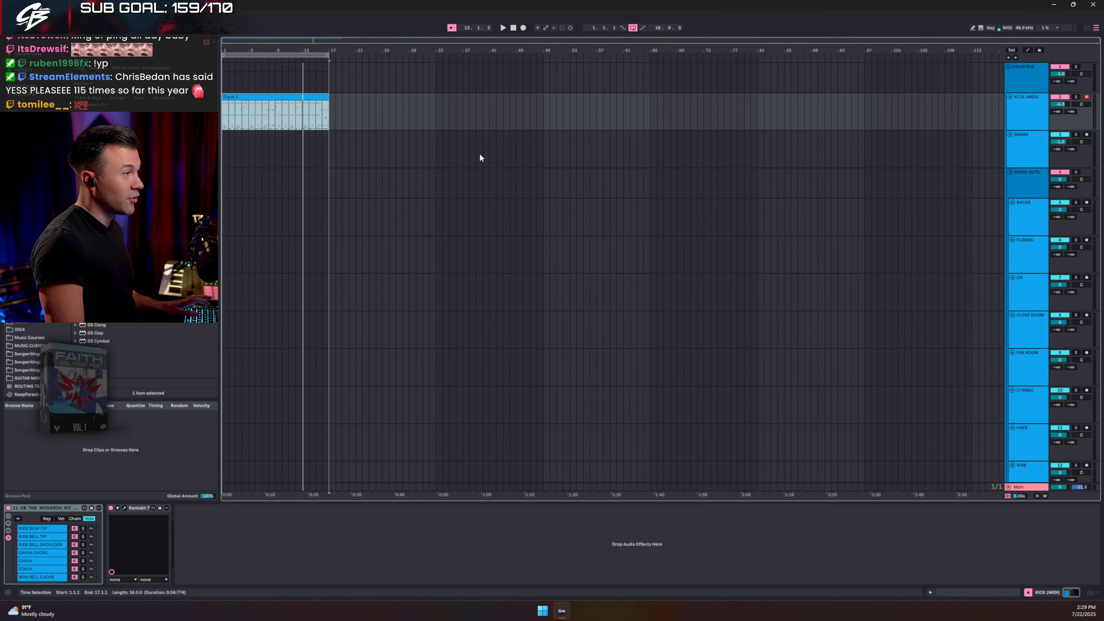
click(1023, 127)
click(247, 97)
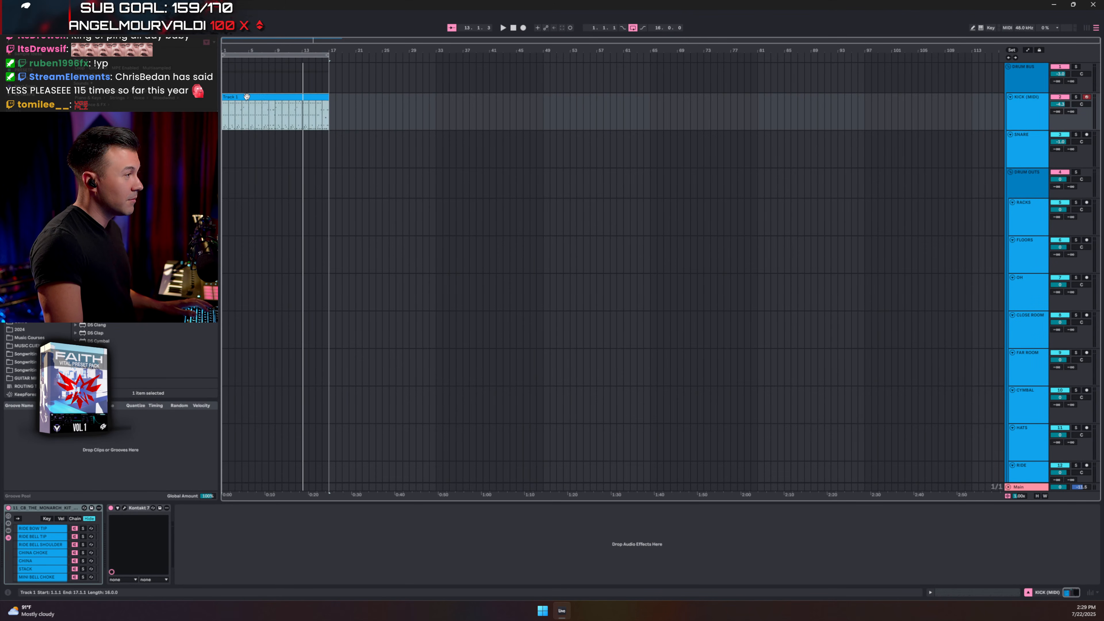
double_click(247, 97)
key(space)
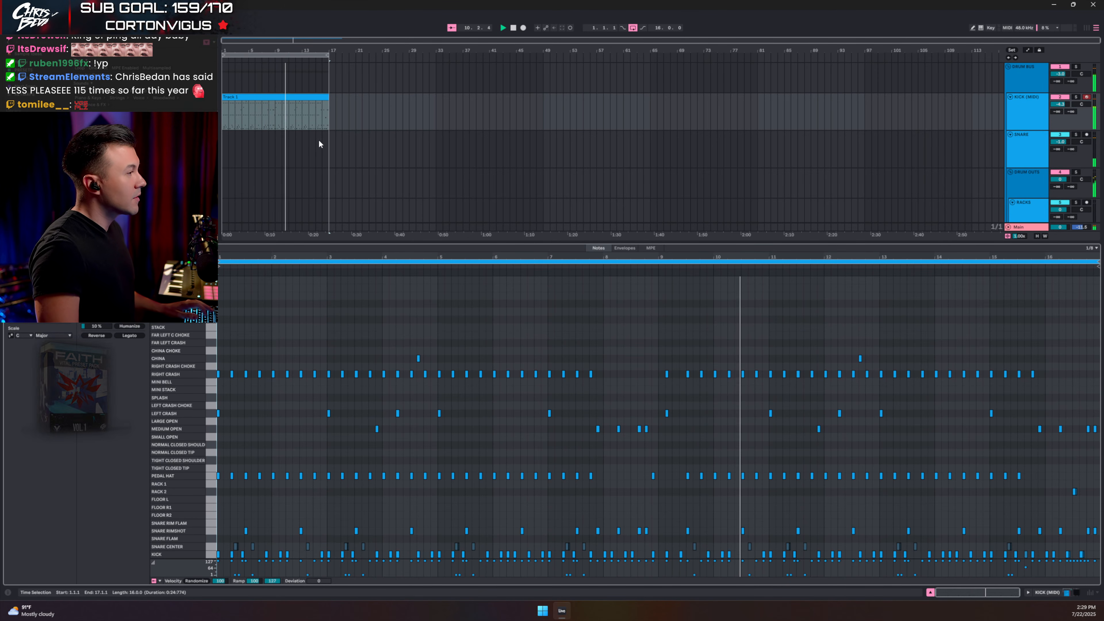
click(323, 117)
click(323, 120)
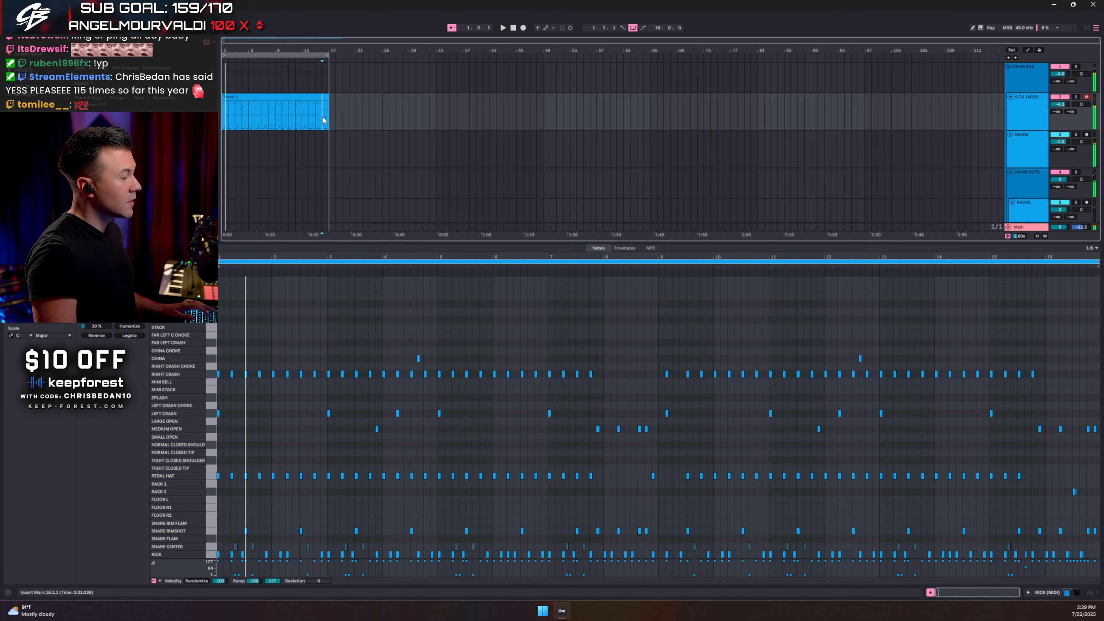
Step: Reopen Kontakt from the KICK (MIDI) track's devices, hide its outputs section and show the Monarch kit's bleed controls
click(931, 594)
double_click(1028, 113)
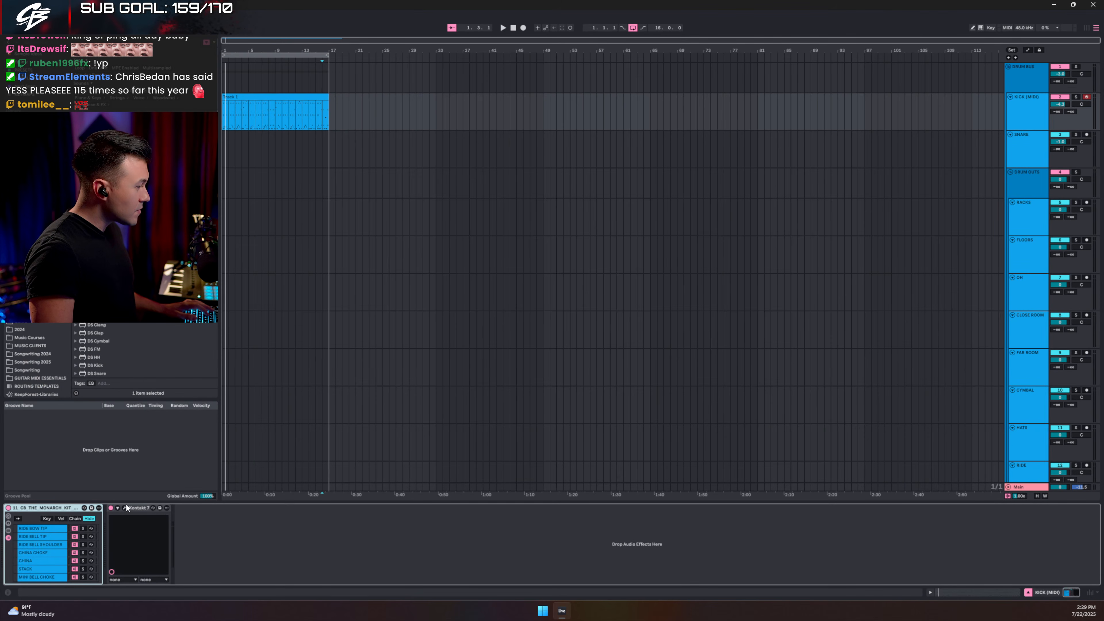
click(125, 508)
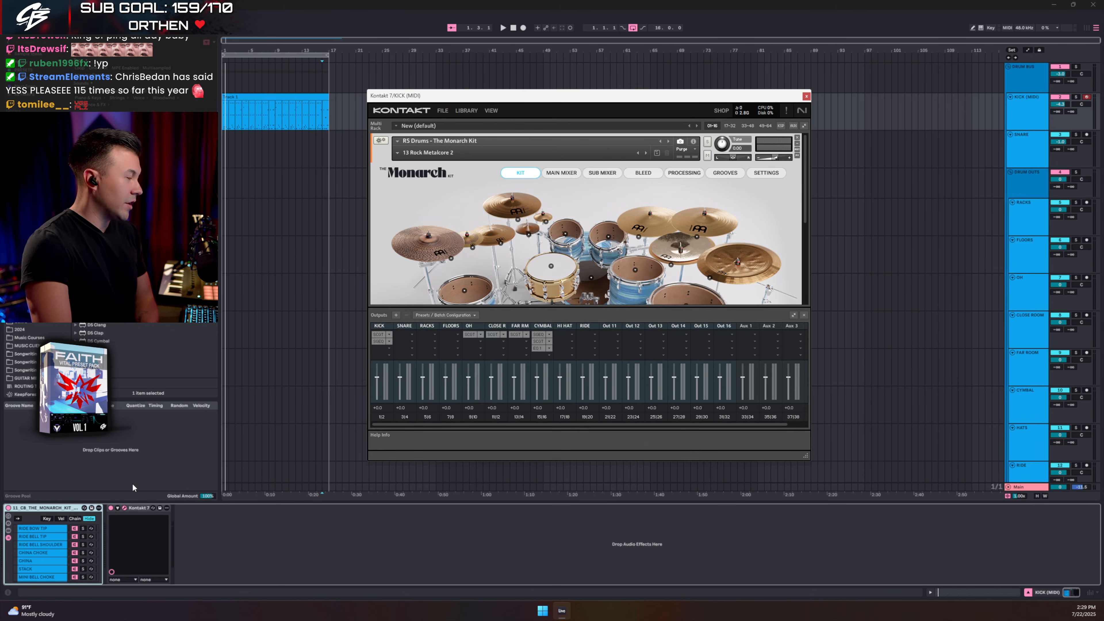
click(804, 316)
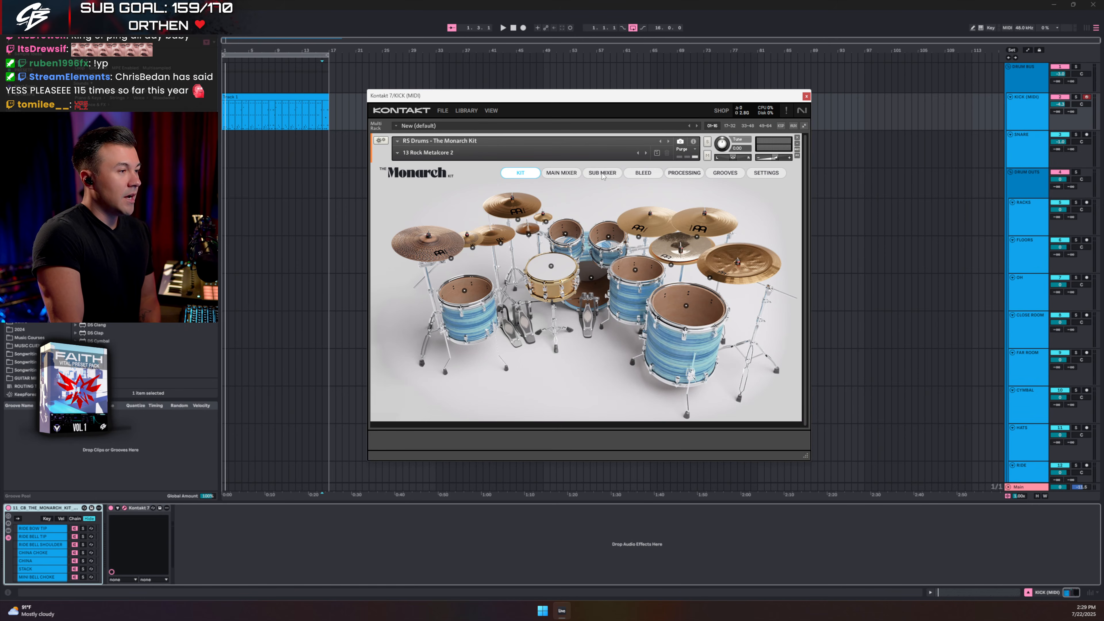
click(631, 175)
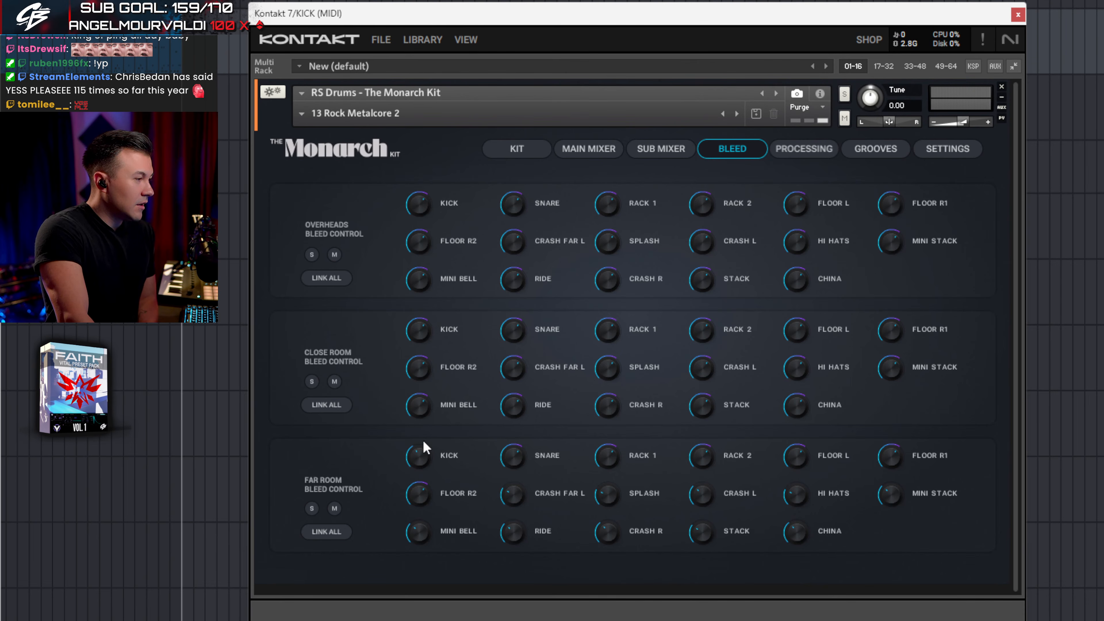
Step: Adjust the kick bleed for the far room and close room, and lower it to about -8.2 dB in the overheads
drag(419, 454, 413, 461)
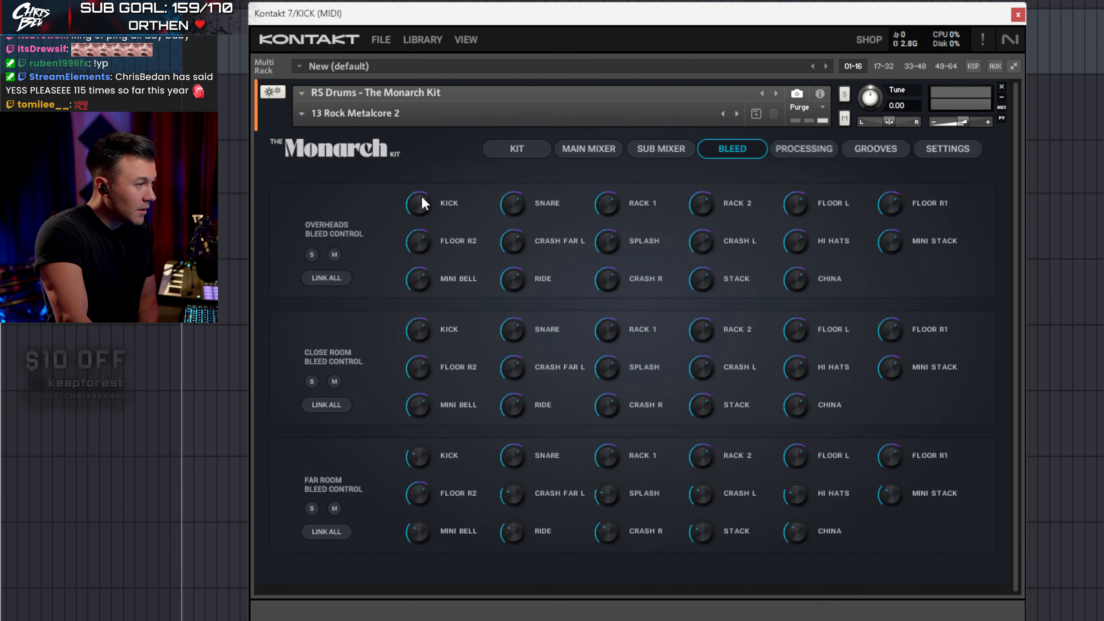
drag(421, 196, 421, 220)
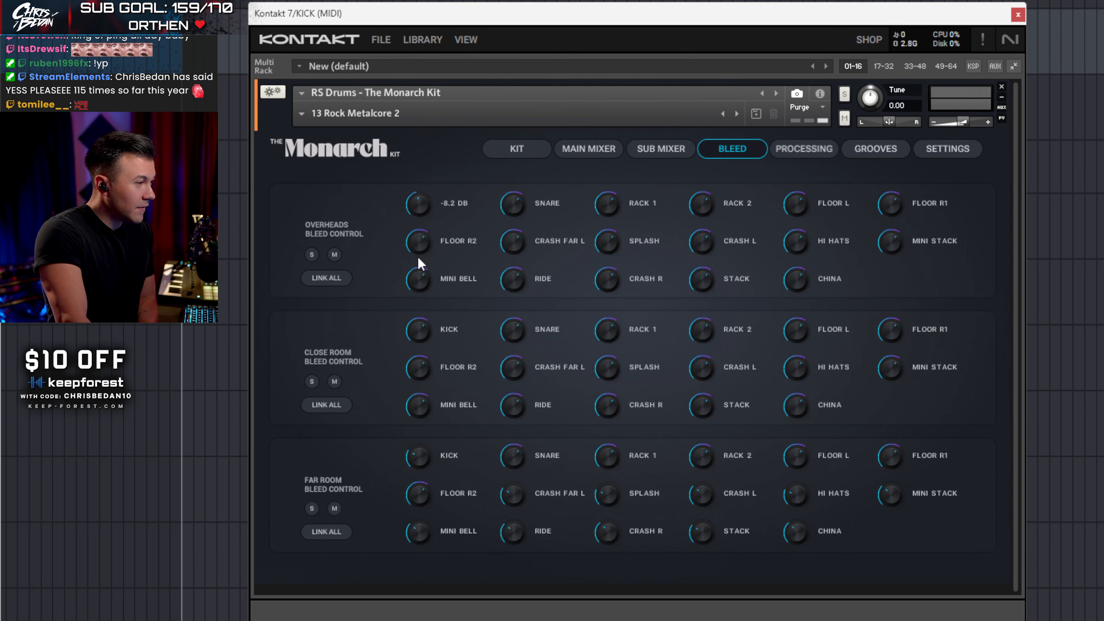
drag(417, 328, 414, 334)
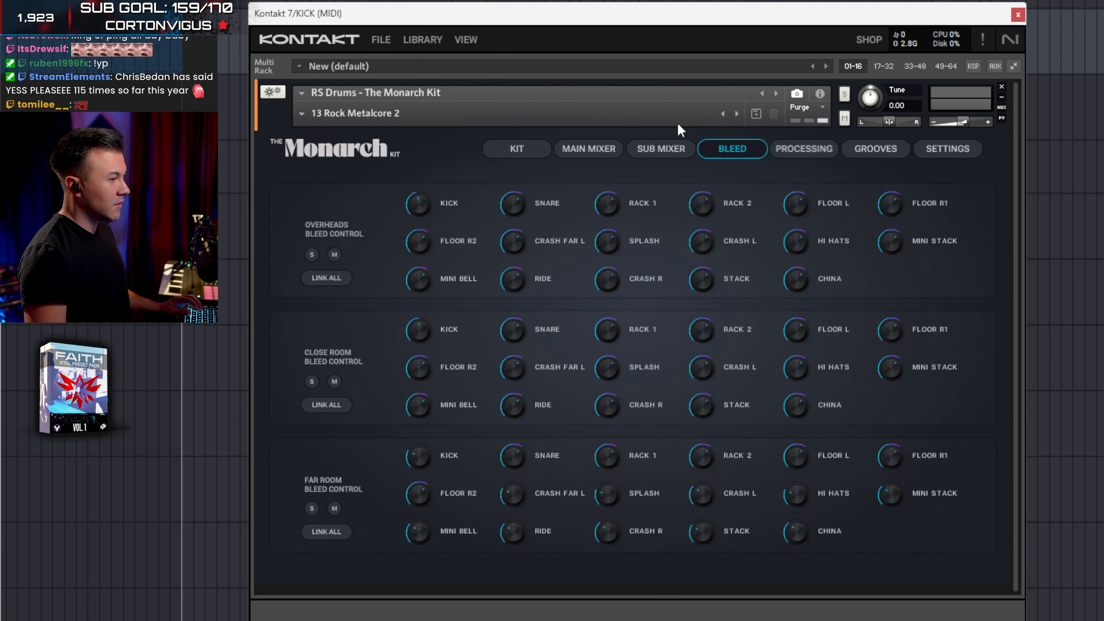
Step: Close the Kontakt window and fold the DRUM OUTS group
click(1018, 16)
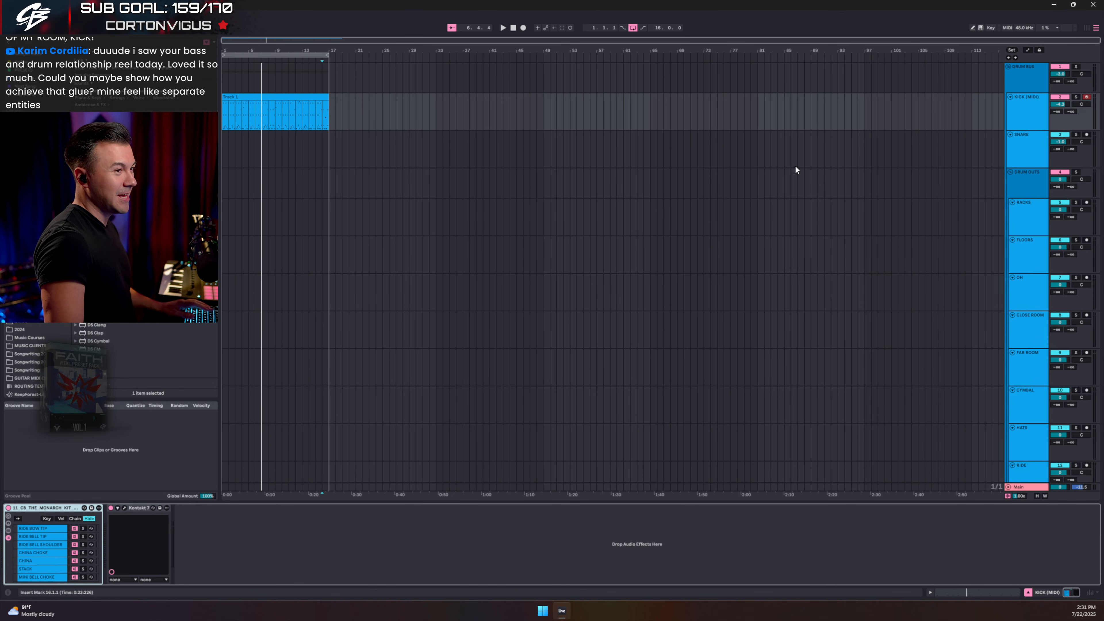
click(1010, 172)
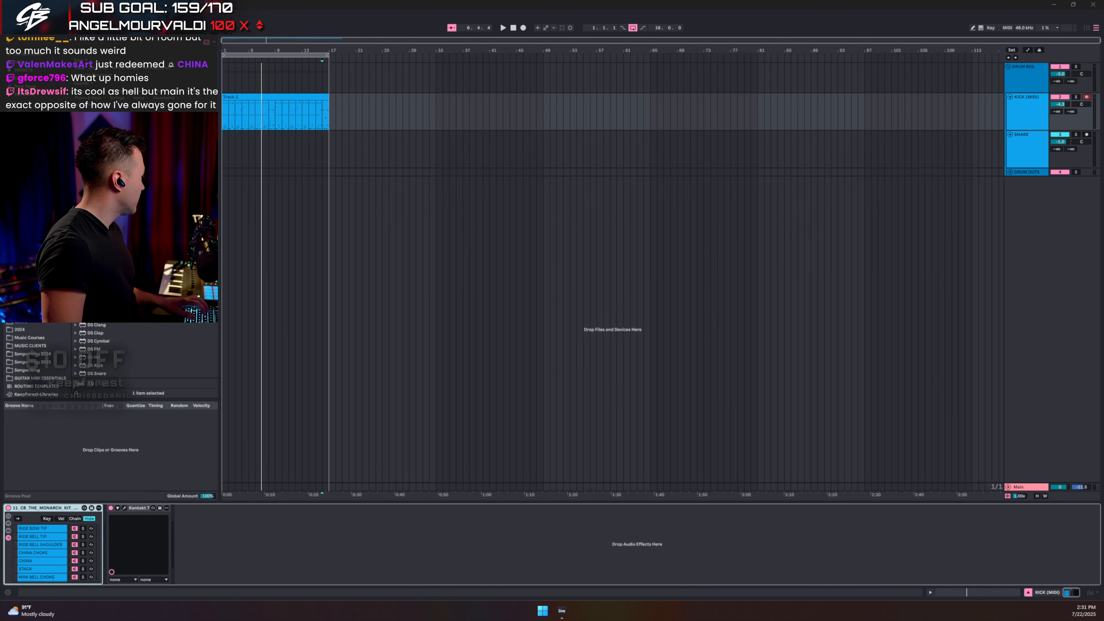
Step: Show the THICC riffs reel on Instagram in the browser, return to the profile's post grid and close the browser
drag(0, 39, 566, 8)
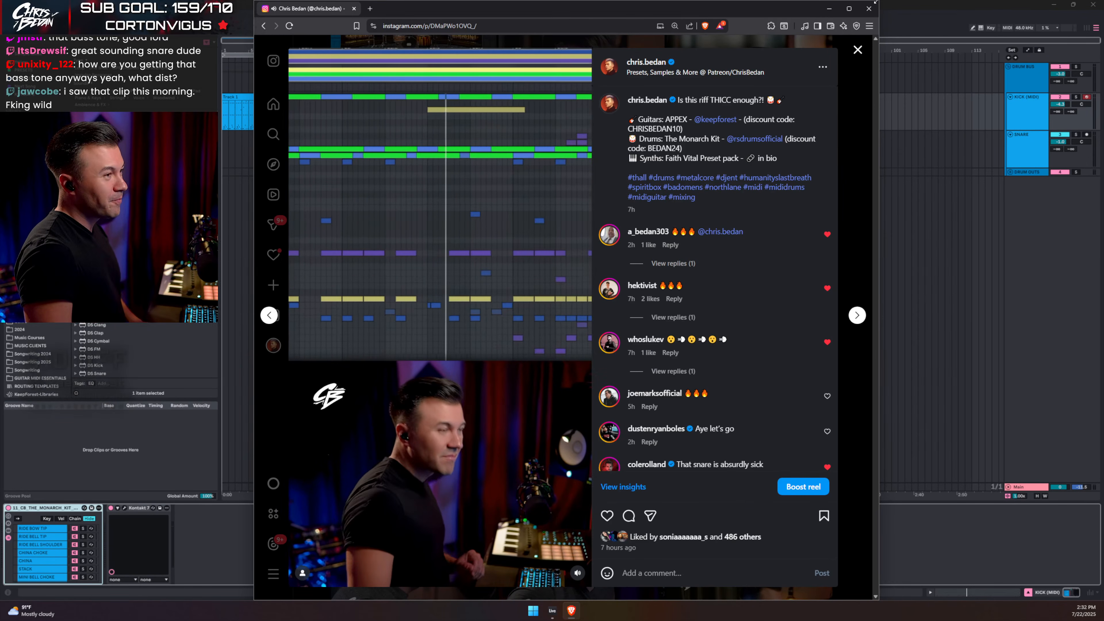
click(870, 52)
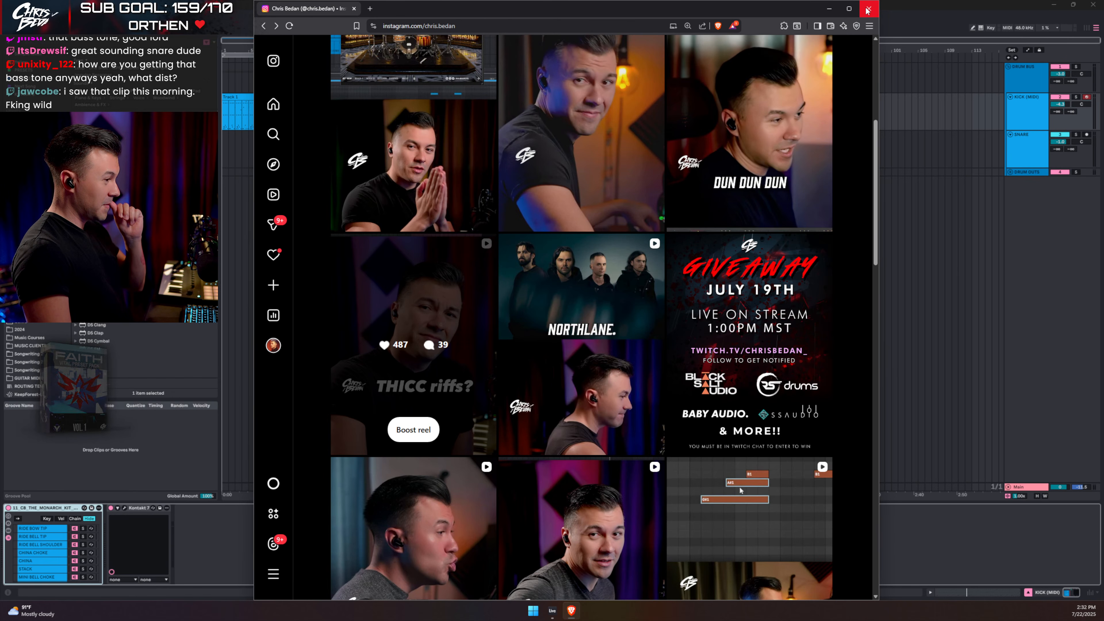
scroll(853, 91, up, 5)
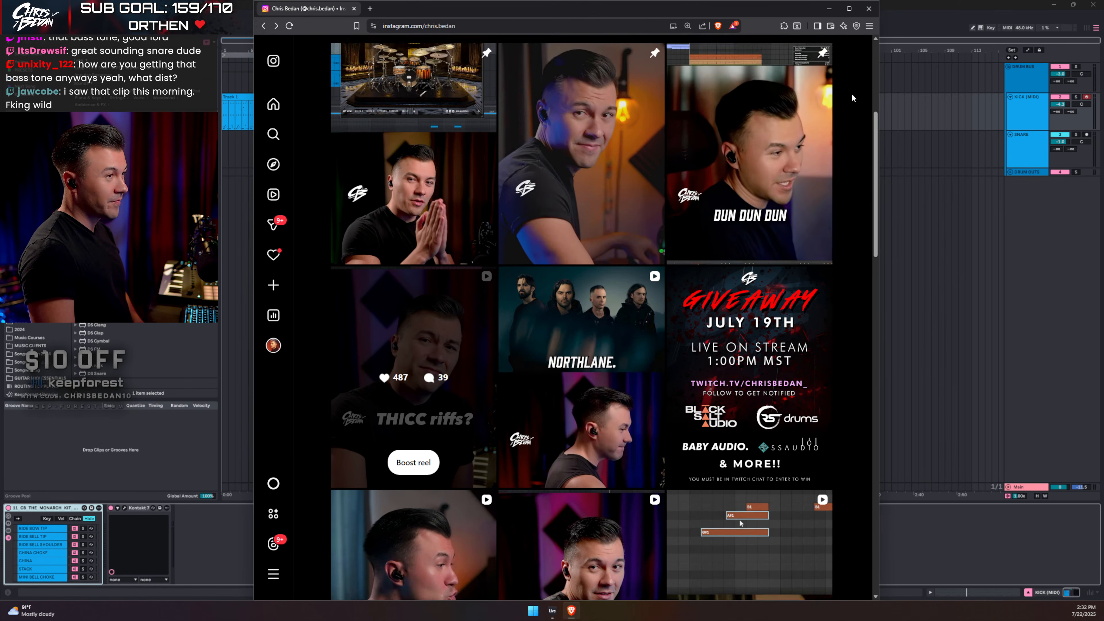
click(864, 8)
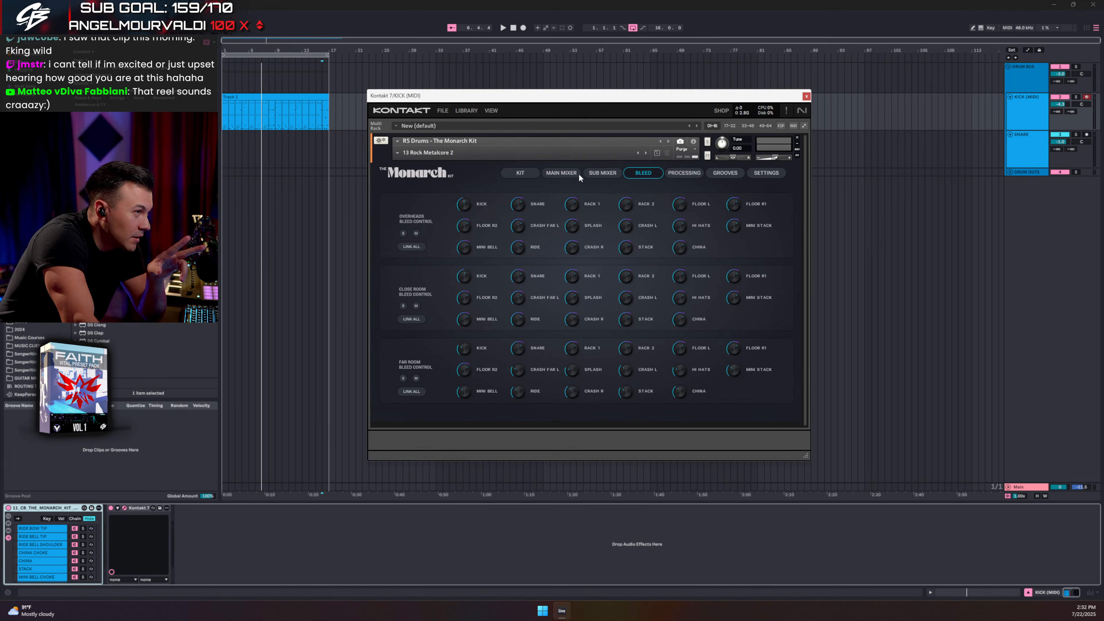
Step: Examine the Monarch kit's main mixer and the kick and snare drum choices in its sub mixer, and close Kontakt
click(561, 173)
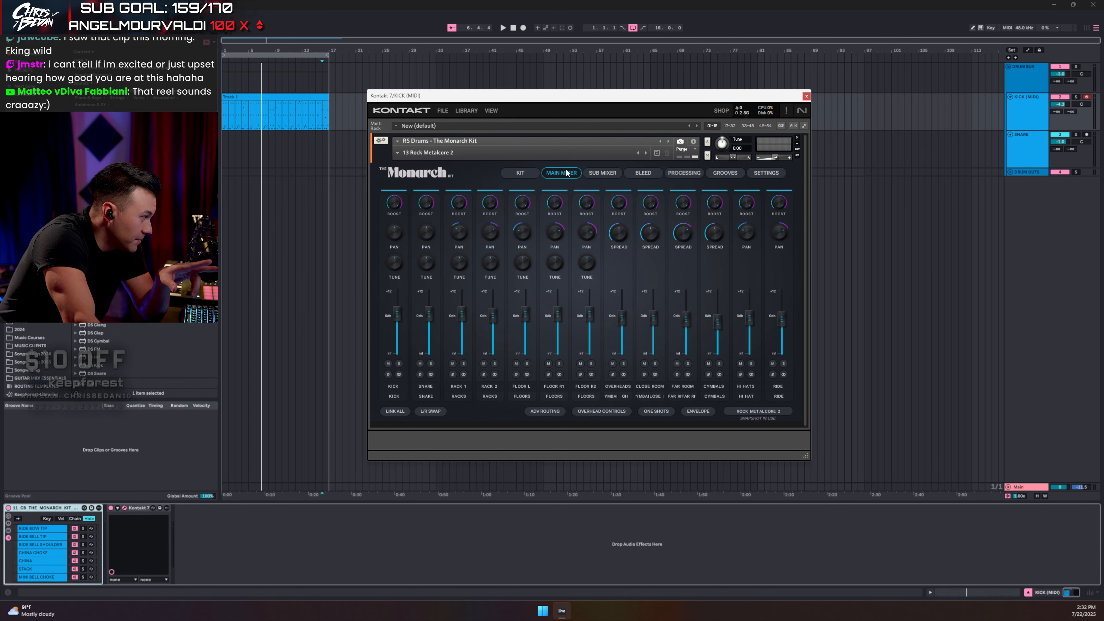
click(602, 173)
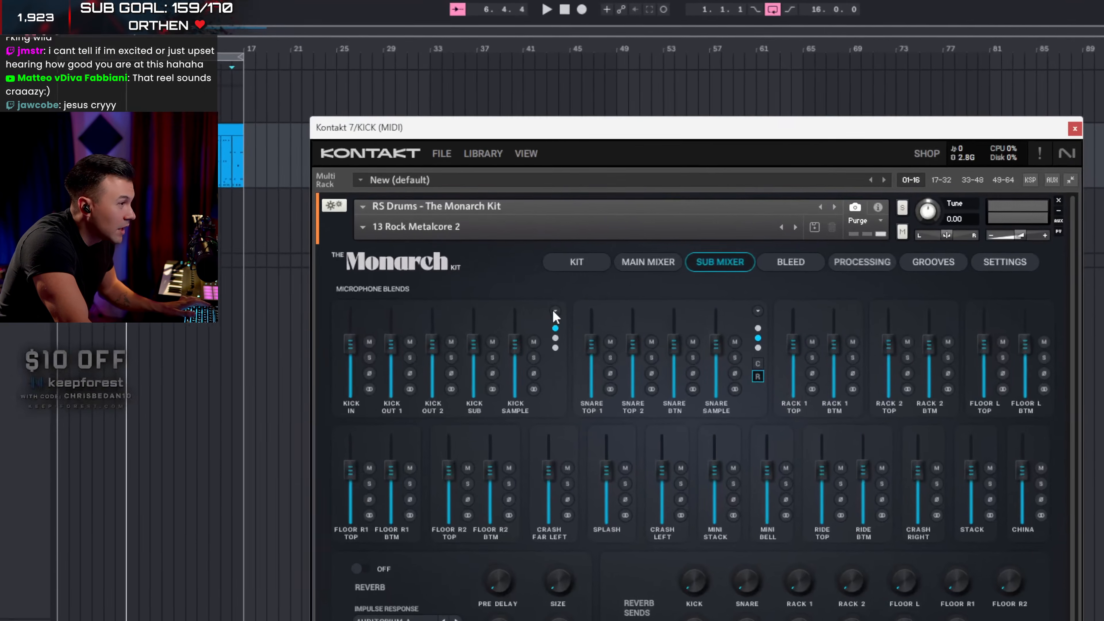
click(555, 311)
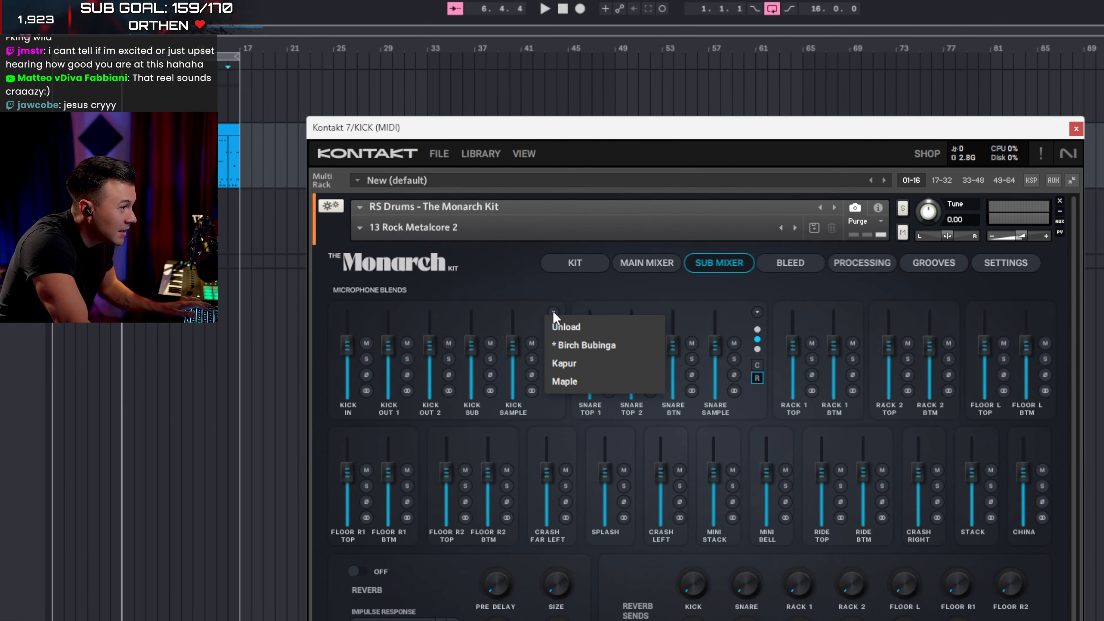
click(554, 312)
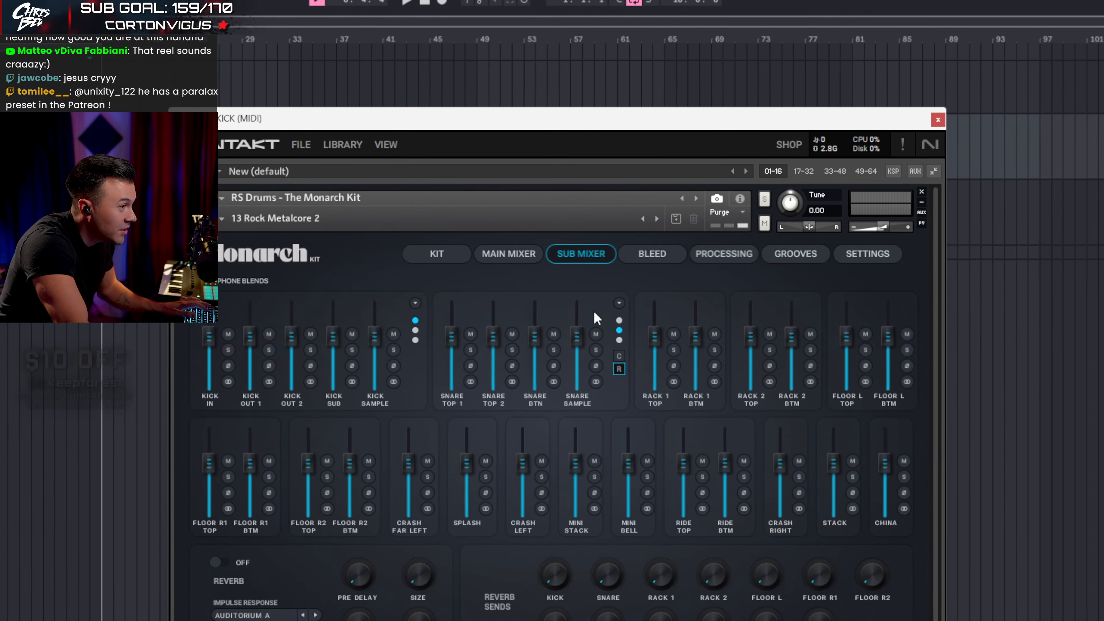
click(619, 303)
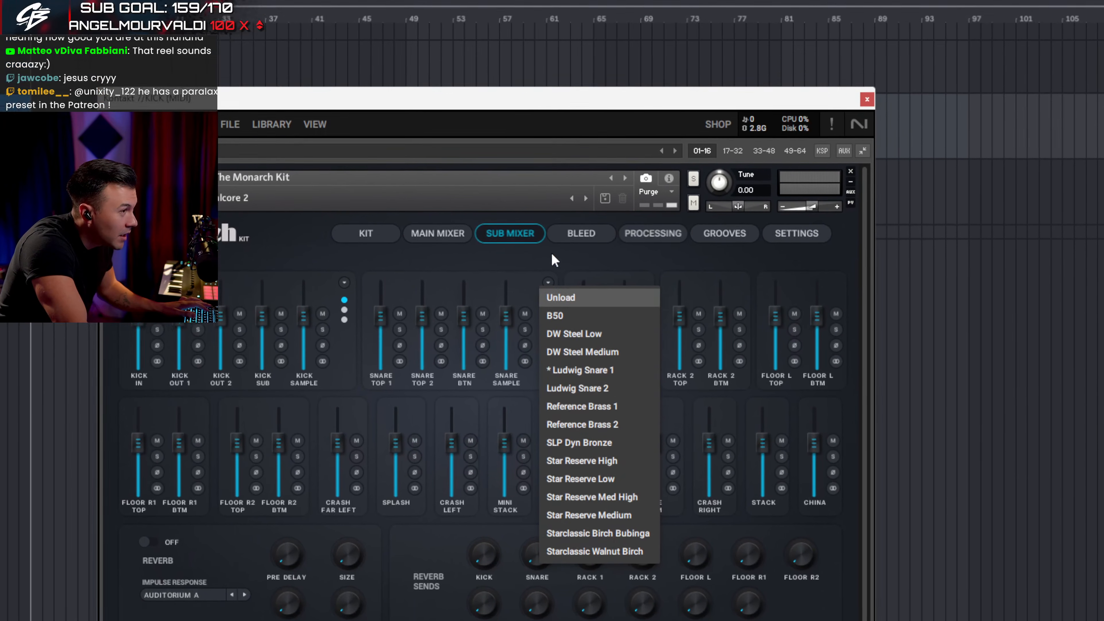
click(555, 314)
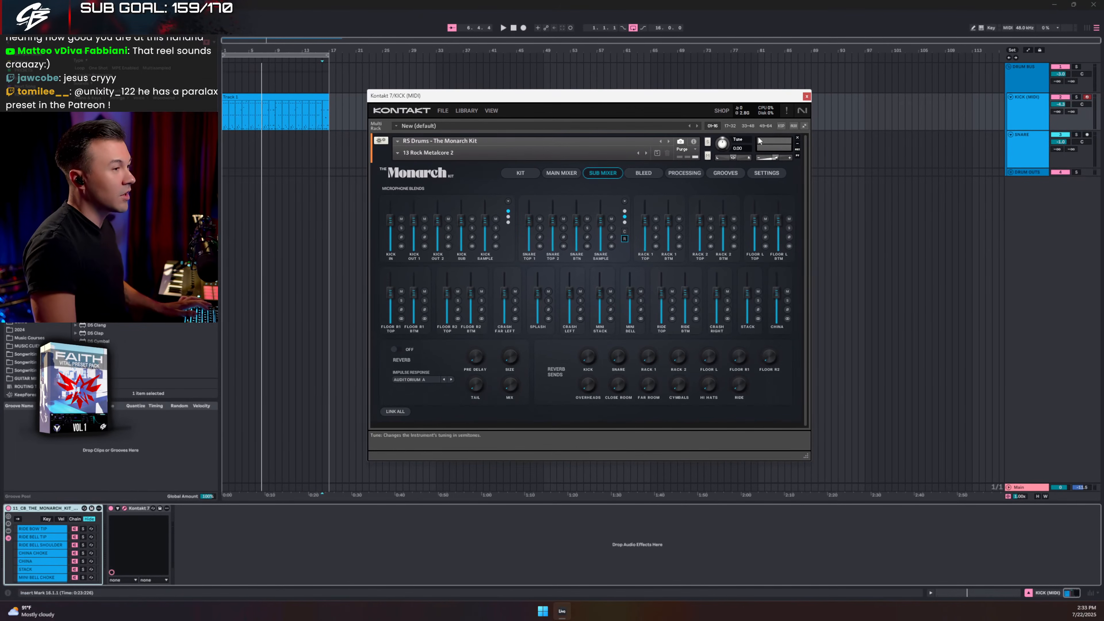
click(814, 105)
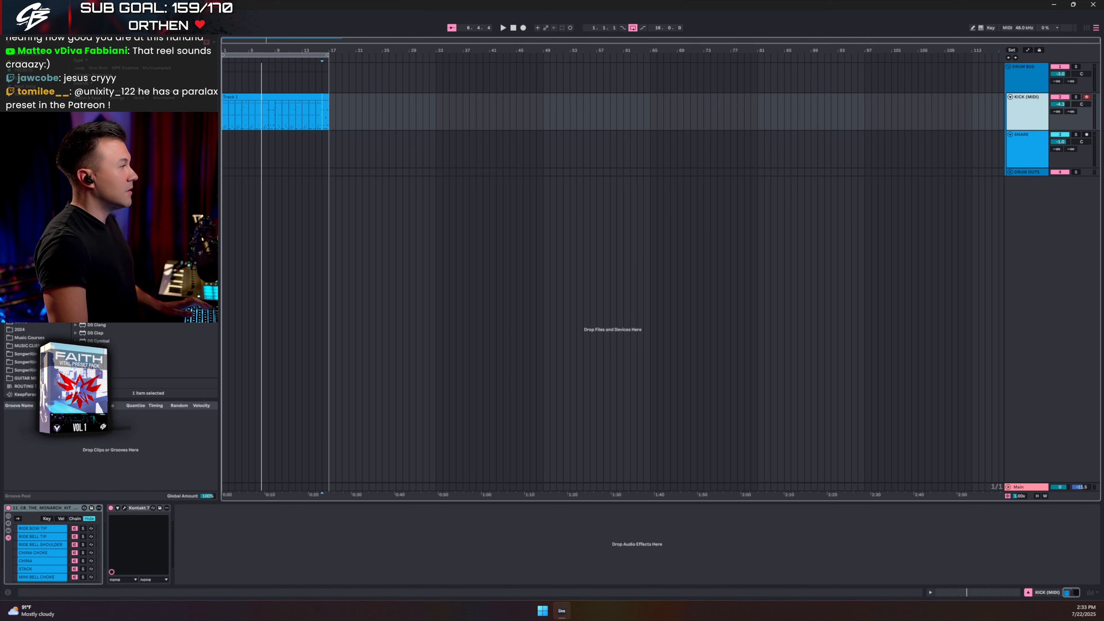
Step: Find DecentSampler in the device browser and add it on a new instrument track
click(32, 43)
text(backbo)
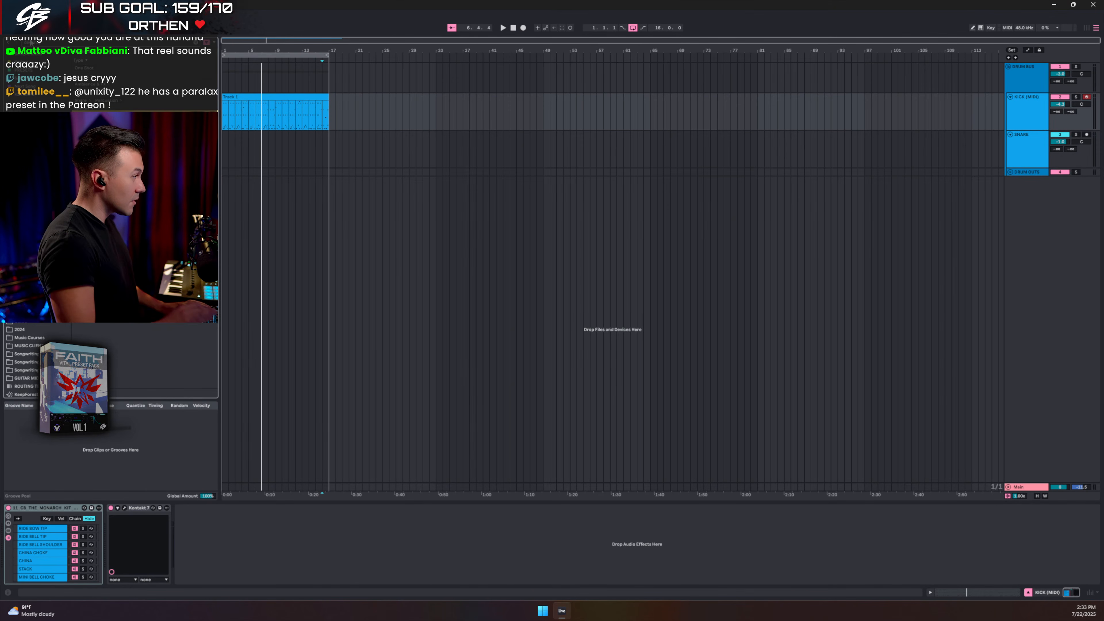
key(Down)
key(Return)
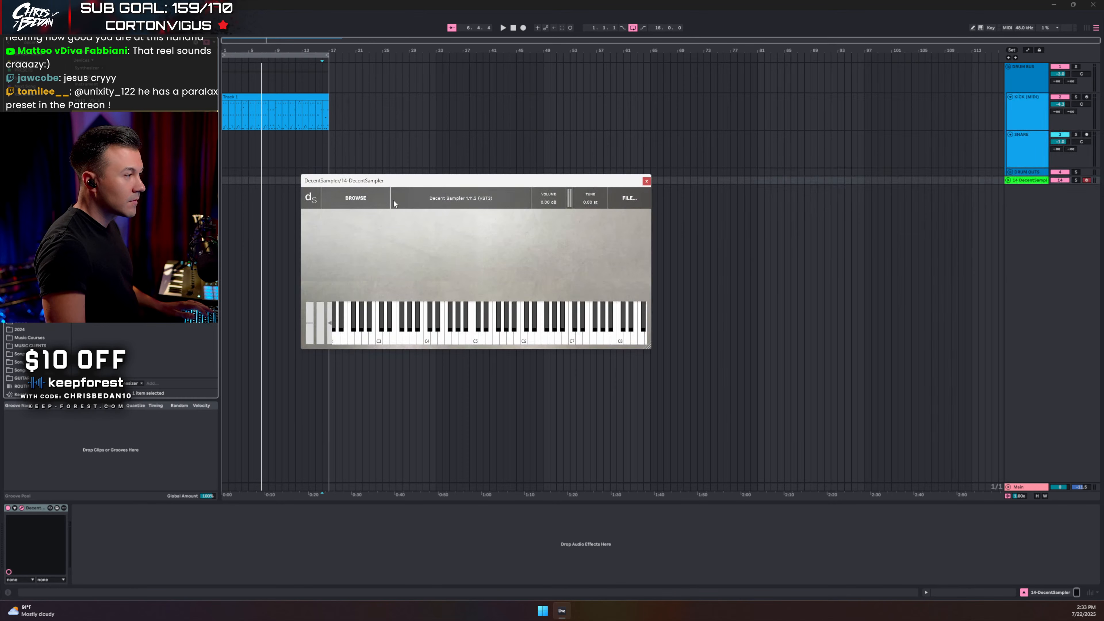
Step: Load the recently used Axure_V1_5 preset in DecentSampler and enlarge the plugin window
click(641, 200)
mouse_move(678, 224)
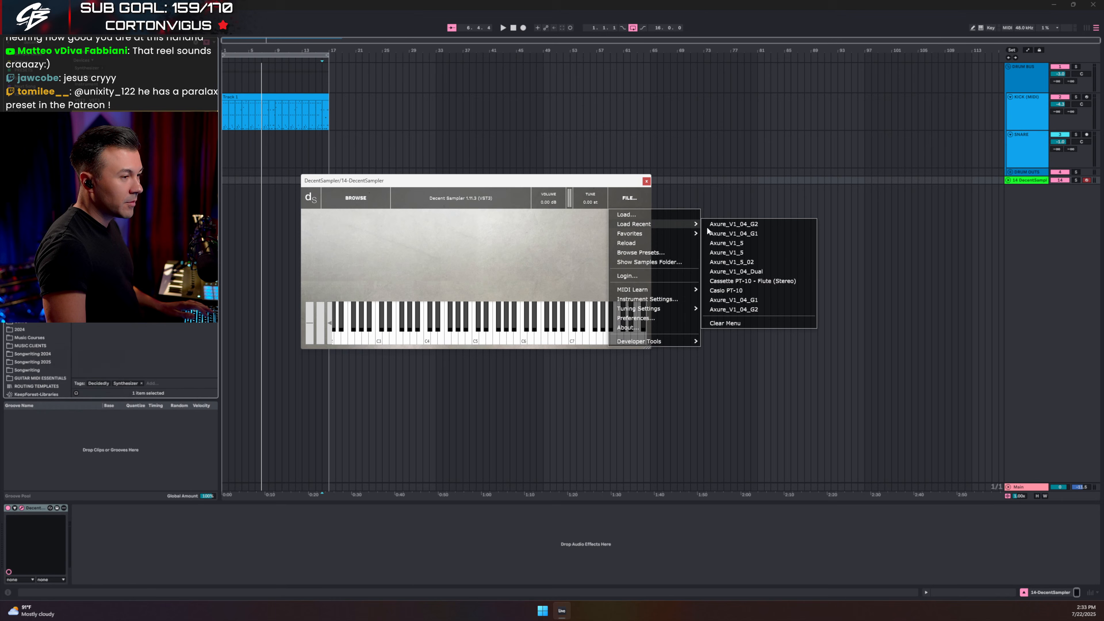
click(734, 252)
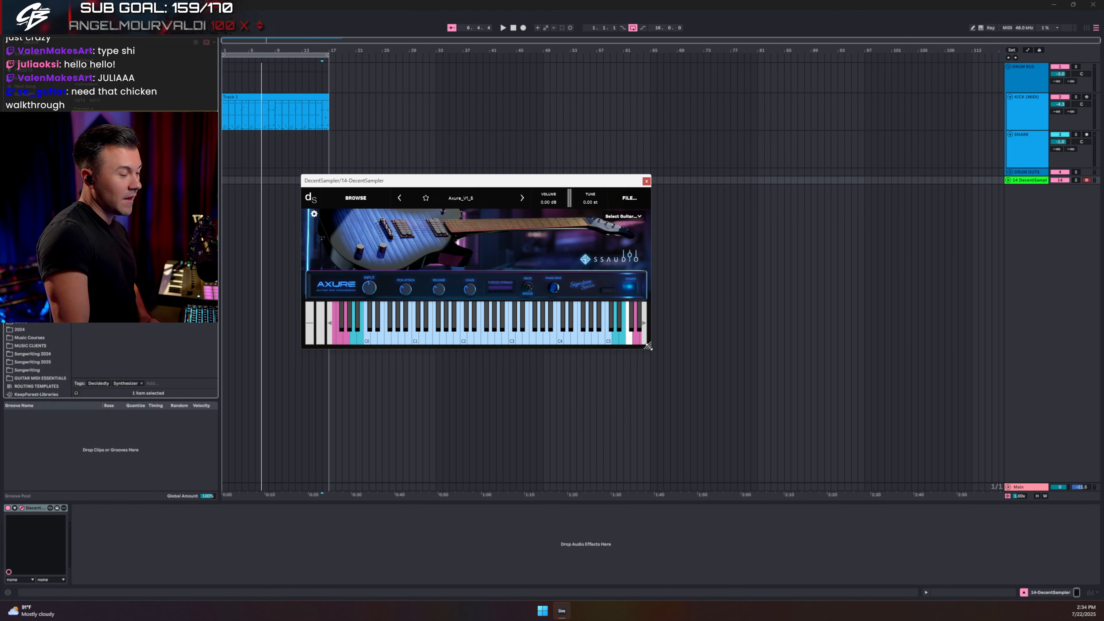
drag(648, 345, 699, 369)
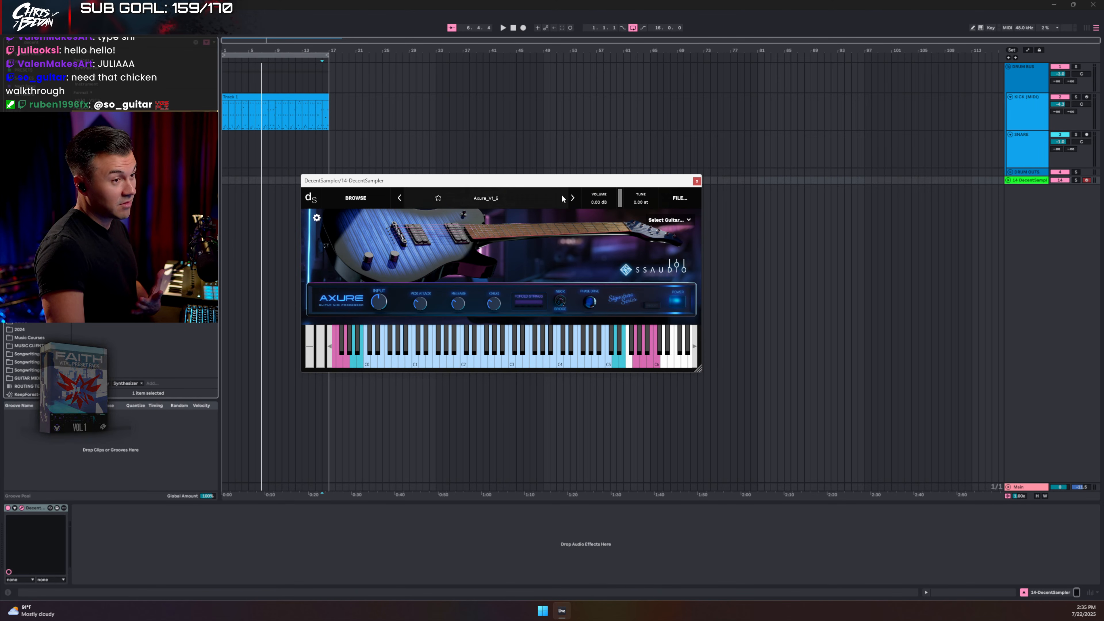
Step: Unfold the DecentSampler track and lower its volume
click(1019, 182)
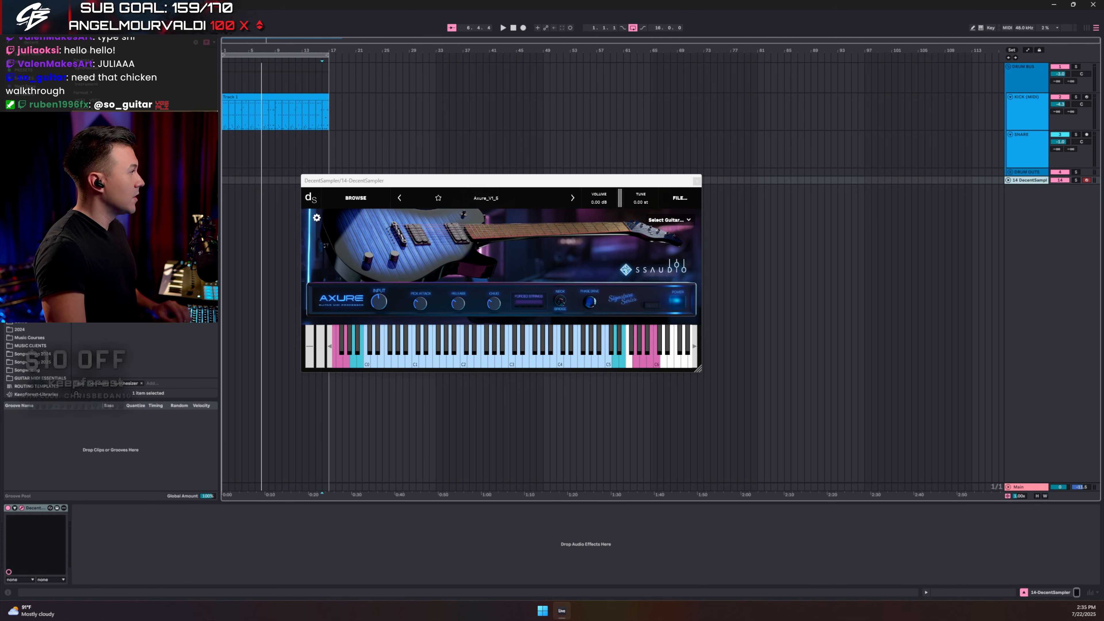
click(51, 43)
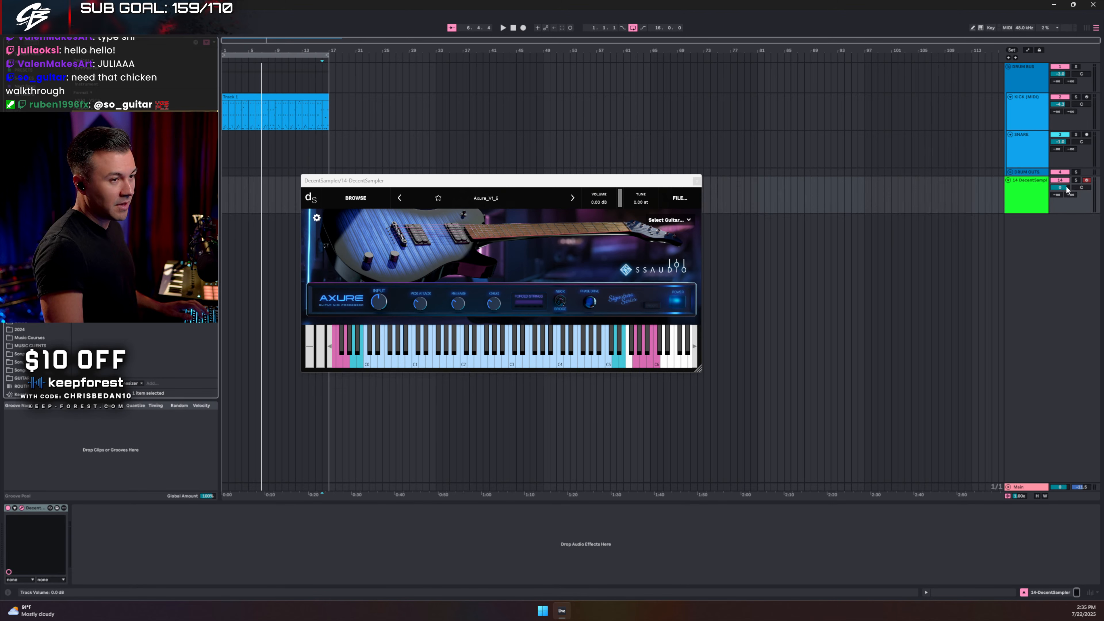
drag(1061, 187, 1065, 177)
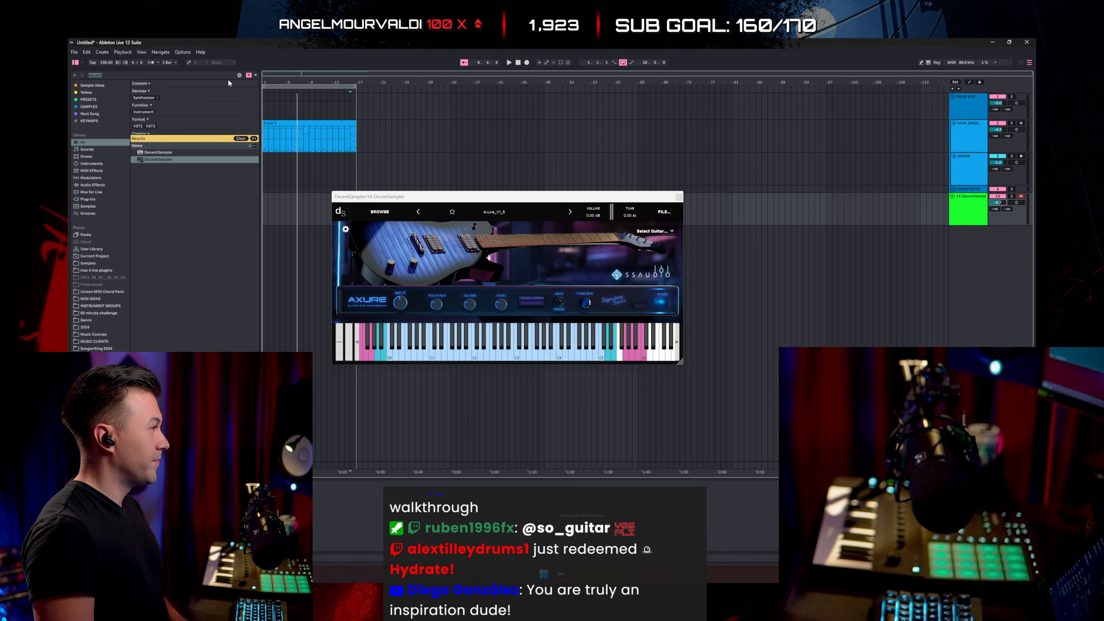
Step: Close the DecentSampler window, search the browser for mixwave and load MixWave Spiritbox - Mike Stringer on the DecentSampler track
click(239, 75)
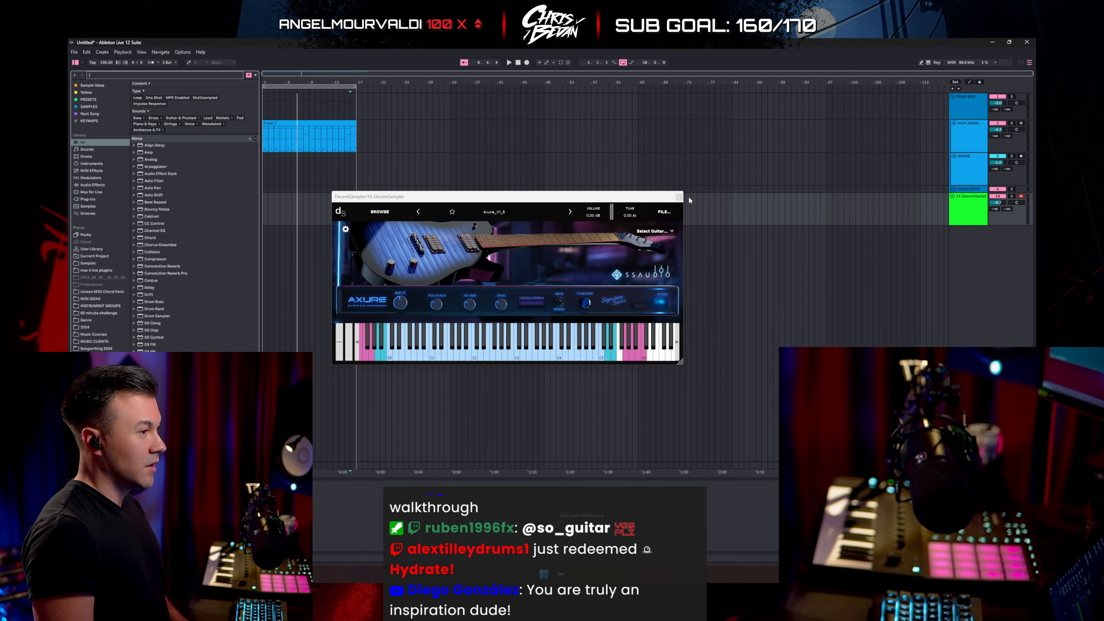
click(678, 197)
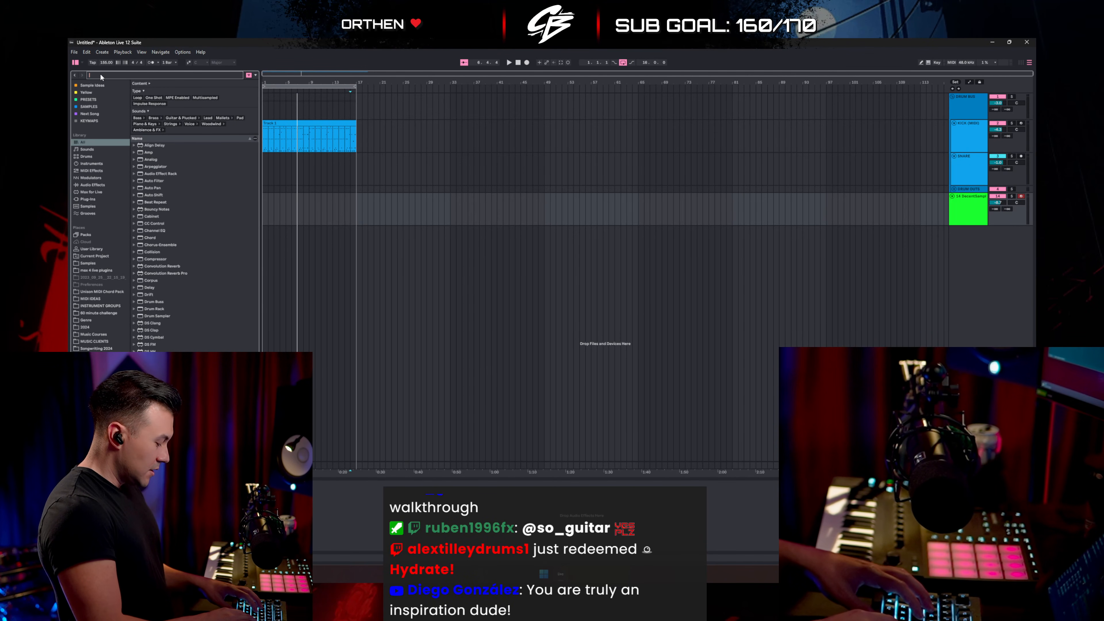
text(mix)
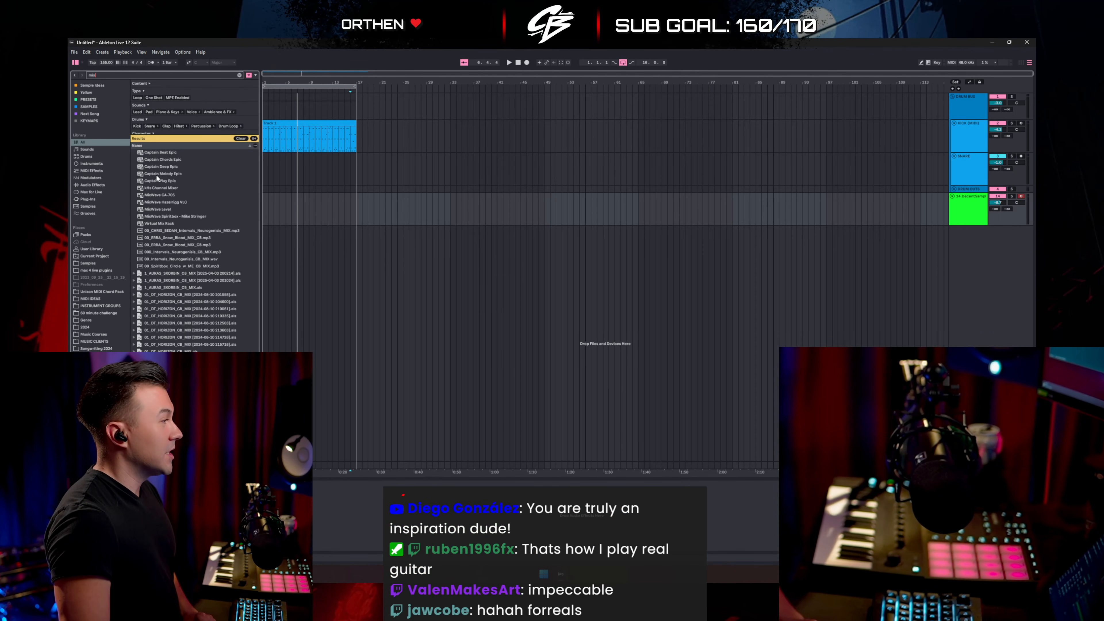
text(wave)
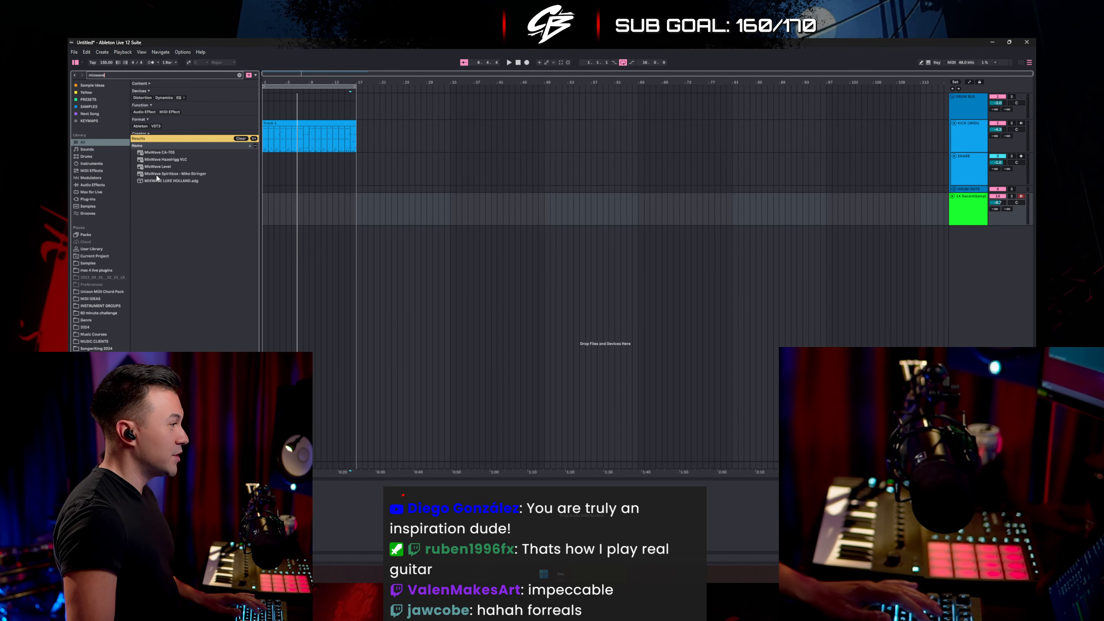
click(162, 175)
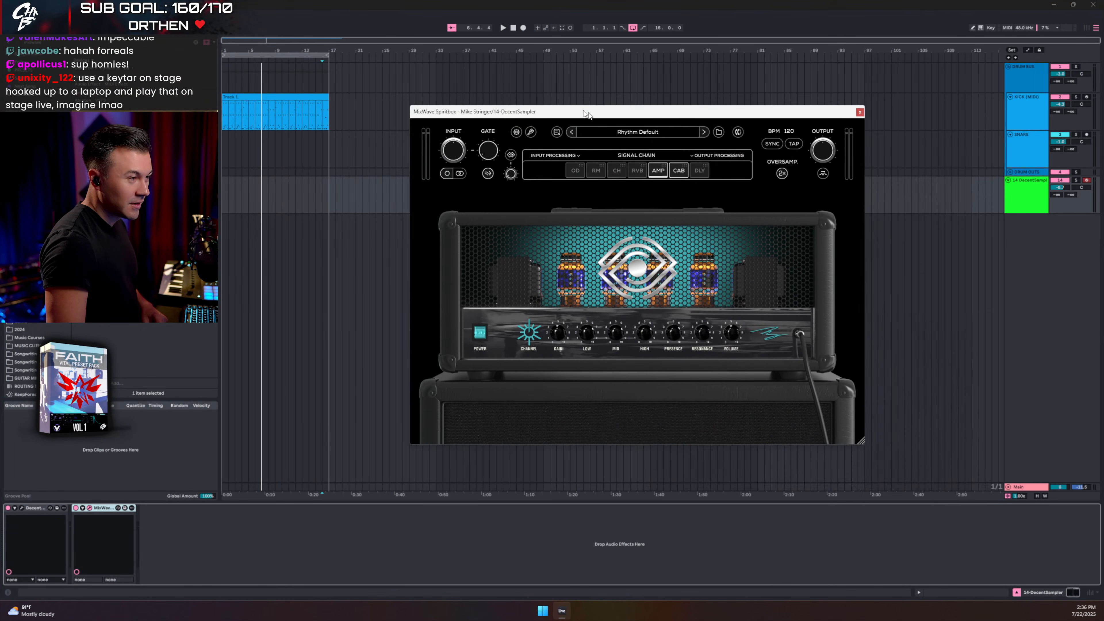
Step: Load the factory Mike Stringer preset Chunk in the amp plugin and show its overdrive pedal
mouse_move(577, 135)
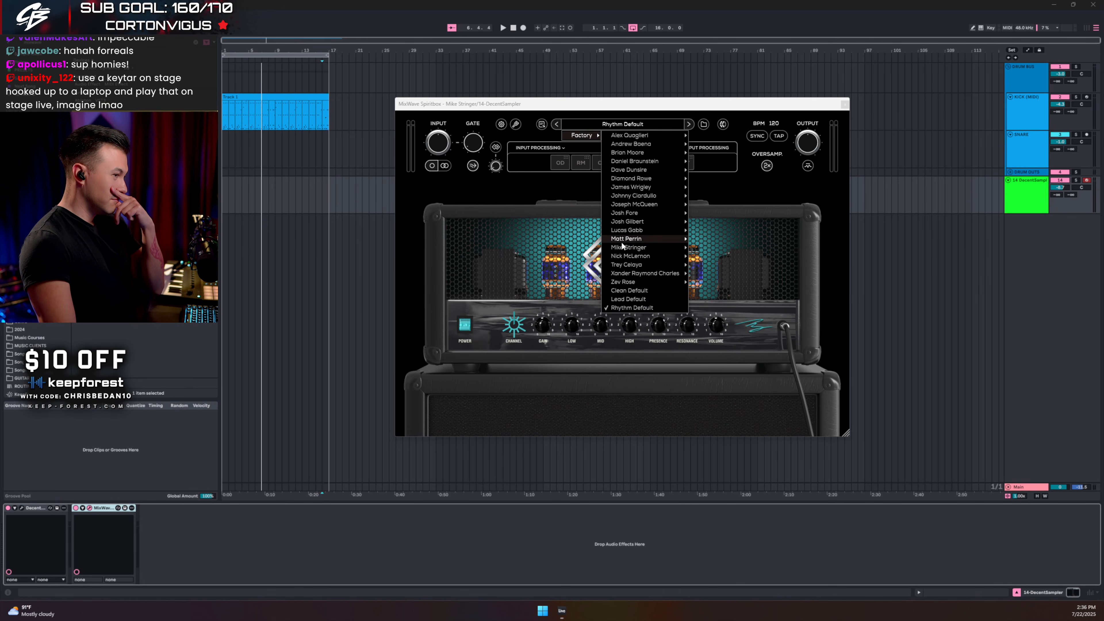
mouse_move(623, 248)
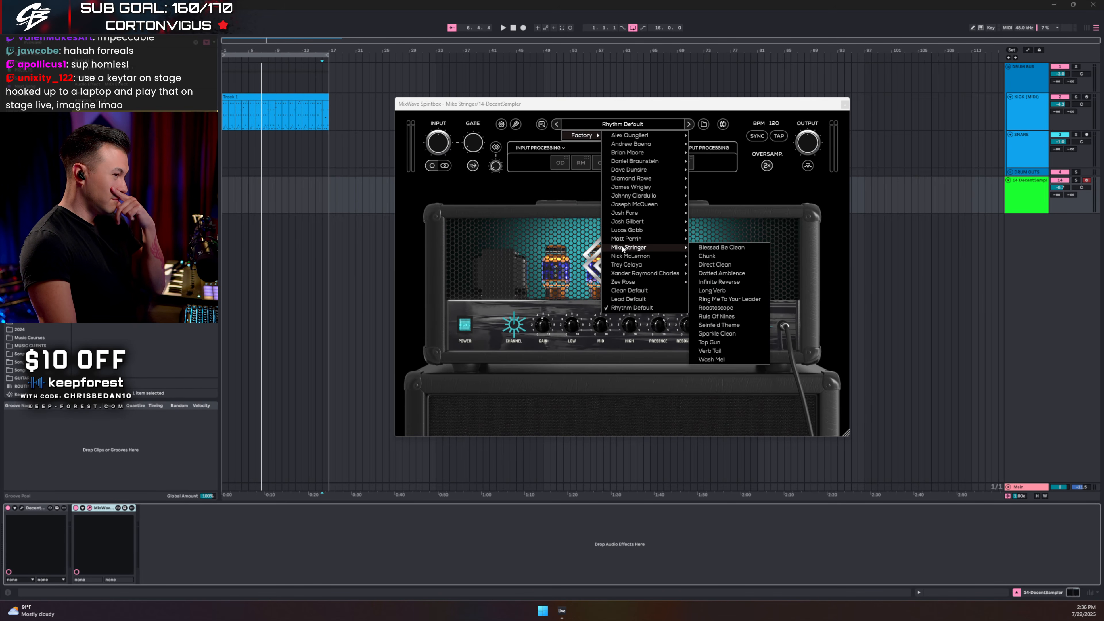
click(712, 257)
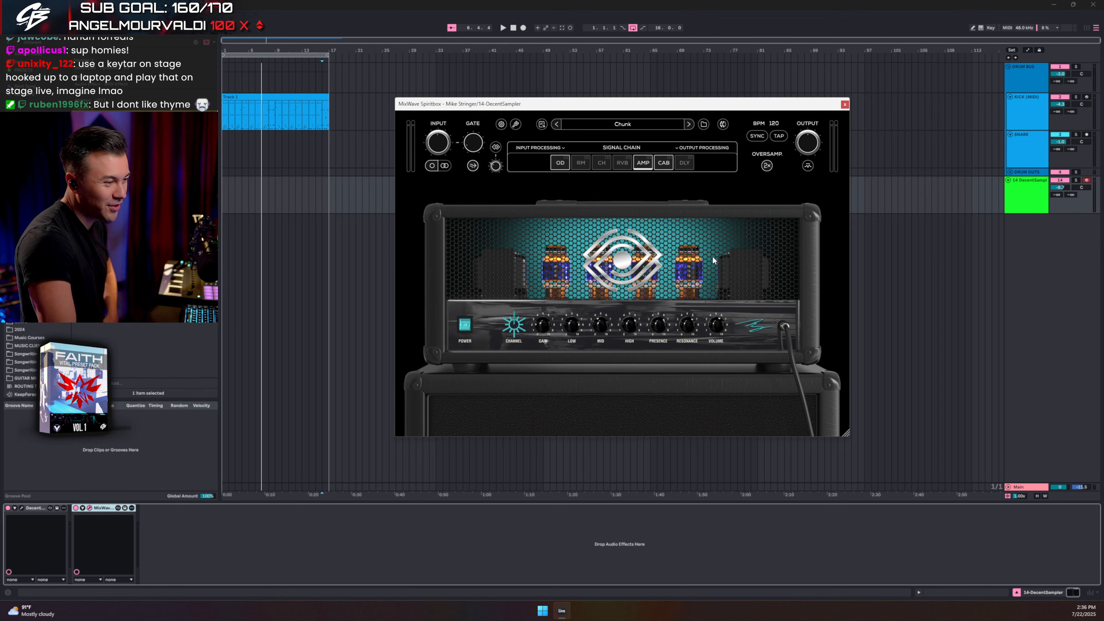
click(565, 164)
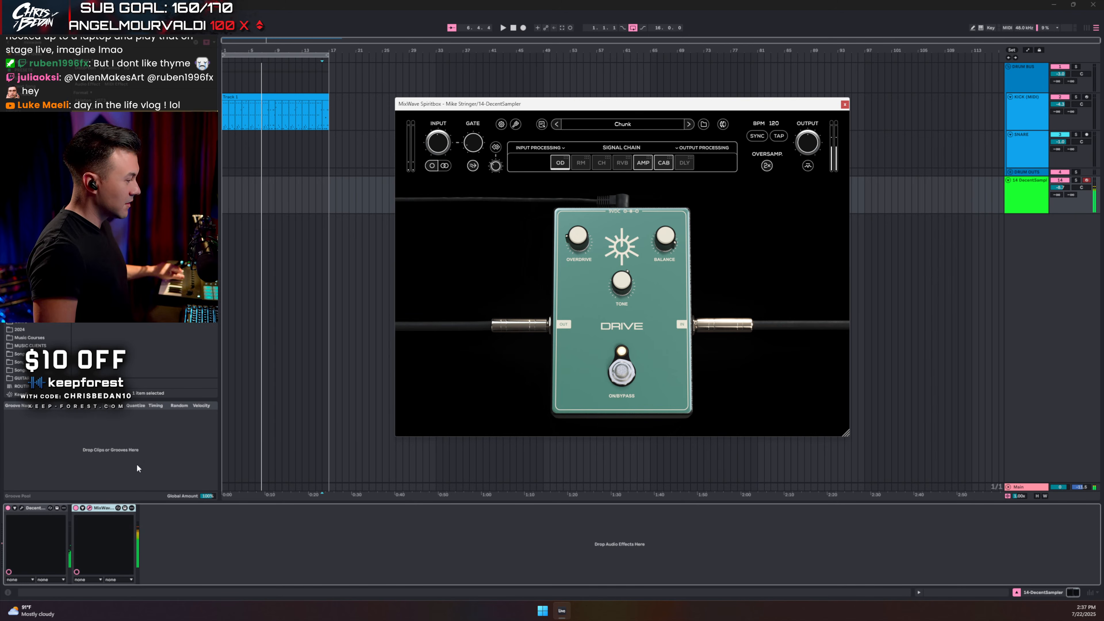
Step: Set the Axure guitar selection to Stereo Guitars, switch the amp plugin to stereo input and close both plugin windows
click(21, 509)
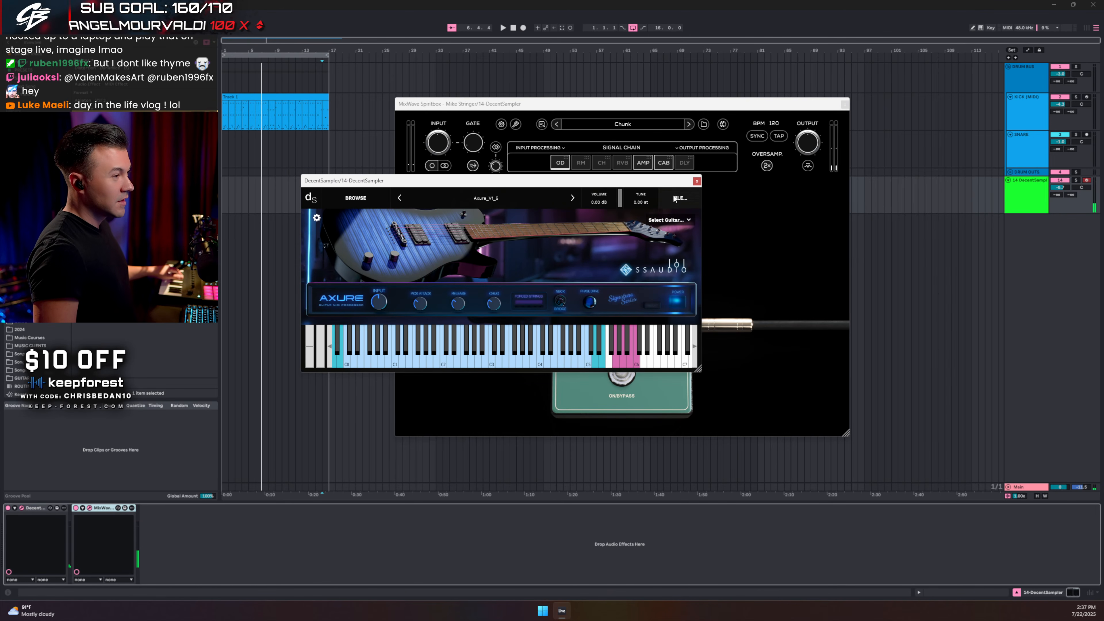
click(664, 221)
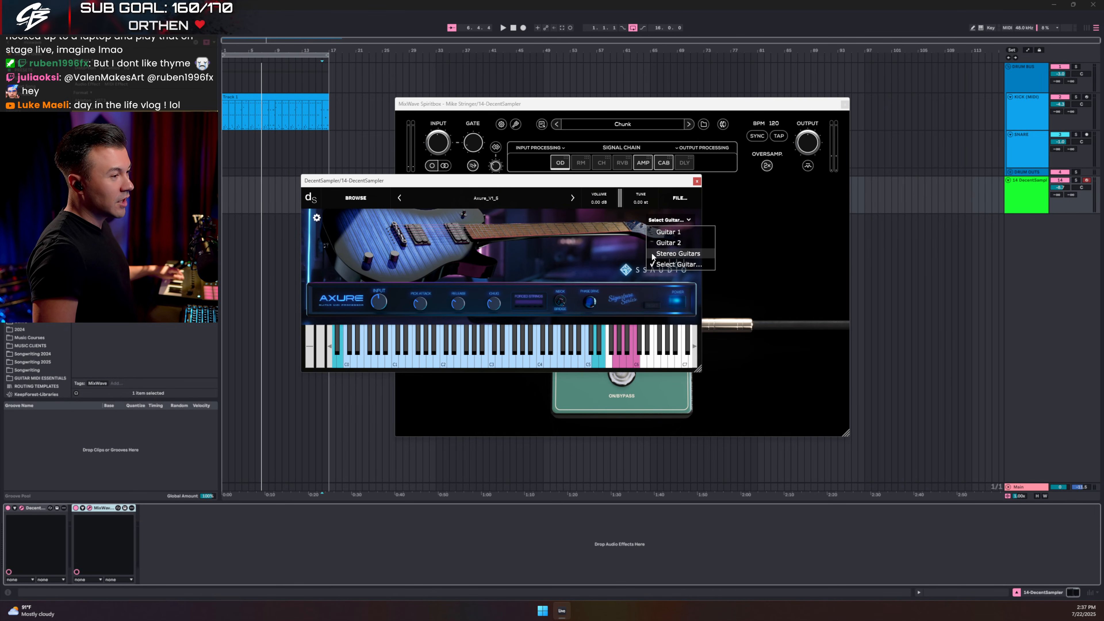
click(672, 254)
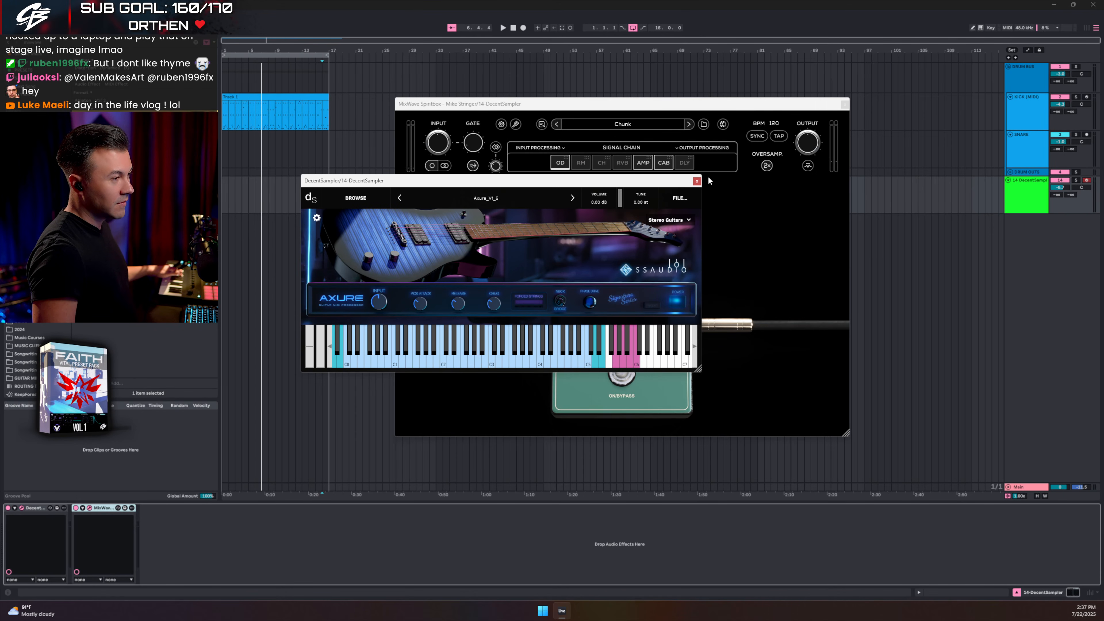
click(697, 181)
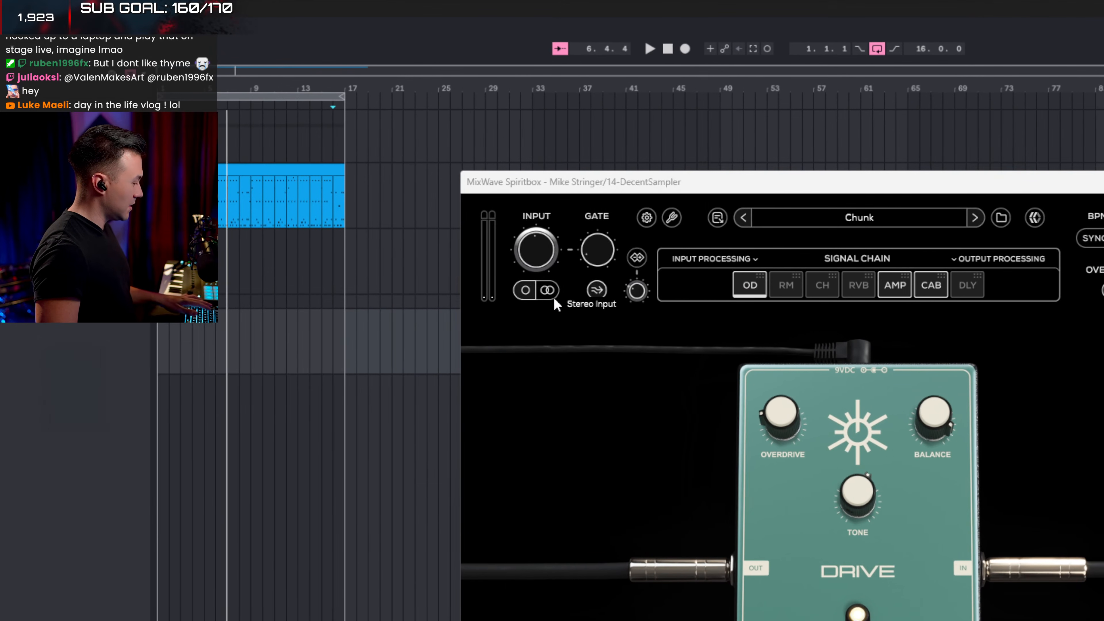
click(549, 291)
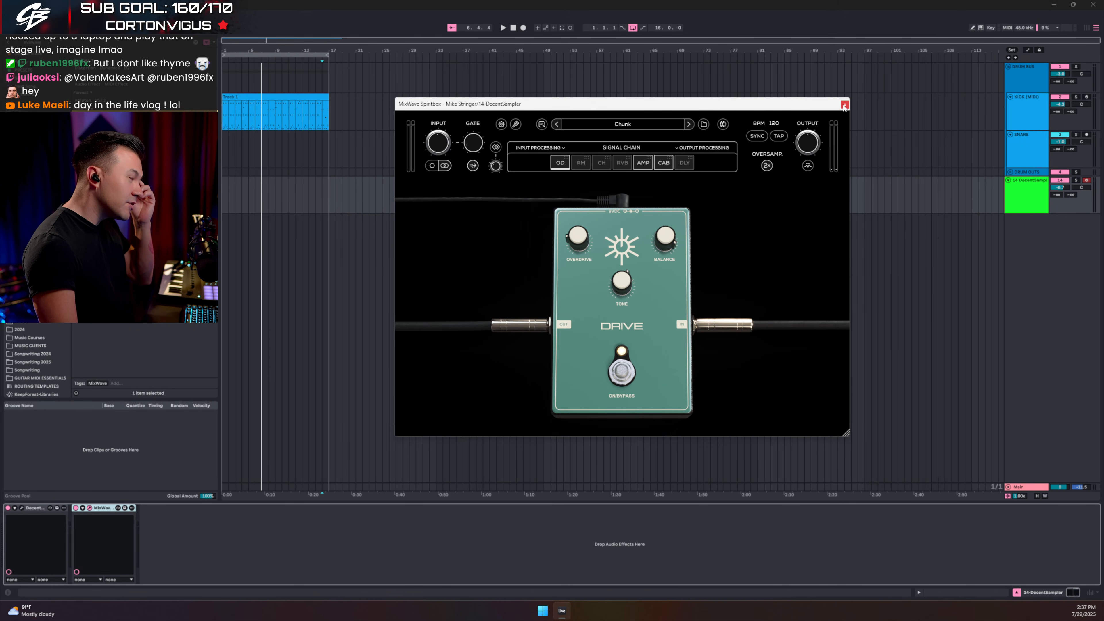
click(845, 105)
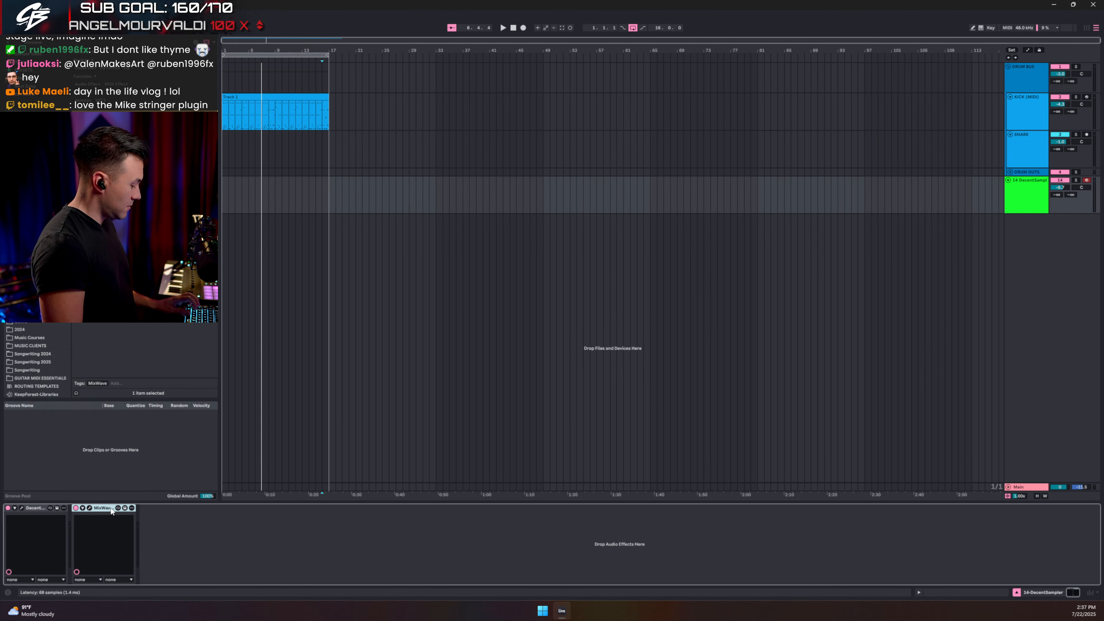
Step: Delete the MixWave amp from the DecentSampler track and duplicate the track
key(Delete)
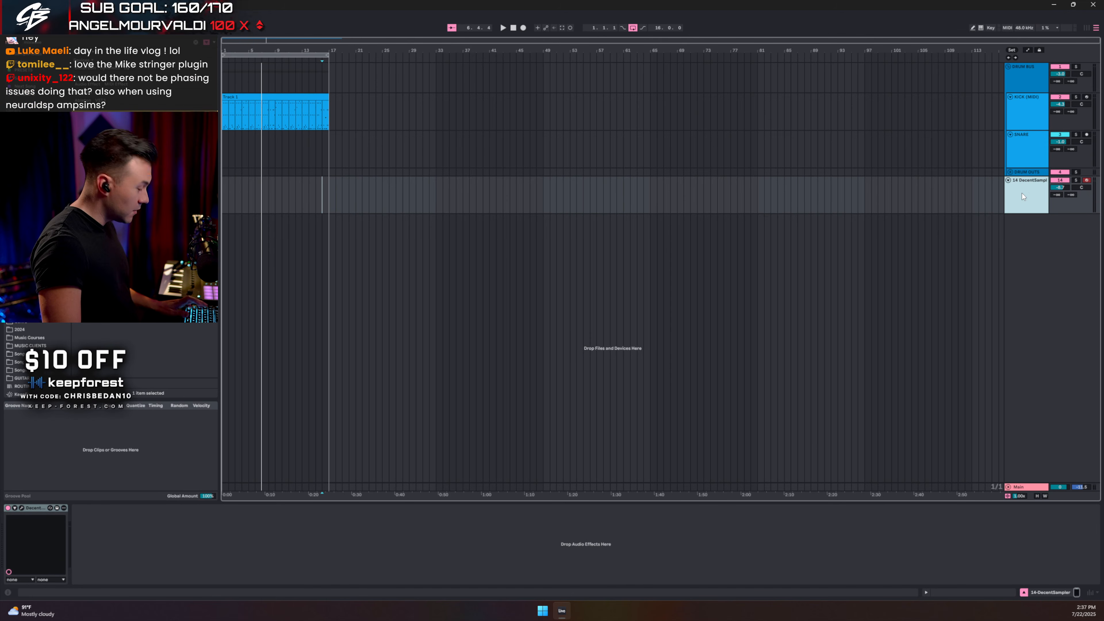
key(ctrl+d)
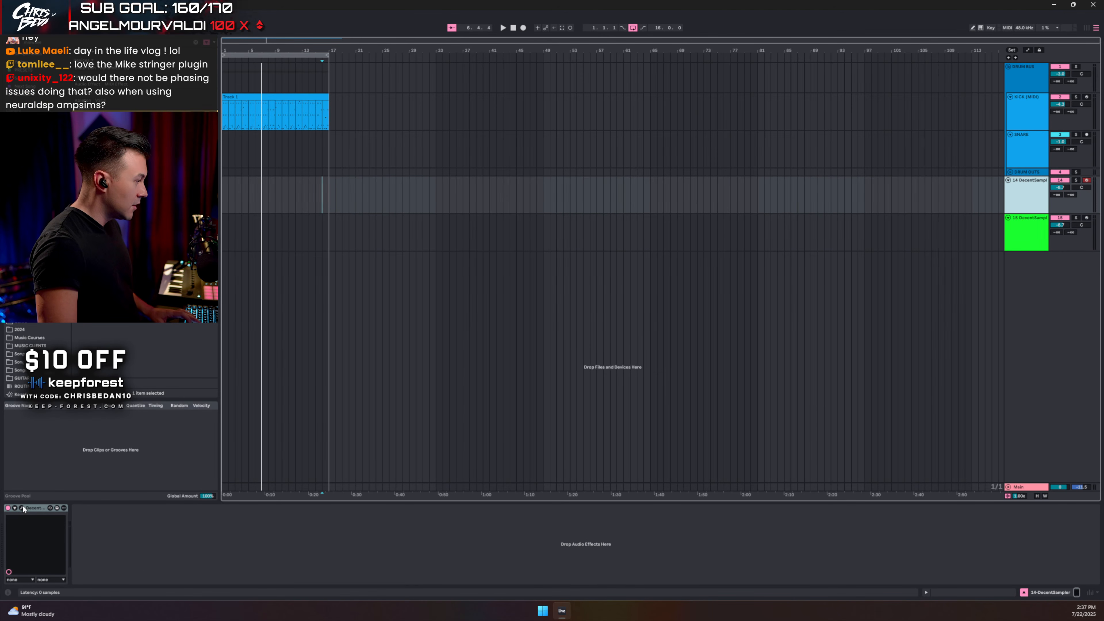
Step: Set the Axure guitar selection on the original DecentSampler track to Guitar 1 and close the plugin window
click(19, 509)
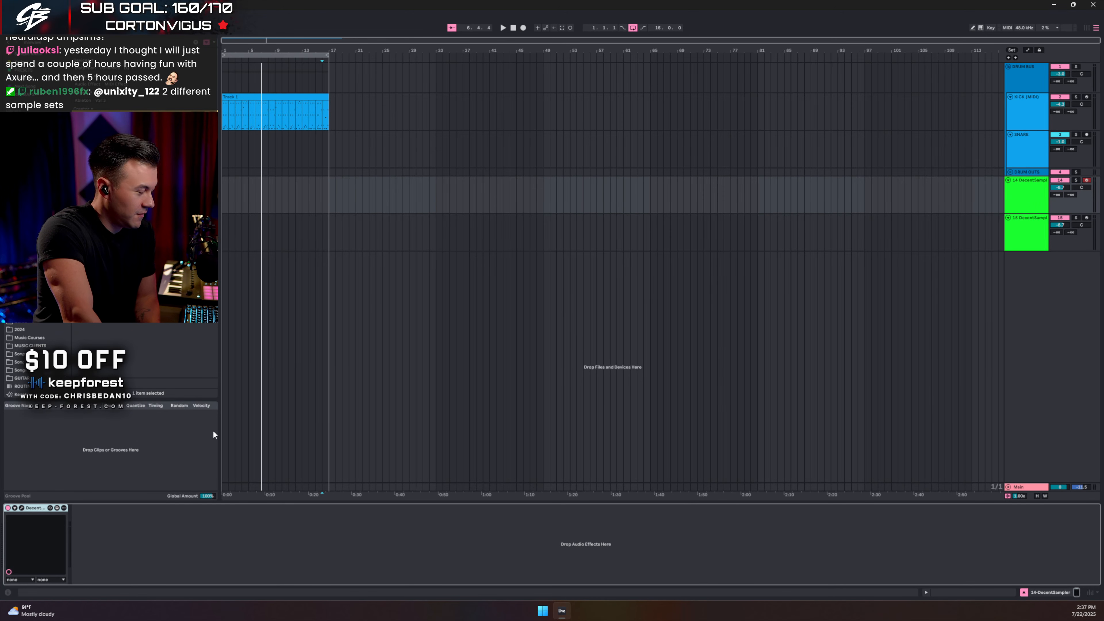
click(22, 509)
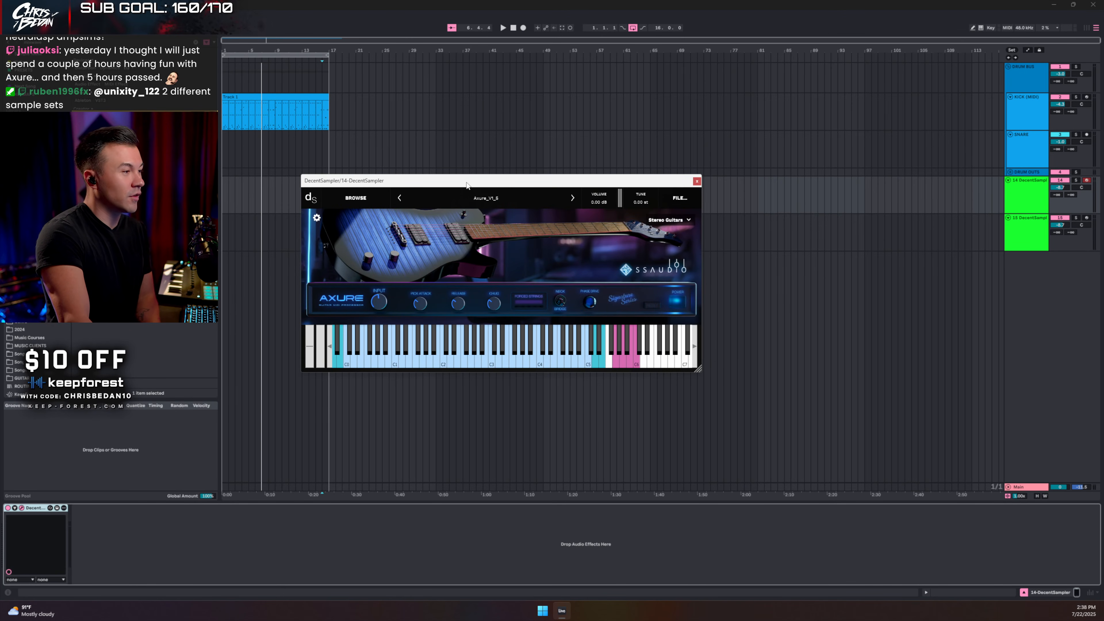
drag(466, 185, 500, 175)
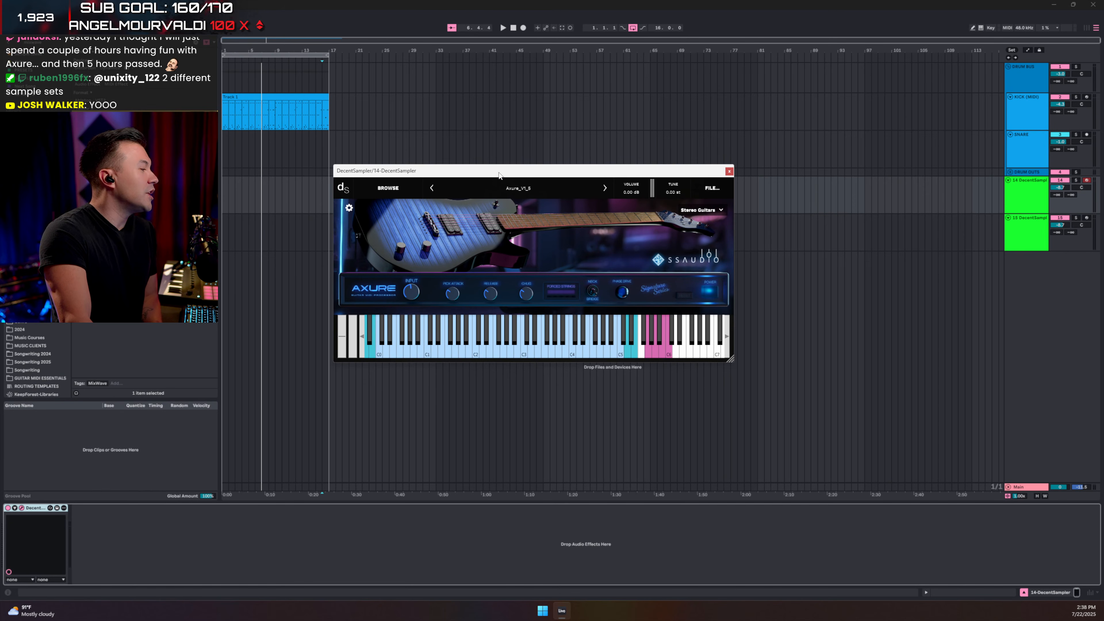
click(701, 210)
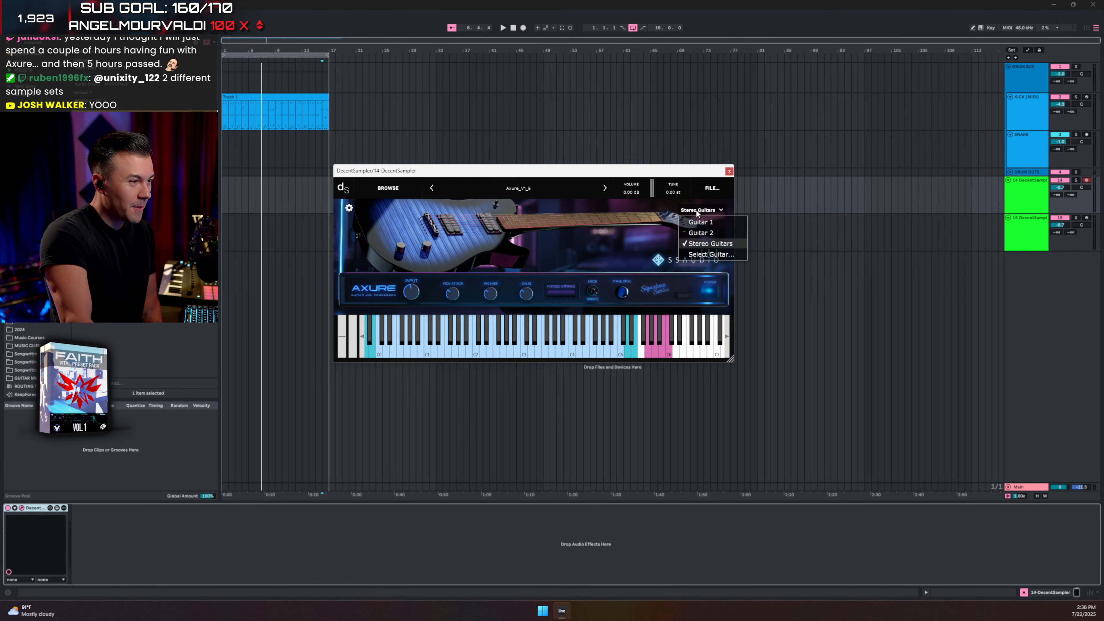
click(696, 227)
click(729, 171)
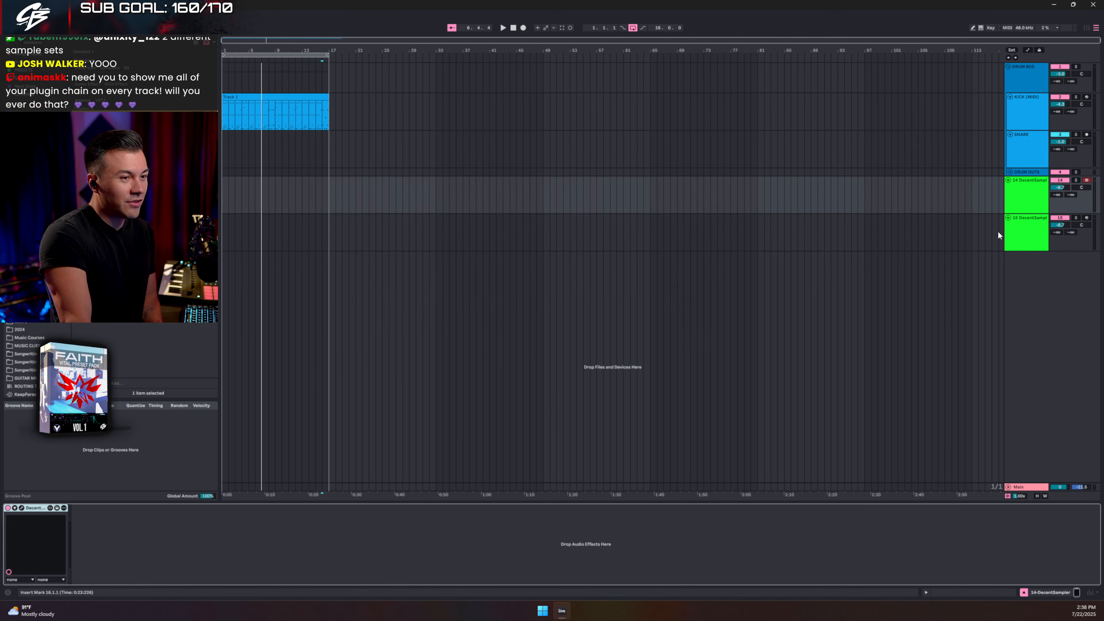
Step: Open the DecentSampler window on the duplicated track
click(1010, 239)
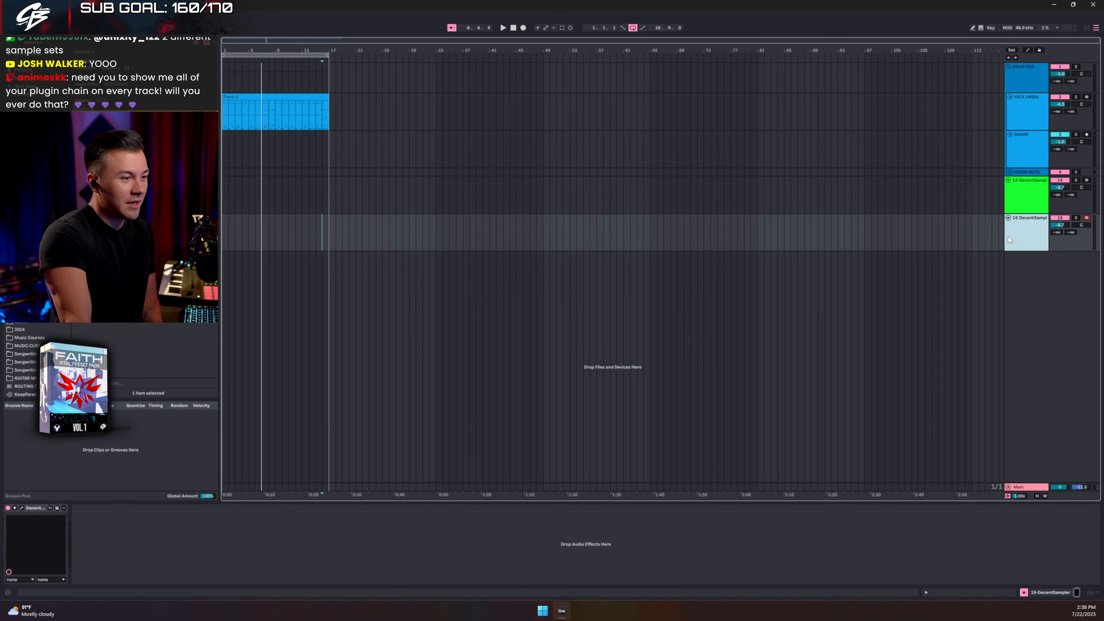
click(22, 509)
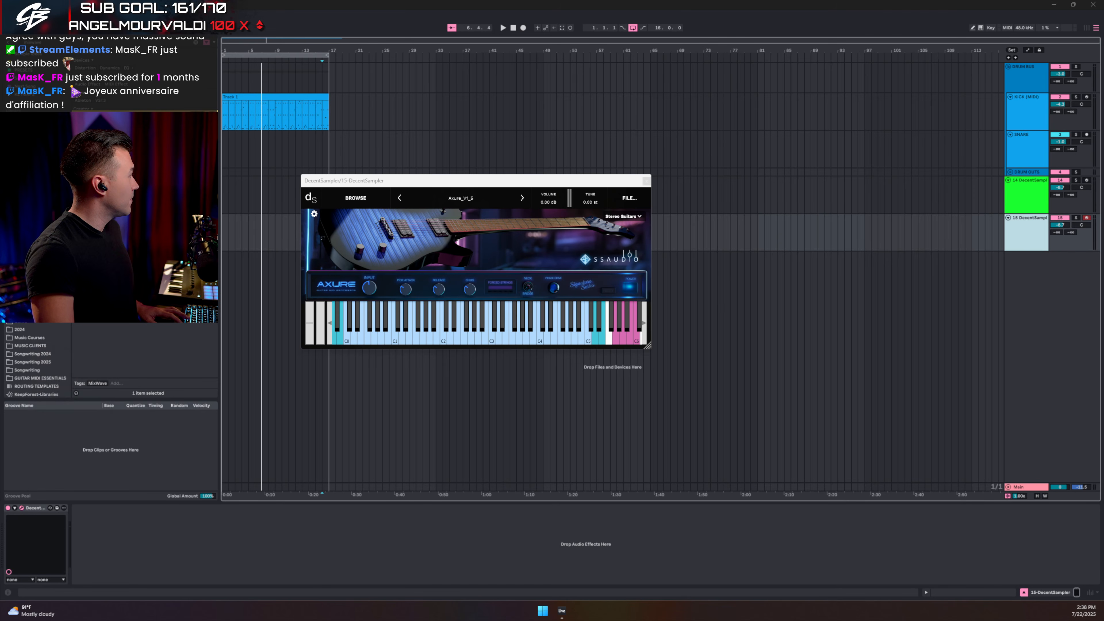
Step: Show the VERT_MIX_WALKTHROUGH_THUMBNAIL.jpg image in an enlarged viewer window, and close the viewer
drag(0, 52, 628, 47)
double_click(628, 42)
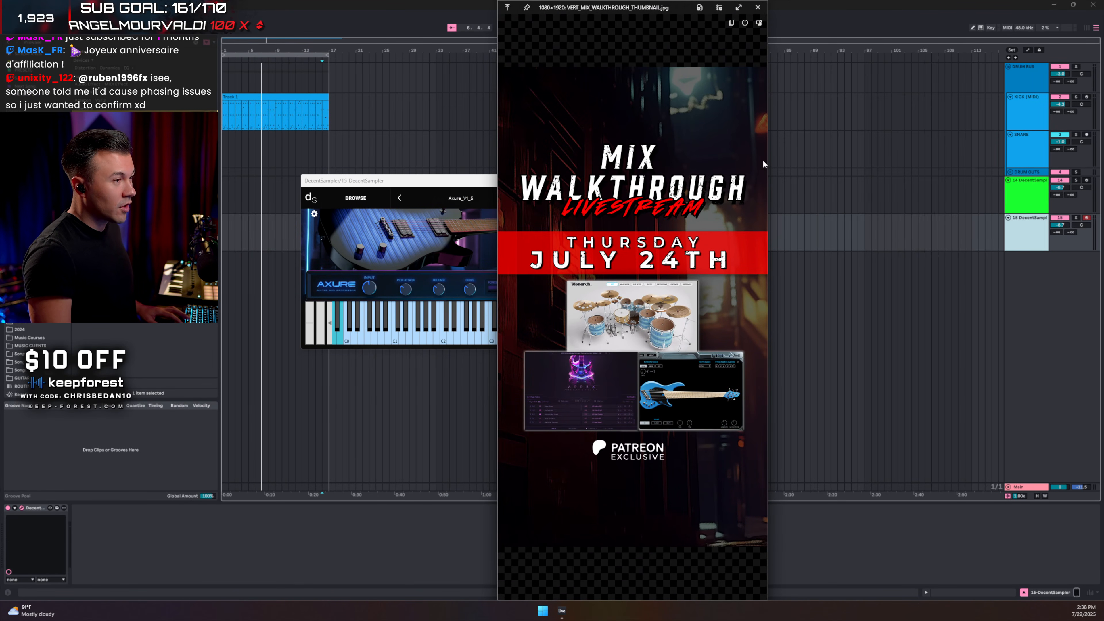
drag(767, 155, 828, 139)
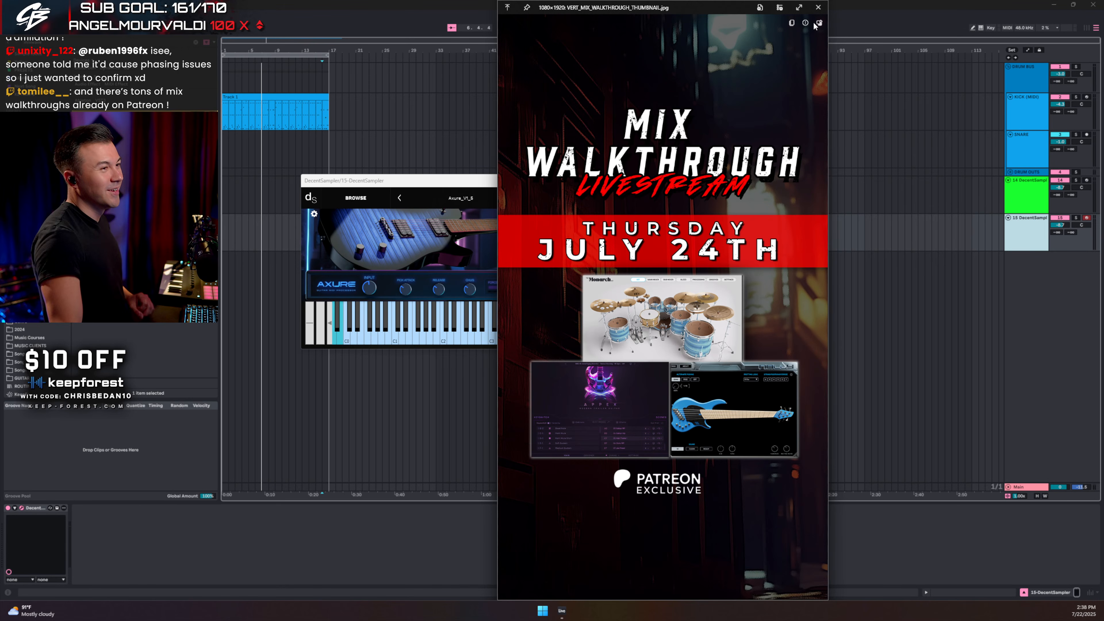
click(818, 8)
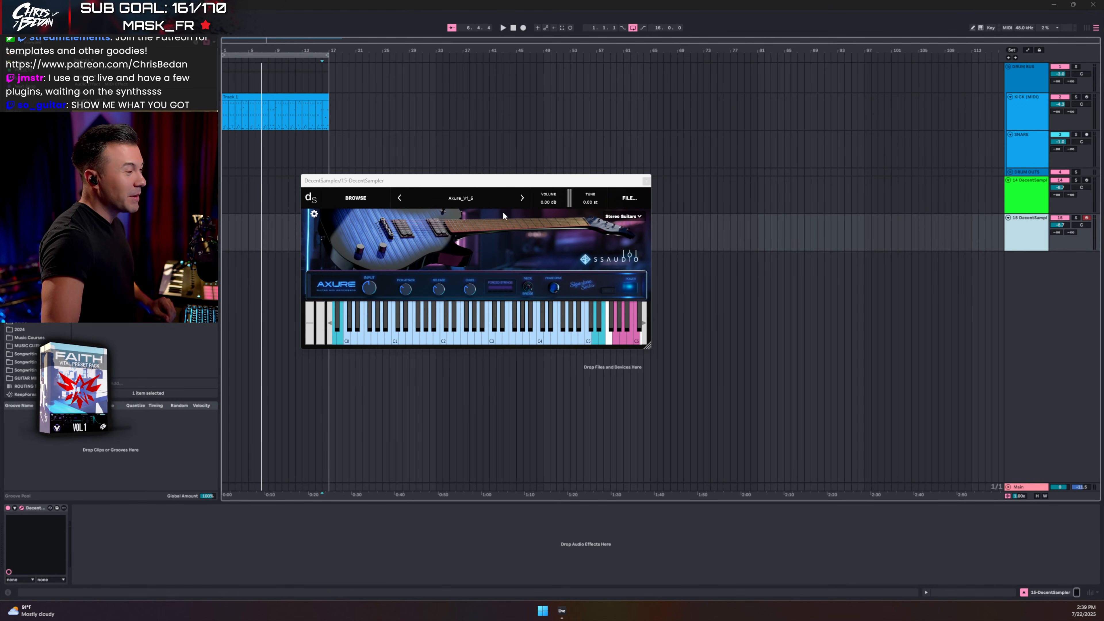
Step: Set the Axure guitar selection on the duplicated DecentSampler track to Guitar 2 and close the plugin window
drag(569, 182, 665, 176)
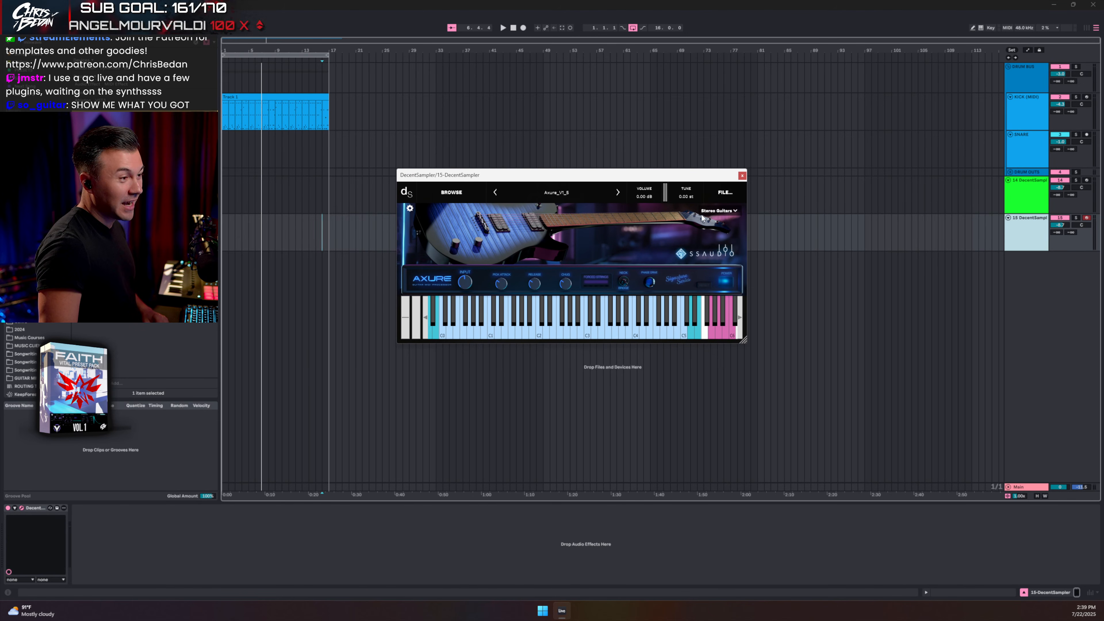
click(701, 216)
click(709, 231)
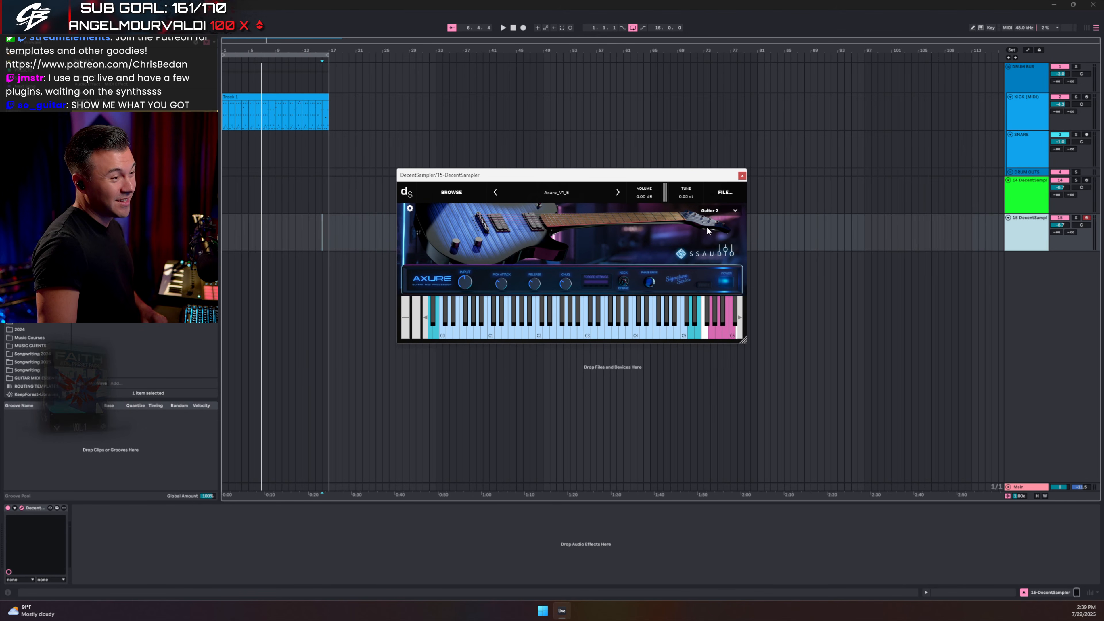
click(742, 176)
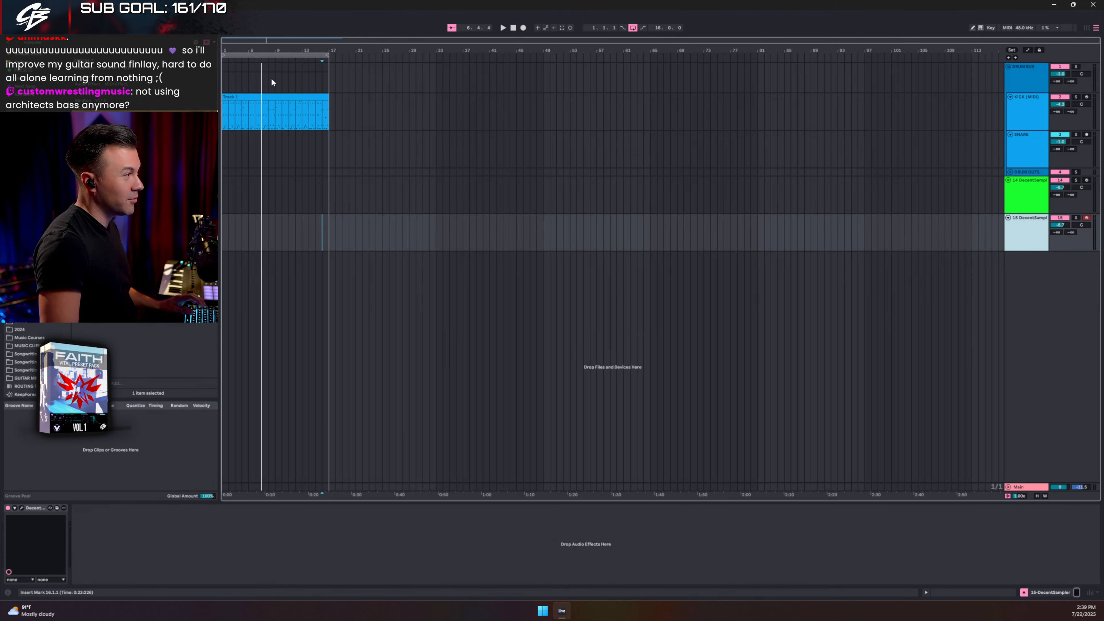
Step: Check the Axure guitar selection in the DecentSampler window of the original track 14 and close the window
drag(252, 50, 281, 74)
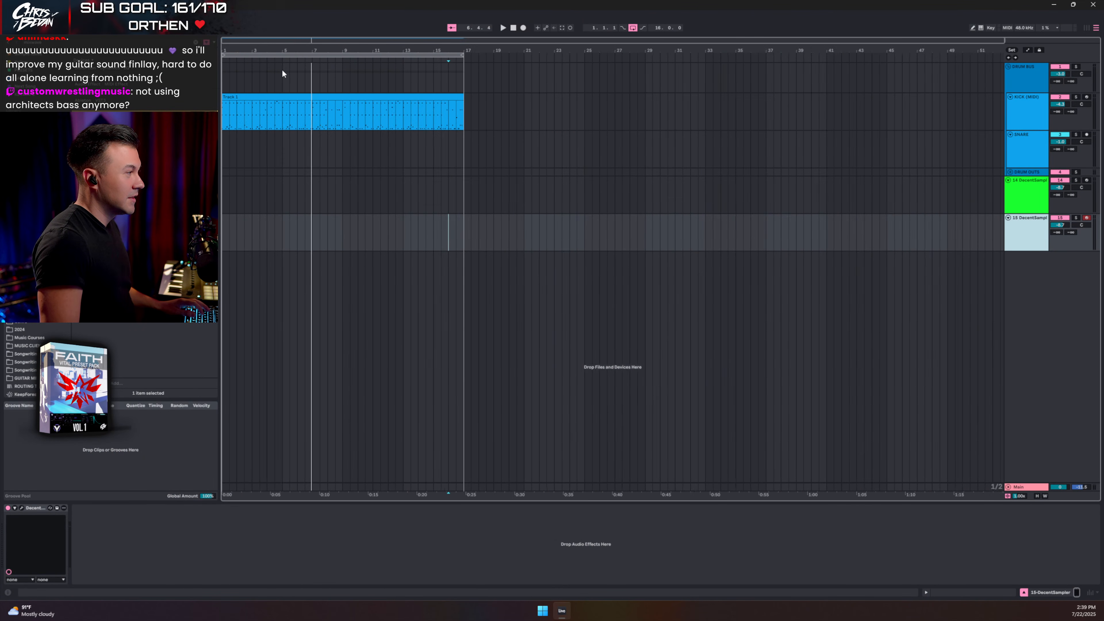
key(ctrl+f)
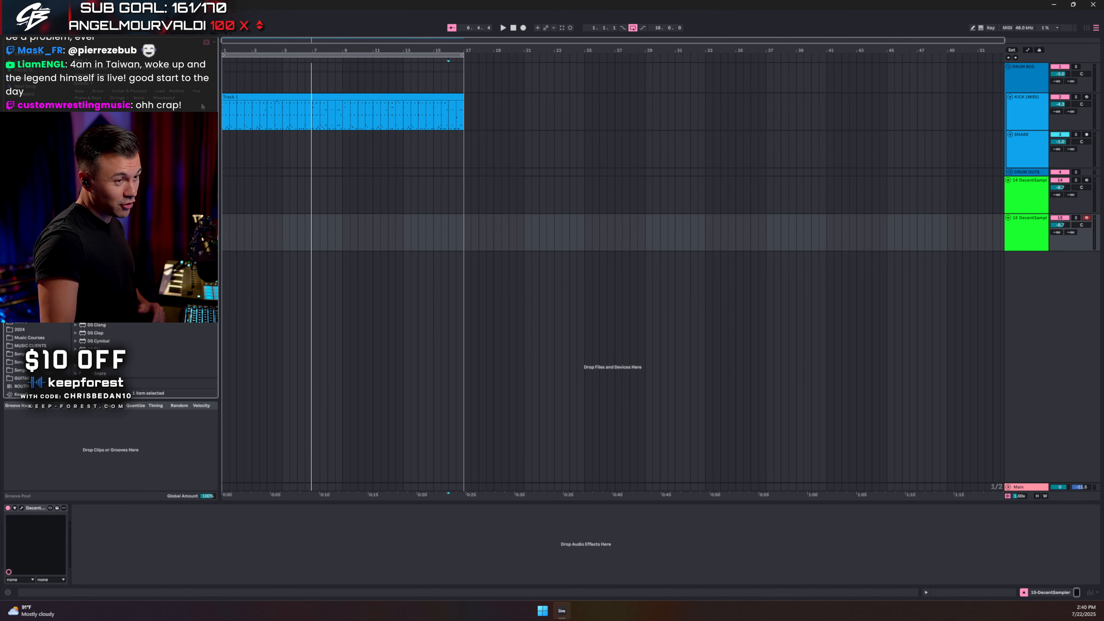
key(Up)
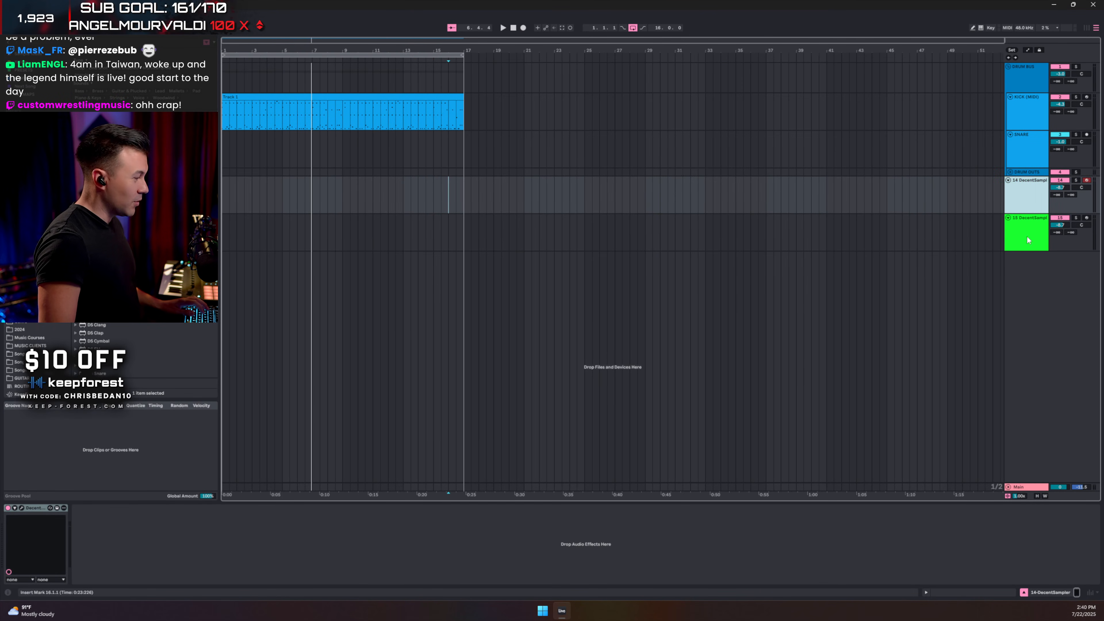
click(21, 507)
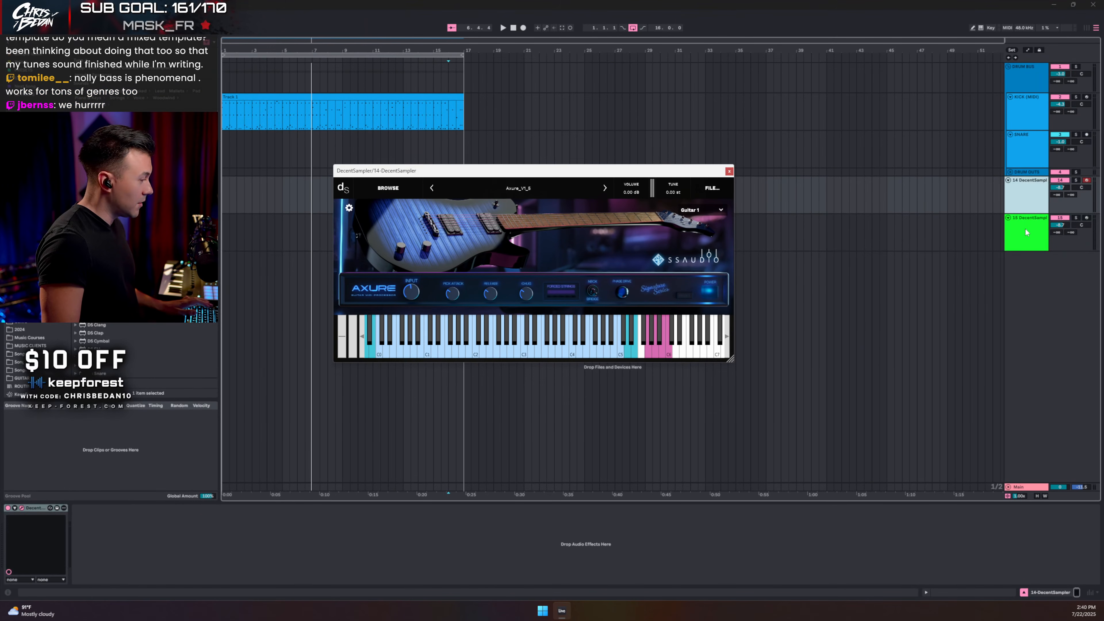
click(1019, 229)
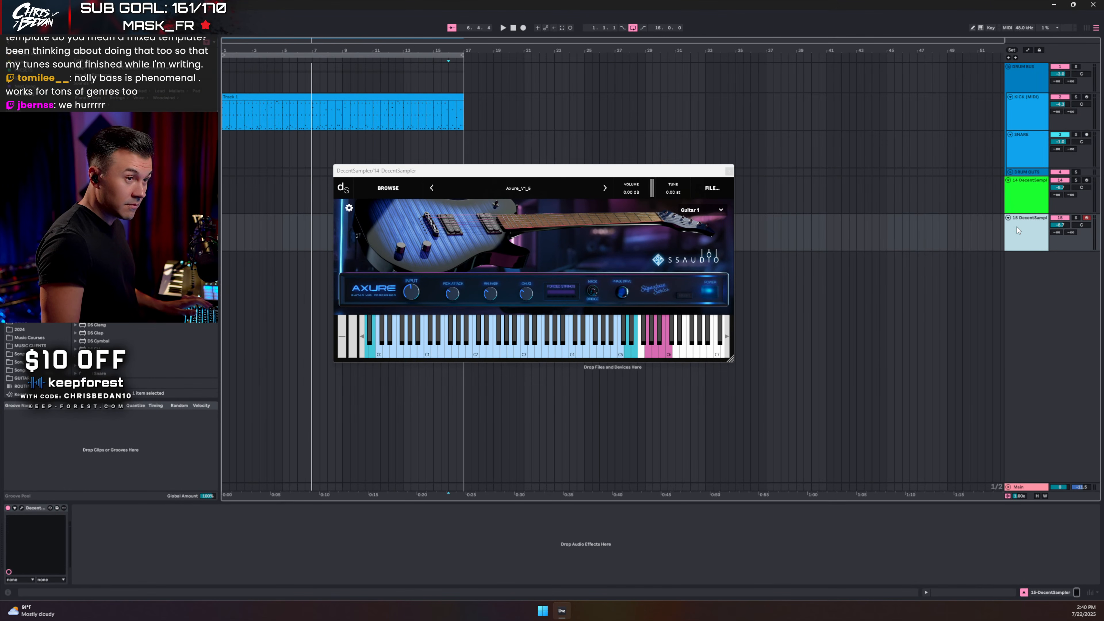
click(730, 171)
Step: Reopen DecentSampler on duplicated track 15, check its Axure guitar choice and sound, and close the window
click(21, 509)
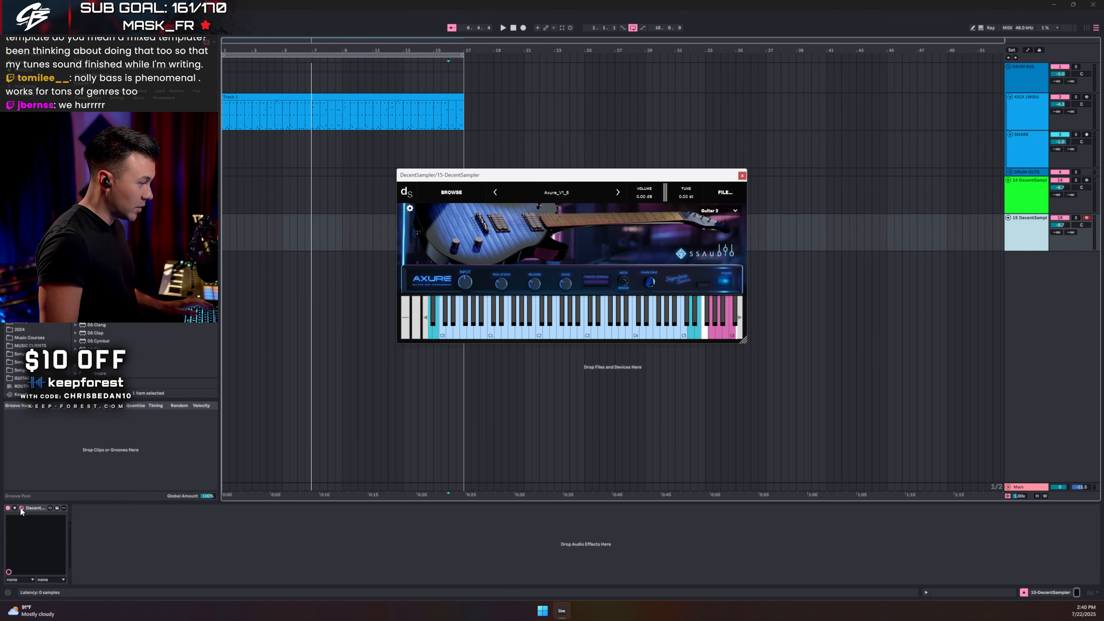
click(715, 210)
click(725, 235)
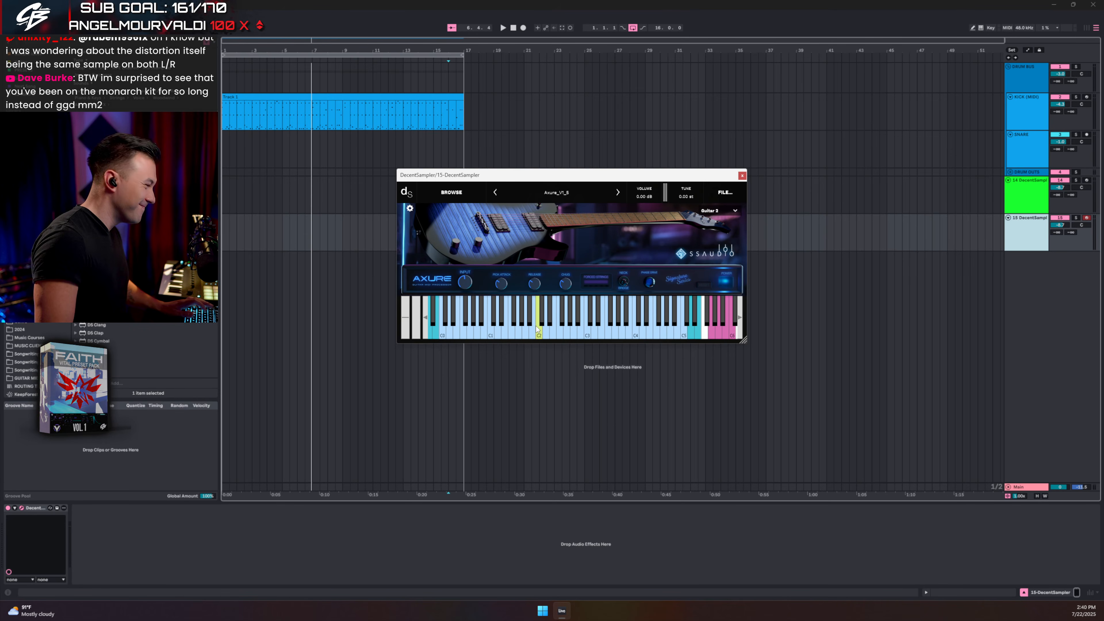
click(742, 176)
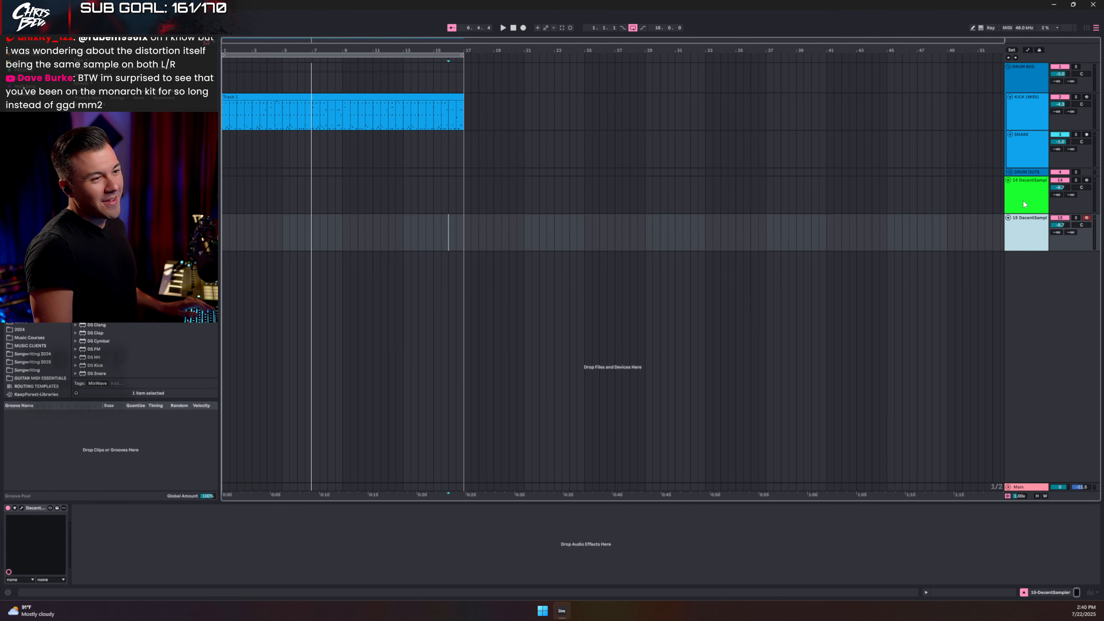
Step: Pan the two DecentSampler tracks to 50L and 50R and rename them RHY GTR L and RHY GTR R
click(1083, 188)
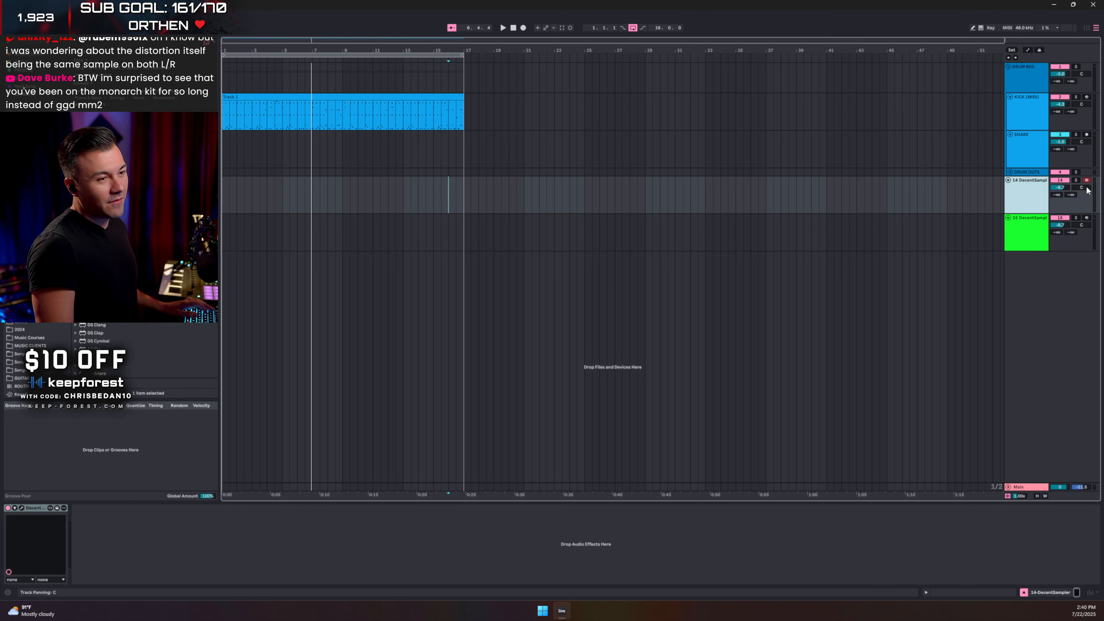
mouse_move(1084, 190)
mouse_down()
mouse_move(1084, 209)
mouse_move(1084, 200)
mouse_up()
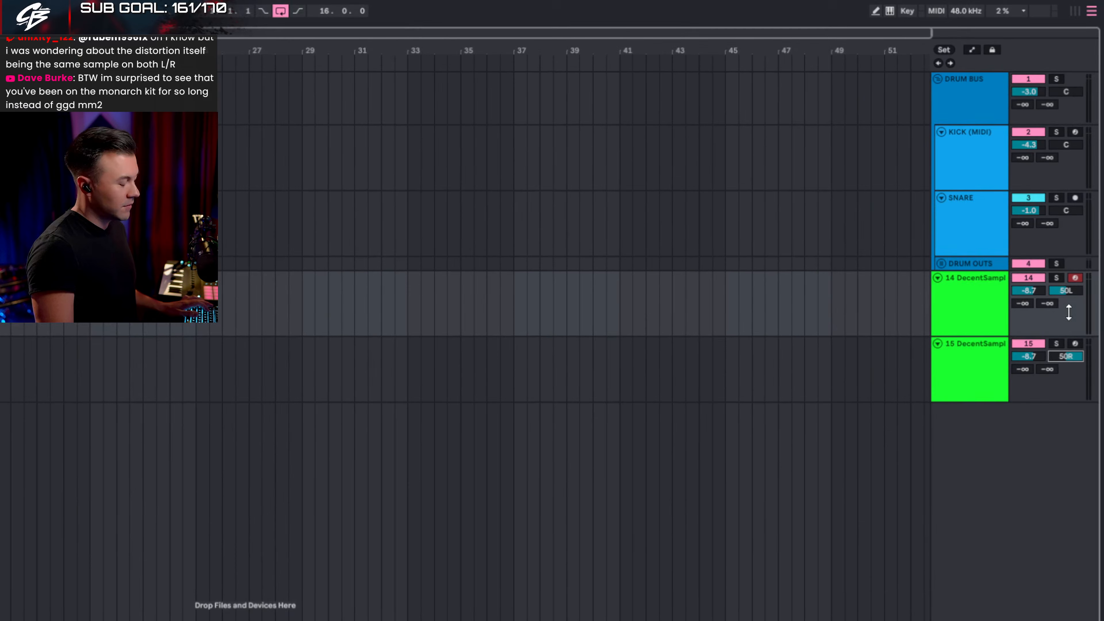
click(988, 296)
key(ctrl+r)
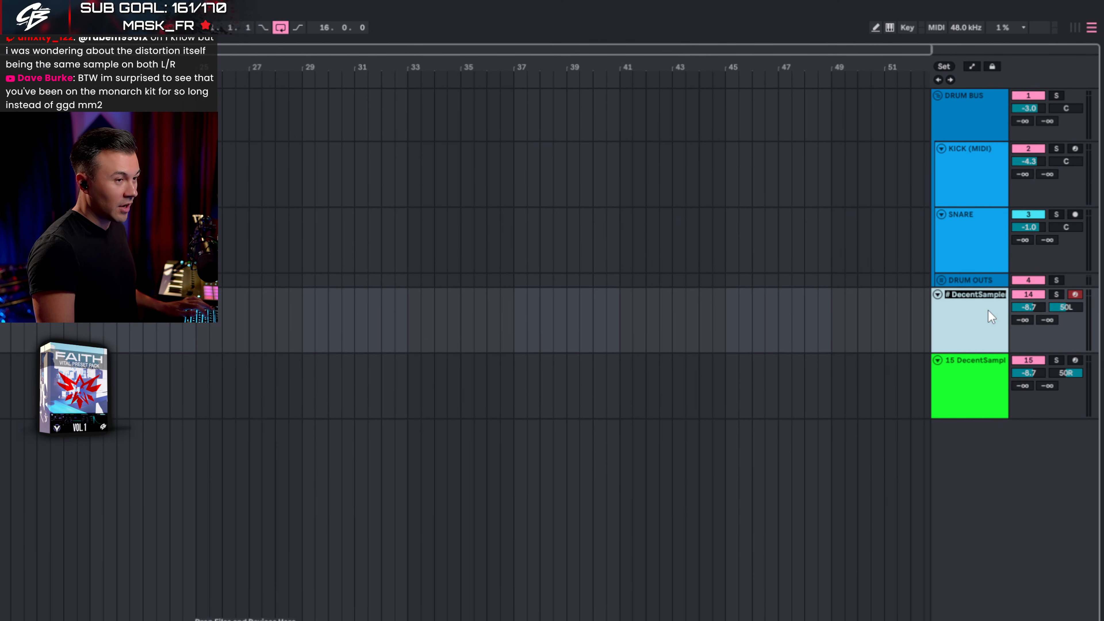
text(RHY GTR L)
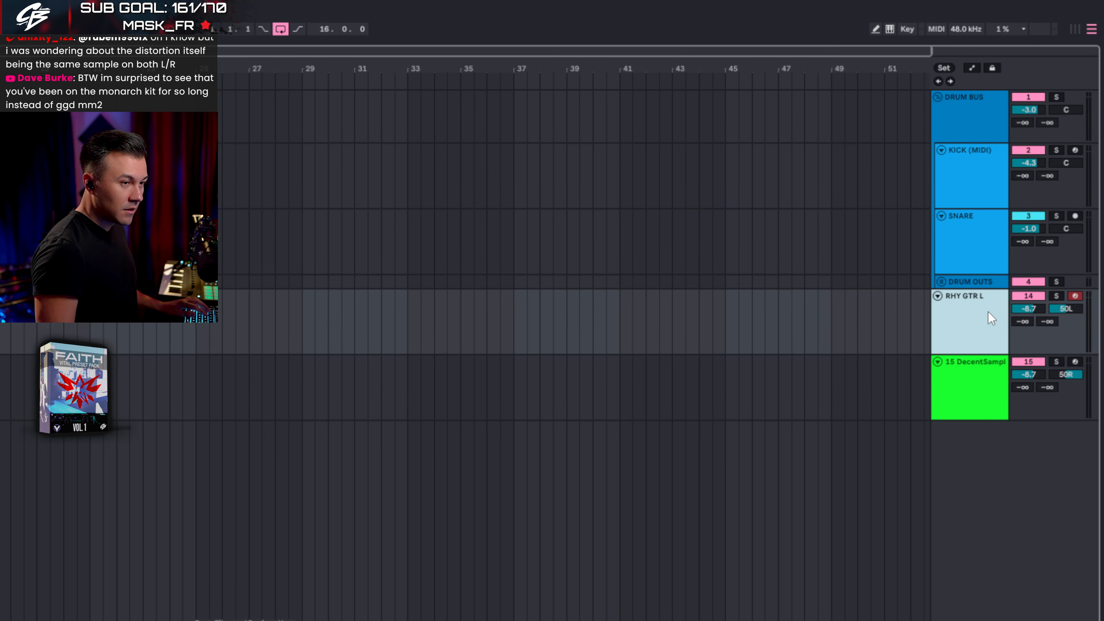
click(955, 370)
key(ctrl+r)
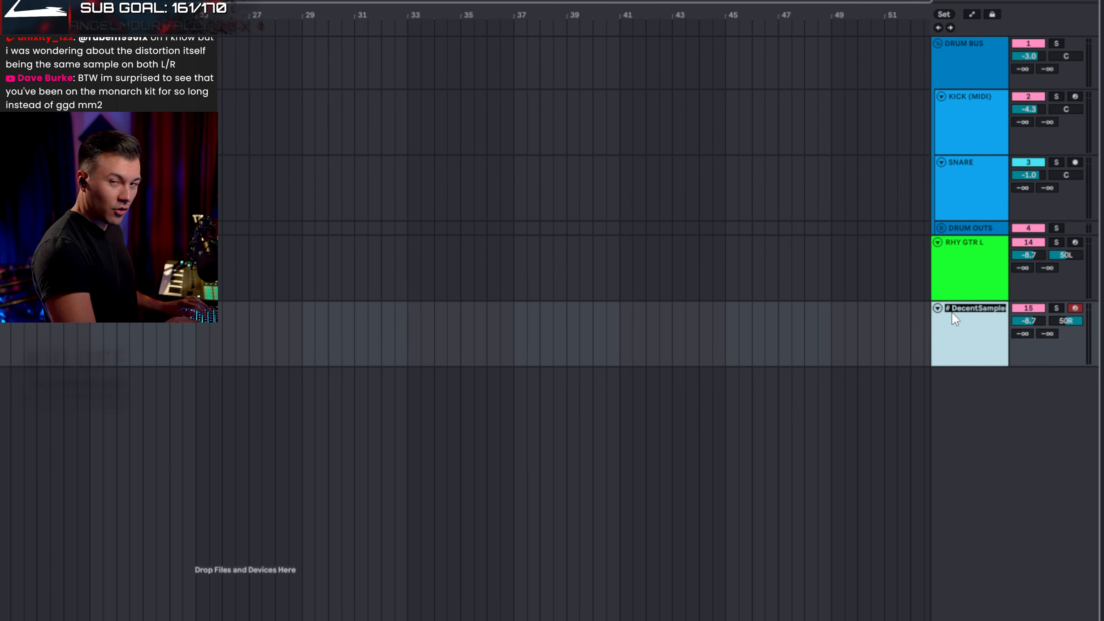
text(RHY GTR R)
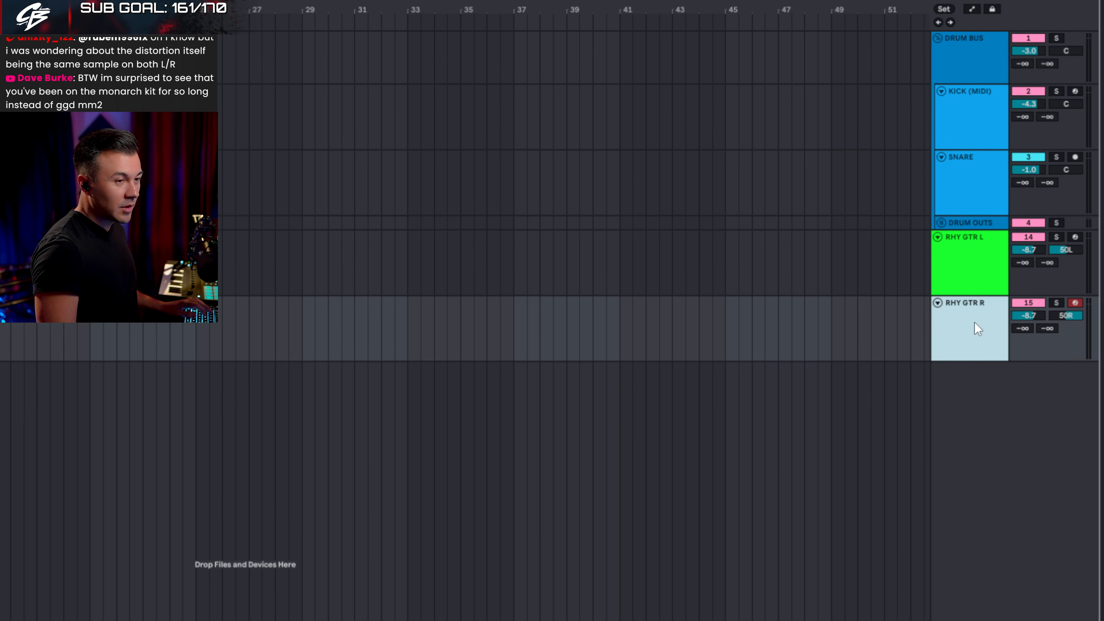
Step: Group the RHY GTR L and RHY GTR R tracks and rename the group RHY GTR
click(972, 283)
shift+click(956, 344)
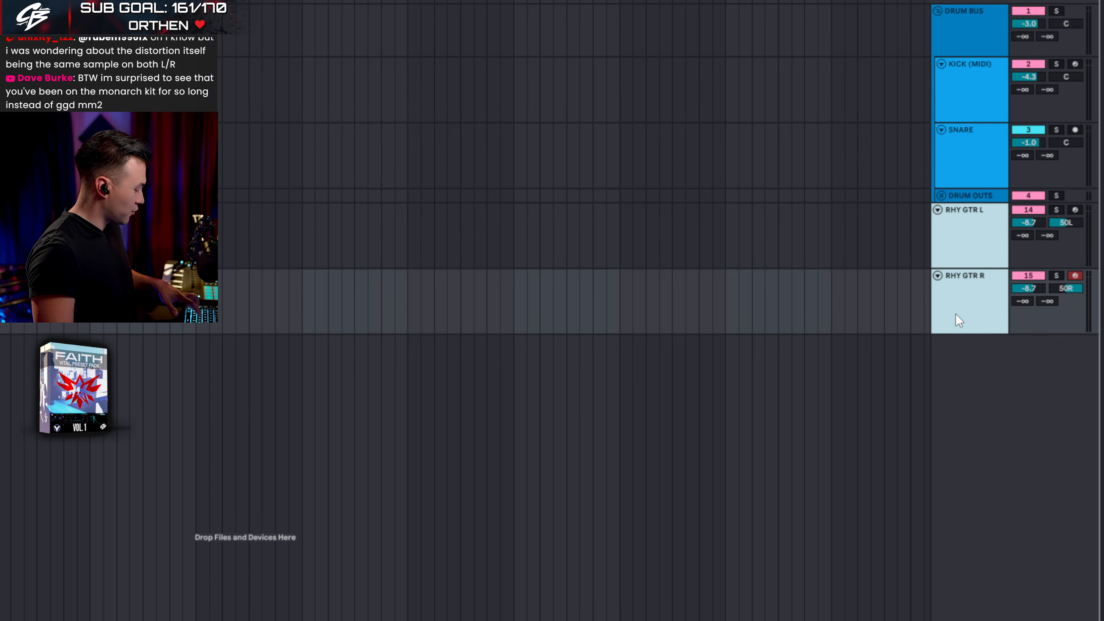
key(ctrl+g)
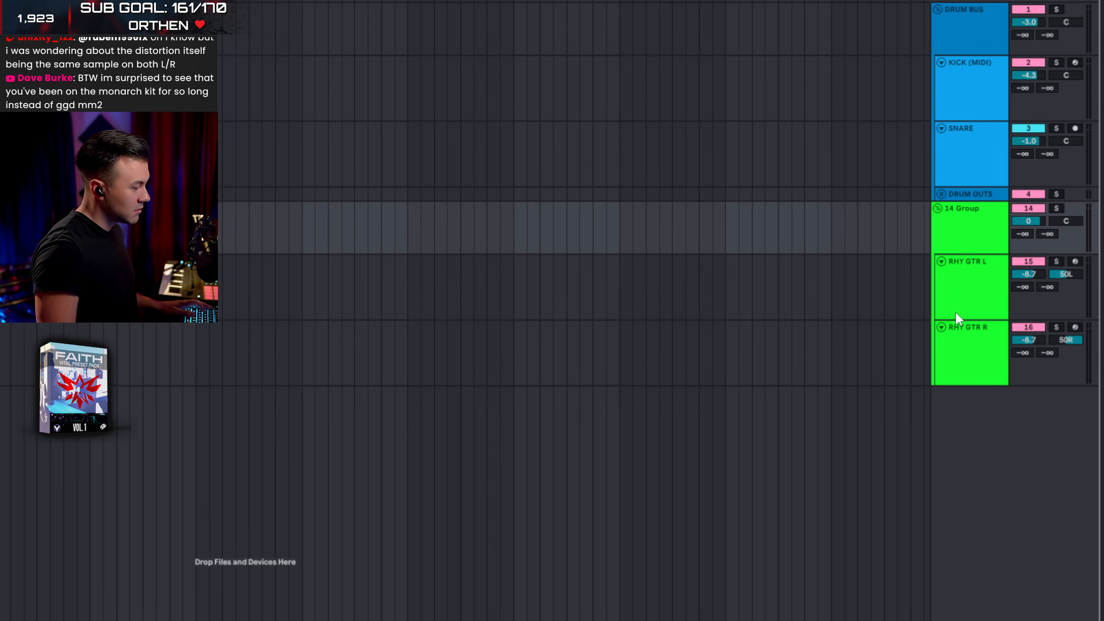
click(949, 231)
key(ctrl+r)
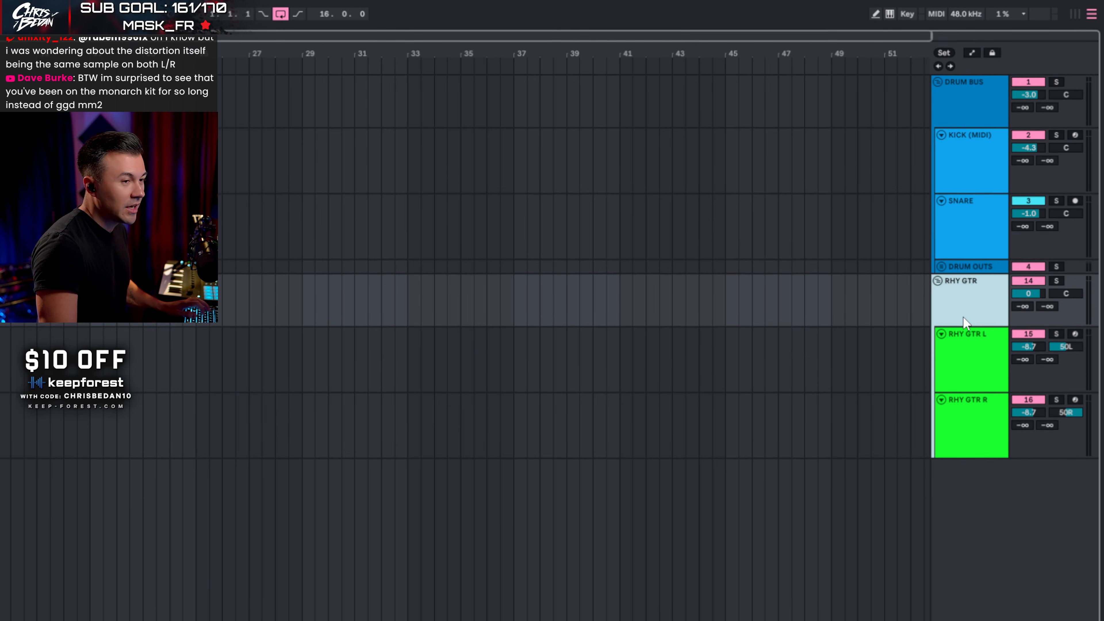
Step: Color the RHY GTR L and RHY GTR R tracks light purple and the RHY GTR group a darker purple
click(972, 329)
shift+click(970, 407)
right_click(964, 405)
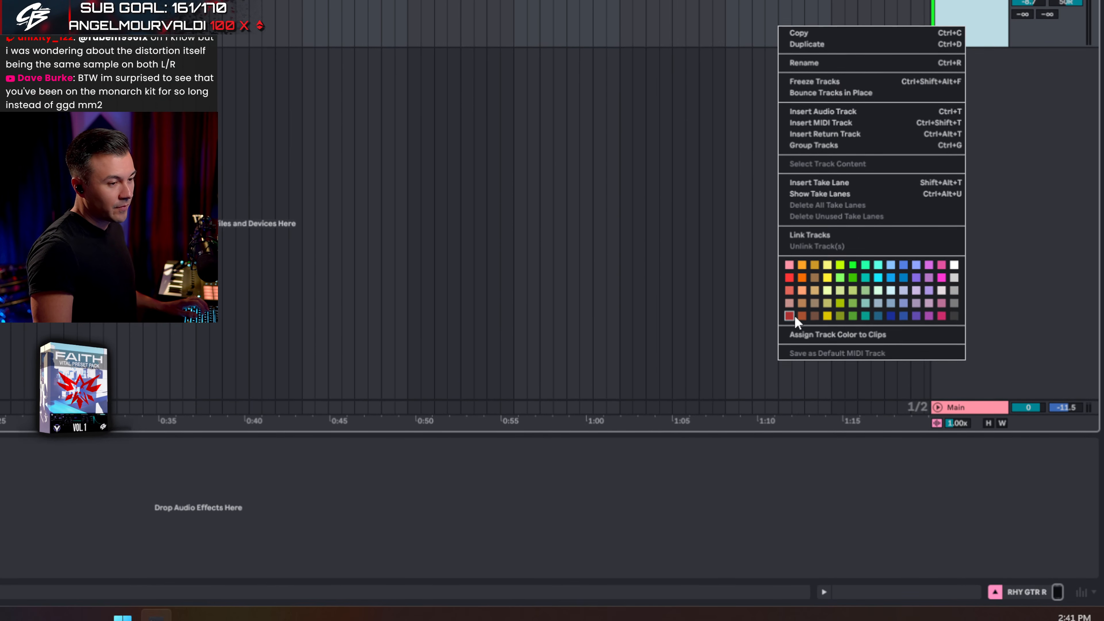
click(918, 275)
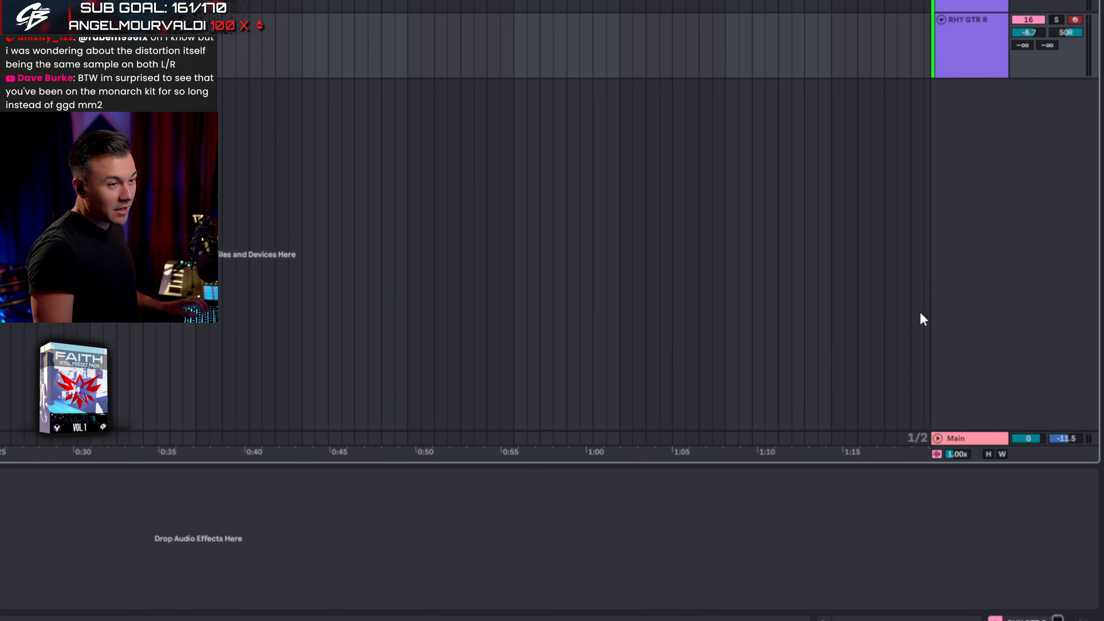
right_click(982, 16)
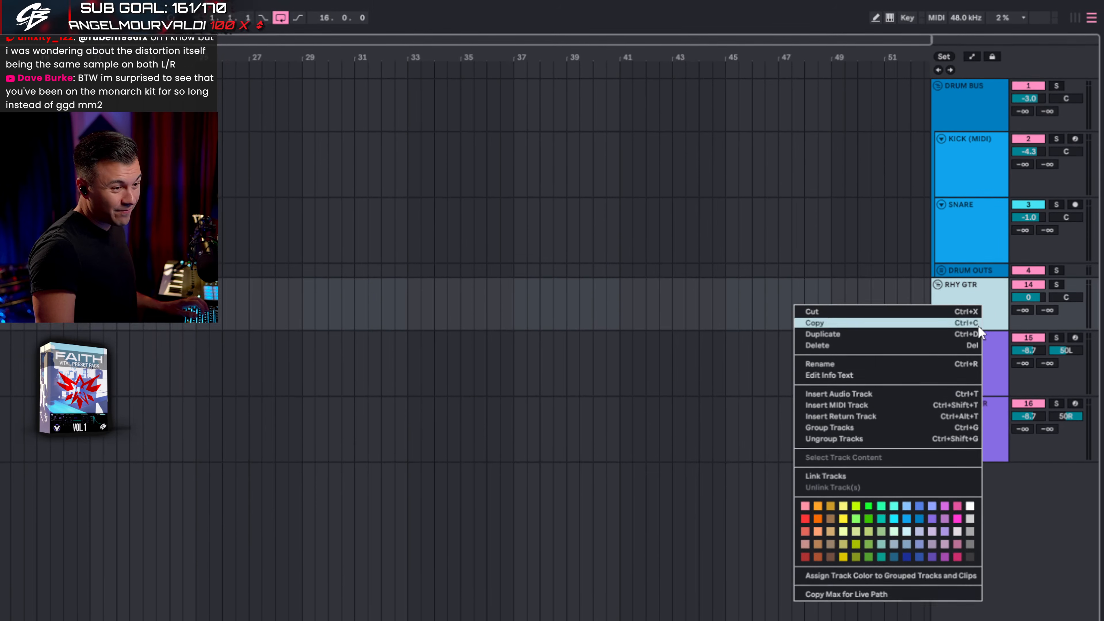
click(932, 435)
Step: Examine the color-coded drum and guitar groups and their tracks in the Arrangement and in the Session mixer
click(967, 257)
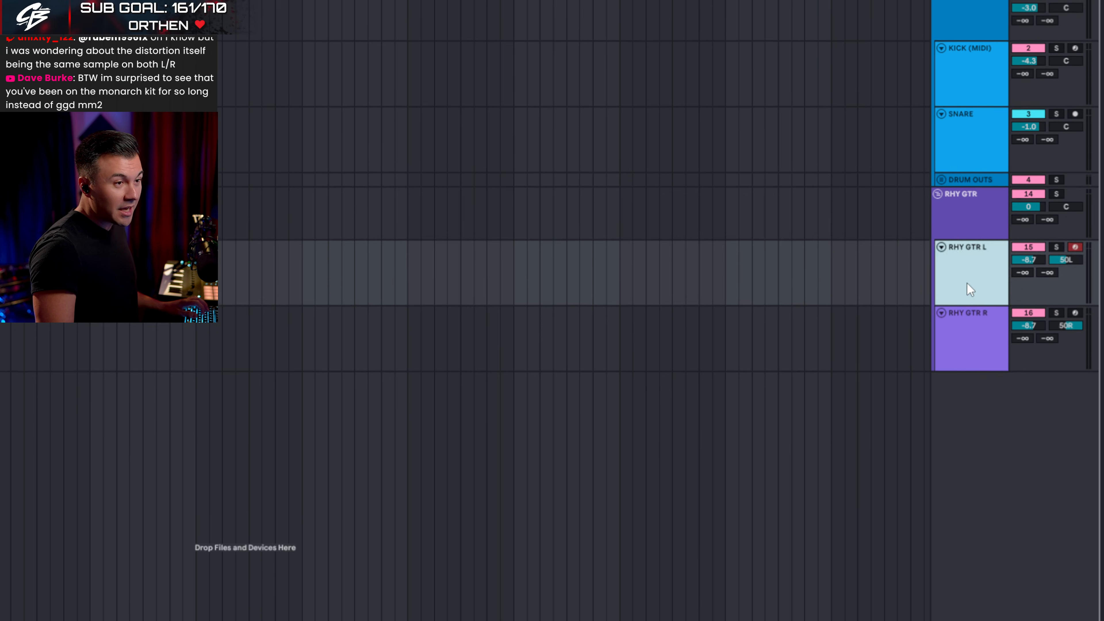
click(972, 188)
click(965, 336)
click(973, 295)
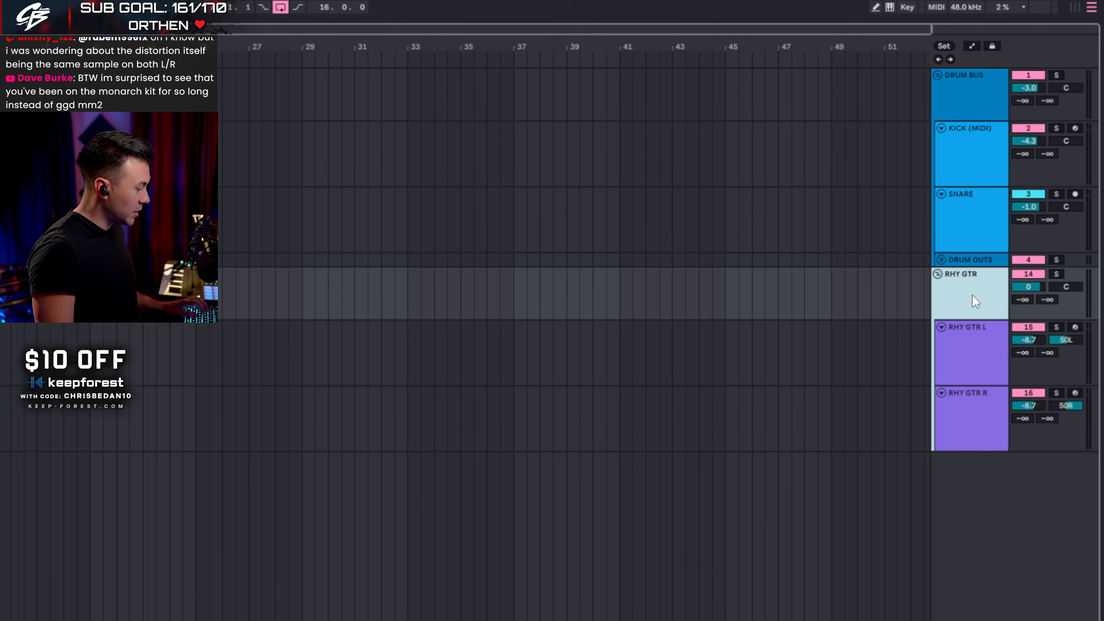
click(977, 380)
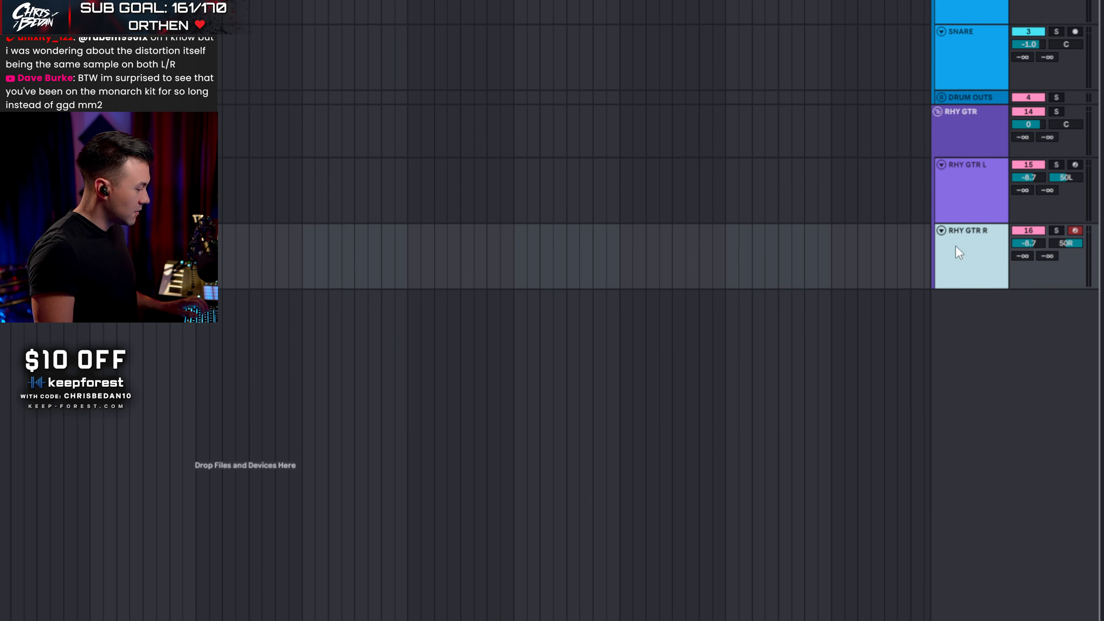
click(965, 228)
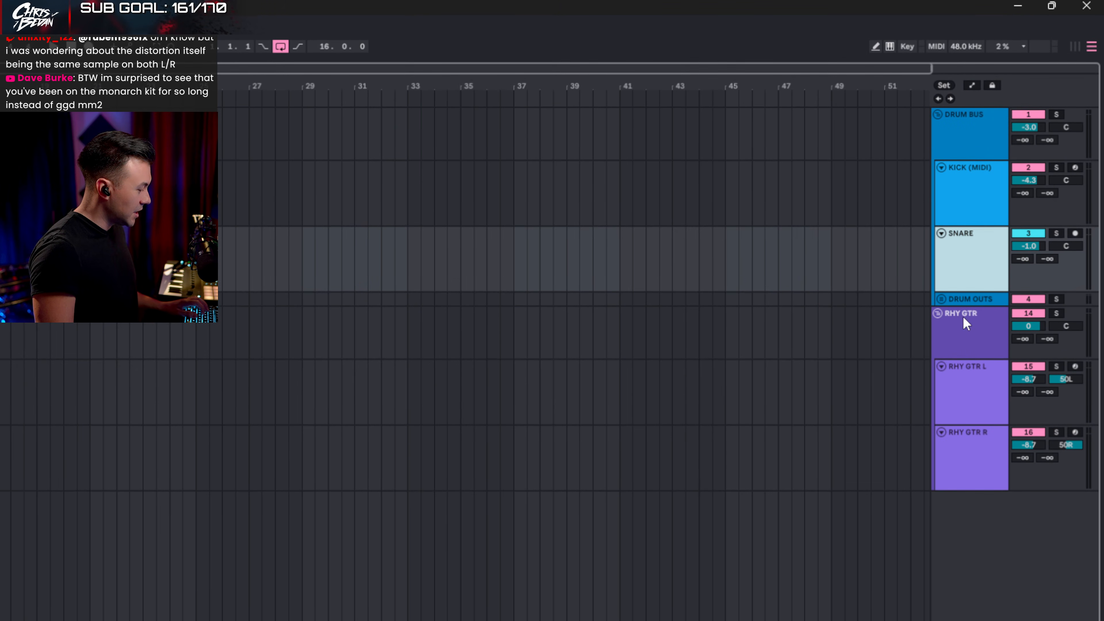
key(Tab)
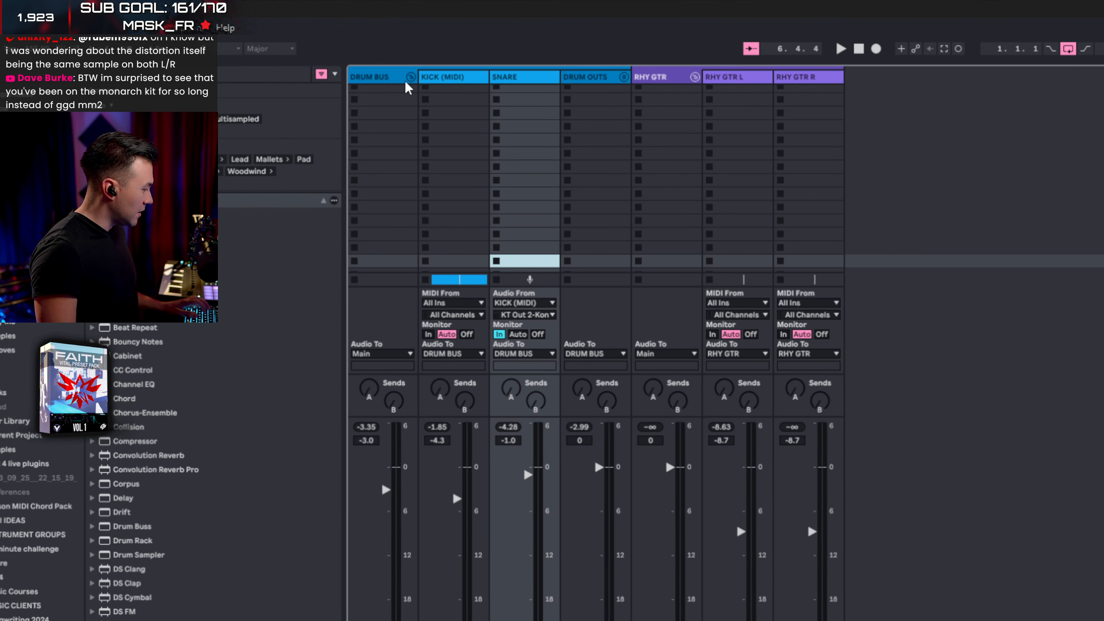
click(635, 77)
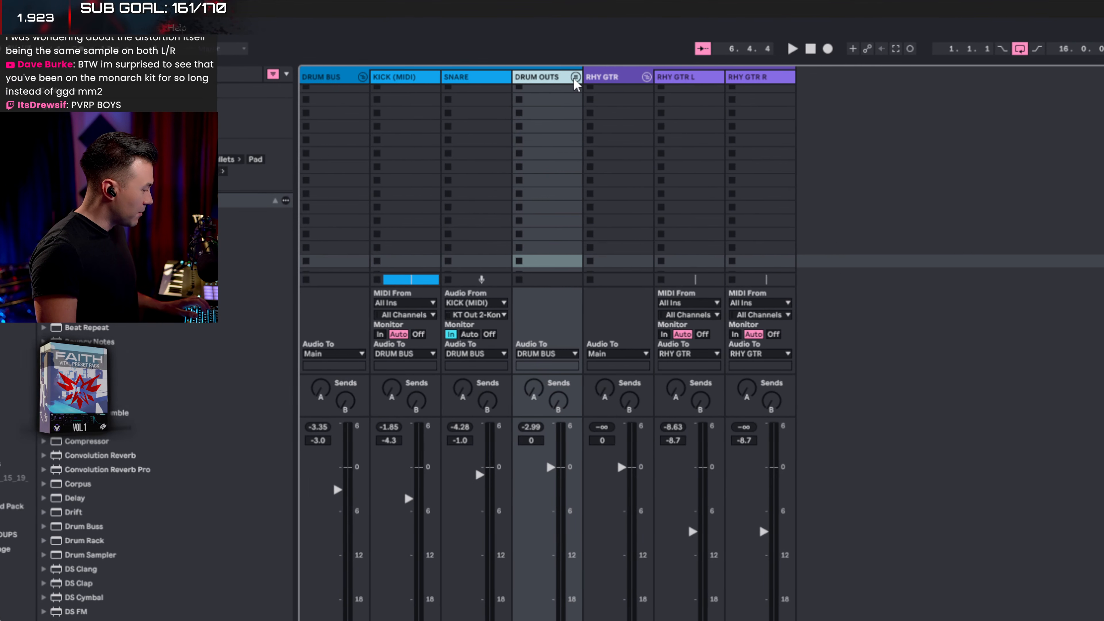
click(560, 77)
click(560, 77)
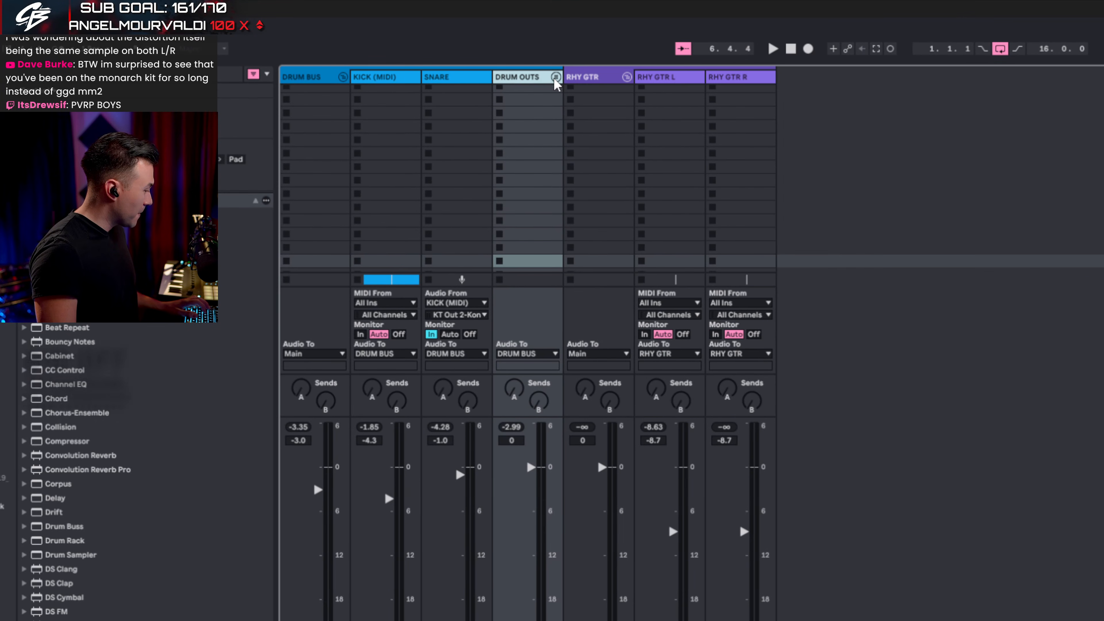
key(Tab)
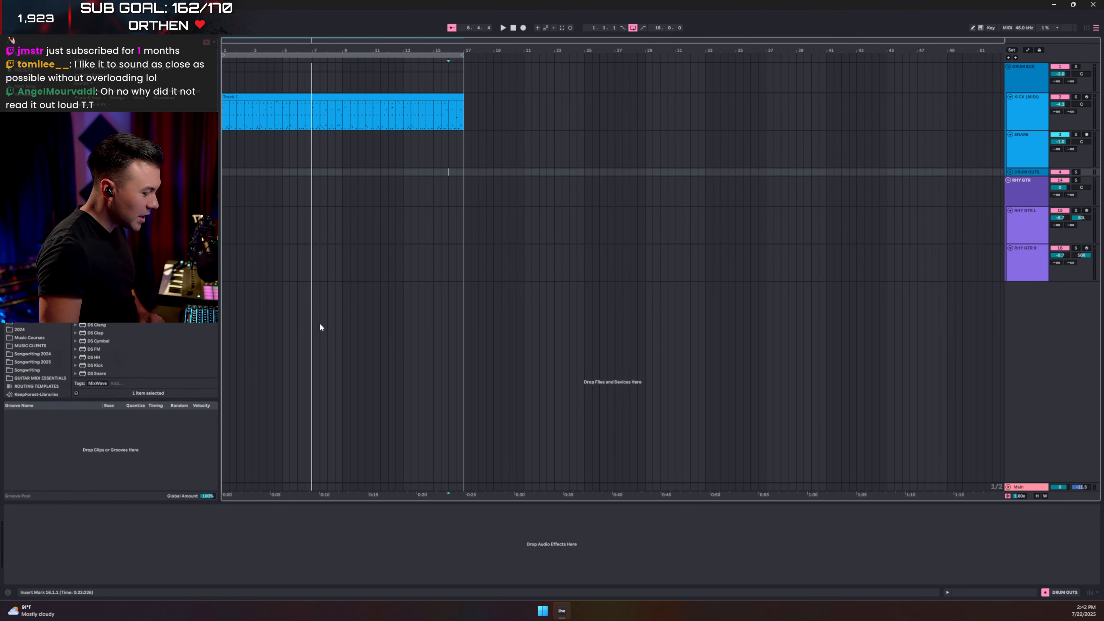
Step: Place the MixWave Spiritbox - Mike Stringer amp on the RHY GTR group and open its plugin window
click(1035, 194)
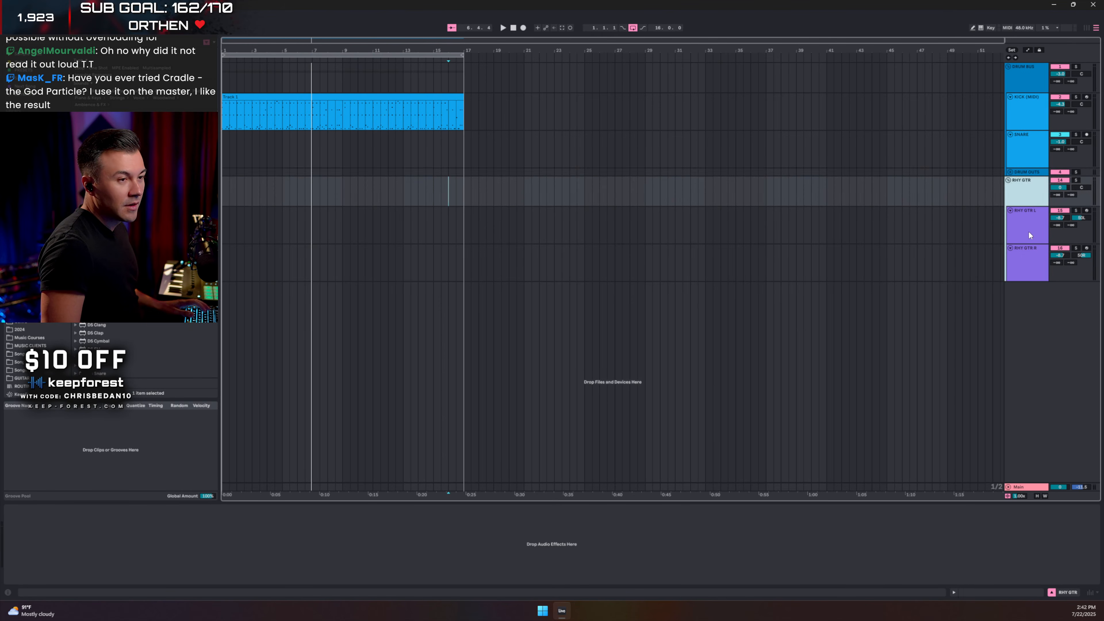
click(1029, 233)
click(1027, 171)
click(1033, 202)
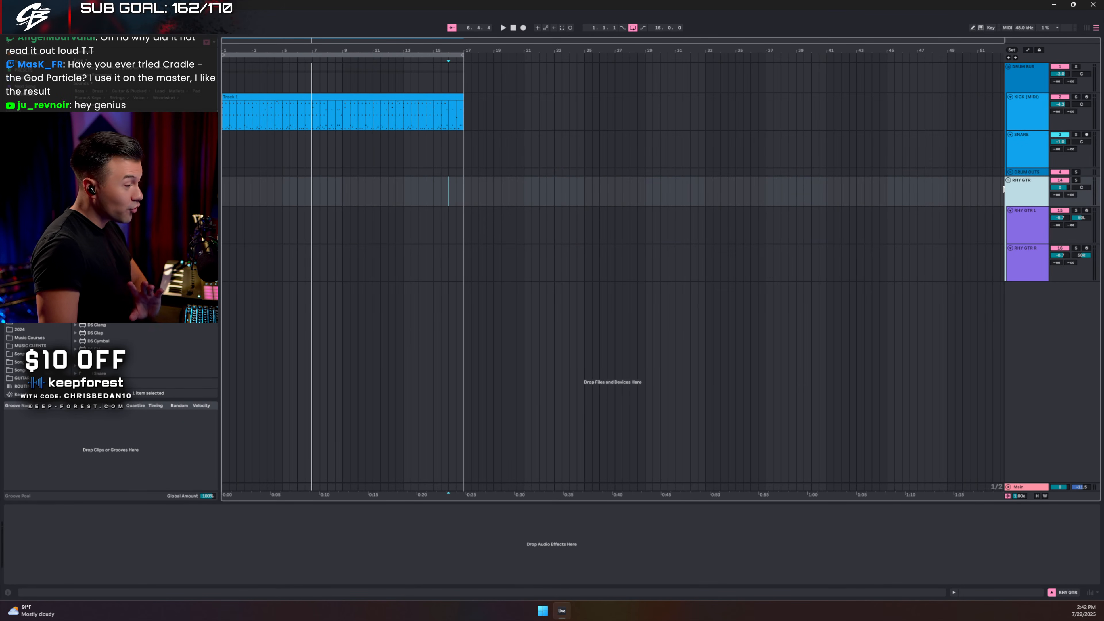
click(468, 568)
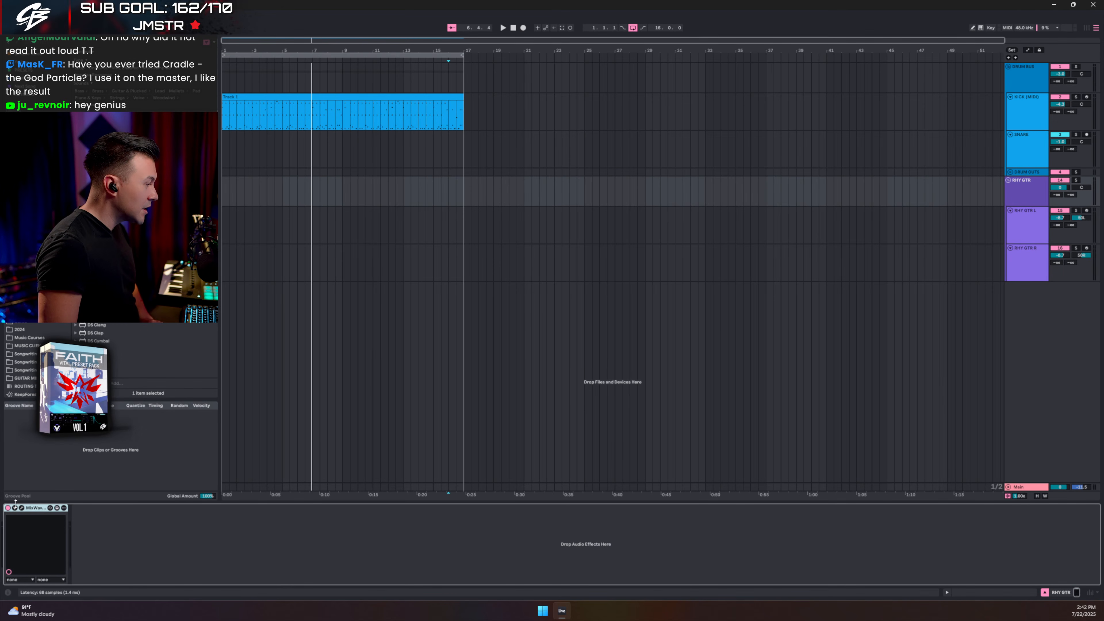
click(19, 510)
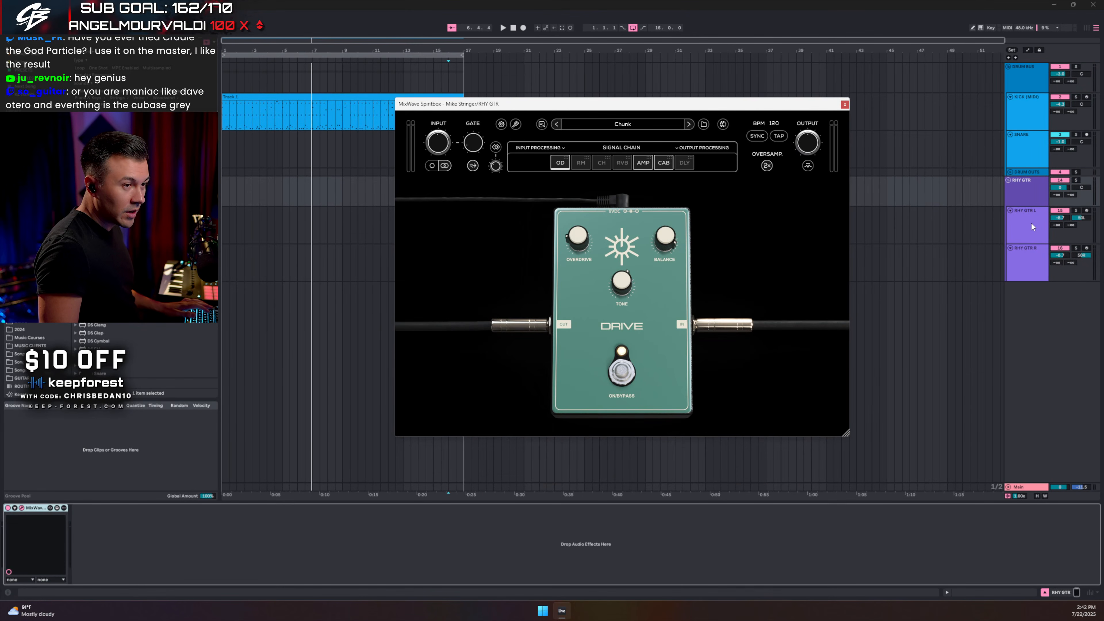
Step: Arm the RHY GTR L and RHY GTR R tracks together for recording
click(1031, 227)
click(1038, 261)
click(1087, 211)
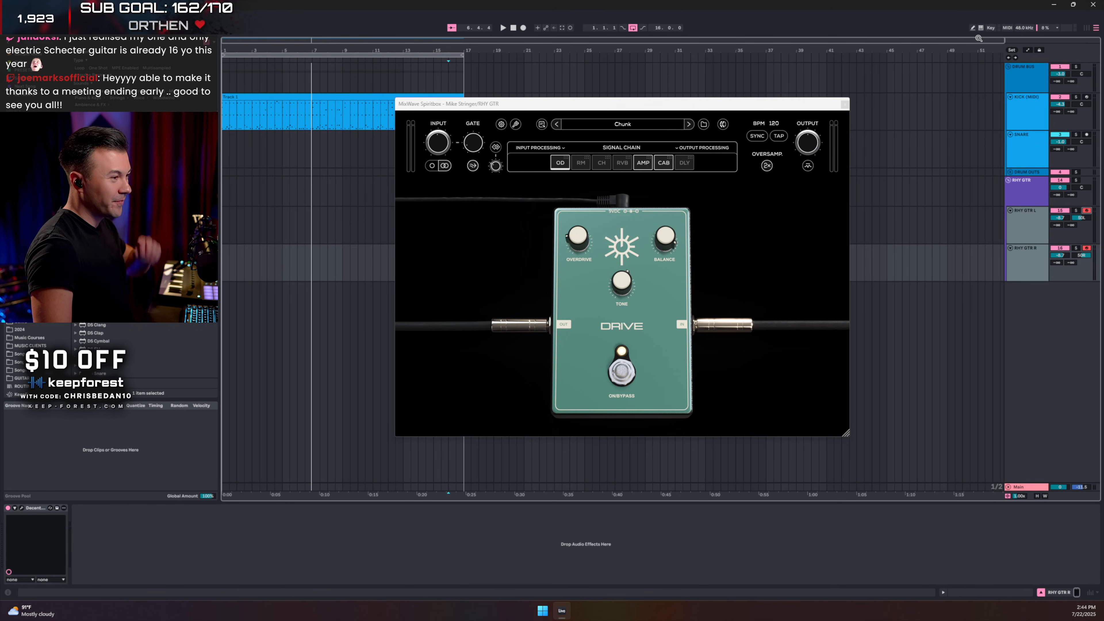
Step: Search the browser for axure and load the AXURE_1.5_LABELS rack before the sampler on the RHY GTR L track
click(1030, 224)
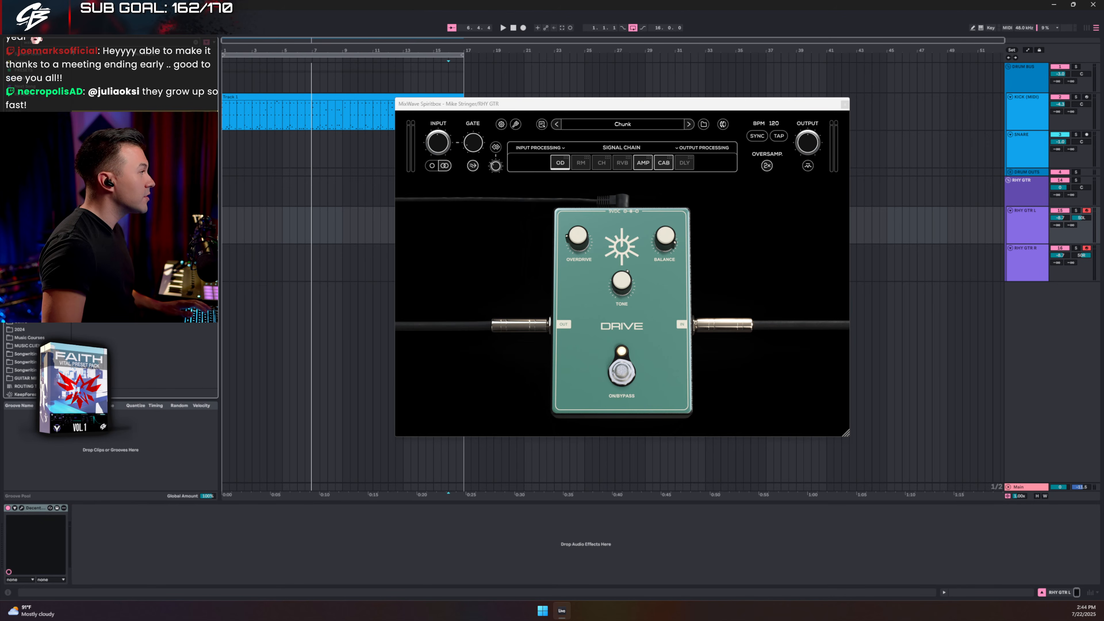
text(ax)
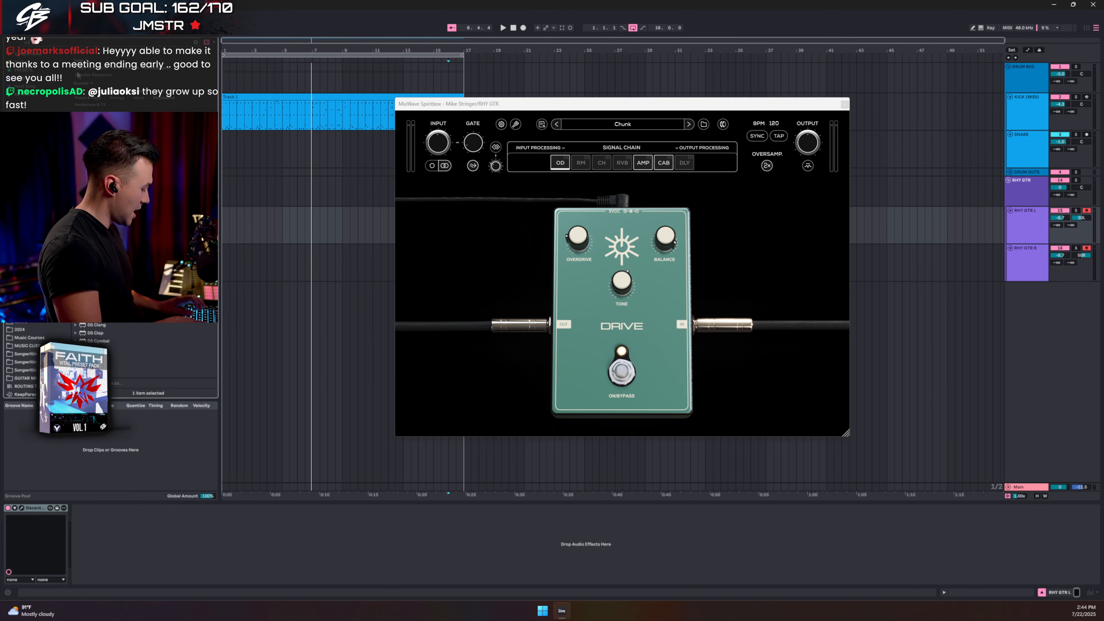
text(ure)
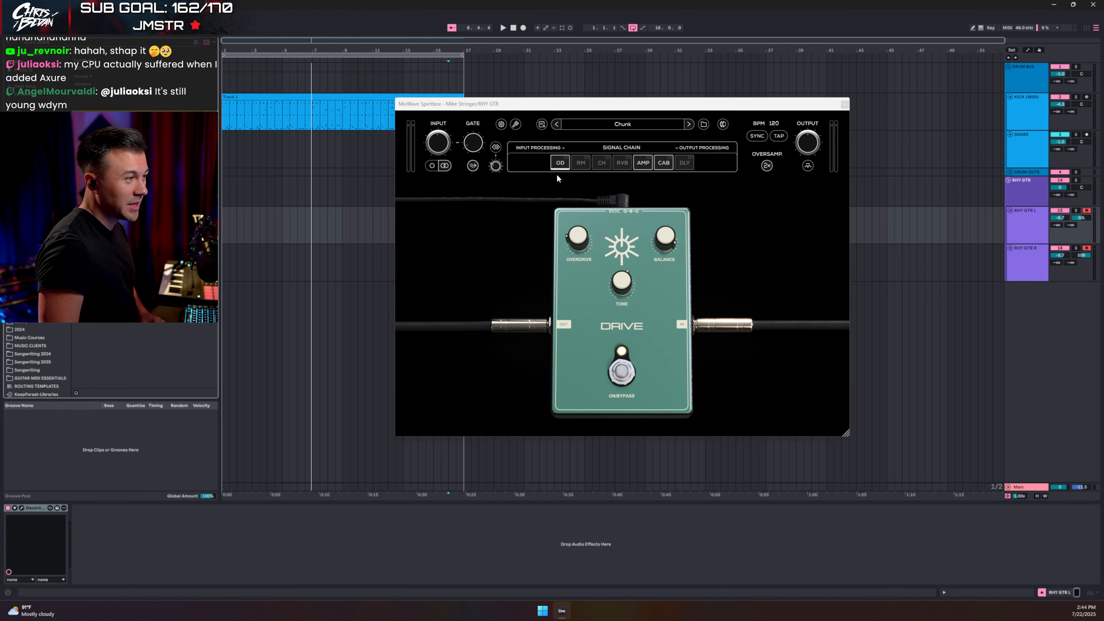
click(844, 104)
click(1031, 224)
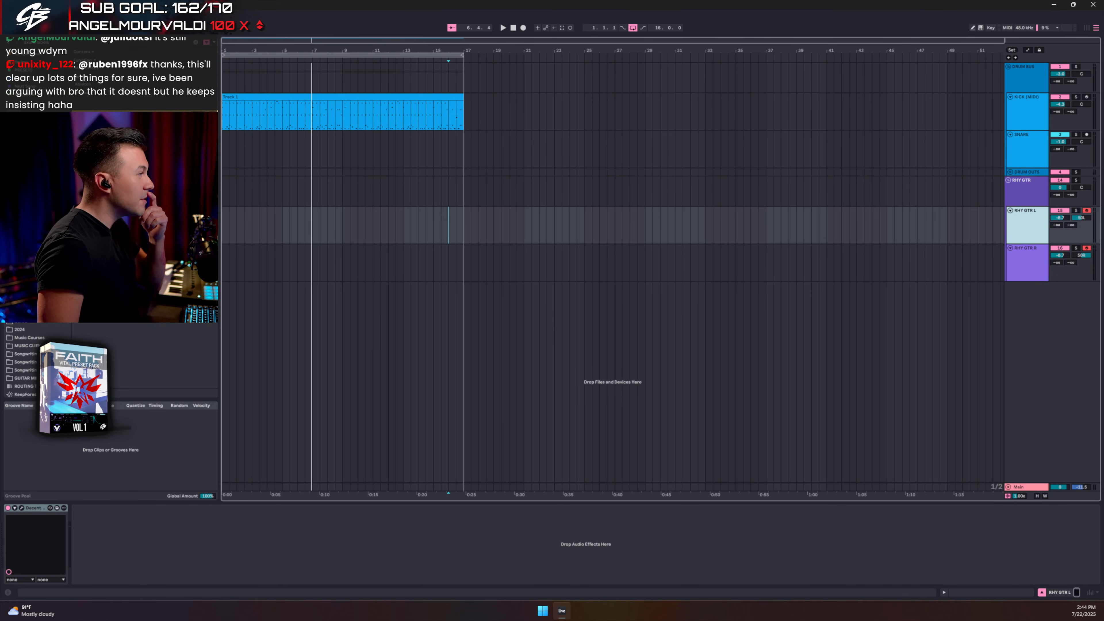
click(126, 130)
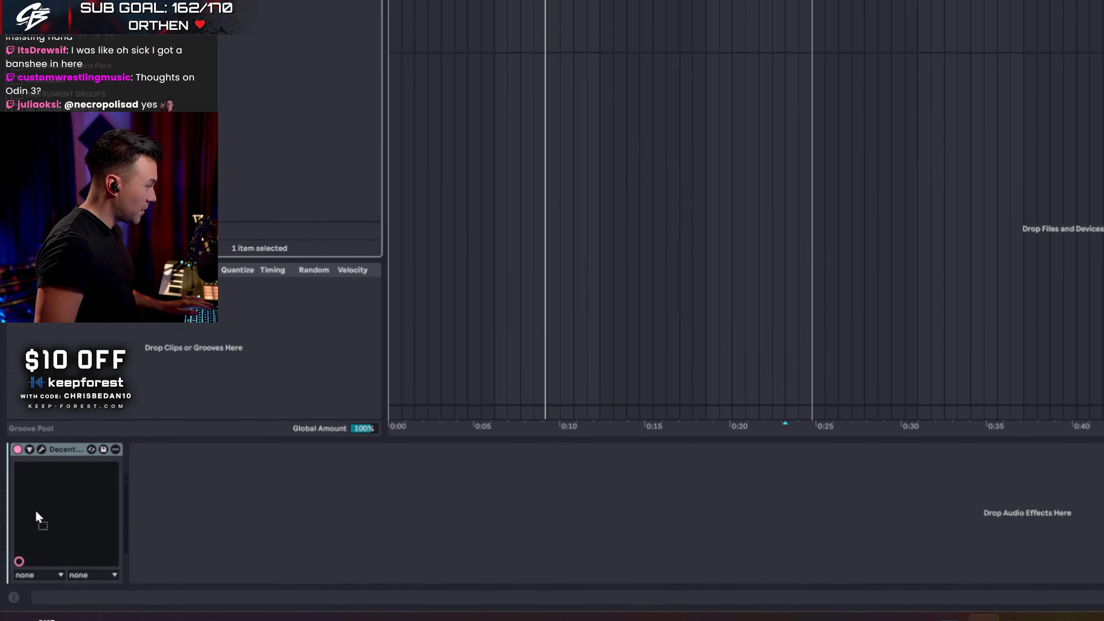
drag(35, 490, 34, 484)
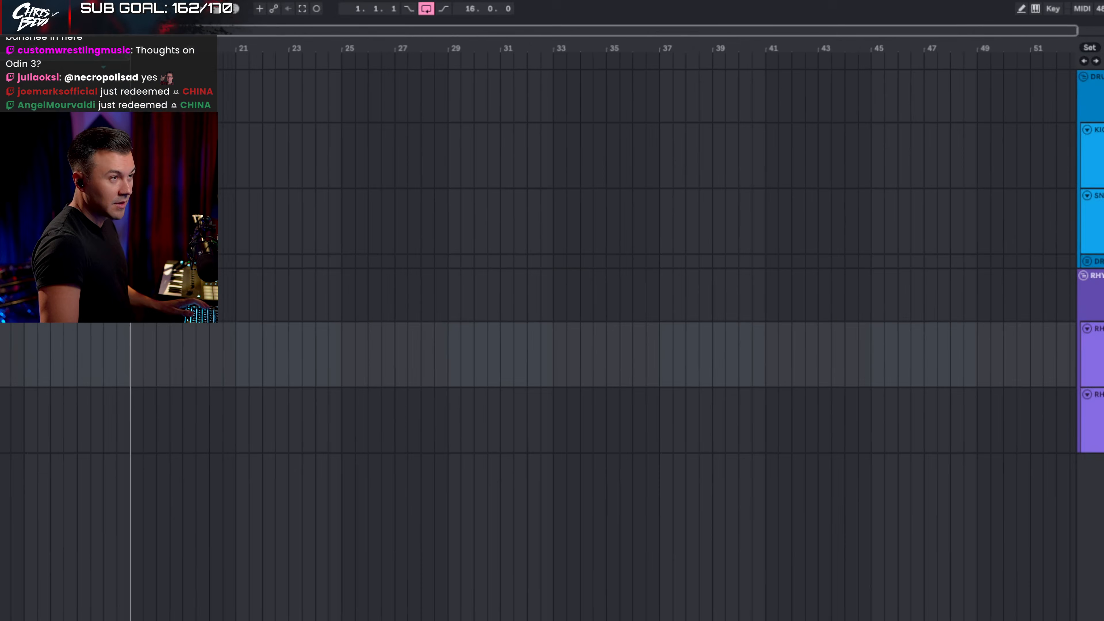
Step: In the Session mixer, set RHY GTR R to receive MIDI from RHY GTR L and set its monitoring to In
key(Tab)
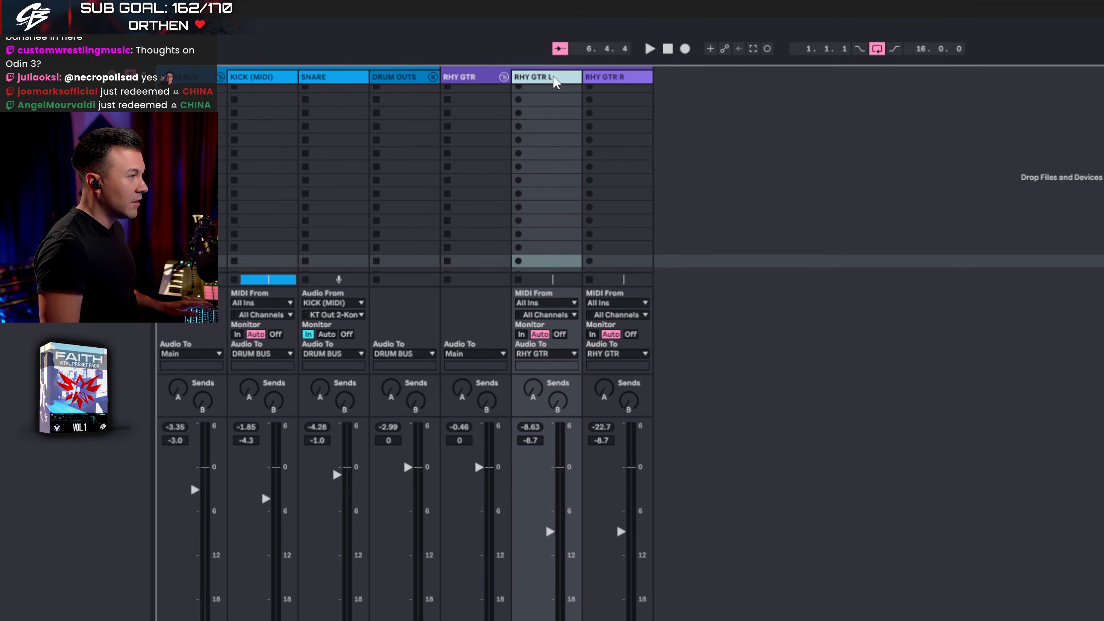
click(598, 80)
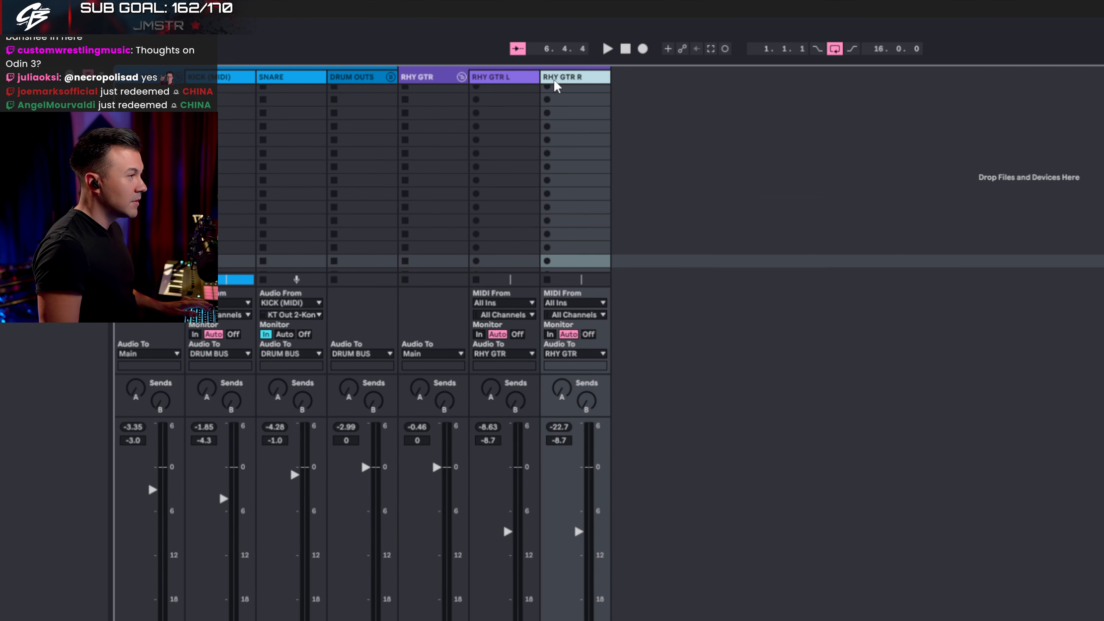
click(512, 82)
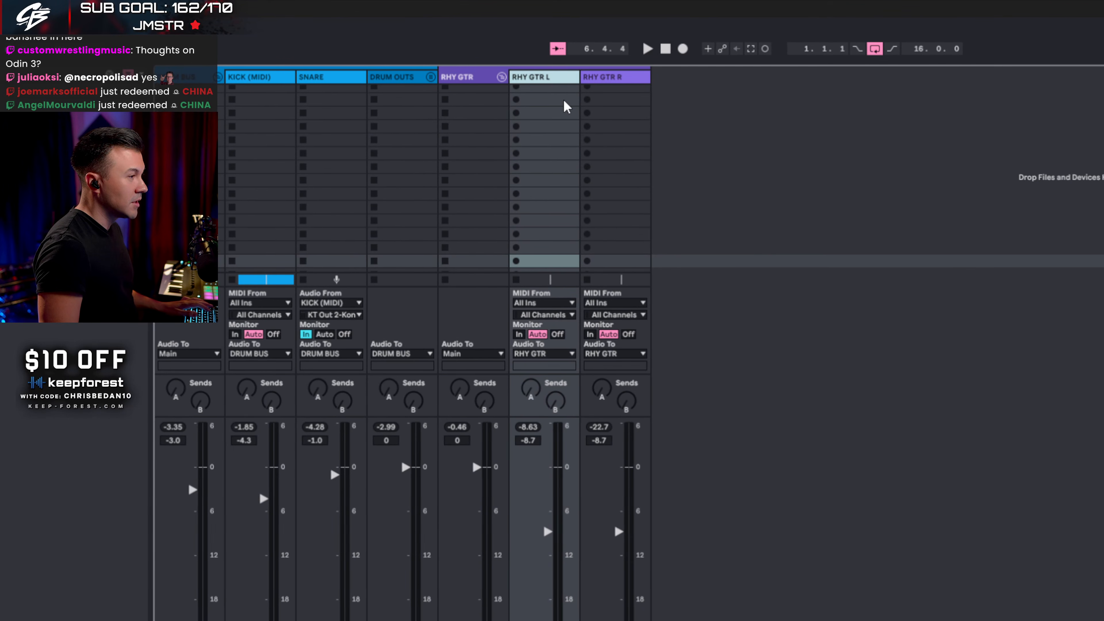
click(595, 80)
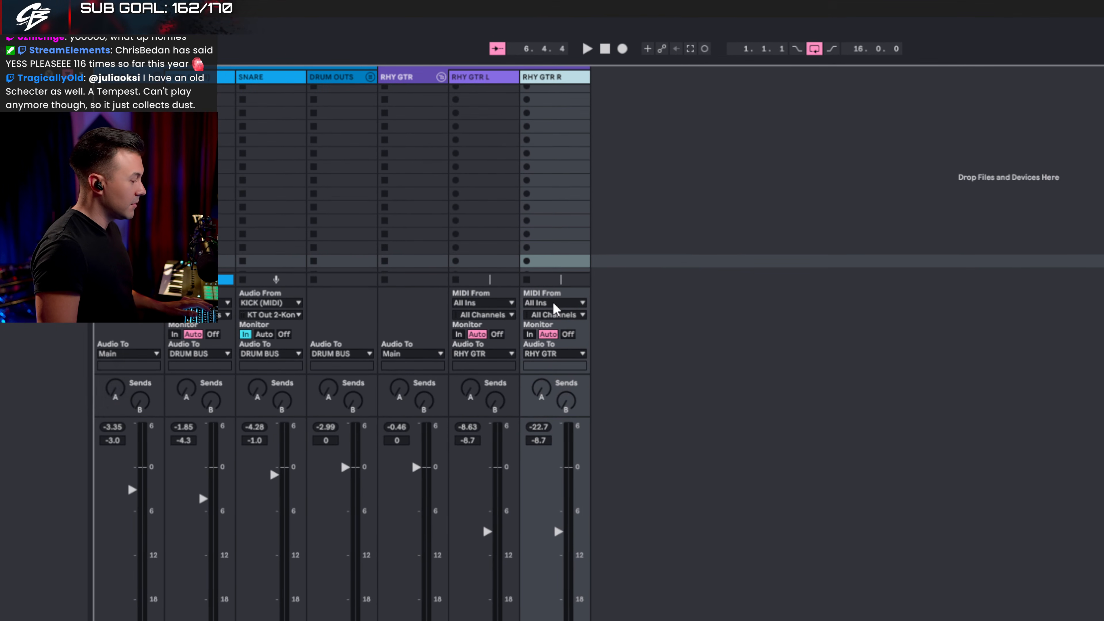
click(555, 304)
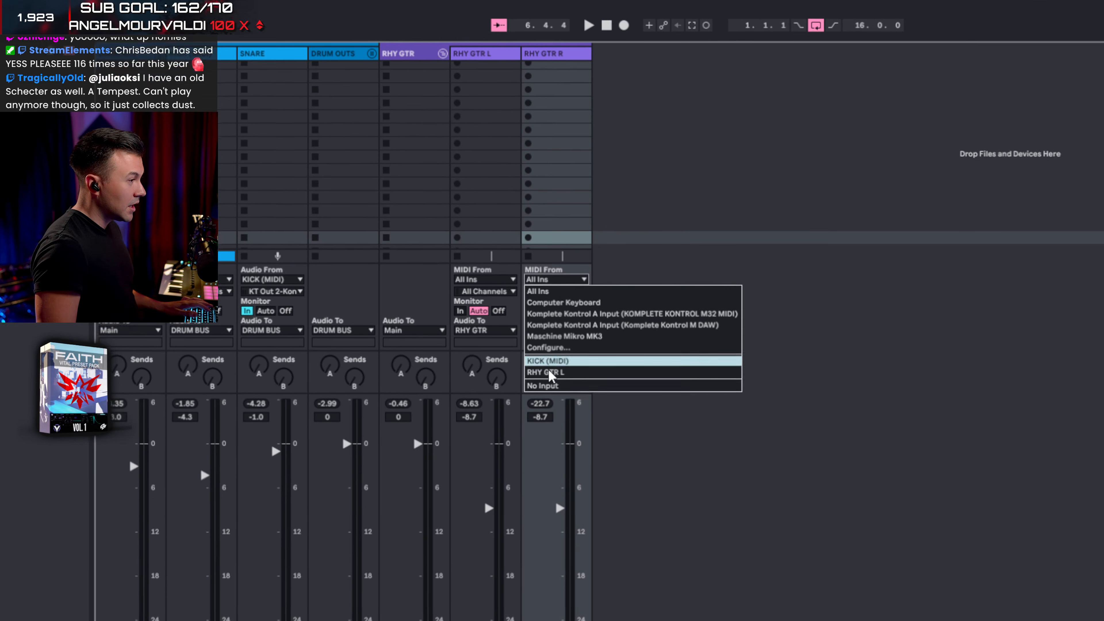
click(554, 314)
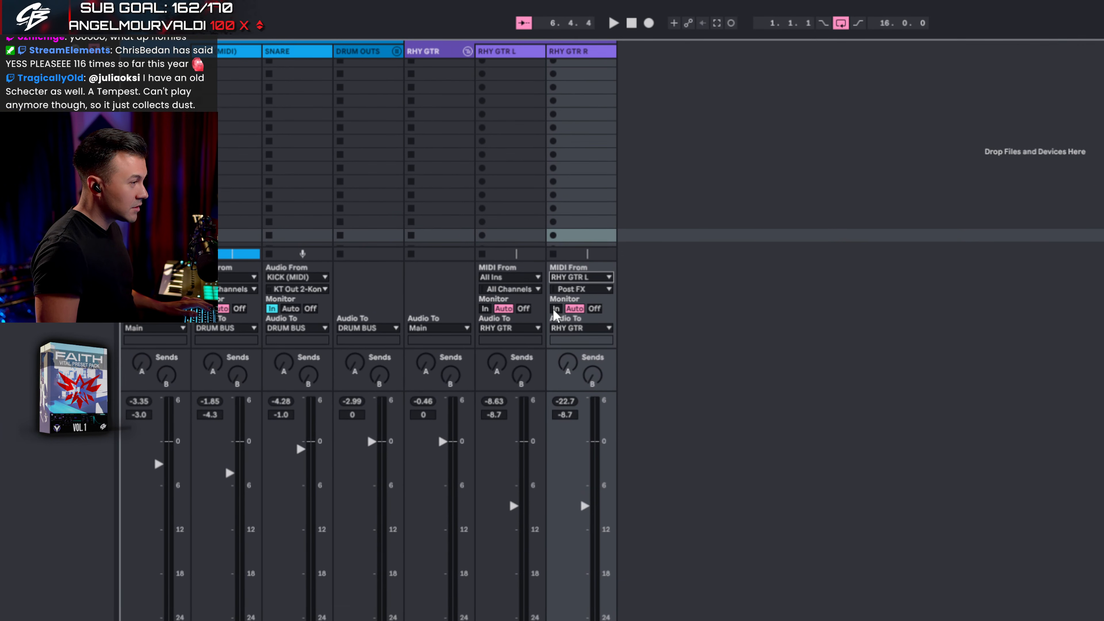
click(555, 309)
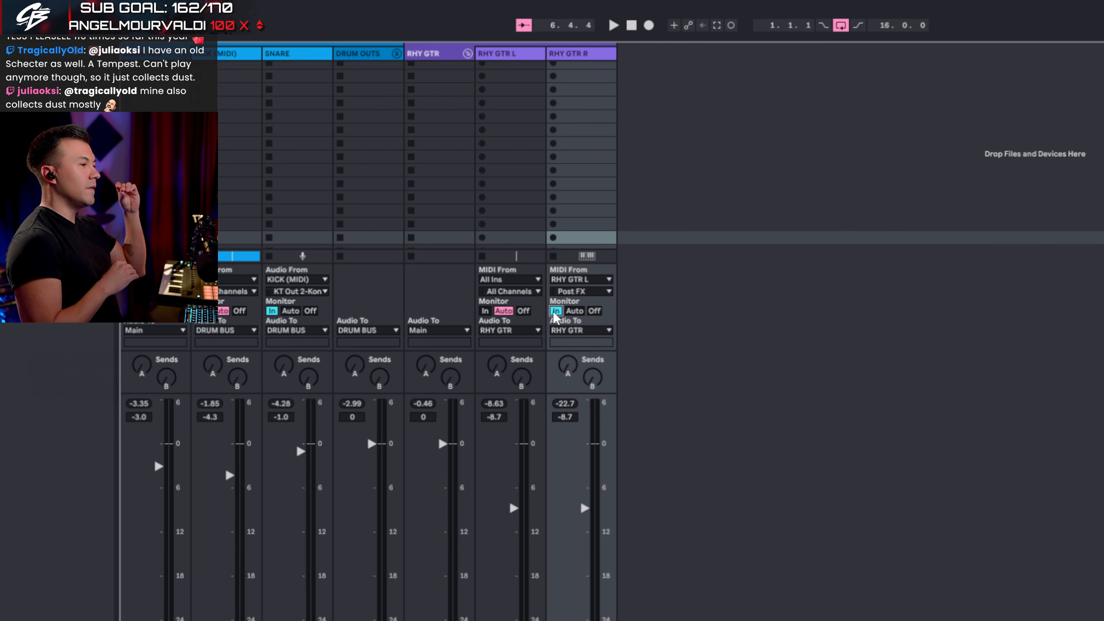
Step: Switch the RHY GTR R track's monitoring to Auto and back to In
click(574, 311)
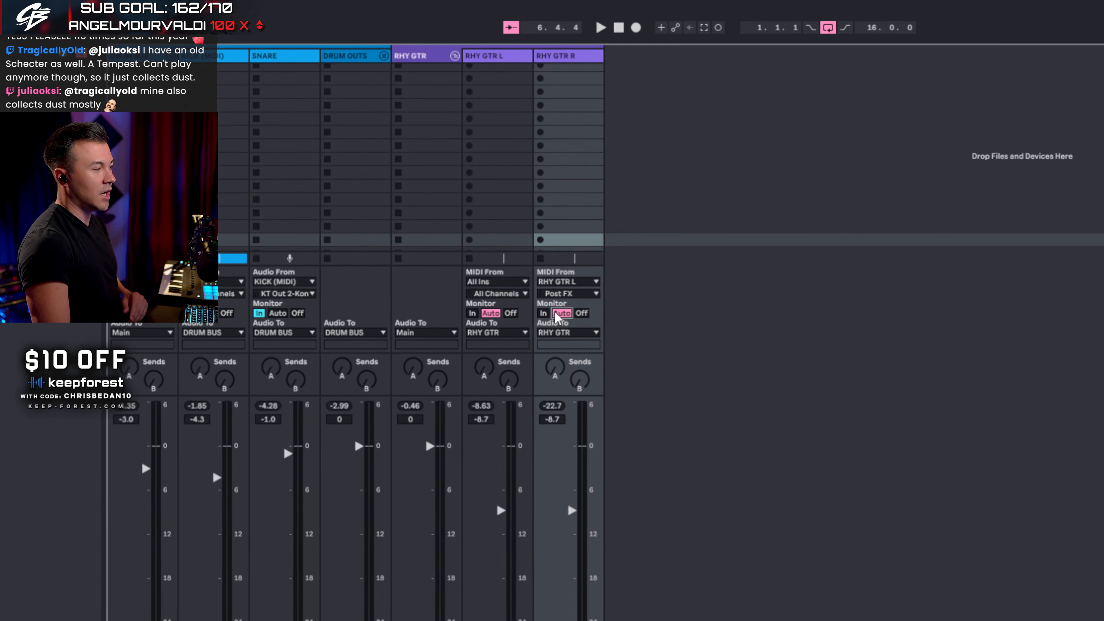
key(Tab)
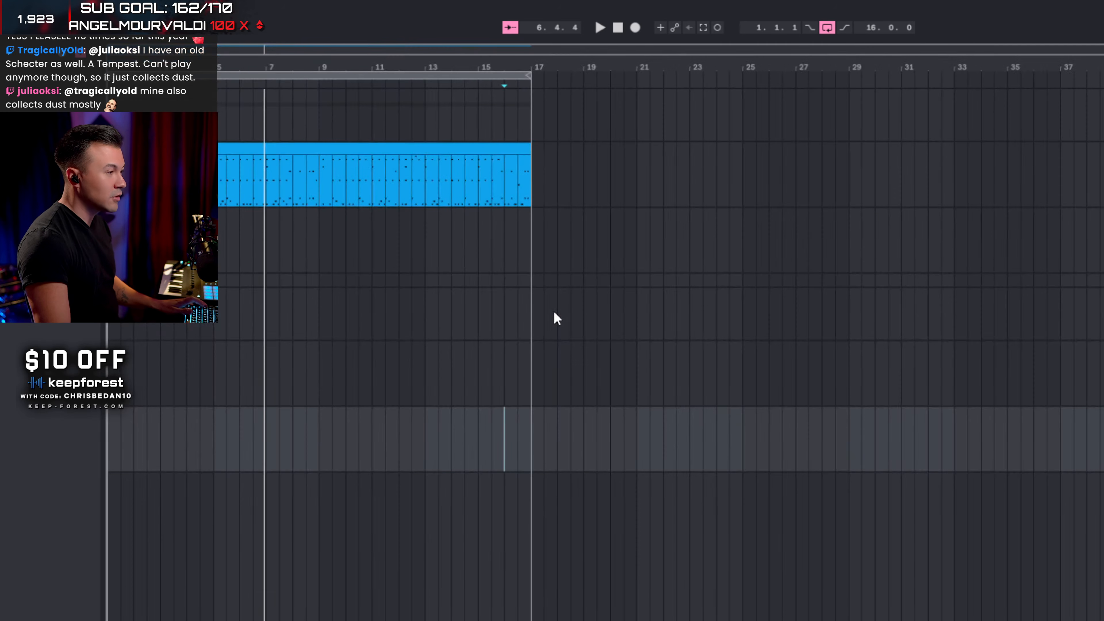
key(Tab)
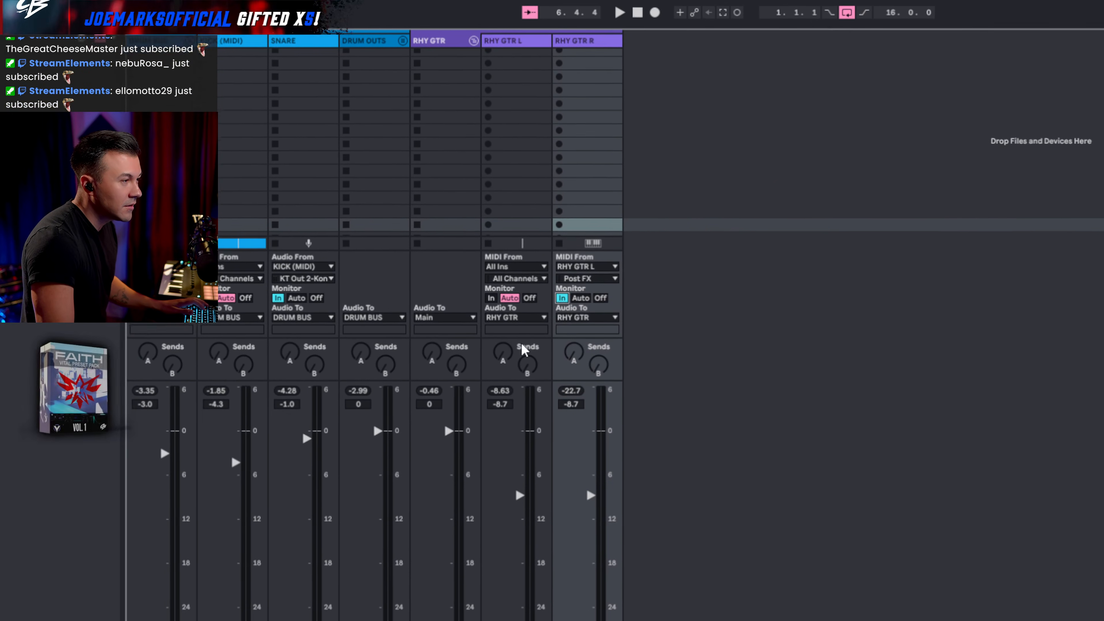
Step: Create an empty 16-bar MIDI clip from bar 1 on the RHY GTR L track in the Arrangement
key(Tab)
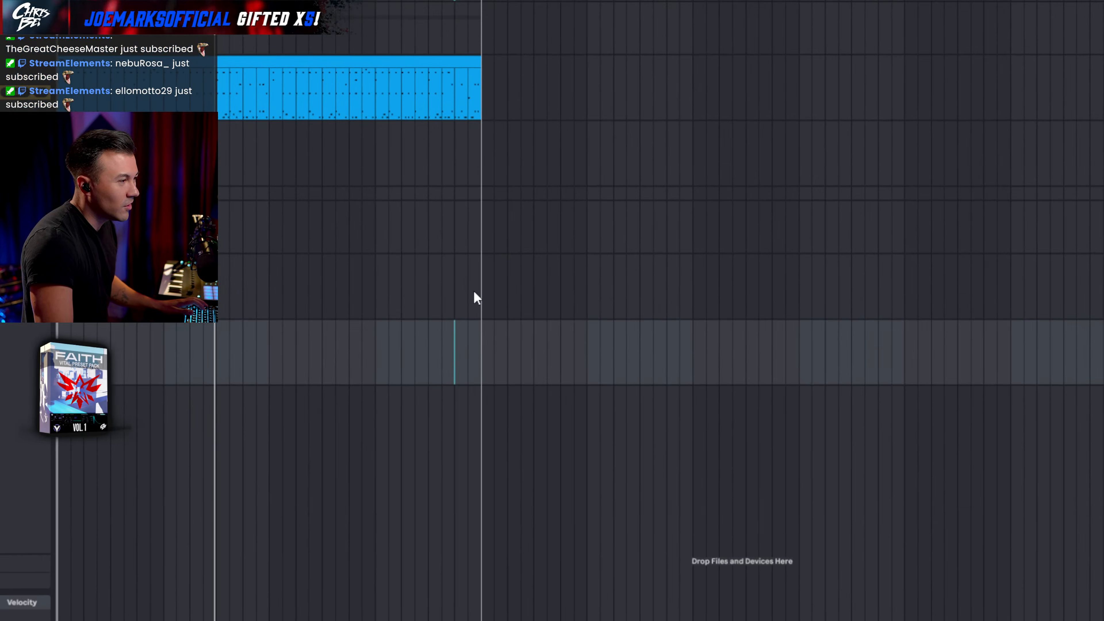
drag(478, 348, 5, 354)
key(ctrl+shift+m)
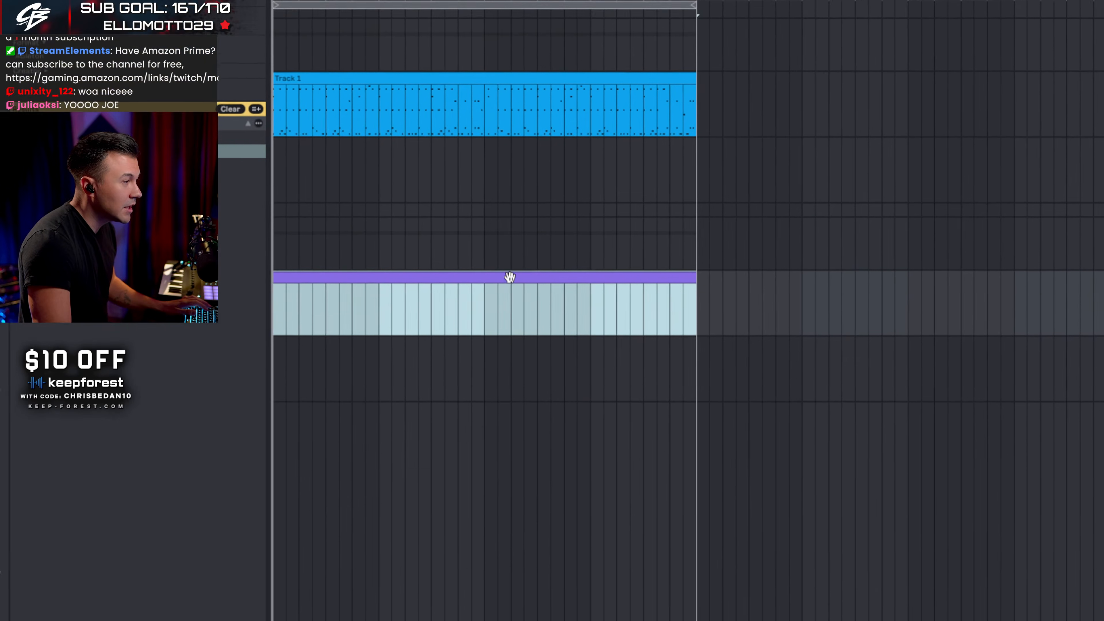
Step: Duplicate the RHY GTR L clip onto the RHY GTR R track and set RHY GTR R monitoring to Auto
drag(346, 157, 342, 254)
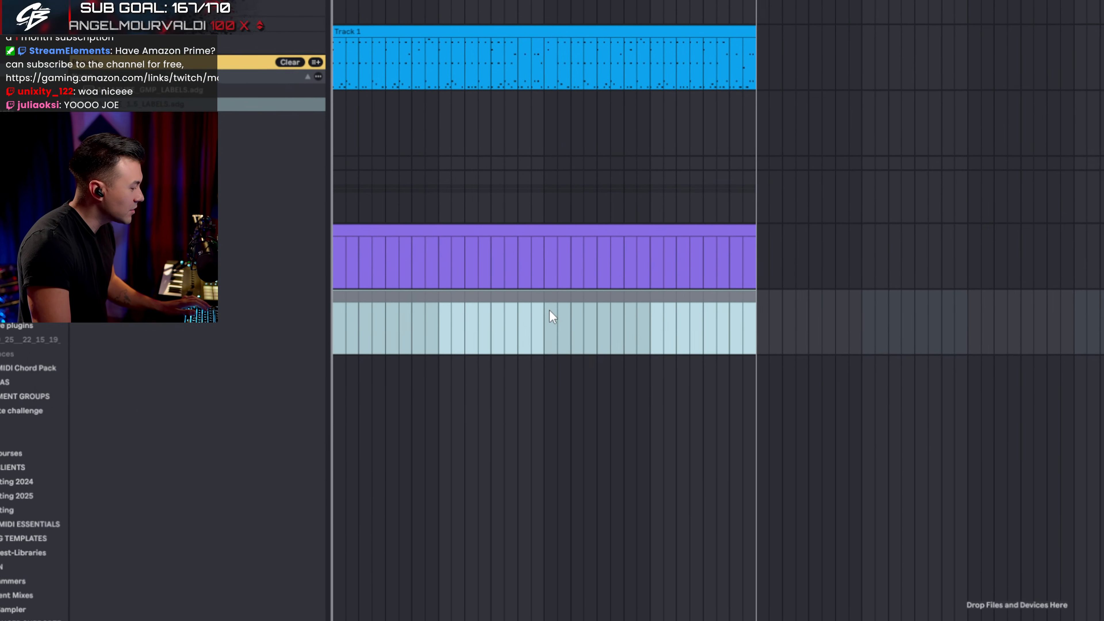
key(Tab)
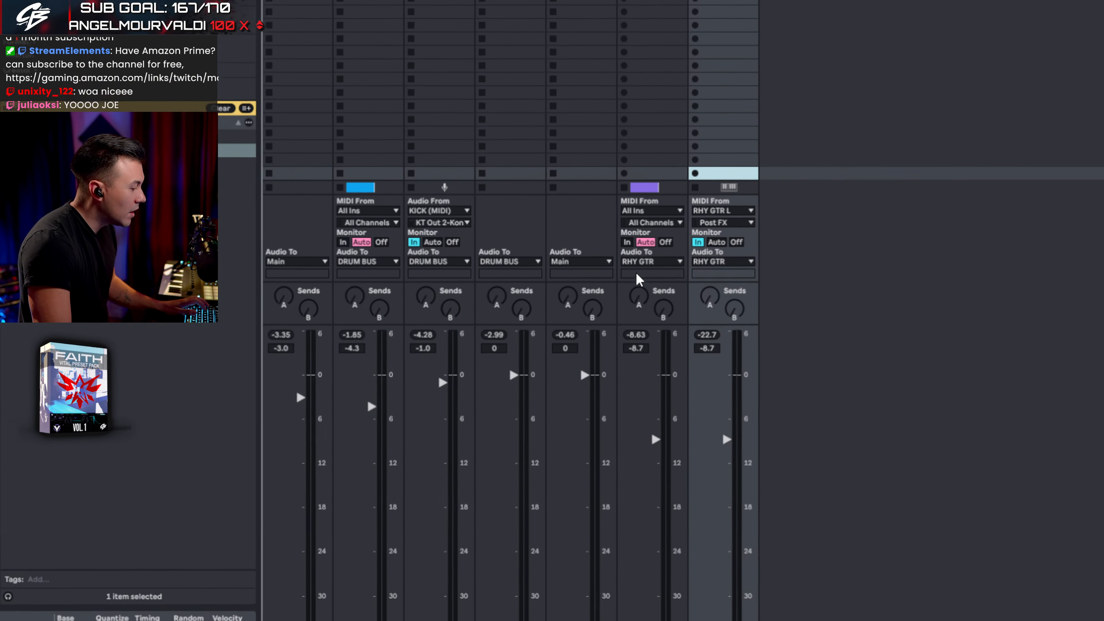
click(789, 204)
key(Tab)
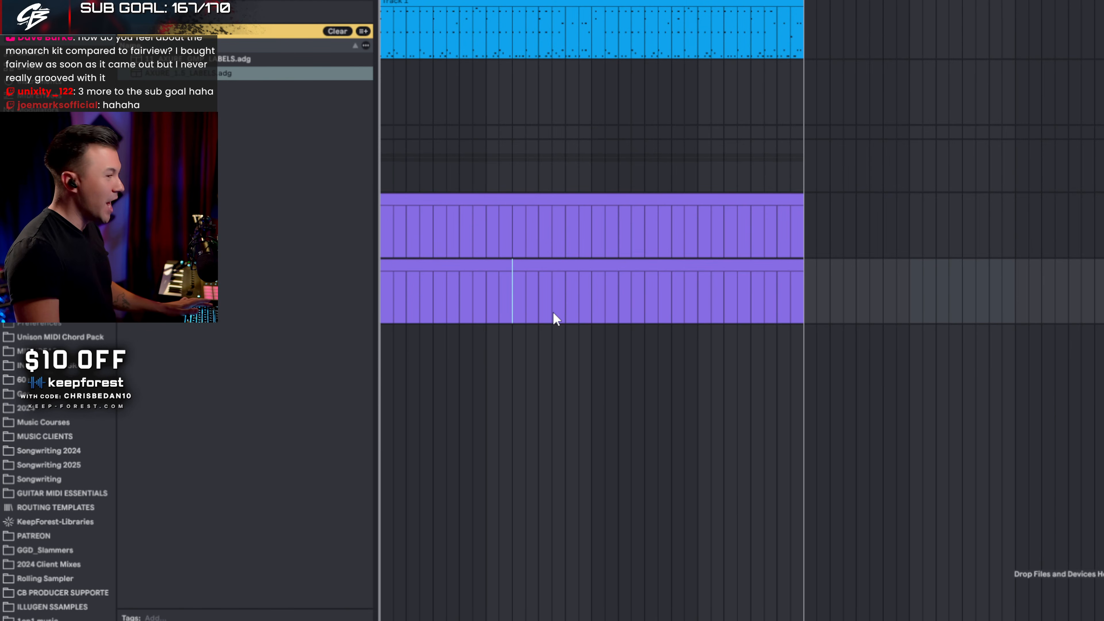
Step: Return RHY GTR R monitoring to In and delete the duplicated clip from that track
key(Tab)
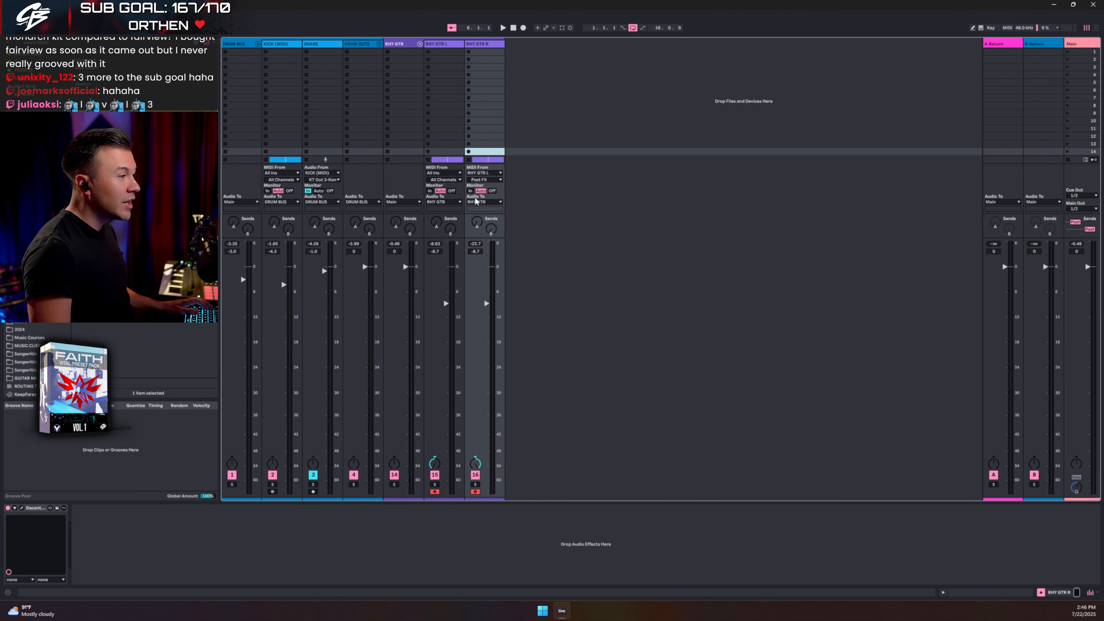
click(470, 190)
key(Tab)
click(349, 255)
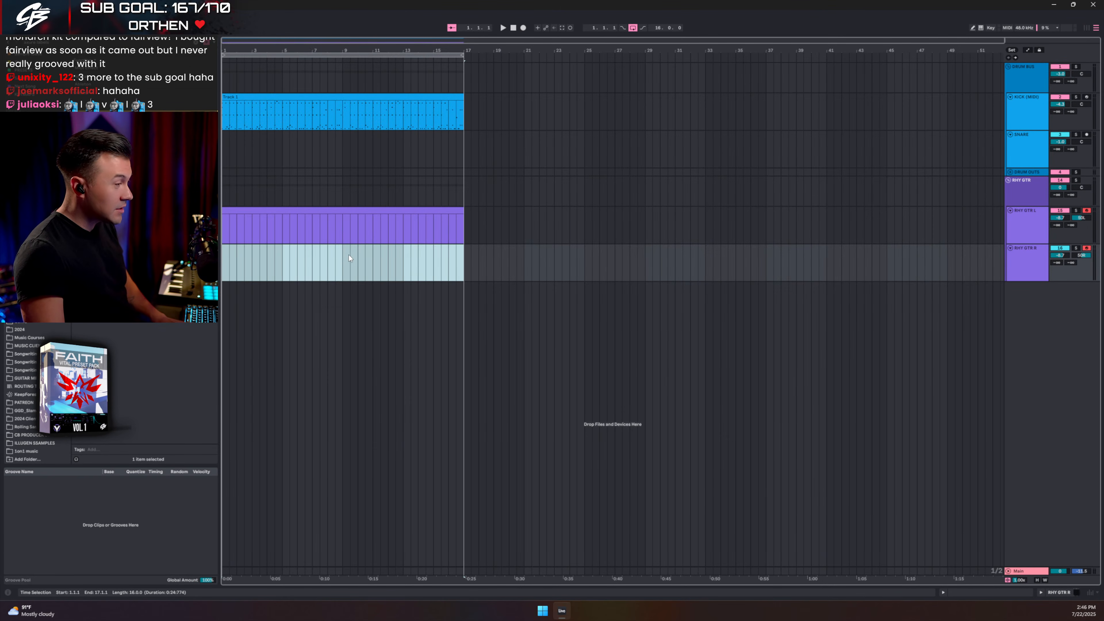
drag(346, 227, 347, 226)
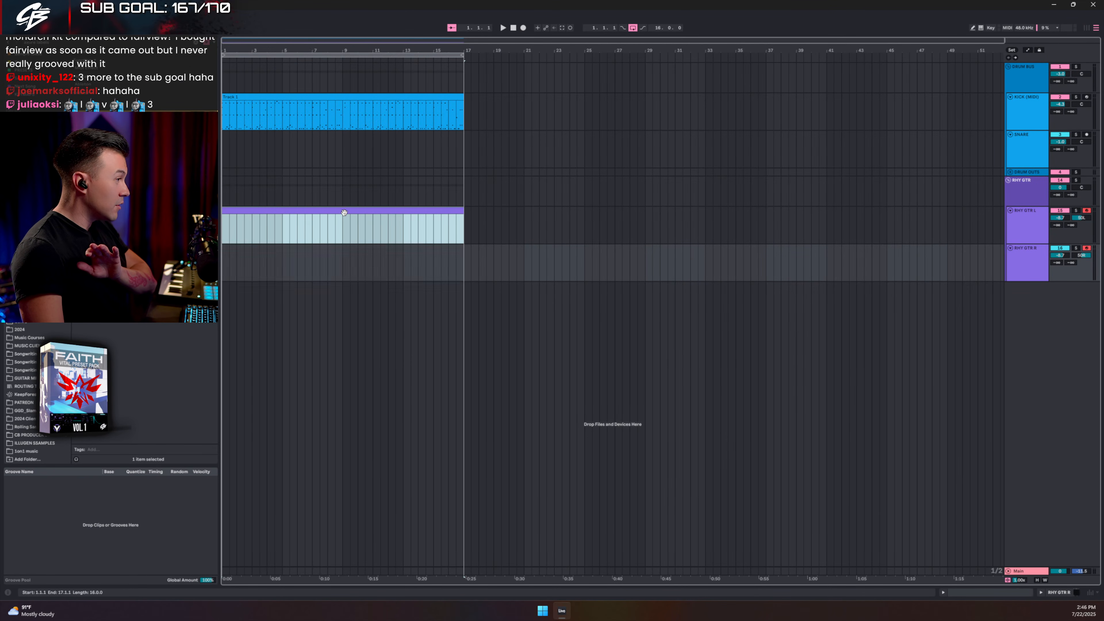
Step: Disarm the RHY GTR R track and set the tap point of its MIDI input from RHY GTR L to Pre FX
click(1087, 249)
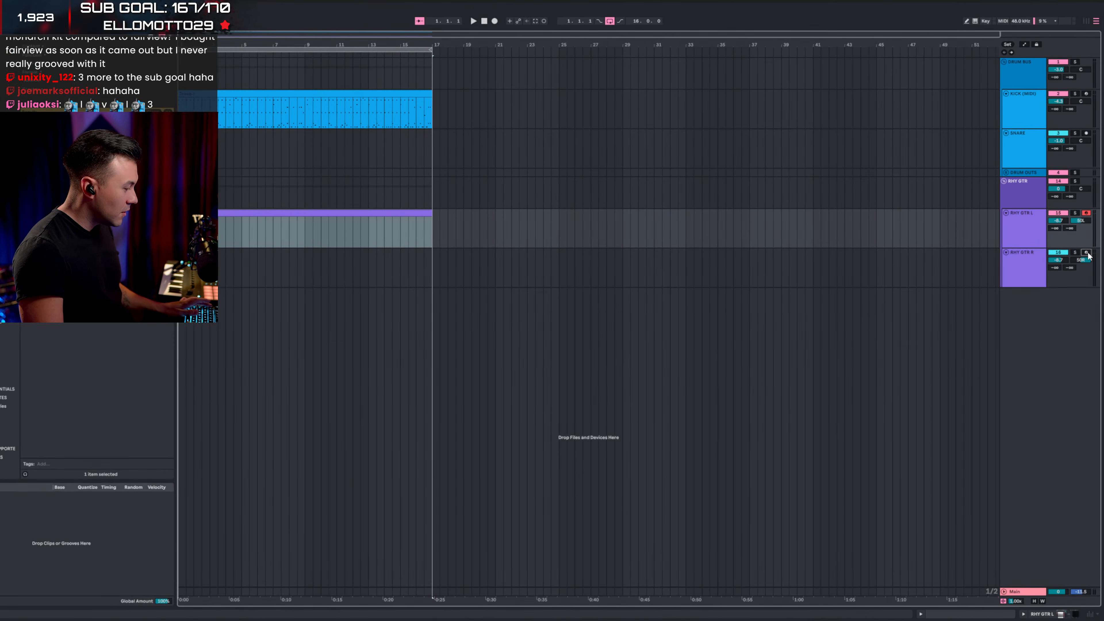
click(1088, 249)
click(1088, 249)
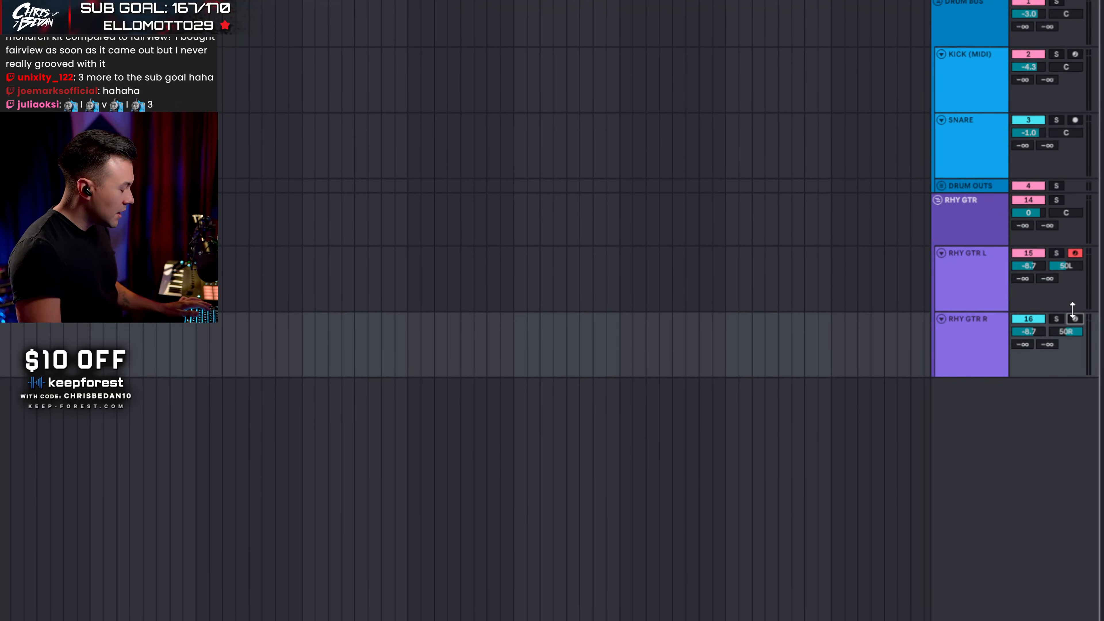
key(Tab)
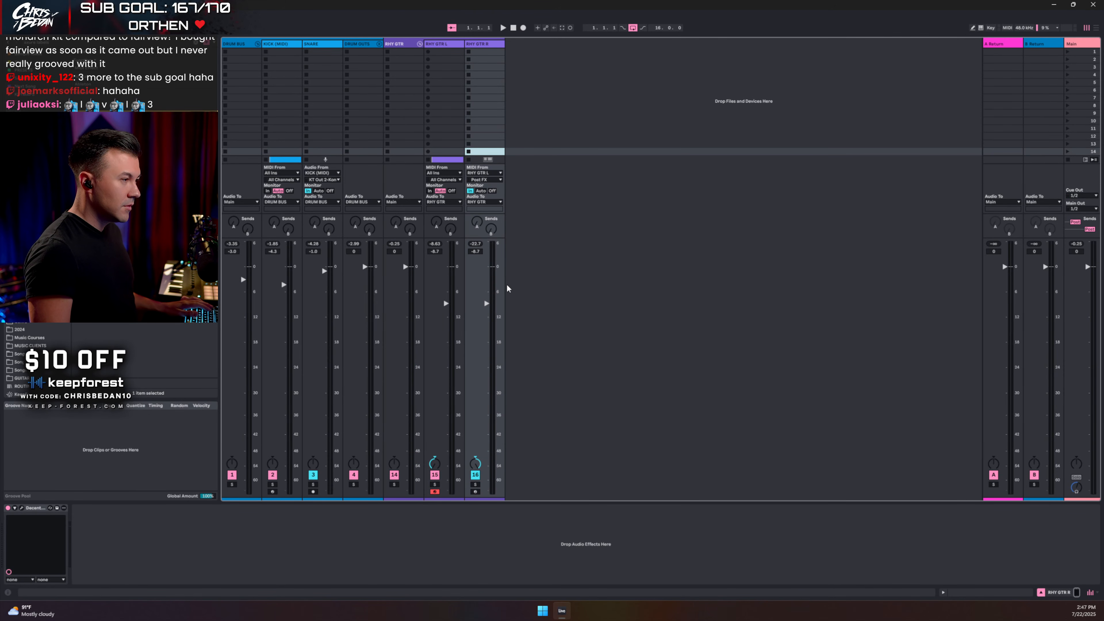
click(474, 180)
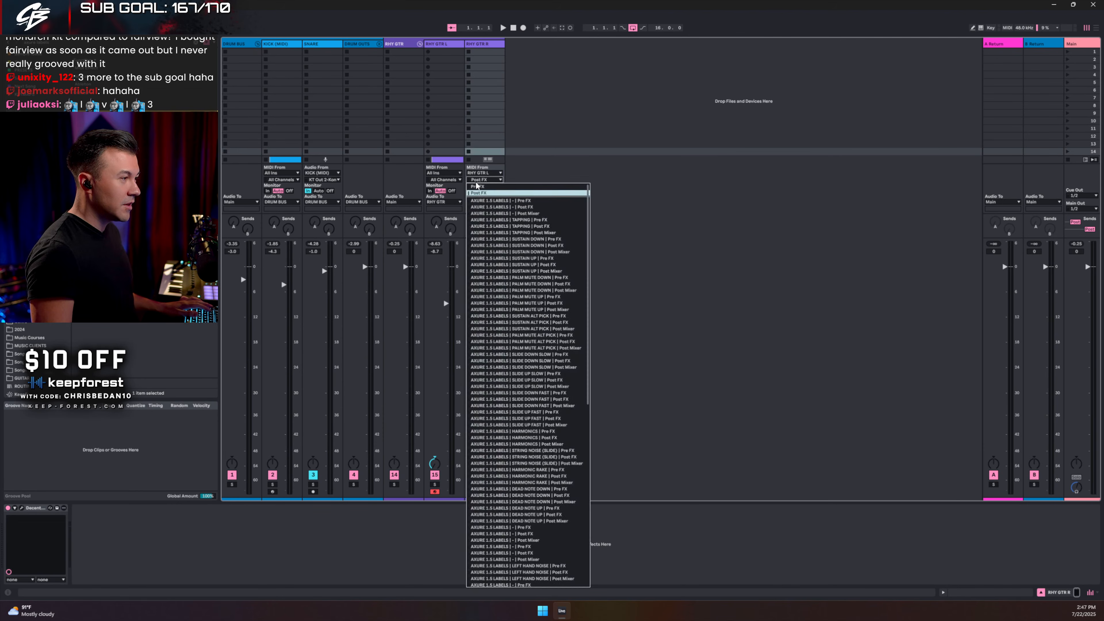
click(478, 186)
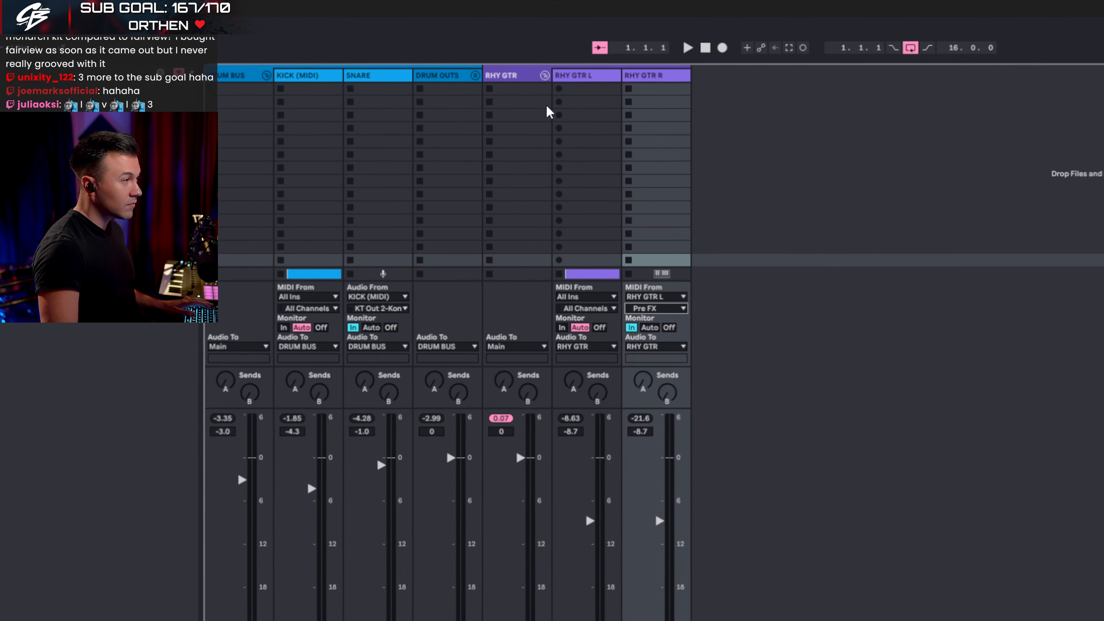
Step: Show the AXURE_1.5_LABELS rack's chain names in the MIDI Note Editor for RHY GTR L and return to the Arrangement
click(626, 77)
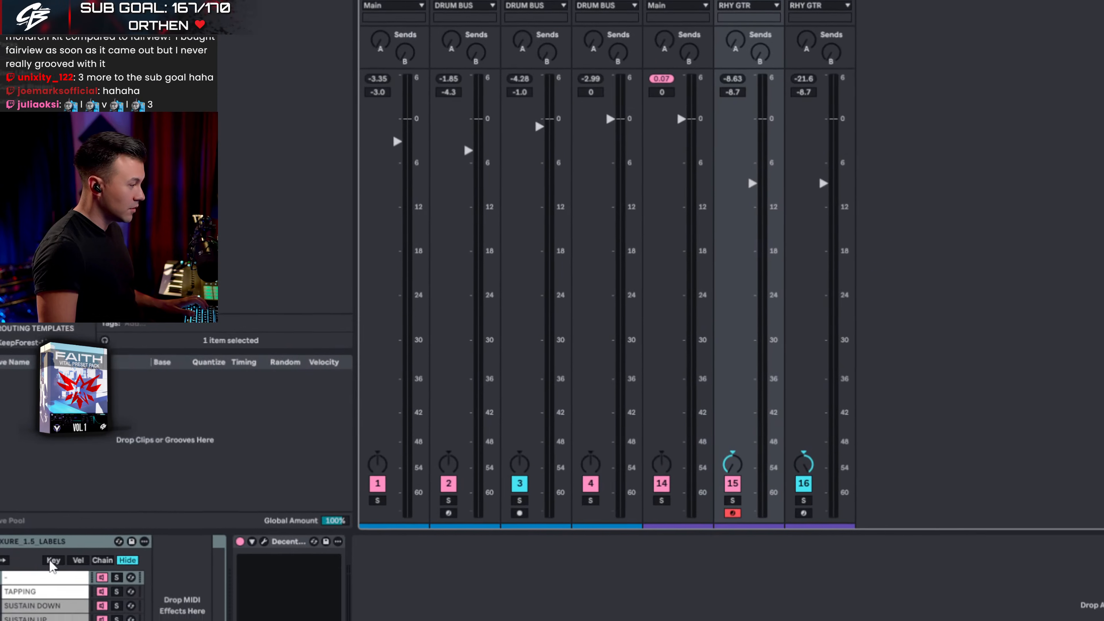
right_click(29, 618)
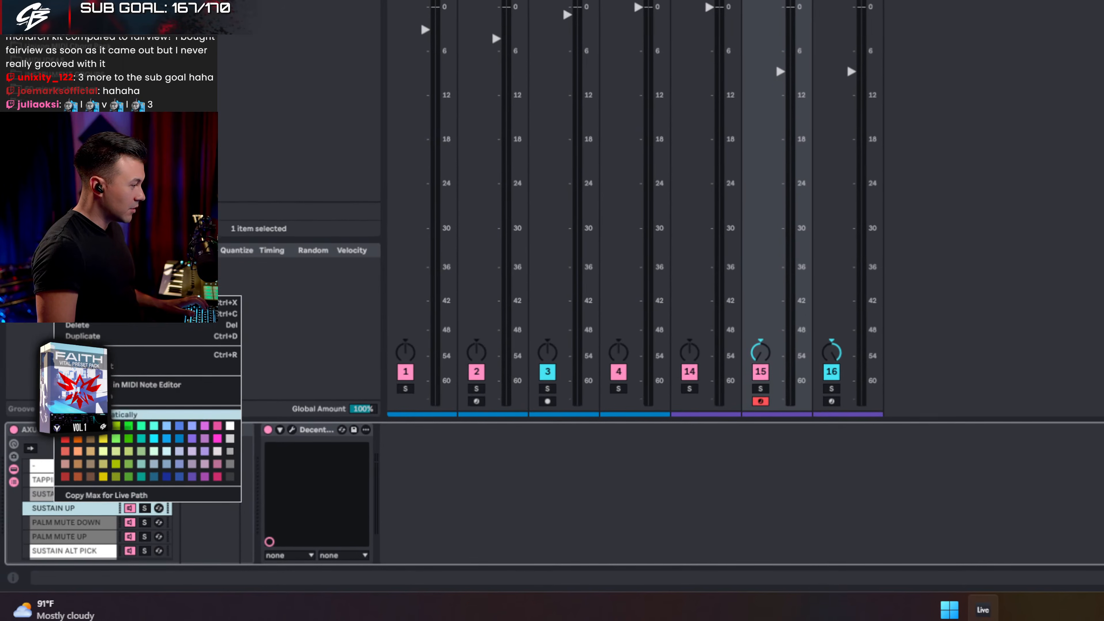
click(61, 497)
right_click(71, 505)
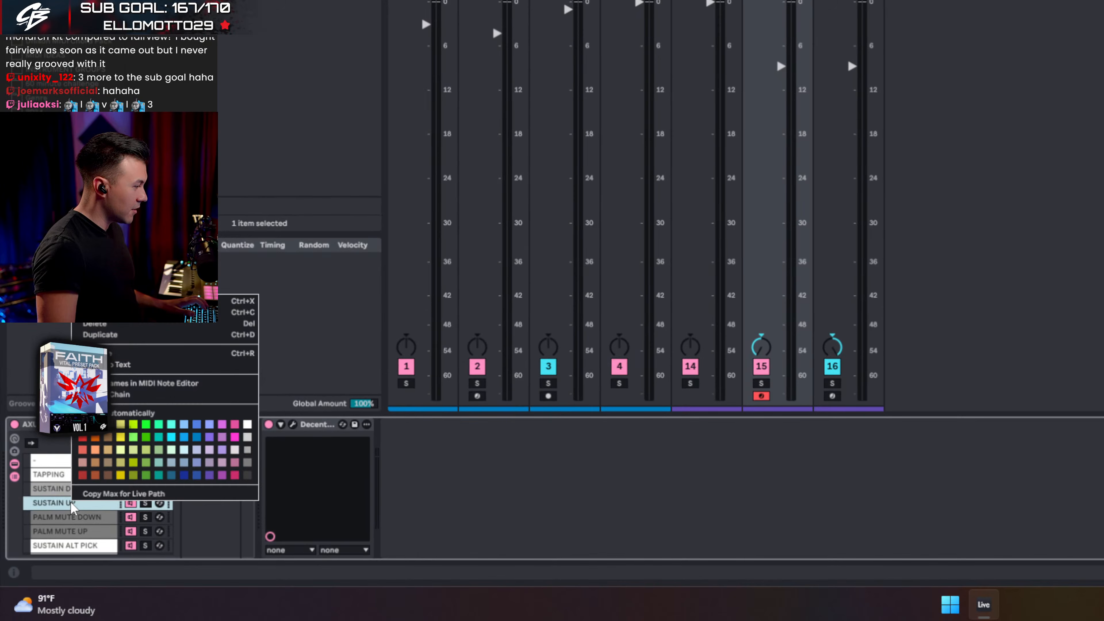
click(111, 391)
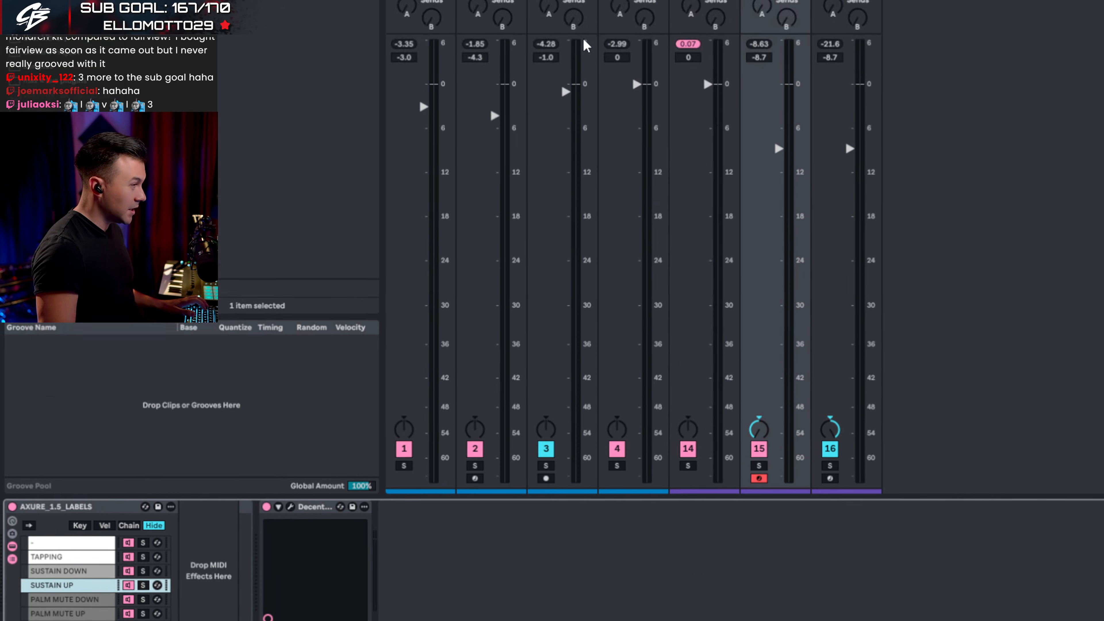
key(Tab)
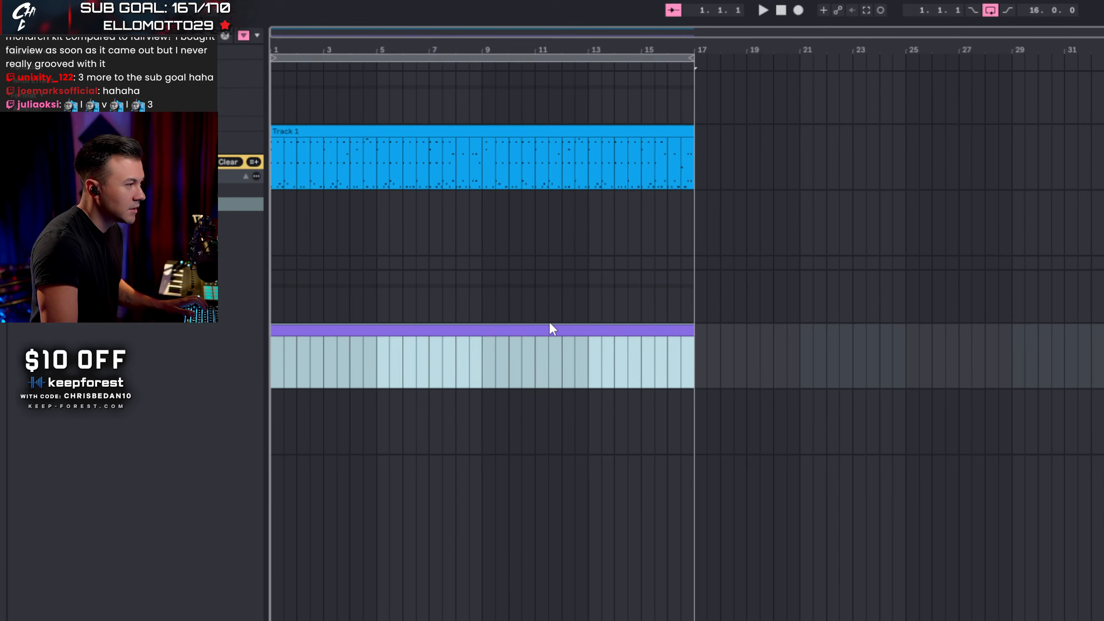
Step: Open the RHY GTR L clip and examine the articulation and string labels across its full note range
double_click(550, 327)
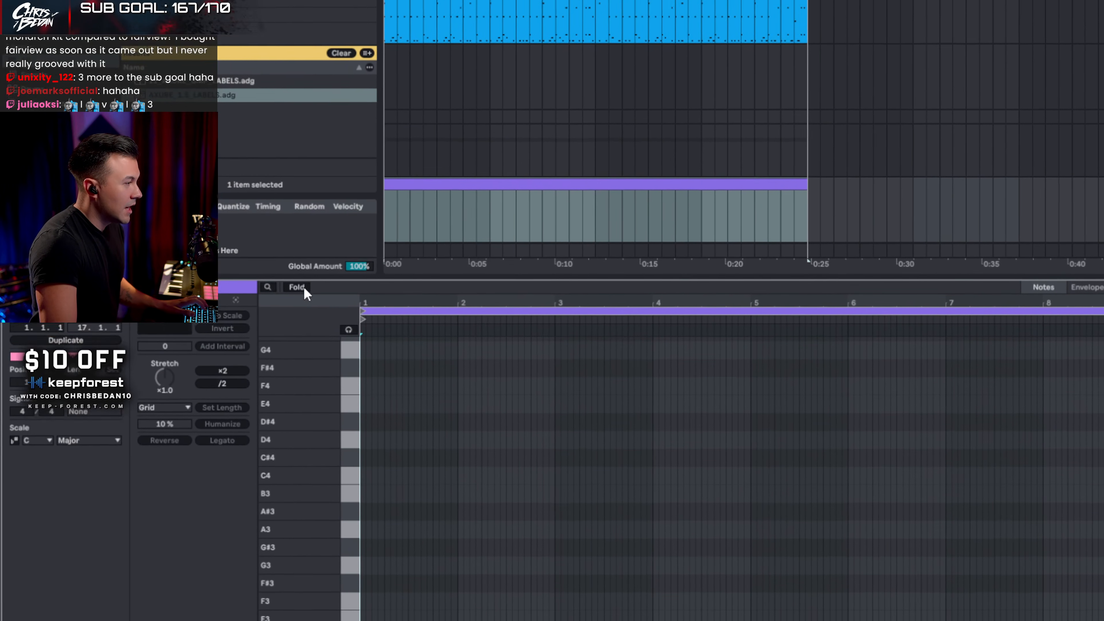
click(304, 289)
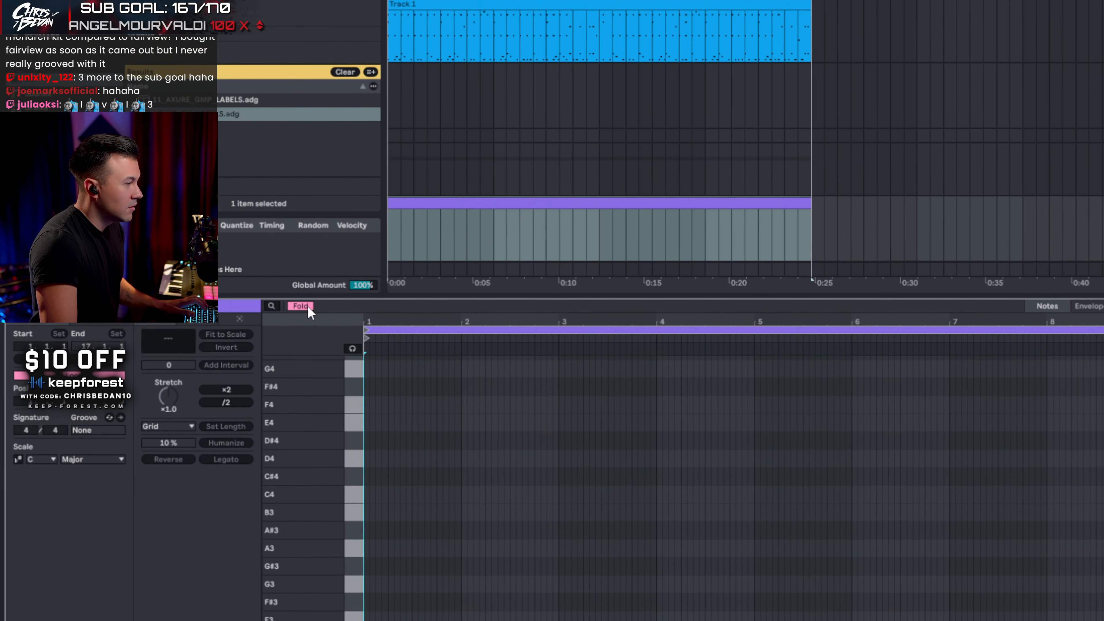
click(305, 289)
click(722, 184)
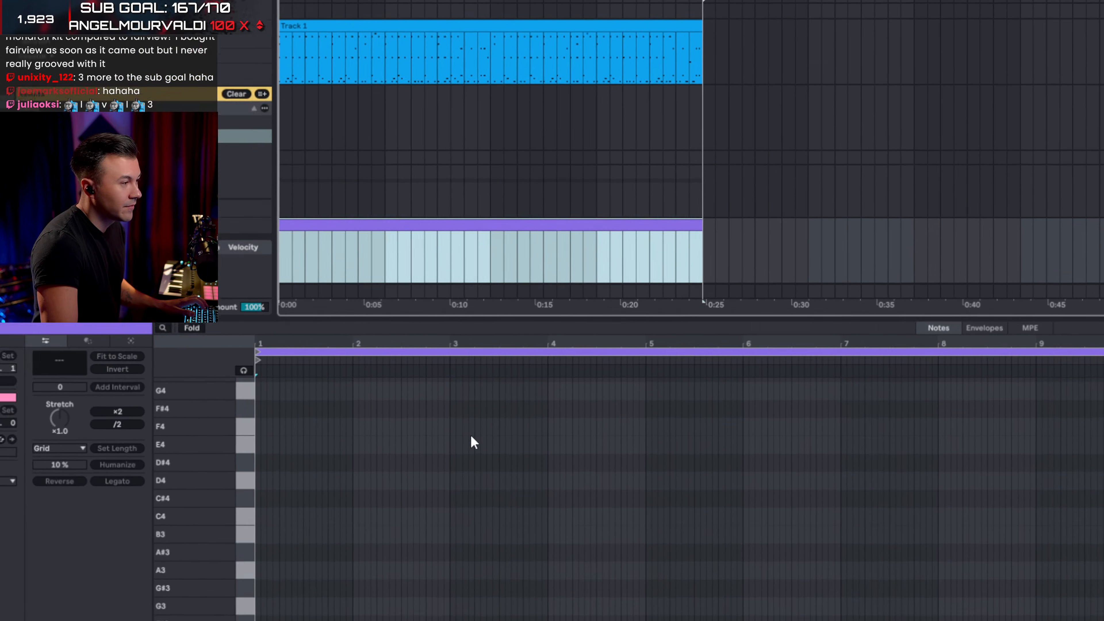
click(416, 522)
scroll(278, 588, down, 15)
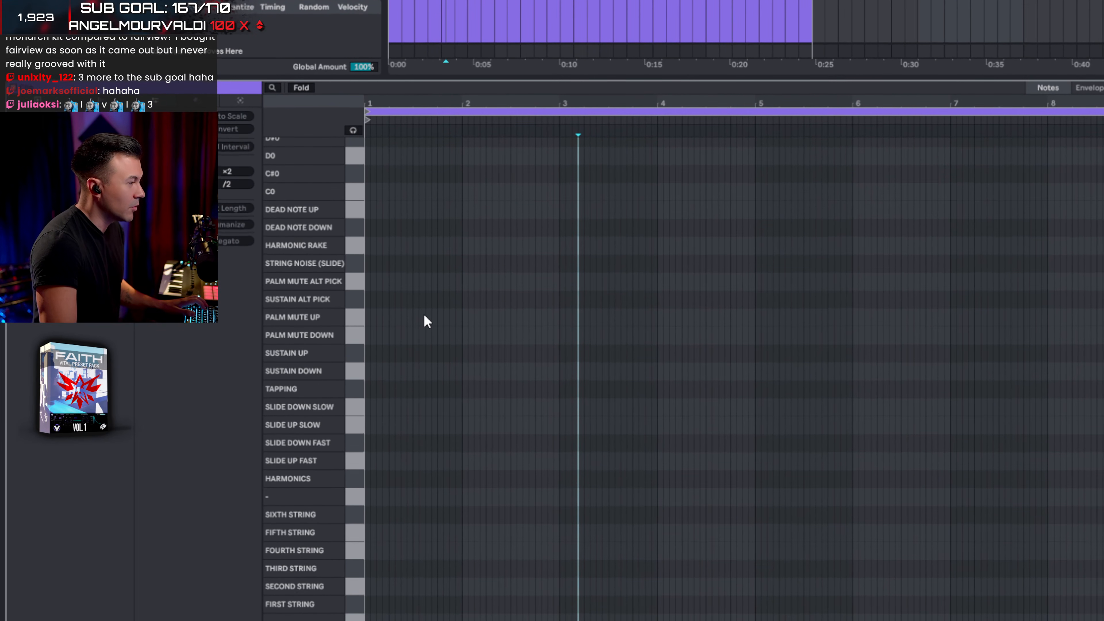
right_click(420, 307)
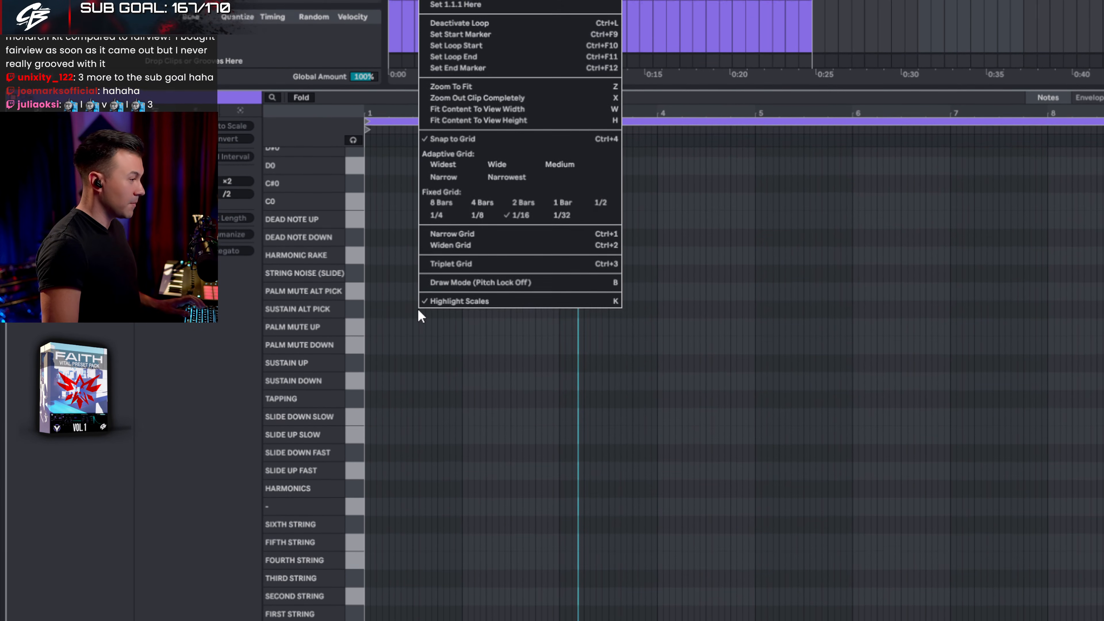
key(Escape)
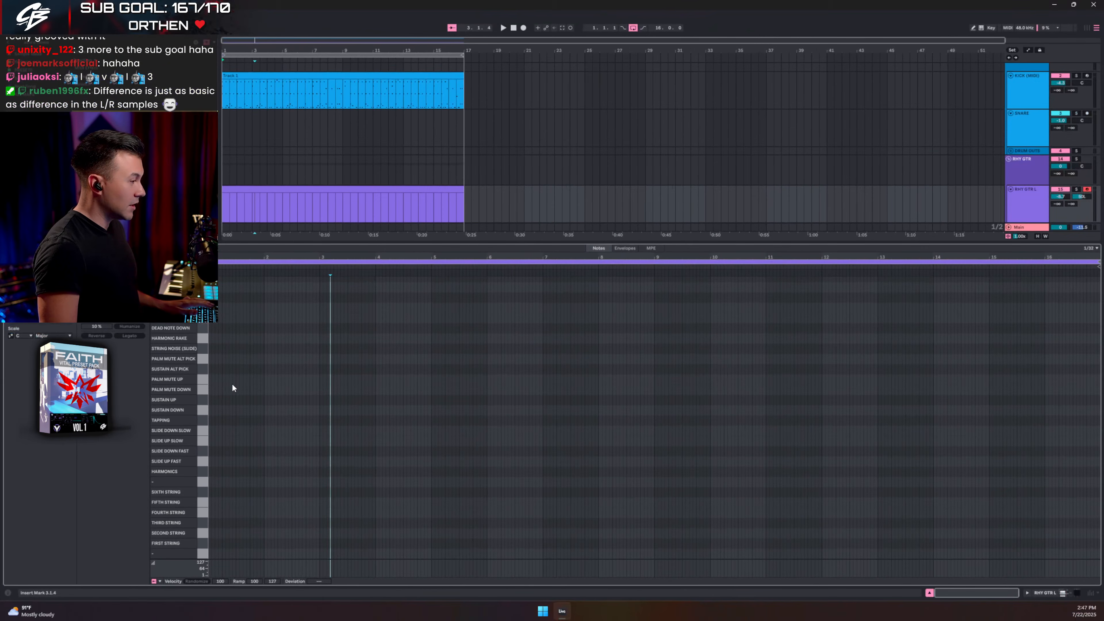
click(275, 367)
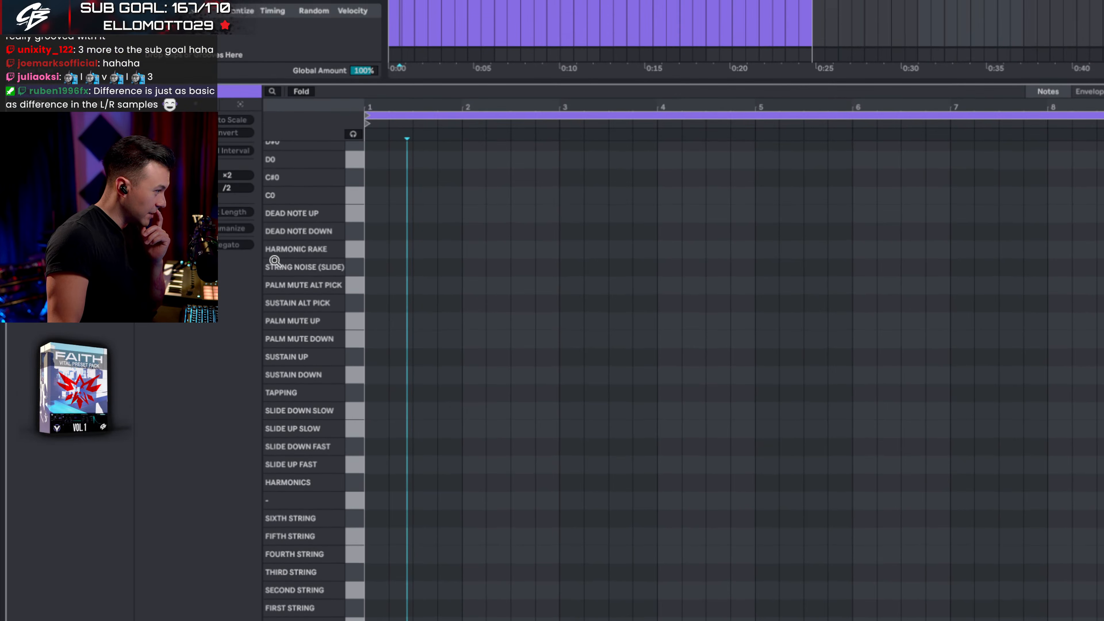
scroll(283, 292, up, 15)
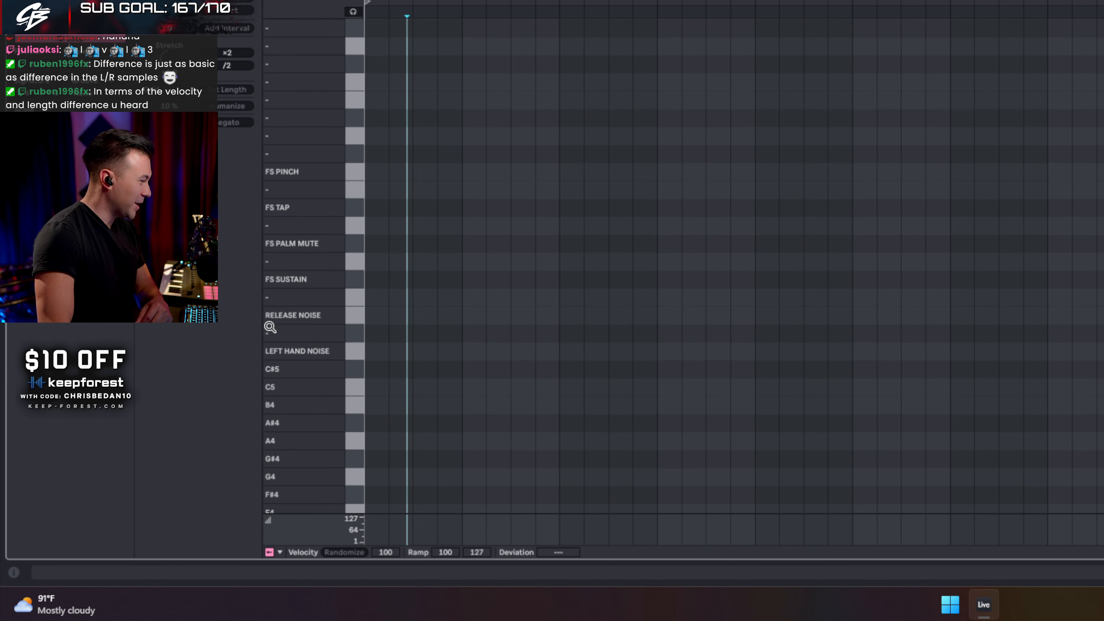
scroll(270, 327, down, 15)
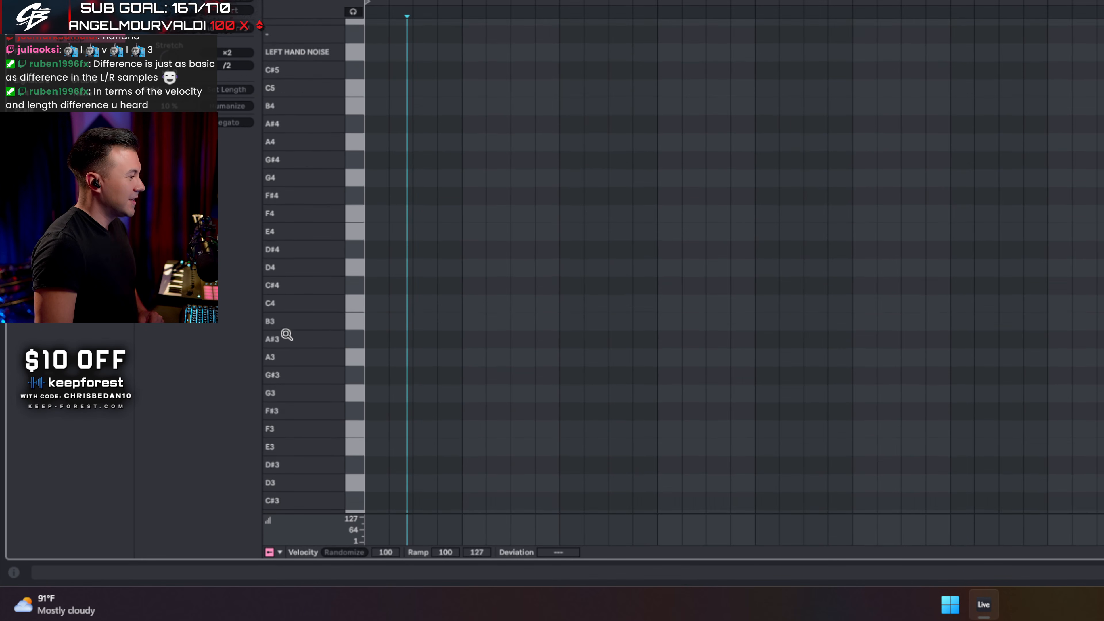
scroll(297, 346, down, 15)
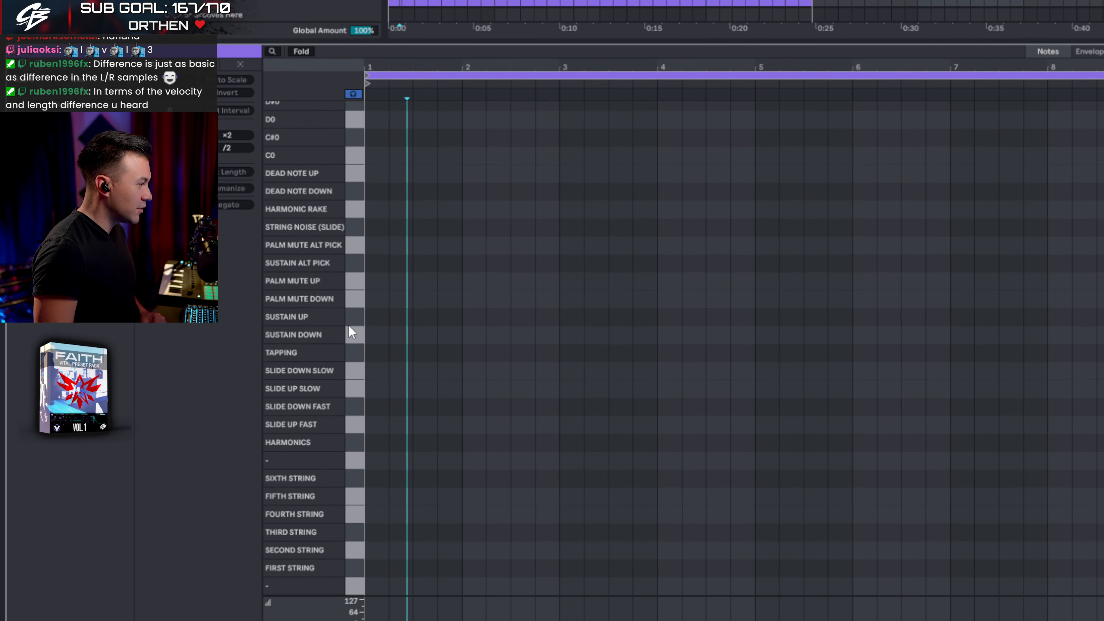
Step: Audition the SUSTAIN ALT PICK key and add a note in its row at the start of the clip
click(356, 268)
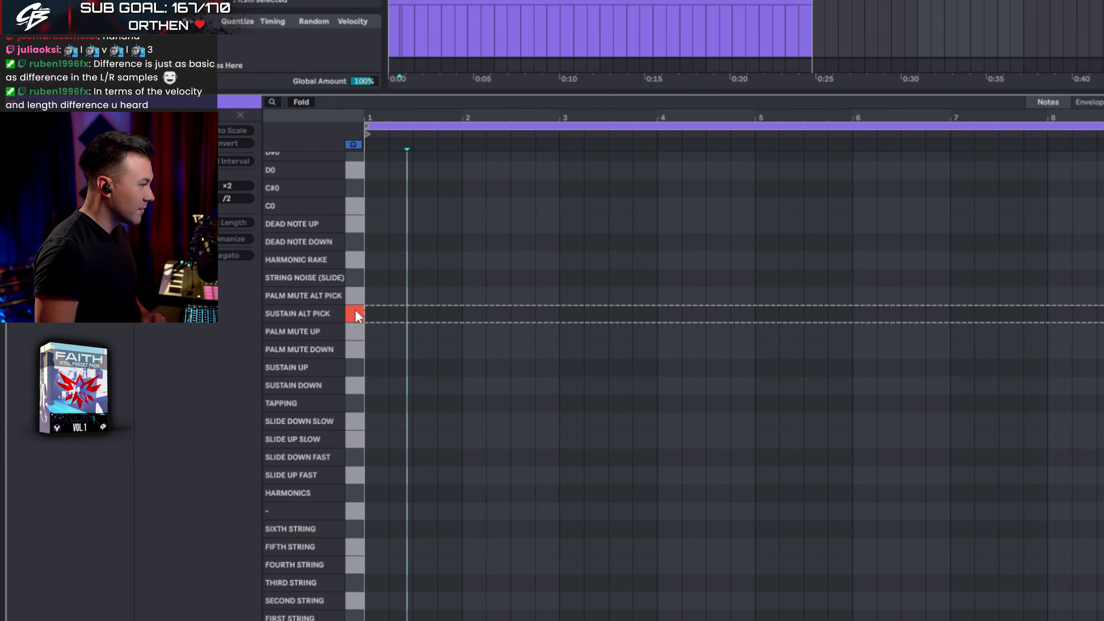
click(356, 313)
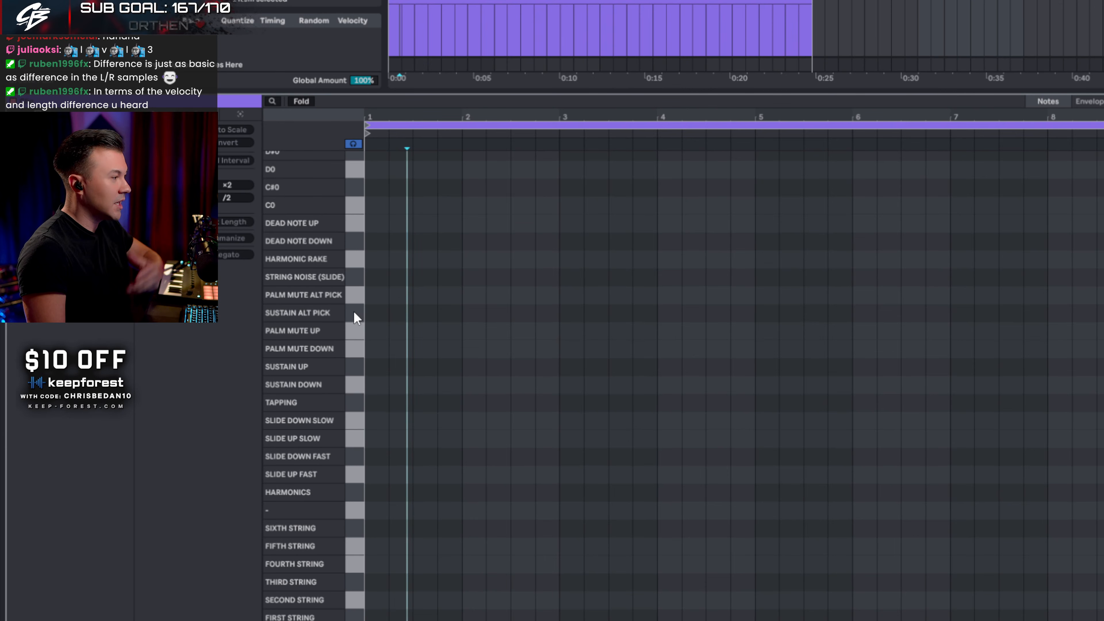
double_click(374, 312)
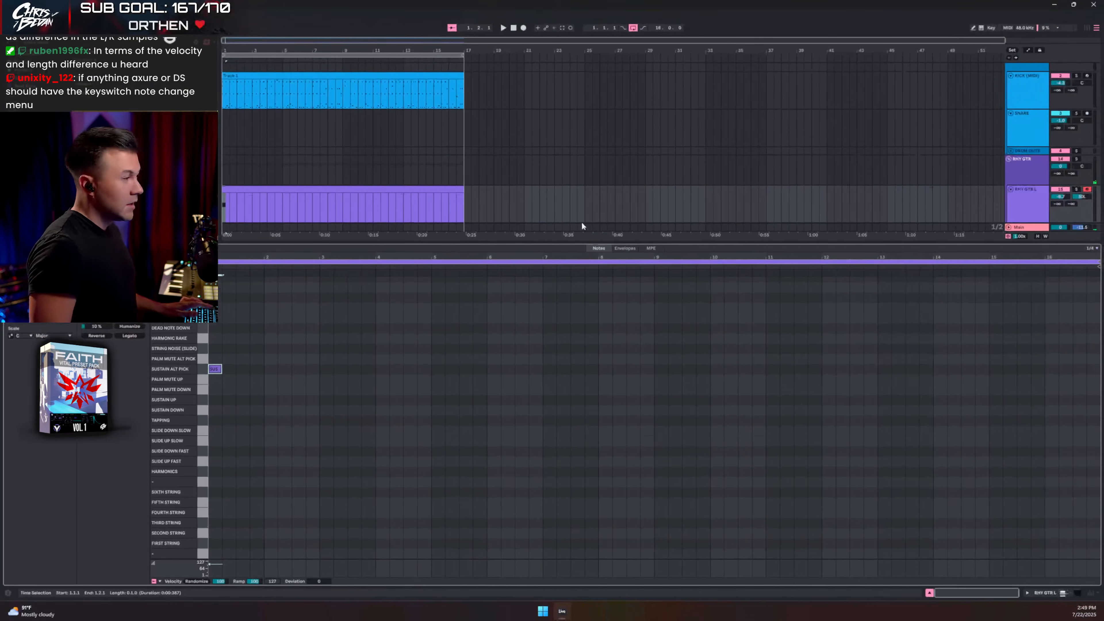
Step: Lower the RHY GTR group's volume and delete the RHY GTR L clip from the Arrangement
click(930, 593)
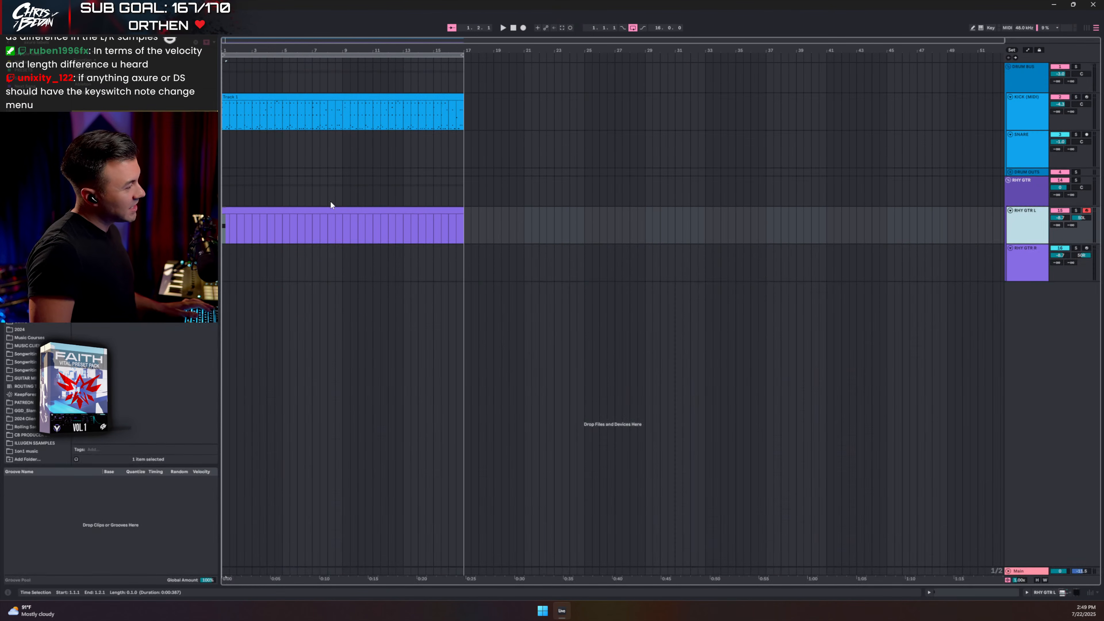
click(301, 214)
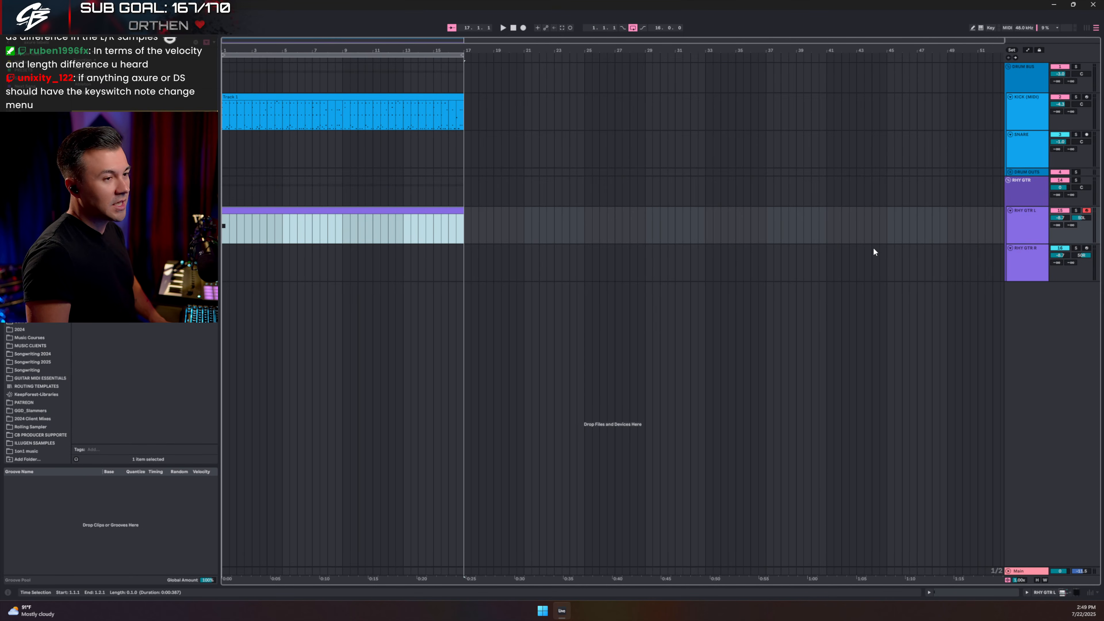
drag(1060, 188, 1060, 208)
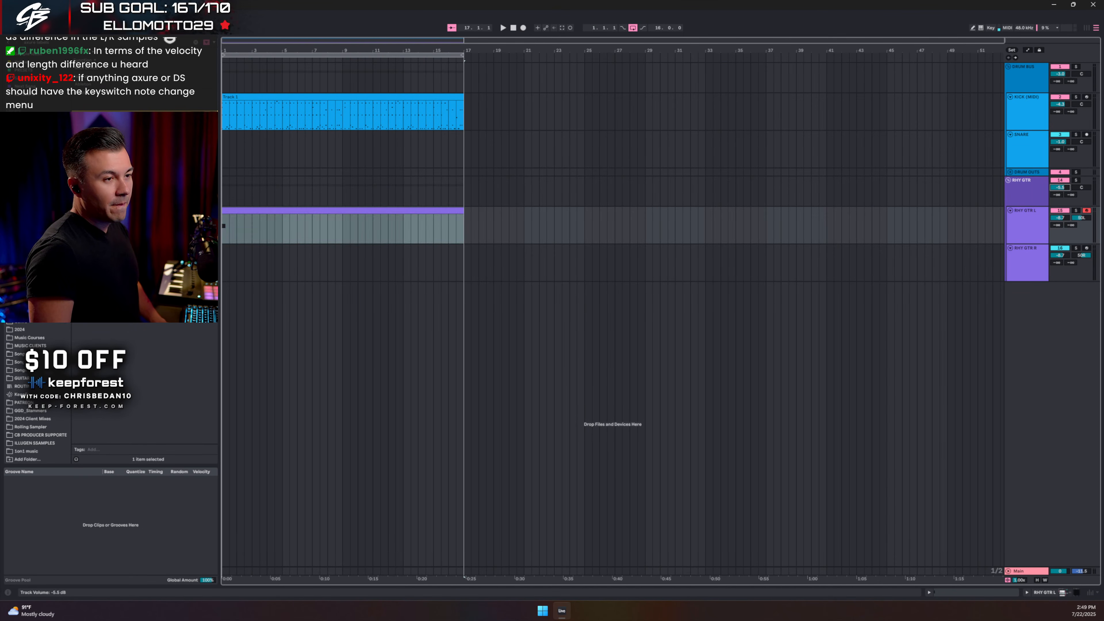
click(311, 208)
key(Delete)
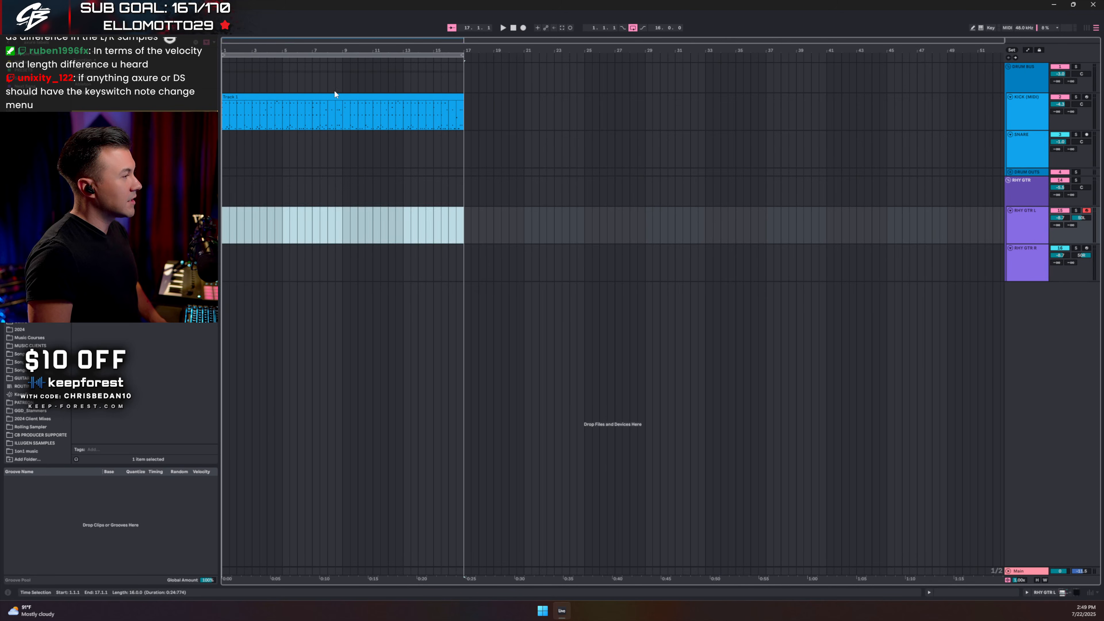
Step: Add Kontakt 8 on a new track and enlarge its window for browsing the instrument library
click(323, 95)
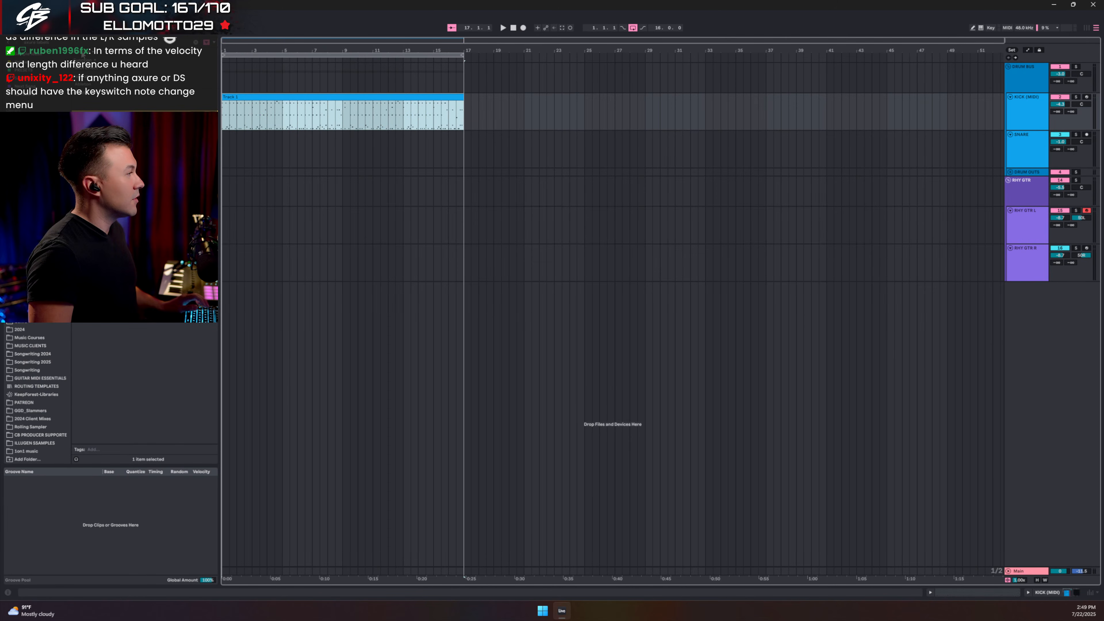
key(ctrl+f)
text(key)
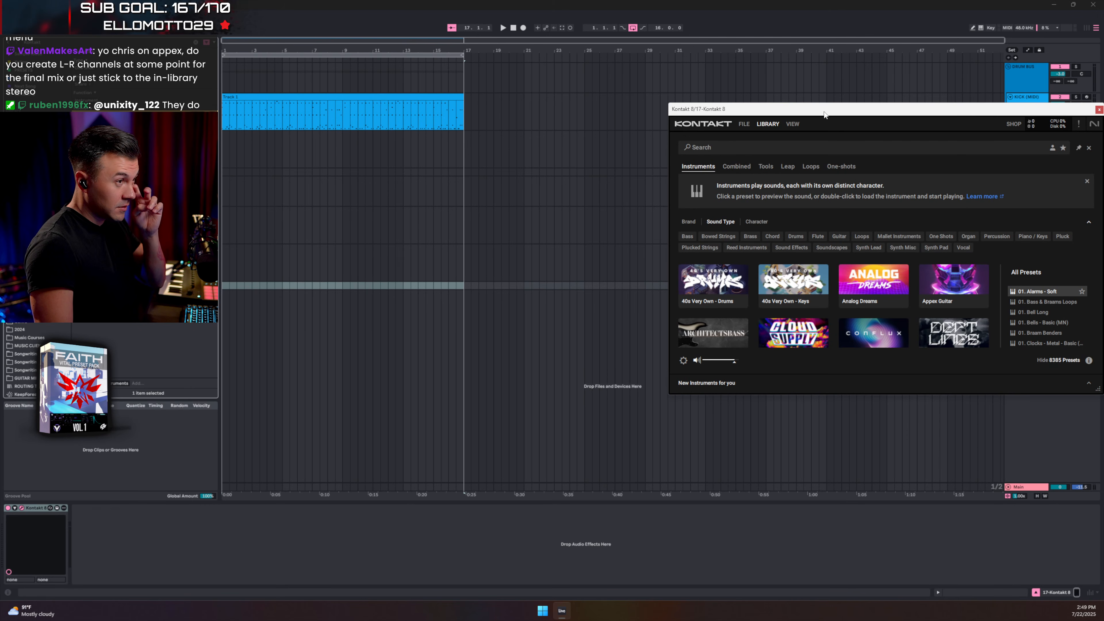
drag(825, 110, 484, 92)
drag(756, 373, 756, 561)
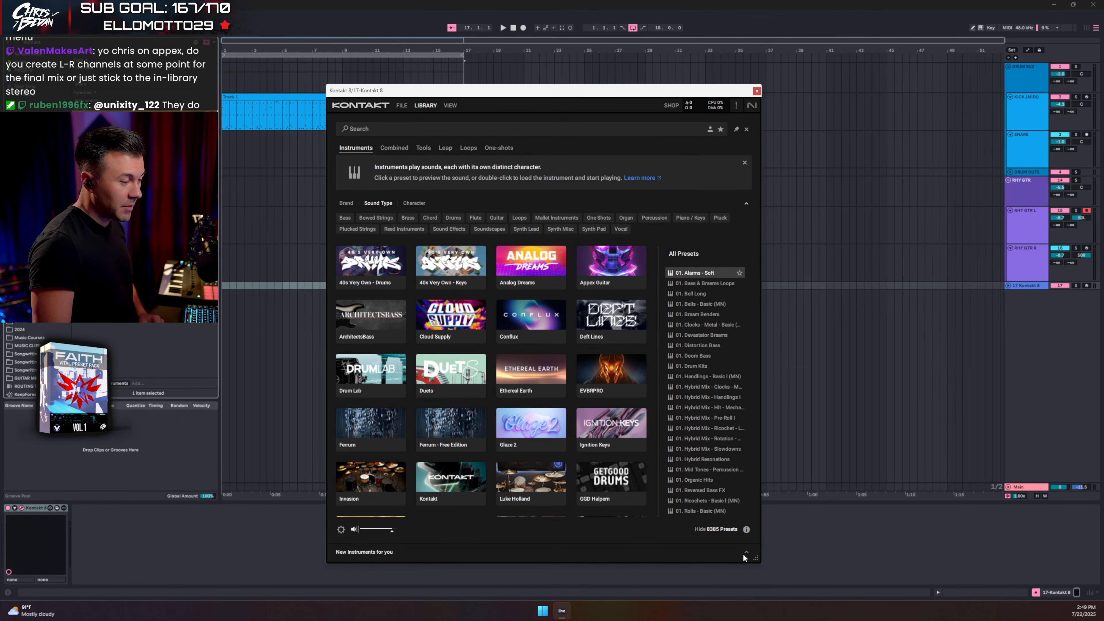
Step: Preview the 05 Dark DI and 01 Basic DI presets, and load The Nolly Bass Library into Kontakt
scroll(355, 431, down, 10)
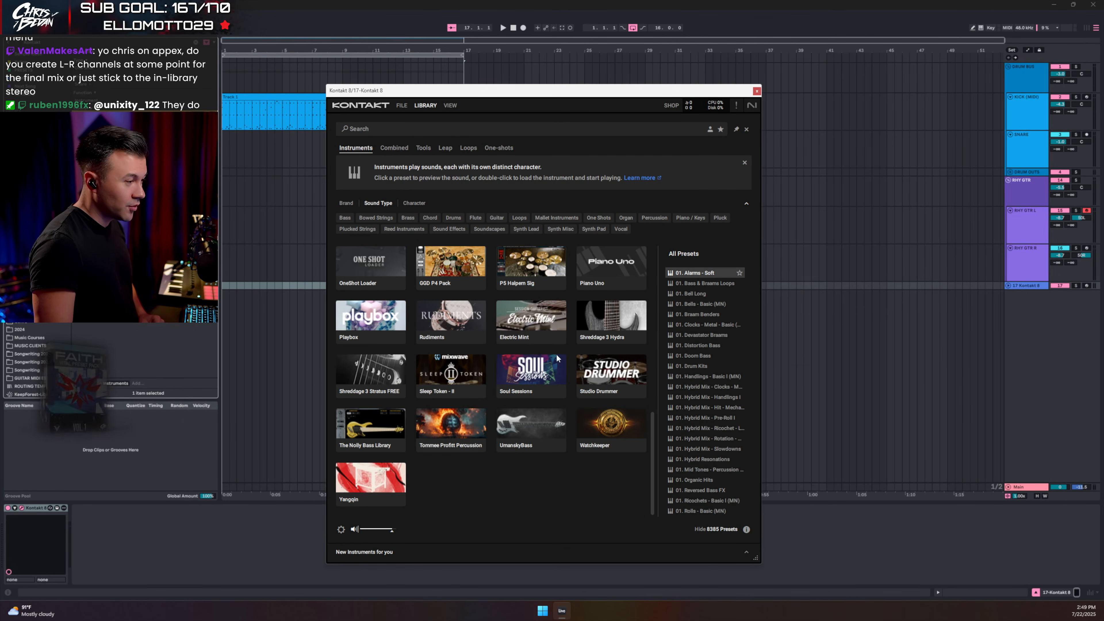
click(389, 421)
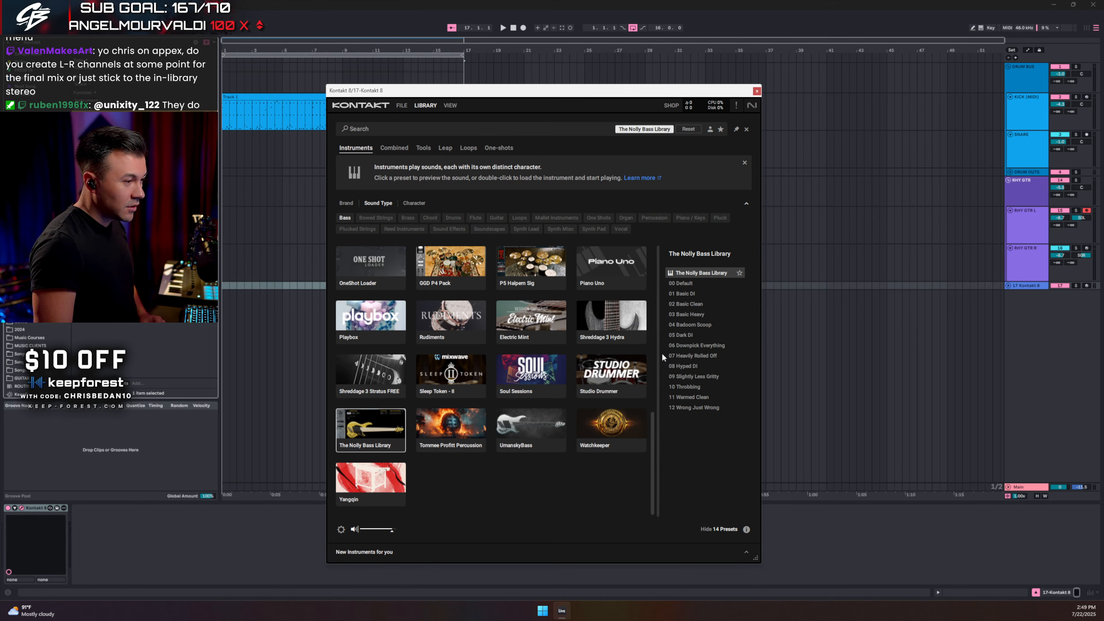
click(683, 333)
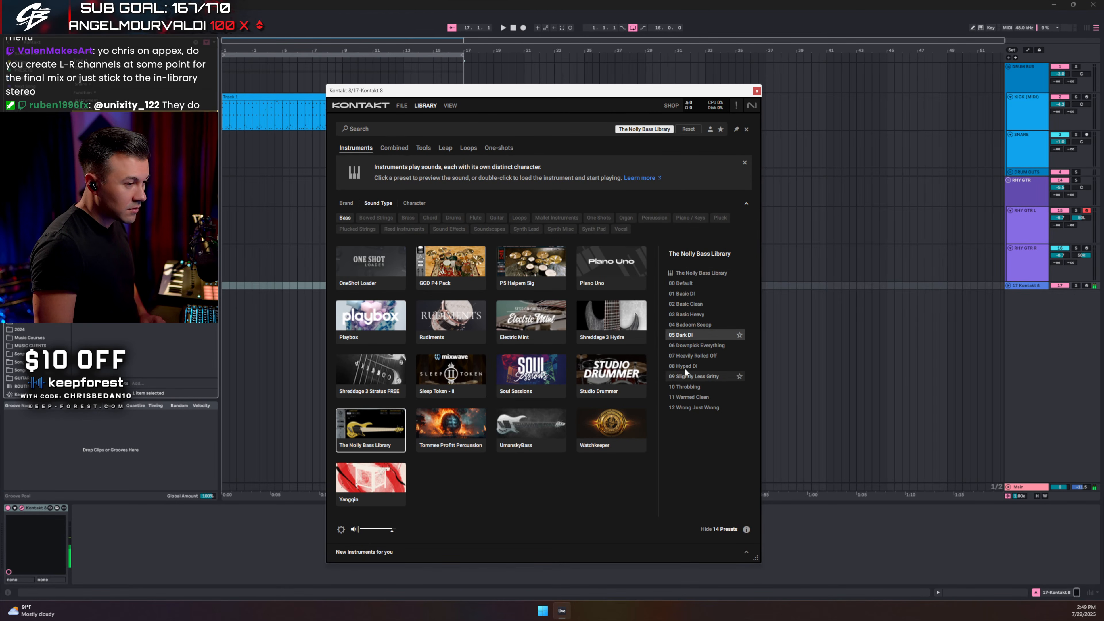
click(682, 293)
click(683, 336)
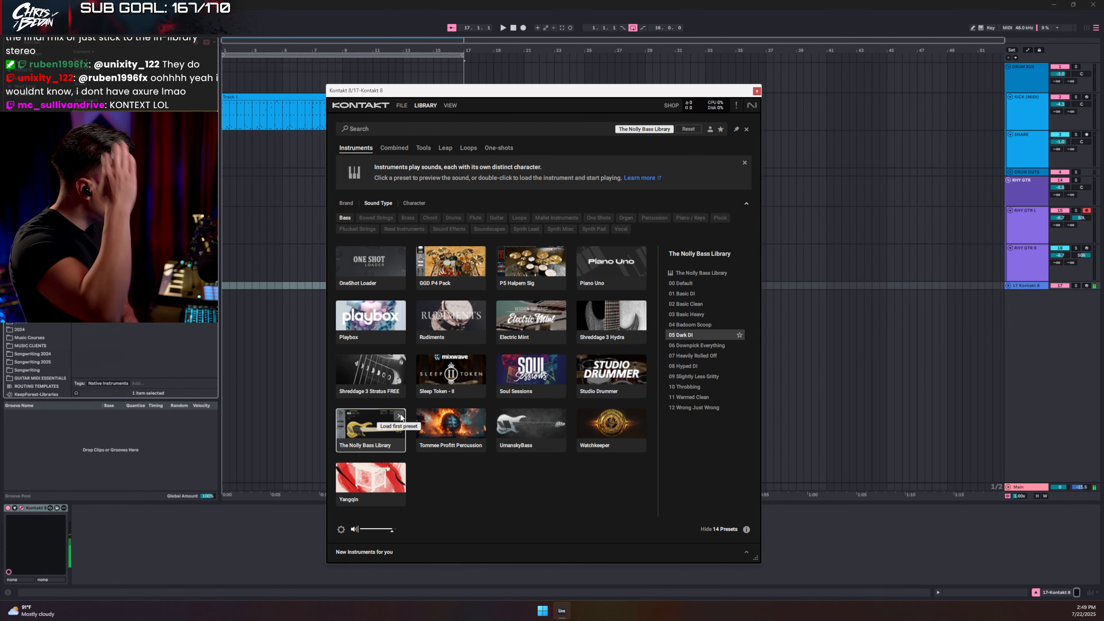
click(400, 416)
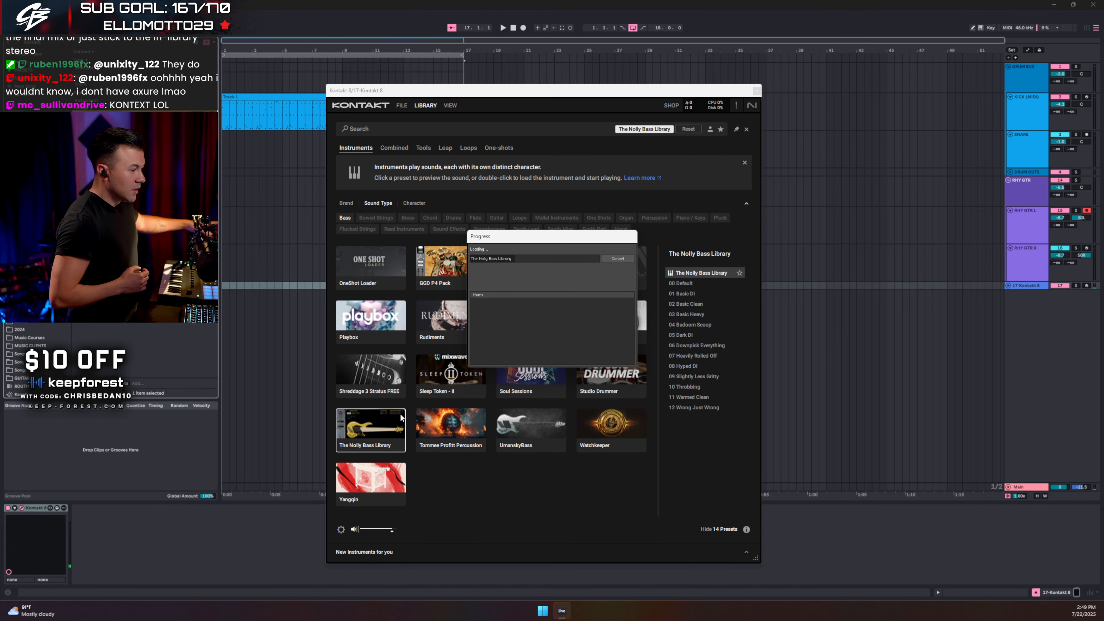
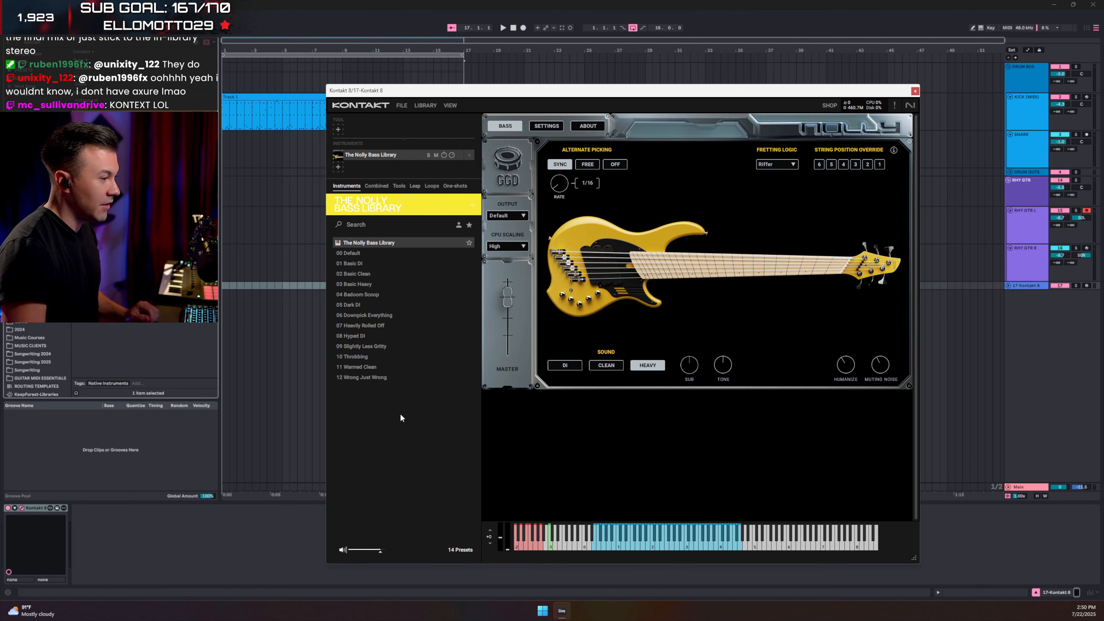
Step: Set the Nolly bass sound to DI and arm the Kontakt 8 track in place of RHY GTR L
drag(915, 560, 914, 430)
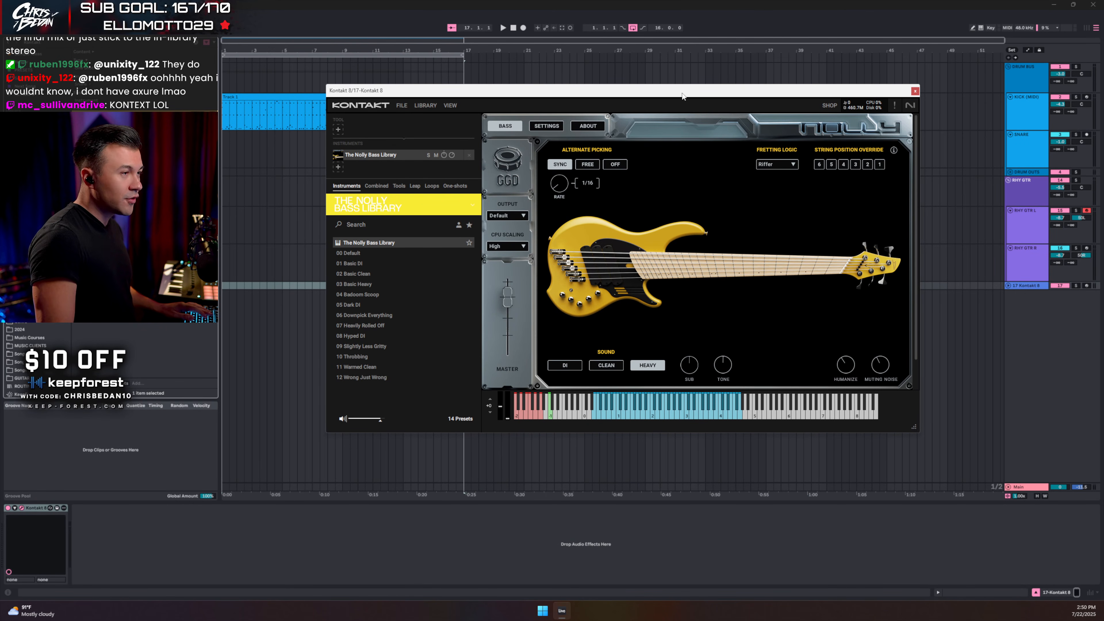
drag(682, 93, 646, 86)
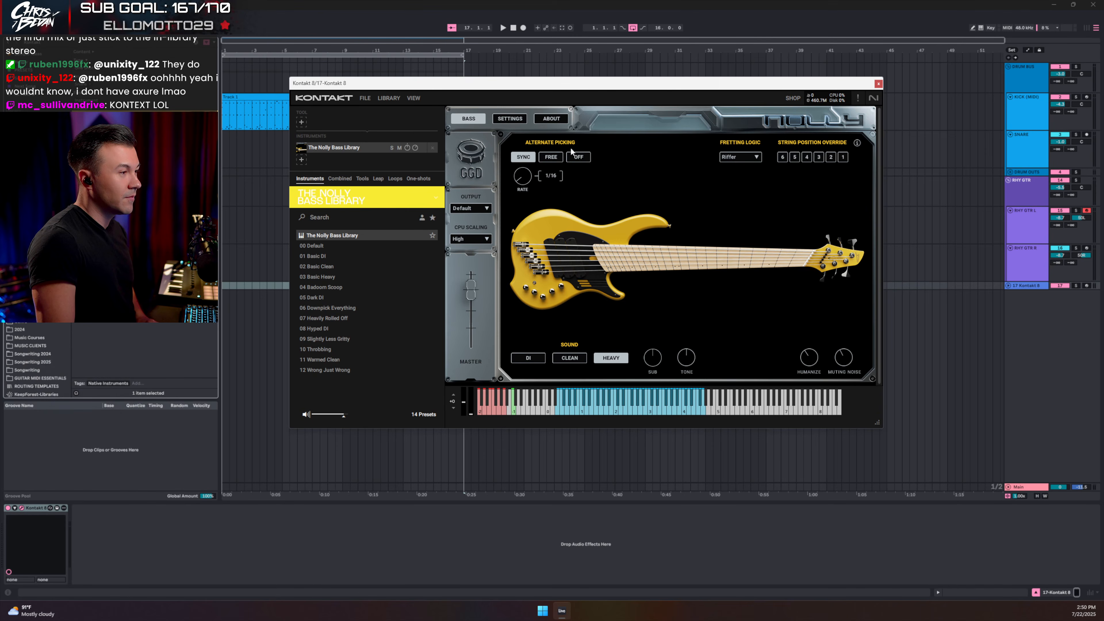
click(530, 359)
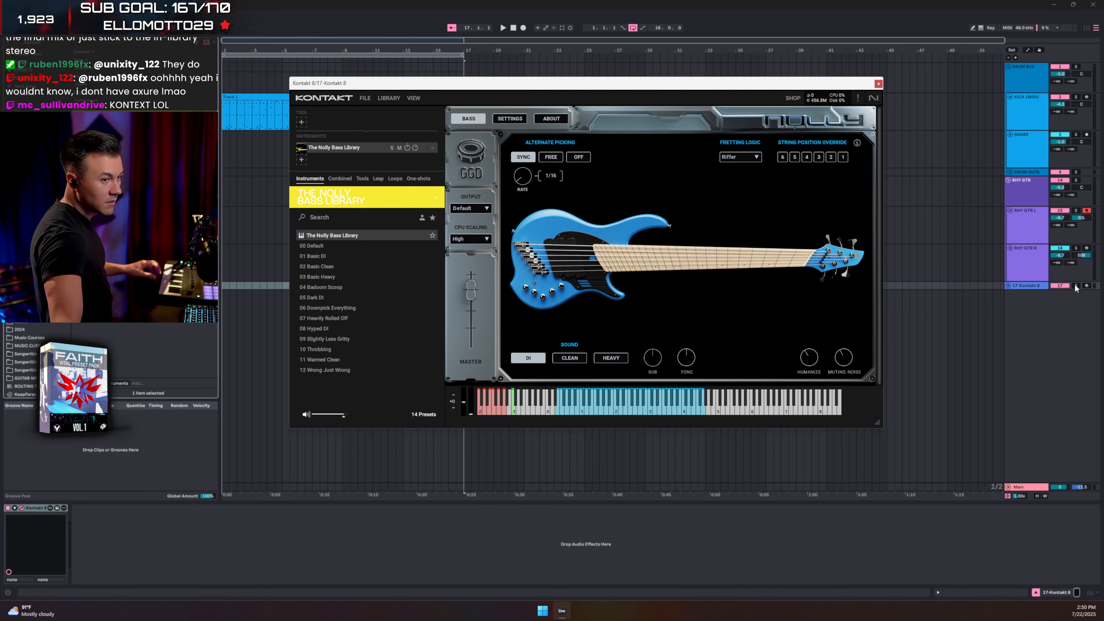
click(1088, 212)
click(1087, 286)
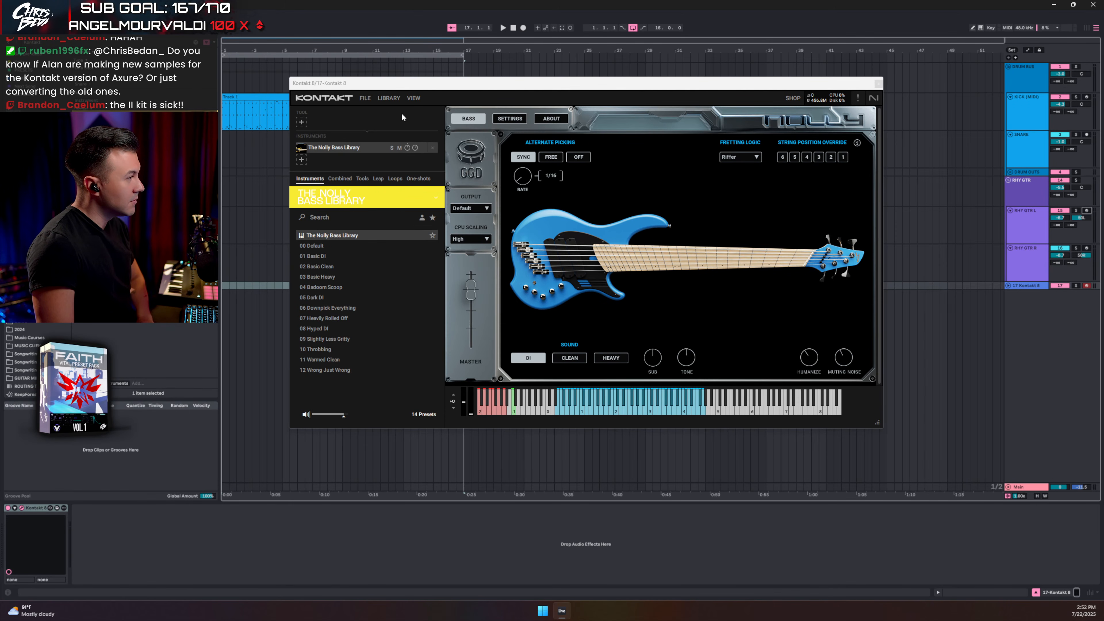
Step: Close the Kontakt window and unfold the Kontakt 8 track in the Arrangement
click(410, 97)
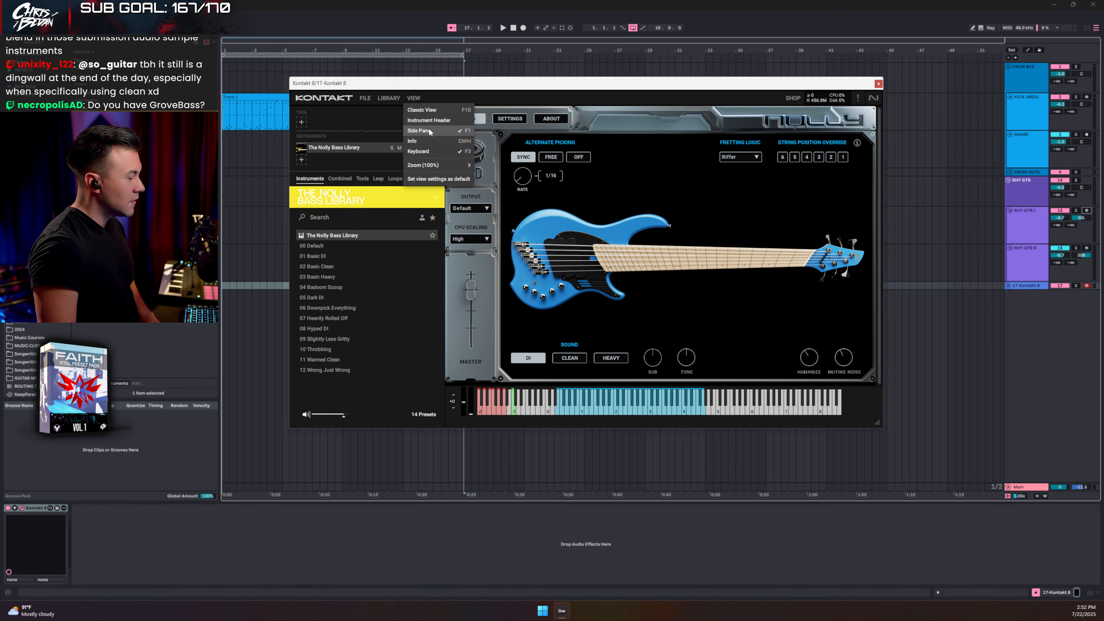
click(474, 97)
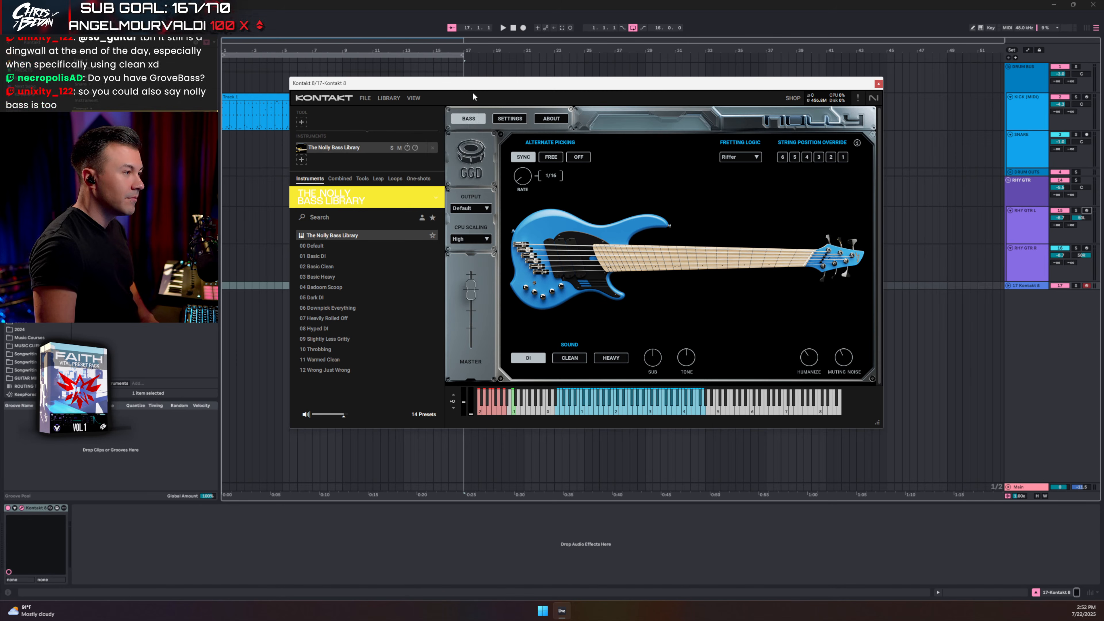
click(878, 83)
click(1007, 286)
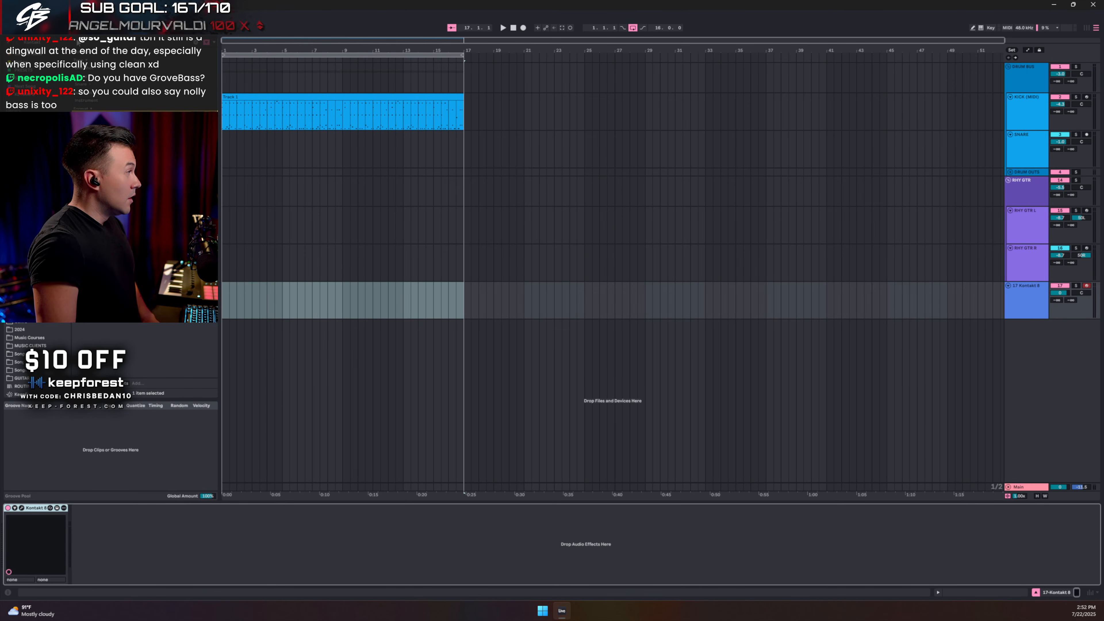
Step: Add Parallax X after Kontakt 8 in the bass track's device chain and show its plug-in window
key(ctrl+f)
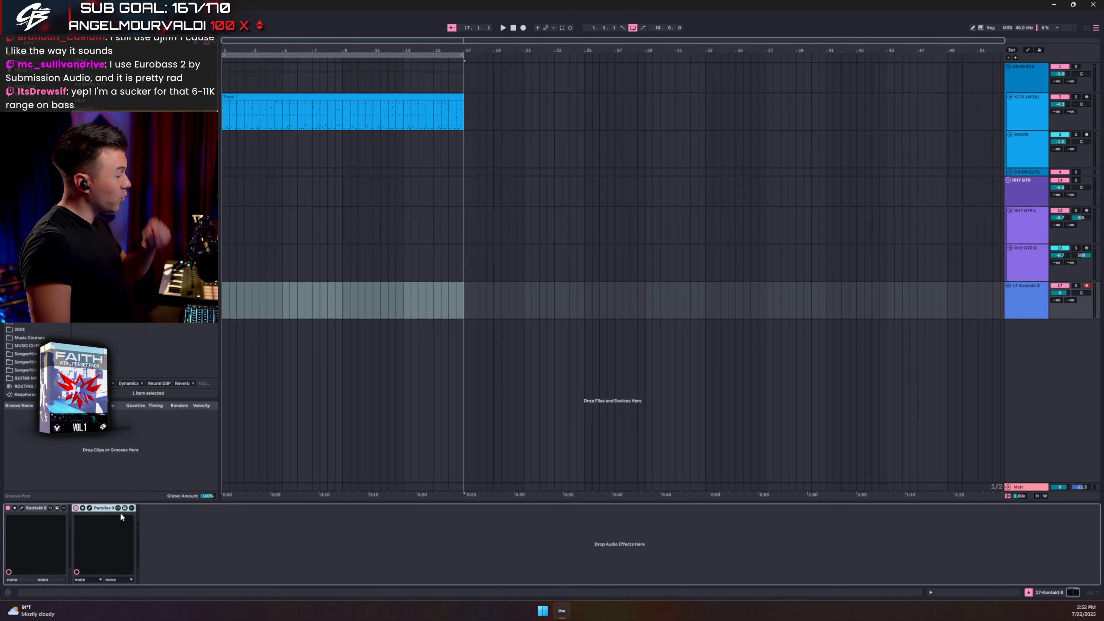
click(90, 509)
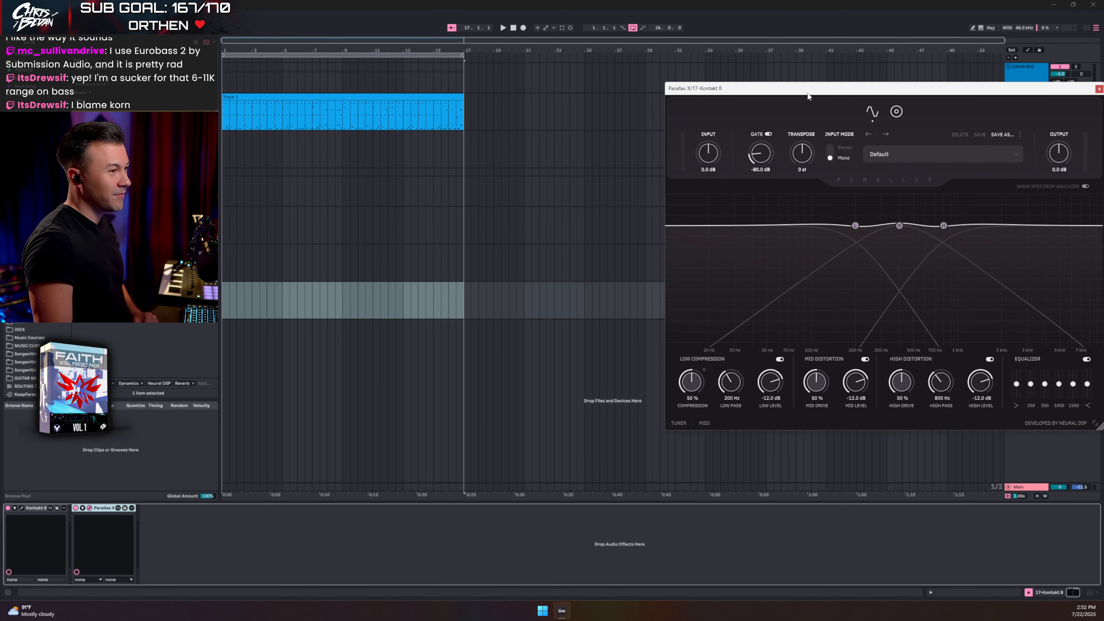
Step: Reposition the Parallax X window over the Arrangement and load the artist preset All Our Bass Have Abandoned Us
drag(808, 92, 564, 90)
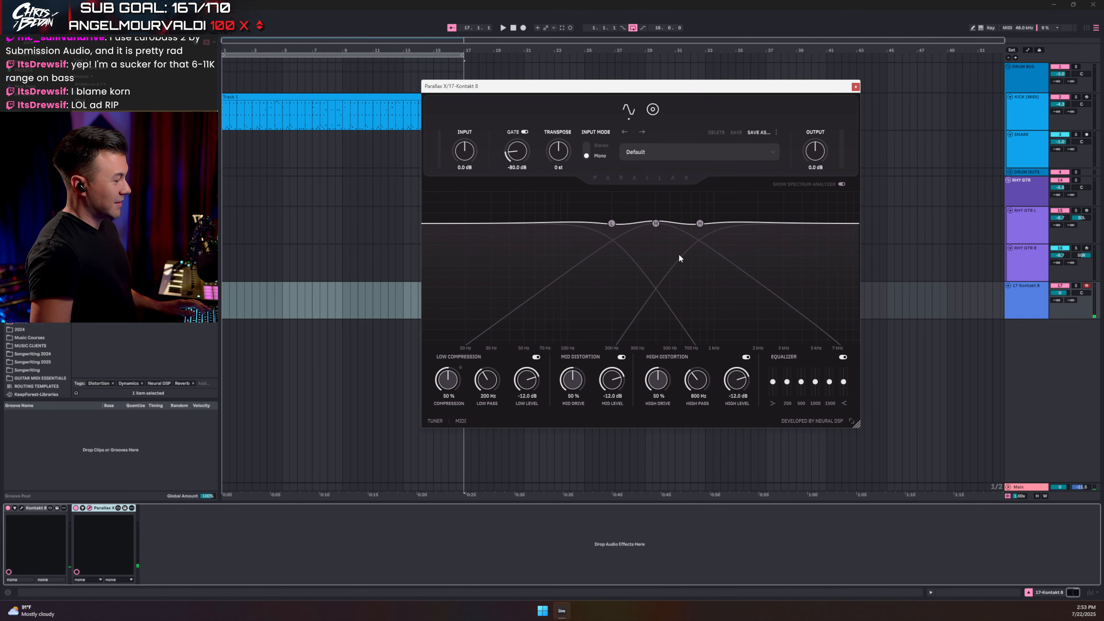
drag(736, 88, 694, 88)
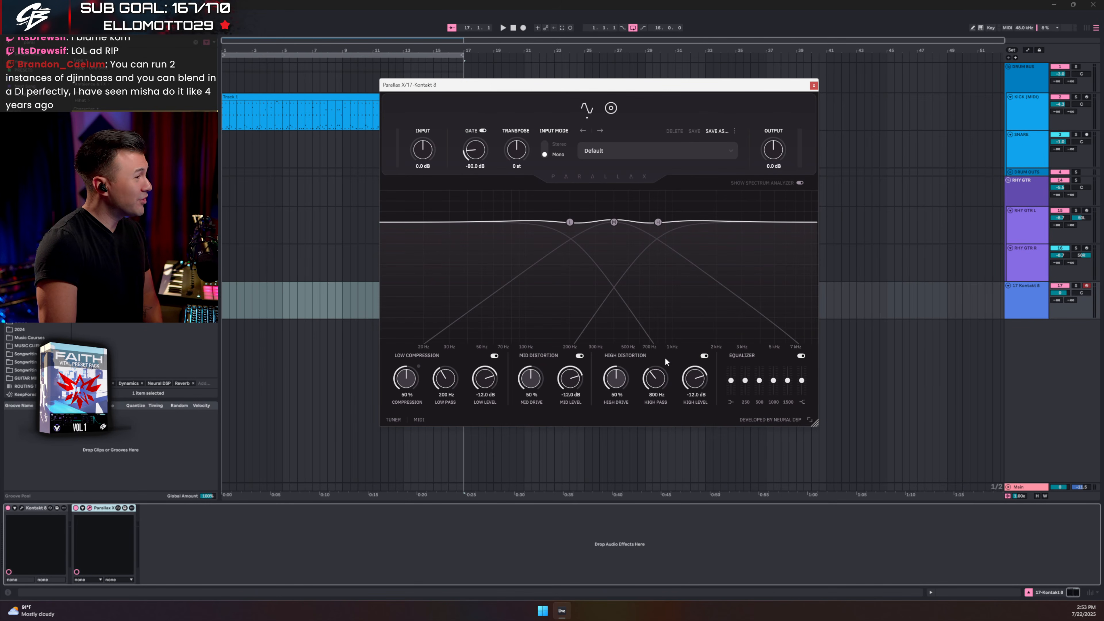
click(707, 152)
mouse_move(648, 202)
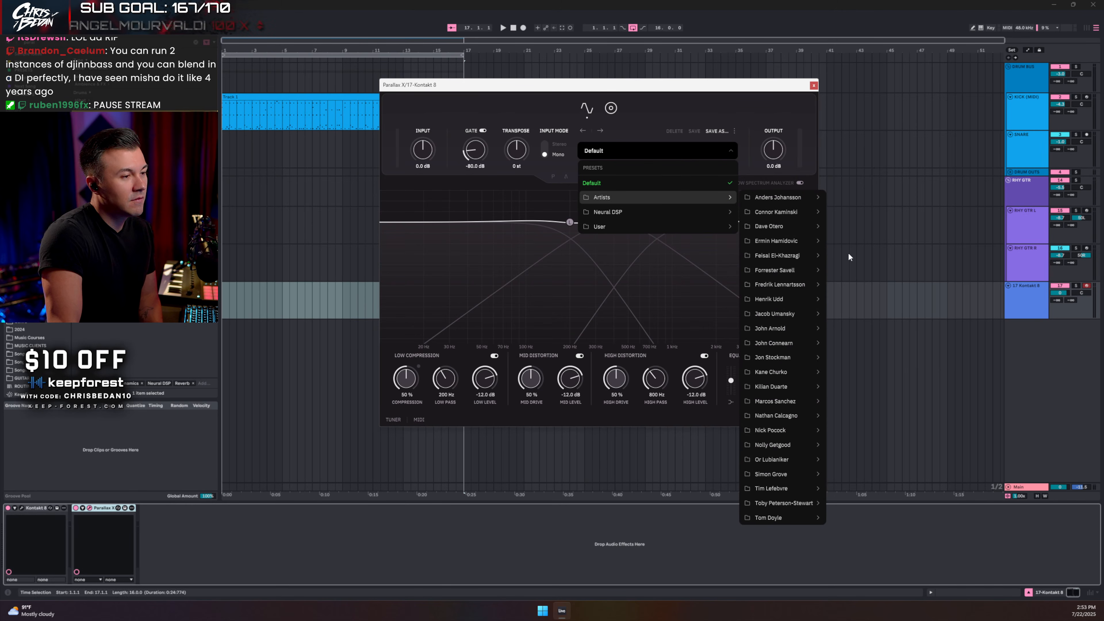
mouse_move(769, 285)
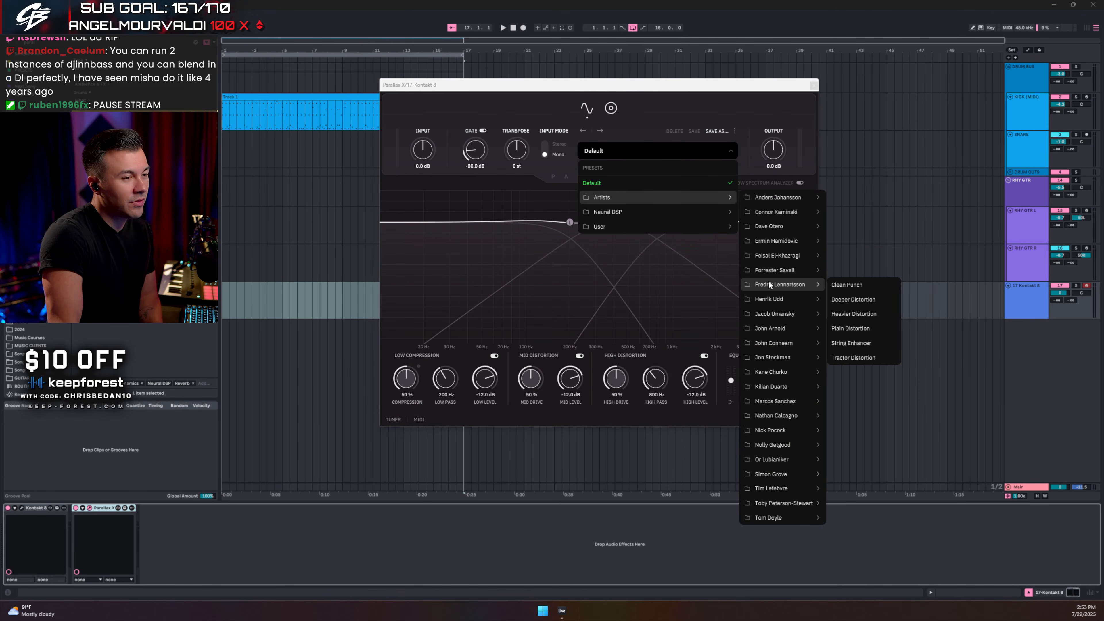
mouse_move(768, 310)
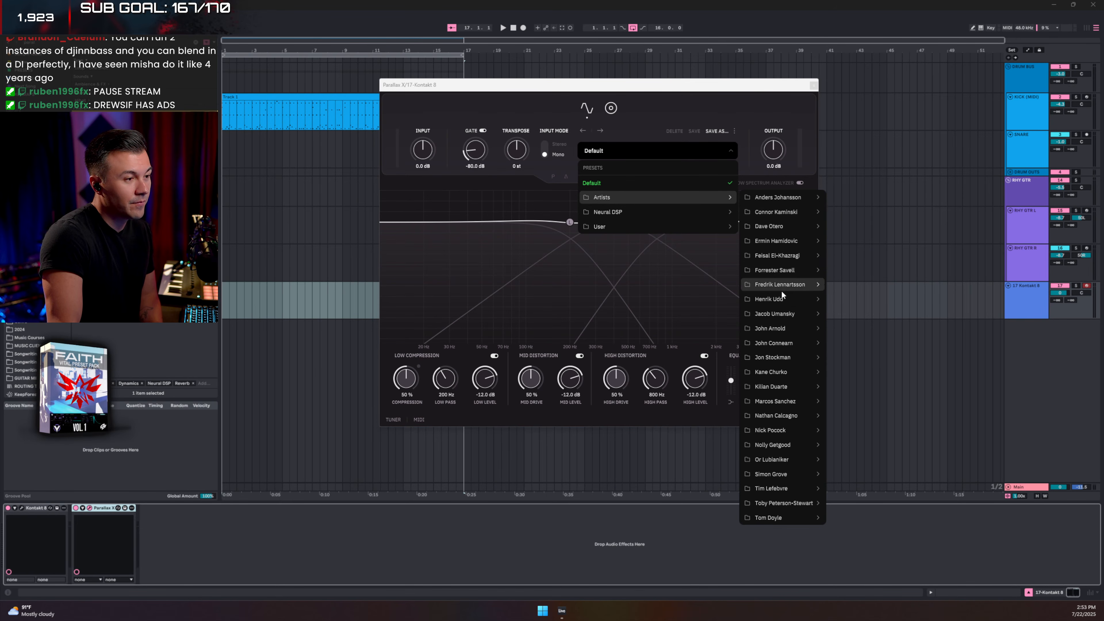
mouse_move(767, 342)
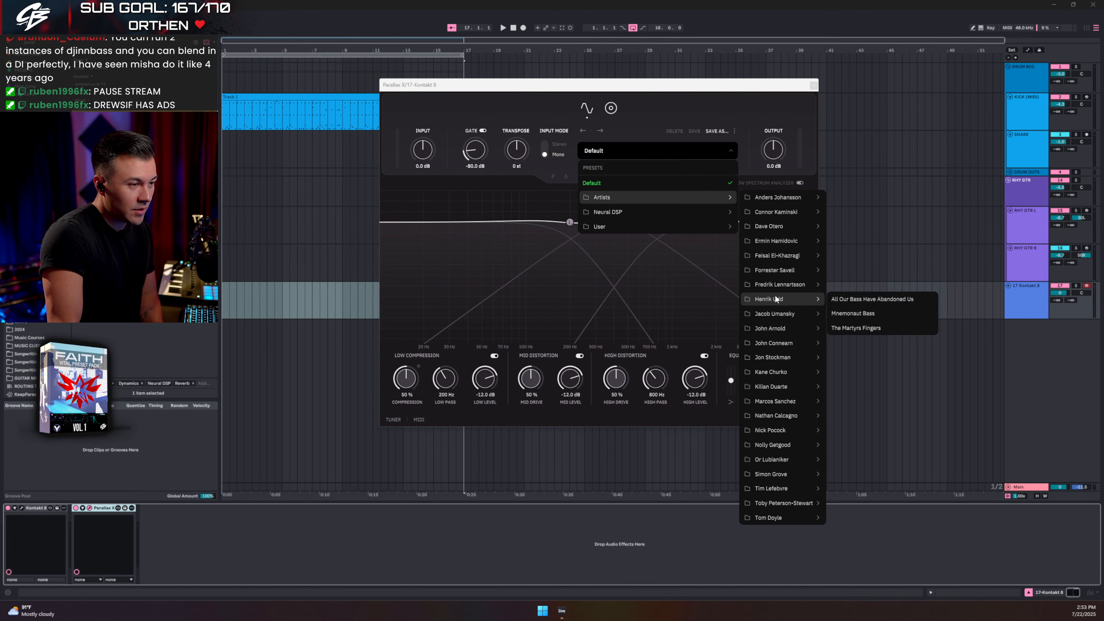
click(853, 298)
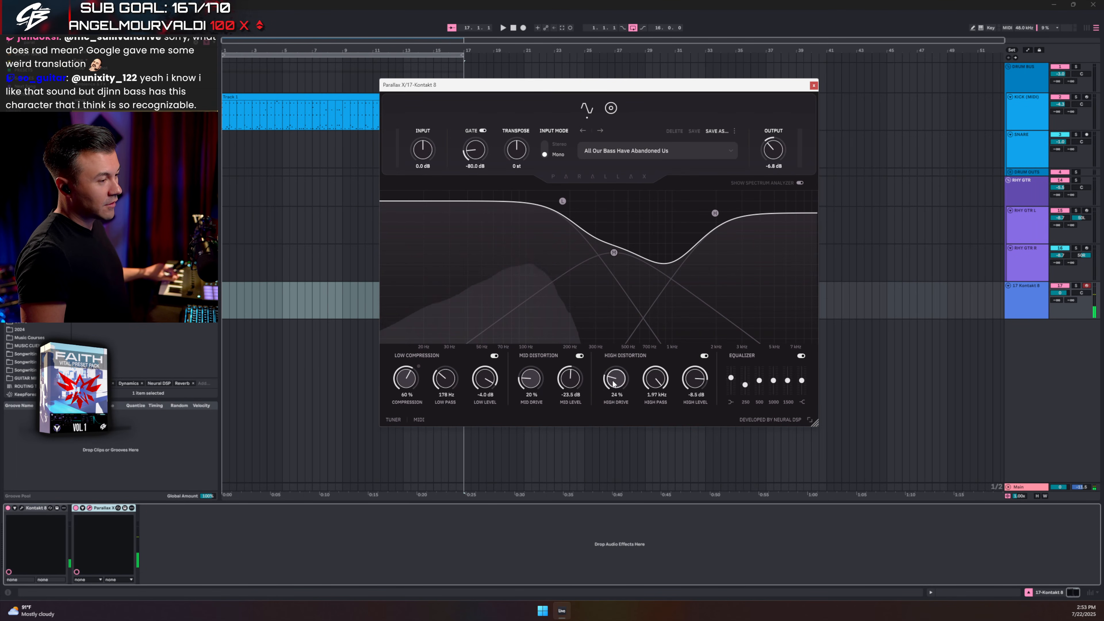
Step: Set Parallax X to 73 % high drive, 67 % mid drive, -11.3 dB mid level, 1.39 kHz high pass and -6.1 dB high level, and close it
drag(614, 383, 616, 334)
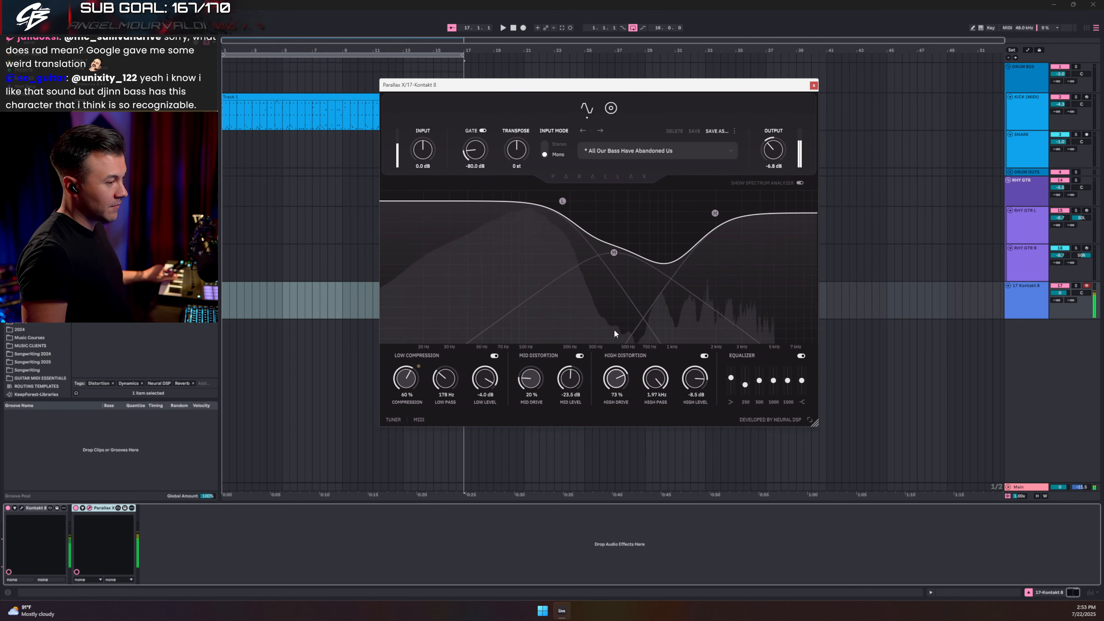
mouse_move(531, 379)
mouse_down()
mouse_move(540, 366)
mouse_move(534, 384)
mouse_up()
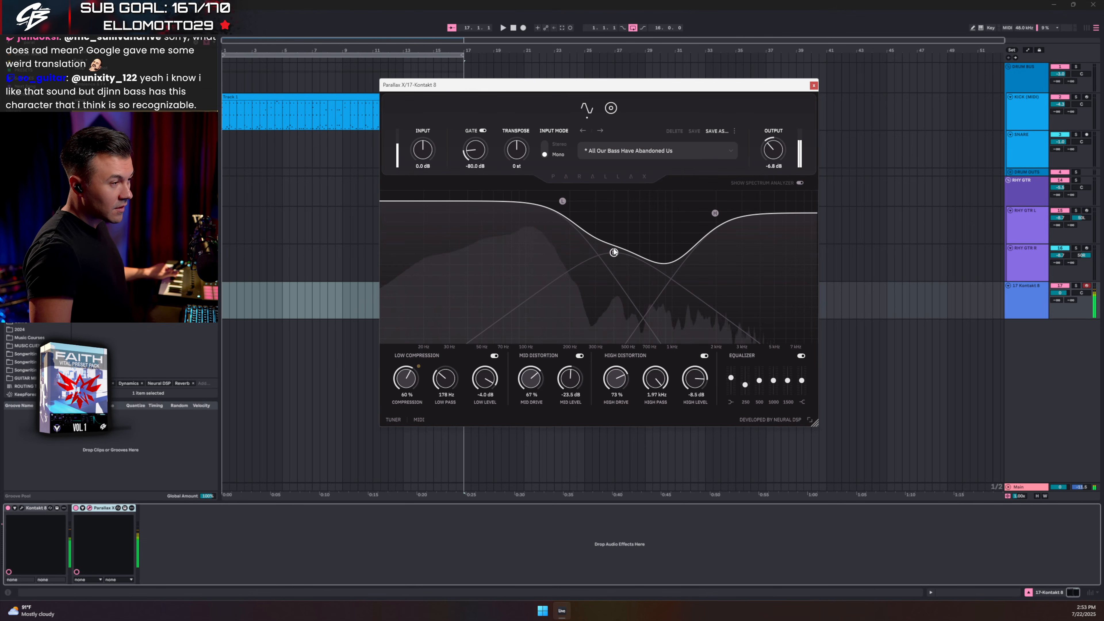
drag(614, 253, 650, 221)
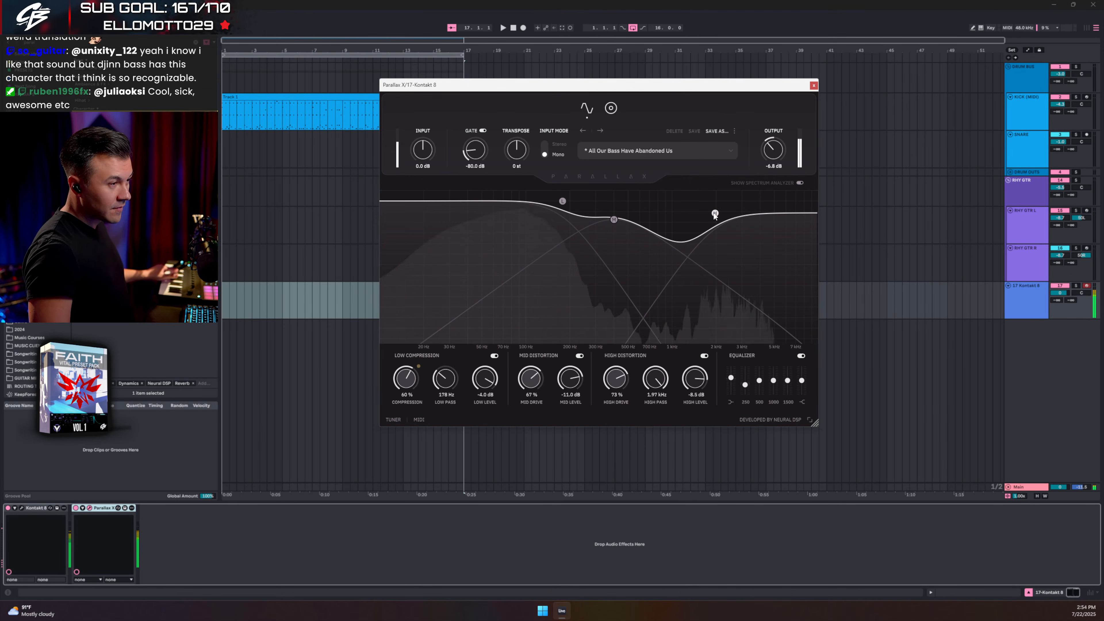
drag(715, 214, 692, 207)
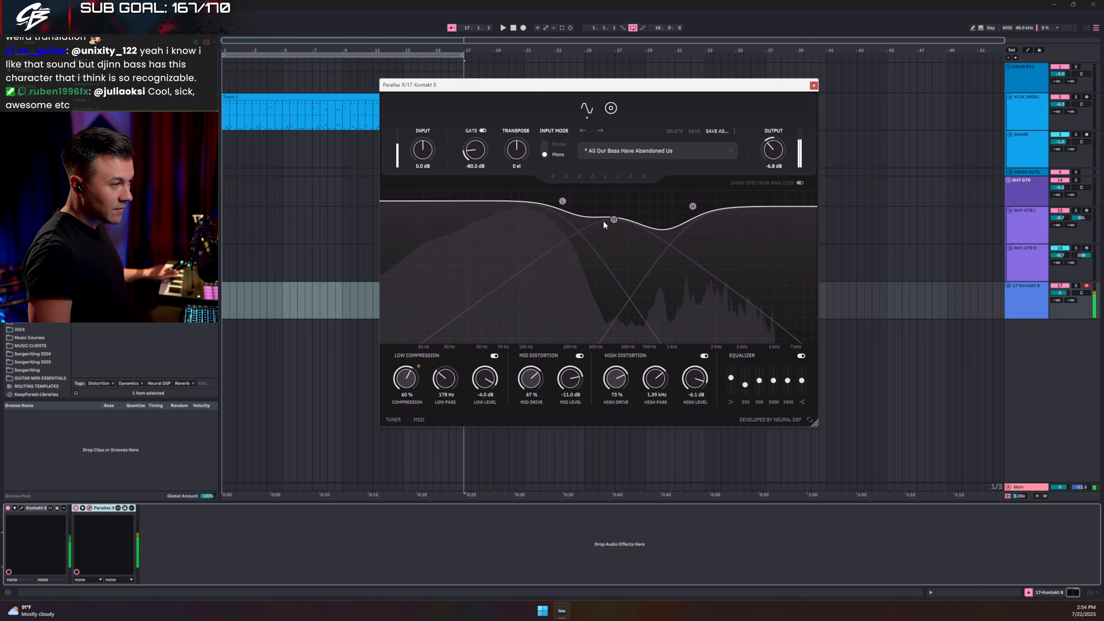
drag(614, 220, 616, 220)
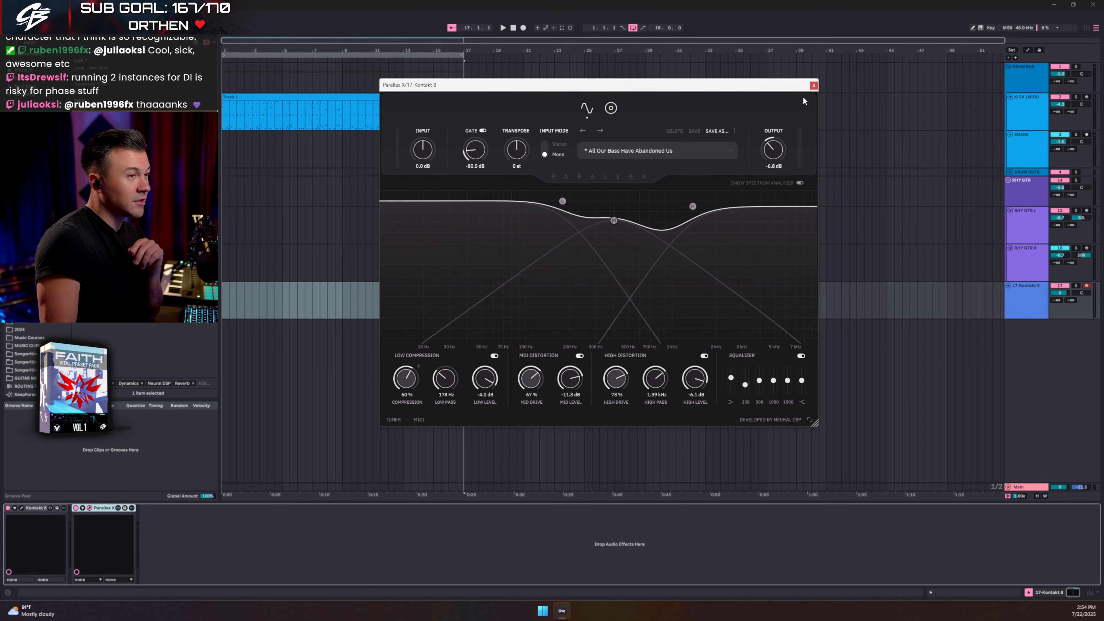
click(814, 86)
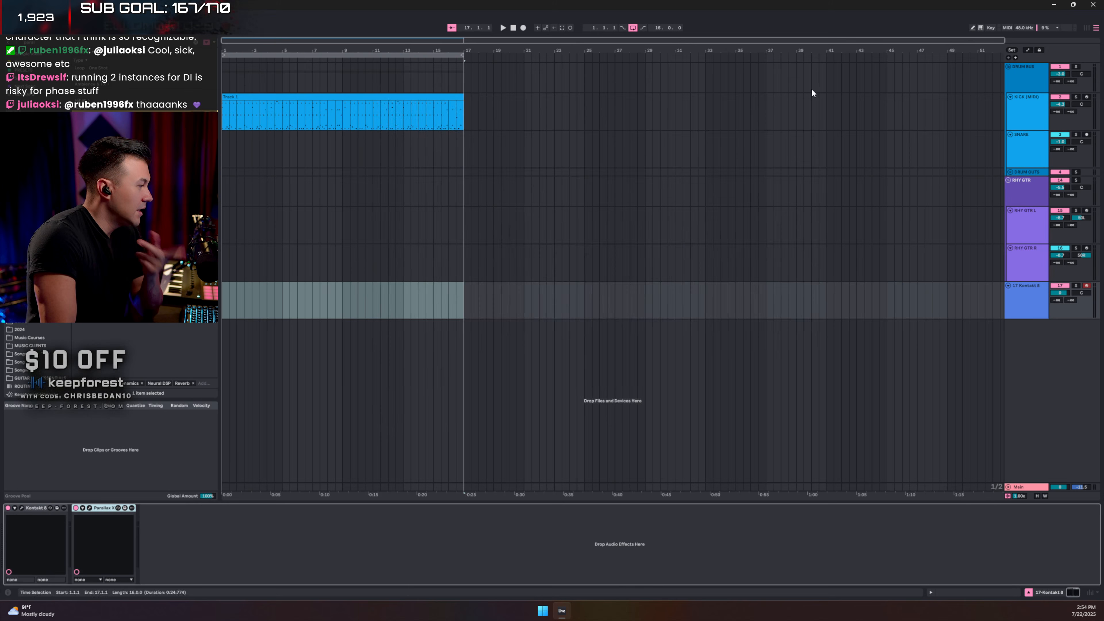
Step: Group Parallax X into an Audio Effect Rack, duplicate its chain, and delete the plug-in from the copy to make a dry parallel chain
click(97, 511)
click(76, 538)
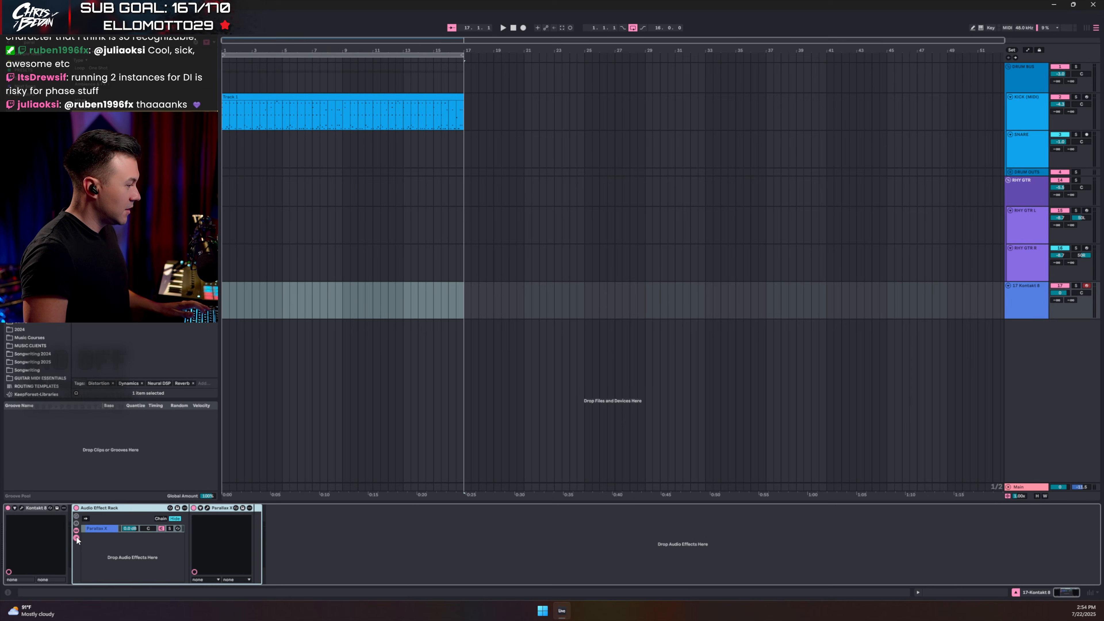
right_click(92, 529)
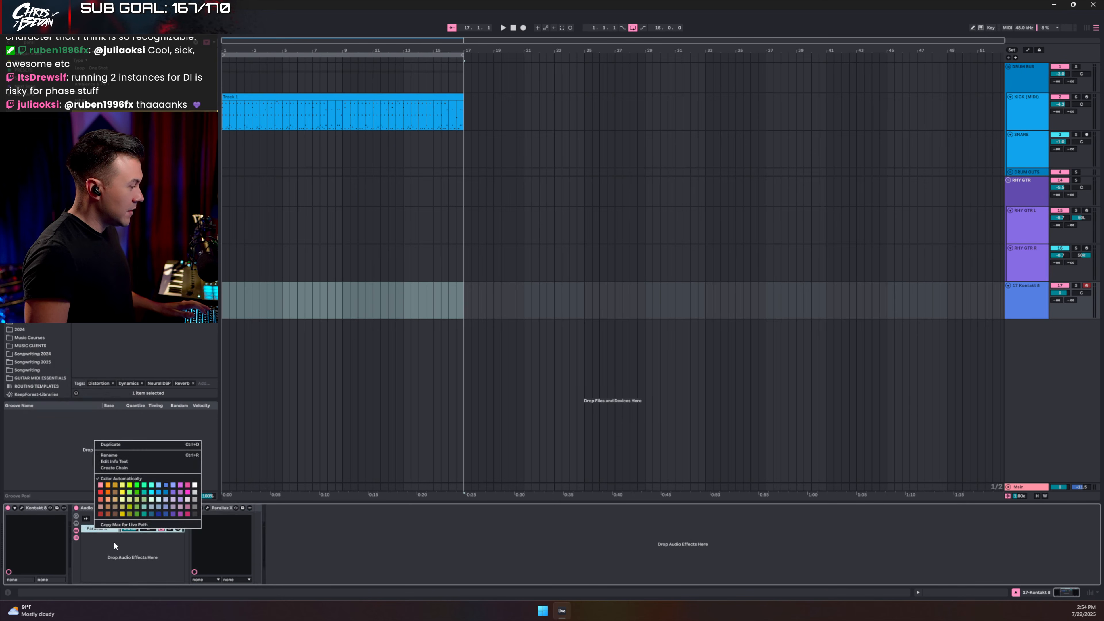
click(110, 445)
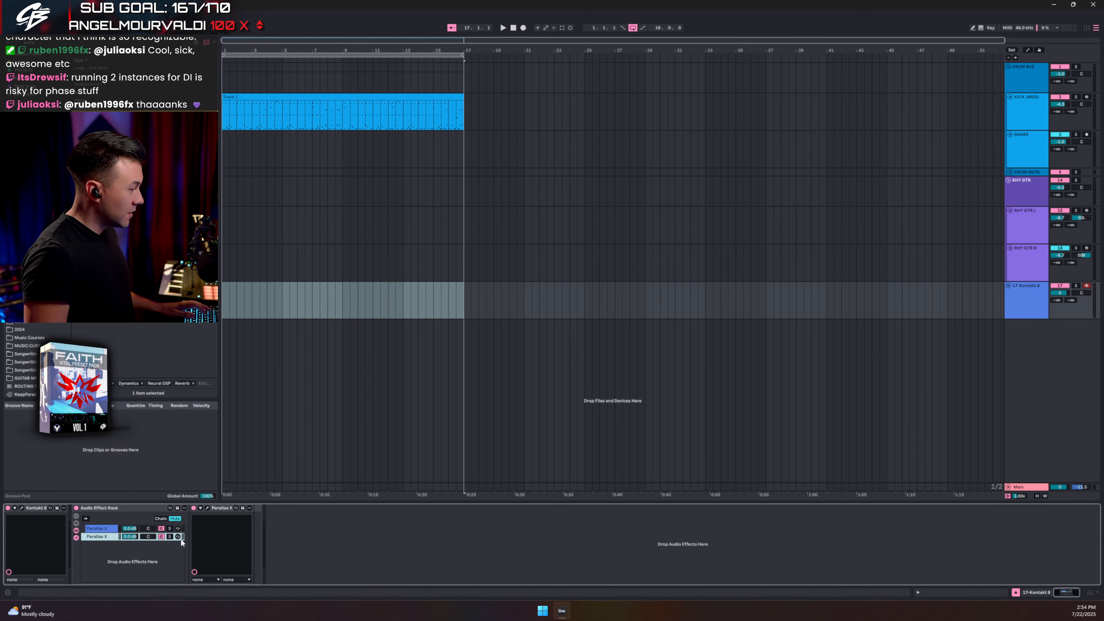
click(228, 508)
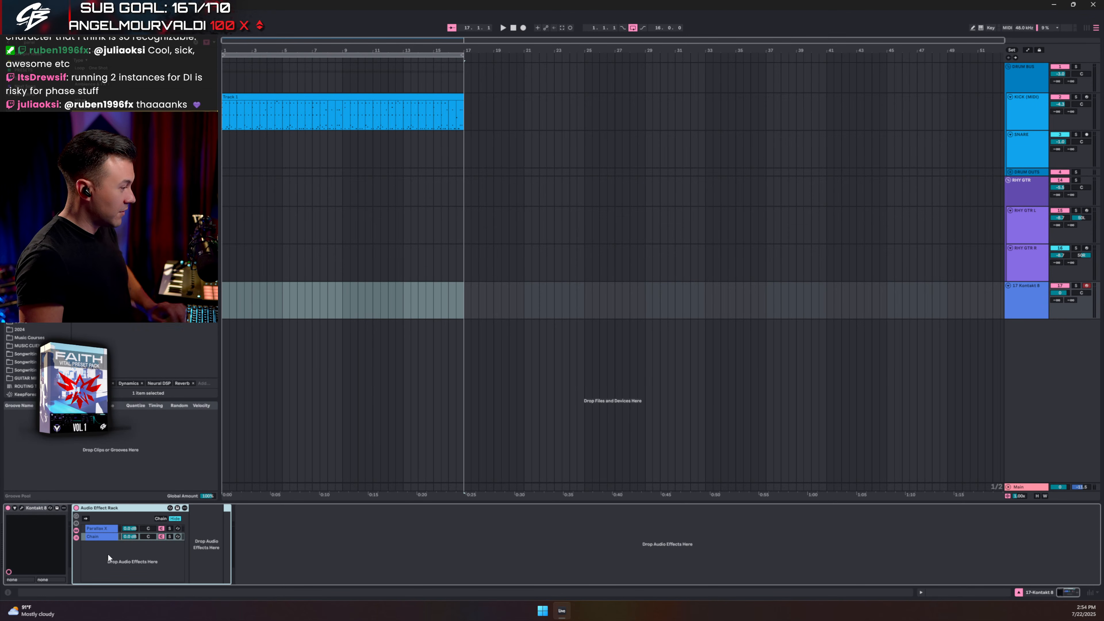
key(Delete)
Step: Solo the dry chain and the Parallax X chain in turn to compare their sound and contents
click(170, 536)
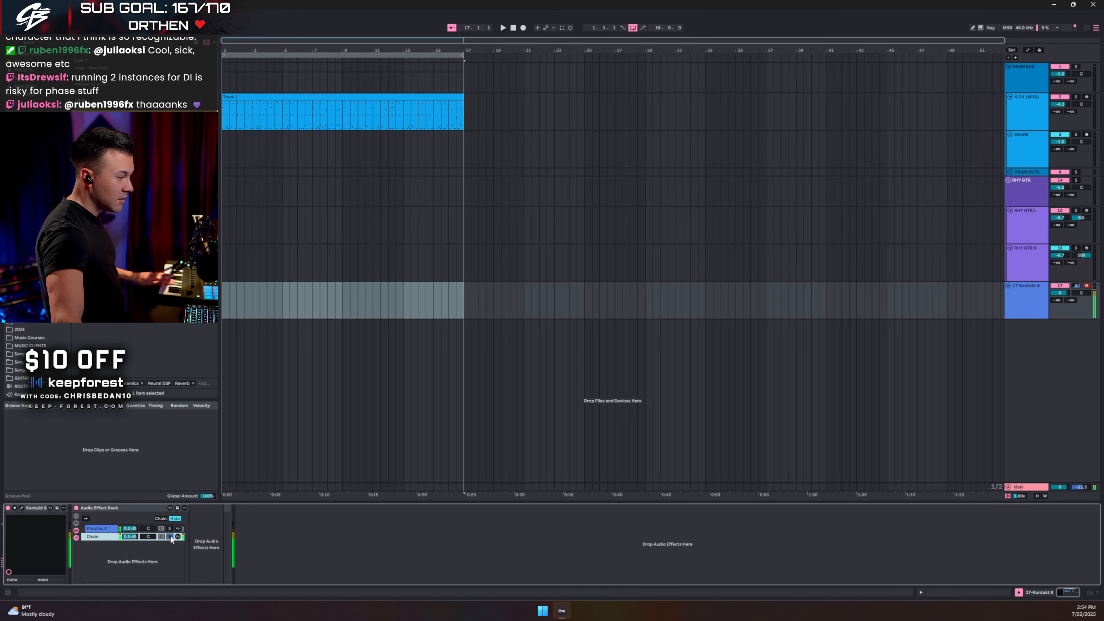
click(169, 528)
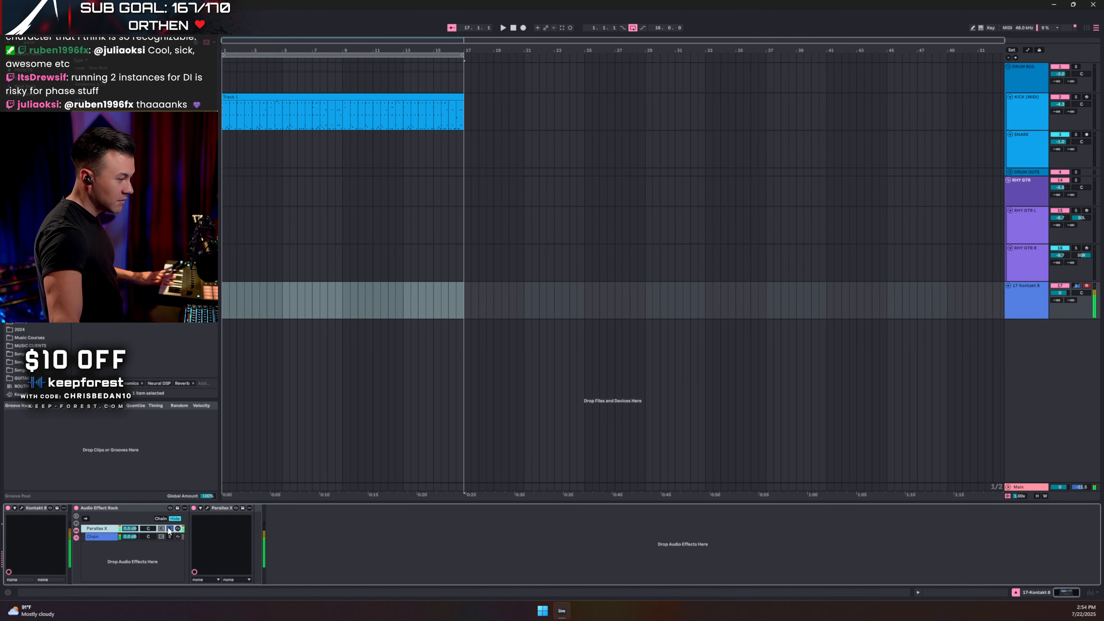
click(169, 528)
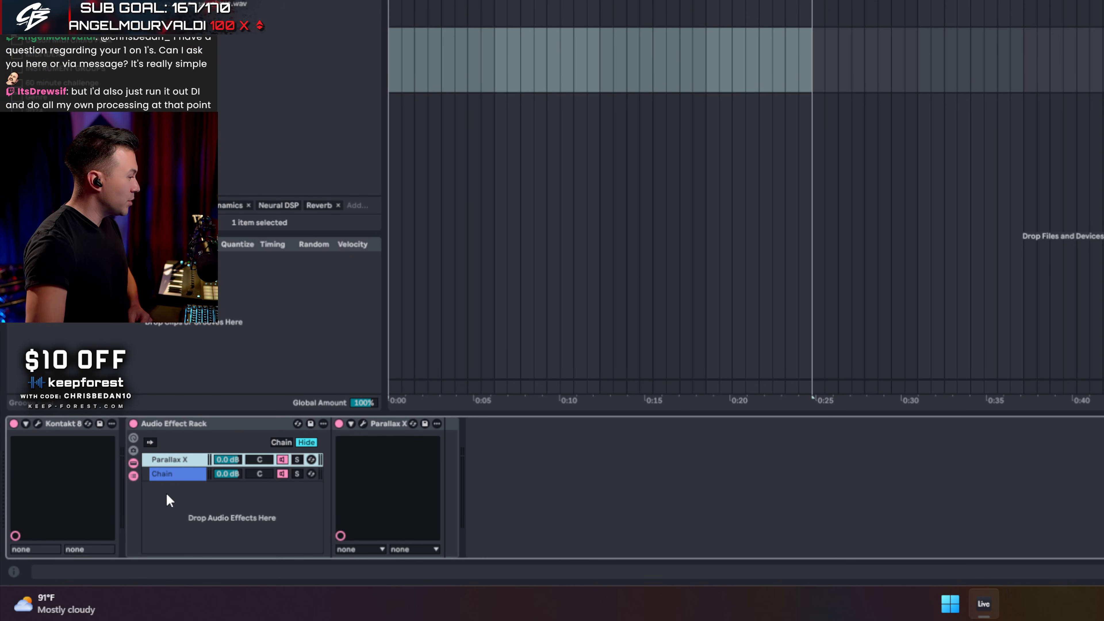
click(192, 474)
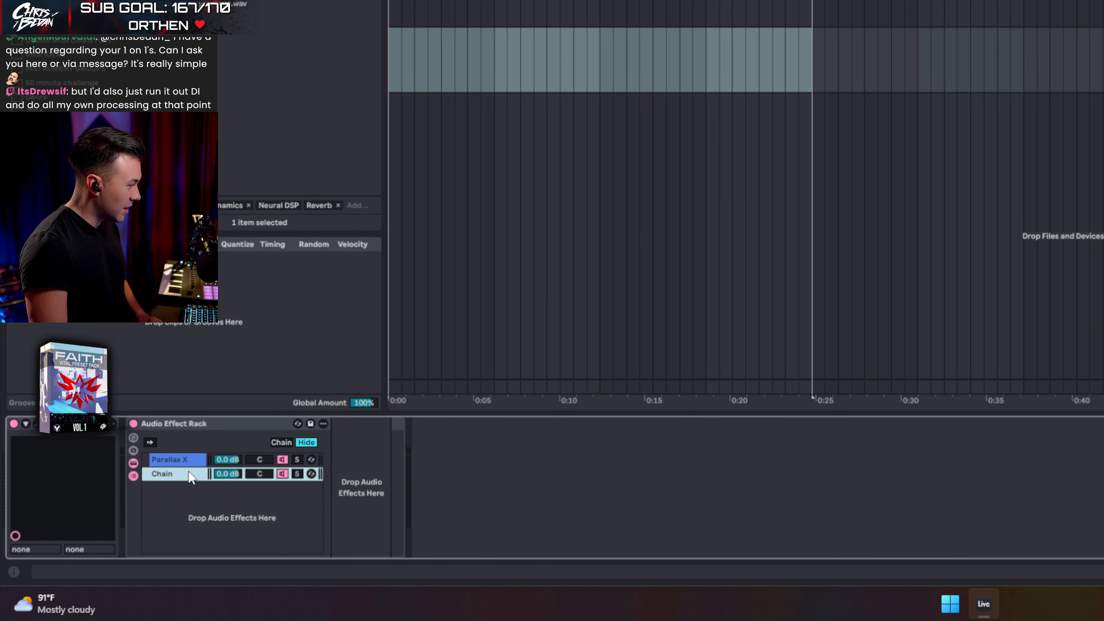
click(179, 464)
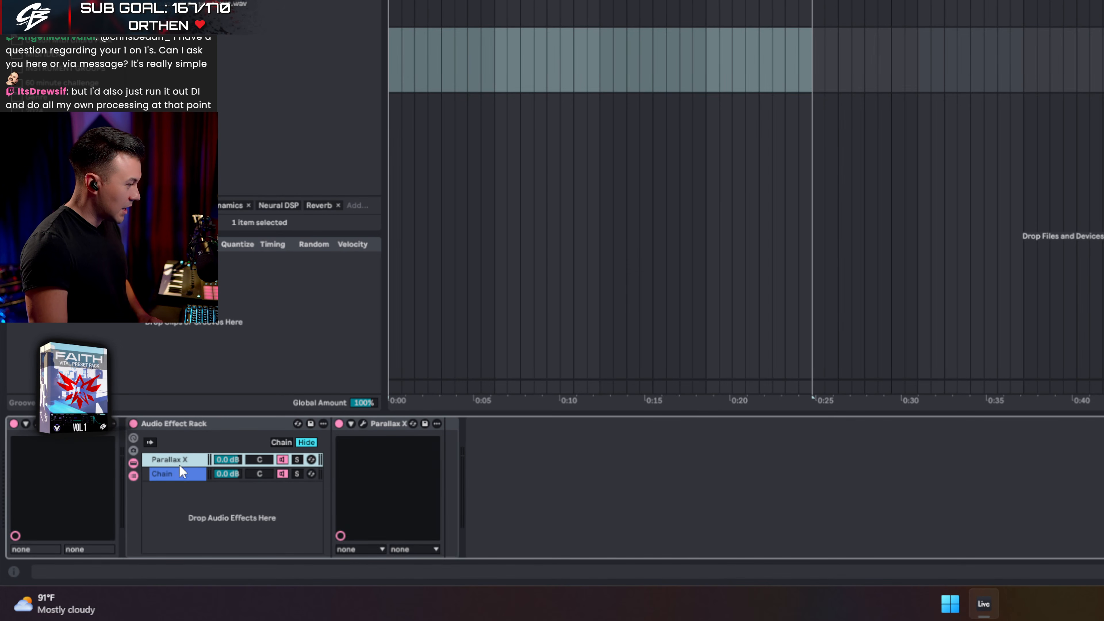
click(198, 476)
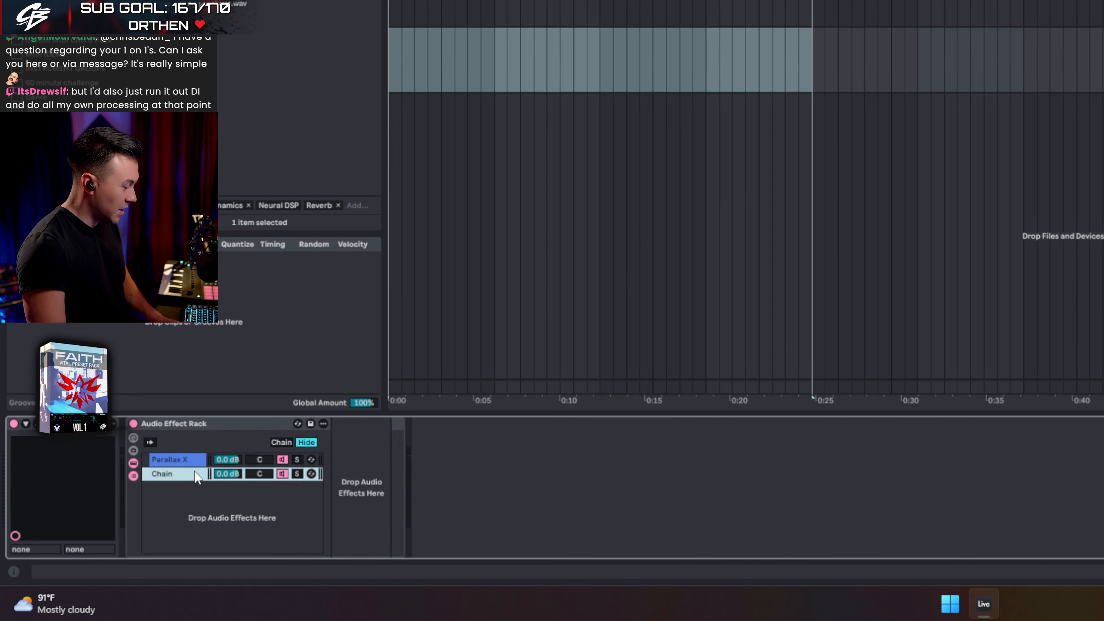
Step: Delete the dry chain, move Parallax X out of the Audio Effect Rack, and remove the empty rack
key(Delete)
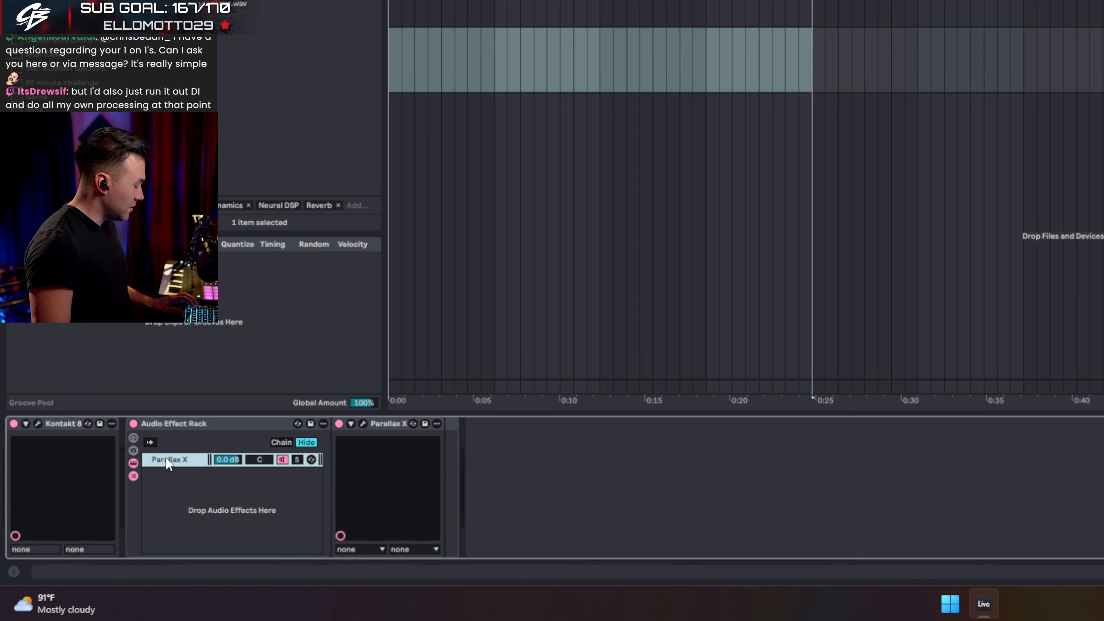
drag(166, 460, 529, 471)
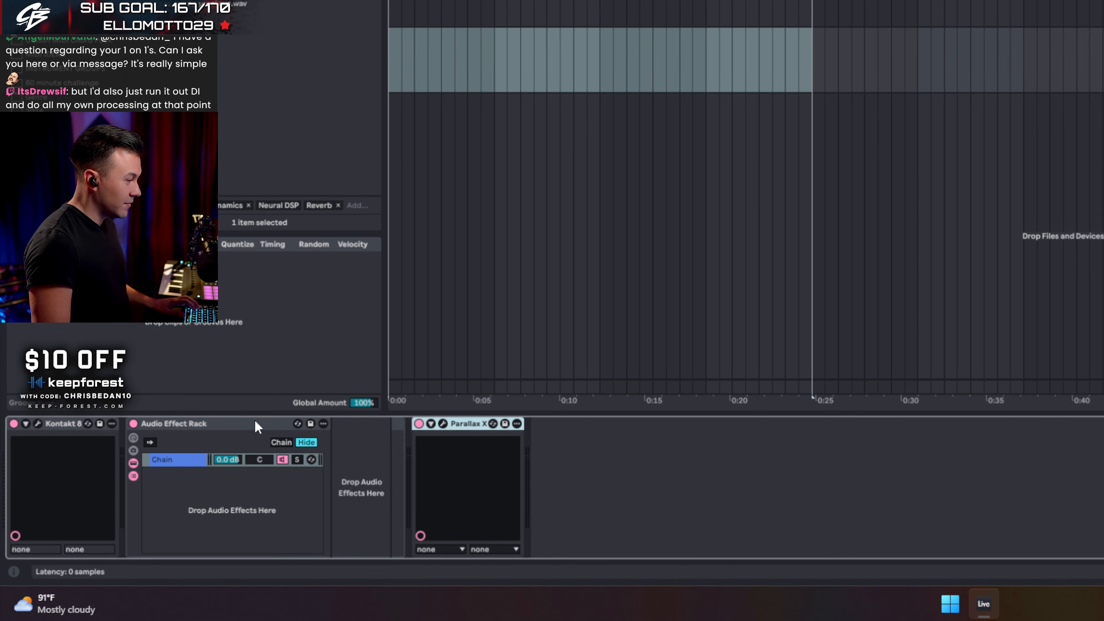
click(236, 422)
key(Delete)
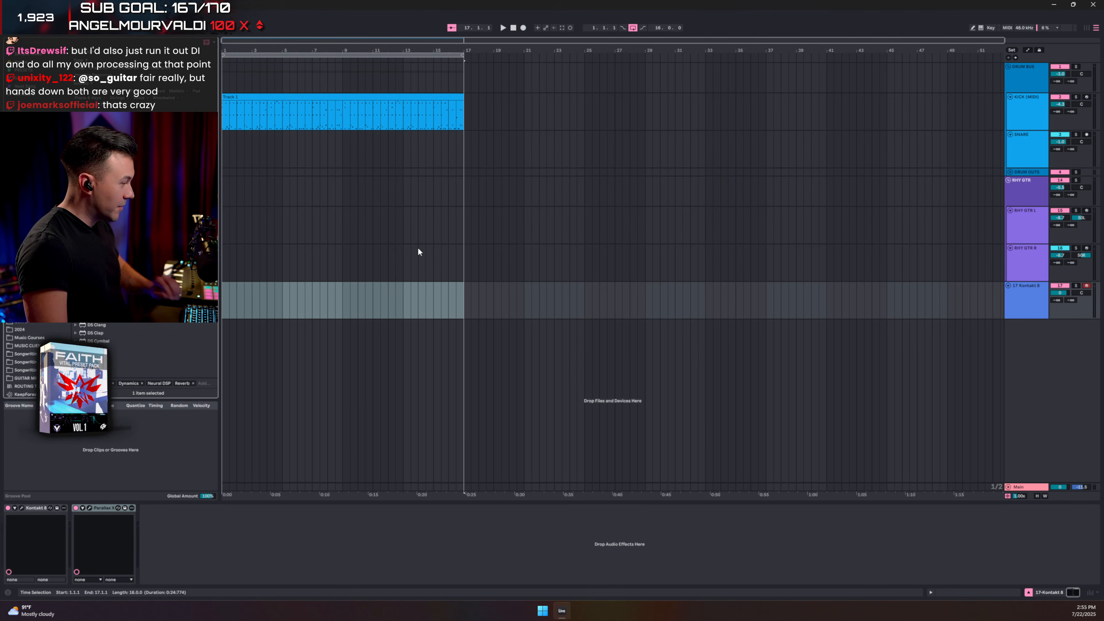
Step: Open the Track 1 drum clip on the KICK (MIDI) track and select all of its snare rimshot notes
drag(464, 218, 213, 236)
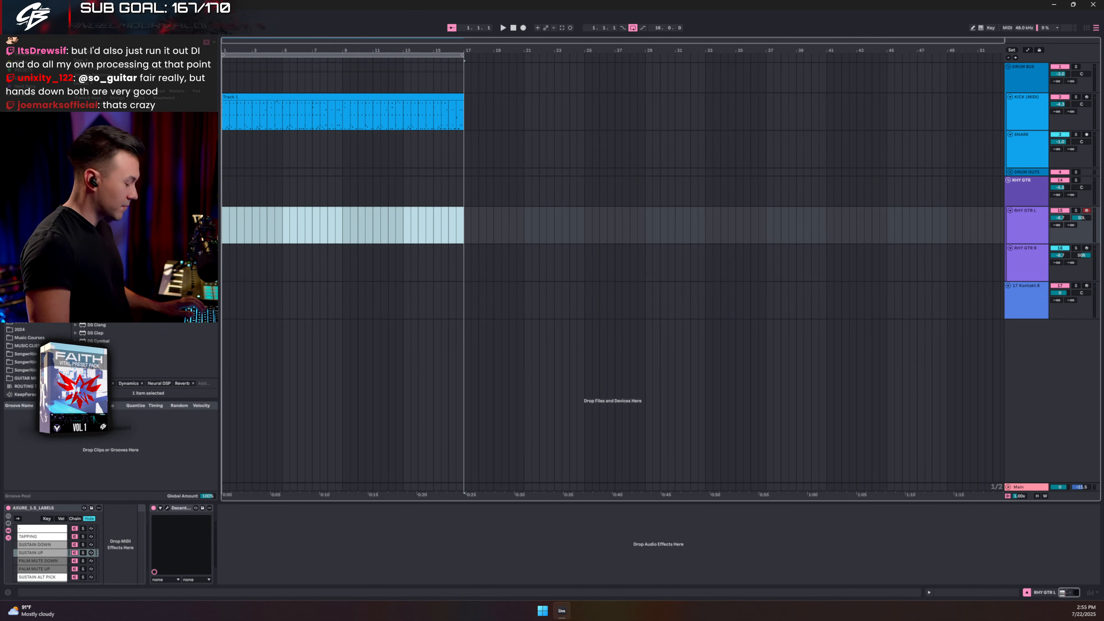
double_click(303, 111)
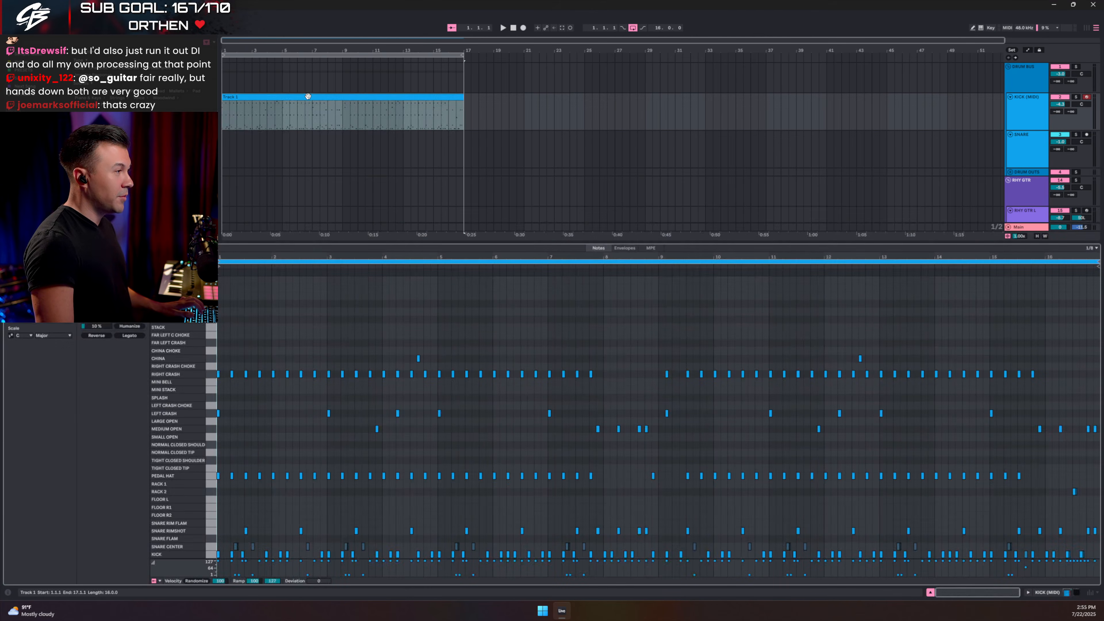
click(212, 555)
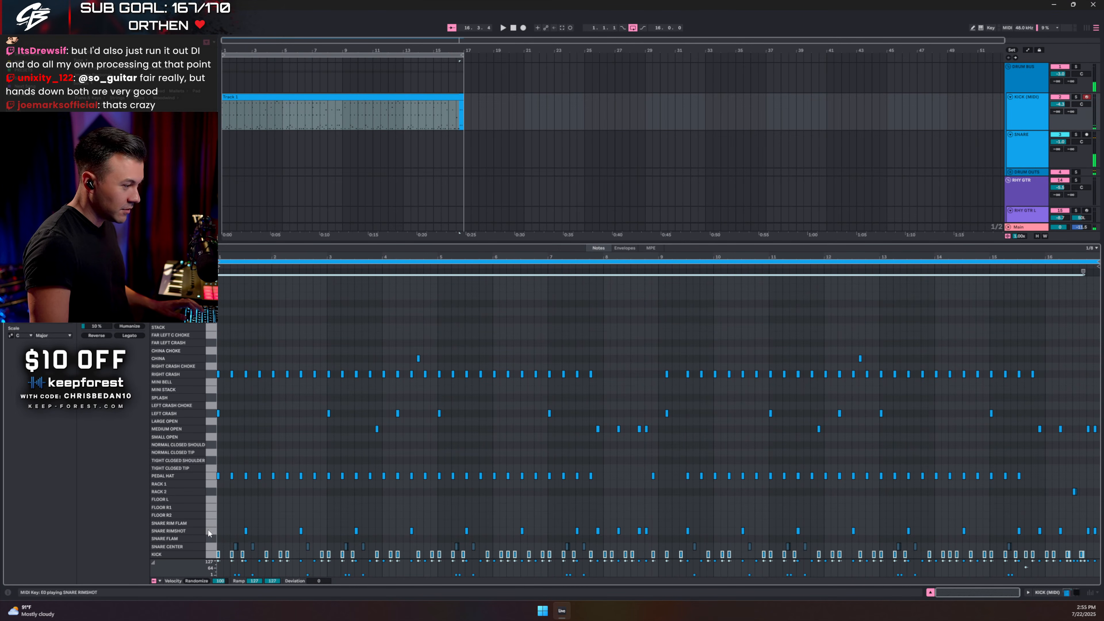
click(210, 533)
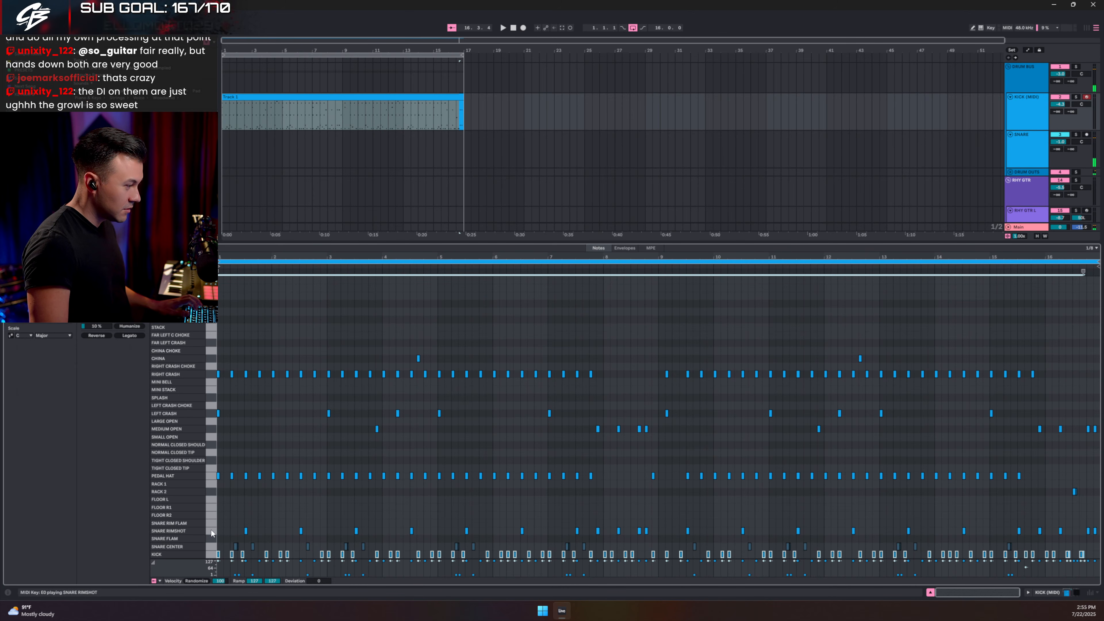
click(211, 533)
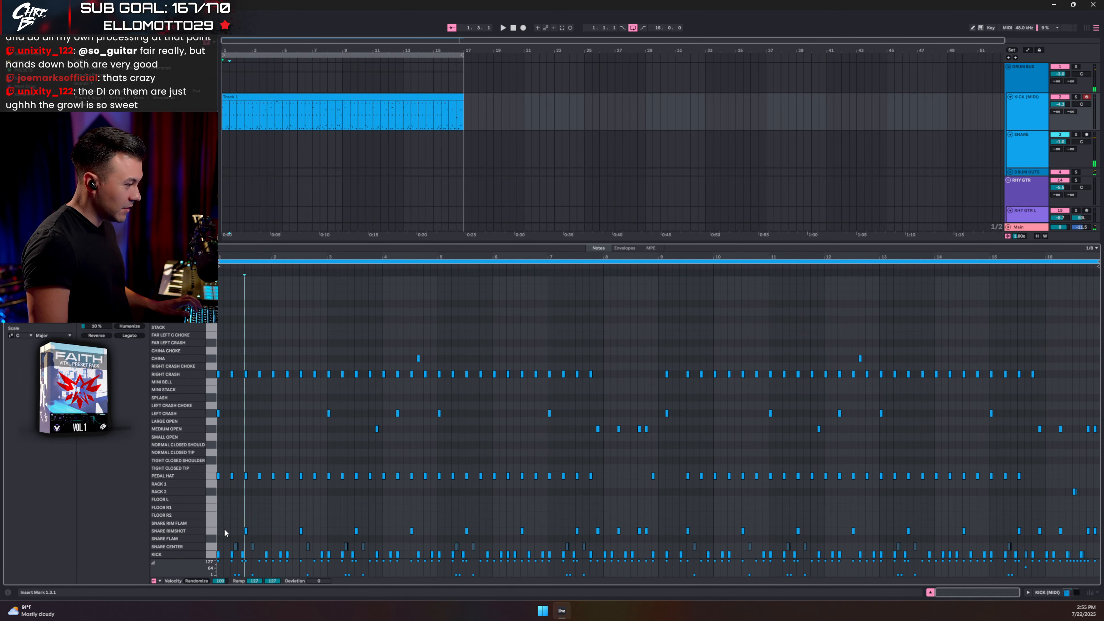
click(212, 531)
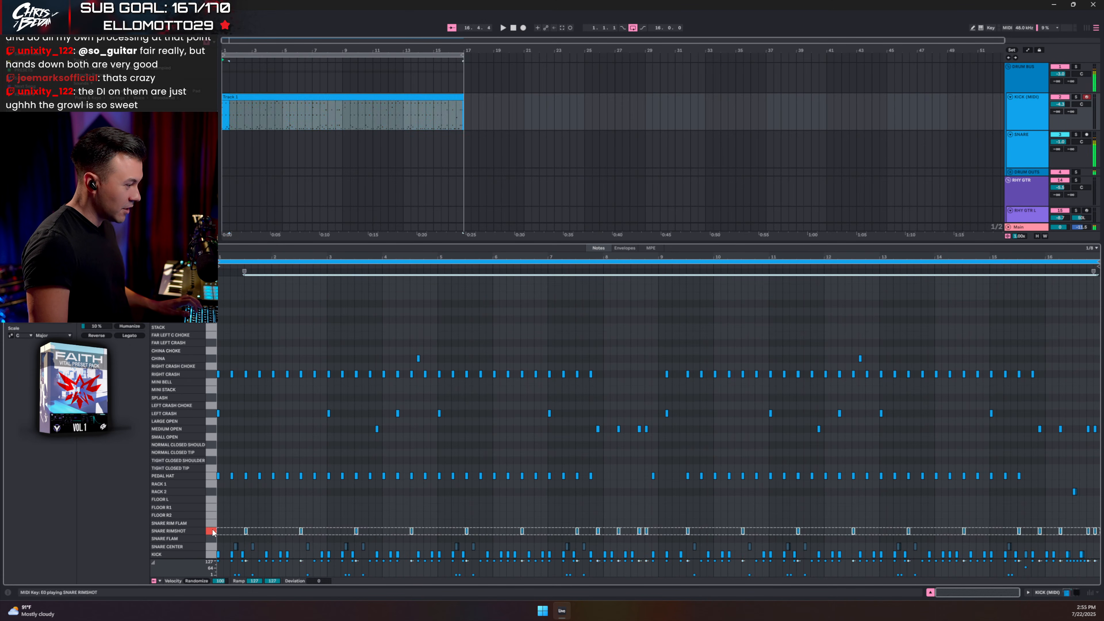
Step: Select the kick and snare rimshot notes together across the whole drum clip
click(210, 556)
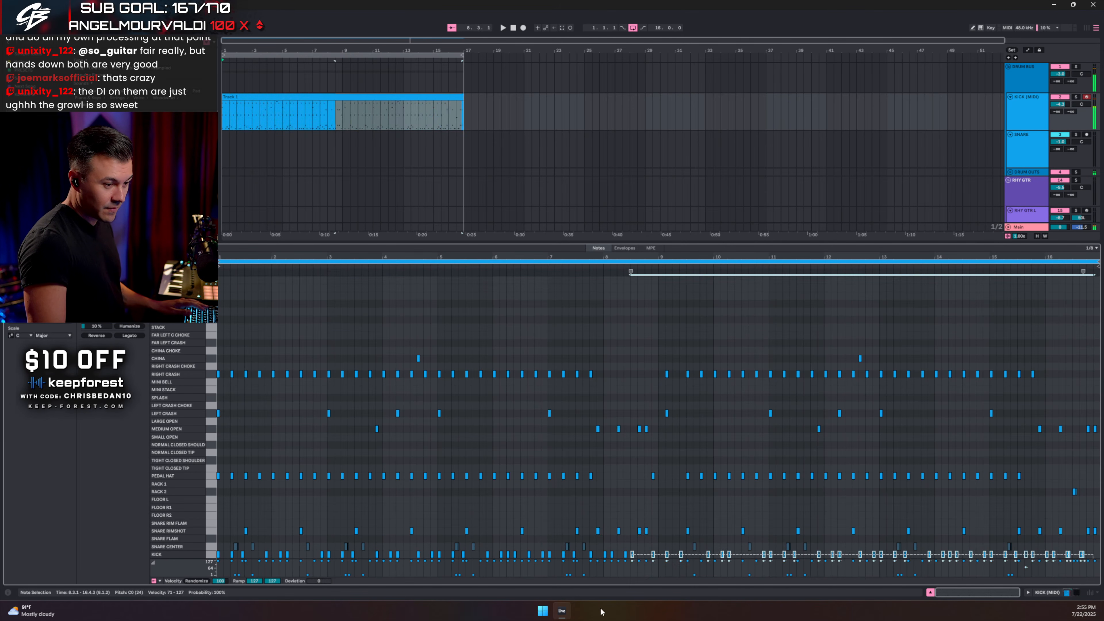
drag(228, 524, 723, 533)
click(243, 519)
drag(235, 516, 151, 611)
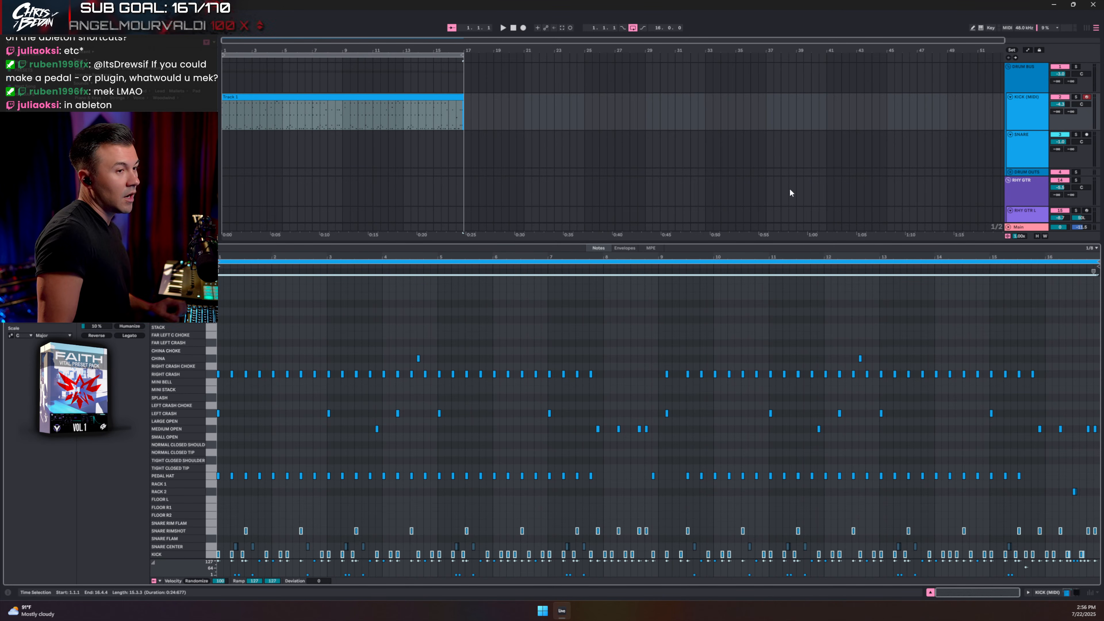
Step: View the track color options for the RHY GTR group and hide the clip view
right_click(1021, 192)
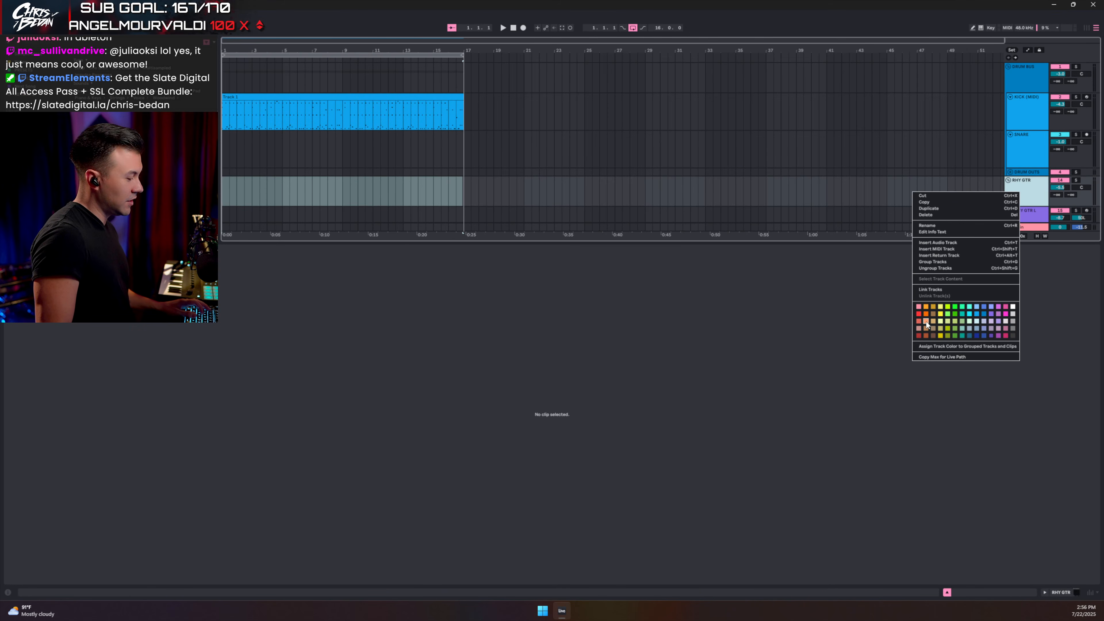
click(658, 157)
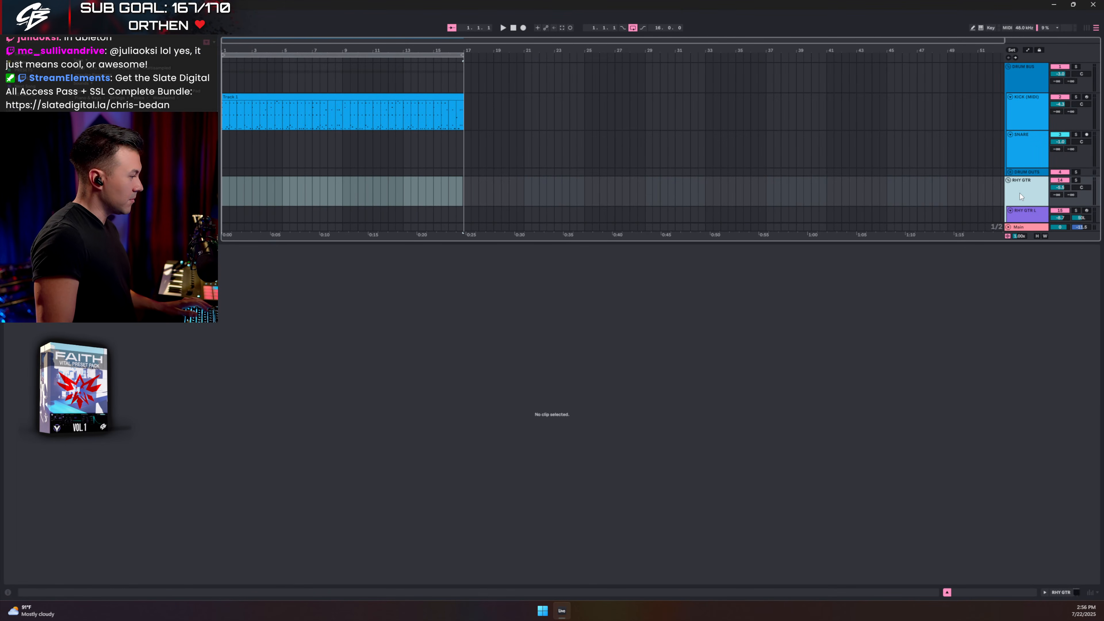
click(948, 592)
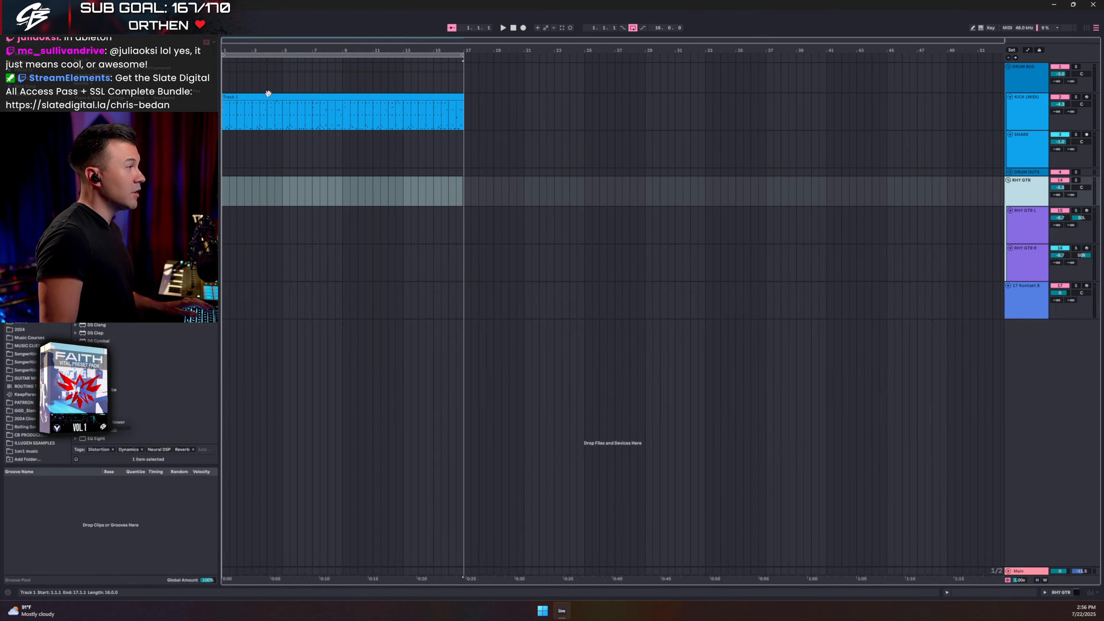
Step: Open the Theme & Colors settings and view the list of available themes
click(131, 15)
click(166, 331)
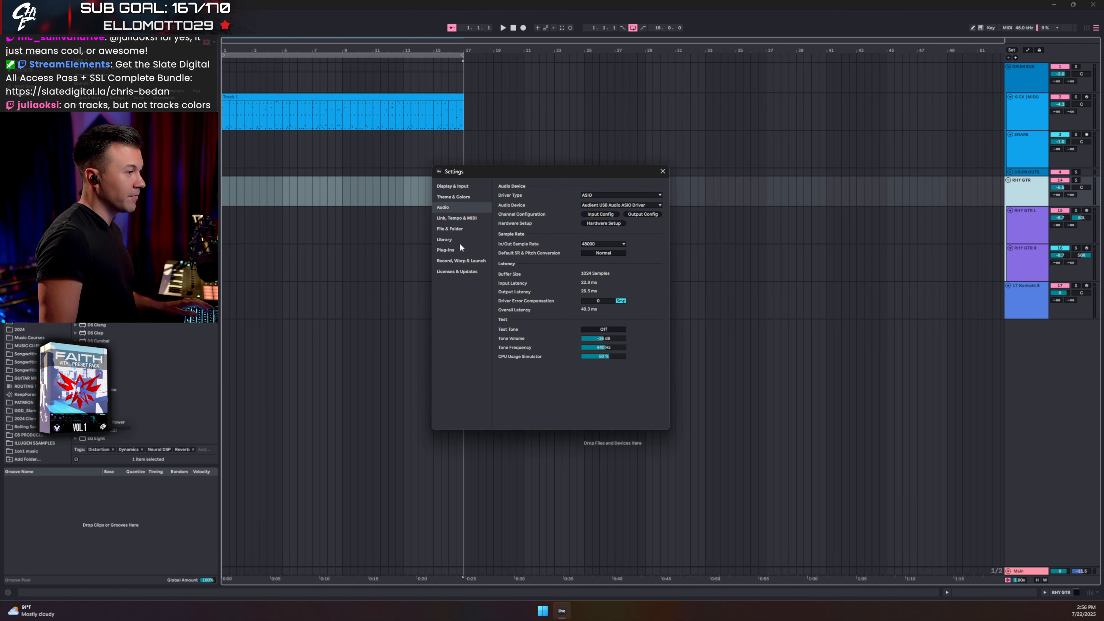
click(464, 196)
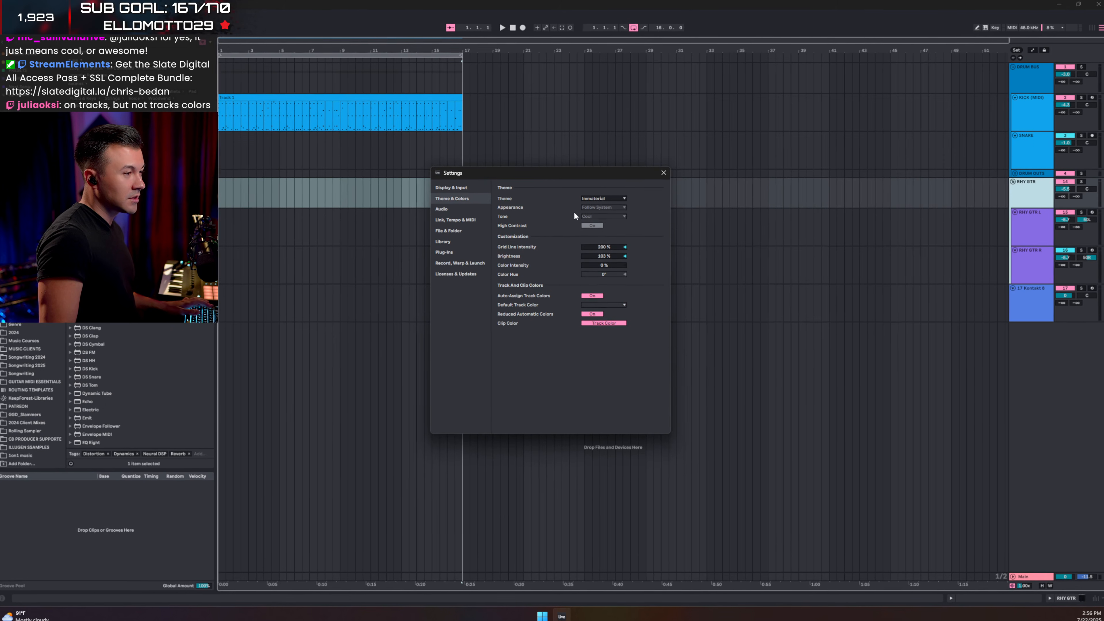
click(594, 196)
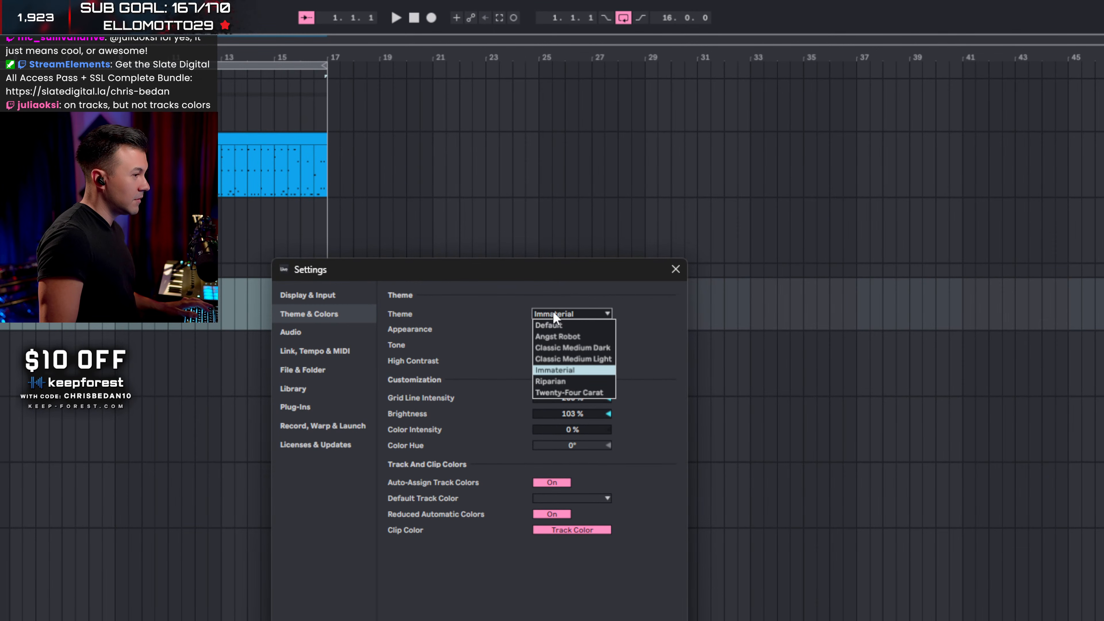
click(554, 315)
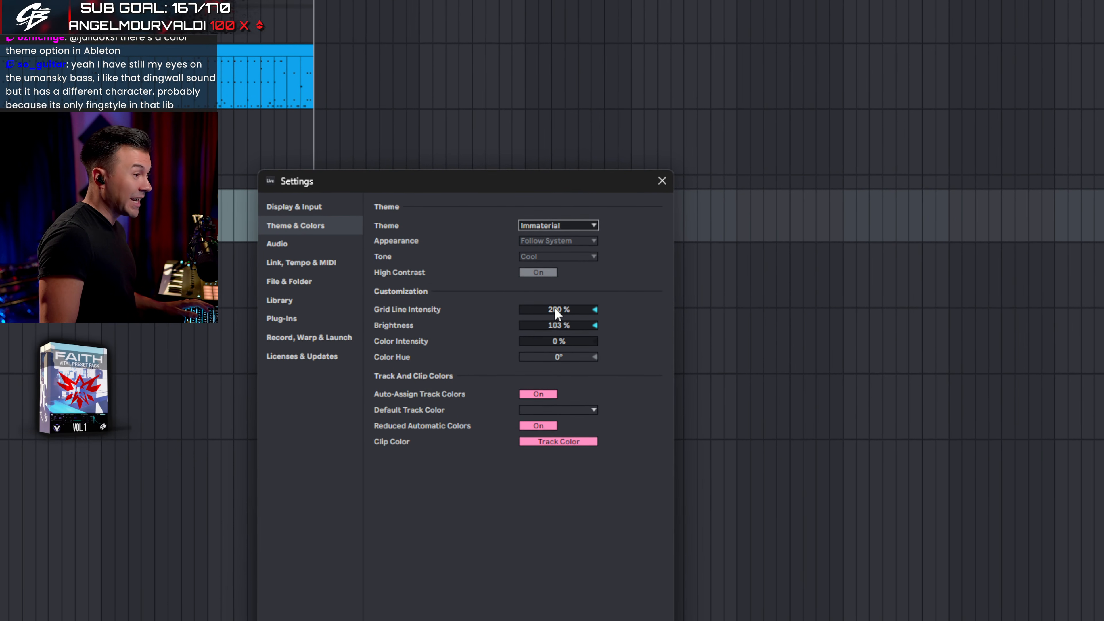
Step: Try a Grid Line Intensity of 0% and restore it to 200% before closing the settings
click(553, 295)
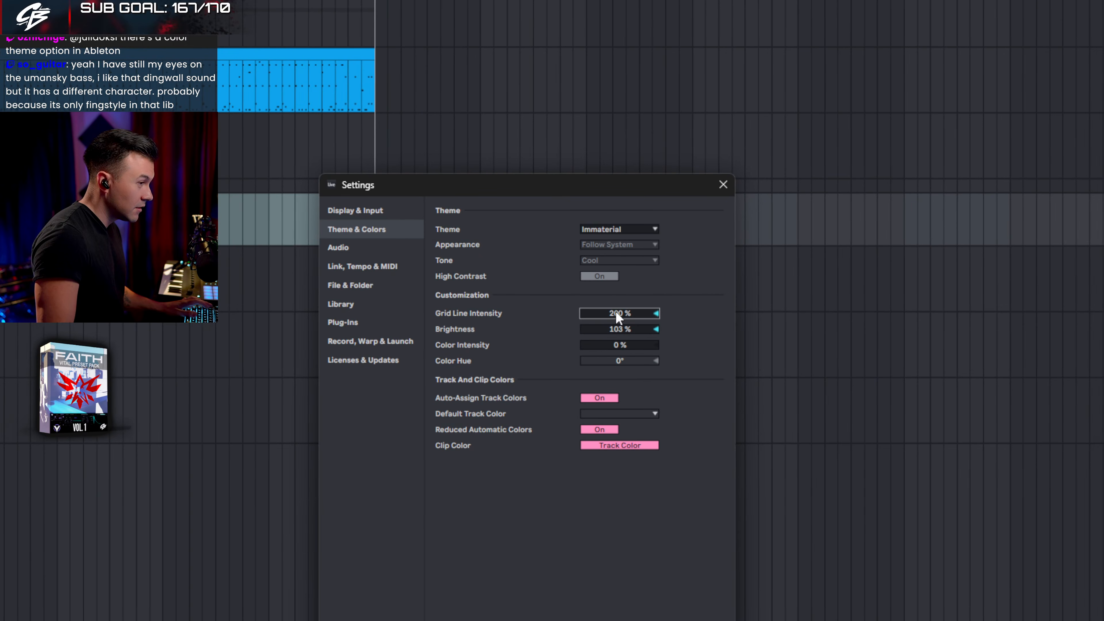
drag(568, 314, 568, 369)
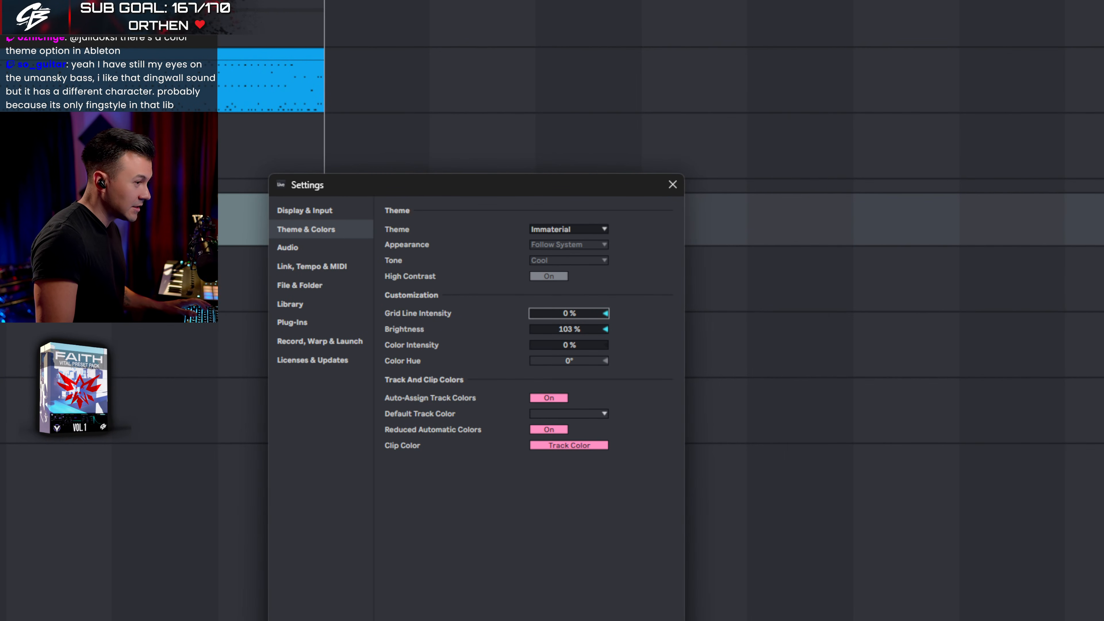
drag(568, 314, 568, 227)
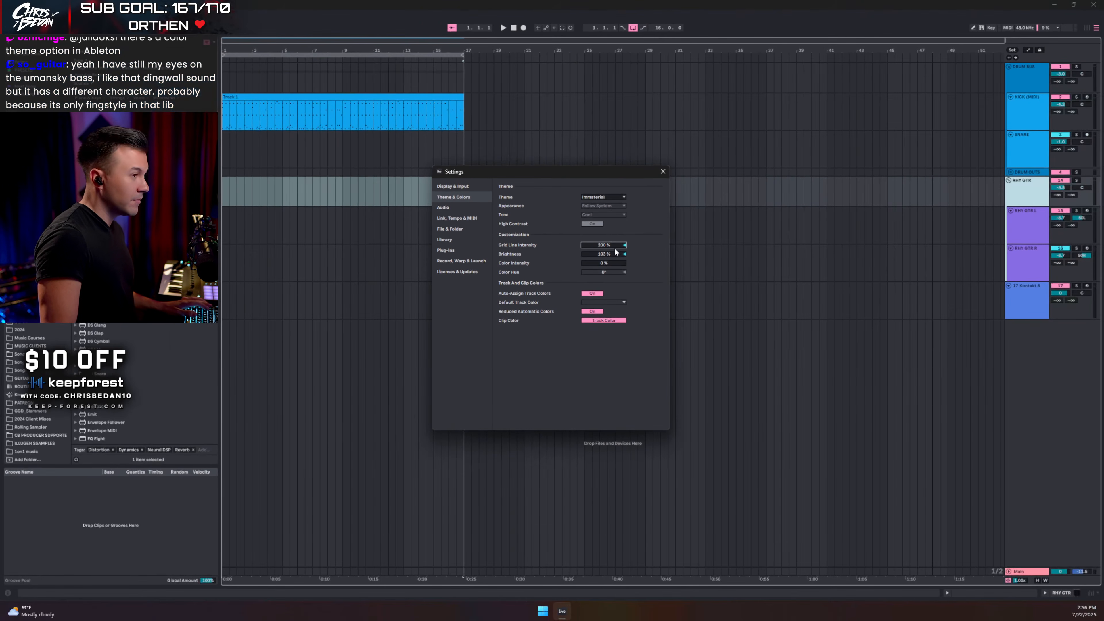
click(662, 171)
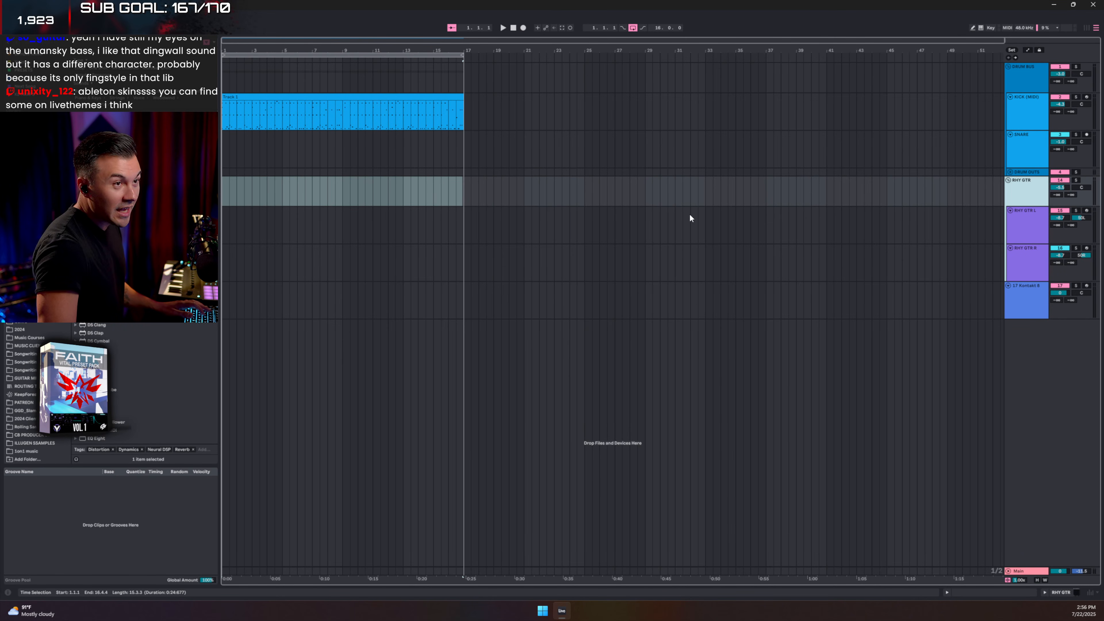
Step: Create an empty 16-bar MIDI clip on the RHY GTR L track, matching the length of the drum clip
click(463, 190)
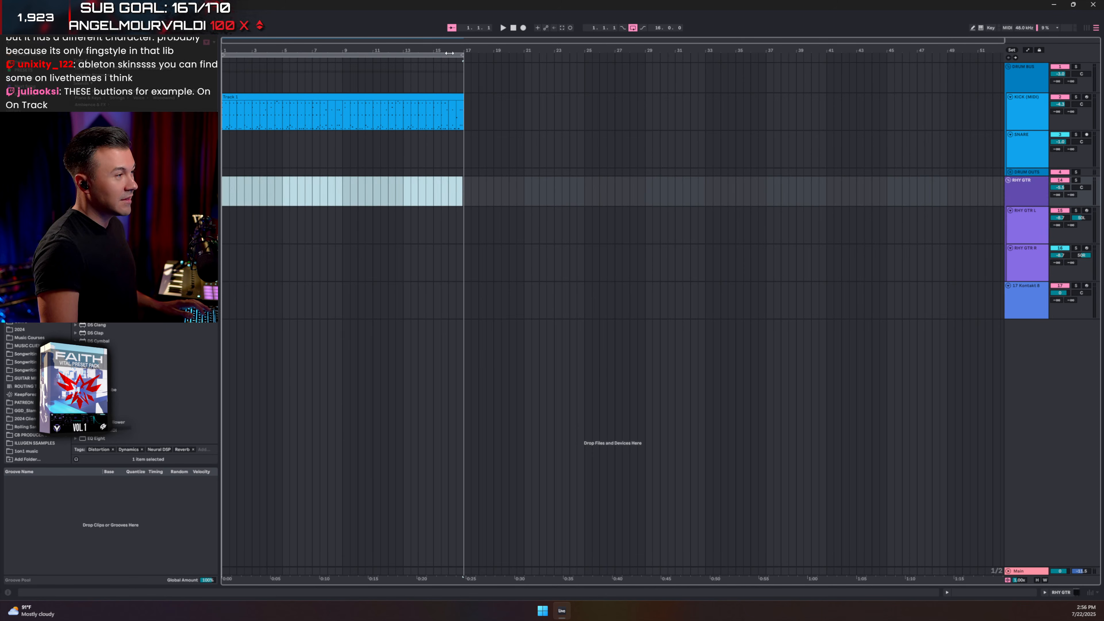
drag(454, 46, 628, 78)
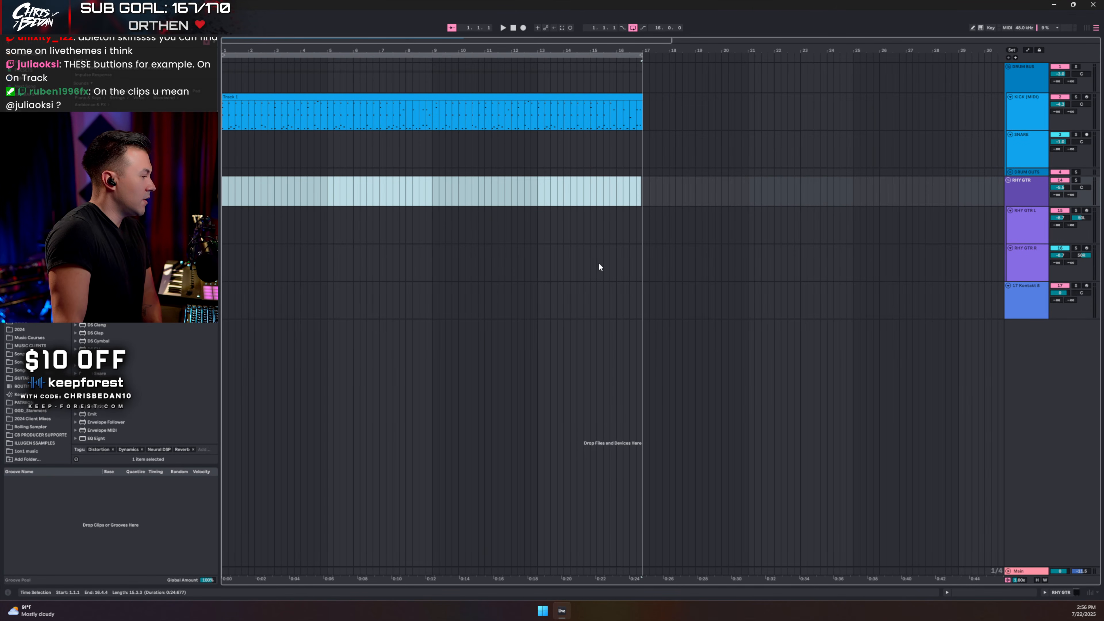
click(1037, 193)
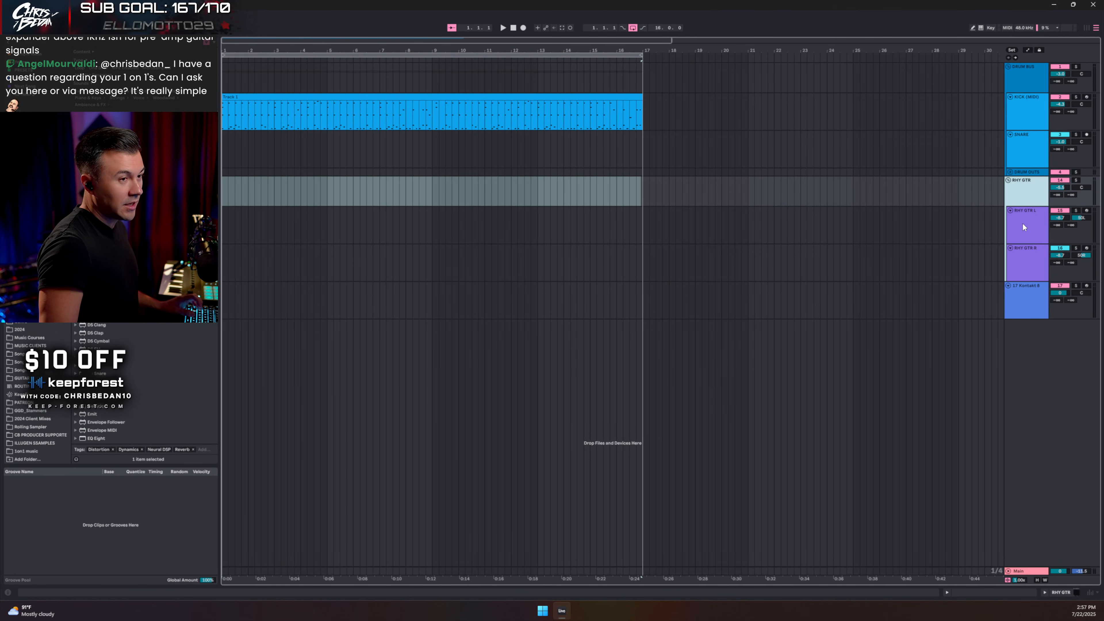
click(1023, 223)
click(1026, 192)
click(1021, 125)
click(1033, 213)
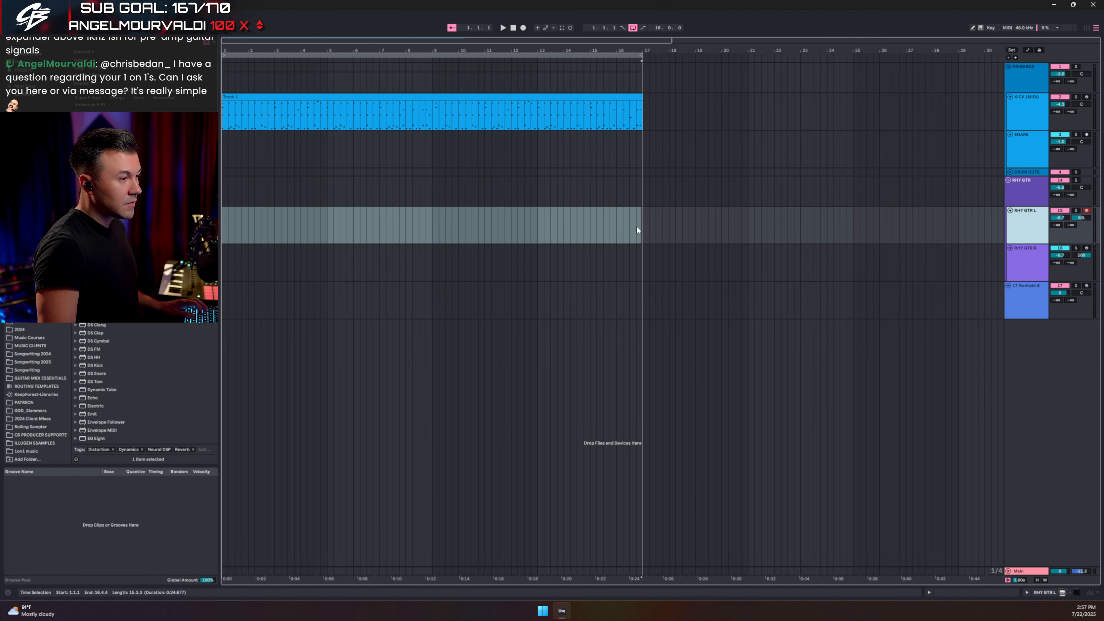
drag(636, 226, 218, 225)
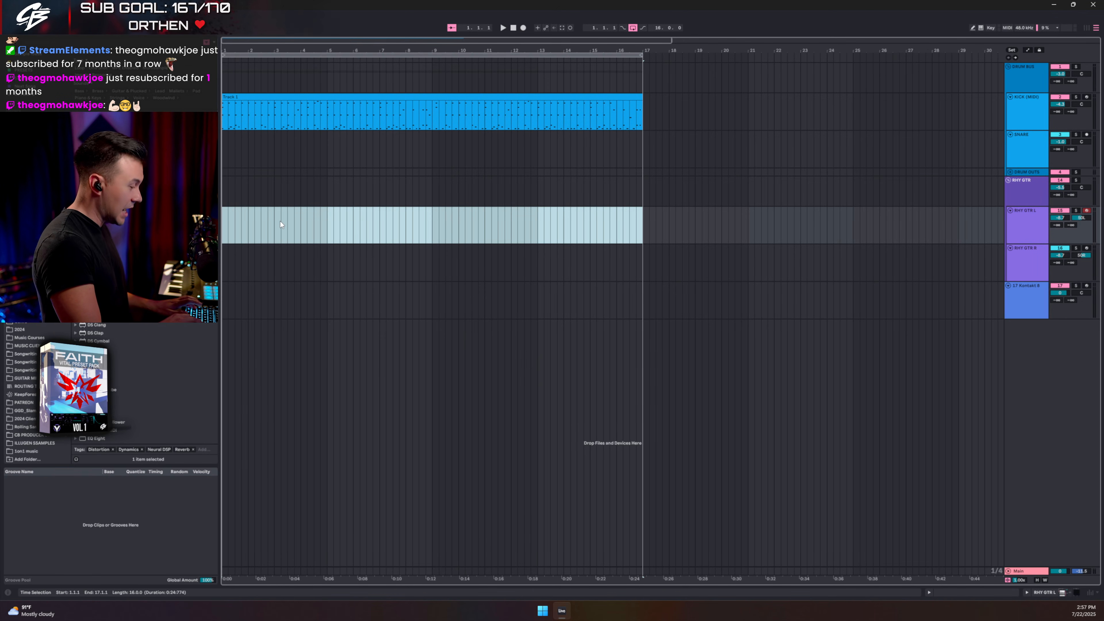
key(ctrl+shift+m)
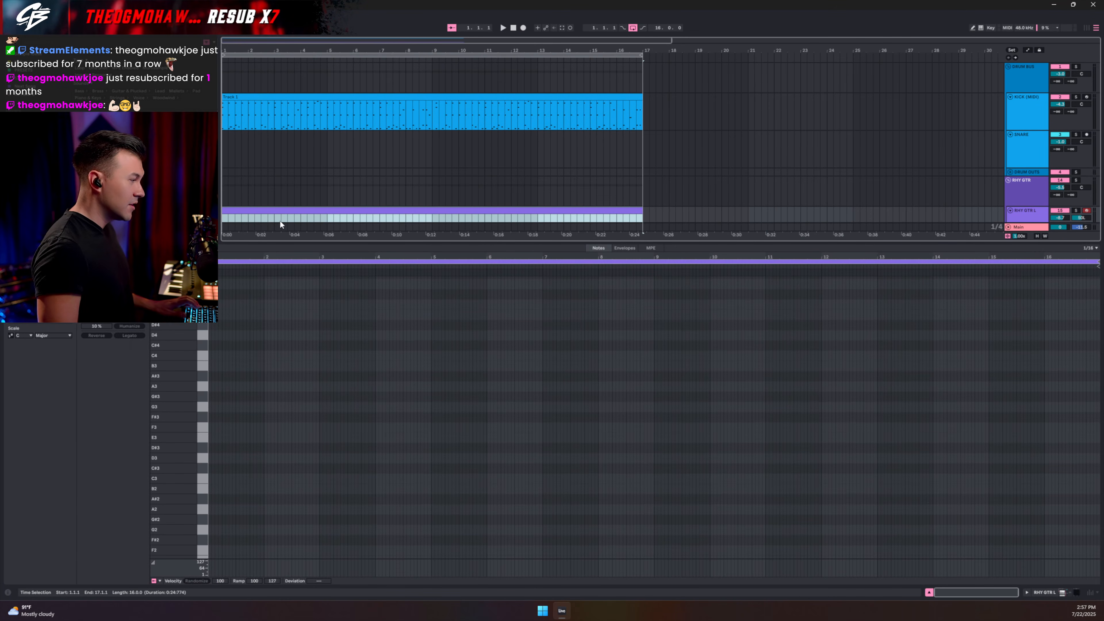
Step: Paste the copied kick and snare notes at the start of the RHY GTR L clip
click(252, 344)
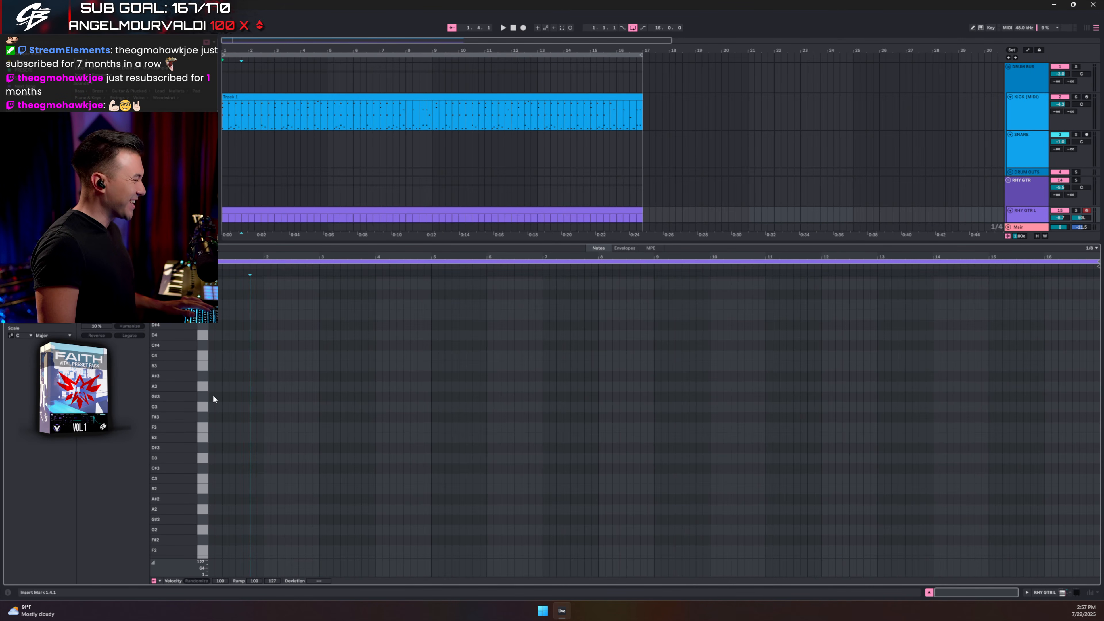
click(210, 368)
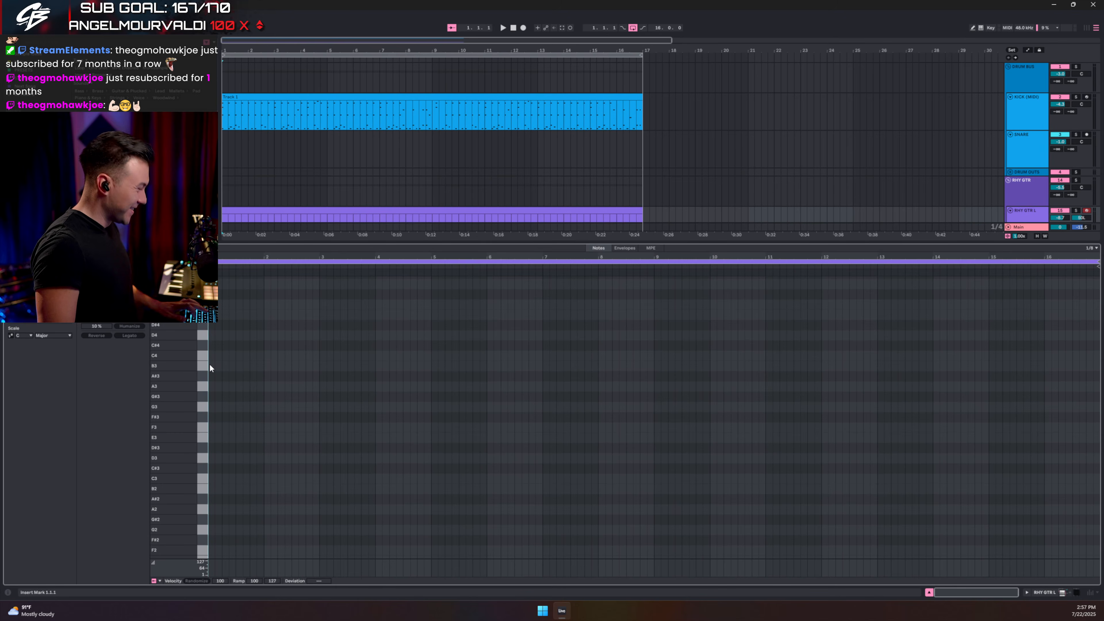
key(ctrl+v)
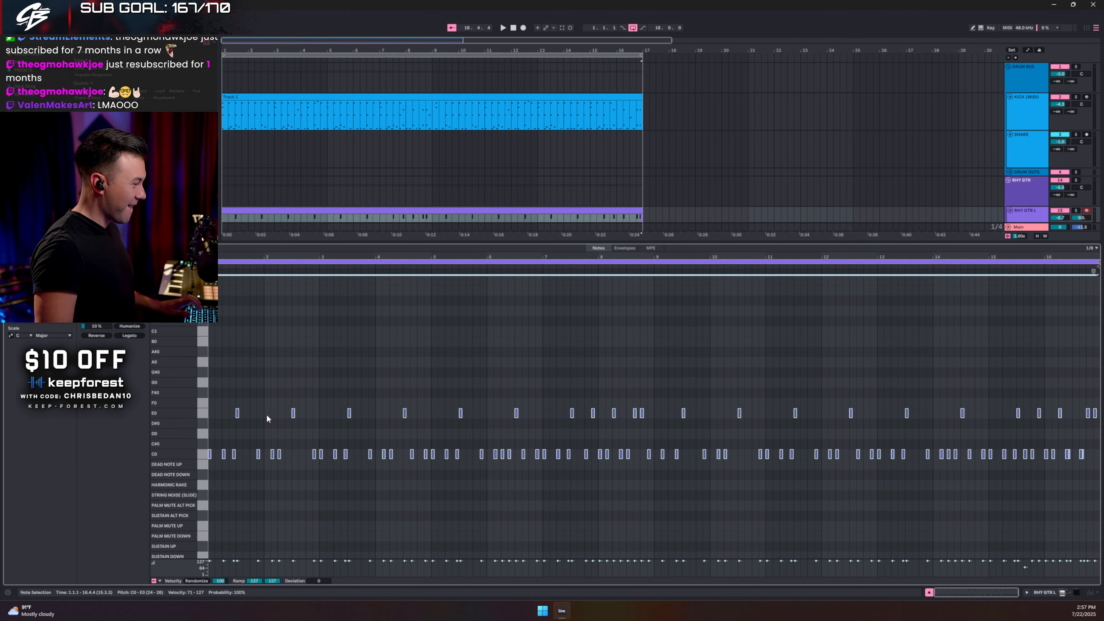
Step: Move the pasted E0 snare notes down to C0 and apply Legato to the original C0 notes
click(206, 417)
key(Down)
key(Down)
key(Down)
key(Down)
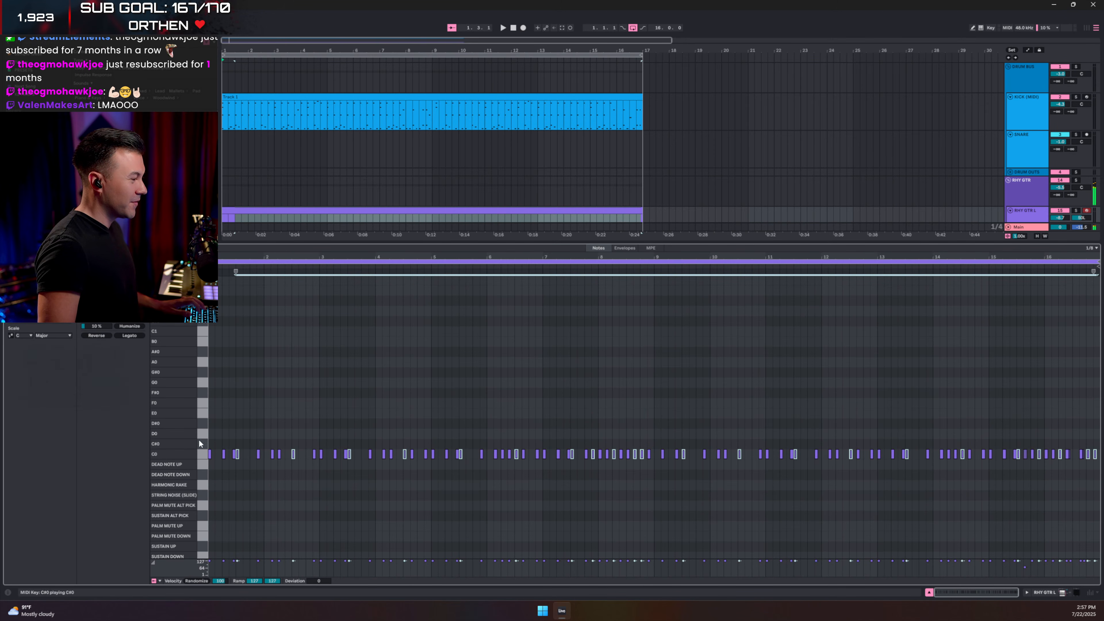
key(ctrl+shift+a)
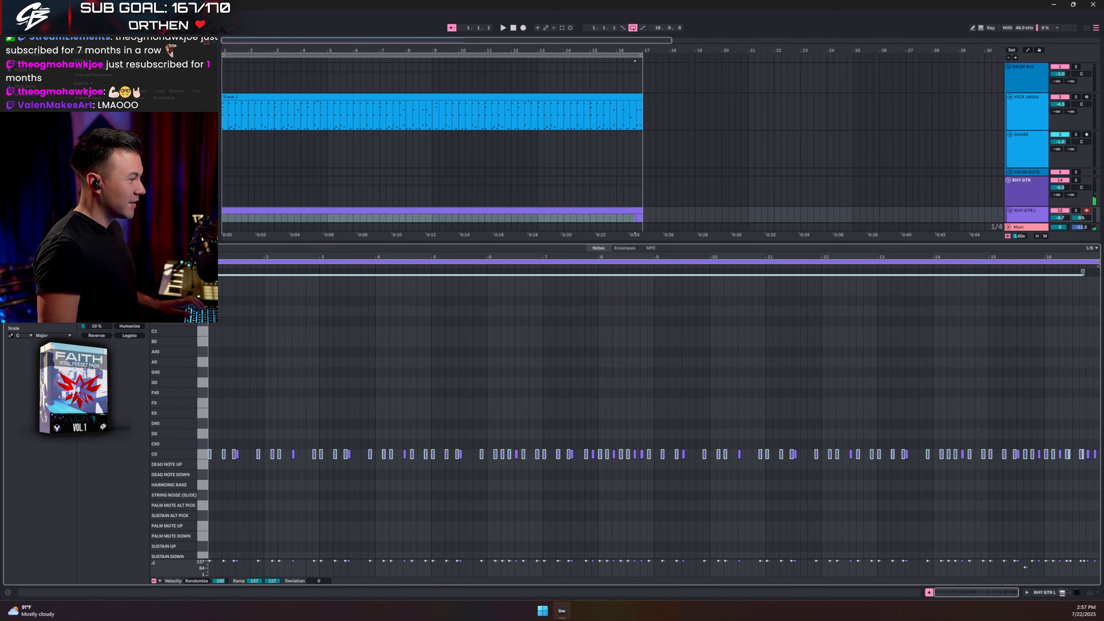
click(122, 335)
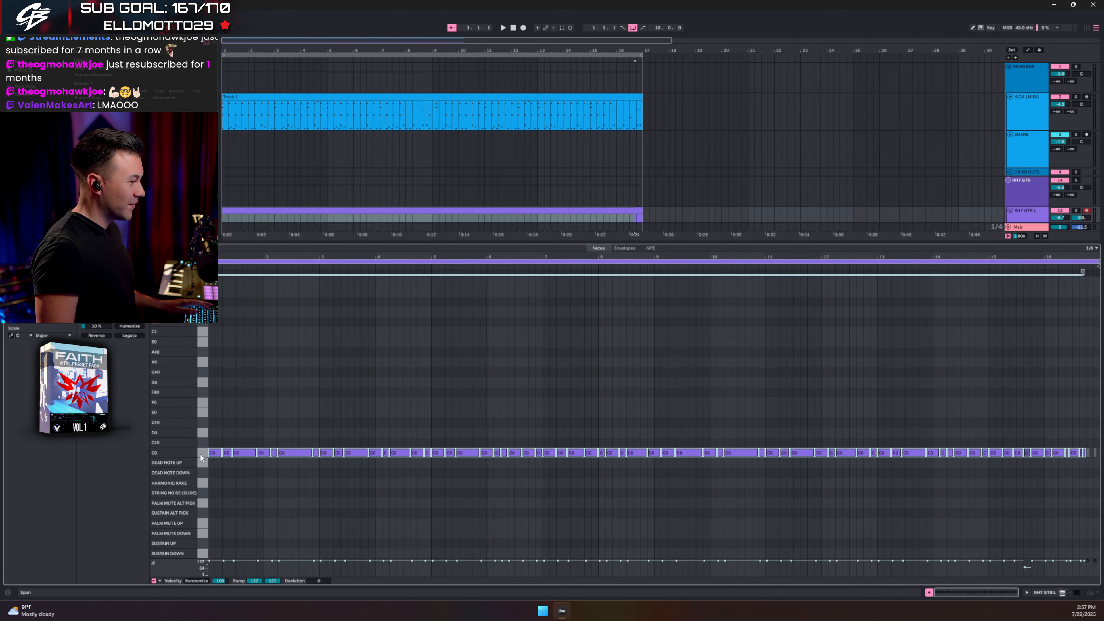
Step: Transpose all notes in the RHY GTR L clip up to F#0
key(Up)
key(Up)
key(Up)
key(Up)
key(Up)
key(Up)
key(Up)
key(Up)
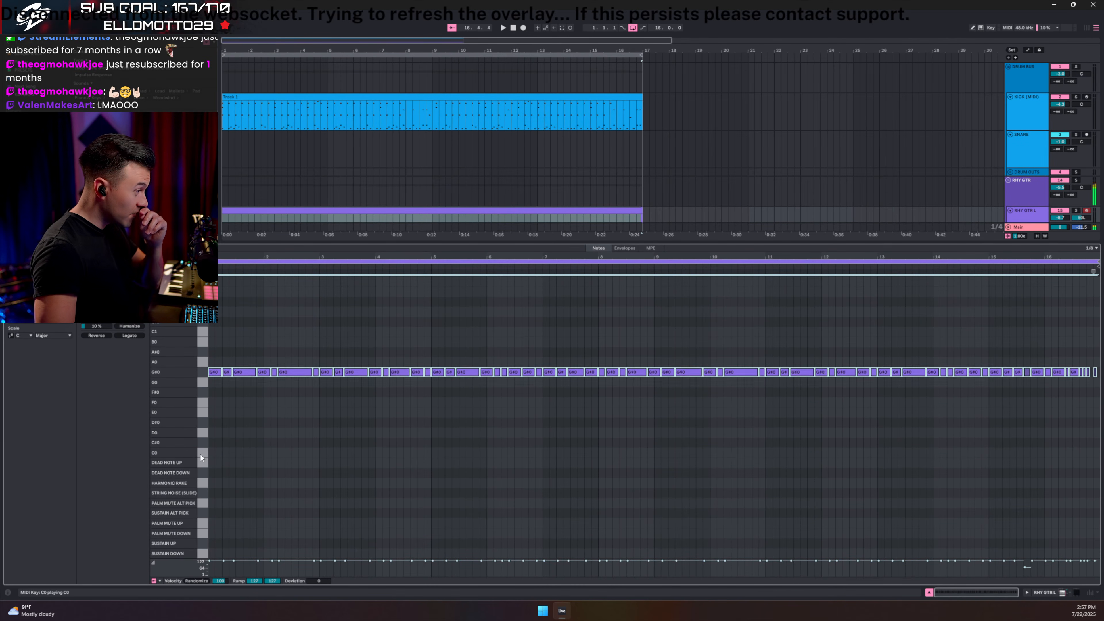
key(Up)
key(Up)
key(Down)
key(Down)
key(Down)
key(Down)
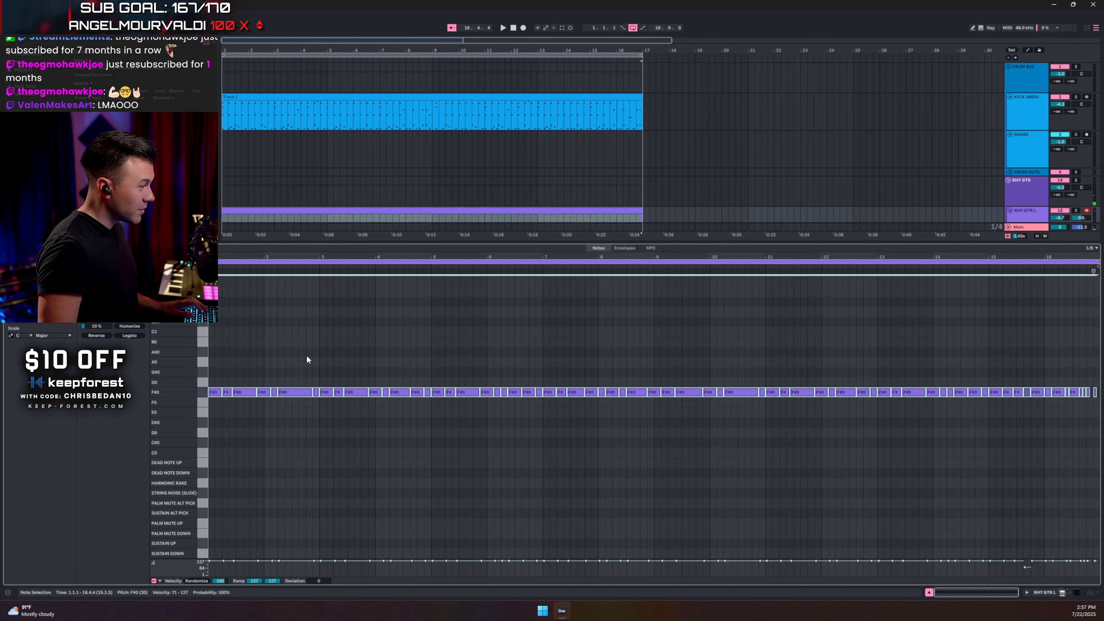
Step: Check the theme selected in the Theme & Colors settings, close them, and hide the clip view
scroll(1003, 193, down, 3)
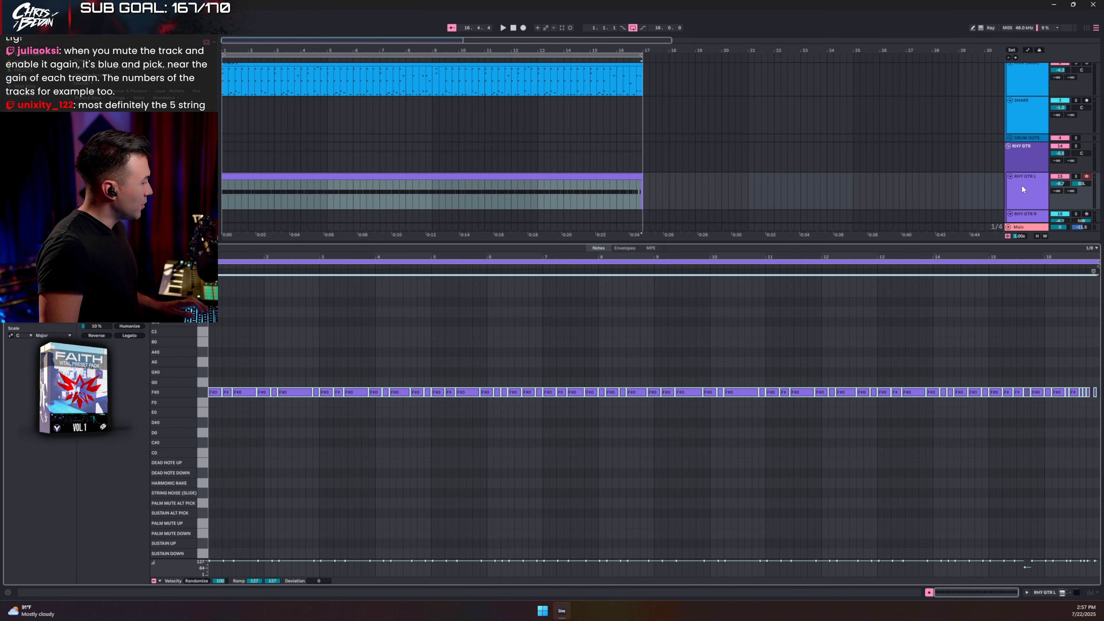
click(1059, 178)
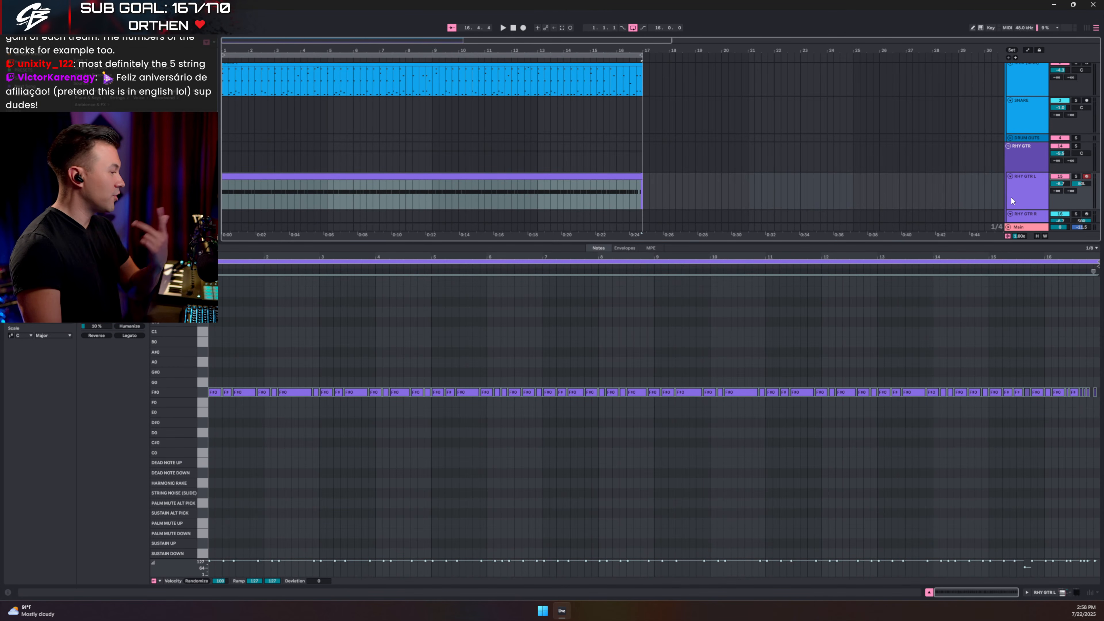
click(130, 14)
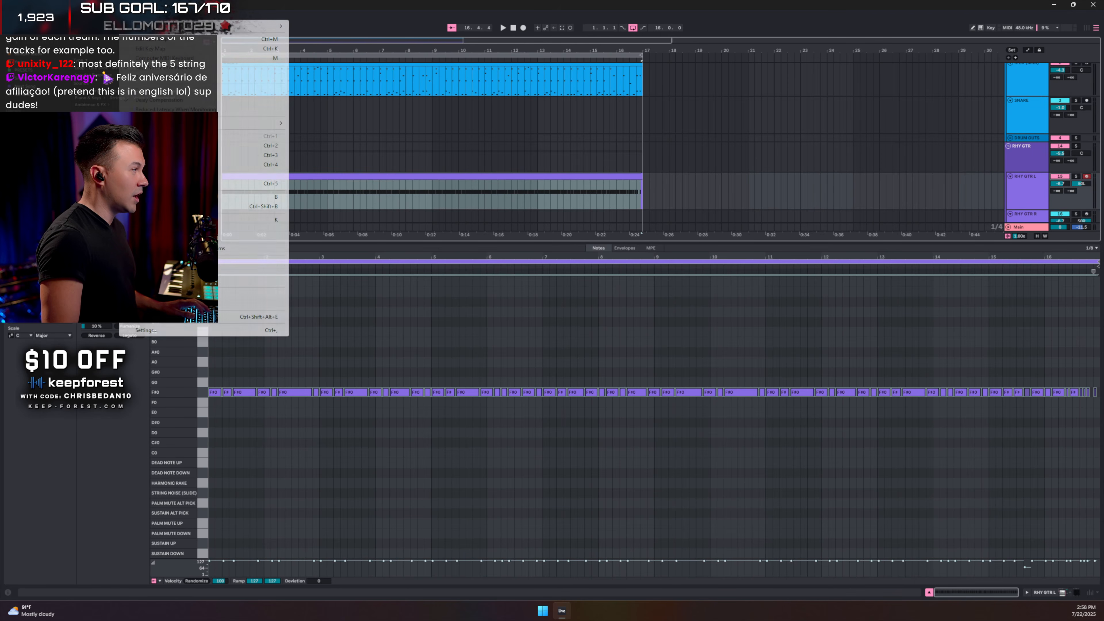
click(170, 330)
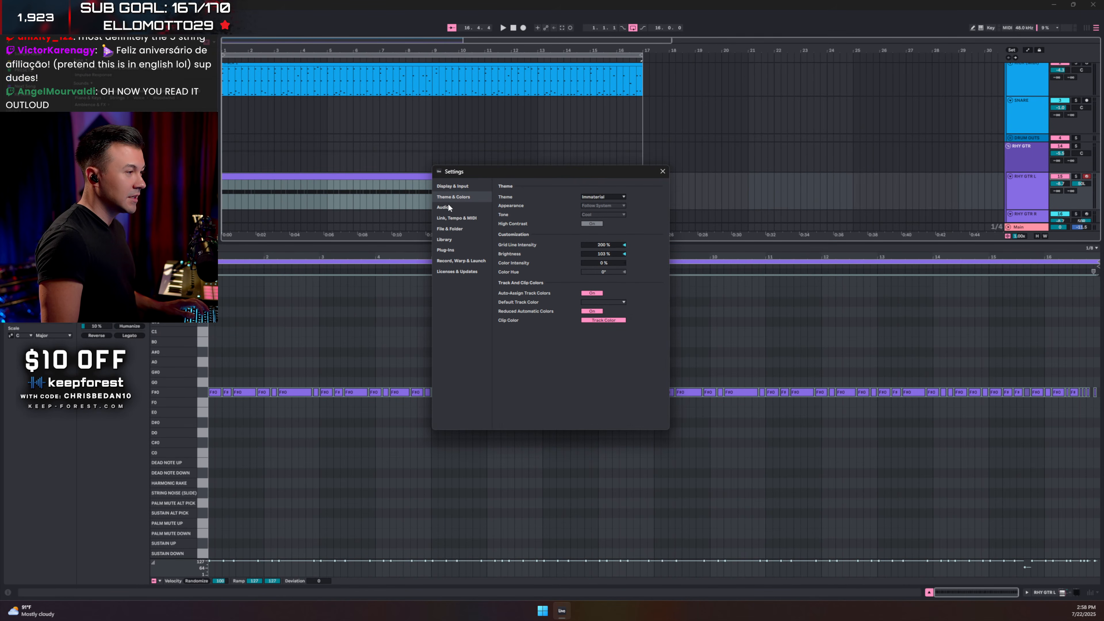
click(607, 198)
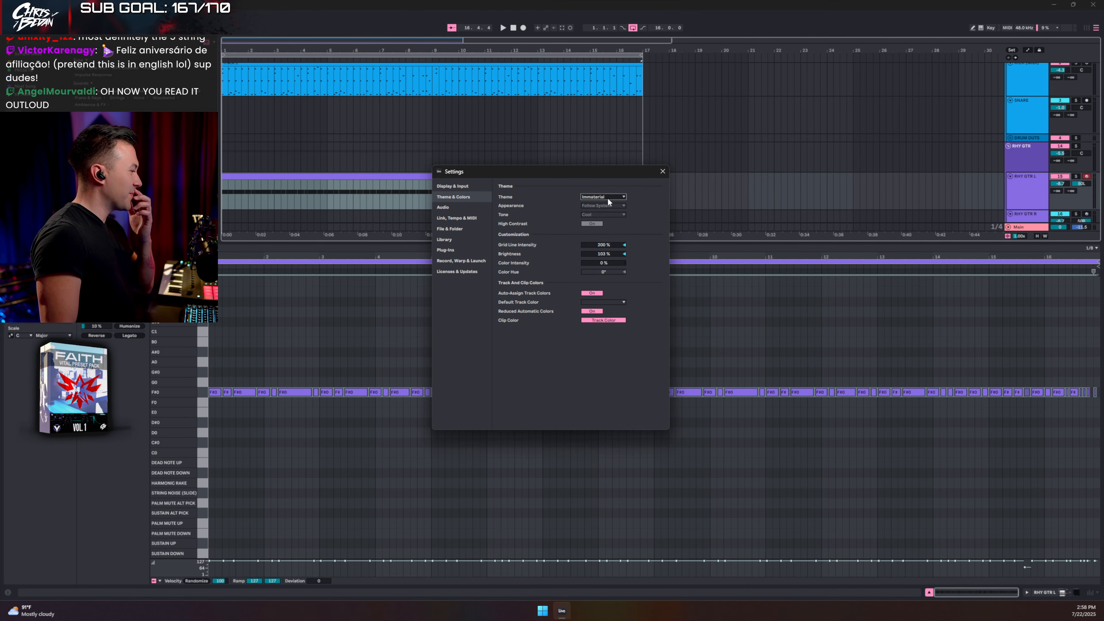
click(662, 171)
click(931, 593)
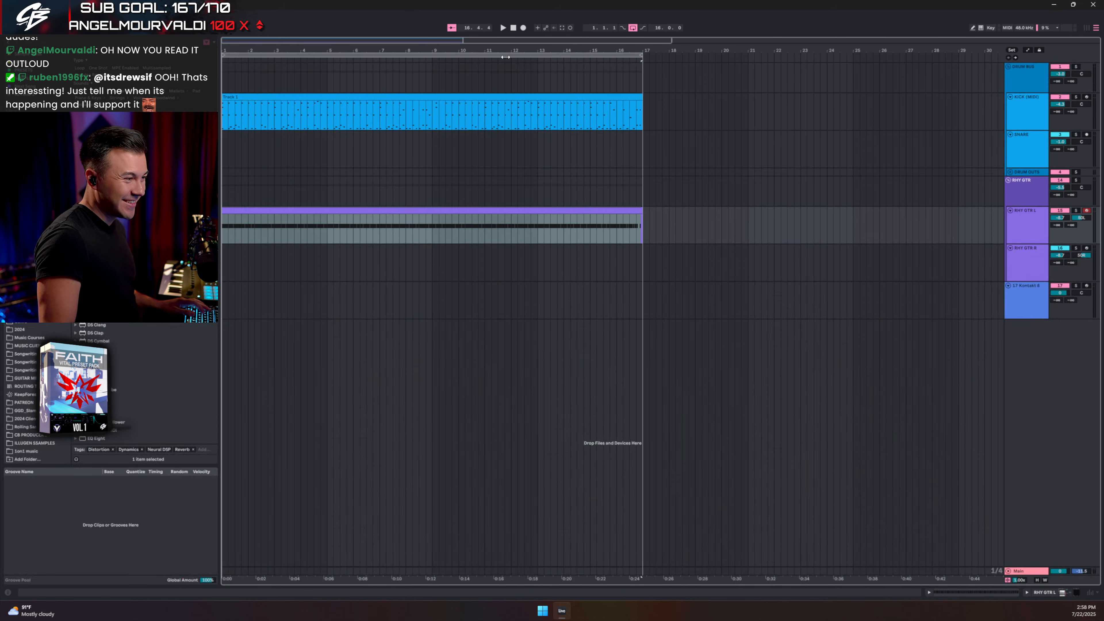
Step: Reopen the RHY GTR L clip, apply Legato to all its notes, and hide the clip view
double_click(632, 219)
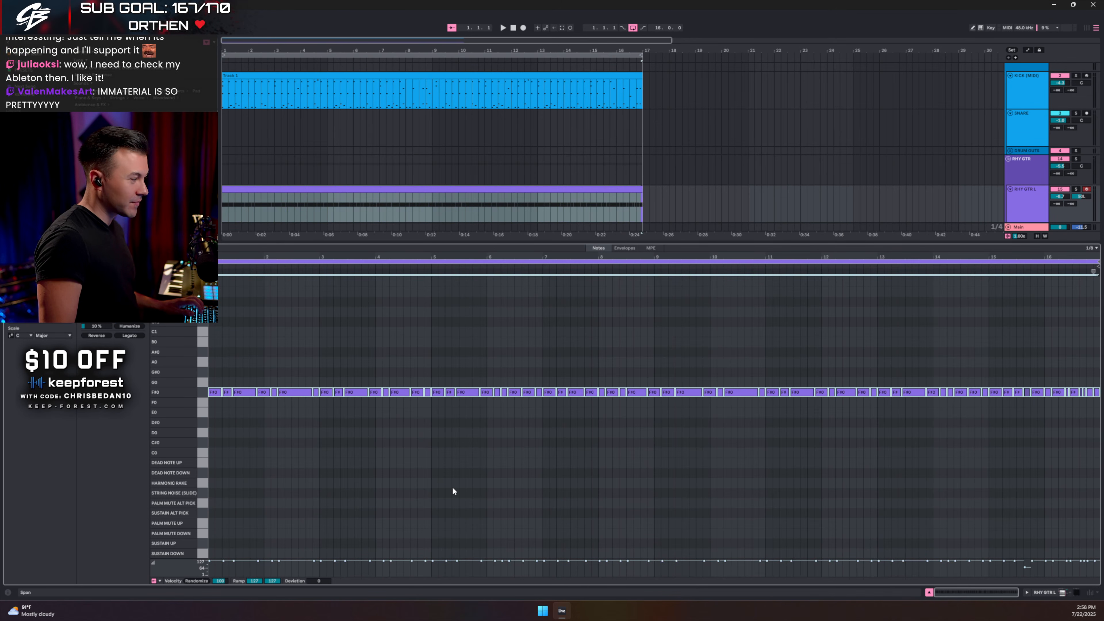
click(929, 592)
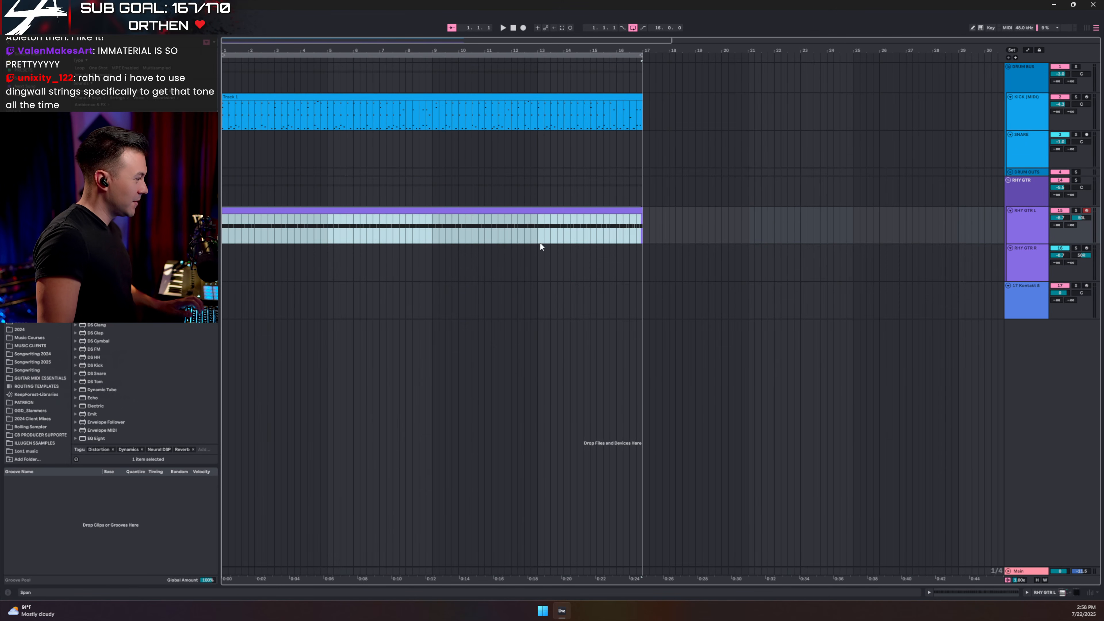
Step: Lower the RHY GTR group's volume and play the arrangement with the rhythm guitars soloed
click(1077, 211)
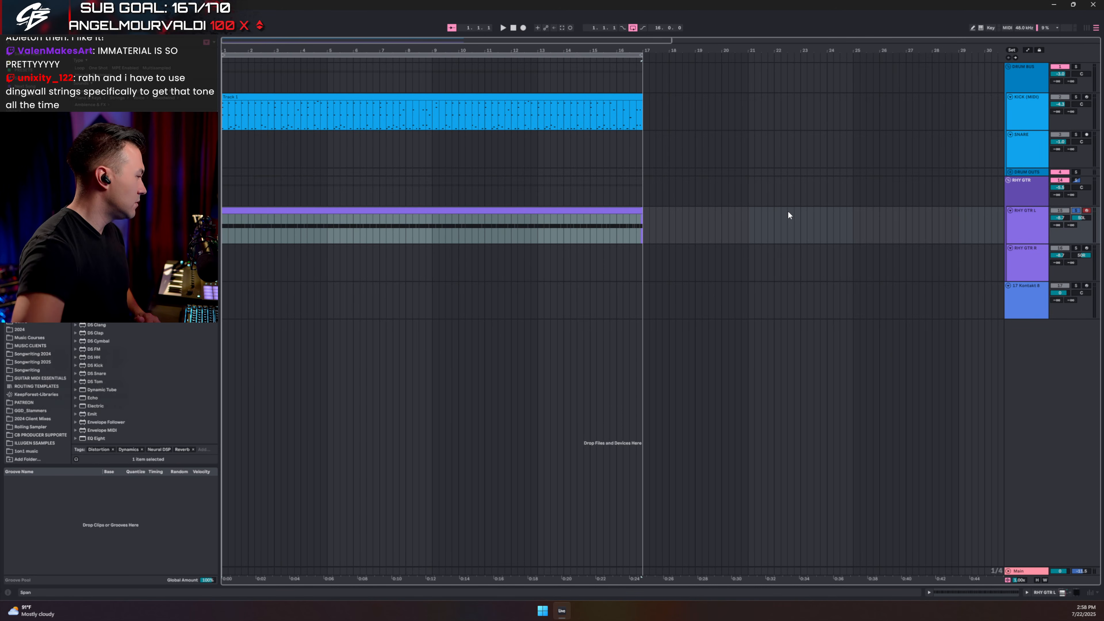
drag(1061, 187, 1061, 202)
key(space)
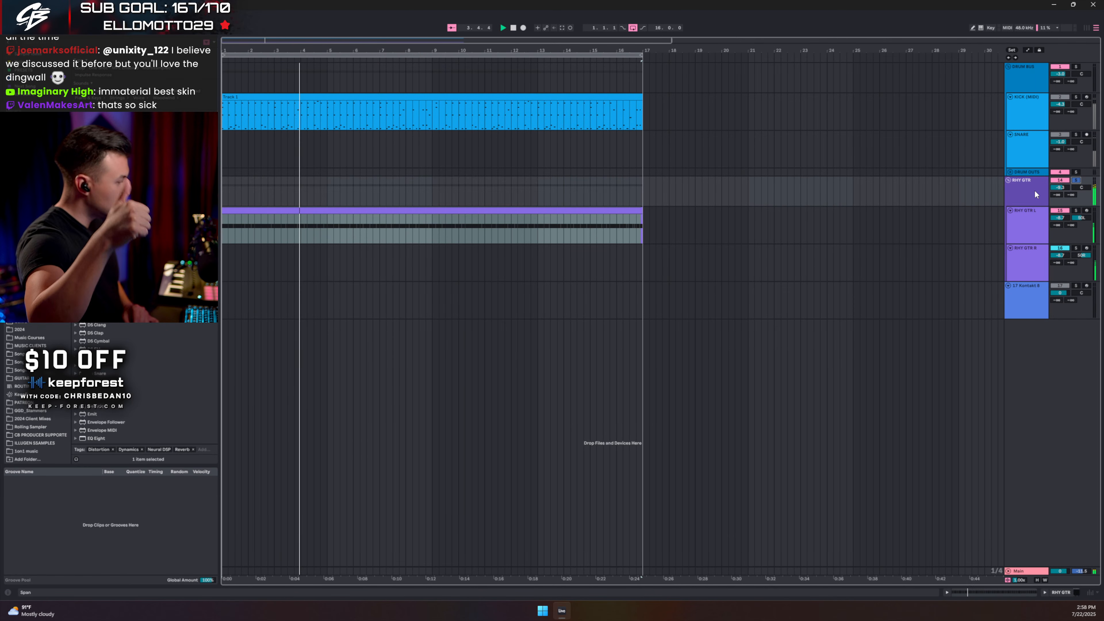
Step: Unsolo the RHY GTR group and set its volume to -9.1 dB while the arrangement plays
click(1076, 180)
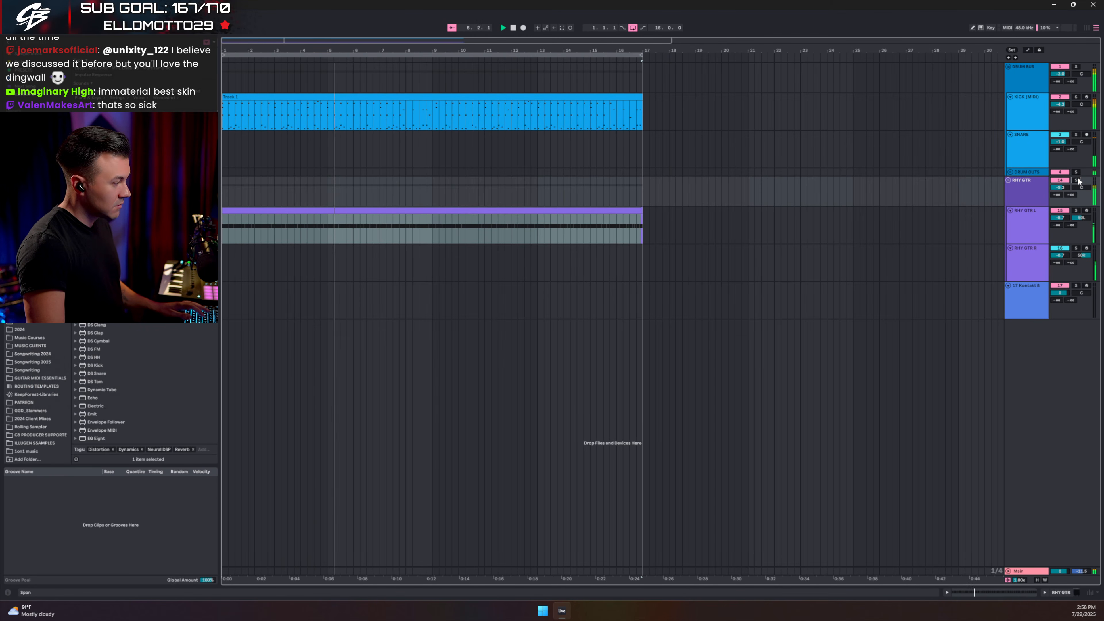
drag(1053, 190, 1053, 188)
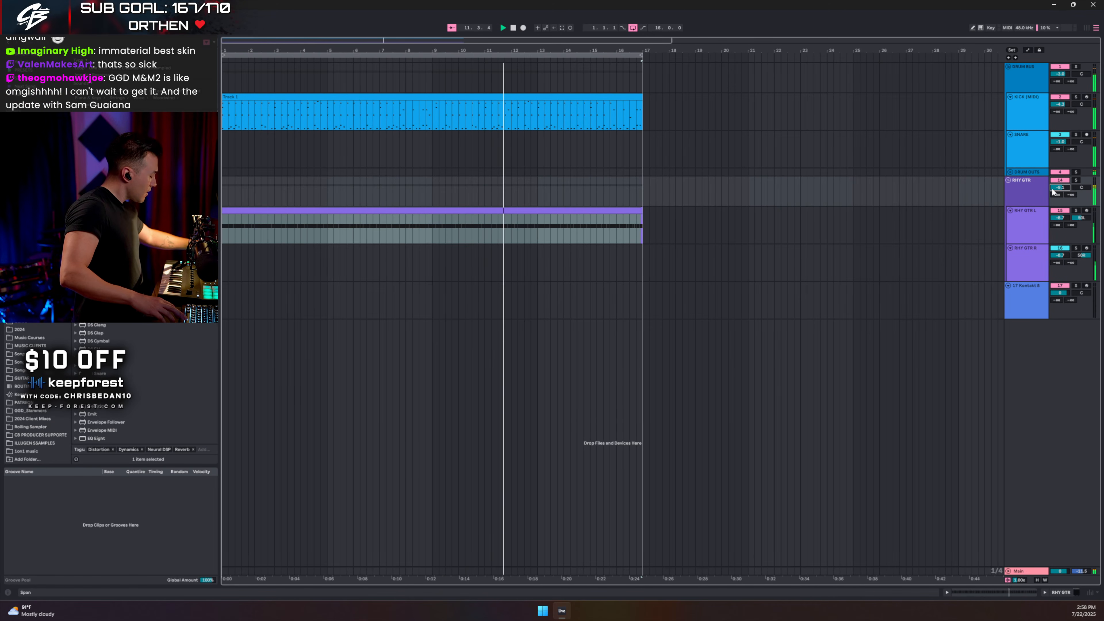
Step: Open the RHY GTR L clip to check and audition its F#0 notes, and hide the clip view
double_click(566, 212)
click(197, 394)
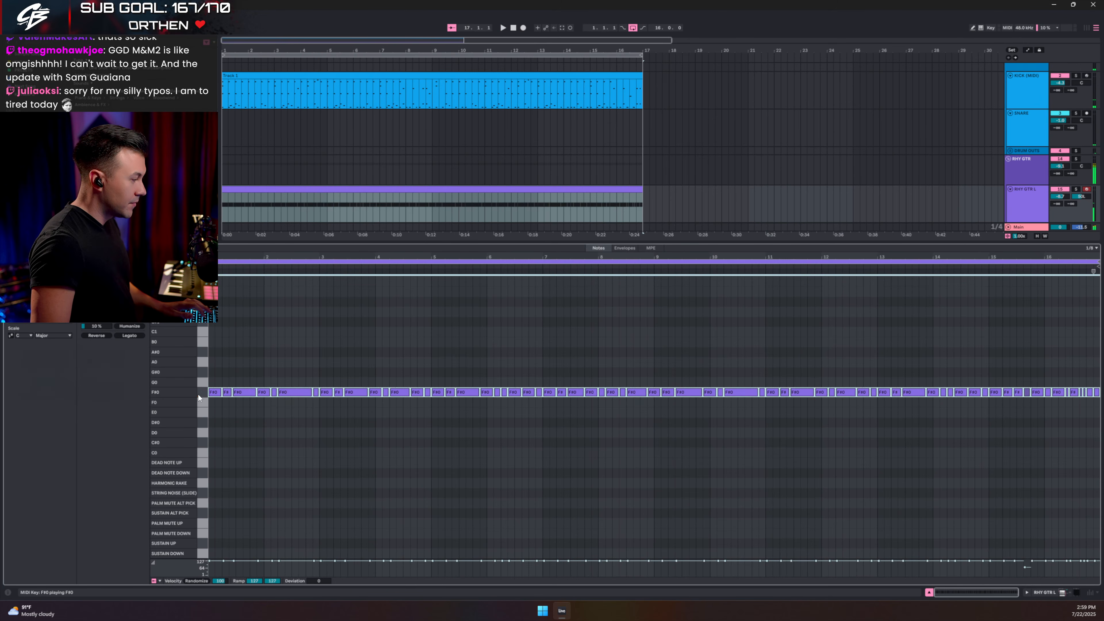
click(929, 592)
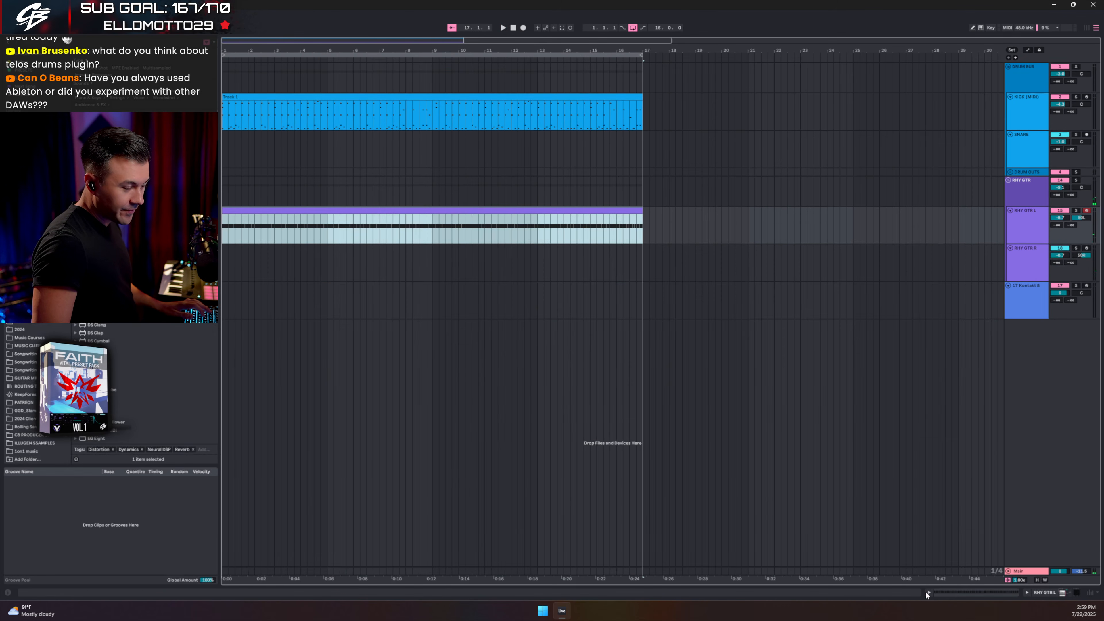
Step: Copy the RHY GTR L clip onto the Kontakt 8 track and rename that track BASS
drag(456, 209, 455, 287)
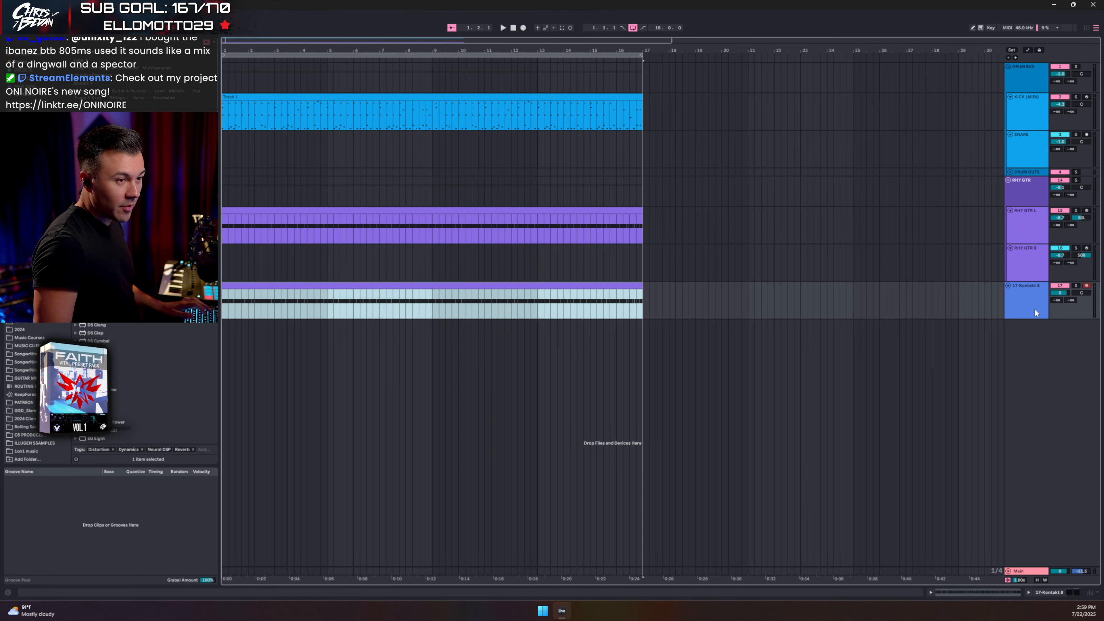
click(1019, 305)
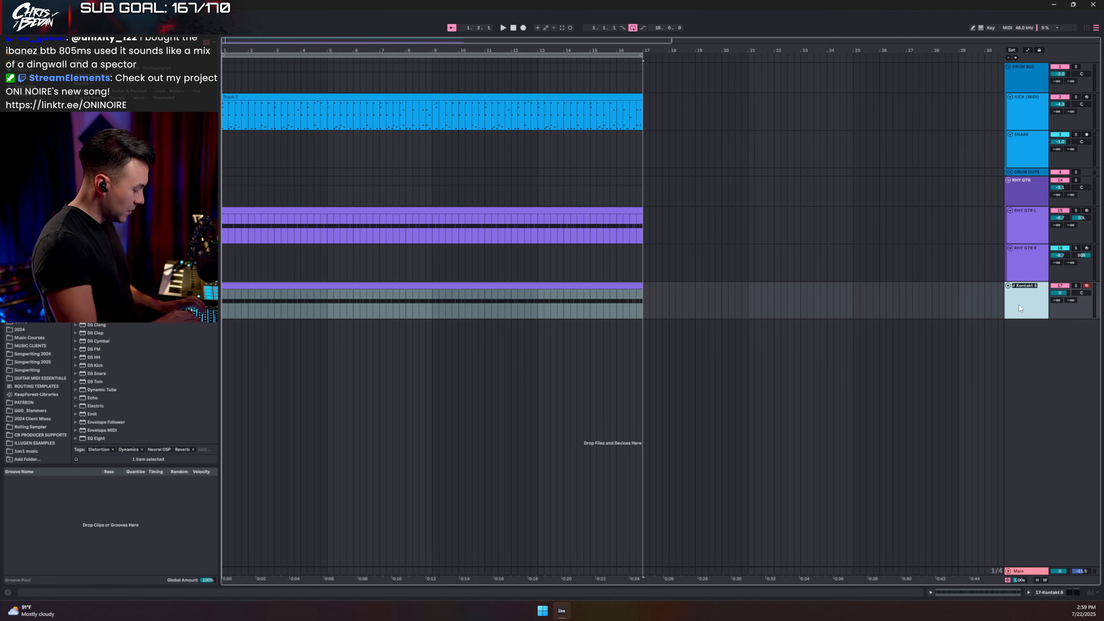
text(BASS)
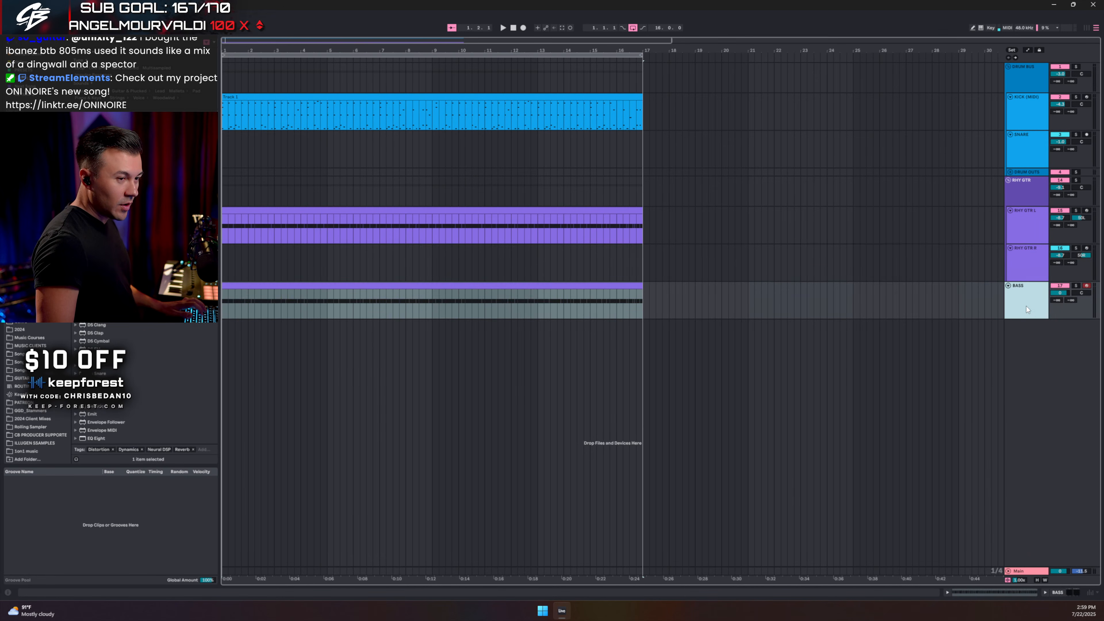
Step: Color the BASS track muted yellow and assign the track color to its clip
right_click(1027, 306)
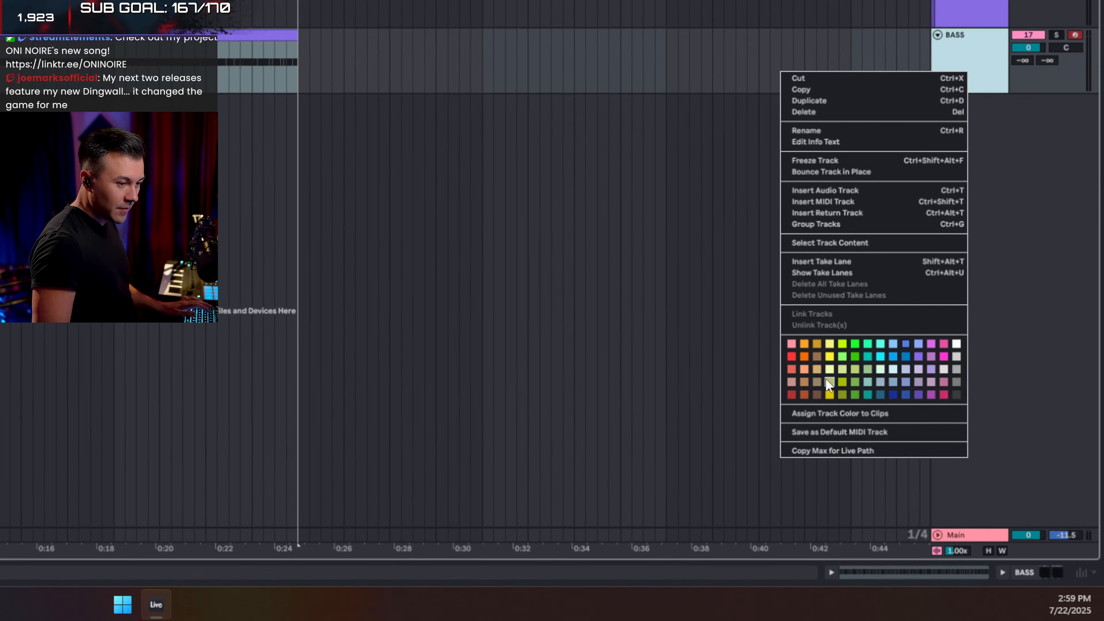
click(946, 484)
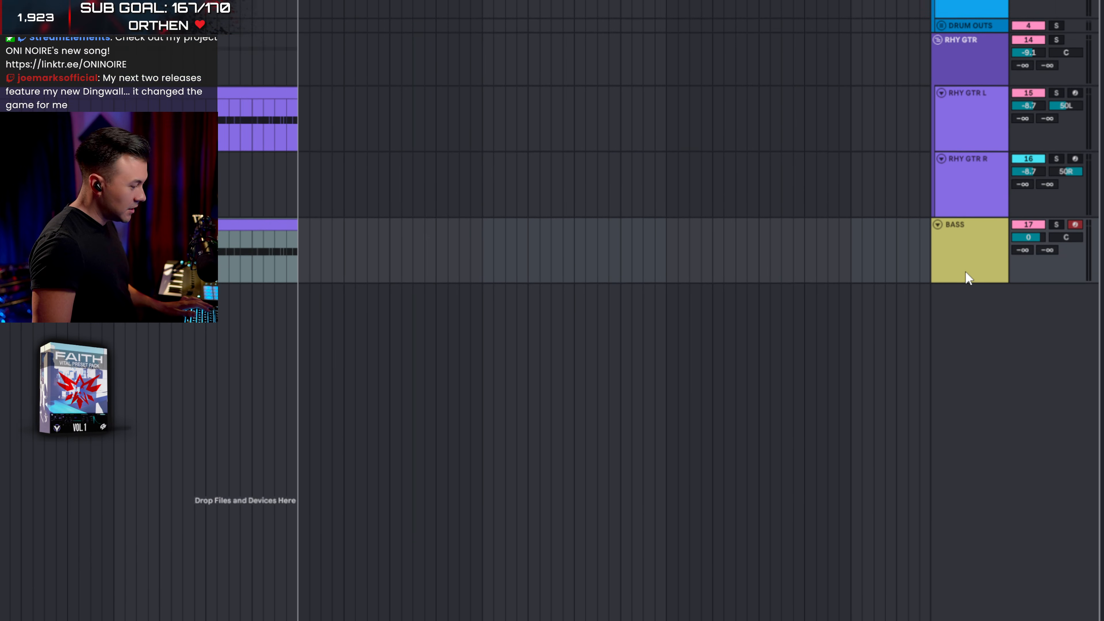
right_click(963, 77)
click(870, 484)
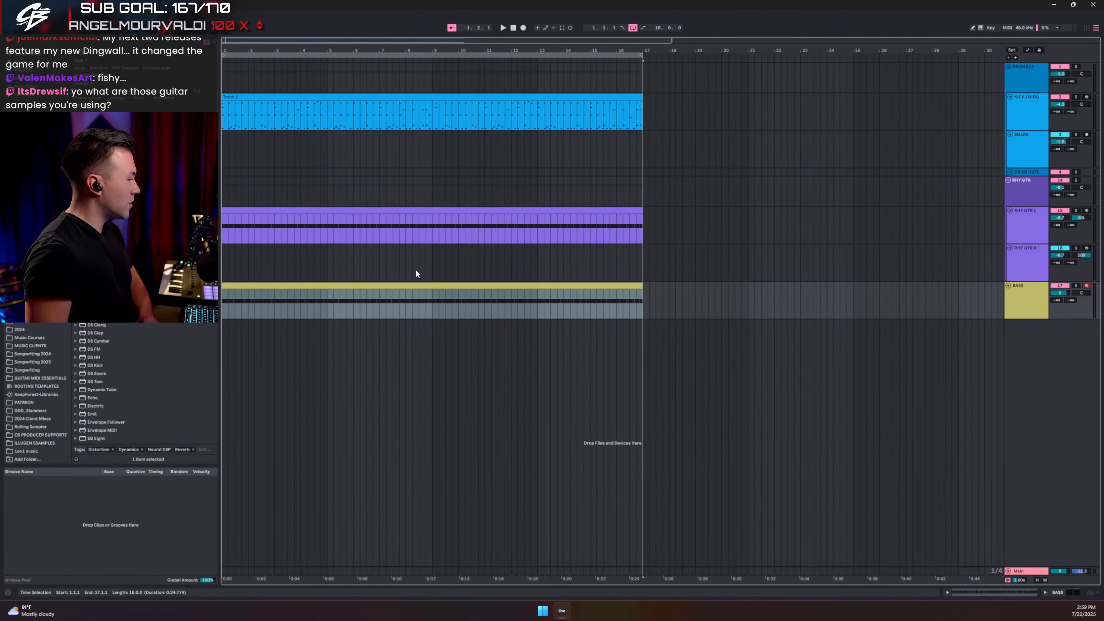
Step: Show the Axure guitar instrument on the RHY GTR L track in DecentSampler, and close its window
click(1025, 216)
double_click(1027, 218)
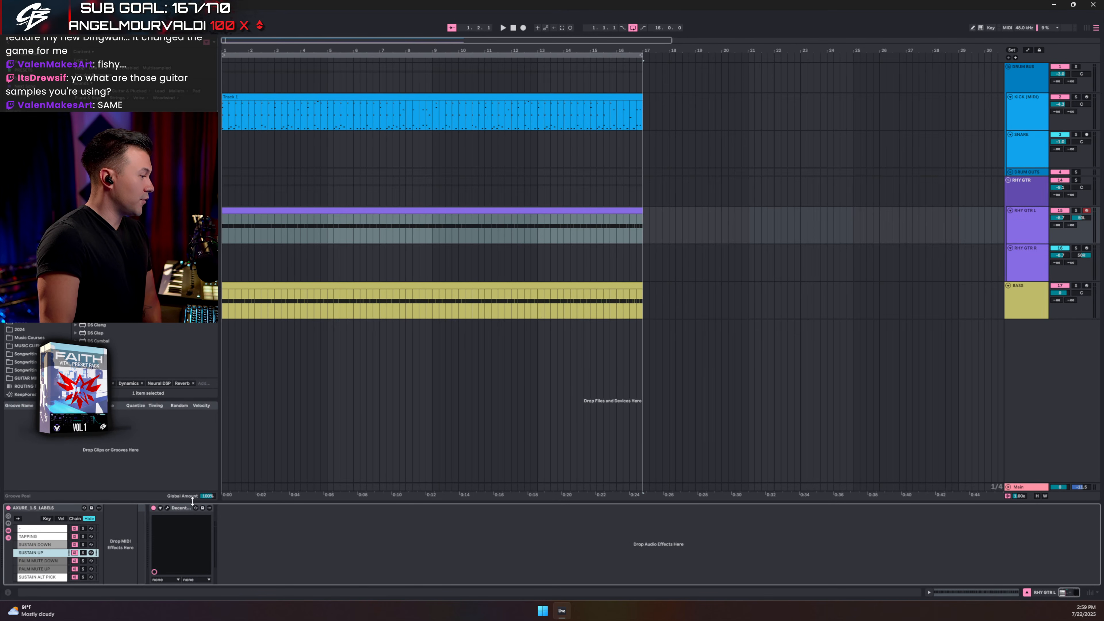
click(168, 508)
drag(498, 171, 520, 180)
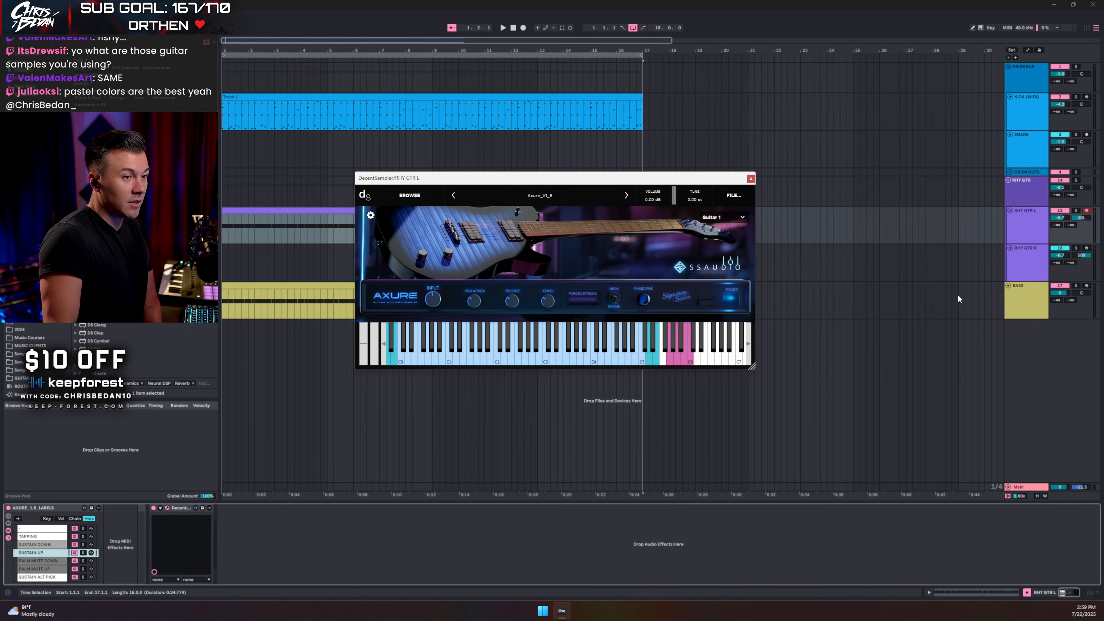
click(751, 179)
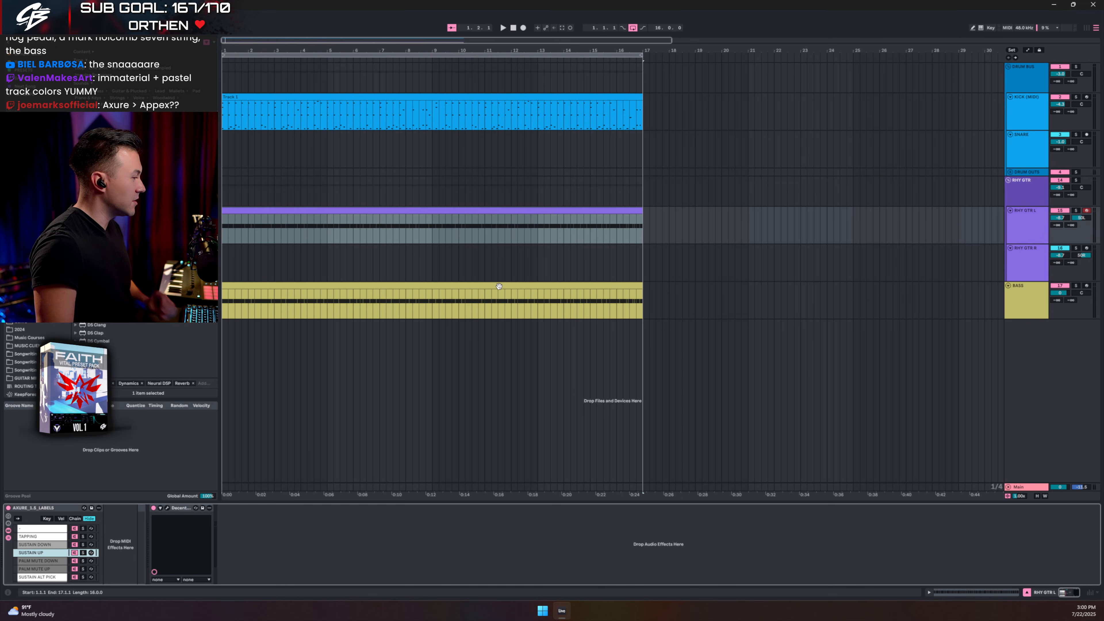
Step: Color the DRUM BUS group medium dark blue
click(998, 300)
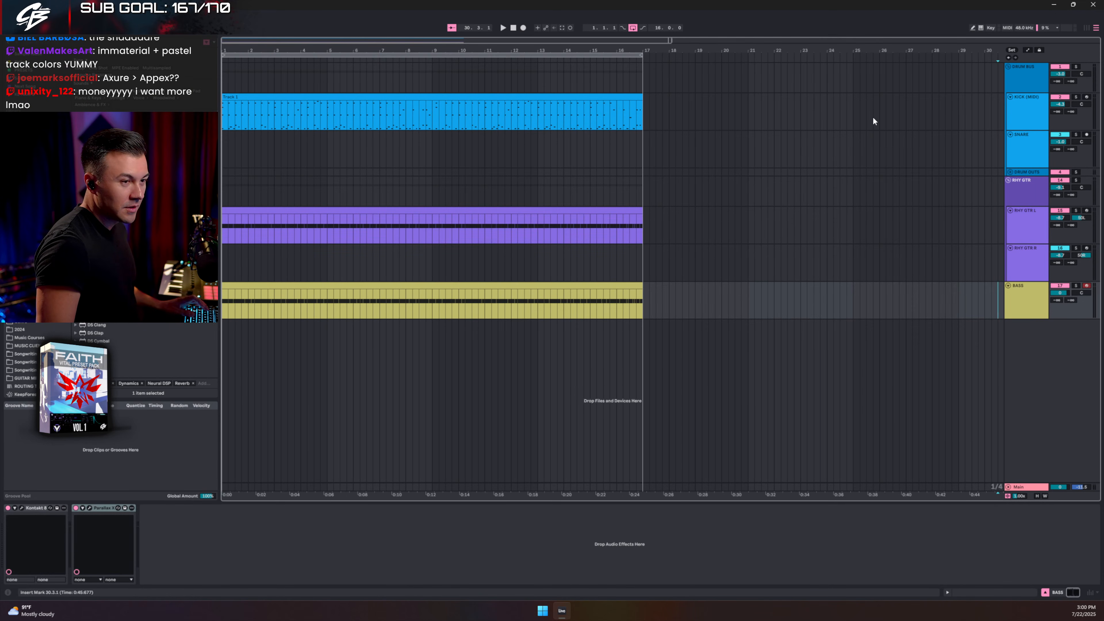
click(1035, 114)
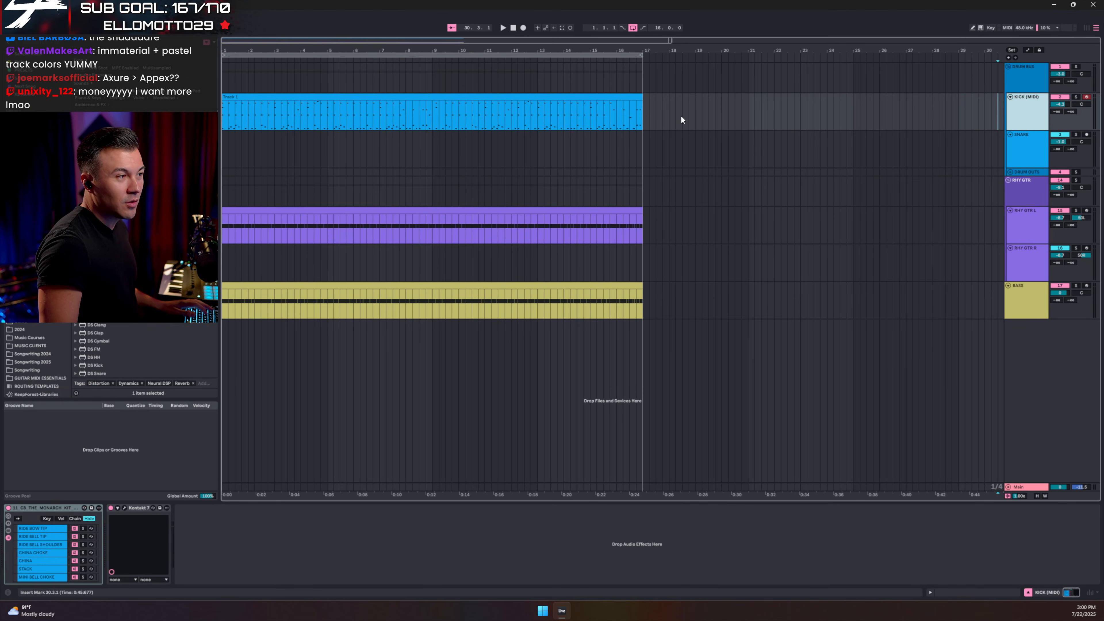
right_click(505, 98)
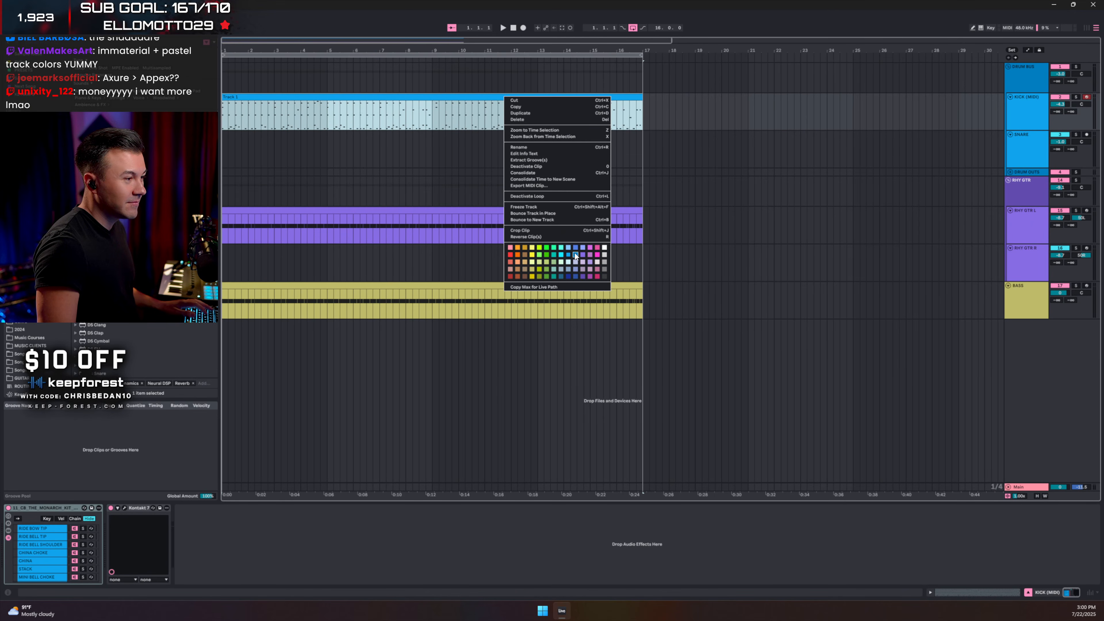
right_click(1008, 110)
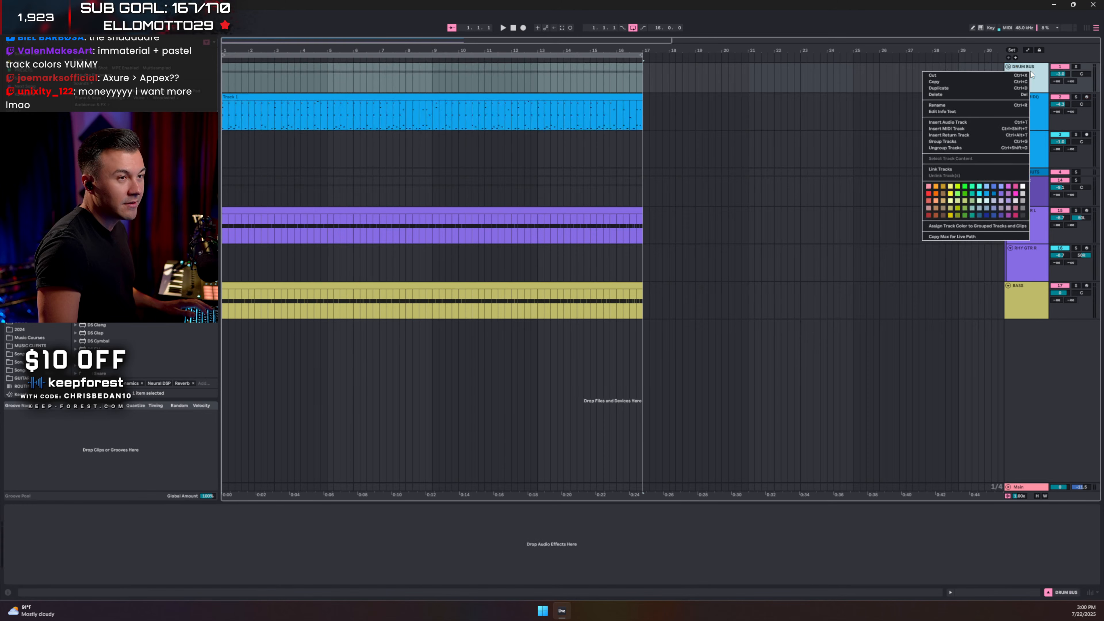
click(996, 217)
Step: Expand the DRUM OUTS group and color its tracks from RACKS through D VERB dark blue
click(1025, 114)
shift+click(1028, 153)
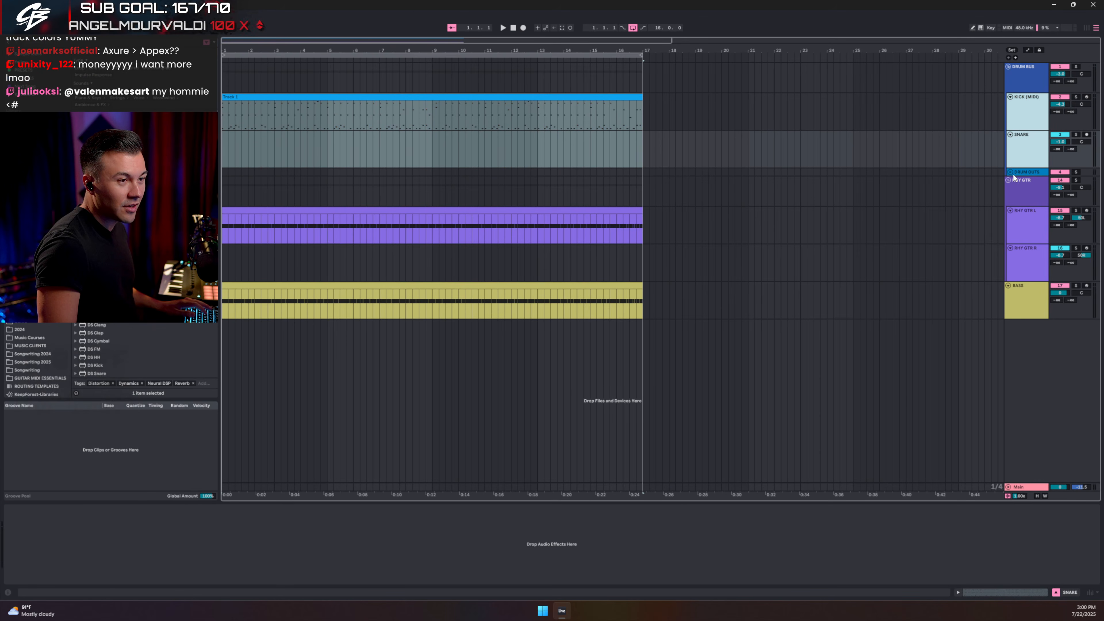
click(1011, 173)
ctrl+click(1029, 214)
ctrl+click(1026, 263)
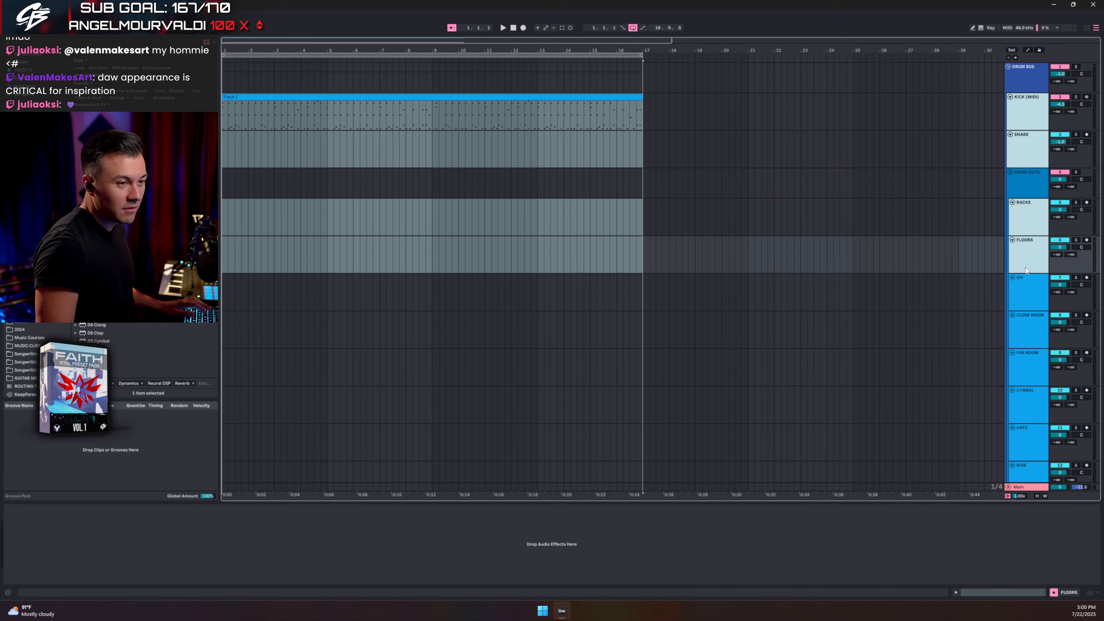
ctrl+click(1027, 298)
click(1026, 351)
click(1029, 215)
scroll(1016, 310, down, 5)
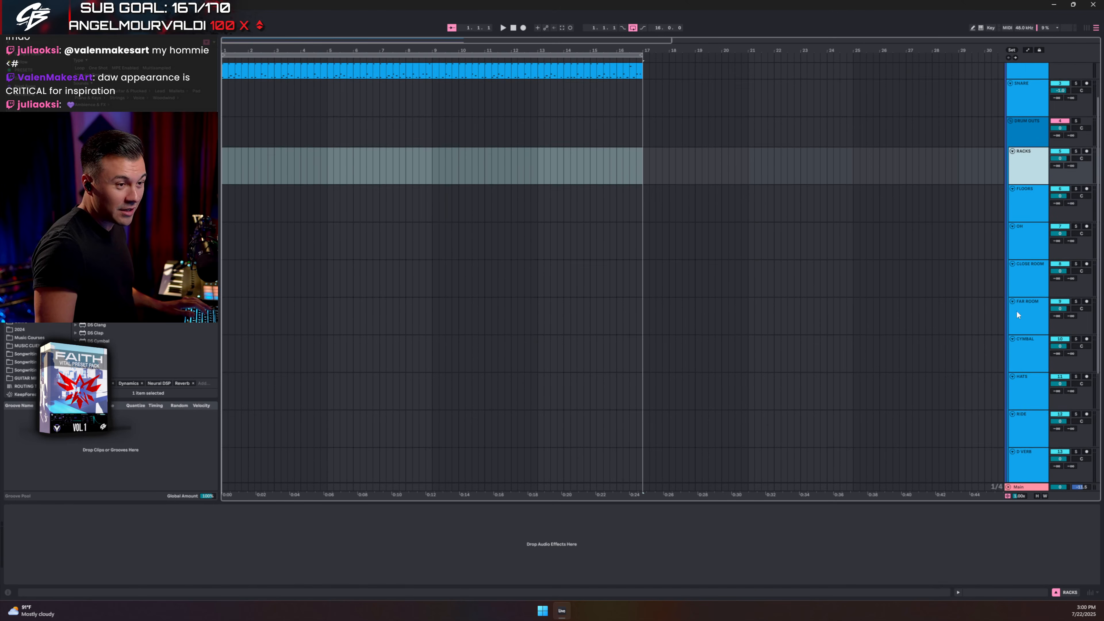
shift+click(1020, 386)
right_click(1020, 385)
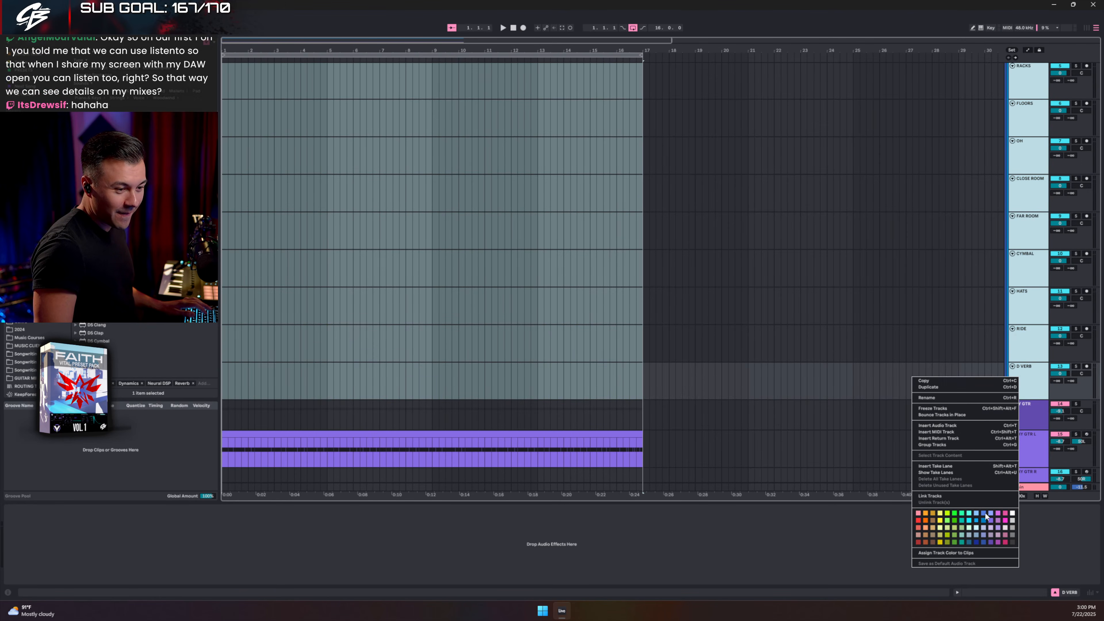
click(984, 540)
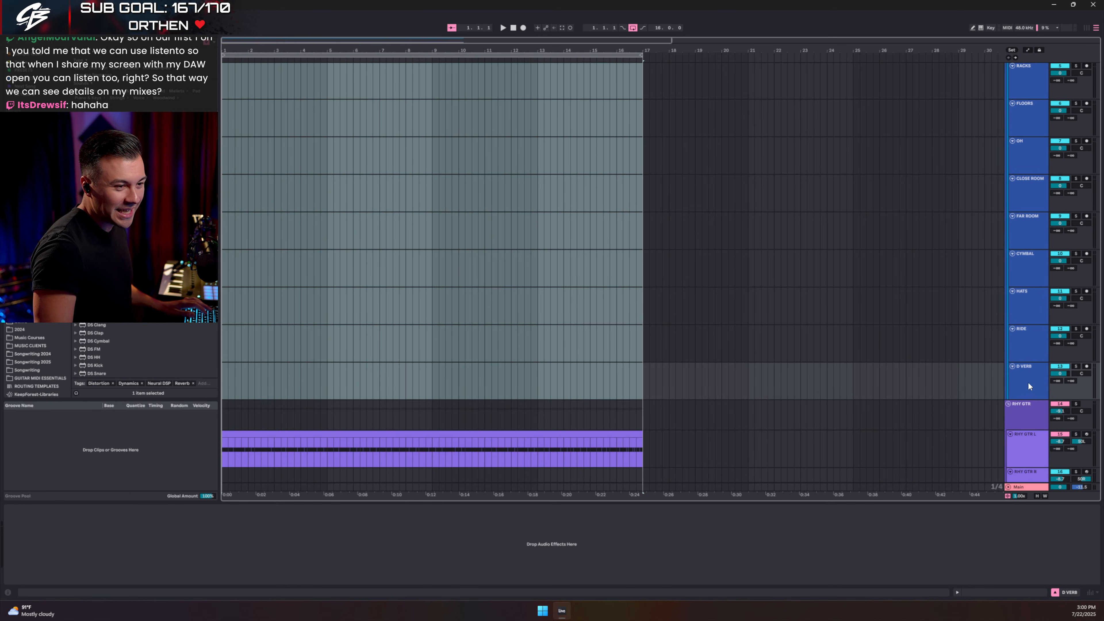
Step: Color the DRUM BUS and DRUM OUTS groups navy blue, a shade darker than the drum output tracks
scroll(987, 204, up, 4)
right_click(1024, 84)
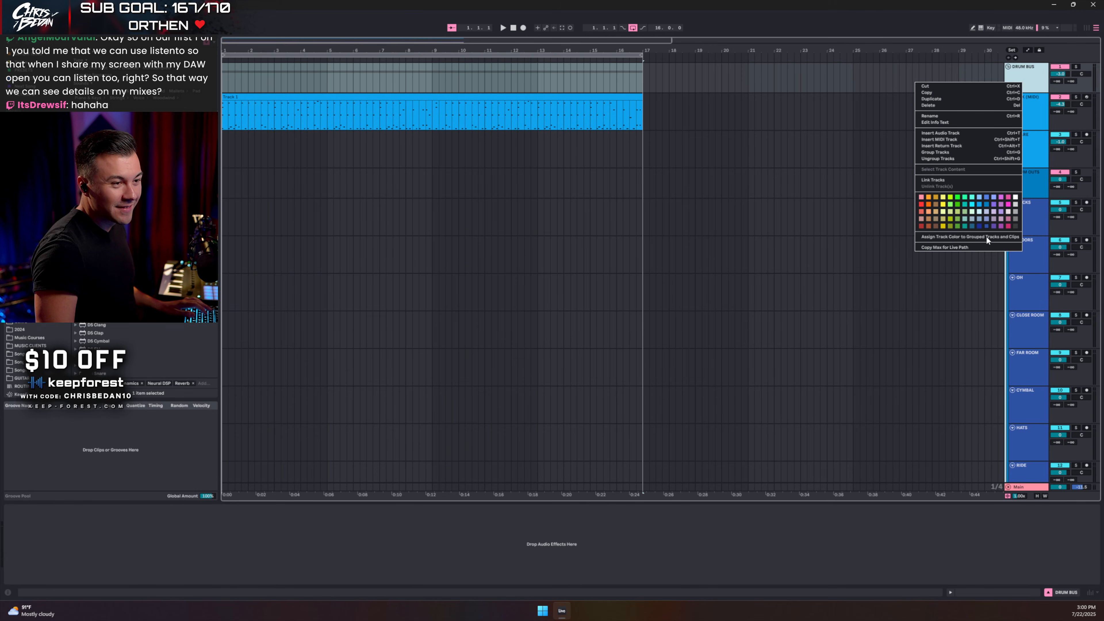
click(980, 226)
right_click(1027, 184)
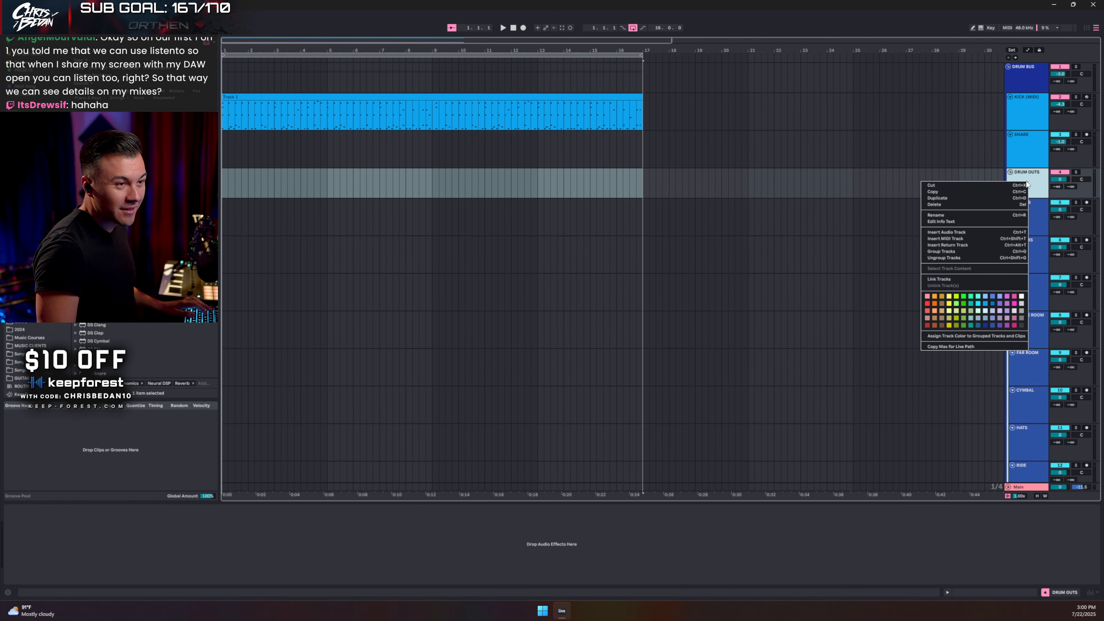
click(984, 327)
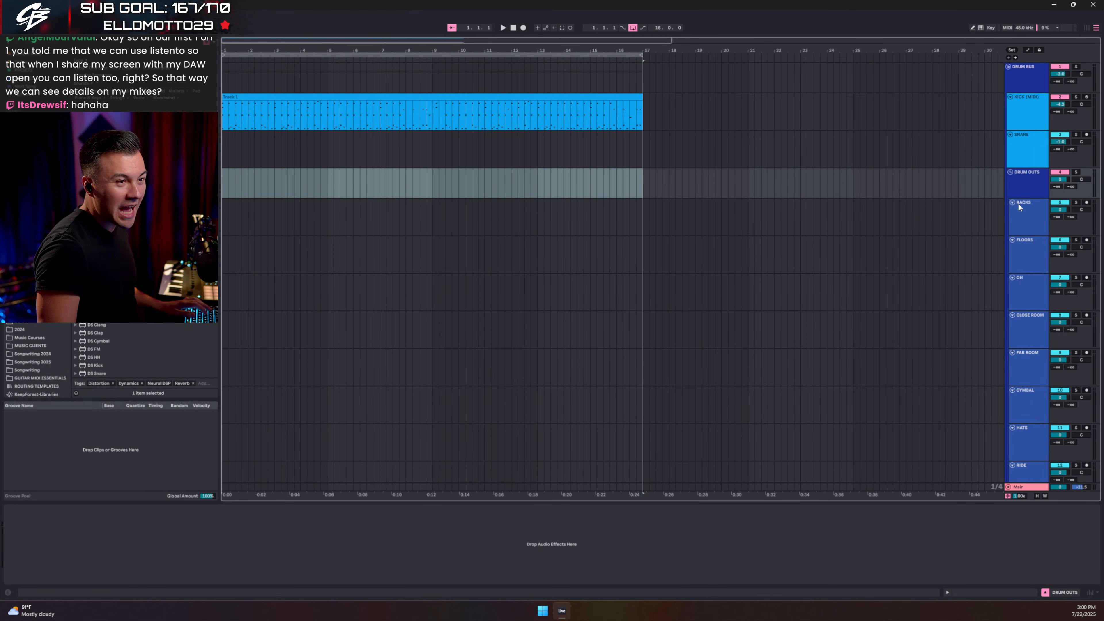
right_click(1020, 185)
click(970, 327)
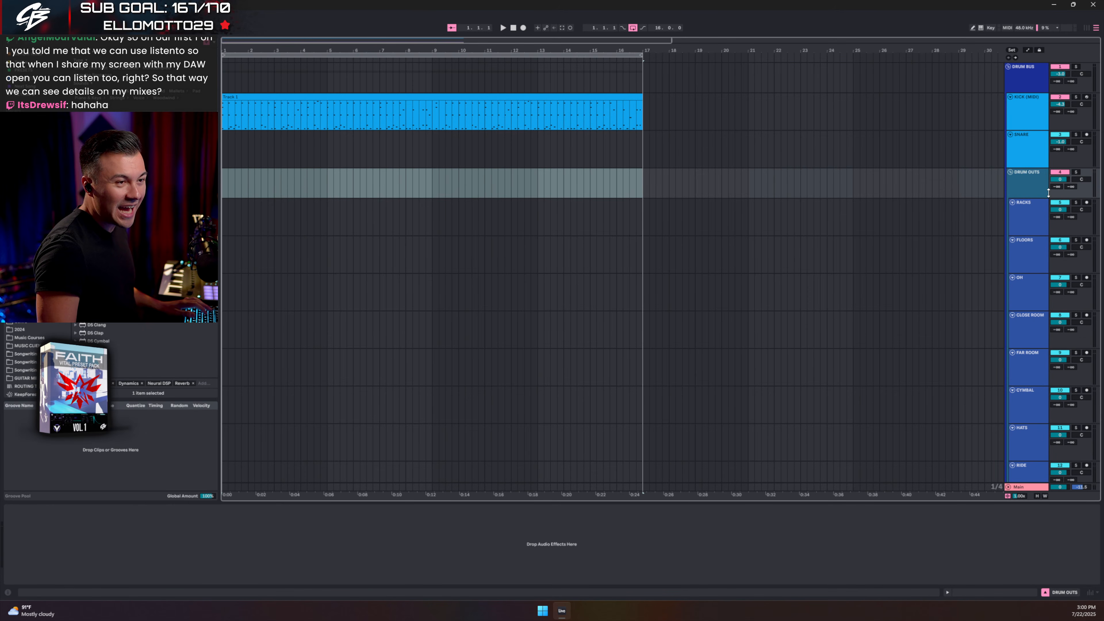
right_click(1025, 182)
click(981, 318)
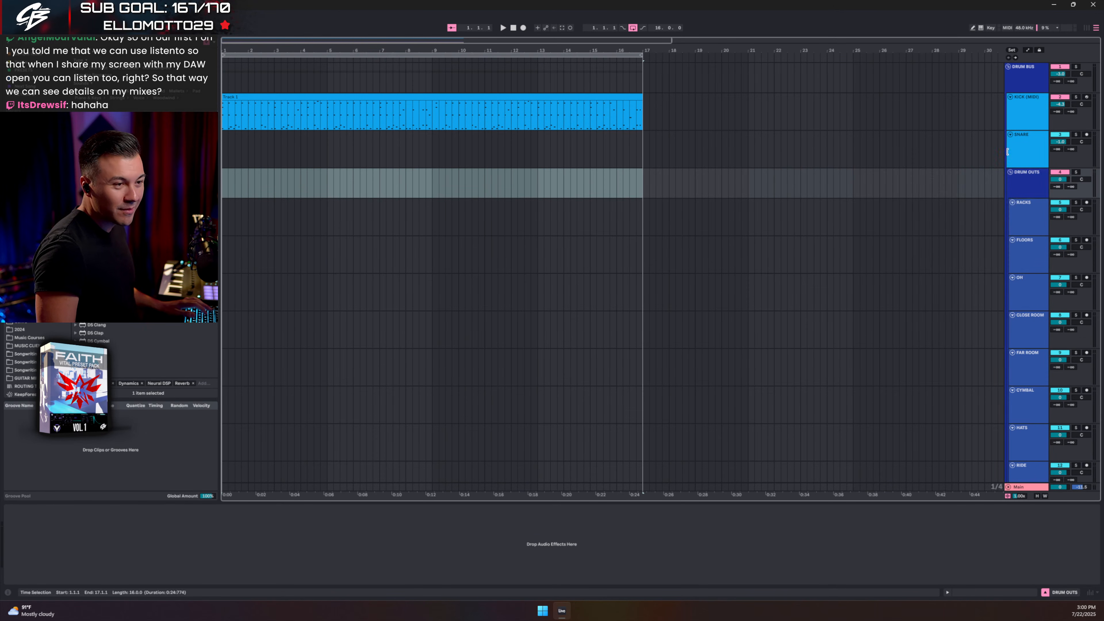
Step: Color the KICK (MIDI) and SNARE tracks dark blue to match the other drum tracks
click(1021, 114)
shift+click(1025, 153)
right_click(1023, 155)
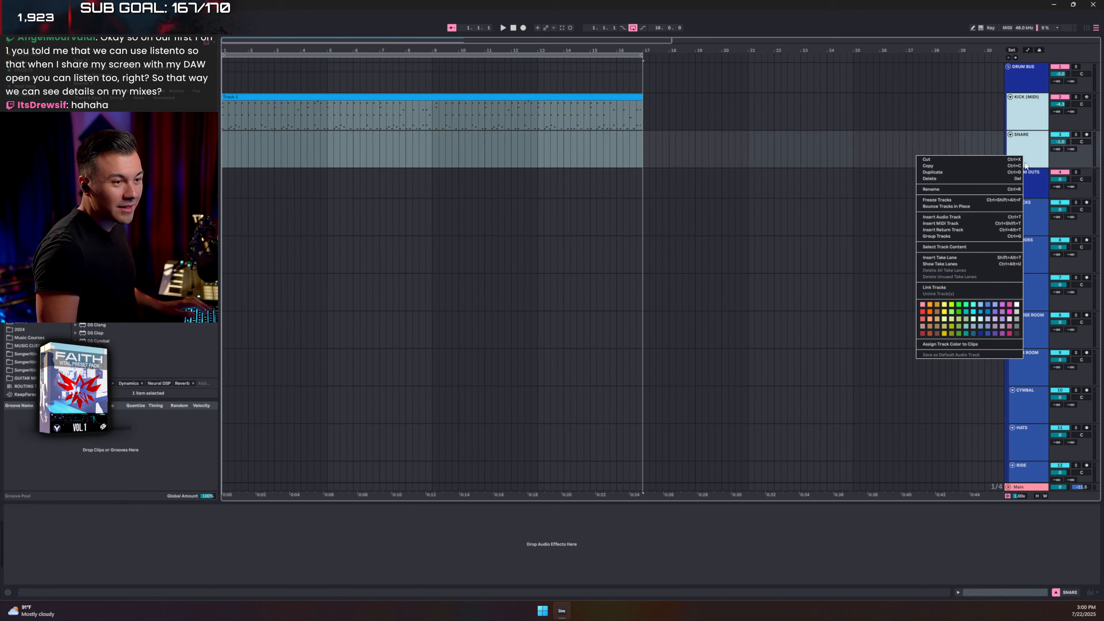
click(989, 335)
Step: Collapse the DRUM OUTS group and assign the KICK (MIDI) track's color to its clip
click(1024, 114)
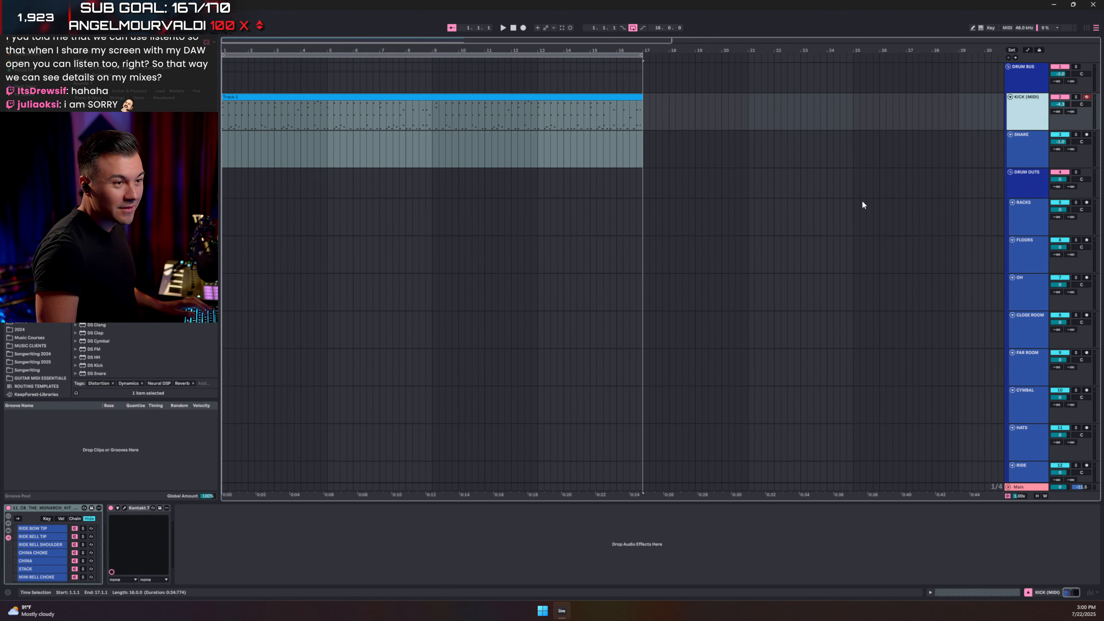
click(1011, 173)
right_click(1020, 109)
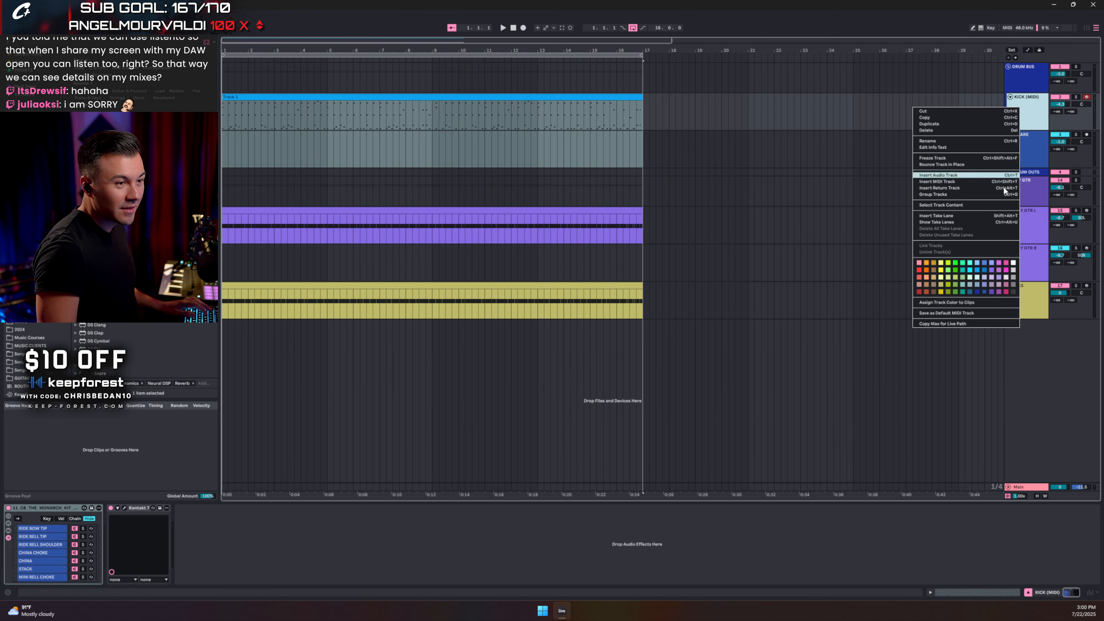
click(967, 303)
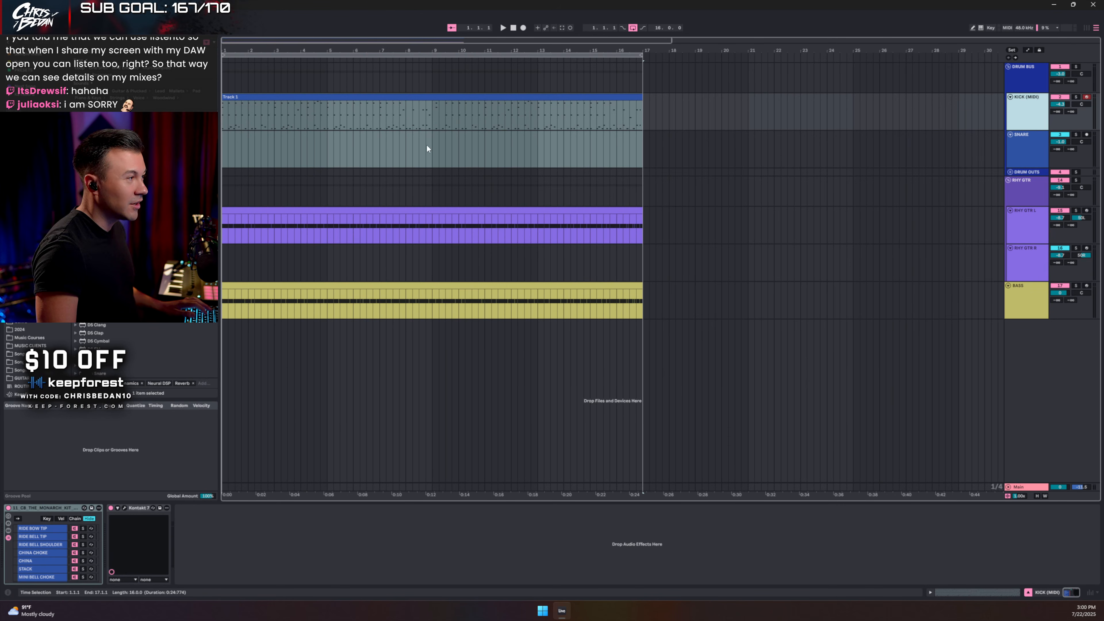
Step: Play the arrangement from the start with the drums, rhythm guitars and bass together
click(410, 151)
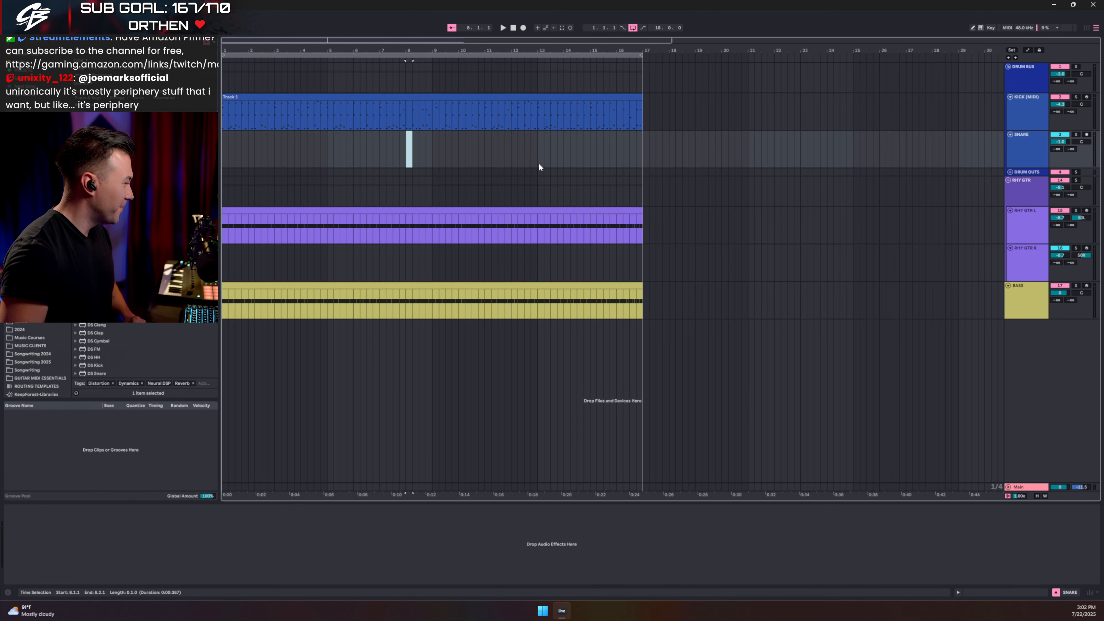
key(Up)
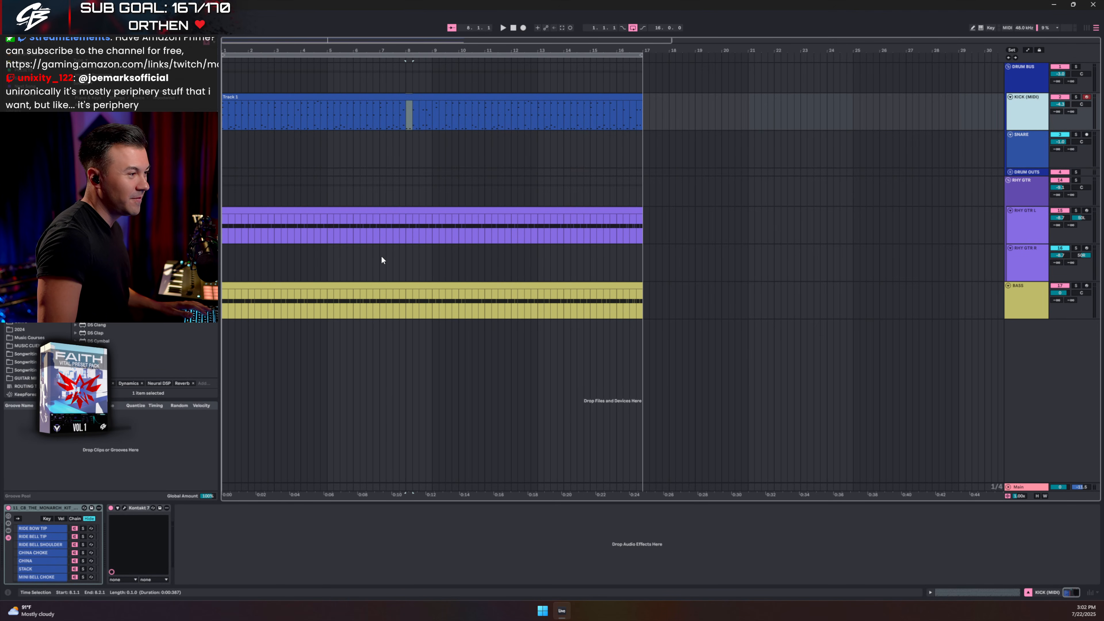
click(418, 208)
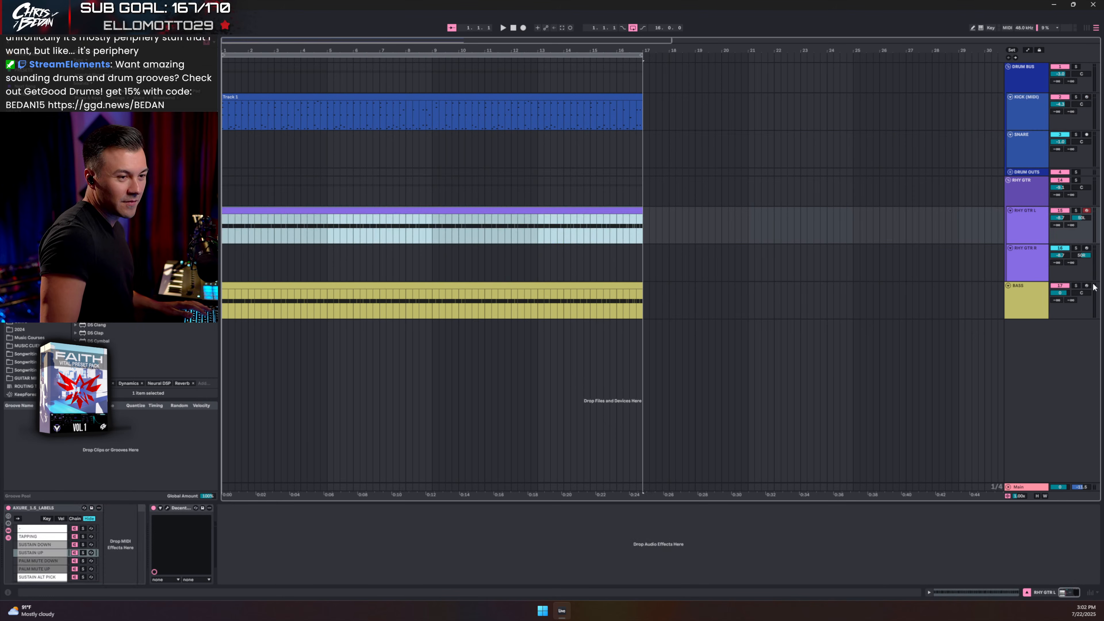
click(1077, 288)
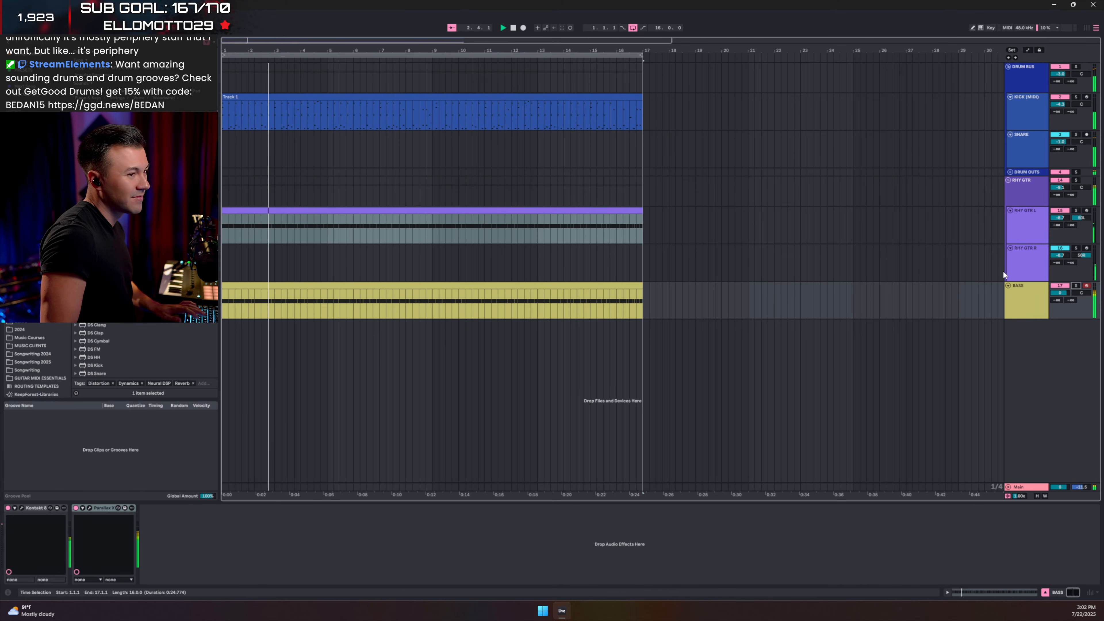
Step: Lower the BASS track's volume to about -4.3 dB while listening to the arrangement
drag(1060, 293, 1060, 305)
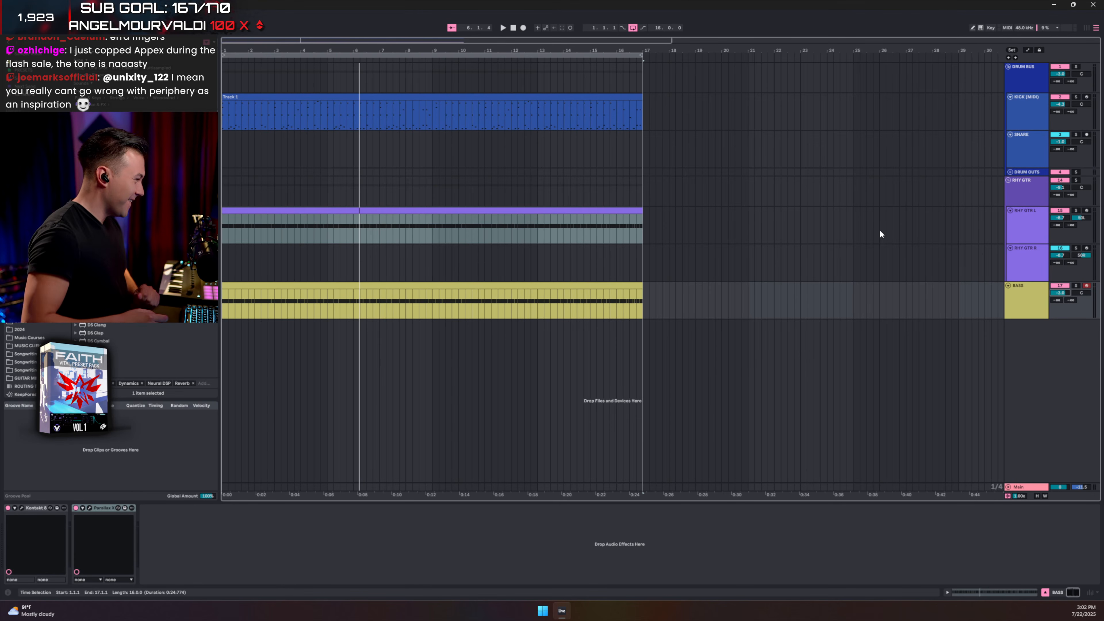
key(space)
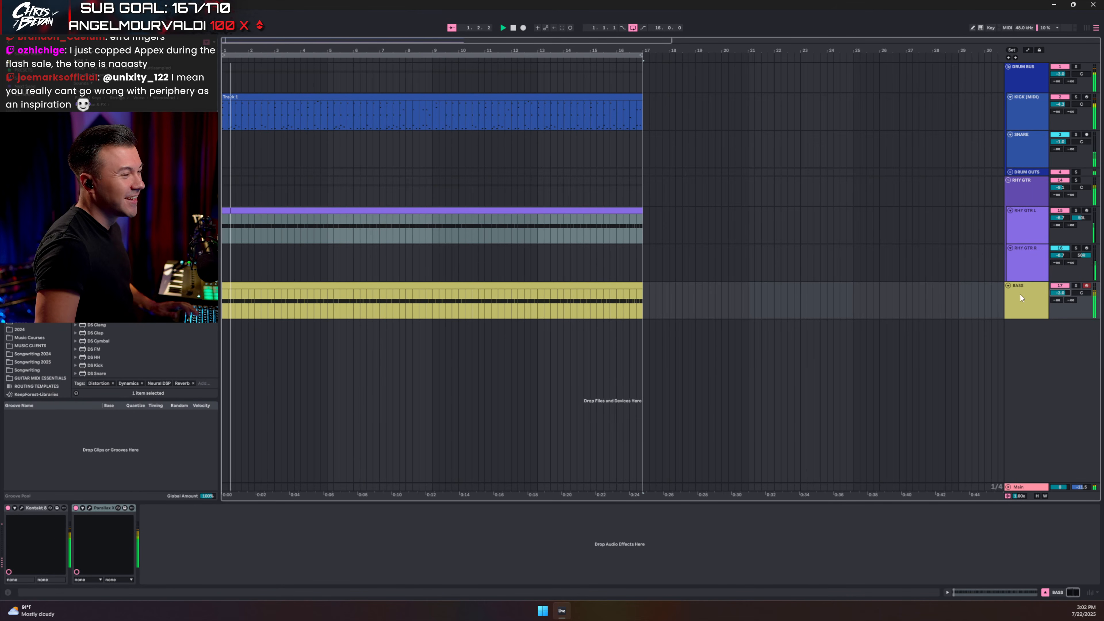
click(1032, 190)
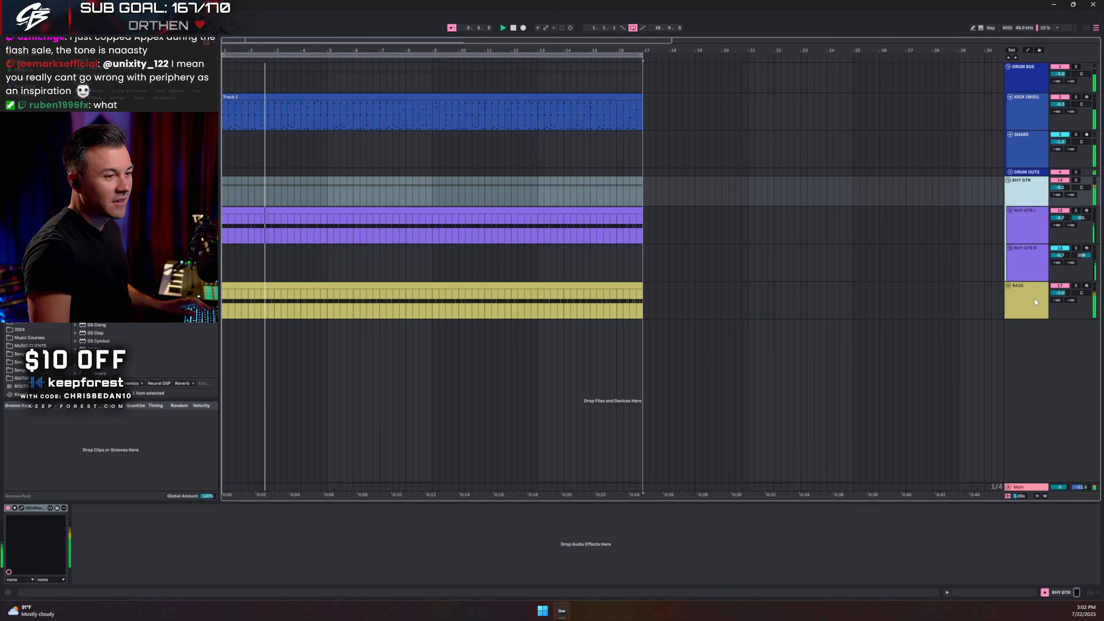
click(1034, 302)
key(Tab)
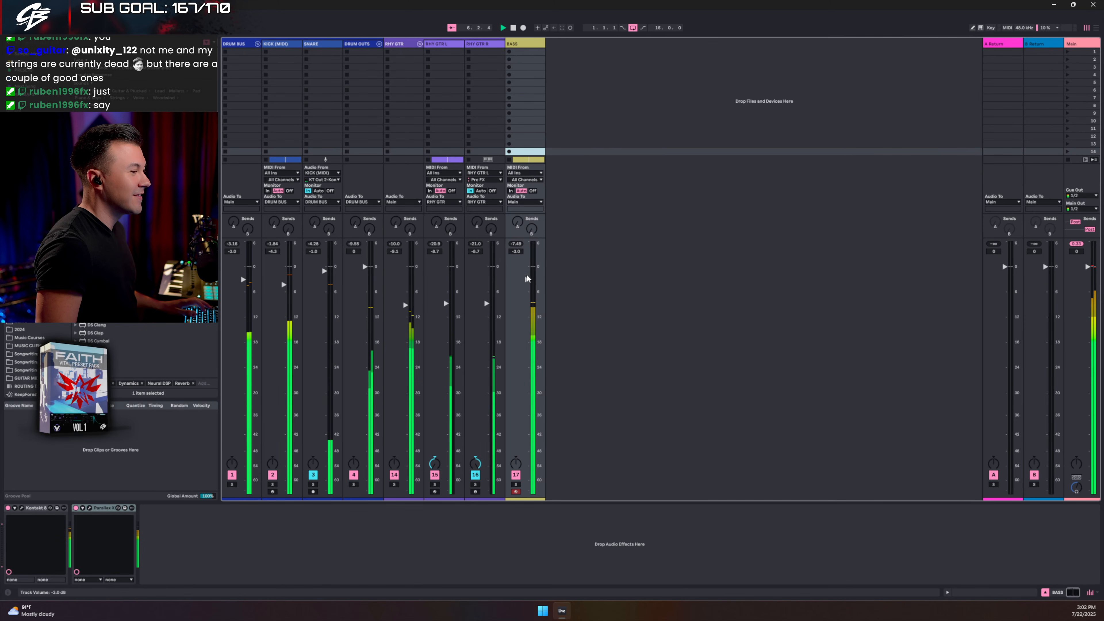
drag(527, 279, 528, 285)
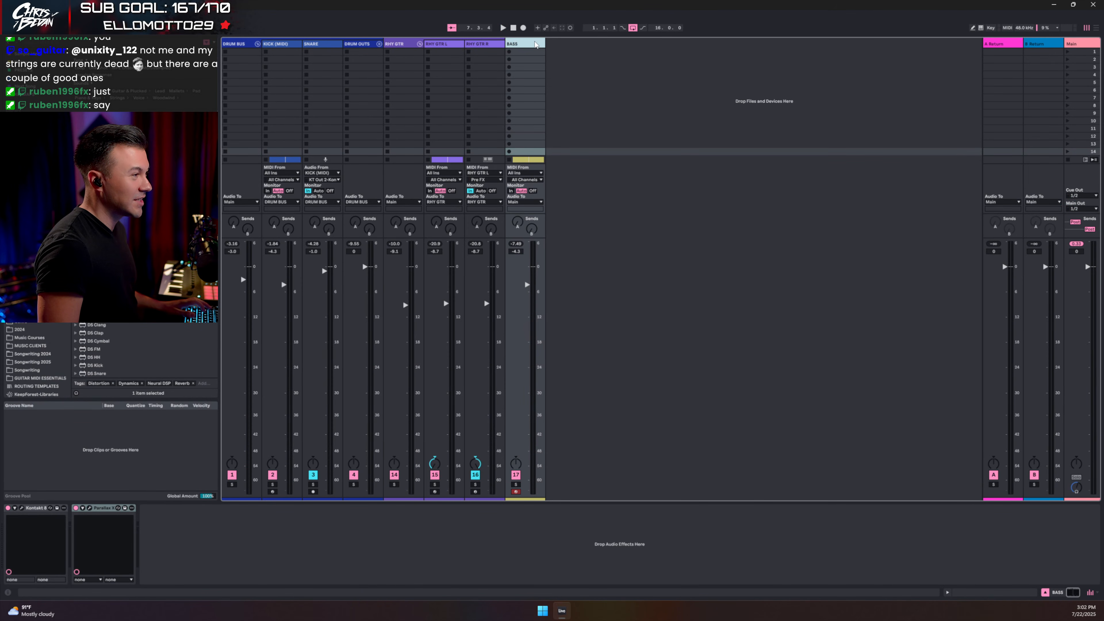
Step: Save the set as a new file in the 2025 Writing Templates folder inside Songwriting 2025
key(ctrl+shift+s)
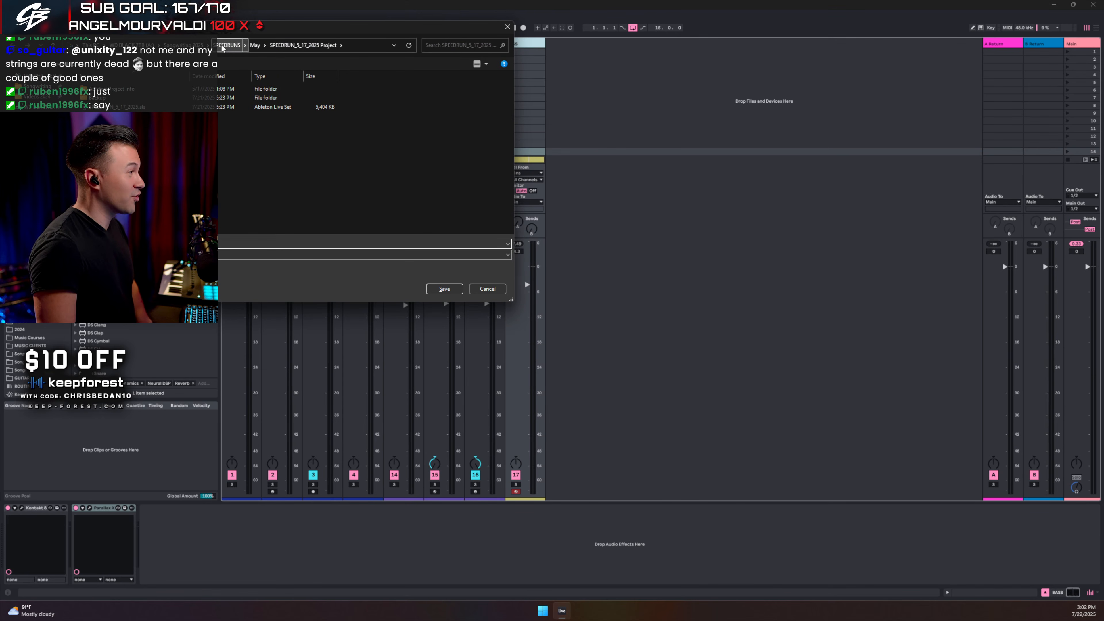
click(183, 45)
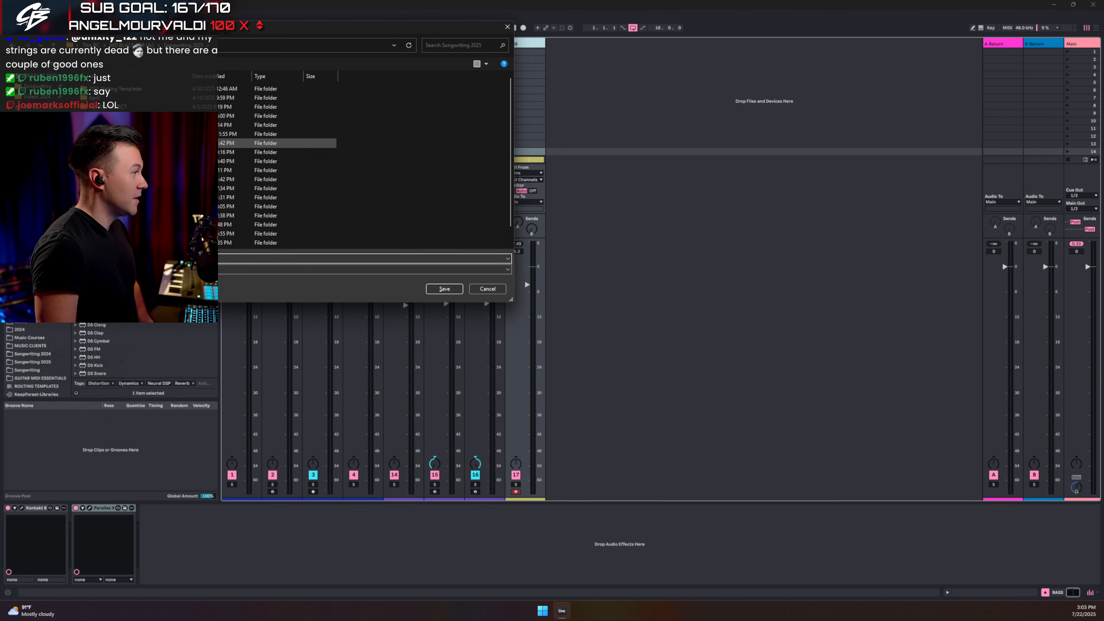
double_click(113, 143)
key(alt+Left)
scroll(113, 159, down, 1)
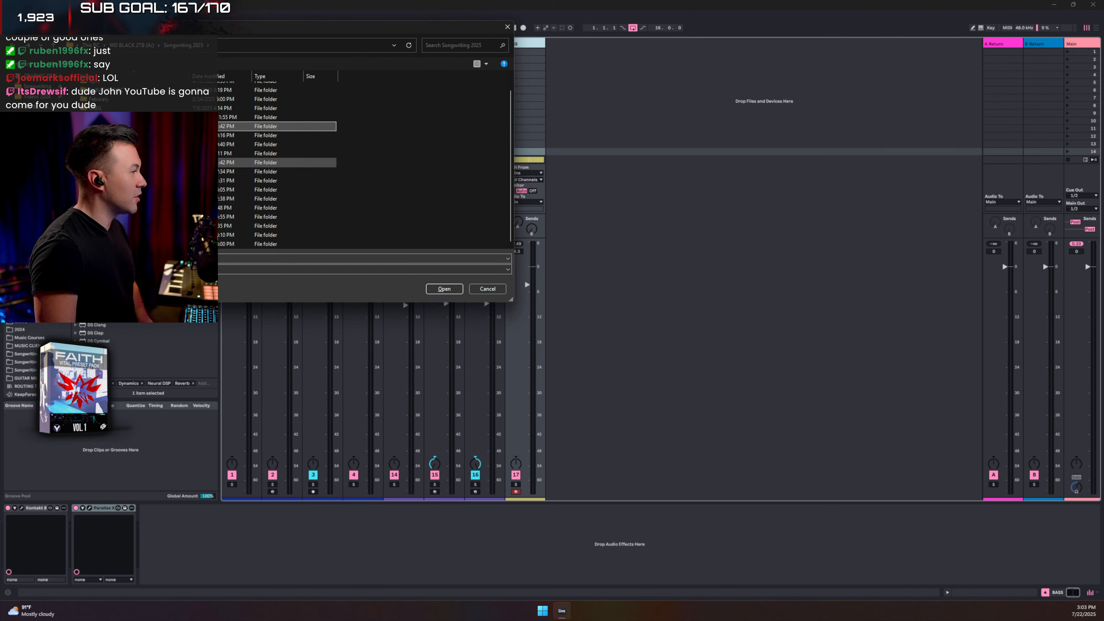
scroll(113, 172, up, 1)
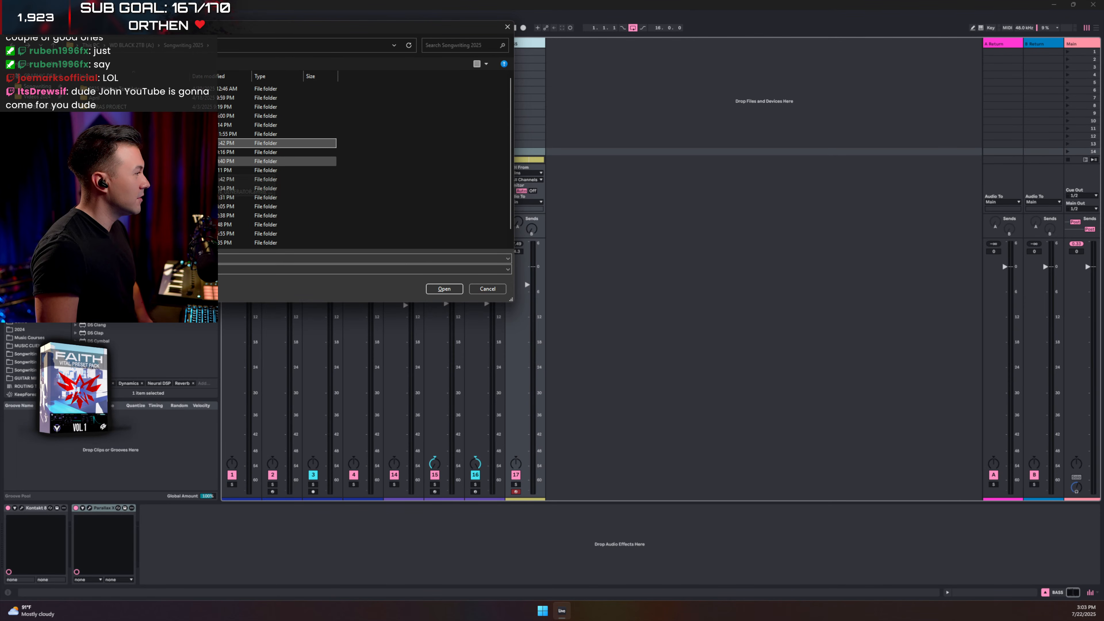
double_click(110, 91)
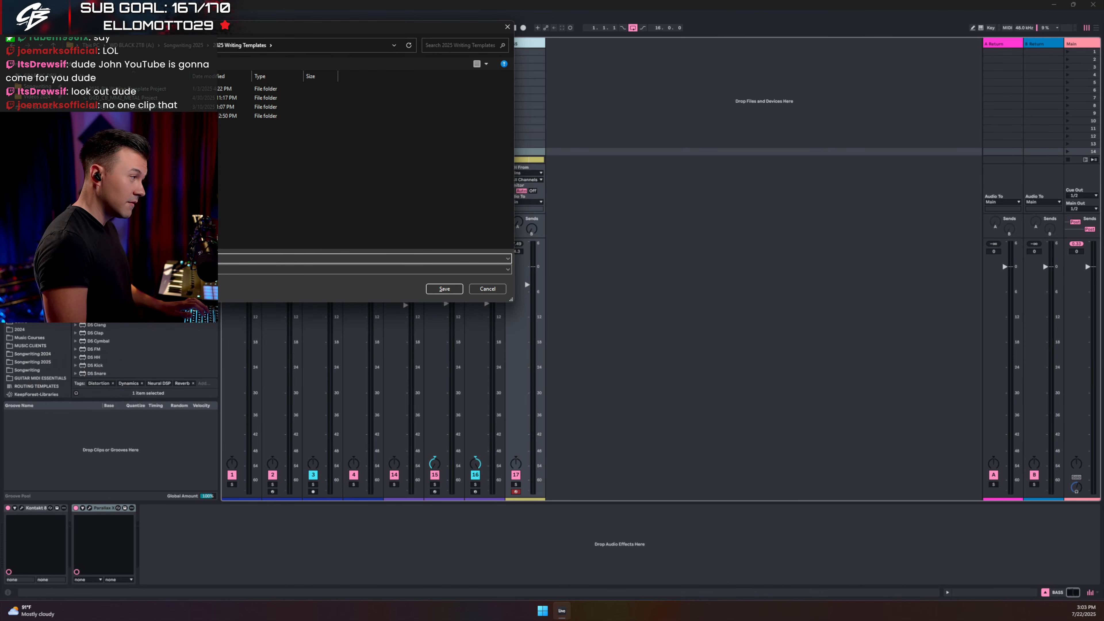
key(Return)
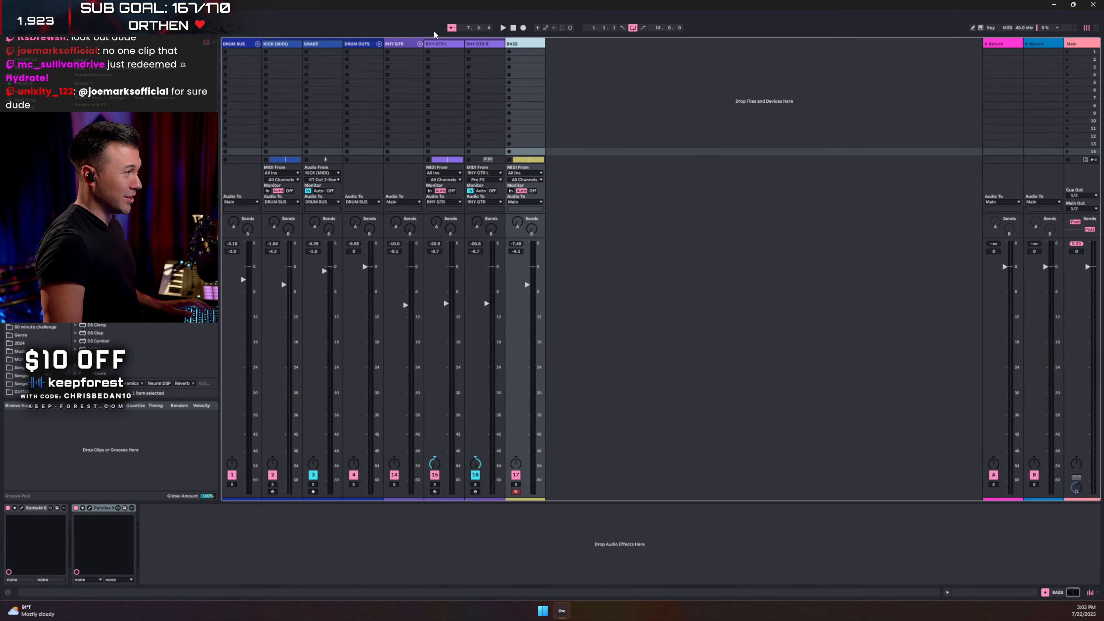
Step: Add a Palm Mute Alt Pick keyswitch note at the start of the RHY GTR L clip and play it with the full arrangement
key(Tab)
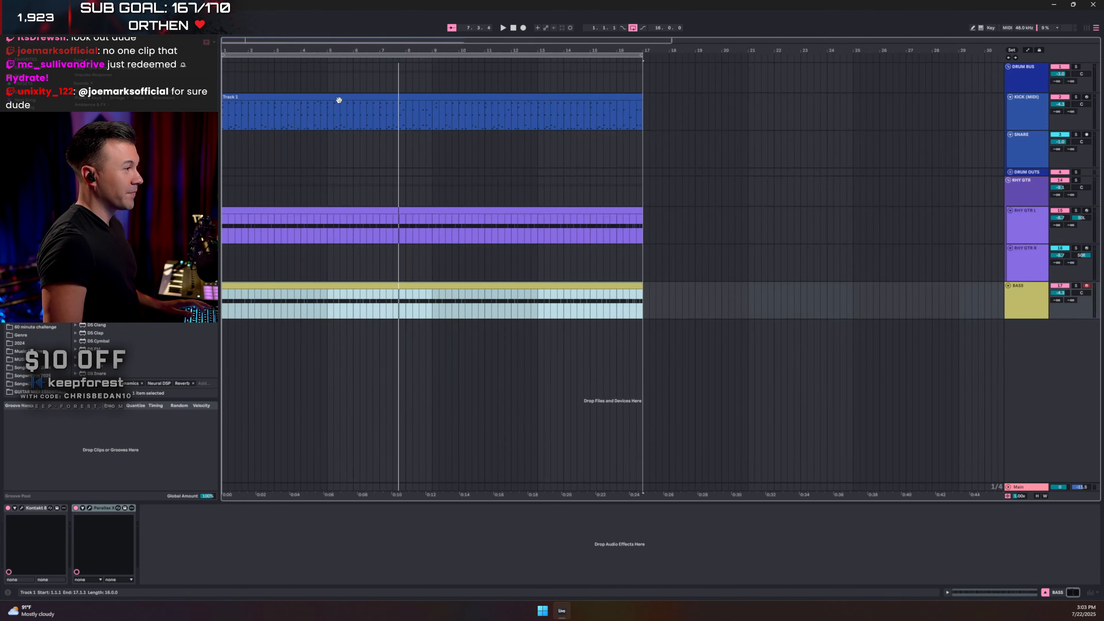
click(381, 213)
scroll(217, 479, down, 3)
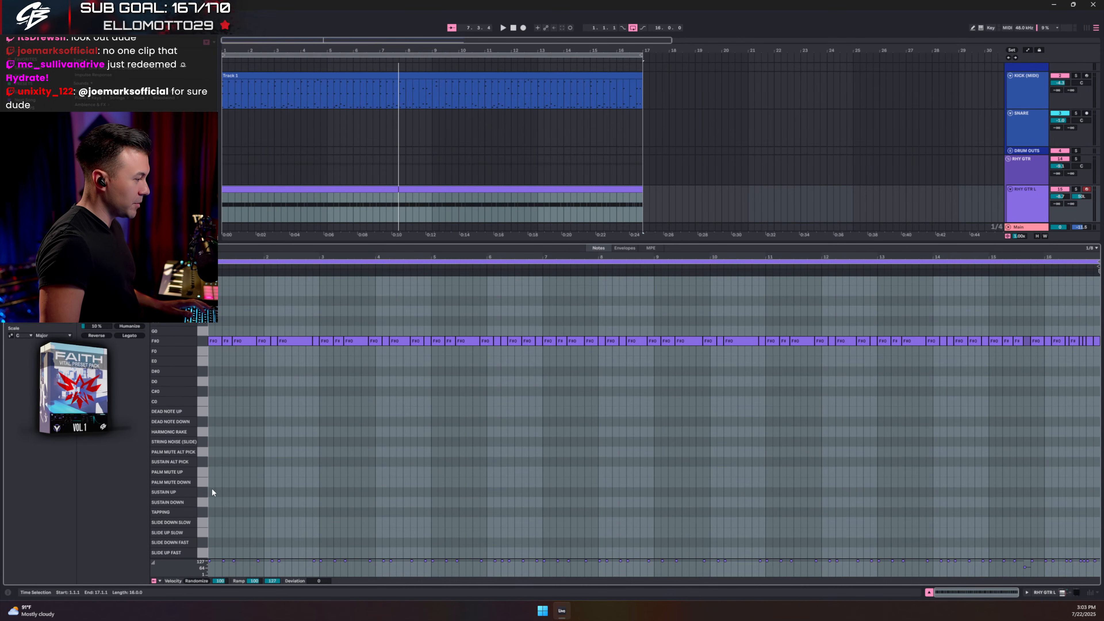
double_click(209, 451)
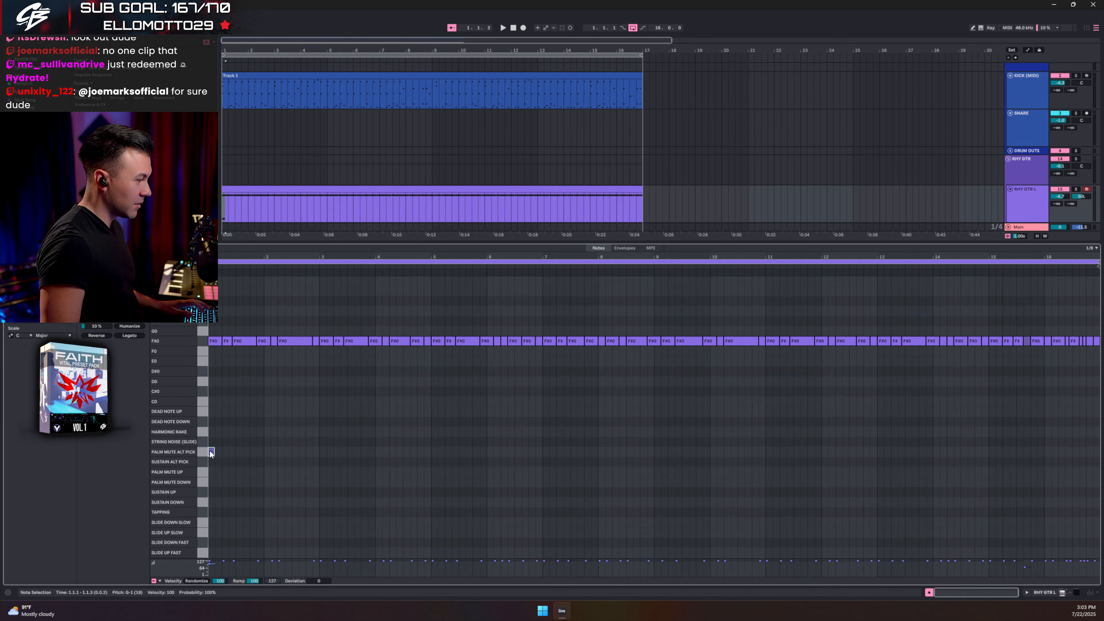
key(space)
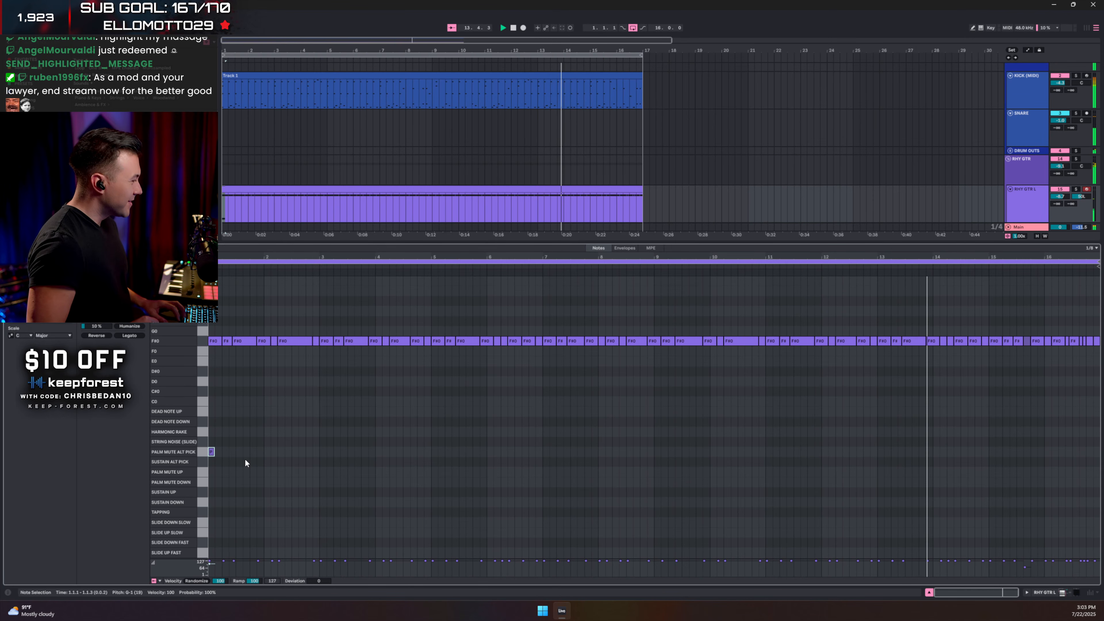
click(929, 593)
Step: Solo the RHY GTR group, listen to the guitars alone, and unsolo it
click(1044, 201)
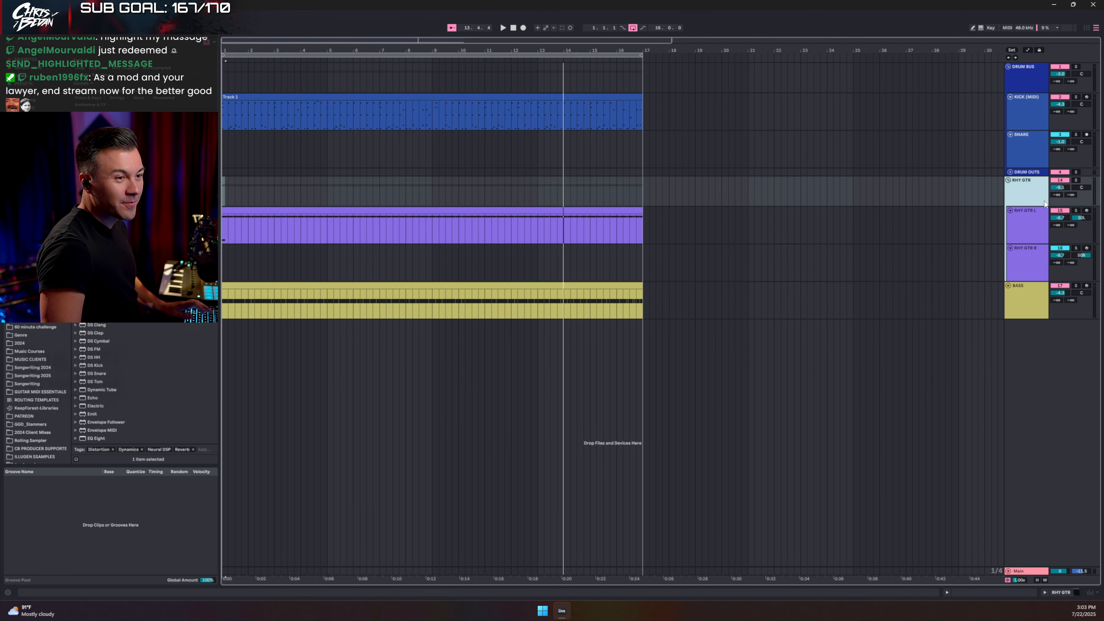
click(1076, 180)
key(space)
double_click(1027, 191)
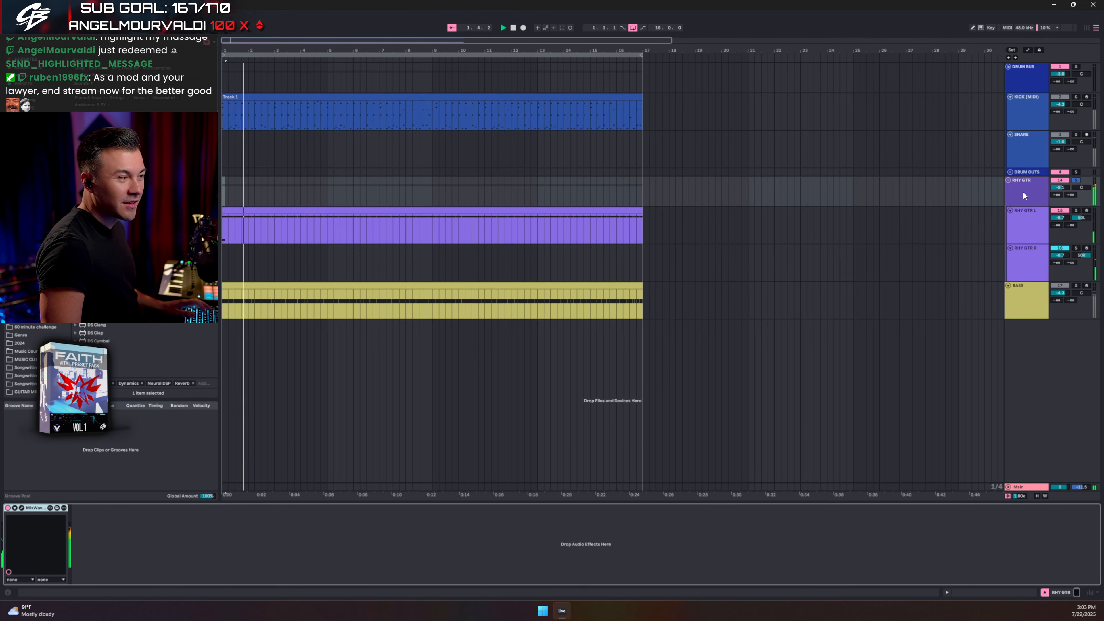
click(1077, 181)
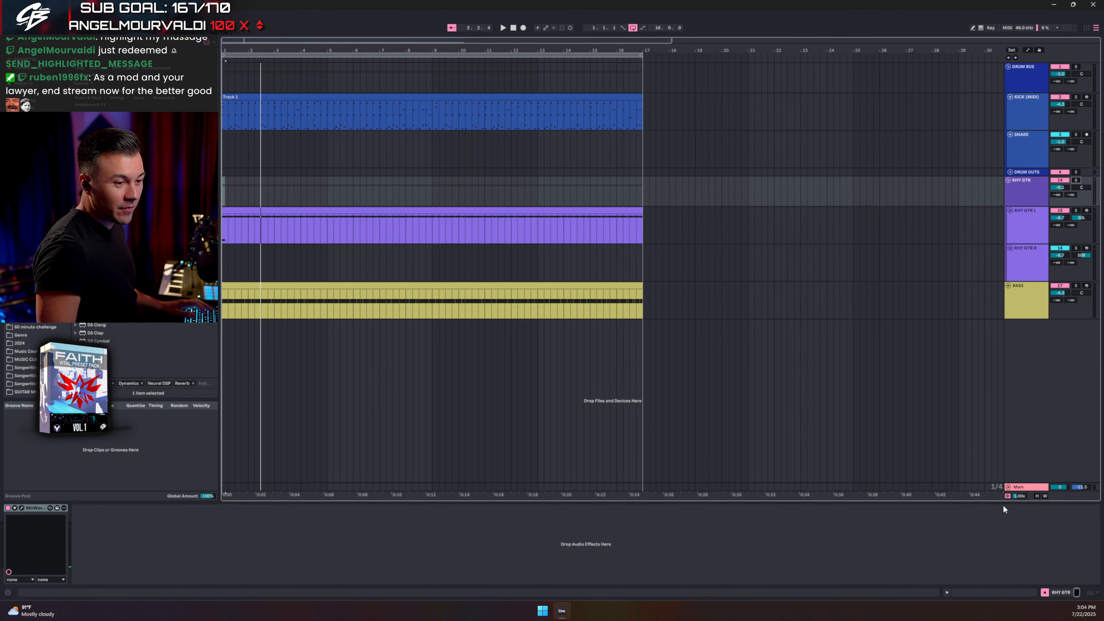
Step: Load the default Saturator onto the Main track and expand its color curve display
click(1020, 488)
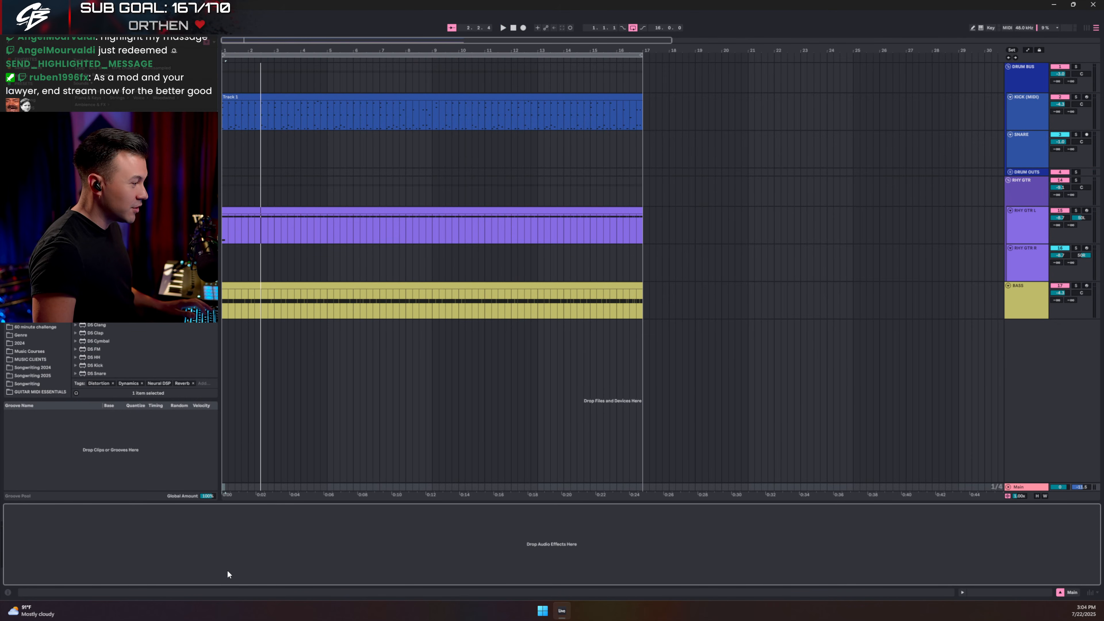
click(38, 43)
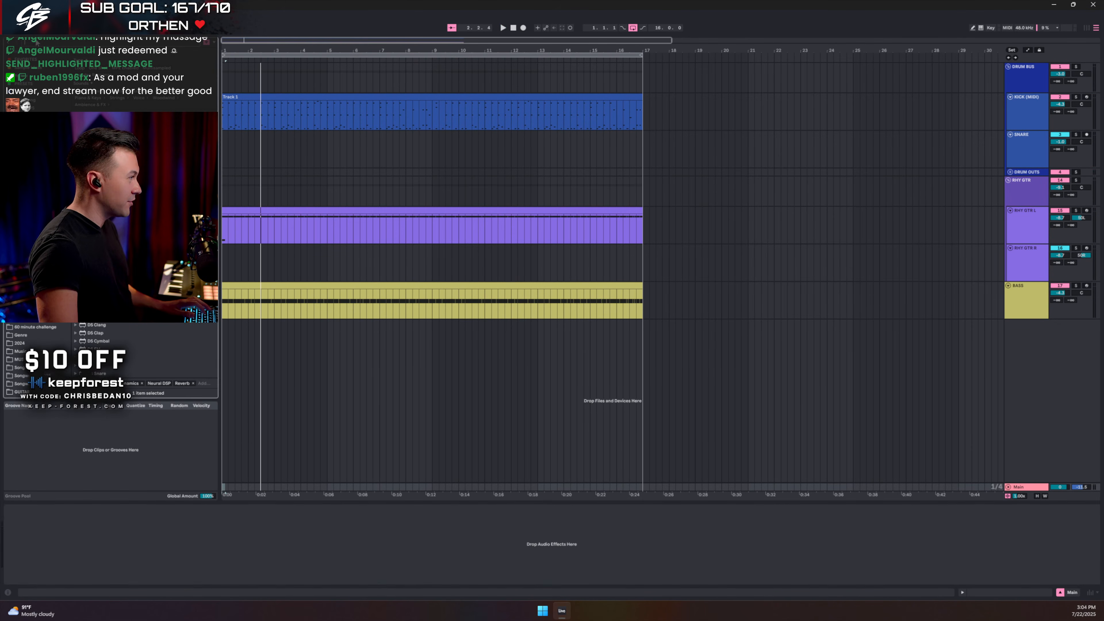
text(satur)
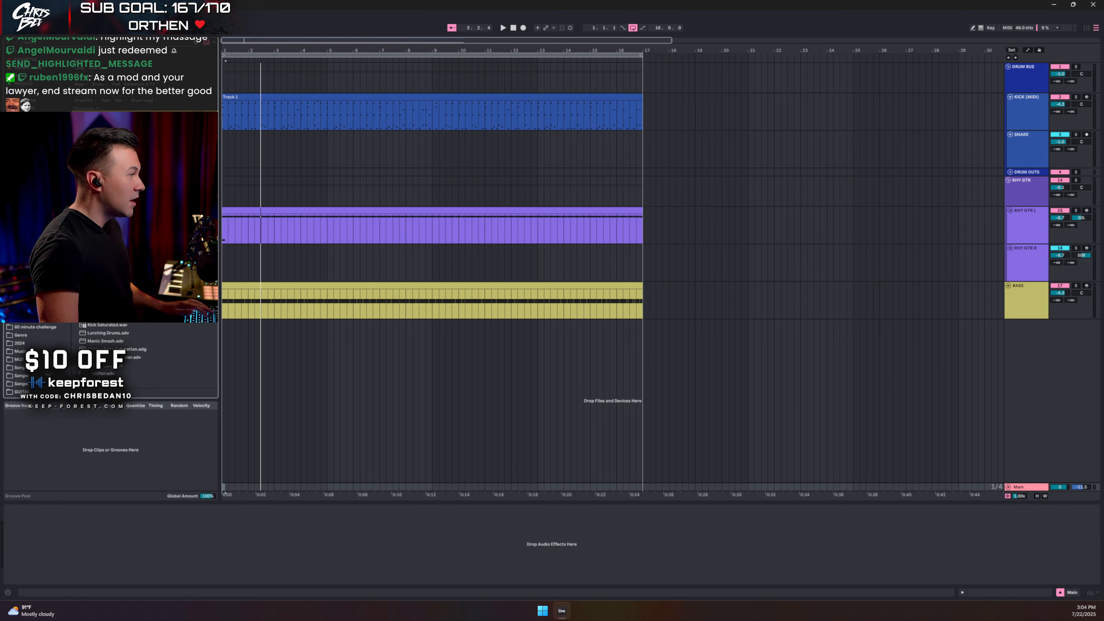
drag(83, 560, 81, 531)
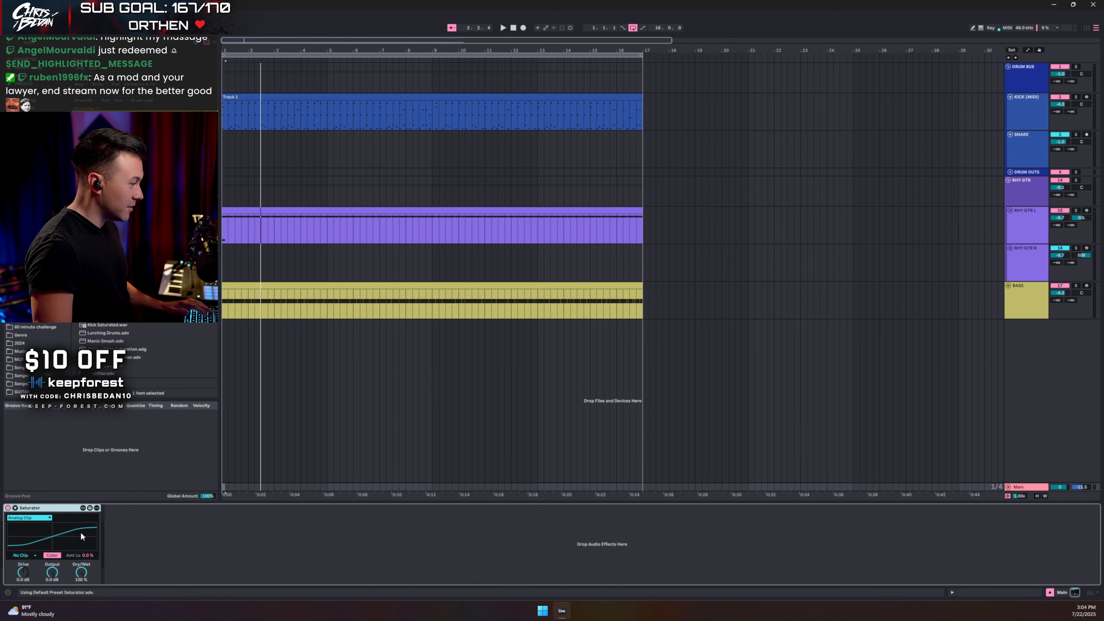
click(16, 510)
Step: Compare the mix with the Saturator off and on during playback, and set its clipping mode to Hard Clip
key(space)
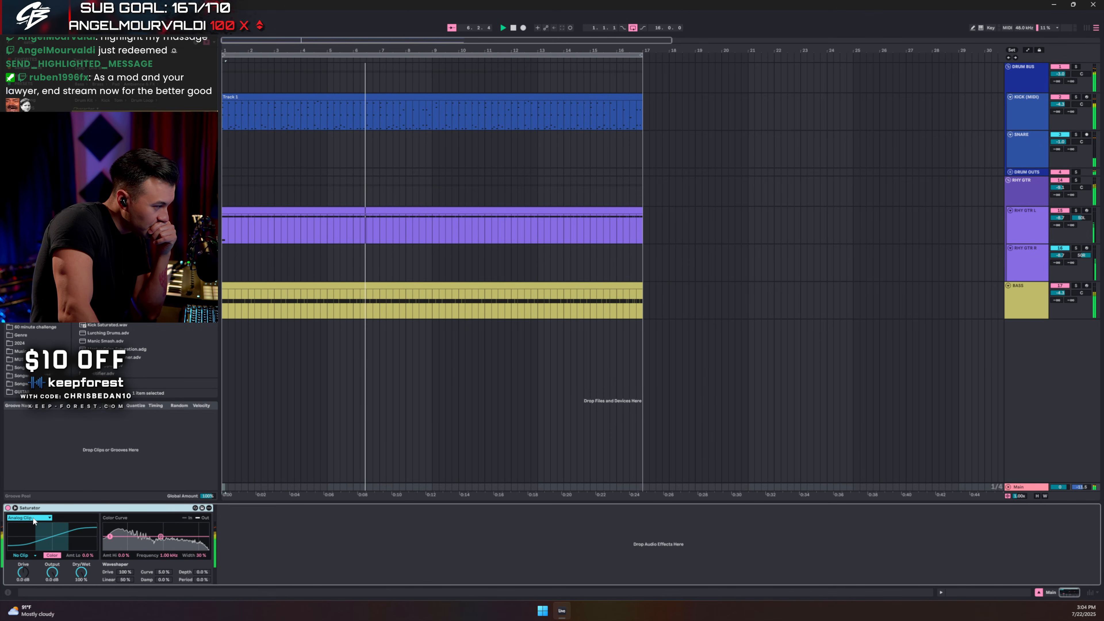
click(8, 508)
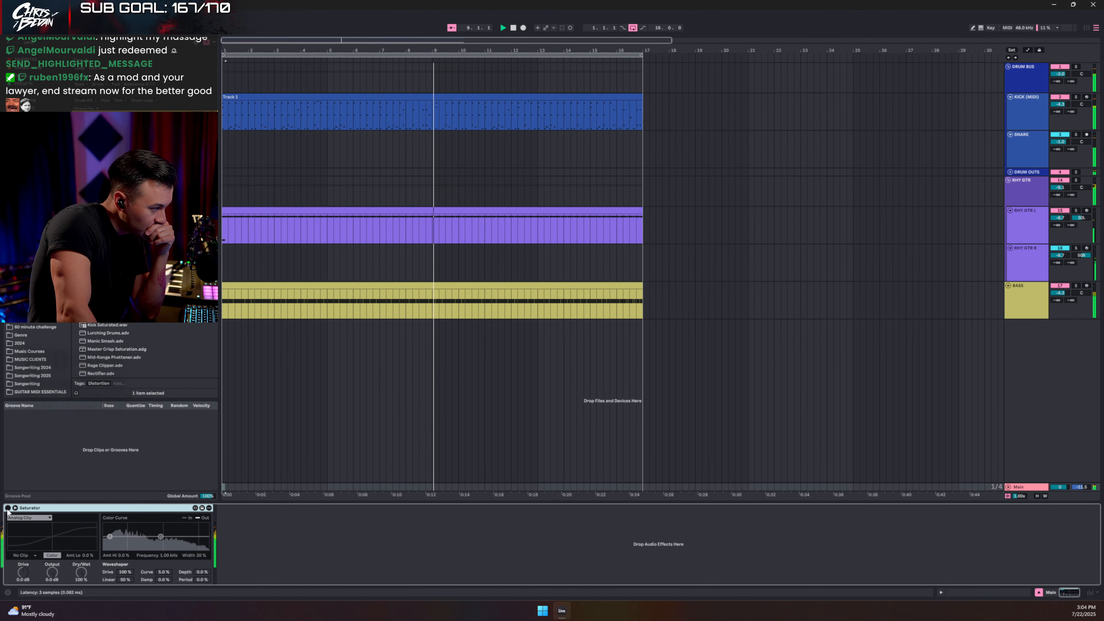
click(8, 508)
click(17, 518)
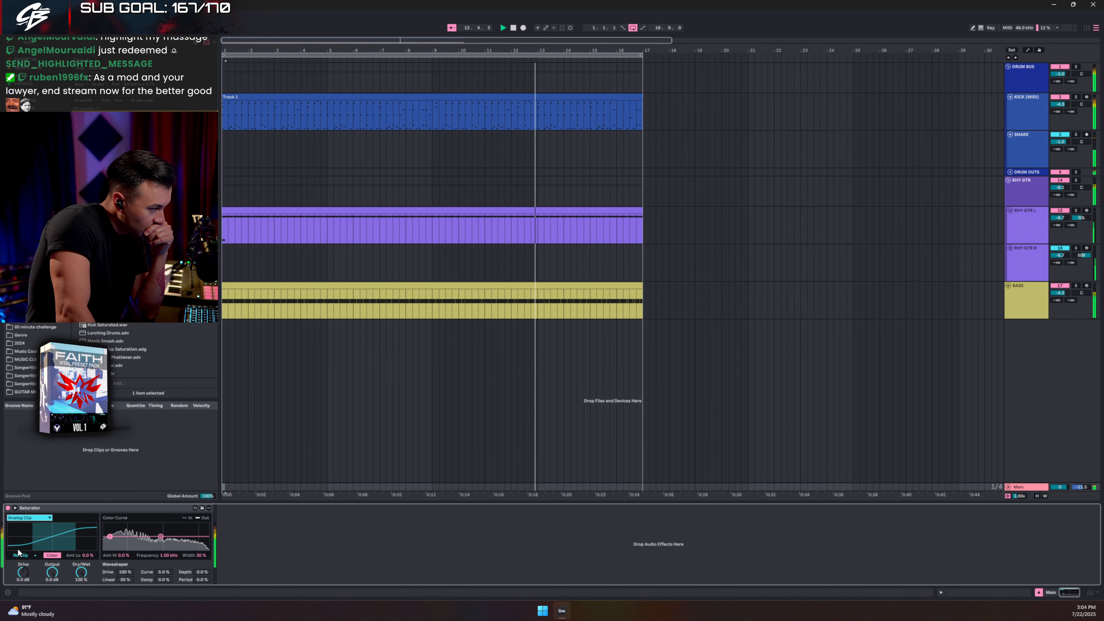
click(20, 555)
click(23, 579)
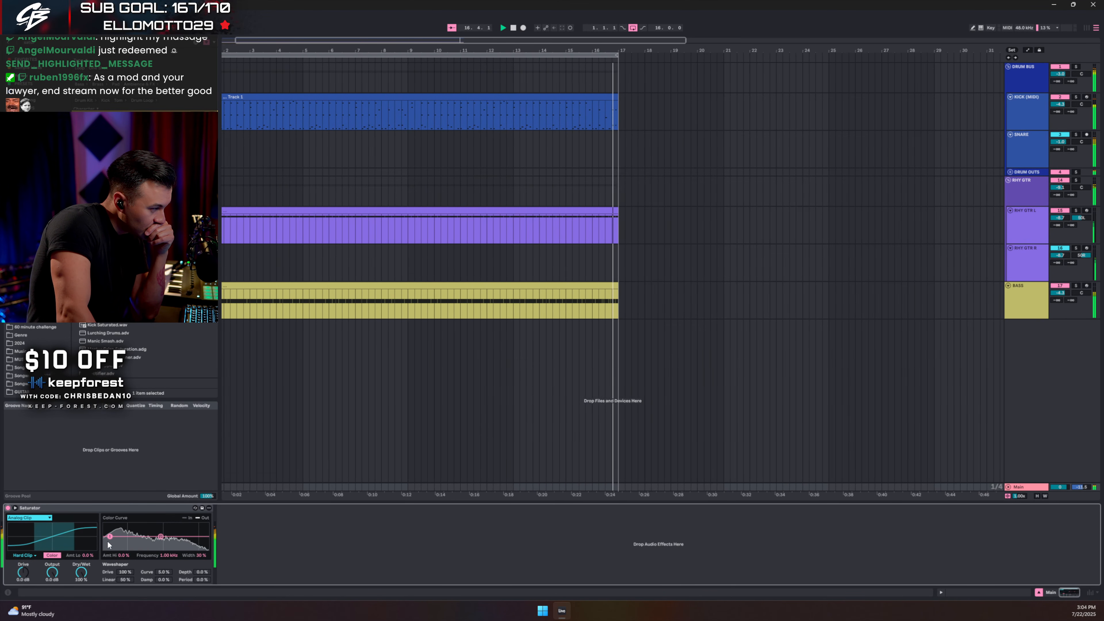
Step: Shape the Saturator's high color band to about 35% amount, 6.5 kHz frequency and 100% width, comparing against bypass during playback
drag(110, 538, 109, 536)
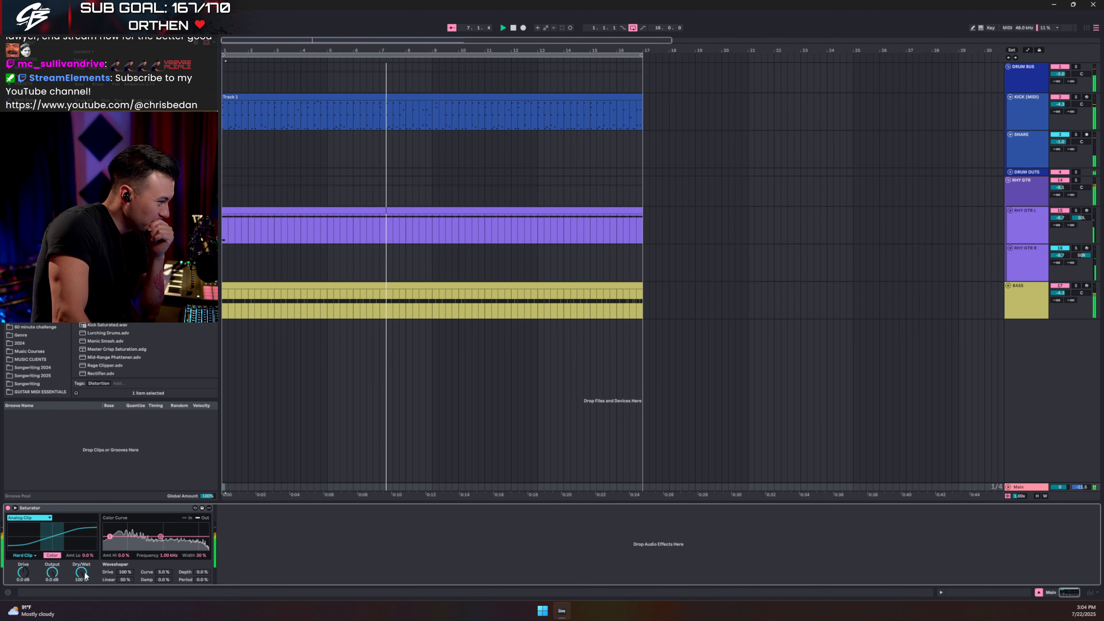
click(8, 509)
click(9, 508)
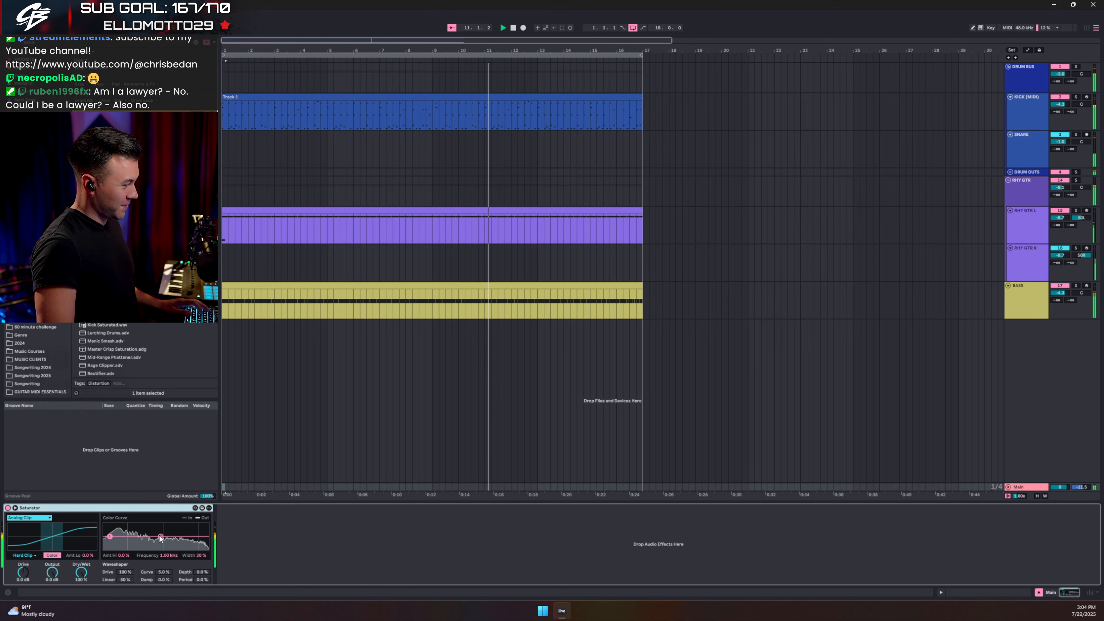
drag(161, 537, 202, 524)
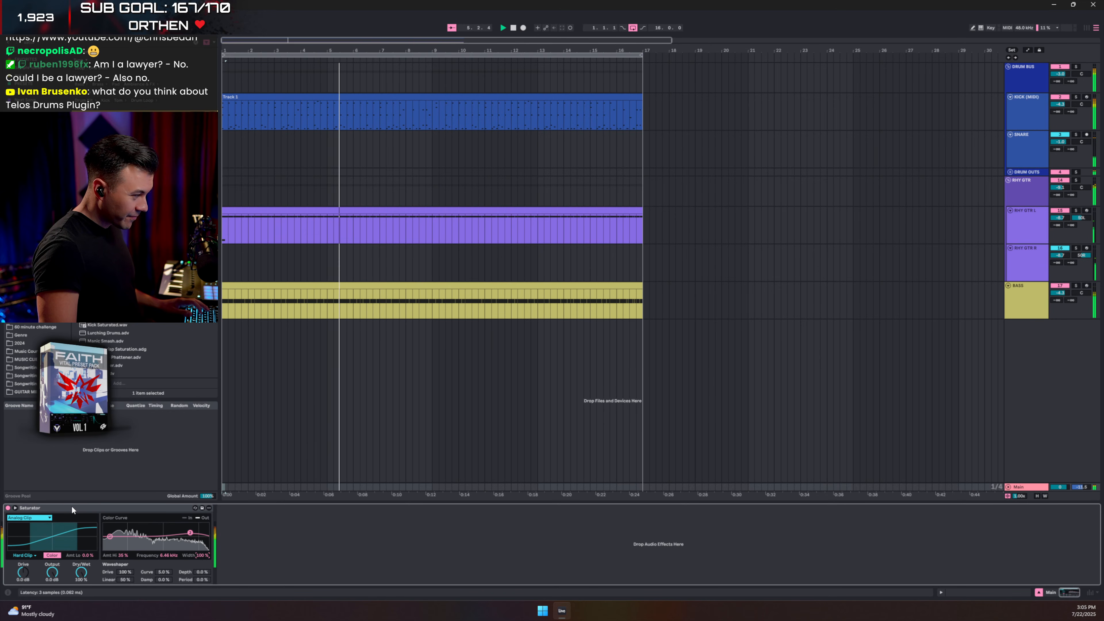
Step: Replace the keyswitch at the start of the RHY GTR L clip with a Sustain Alt Pick note, and select the BASS track
click(1013, 196)
double_click(459, 211)
click(213, 451)
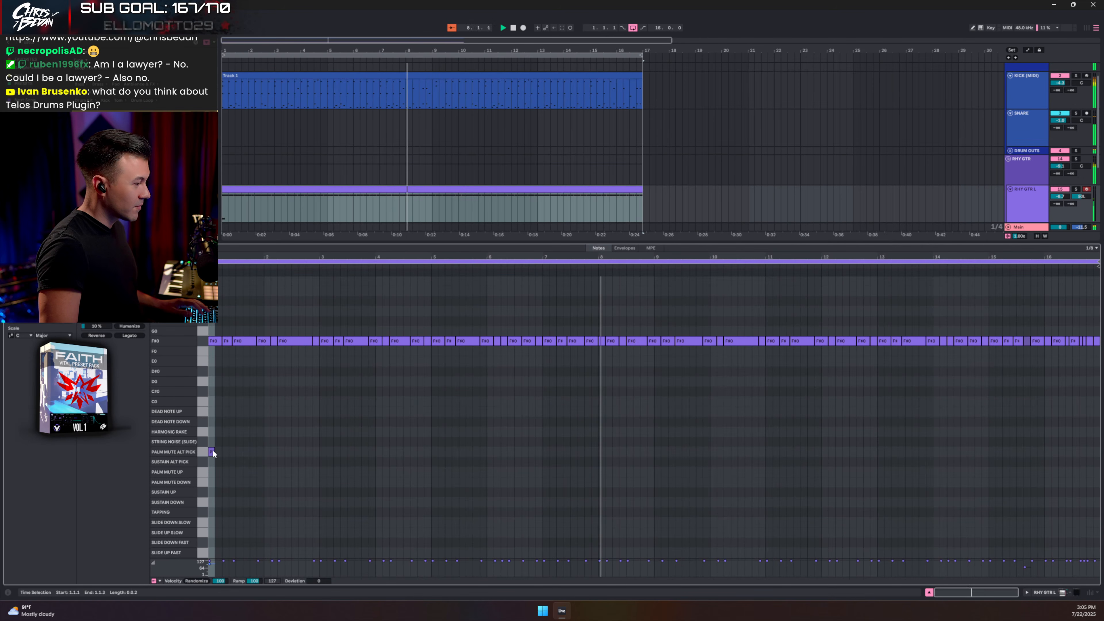
drag(212, 453, 212, 465)
click(211, 456)
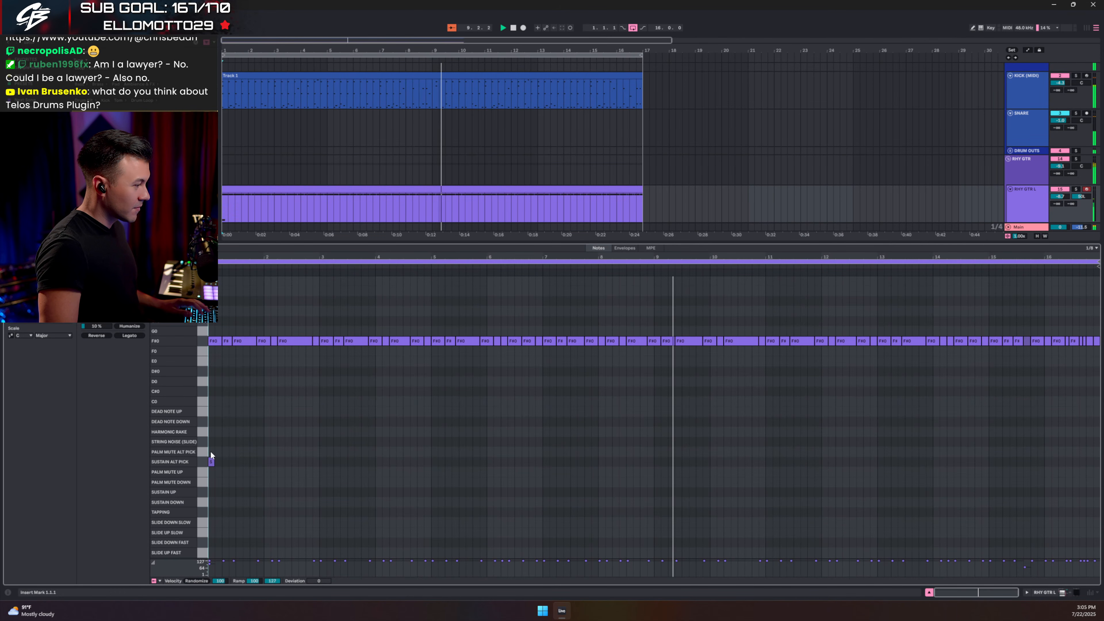
double_click(211, 463)
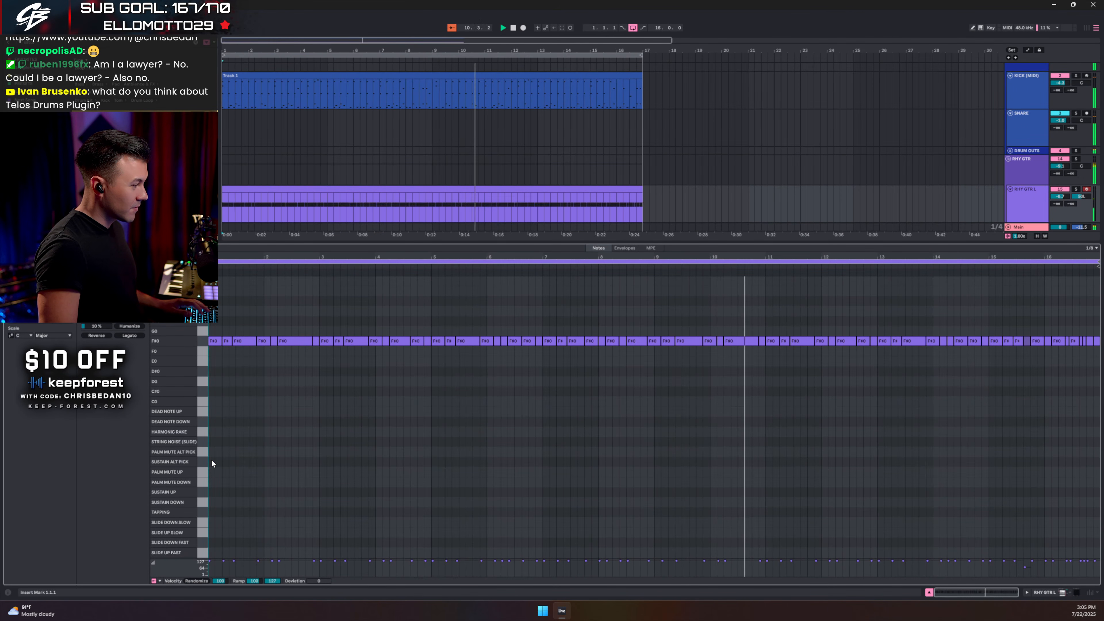
double_click(212, 462)
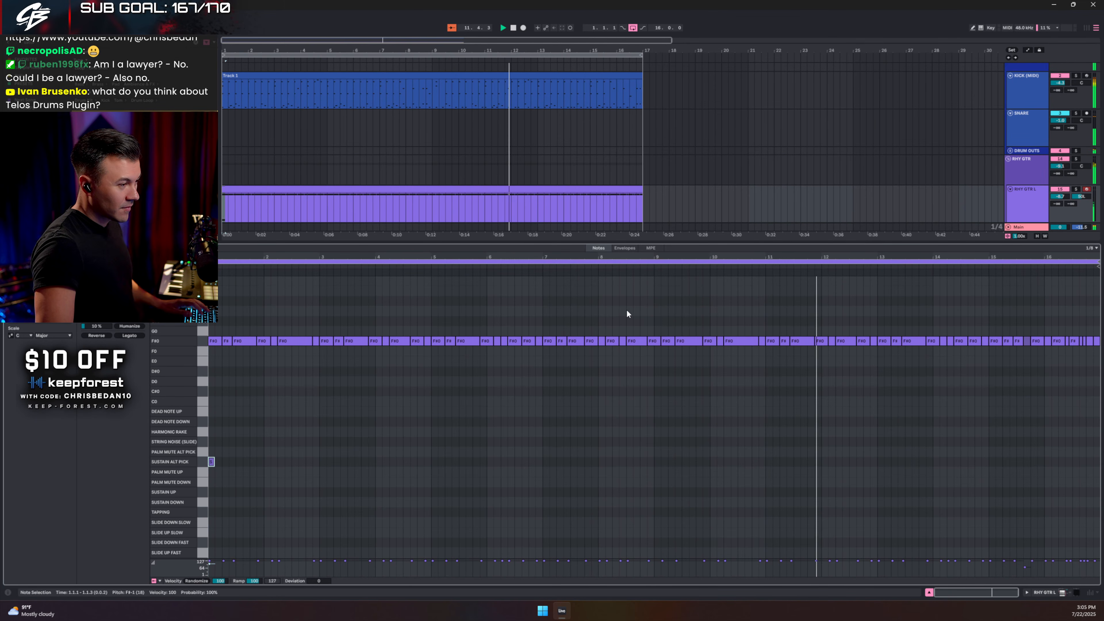
click(929, 593)
click(1031, 307)
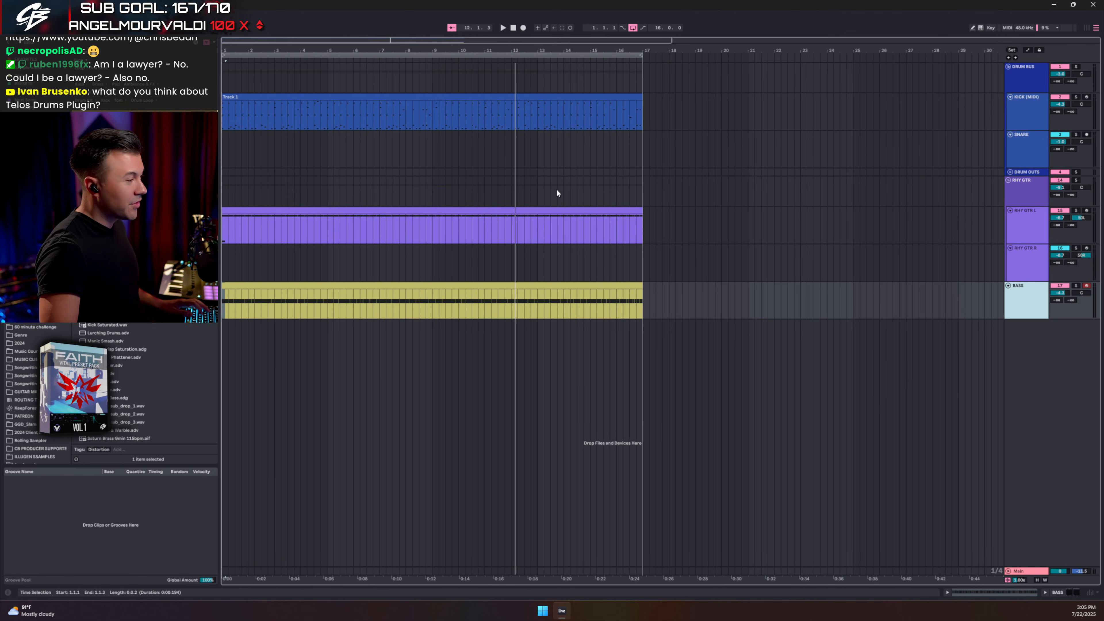
Step: Search the browser for "multiband com" and add Multiband Compression after the Saturator on the Main track
double_click(1022, 572)
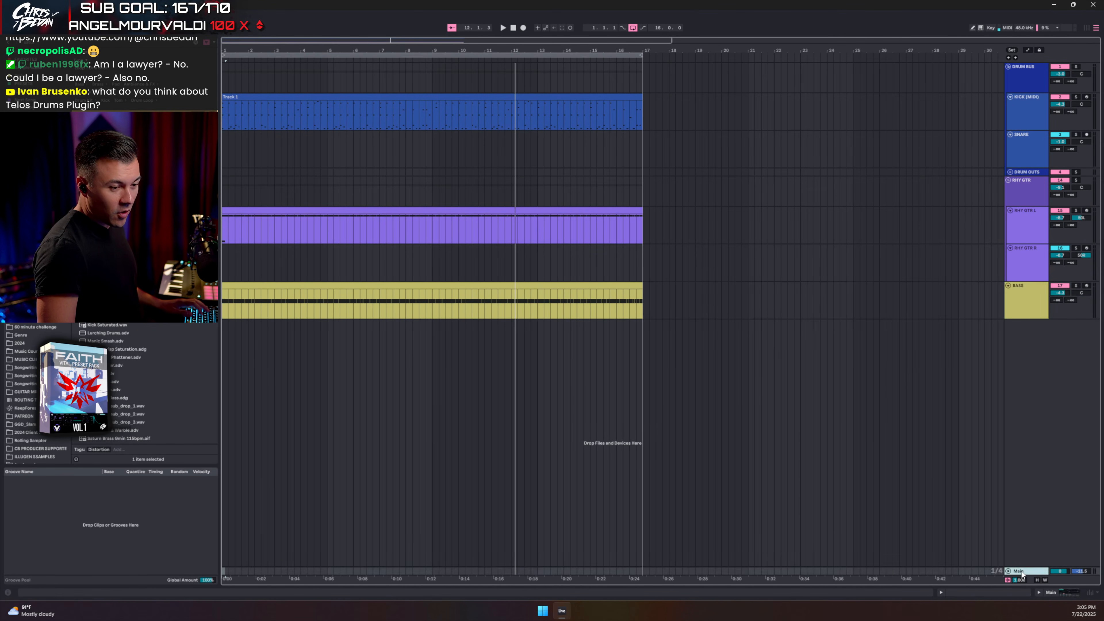
double_click(48, 43)
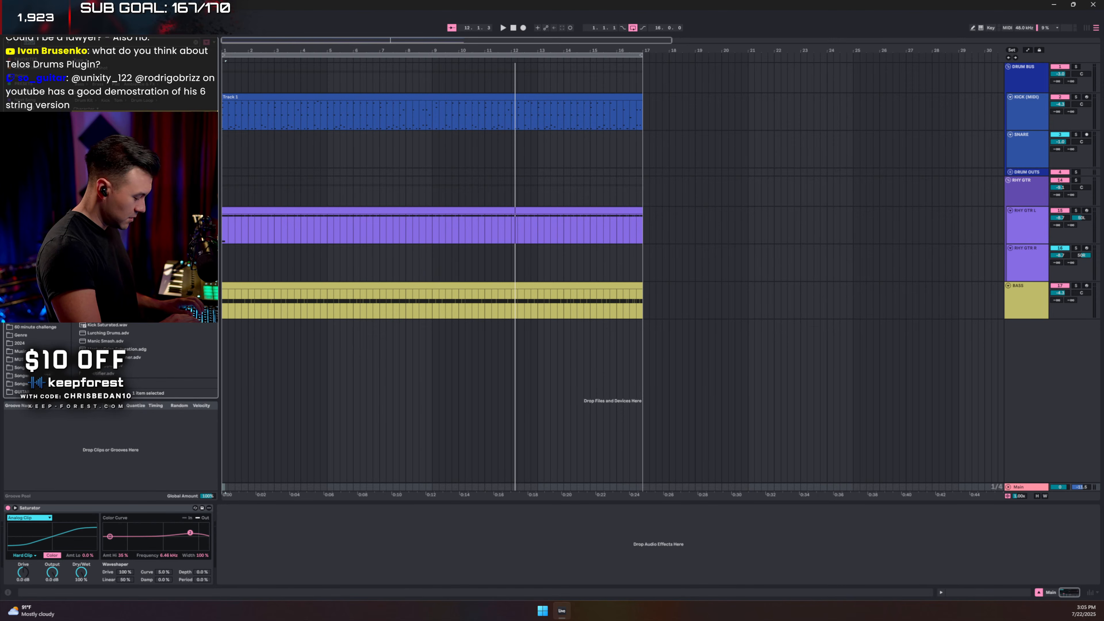
text(multiband com)
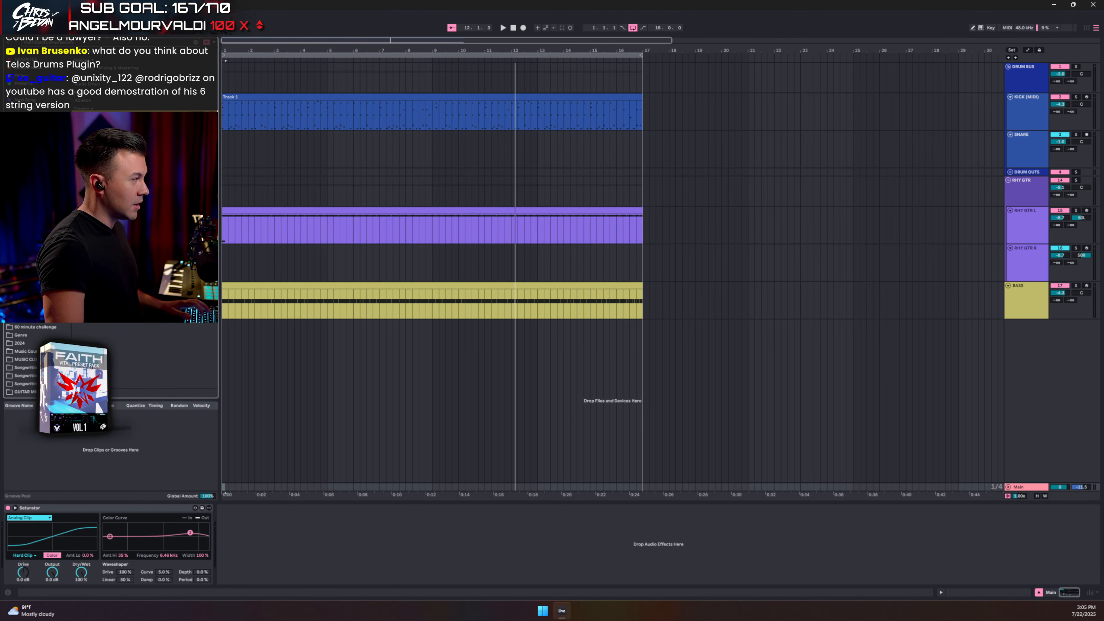
drag(102, 139, 278, 559)
Step: Play the mix to compare how it sounds with Multiband Compression bypassed and enabled
click(221, 508)
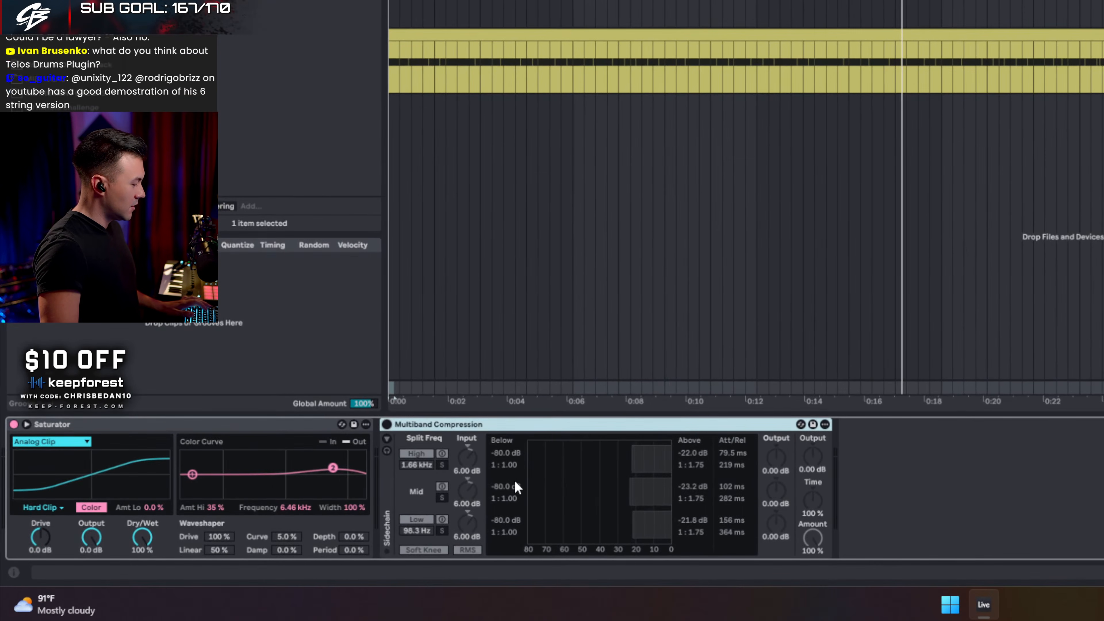
key(space)
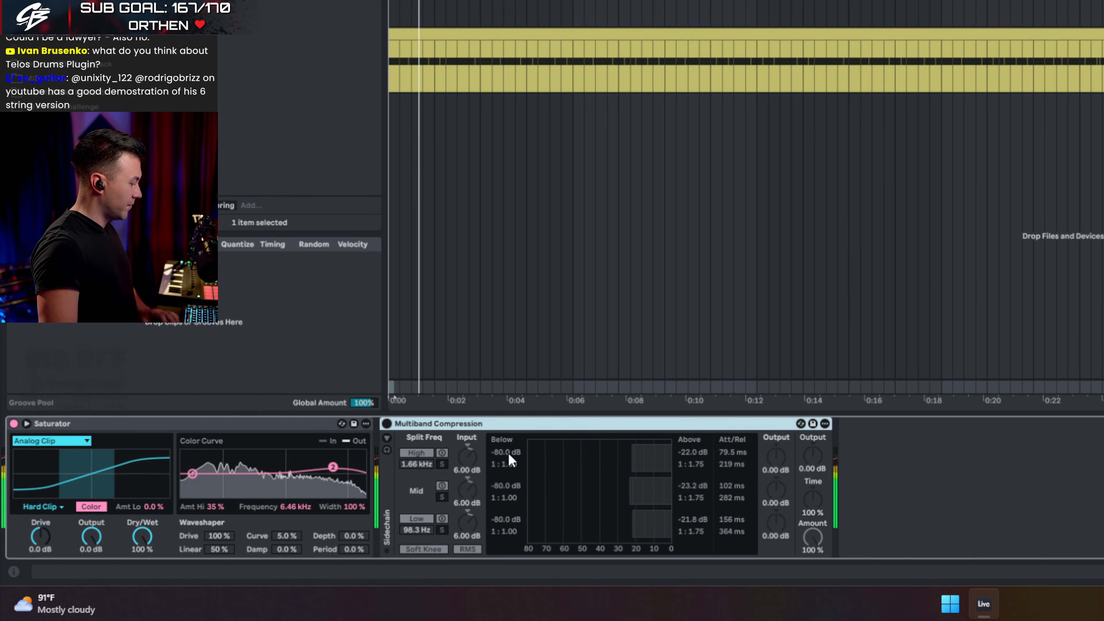
click(388, 425)
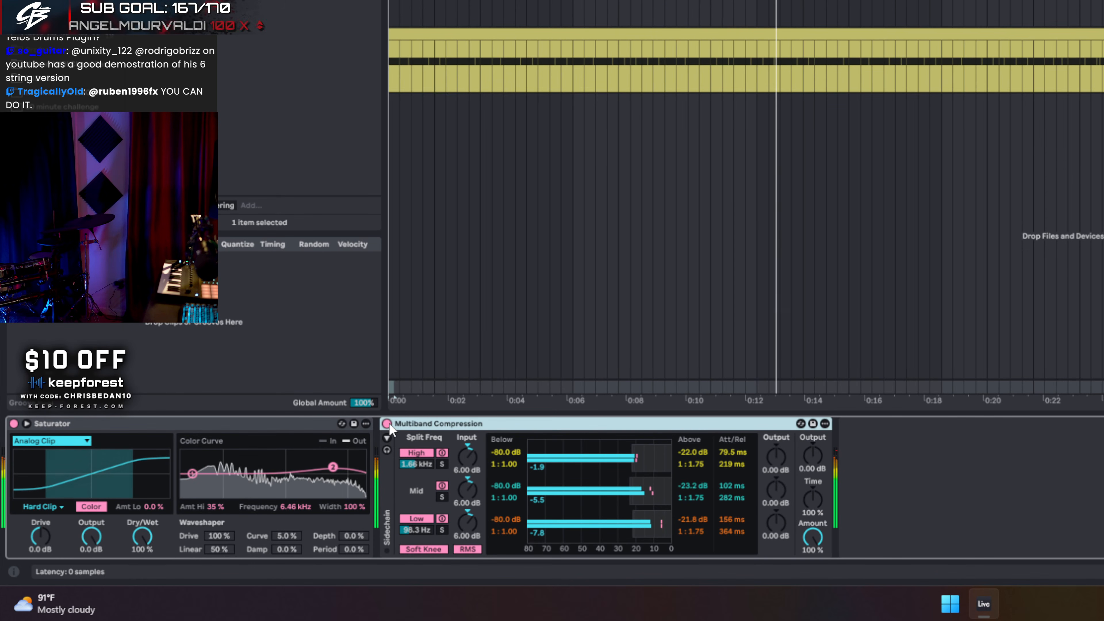
key(space)
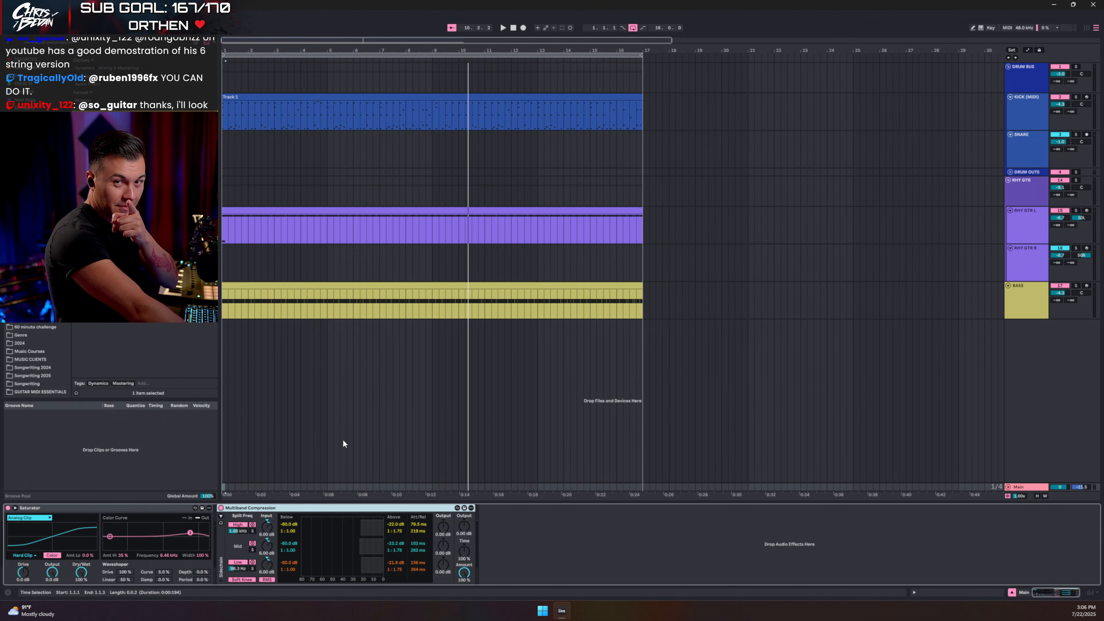
Step: Reduce the Multiband Compression amount to about 57%, auditioning the mix with the effect on and off
scroll(343, 440, right, 1)
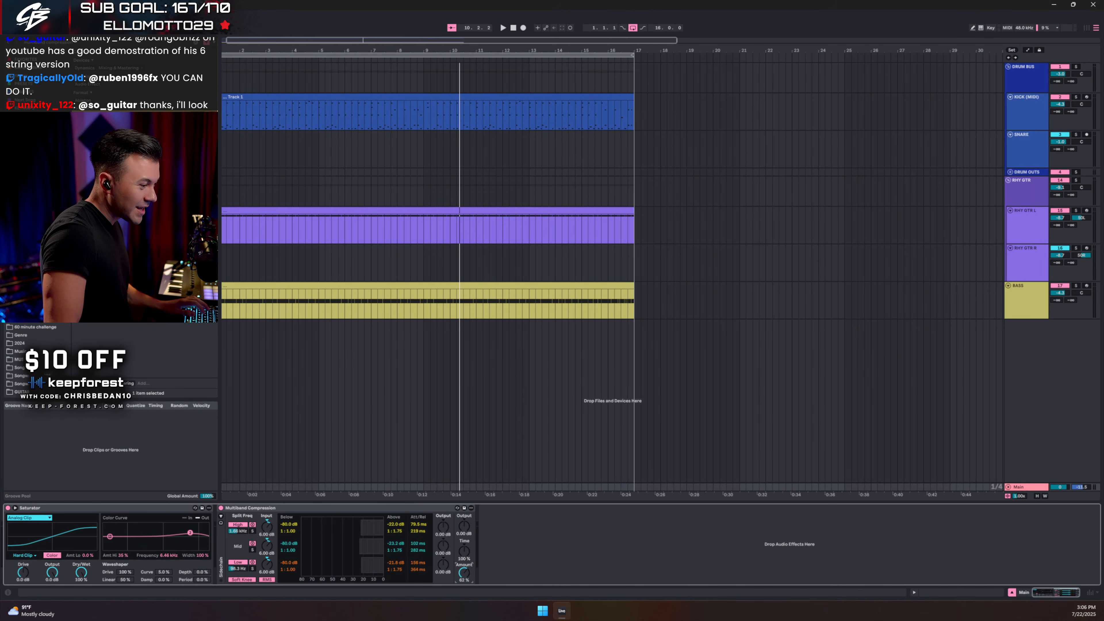
drag(464, 573, 464, 571)
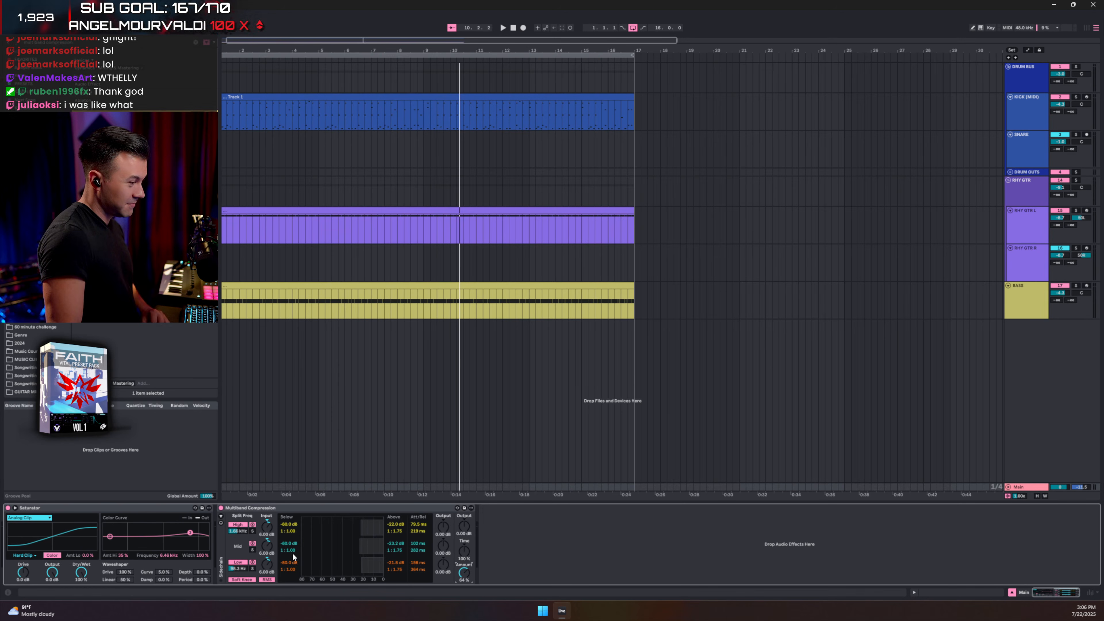
key(space)
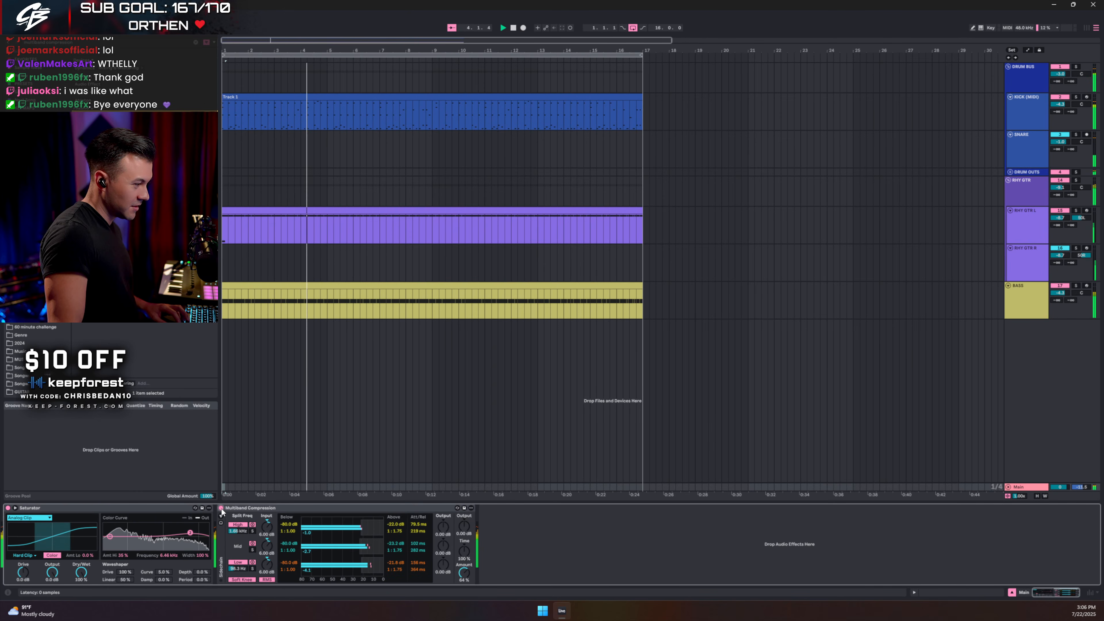
click(221, 509)
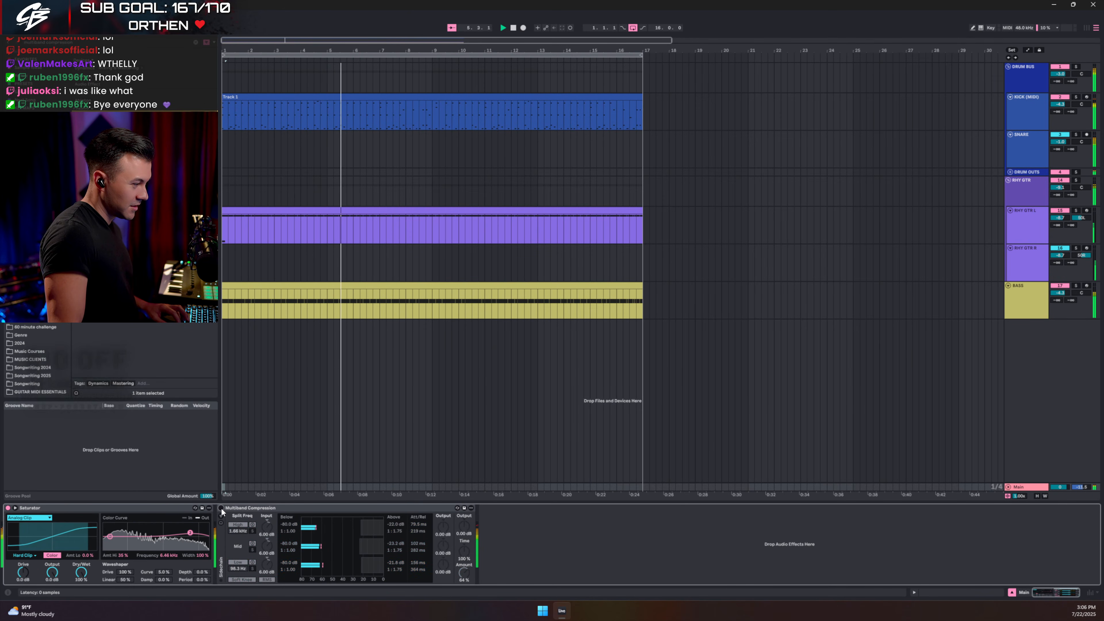
click(221, 509)
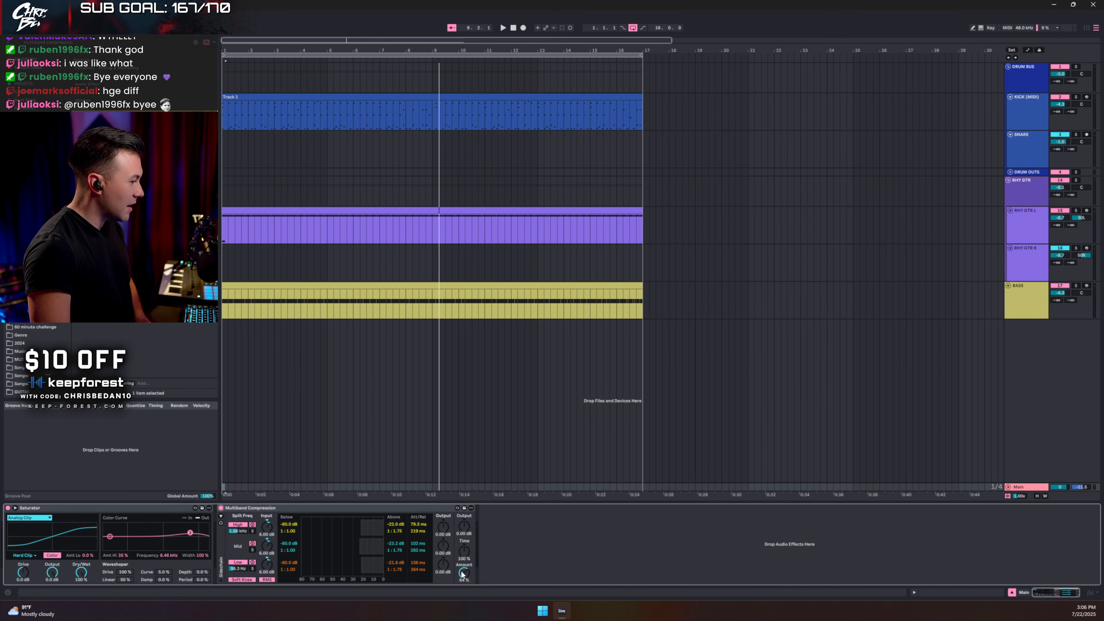
key(space)
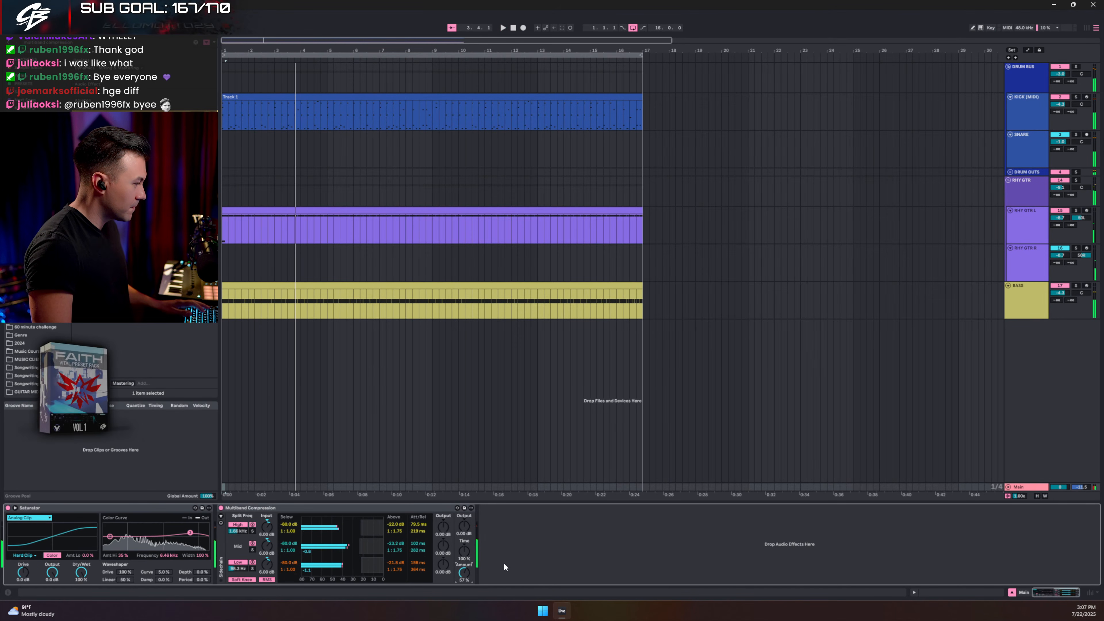
key(space)
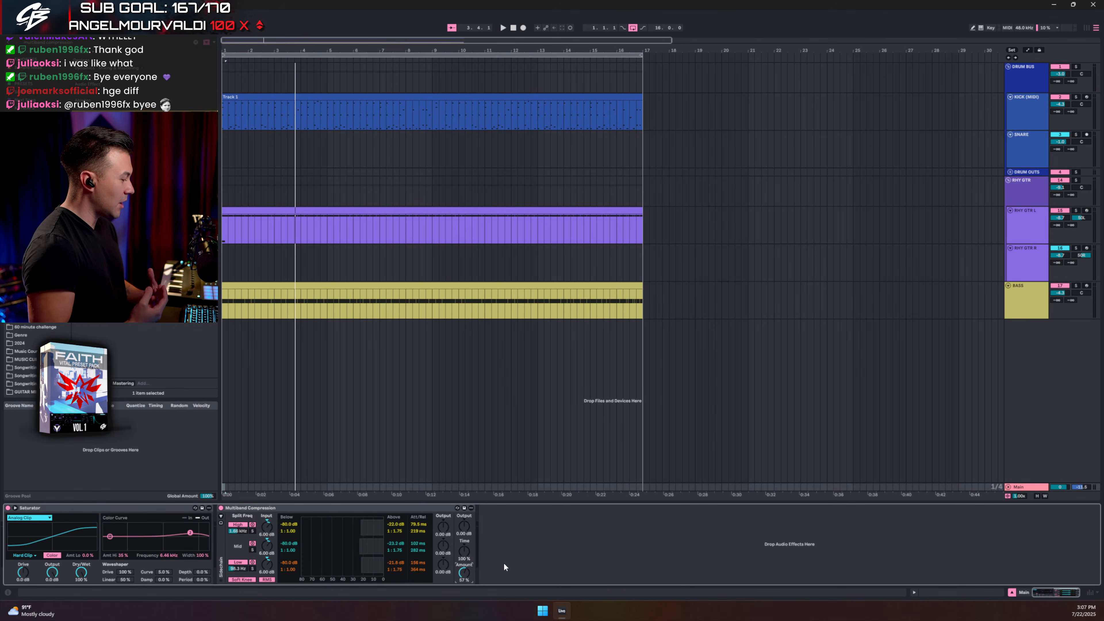
Step: Add an EQ Eight after the existing devices on the BASS track and show its enlarged curve display
click(1026, 314)
click(1020, 487)
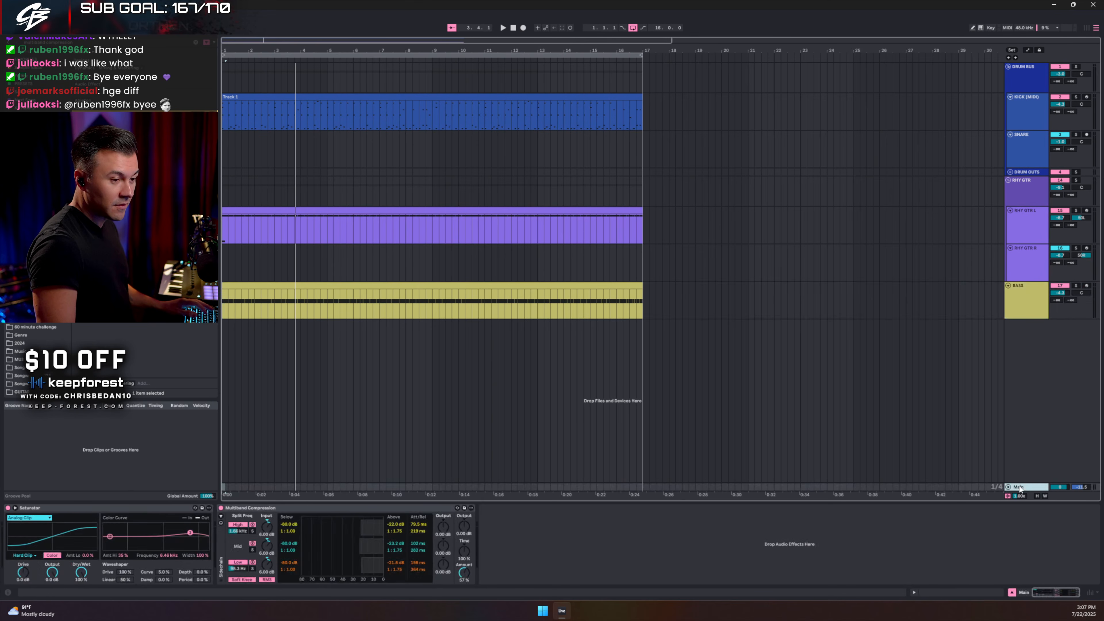
click(1044, 302)
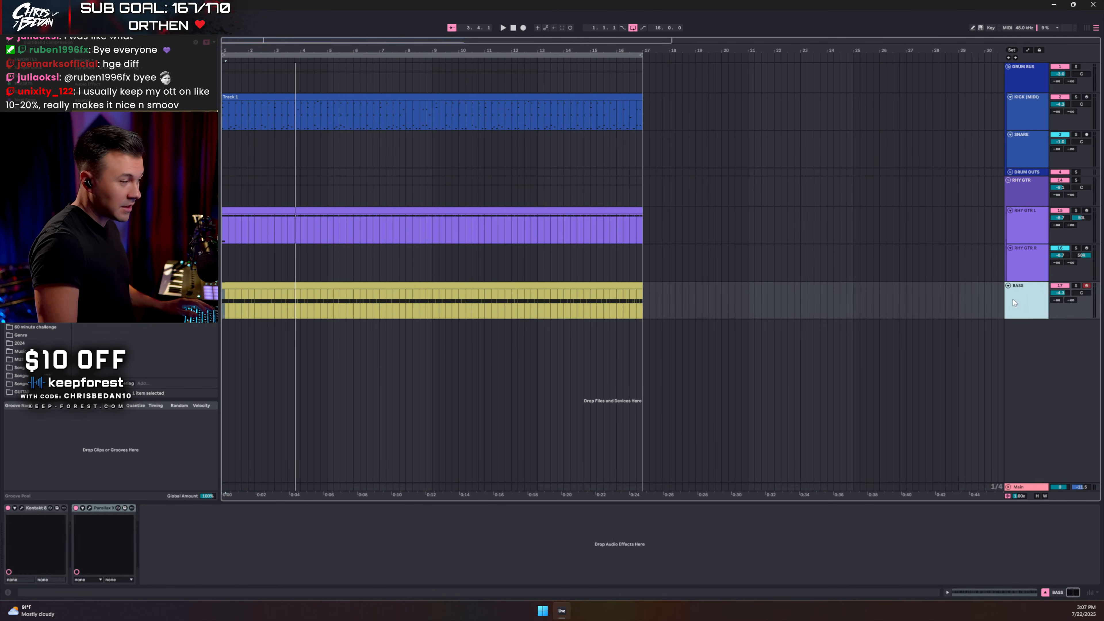
key(ctrl+f)
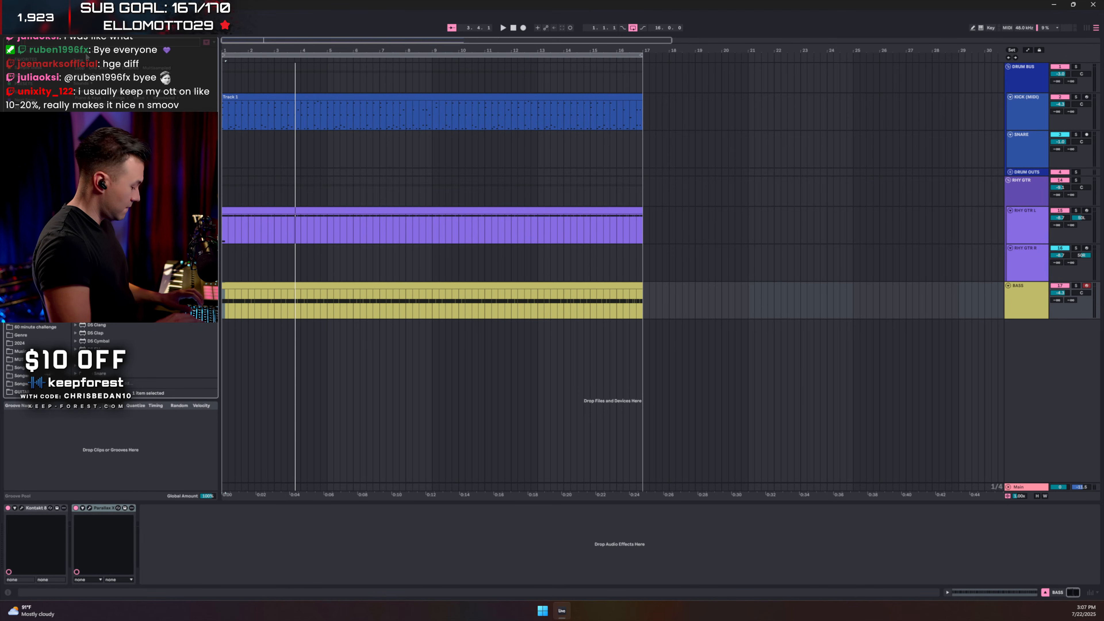
key(ctrl+f)
text(eq)
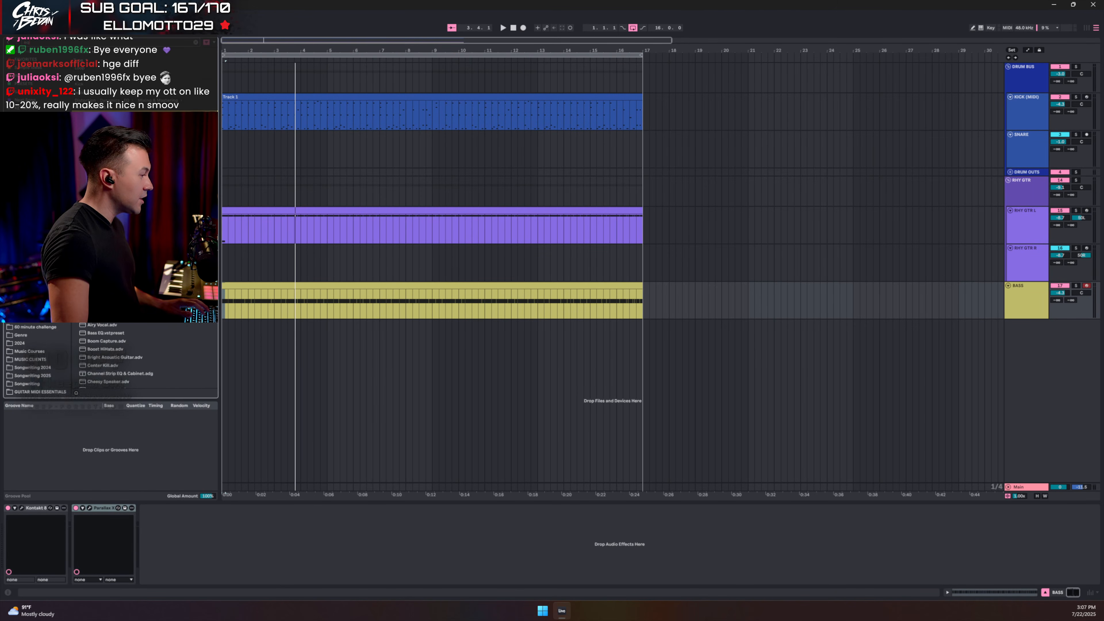
drag(202, 457, 151, 514)
click(151, 514)
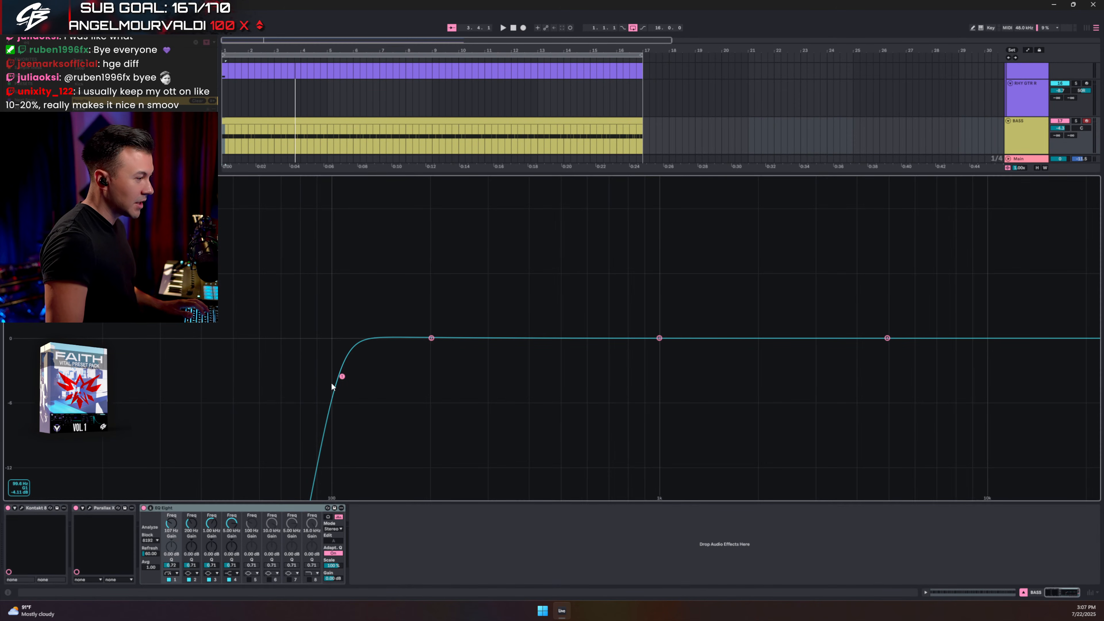
Step: Change the first EQ band on the bass to a gentler low cut and set it to about 30 Hz
drag(343, 377, 204, 376)
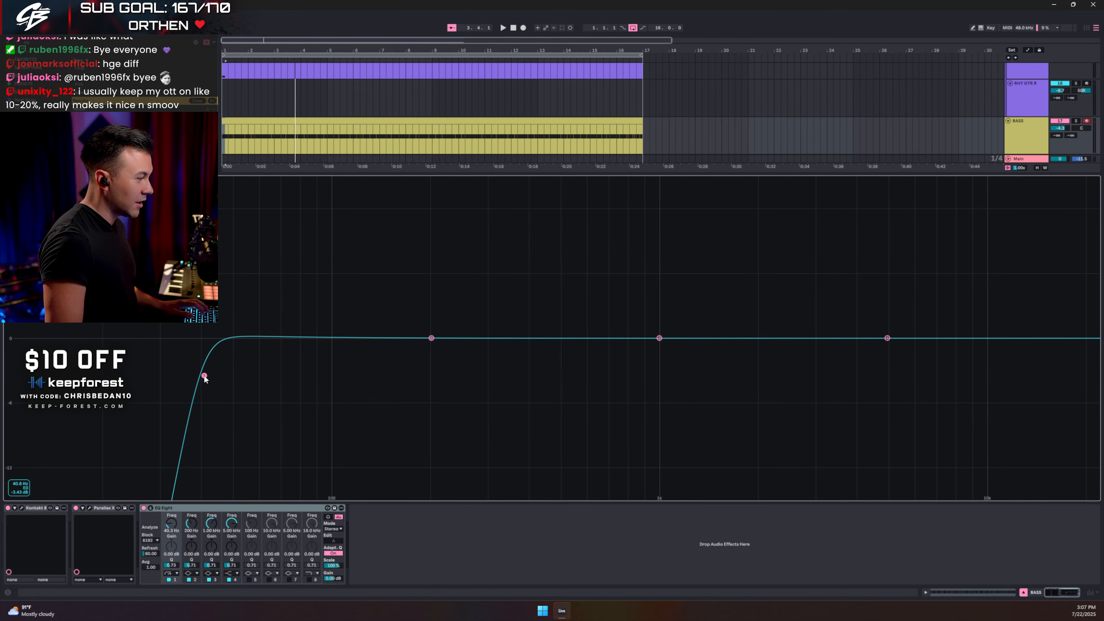
mouse_move(434, 338)
mouse_down()
mouse_move(429, 376)
mouse_move(425, 346)
mouse_move(437, 340)
mouse_up()
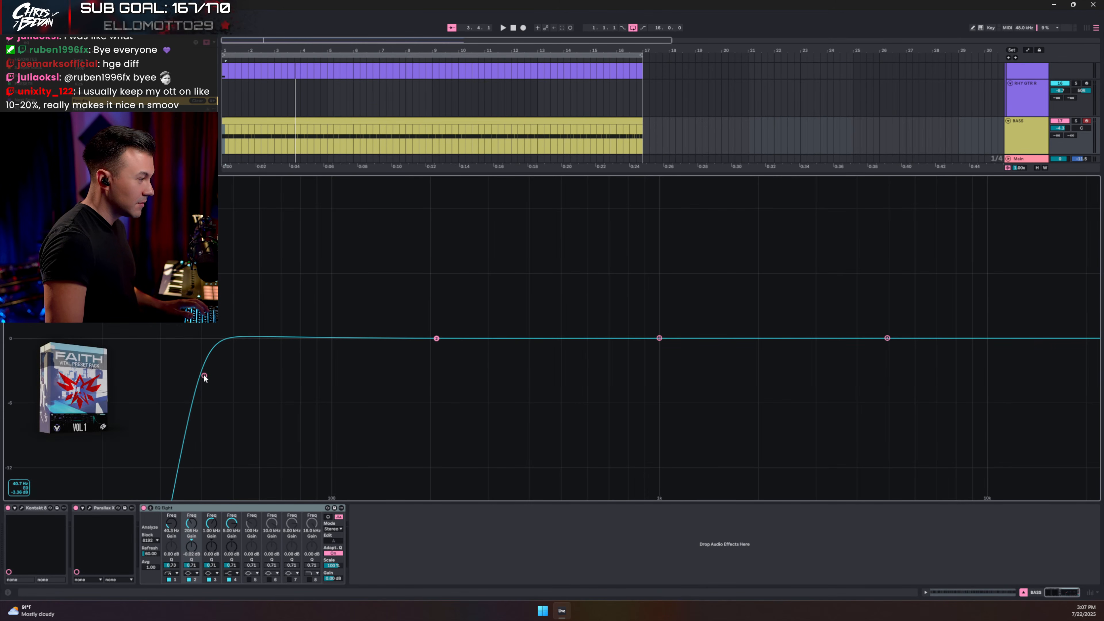
drag(205, 377, 103, 376)
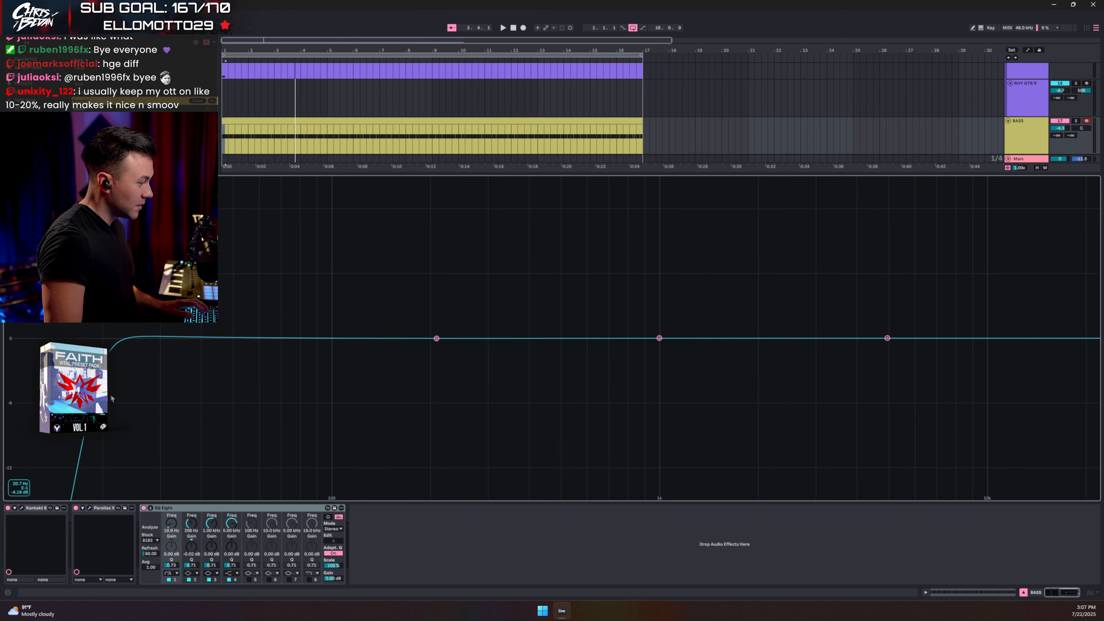
click(173, 574)
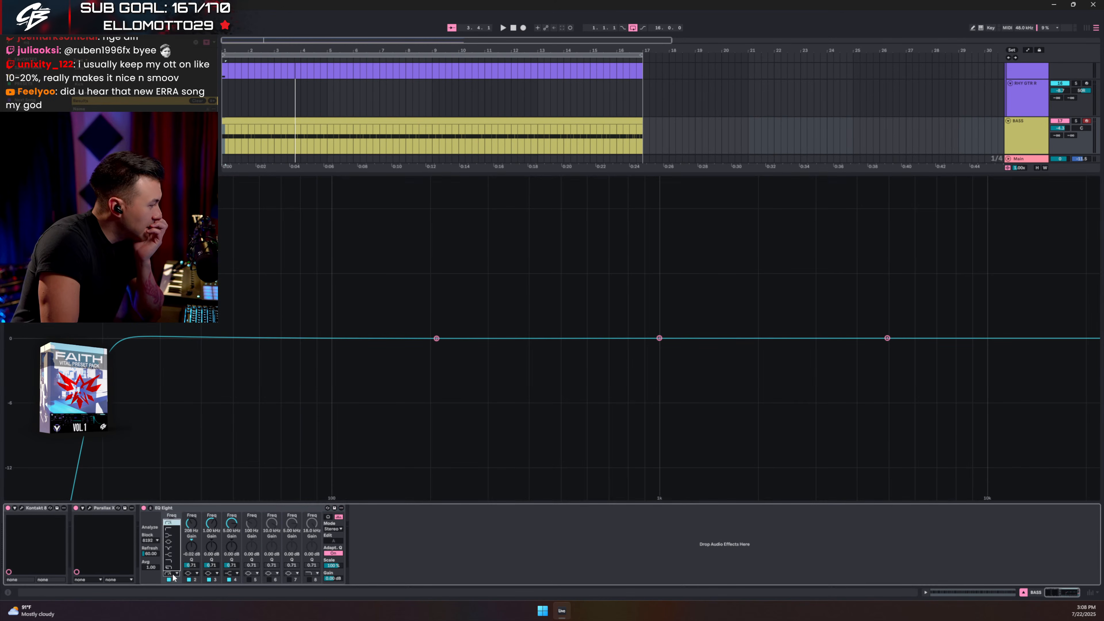
click(168, 531)
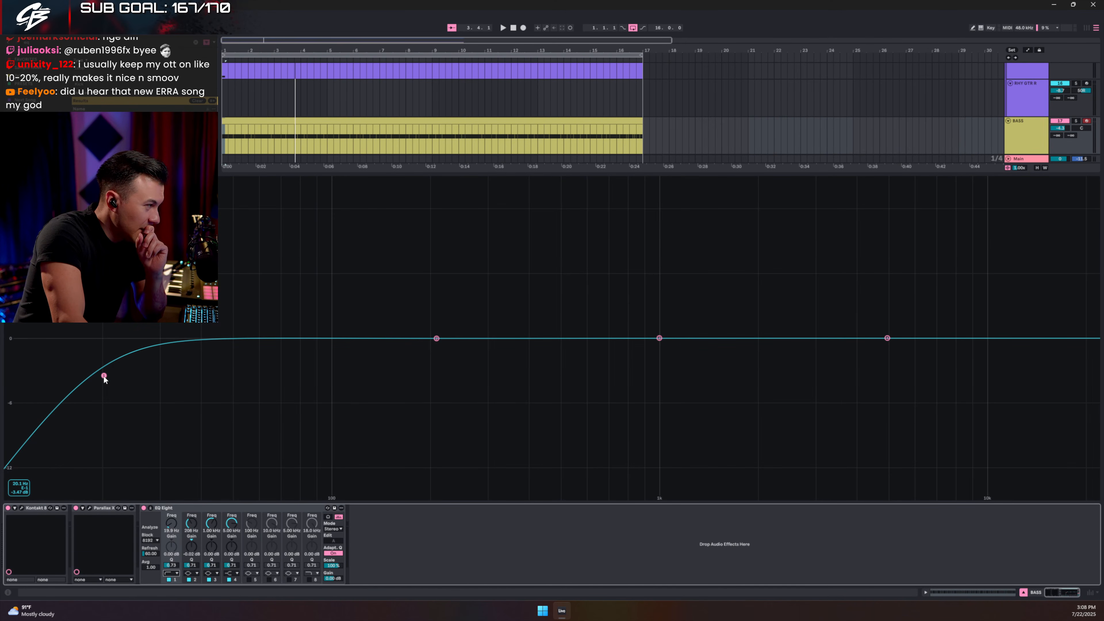
drag(103, 377, 231, 373)
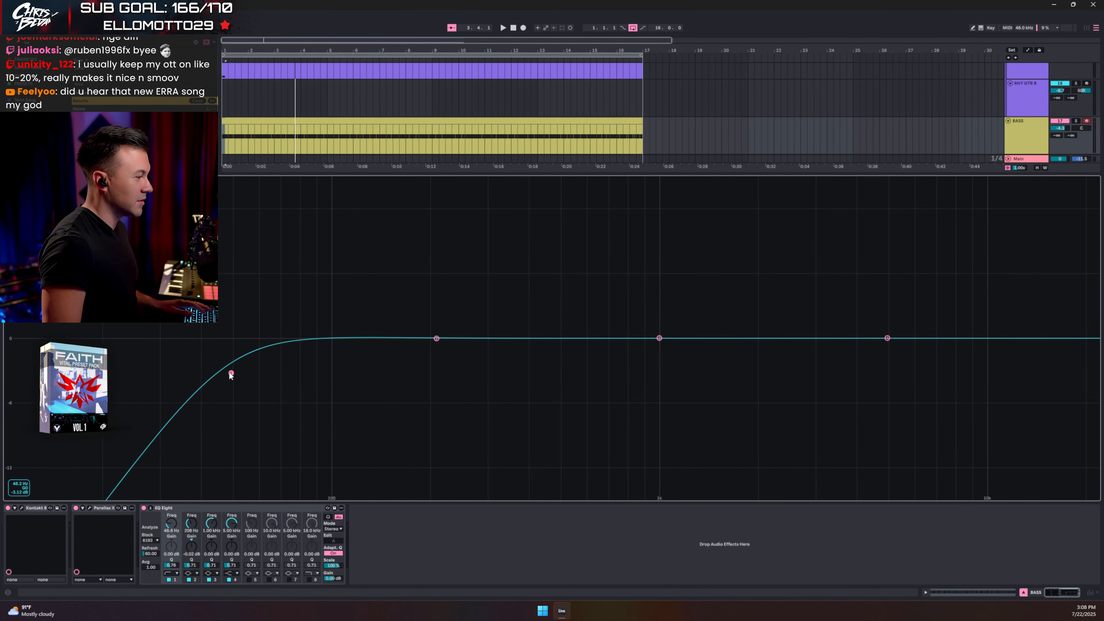
drag(231, 372, 207, 372)
drag(189, 370, 170, 368)
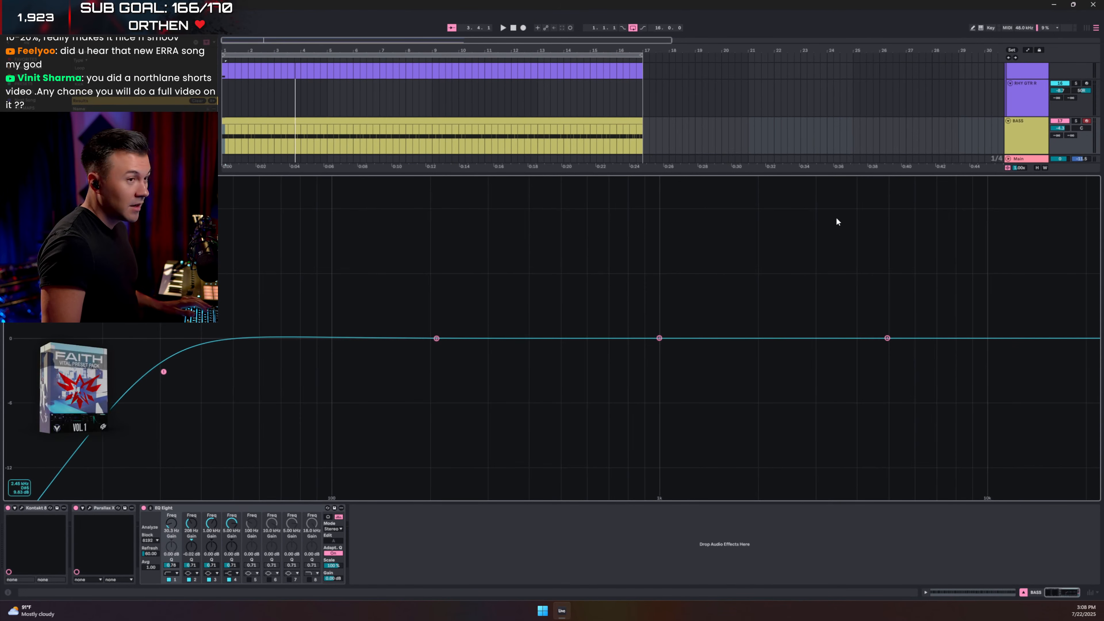
Step: Solo the BASS track and move the second EQ band to about 380 Hz while playing it
click(1077, 121)
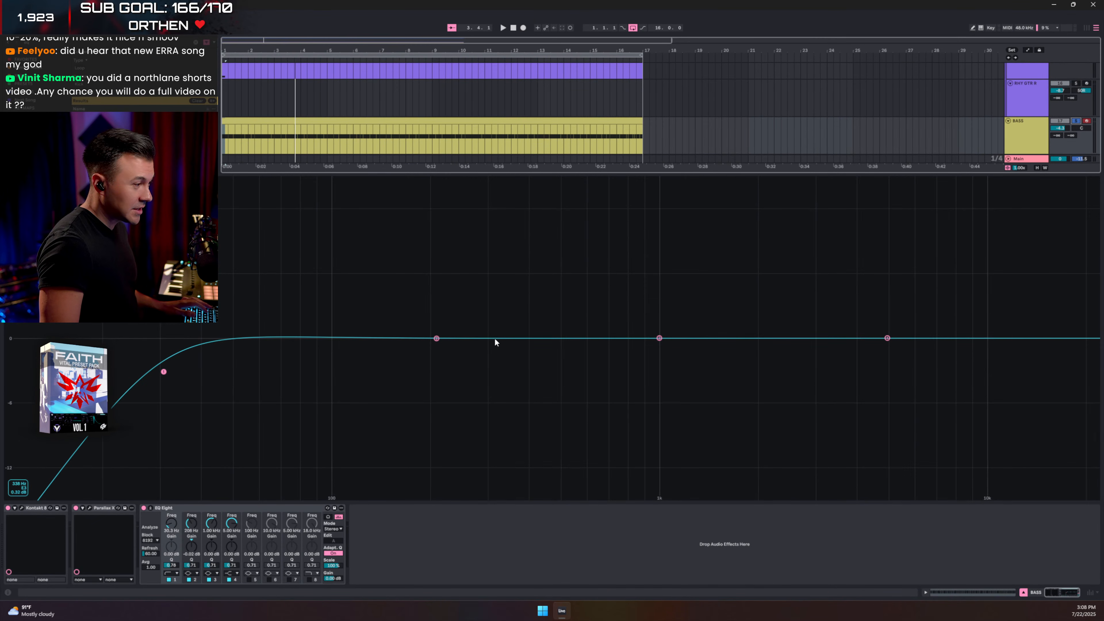
key(space)
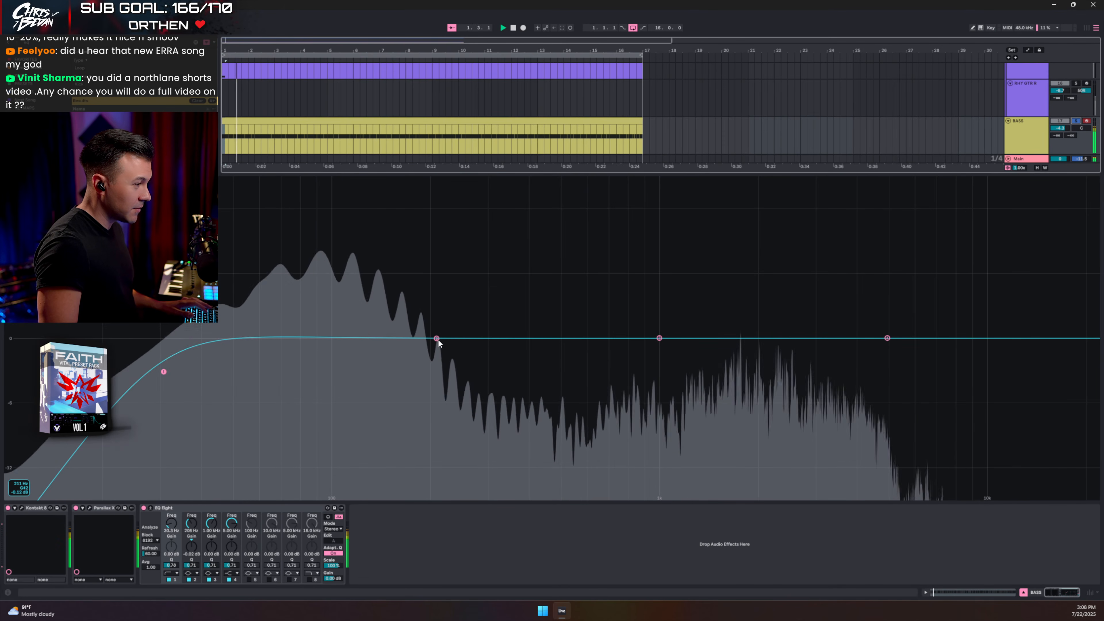
drag(437, 339, 523, 340)
key(space)
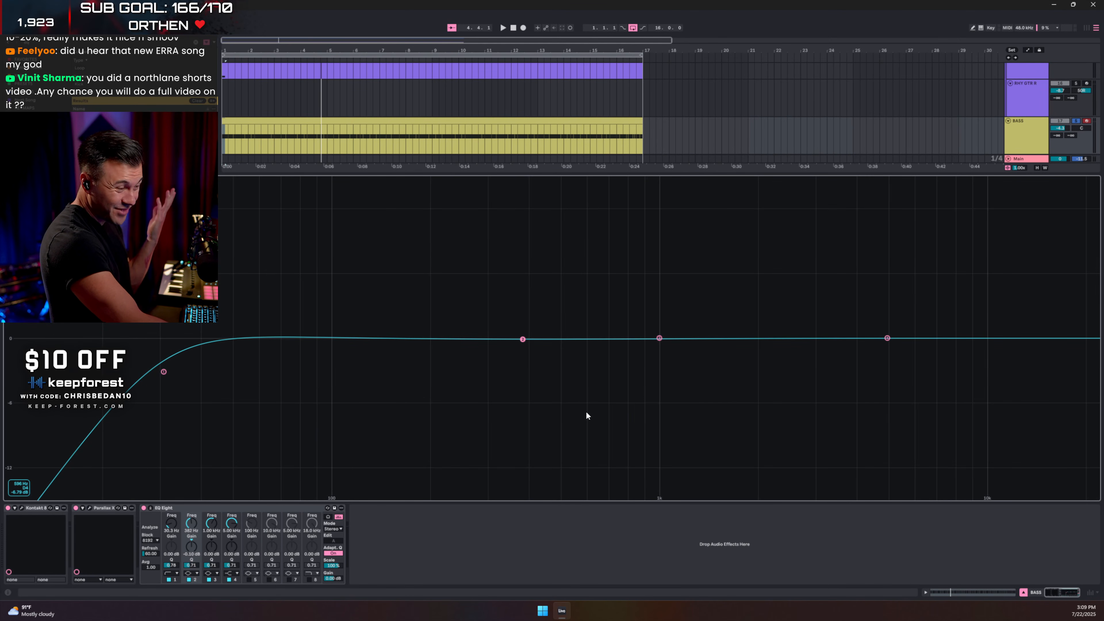
Step: Make a narrow cut of about 1.3 dB near 1.9 kHz with the second EQ band during bass playback
key(space)
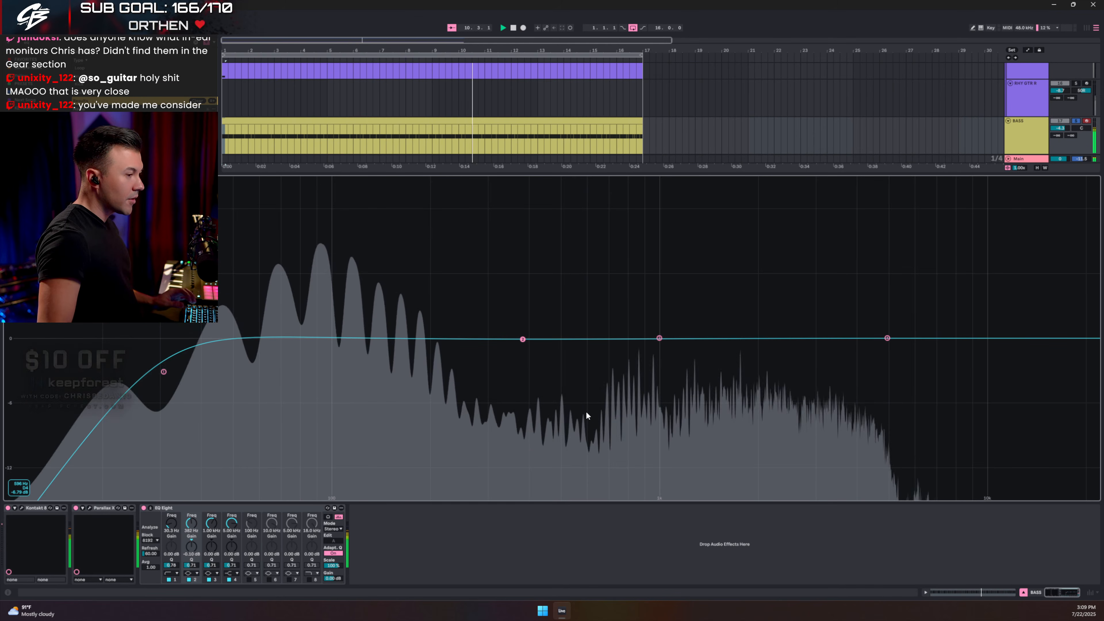
drag(523, 340, 754, 352)
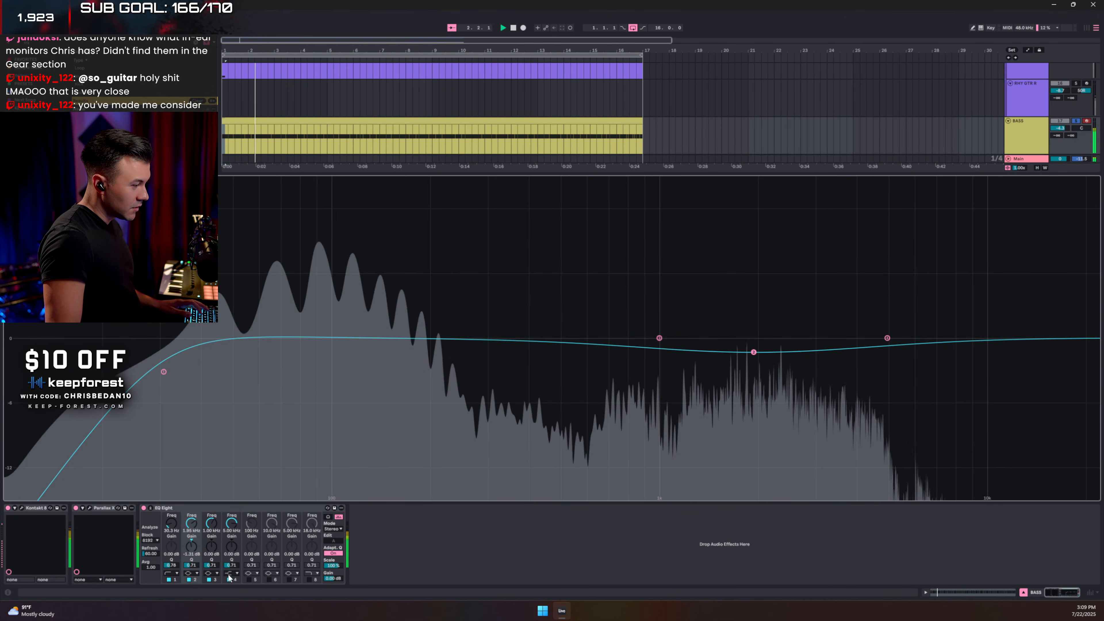
drag(232, 566, 190, 556)
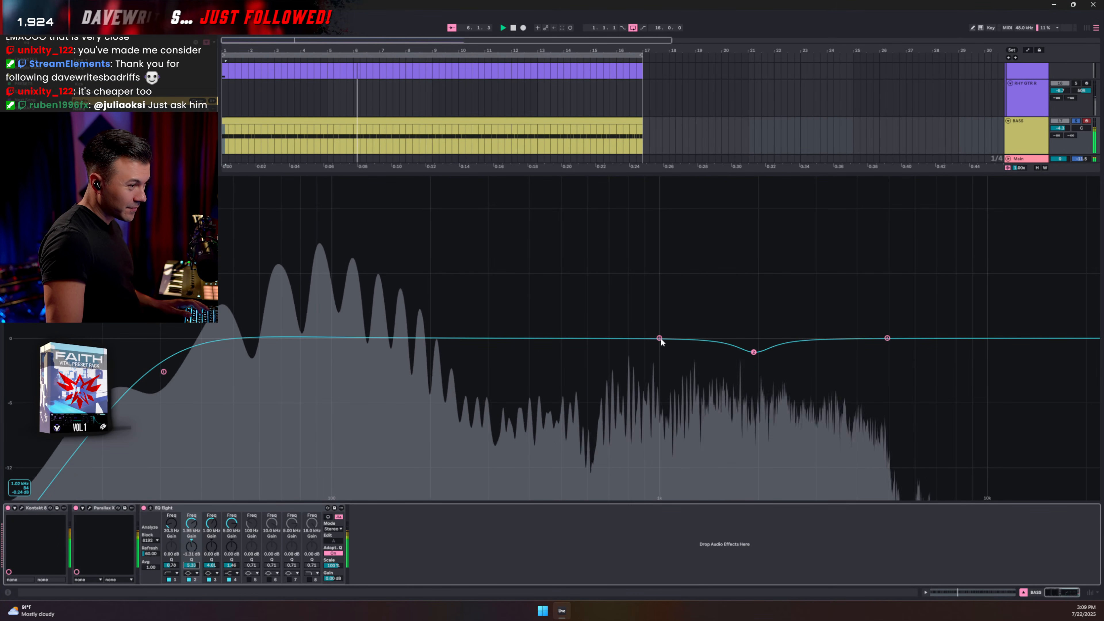
Step: Sweep the third EQ band across the playing bass and set it to a narrow cut of about 1.7 dB at 117 Hz
drag(660, 339, 660, 308)
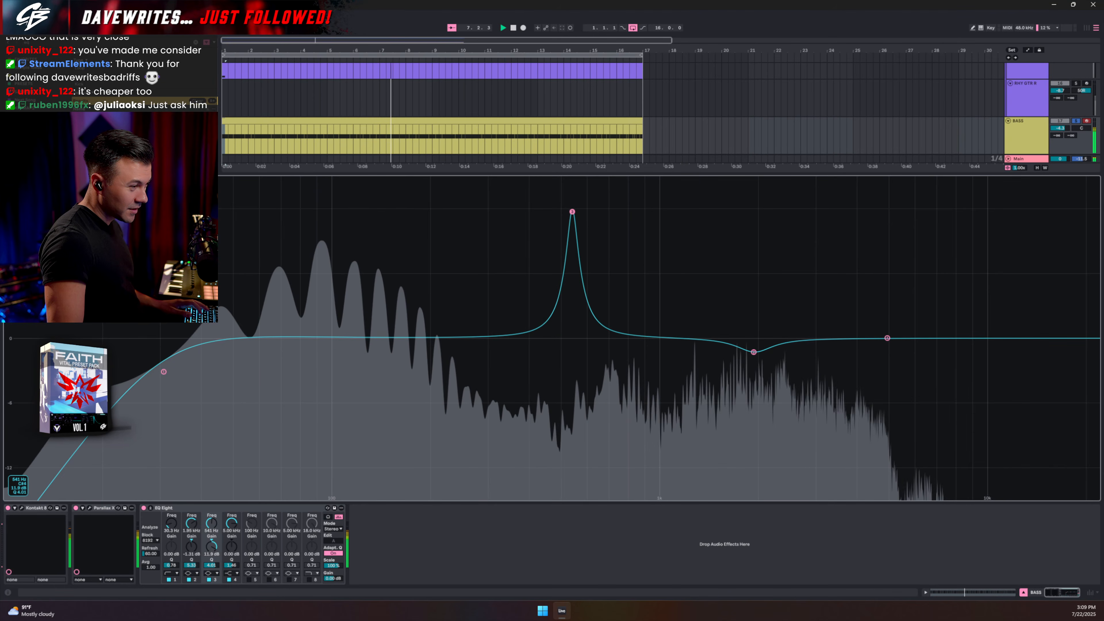
drag(572, 212, 635, 341)
key(space)
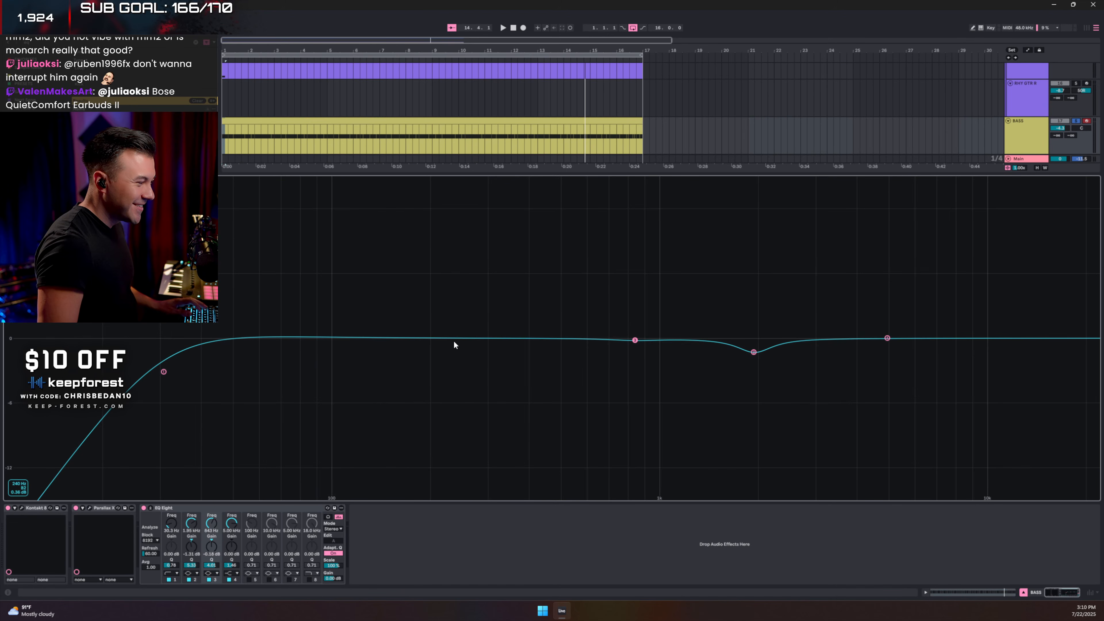
key(space)
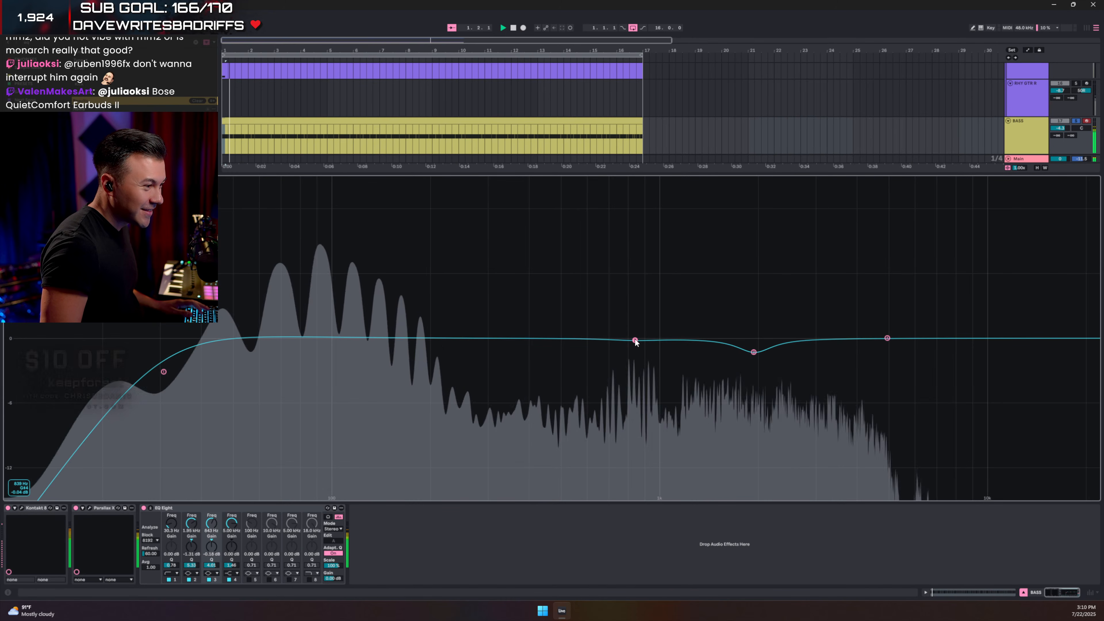
drag(635, 340, 355, 356)
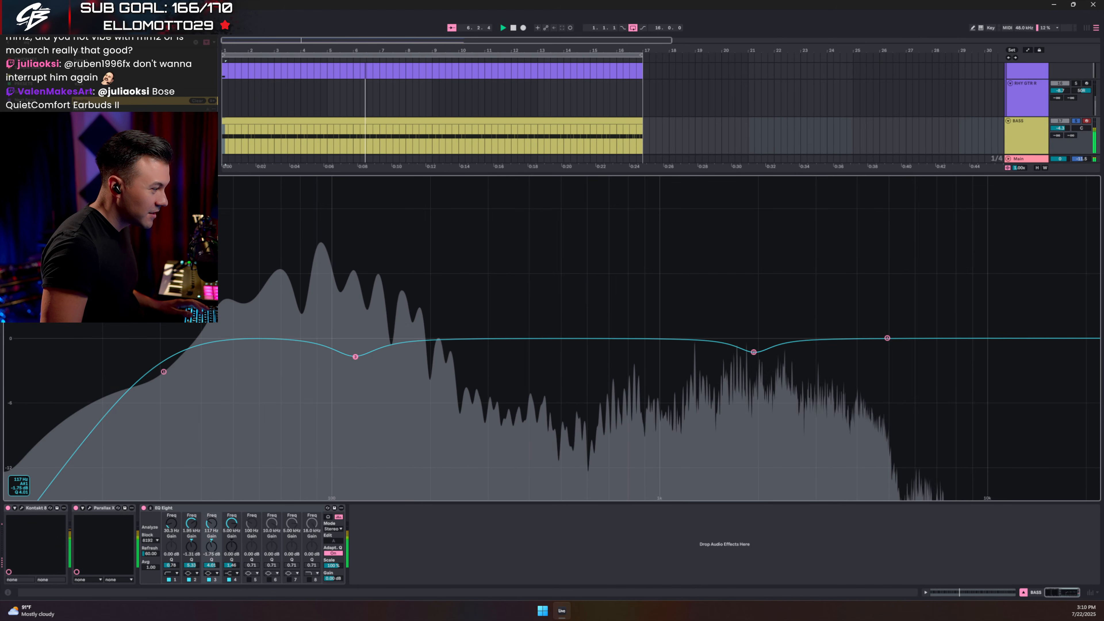
Step: In Parallax X on the bass, set low compression to 50 %, low pass to 188 Hz and low level to -3.4 dB, and reshape its equalizer
click(90, 509)
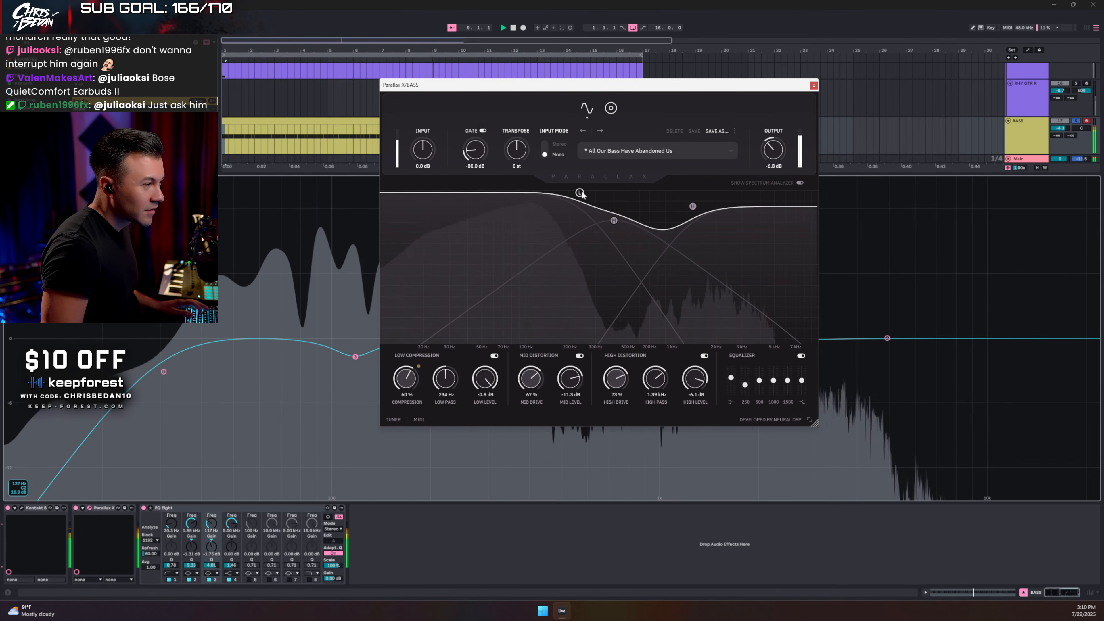
drag(564, 190, 572, 205)
mouse_move(407, 377)
mouse_down()
mouse_move(409, 387)
mouse_move(419, 344)
mouse_move(410, 385)
mouse_move(416, 395)
mouse_move(444, 390)
mouse_move(444, 401)
mouse_move(443, 384)
mouse_move(407, 384)
mouse_up()
drag(485, 383, 485, 379)
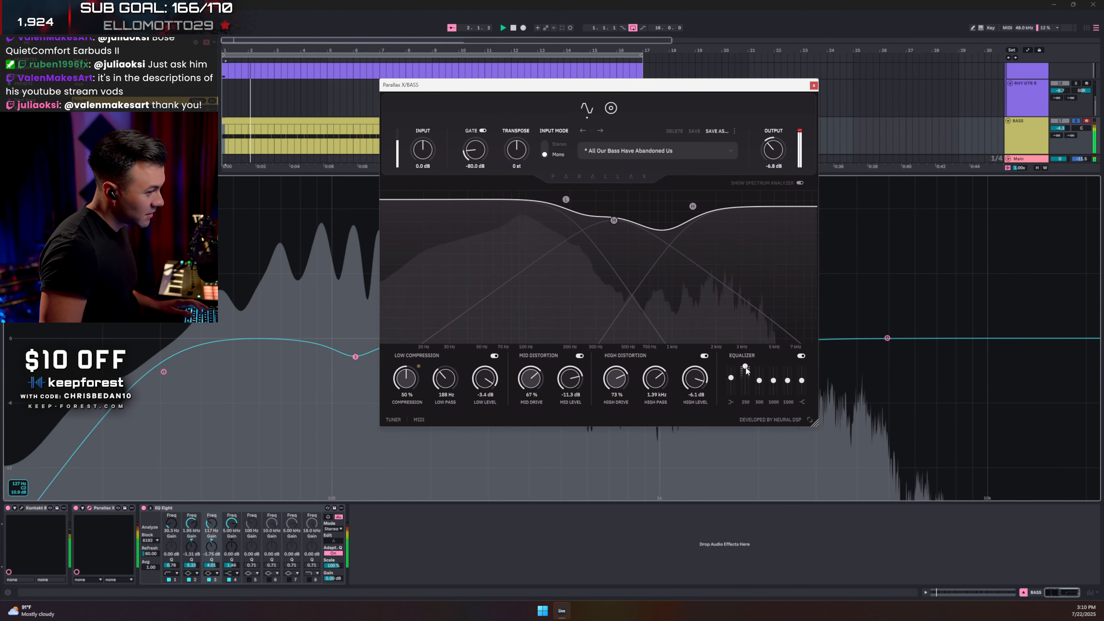
drag(759, 381, 760, 373)
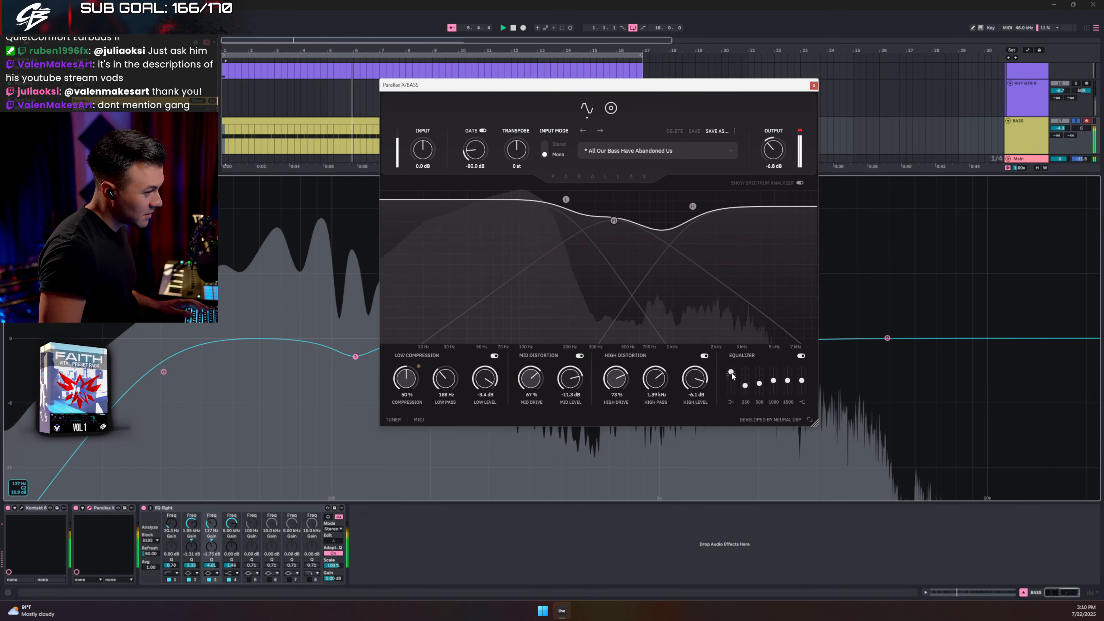
drag(732, 373, 789, 380)
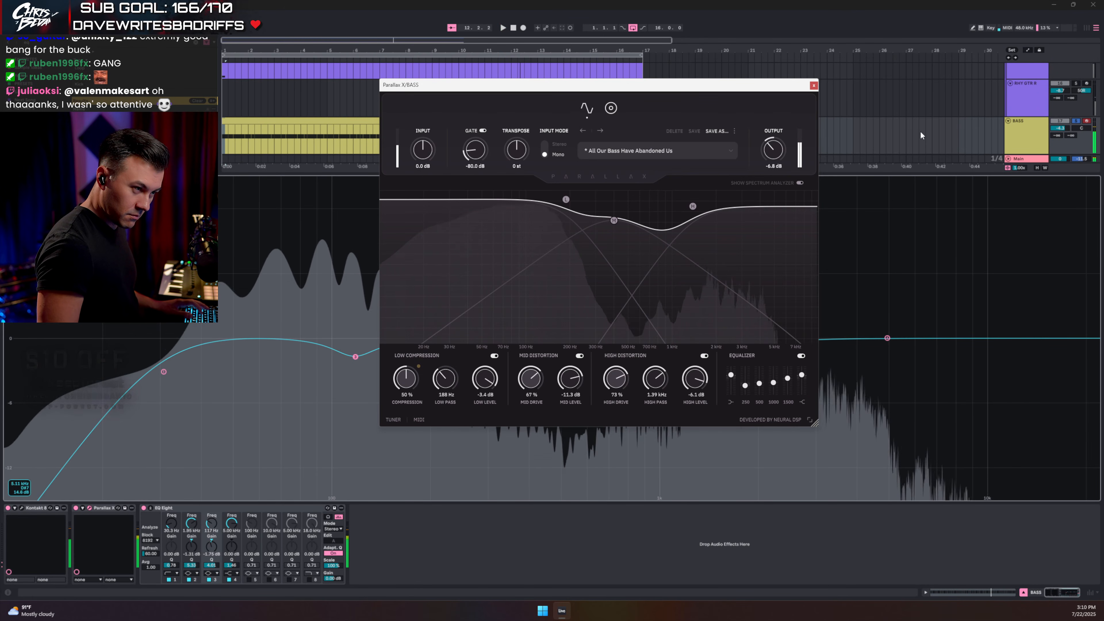
Step: Play the full mix with the bass unsoloed, and close the Parallax X window and the enlarged EQ display
click(1078, 123)
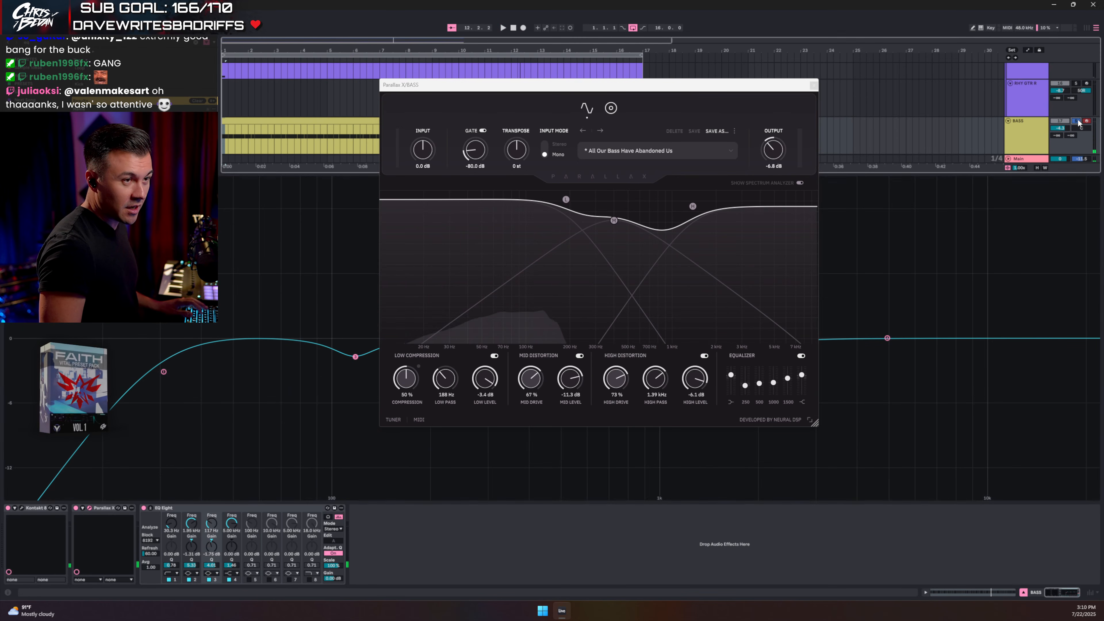
key(space)
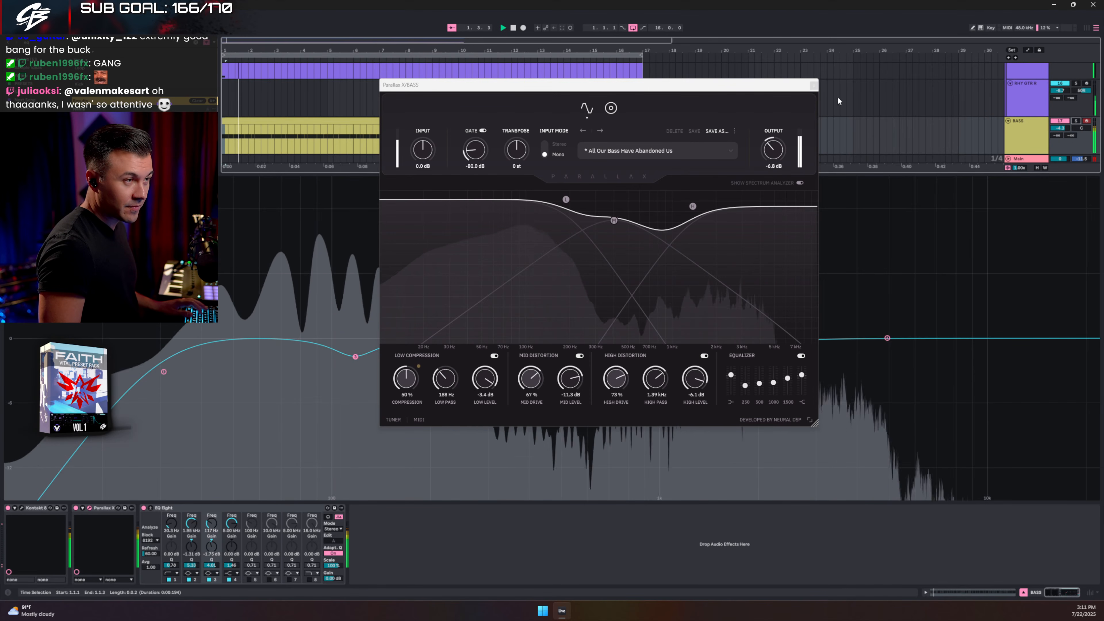
click(814, 85)
click(1025, 593)
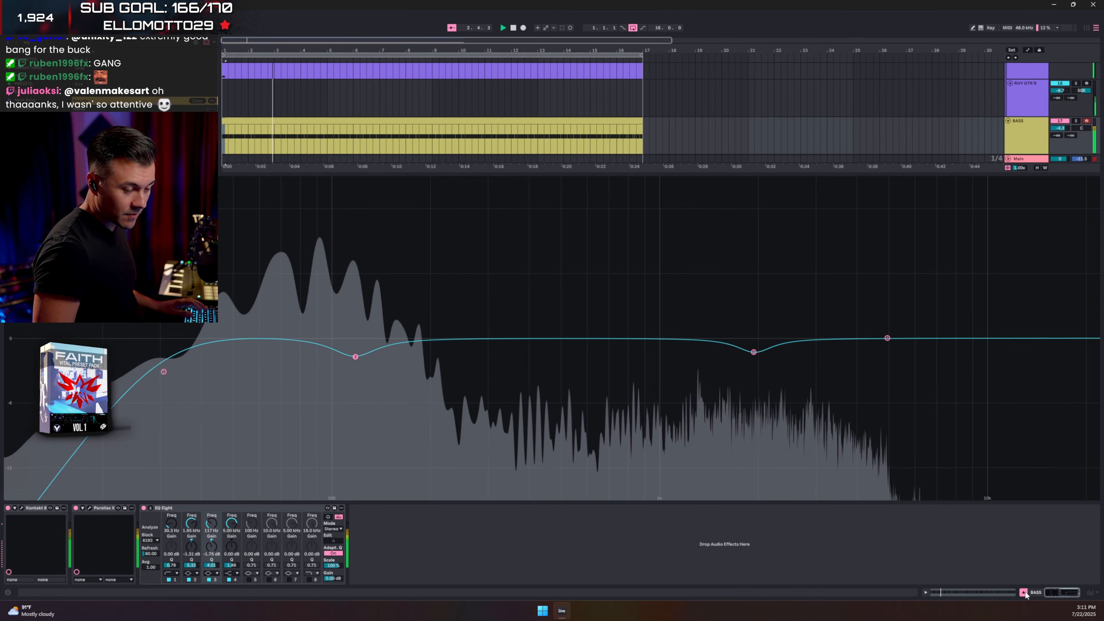
click(1024, 593)
double_click(1018, 306)
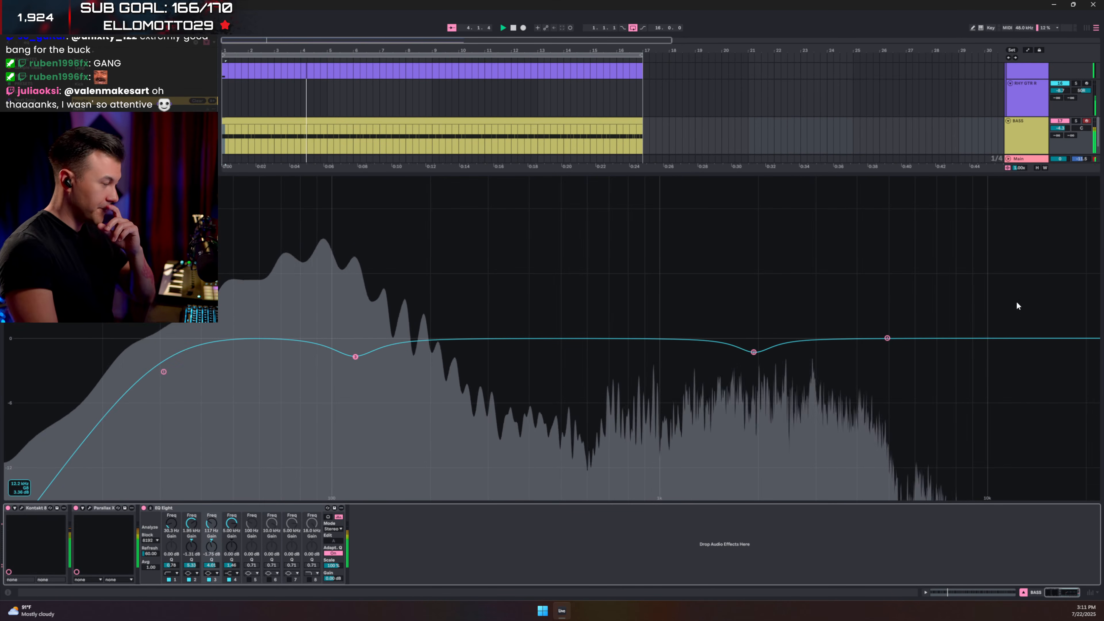
click(151, 508)
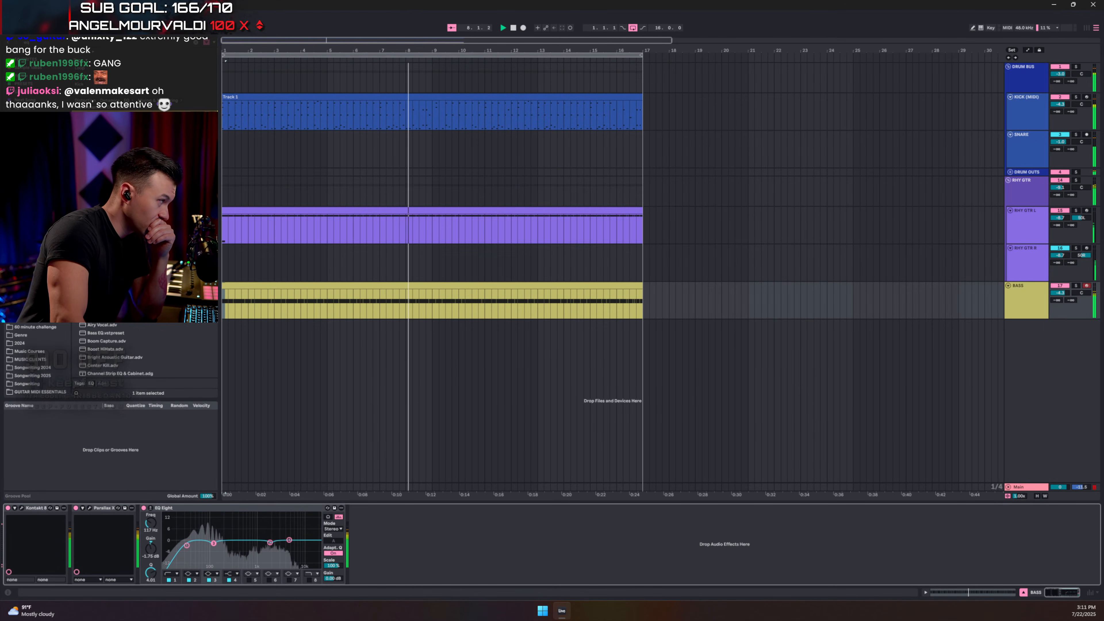
Step: Add Multiband Dynamics after EQ Eight on the BASS track and set its low band's lower threshold to about -41.2 dB
click(62, 43)
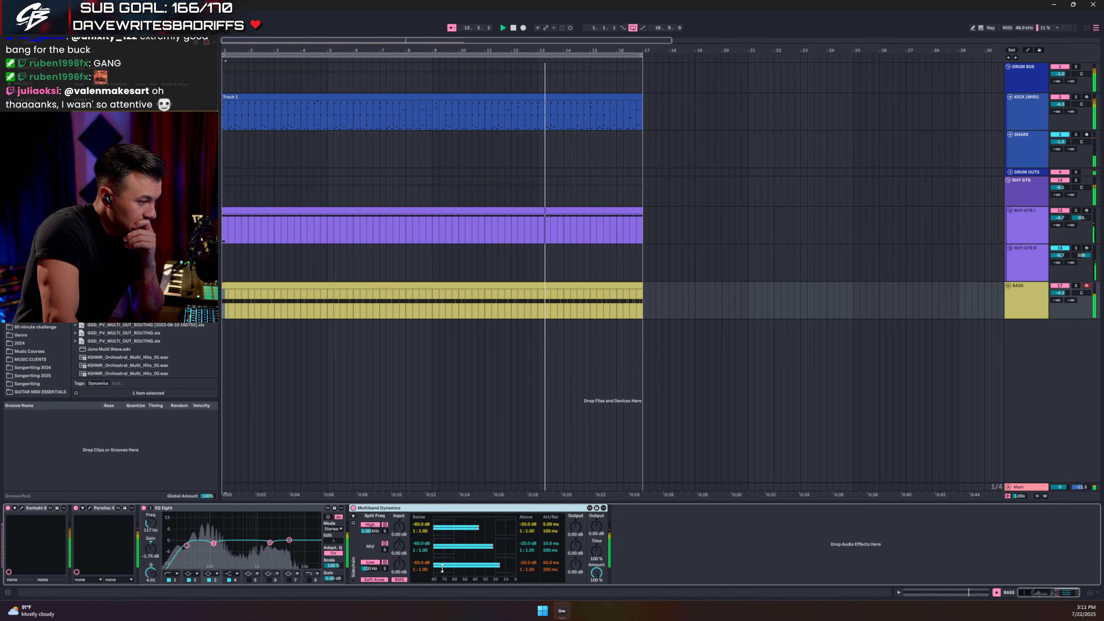
drag(442, 564, 442, 559)
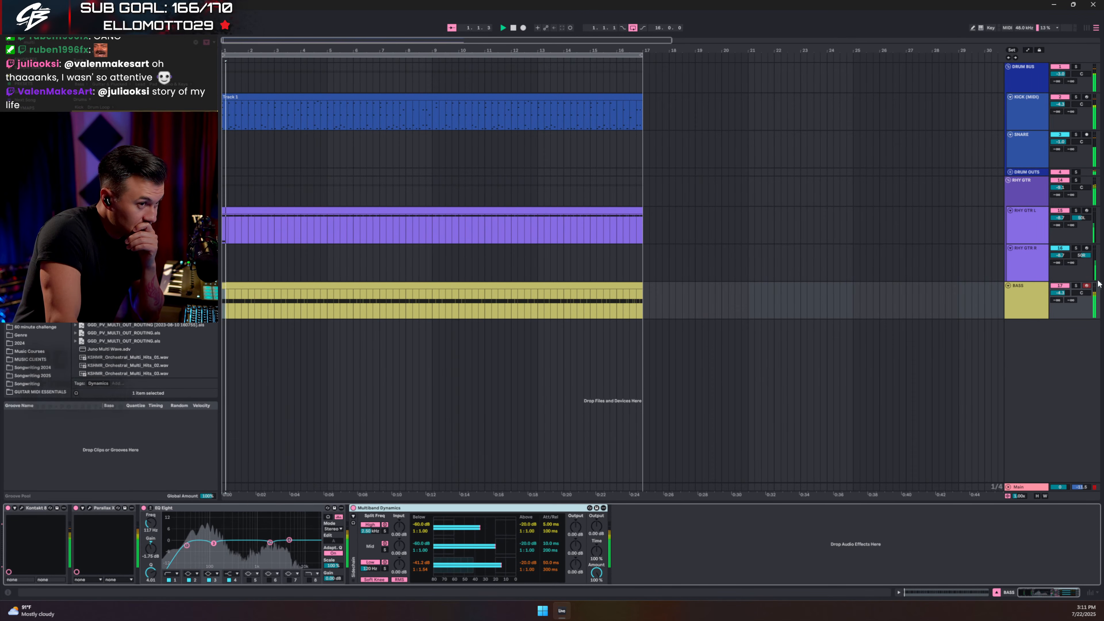
Step: Refine the bass's low-band compression with thresholds of about -35.8 dB below and -27.6 dB above, and compare it against the bypassed device
click(1076, 286)
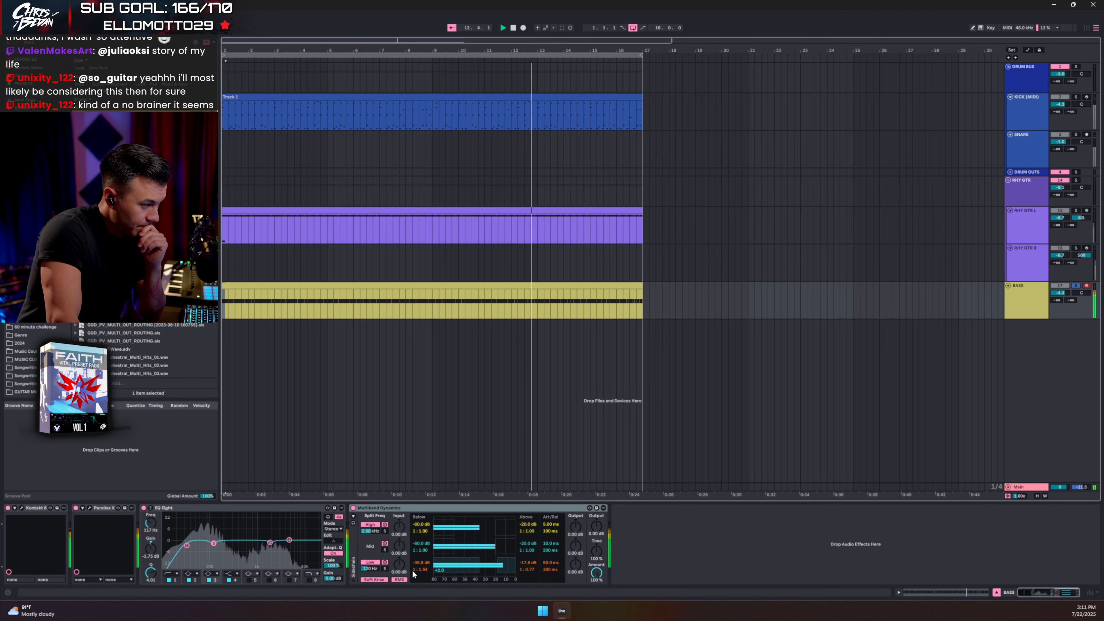
mouse_move(418, 571)
mouse_down()
mouse_move(418, 544)
mouse_move(421, 564)
mouse_up()
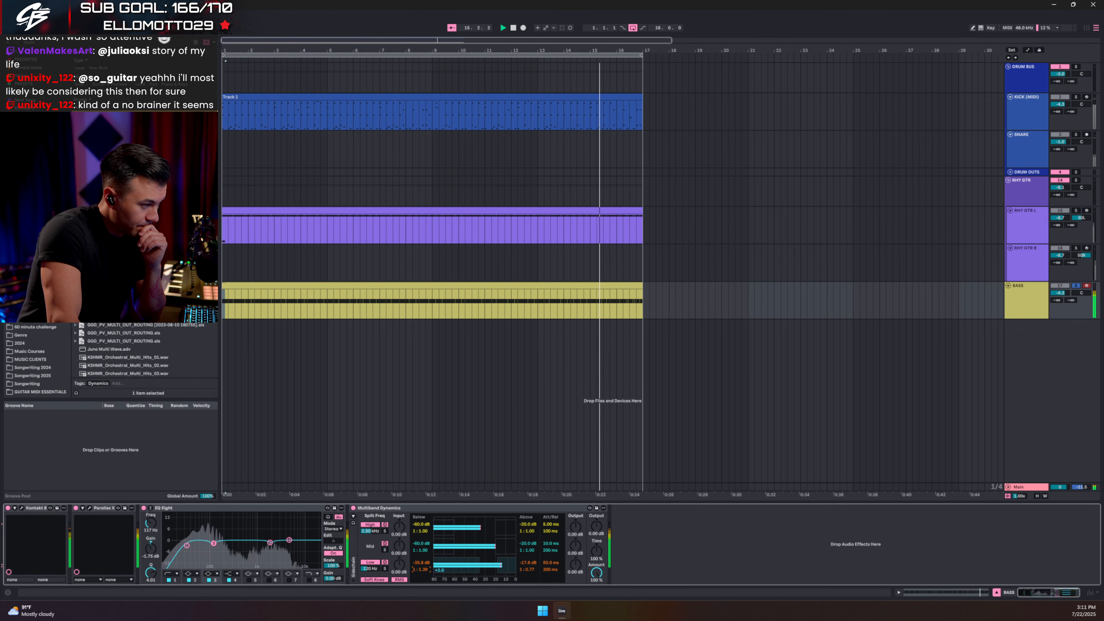
drag(508, 565, 507, 570)
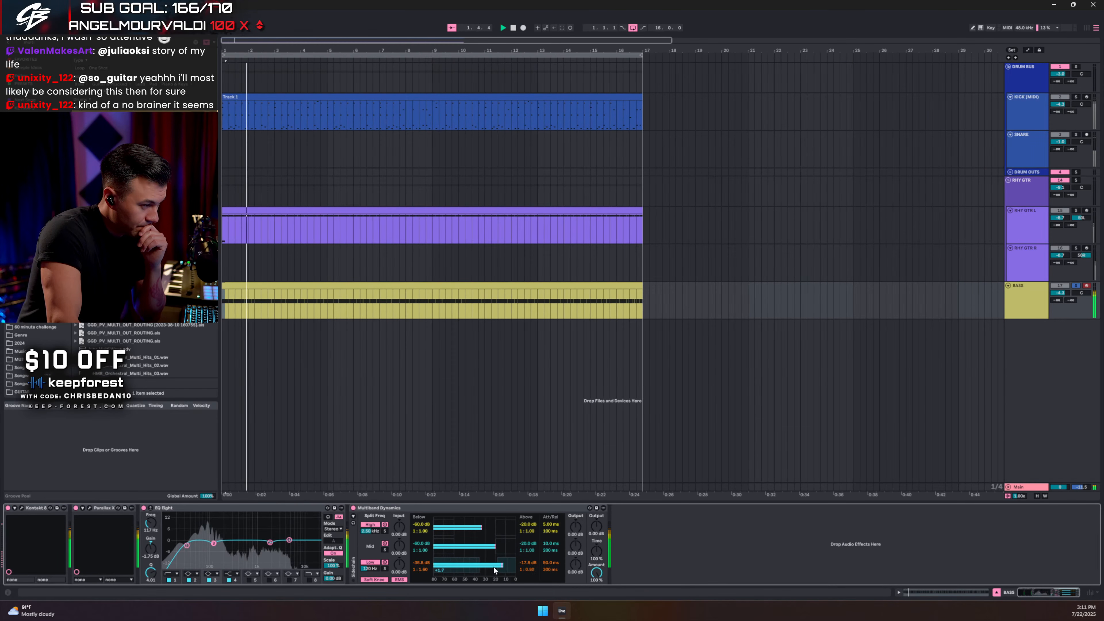
drag(529, 562, 529, 566)
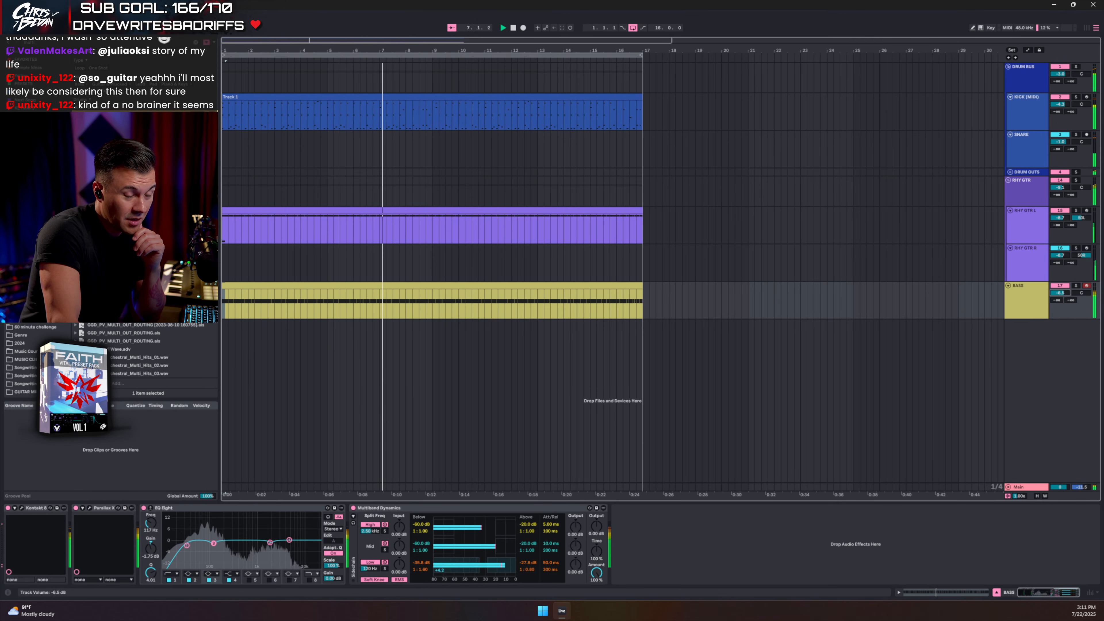
click(353, 508)
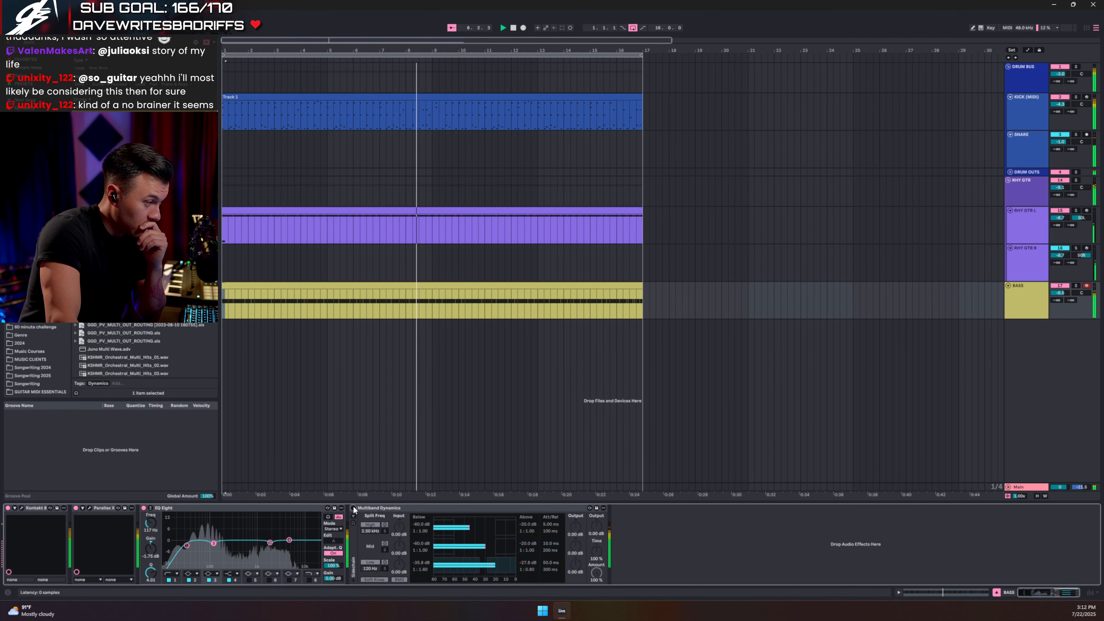
click(353, 508)
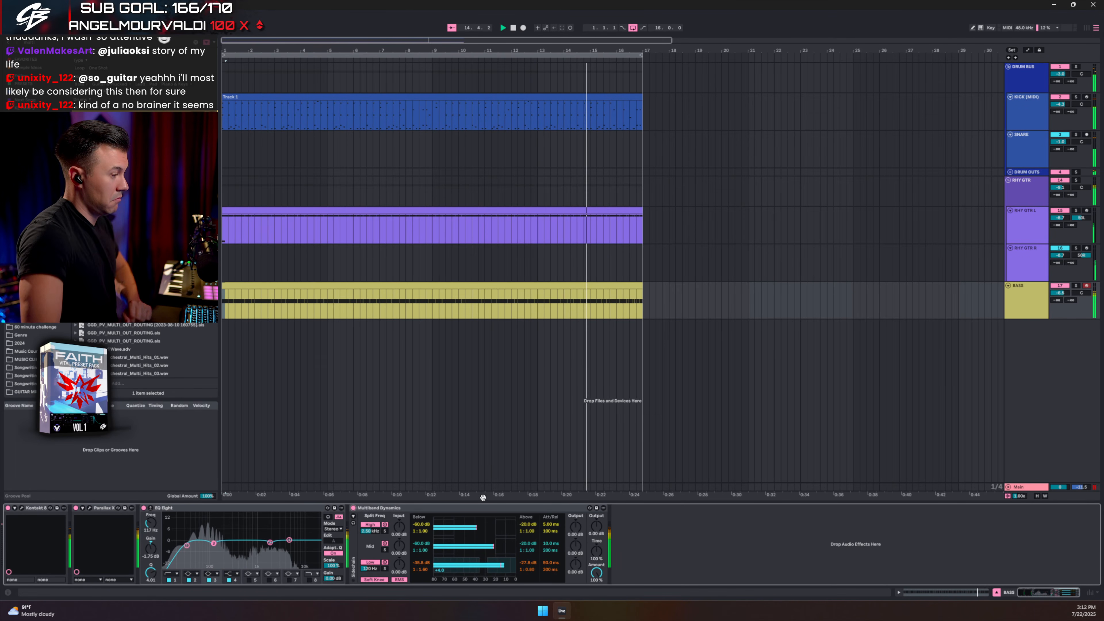
Step: Enable the bass's fifth EQ band as a boost of about 1.8 dB near 774 Hz and lower the BASS volume to about -7.5 dB
click(249, 580)
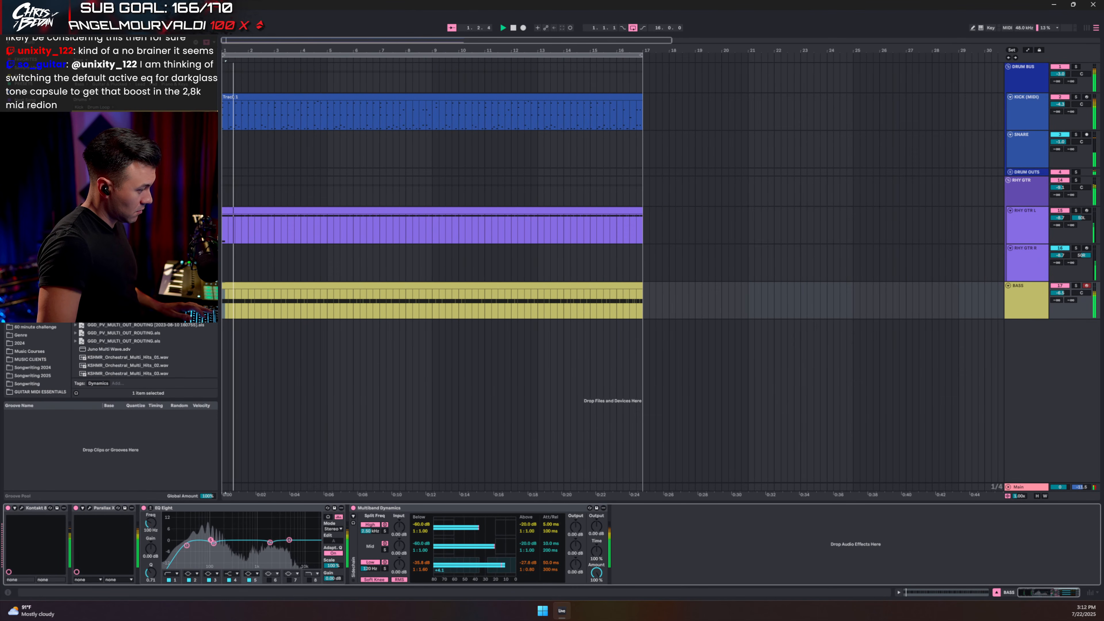
drag(211, 540, 251, 538)
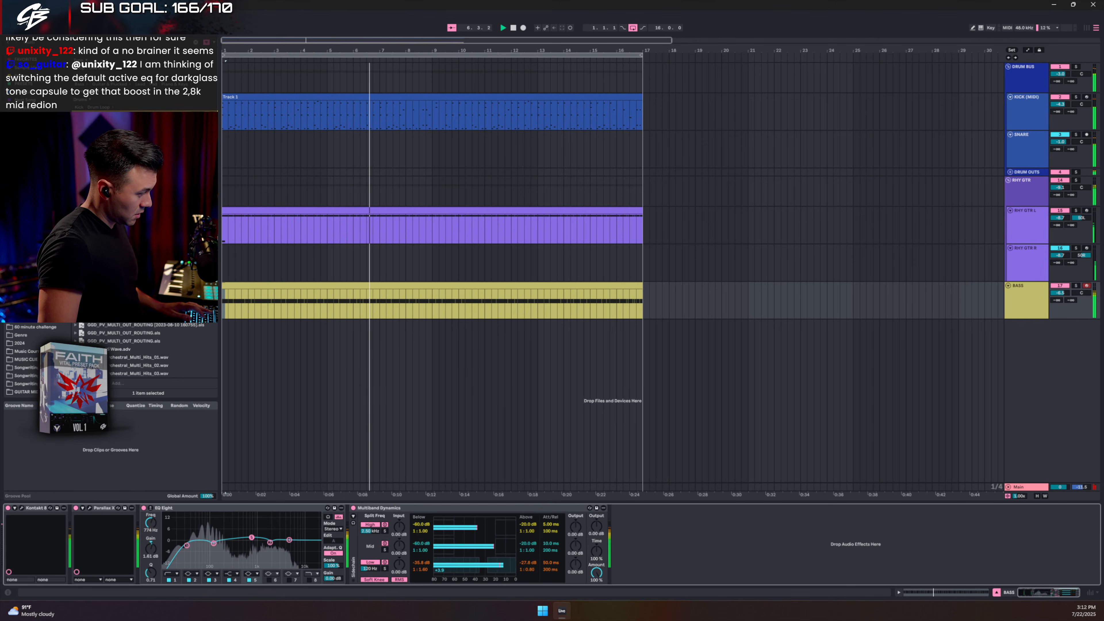
click(1077, 286)
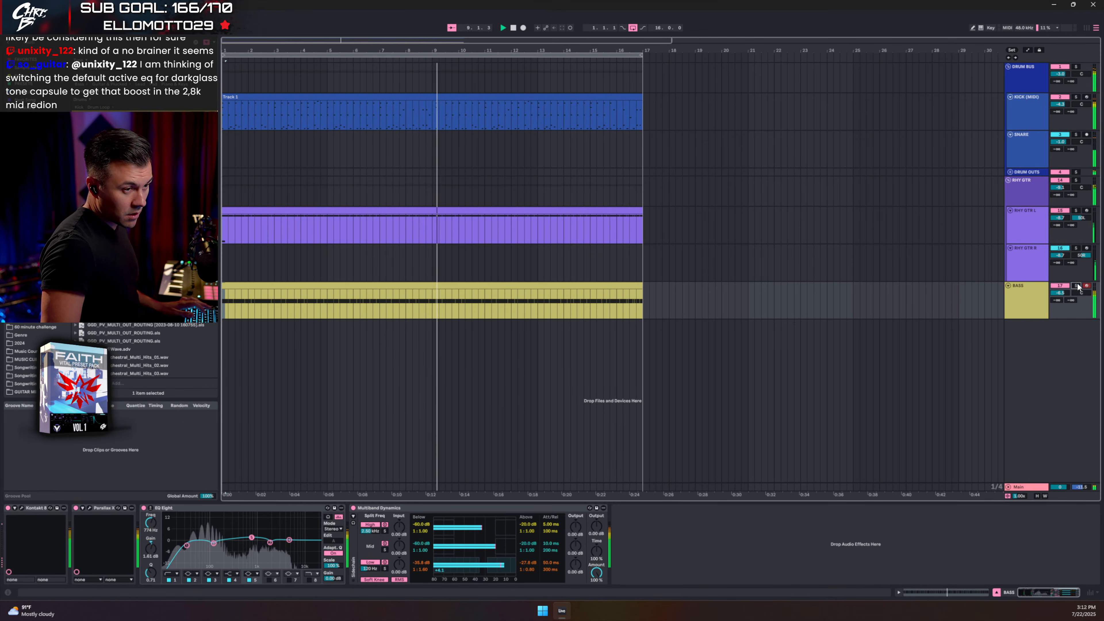
click(1077, 286)
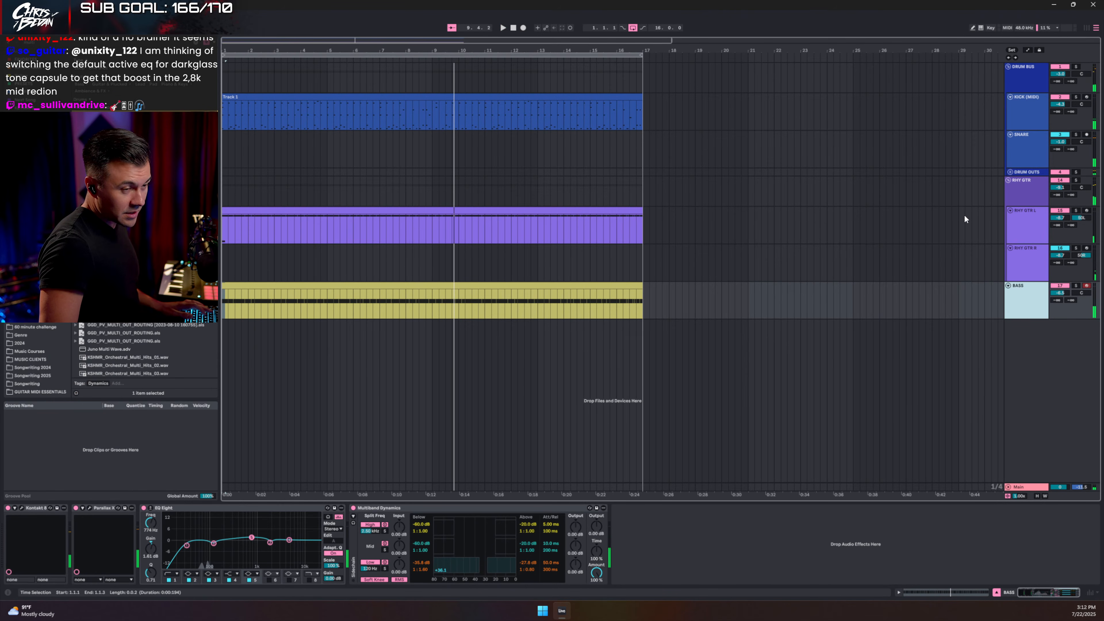
click(1060, 293)
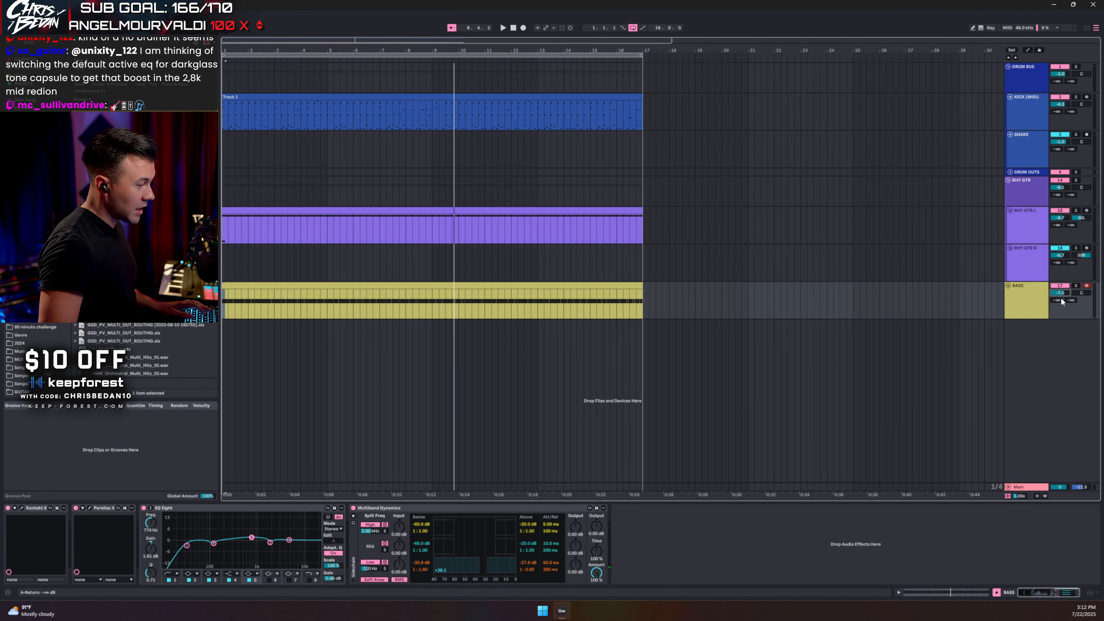
Step: Solo the RHY GTR group and listen to the rhythm guitars on their own
click(1058, 196)
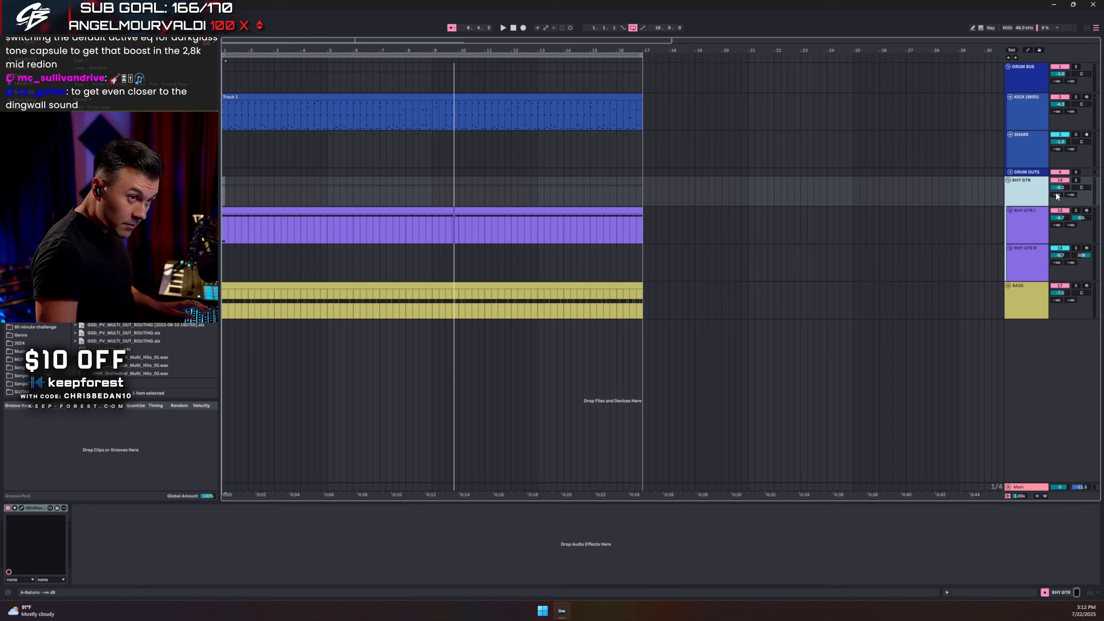
click(1077, 181)
key(space)
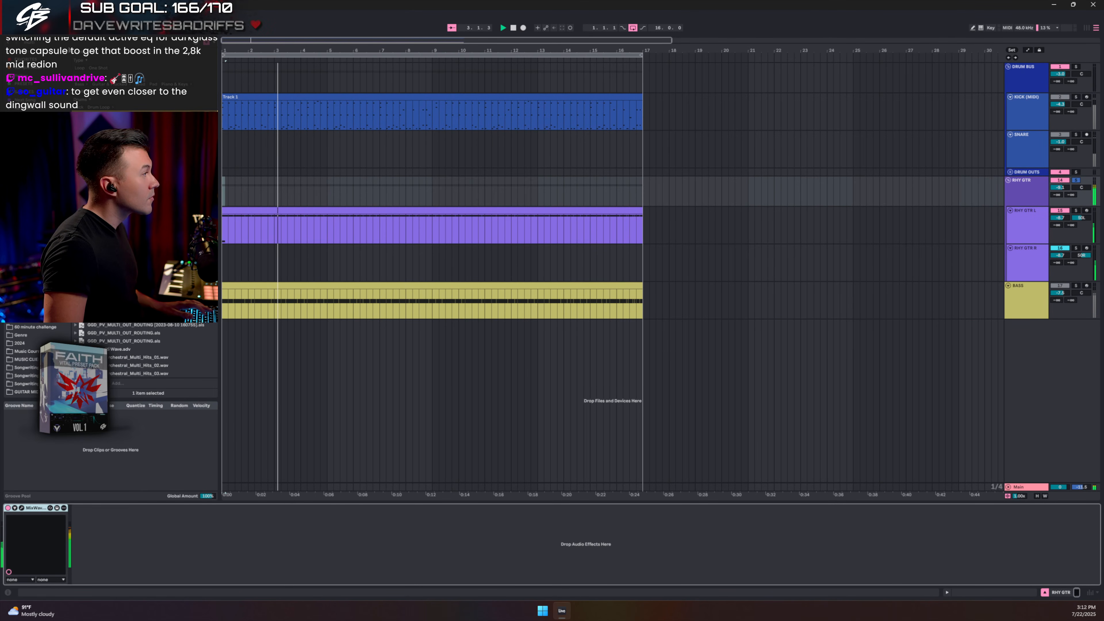
key(ctrl+f)
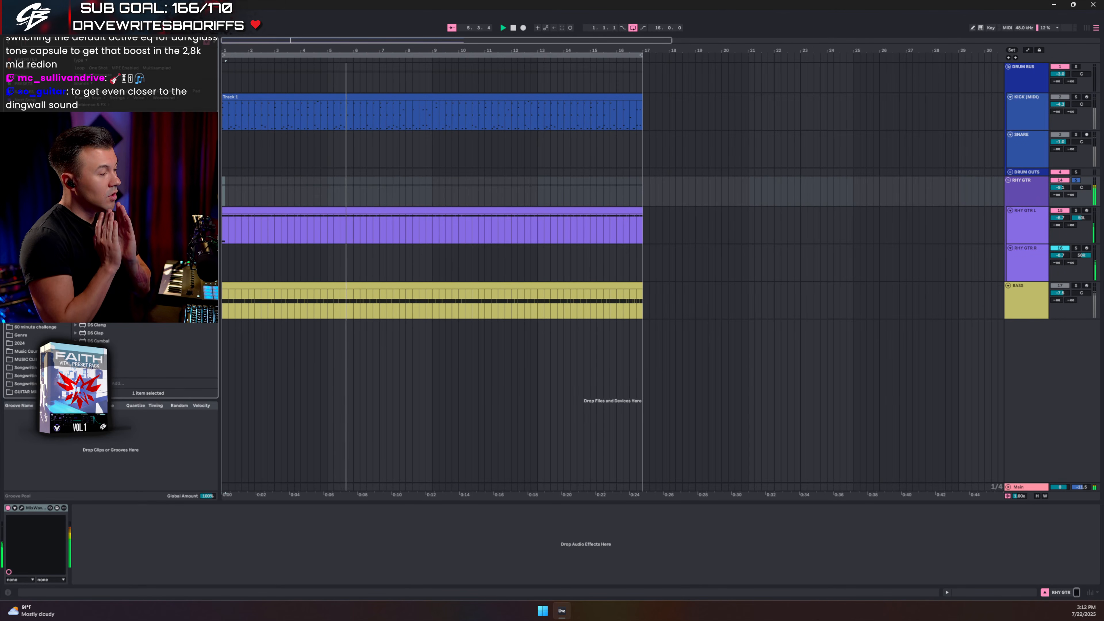
click(337, 483)
key(space)
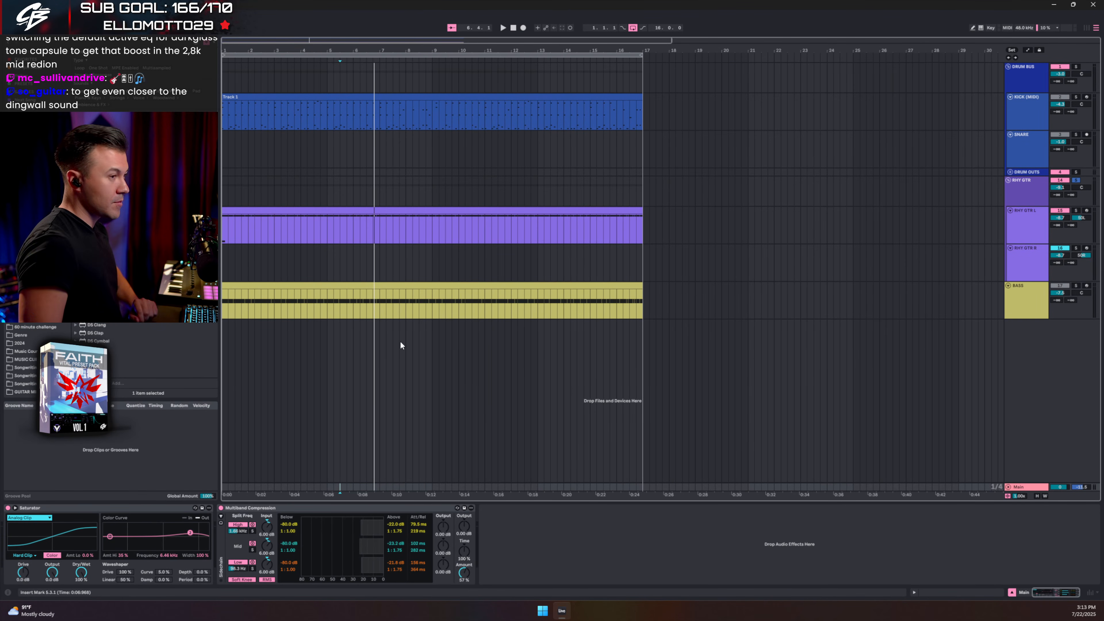
Step: Search the browser for "soni" and insert Dr Drive ahead of the existing plugin on the RHY GTR group
click(1041, 188)
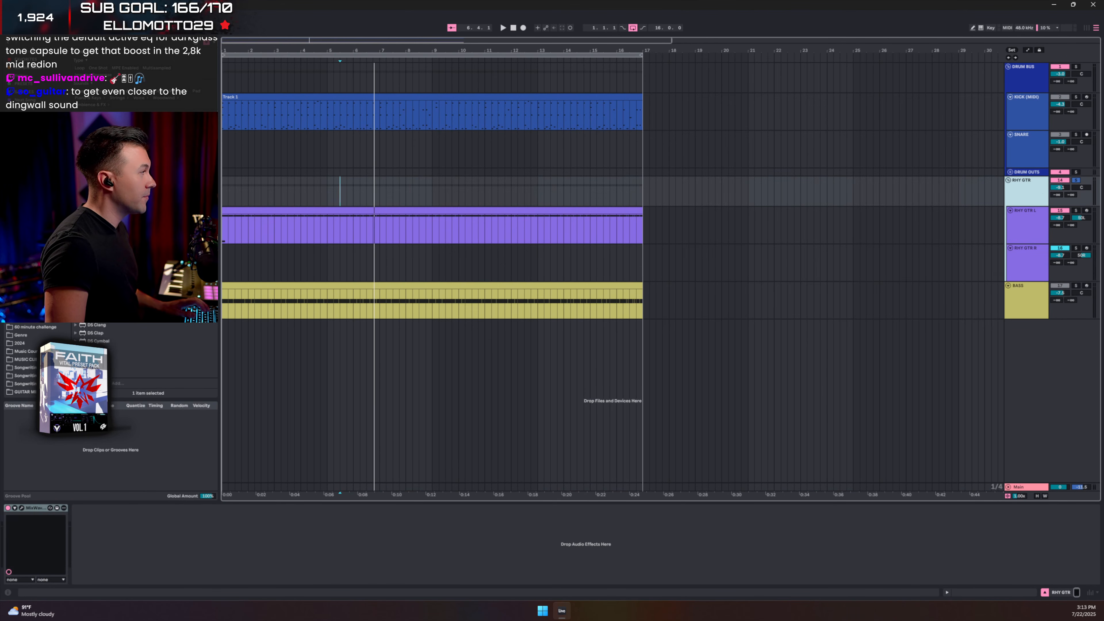
key(ctrl+f)
text(soni)
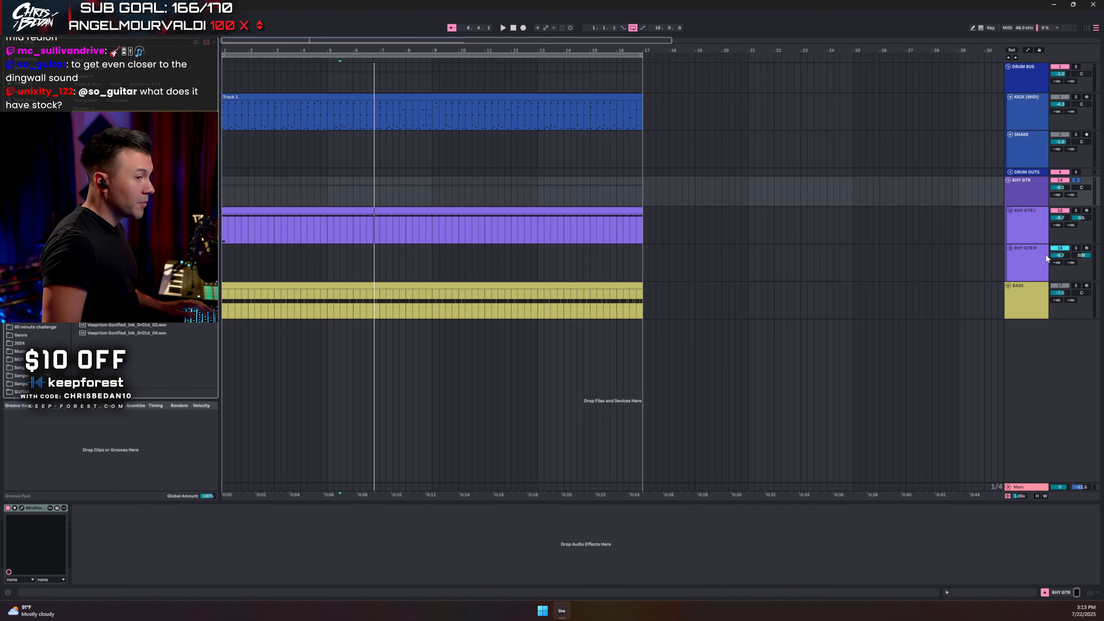
click(1039, 231)
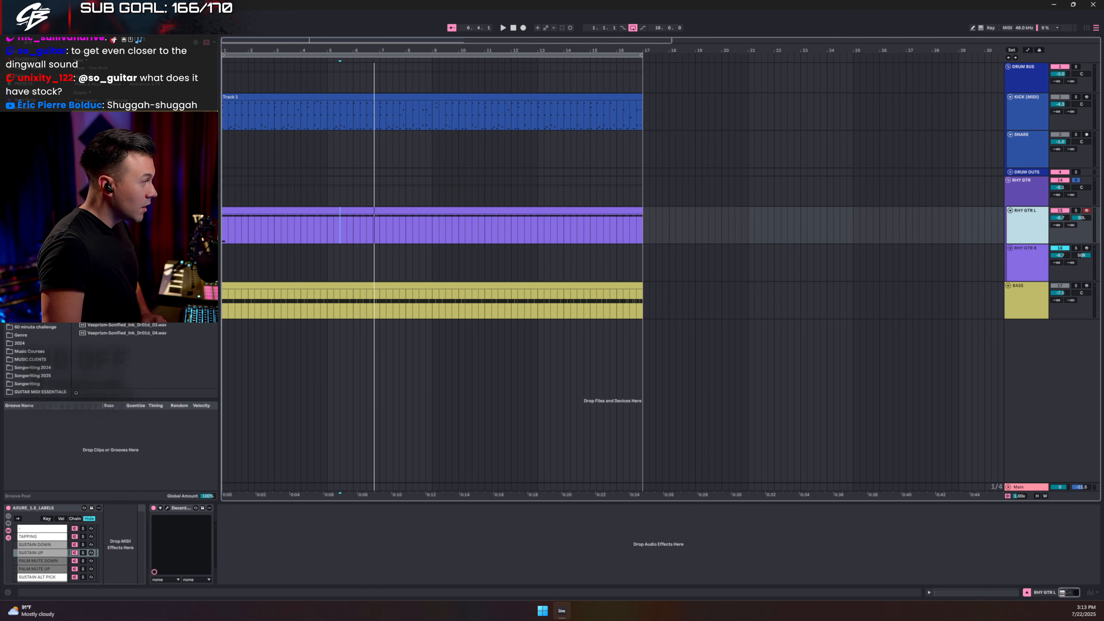
click(1033, 200)
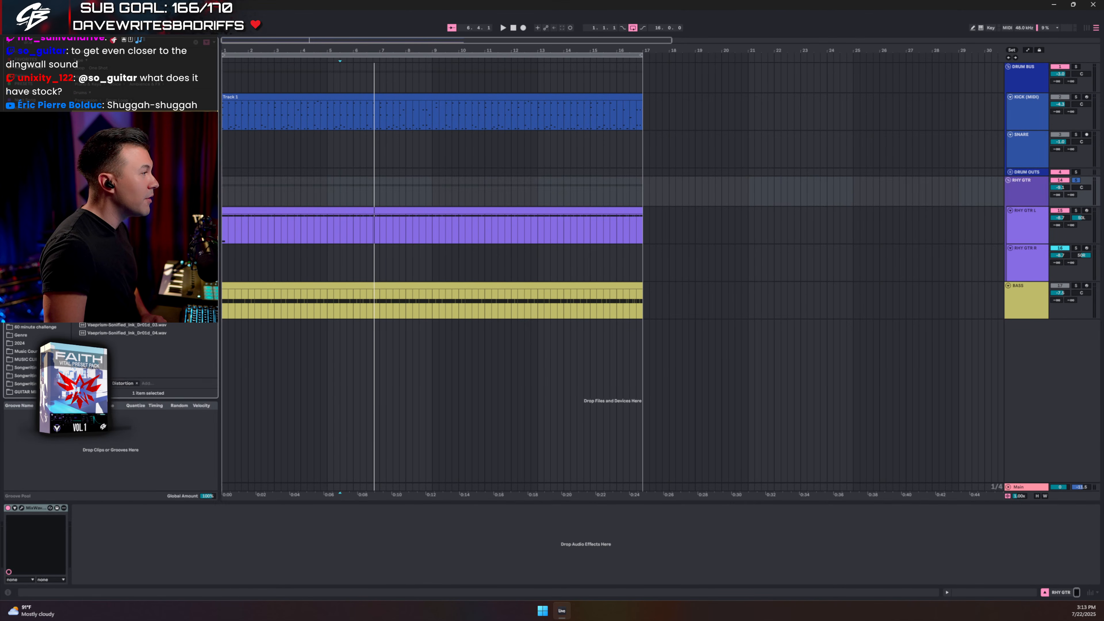
drag(1, 536, 9, 536)
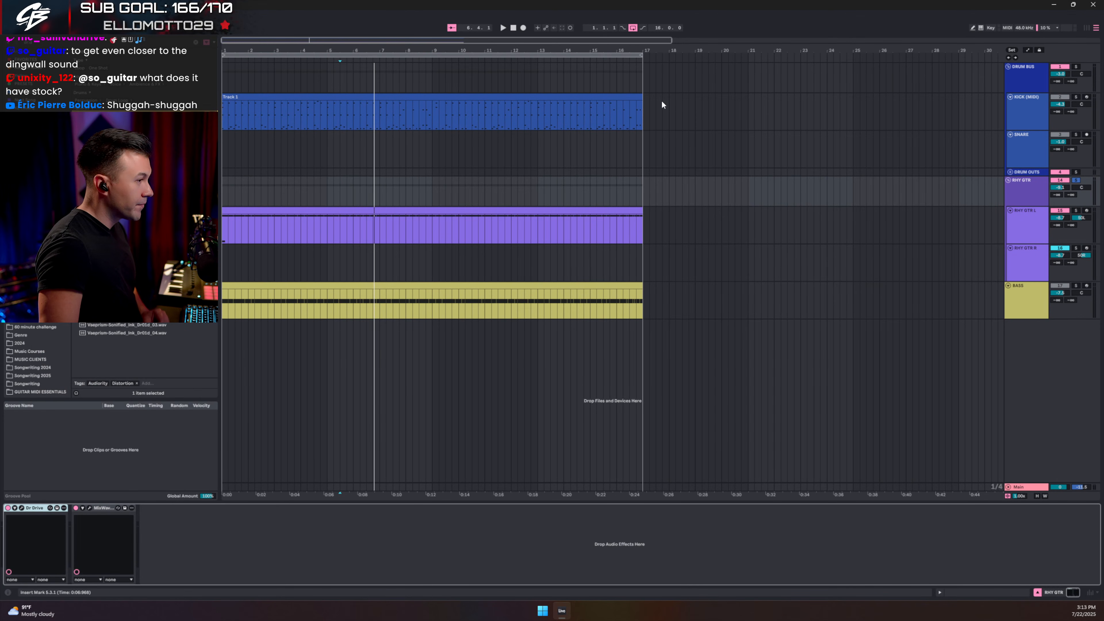
Step: Open Dr Drive on the RHY GTR group and, during playback, raise its attack slightly and trim brightness and drive to just below their midpoints
click(21, 508)
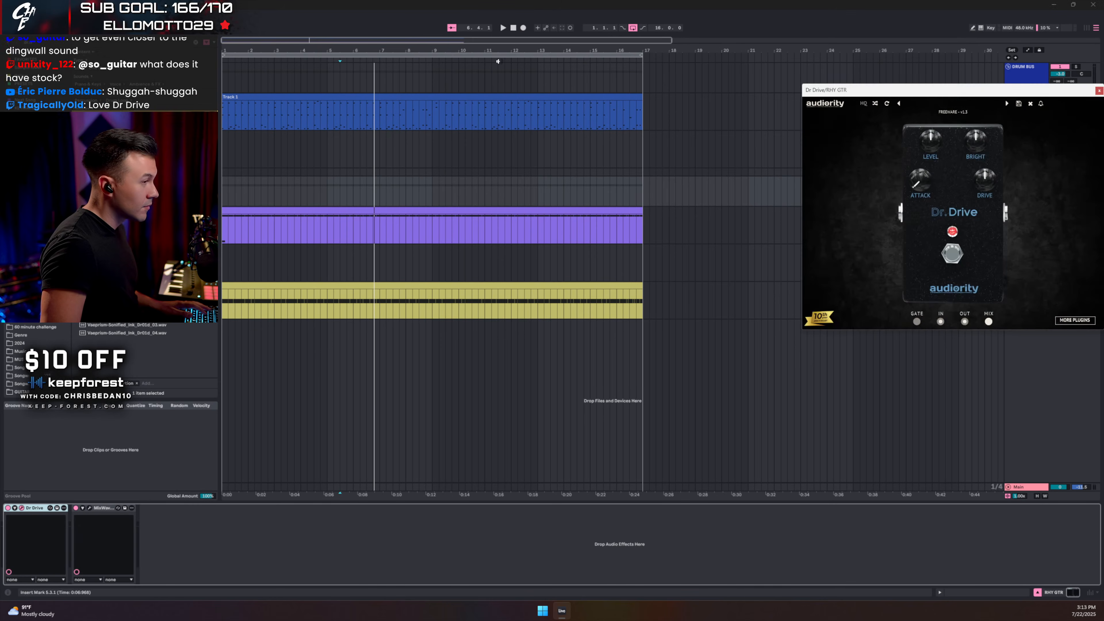
drag(918, 96, 528, 159)
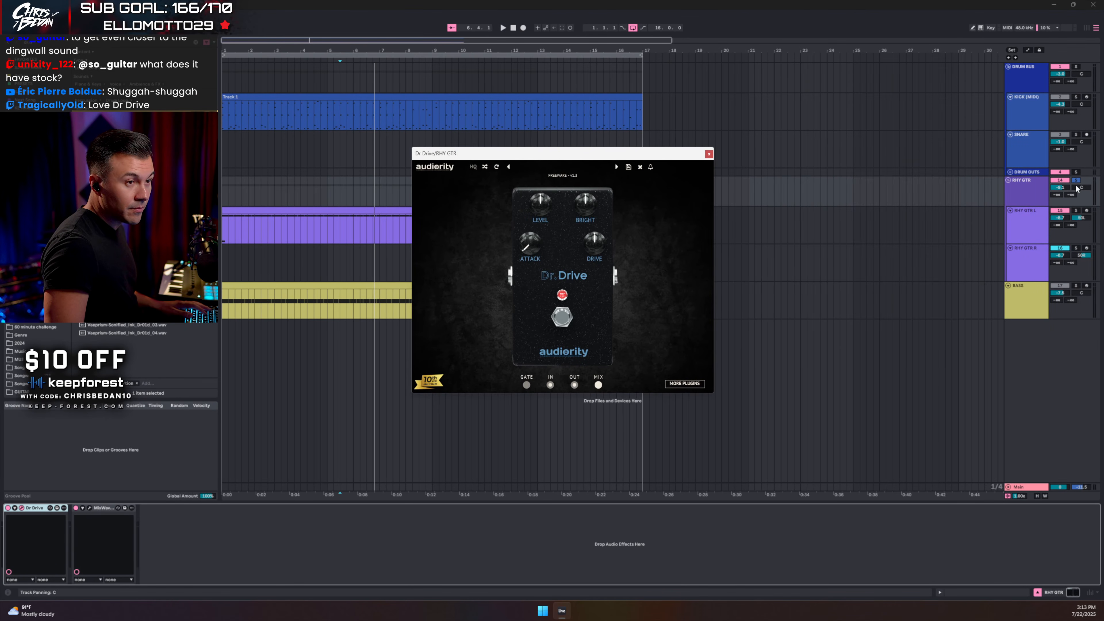
key(space)
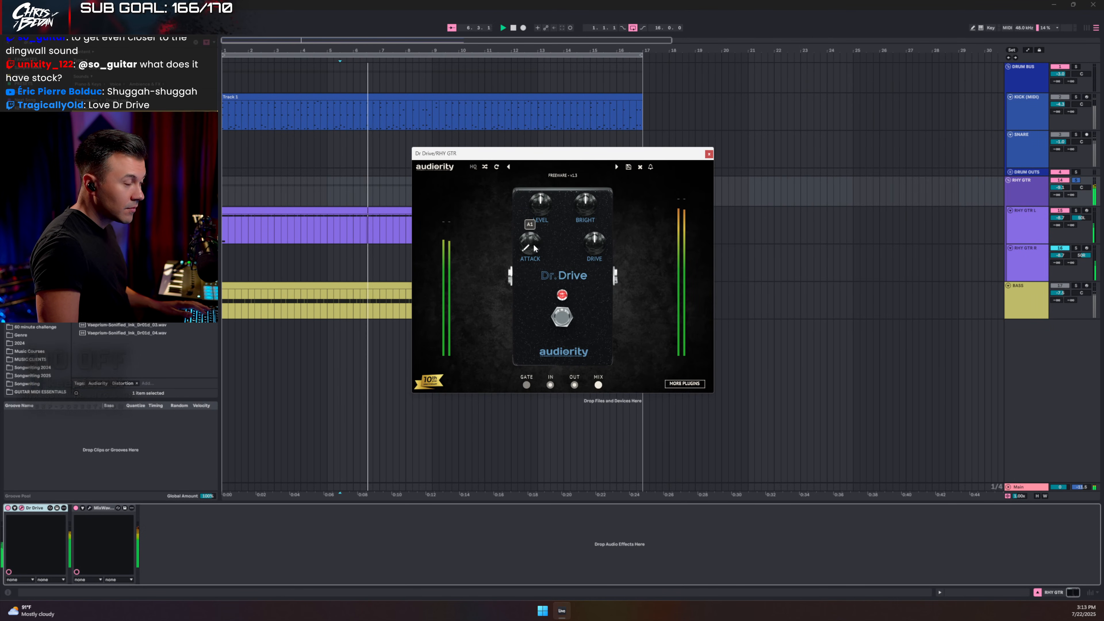
mouse_move(531, 243)
mouse_down()
mouse_move(522, 206)
mouse_move(526, 251)
mouse_up()
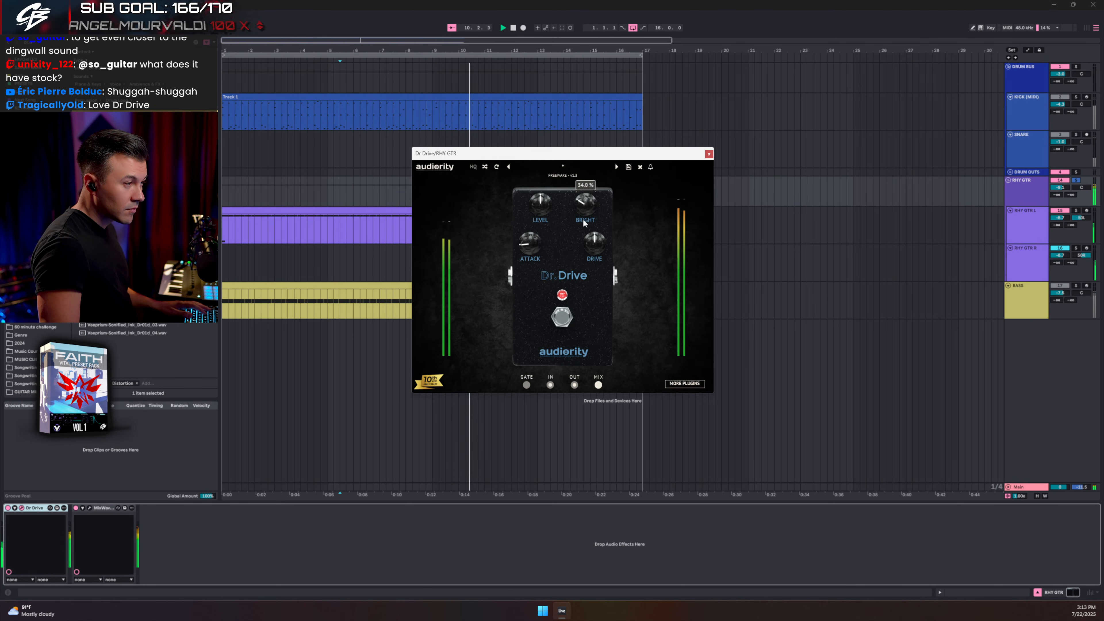
mouse_move(580, 209)
mouse_down()
mouse_move(598, 167)
mouse_move(591, 211)
mouse_up()
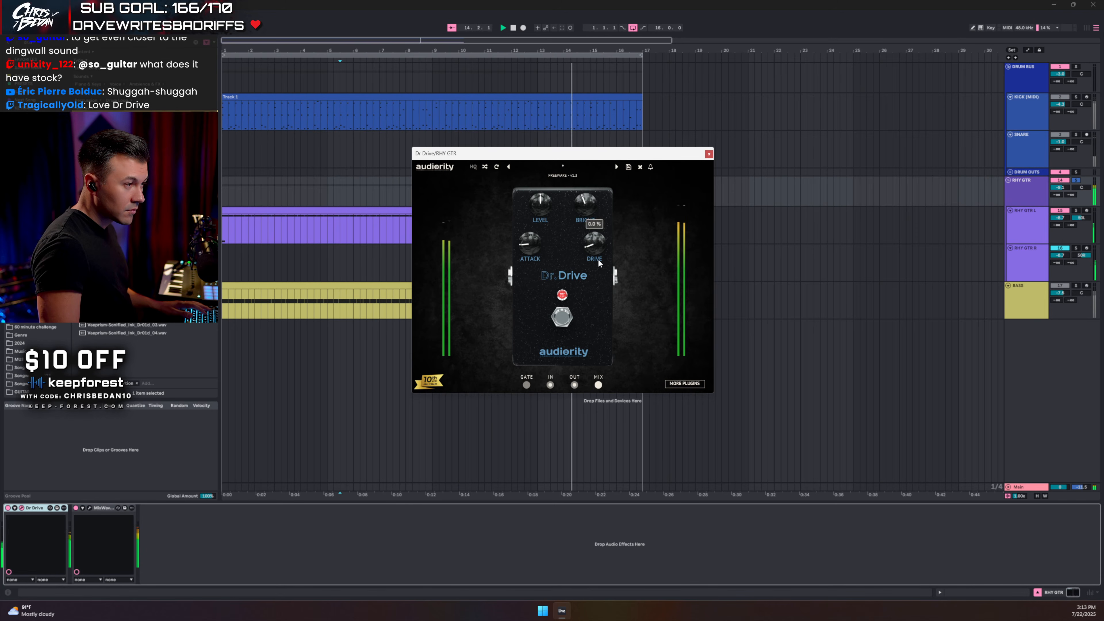
drag(600, 262, 594, 255)
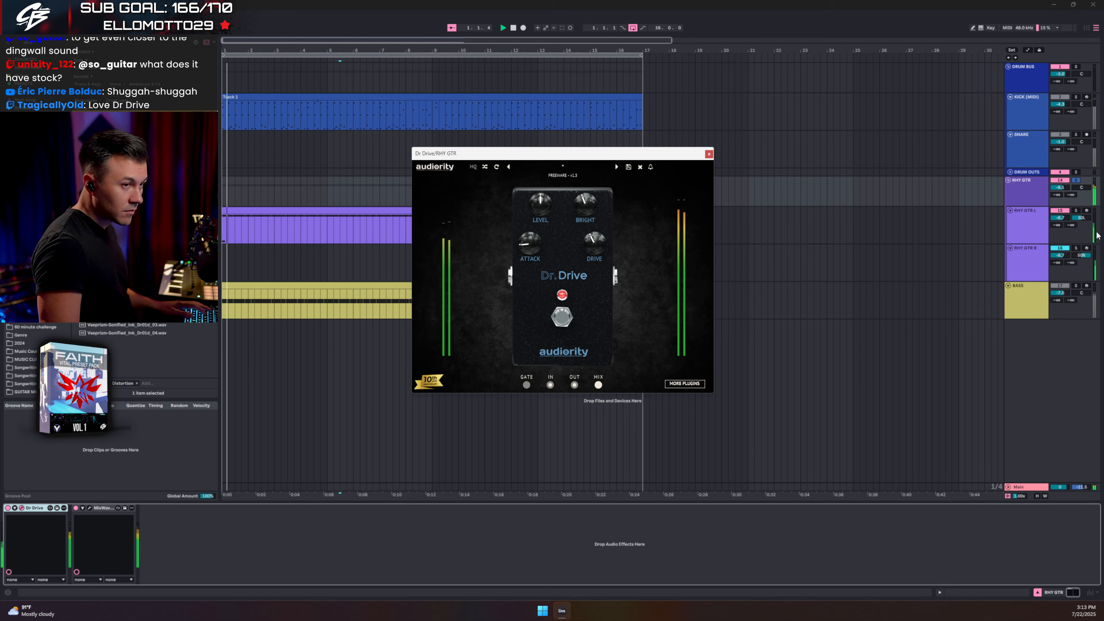
Step: Compare the guitars against bypassed Dr Drive, close the plugin and unsolo the RHY GTR group to hear the full mix
click(7, 508)
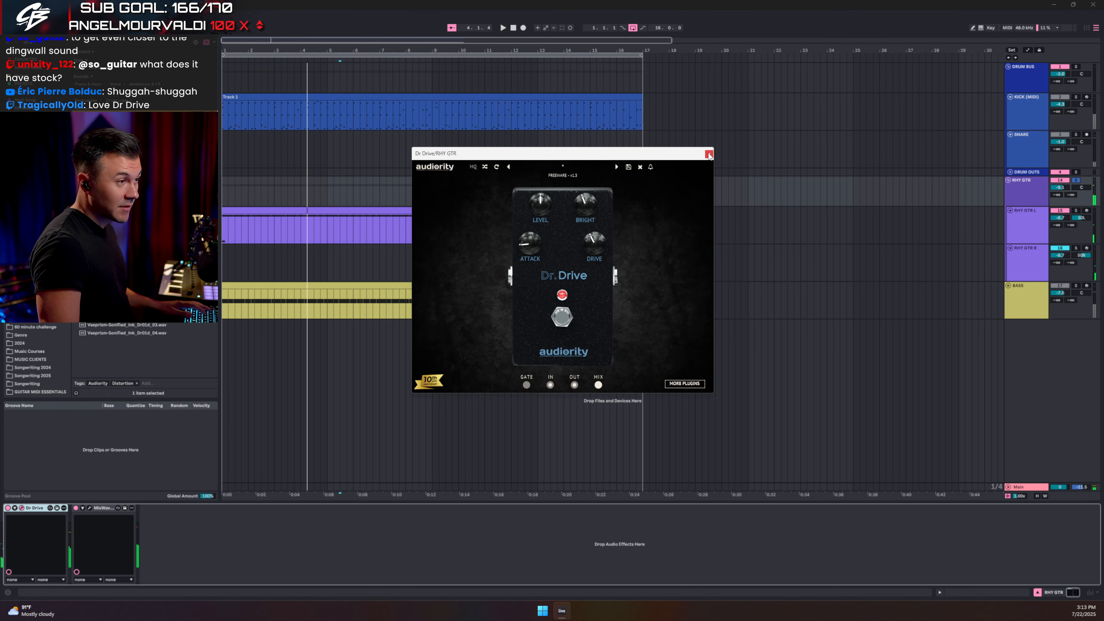
click(710, 154)
click(1077, 181)
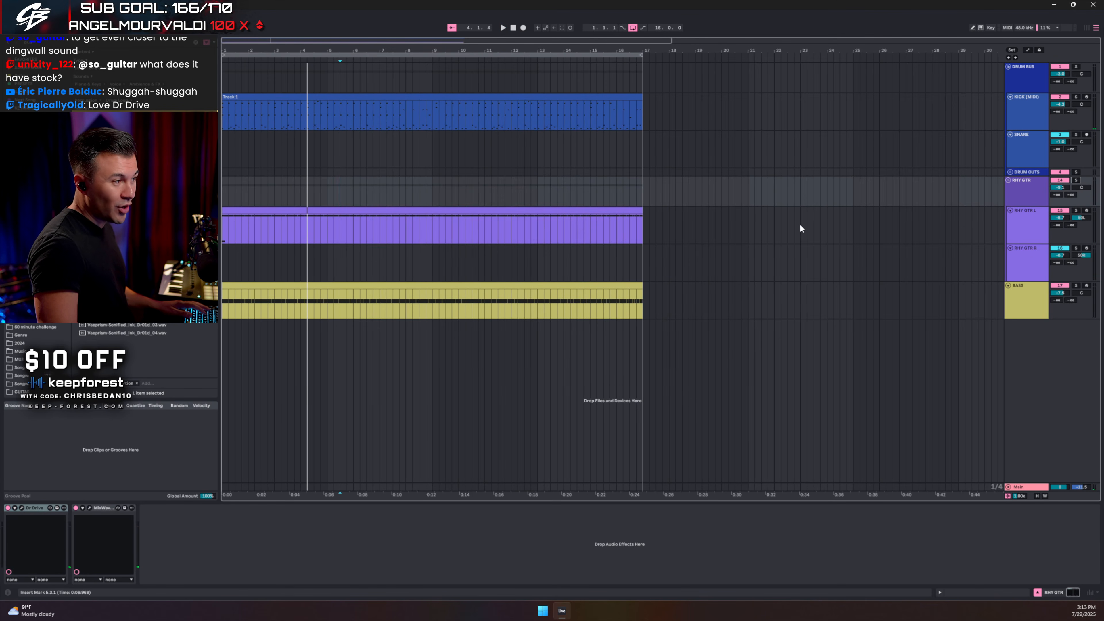
key(space)
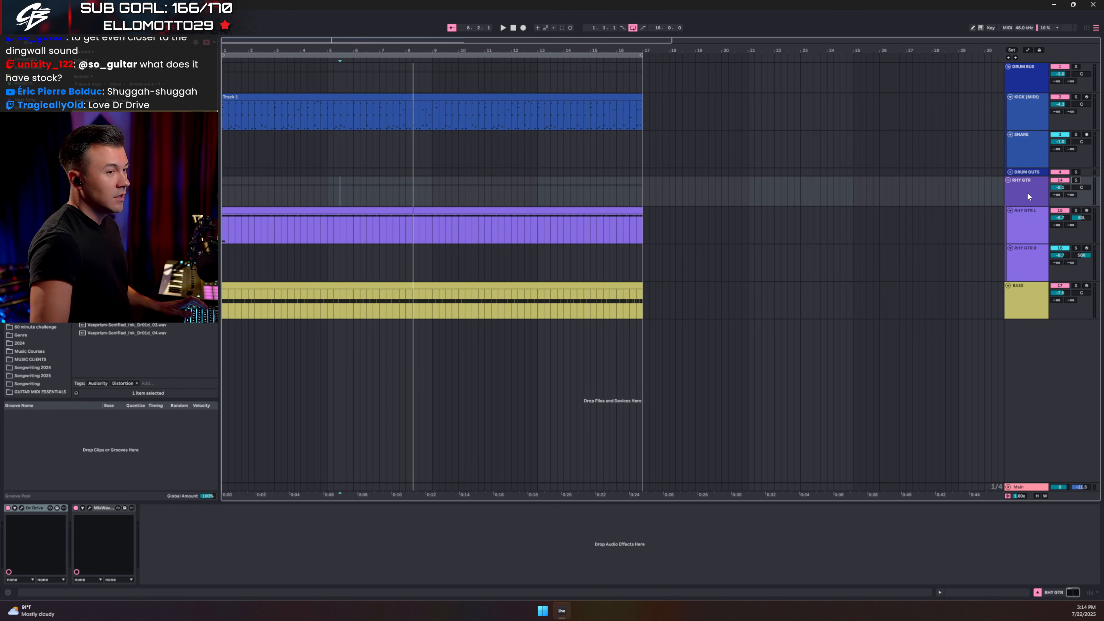
Step: Pull the RHY GTR and BASS volumes down to -inf in the Session mixer, play the drums alone and select the Main track
key(Tab)
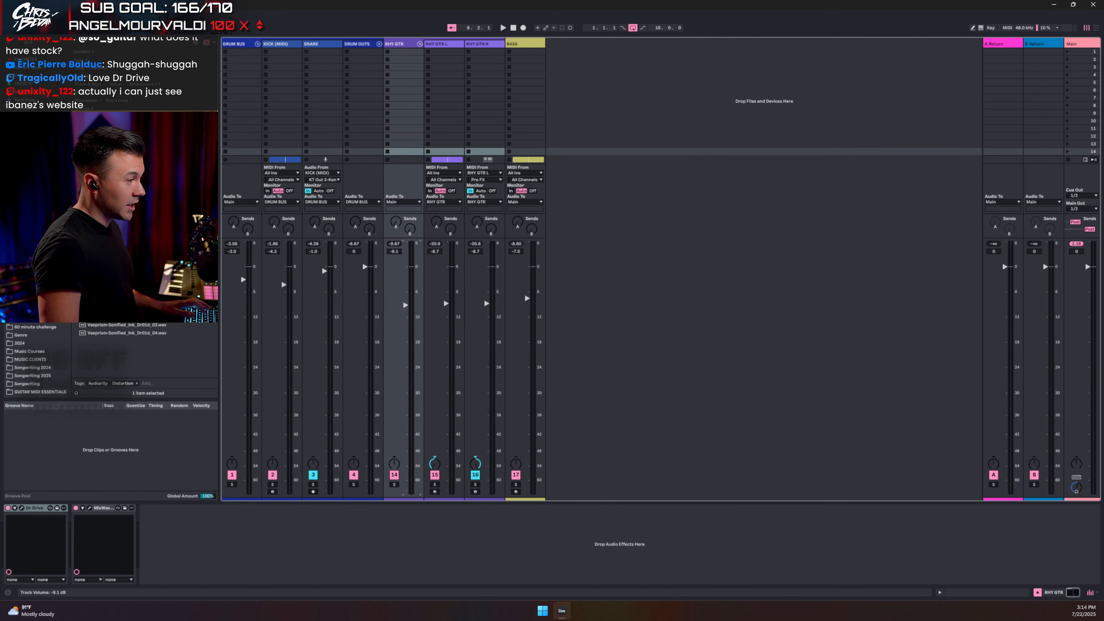
drag(534, 300, 532, 449)
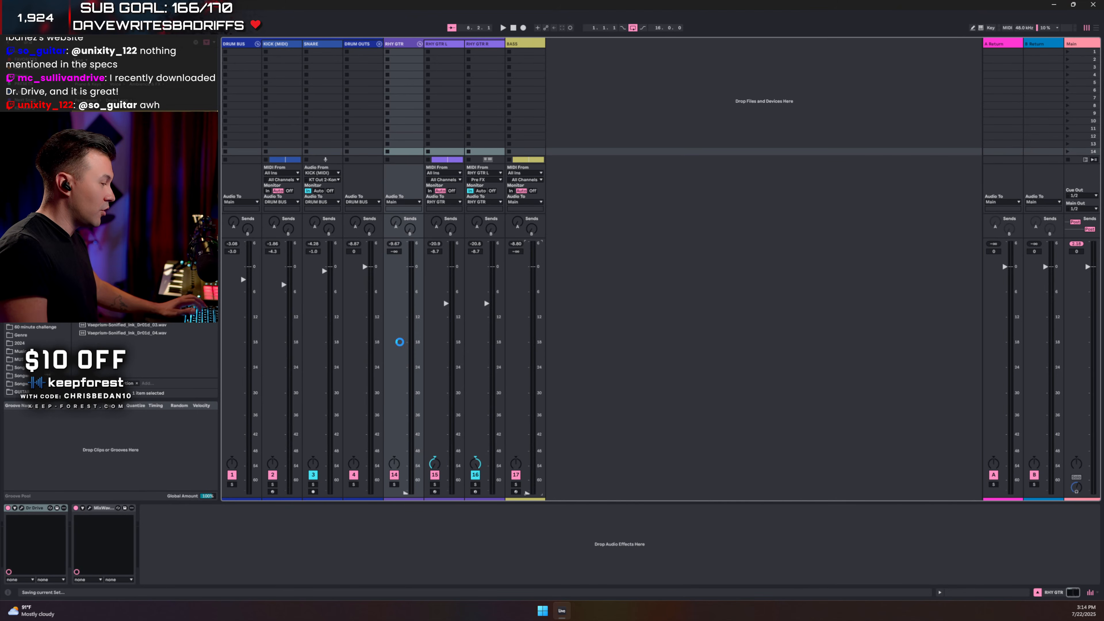
key(space)
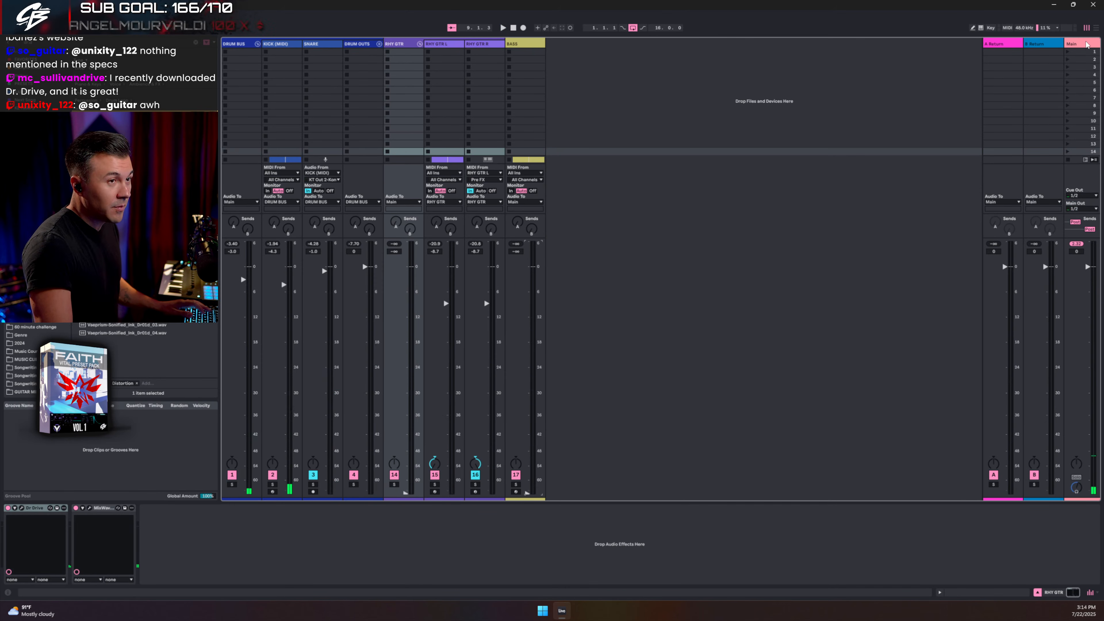
click(1101, 80)
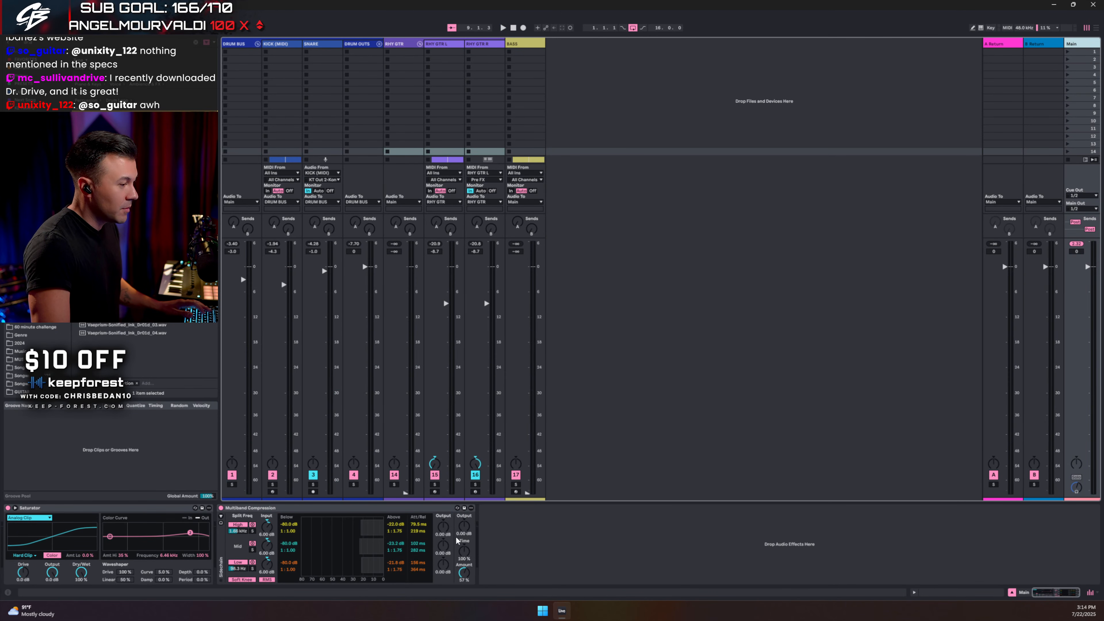
Step: Try the Main track's Multiband Compression with its band input gains reset to 0 dB, listen to the drums and undo the resets
double_click(268, 525)
double_click(269, 564)
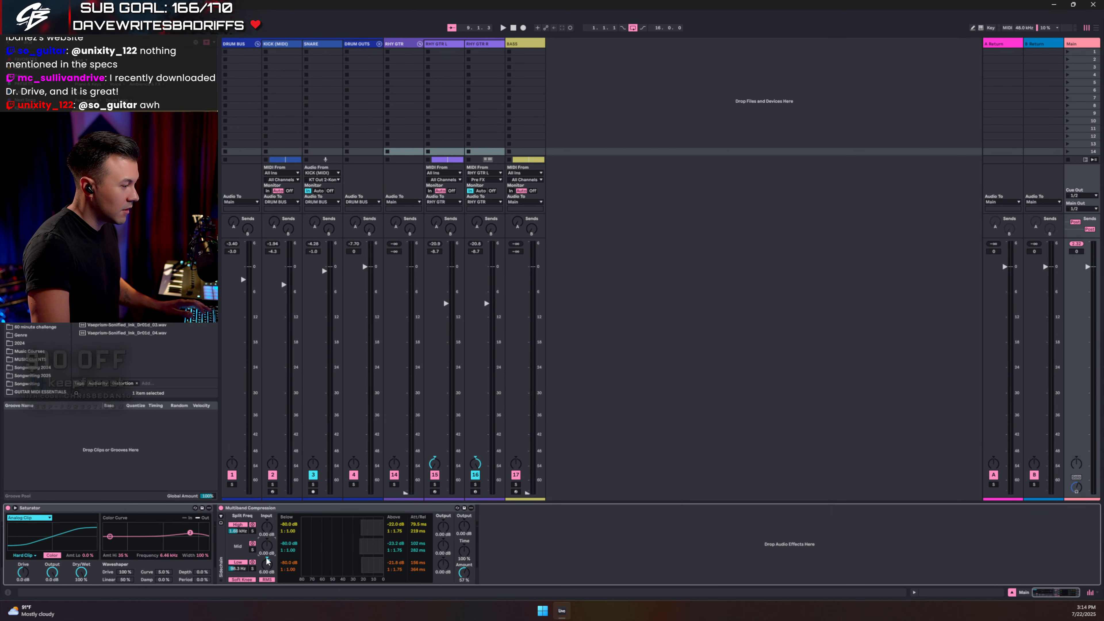
key(space)
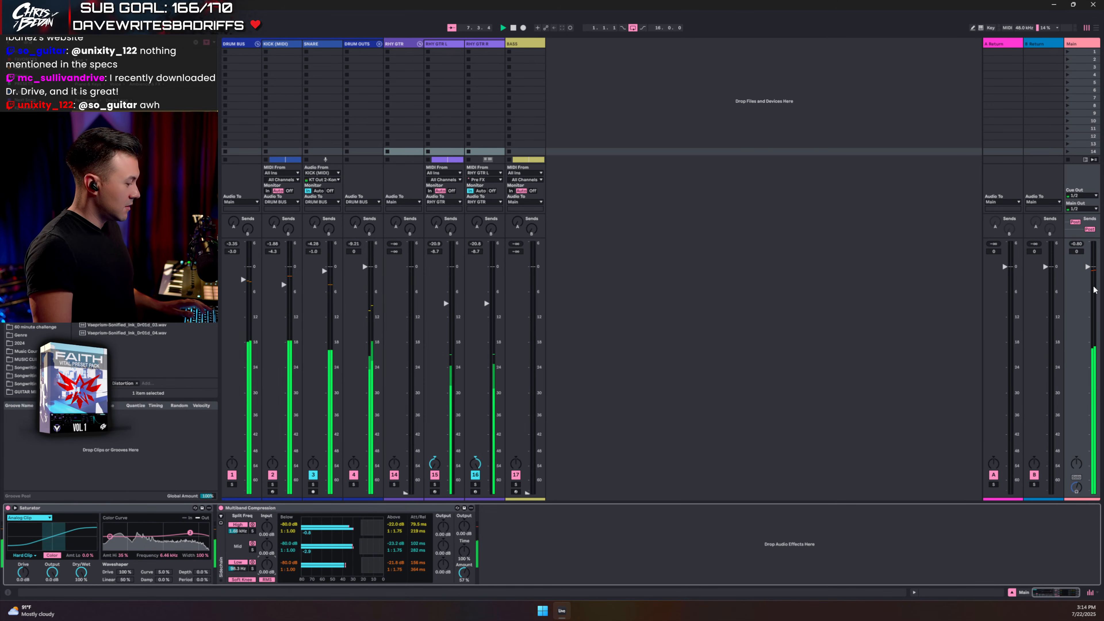
key(space)
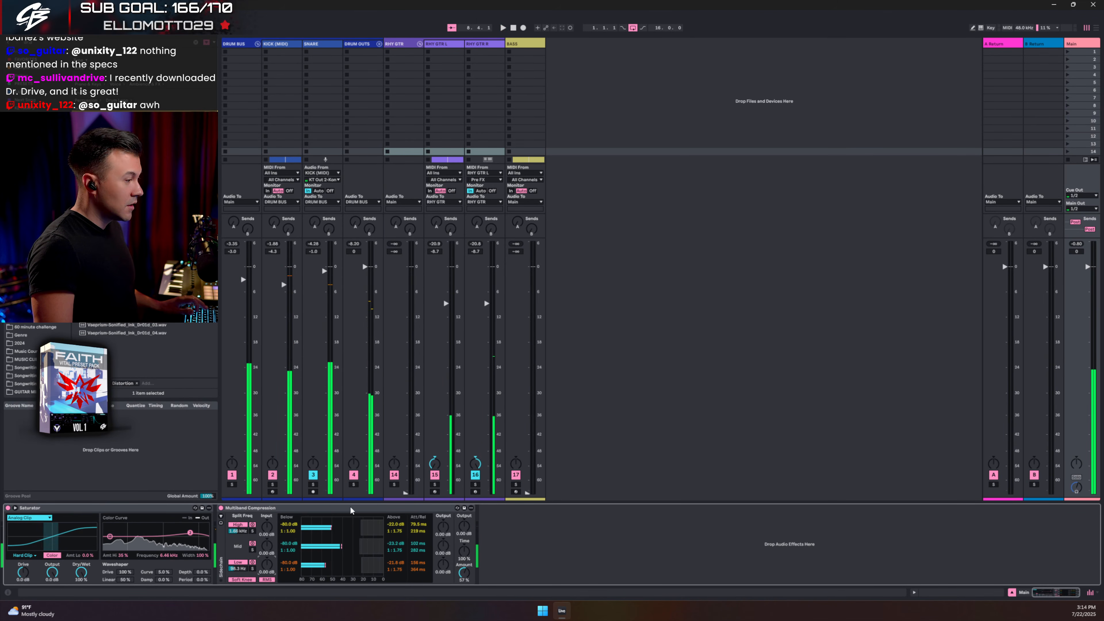
key(ctrl+z)
key(ctrl+z)
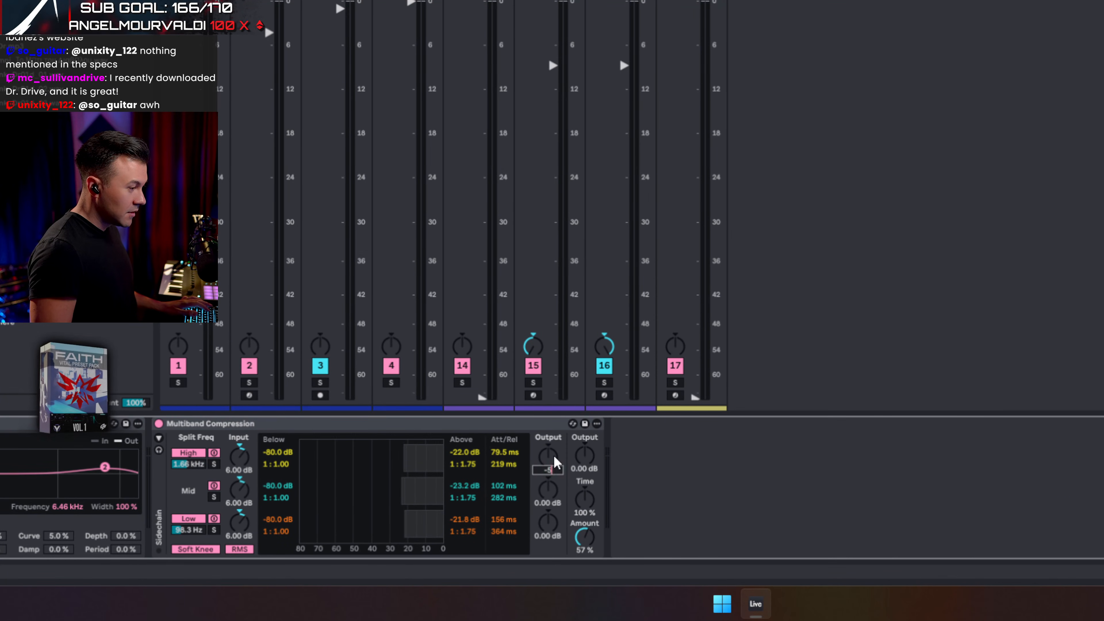
Step: Set the high, mid and low band outputs of the Main track's Multiband Compression to -5 dB and play the drums
drag(558, 464, 551, 544)
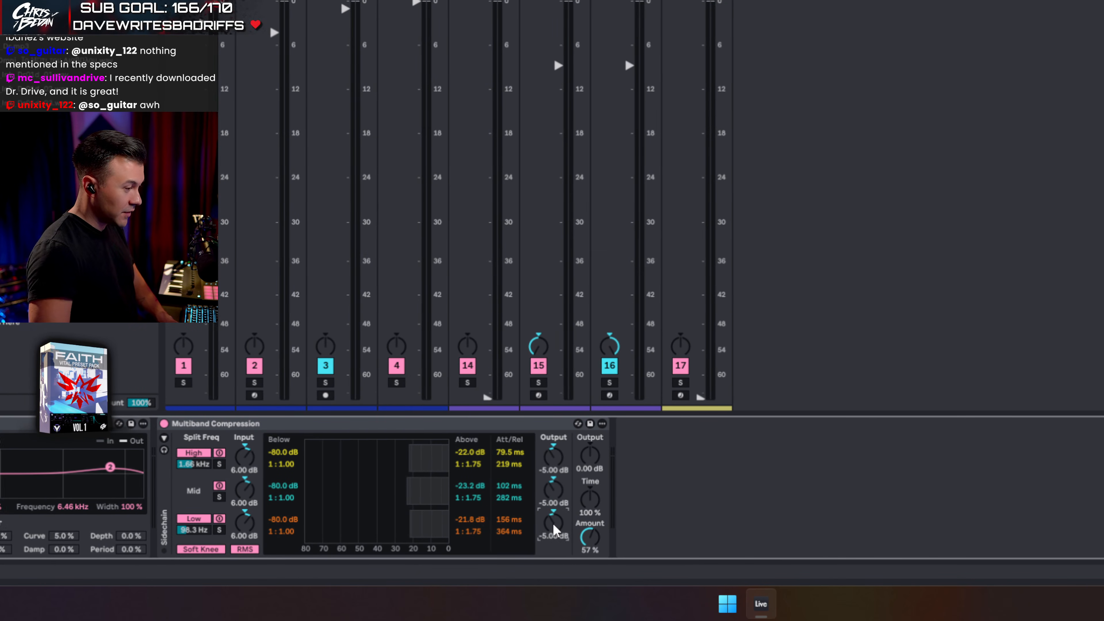
key(space)
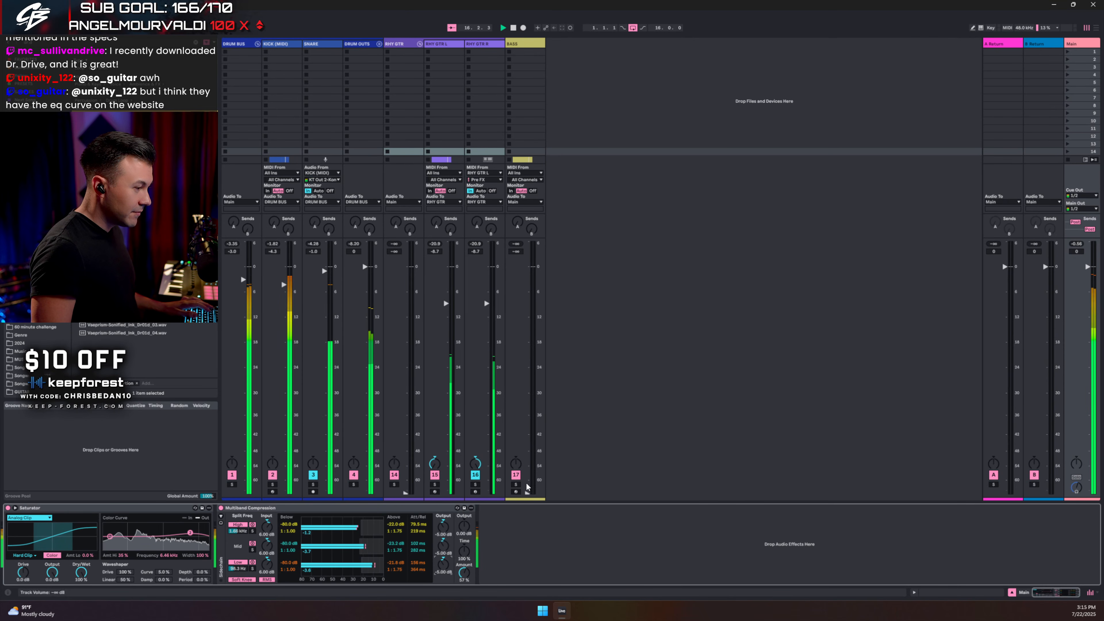
Step: Raise the BASS volume to about -9.1 dB while listening to it against the drums
drag(528, 493, 527, 351)
drag(528, 332, 528, 304)
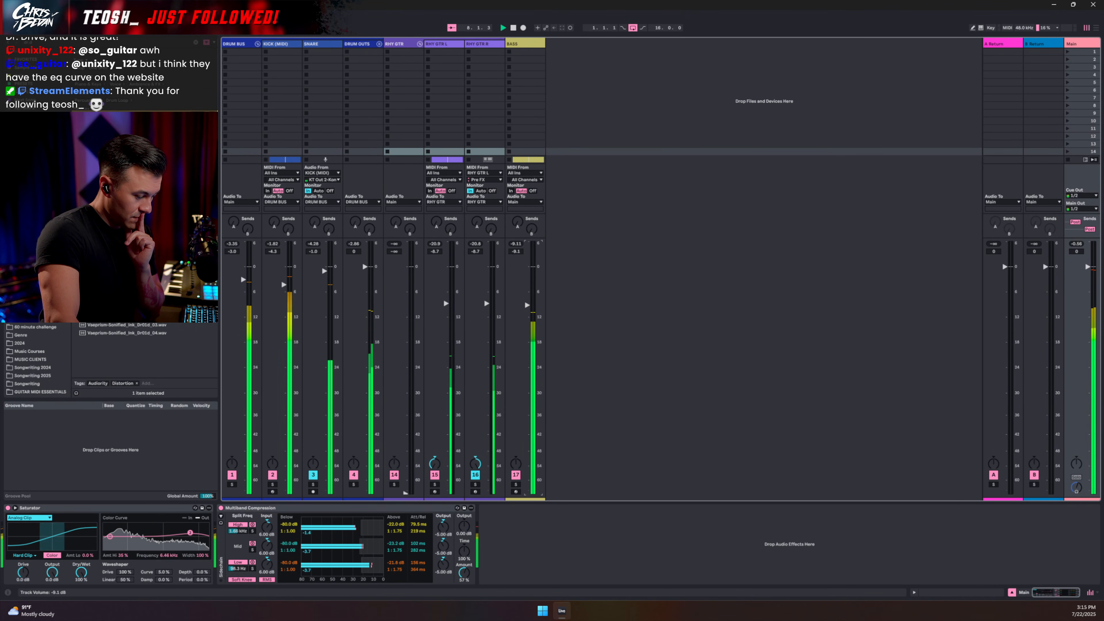
key(space)
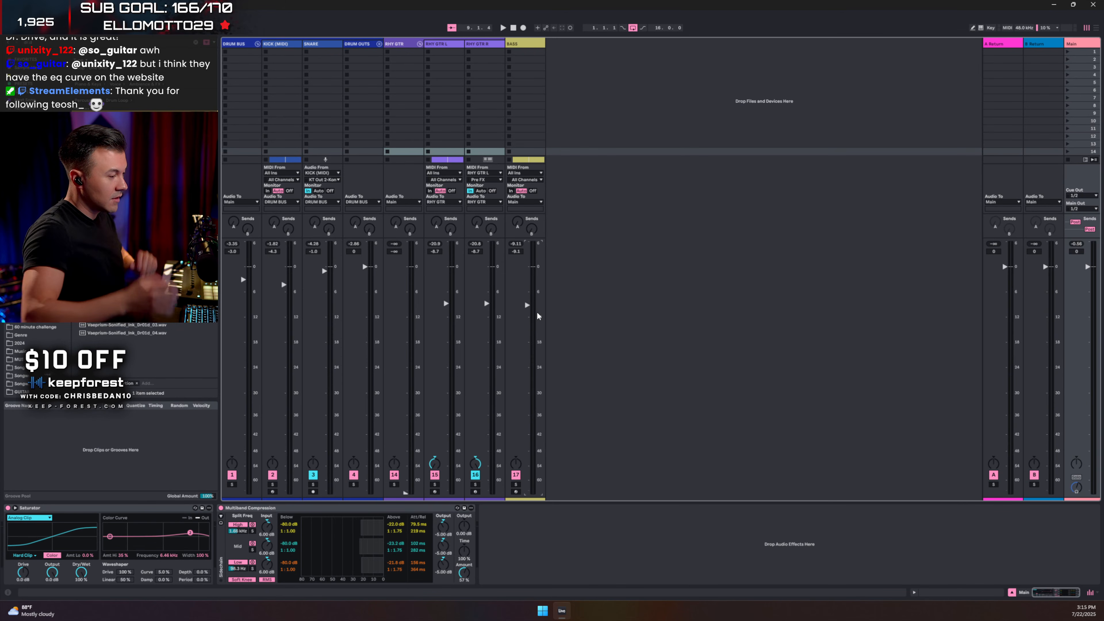
Step: Group the BASS track and name the new group BASS BUS
click(535, 44)
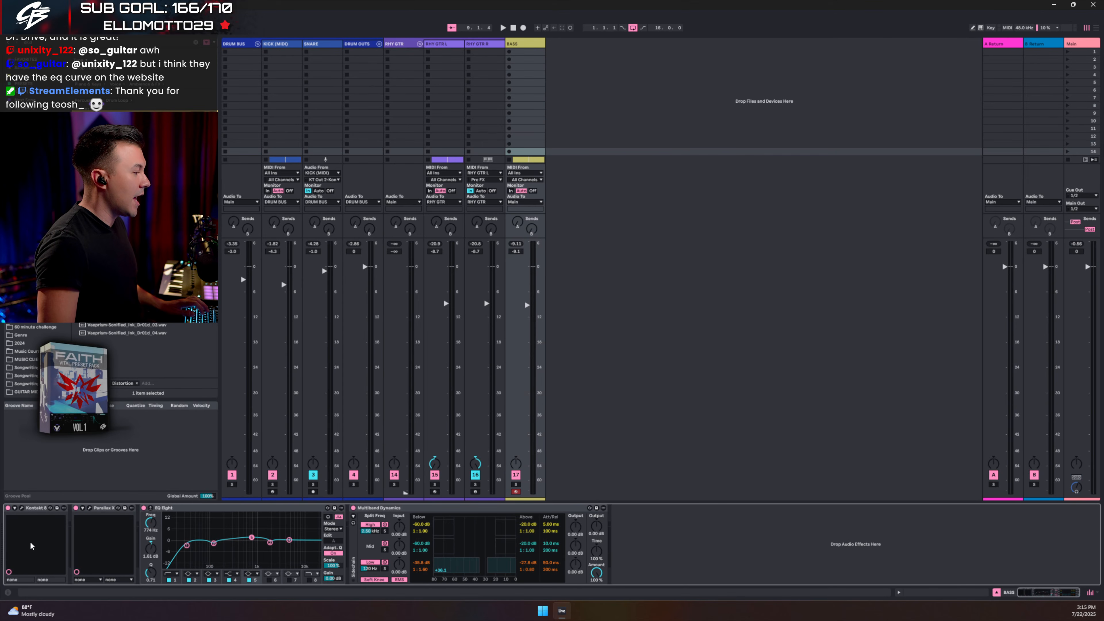
click(522, 46)
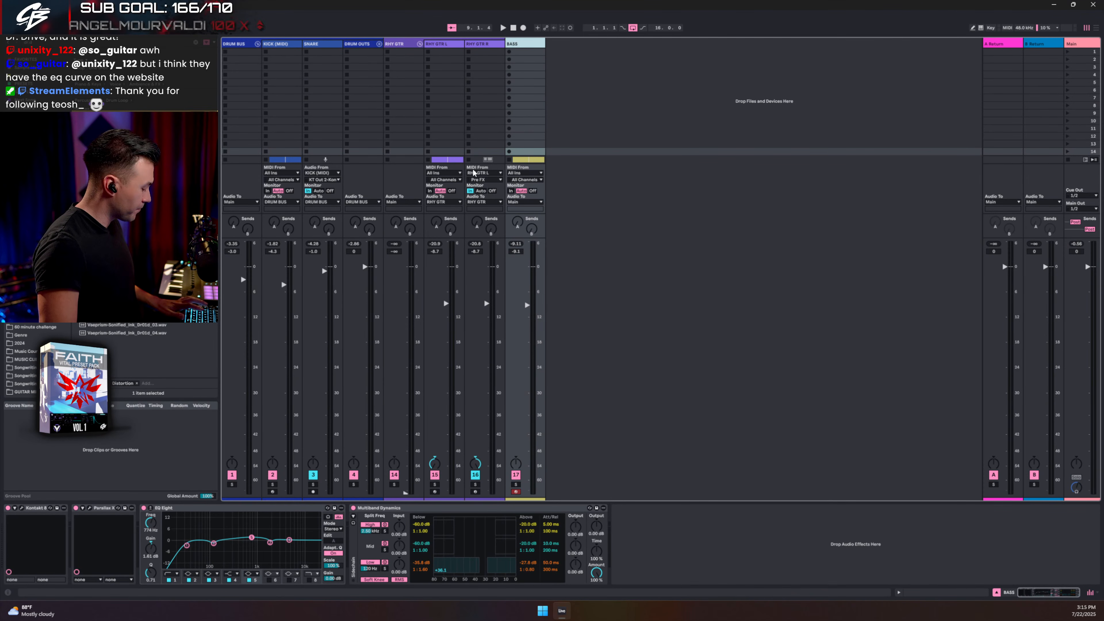
key(ctrl+g)
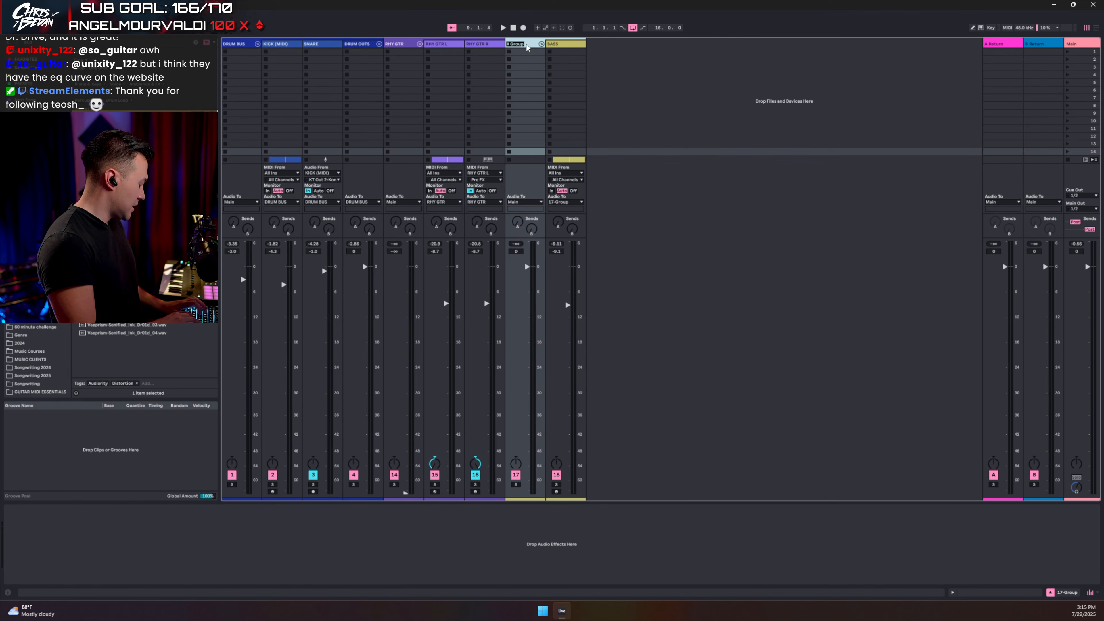
text(BASS BUS)
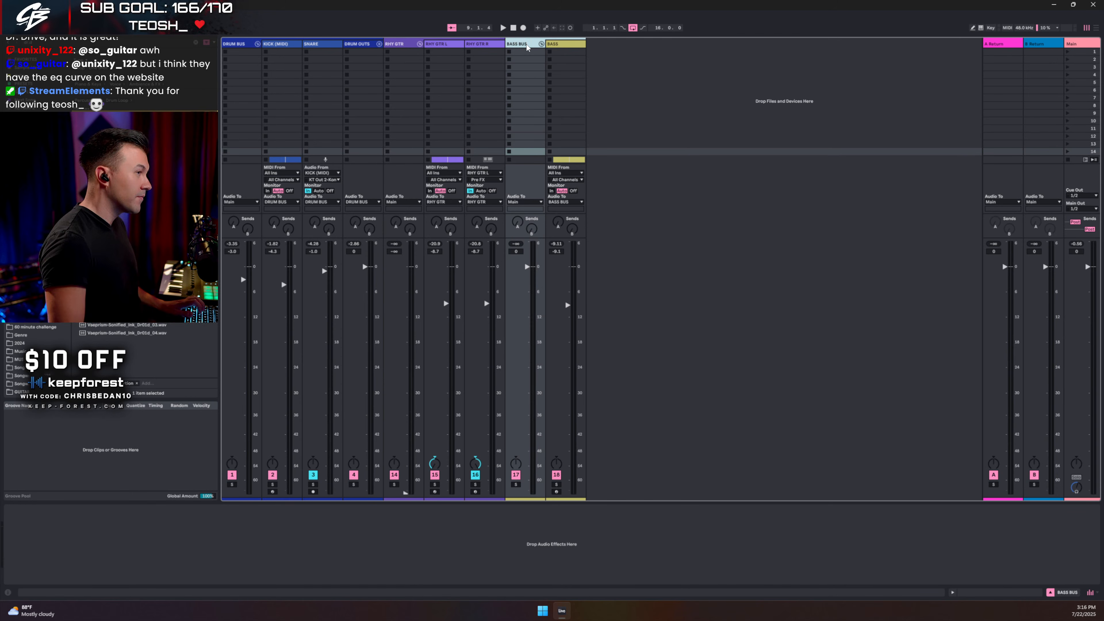
key(Return)
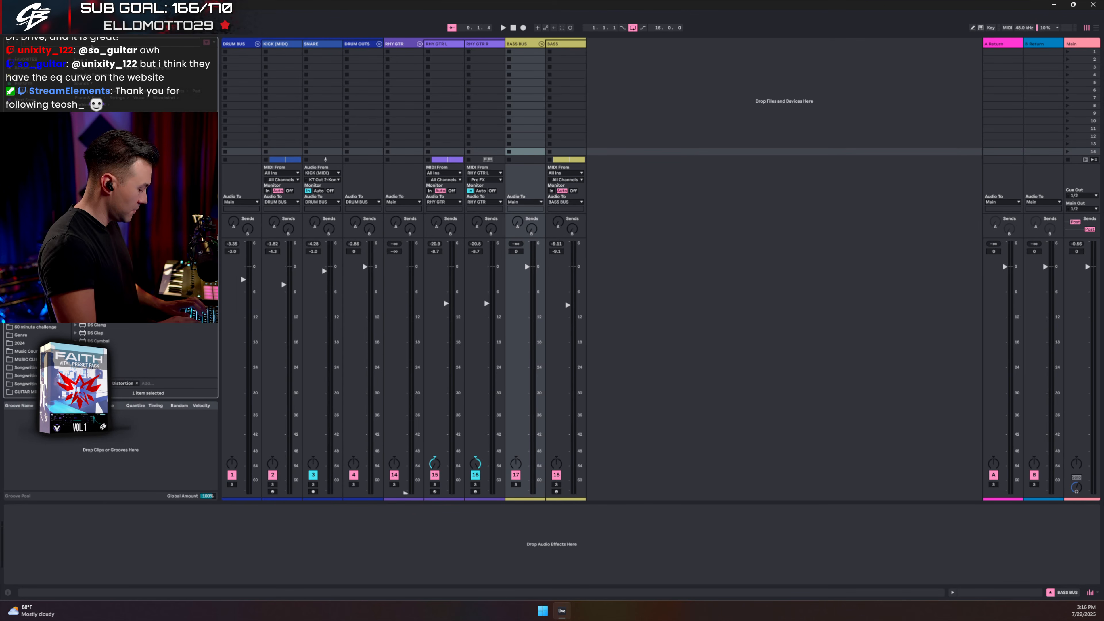
Step: Search the browser for "glue" and insert a Glue Compressor on the BASS BUS group
click(92, 45)
text(glue)
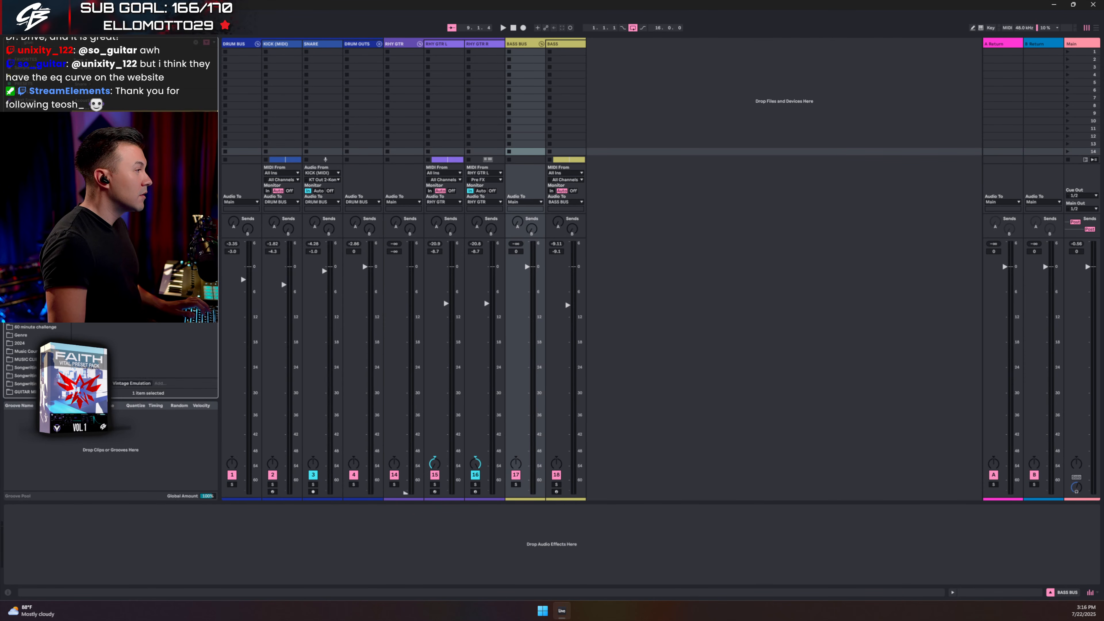
drag(112, 544, 111, 544)
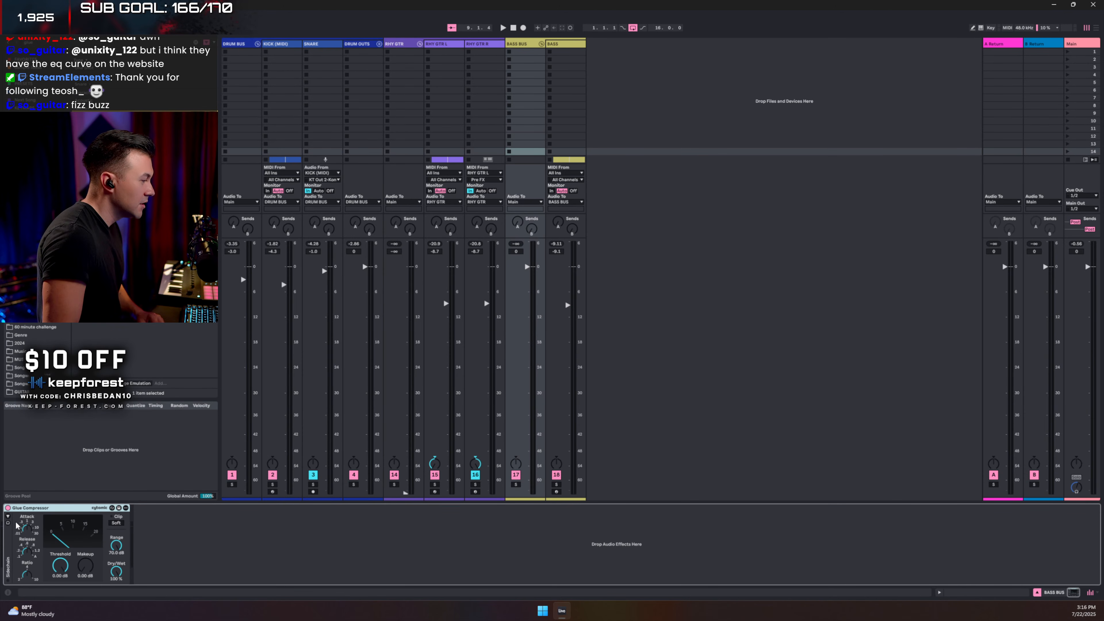
Step: Enable the Glue Compressor's external sidechain with KICK (MIDI) as its source
click(8, 517)
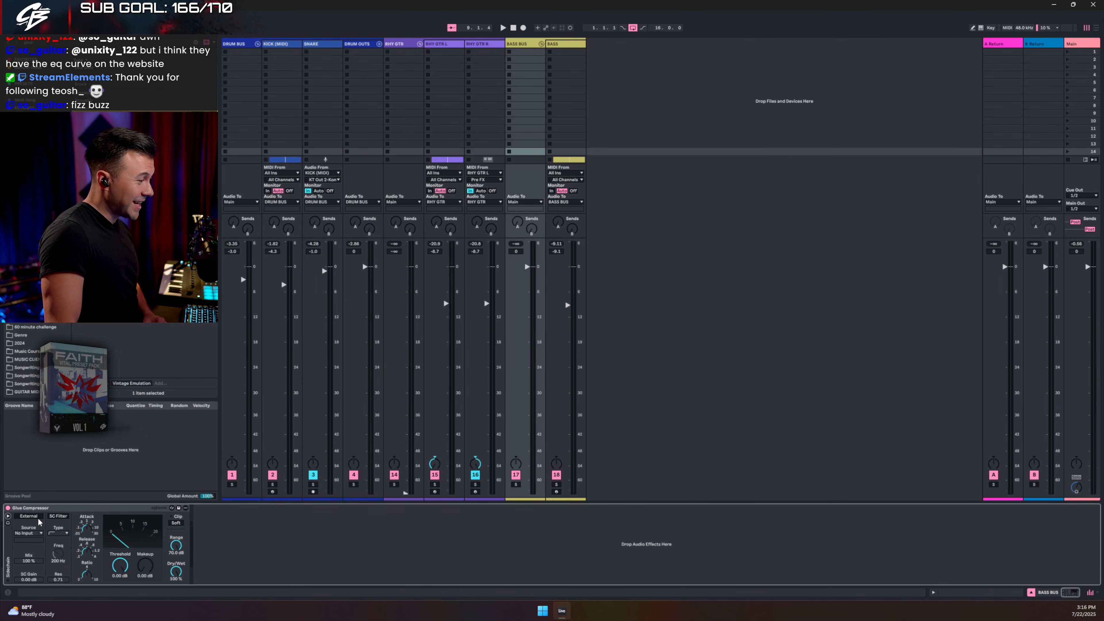
click(35, 518)
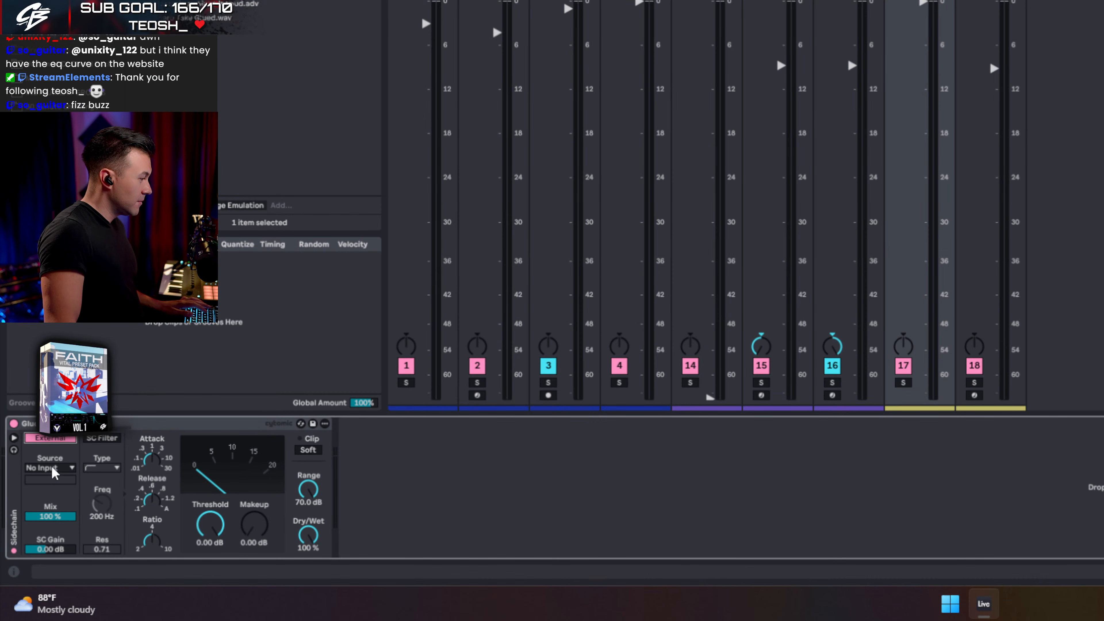
click(52, 467)
click(42, 241)
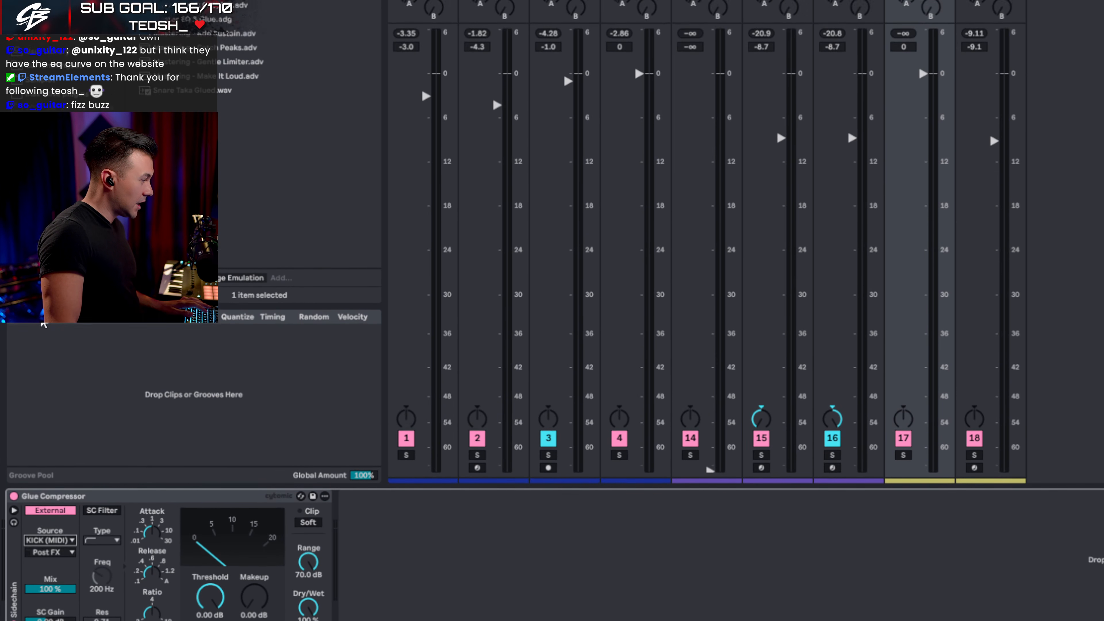
Step: Enable the Glue Compressor's sidechain filter, change its filter type and set the filter frequency to 50 Hz
click(97, 511)
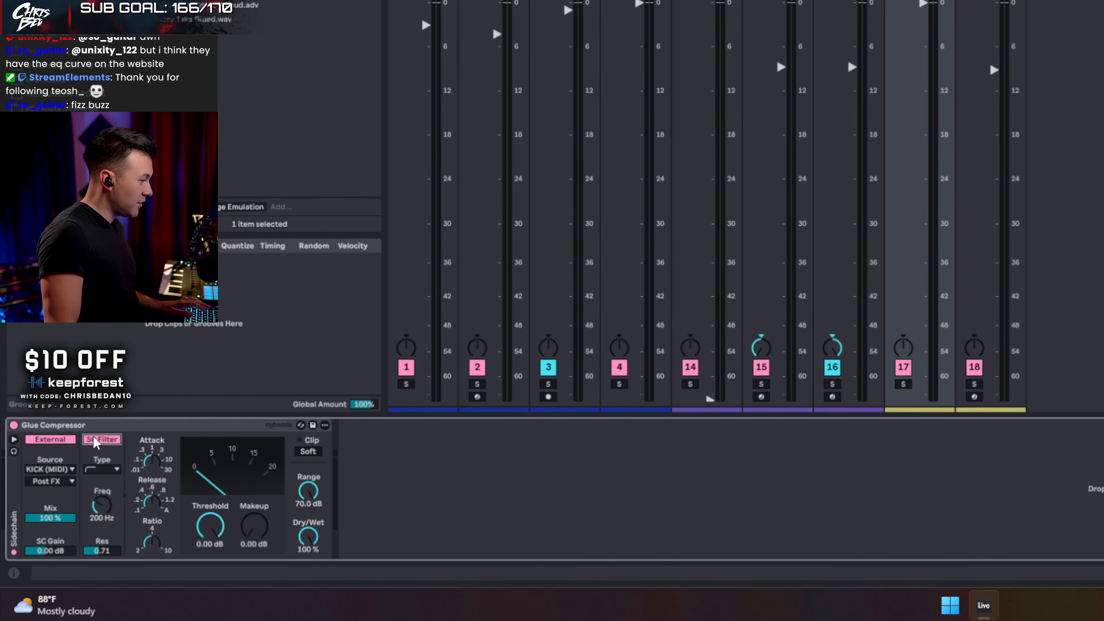
click(108, 472)
click(103, 528)
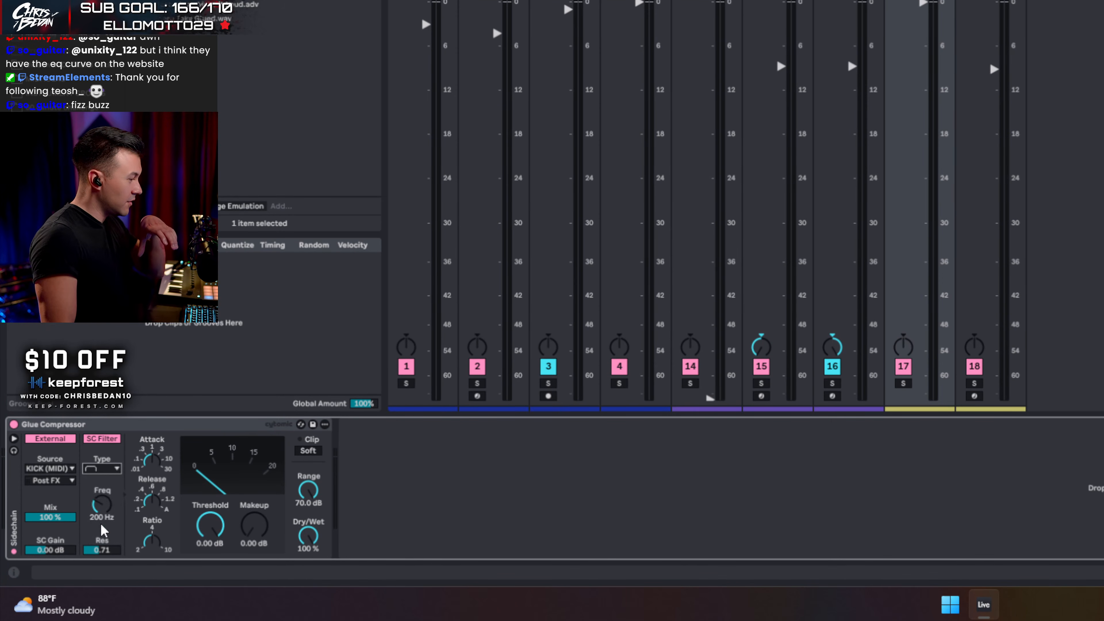
click(102, 550)
click(99, 506)
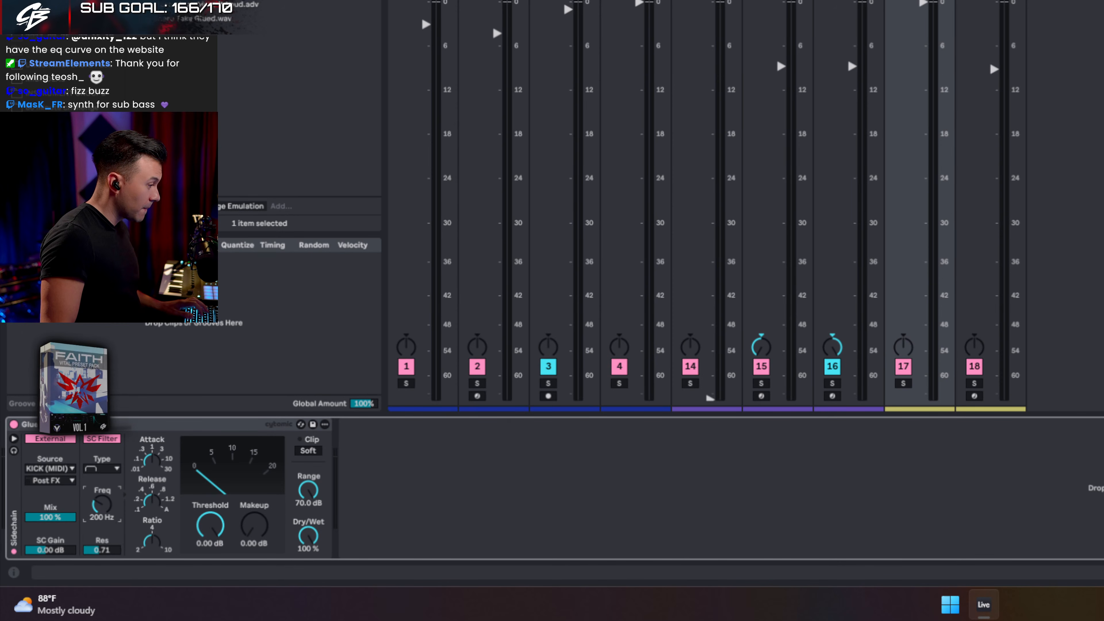
key(Return)
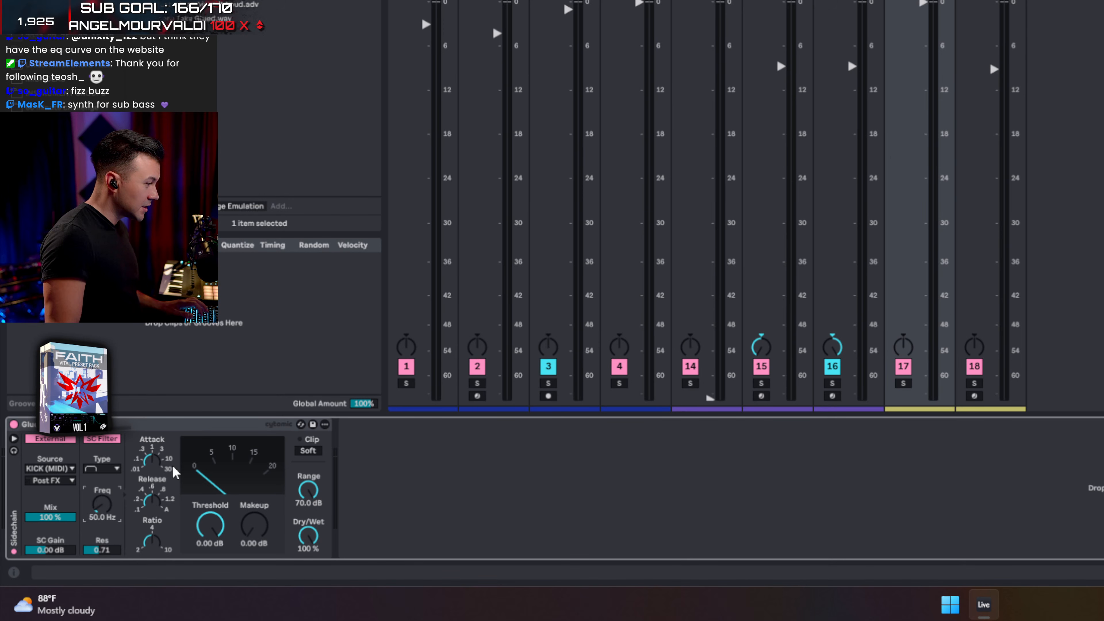
Step: Adjust the kick-keyed Glue Compressor's attack and release, set its threshold to -11.7 dB during playback, and compare it with the device bypassed
click(155, 461)
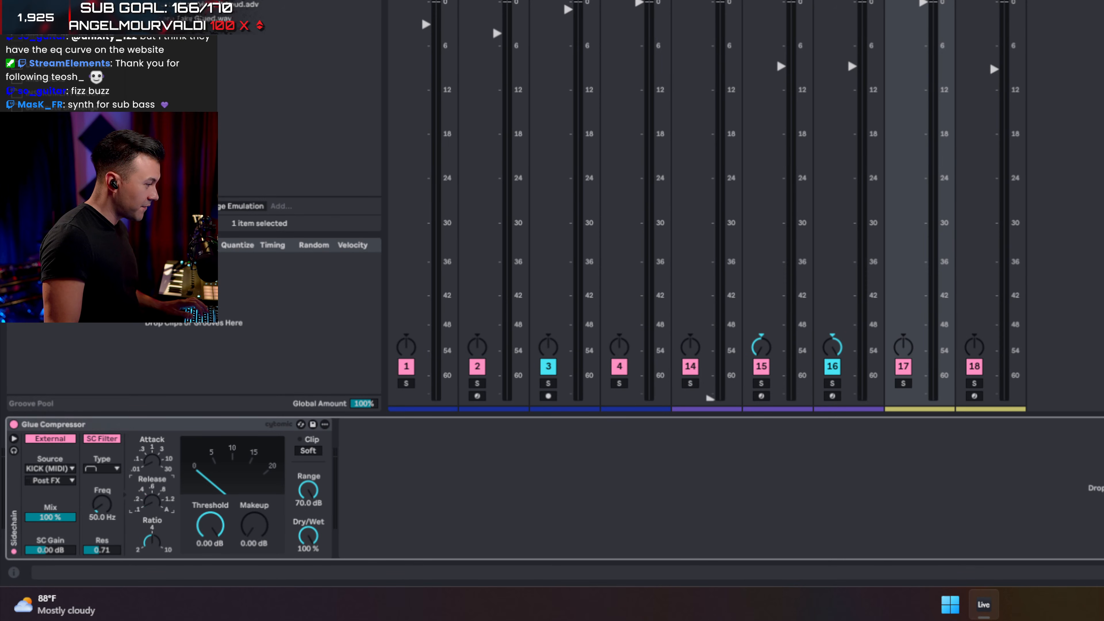
key(space)
drag(209, 522, 208, 550)
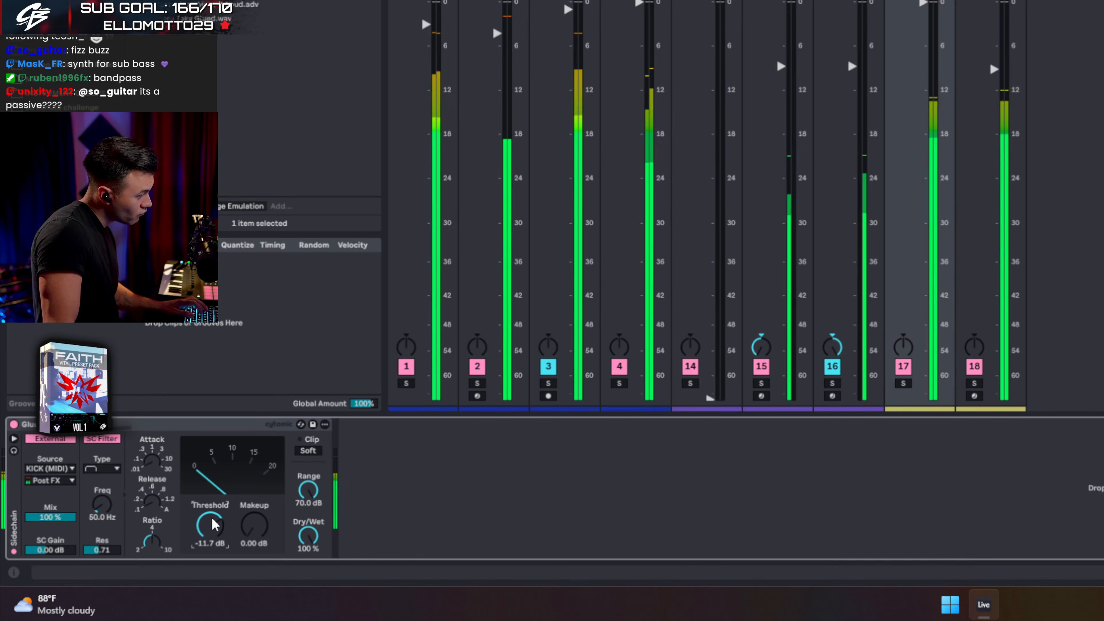
click(13, 425)
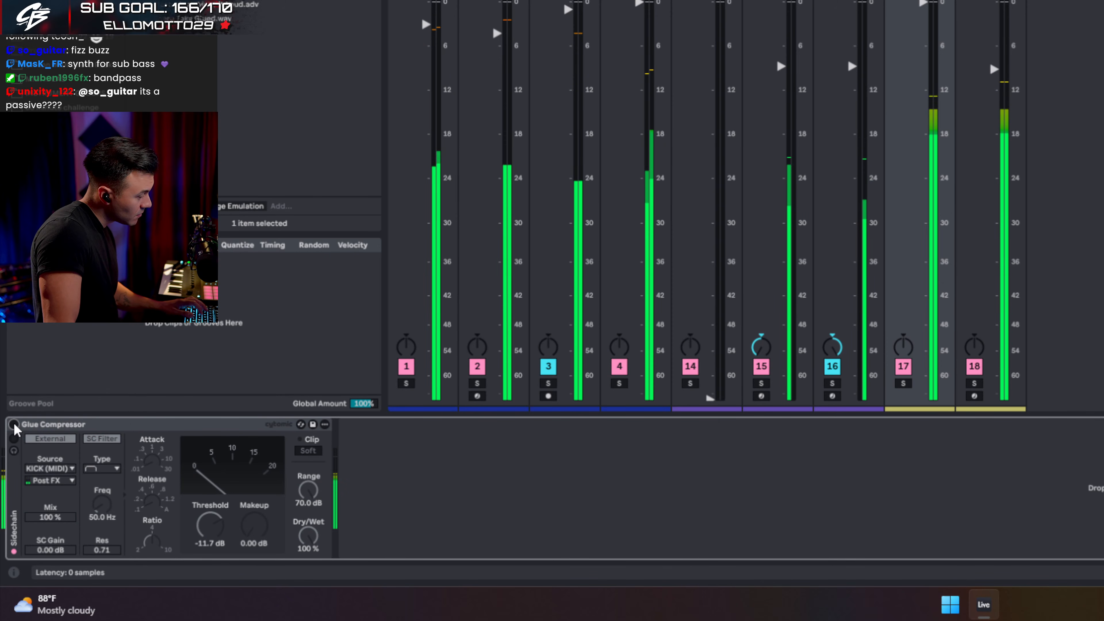
click(14, 425)
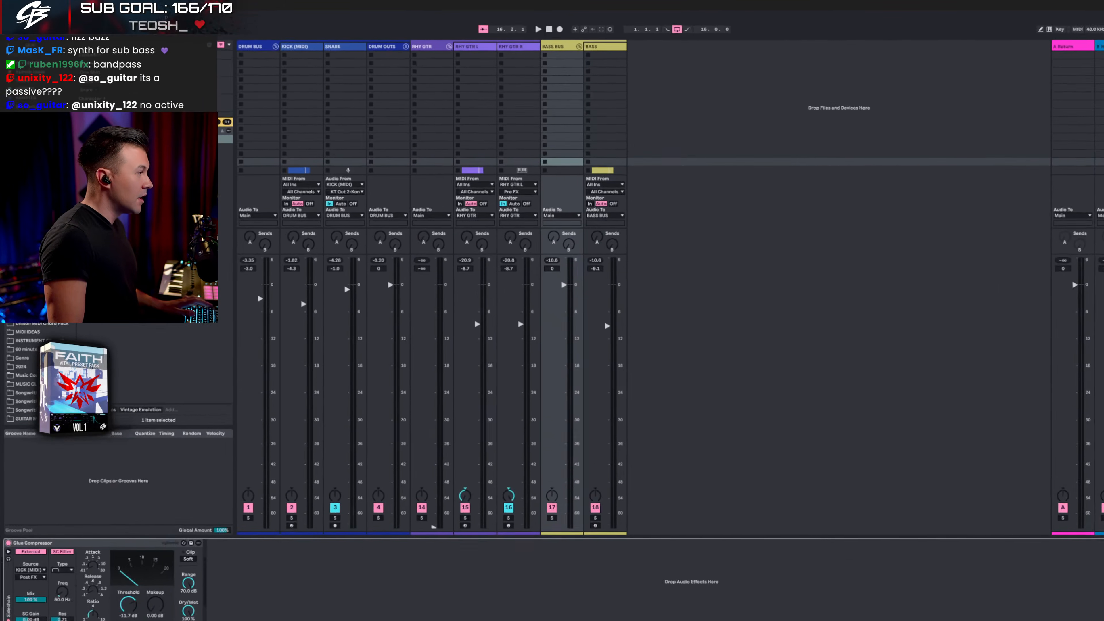
Step: Add a second Glue Compressor after the first on the BASS BUS and set its external sidechain source to SNARE
drag(131, 139, 284, 587)
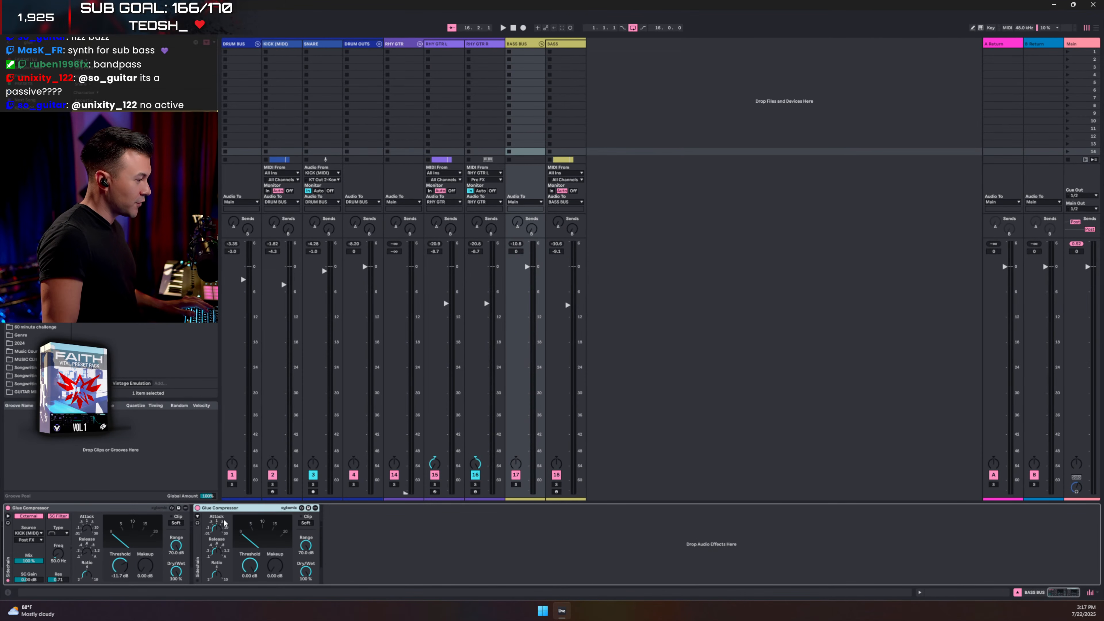
click(198, 516)
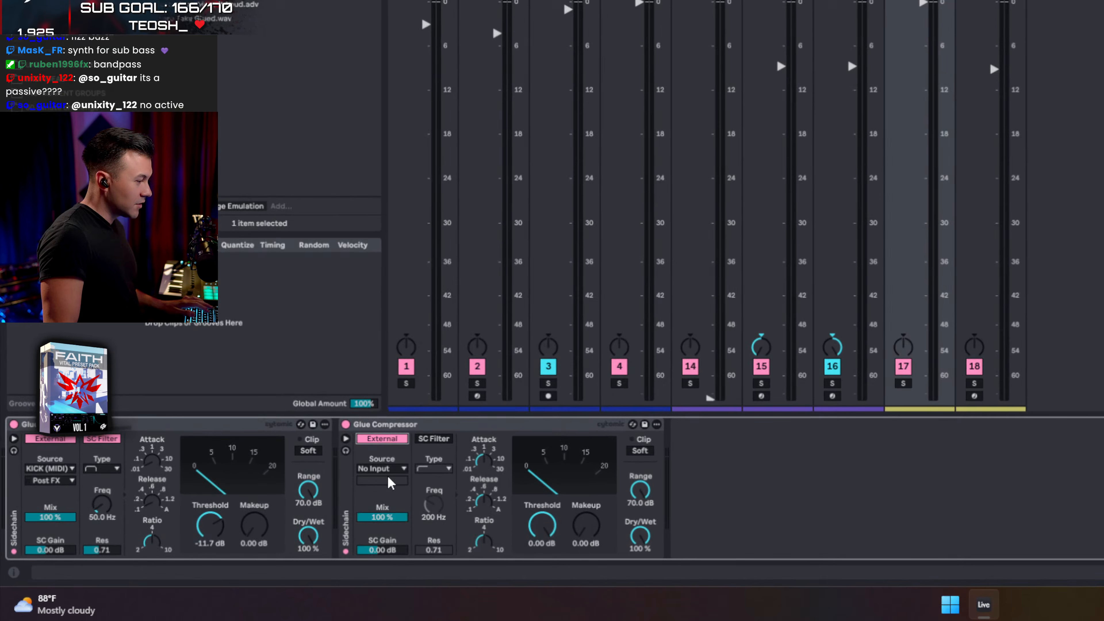
click(385, 469)
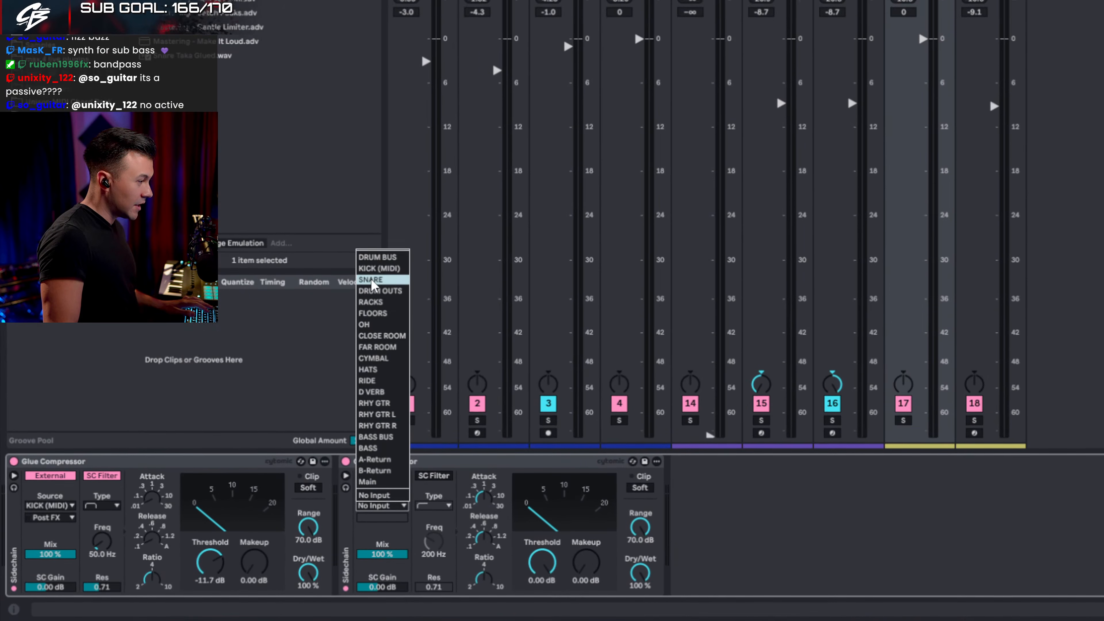
click(375, 245)
Step: Enable the second Glue Compressor's sidechain filter, choose the band-pass type and set its frequency to 191 Hz
click(433, 474)
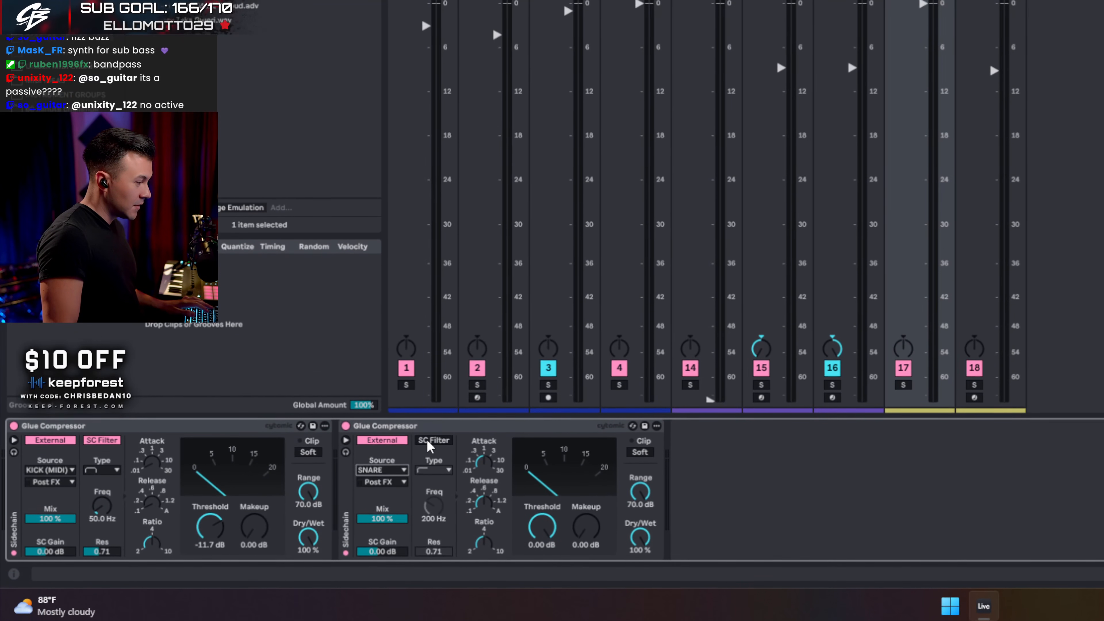
click(435, 469)
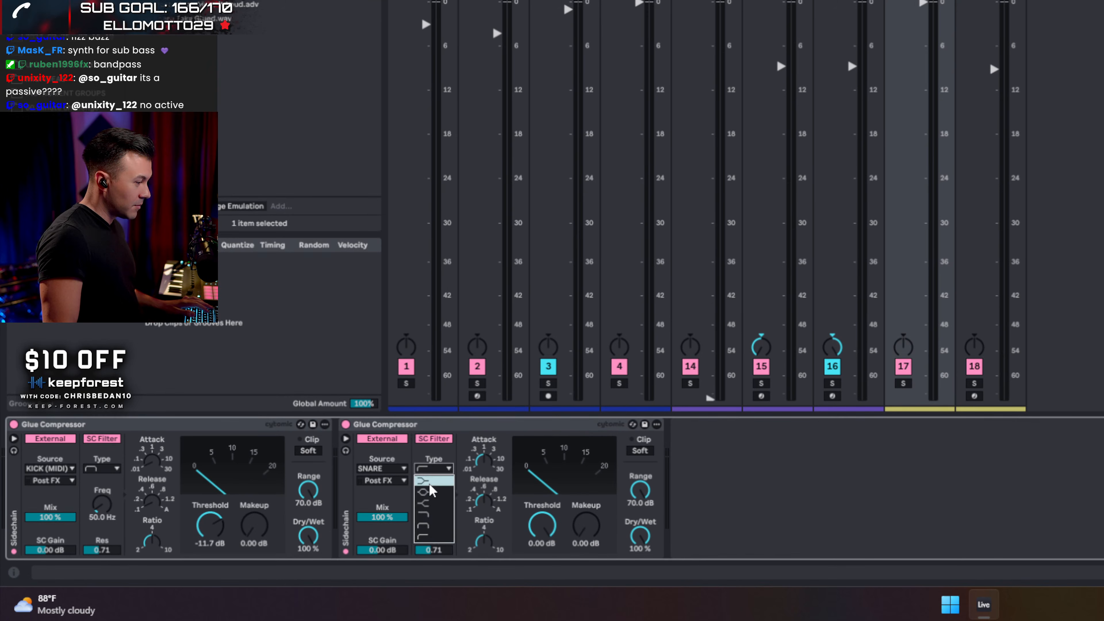
click(435, 526)
drag(441, 507, 448, 510)
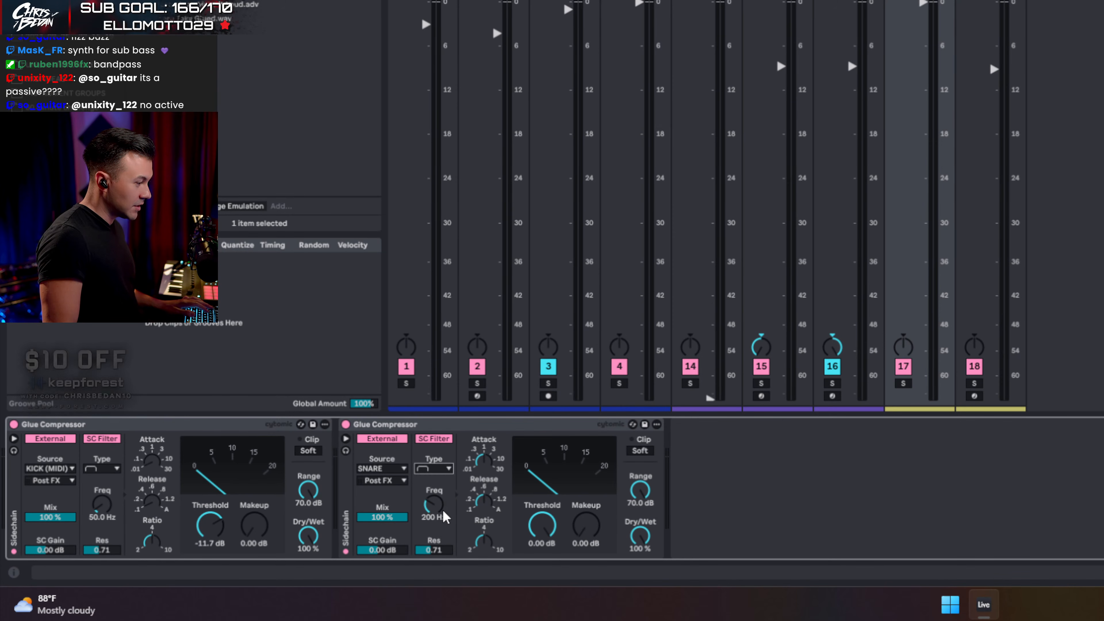
key(Down)
key(Down)
key(Down)
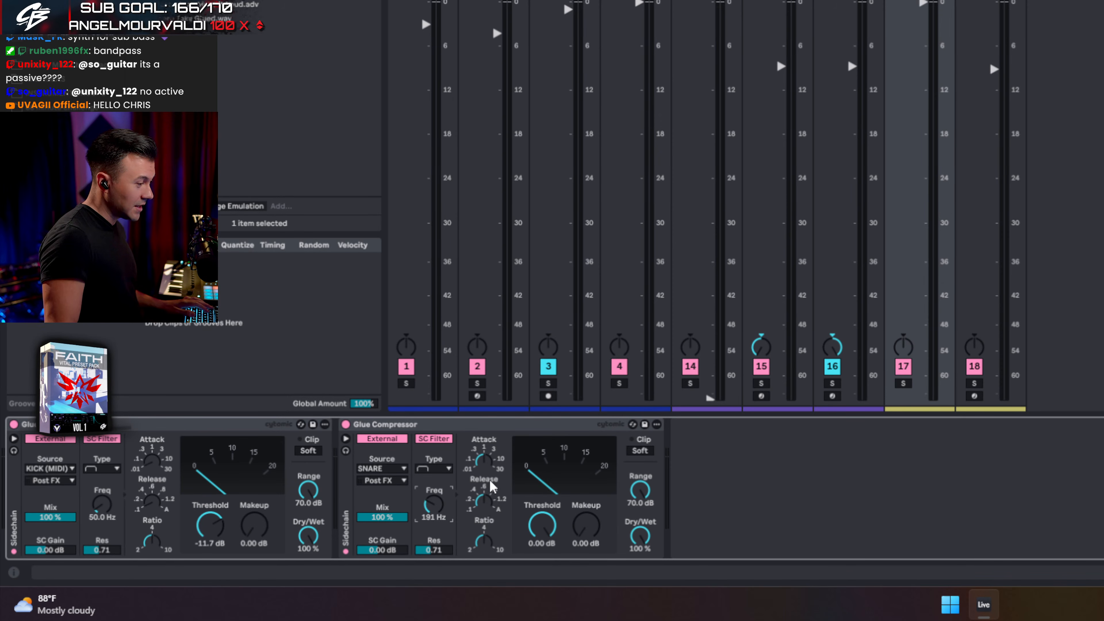
Step: Adjust the snare-keyed Glue Compressor's attack and release and set its threshold to -15.9 dB during playback
drag(483, 458, 483, 450)
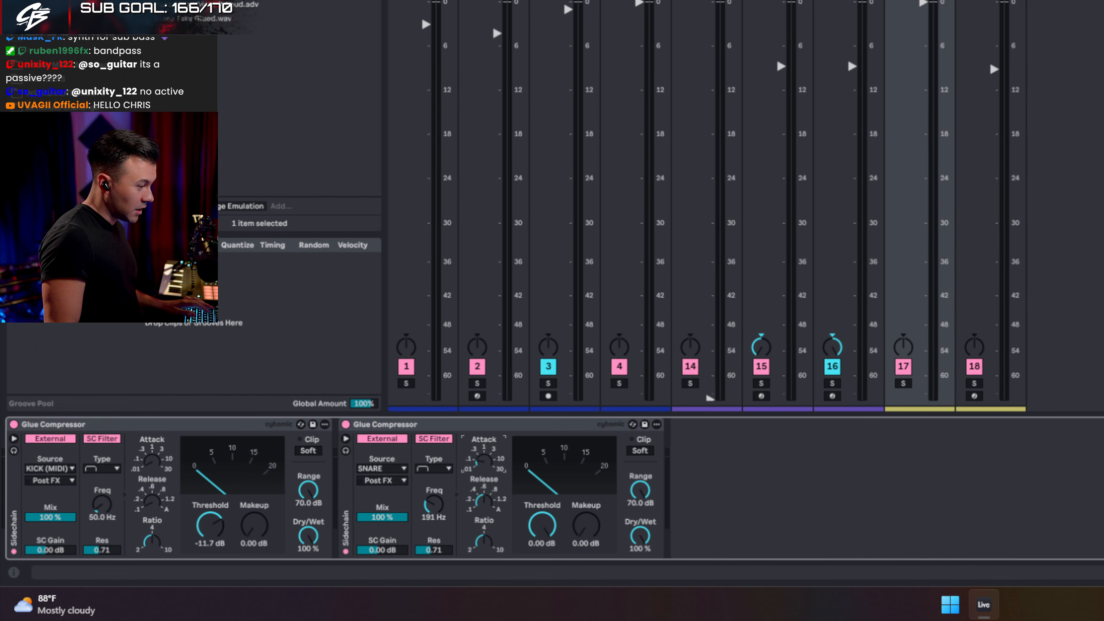
click(484, 501)
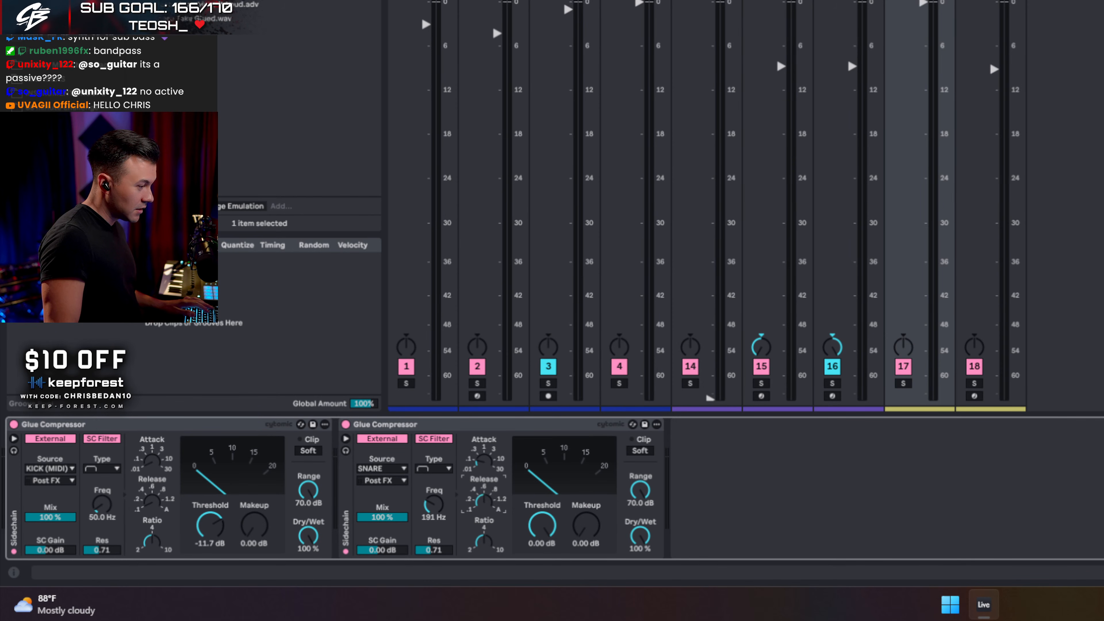
key(space)
drag(550, 526, 549, 560)
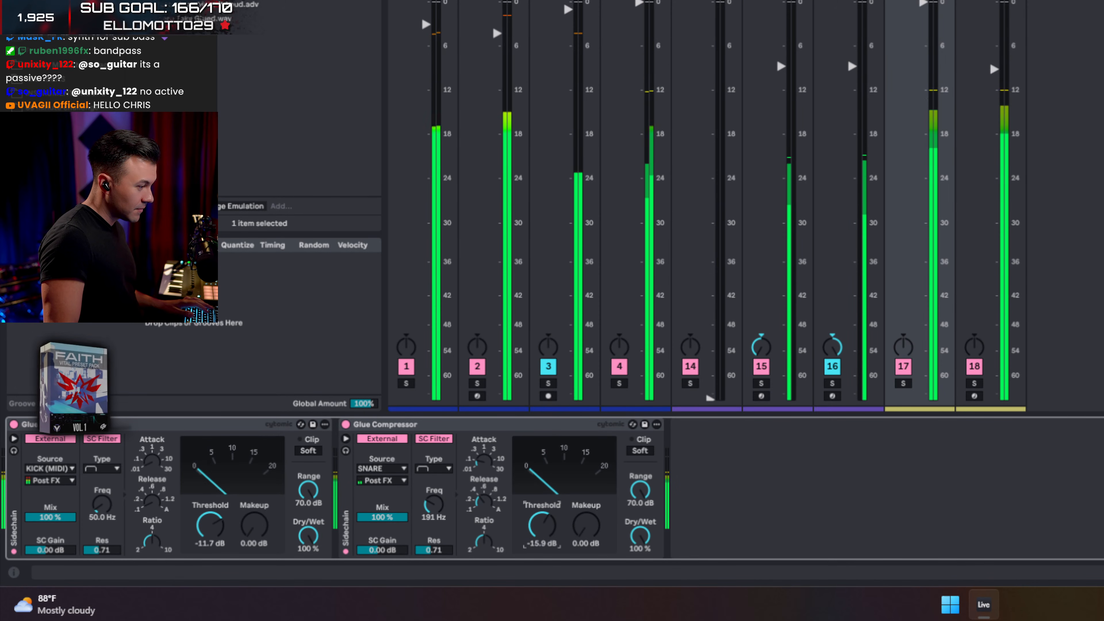
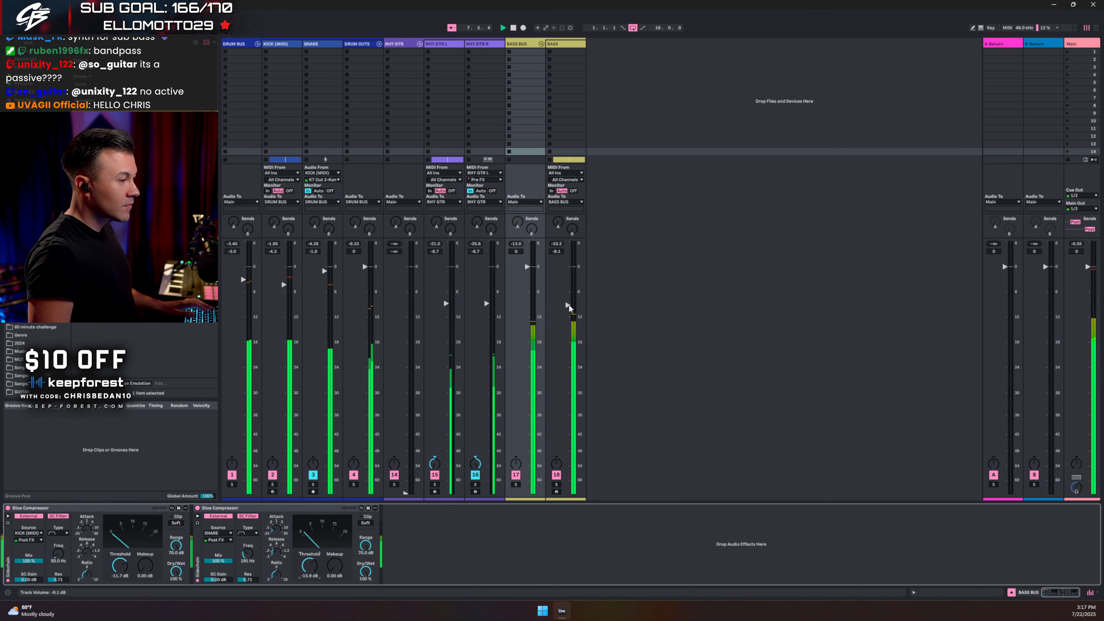
Step: Unfold the DRUM OUTS group and lower the CYMBAL track's volume to -1.7 dB
click(379, 43)
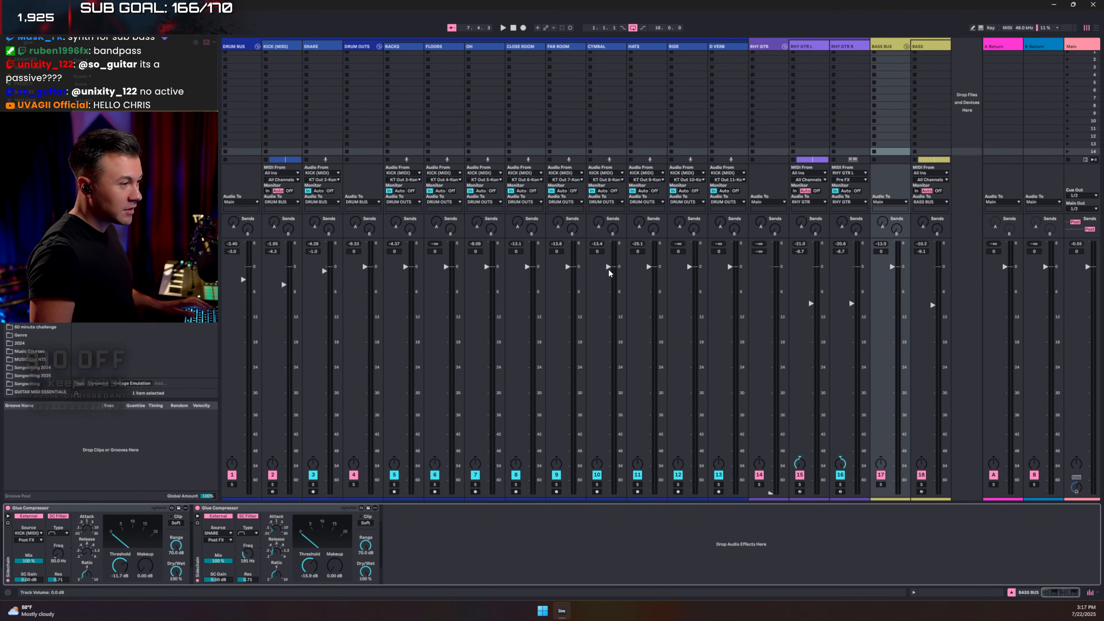
key(space)
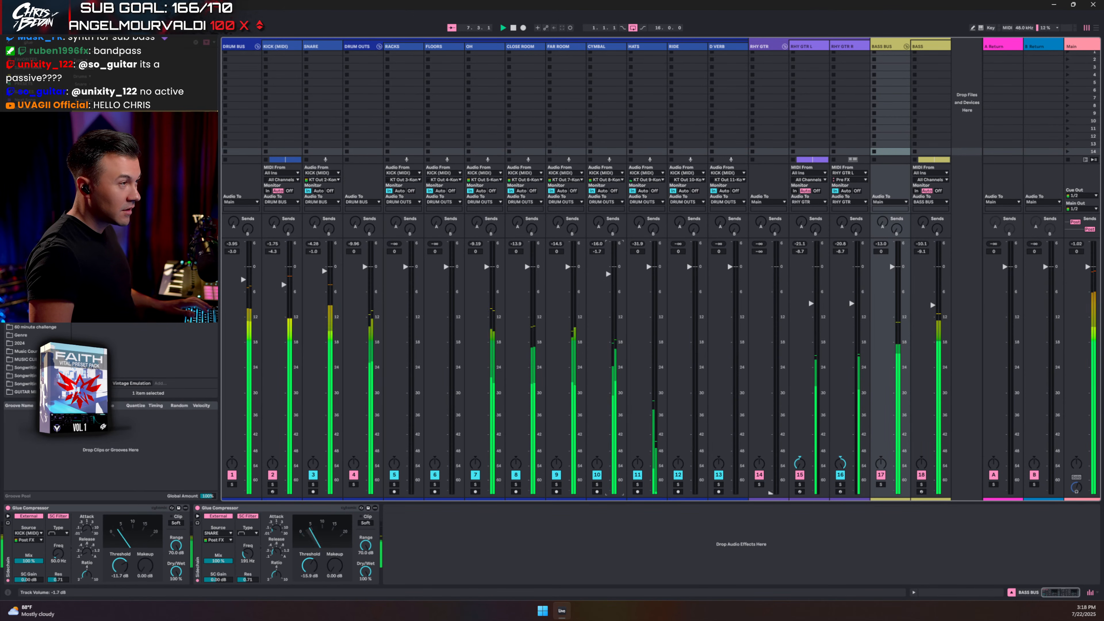
Step: Audition the CYMBAL, FAR ROOM, CLOSE ROOM and OH tracks one at a time in solo
click(597, 485)
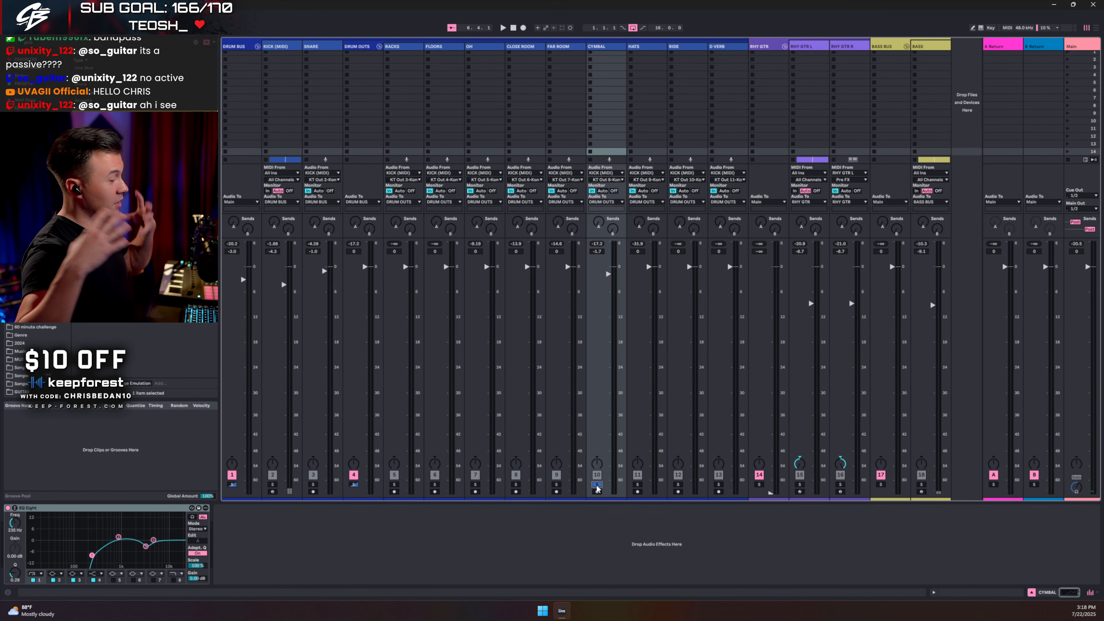
click(597, 485)
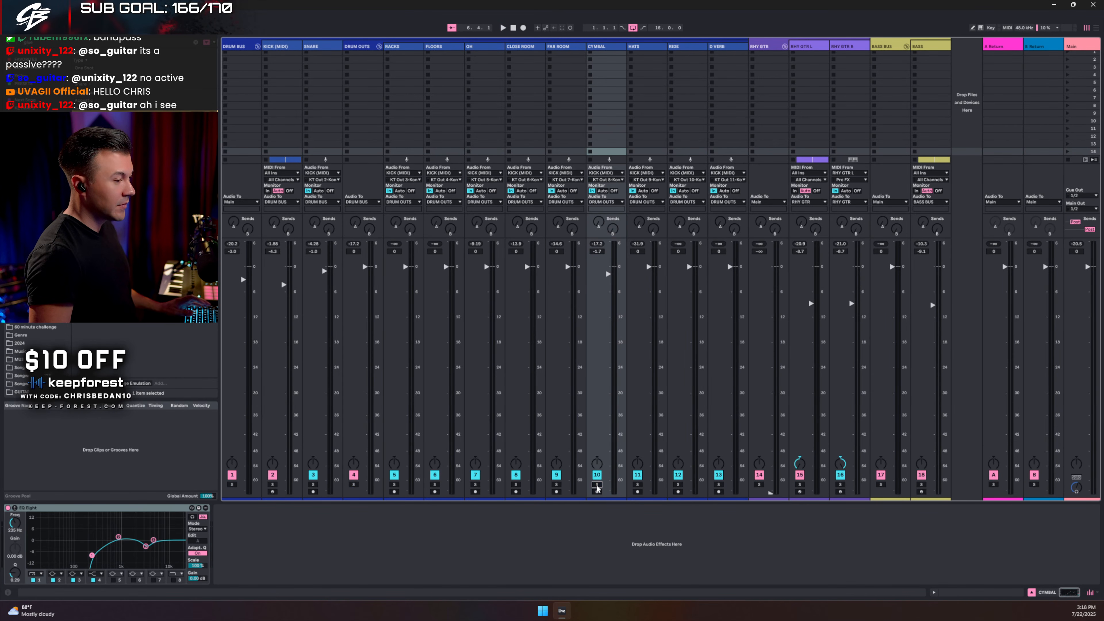
click(556, 484)
key(space)
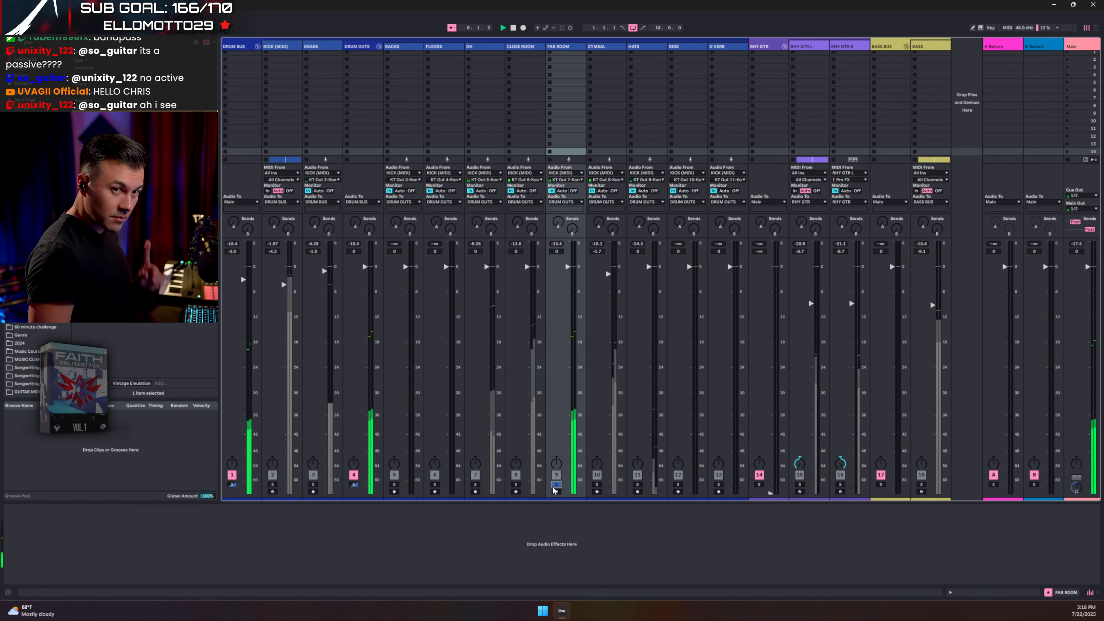
click(557, 484)
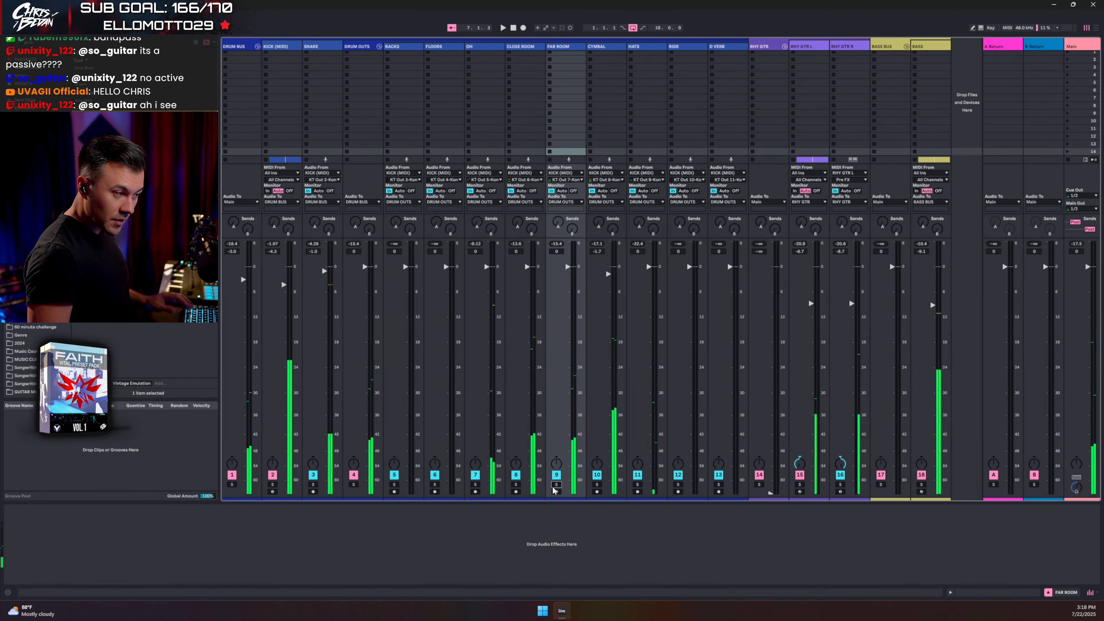
key(space)
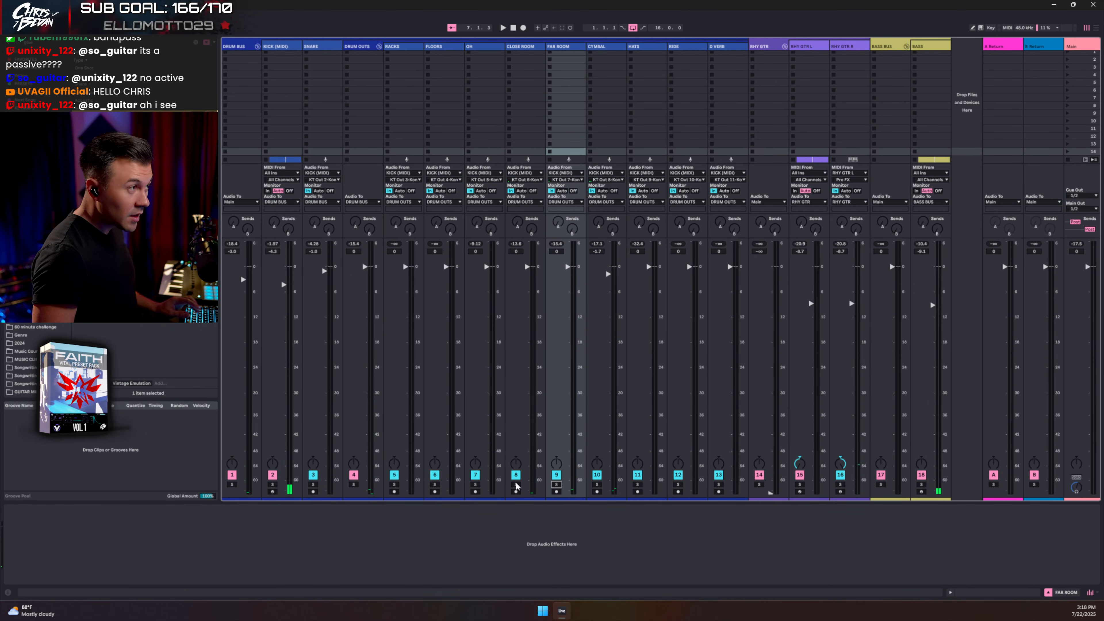
click(517, 485)
key(space)
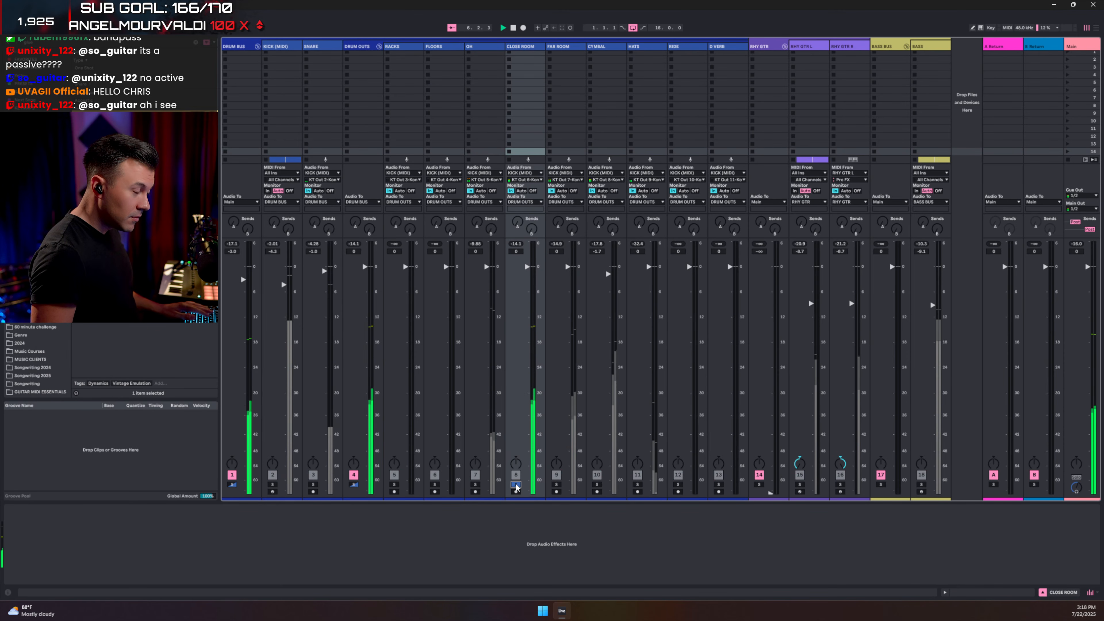
click(516, 485)
click(474, 485)
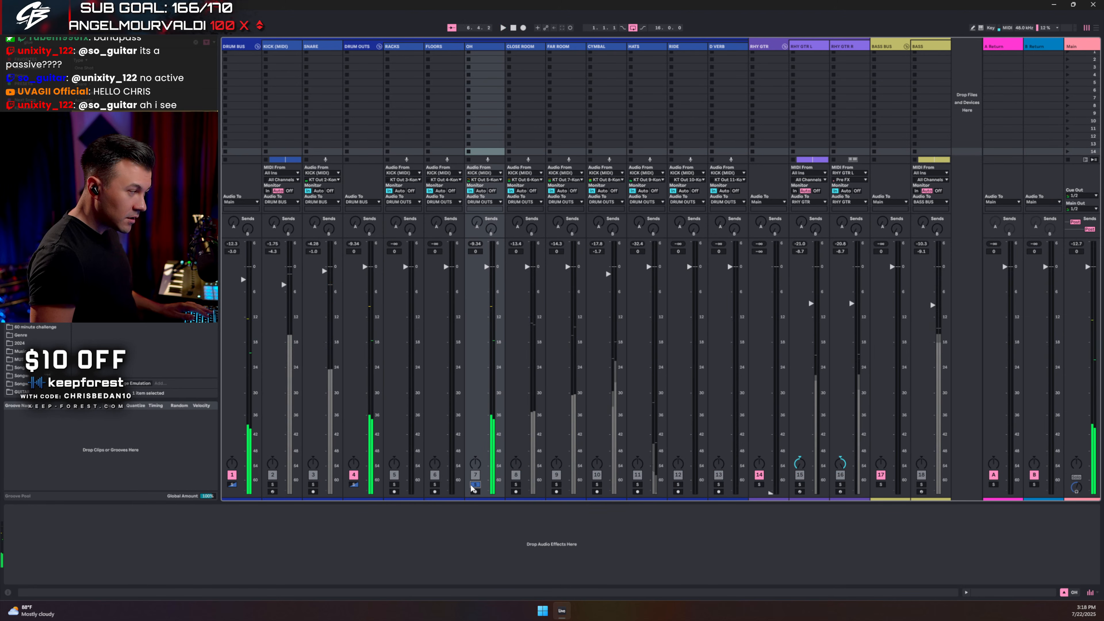
click(474, 484)
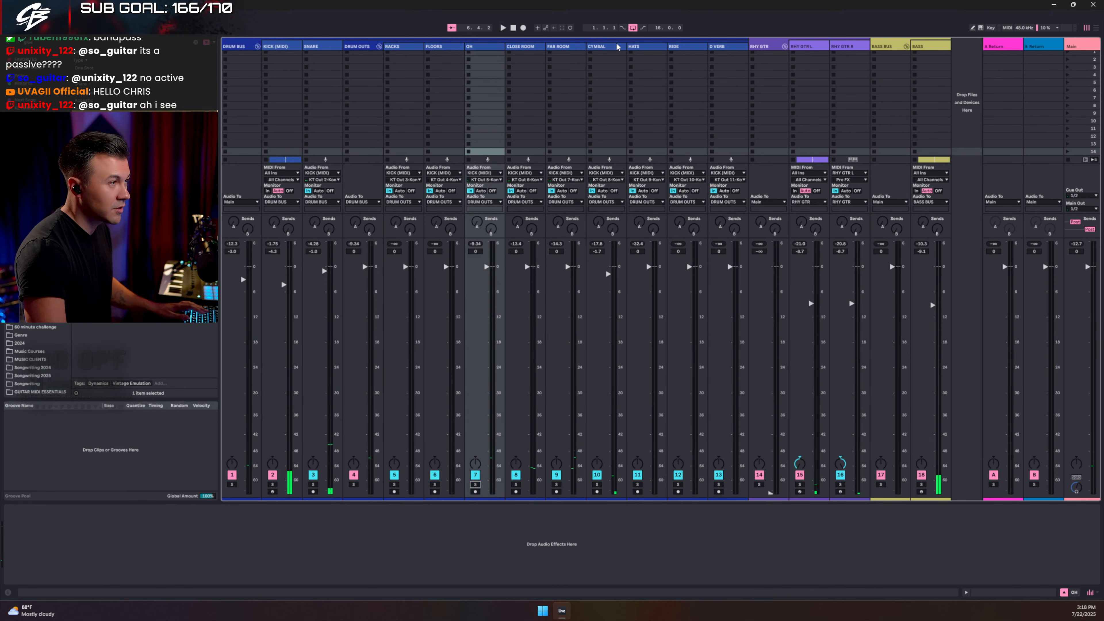
Step: Select the CYMBAL track, switch to the Arrangement view and fold the DRUM OUTS group
click(607, 46)
key(Tab)
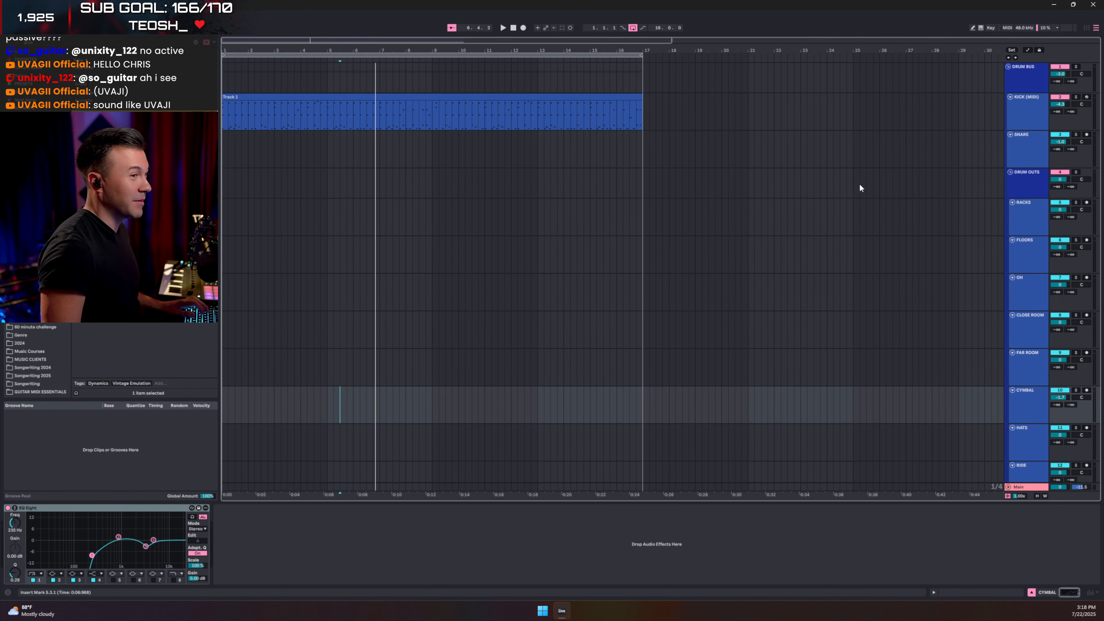
click(1011, 171)
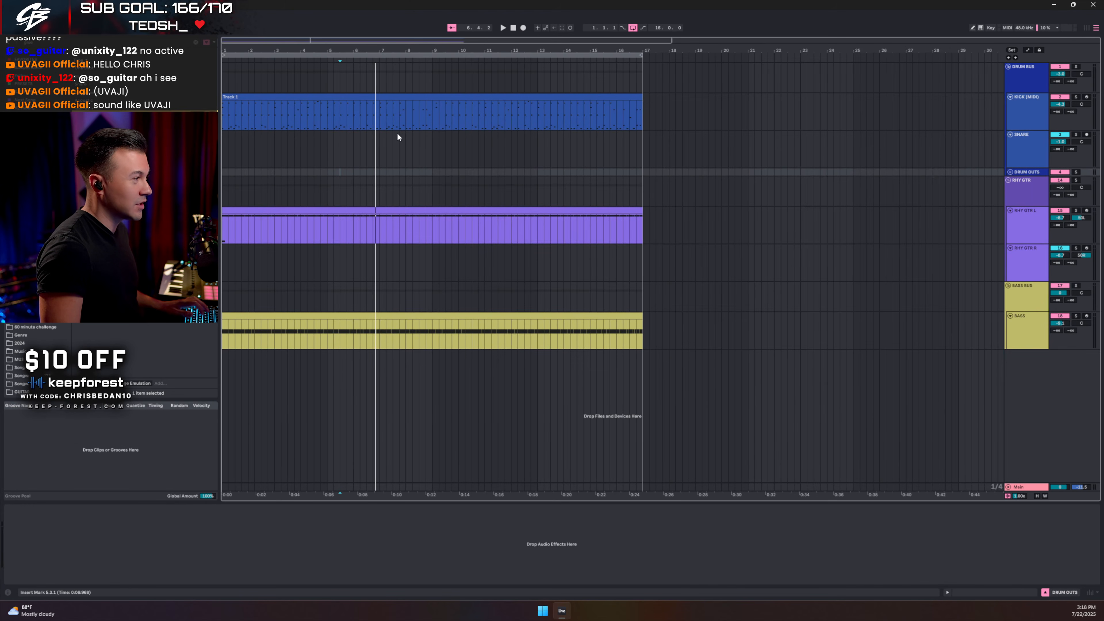
Step: Raise the RHY GTR group's volume to -14.5 dB in the mixer during playback and briefly check the group in solo
key(space)
key(Tab)
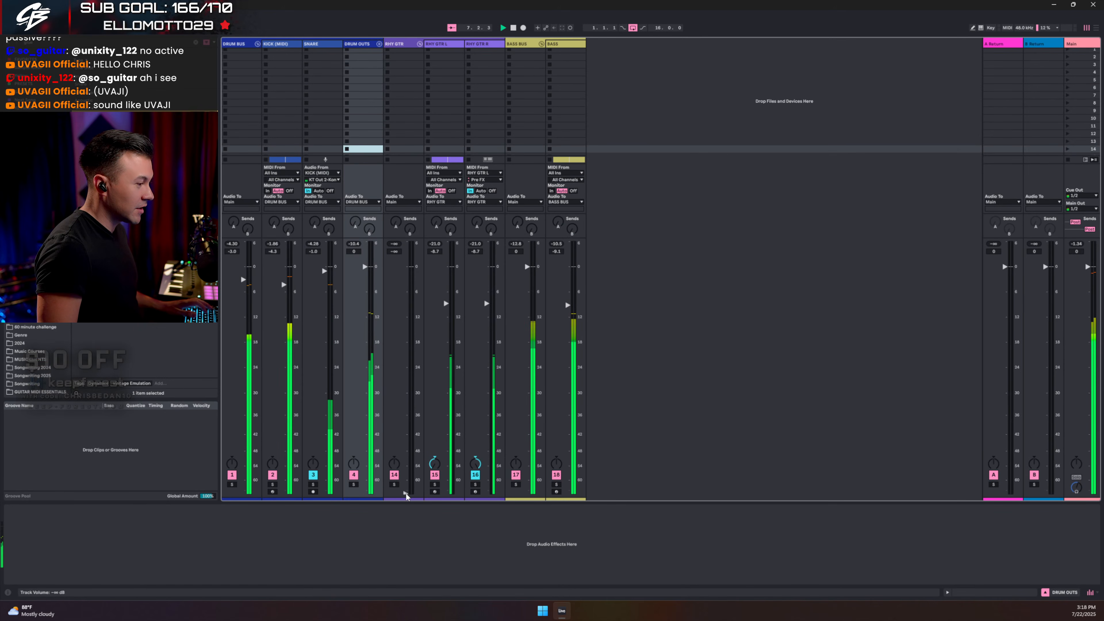
drag(406, 496, 405, 372)
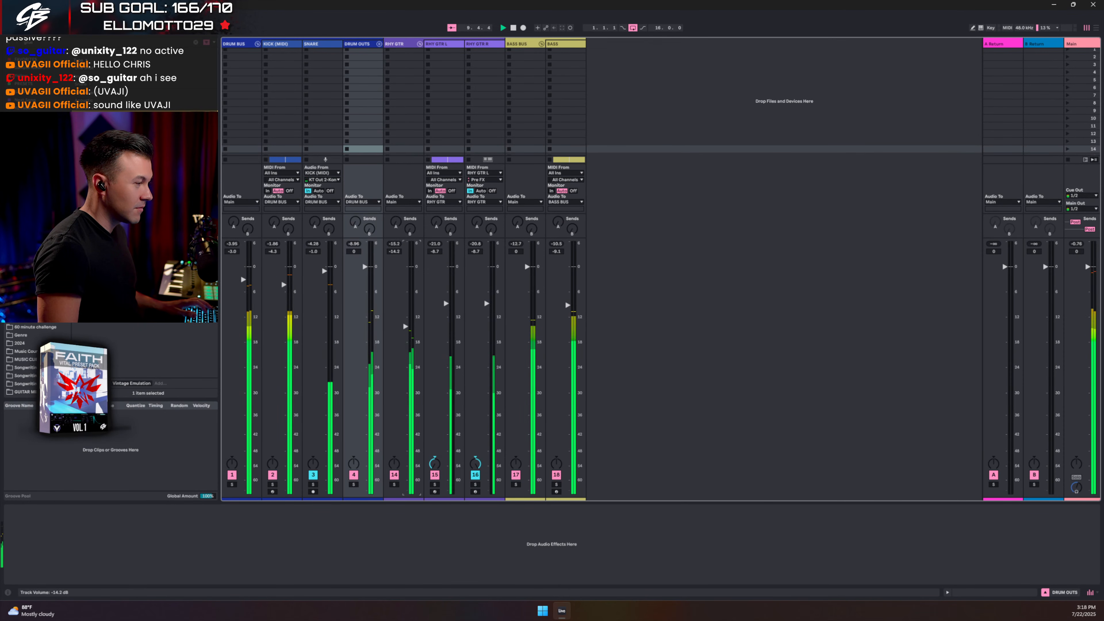
drag(405, 326, 406, 327)
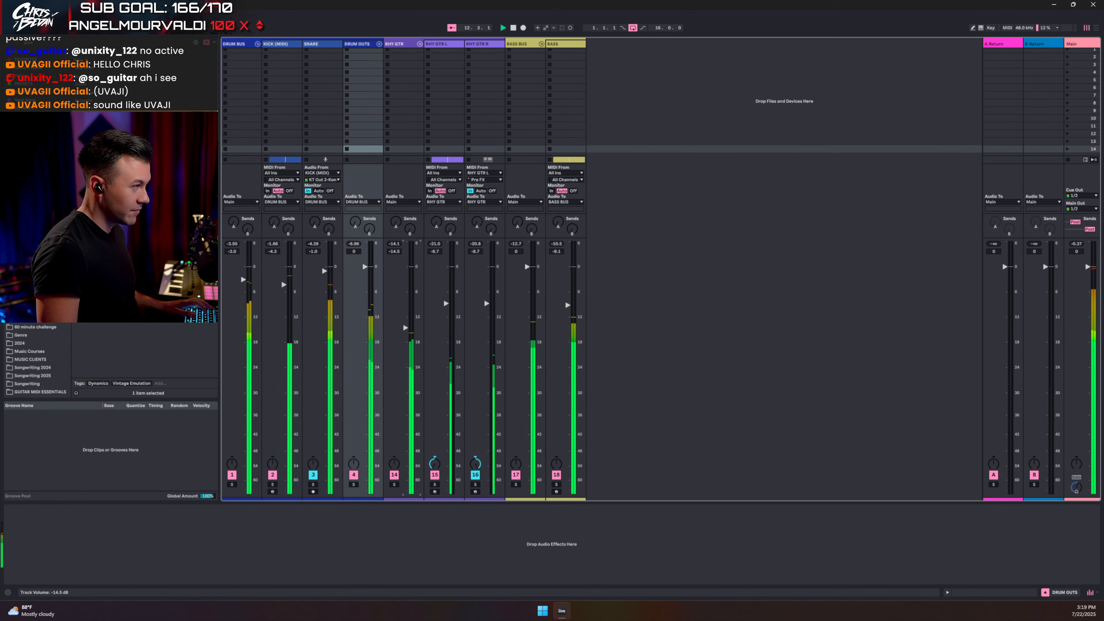
click(394, 484)
click(394, 484)
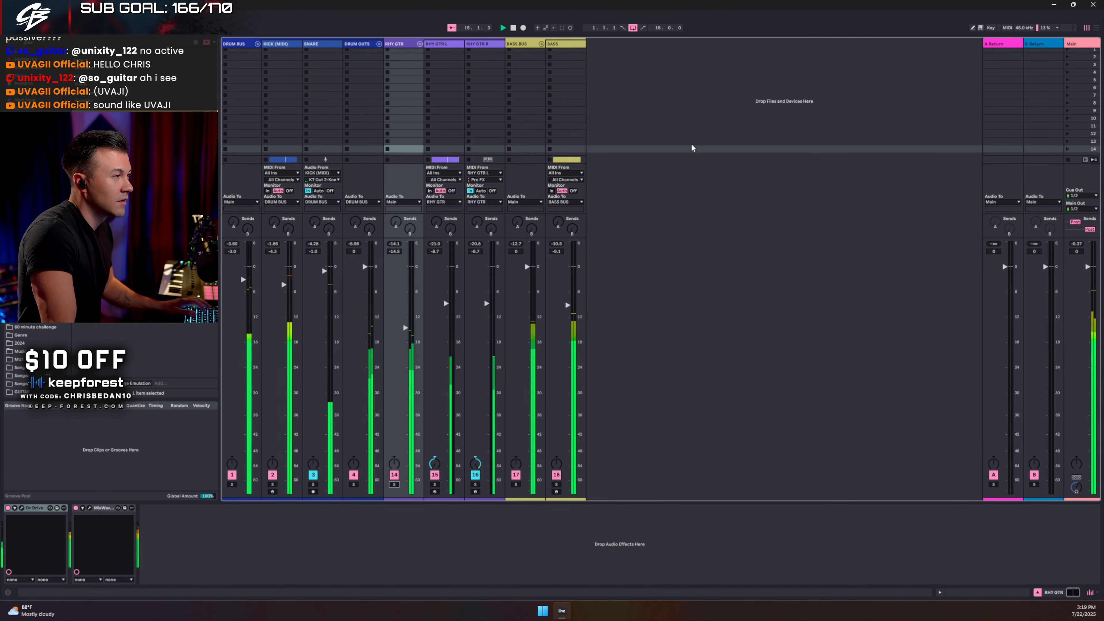
Step: Open the MixWave Spiritbox plug-in on the RHY GTR group and show its amp controls
click(406, 45)
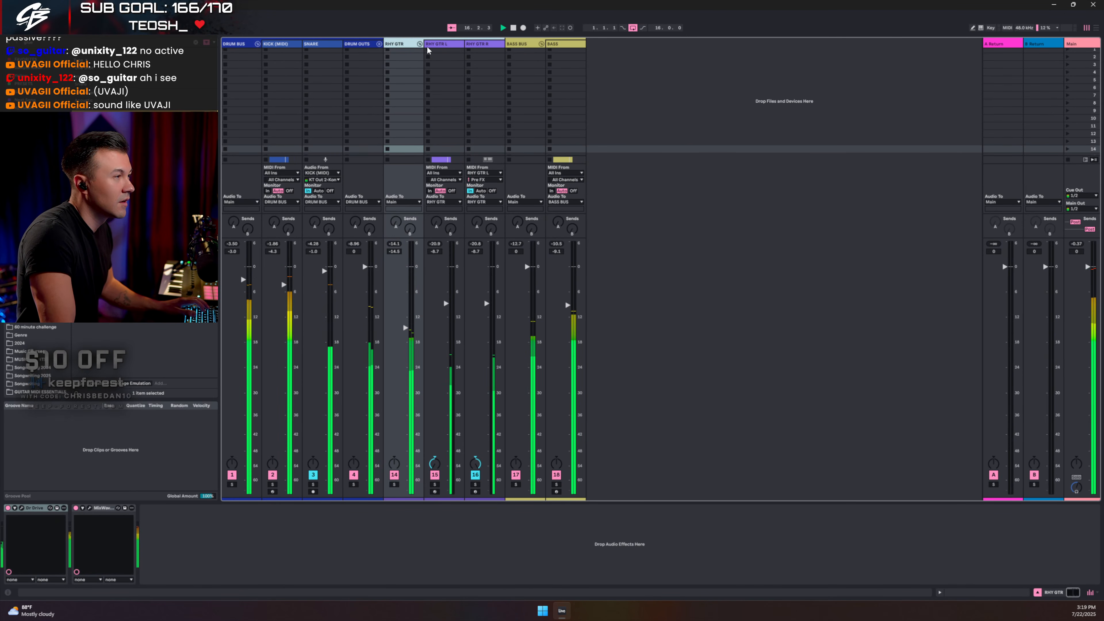
click(438, 45)
click(401, 46)
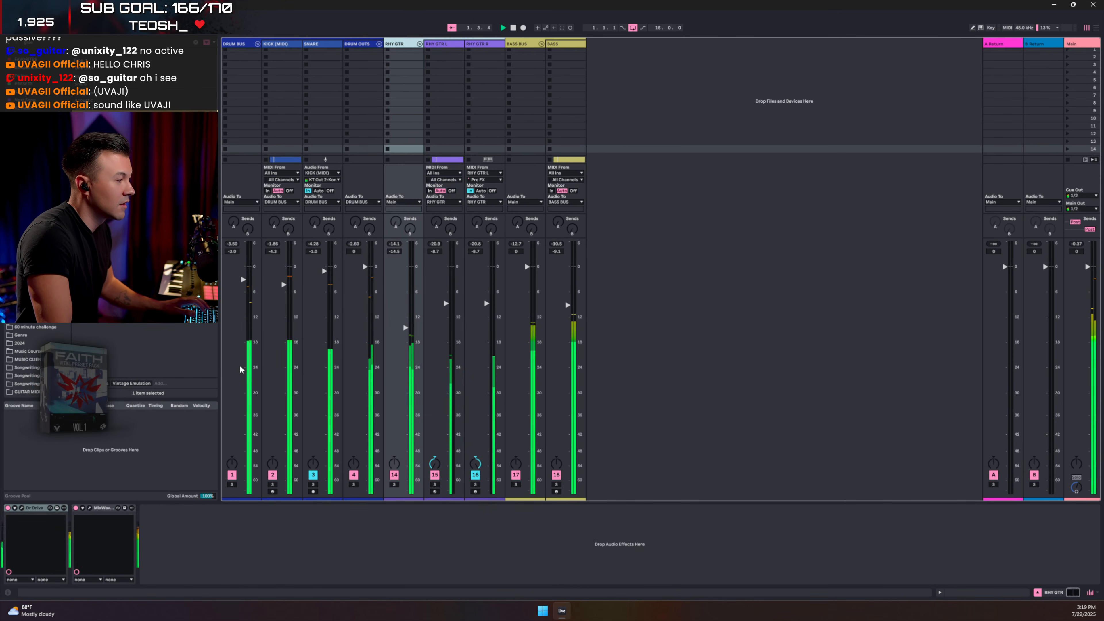
click(90, 508)
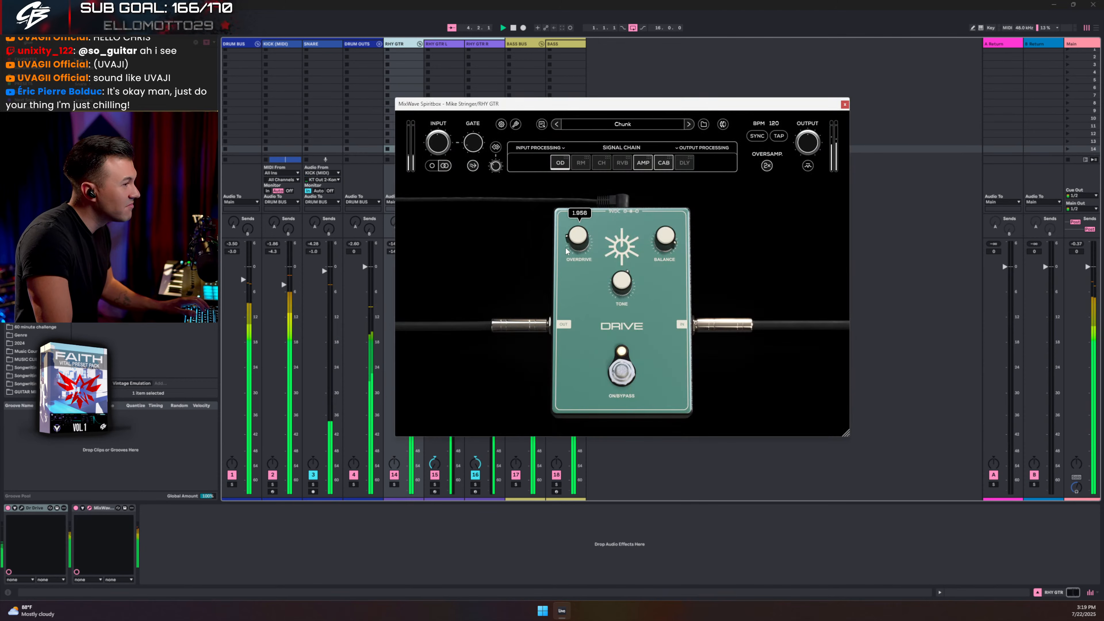
click(644, 164)
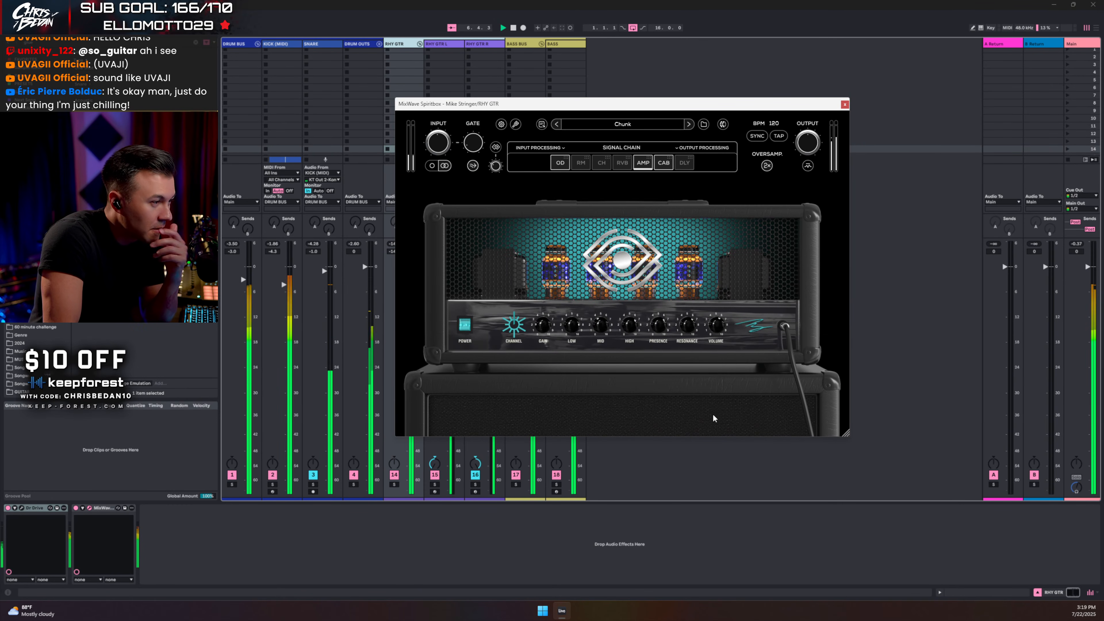
Step: Check the cabinet, set the Spiritbox overdrive pedal's Balance to 10, adjust its Tone and Overdrive knobs, and close the plug-in
click(661, 164)
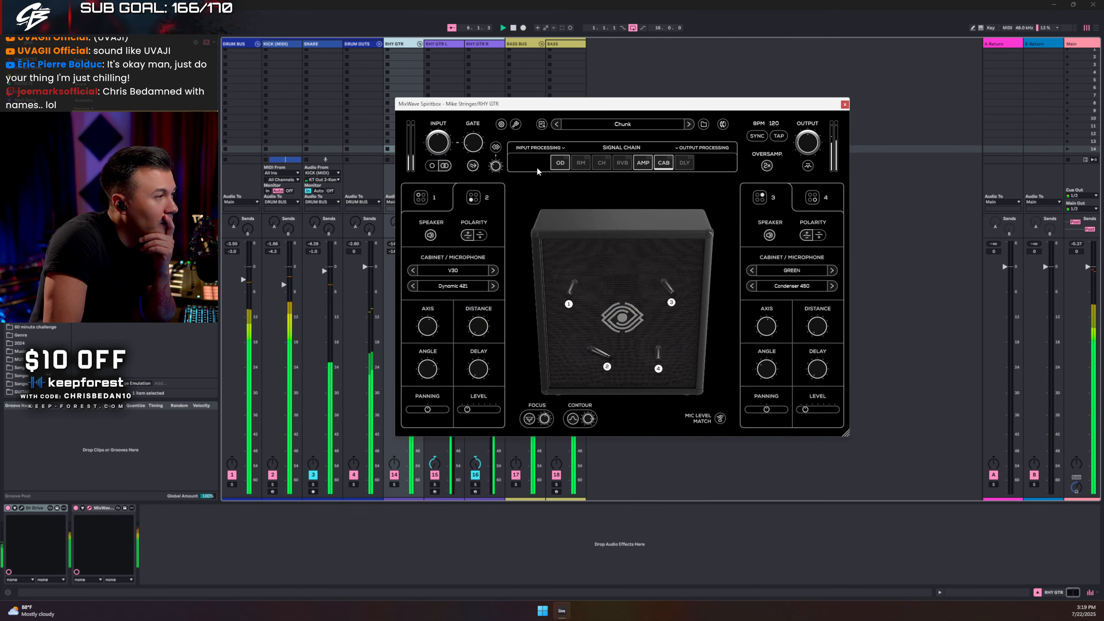
click(560, 163)
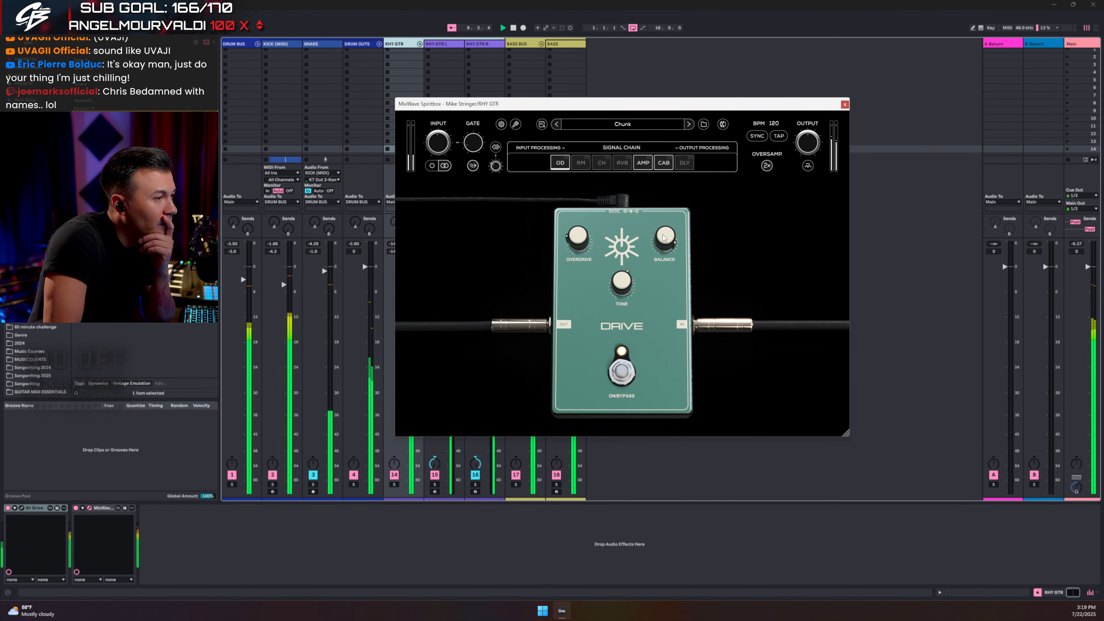
drag(665, 239, 646, 181)
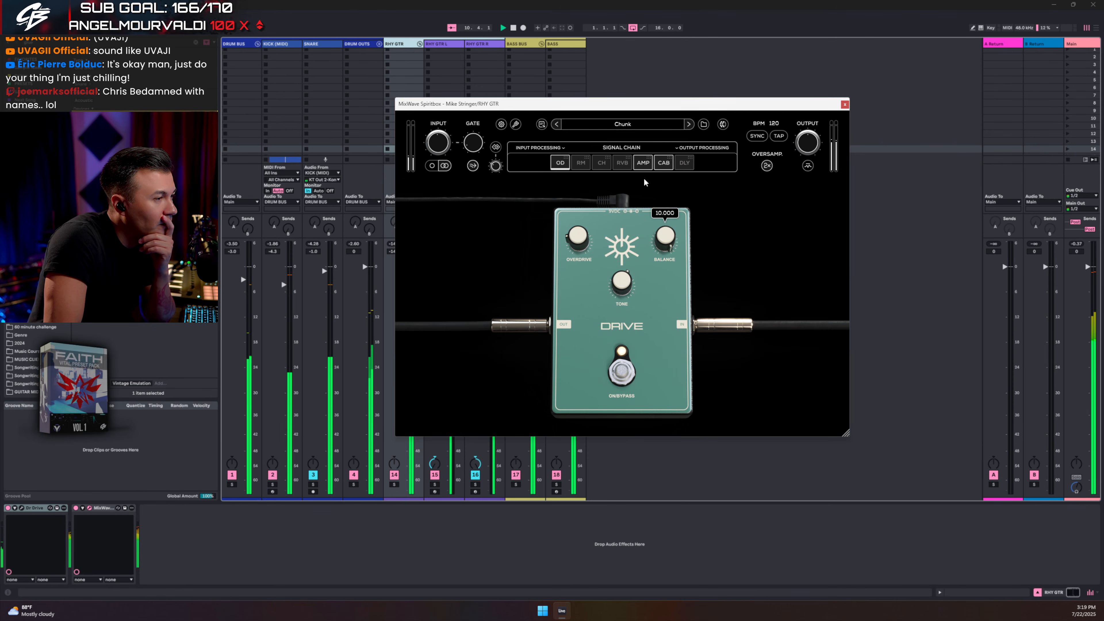
mouse_move(623, 282)
mouse_down()
mouse_move(624, 343)
mouse_move(611, 247)
mouse_move(614, 280)
mouse_up()
mouse_move(577, 237)
mouse_down()
mouse_move(569, 202)
mouse_move(580, 242)
mouse_up()
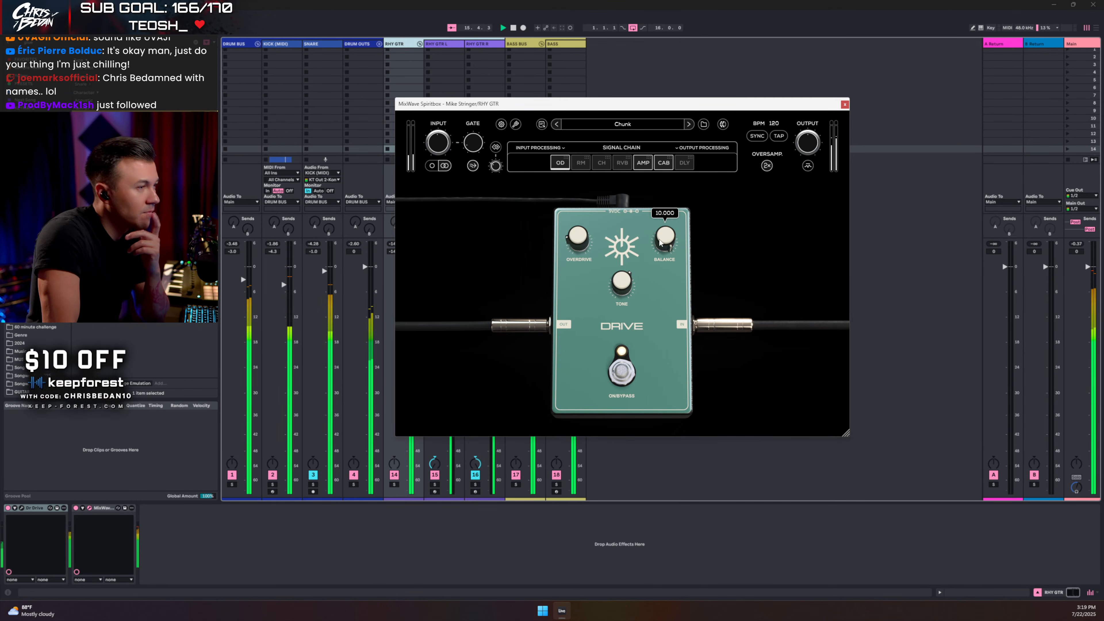
click(843, 105)
Step: Switch to the Arrangement view, open the RHY GTR L MIDI clip and select a short F#0 note near bar 2
key(Tab)
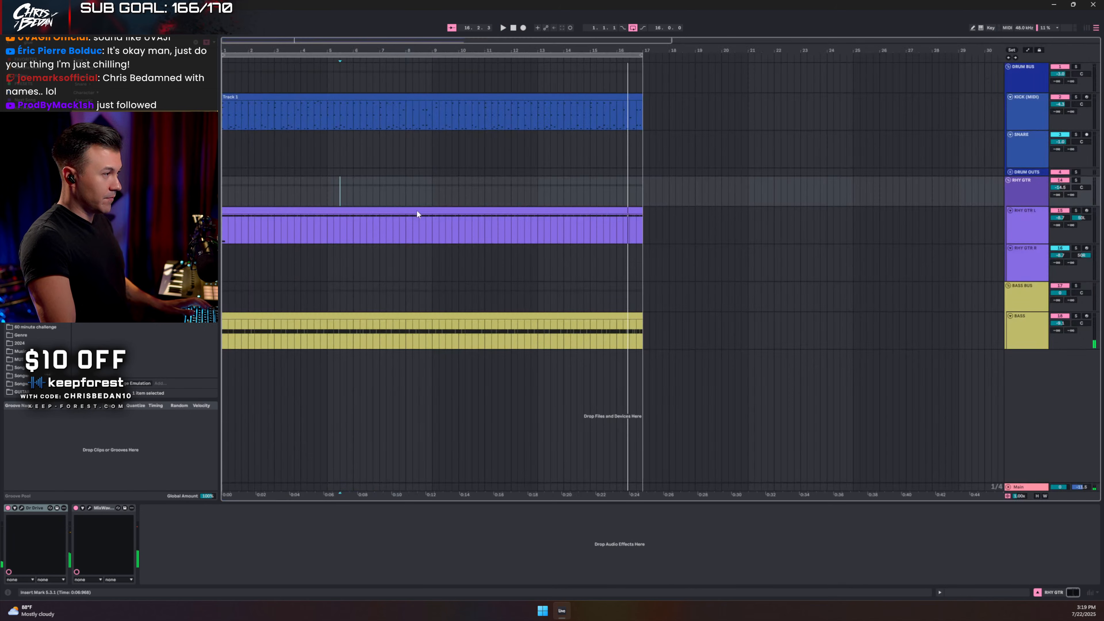
click(328, 214)
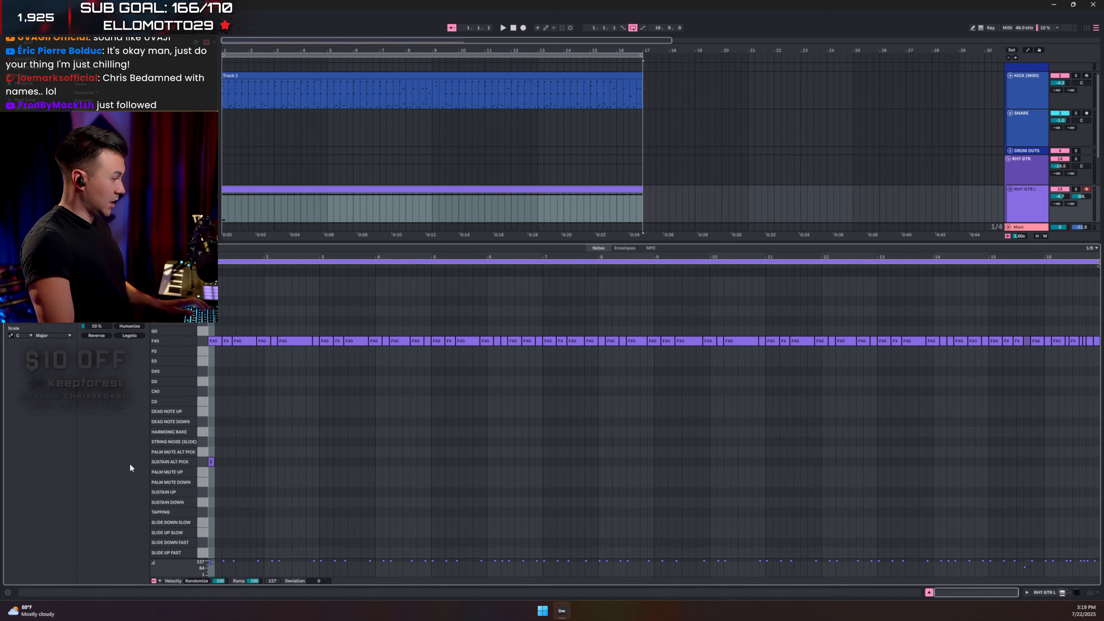
click(225, 342)
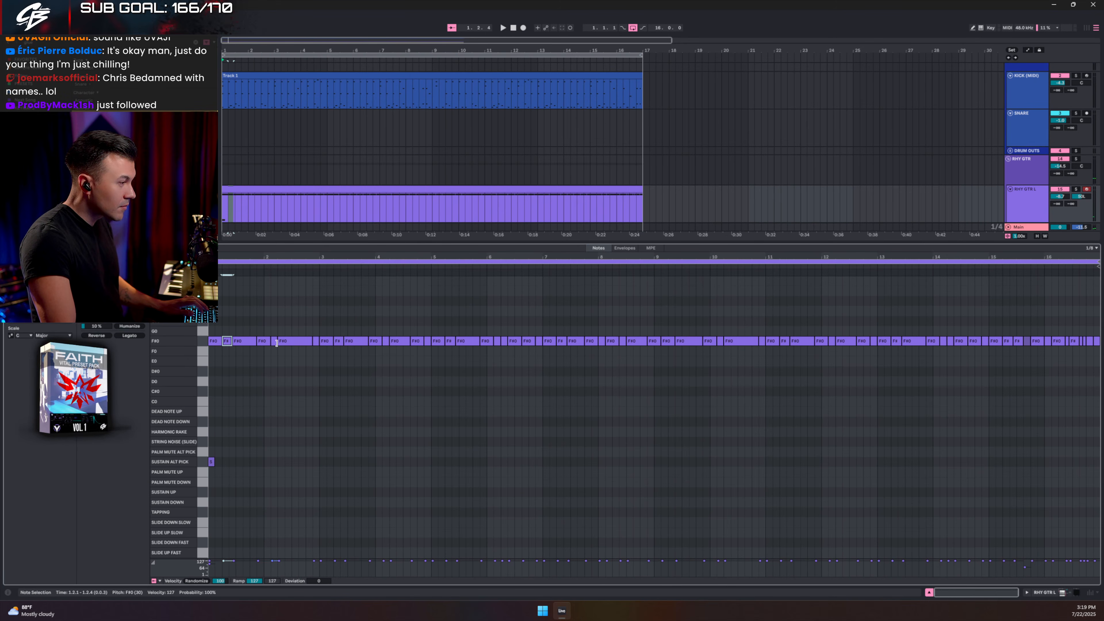
click(273, 341)
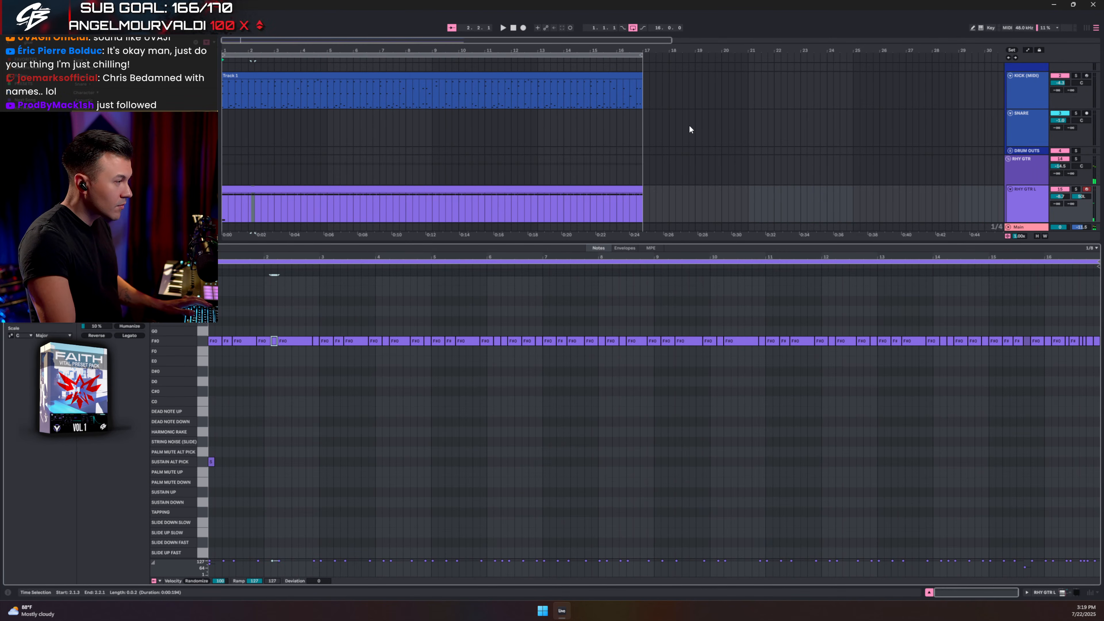
Step: Map a keyboard shortcut to the MIDI editor's note preview switch and toggle the preview with it
key(ctrl+k)
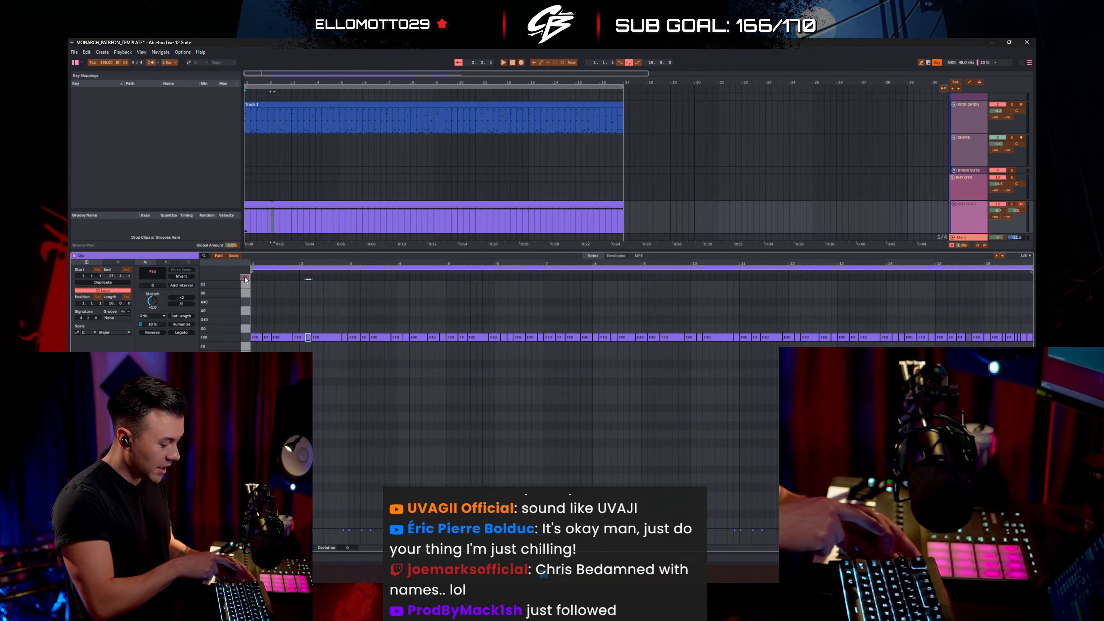
key(grave)
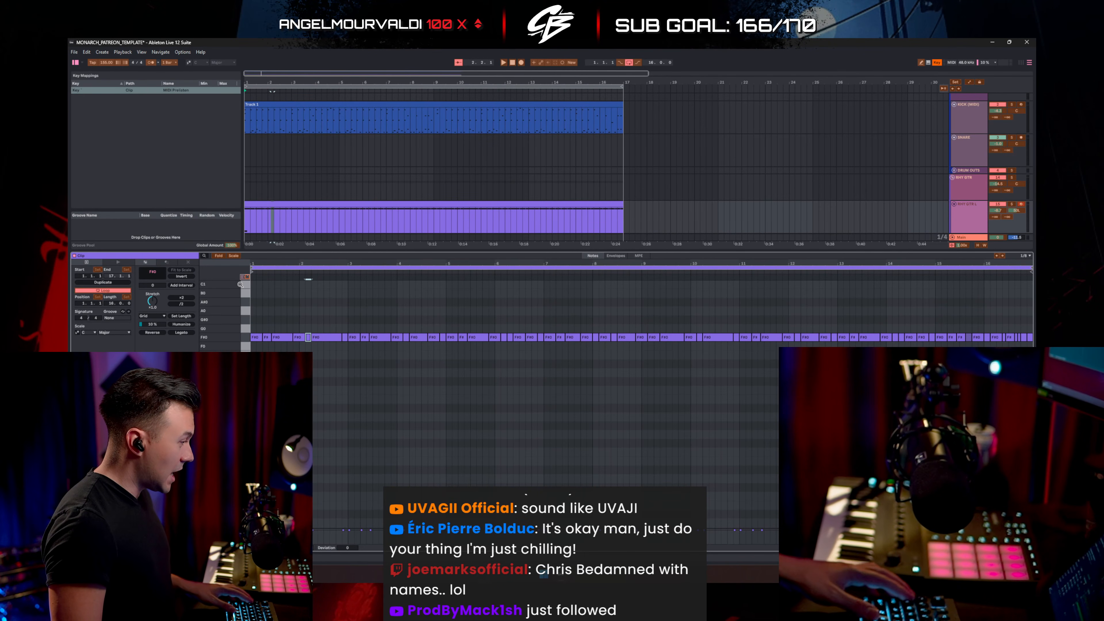
key(ctrl+k)
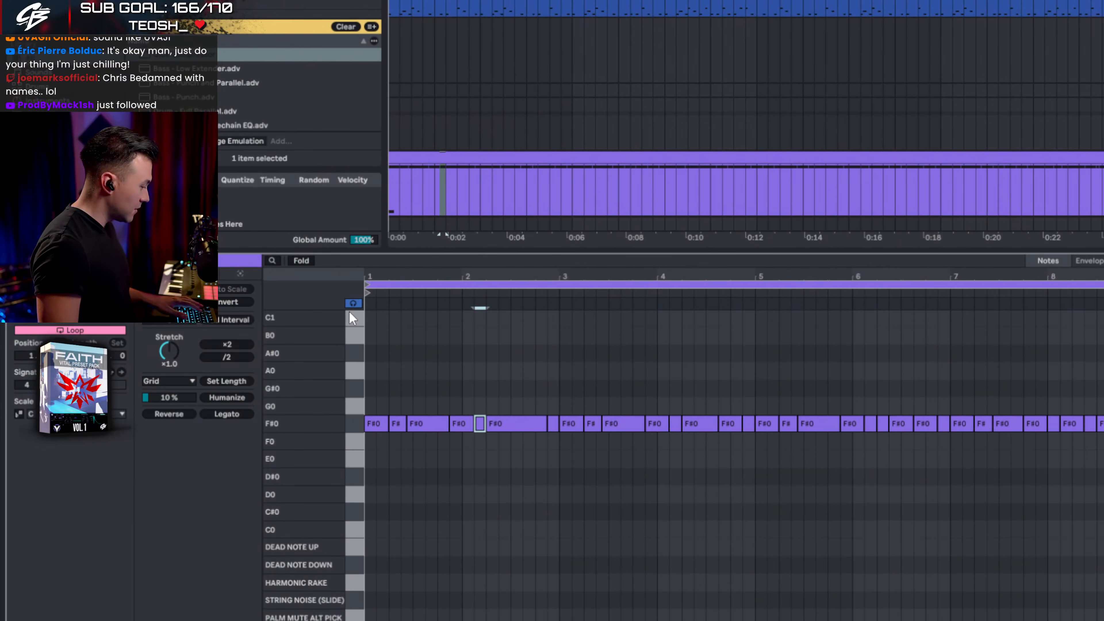
key(p)
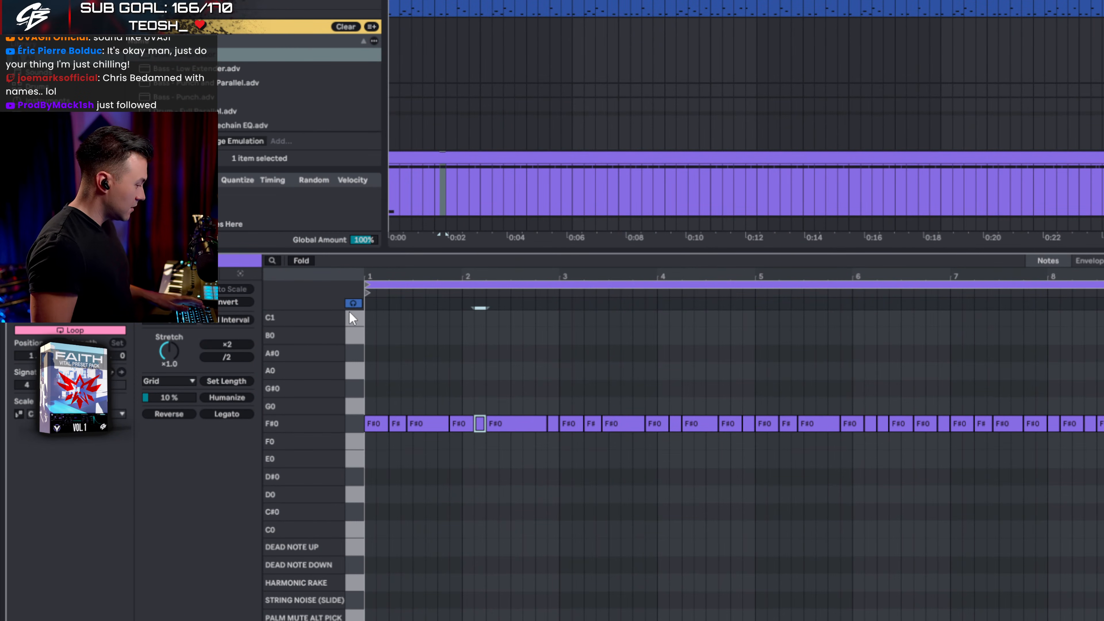
key(p)
key(p)
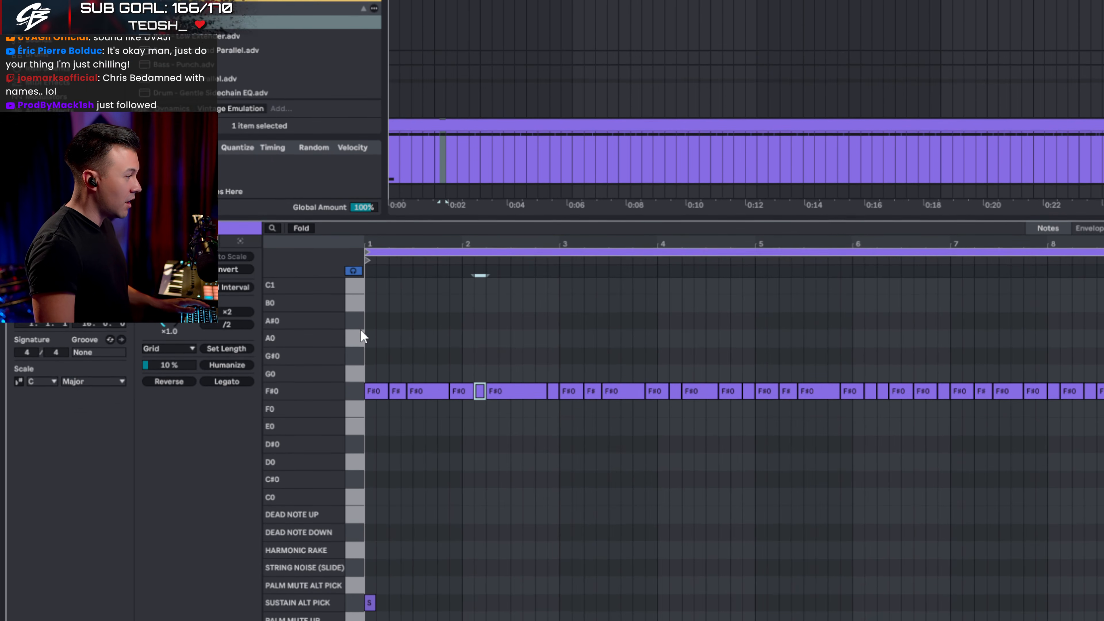
Step: Test the note preview by selecting several F#0 notes across the RHY GTR L clip, and clear the selection
click(397, 344)
click(516, 343)
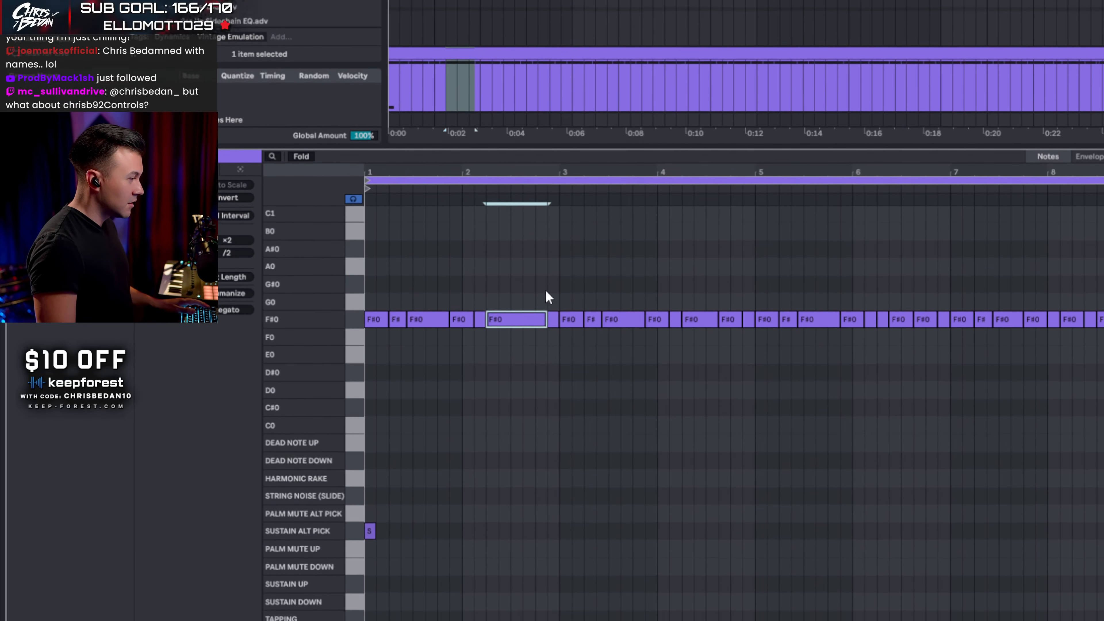
drag(550, 322, 566, 360)
click(355, 213)
drag(514, 276, 551, 365)
drag(613, 300, 663, 386)
click(766, 335)
drag(682, 270, 711, 326)
click(803, 265)
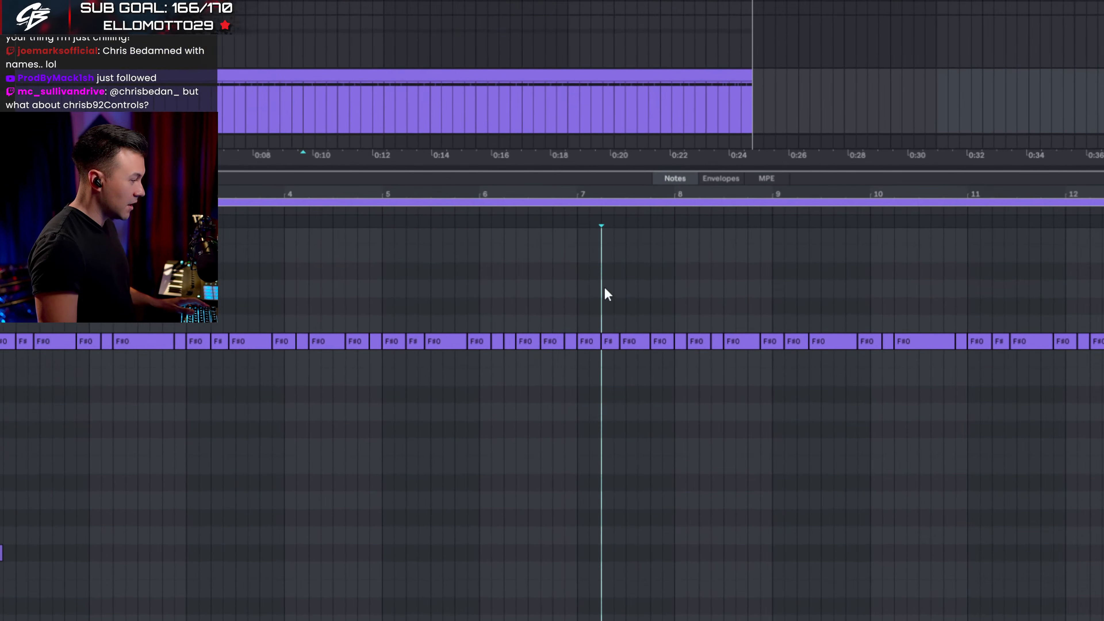
drag(950, 253, 996, 321)
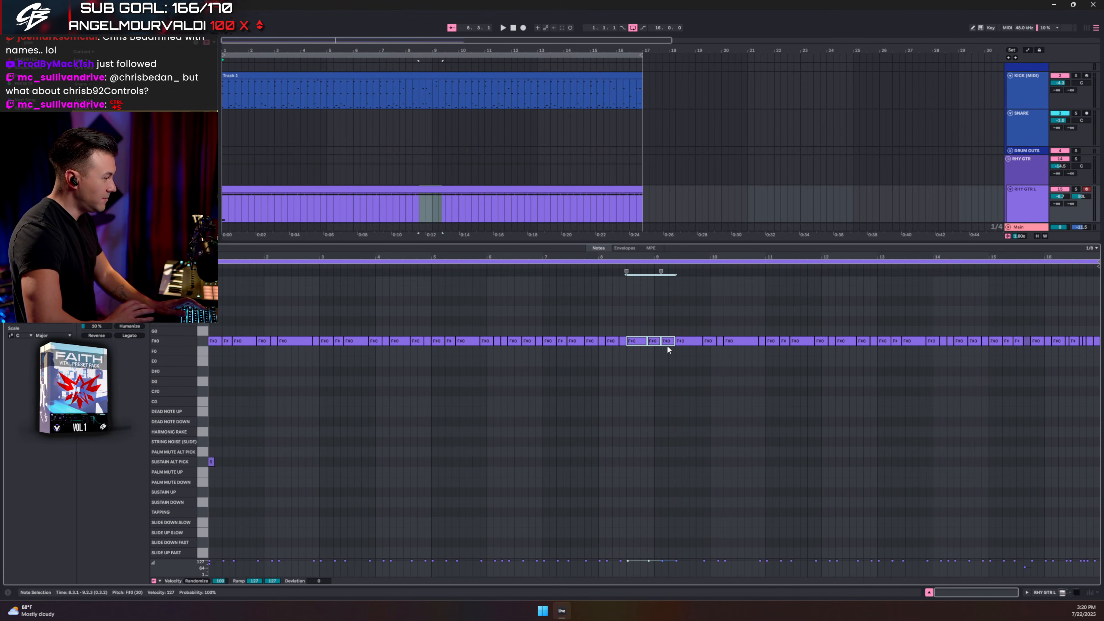
click(464, 415)
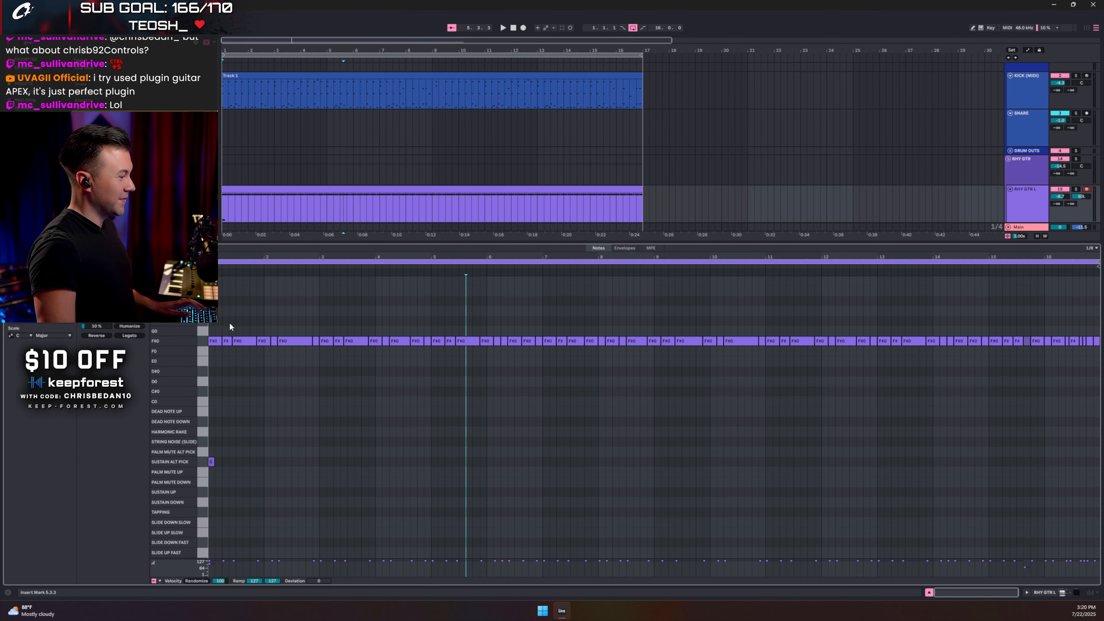
Step: Select the short F#0 notes that follow the chugs throughout the RHY GTR L clip, from bar 2 to bar 16
click(273, 342)
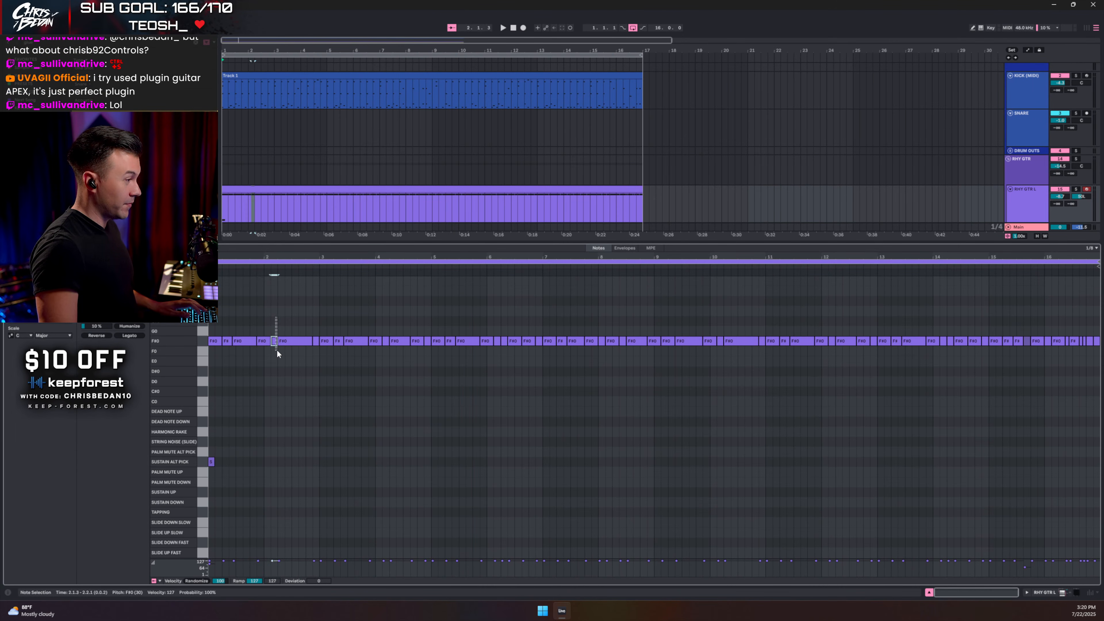
shift+click(316, 341)
shift+click(338, 341)
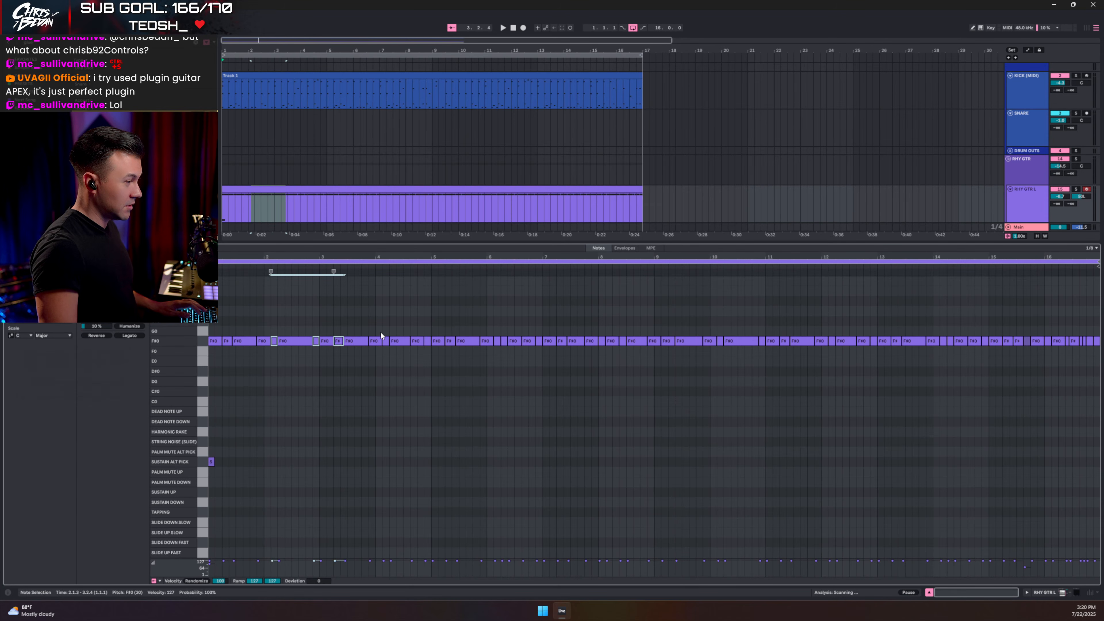
shift+click(386, 341)
shift+click(428, 341)
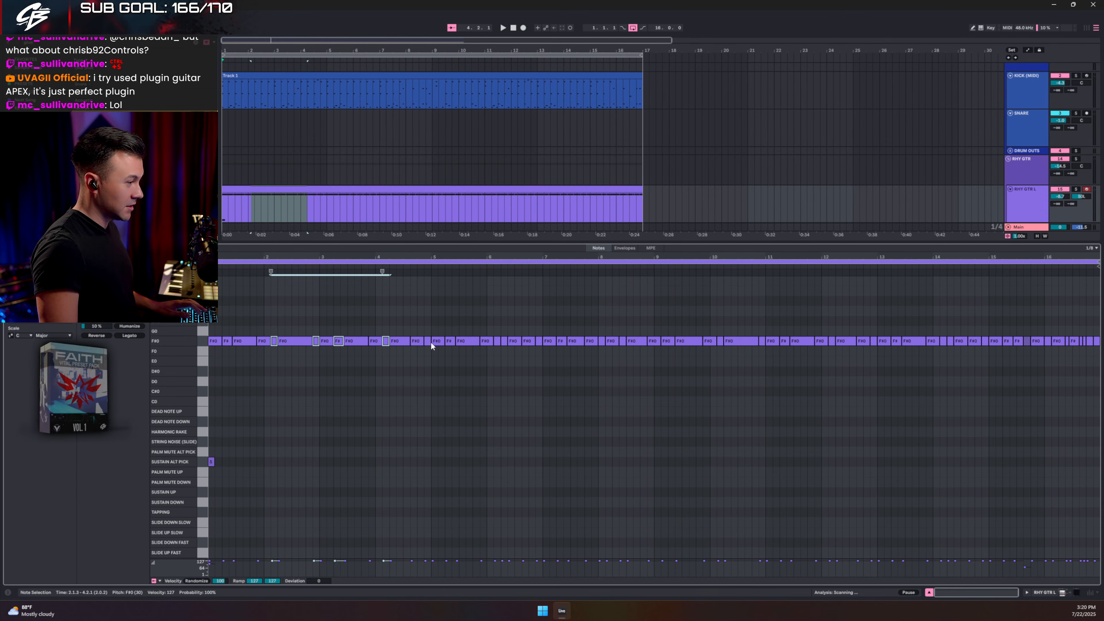
shift+click(497, 341)
shift+click(504, 342)
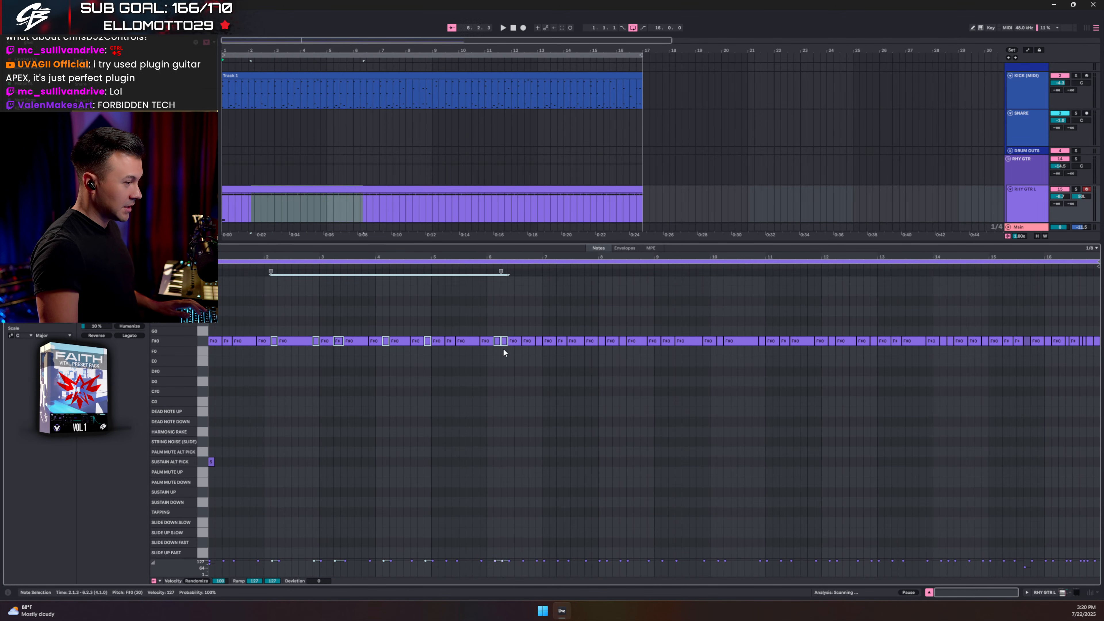
shift+click(540, 341)
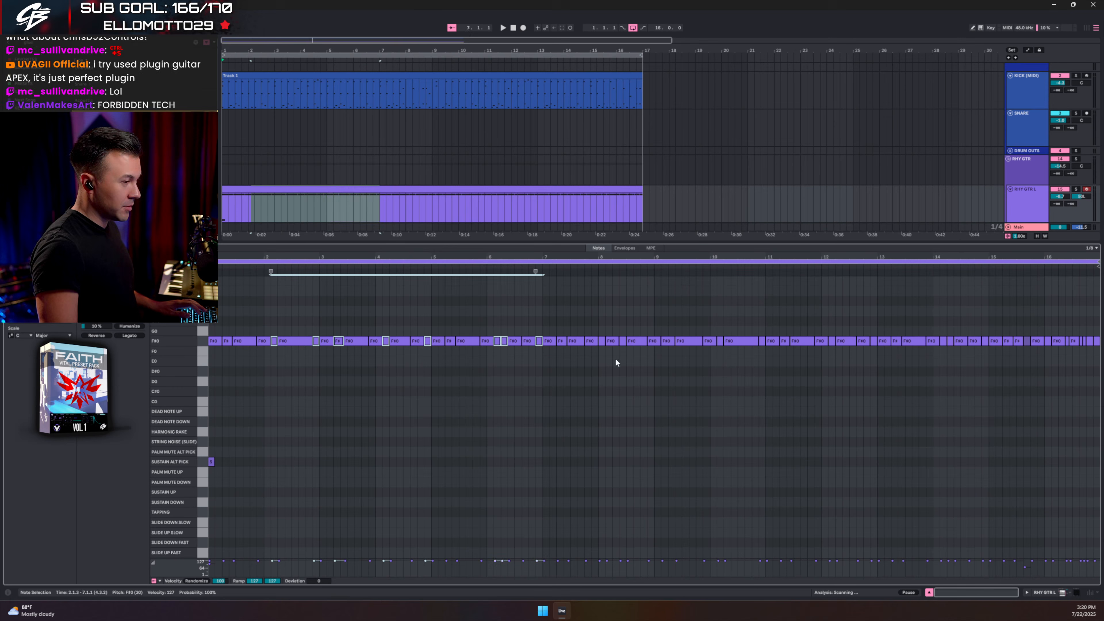
shift+click(623, 342)
shift+click(721, 341)
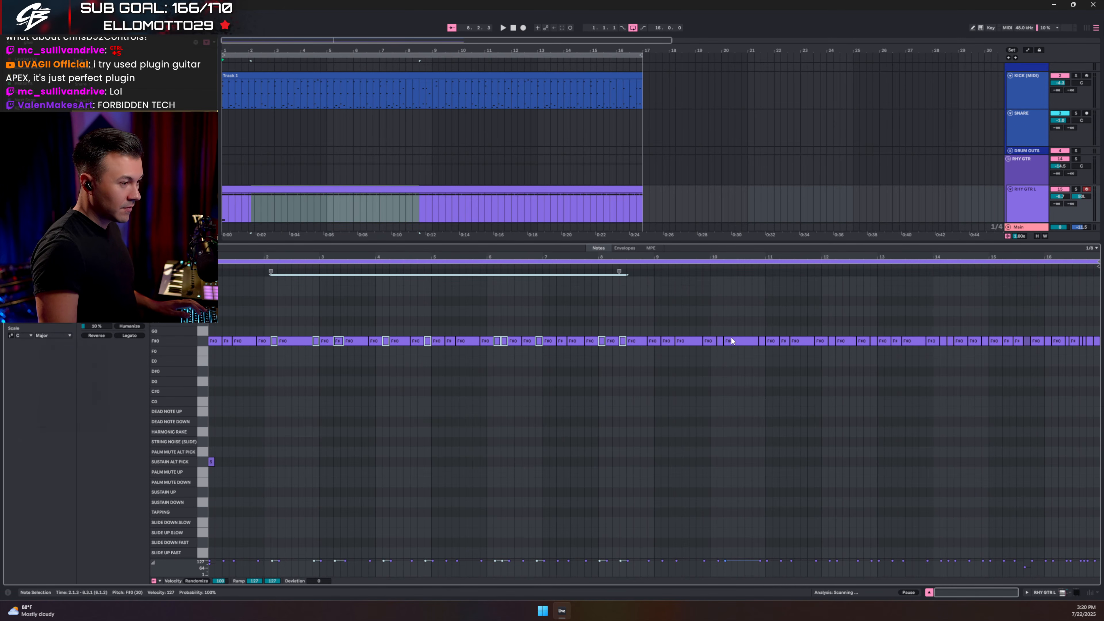
shift+click(762, 341)
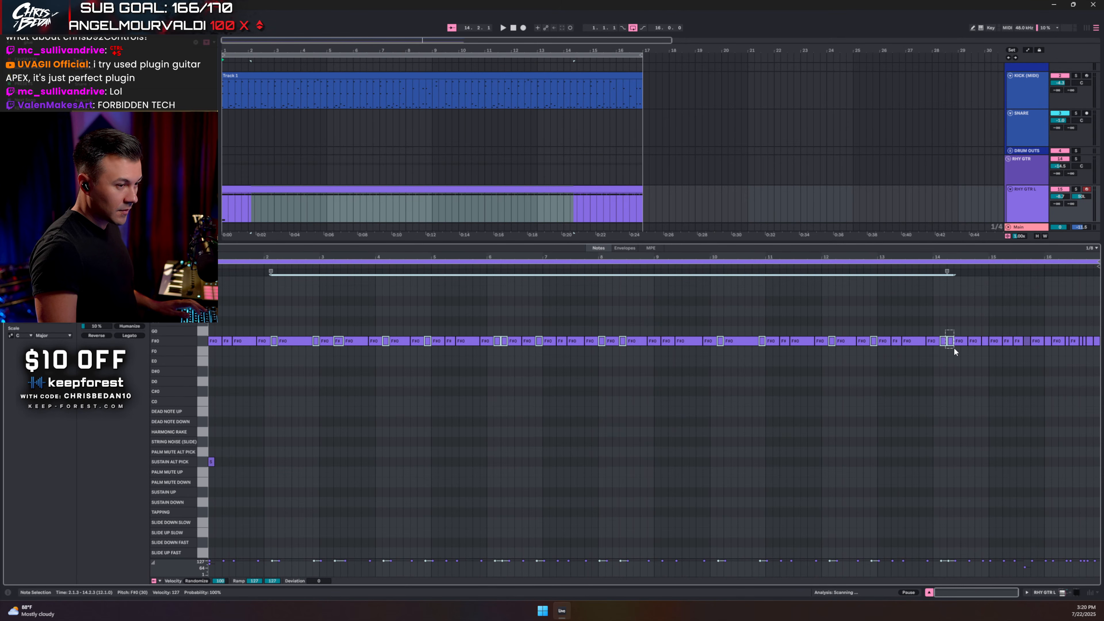
shift+click(985, 341)
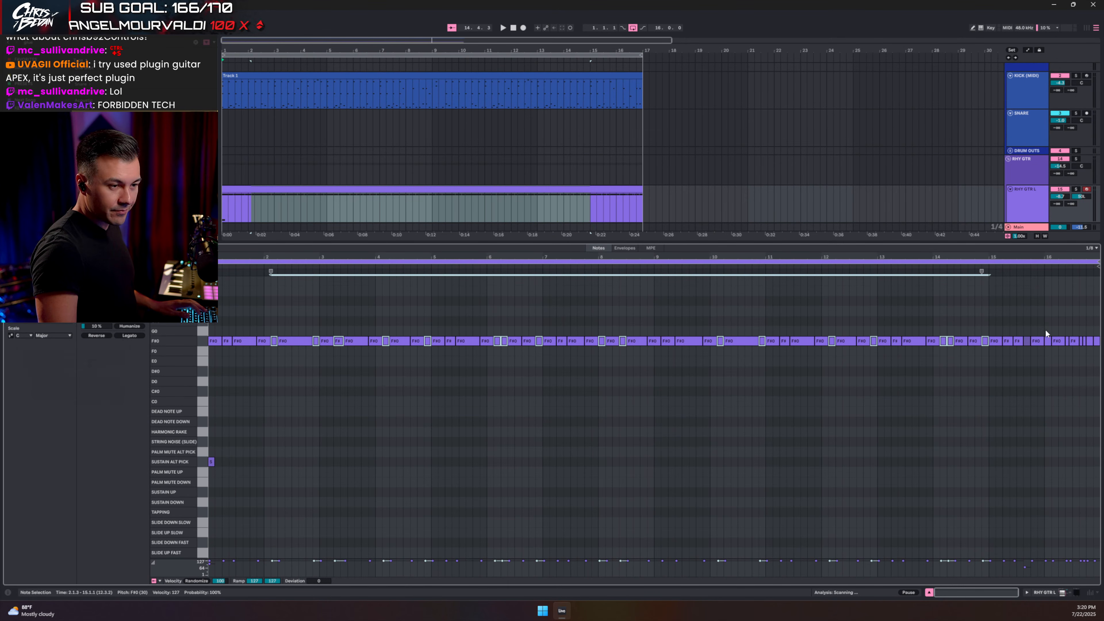
shift+click(1049, 341)
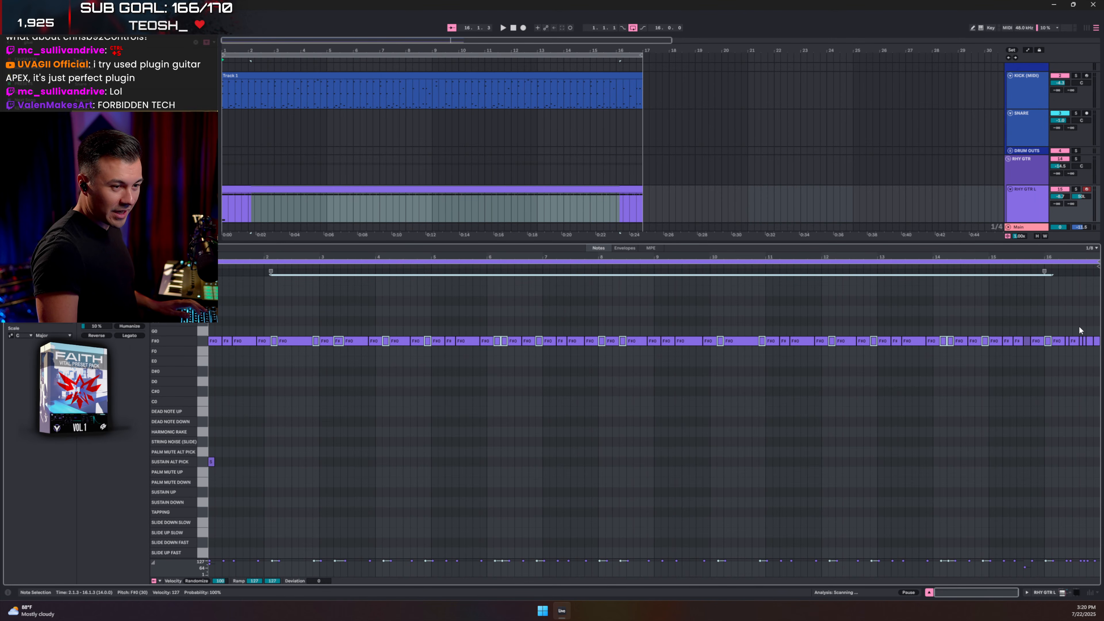
shift+click(1086, 332)
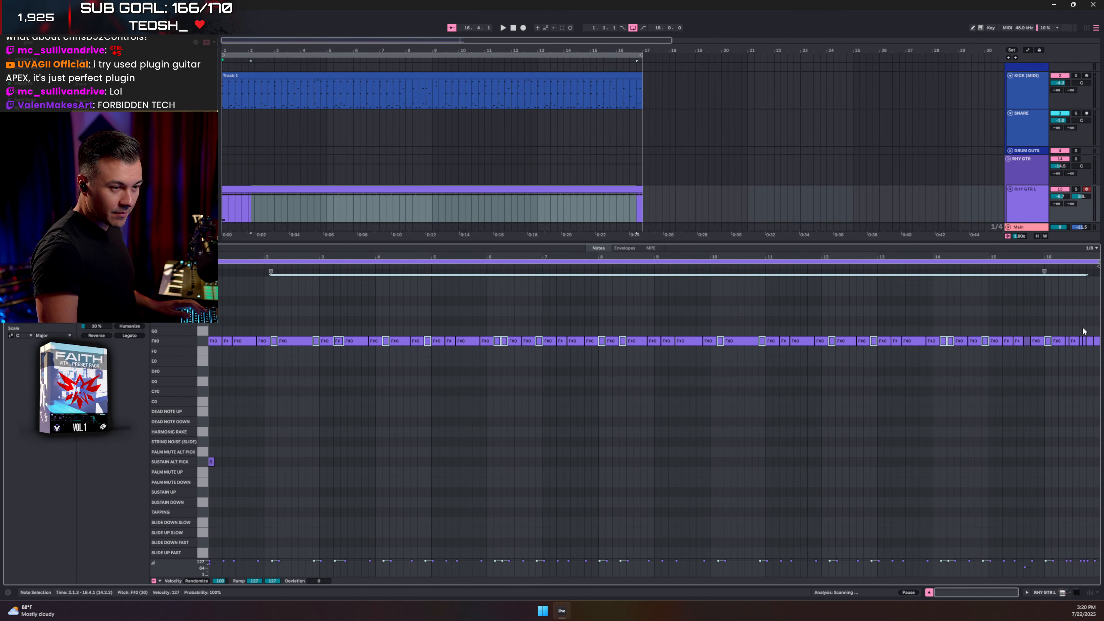
drag(1090, 330, 1097, 349)
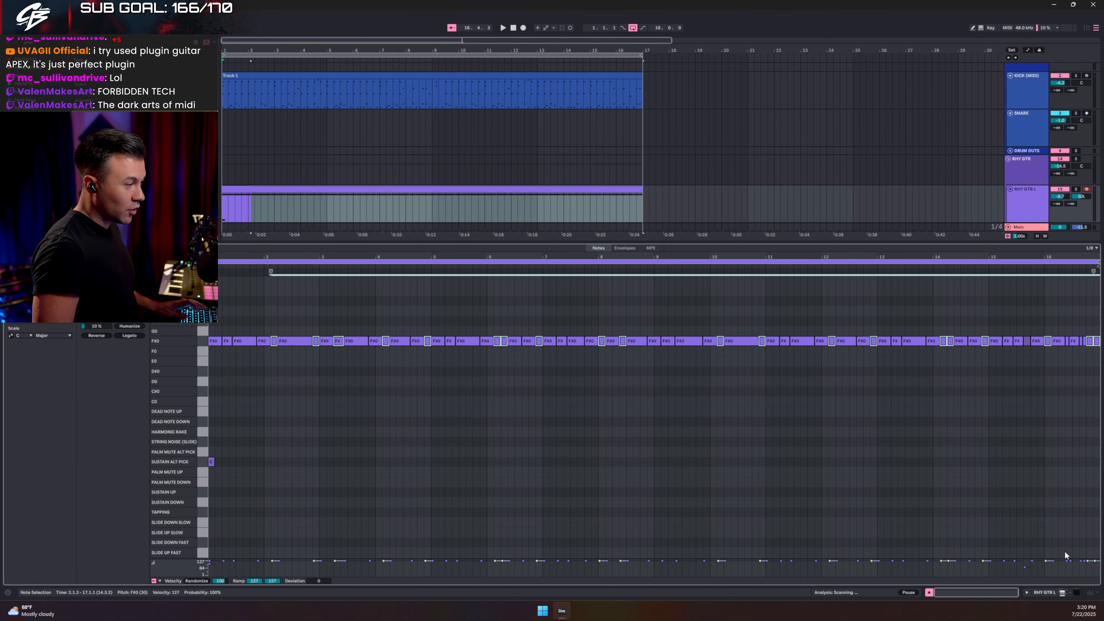
Step: Copy the selected short F#0 notes down to the PALM MUTE ALT PICK keyswitch row
key(Down)
key(Down)
key(Down)
key(Down)
key(Down)
key(Down)
key(Down)
key(Down)
key(Down)
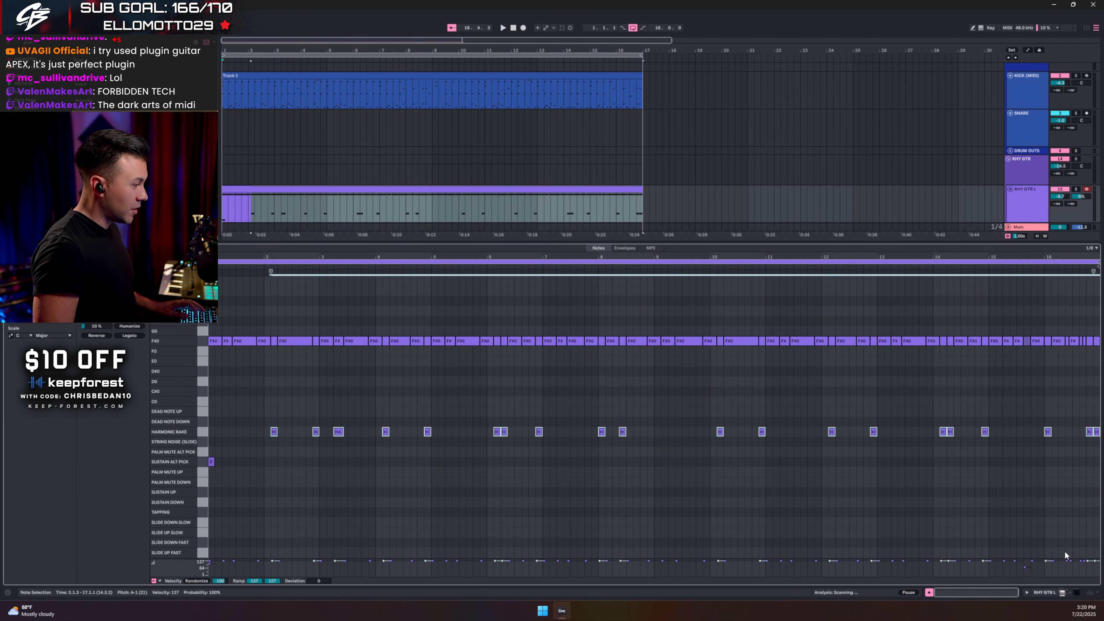
key(Down)
key(Down)
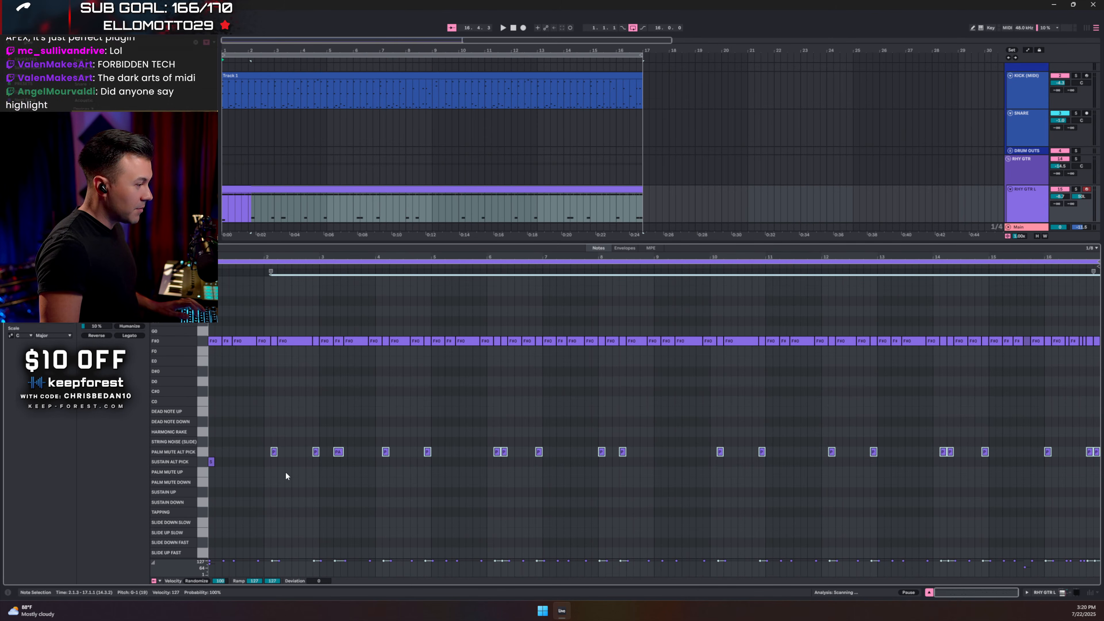
Step: Add SUSTAIN ALT PICK keyswitches directly after the palm-mute ones and remove those overlapping a palm-mute keyswitch
drag(274, 453, 282, 464)
click(500, 457)
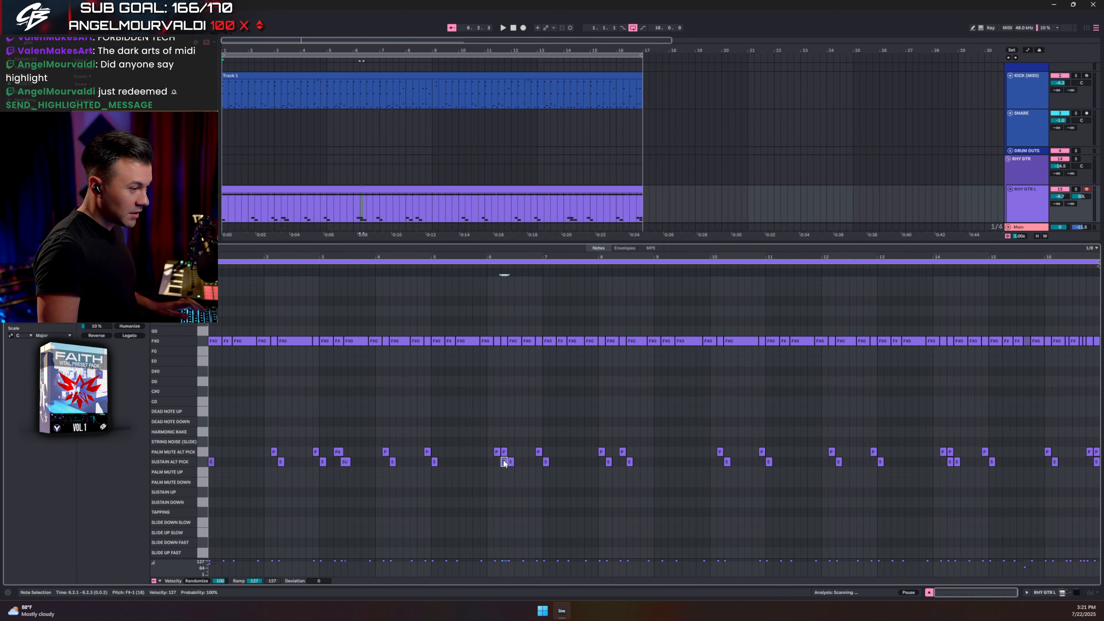
click(948, 462)
click(1095, 456)
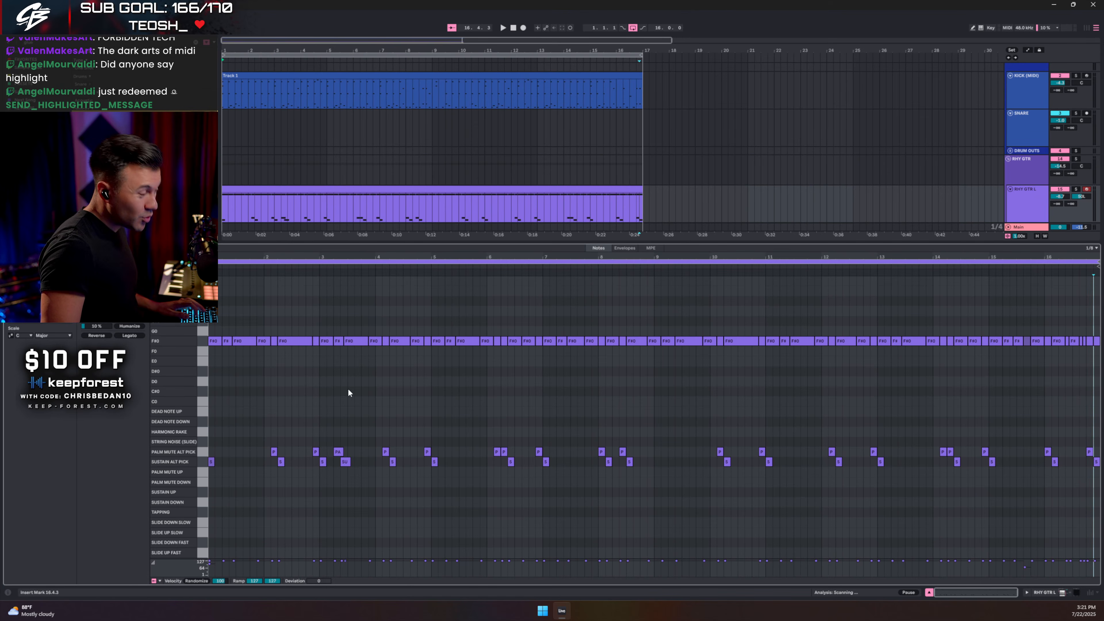
Step: Undo the SUSTAIN ALT PICK keyswitch additions and deletions
key(ctrl+z)
key(ctrl+z)
key(ctrl+z)
key(ctrl+z)
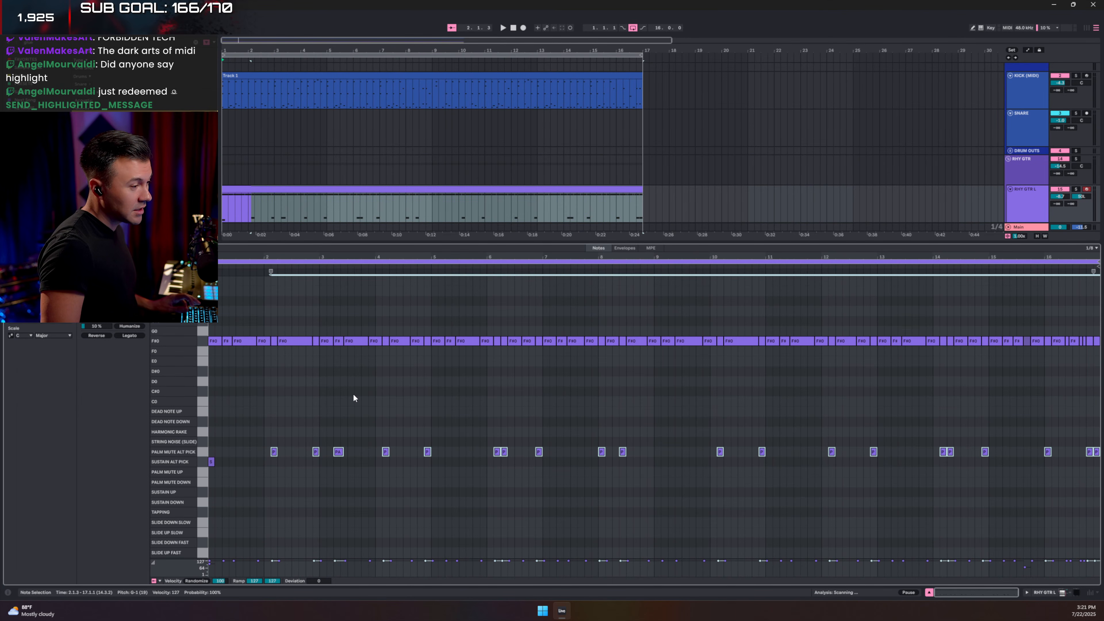
Step: Move the selected notes from the PALM MUTE ALT PICK row back up to F#0
key(Up)
key(Up)
key(Up)
key(Up)
key(Up)
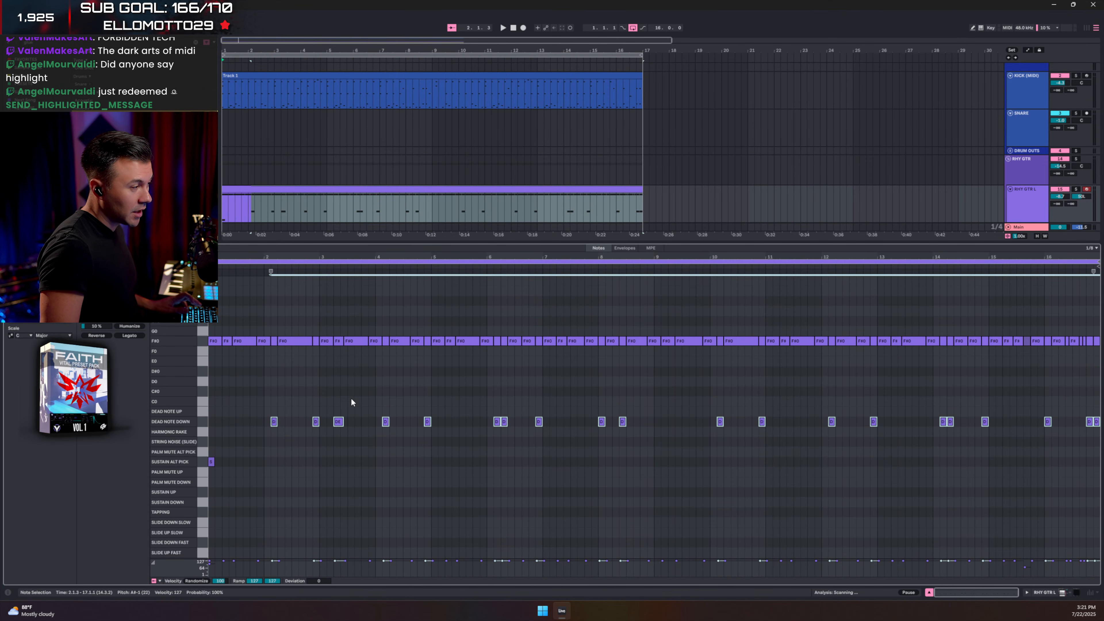
key(Up)
key(Up)
key(Up)
key(Up)
key(Up)
key(Up)
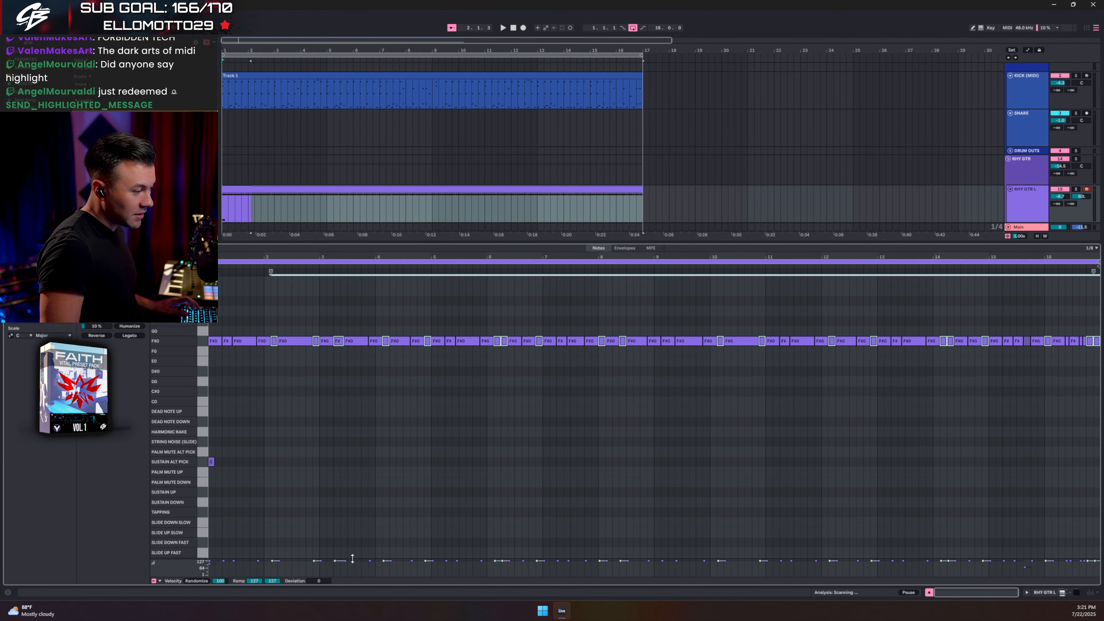
Step: Lower the velocity of the selected short F#0 notes to 58 and copy them down to the PALM MUTE ALT PICK row
drag(353, 559, 316, 496)
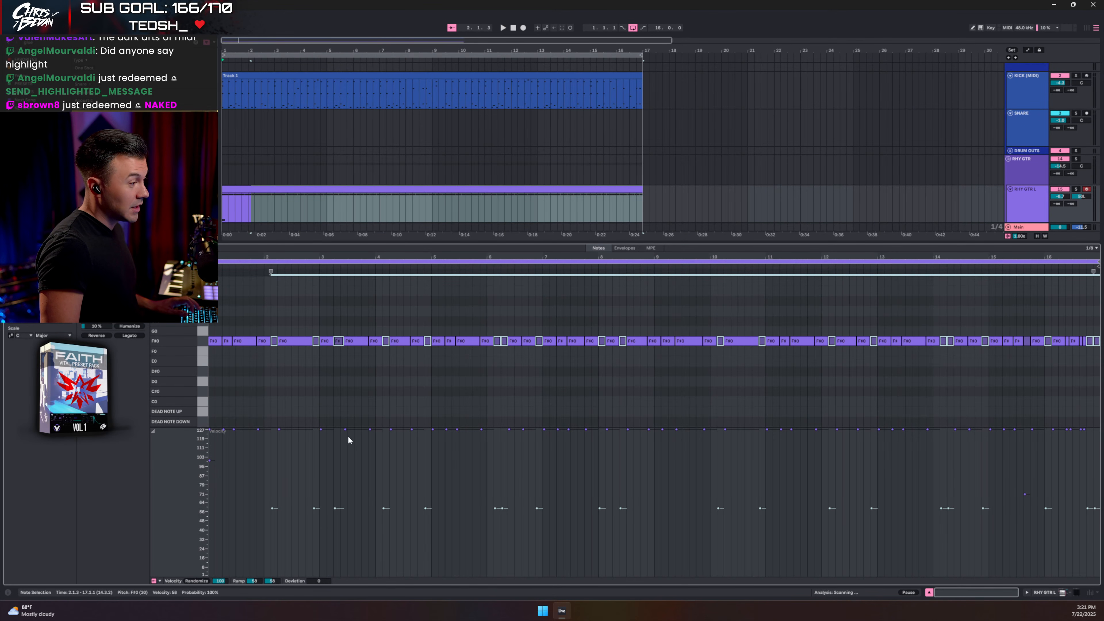
drag(347, 428, 324, 537)
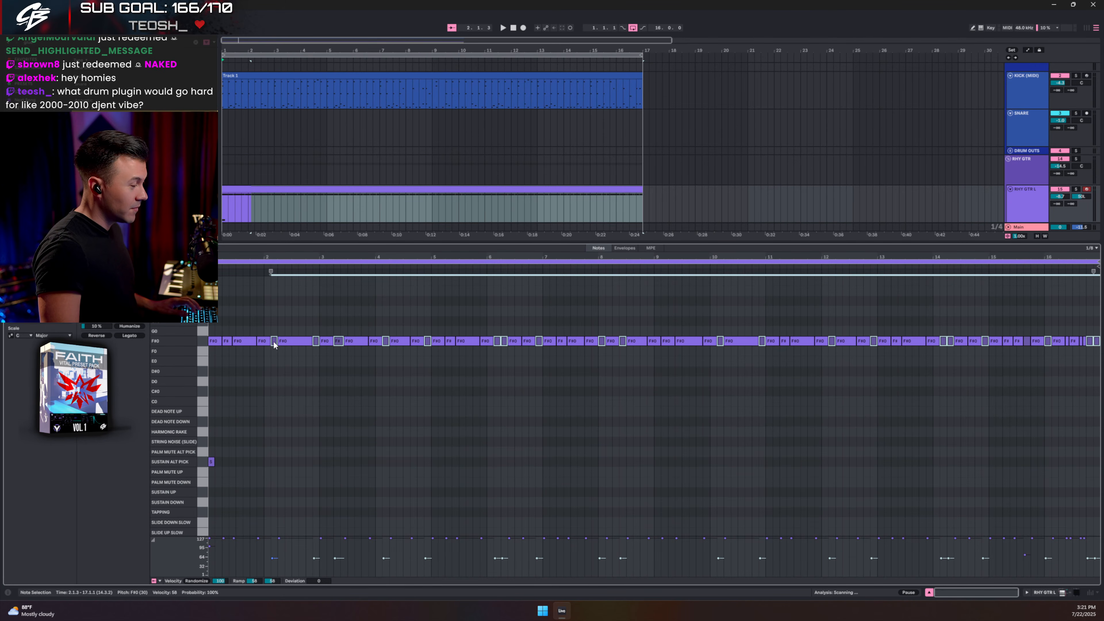
drag(274, 340, 278, 464)
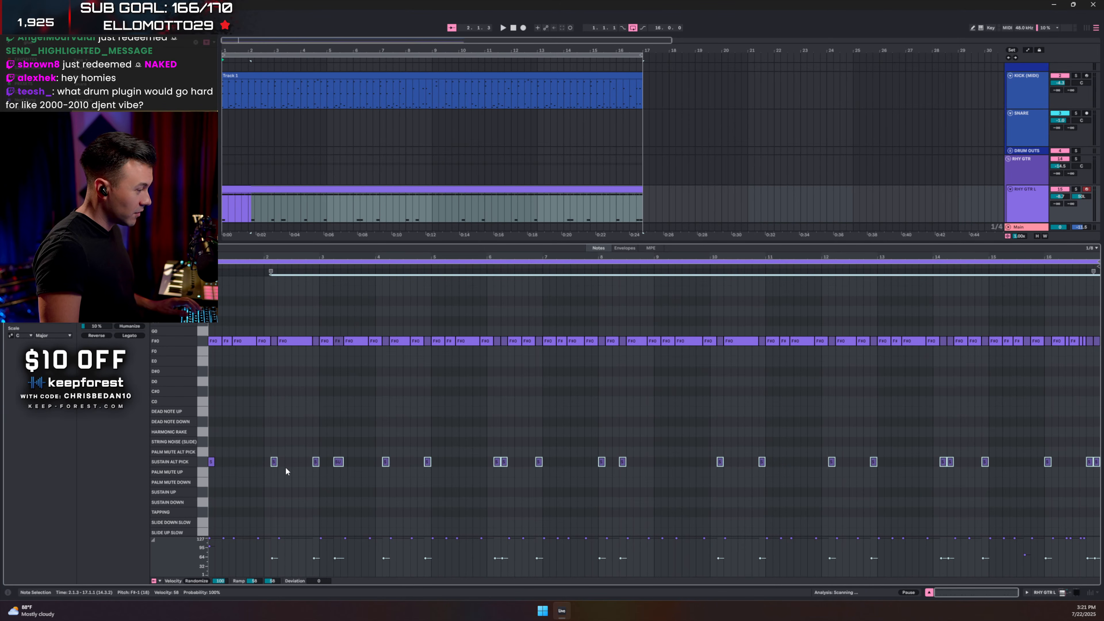
key(Up)
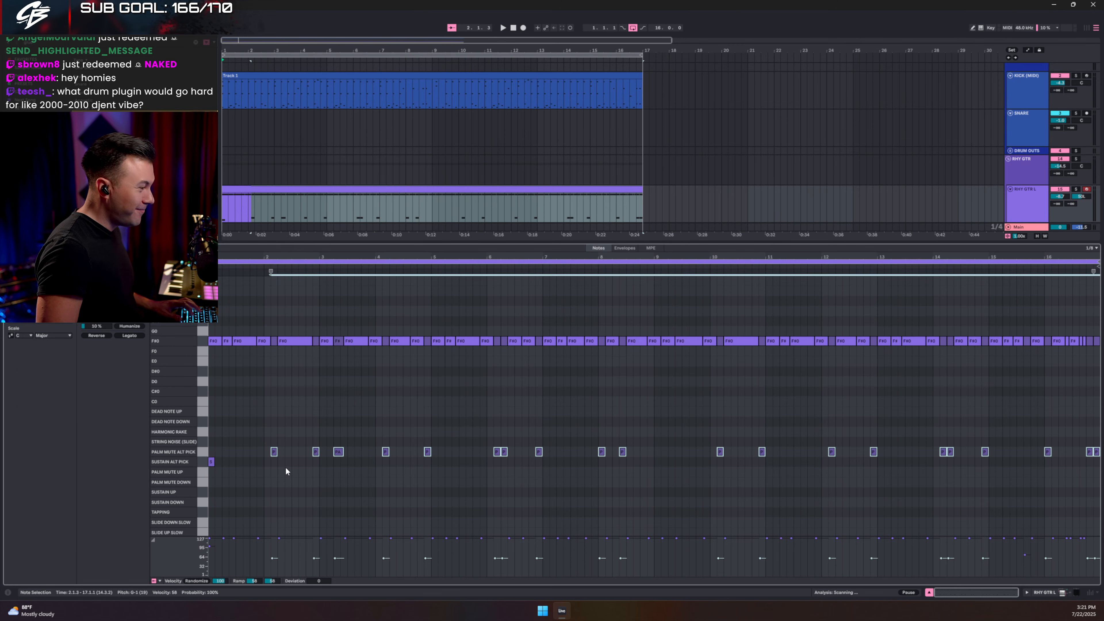
Step: Duplicate the palm-mute keyswitches as SUSTAIN ALT PICK notes directly after them, and delete the sustain note overlapping a palm mute in bar 6
key(ctrl+c)
key(ctrl+v)
key(Right)
key(Down)
key(Down)
key(Up)
click(506, 407)
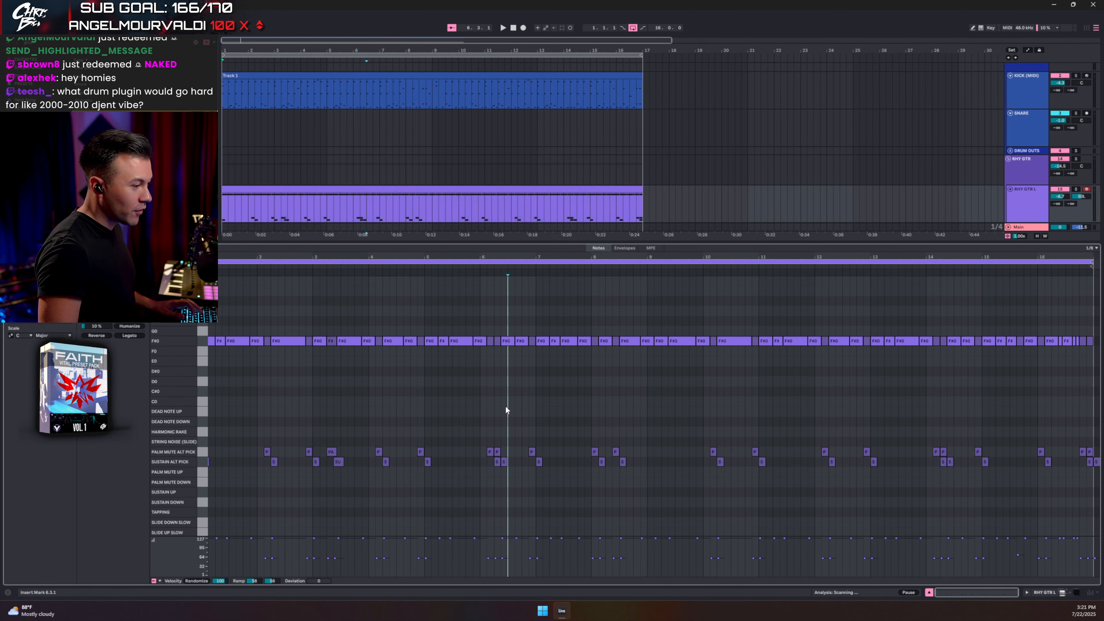
double_click(498, 463)
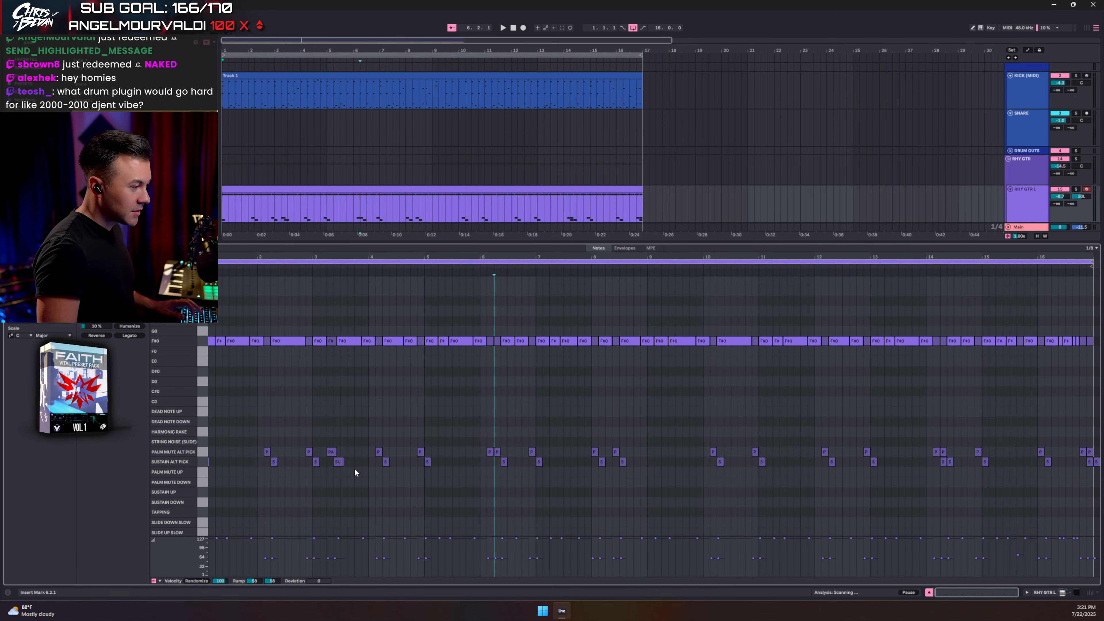
Step: Shorten the long SUSTAIN ALT PICK note in bar 3 and shift it slightly later on a triplet grid
click(339, 463)
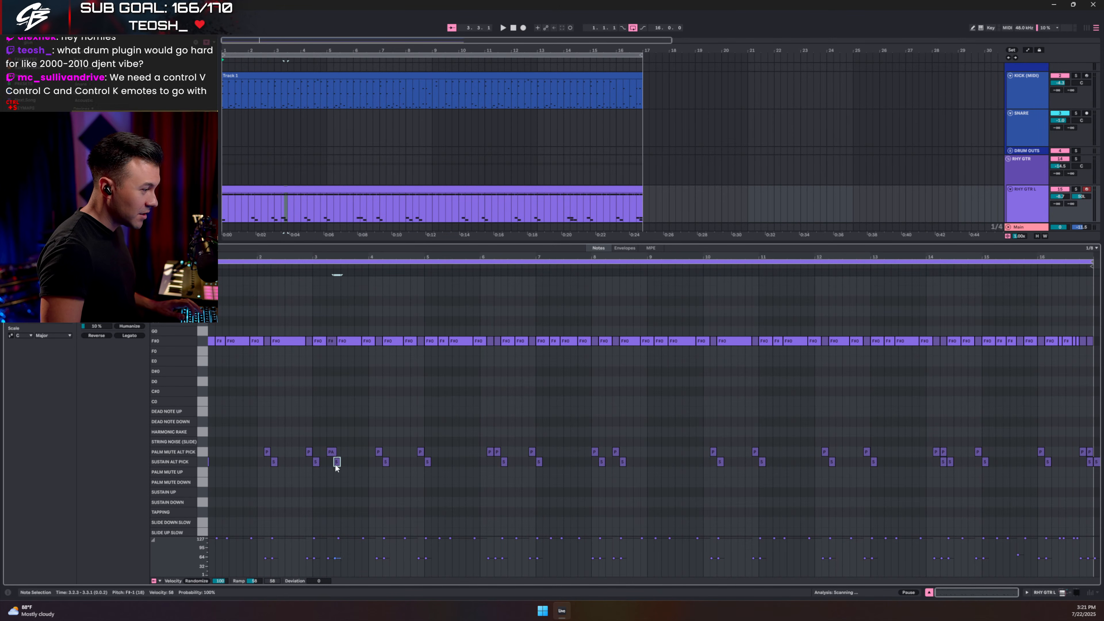
drag(335, 463, 342, 464)
right_click(339, 466)
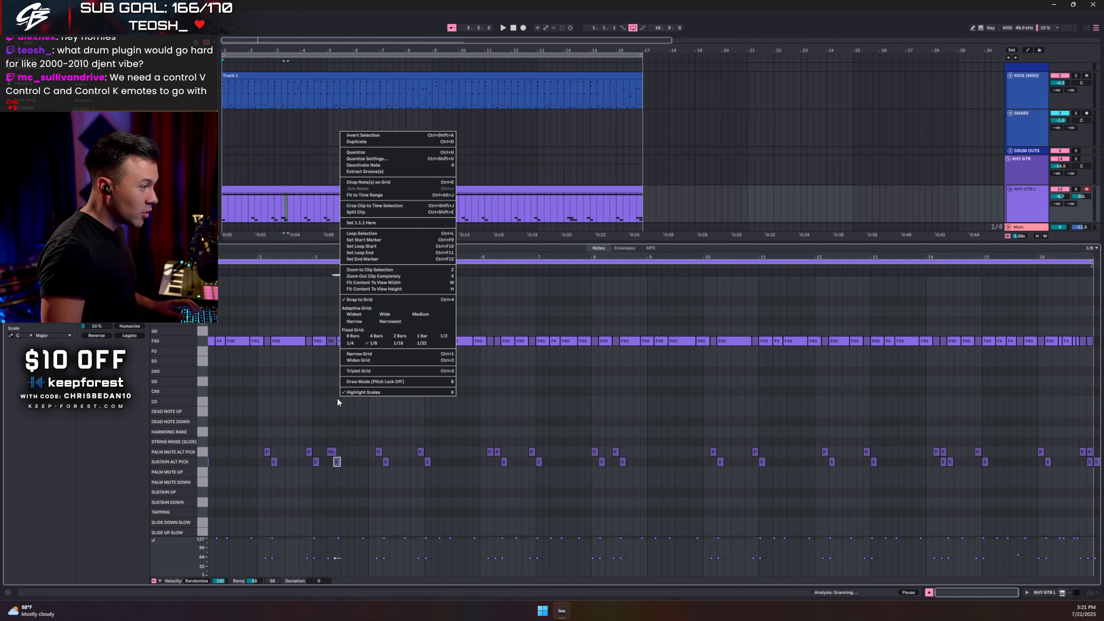
click(378, 371)
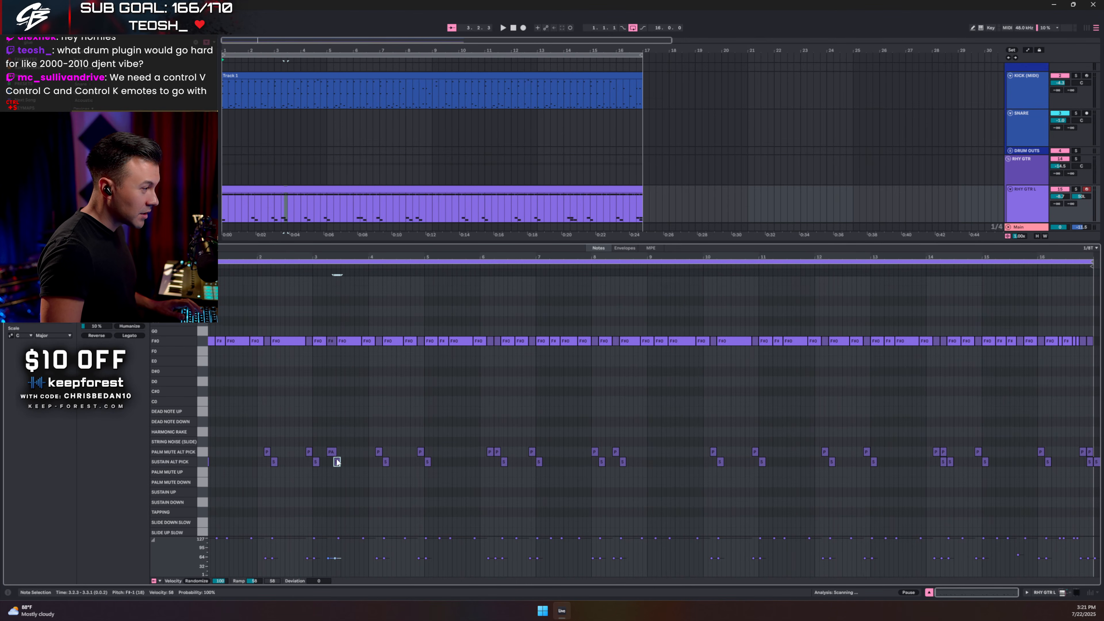
drag(338, 464, 341, 463)
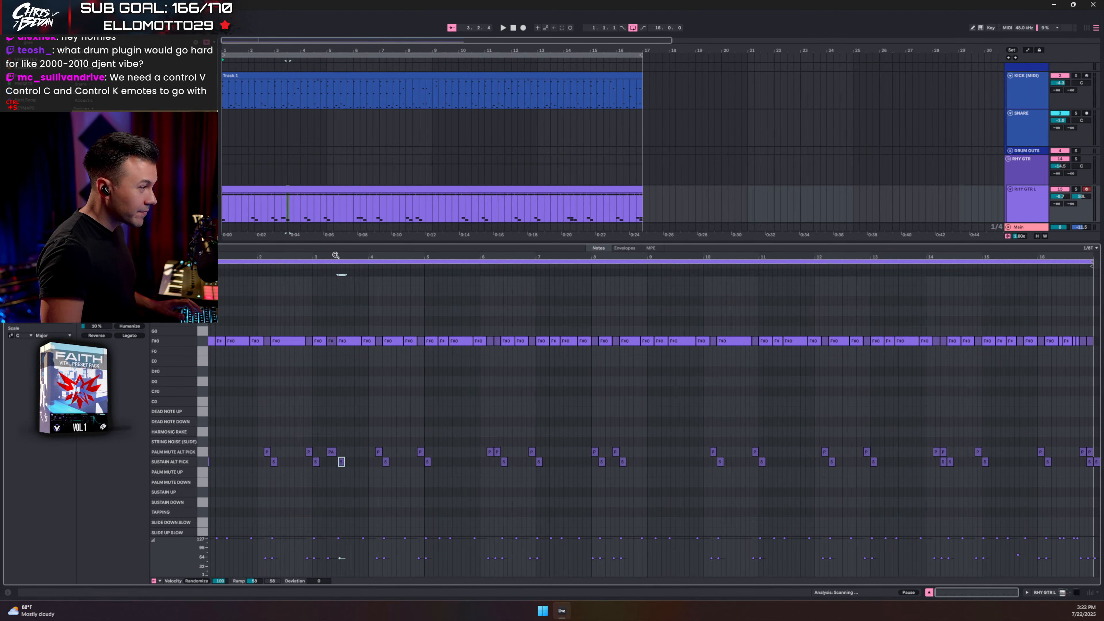
Step: Set a straight 1/16 grid and align the bar 3 SUSTAIN ALT PICK note to the end of its palm-mute note at 3.2.4
drag(335, 255, 337, 277)
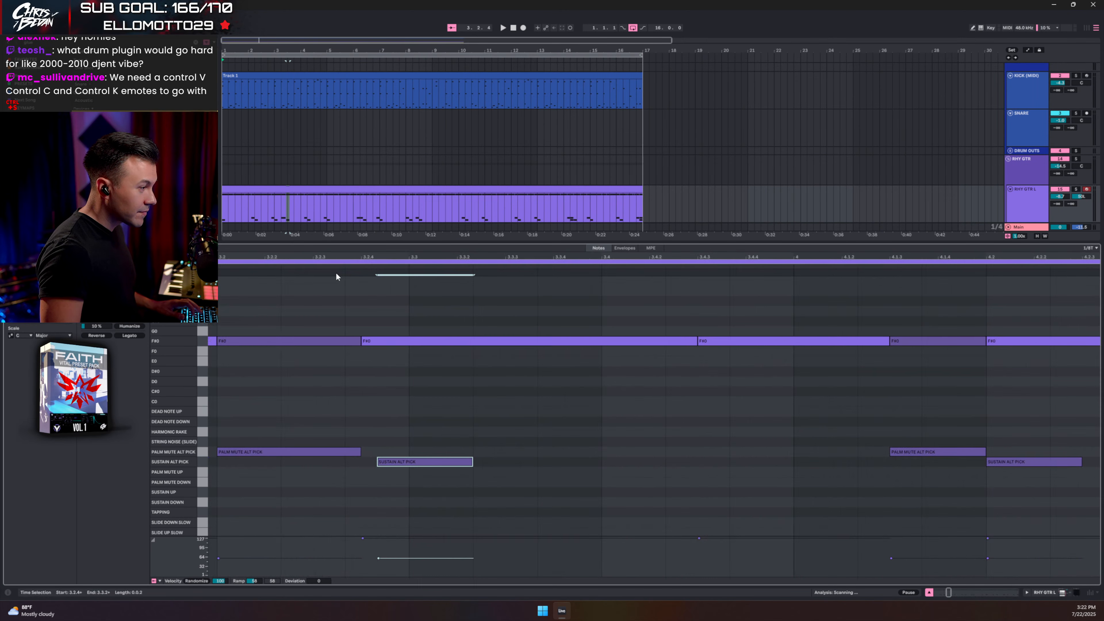
right_click(374, 389)
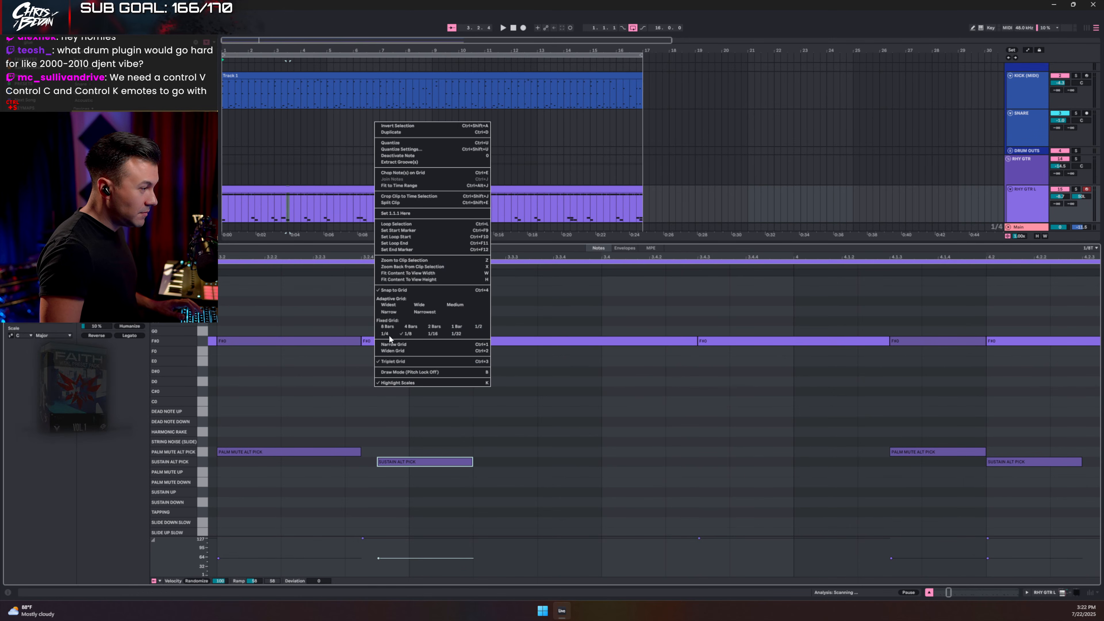
click(432, 334)
right_click(364, 384)
click(379, 359)
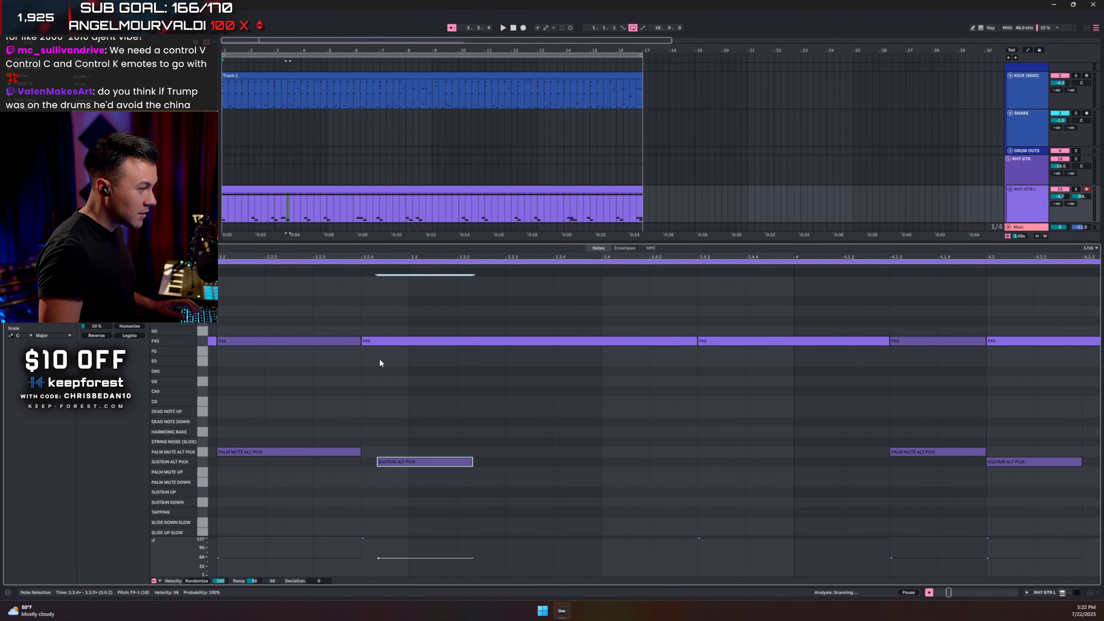
drag(393, 461, 373, 459)
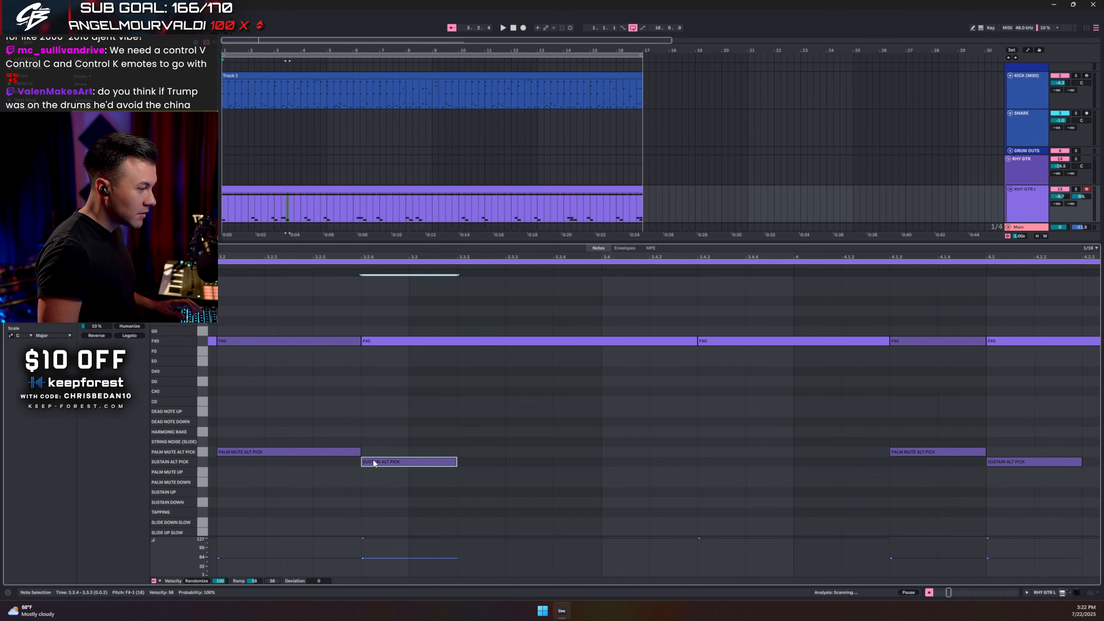
drag(357, 258, 344, 167)
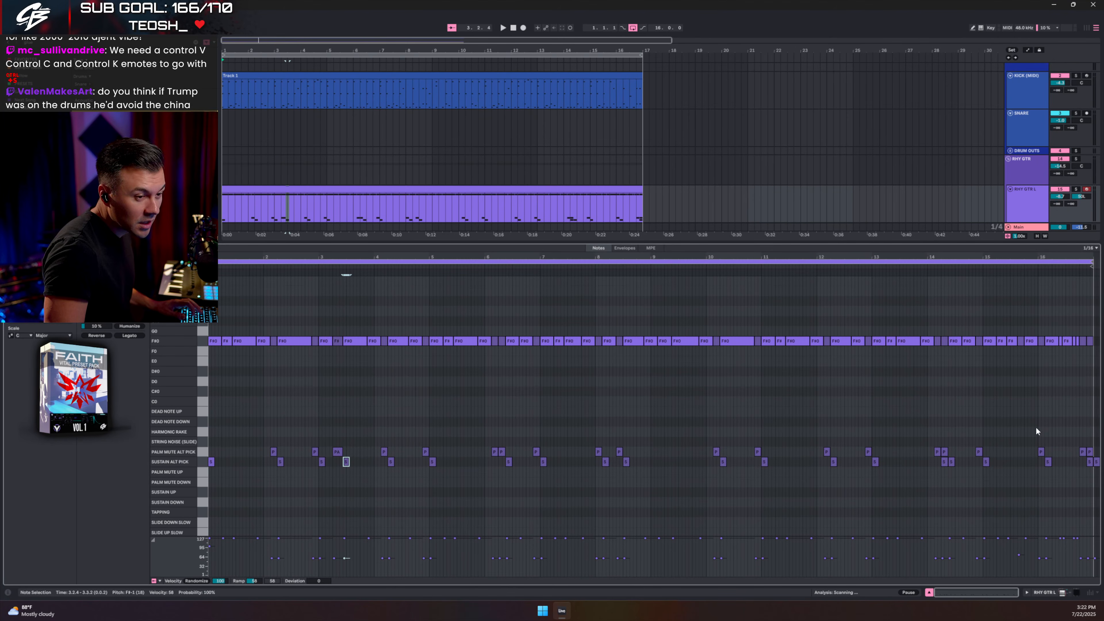
Step: Delete the redundant back-to-back keyswitch notes in bars 6 and 14 and at the end of bar 16
key(Left)
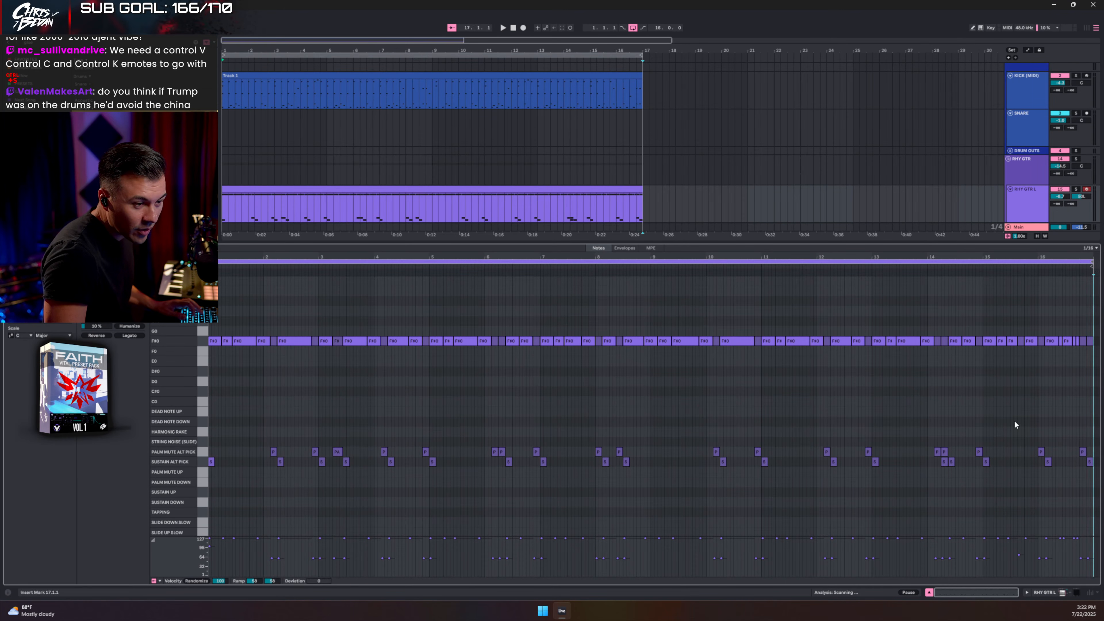
click(945, 452)
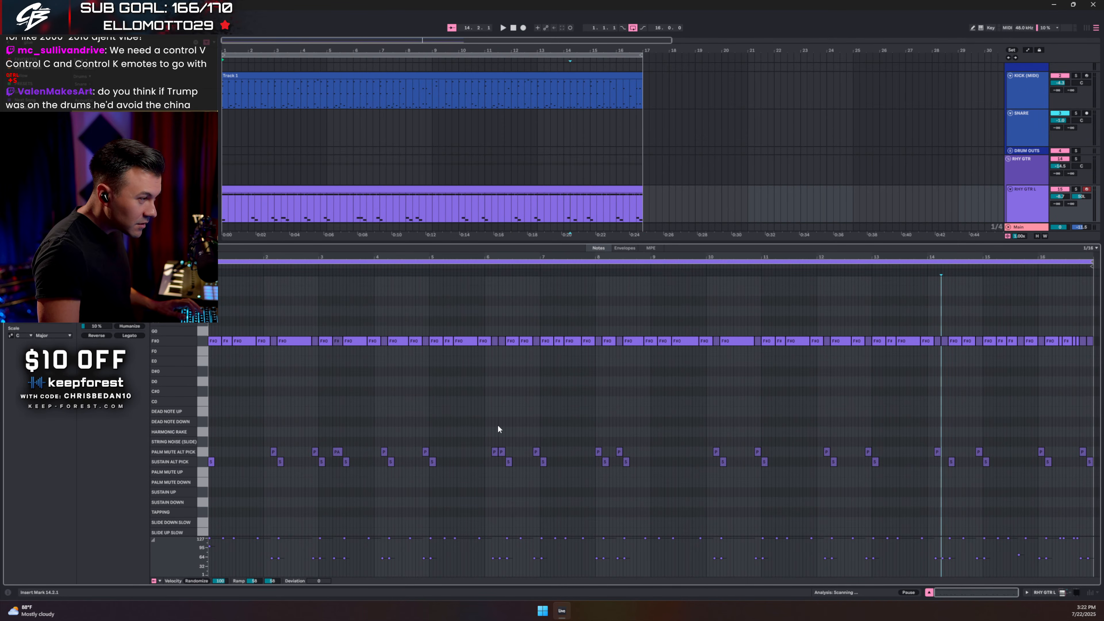
double_click(503, 456)
Step: Play the track from the start and raise the level of the RHY GTR group
key(space)
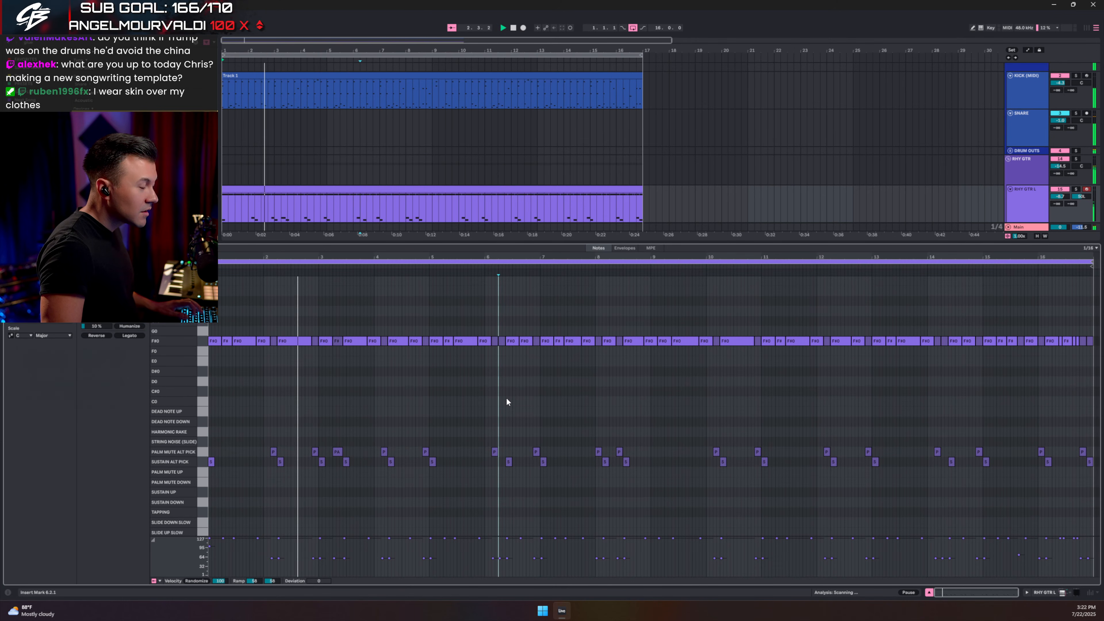
drag(1059, 167, 1060, 156)
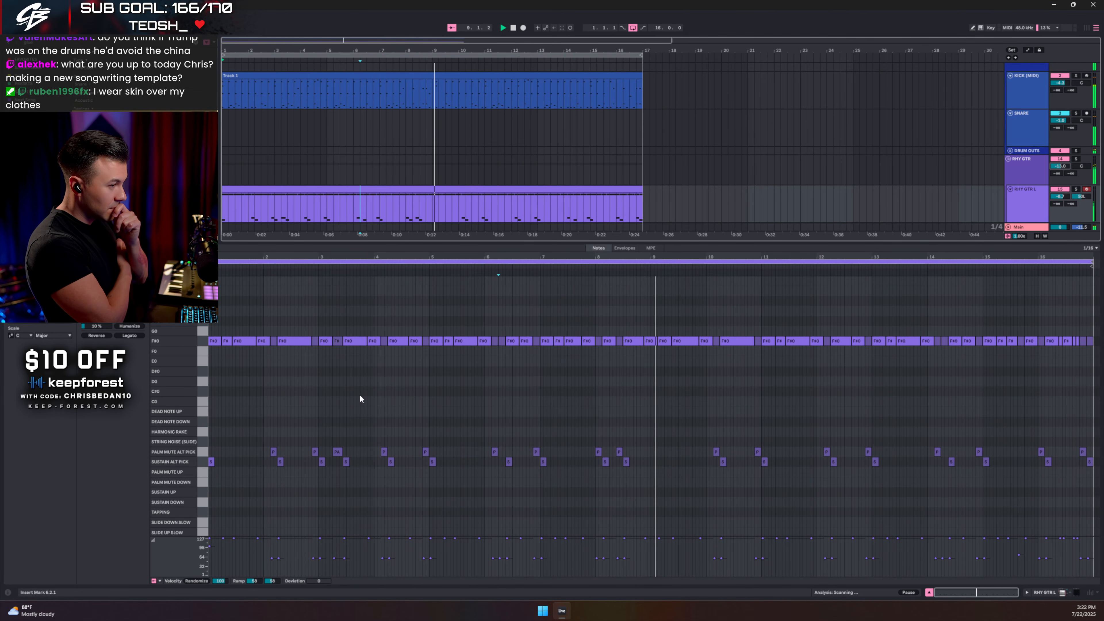
key(space)
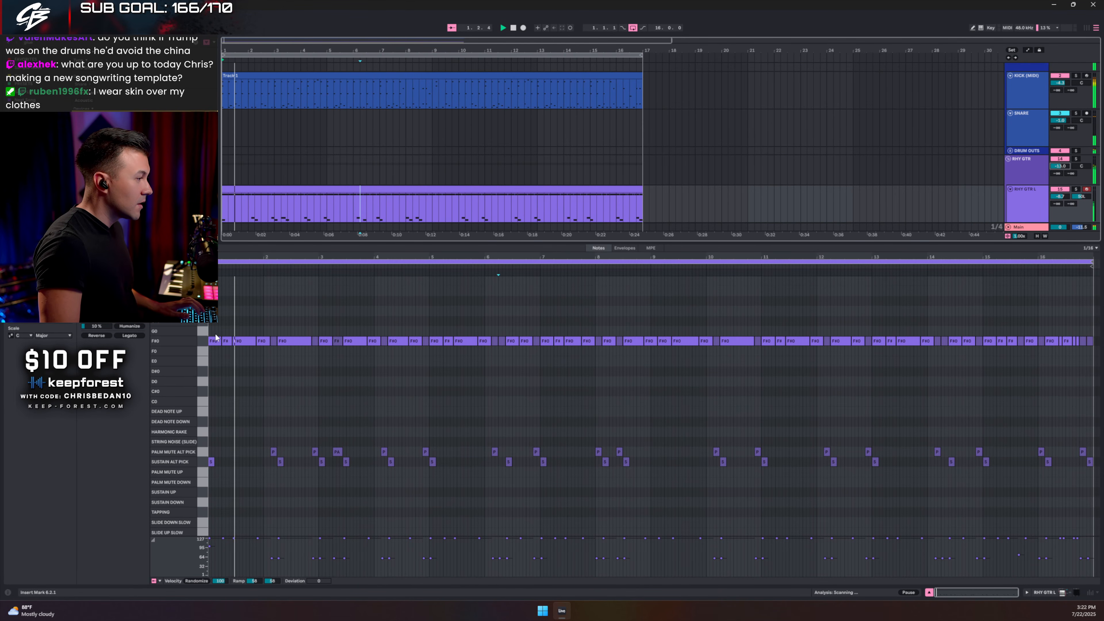
Step: Transpose the second F#0 note in bar 1 of the rhythm guitar up to G1 and play it back
click(225, 344)
key(shift+Up)
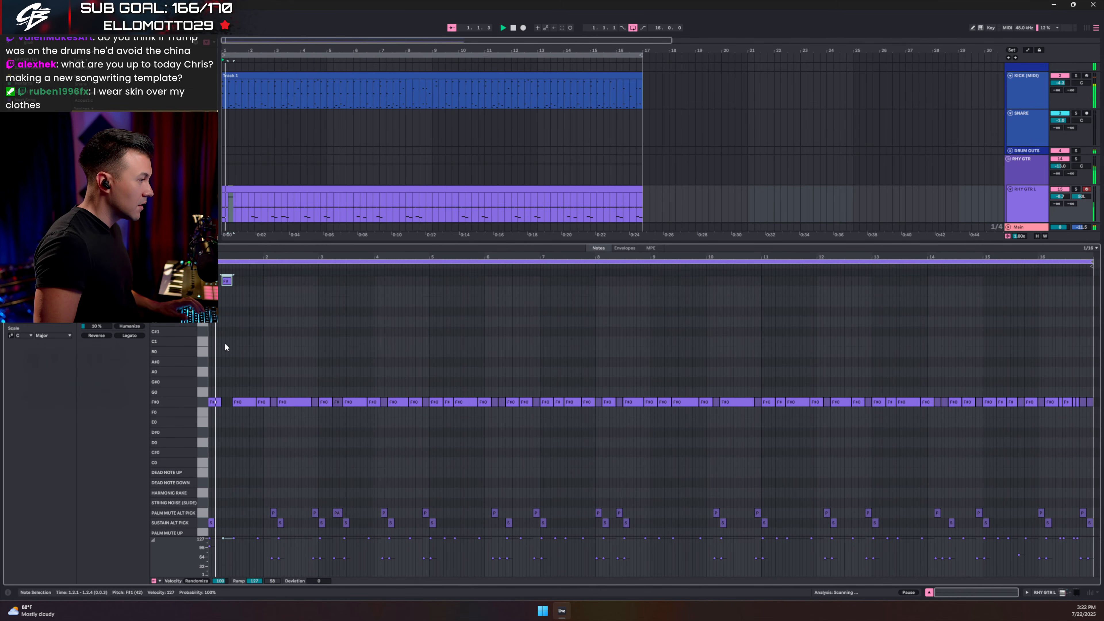
key(space)
scroll(225, 344, up, 3)
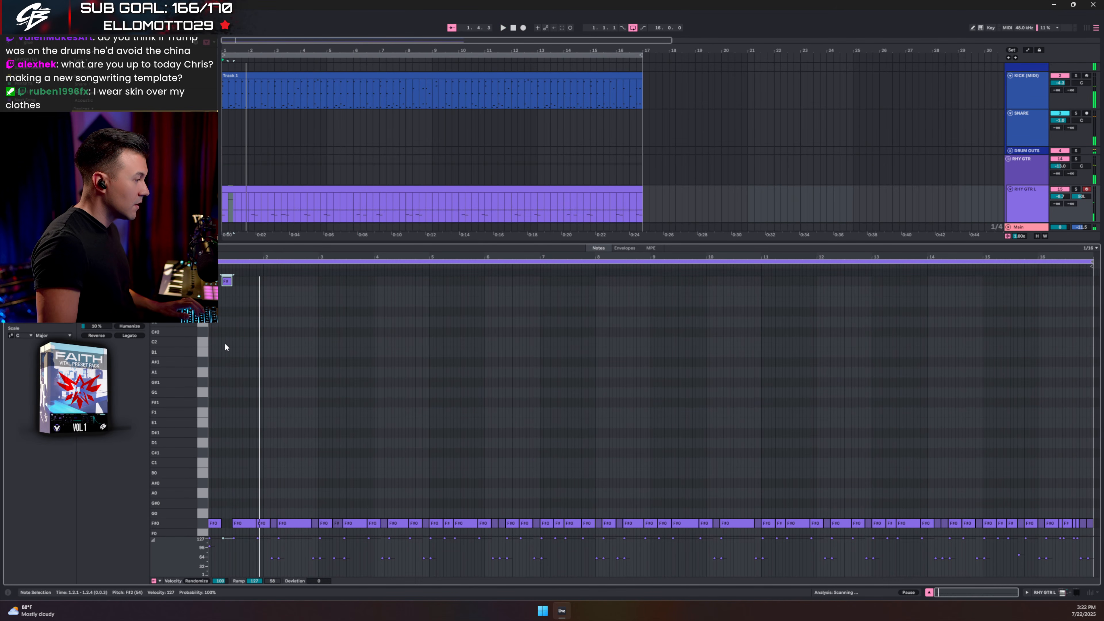
key(Up)
key(space)
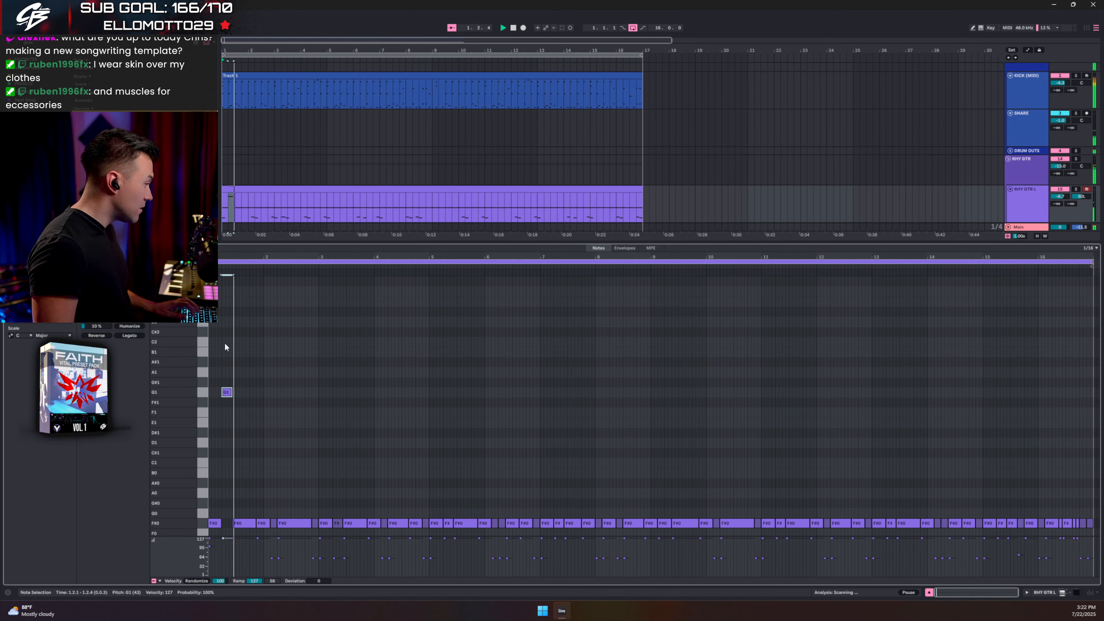
Step: Transpose the matching second note in bar 1 of the BASS clip up to G1 and audition the result
scroll(327, 147, down, 5)
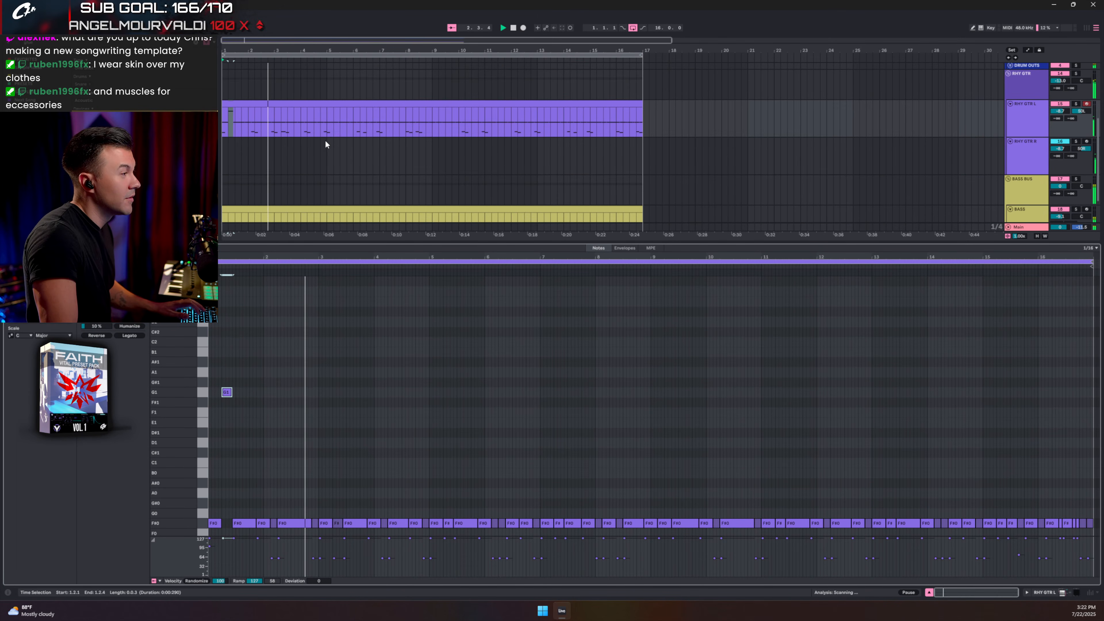
scroll(305, 201, up, 1)
click(273, 194)
key(space)
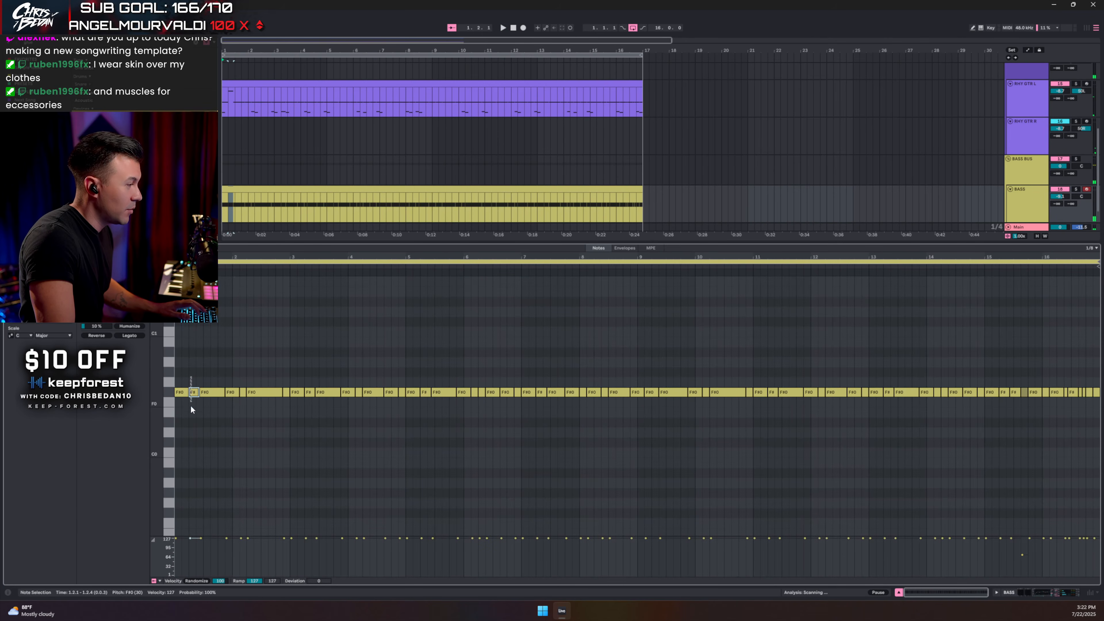
click(194, 392)
key(shift+Up)
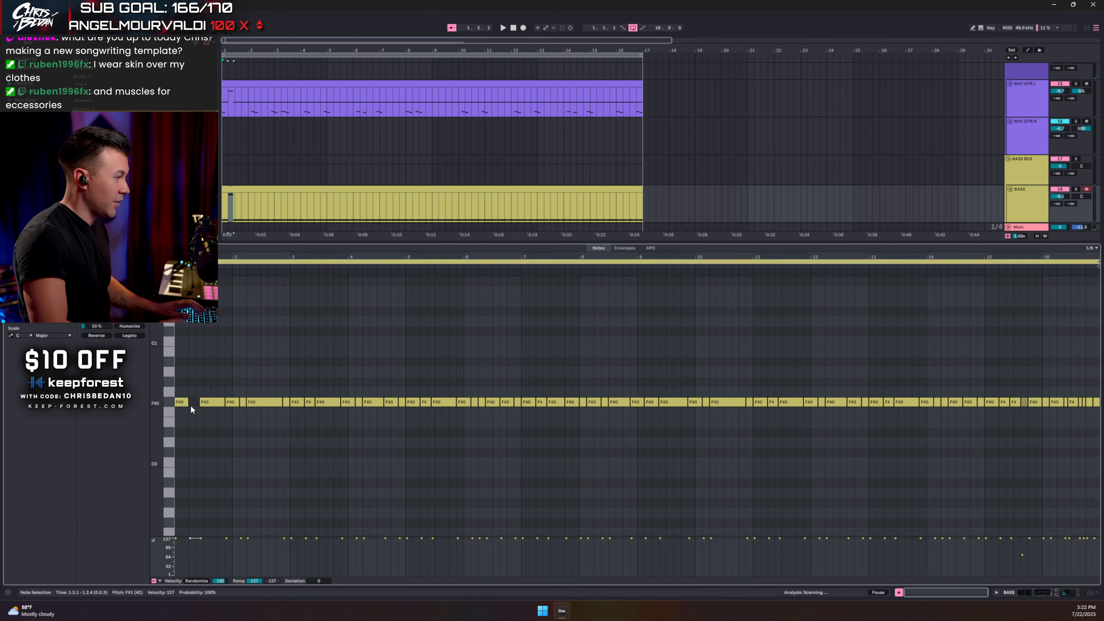
key(Up)
key(space)
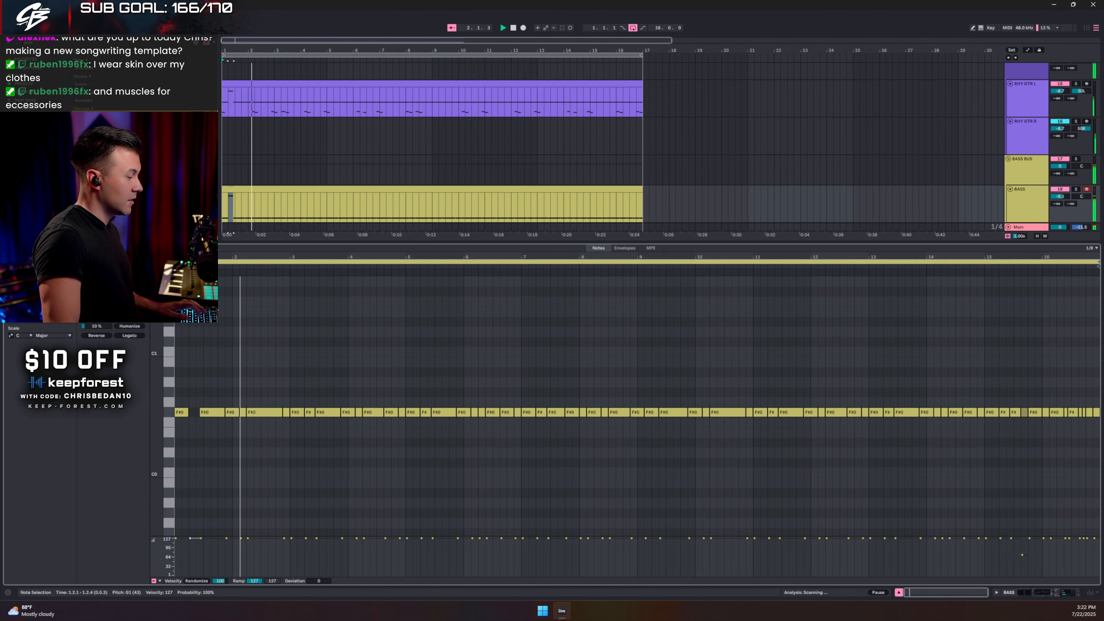
key(space)
Step: Move the short note at 2.1.3 in the RHY GTR L clip down to E0, then close the note editor
click(299, 83)
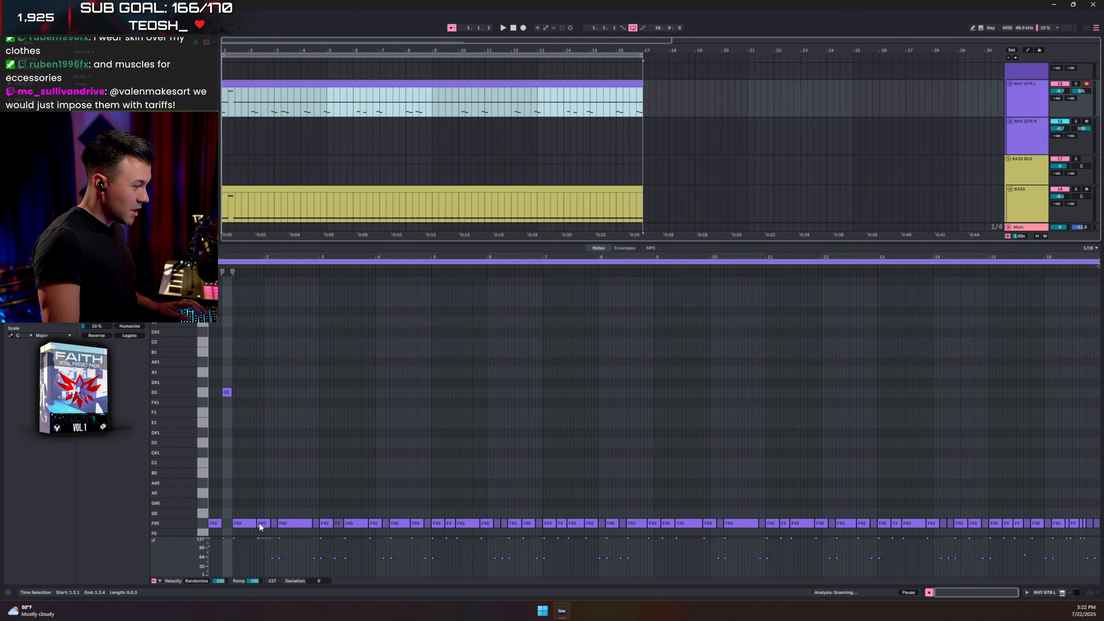
click(274, 523)
drag(275, 525, 274, 530)
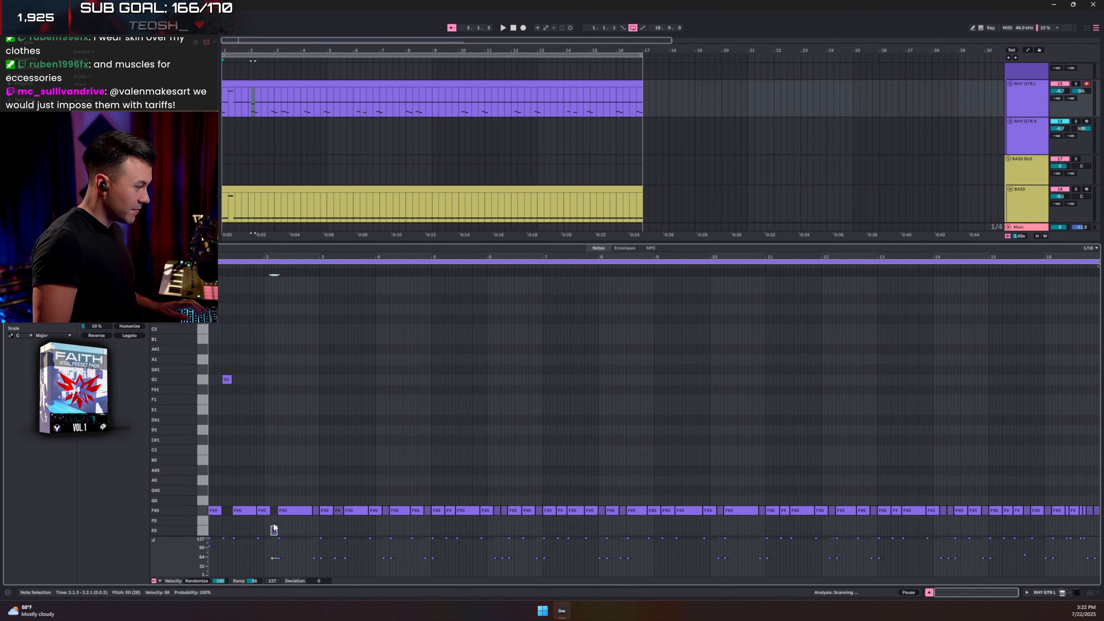
scroll(317, 426, down, 3)
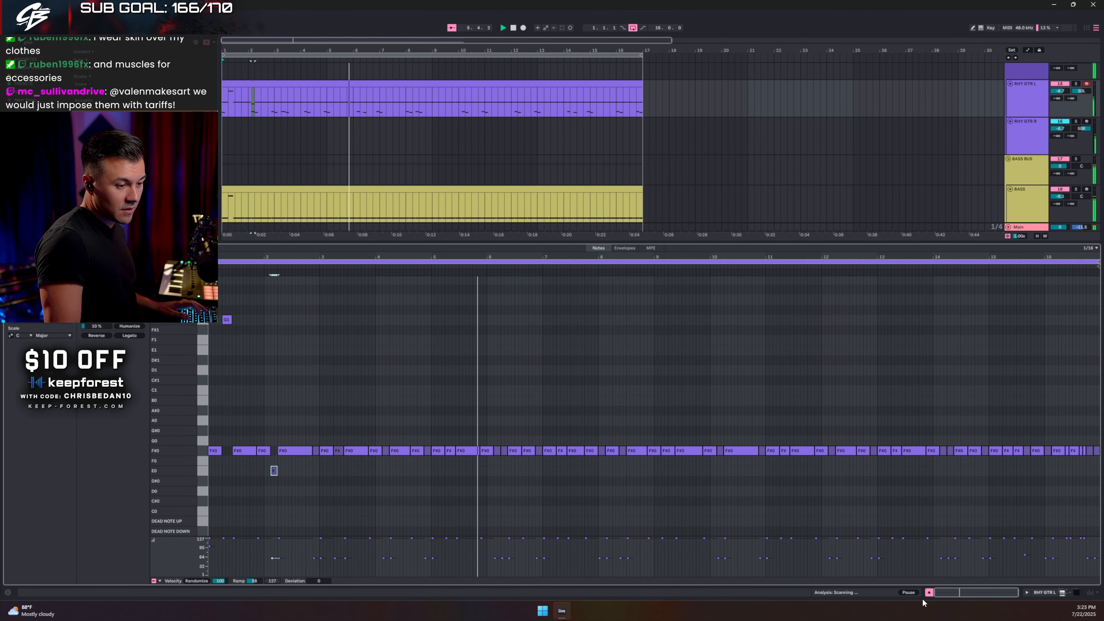
click(930, 593)
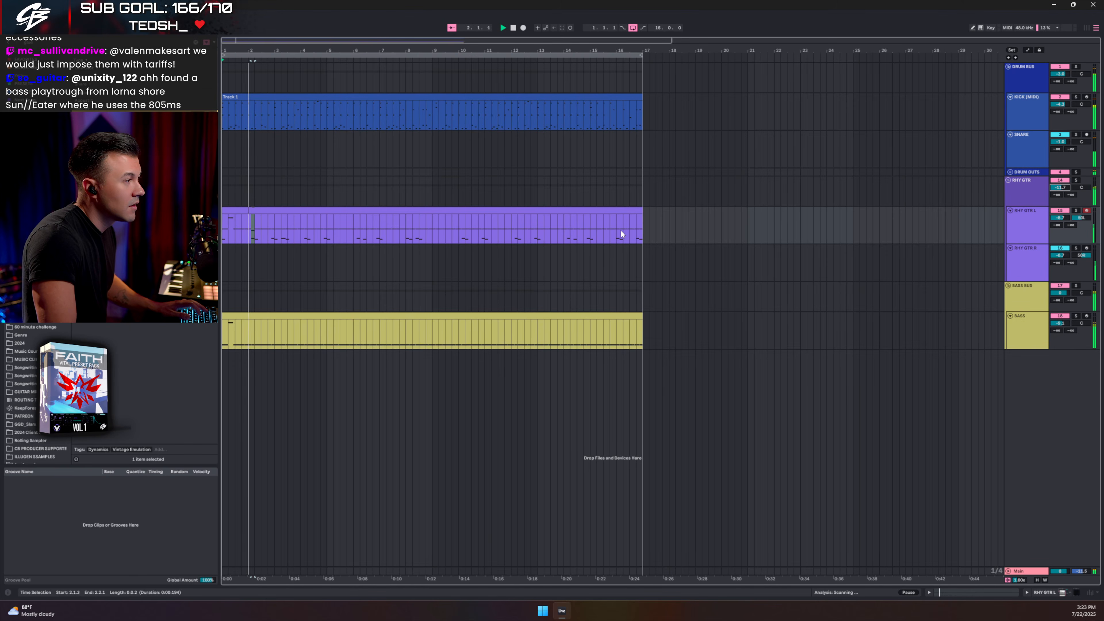
Step: Add the Telos - Guitars plug-in to the end of the RHY GTR group's device chain and play the track through it
key(space)
double_click(1027, 194)
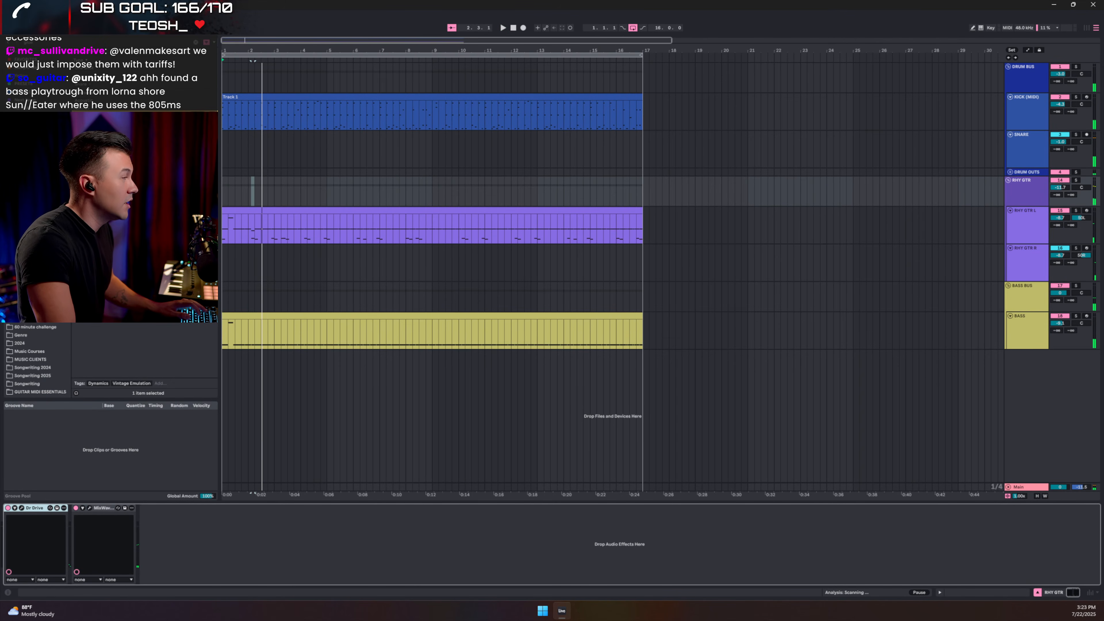
key(ctrl+f)
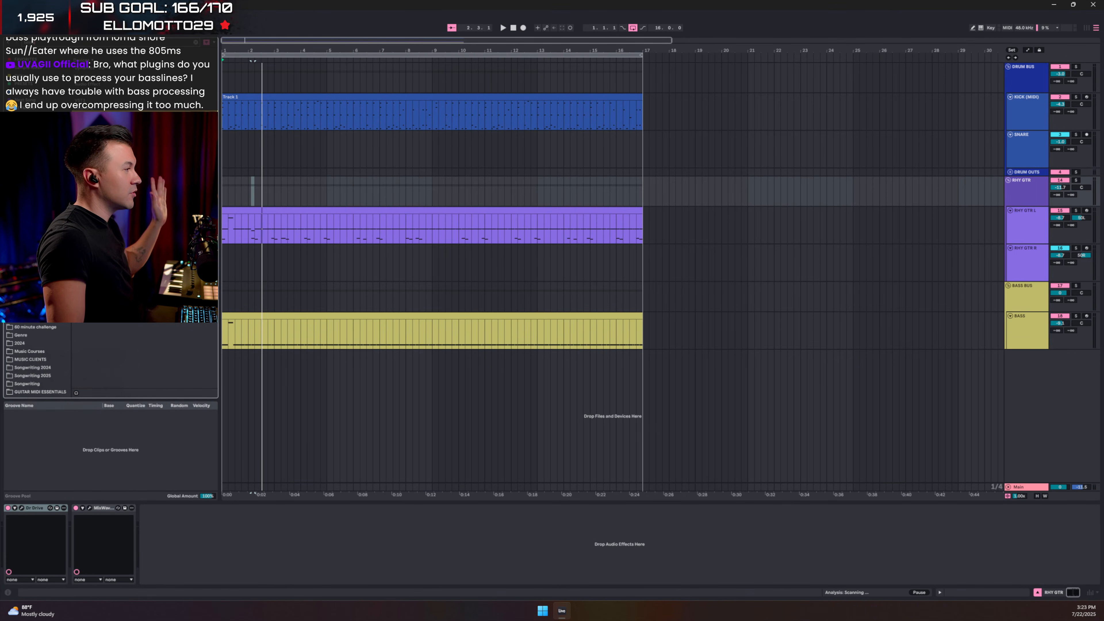
drag(109, 126, 207, 553)
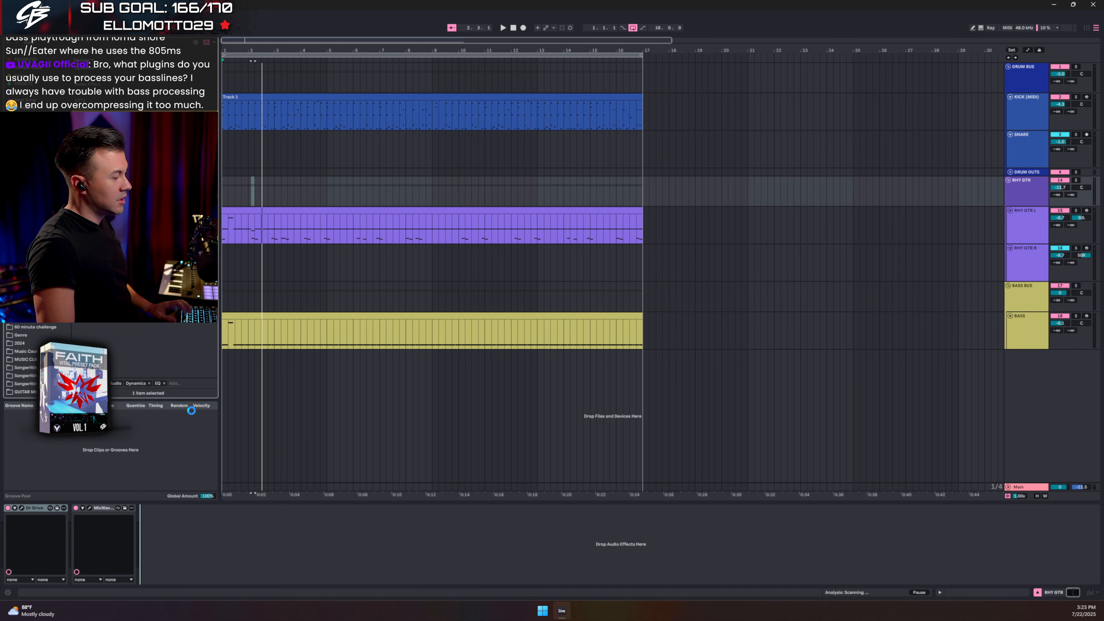
key(space)
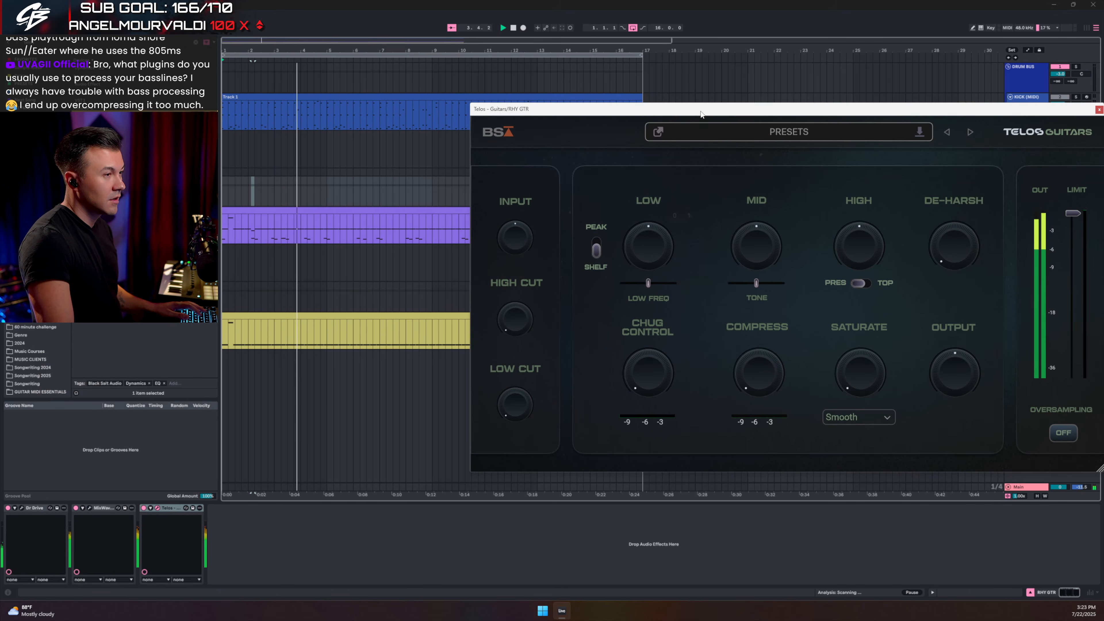
Step: Raise the Telos - Guitars Low Cut on the RHY GTR group to about 31% and bring up its High Cut similarly
drag(701, 113, 541, 124)
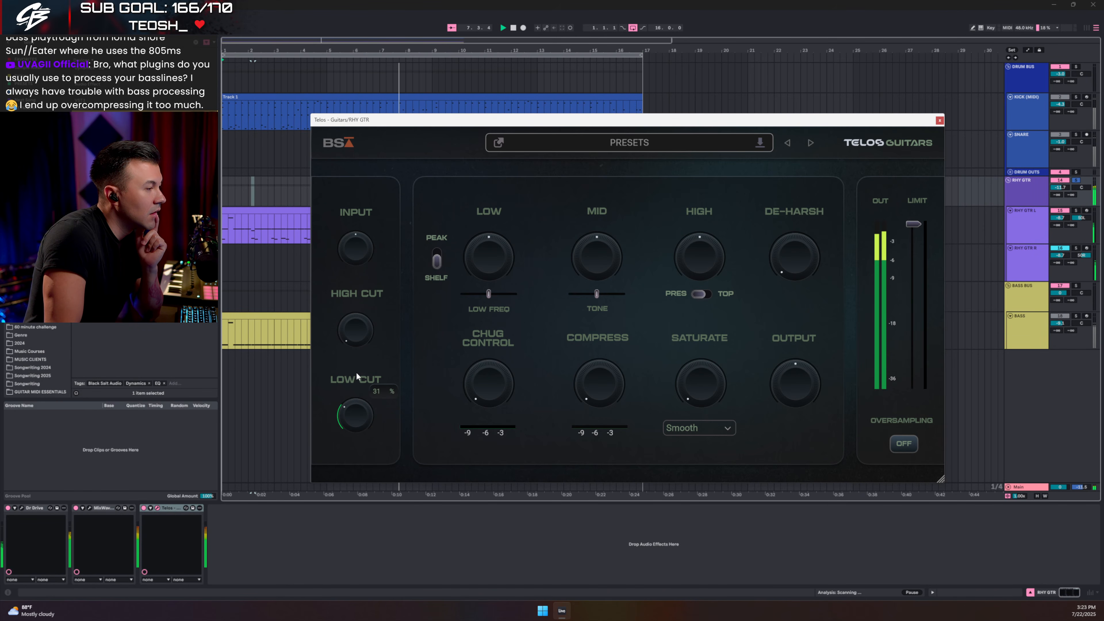
drag(357, 343, 384, 170)
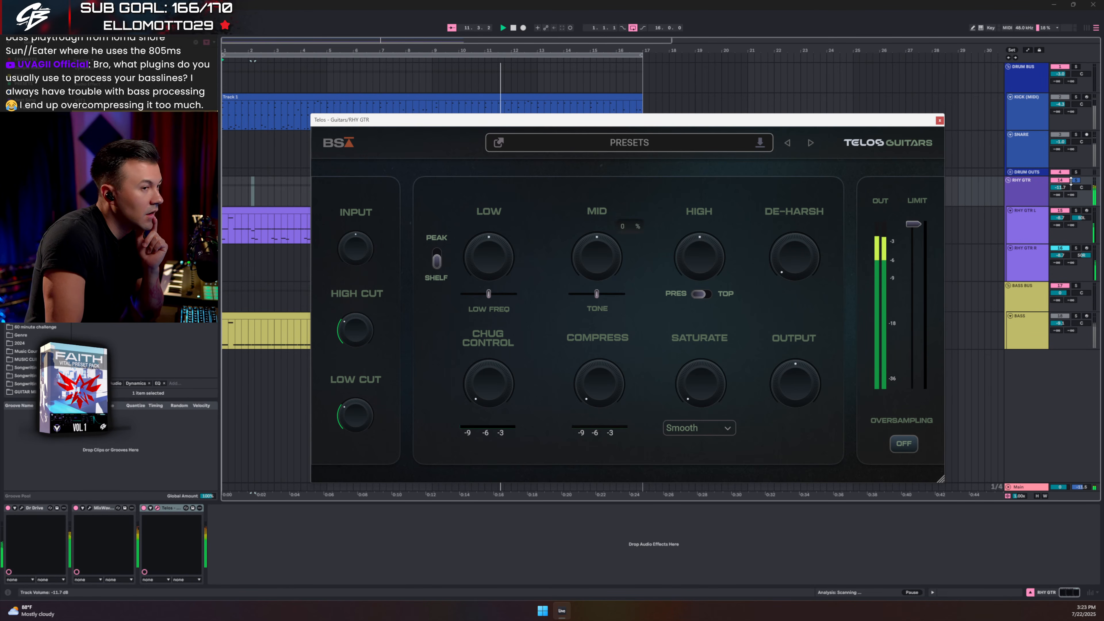
click(1018, 189)
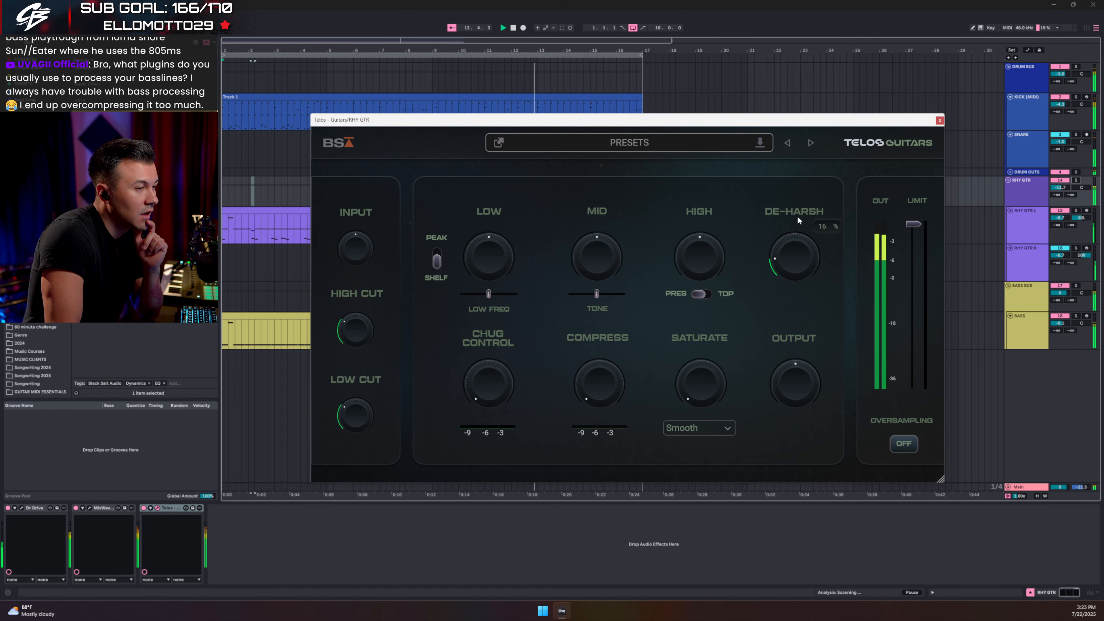
Step: Dial in a moderate amount of De-Harsh and set Chug Control to 30% on the rhythm guitars
drag(797, 215, 791, 197)
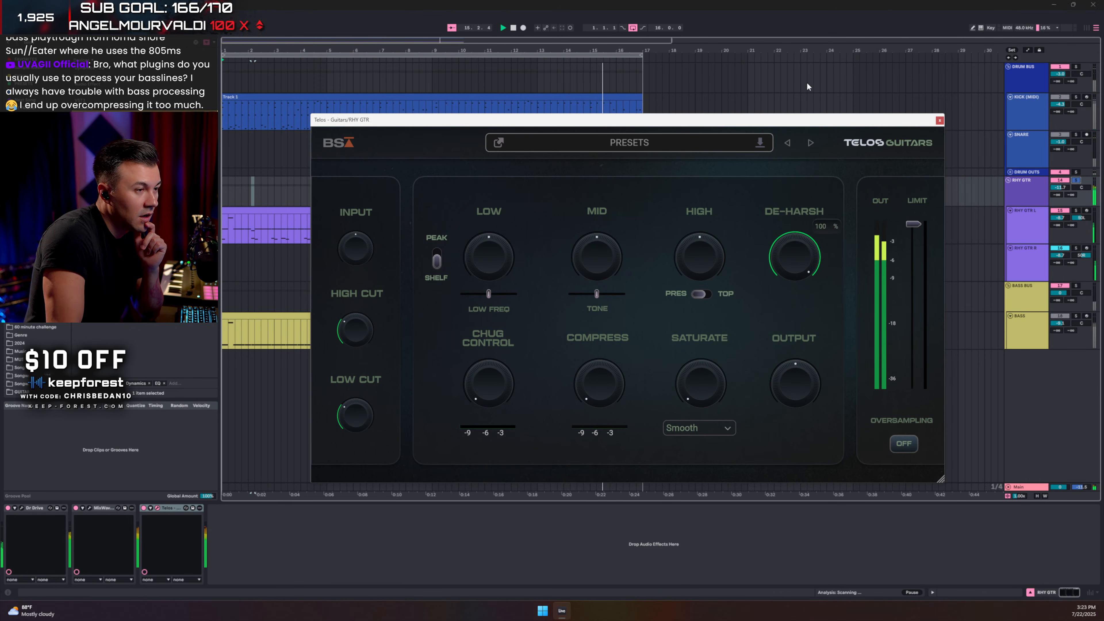
drag(808, 84, 768, 194)
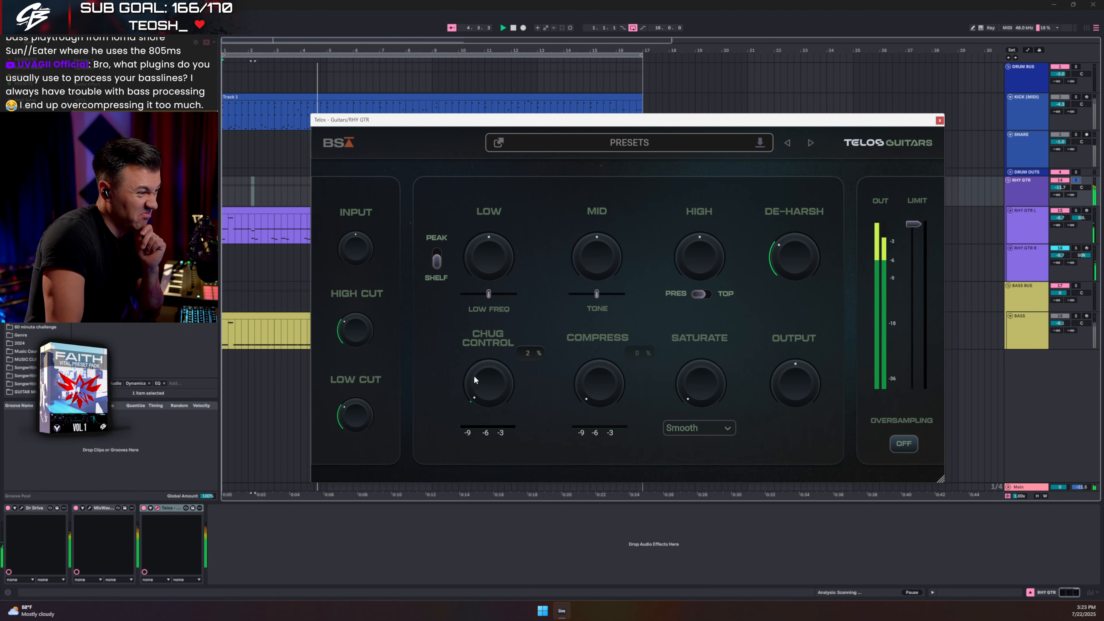
drag(475, 380, 477, 346)
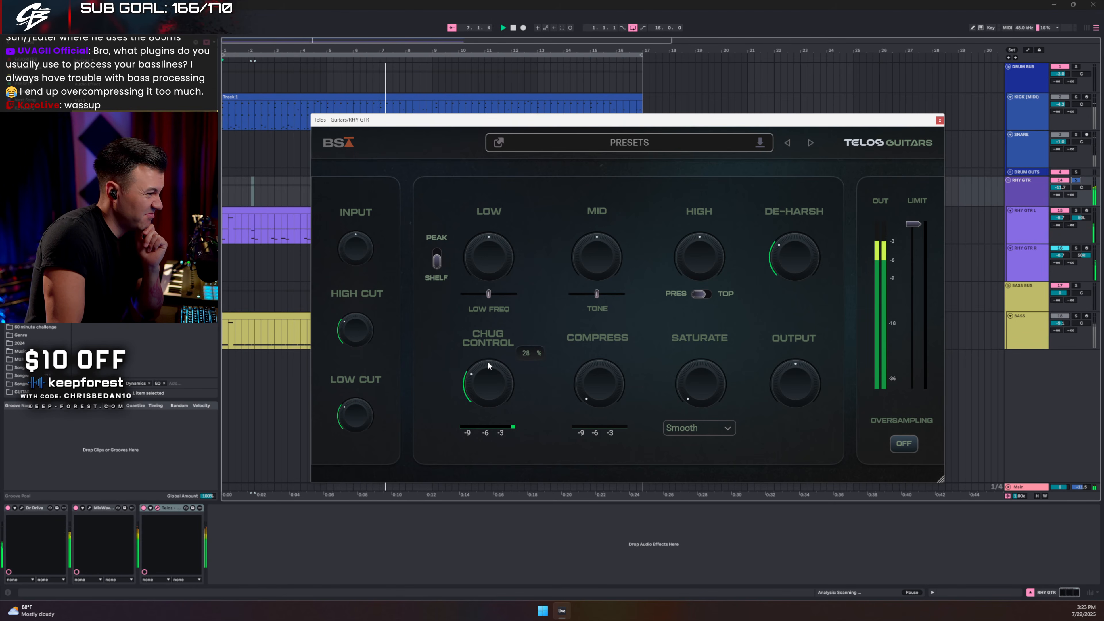
drag(486, 385, 486, 382)
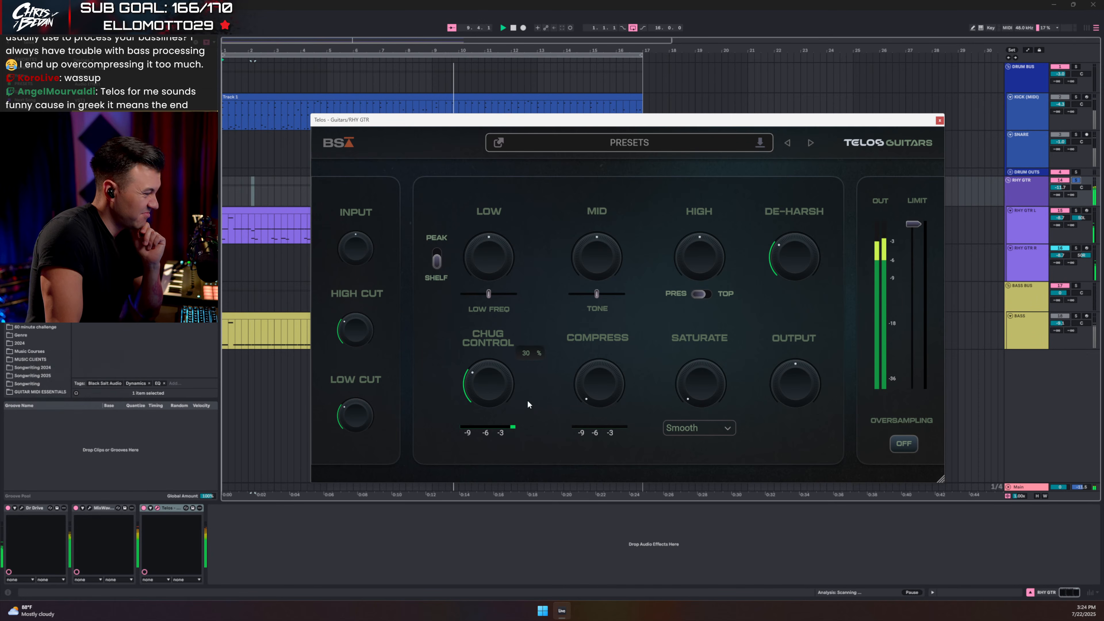
Step: Unsolo the RHY GTR group, lower the BASS BUS volume to -2.7 dB and close the Telos window
click(1076, 180)
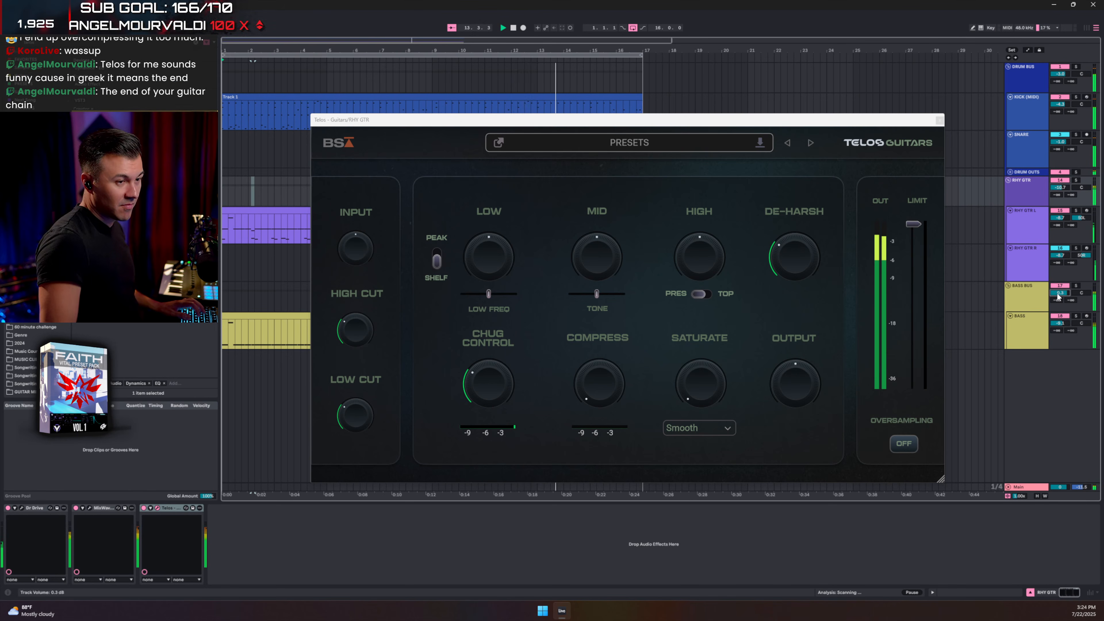
drag(1058, 295, 1058, 300)
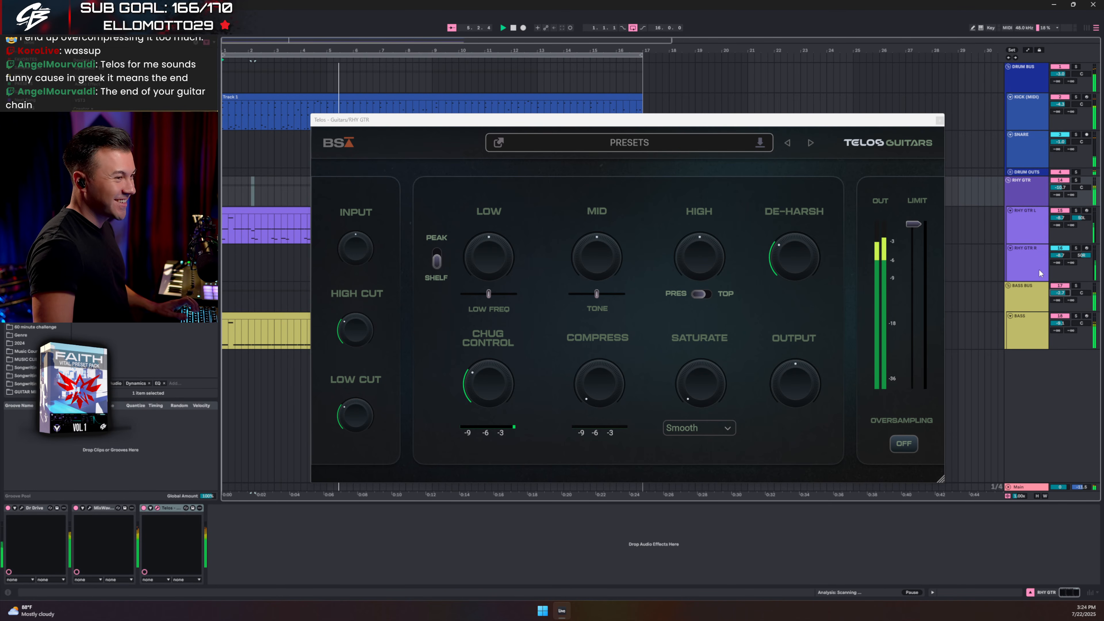
click(939, 119)
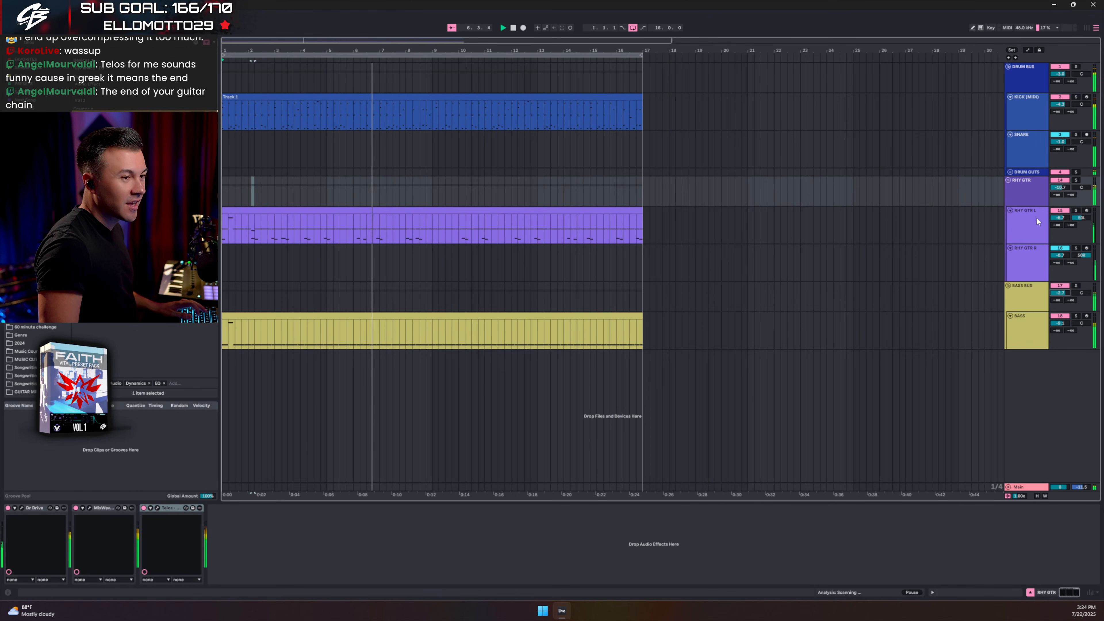
Step: Solo the DRUM BUS and add a Multiband Compression device to it
click(1020, 76)
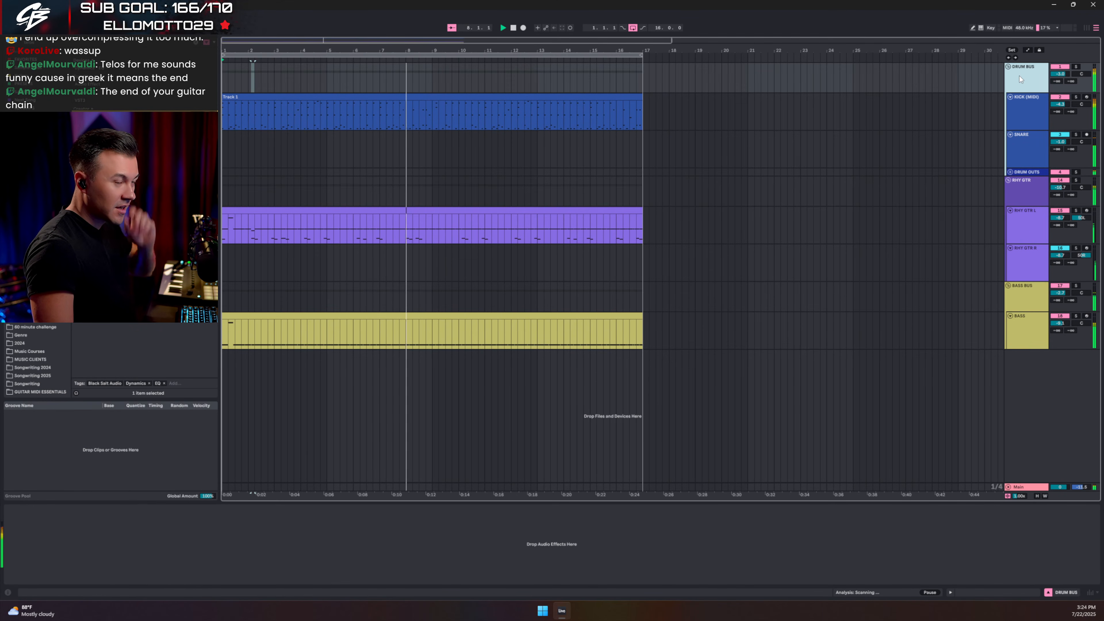
click(1076, 67)
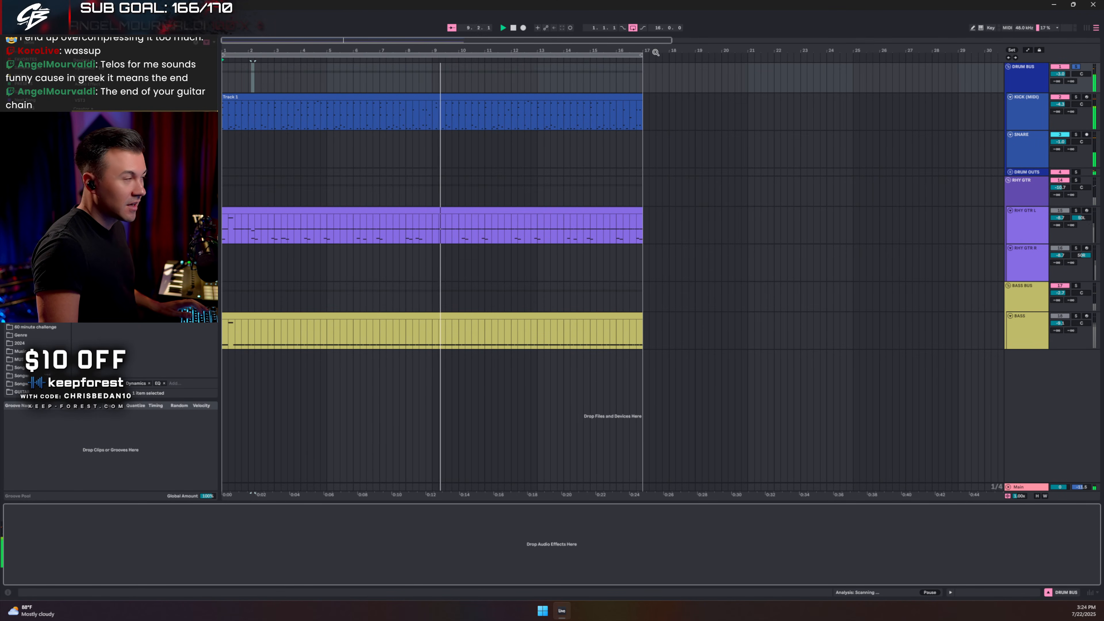
key(ctrl+f)
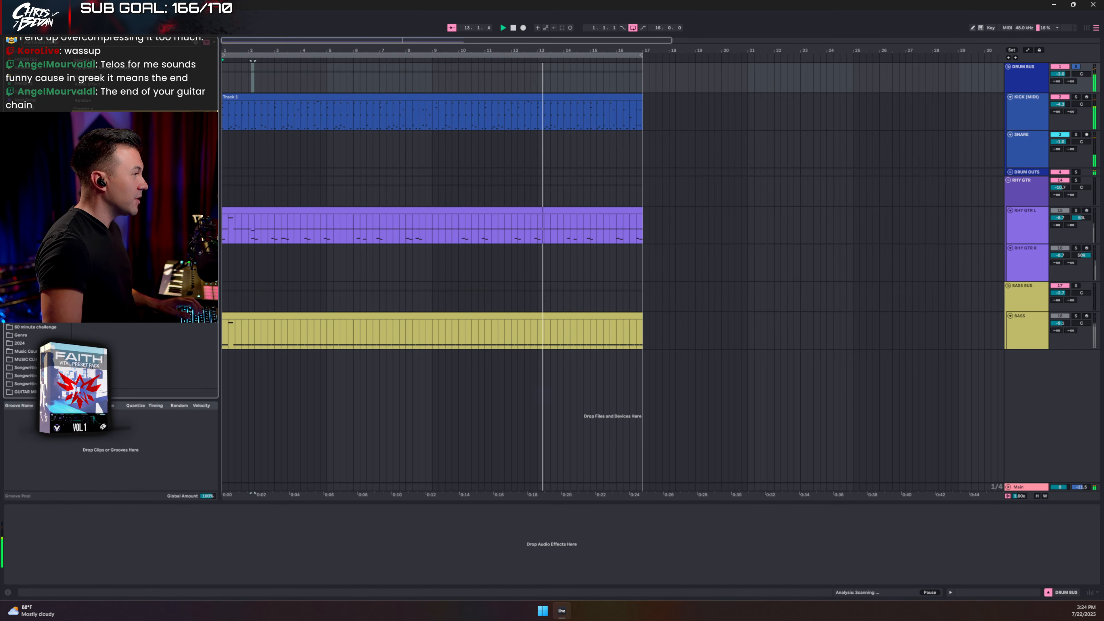
drag(113, 144, 134, 545)
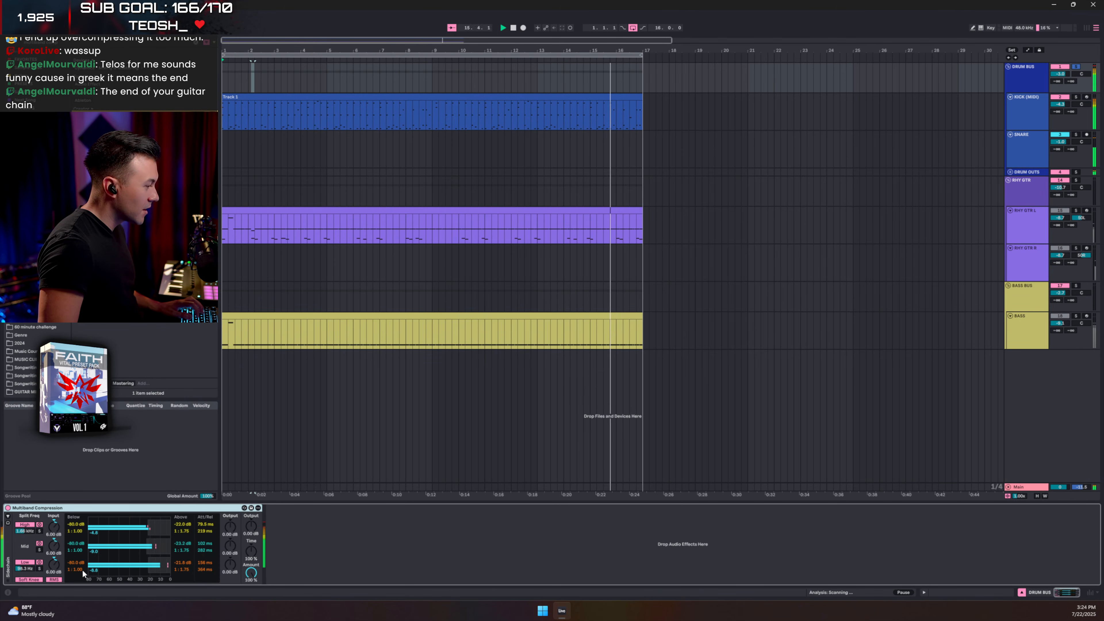
Step: Set the Multiband Compression's input gains to 3 dB for high and mid and 2 dB for low, with Amount at 56%
double_click(54, 528)
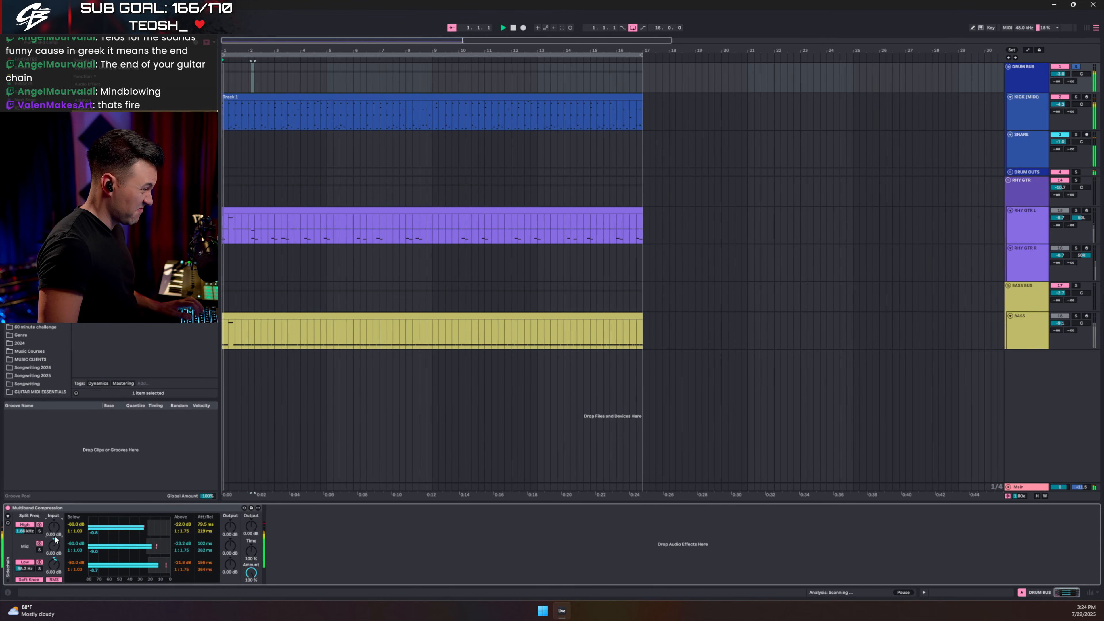
double_click(55, 543)
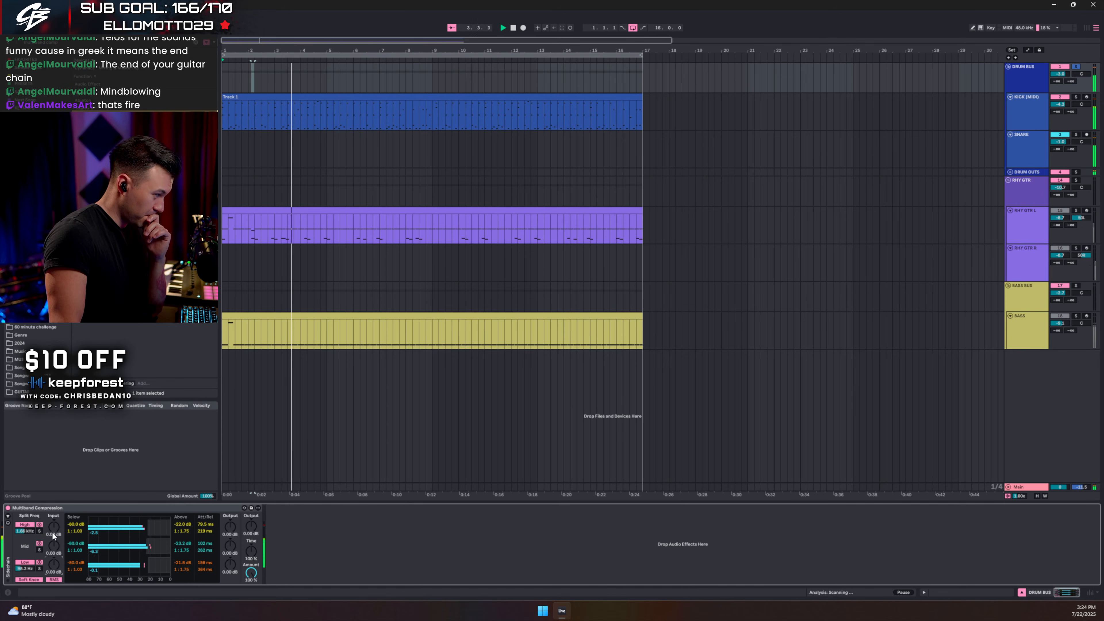
click(8, 508)
click(7, 508)
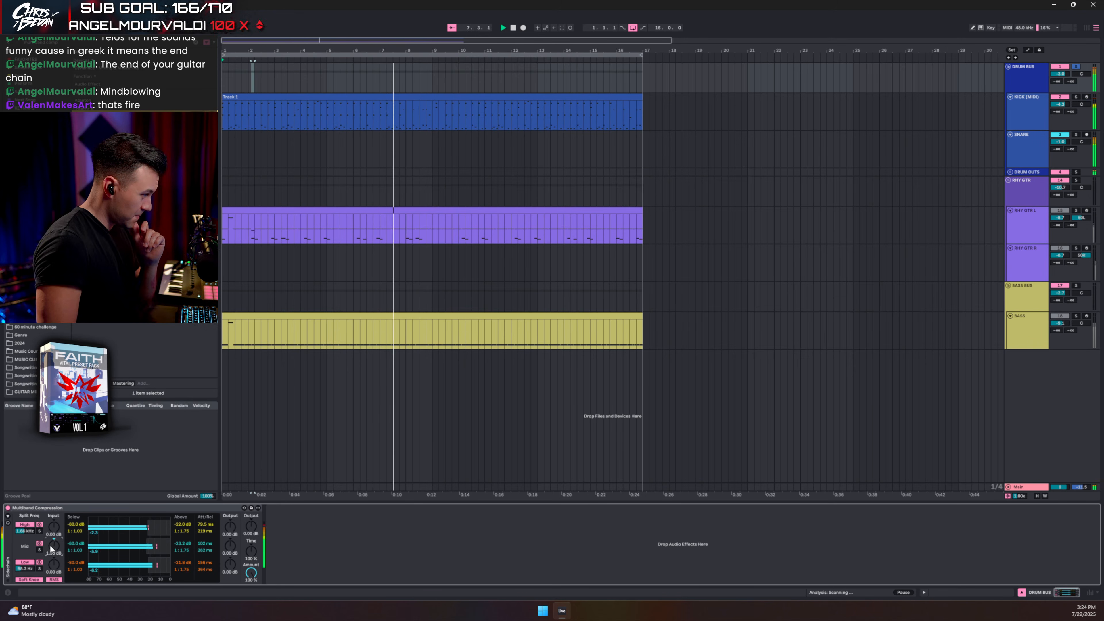
drag(50, 549, 53, 527)
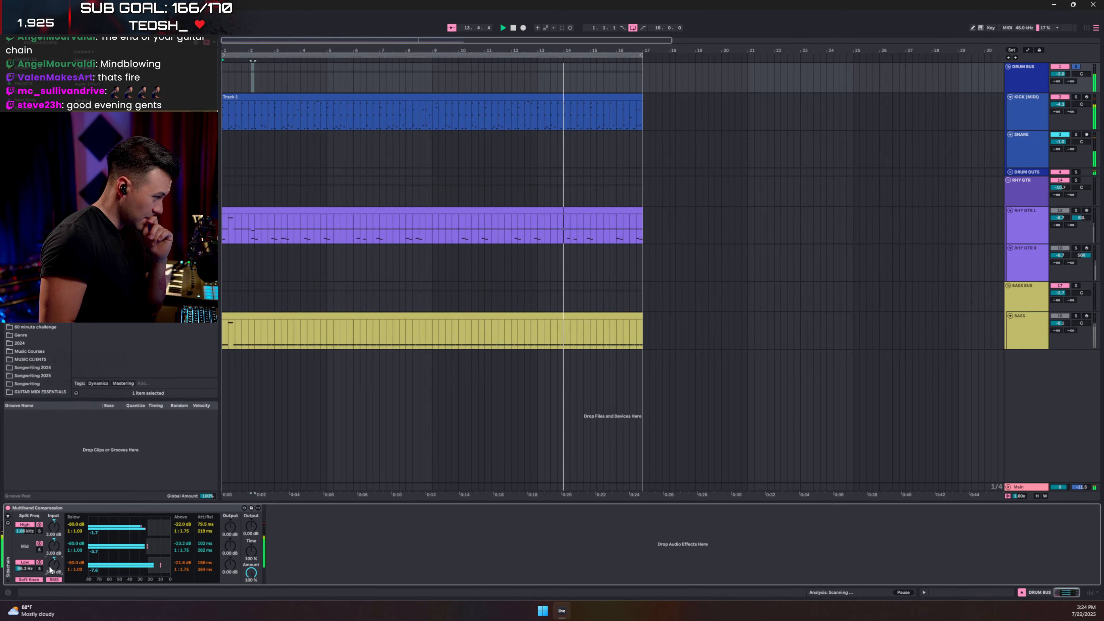
drag(252, 574, 251, 592)
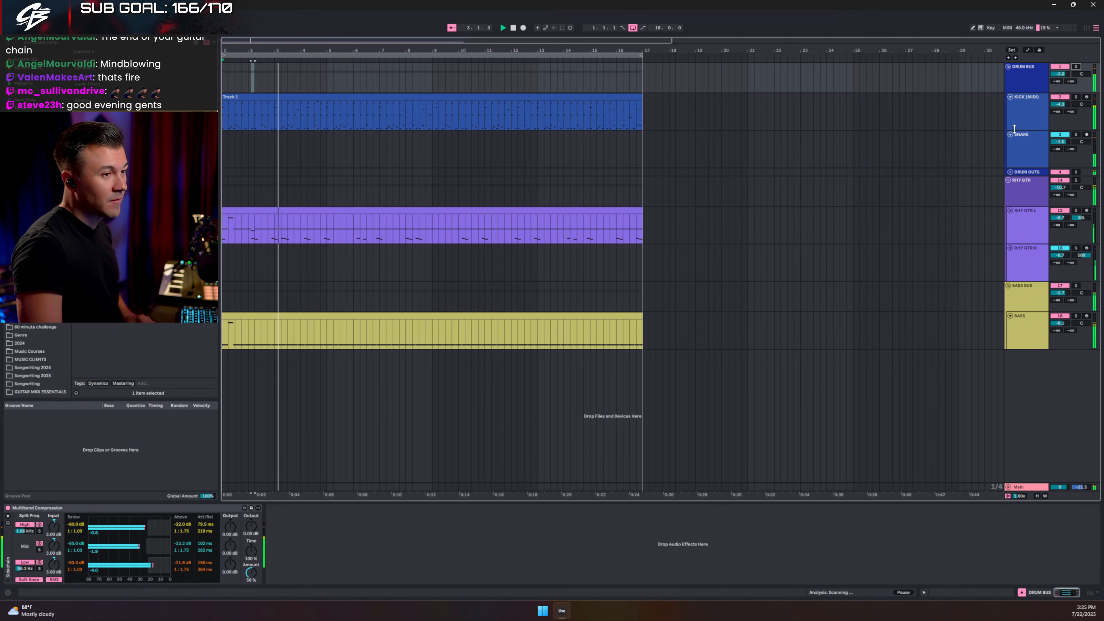
Step: Expand the DRUM OUTS group, solo the CYMBAL track and add a second EQ Eight after its existing one
click(1010, 171)
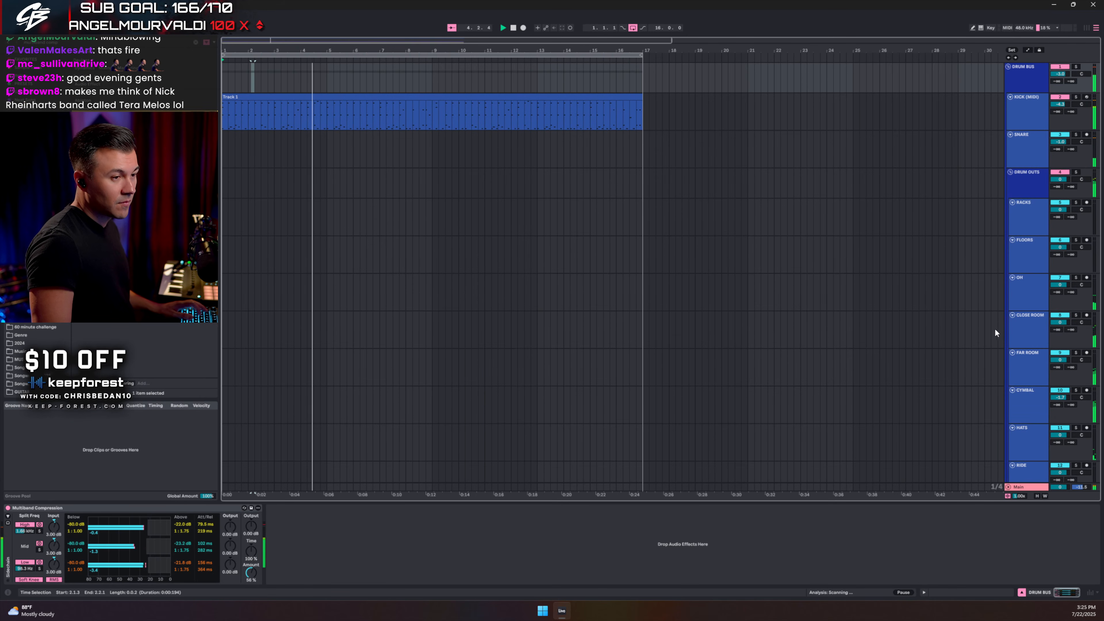
scroll(1014, 376, down, 2)
click(1076, 330)
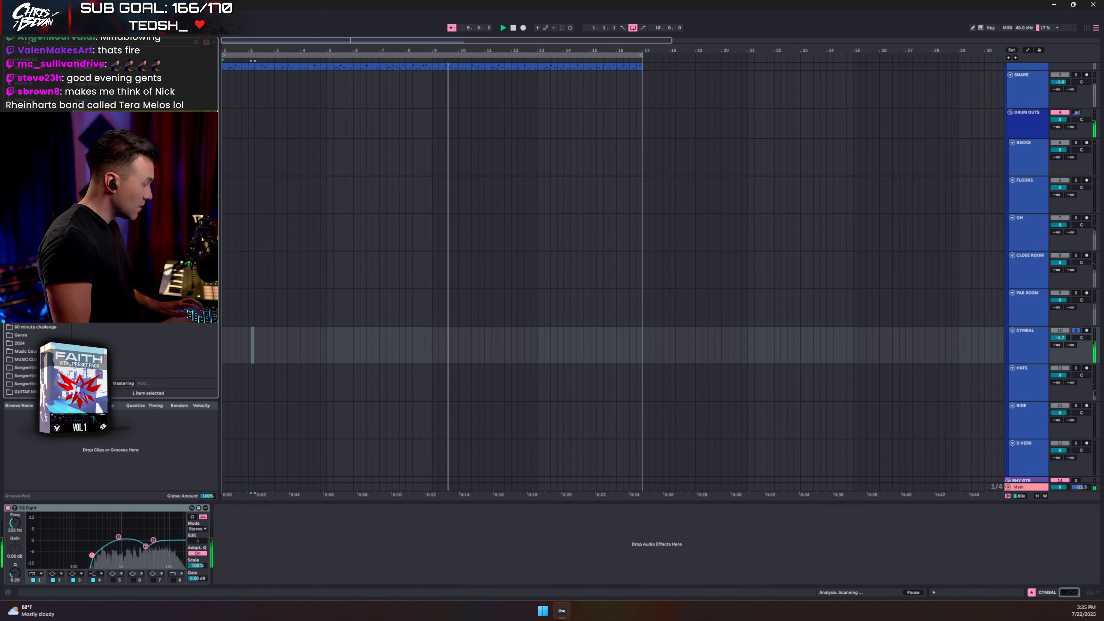
drag(105, 130, 270, 550)
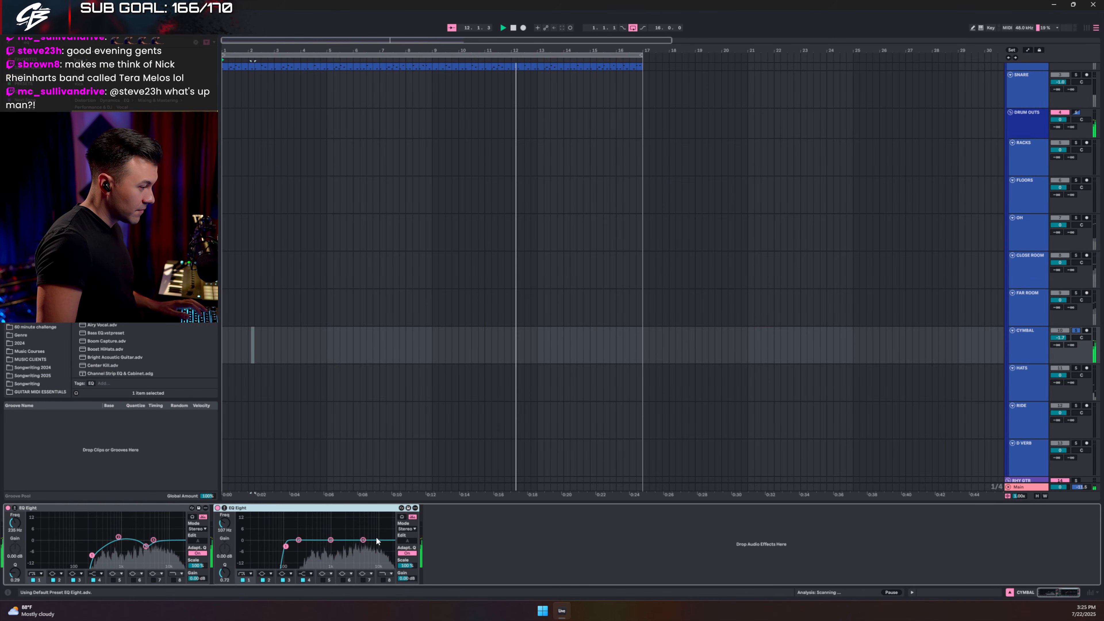
Step: Cut the cymbals by 3.6 dB around 6.67 kHz with the new EQ Eight, unsolo the track and collapse DRUM OUTS
drag(363, 540, 375, 551)
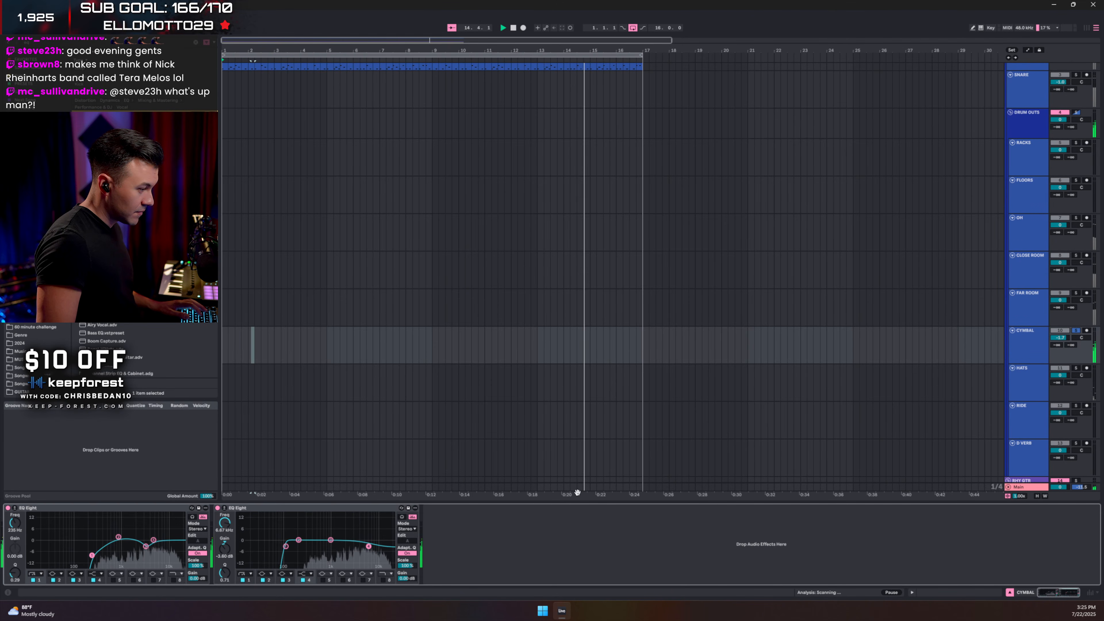
click(1074, 334)
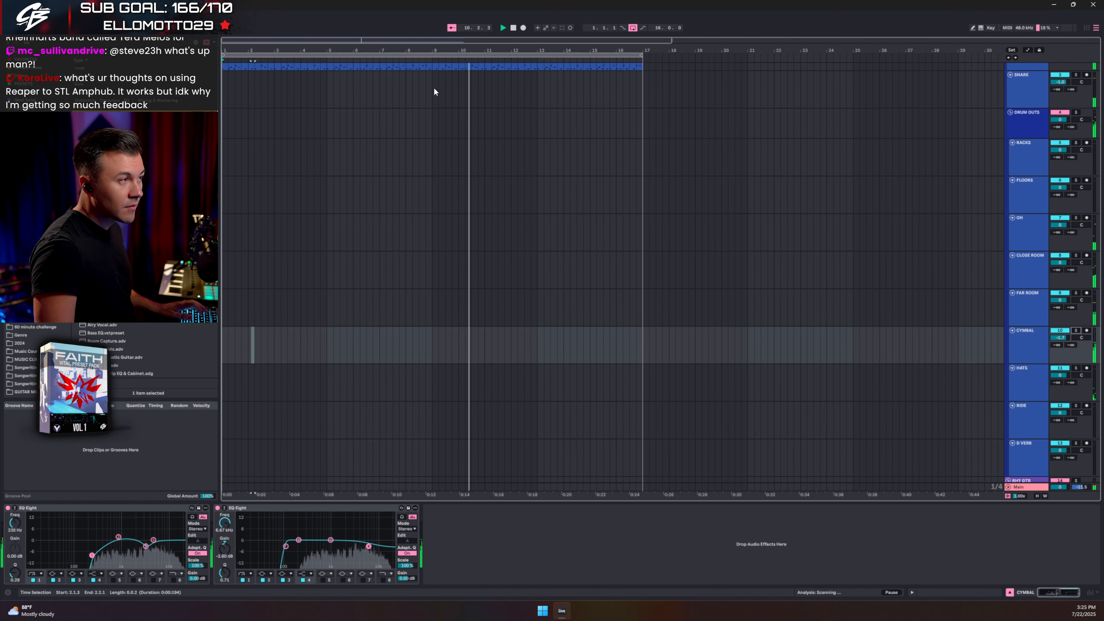
scroll(480, 139, up, 3)
click(1010, 173)
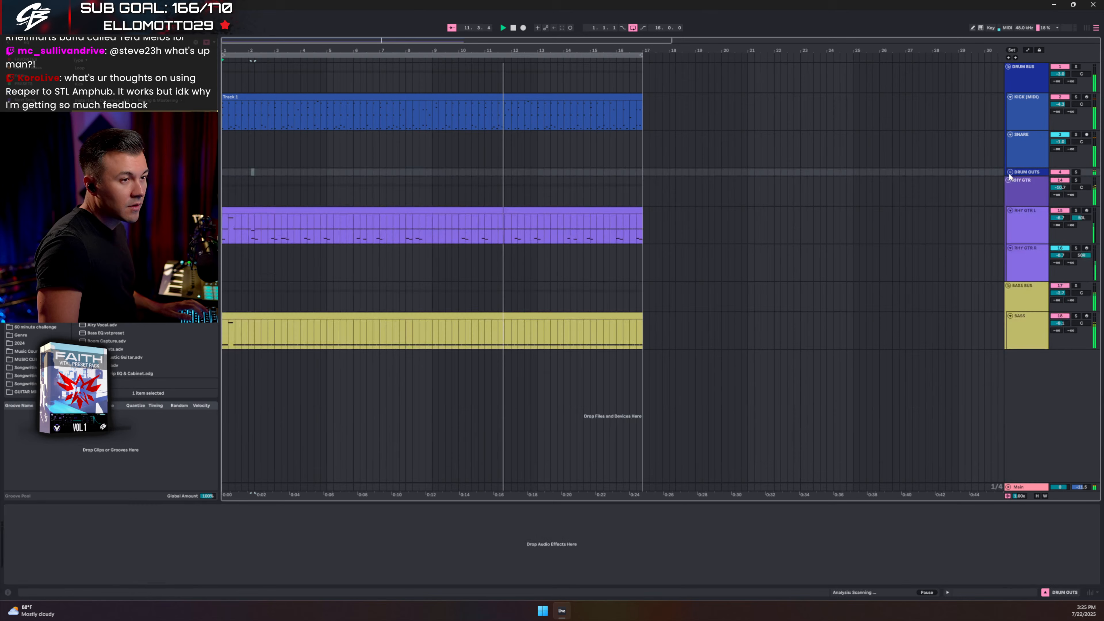
Step: Reopen Telos on the RHY GTR group, set Mid to -6% and Tone to 11%, and raise the group's volume to -8.9 dB
click(1017, 190)
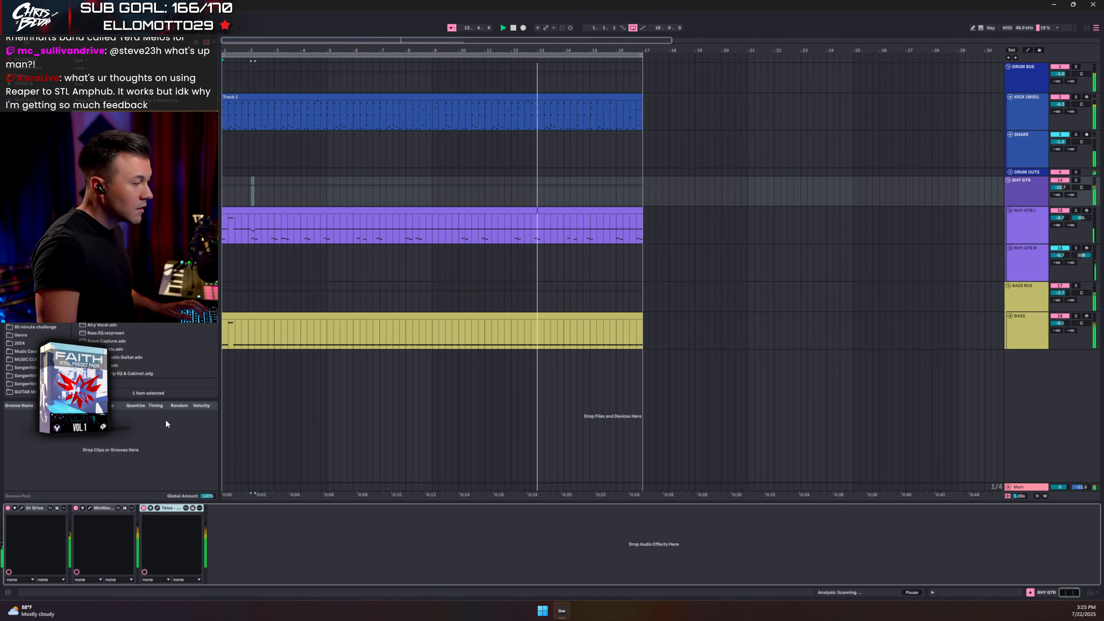
click(157, 508)
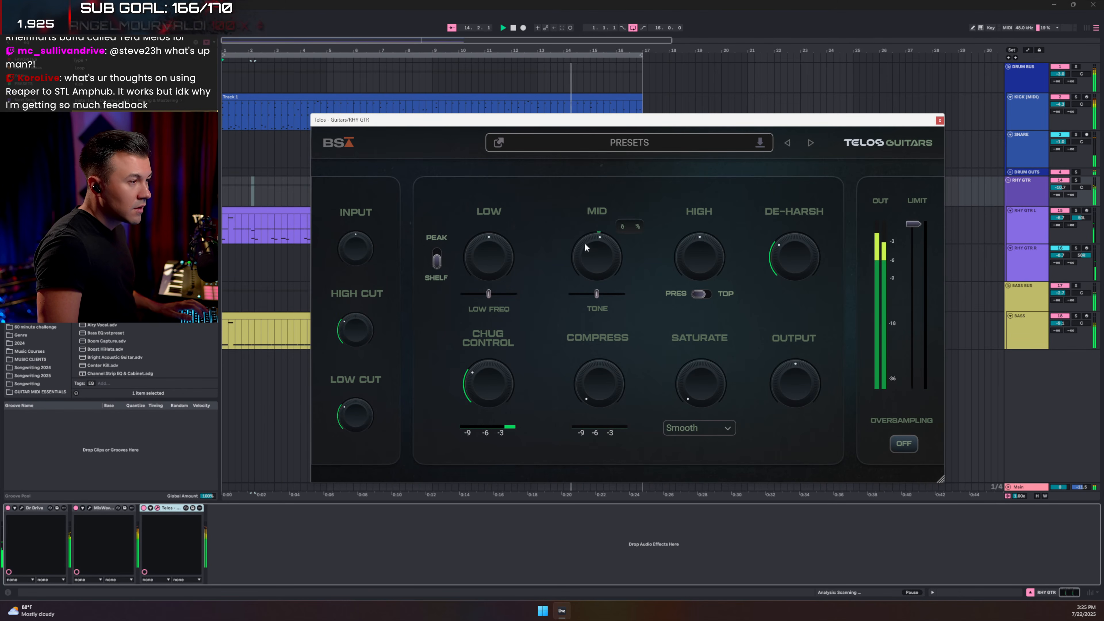
mouse_move(597, 294)
mouse_down()
mouse_move(612, 294)
mouse_move(578, 283)
mouse_move(600, 288)
mouse_up()
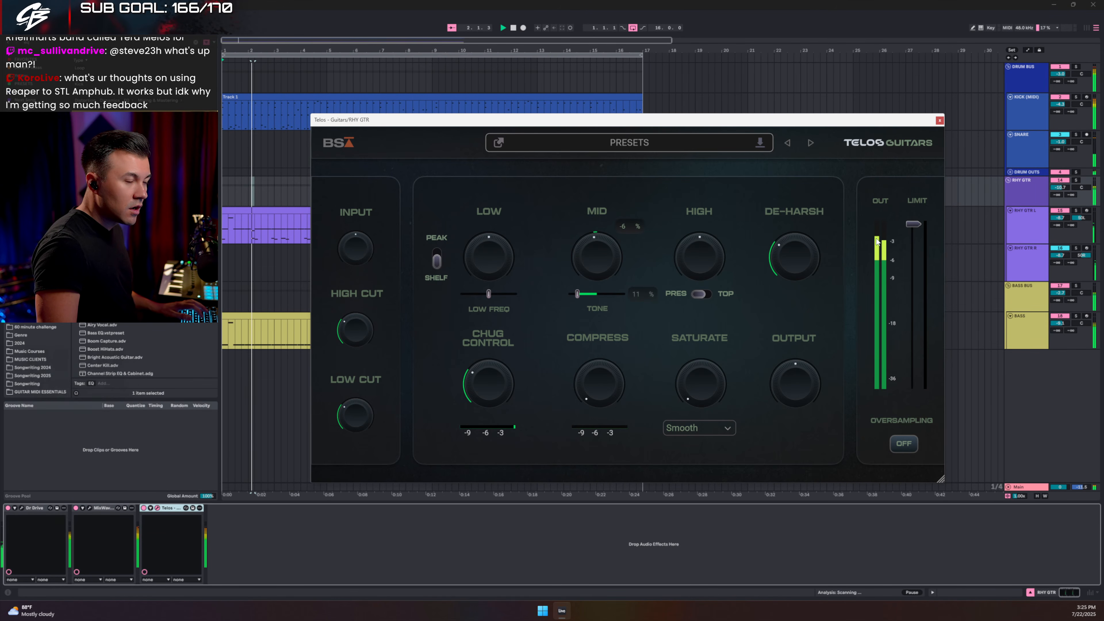
drag(1064, 188, 1064, 182)
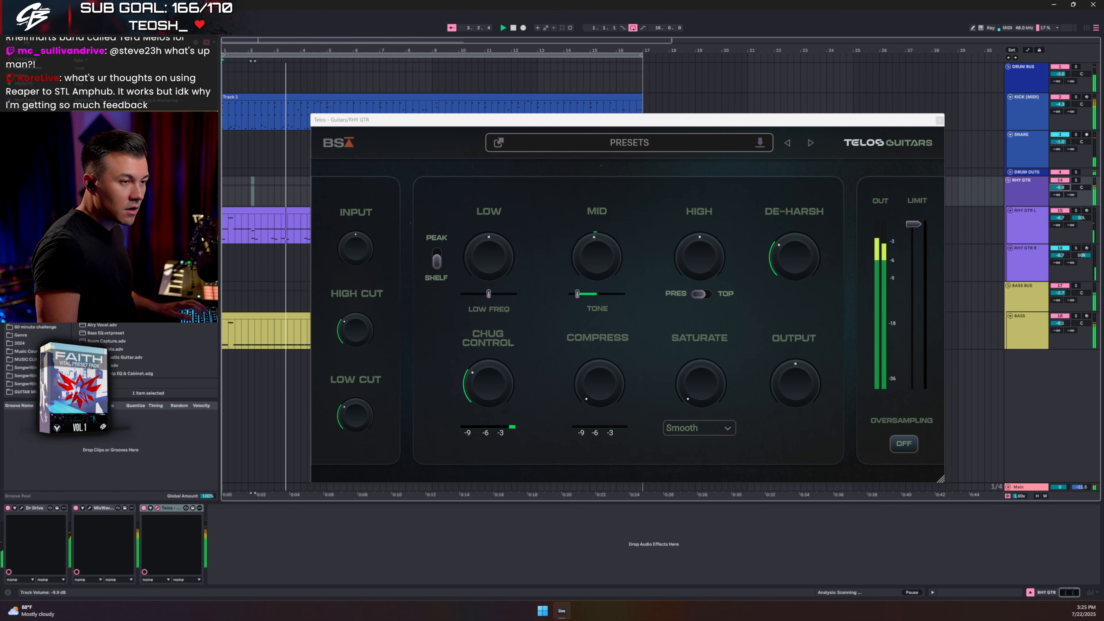
Step: Set Telos Compress to about 14%, change the saturation mode to Focus and add a small amount of Saturate
mouse_move(696, 279)
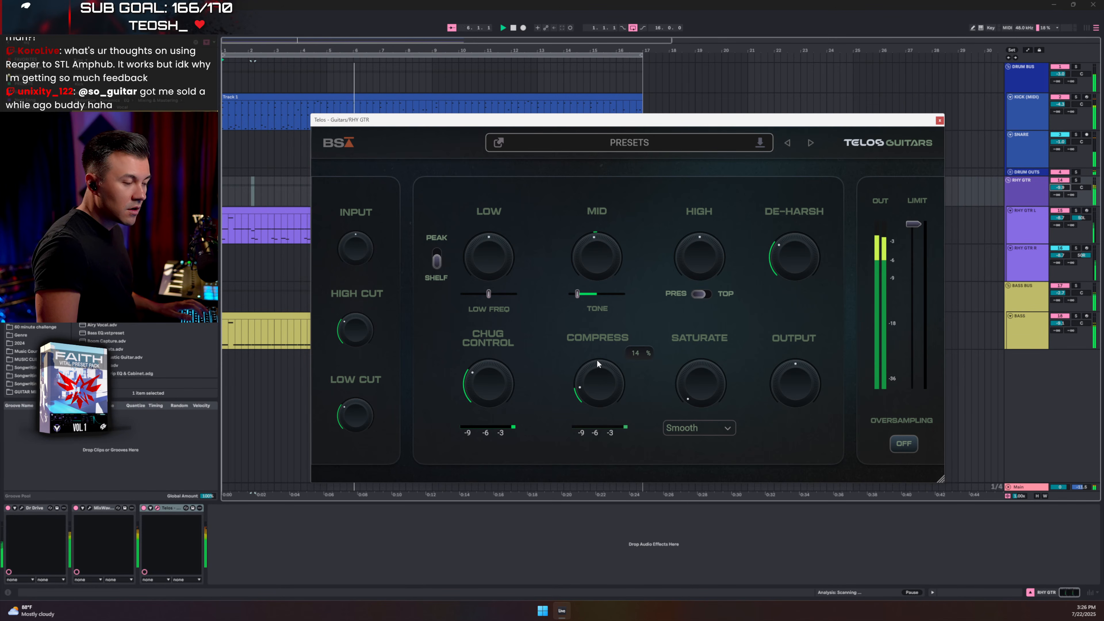
click(693, 428)
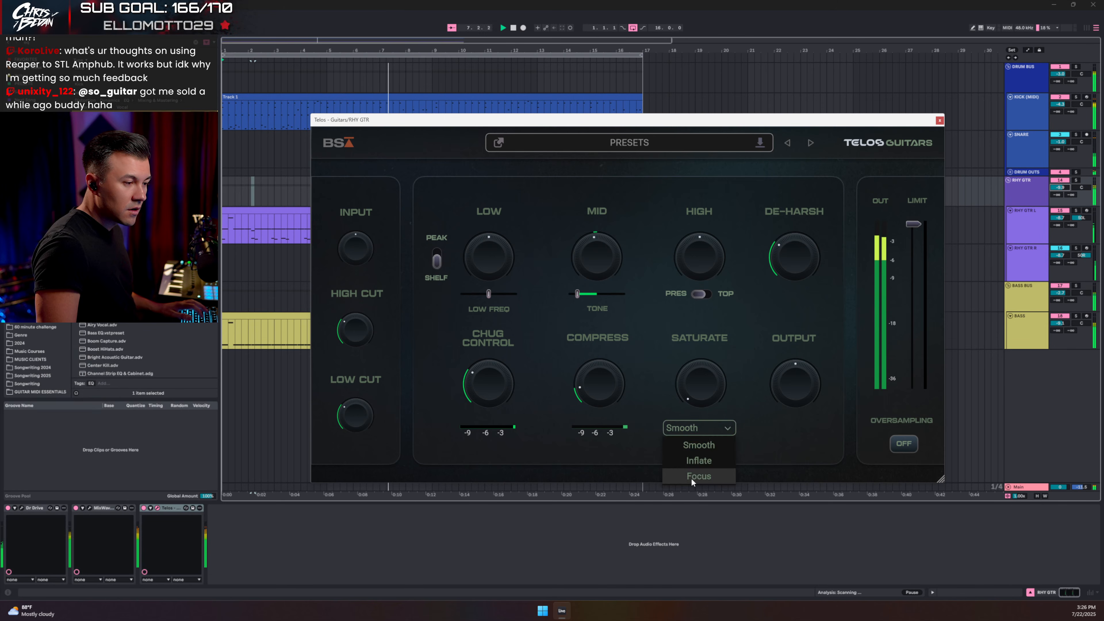
click(693, 477)
drag(698, 382, 696, 354)
drag(713, 197, 703, 364)
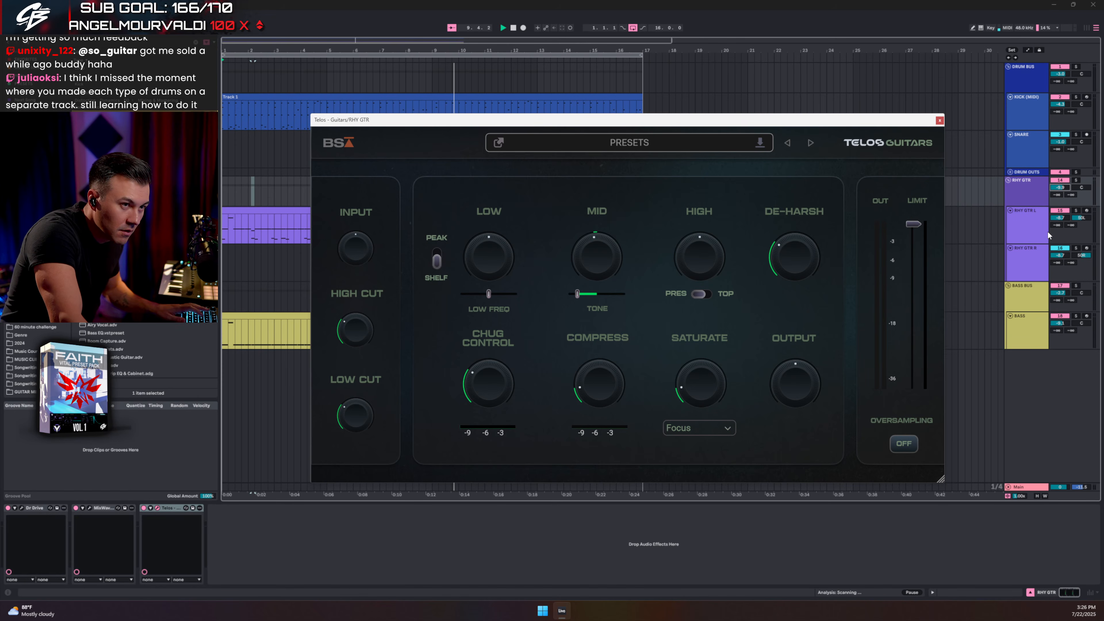
Step: Restart playback to audition the guitars in the mix, close the Telos window and show the DRUM BUS device chain
key(space)
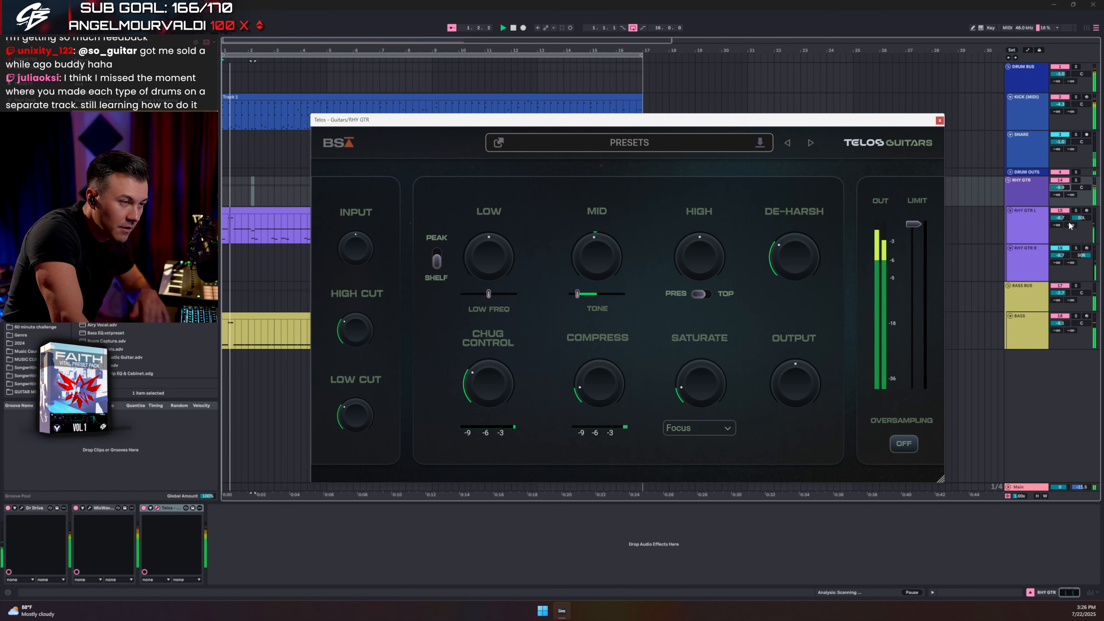
click(939, 122)
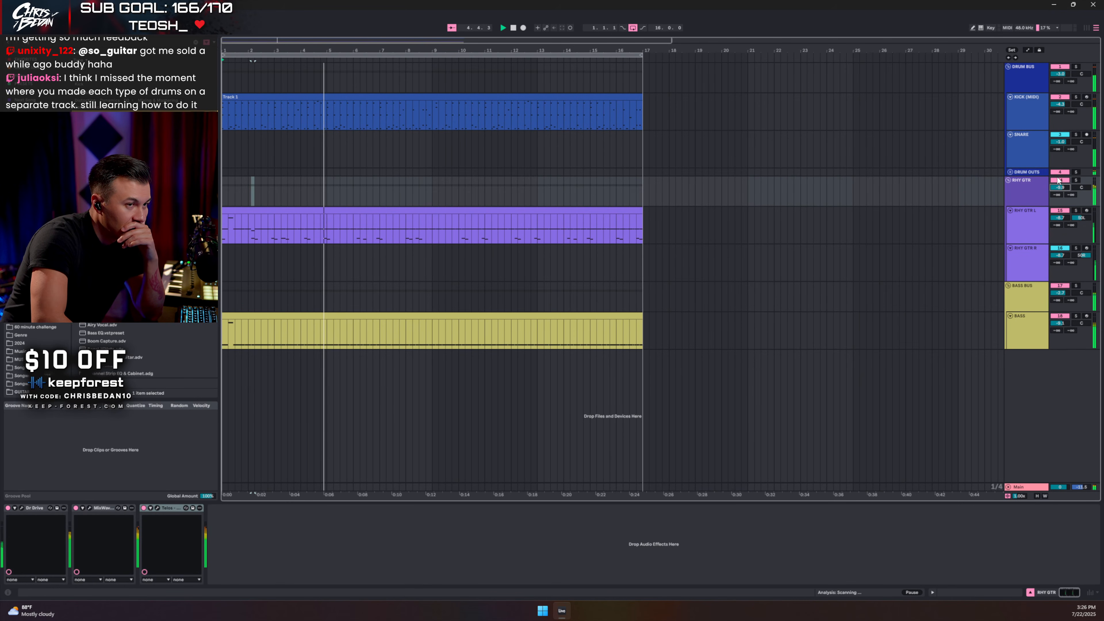
click(1030, 79)
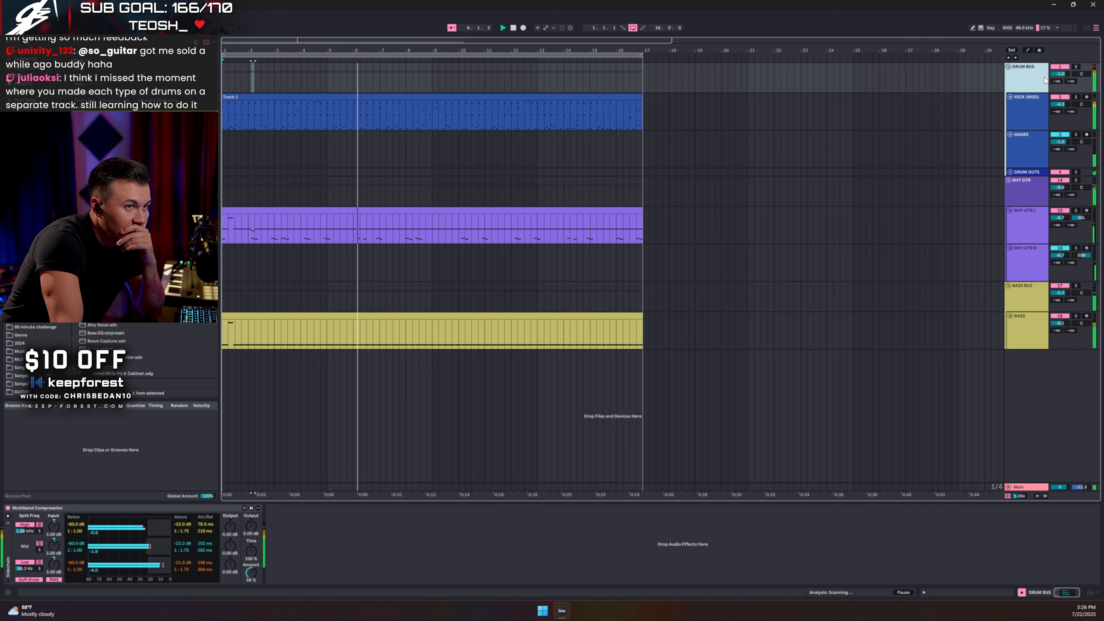
Step: Search the library for "satur", add Saturator after Multiband Compression on the DRUM BUS and compare it bypassed and active
click(67, 43)
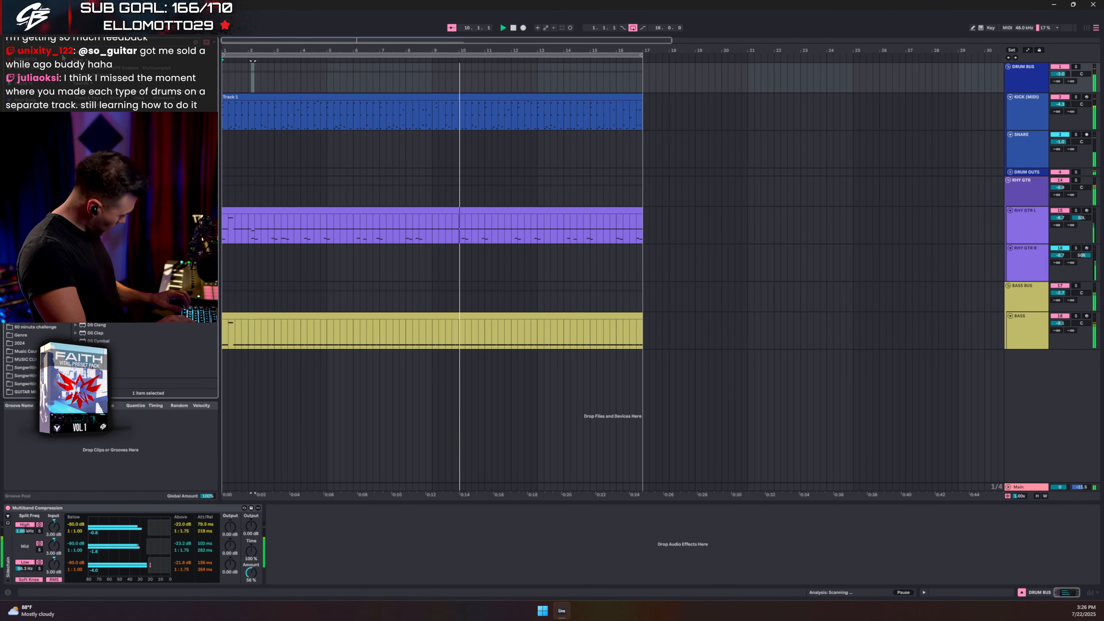
text(satur)
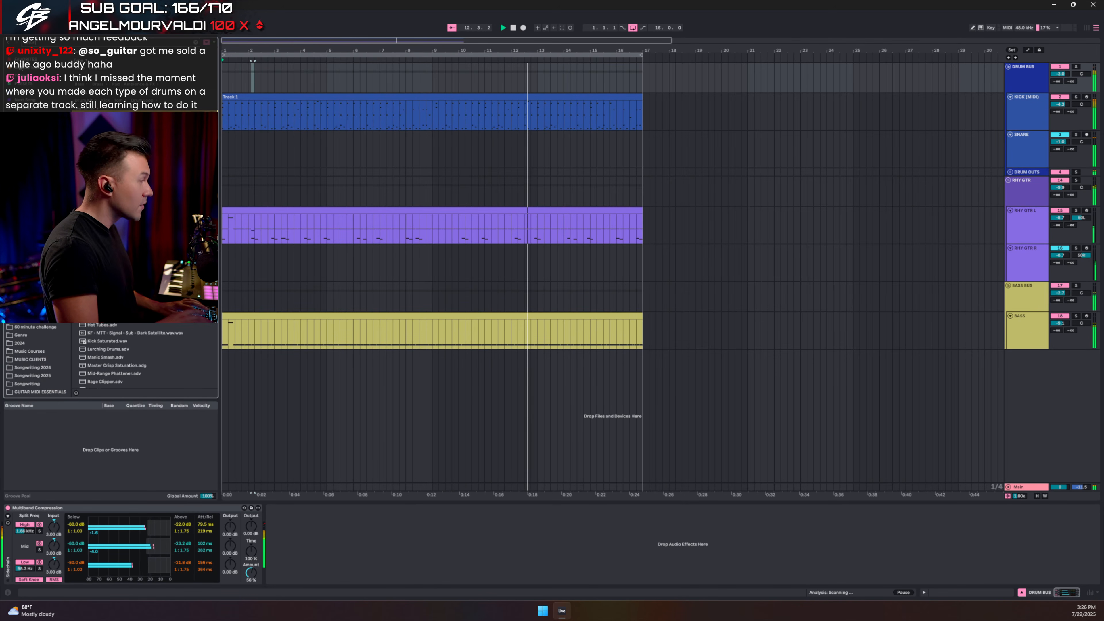
drag(98, 191, 272, 363)
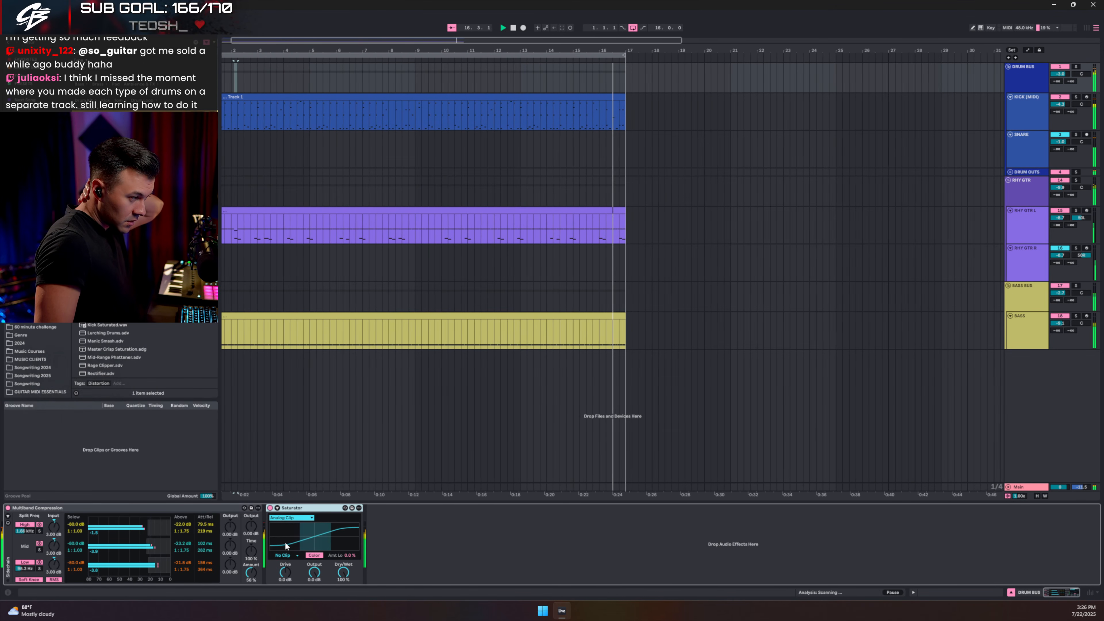
click(270, 508)
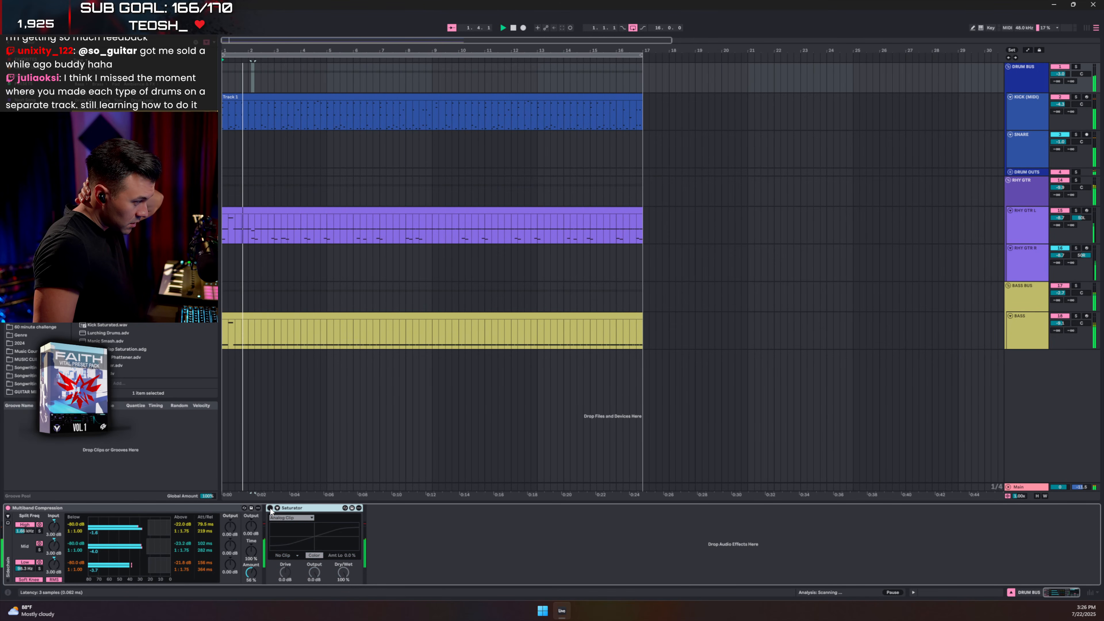
click(270, 509)
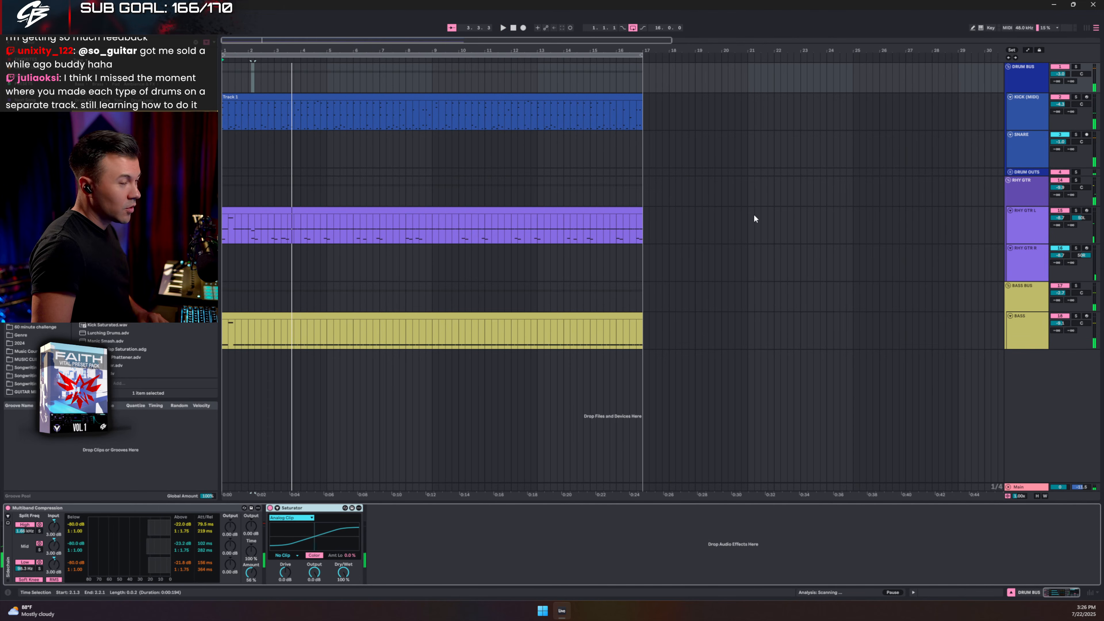
Step: Select the KICK (MIDI) track, view the Twitch clip "The secret sauce" in a widened browser window and close the browser
click(1031, 108)
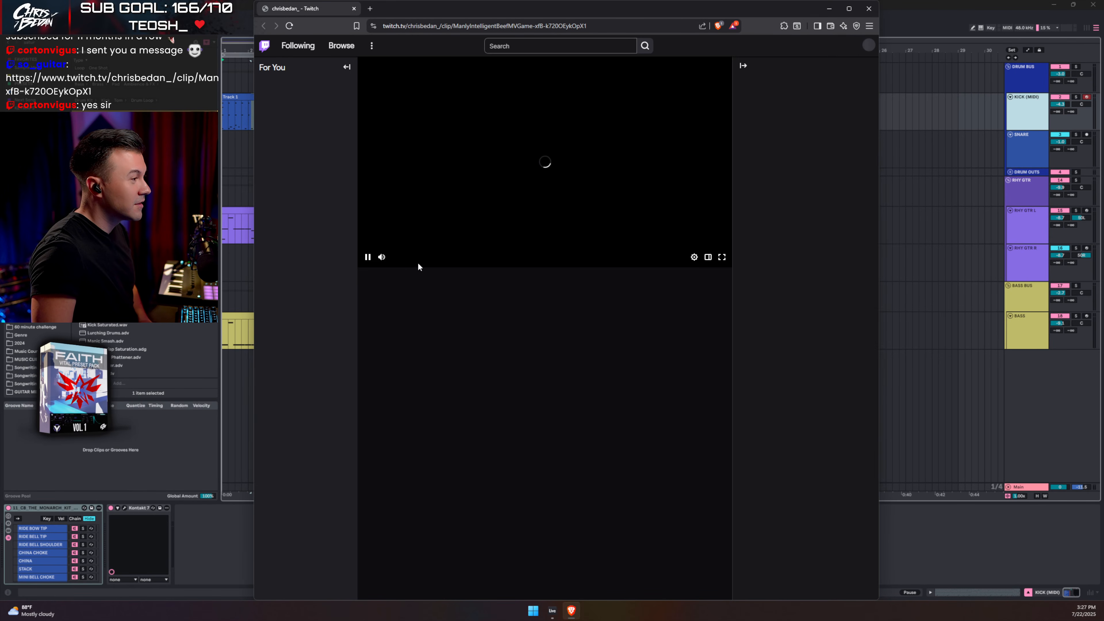
mouse_move(431, 258)
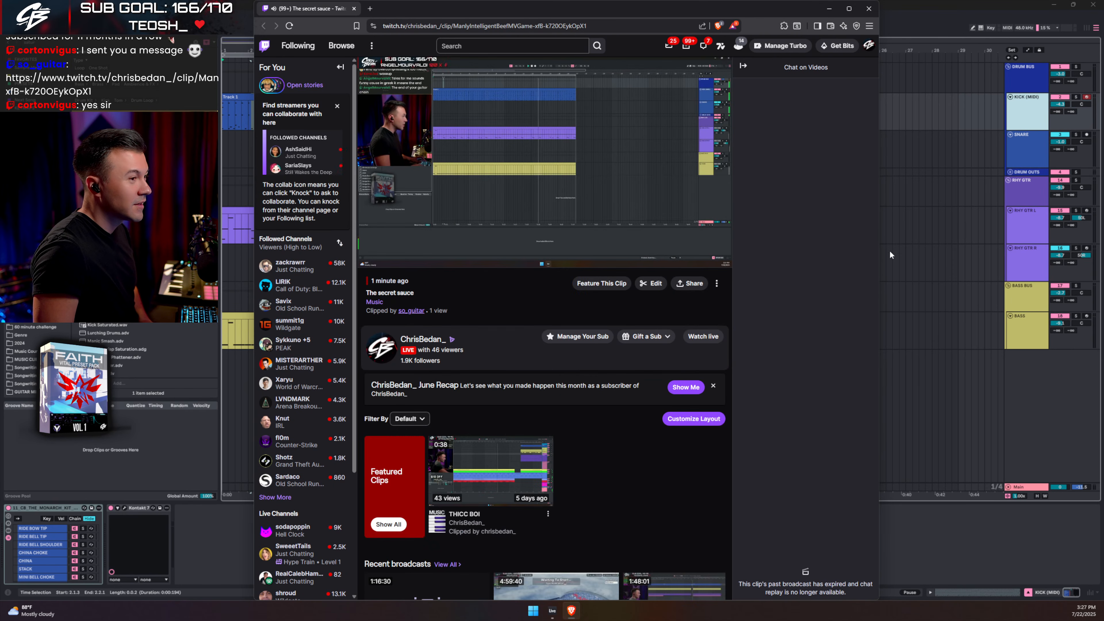
drag(880, 241, 1082, 241)
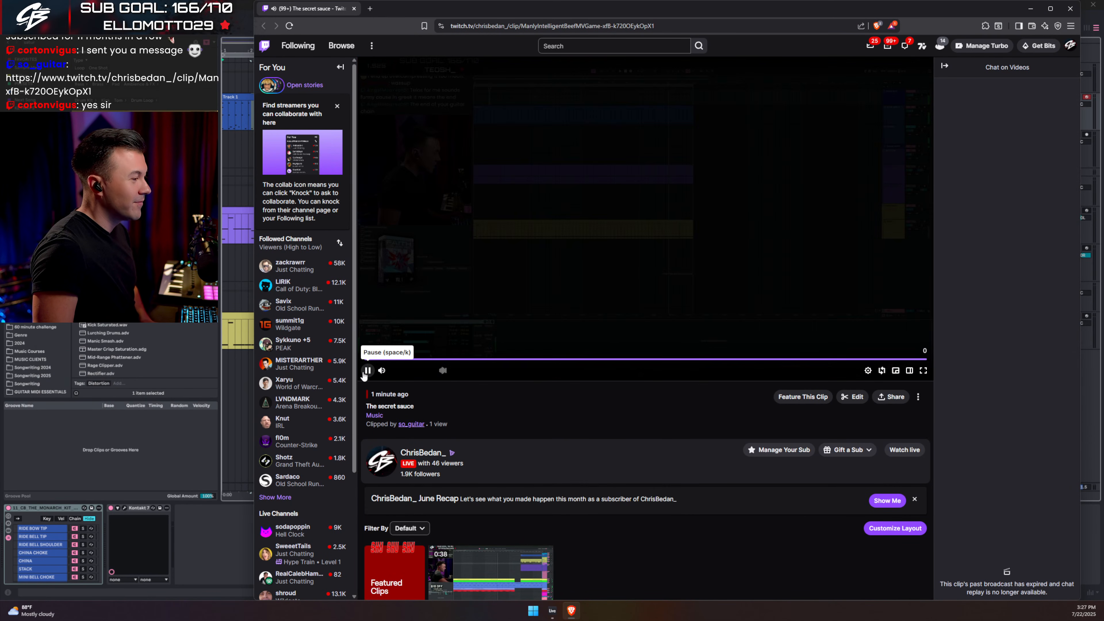
click(1072, 8)
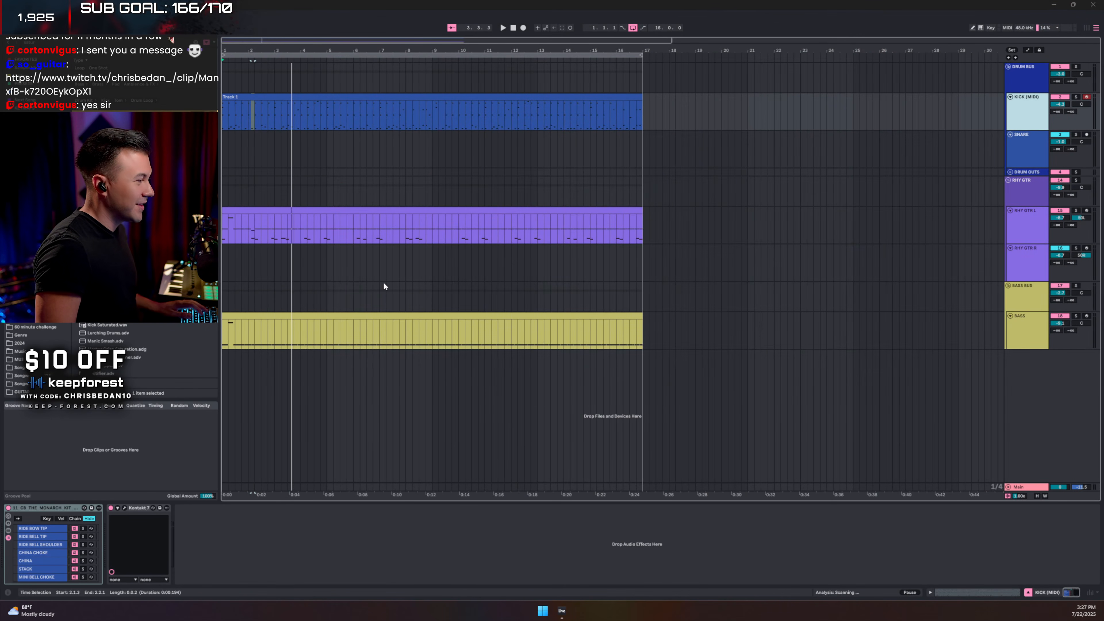
Step: Start playback from the beginning of the arrangement and show the Main track's device chain
click(226, 113)
key(space)
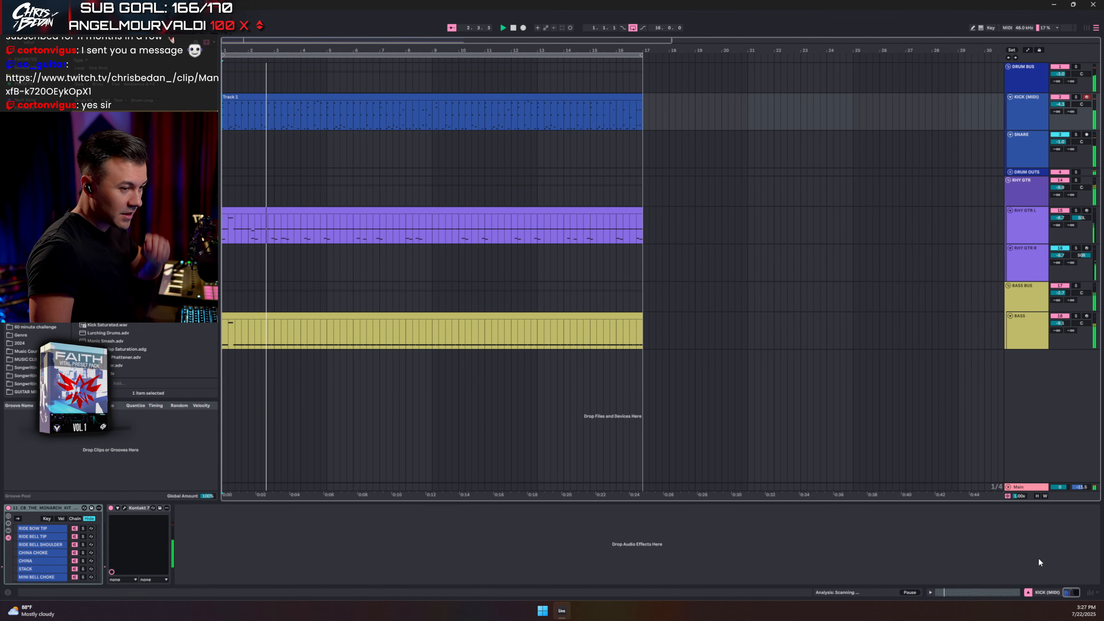
click(1024, 487)
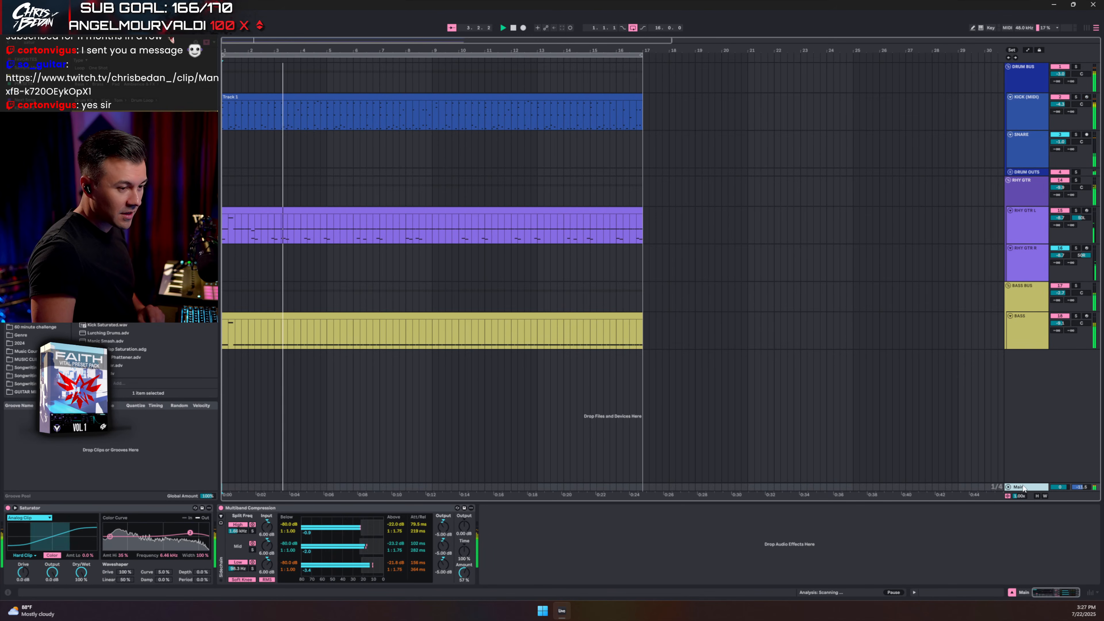
Step: Expand DRUM OUTS and add a small, narrow cut at 4.74 kHz in the CYMBAL track's second EQ Eight, comparing it bypassed
click(1011, 171)
scroll(1035, 335, down, 4)
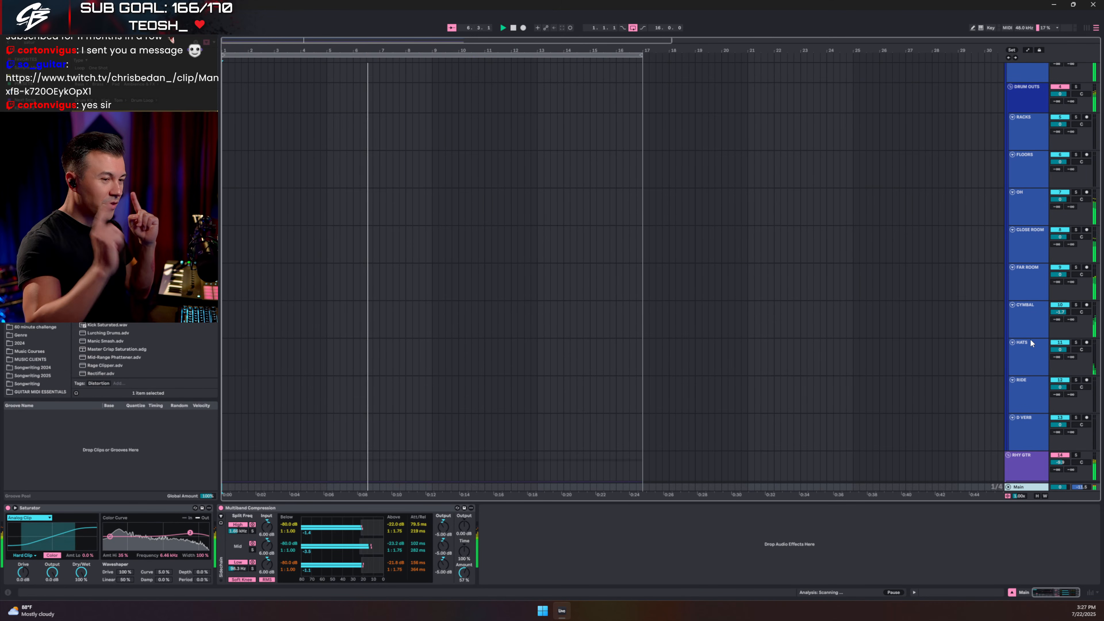
click(1016, 316)
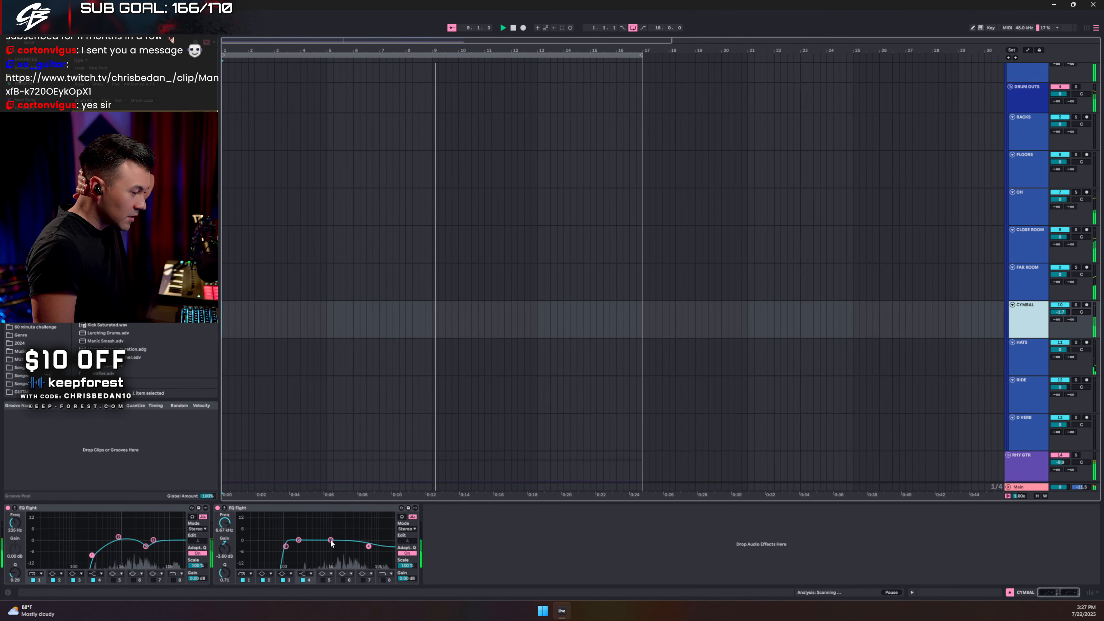
drag(331, 543, 365, 516)
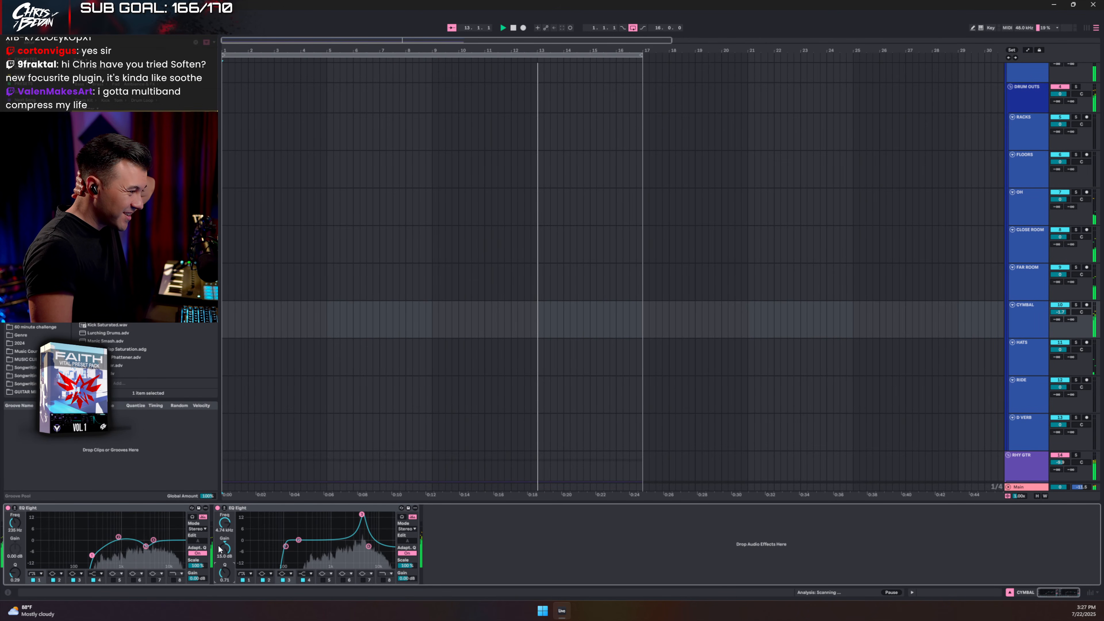
mouse_move(224, 549)
mouse_down()
mouse_move(224, 595)
mouse_move(224, 548)
mouse_up()
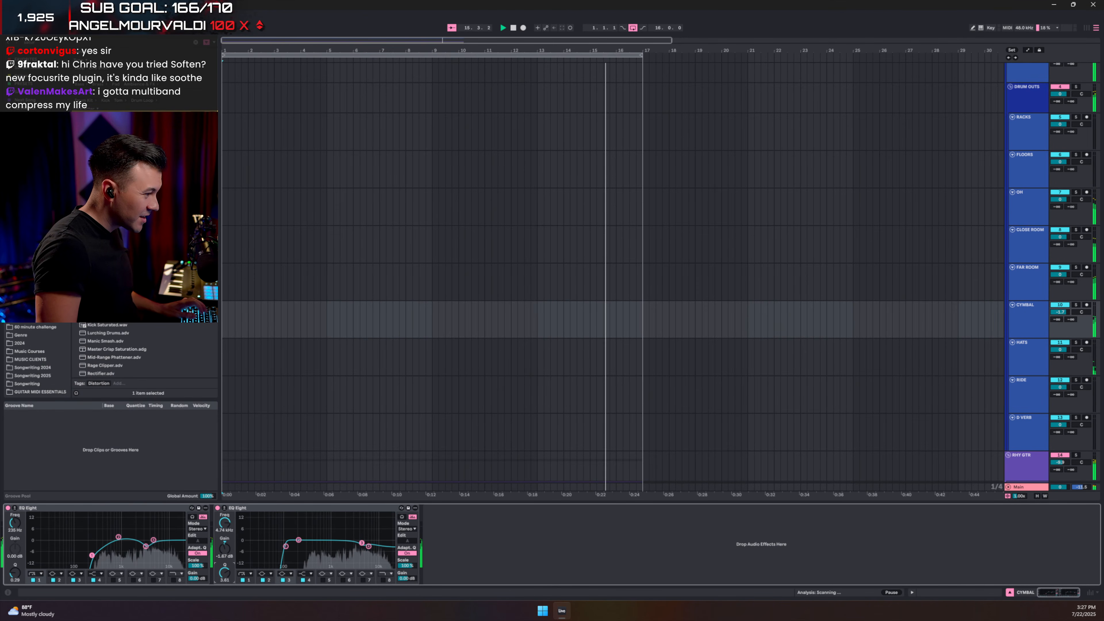
click(217, 508)
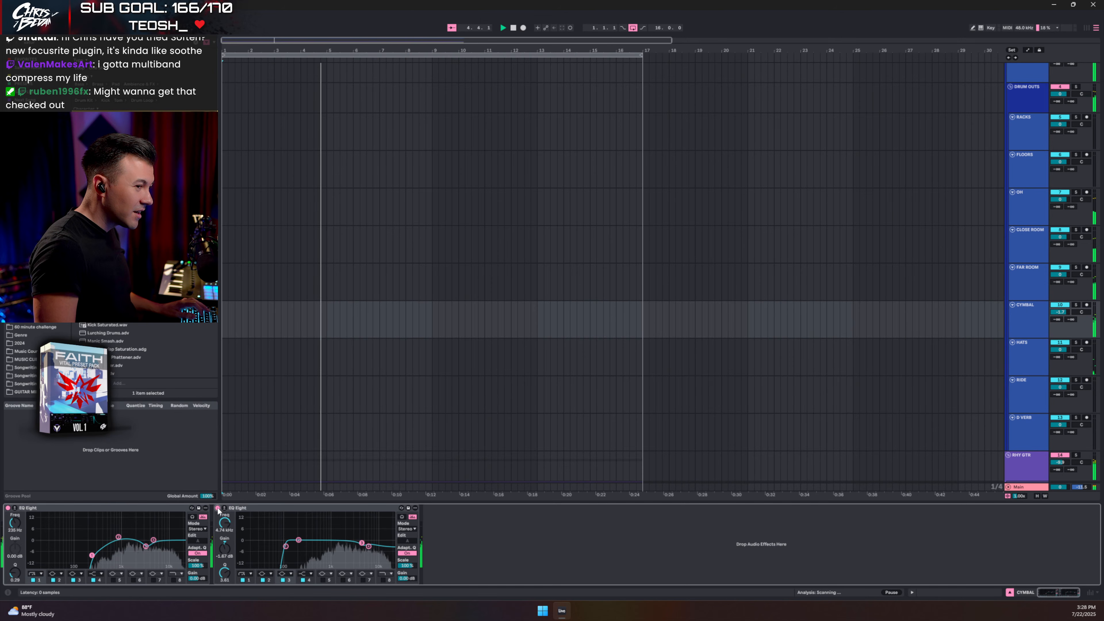
Step: Lower the RHY GTR group's volume to -10.0 dB, show the Main device chain while listening and stop playback
click(1022, 464)
scroll(1023, 463, down, 3)
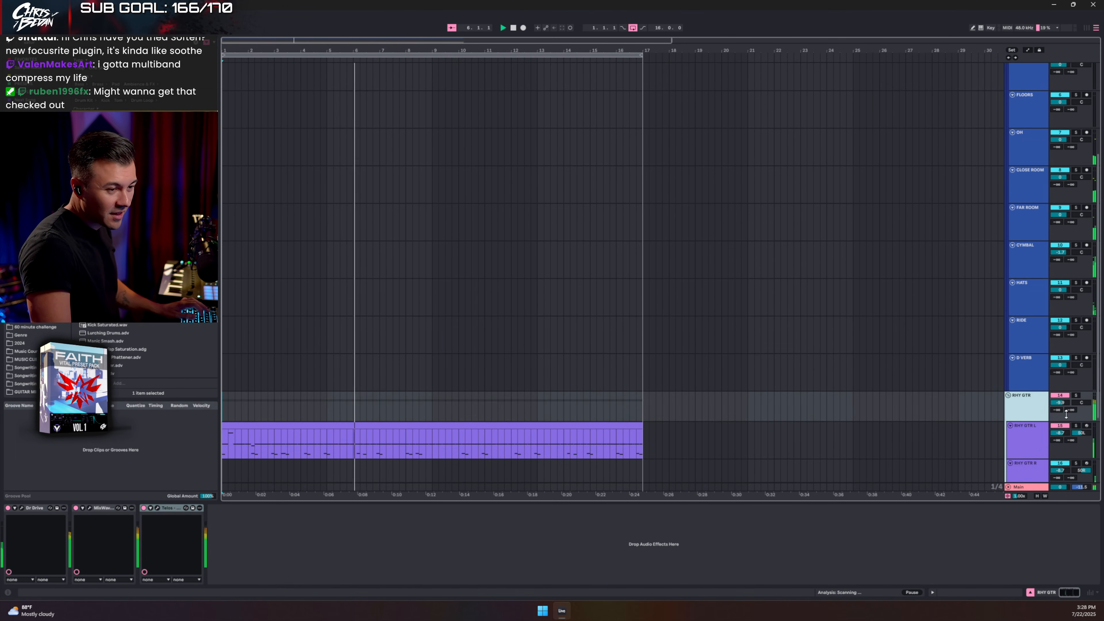
drag(1060, 401, 1061, 402)
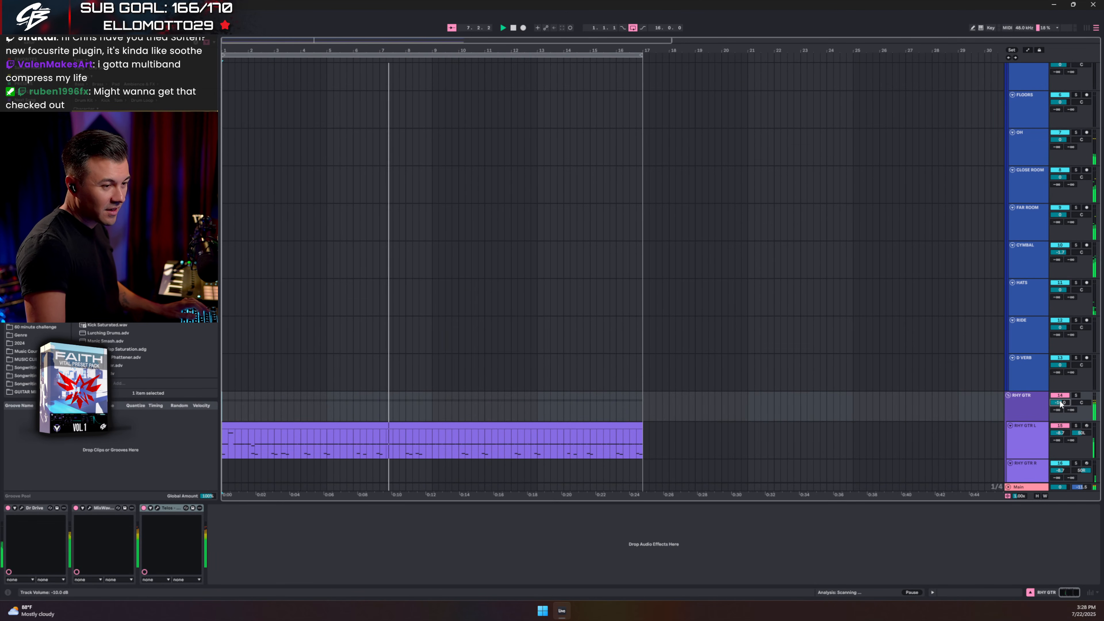
click(1016, 486)
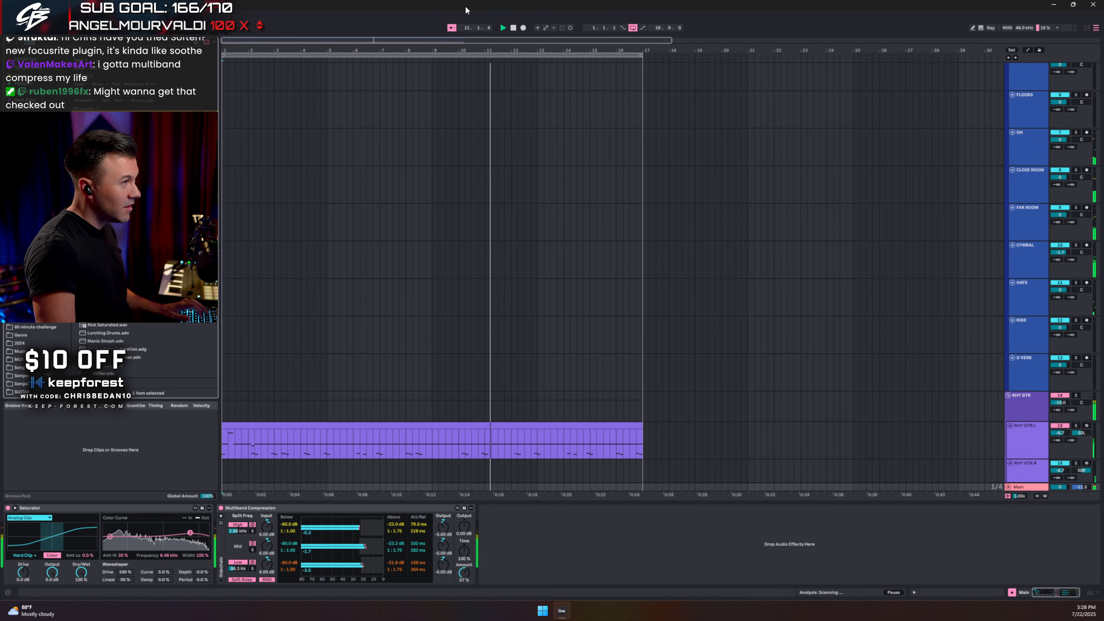
click(514, 28)
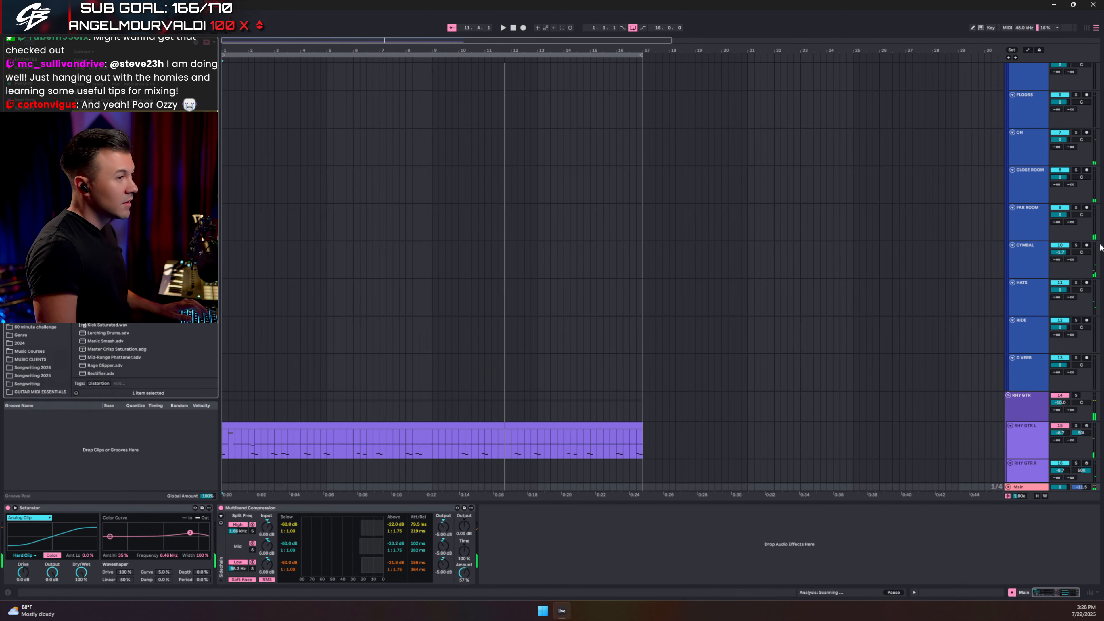
Step: Examine the device chains of the DRUM BUS and each drum track from KICK (MIDI) down to D VERB
scroll(999, 370, up, 1)
scroll(999, 370, up, 3)
click(1030, 76)
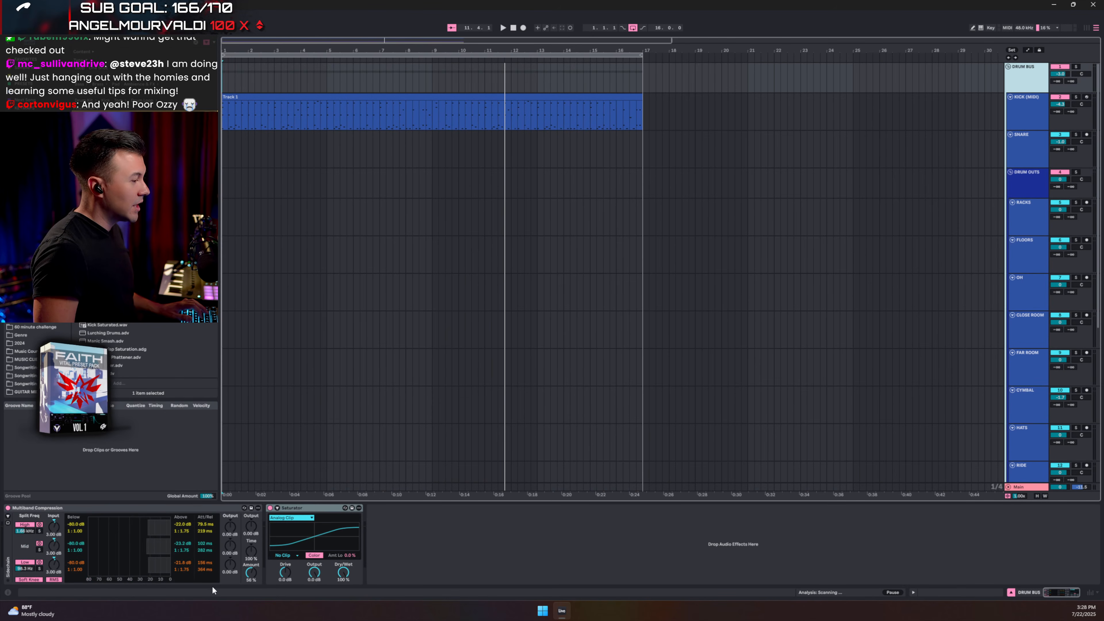
click(222, 107)
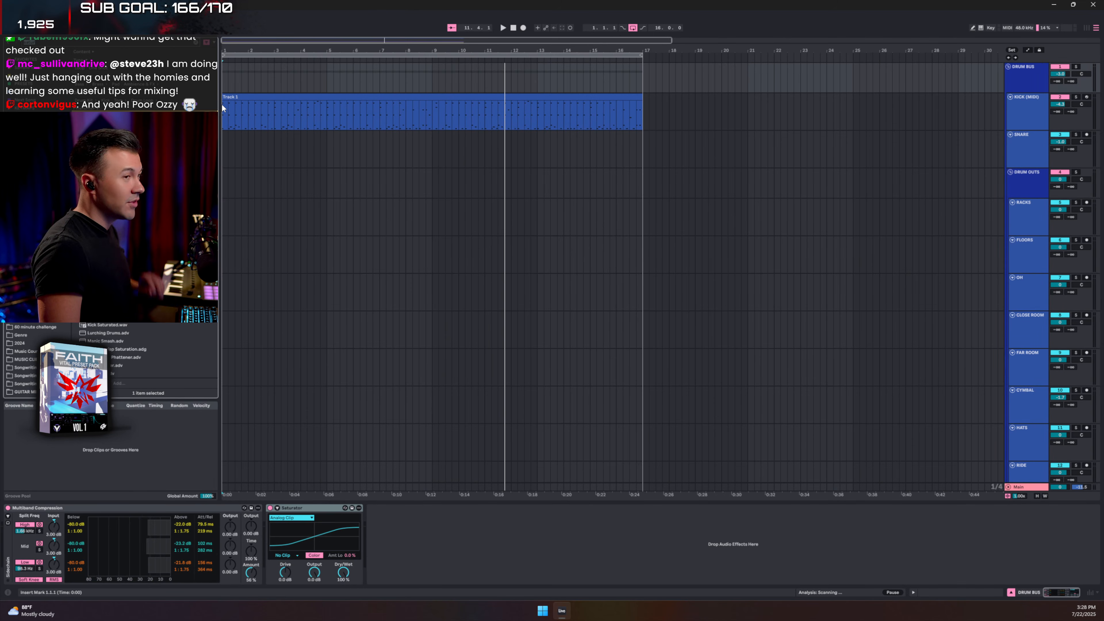
click(1033, 114)
click(1028, 143)
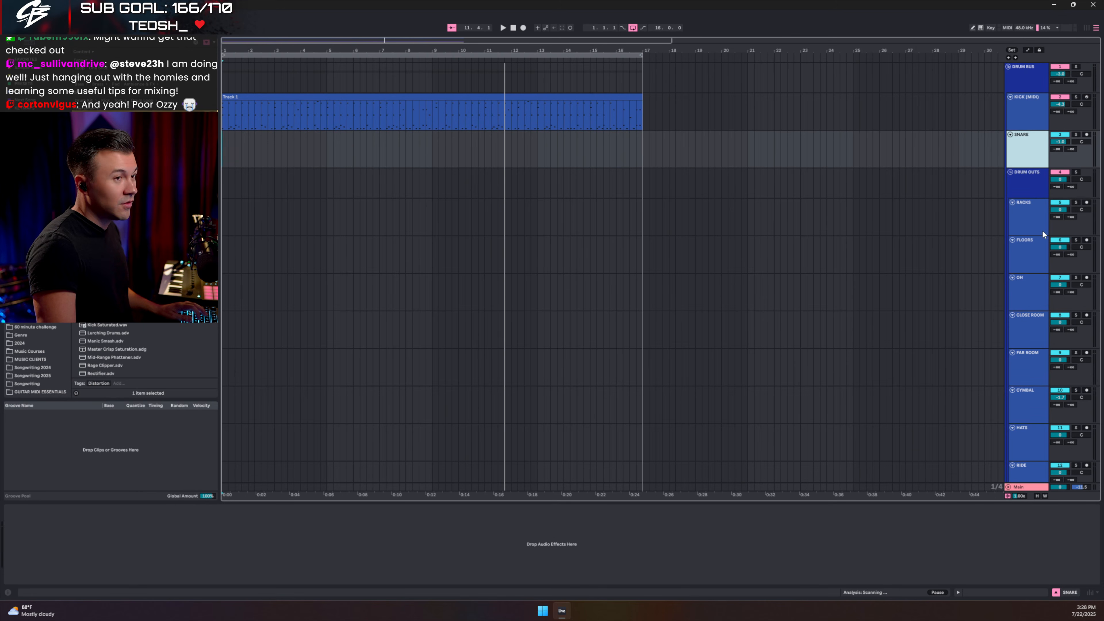
click(1037, 220)
click(1035, 257)
click(1028, 296)
click(1022, 343)
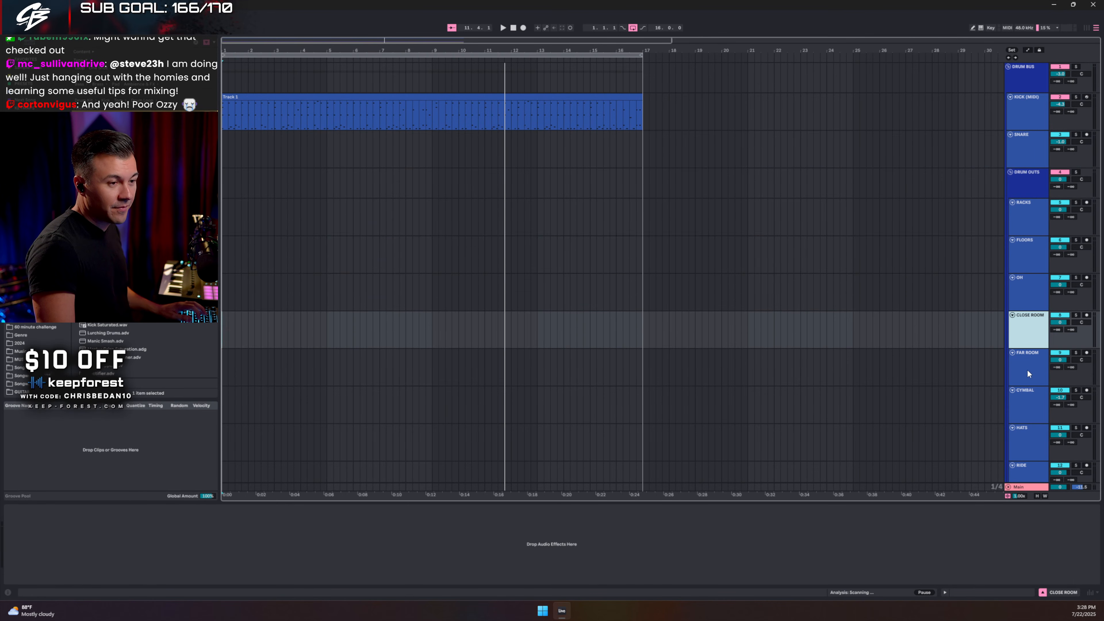
click(1027, 370)
click(1020, 409)
click(1026, 439)
click(1031, 472)
scroll(1032, 393, down, 2)
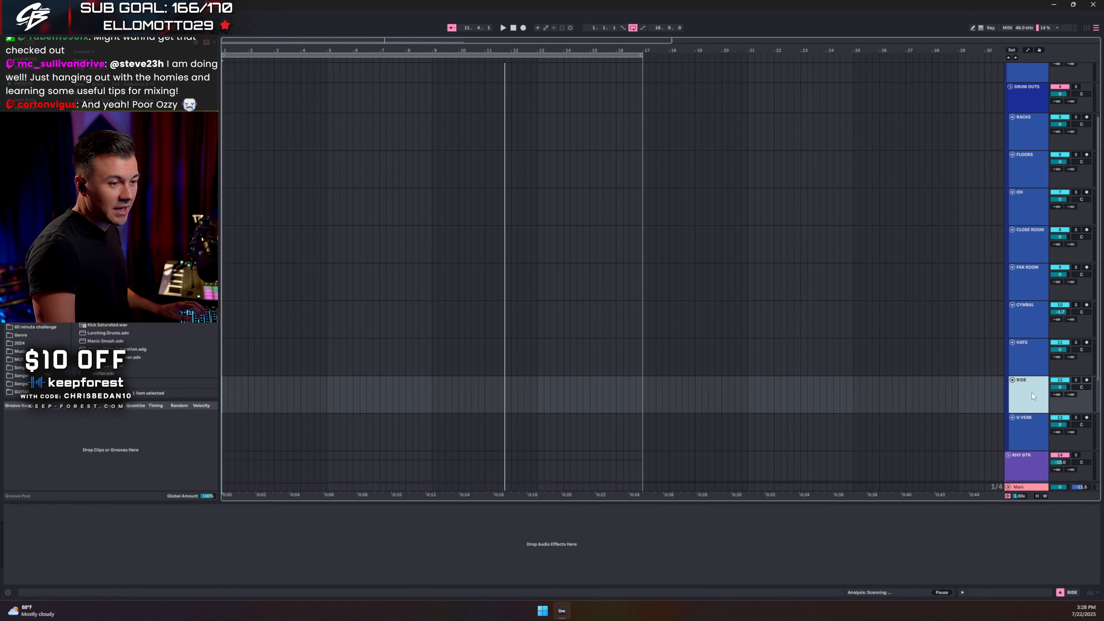
click(1035, 422)
scroll(1025, 285, up, 3)
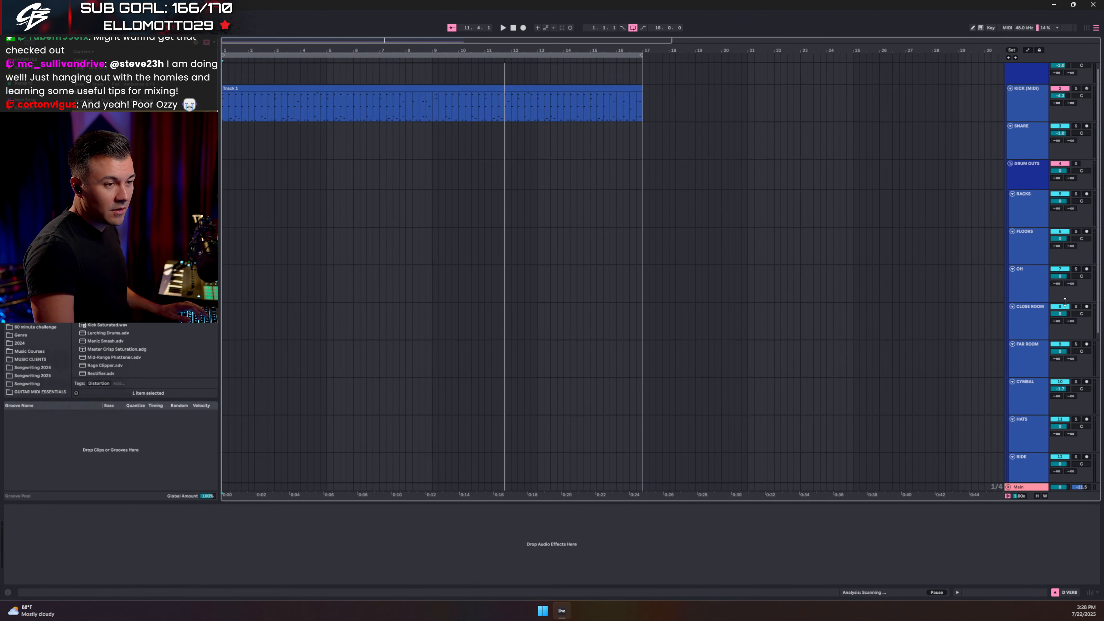
Step: Solo and audition the CLOSE ROOM track, then solo and audition the FAR ROOM track
click(1077, 307)
key(space)
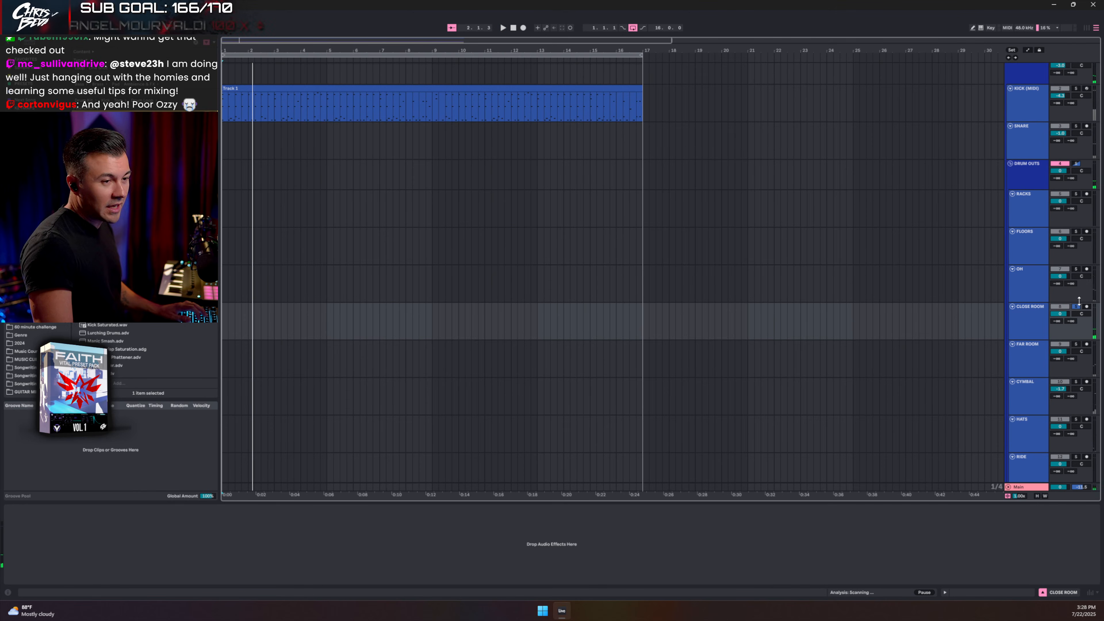
click(1031, 360)
click(1076, 344)
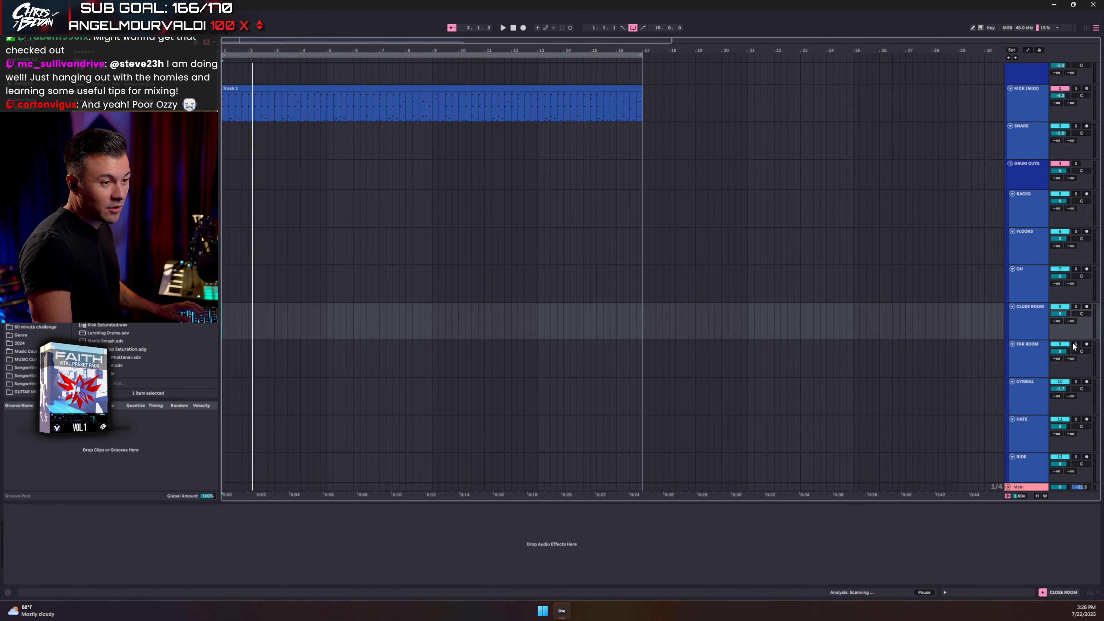
key(space)
key(space)
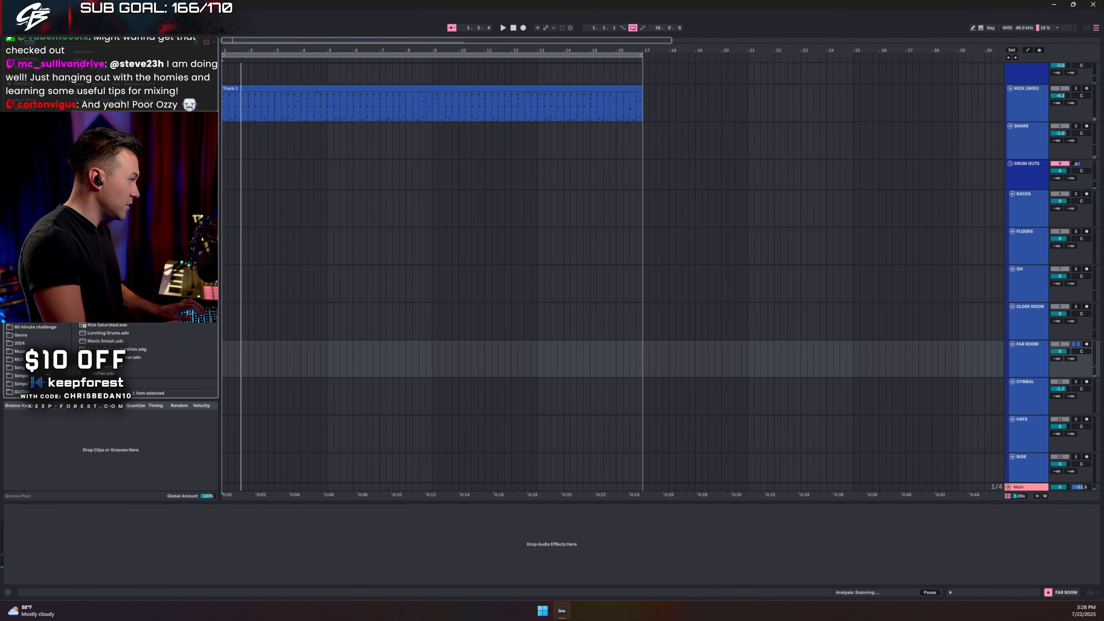
Step: Search the library for "tran", add kHs Transient Shaper to the FAR ROOM track and move its window over the arrangement
text(t)
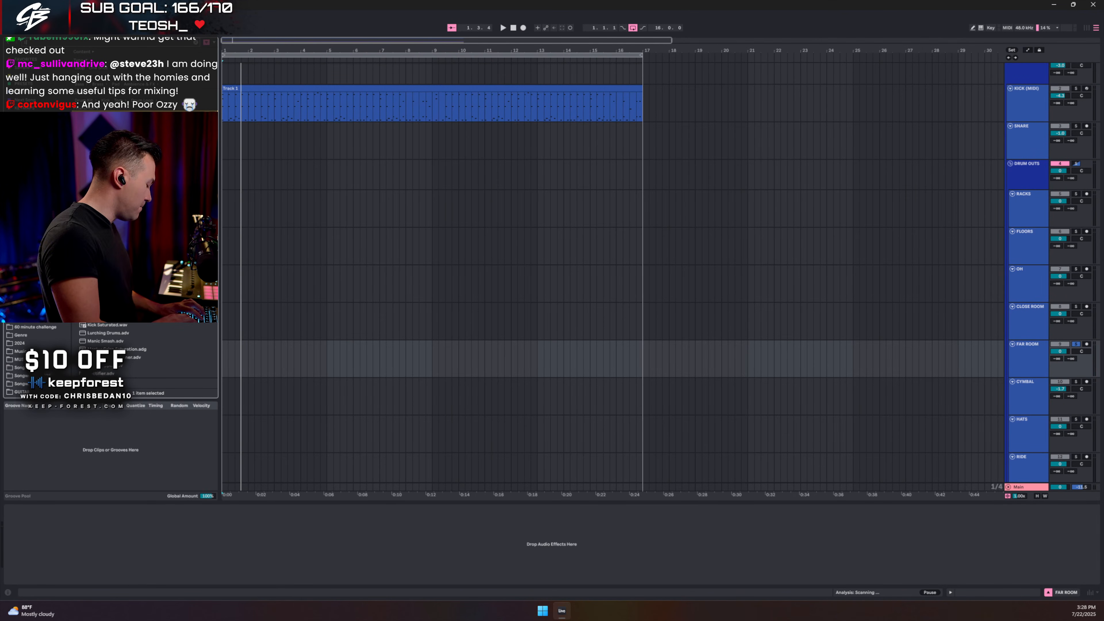
text(ran)
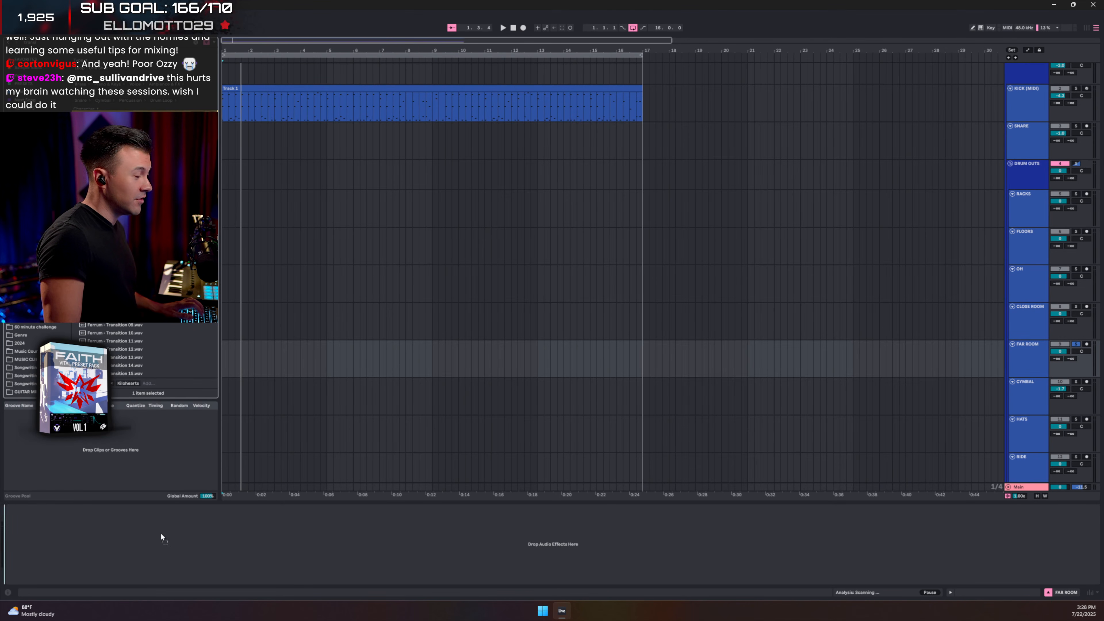
drag(163, 538, 165, 554)
click(21, 509)
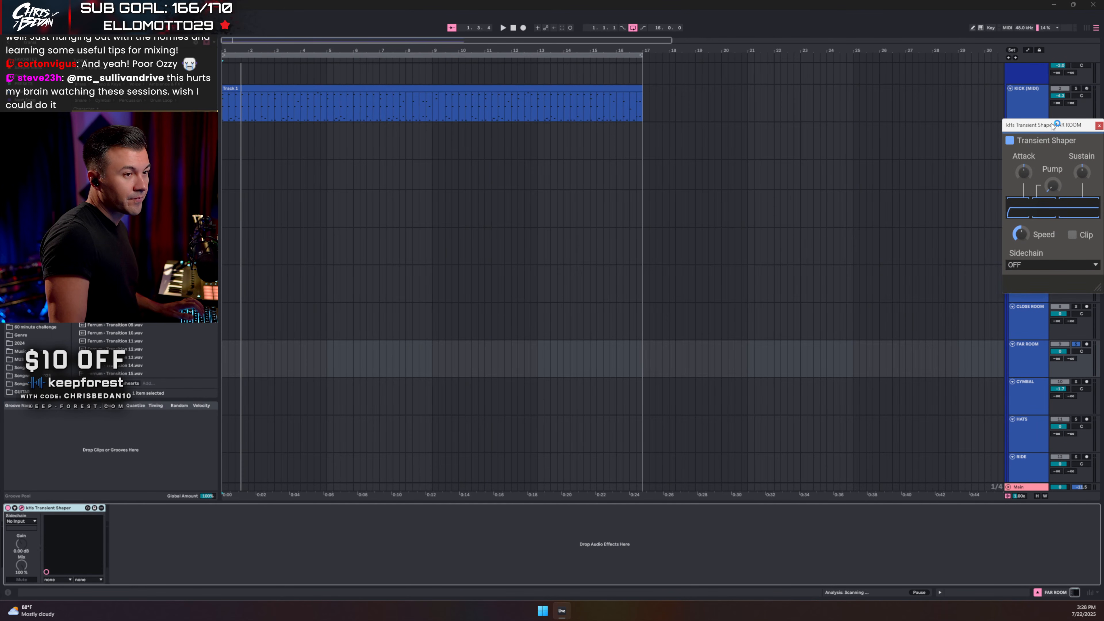
drag(1052, 126, 510, 167)
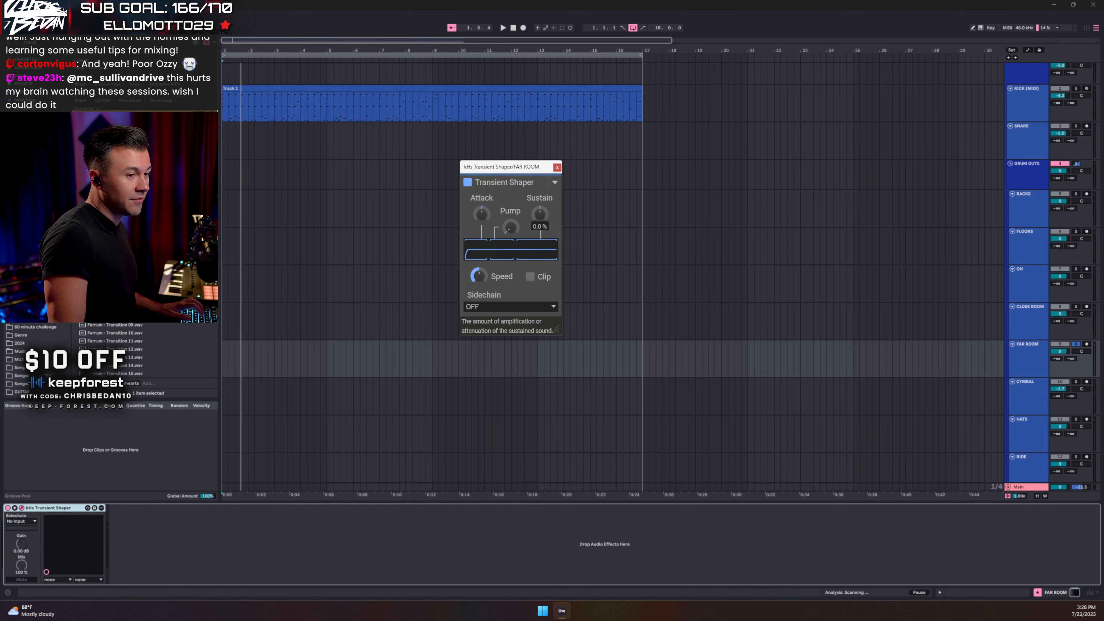
Step: Set the Transient Shaper's Sustain to 44% during playback, unsolo FAR ROOM and restart playback to hear the full mix
key(space)
drag(540, 214, 540, 197)
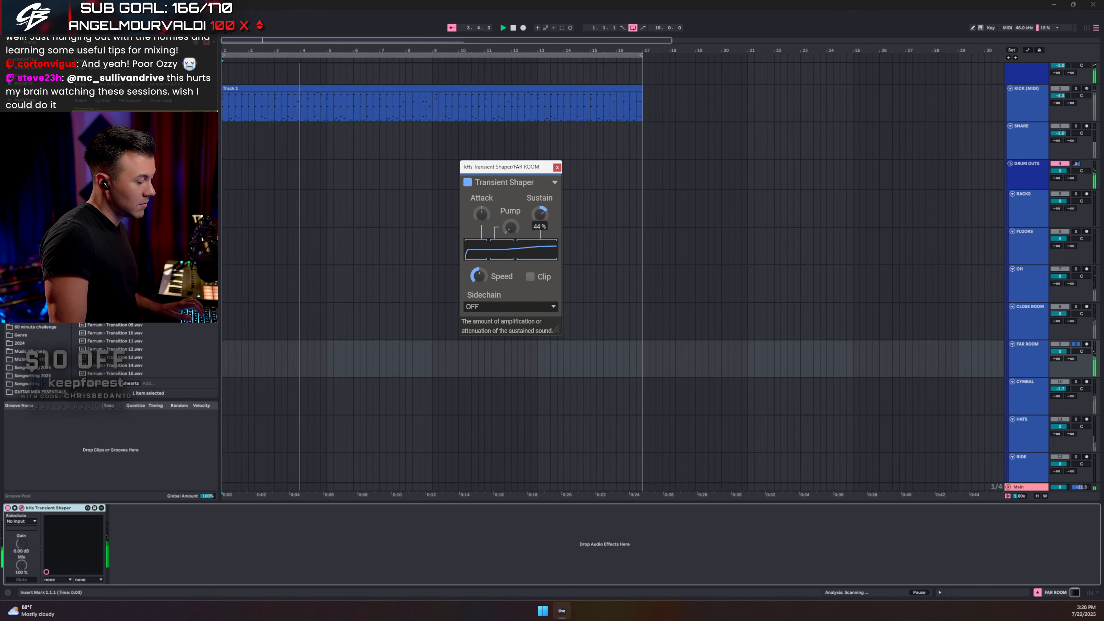
click(1077, 344)
key(space)
key(space)
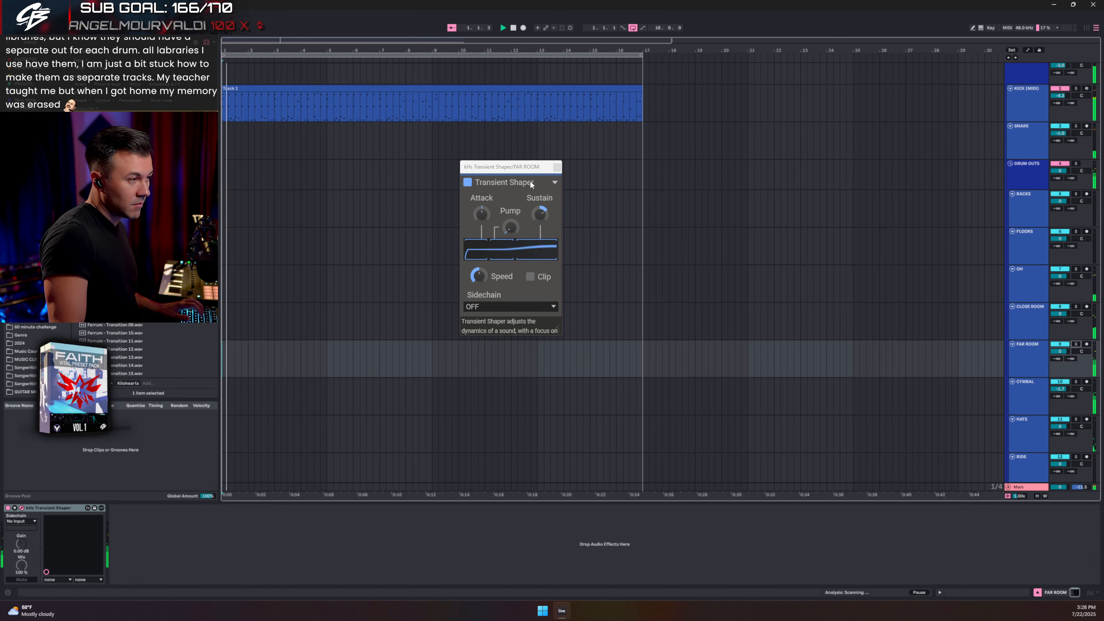
Step: Close the FAR ROOM Transient Shaper window and lower the FAR ROOM track's volume slightly during playback
click(557, 167)
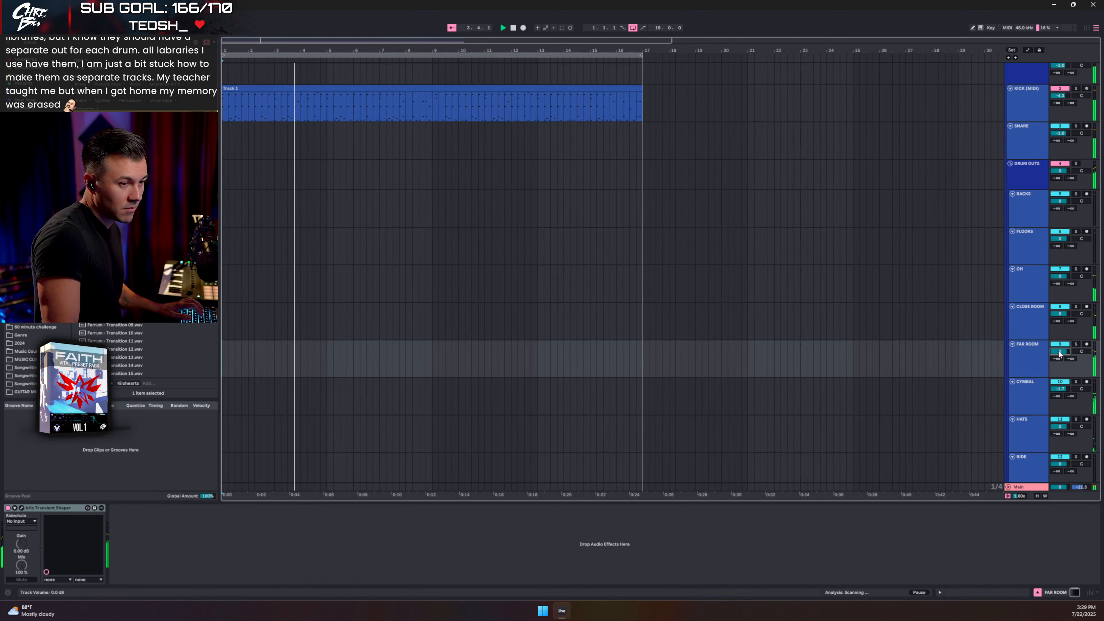
drag(1058, 352, 1059, 358)
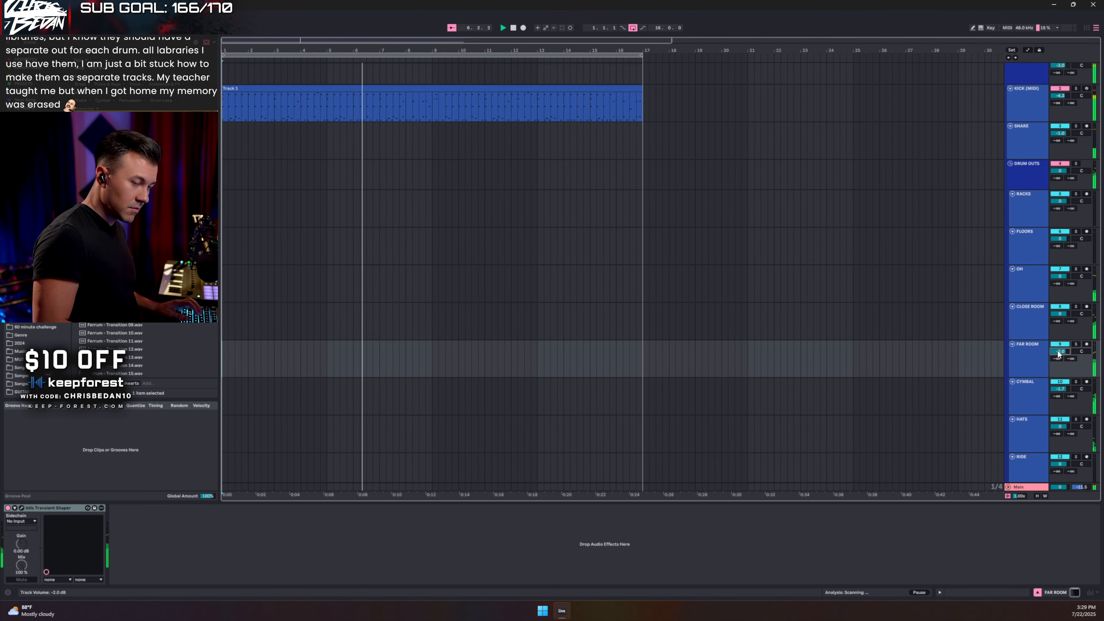
drag(1059, 352, 1059, 351)
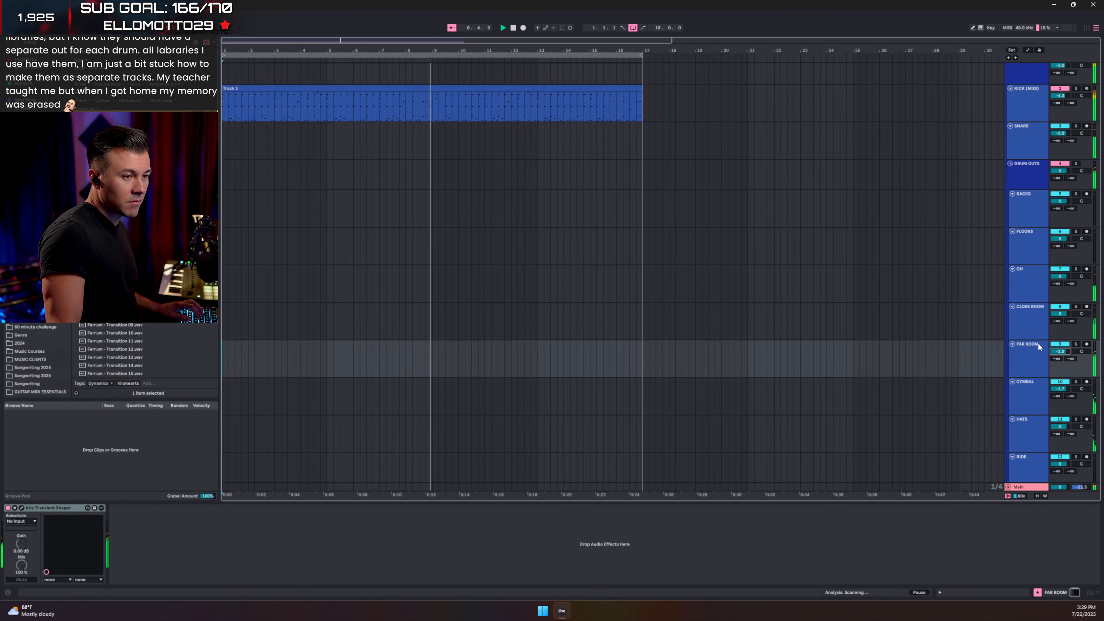
Step: Solo the CYMBAL track, add a Glue Compressor after its EQs and set the threshold to about -28.6 dB during playback
click(1032, 388)
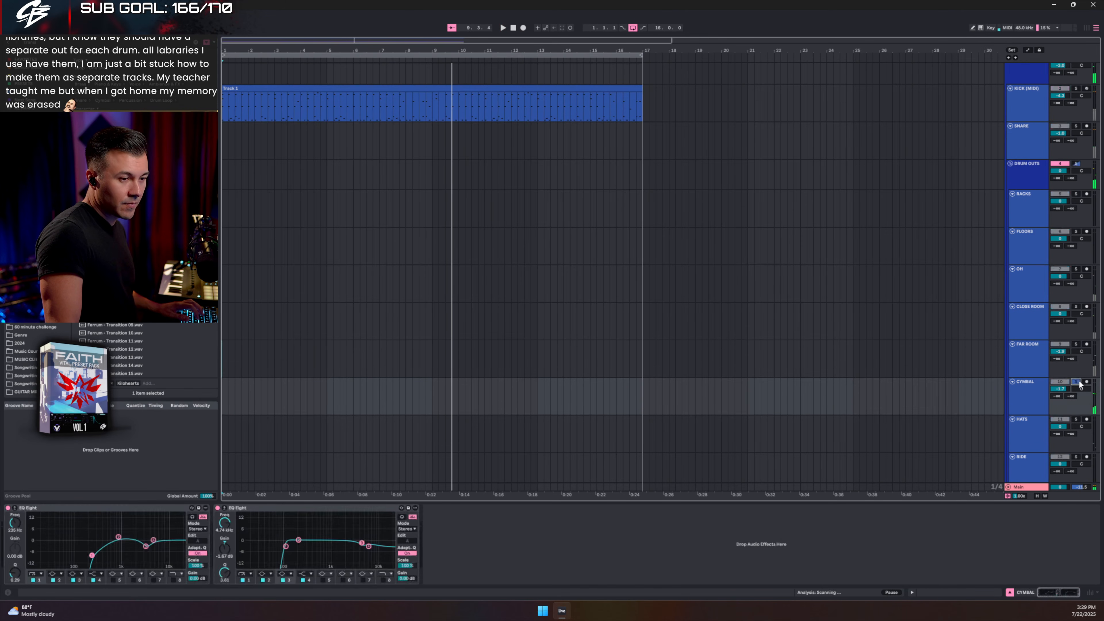
click(58, 45)
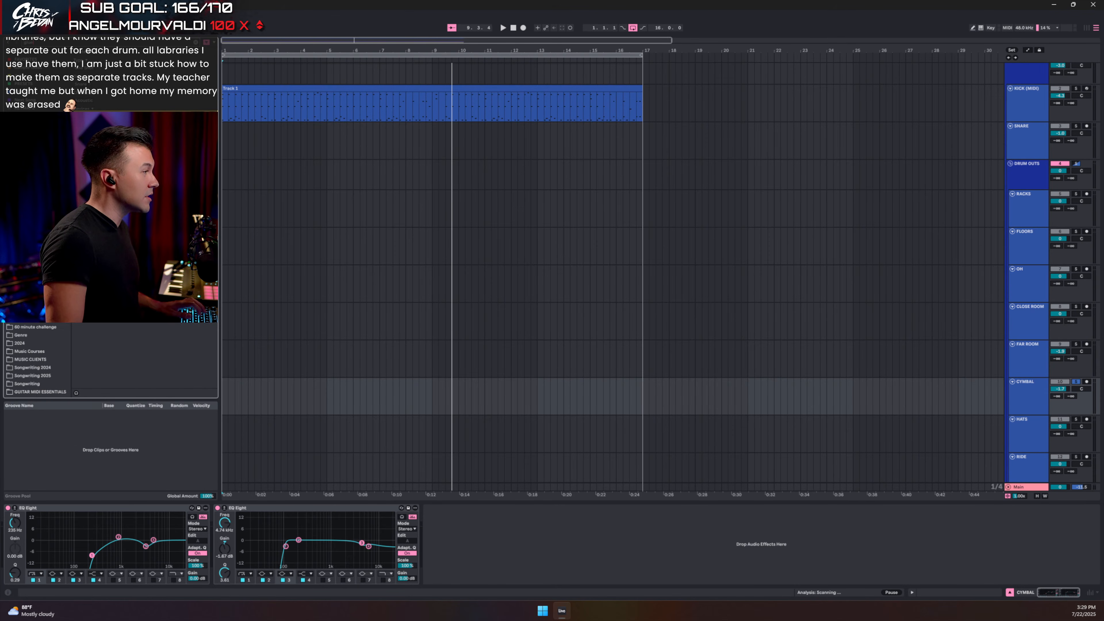
key(Return)
key(space)
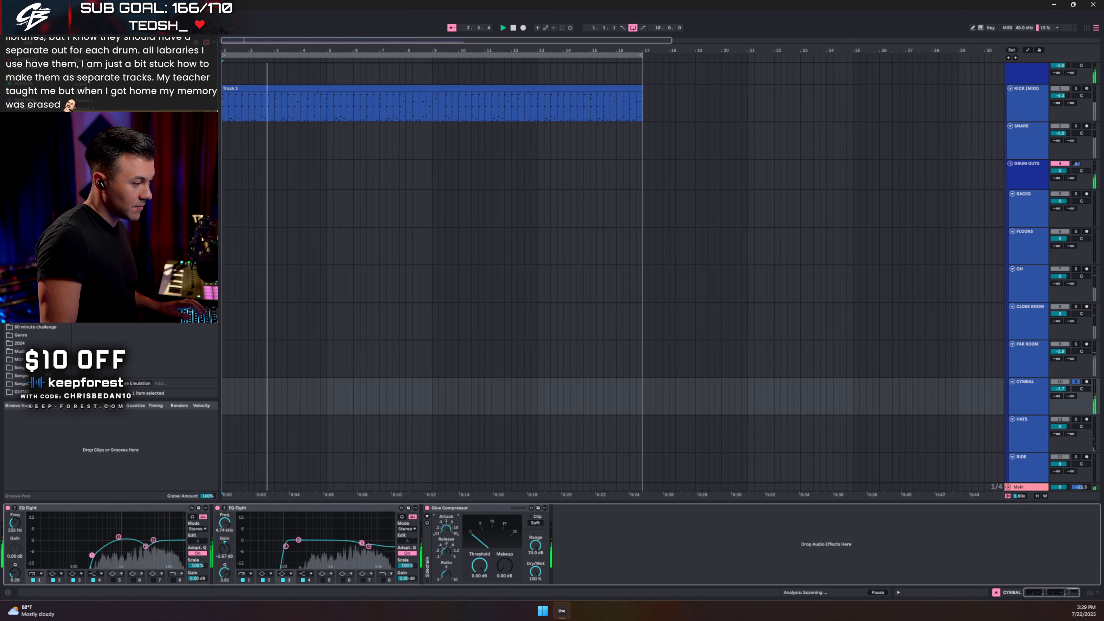
drag(446, 554, 479, 568)
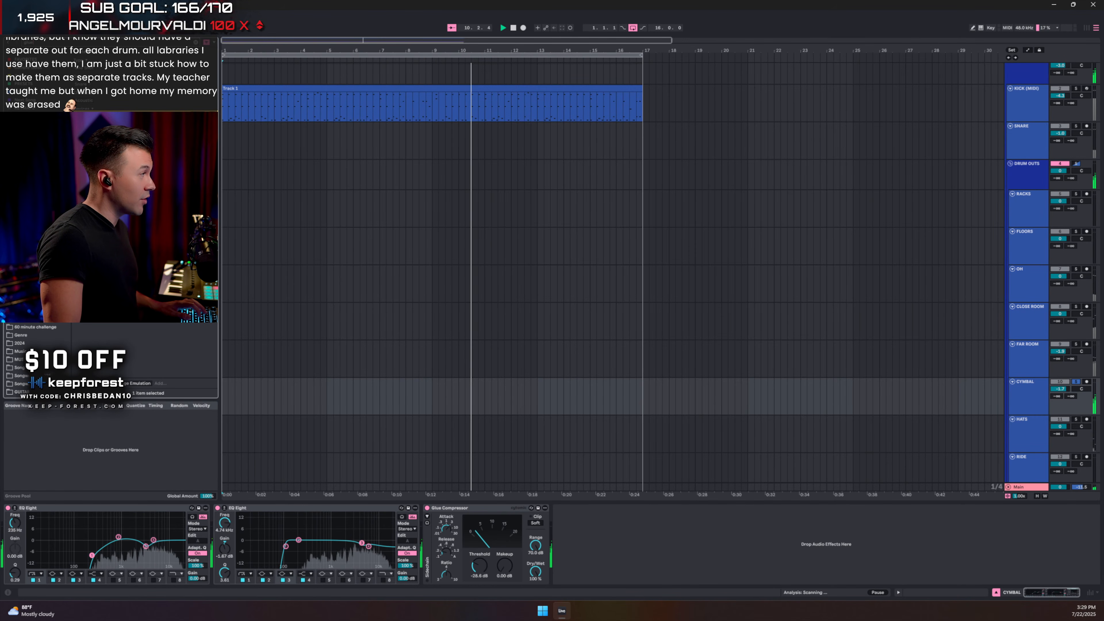
Step: Search the library for "trans", add kHs Transient Shaper before the CYMBAL Glue Compressor and set its Sustain to 29%
key(ctrl+f)
text(trans)
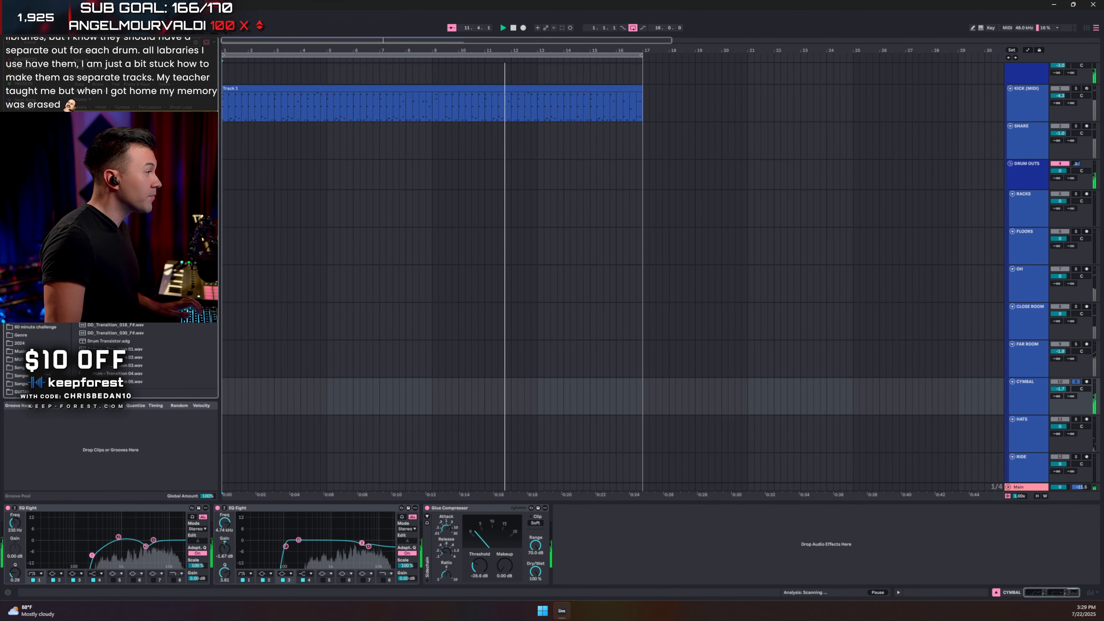
drag(116, 217, 427, 543)
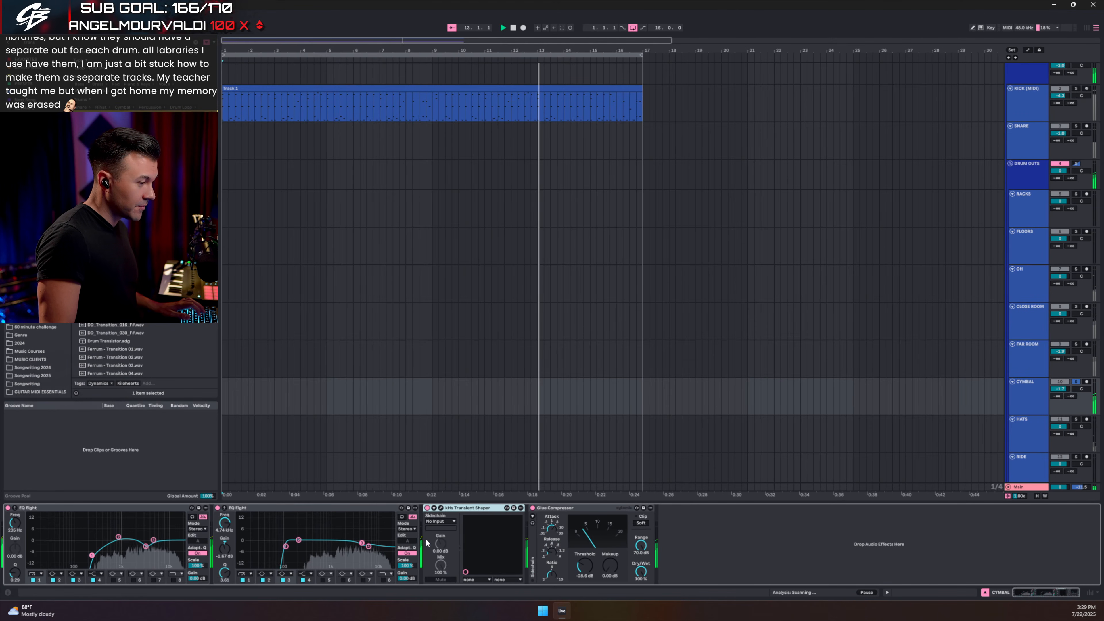
drag(1057, 173, 481, 225)
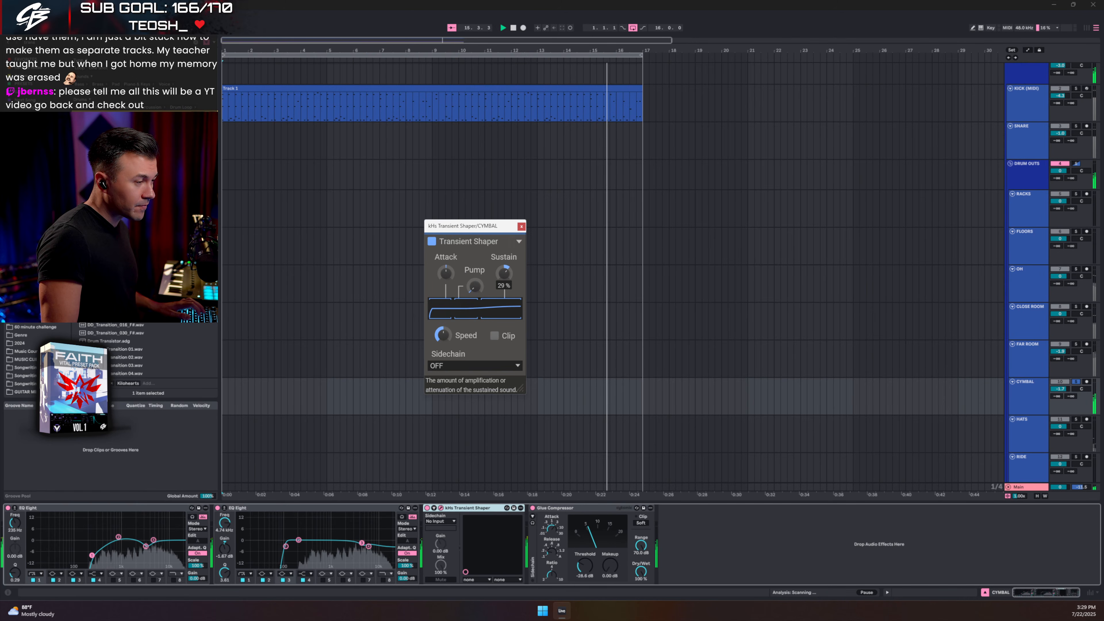
click(521, 226)
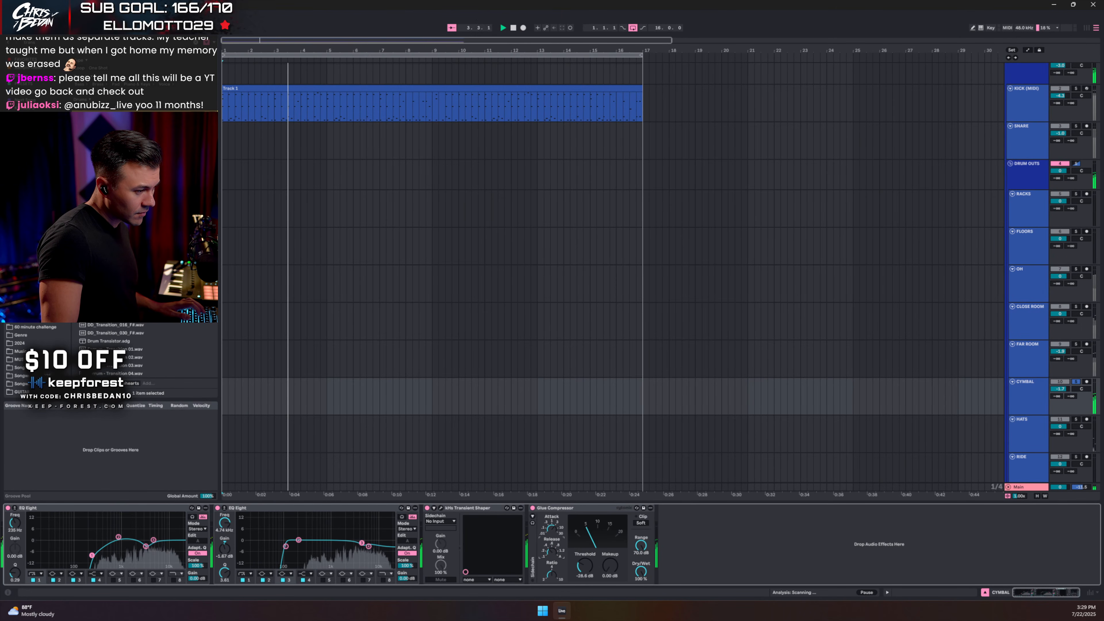
Step: Unsolo the CYMBAL track and lower its volume to about -2.7 dB against the full mix
click(1076, 382)
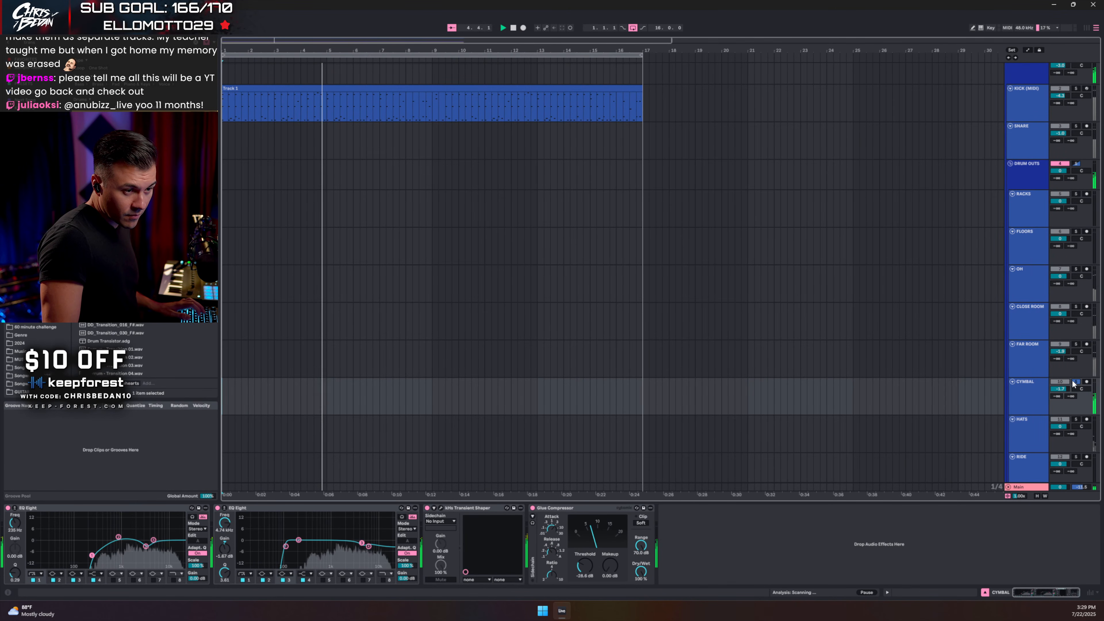
drag(1058, 389, 1059, 392)
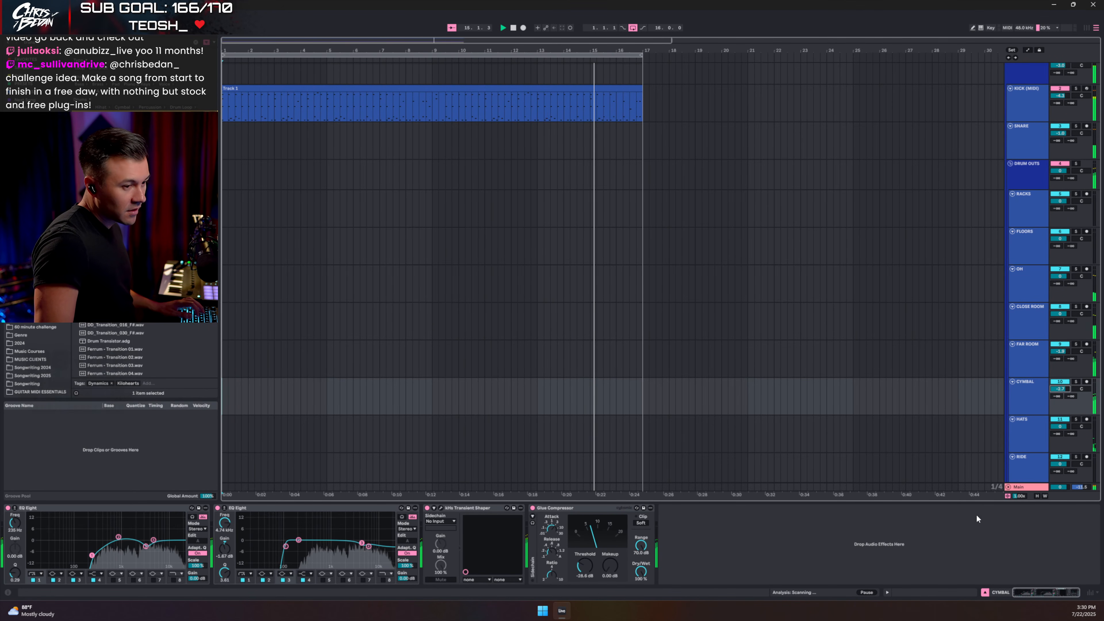
Step: Collapse the DRUM OUTS group, set De-Harsh to 19% in the RHY GTR Telos Guitars plugin and bring High back near its centre
click(986, 592)
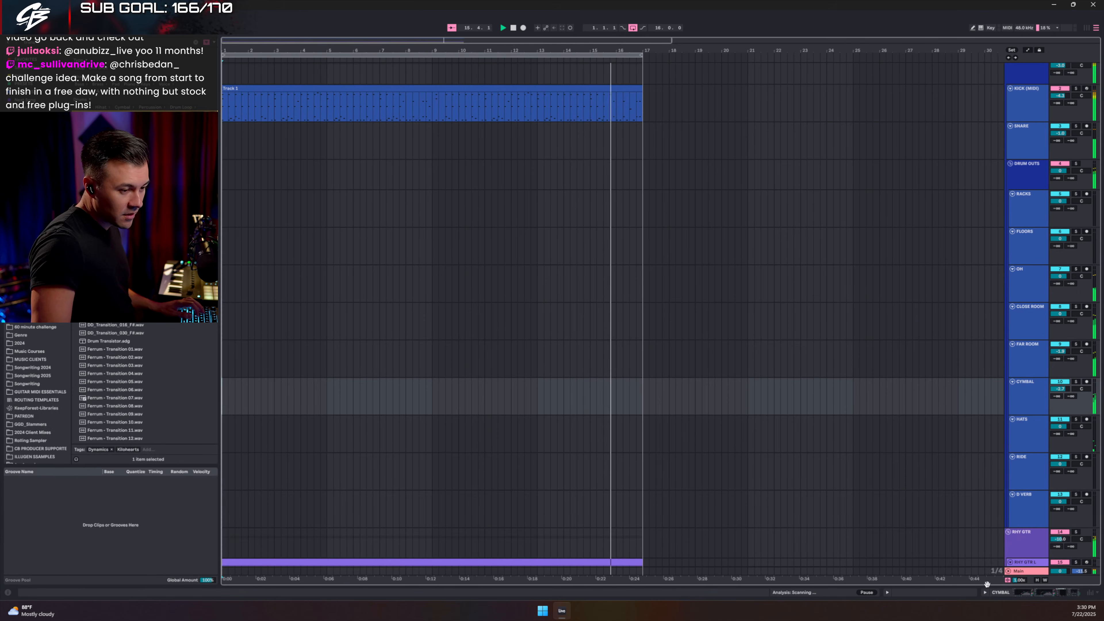
click(1010, 163)
double_click(1036, 193)
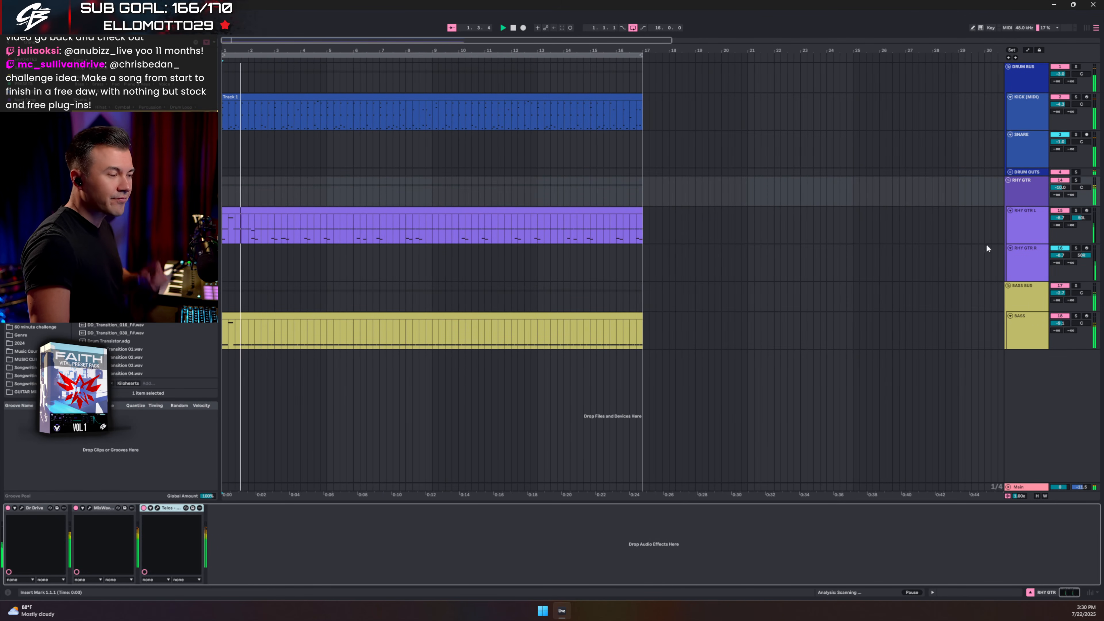
click(158, 509)
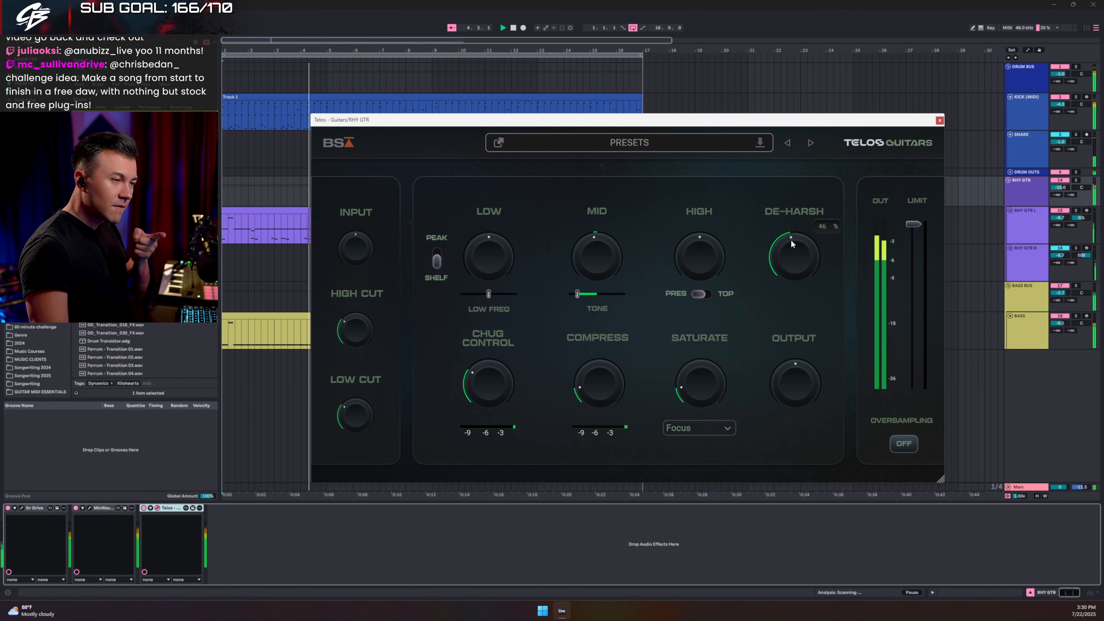
drag(791, 244, 786, 266)
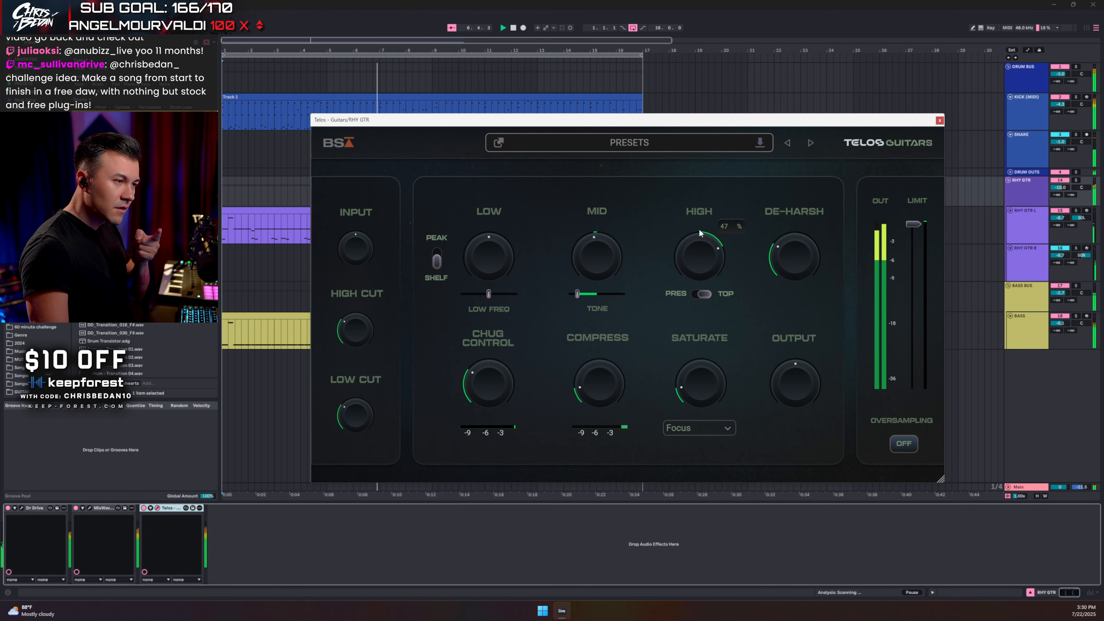
drag(703, 251, 695, 286)
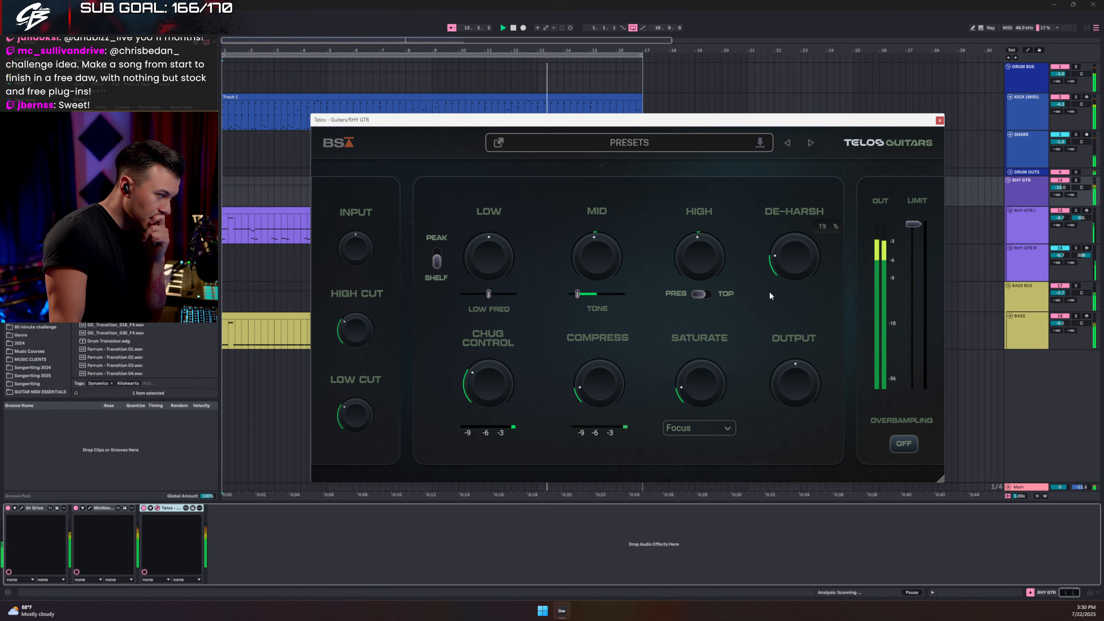
click(940, 120)
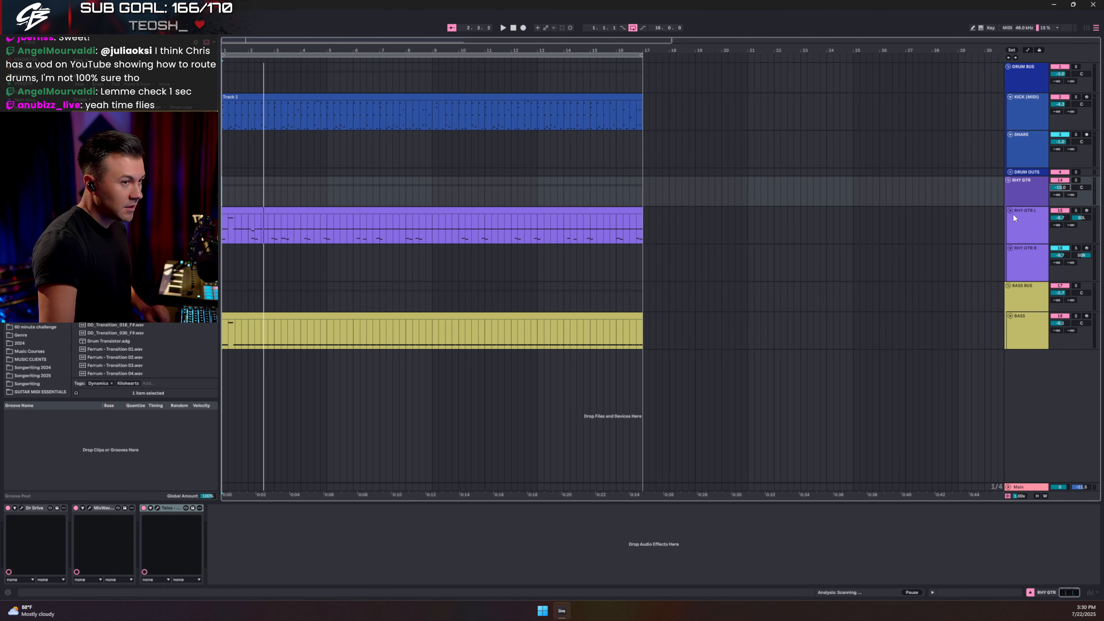
Step: Expand the DRUM OUTS group, play the mix and briefly solo the FAR ROOM track to audition it
click(1011, 173)
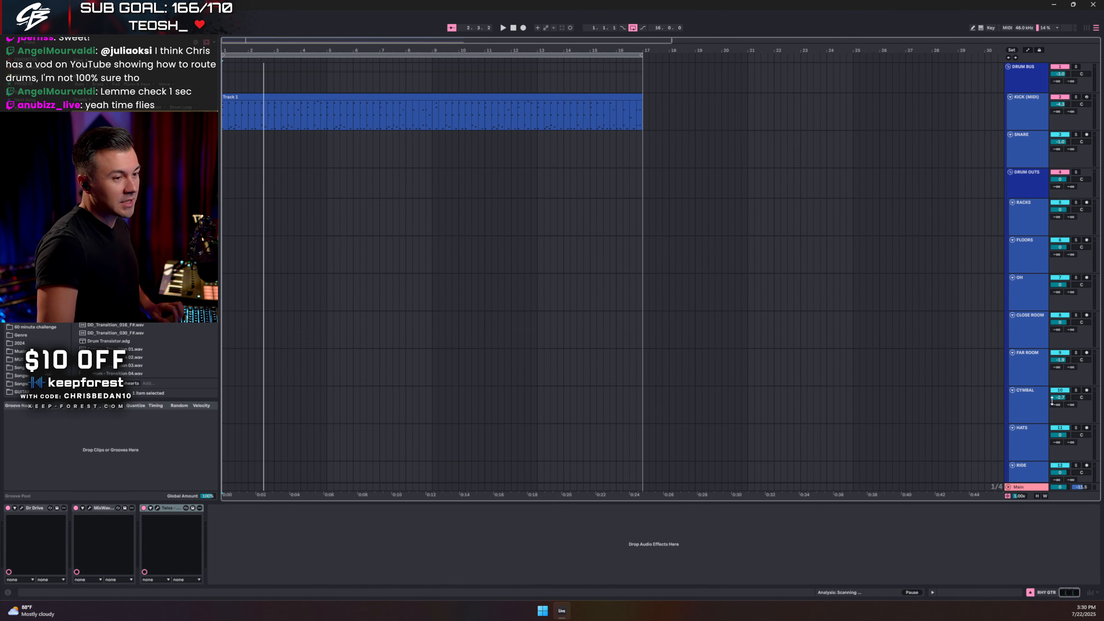
scroll(1039, 358, down, 1)
click(1032, 331)
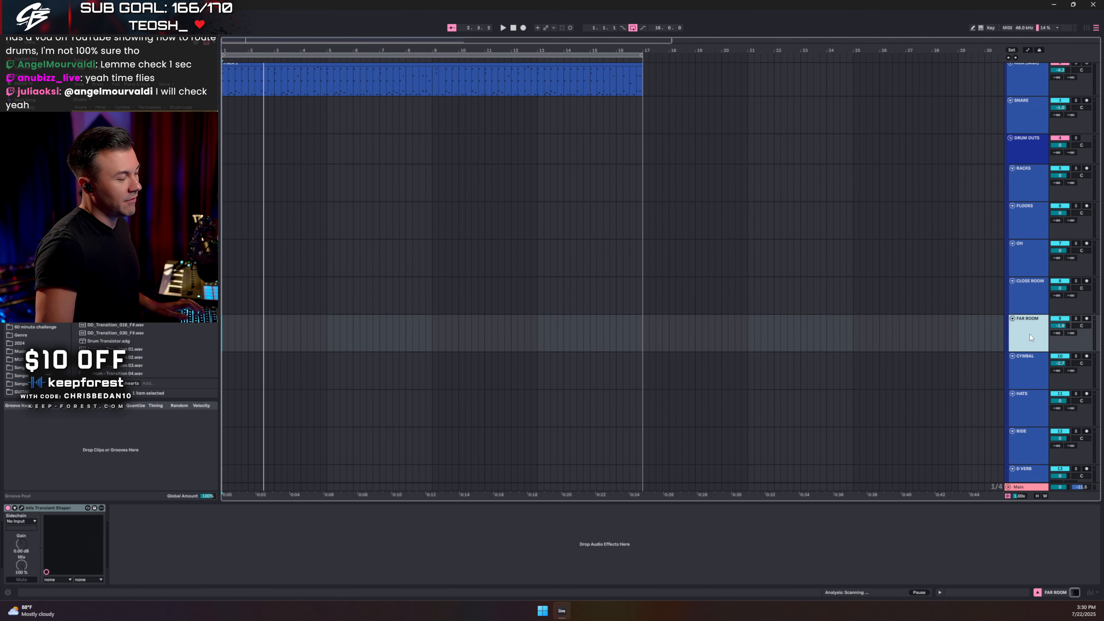
key(space)
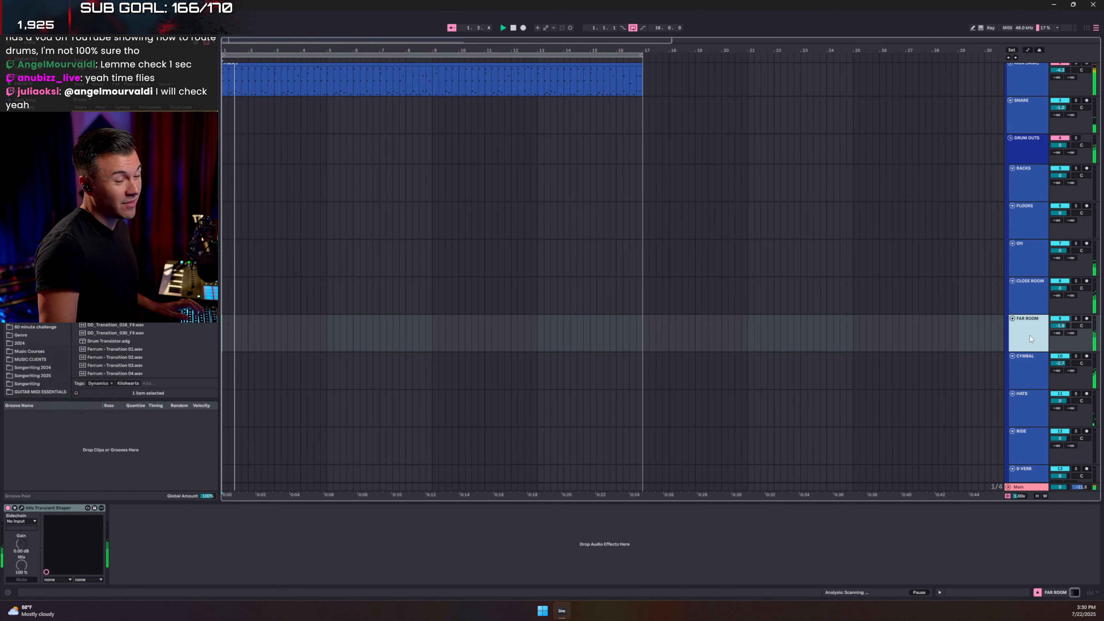
click(1077, 319)
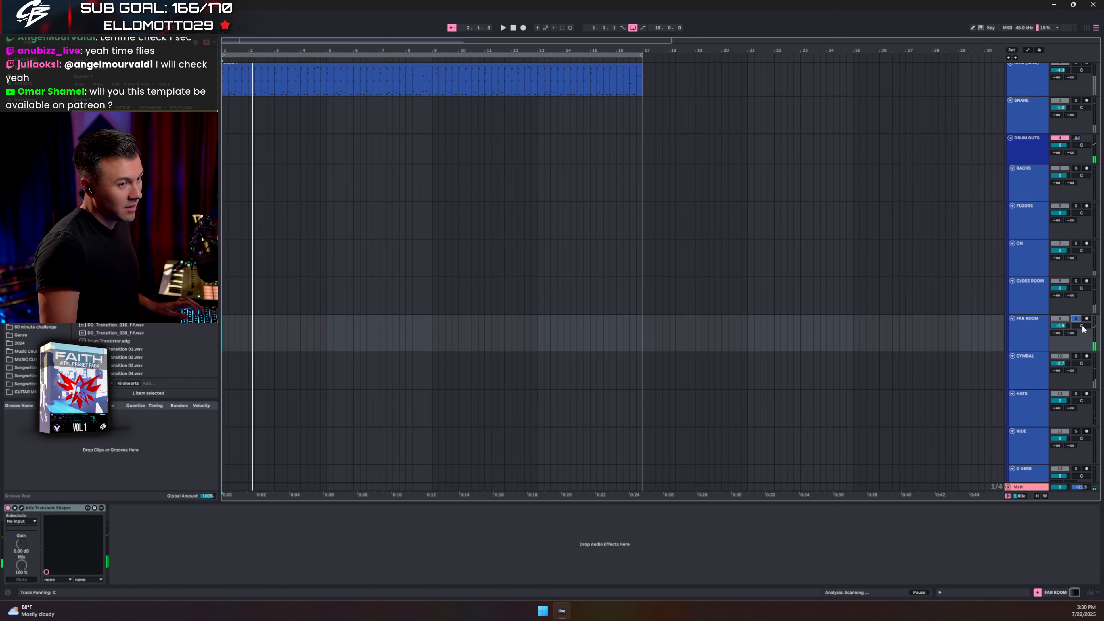
click(1077, 319)
Step: Open the bleed controls of the Monarch Kit on the KICK (MIDI) track and lower the Far Room bleed of the rack and floor toms
scroll(1008, 163, up, 1)
click(1040, 115)
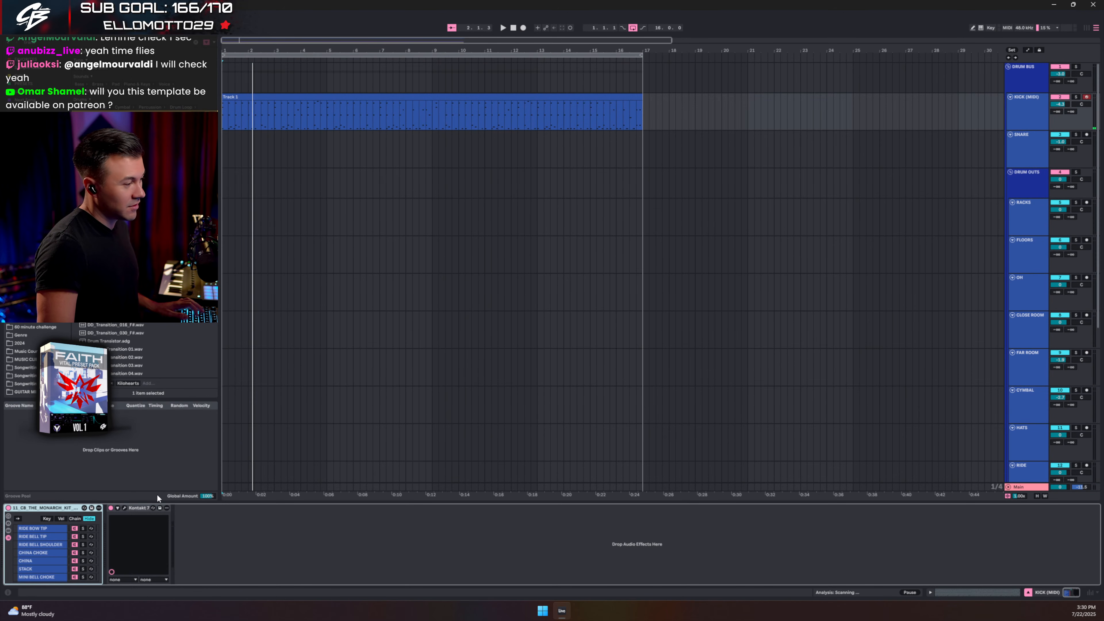
click(124, 508)
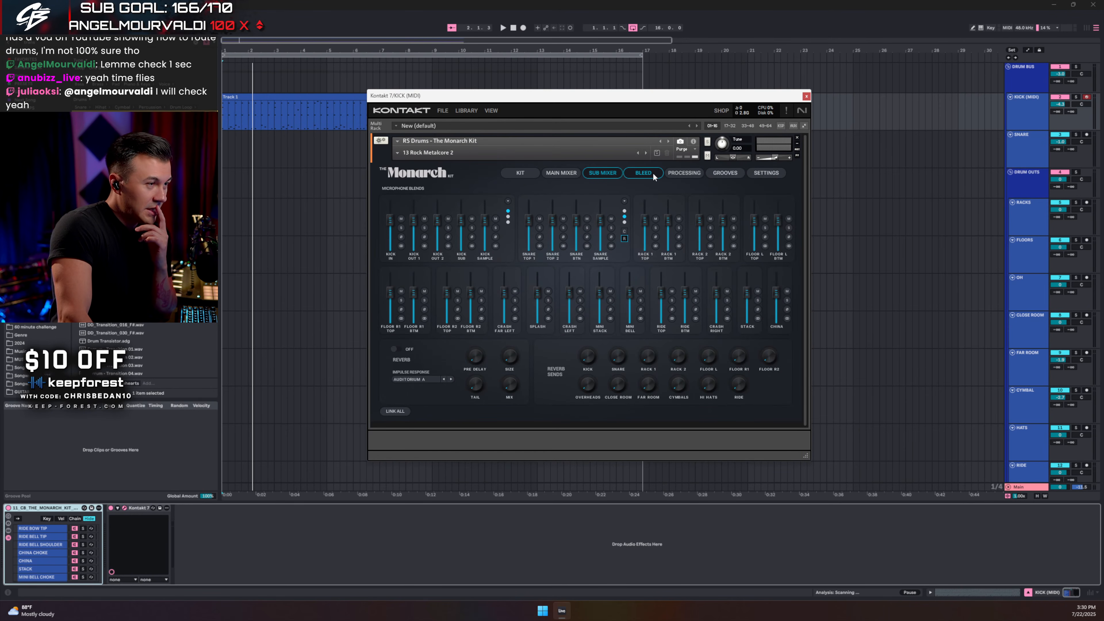
click(653, 174)
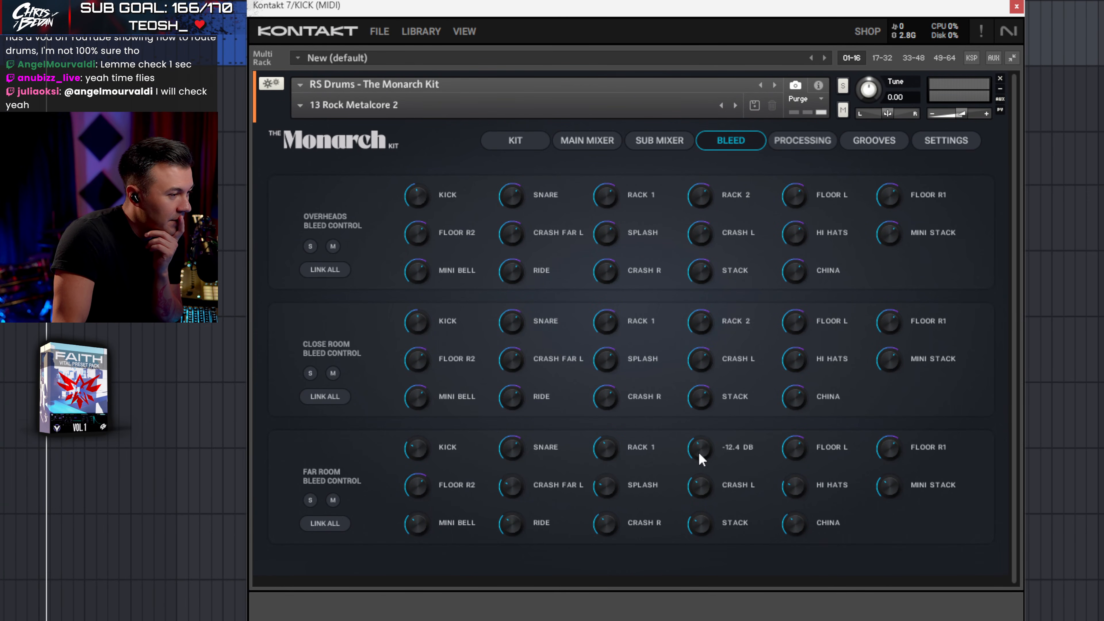
drag(789, 447, 794, 458)
drag(887, 442, 897, 454)
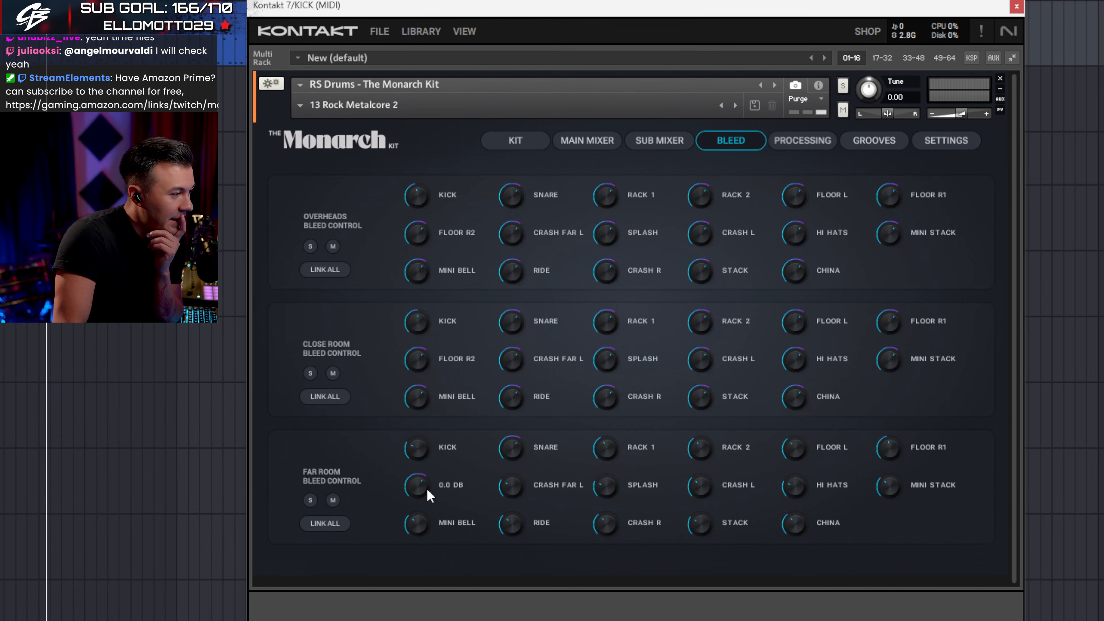
drag(429, 496, 430, 509)
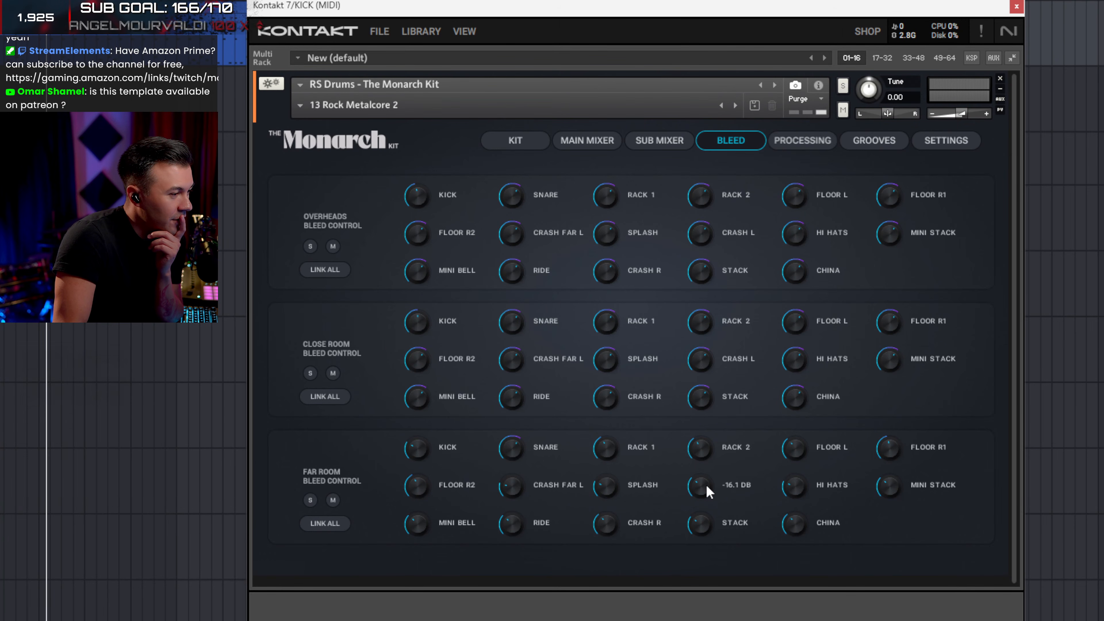
Step: Lower the Far Room bleed of the remaining cymbals, with Mini Bell at -27.5 dB, and close Kontakt after listening back
drag(705, 486, 703, 495)
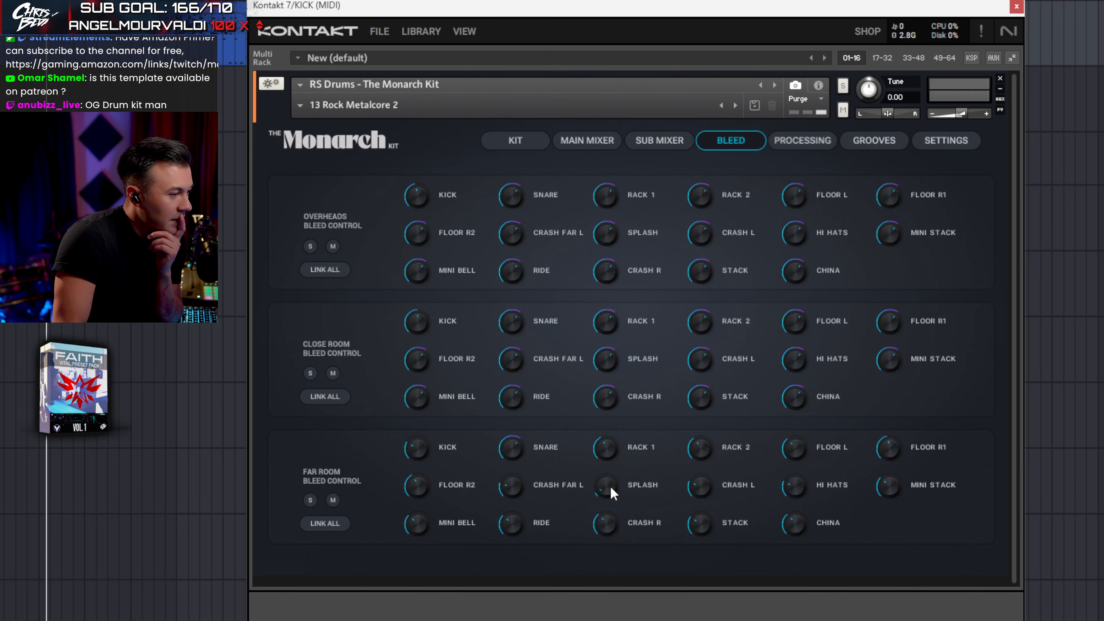
drag(604, 497, 602, 485)
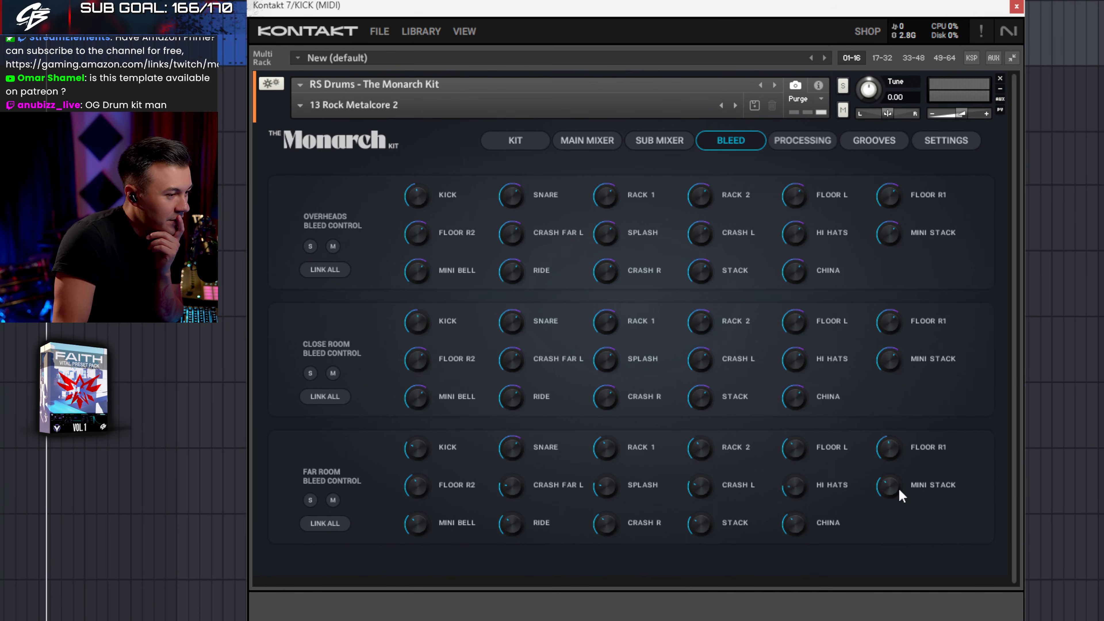
drag(899, 489, 897, 496)
drag(425, 527, 427, 532)
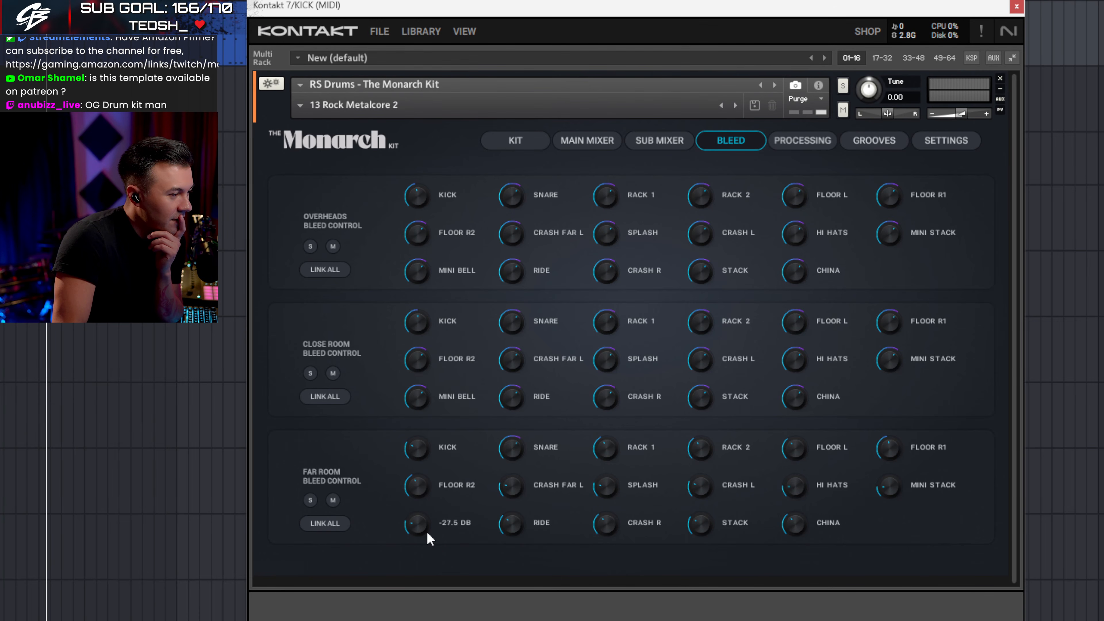
drag(518, 524, 518, 527)
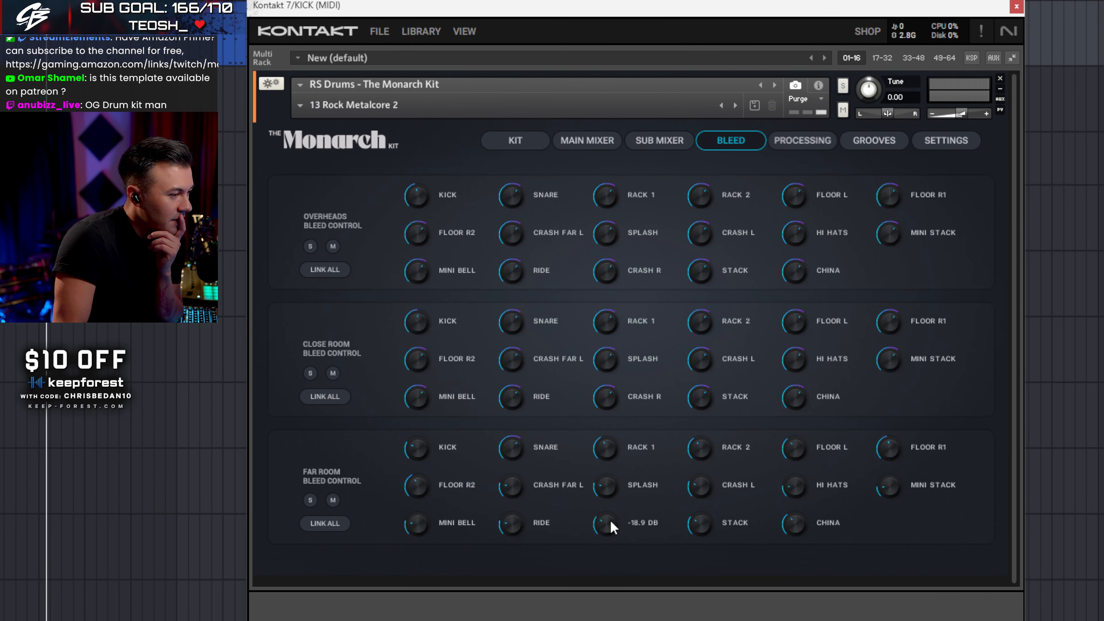
drag(712, 525, 712, 532)
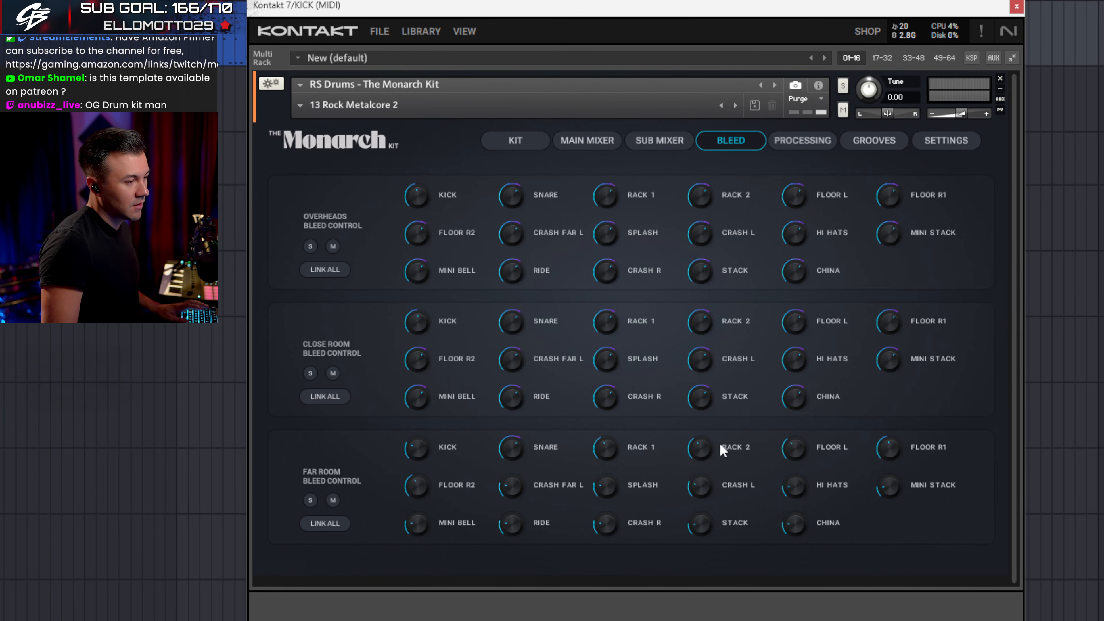
click(123, 481)
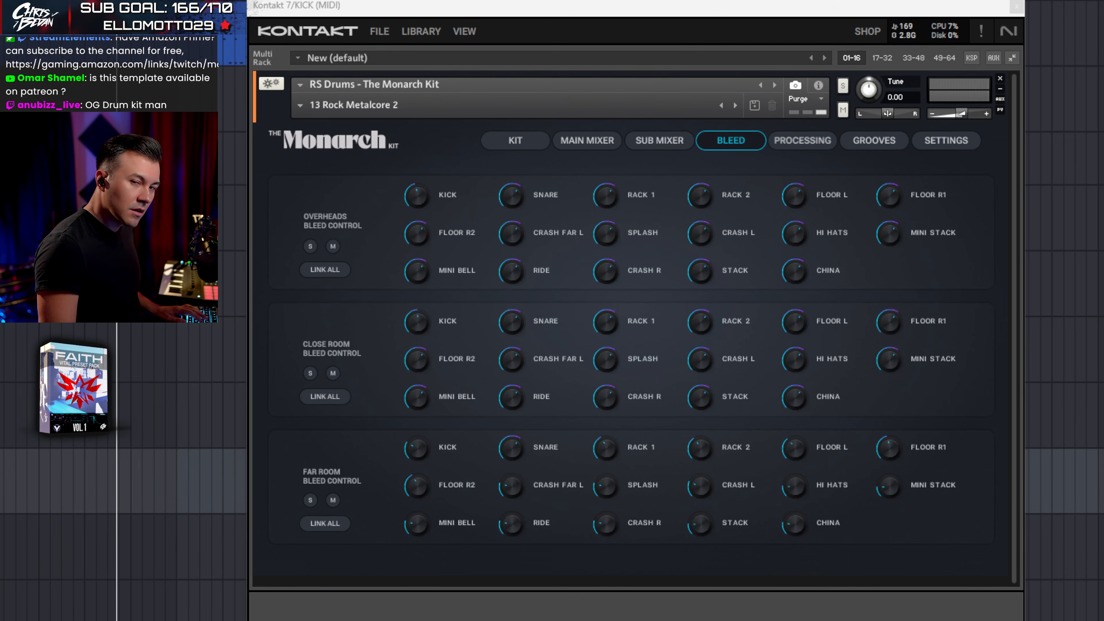
click(1017, 7)
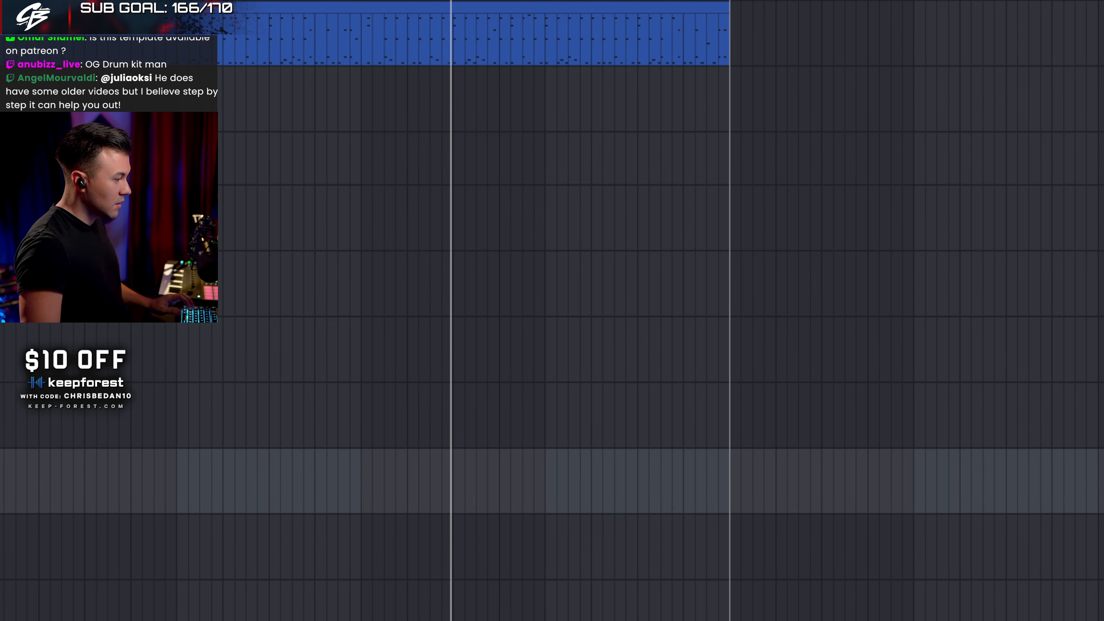
Step: Show the RHY GTR EQ Eight in expanded view, boost band 3 near 1.73 kHz and narrow the Q of bands 3 and 4
scroll(552, 311, down, 5)
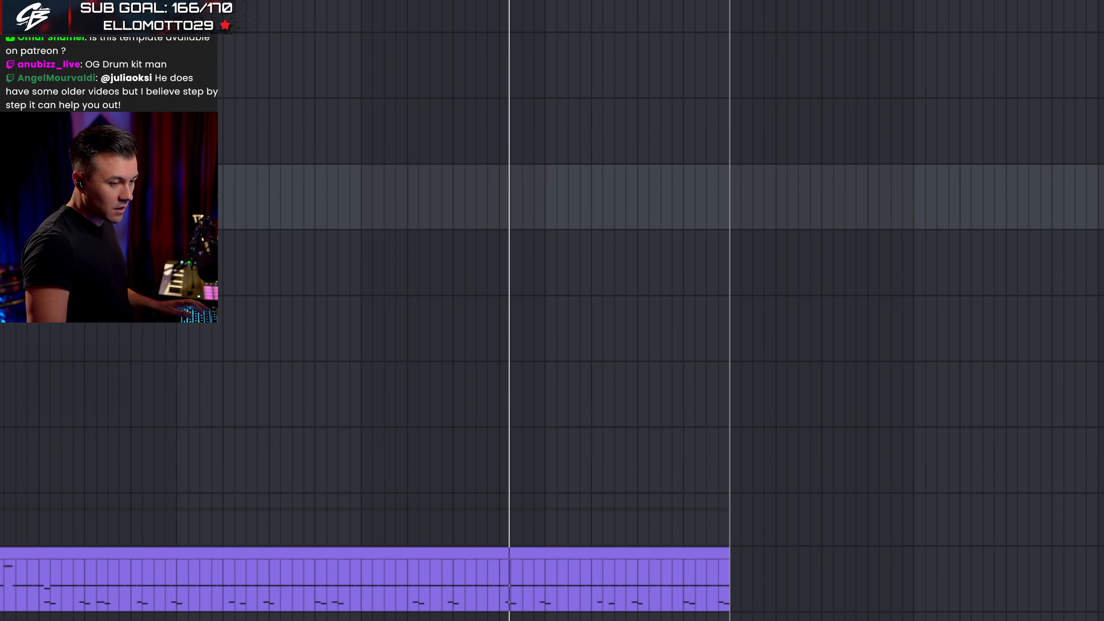
click(552, 520)
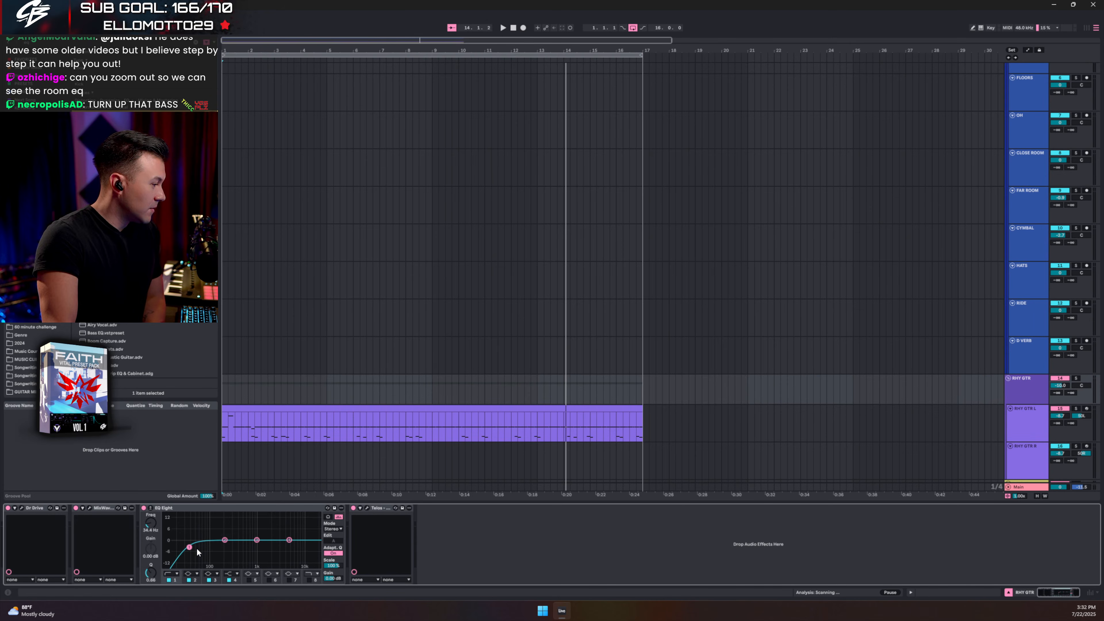
click(150, 509)
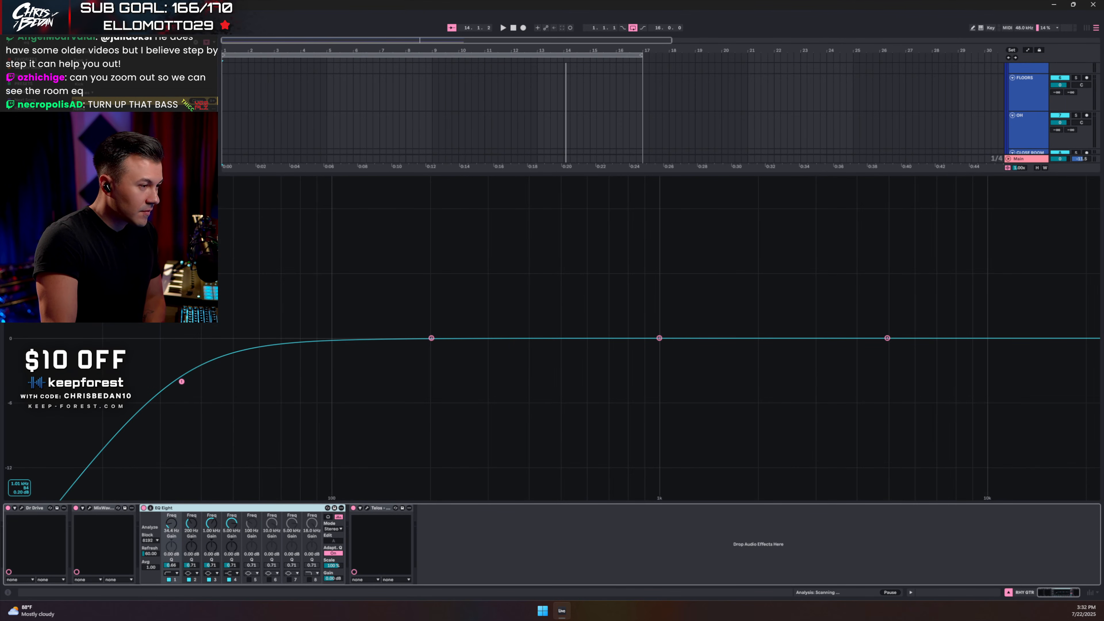
drag(659, 338, 737, 275)
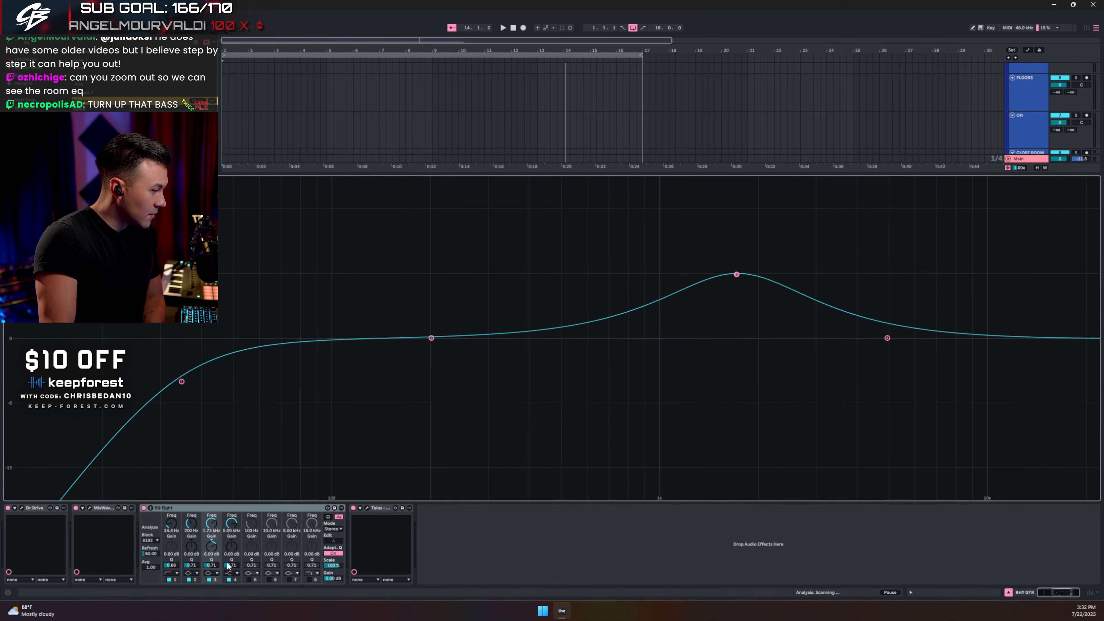
drag(229, 566, 229, 522)
drag(210, 565, 210, 535)
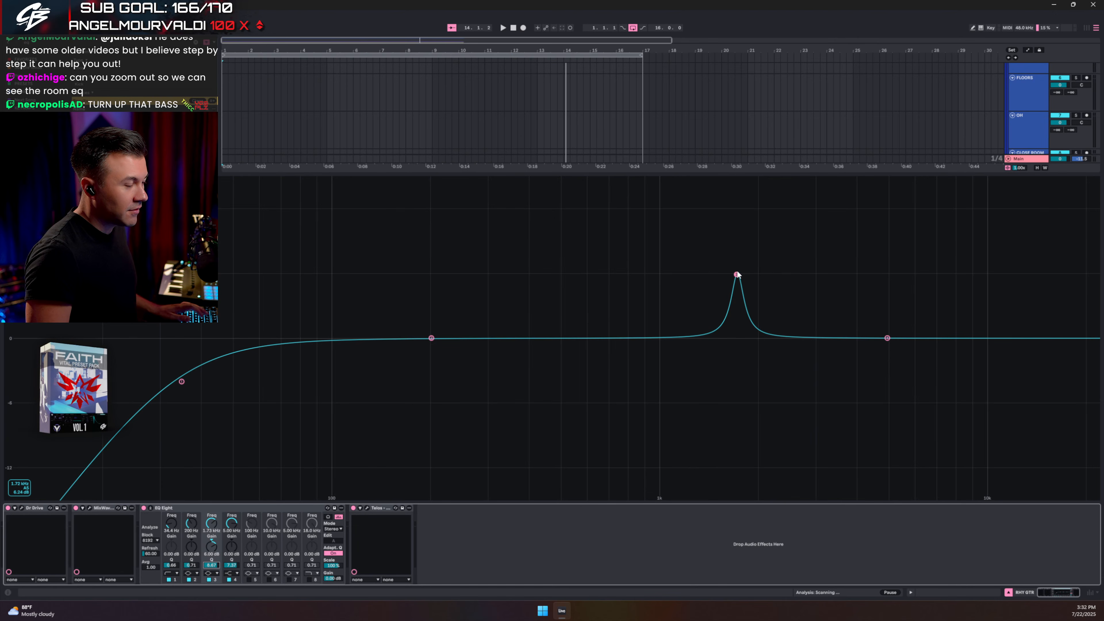
Step: Sweep boosted band 3 during playback to find harshness and turn it into a -3.64 dB cut at 2.30 kHz
key(space)
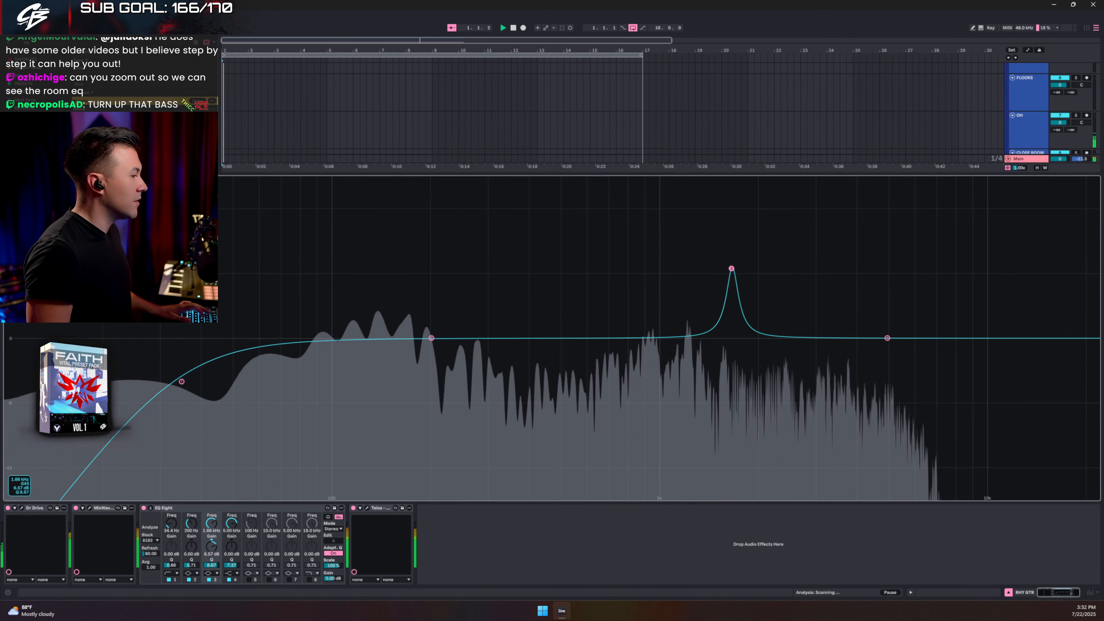
drag(738, 275, 556, 227)
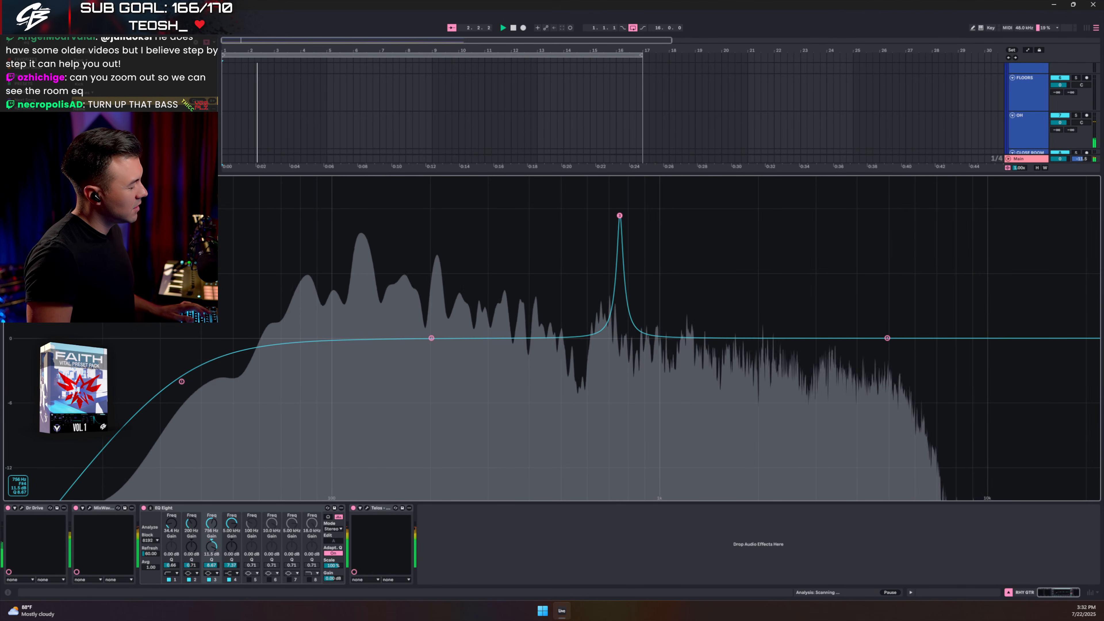
drag(620, 216, 778, 200)
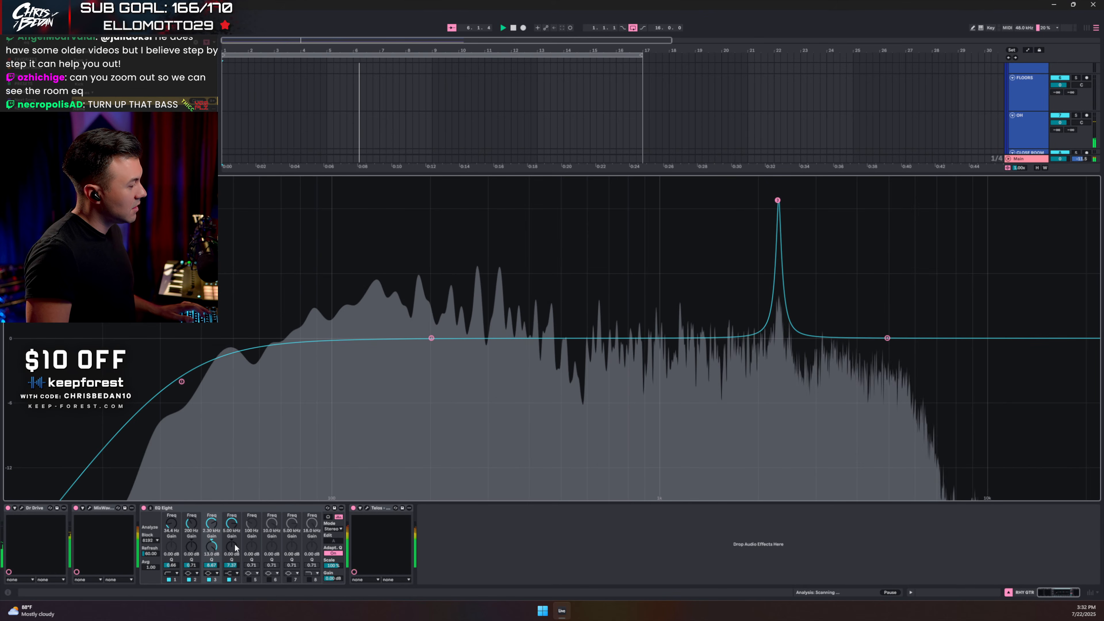
drag(211, 547, 211, 591)
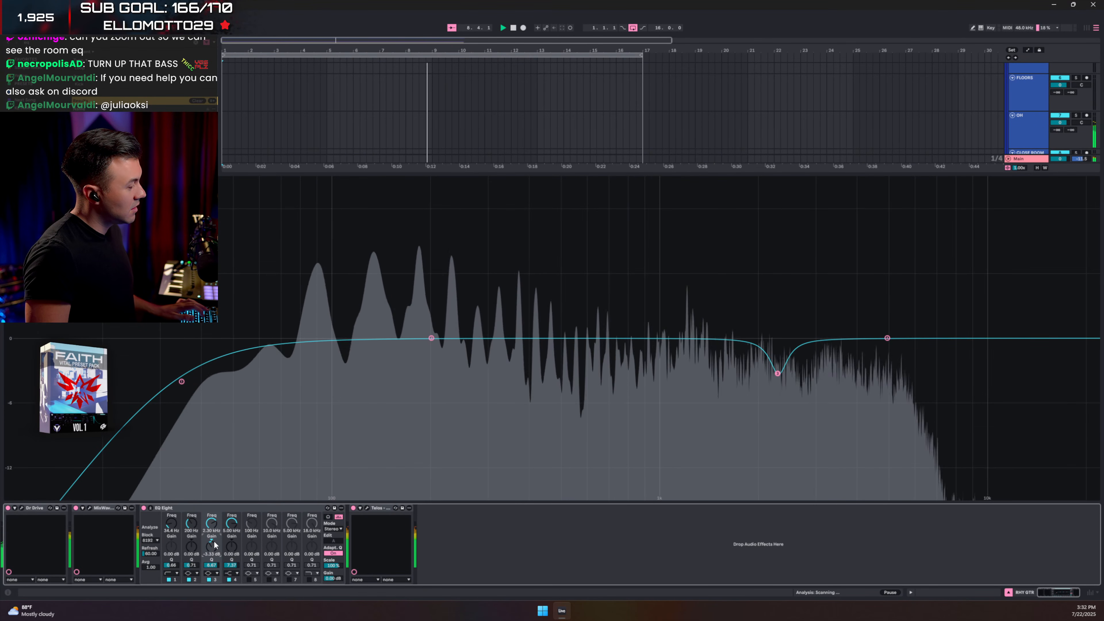
drag(214, 543, 214, 544)
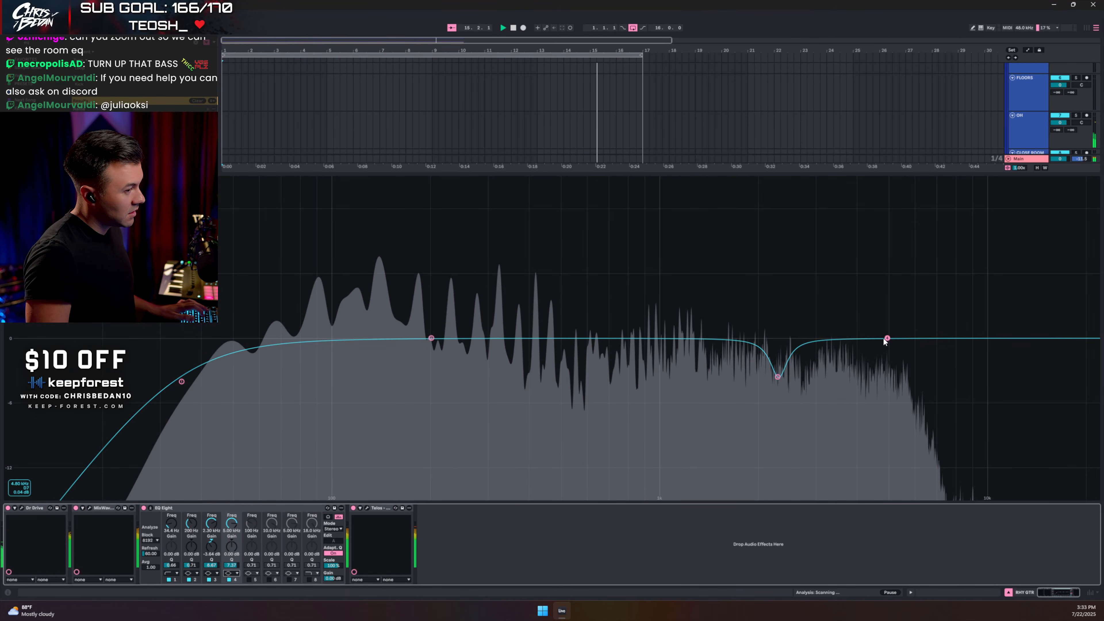
Step: Cut band 4 by about 1.9 dB at 3.22 kHz and band 2 by about 1.3 dB at 1.28 kHz, with band 5 enabled
drag(886, 340, 825, 236)
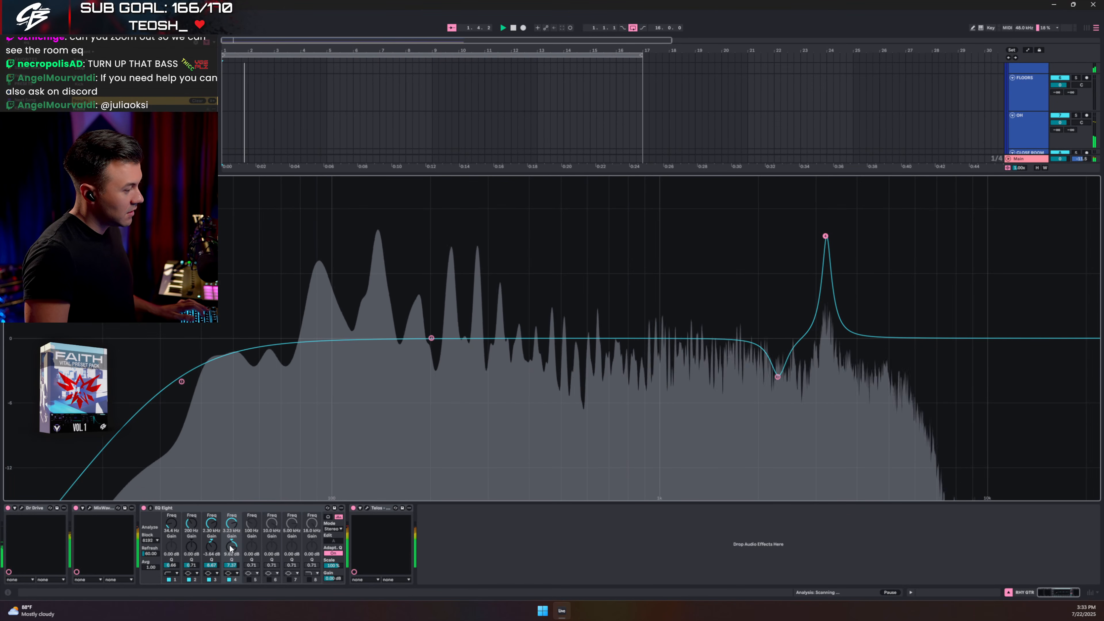
drag(231, 549, 231, 563)
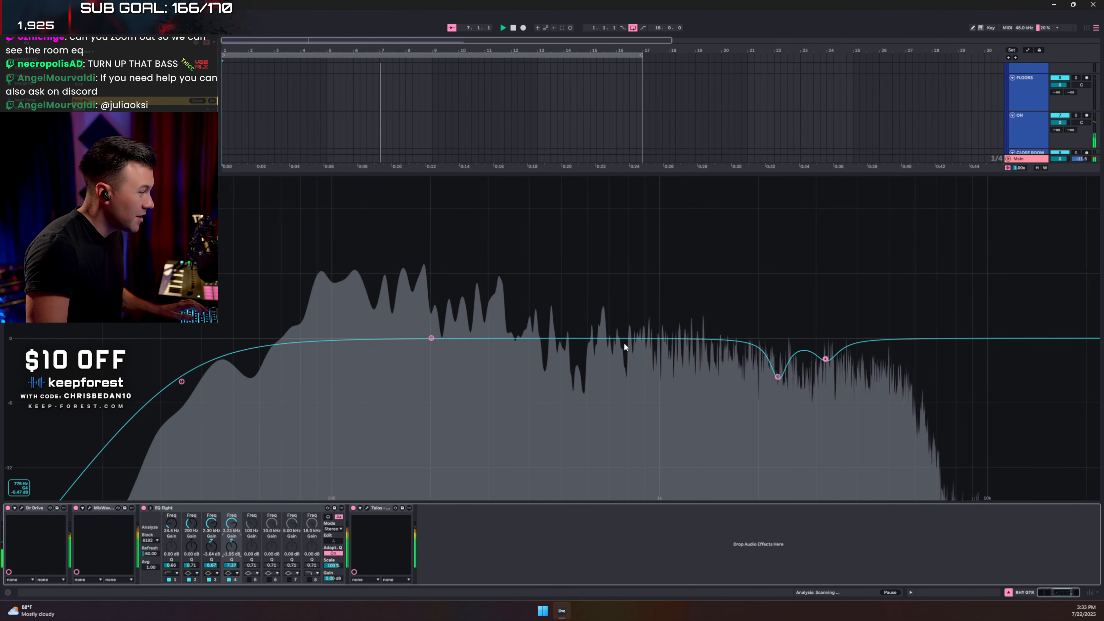
click(248, 580)
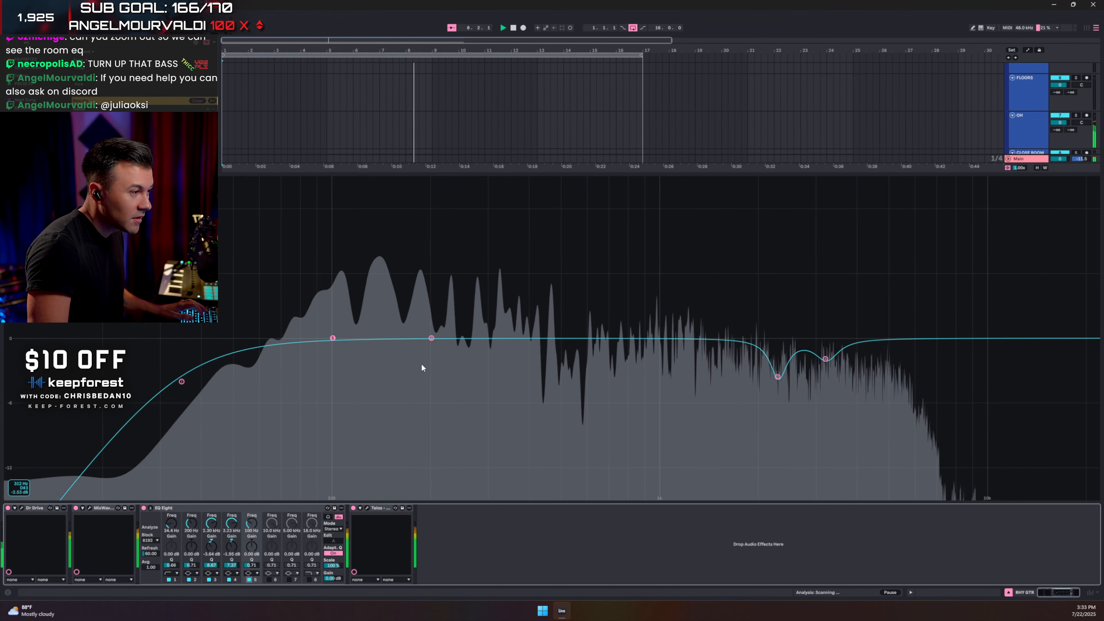
drag(430, 339, 694, 237)
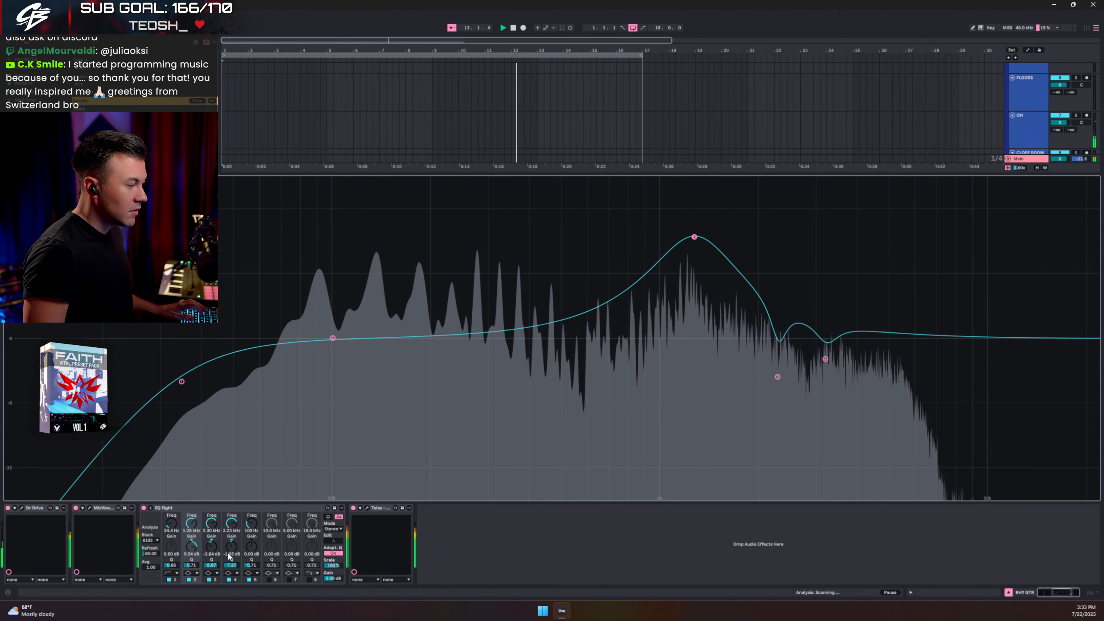
mouse_move(191, 565)
mouse_down()
mouse_move(191, 533)
mouse_move(191, 580)
mouse_up()
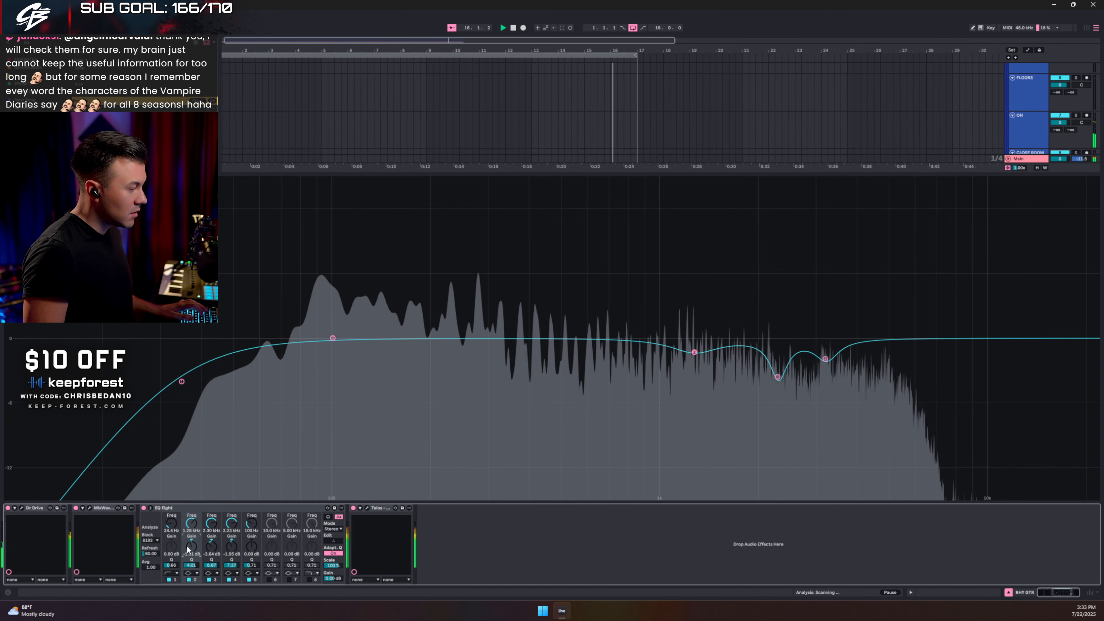
Step: Compare the guitars with the EQ Eight bypassed and active, leave it on and collapse its expanded view
click(143, 508)
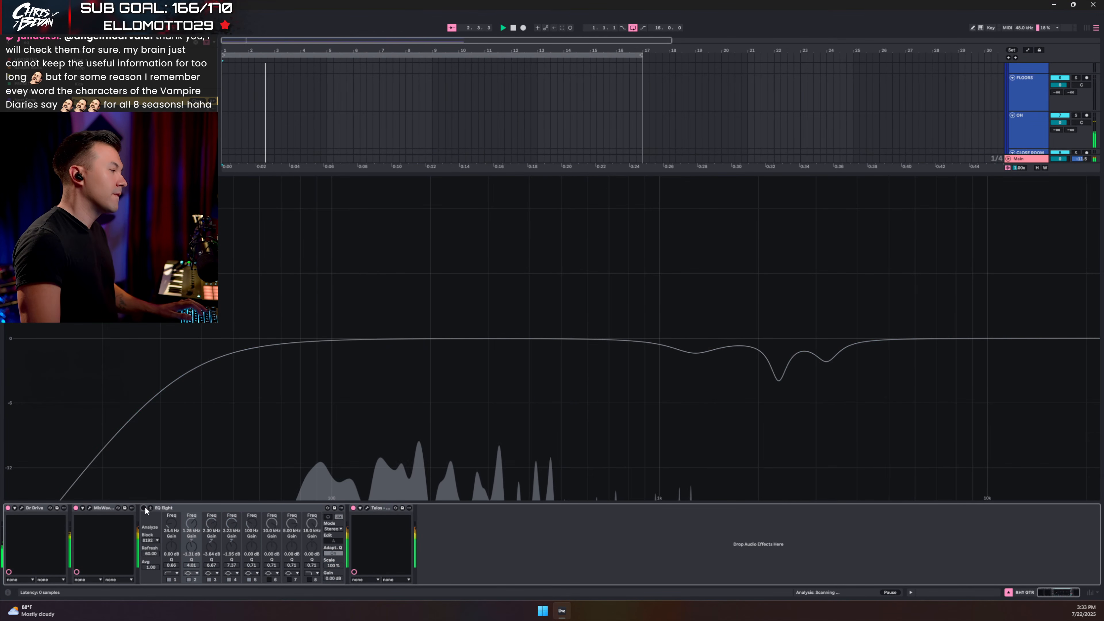
click(145, 509)
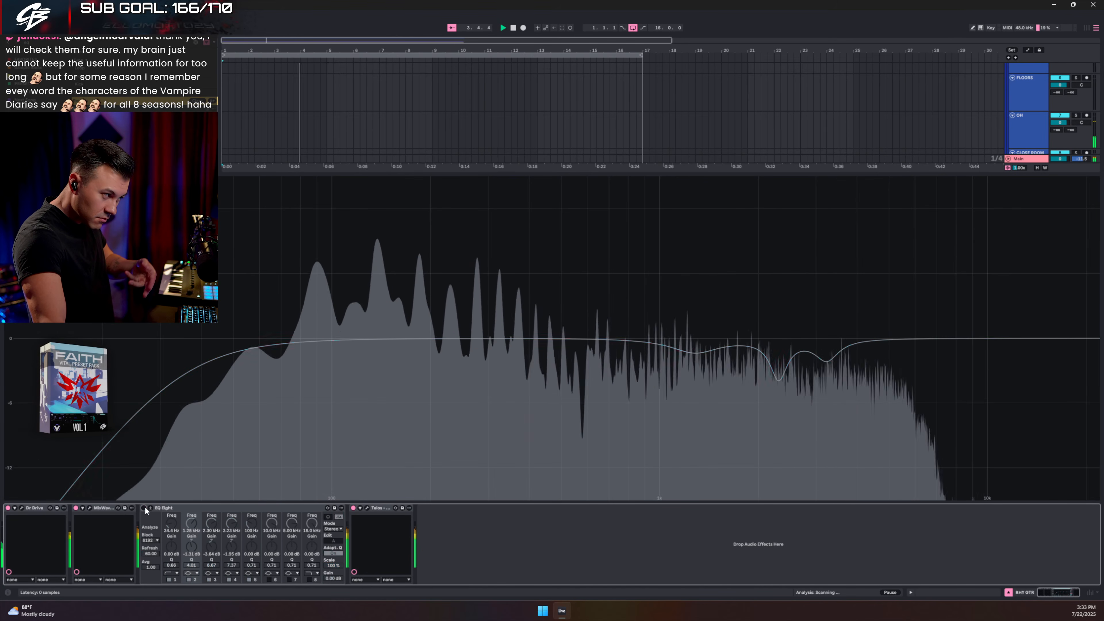
click(145, 508)
click(143, 508)
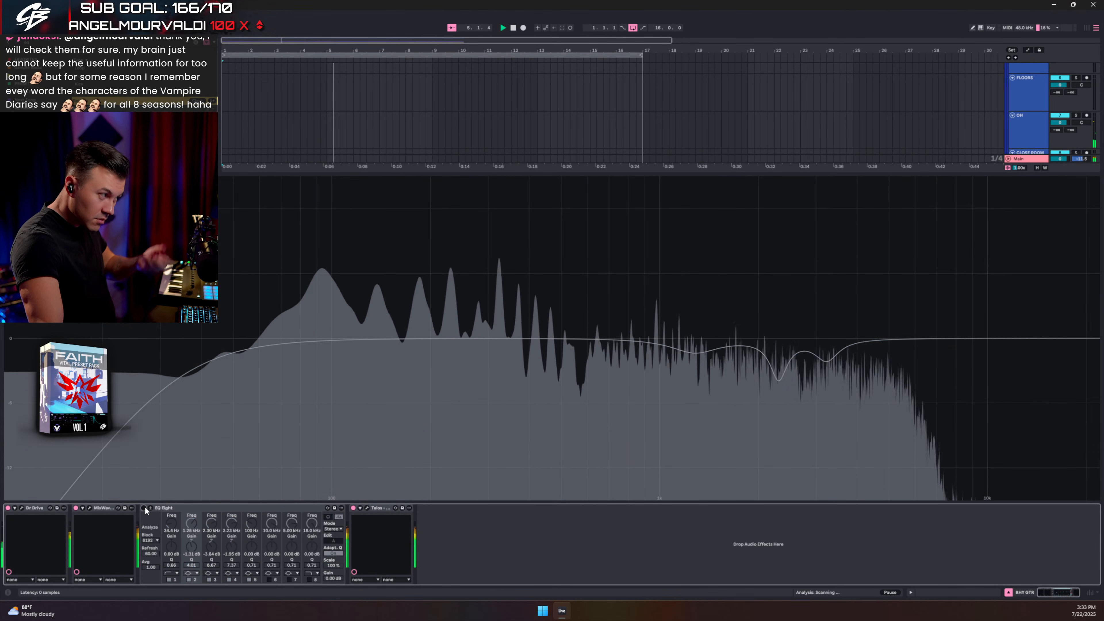
click(144, 508)
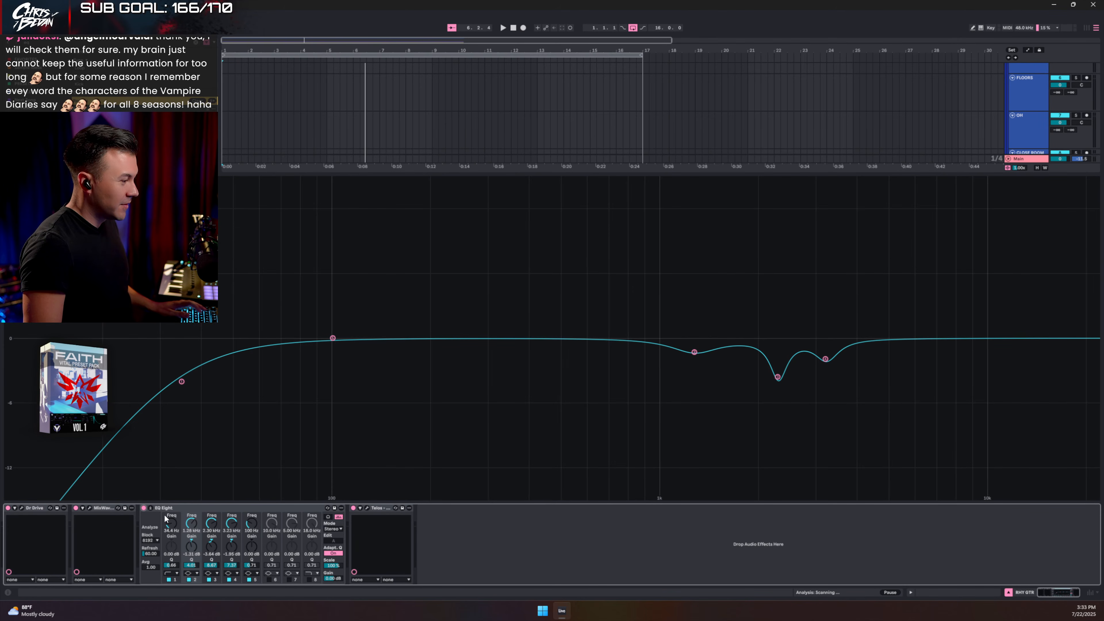
click(151, 508)
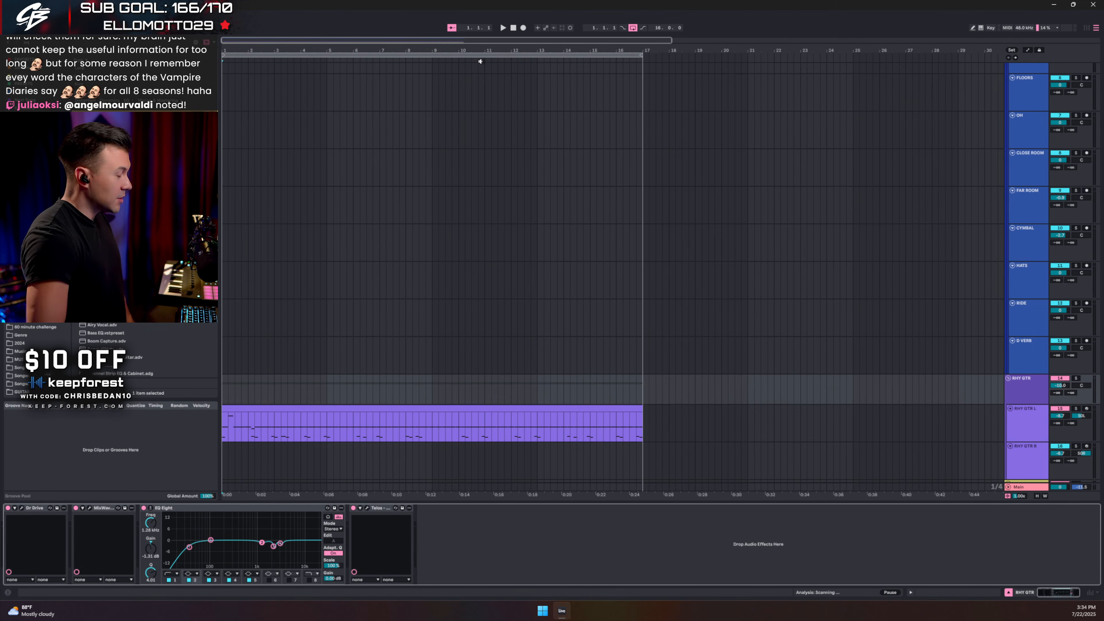
Step: Collapse the DRUM OUTS group, play the mix and set the RHY GTR group volume to -9 dB
scroll(898, 217, up, 5)
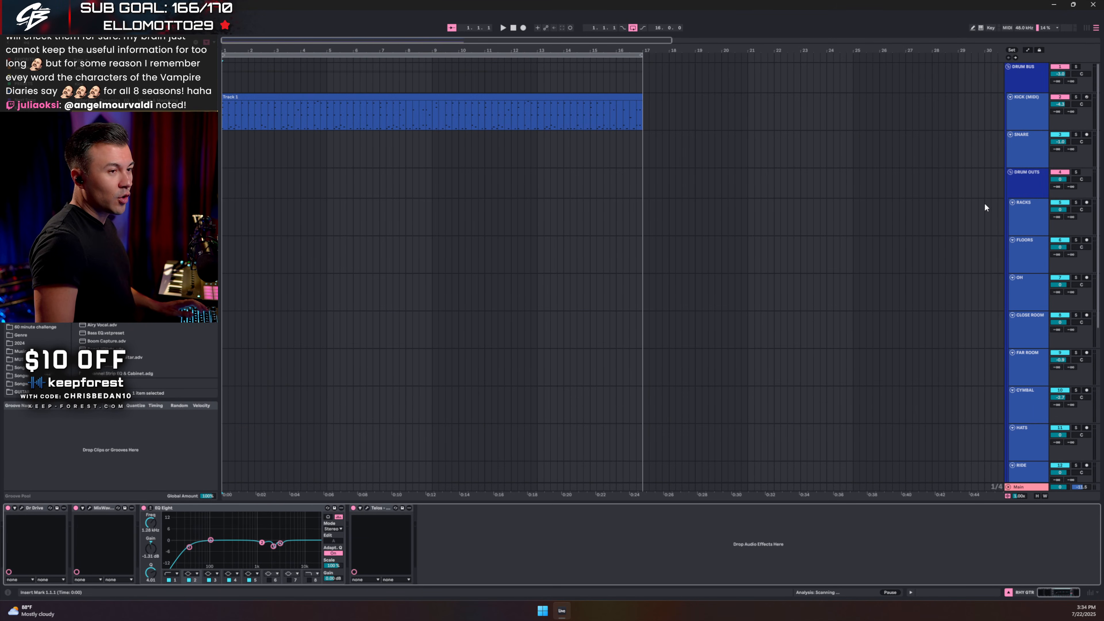
click(1011, 172)
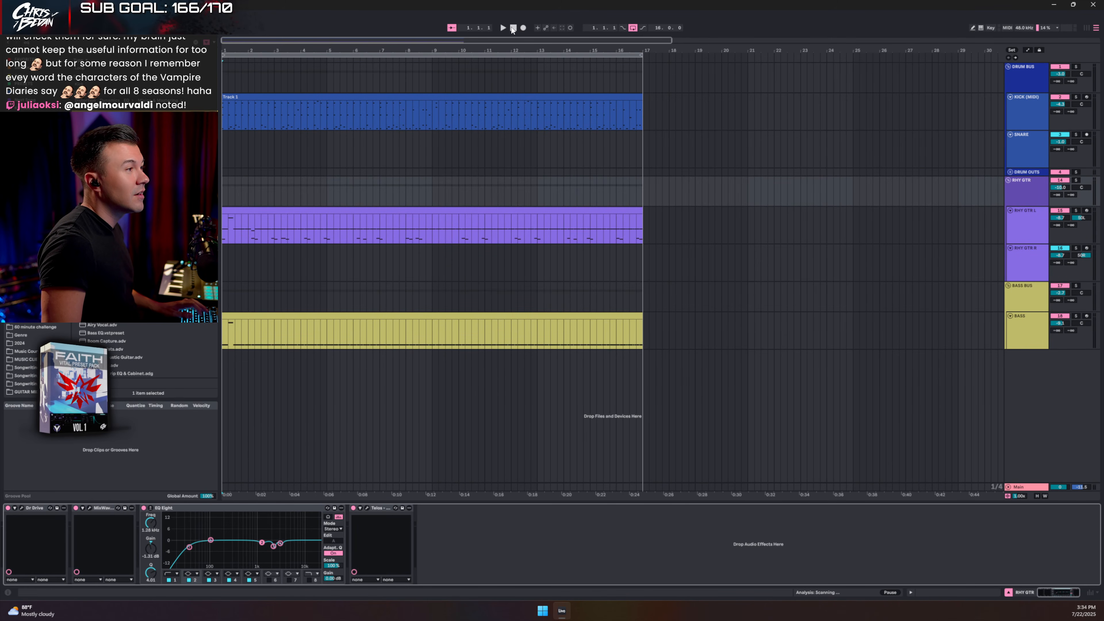
key(space)
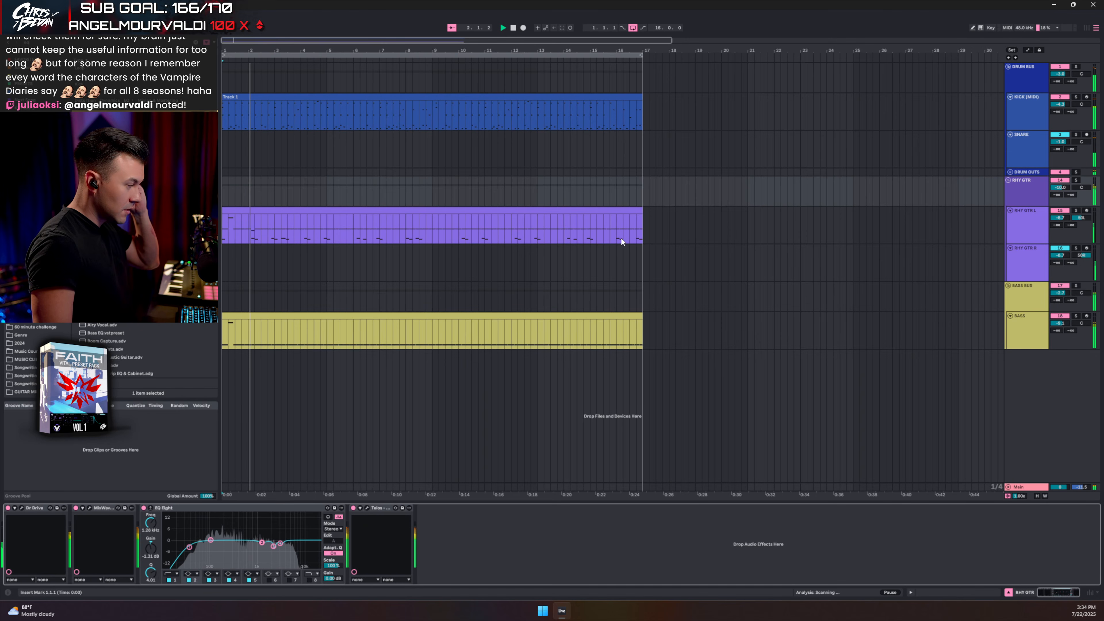
click(1062, 189)
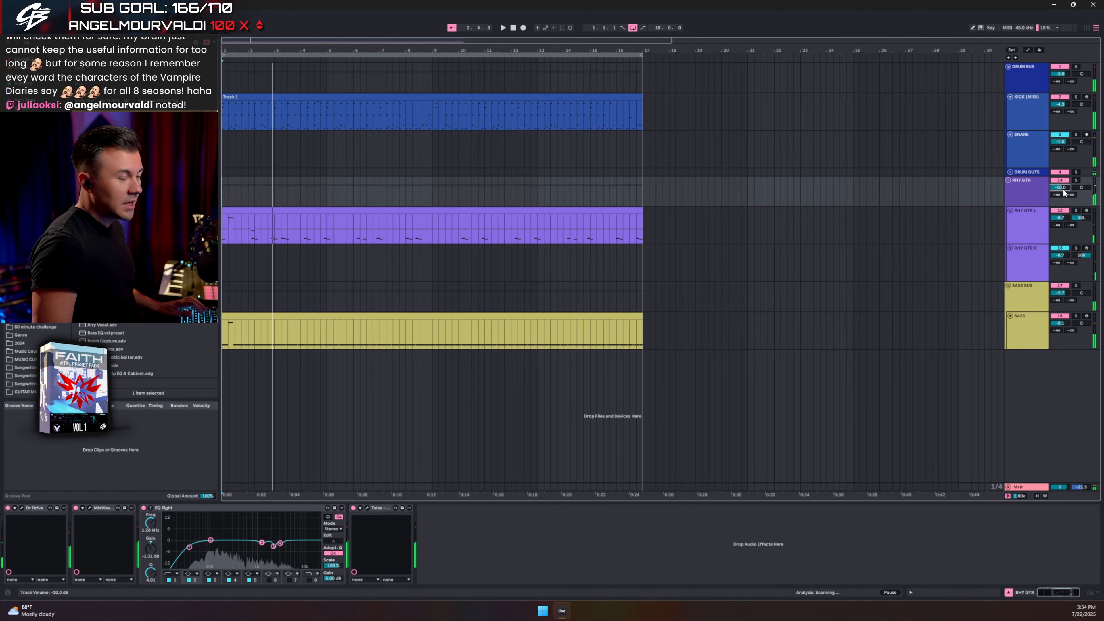
text(-9)
key(Return)
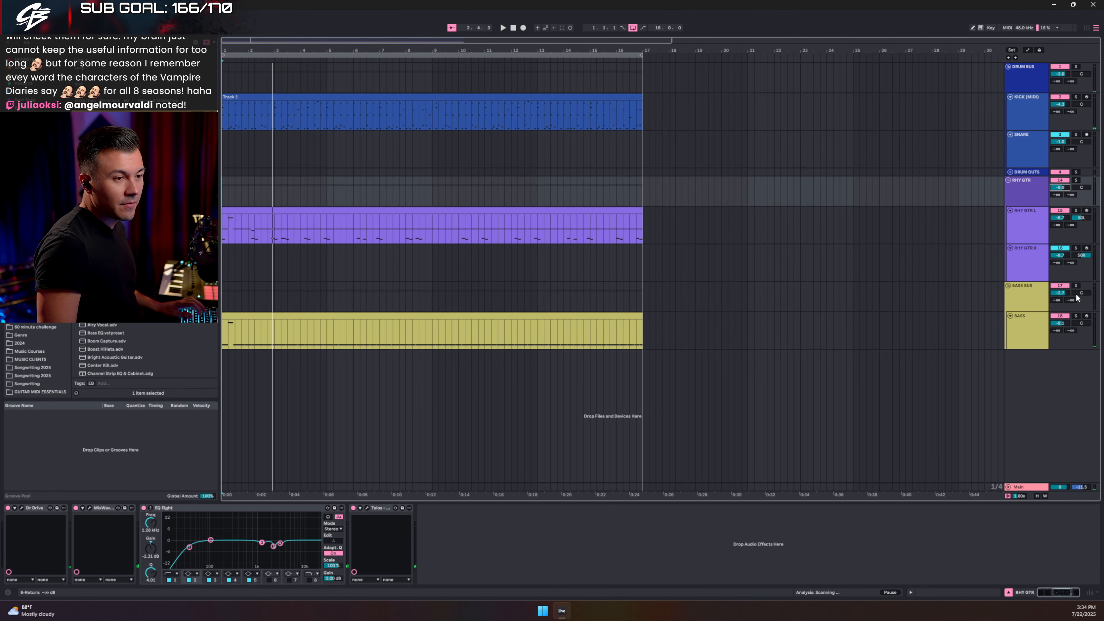
Step: Play the mix, open Telos Guitars on the RHY GTR group and set High to 0%
key(space)
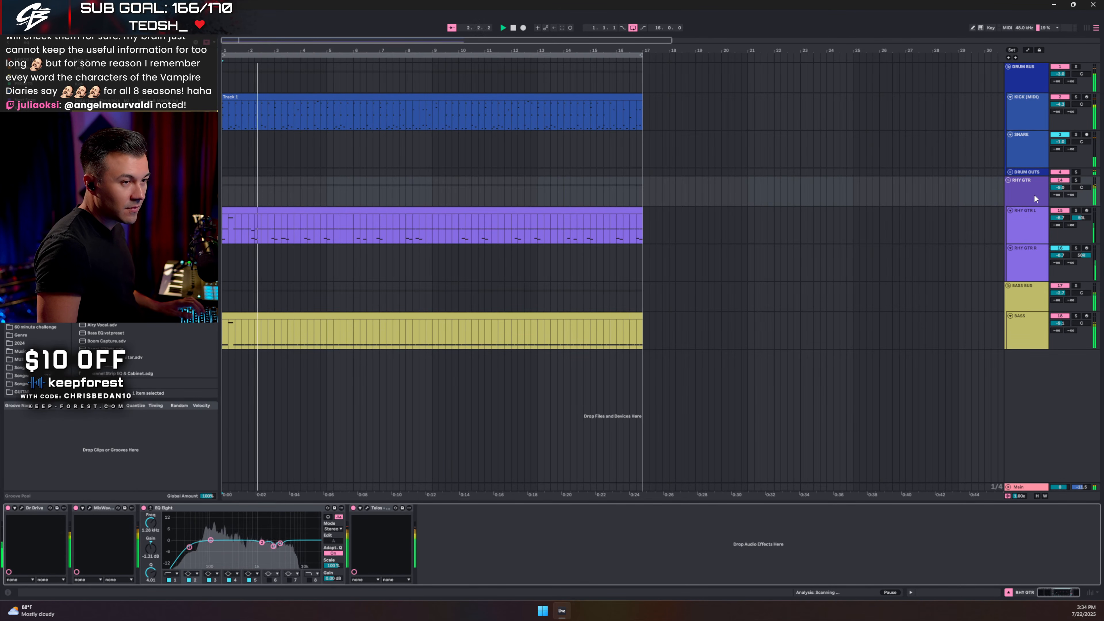
click(368, 508)
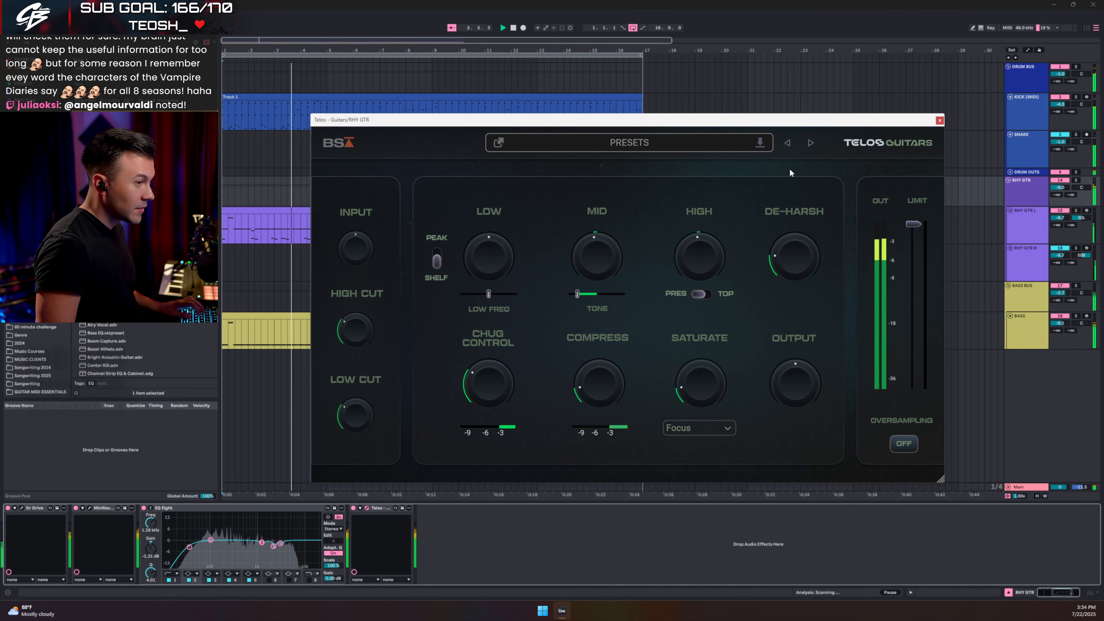
mouse_move(700, 252)
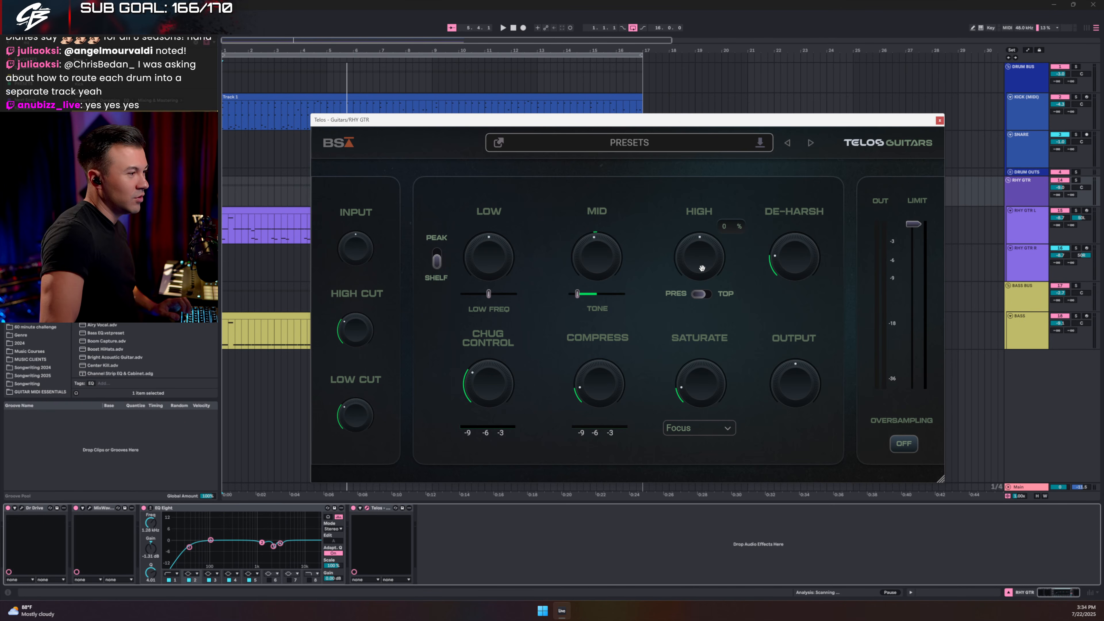
Step: Solo the RHY GTR group during playback and raise Saturate to 21% in Telos Guitars
key(space)
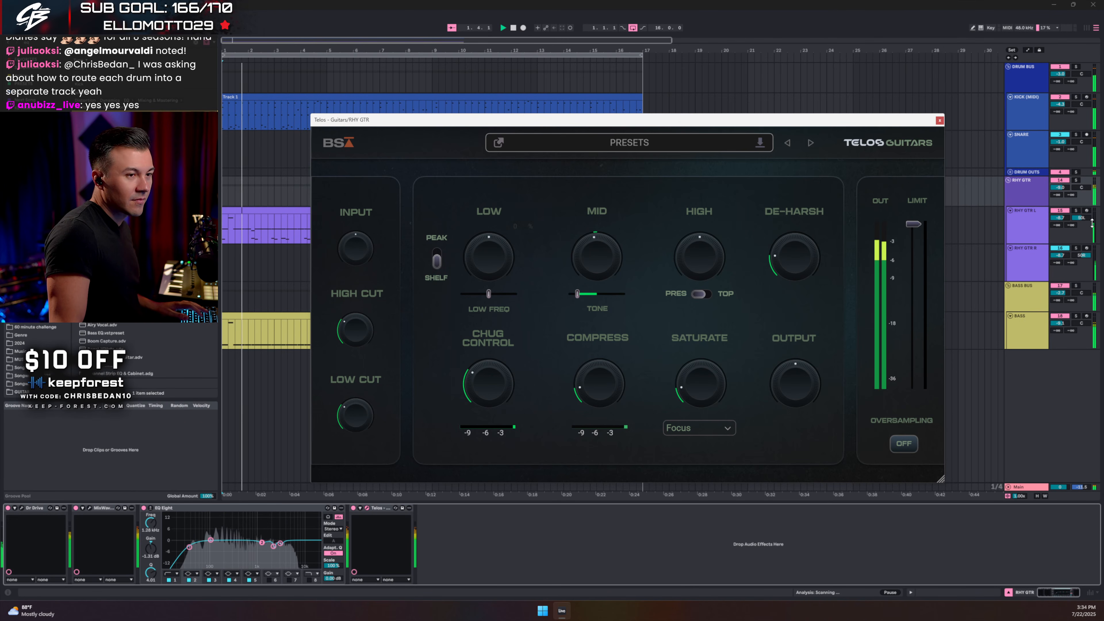
click(1077, 181)
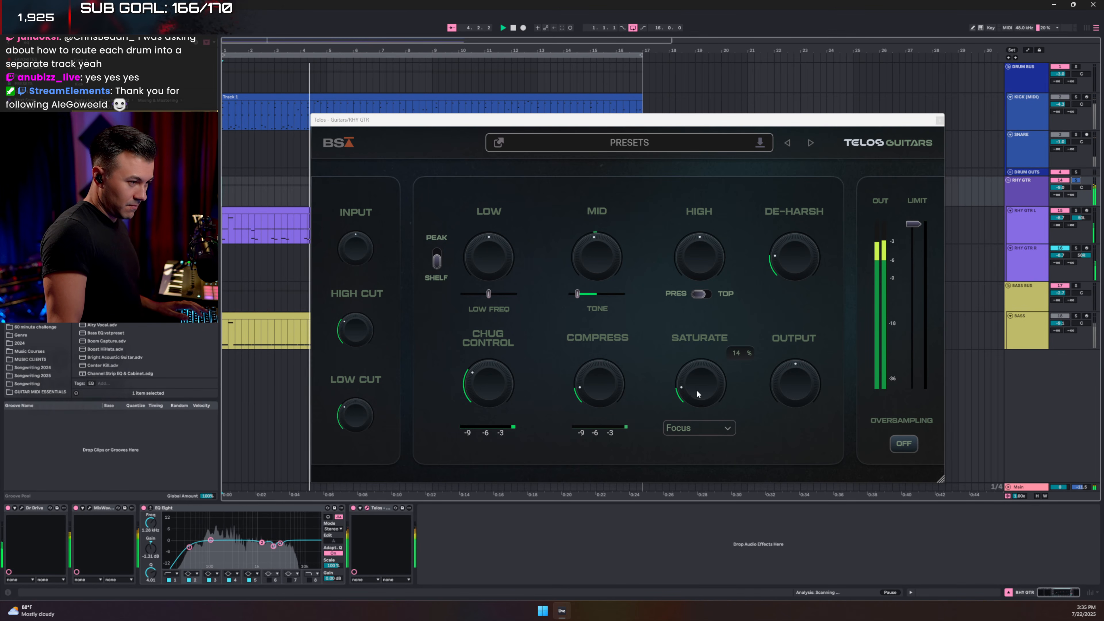
drag(699, 282, 684, 355)
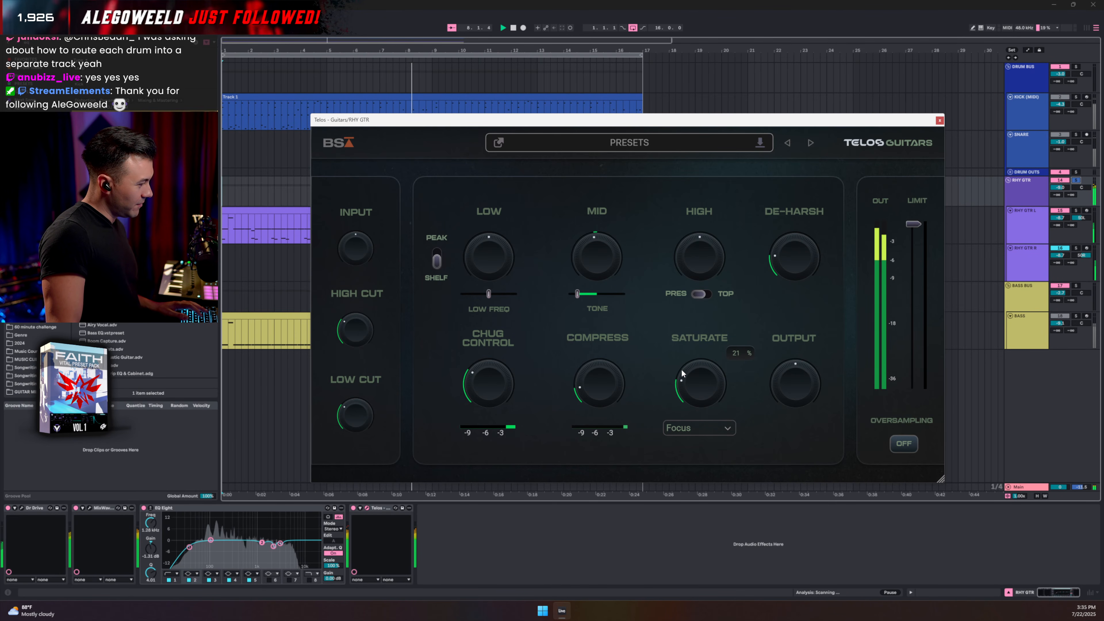
key(space)
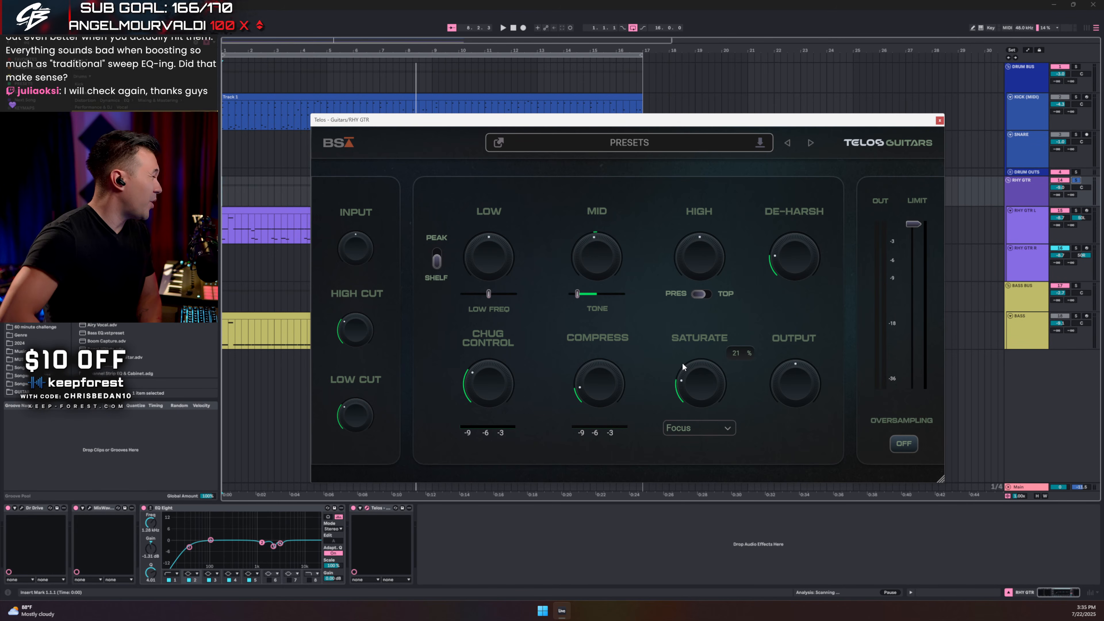
Step: Close the Telos plugin window and lower the RHY GTR group volume to -10.2 dB during playback
click(940, 121)
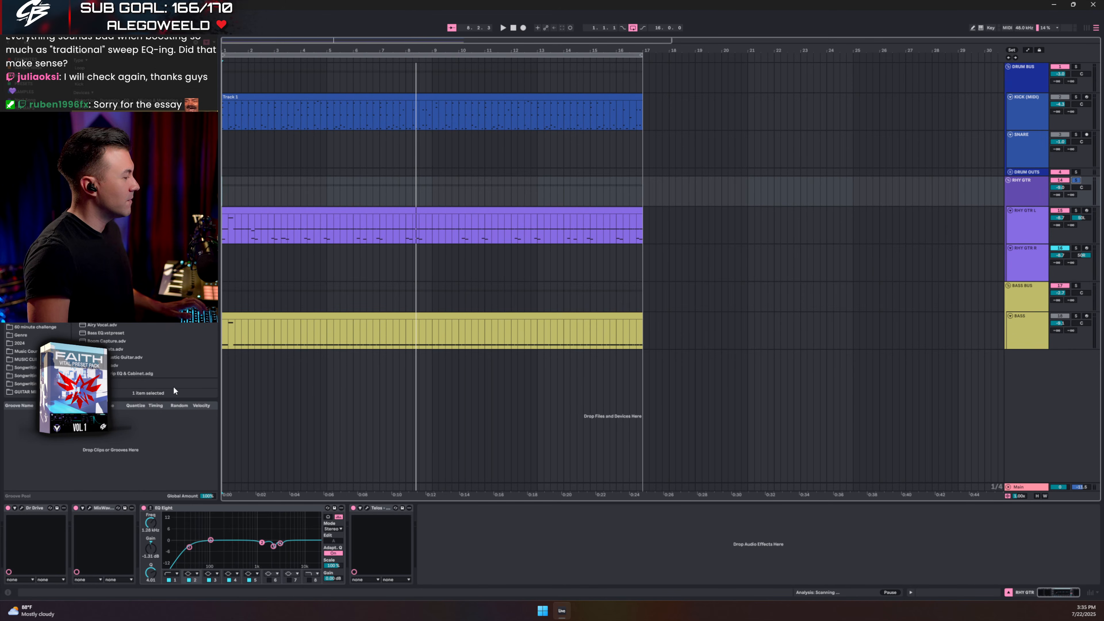
key(space)
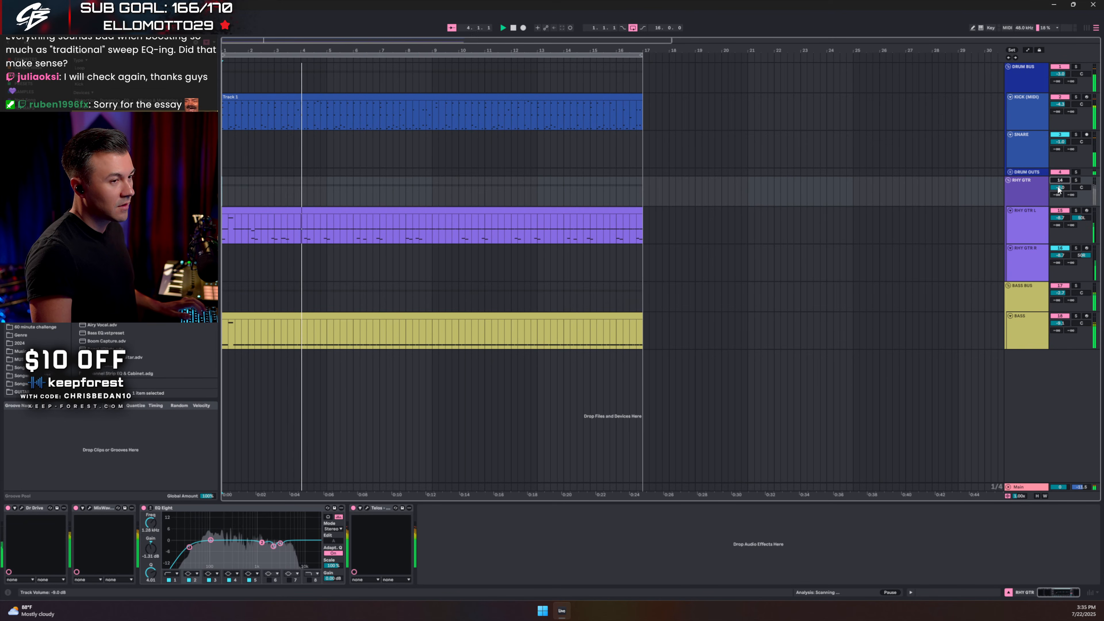
drag(1061, 188, 1061, 193)
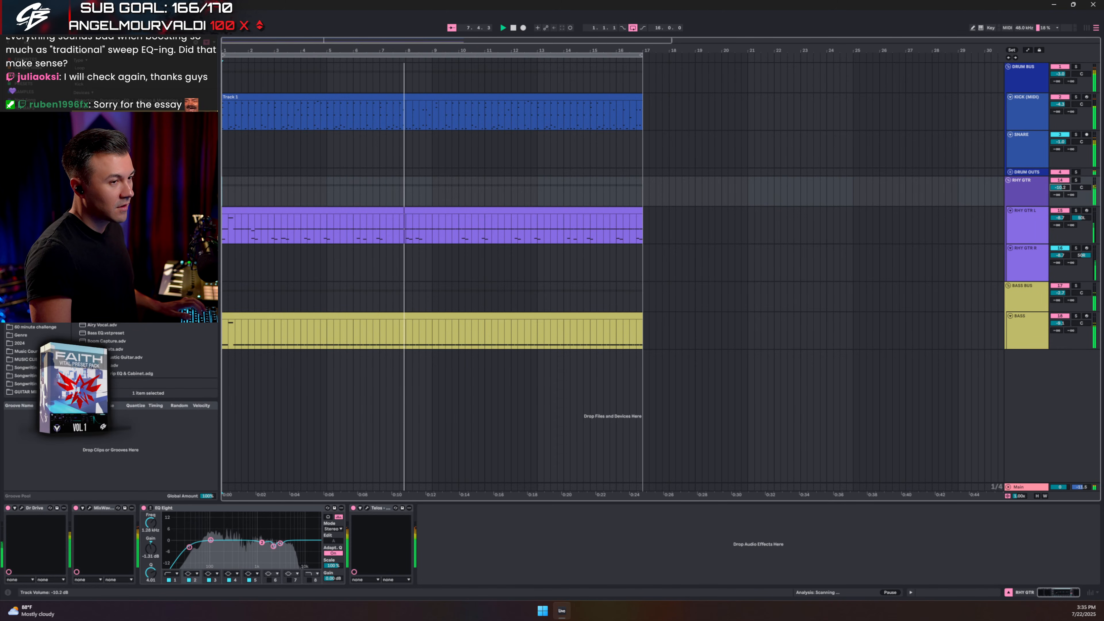
click(1042, 487)
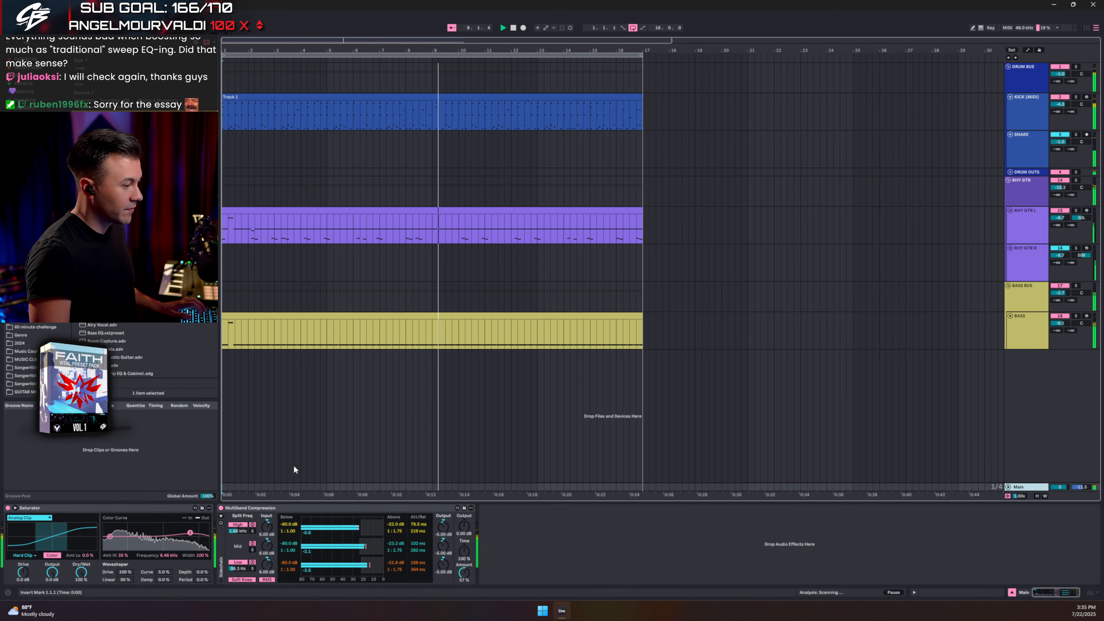
Step: In the RHY GTR L clip, transpose the F#0 note at the start of bar 9 up an octave to F#1
double_click(379, 102)
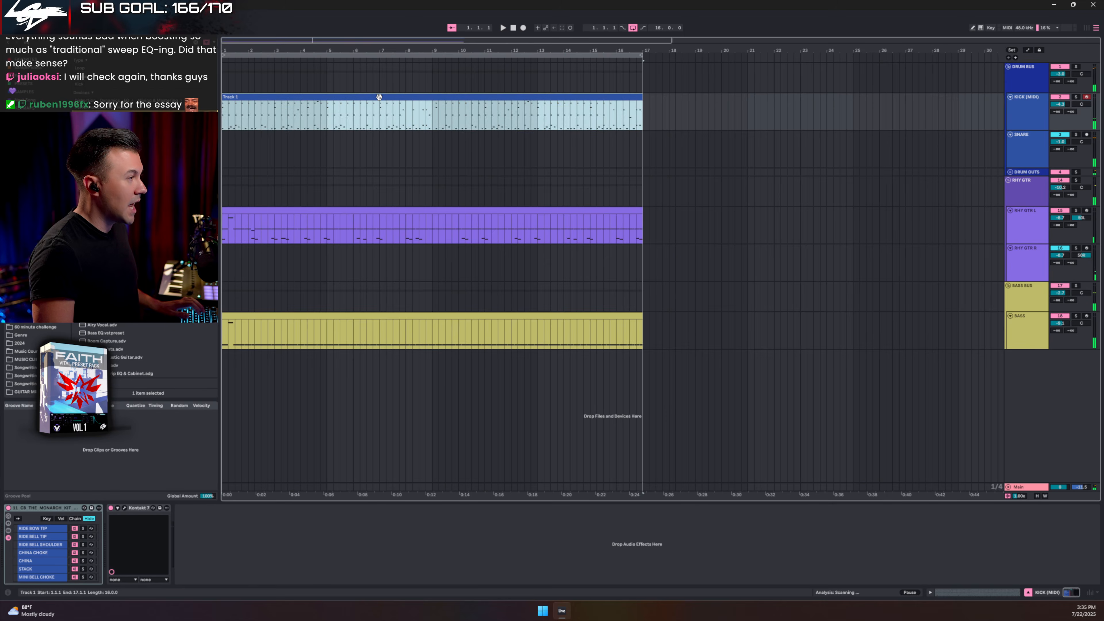
click(477, 211)
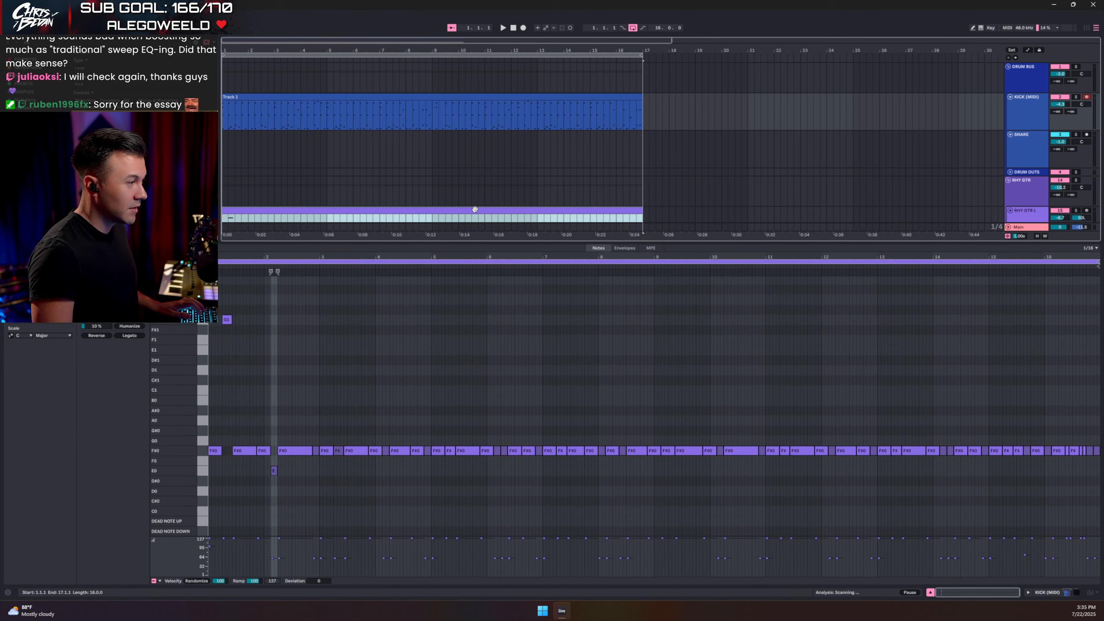
click(667, 451)
key(shift+Up)
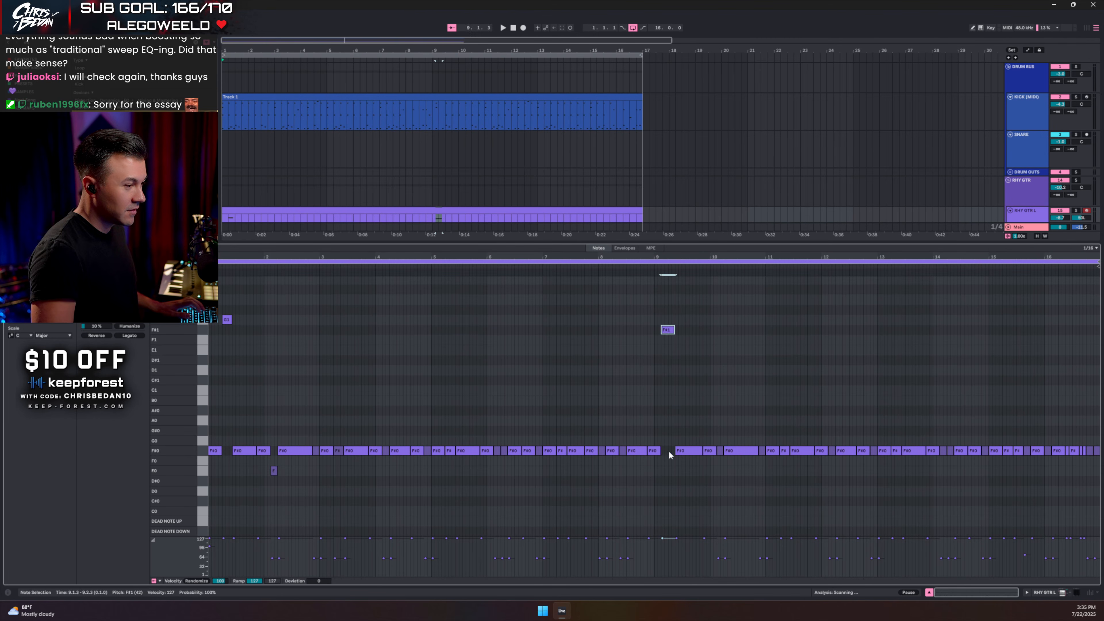
Step: Audition the guitar part from just before bar 9 and raise the transposed note a semitone to G1
click(619, 357)
click(626, 346)
key(space)
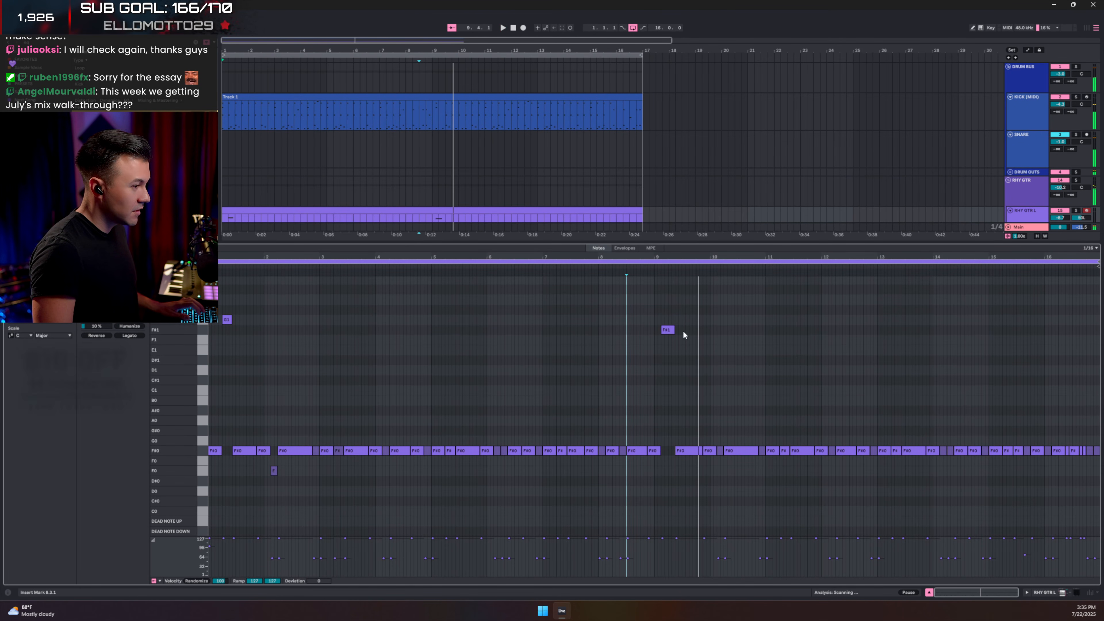
key(space)
drag(673, 335, 671, 325)
Step: In the BASS clip, raise the note at the start of bar 9 to G1 and play the result
scroll(505, 160, down, 3)
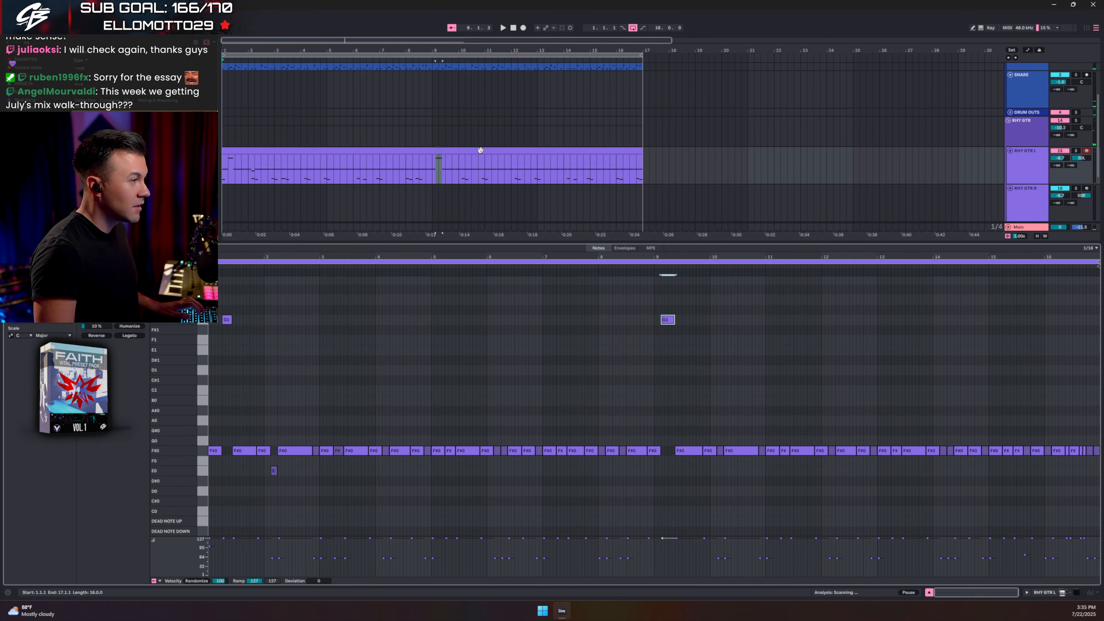
click(472, 197)
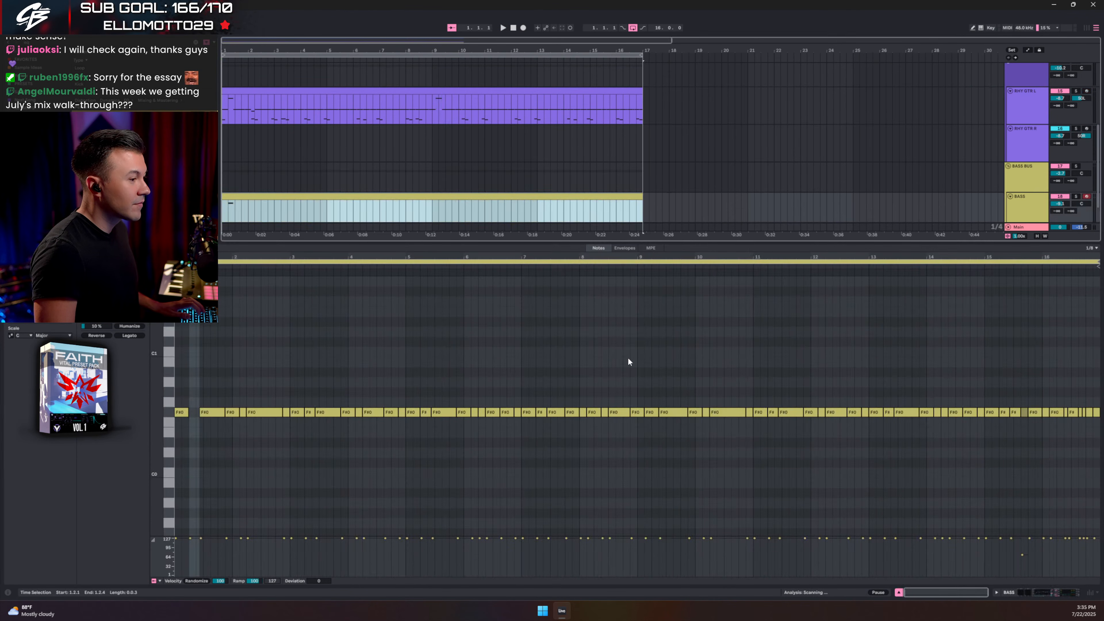
click(651, 413)
key(shift+Up)
key(Up)
key(space)
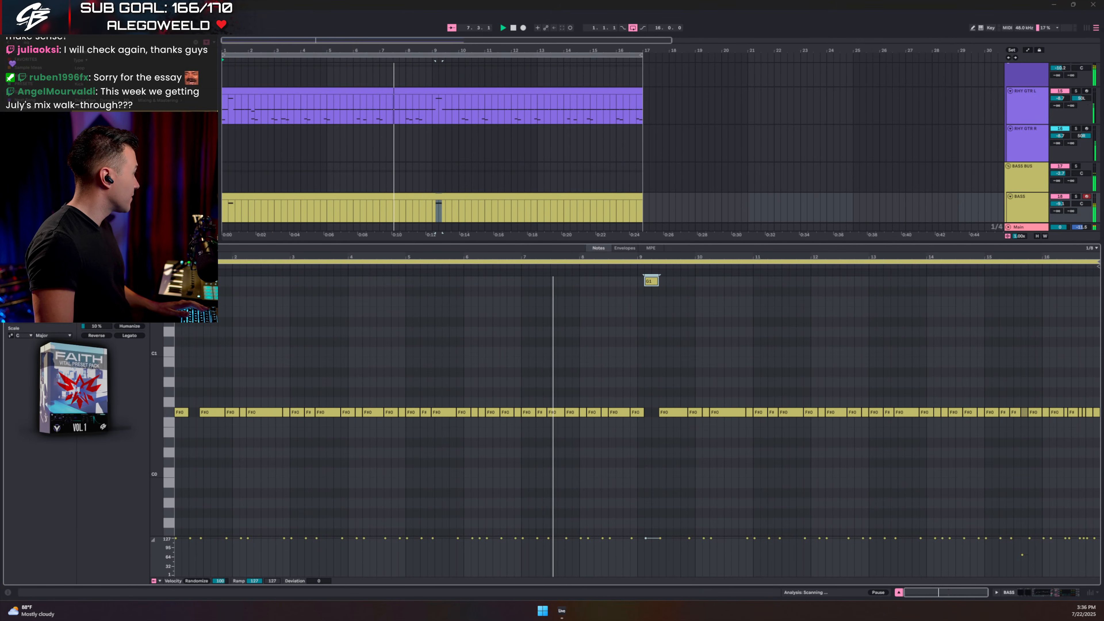
Step: Show the VERT_MIX_WALKTHROUGH_THUMBNAIL.jpg image over the session and close it again
drag(0, 98, 544, 1)
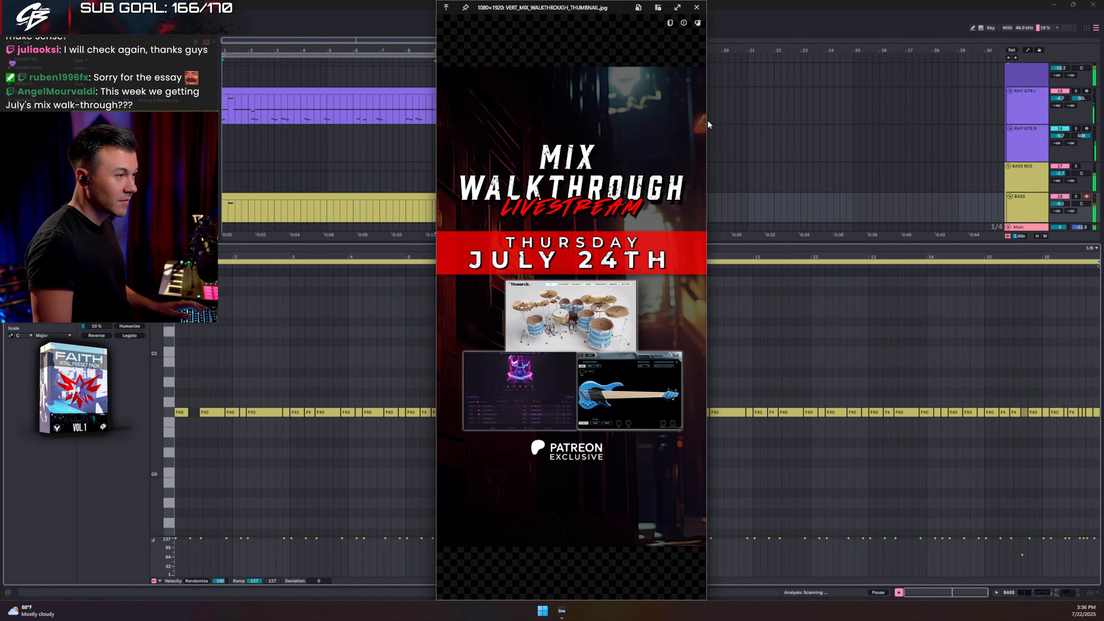
click(708, 118)
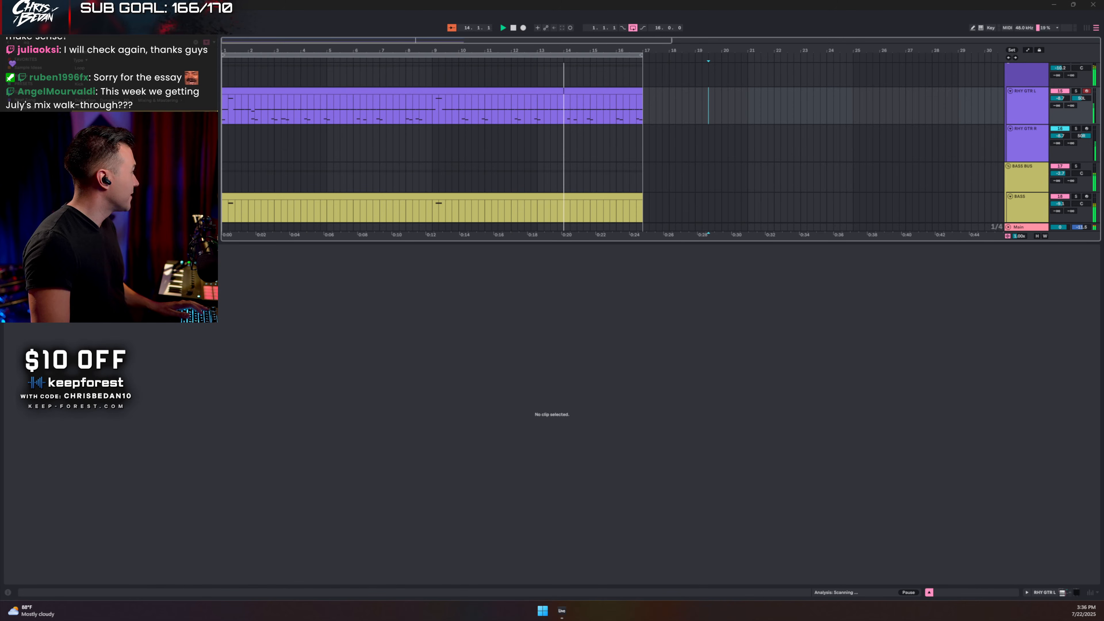
drag(0, 82, 577, 69)
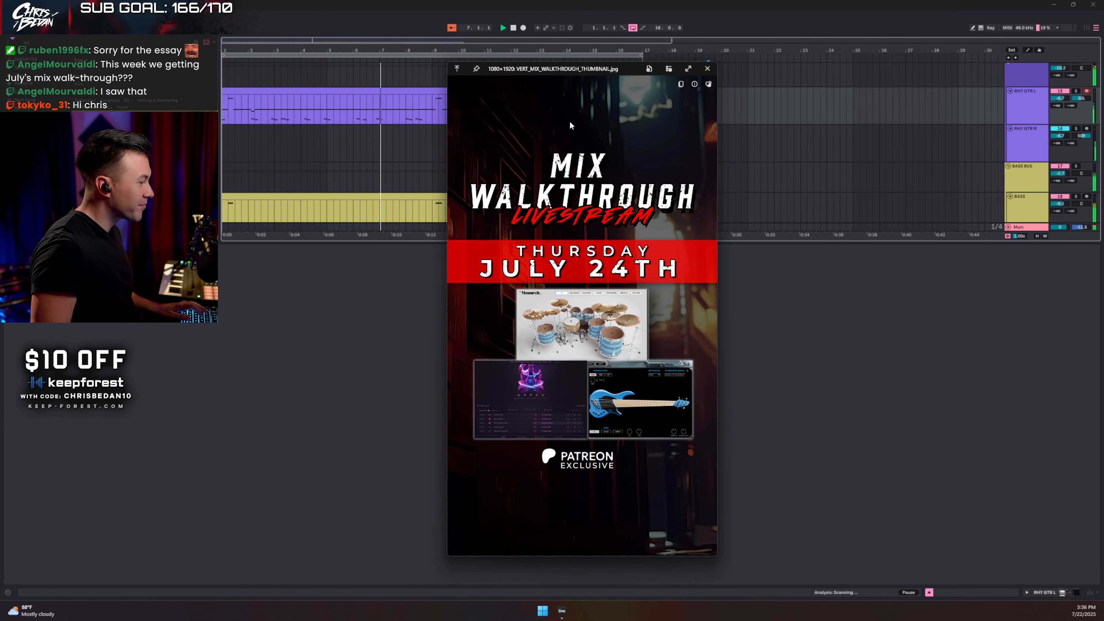
key(Escape)
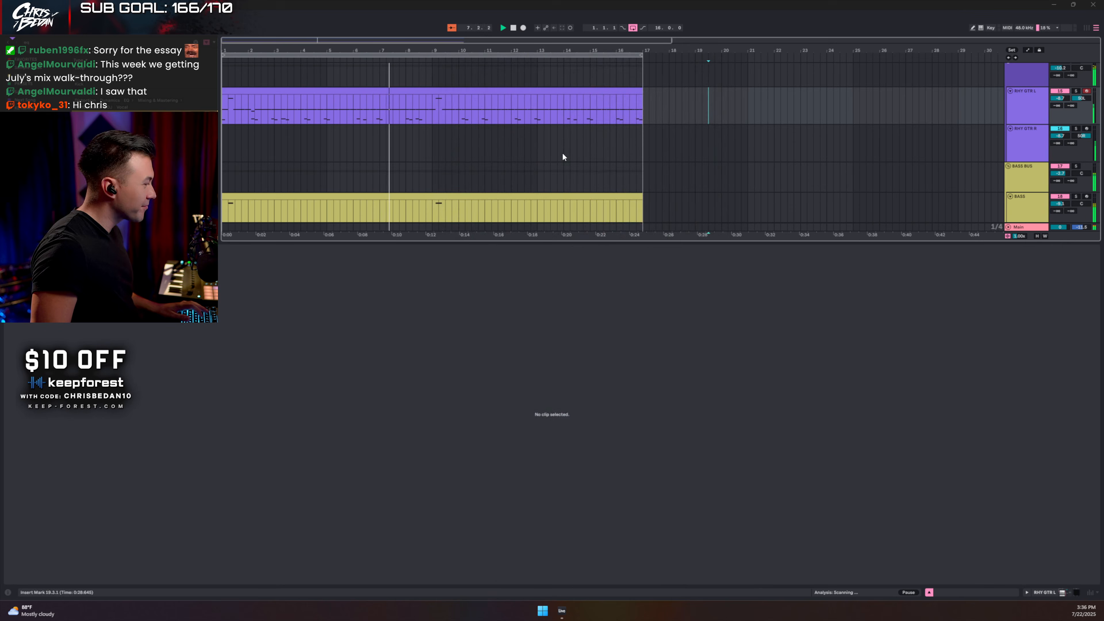
Step: Stop playback and show the Main track's device chain in place of the empty clip editor
click(929, 593)
click(461, 5)
key(space)
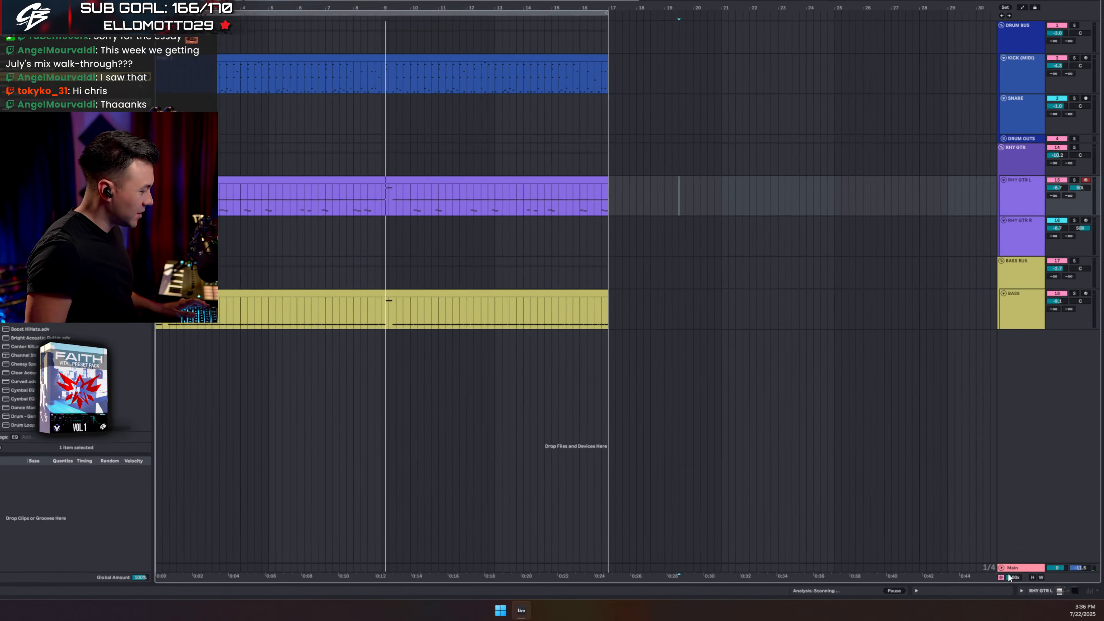
click(938, 531)
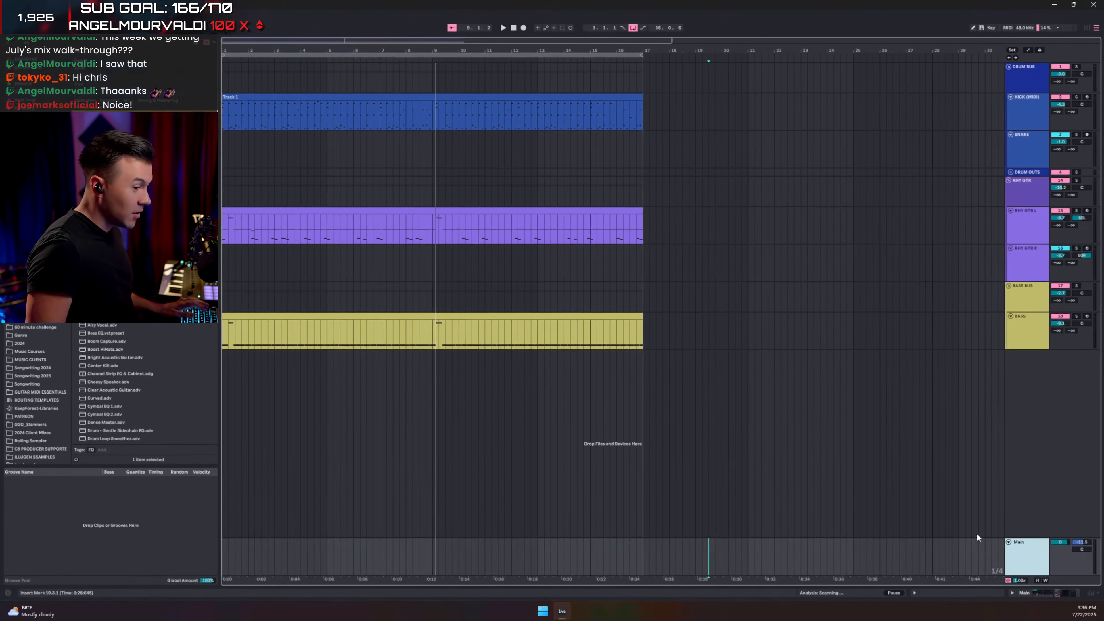
double_click(1023, 558)
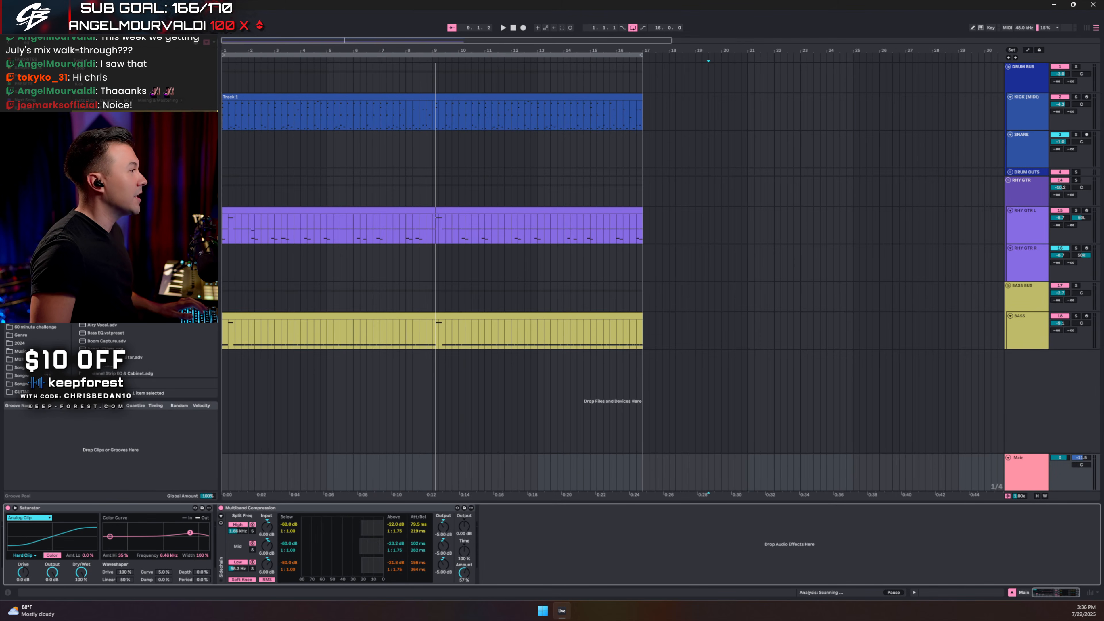
Step: Add Flatline 2 after Multiband Compression on the Main track and open its plugin window
click(38, 44)
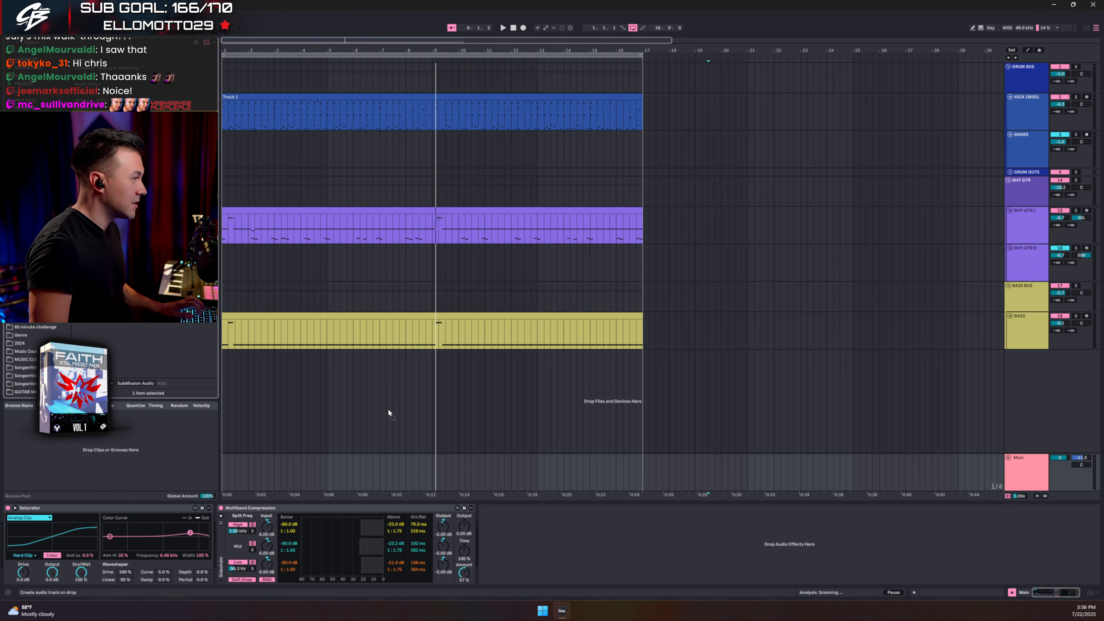
drag(389, 411, 504, 541)
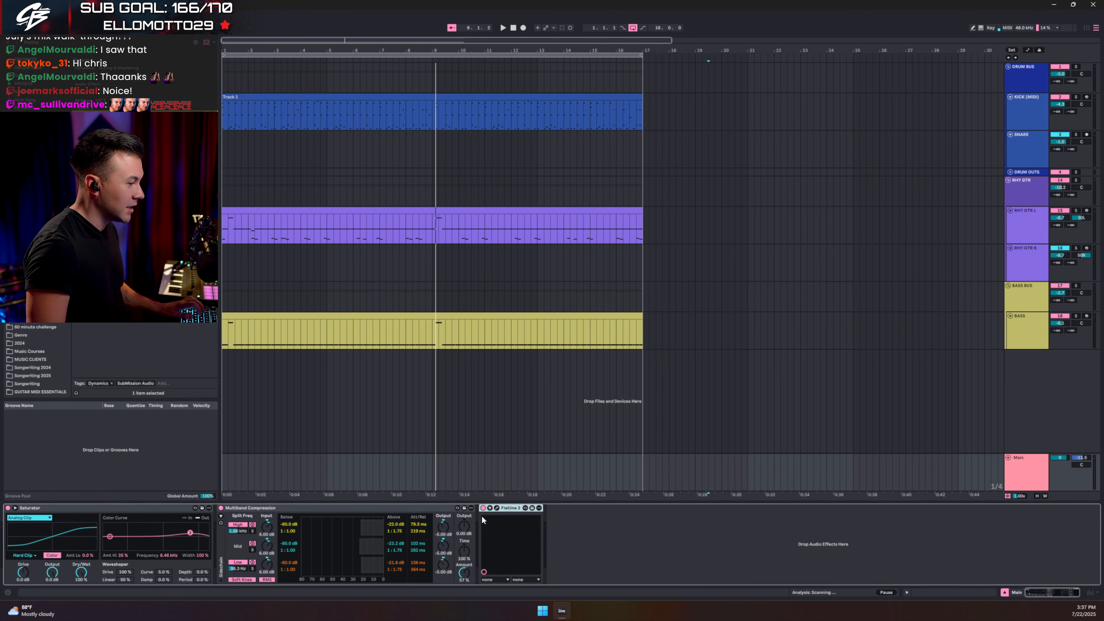
click(496, 508)
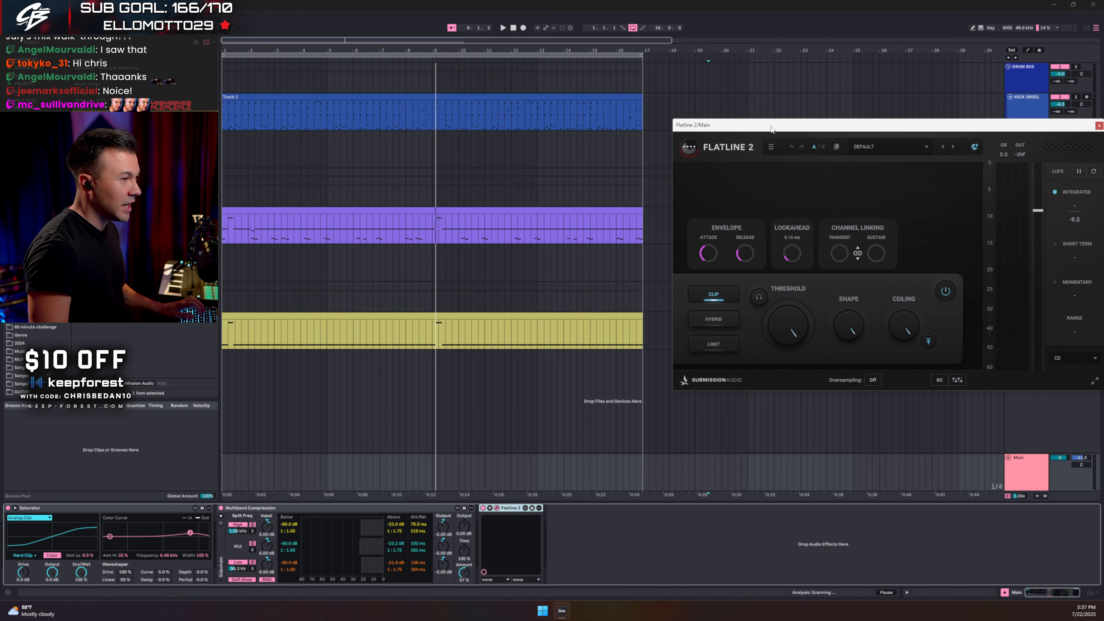
drag(772, 129, 349, 158)
Step: Switch Flatline 2 to Hybrid mode and raise its Colour setting above 60%
click(292, 347)
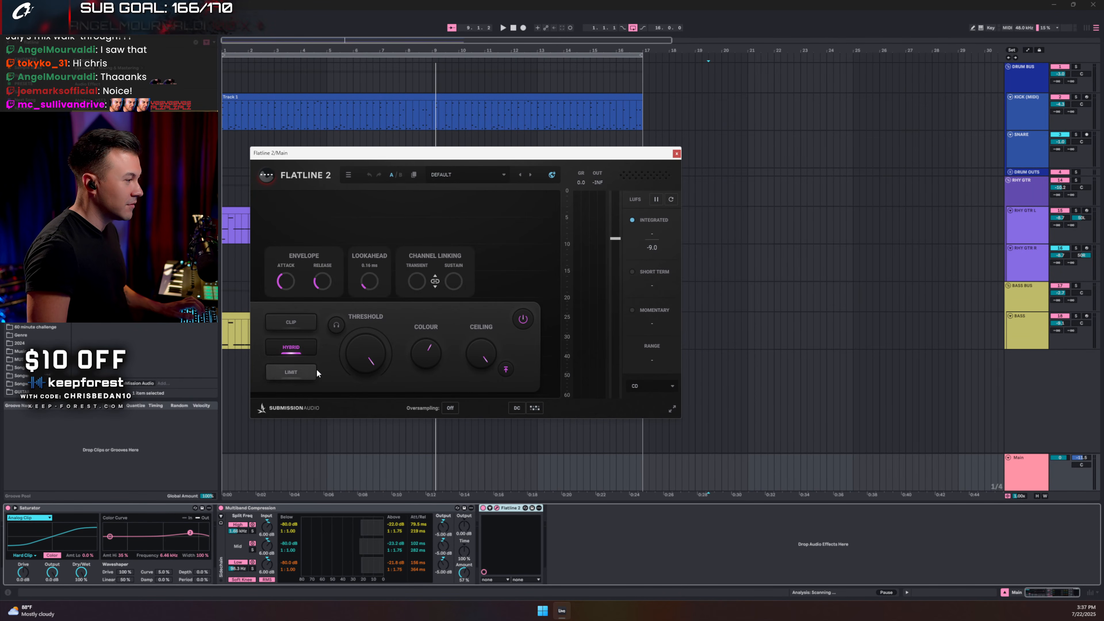
drag(433, 160, 547, 179)
mouse_move(404, 299)
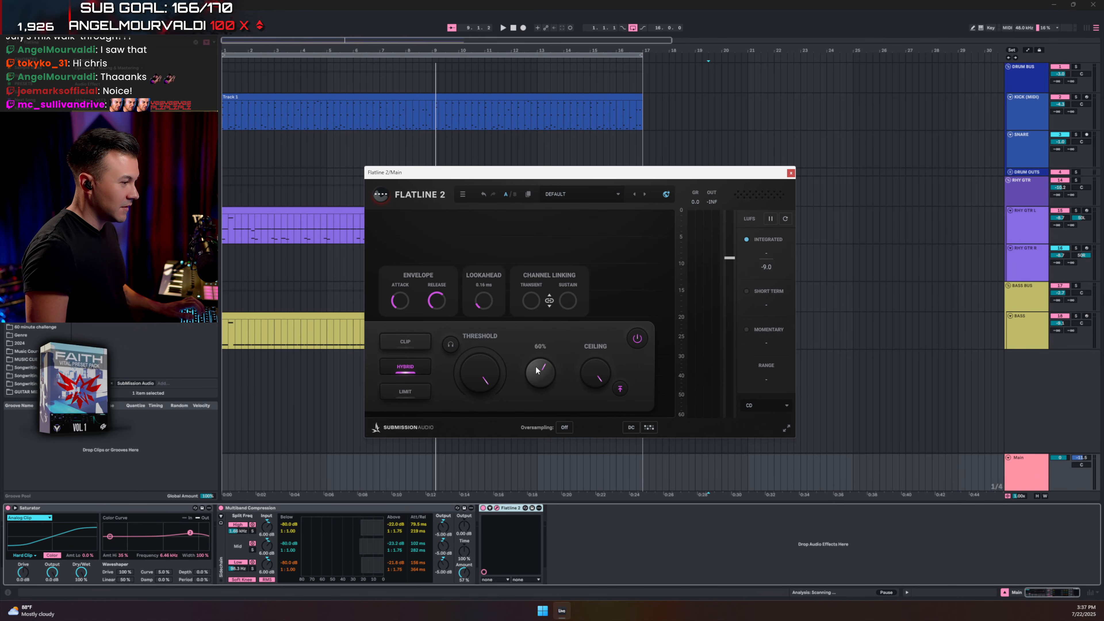
drag(537, 367, 539, 351)
Step: Lower the Flatline 2 threshold while playing the song from the start, and close the plugin when finished
key(space)
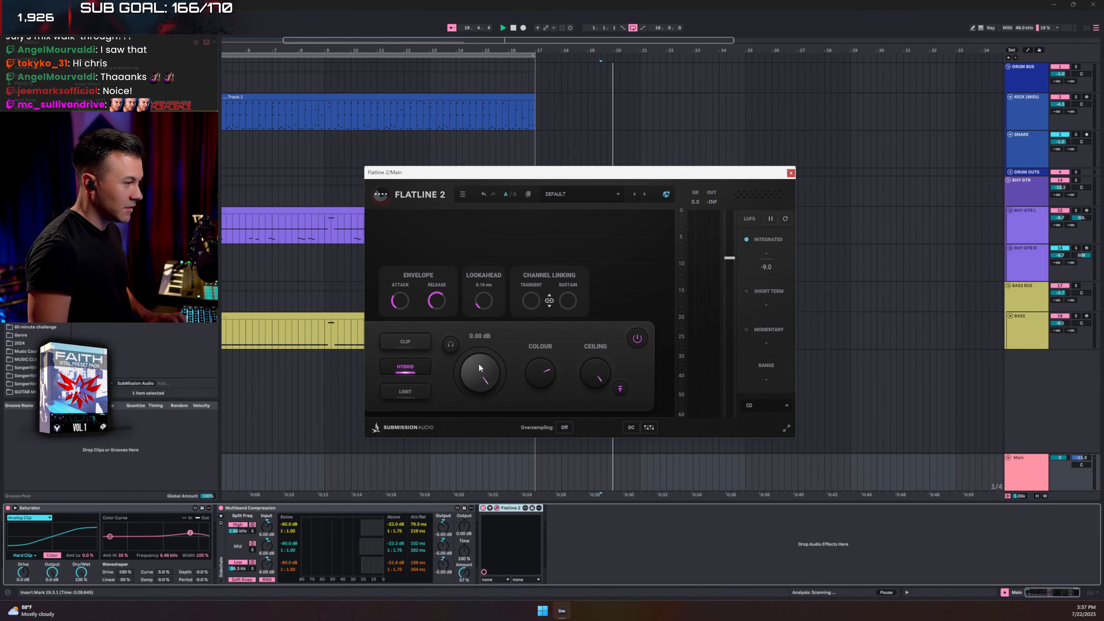
key(space)
key(space)
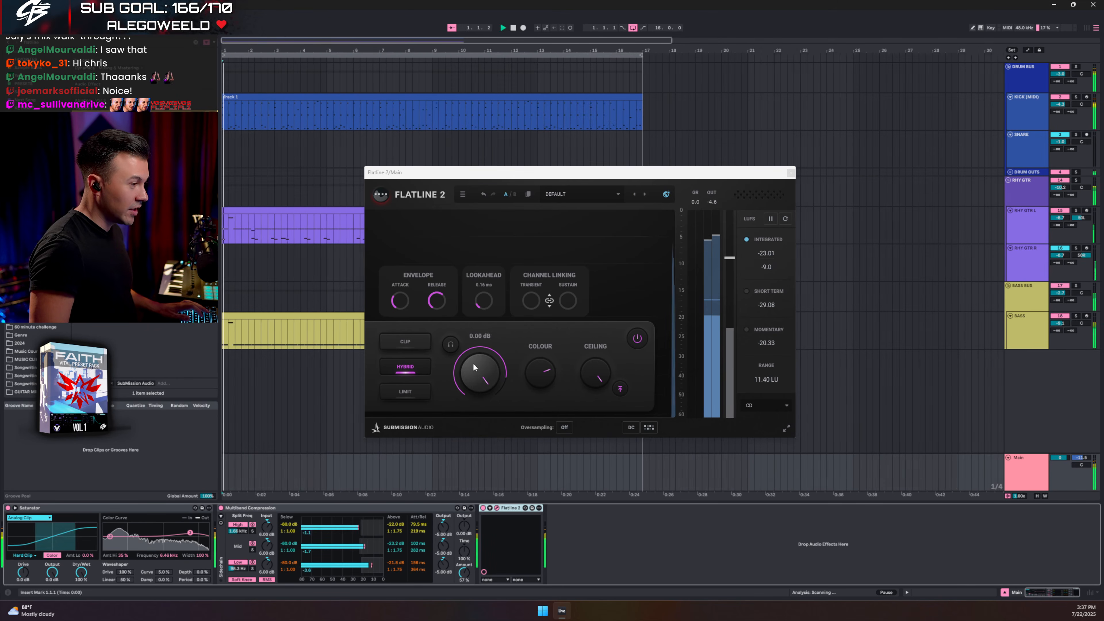
drag(471, 368, 470, 381)
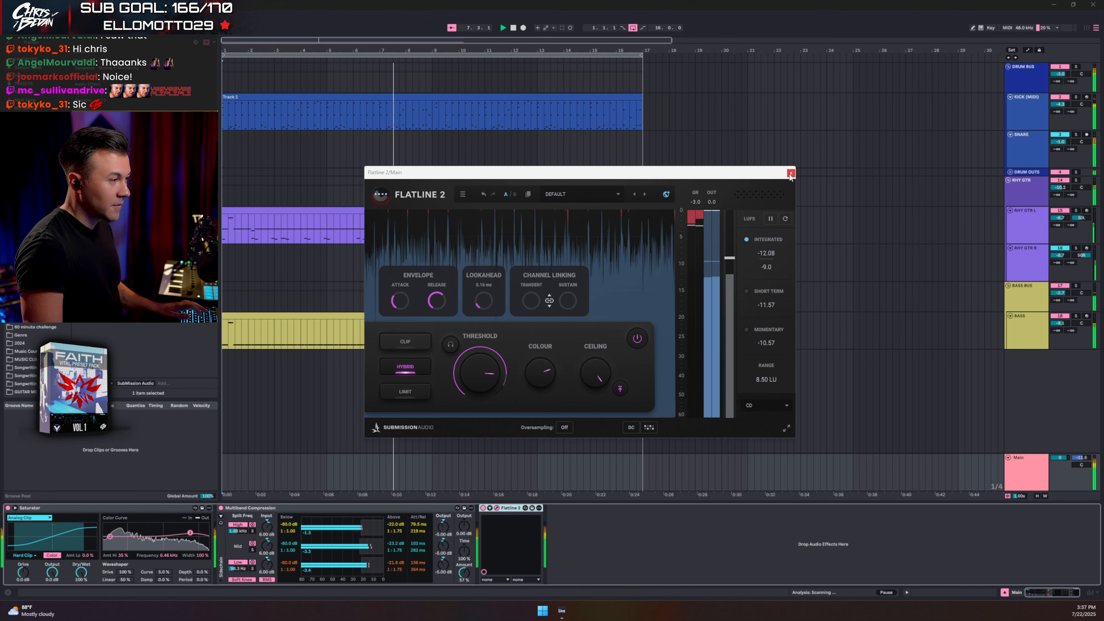
key(space)
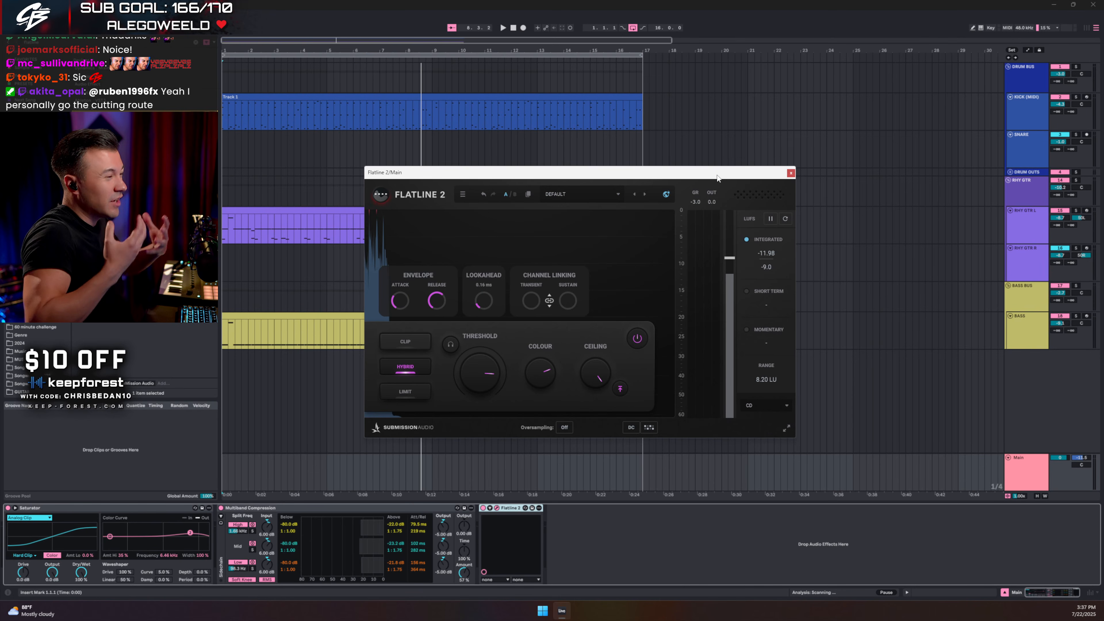
click(791, 173)
Step: Add a Saturator with its default preset to the SNARE track while the song plays
click(1019, 102)
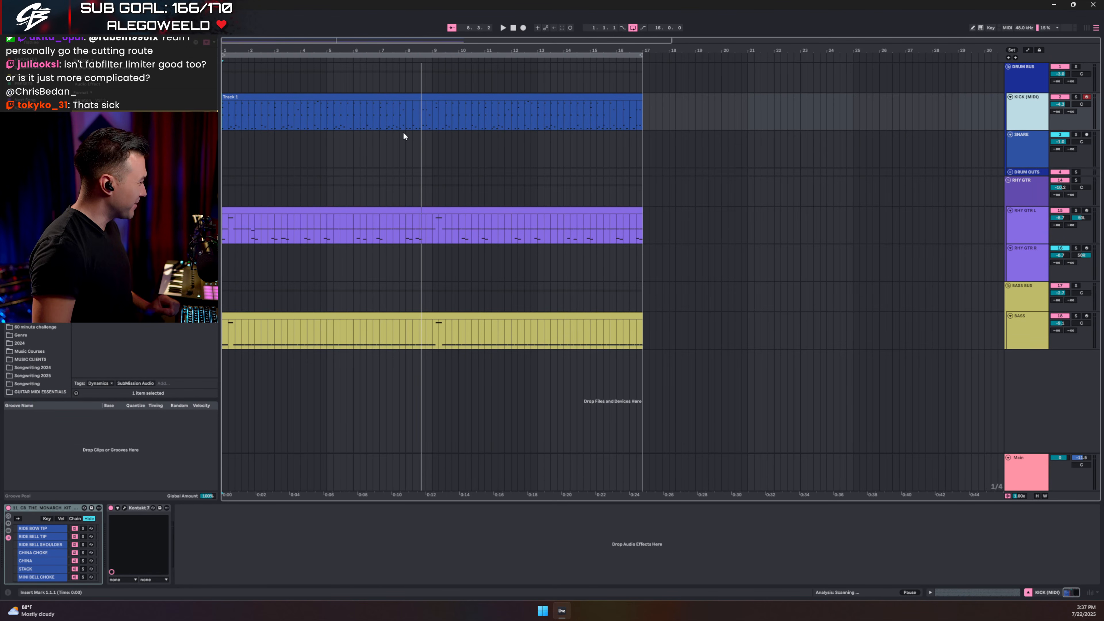
key(space)
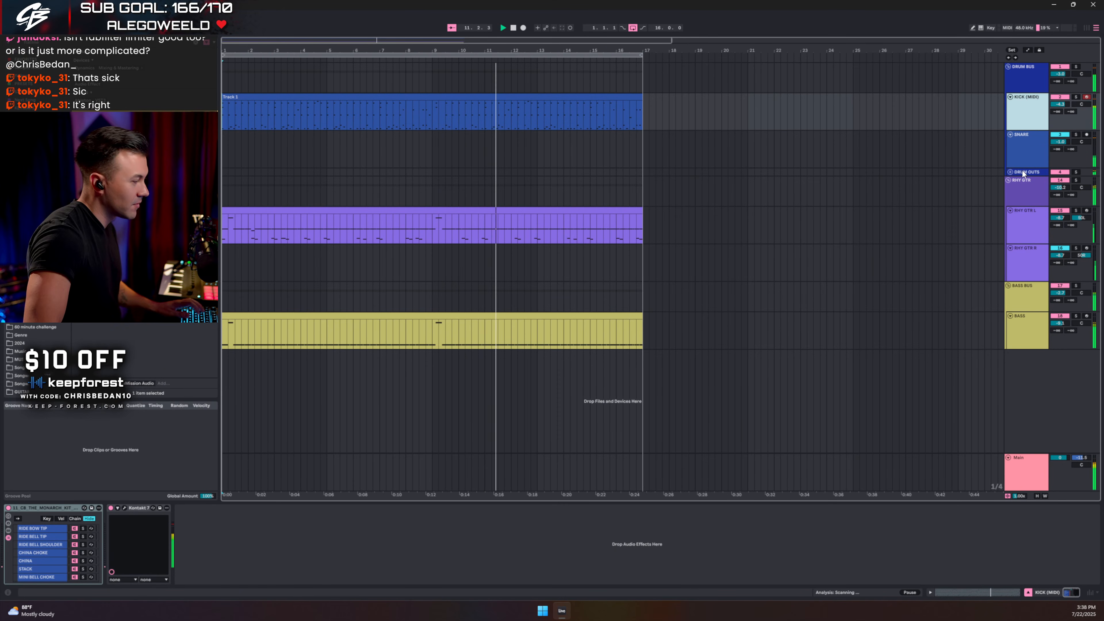
click(1032, 149)
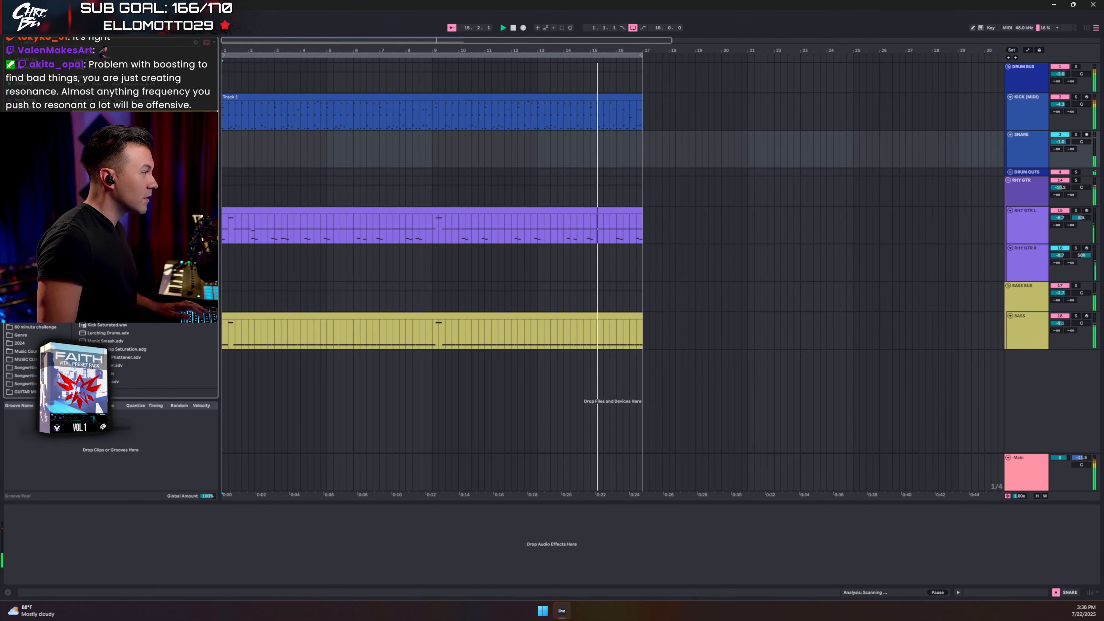
drag(153, 492, 123, 543)
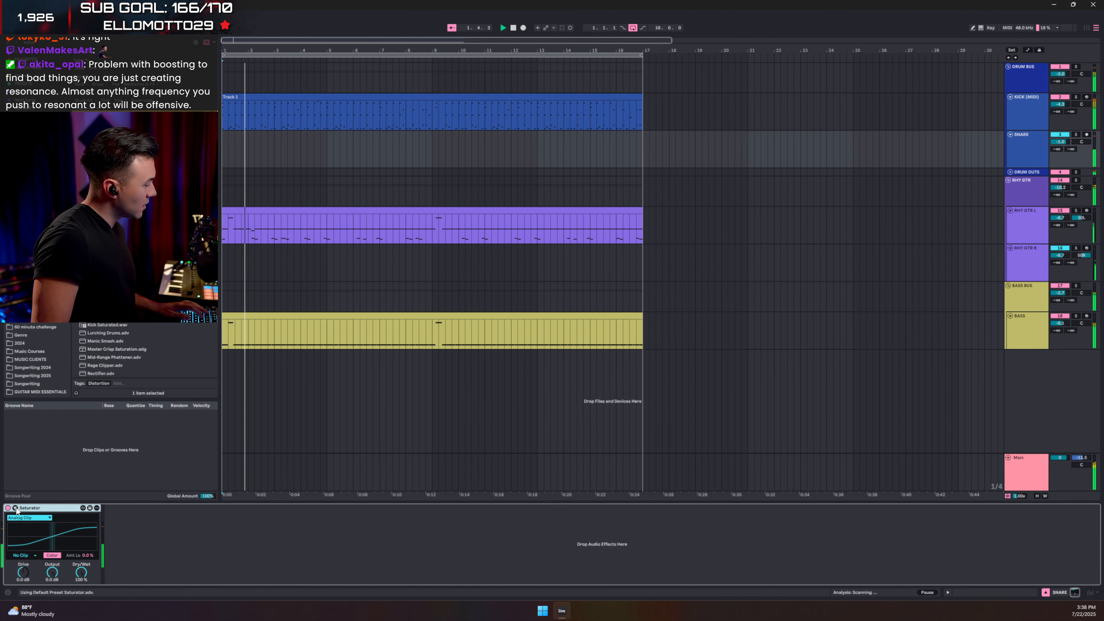
Step: Set the SNARE Saturator to Soft Clip and play the mix from the start
click(30, 557)
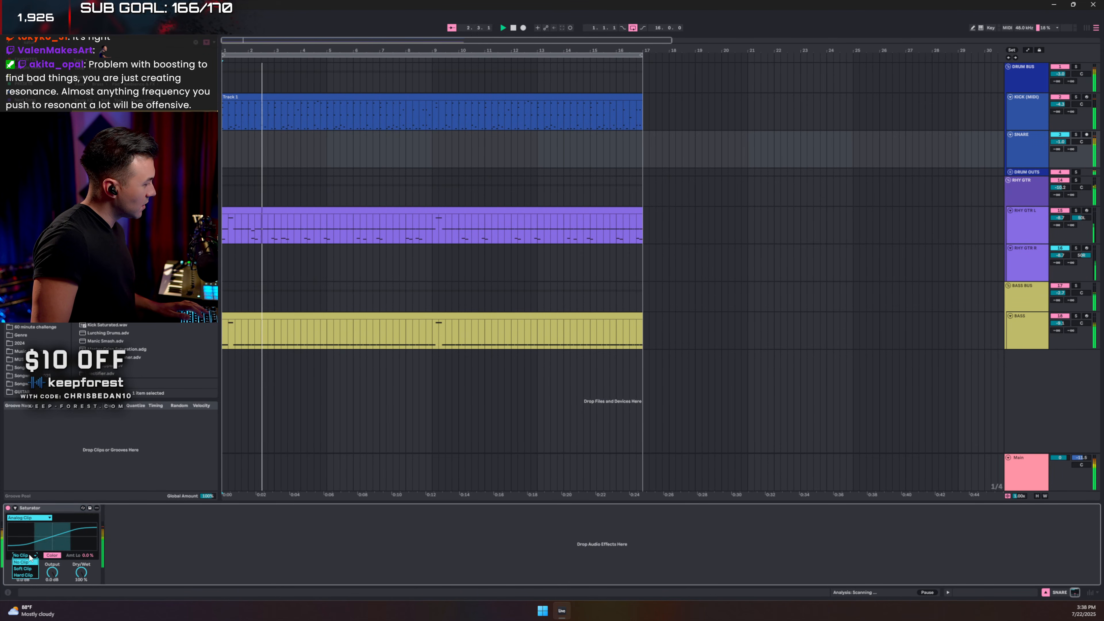
click(26, 571)
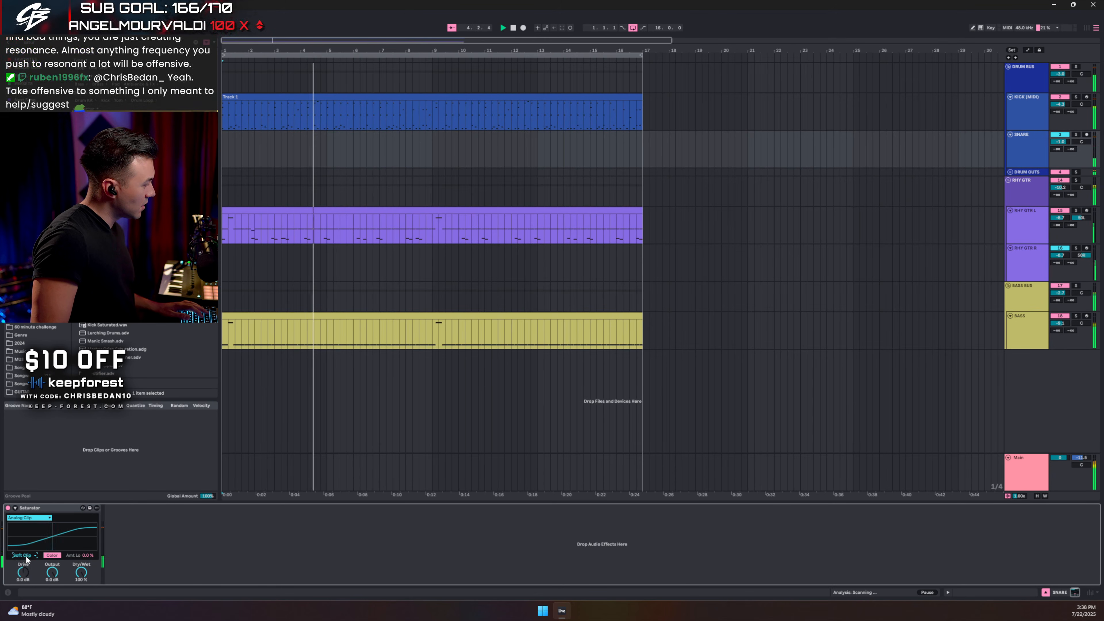
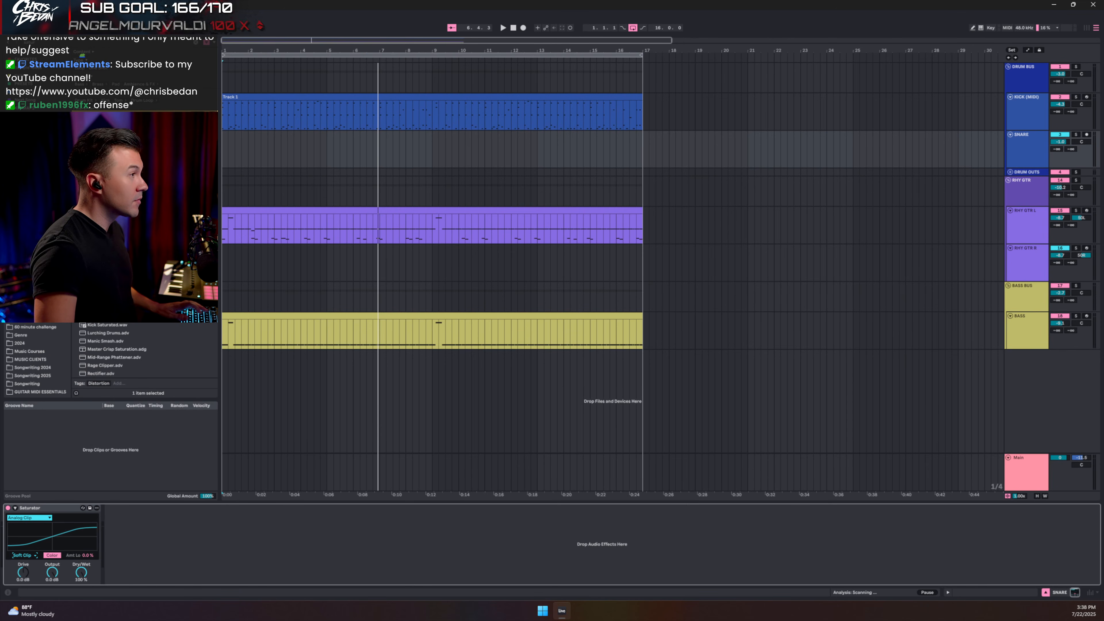
key(space)
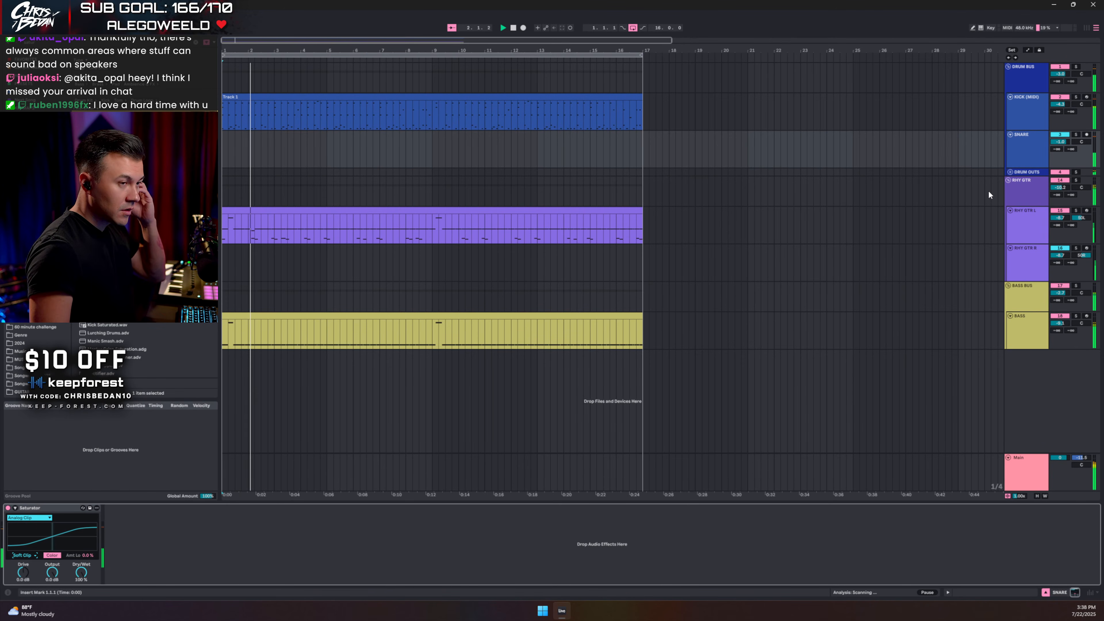
Step: Expand the DRUM OUTS group, solo KICK (MIDI) and add an EQ Eight with its default preset to it
click(1030, 111)
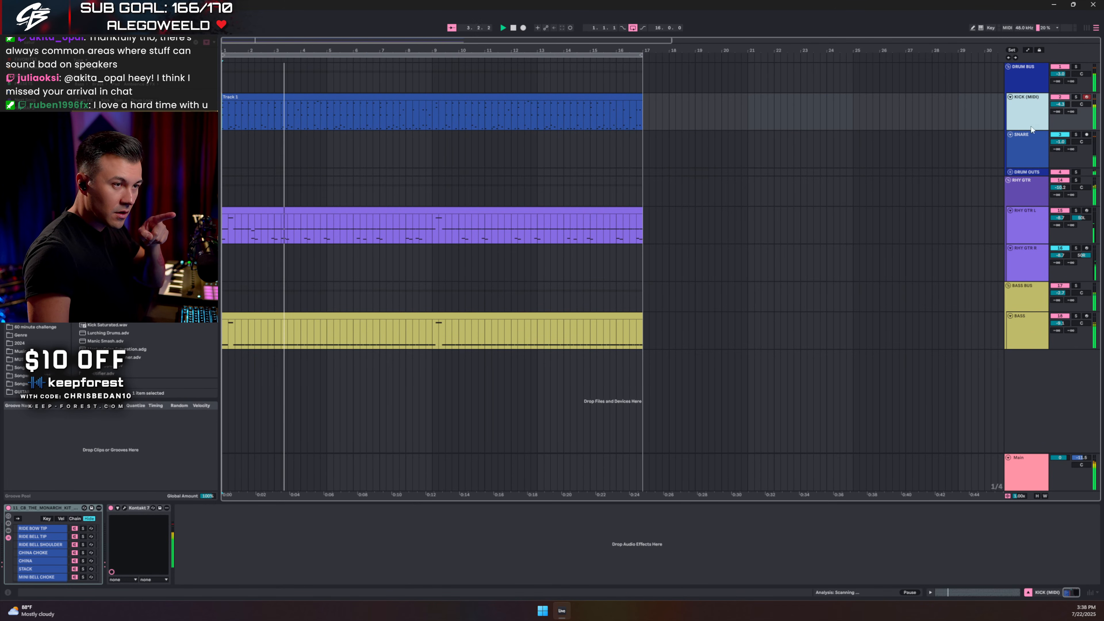
click(1010, 172)
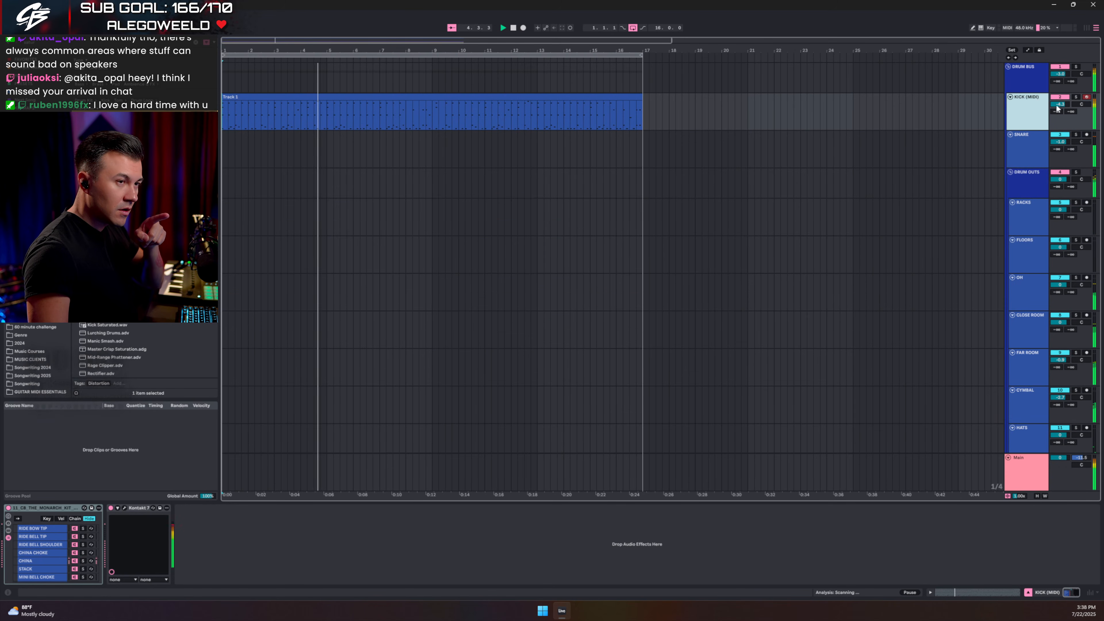
click(1075, 97)
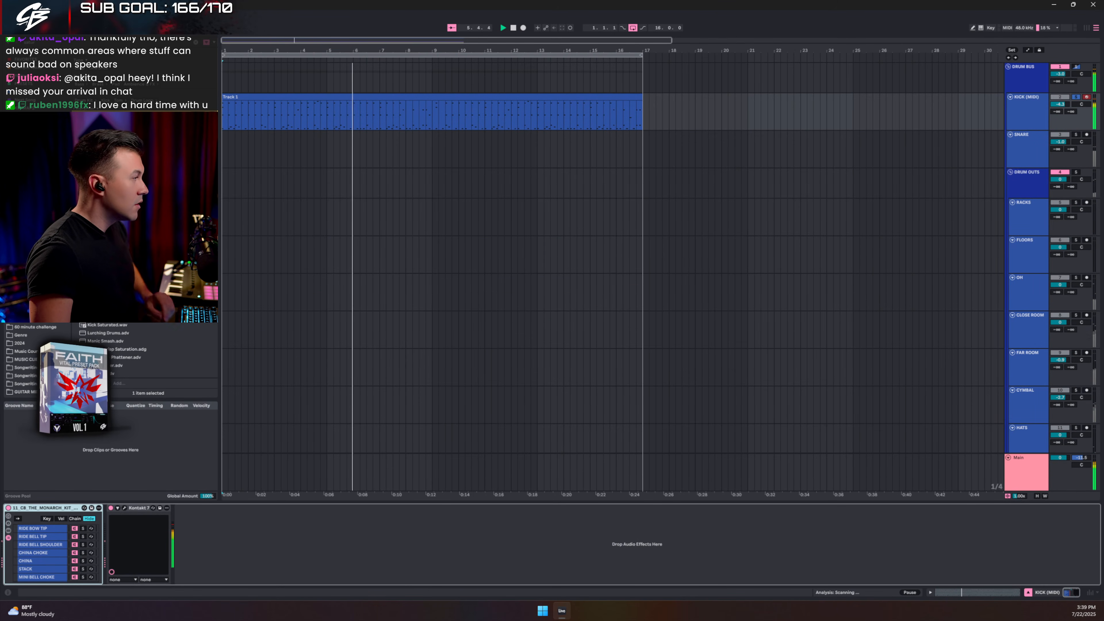
click(68, 45)
text(eq)
drag(98, 131, 233, 553)
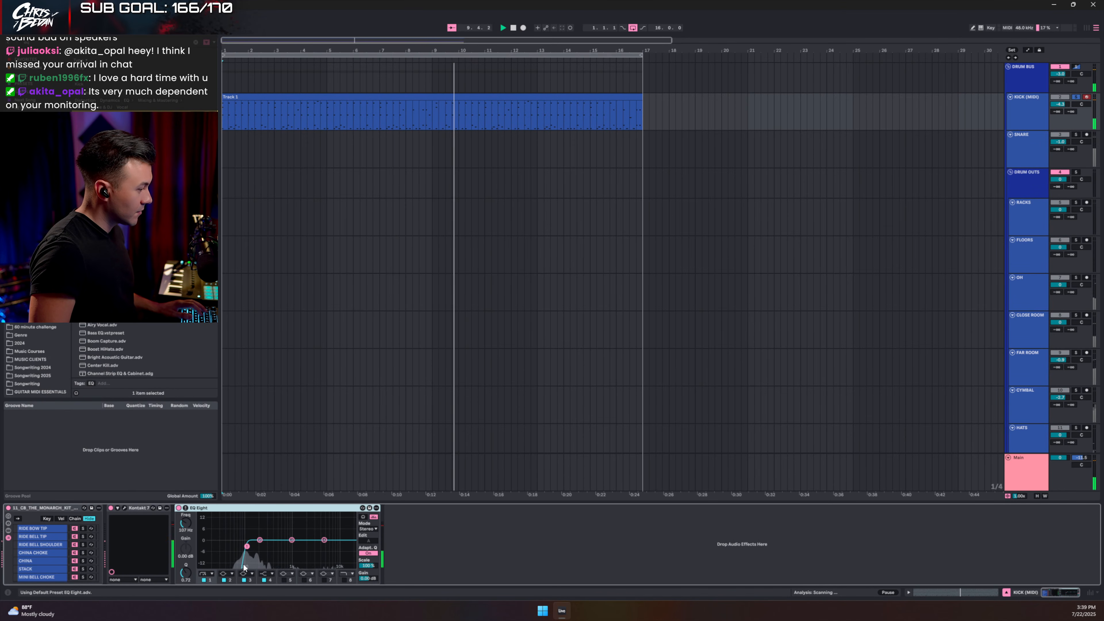
Step: Disable band 1 of the kick's EQ Eight, cut about 6 dB near 4 kHz, and unsolo the kick
click(204, 579)
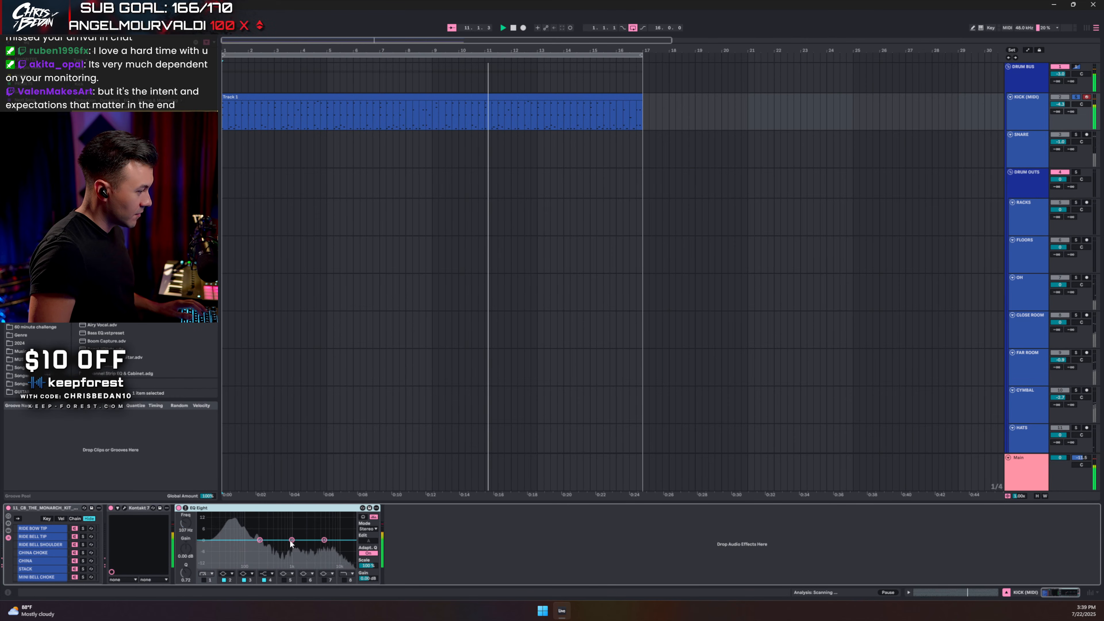
drag(291, 540, 320, 551)
click(1076, 67)
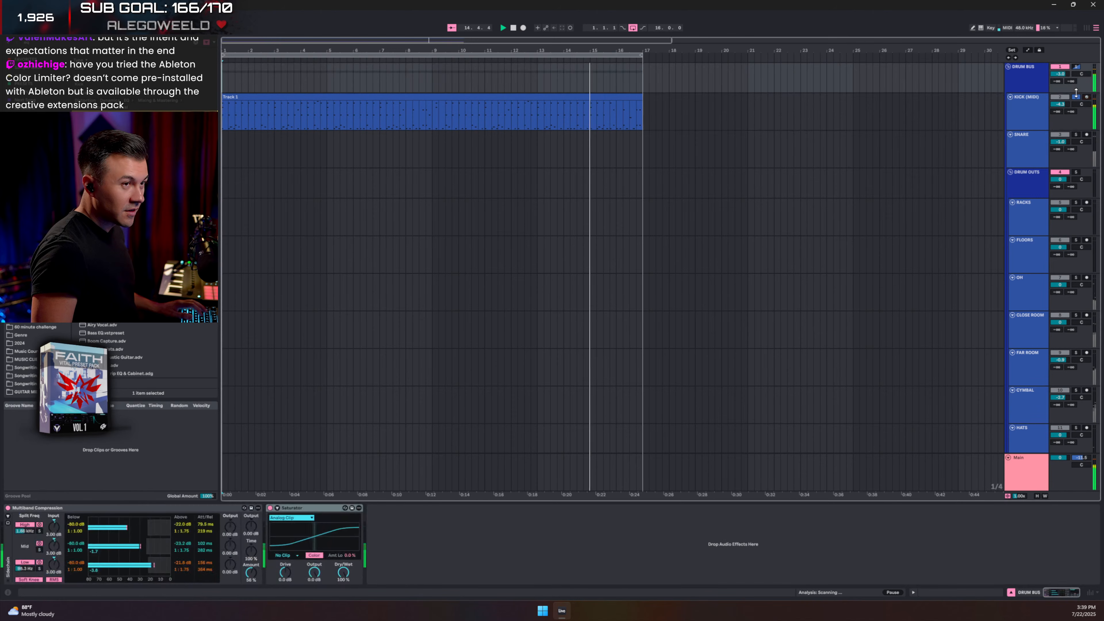
click(1061, 105)
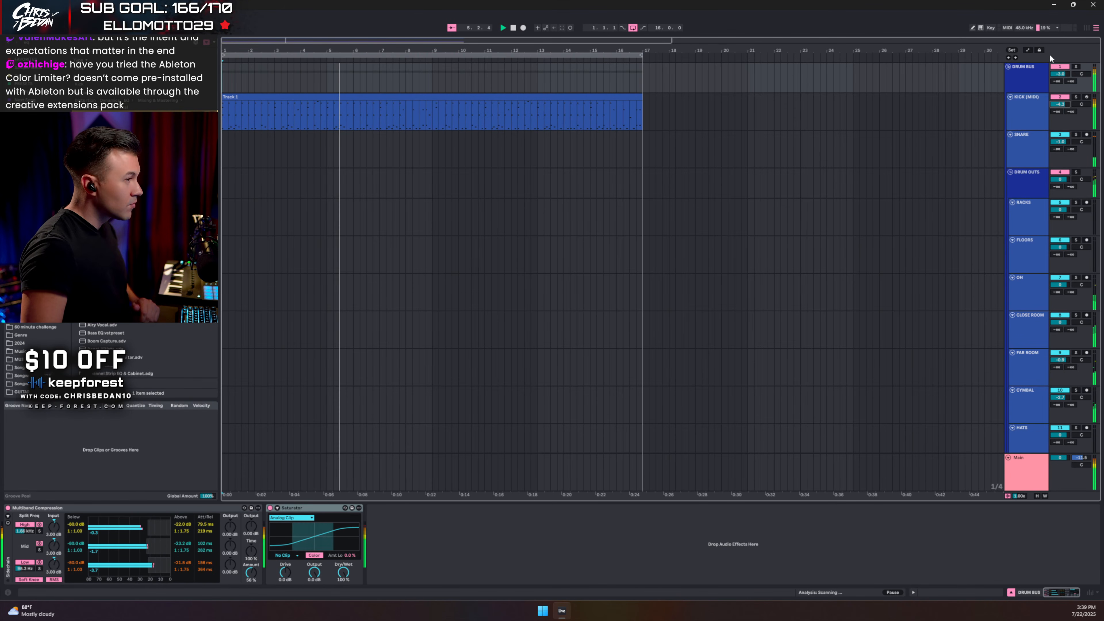
Step: Solo the SNARE and CLOSE ROOM tracks in turn to hear each one alone
click(1021, 157)
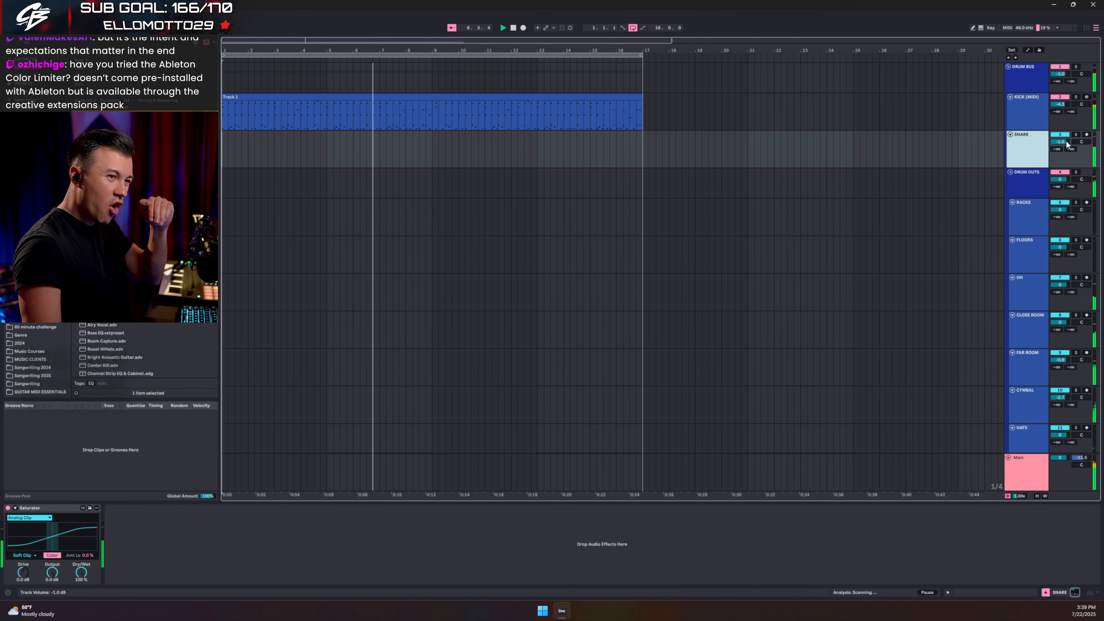
click(1075, 135)
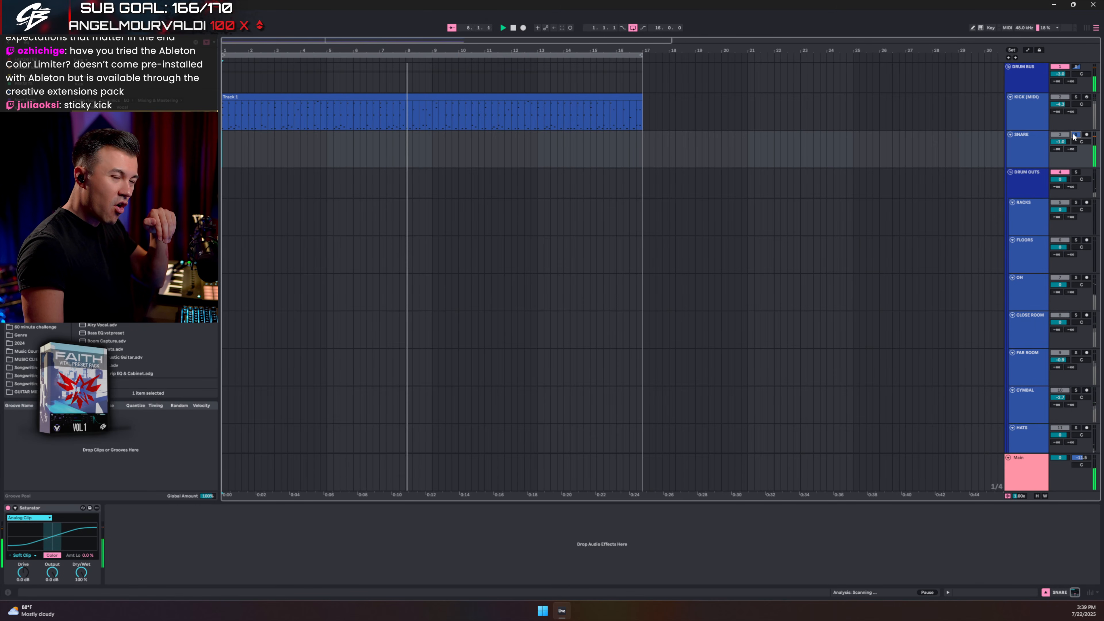
click(1074, 135)
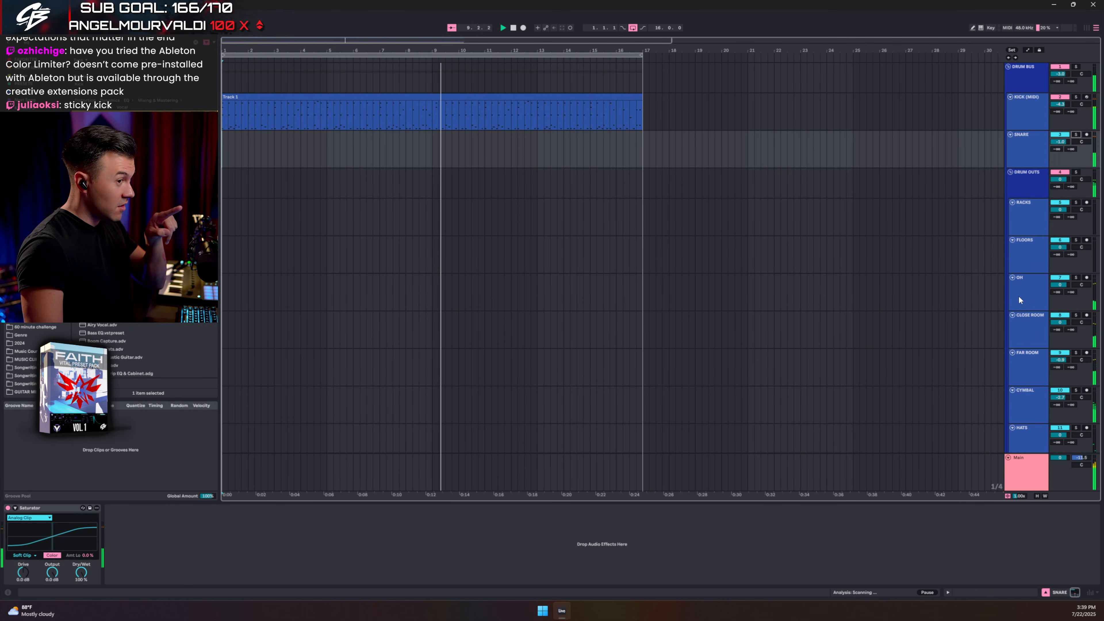
click(1076, 315)
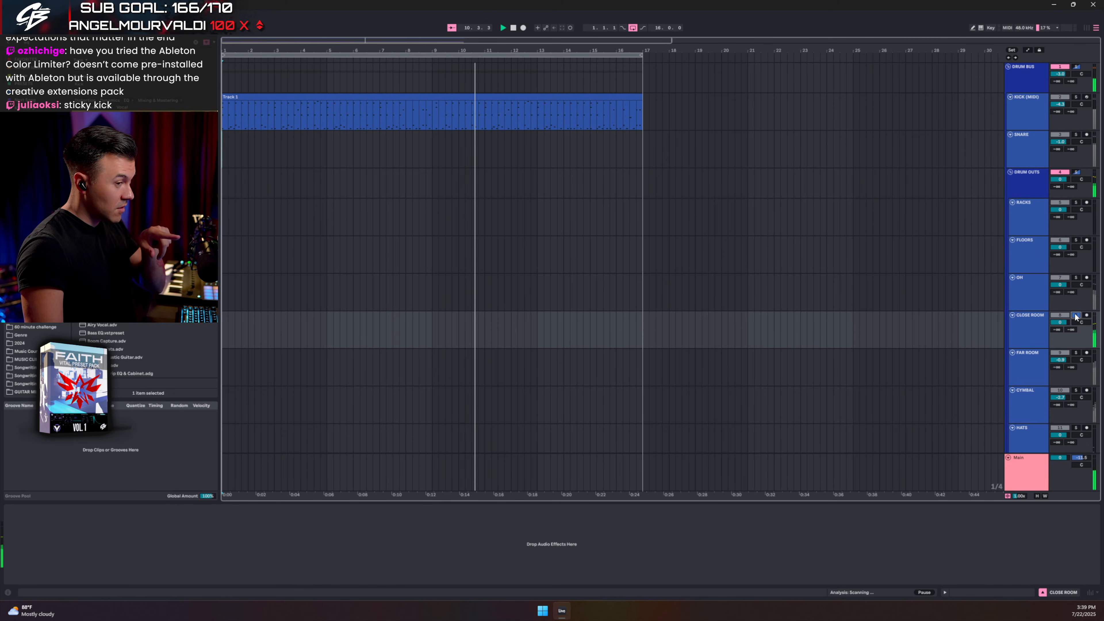
Step: Solo FAR ROOM, cut 5 dB around 500 Hz in its EQ Eight with a Q of about 1.28, and unsolo it
click(1078, 353)
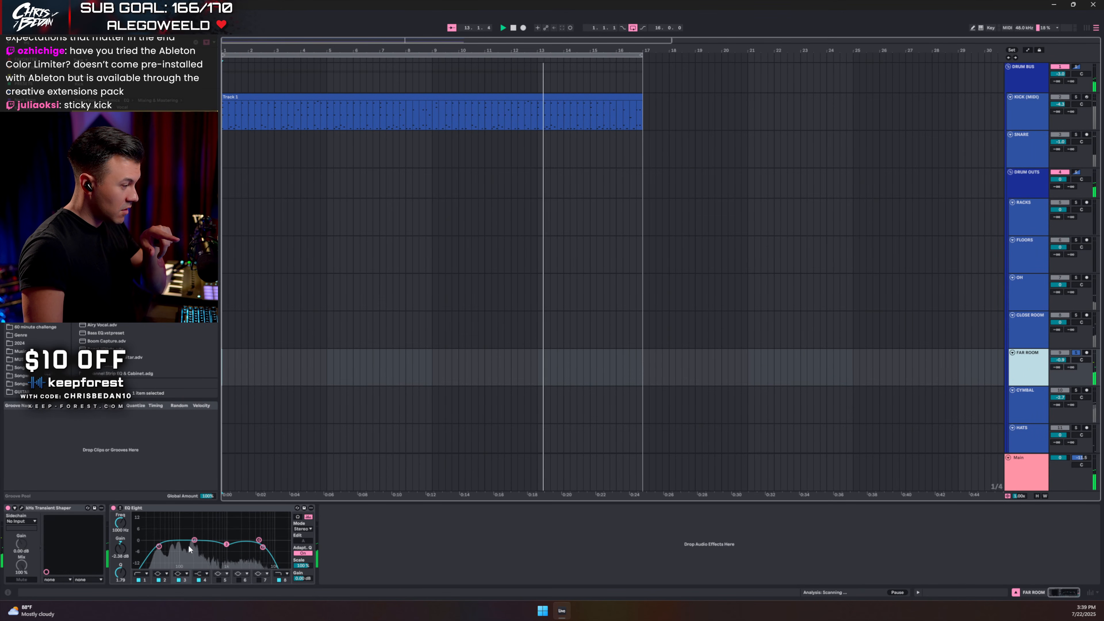
drag(194, 541, 214, 516)
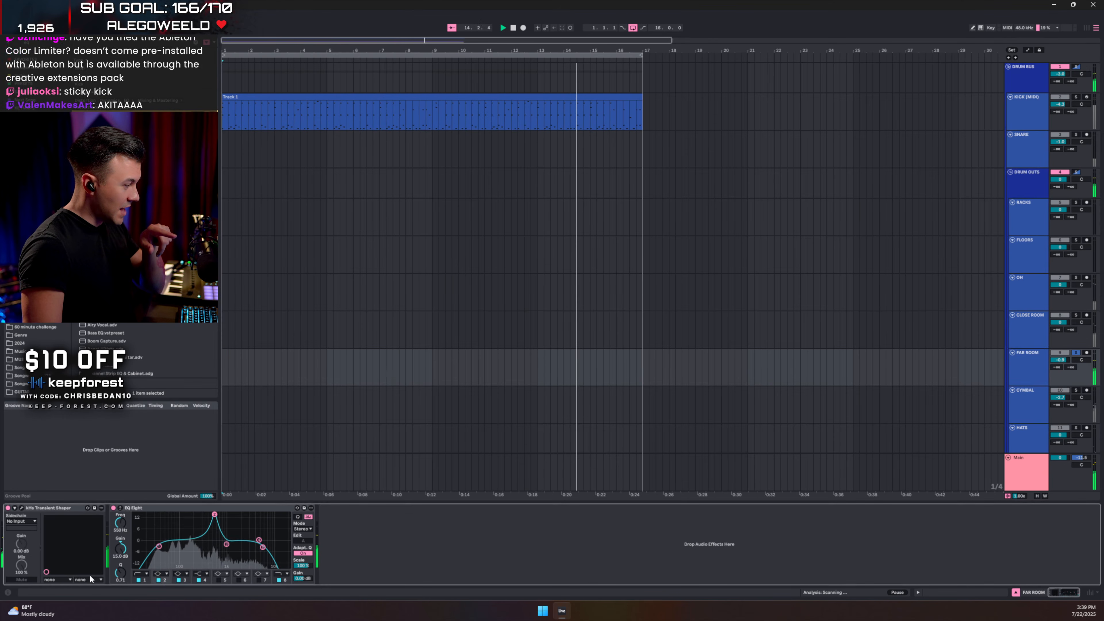
mouse_move(120, 573)
mouse_down()
mouse_move(120, 559)
mouse_move(120, 579)
mouse_up()
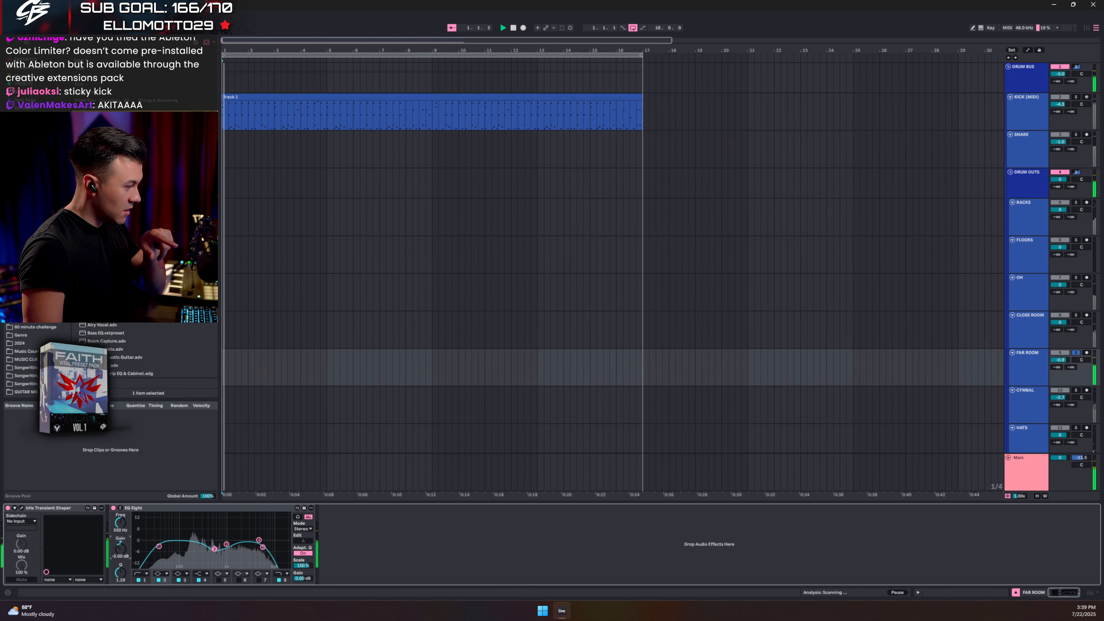
click(1075, 352)
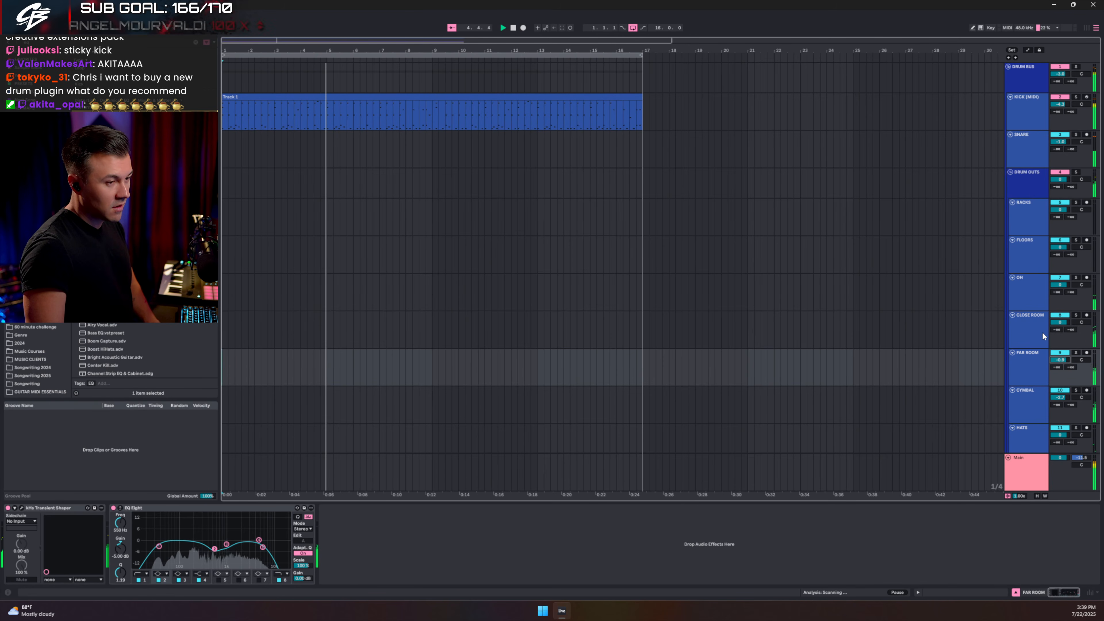
Step: Lower the SNARE track volume to about -2 dB while the drums play
click(1045, 145)
drag(1056, 142, 1055, 158)
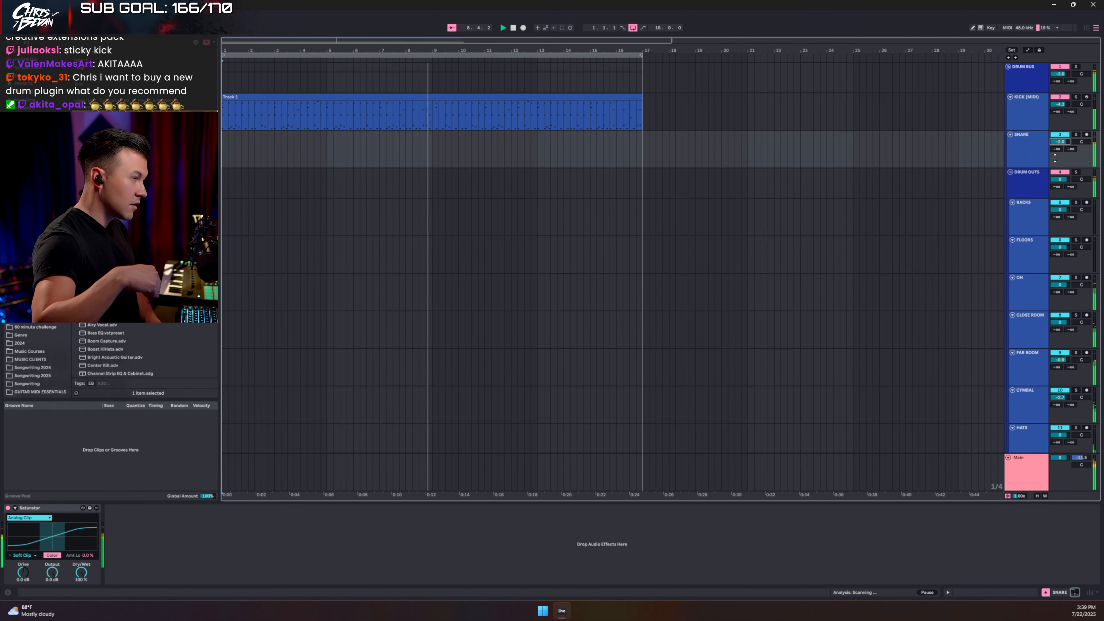
click(1040, 151)
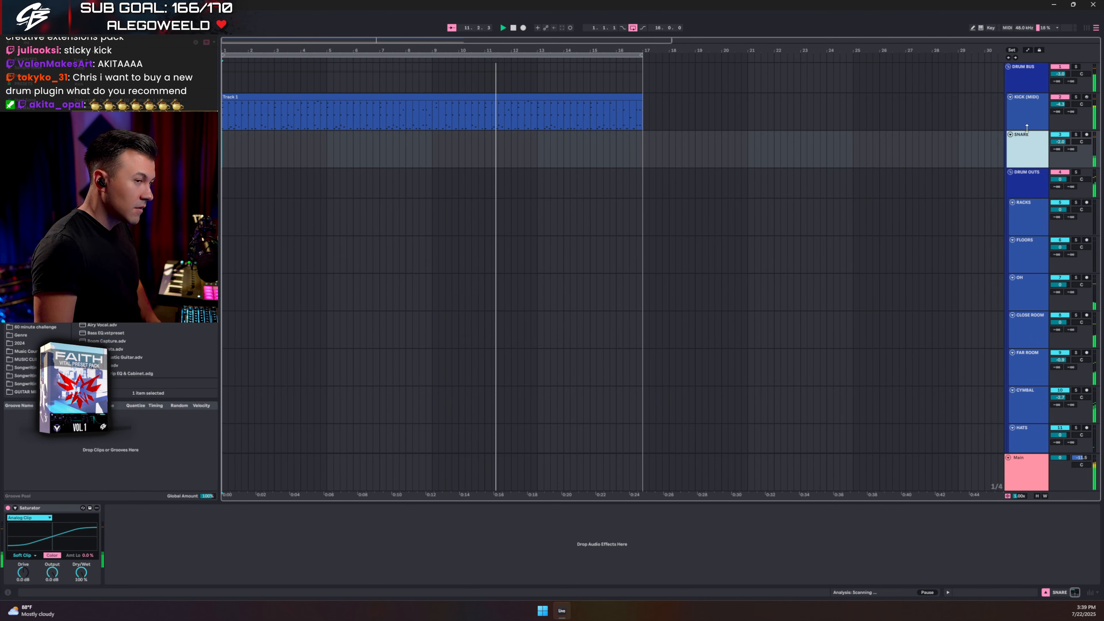
Step: On CYMBAL's second EQ Eight, shape high-frequency dips at about 6.5 kHz and 11.8 kHz during playback
scroll(1029, 183, down, 2)
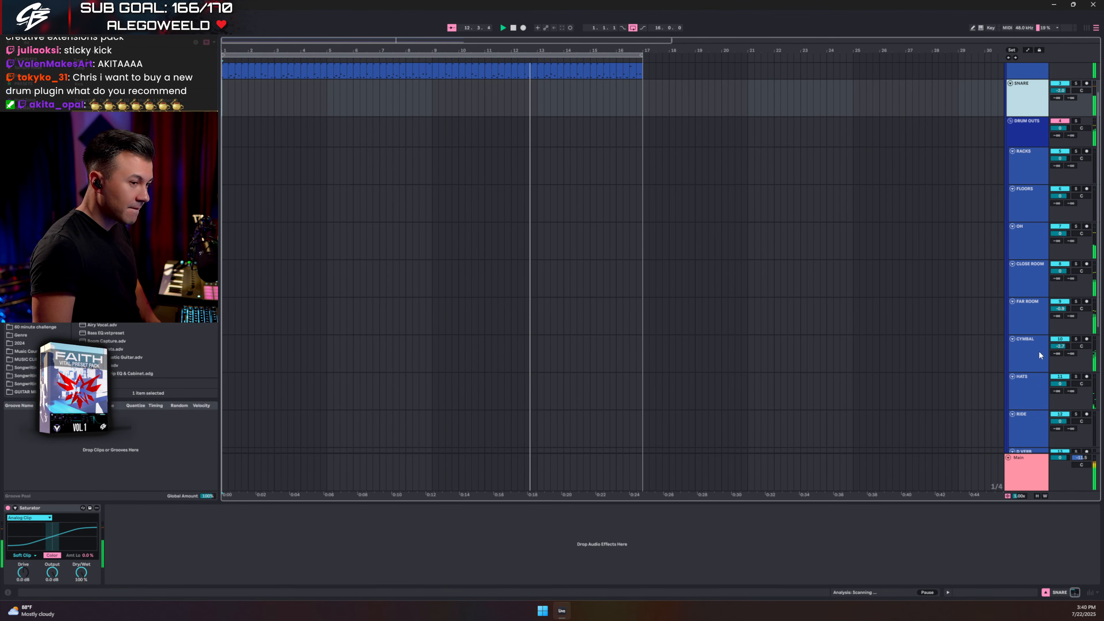
click(1064, 341)
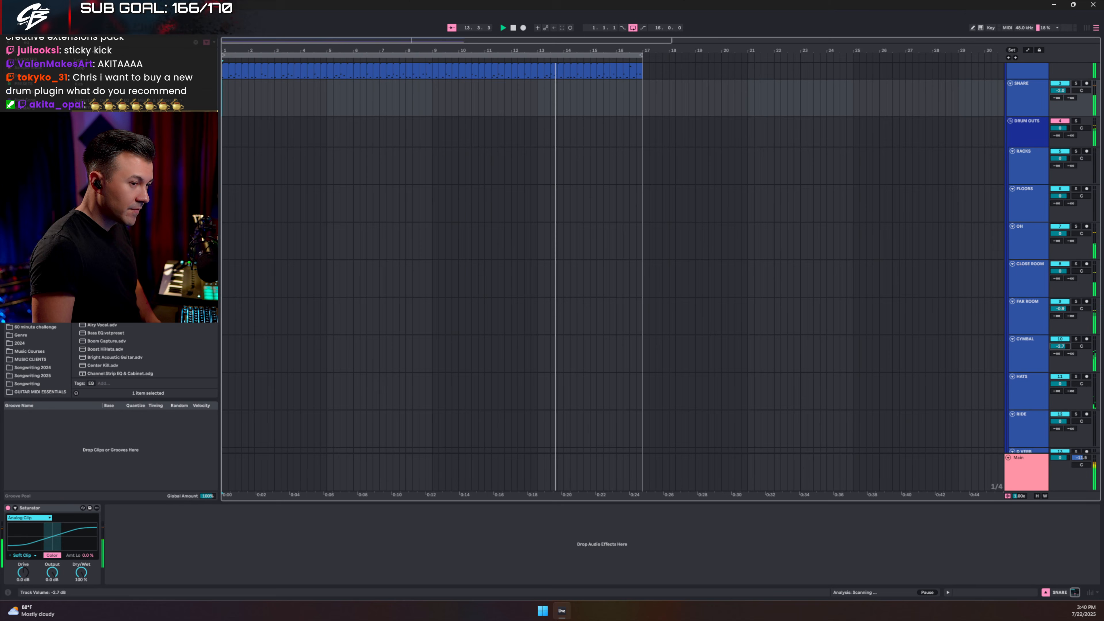
click(1076, 343)
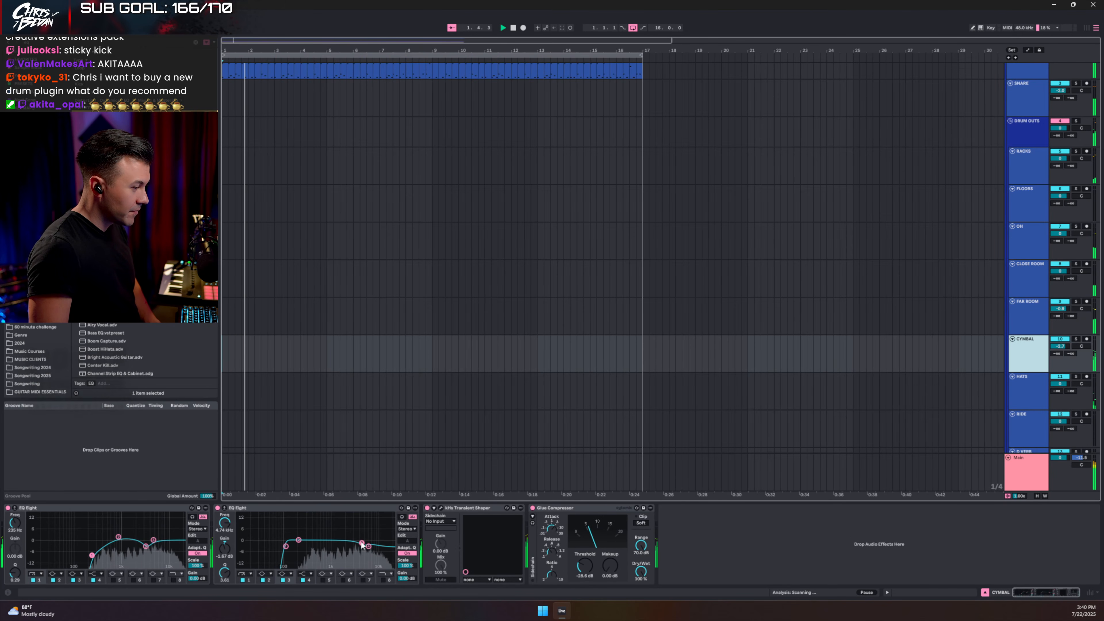
drag(362, 545, 367, 515)
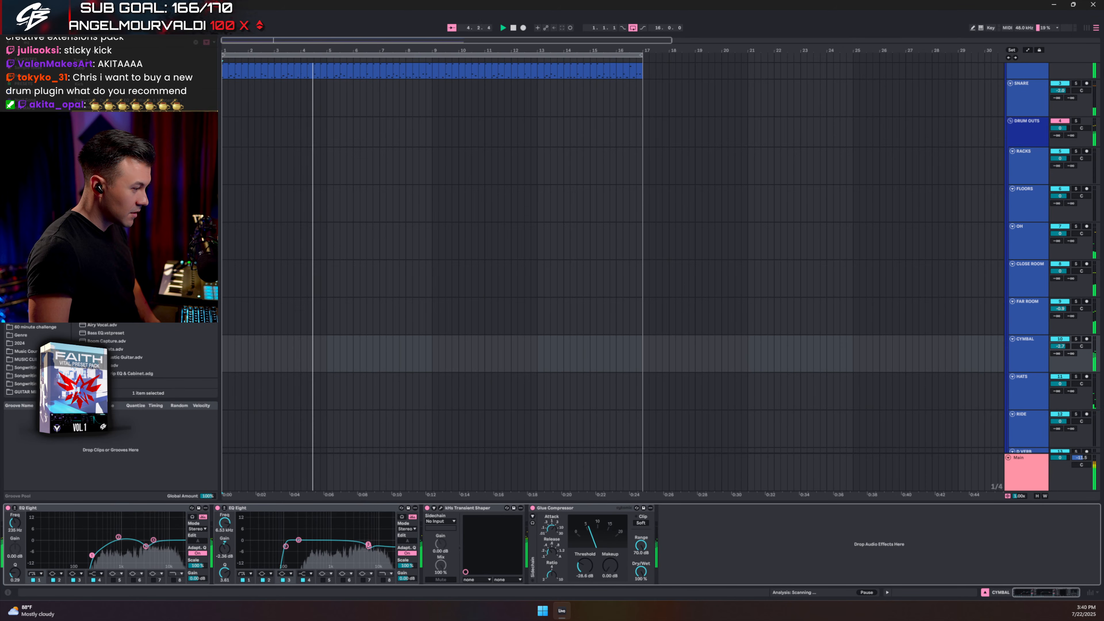
drag(225, 573, 224, 567)
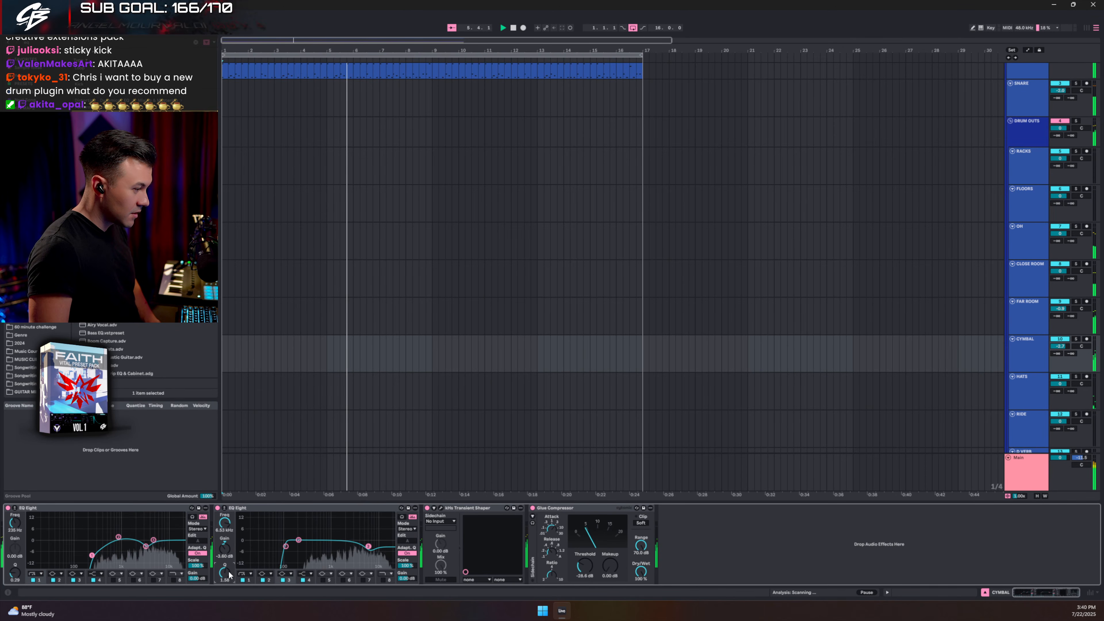
drag(368, 546, 381, 546)
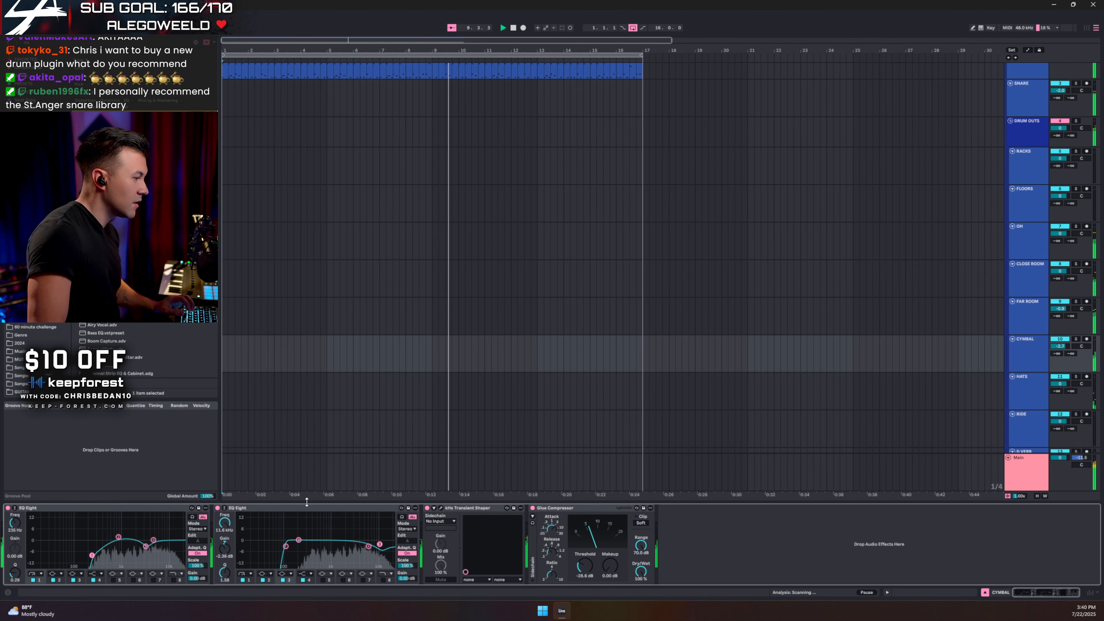
Step: Solo the SNARE track, listen to it alone, and stop playback
scroll(1032, 132, up, 1)
click(1029, 118)
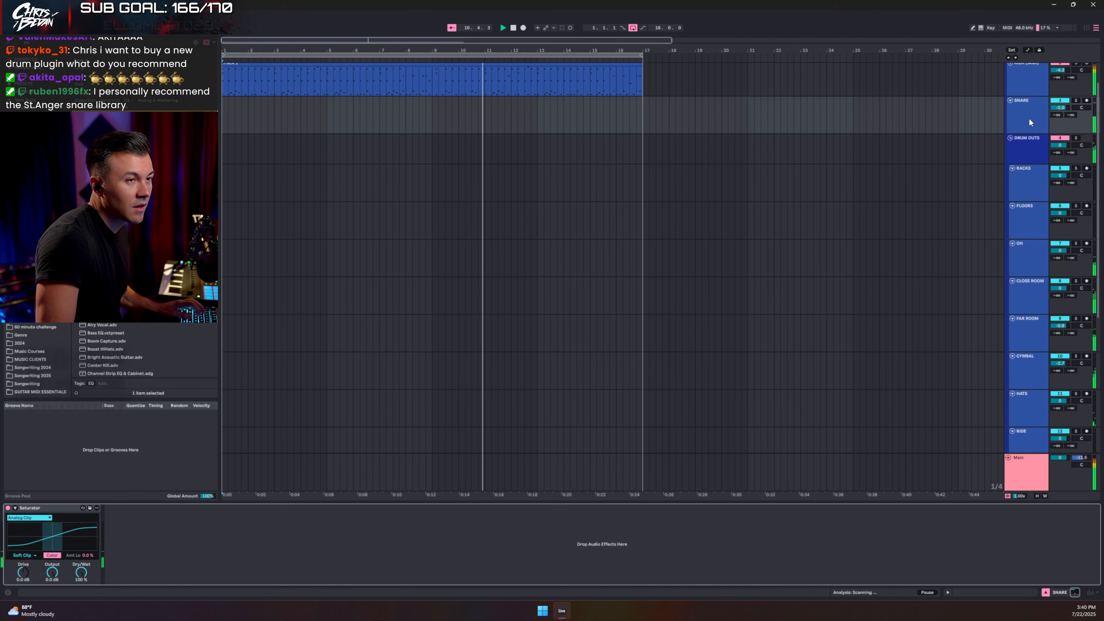
click(1077, 101)
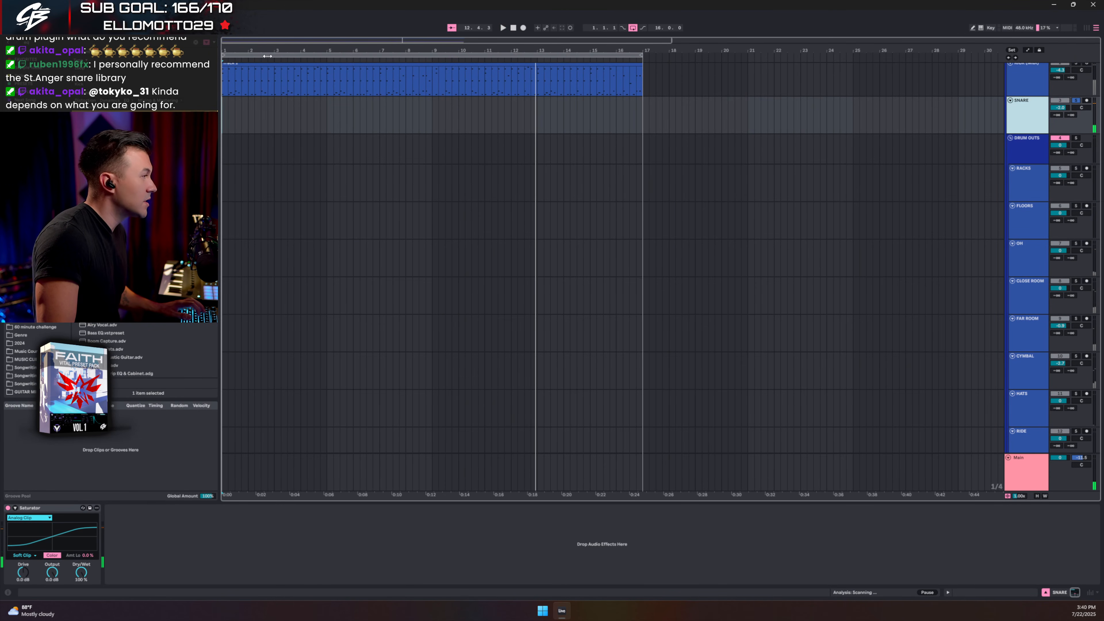
Step: Open the Kontakt instrument on KICK (MIDI), view the Monarch Kit's Kit and Main Mixer pages, and close it
scroll(1026, 112, up, 2)
click(1034, 113)
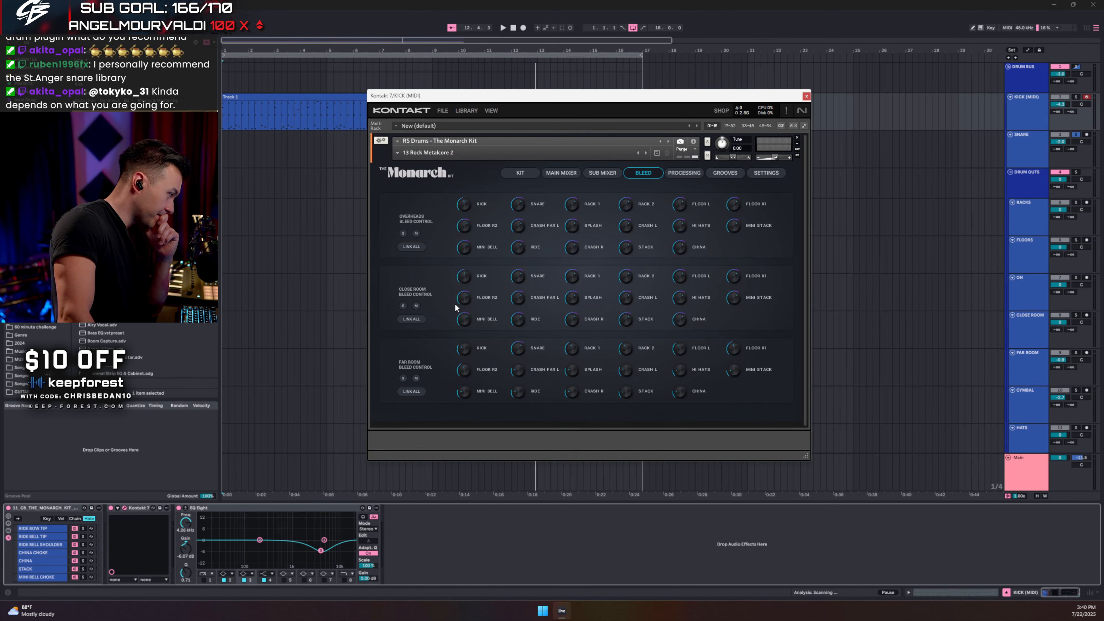
click(529, 174)
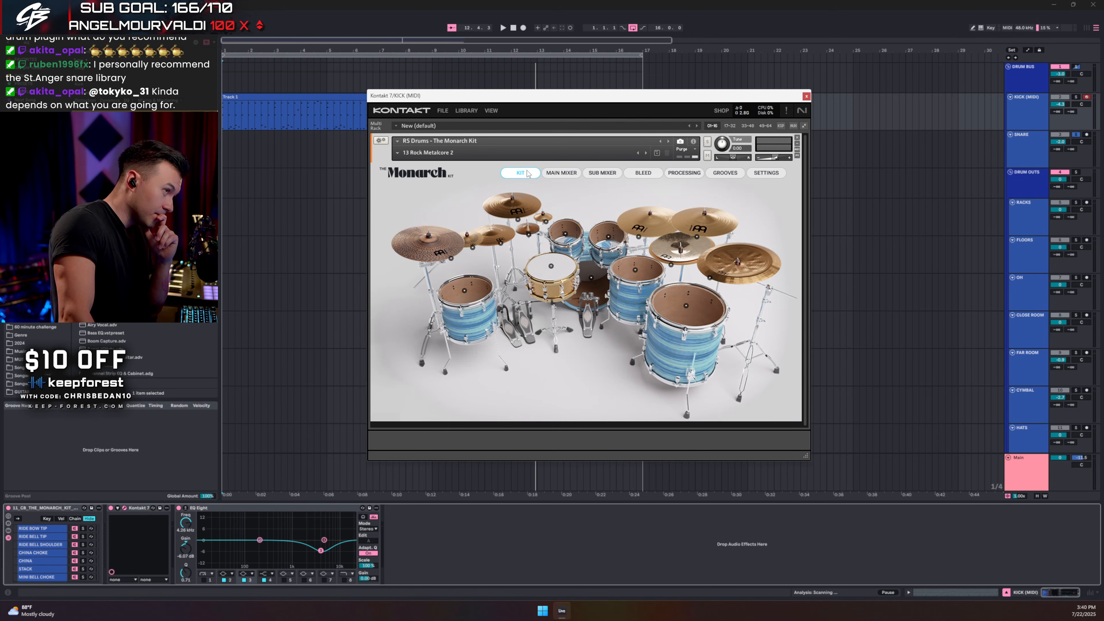
click(562, 174)
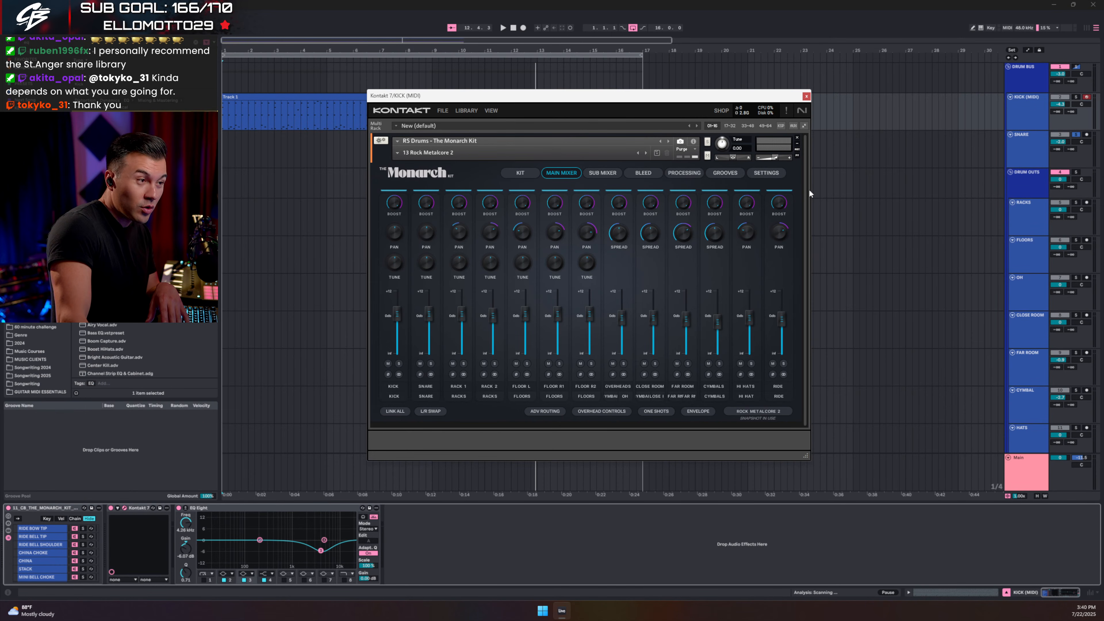
click(806, 97)
Step: Go through the drum tracks from SNARE down to CYMBAL to review the devices on each
click(1029, 150)
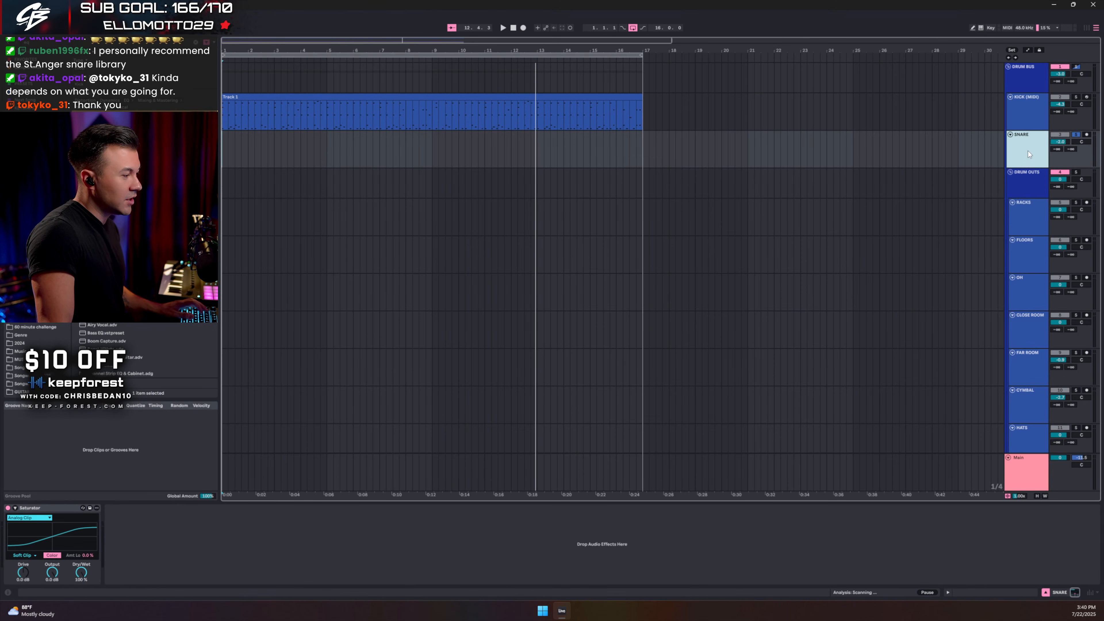
click(1032, 218)
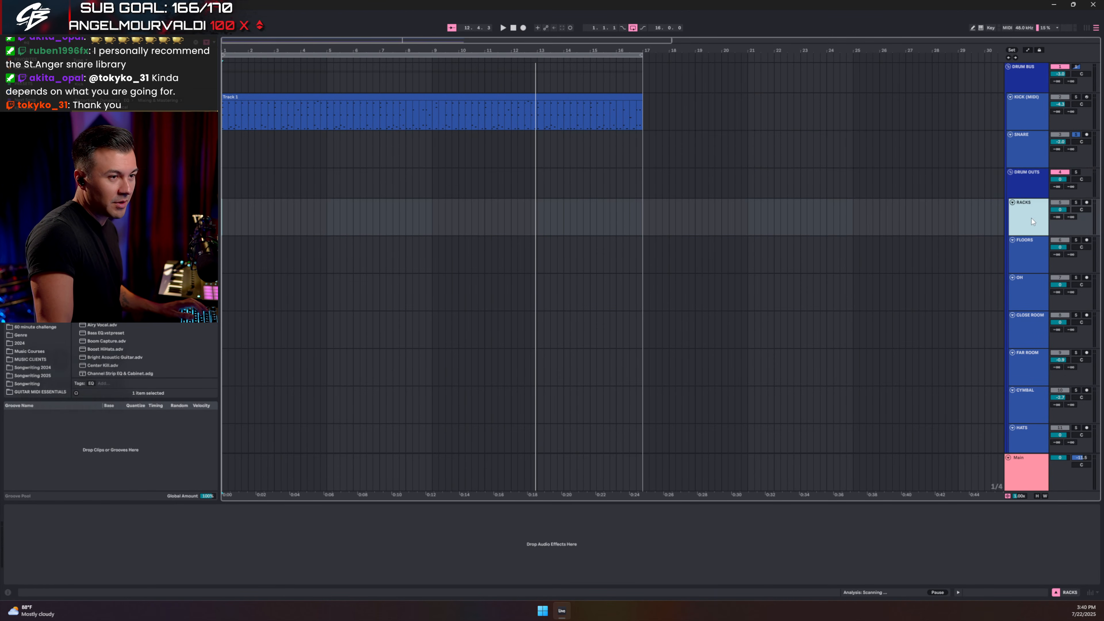
click(1037, 261)
click(1021, 304)
click(1035, 332)
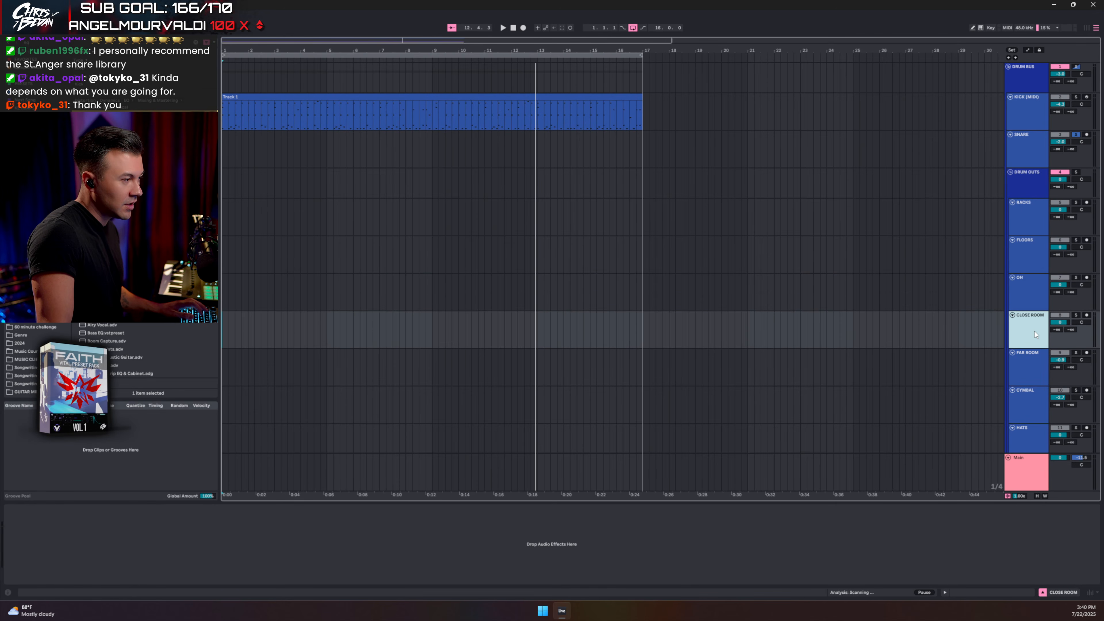
click(1036, 360)
click(1039, 403)
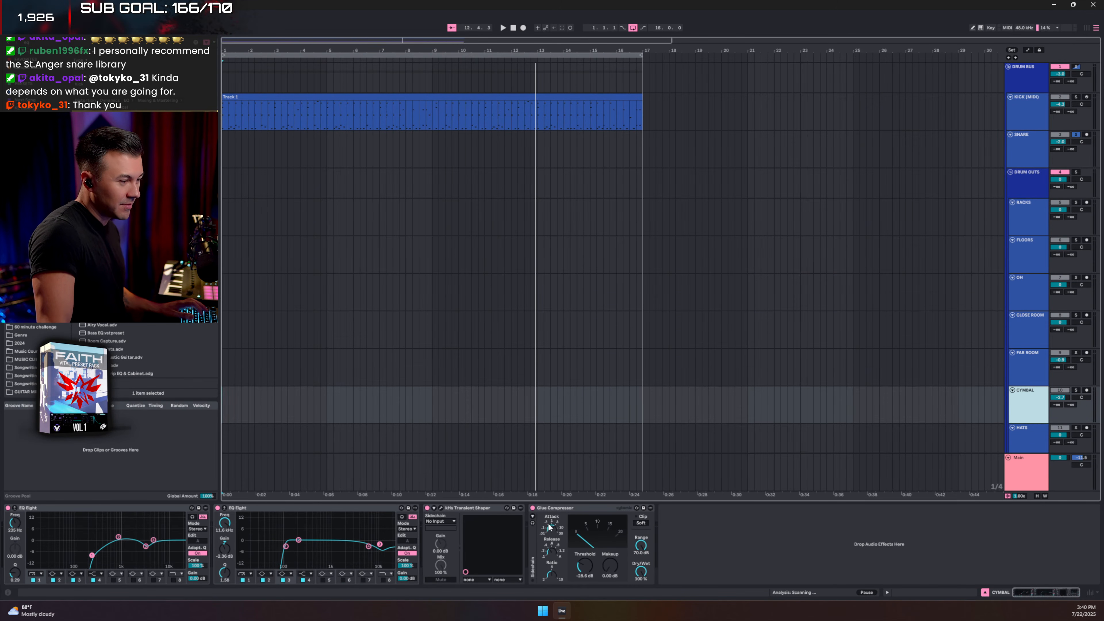
Step: Solo CYMBAL together with SNARE and play them, then clear the solos and play all the drums
ctrl+click(1076, 391)
key(space)
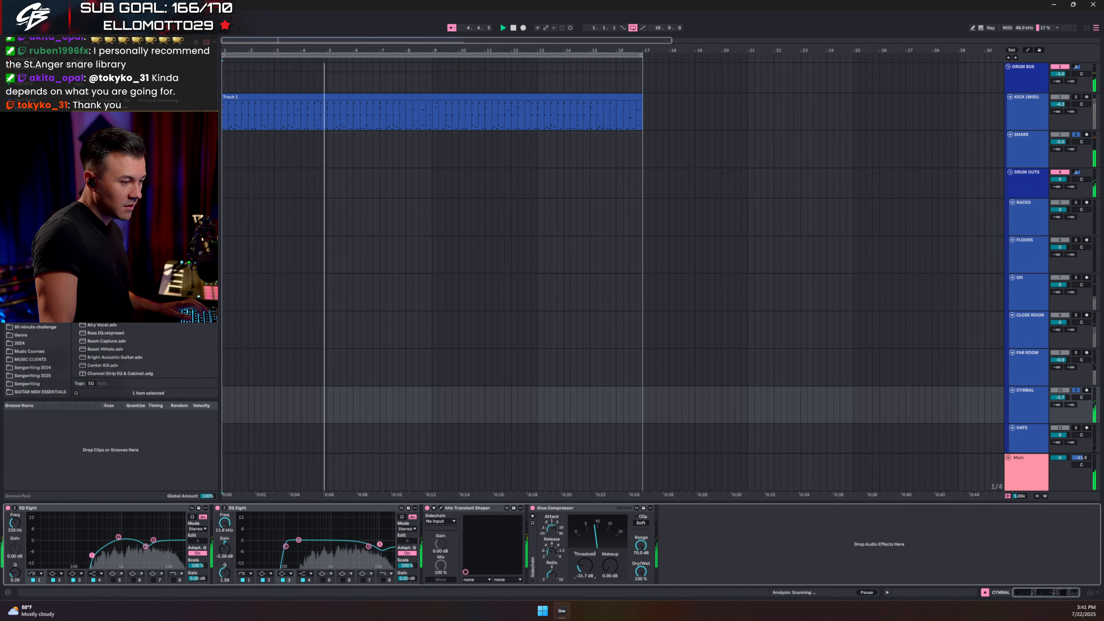
key(space)
click(1076, 391)
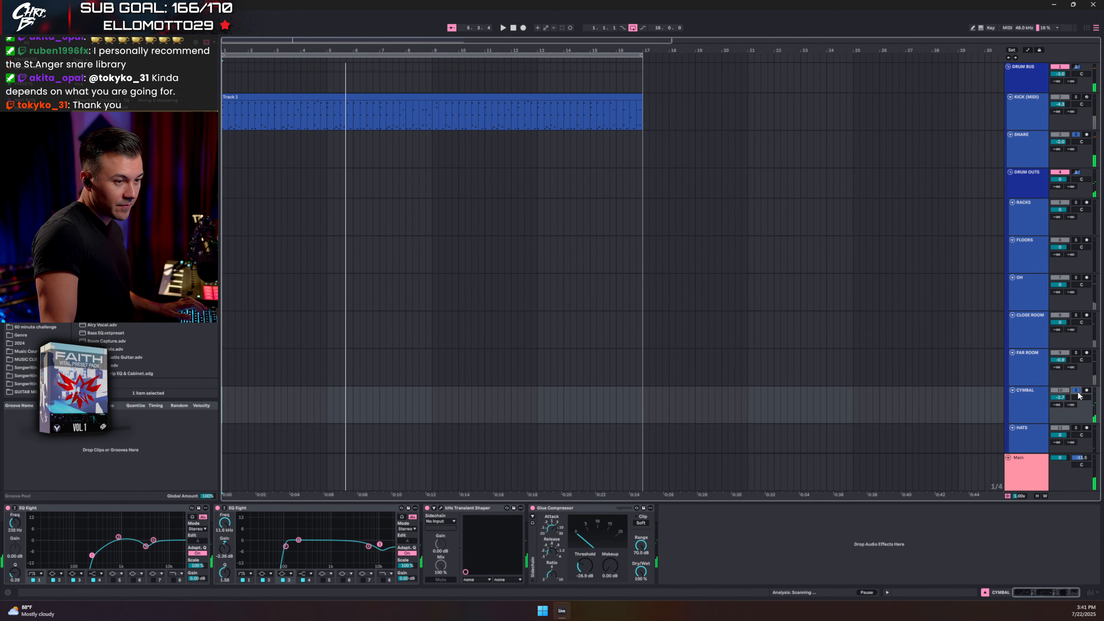
key(space)
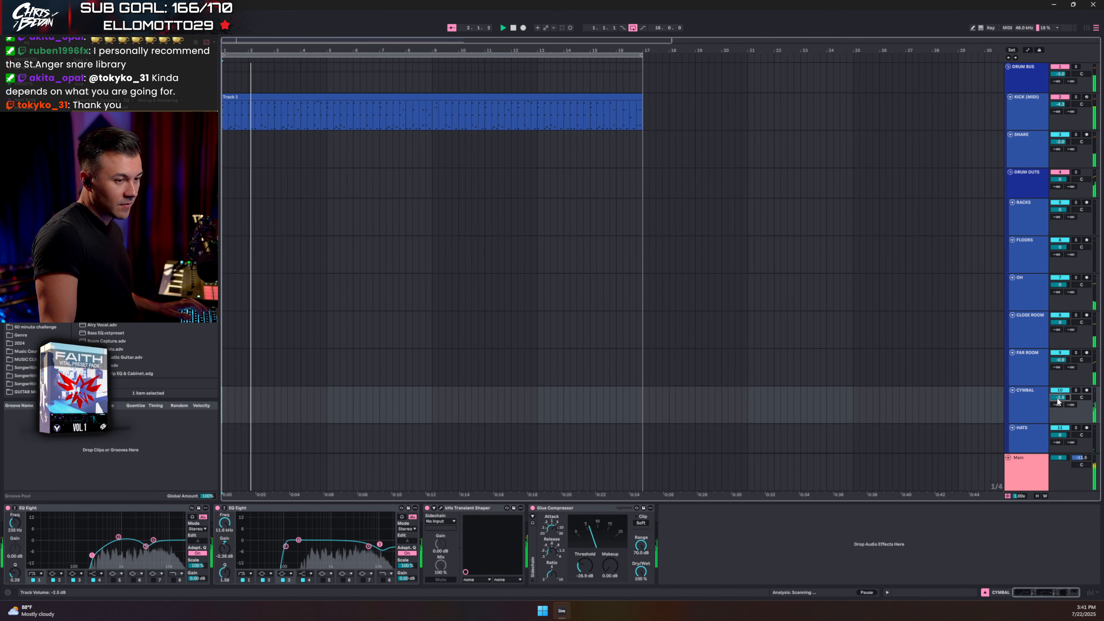
Step: Look over the drum and guitar tracks and fold the DRUM OUTS group
scroll(1057, 401, up, 2)
scroll(1058, 401, down, 2)
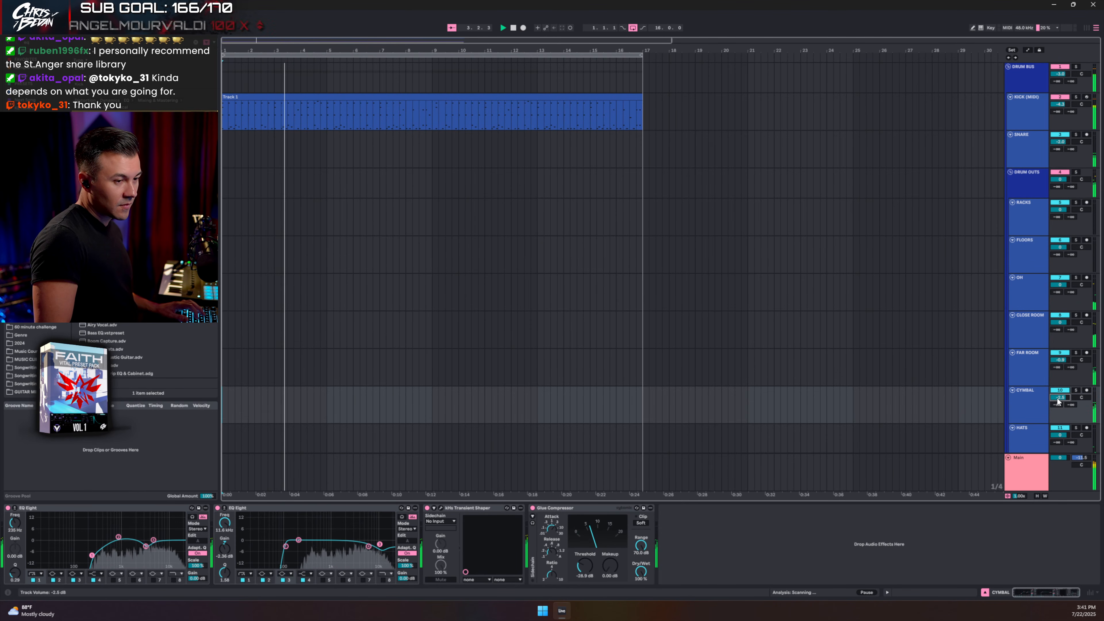
scroll(1039, 381, down, 6)
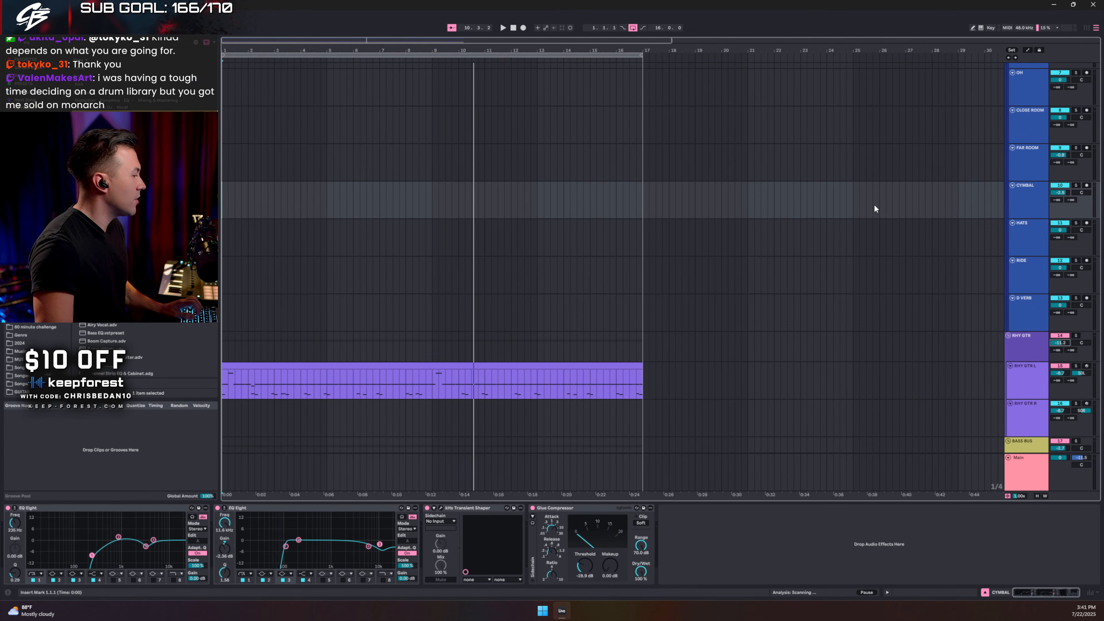
scroll(987, 206, up, 5)
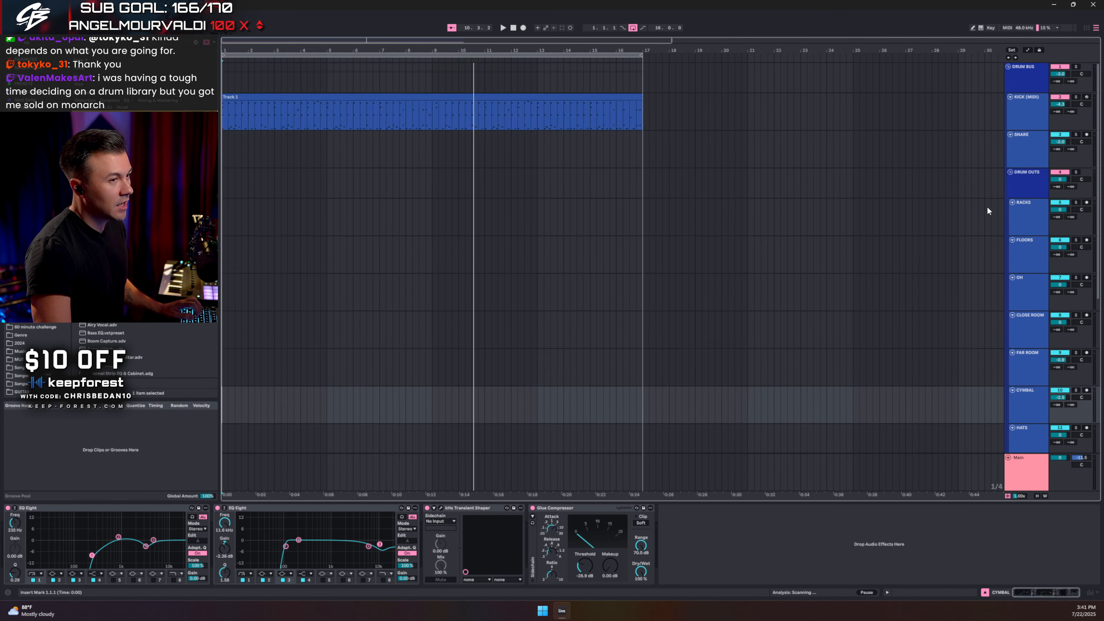
click(1011, 172)
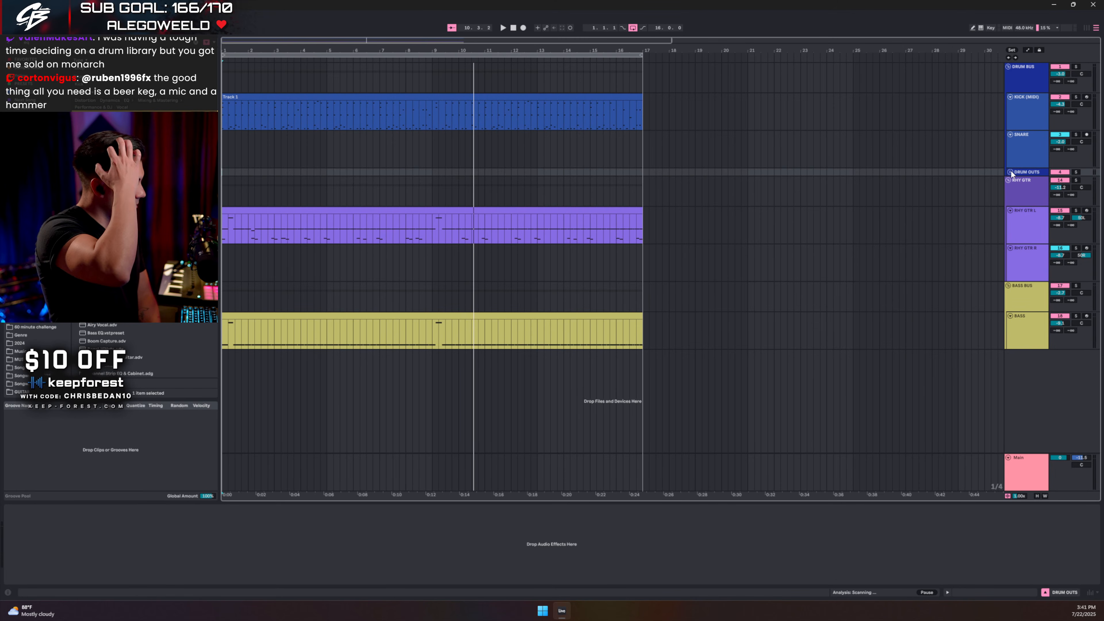
Step: Open the Kontakt instrument on KICK (MIDI), view the Monarch Kit's Main Mixer, and close it
click(1026, 109)
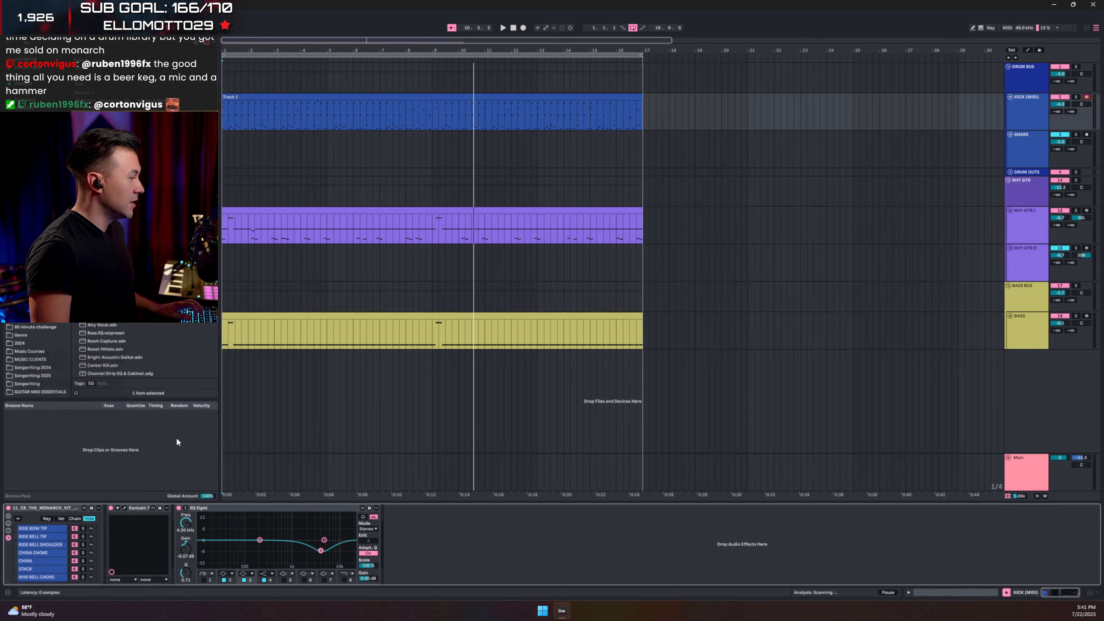
key(ctrl+alt+p)
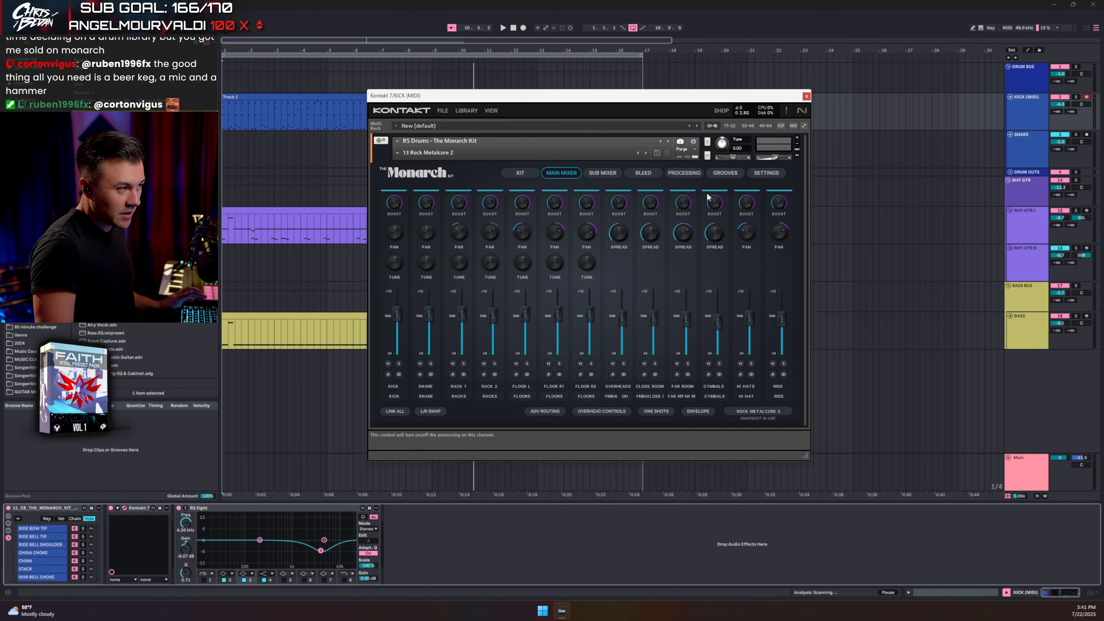
click(806, 97)
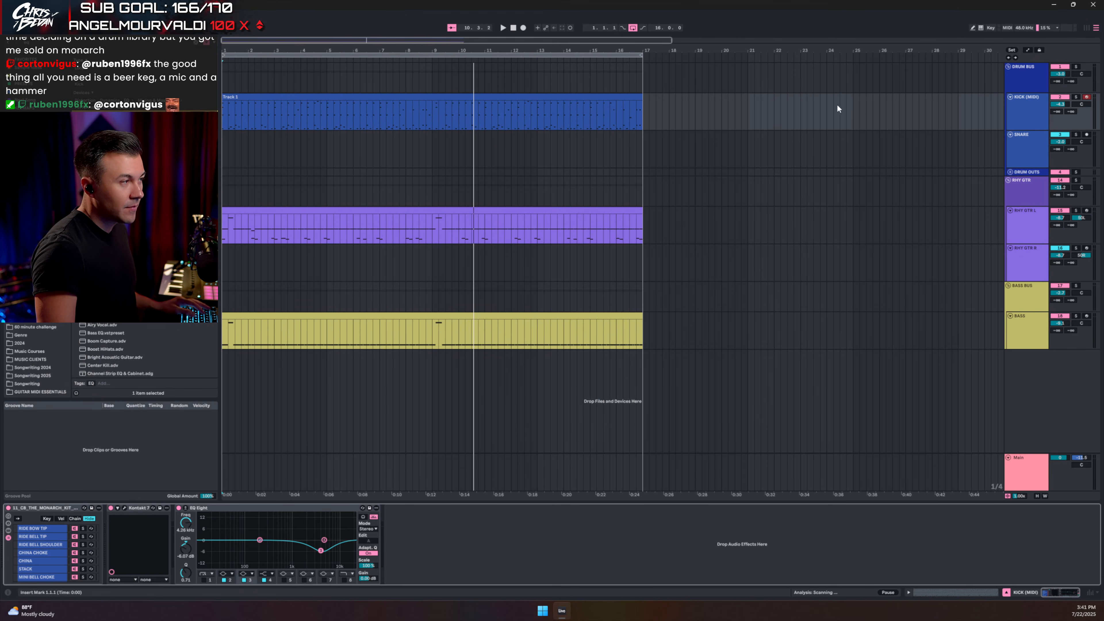
Step: Play the mix, inspect the KICK (MIDI) clip's notes, select the opening left and right crash hits, and close the clip view
key(space)
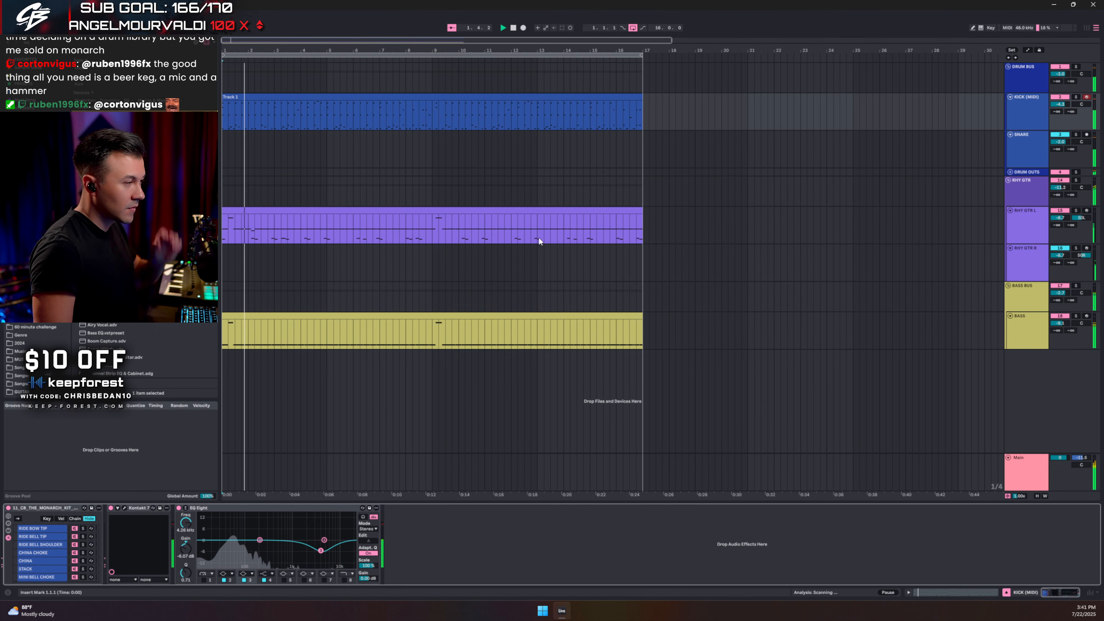
double_click(360, 103)
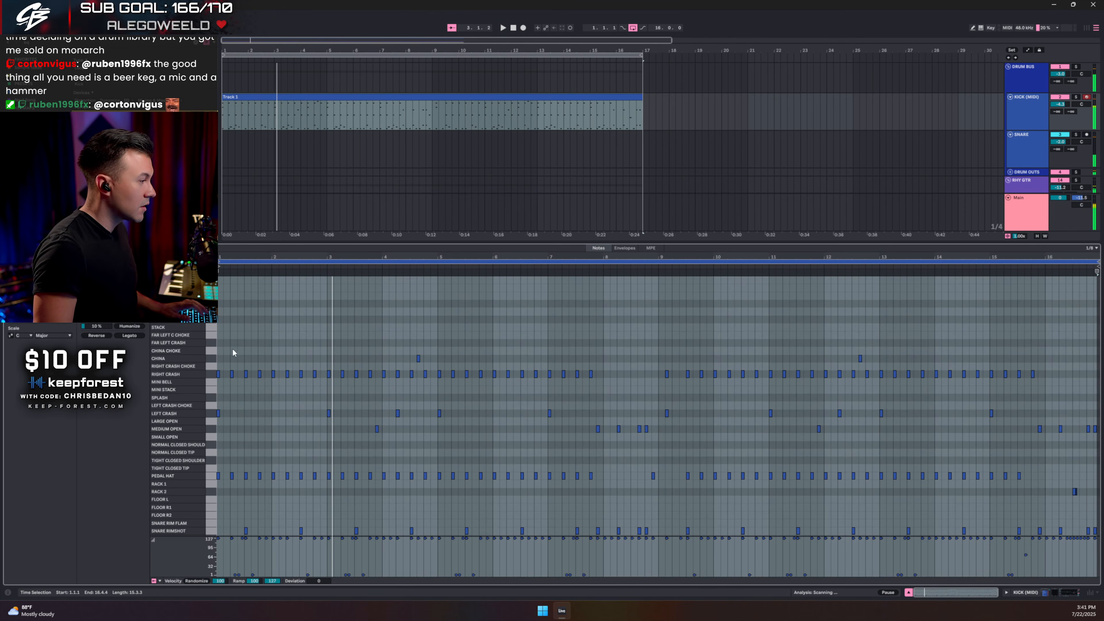
drag(232, 396, 205, 420)
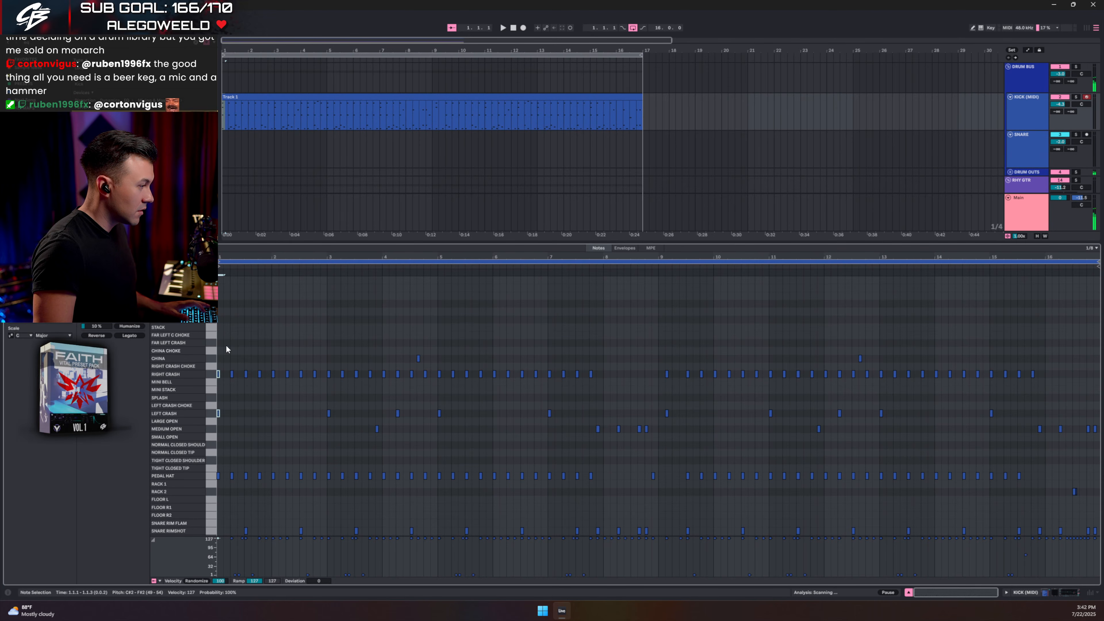
click(909, 593)
Step: Unfold DRUM OUTS and raise the Glue Compressor threshold on CYMBAL to about -27.3 dB while checking it in playback
click(1010, 172)
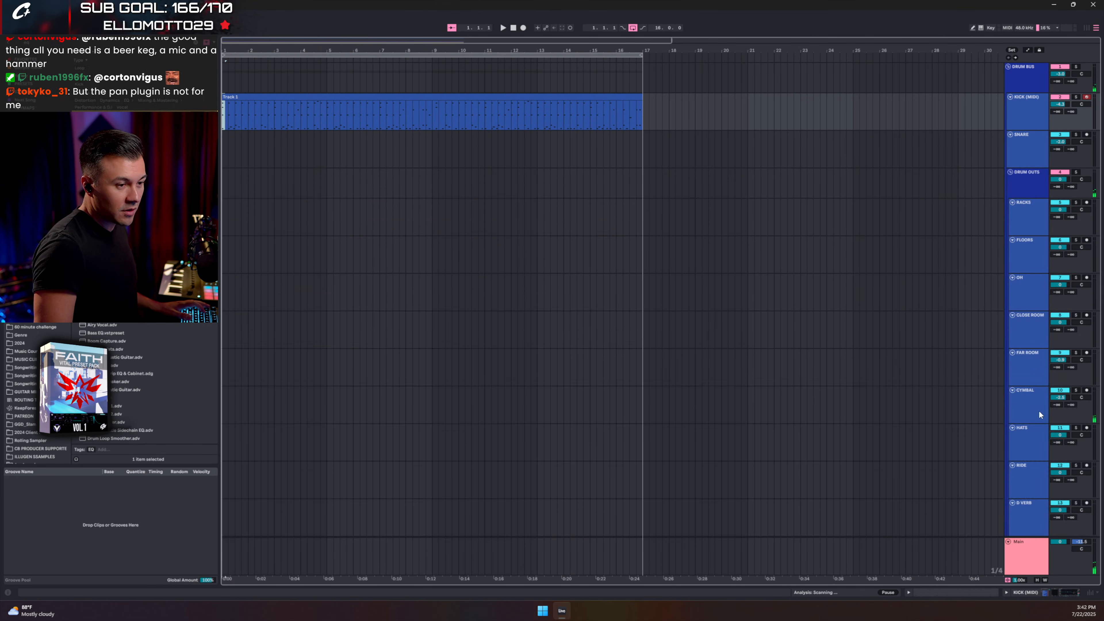
scroll(1039, 410, down, 2)
click(1031, 497)
double_click(1036, 369)
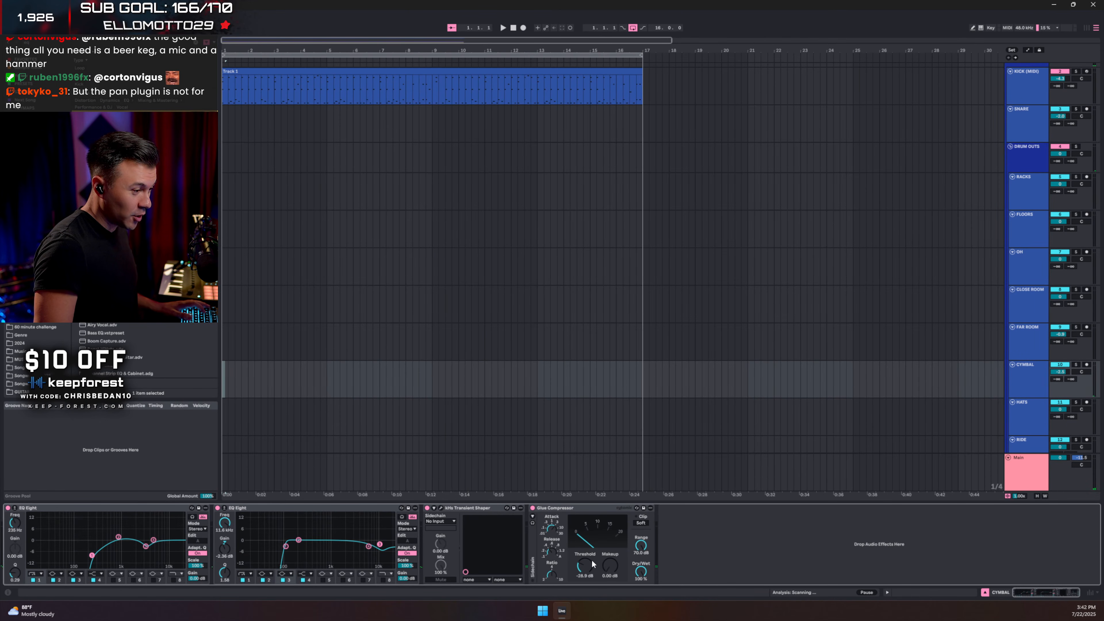
drag(588, 562, 589, 554)
key(space)
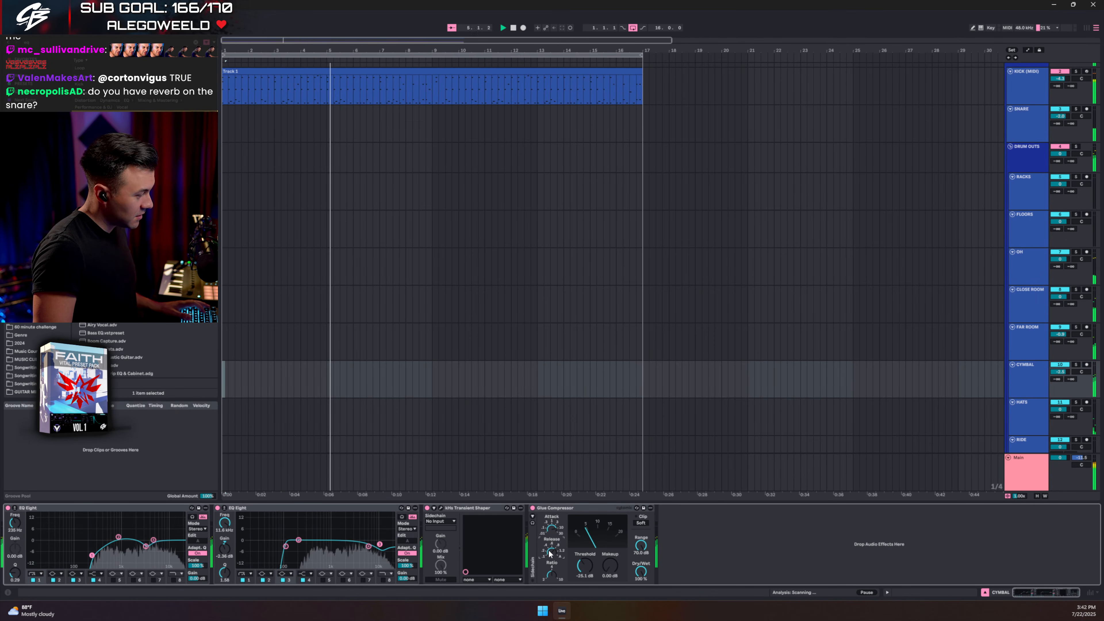
click(985, 591)
double_click(1037, 381)
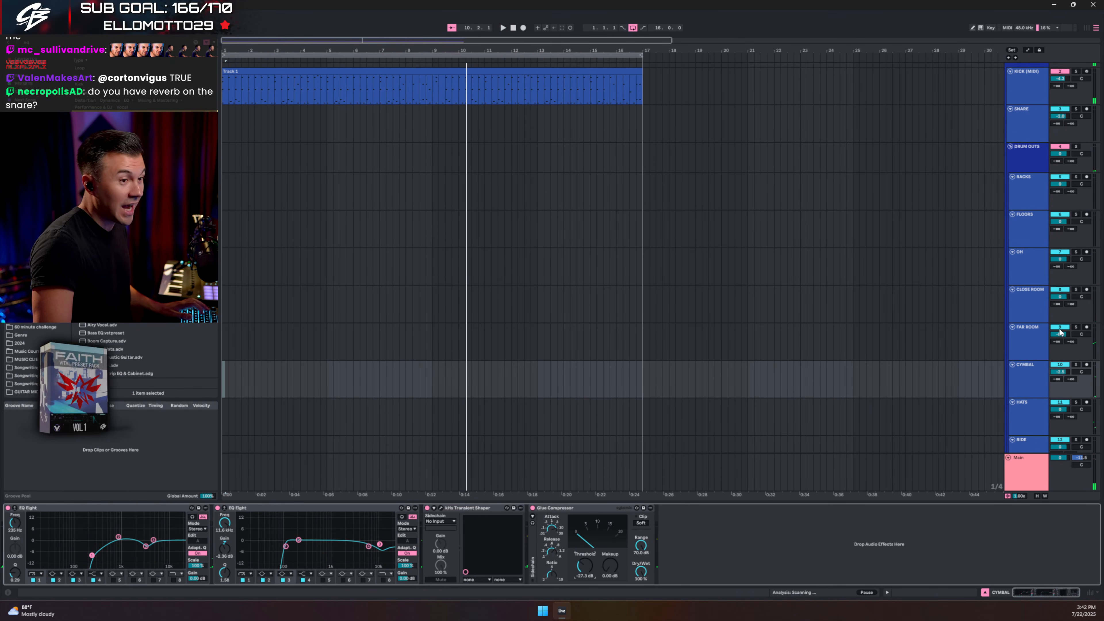
Step: Play FAR ROOM soloed while viewing the Monarch Kit's Bleed page on KICK (MIDI), then clear the solo and close the instrument
click(1076, 327)
key(space)
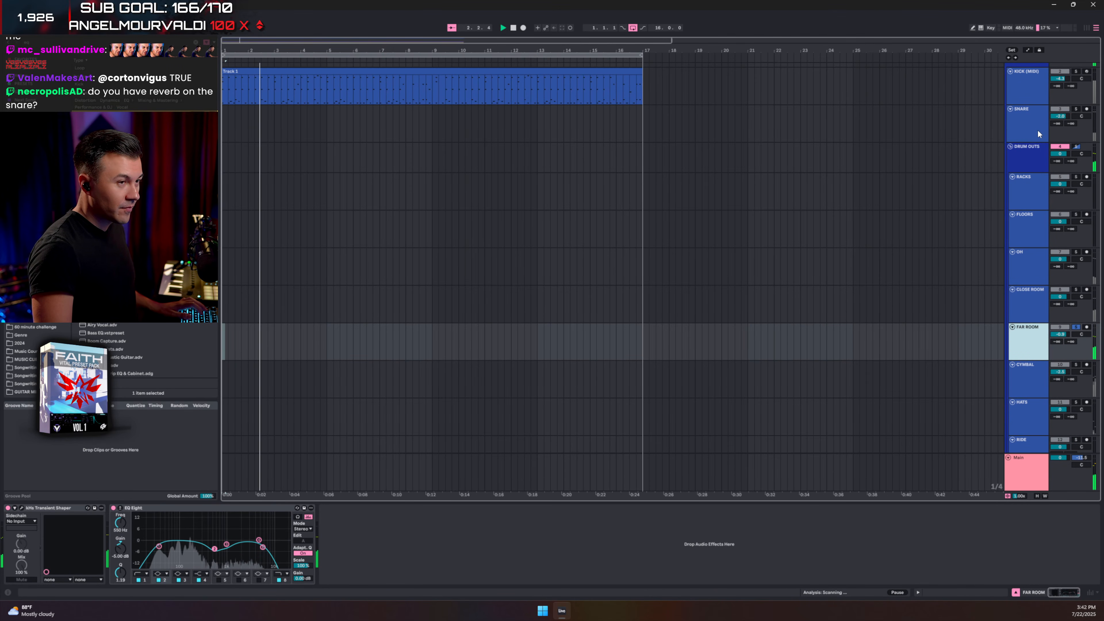
click(1025, 90)
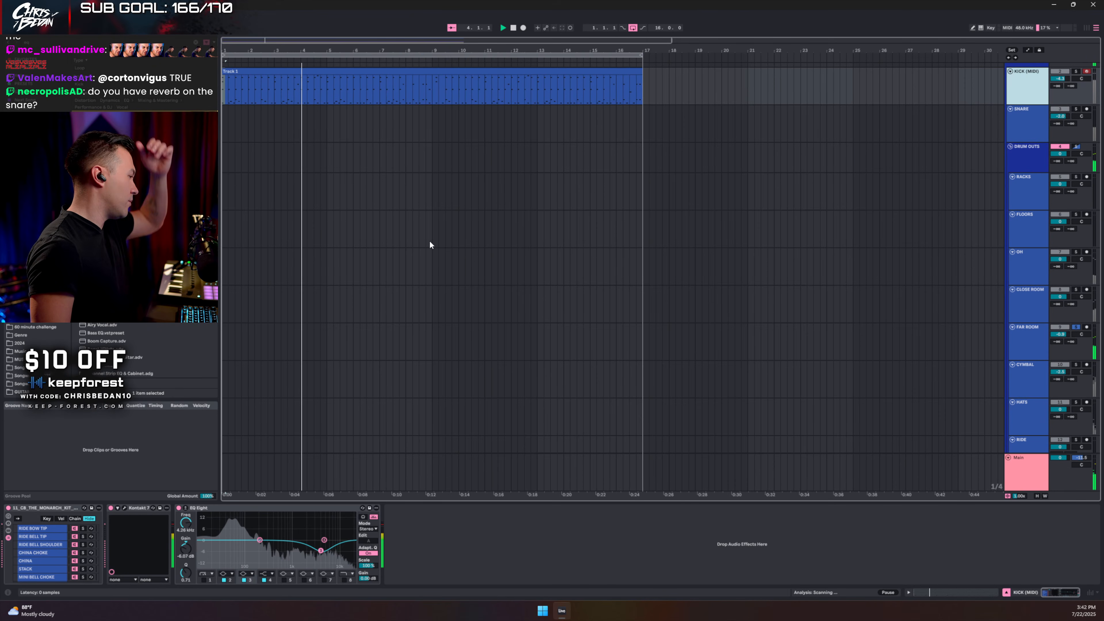
key(ctrl+alt+p)
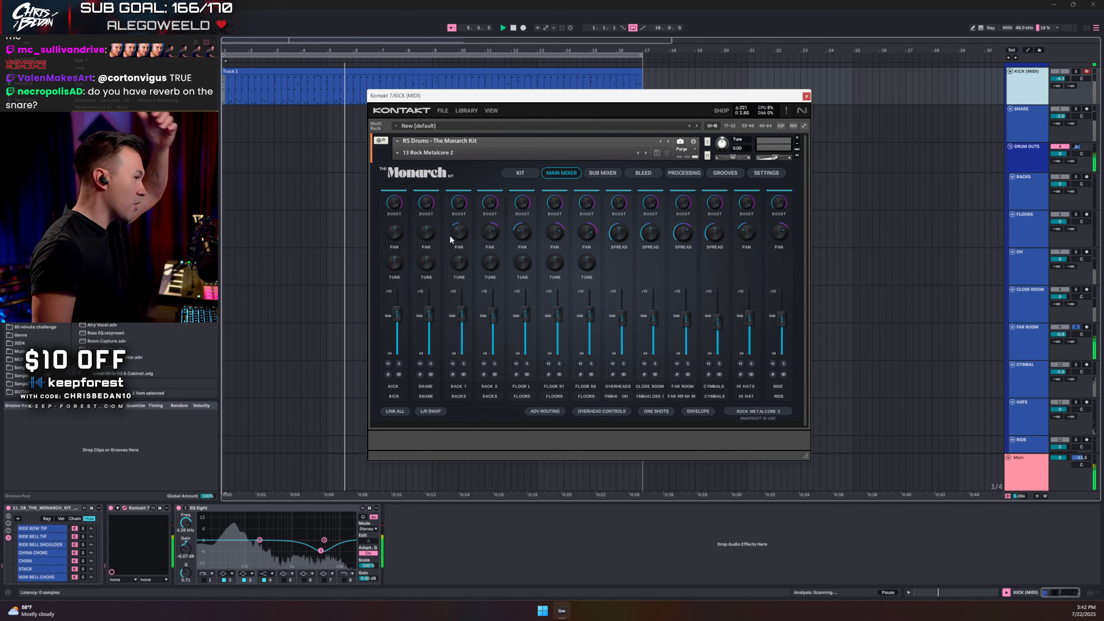
click(638, 174)
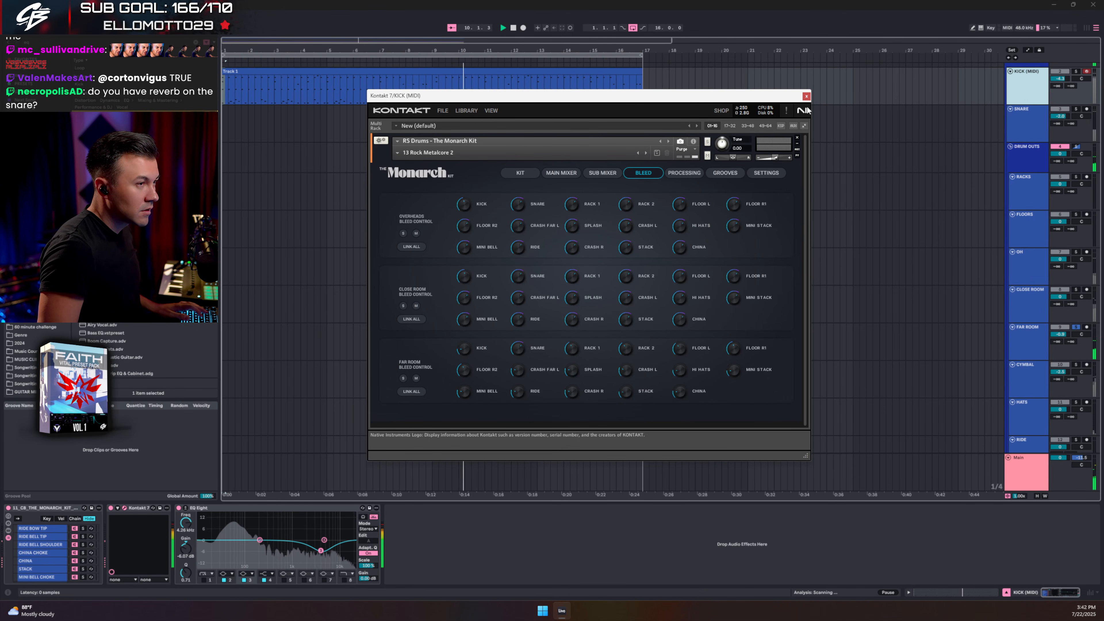
click(1076, 327)
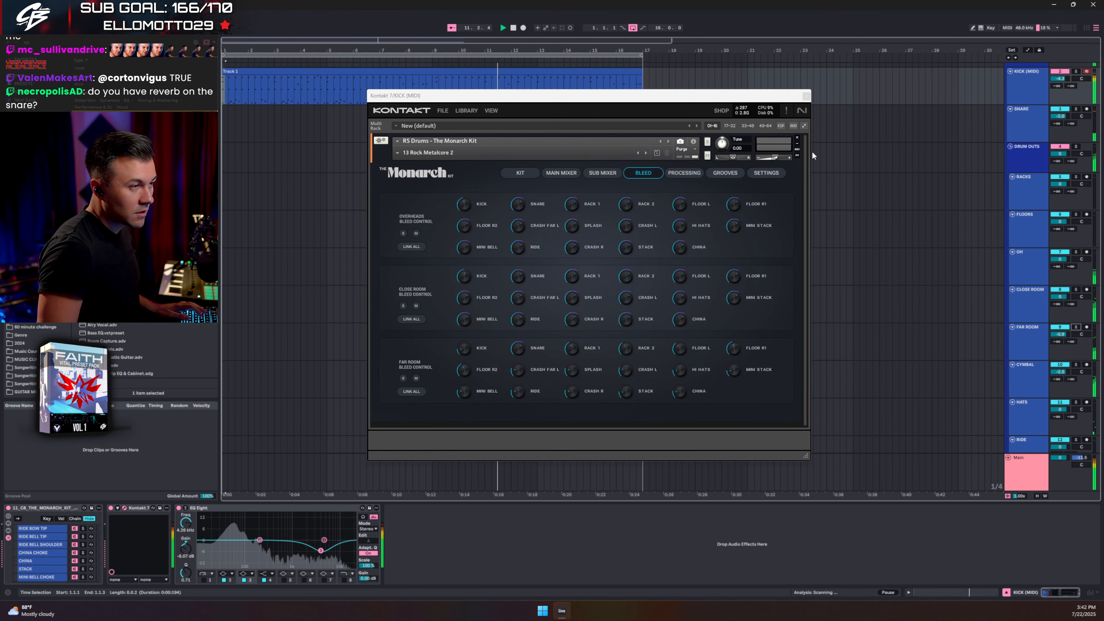
click(807, 96)
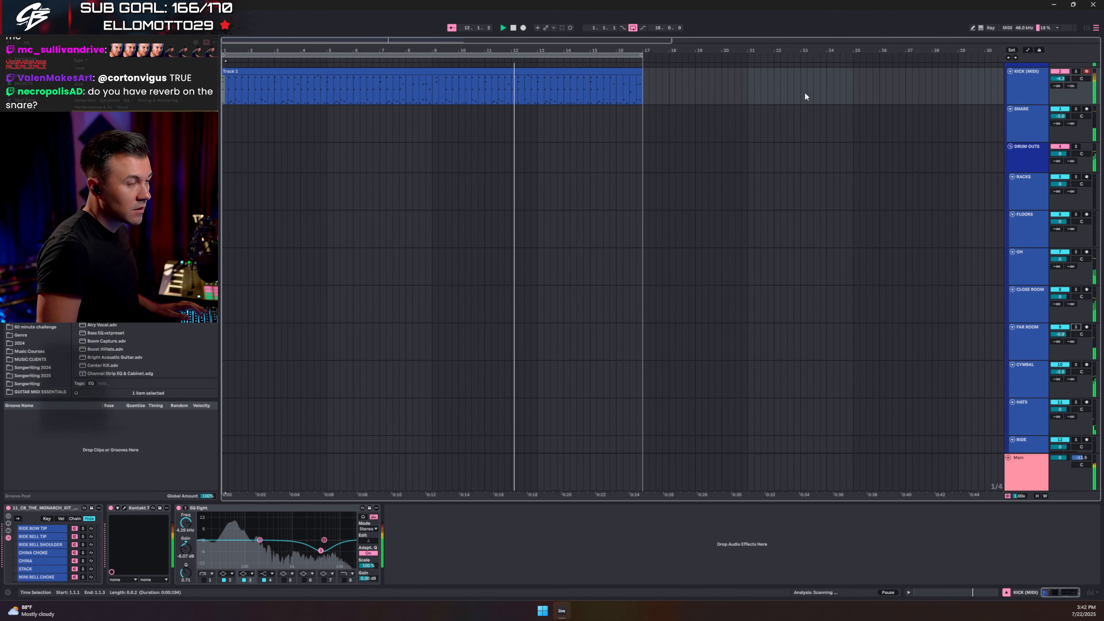
Step: Set the SNARE track volume to -3 dB and raise the FAR ROOM track volume slightly
click(1060, 116)
text(-3)
key(Return)
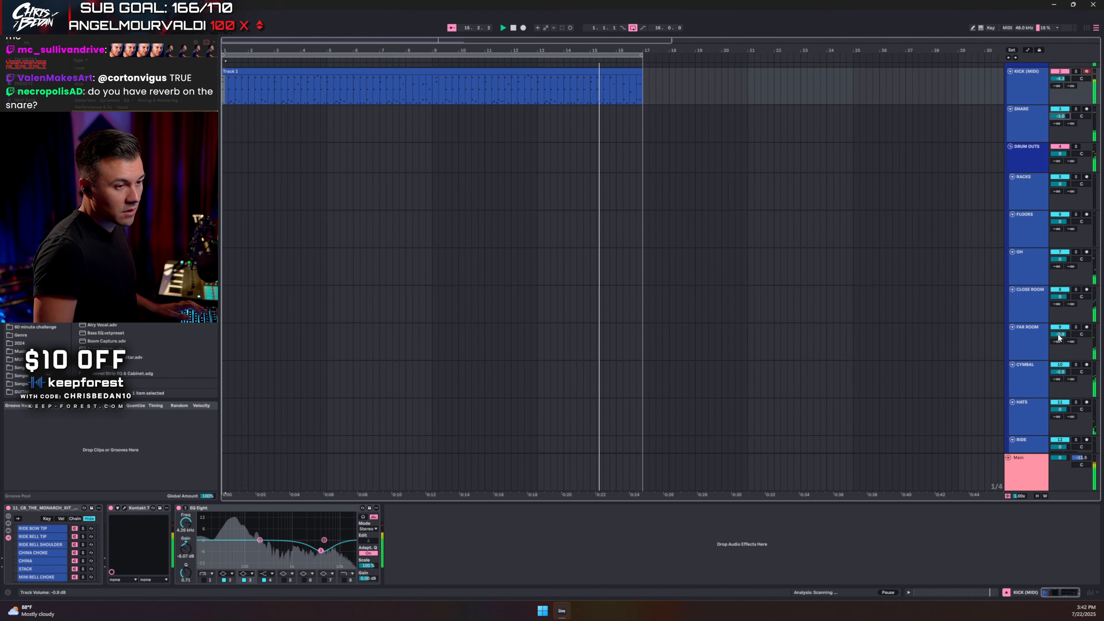
drag(1058, 335, 1059, 333)
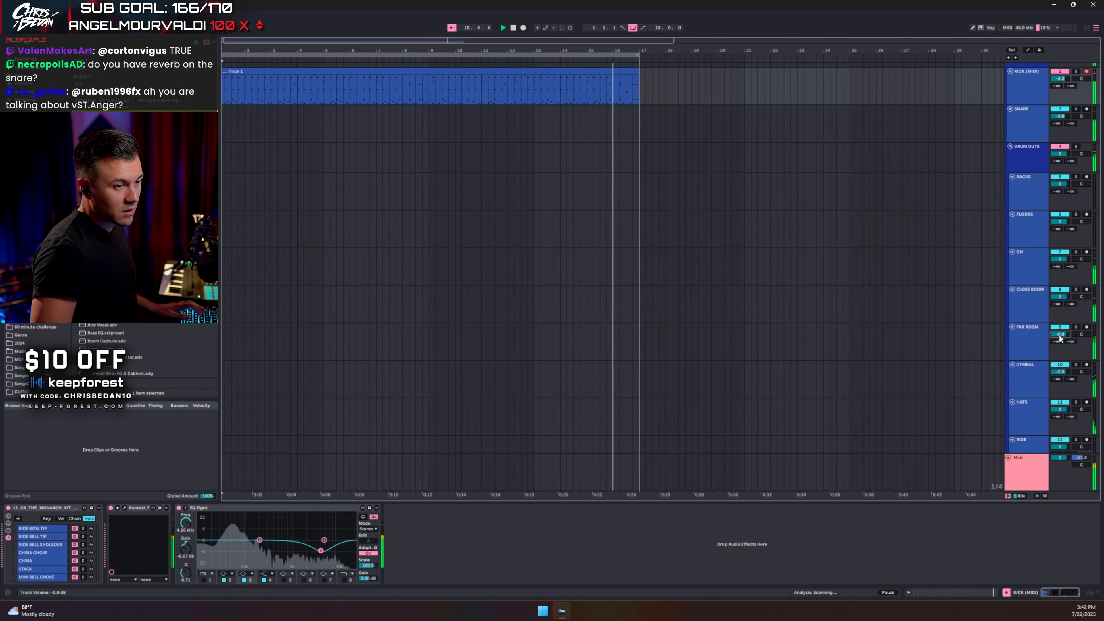
click(1038, 336)
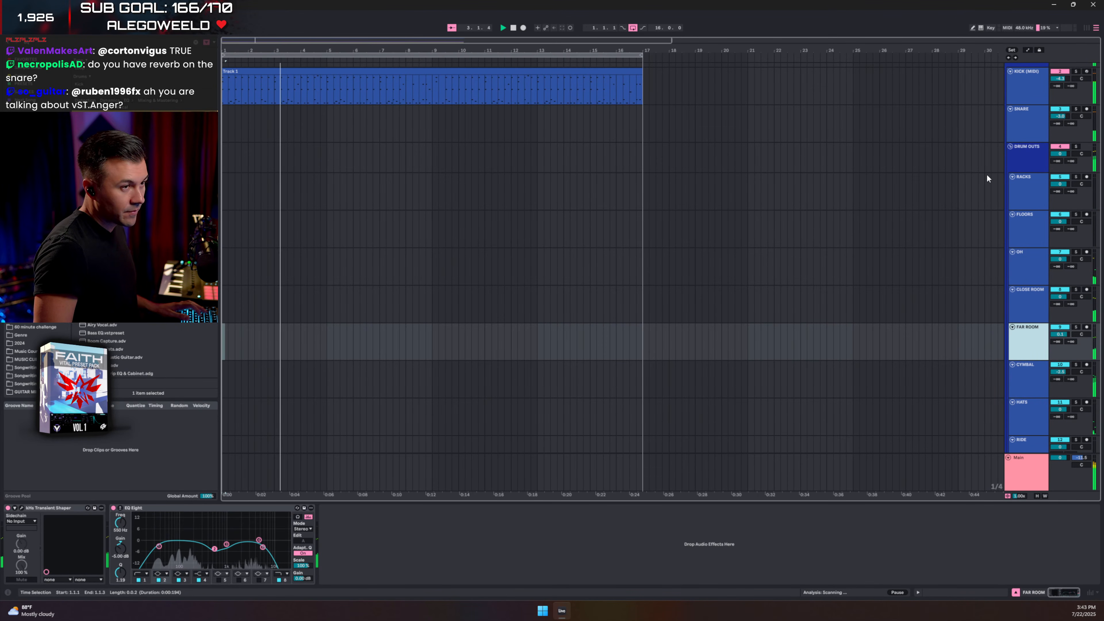
Step: Fold the DRUM OUTS group and play the full mix from the start
click(1011, 147)
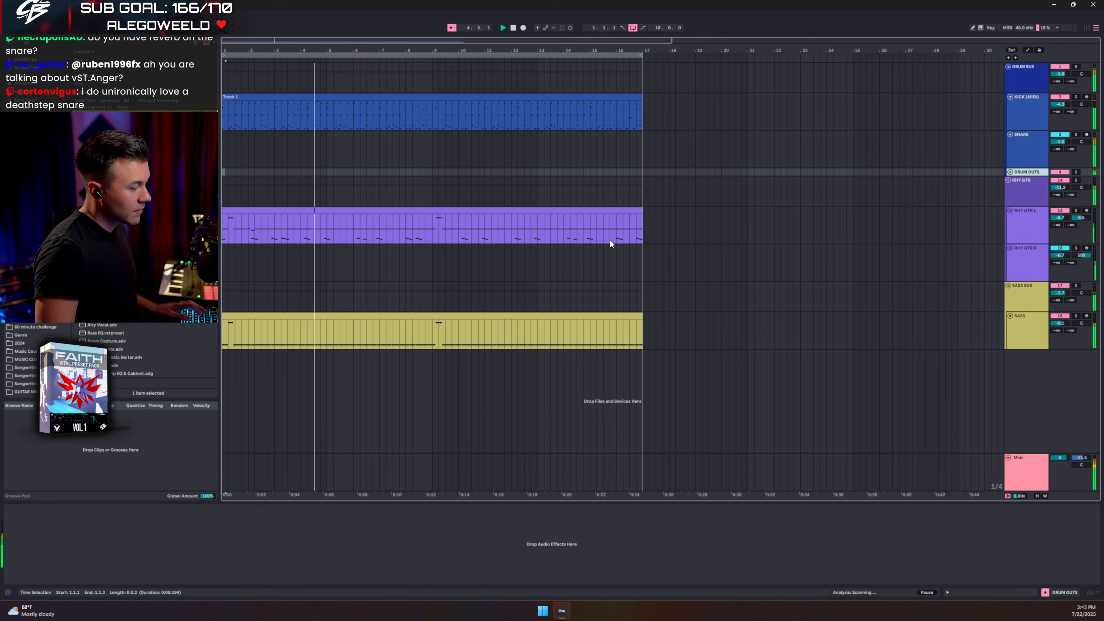
key(space)
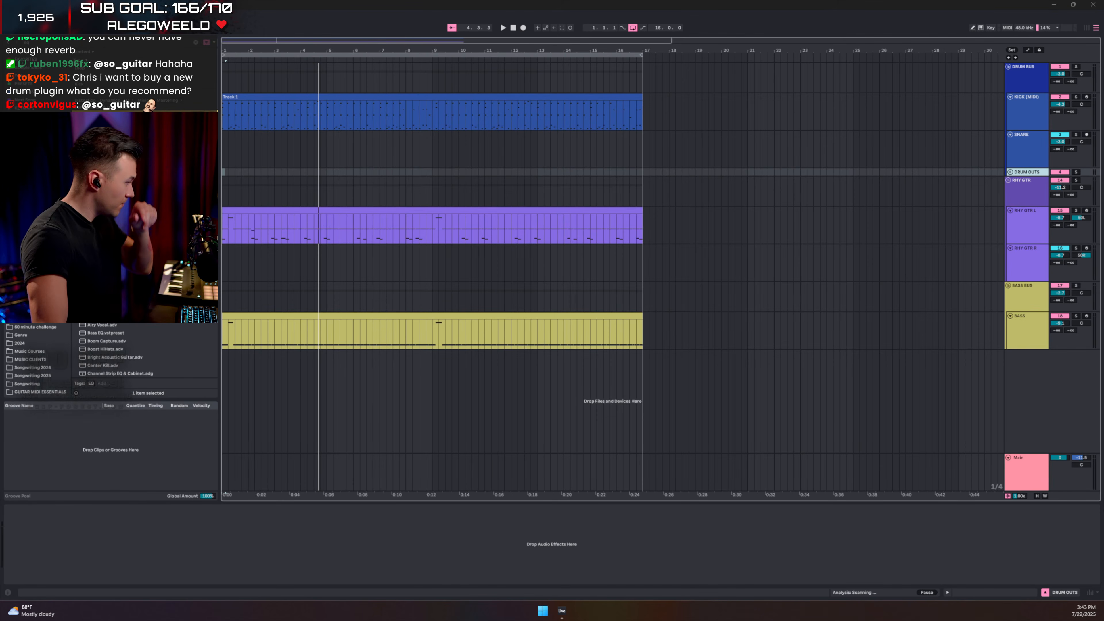
click(346, 4)
key(space)
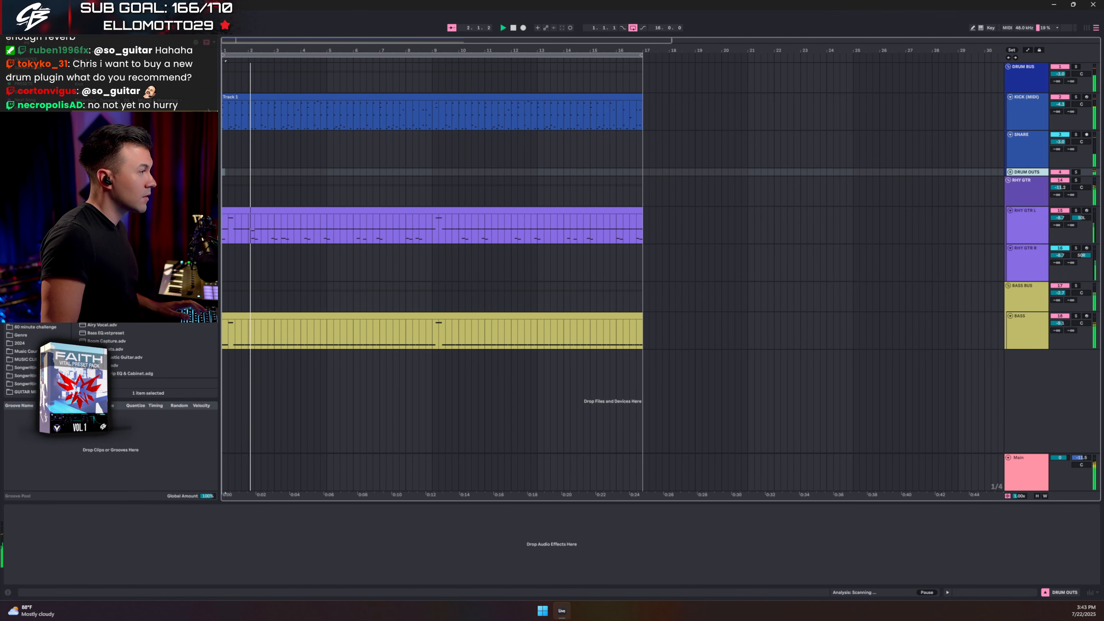
Step: Add the Vital synthesizer on a new MIDI track below BASS and stop playback
click(27, 156)
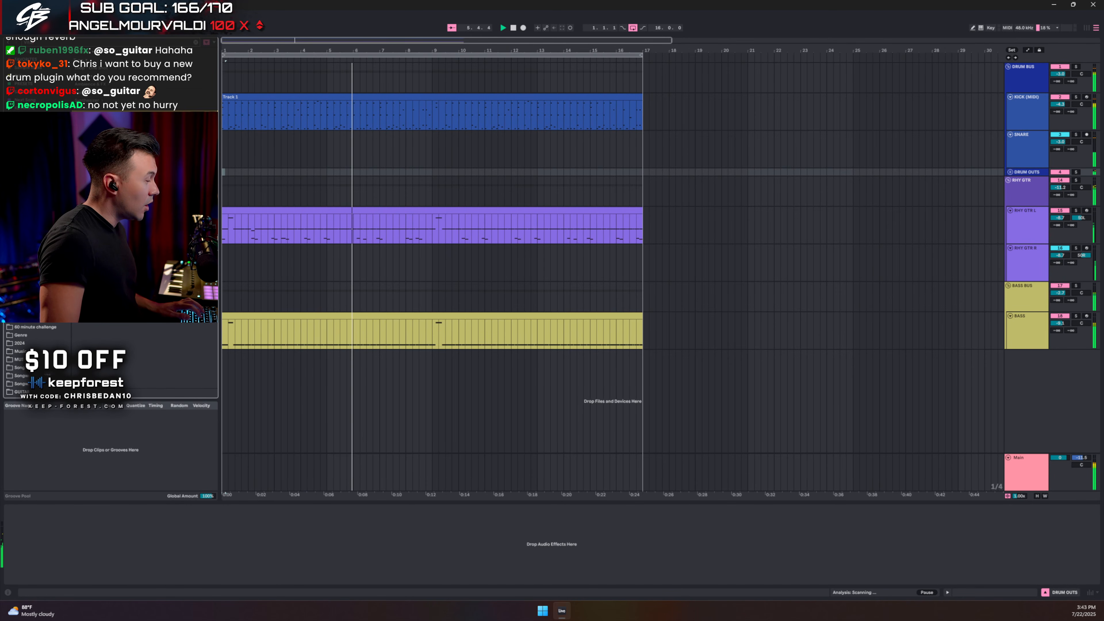
drag(108, 182, 991, 397)
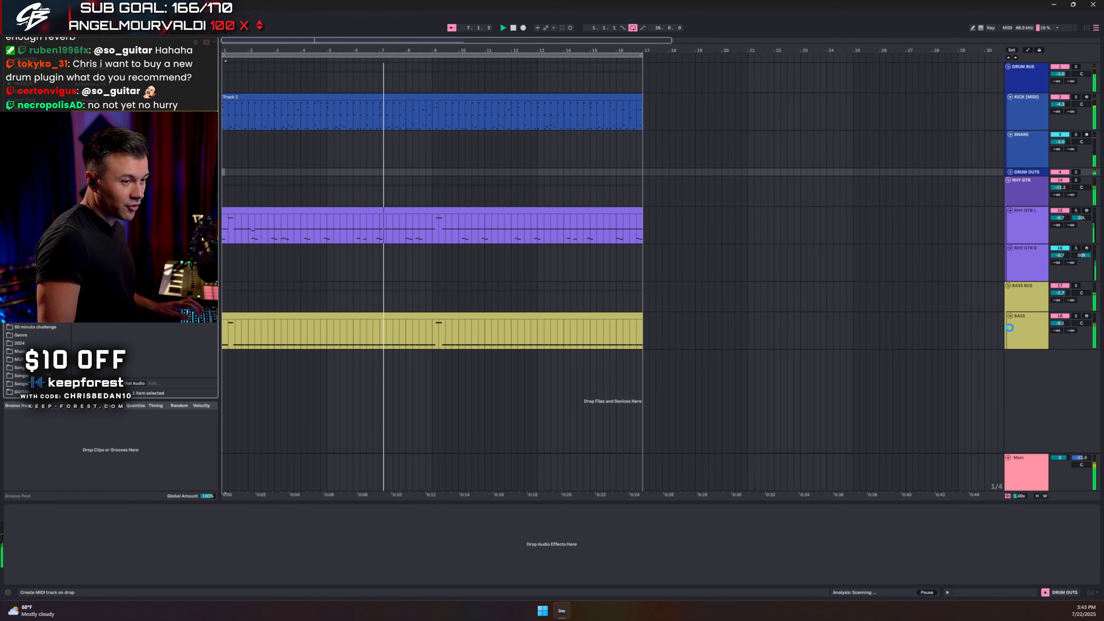
key(space)
click(1008, 354)
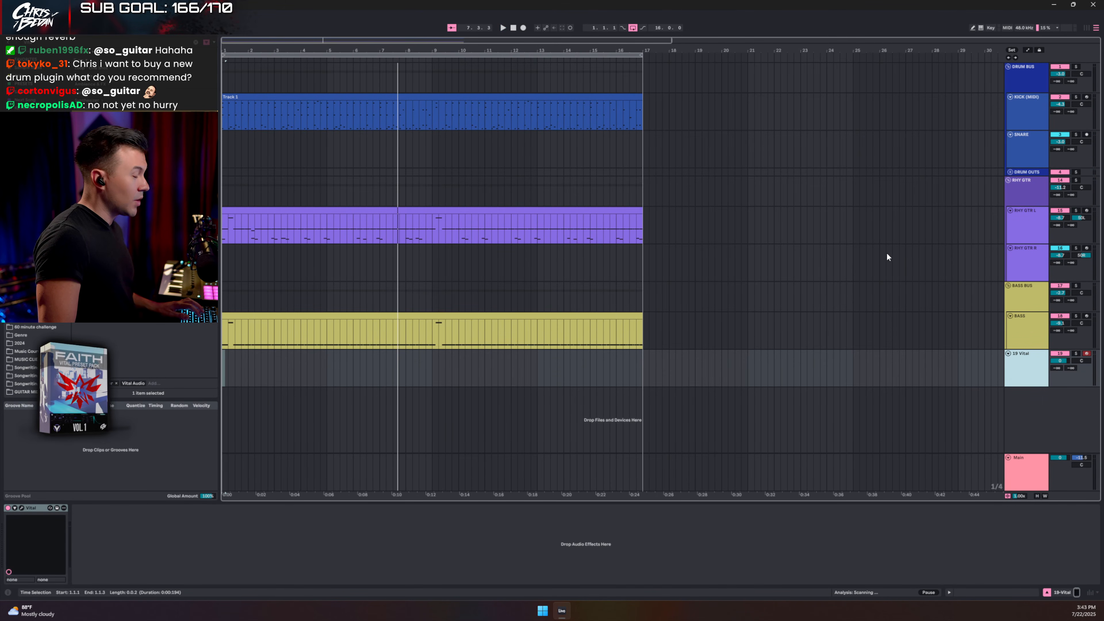
Step: Open Vital and load the preset CB_FAITH_Pad_Digital Strings
click(23, 509)
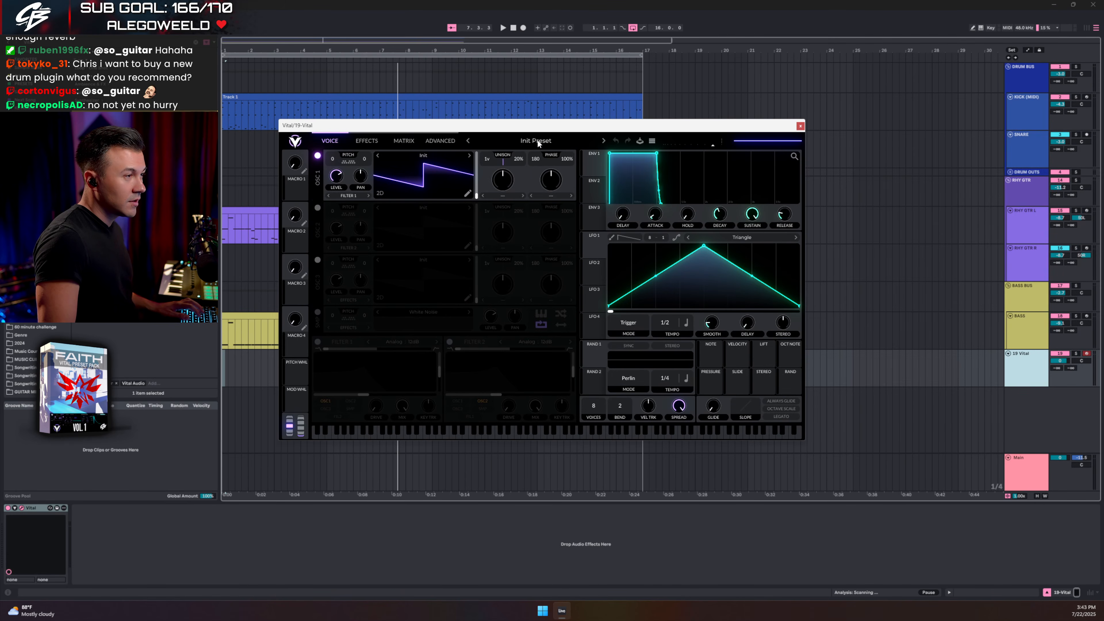
click(537, 141)
click(521, 294)
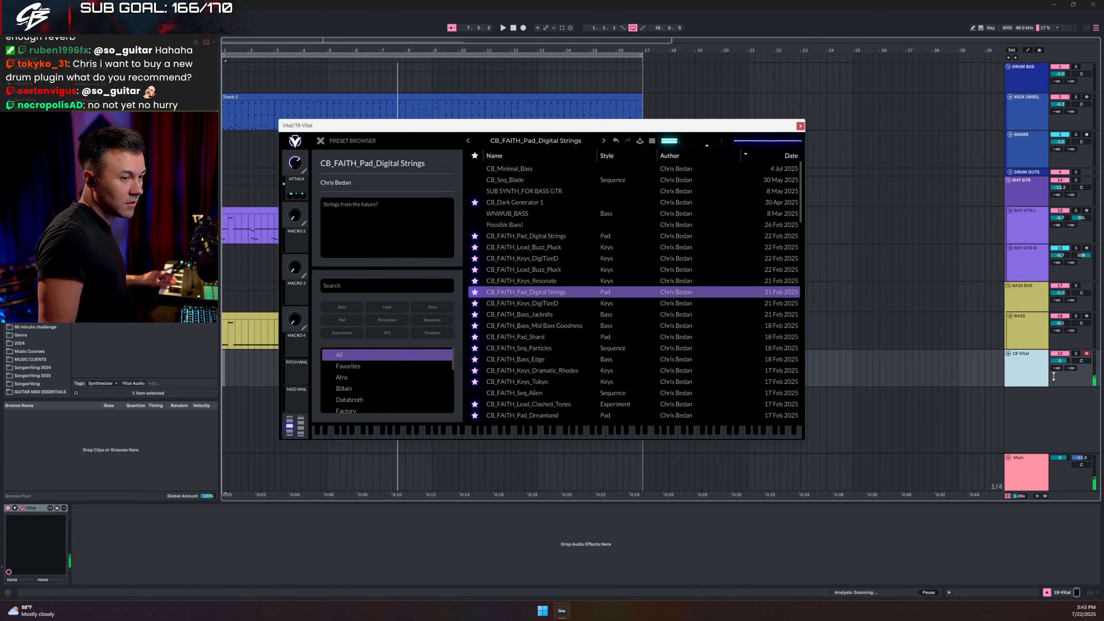
Step: Lower the Vital track's volume, try the pad against the playing mix, and close the Vital window
drag(1060, 362, 1060, 374)
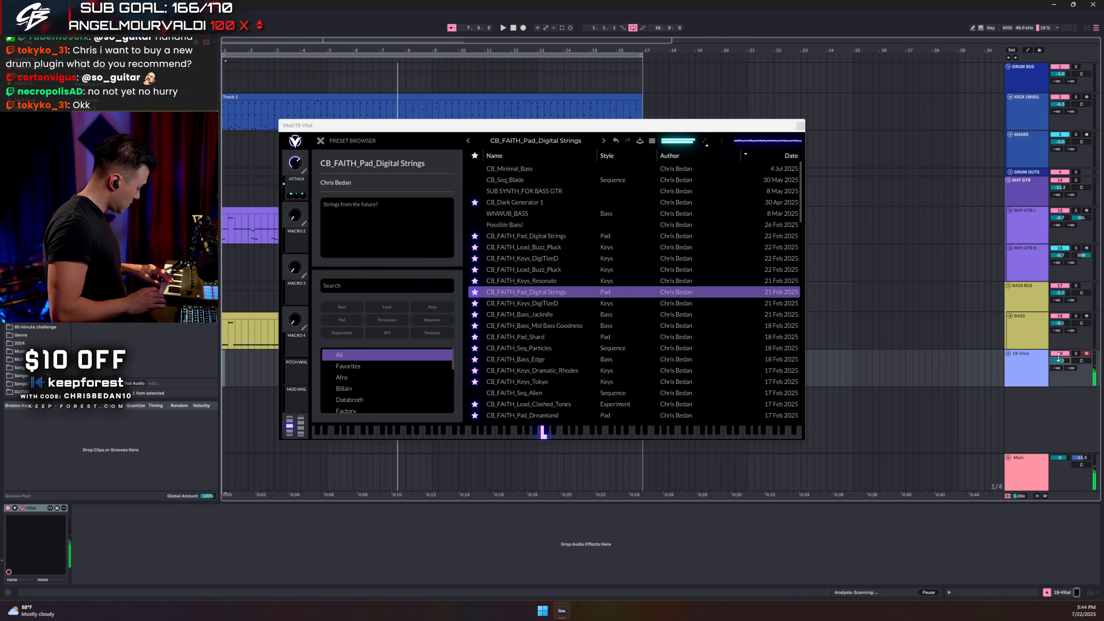
key(space)
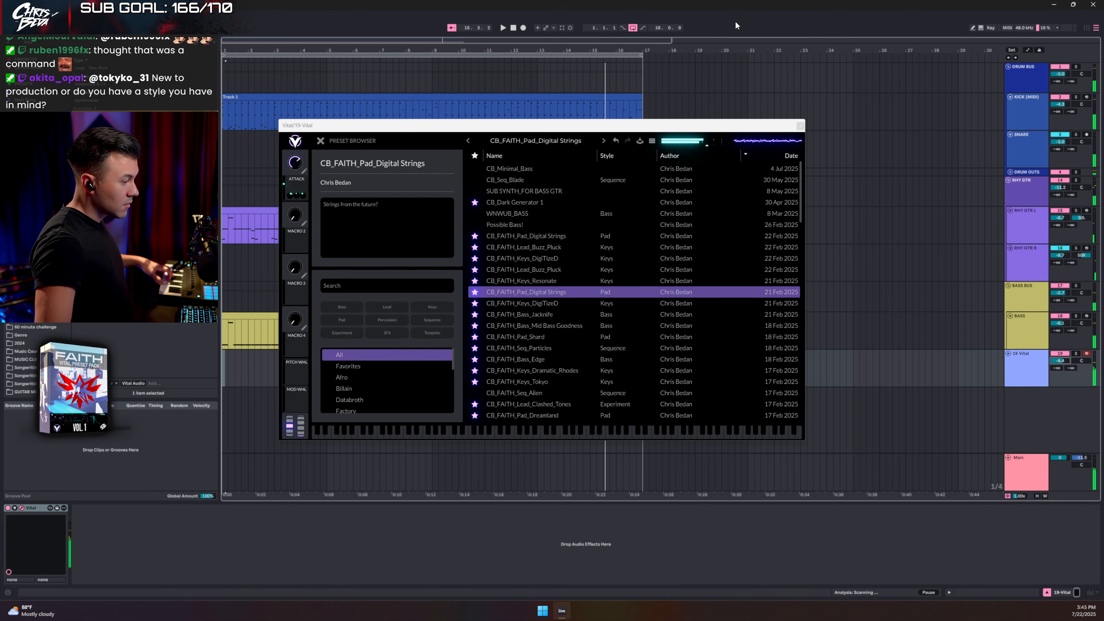
click(801, 126)
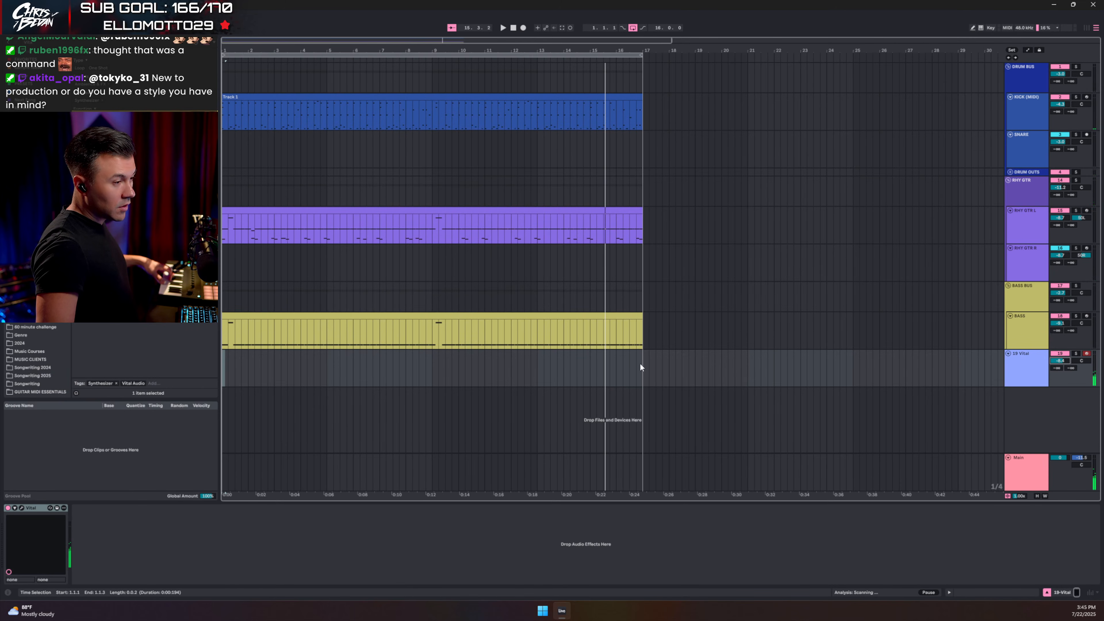
Step: Stop playback and insert an empty 16-bar MIDI clip from bar 1 to bar 17 on the Vital track
key(space)
drag(642, 364, 173, 366)
right_click(324, 368)
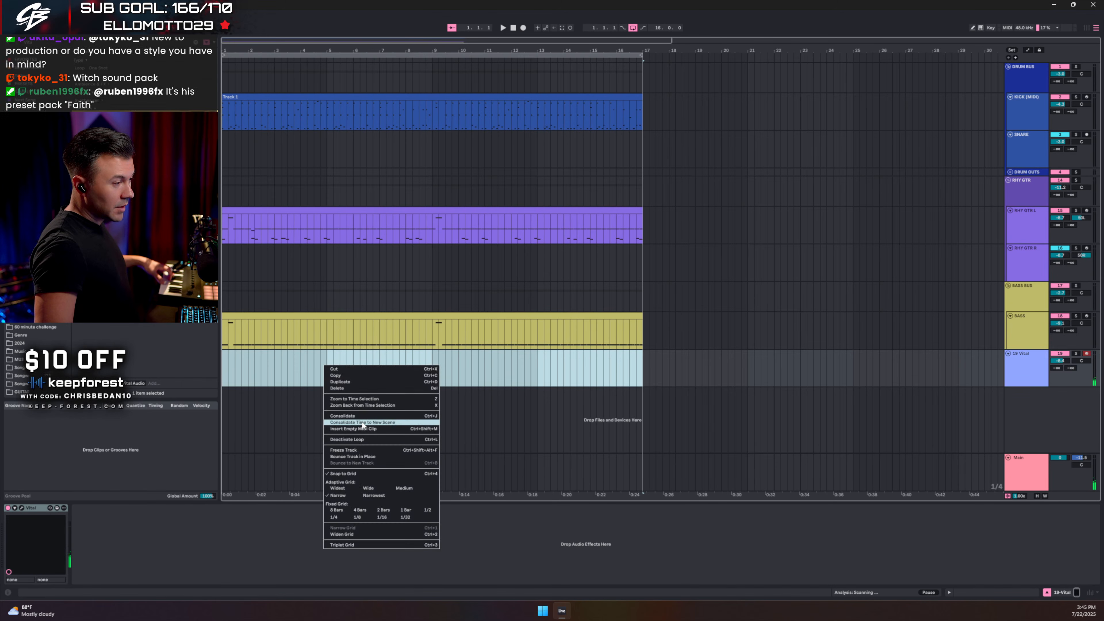
click(365, 430)
scroll(272, 401, down, 3)
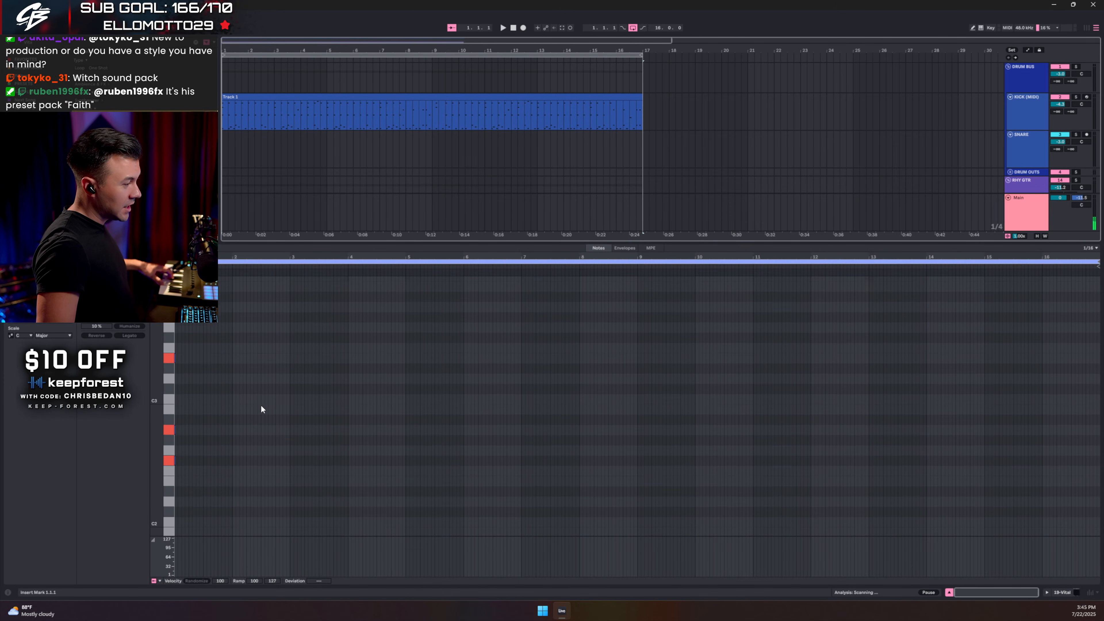
Step: Set the note grid to 1/8 and enter an F#, A and E chord at the clip start, extended with Legato to the full clip length
right_click(193, 421)
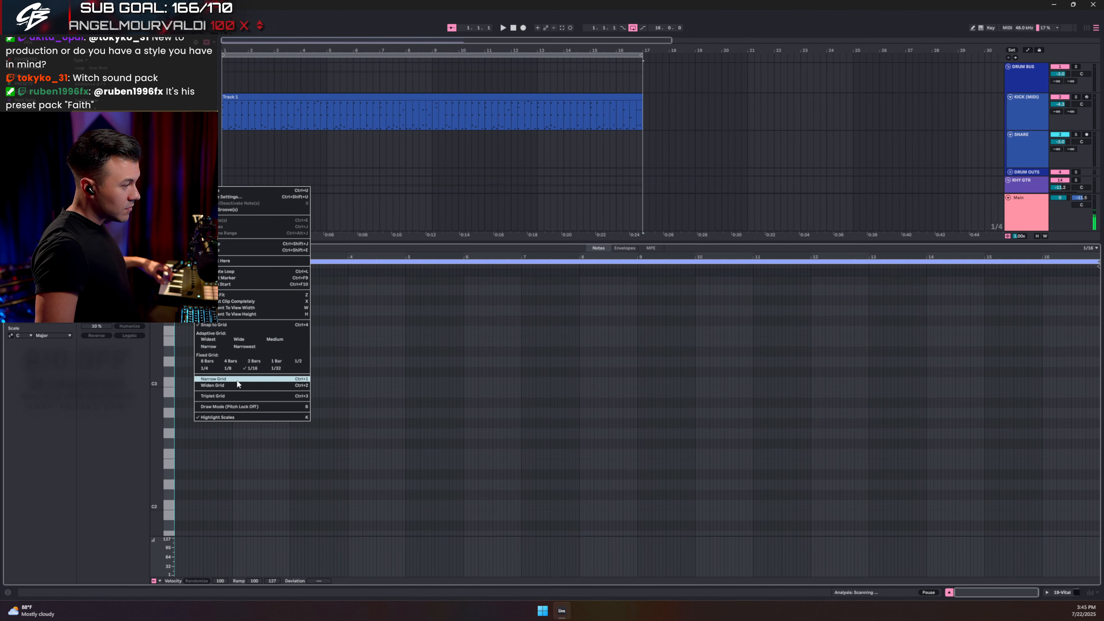
click(222, 366)
right_click(221, 371)
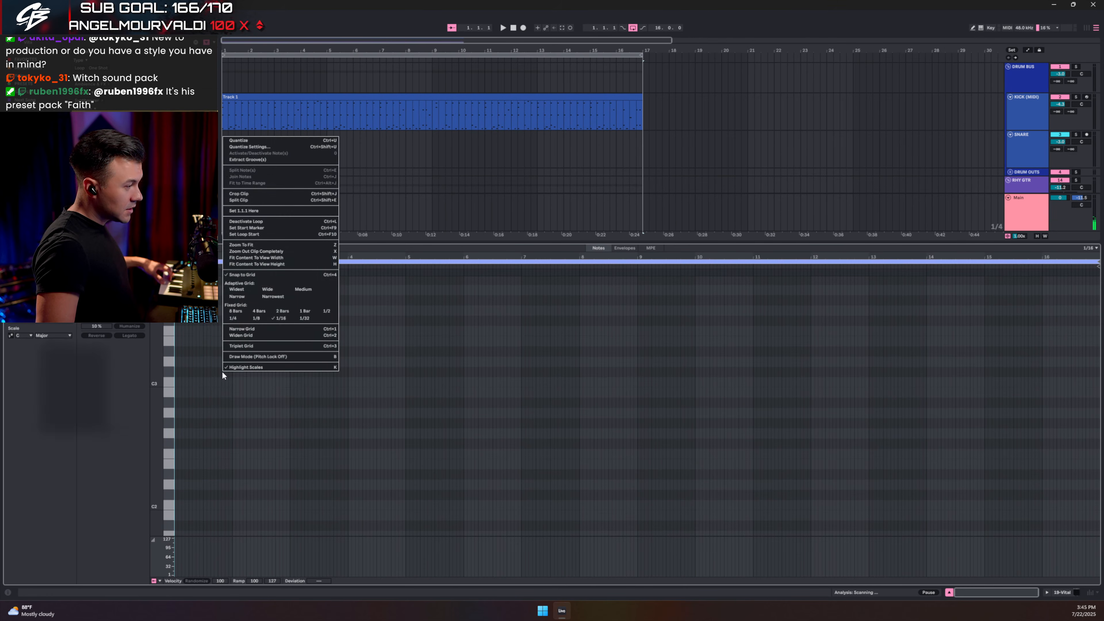
click(255, 318)
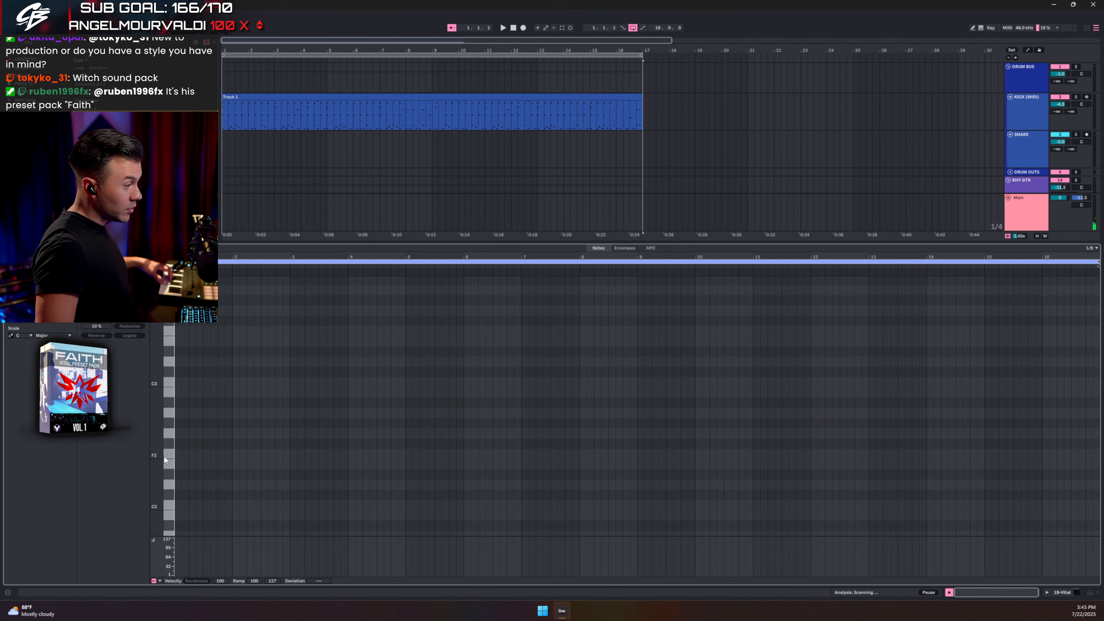
double_click(177, 444)
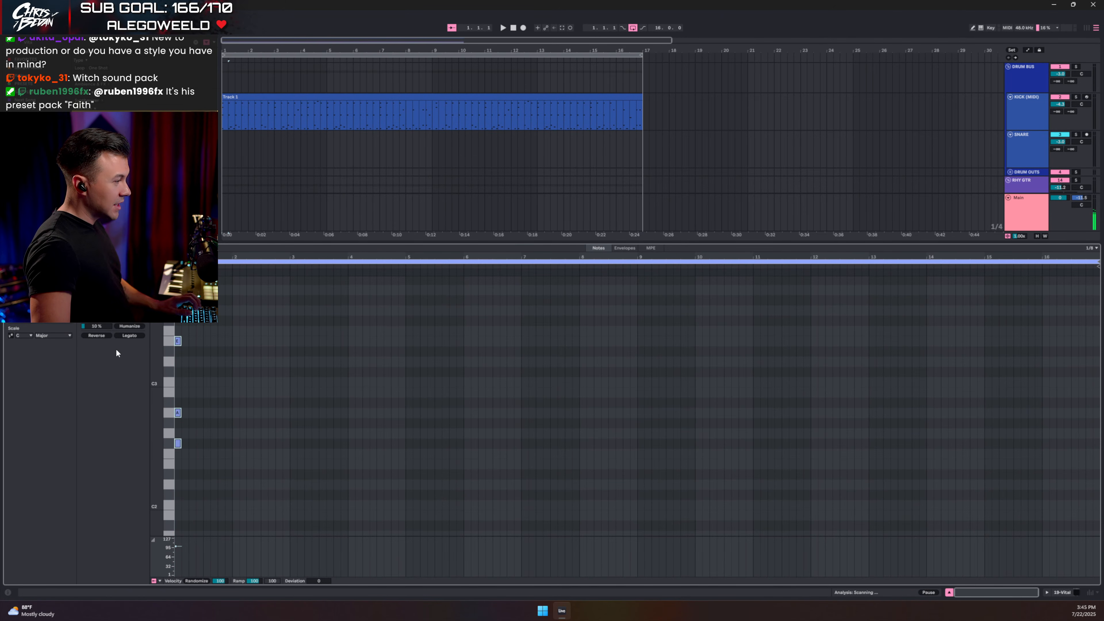
click(124, 333)
Step: Play the mix with the sustained Vital chord, return to the full arrangement view, and stop playback
key(space)
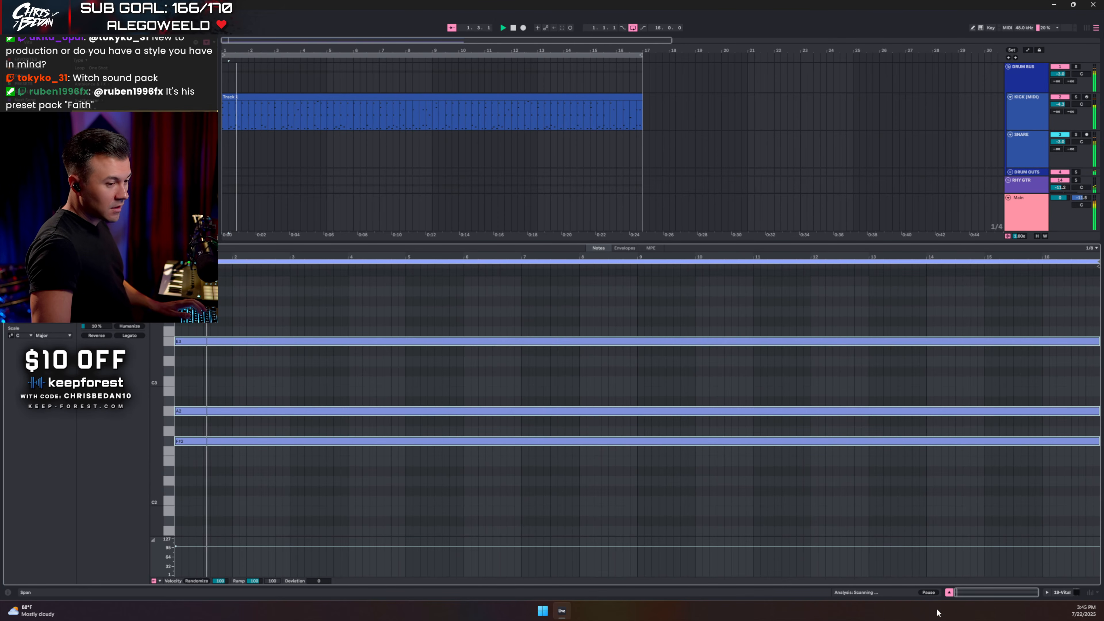
key(ctrl+alt+l)
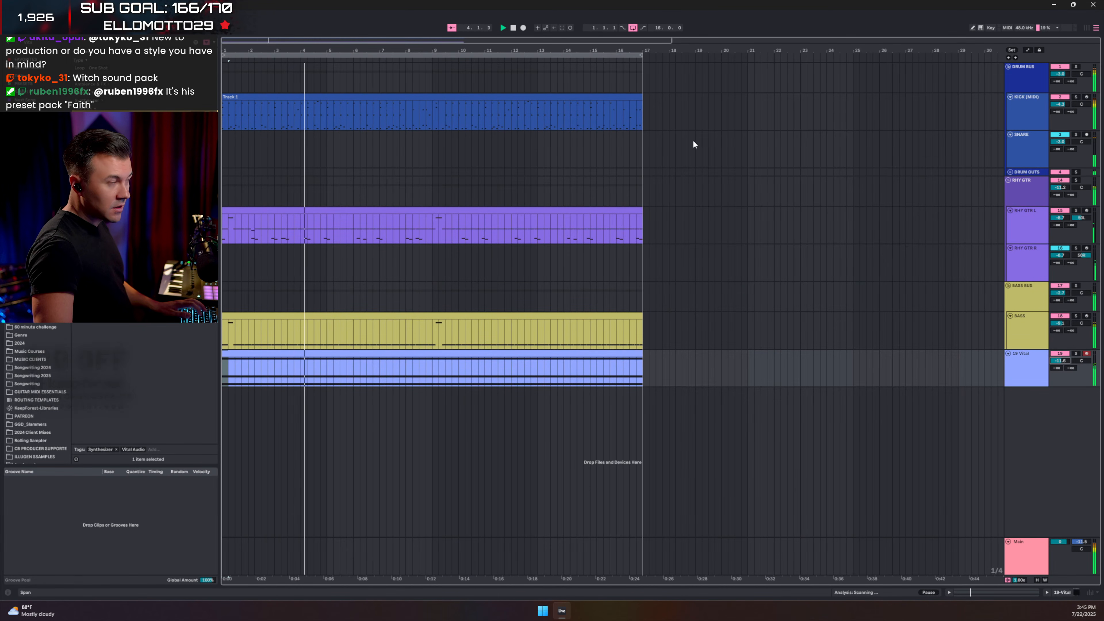
key(space)
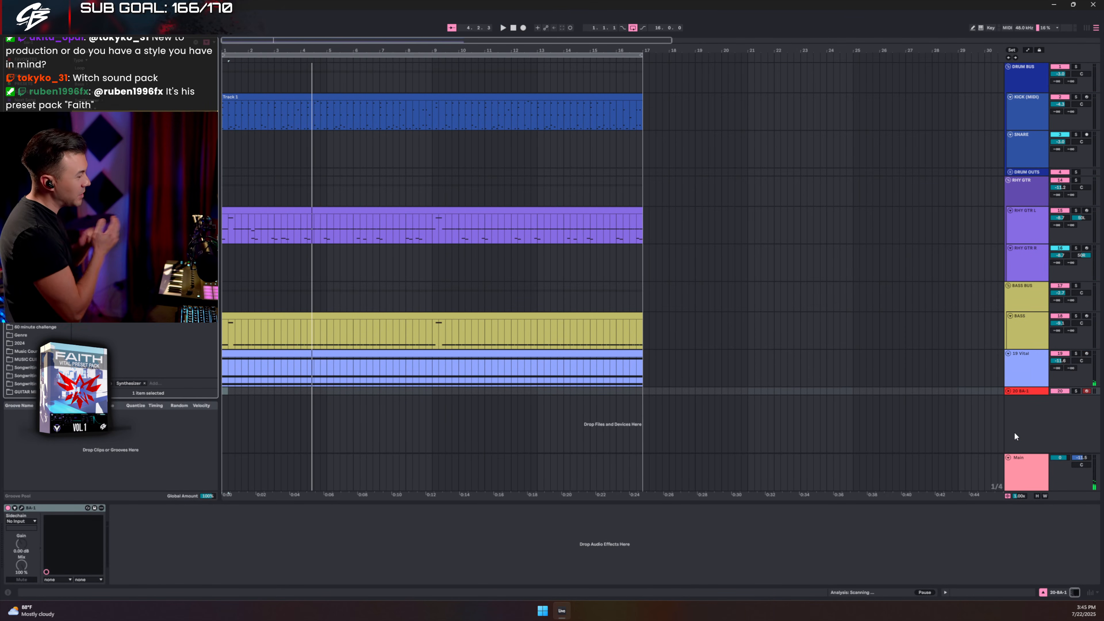
Step: Unfold the new BA-1 track, open the BA-1 synth window and switch it to the black colour theme
click(1008, 390)
click(27, 517)
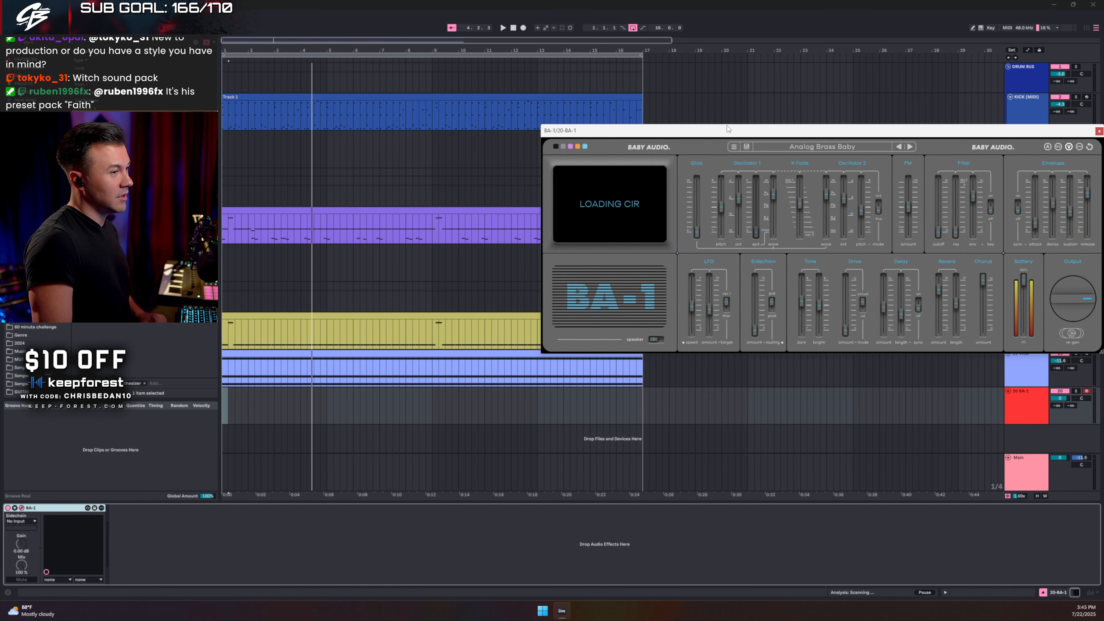
drag(725, 131, 495, 147)
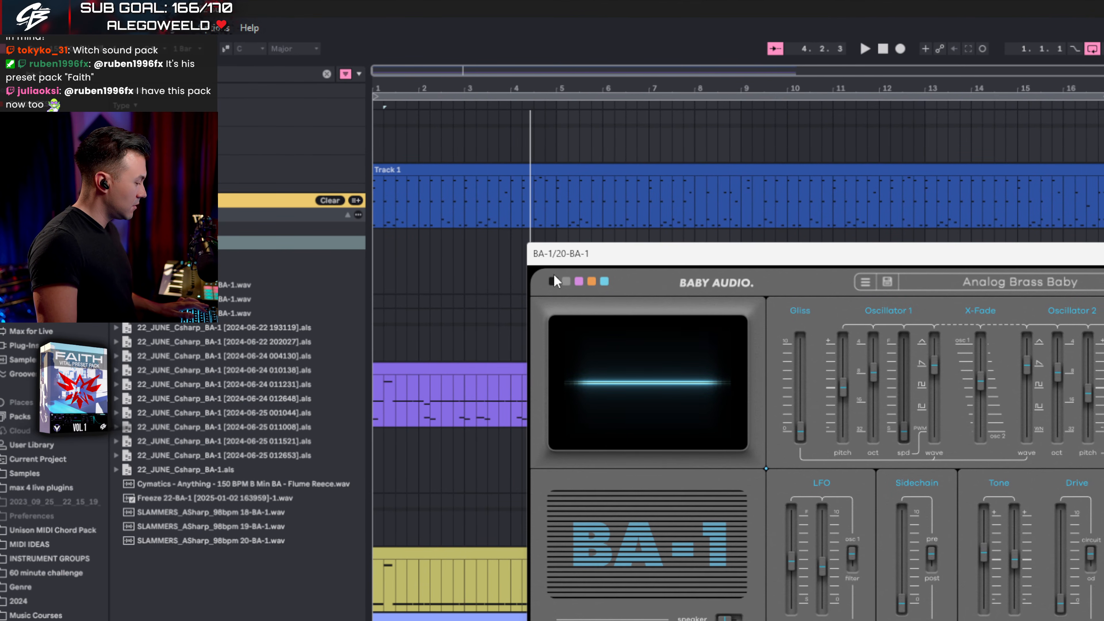
click(557, 281)
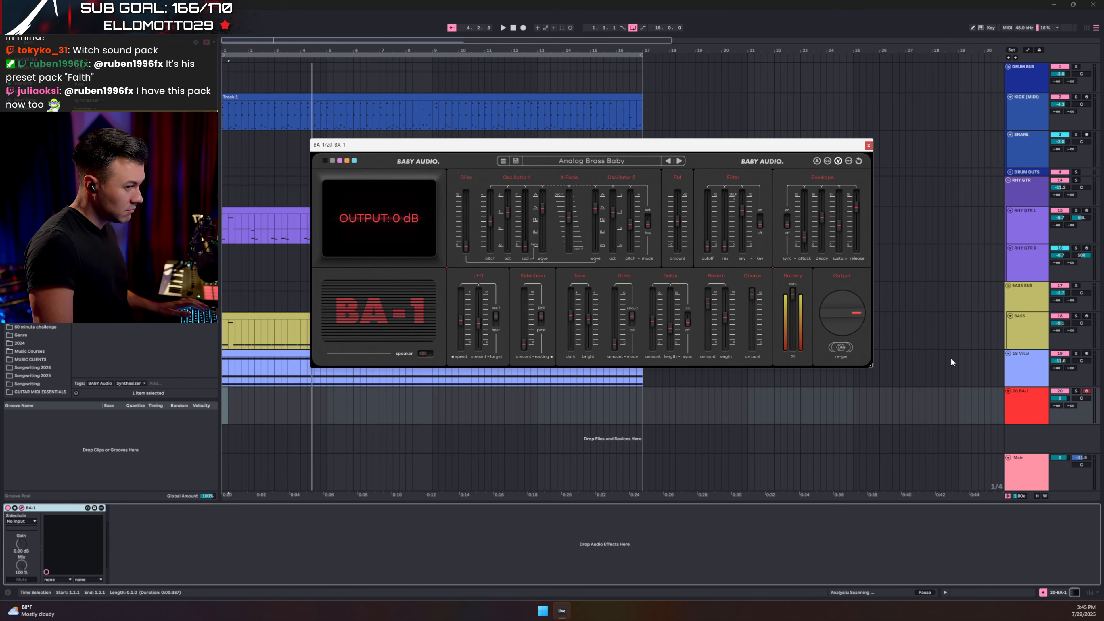
Step: Lower the BA-1 track's volume to -12.3 dB and browse to the synth presets of the Industrial Origins Expansion Pack
drag(1061, 398, 1061, 424)
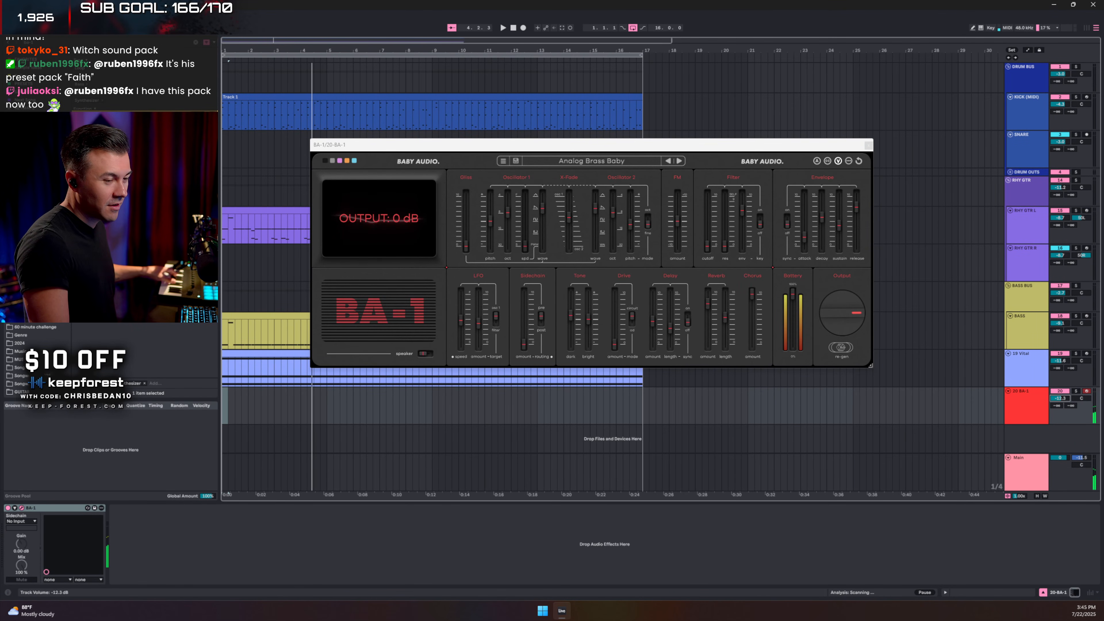
click(591, 160)
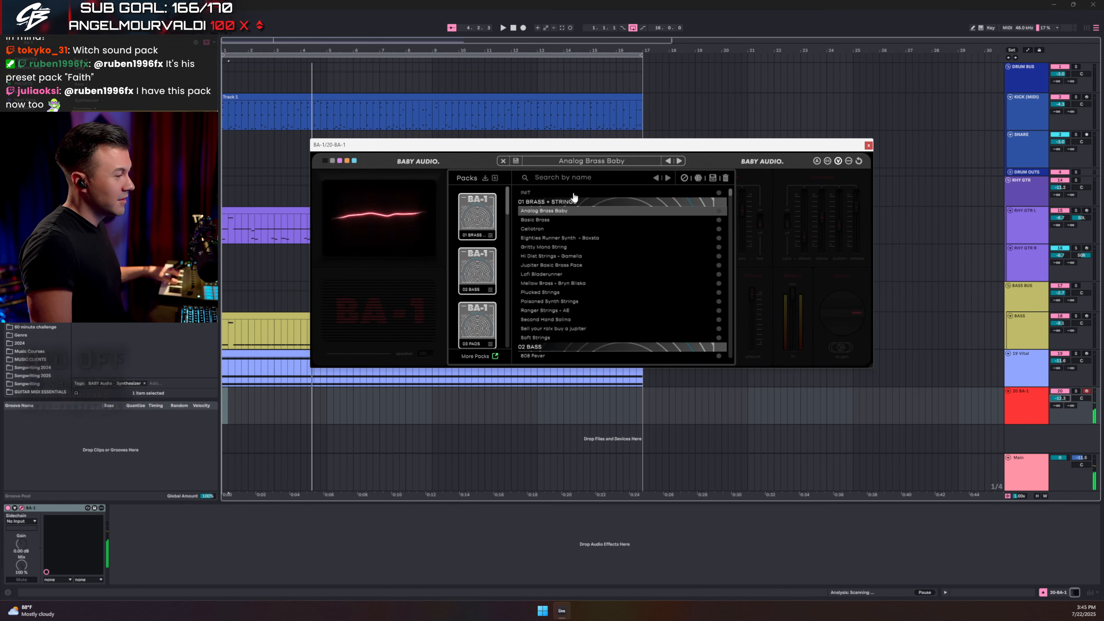
scroll(484, 273, down, 5)
click(478, 262)
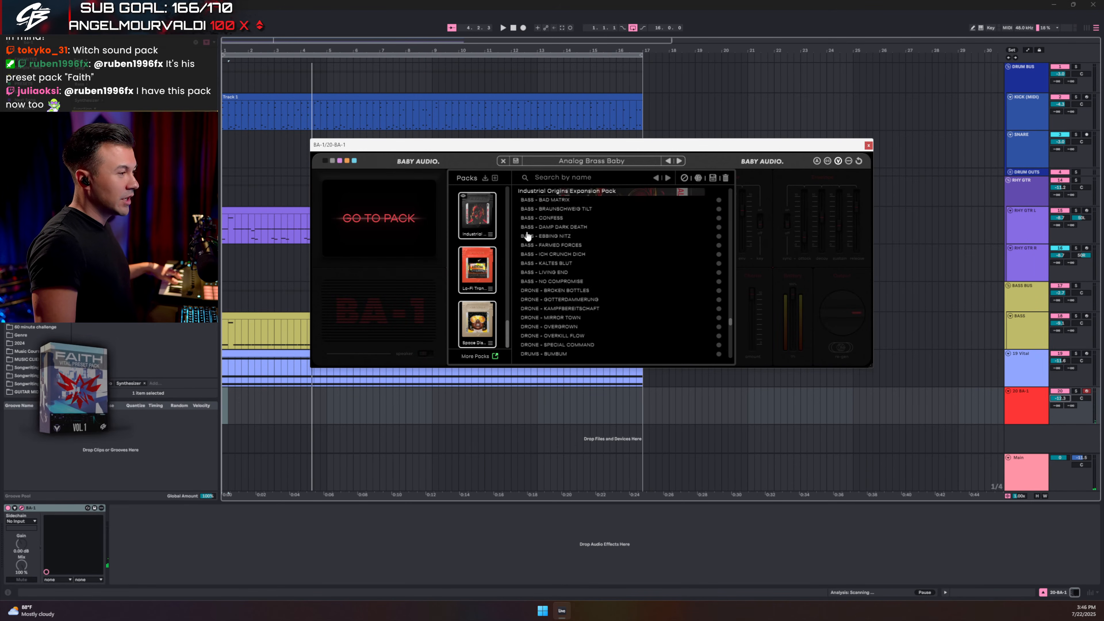
scroll(565, 296, up, 3)
scroll(564, 297, down, 1)
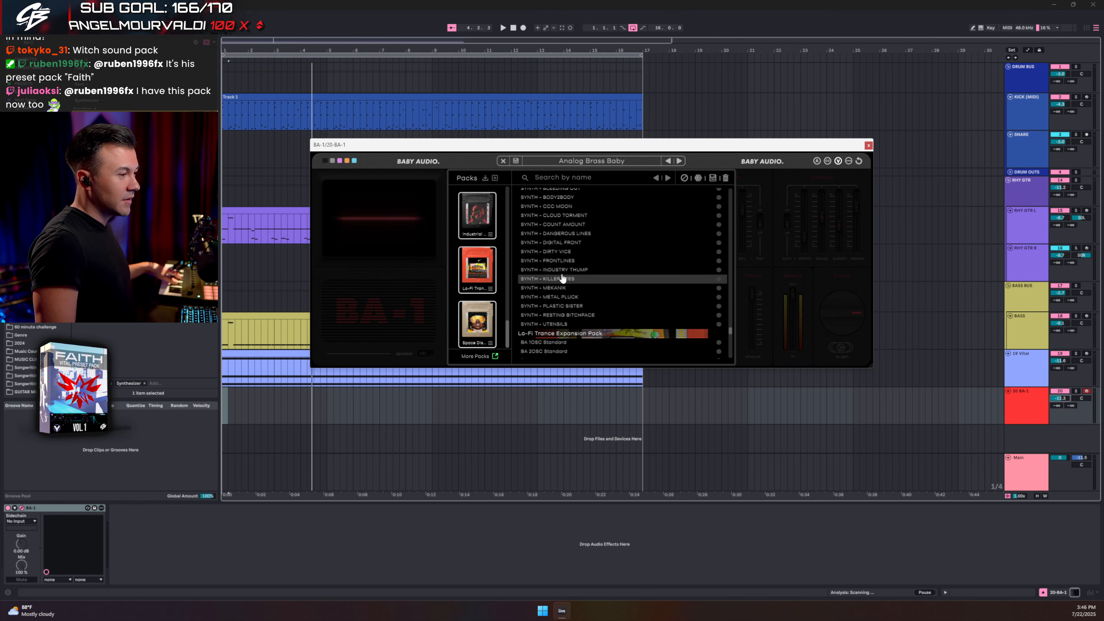
Step: Audition BA-1 synth presets such as SYNTH - DANGEROUS LINES, COUNT AMOUNT and CLOUD TORMENT
click(564, 252)
click(565, 233)
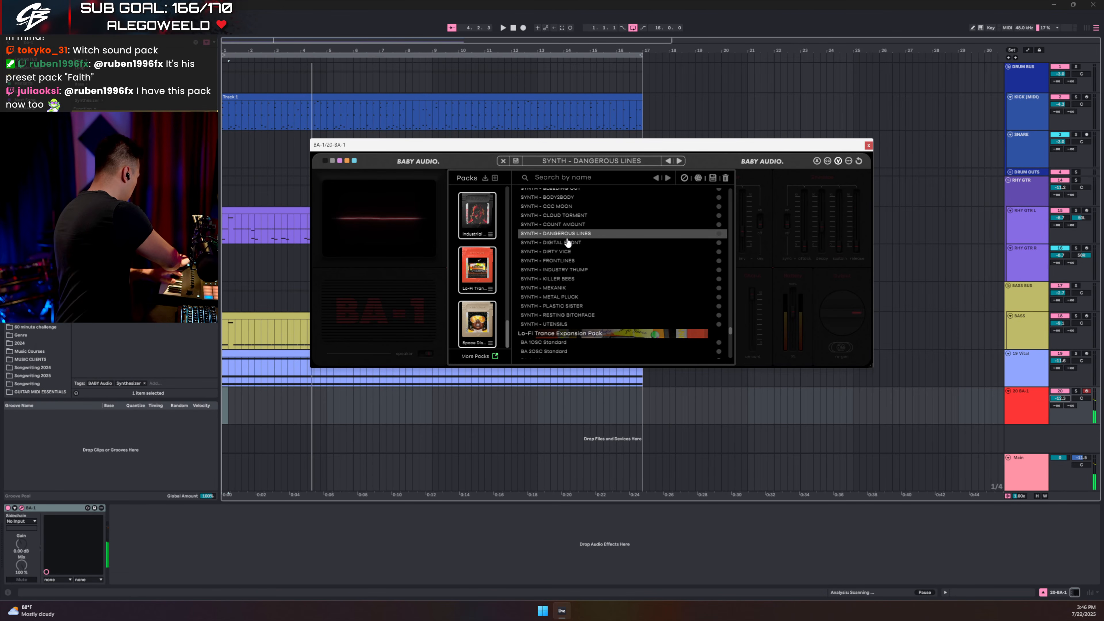
click(568, 224)
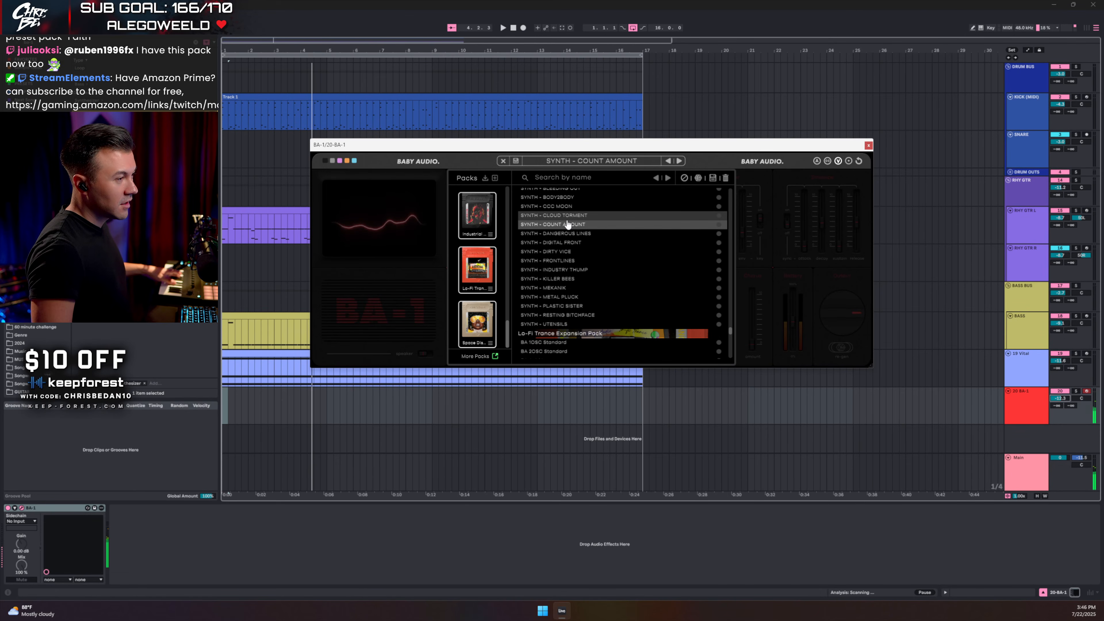
click(565, 215)
Step: Audition BA-1 pad presets such as PAD - ORGANIK, KOMPROMAT, GOD EYES and AXIS EUROPA
scroll(567, 217, up, 4)
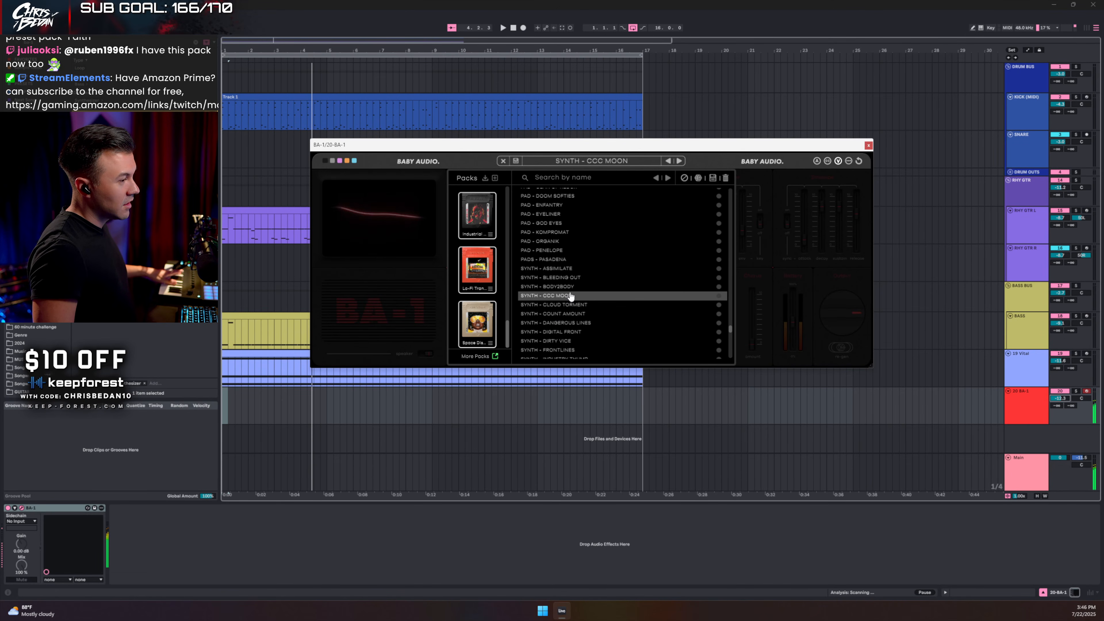
click(559, 269)
click(555, 241)
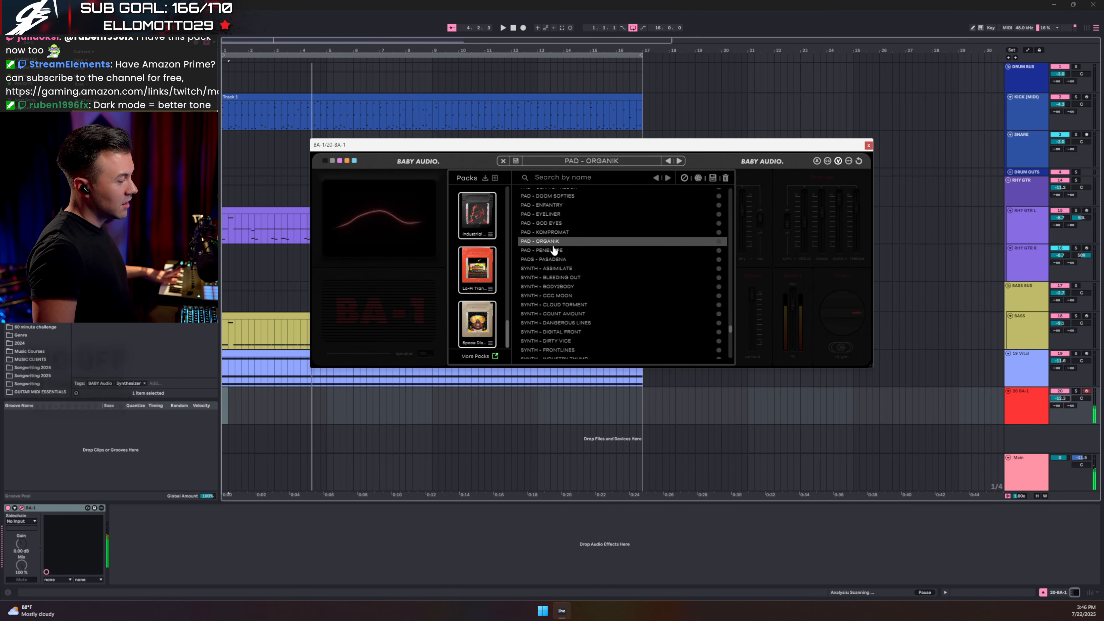
click(555, 234)
click(553, 223)
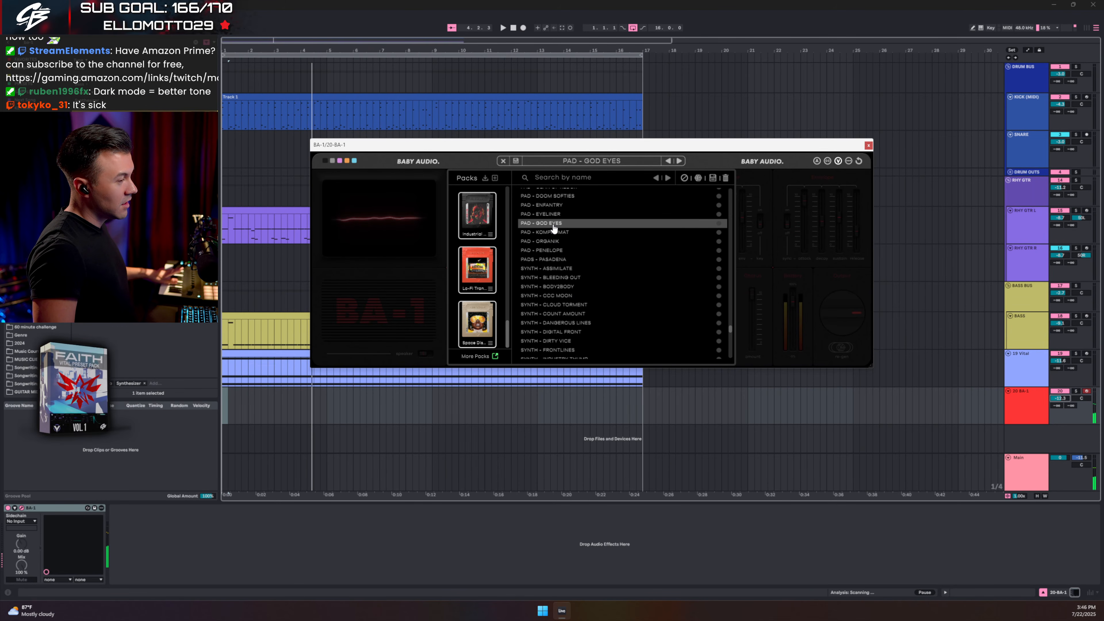
scroll(552, 241, up, 4)
click(551, 267)
Step: Try the lead presets ODESA, LYNCH and DEFINE HUMAN, load LEAD - CYBERGUNK, and close the BA-1 window
click(551, 232)
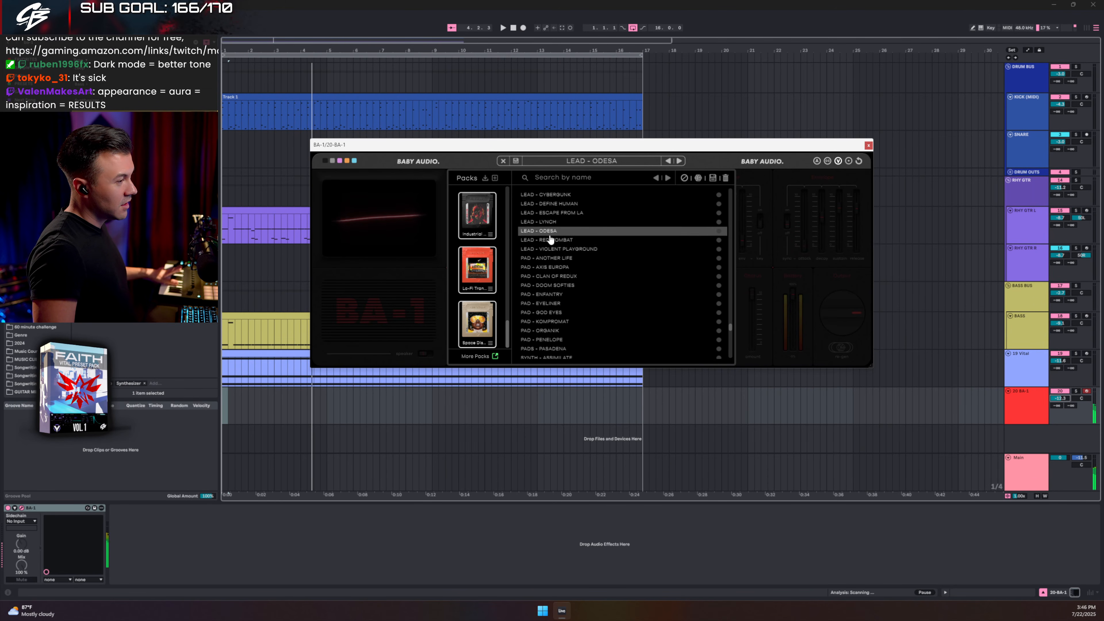
click(552, 225)
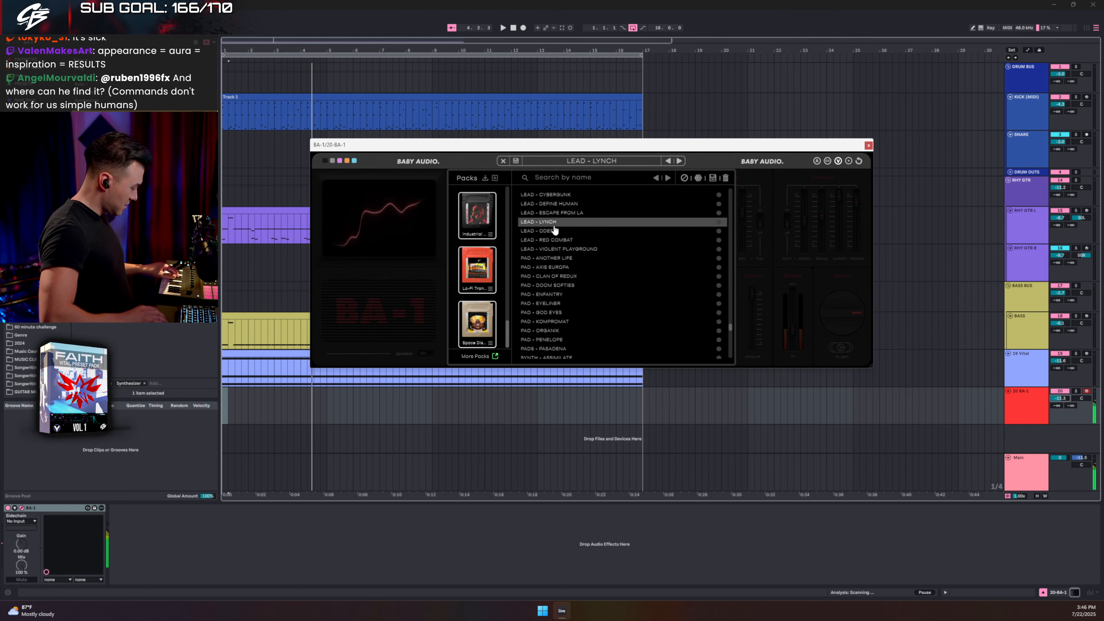
click(554, 213)
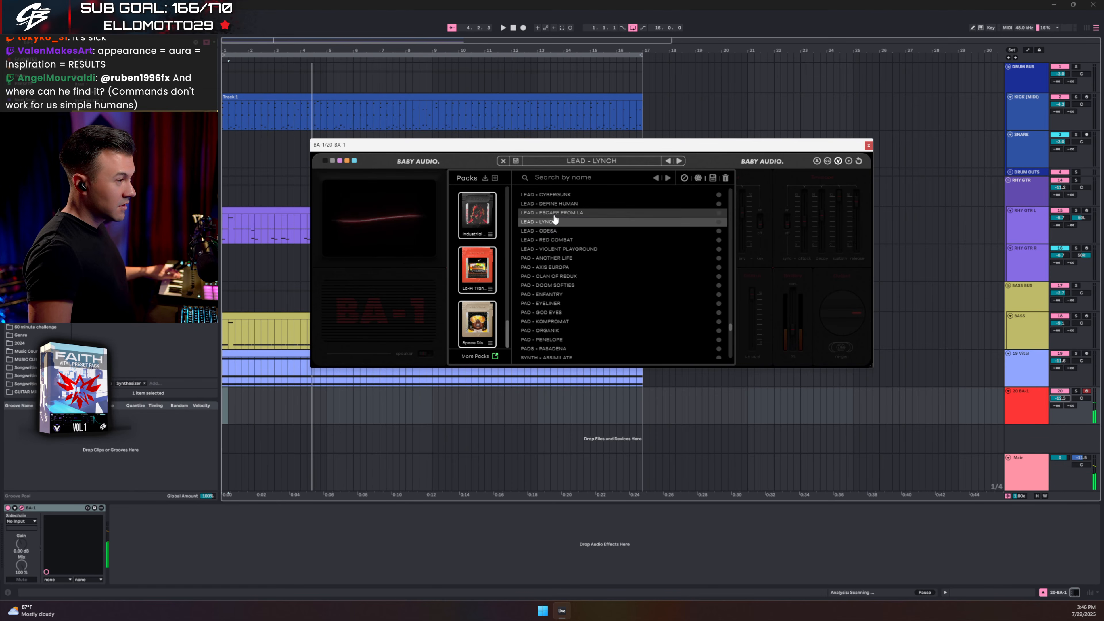
click(555, 204)
click(553, 196)
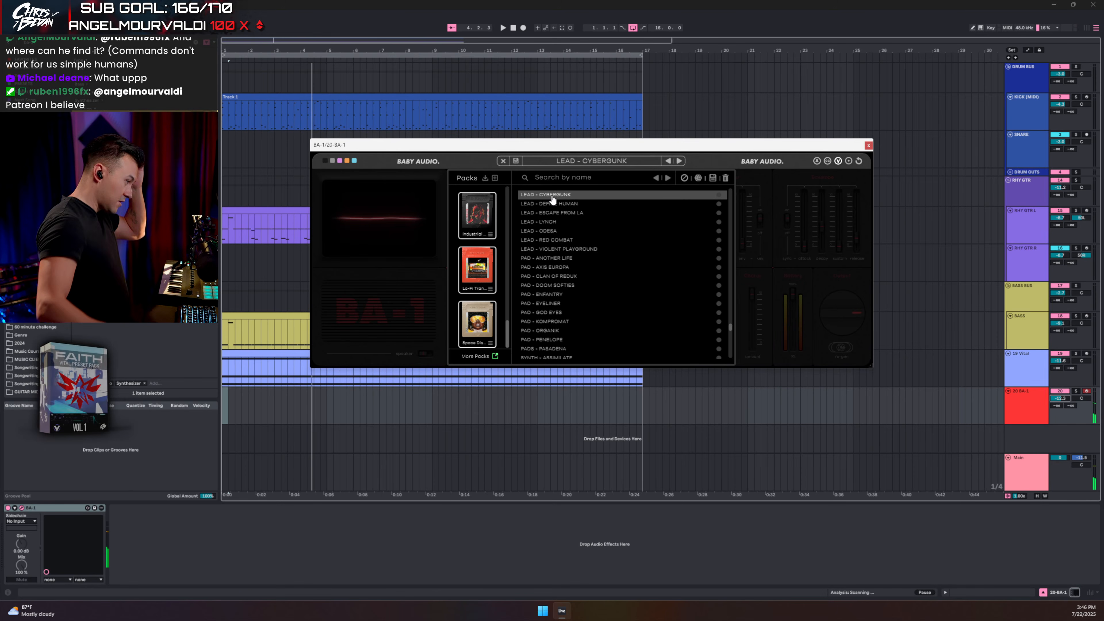
click(868, 145)
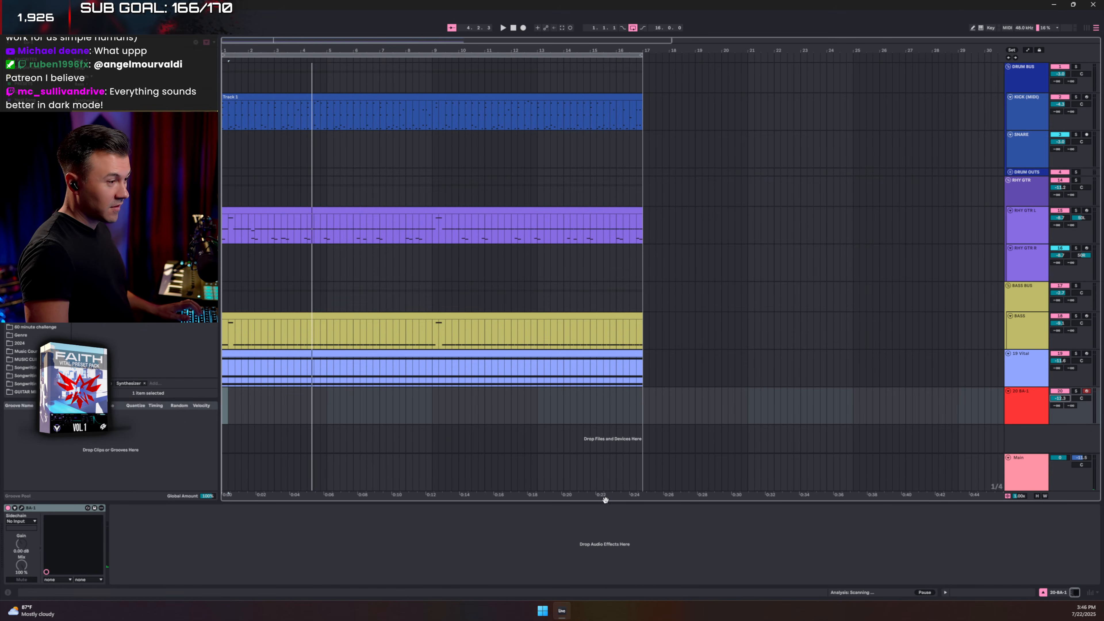
Step: Select bars 1 to 17 on the BA-1 track, reopen the synth and show its arpeggiator motion, octaves and speed controls
drag(636, 408, 223, 414)
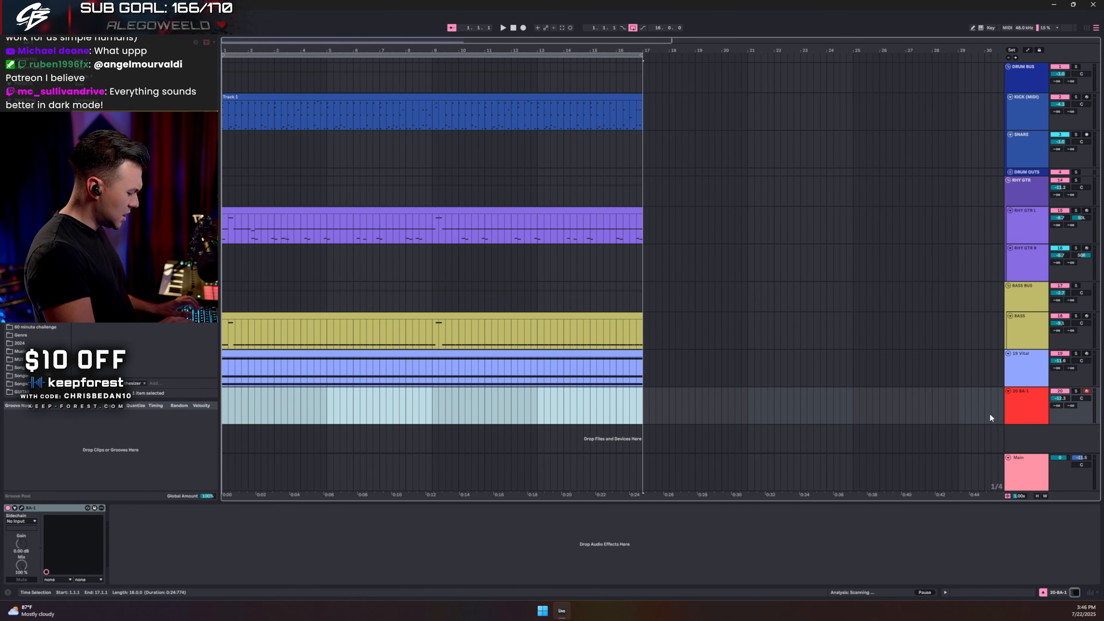
click(22, 508)
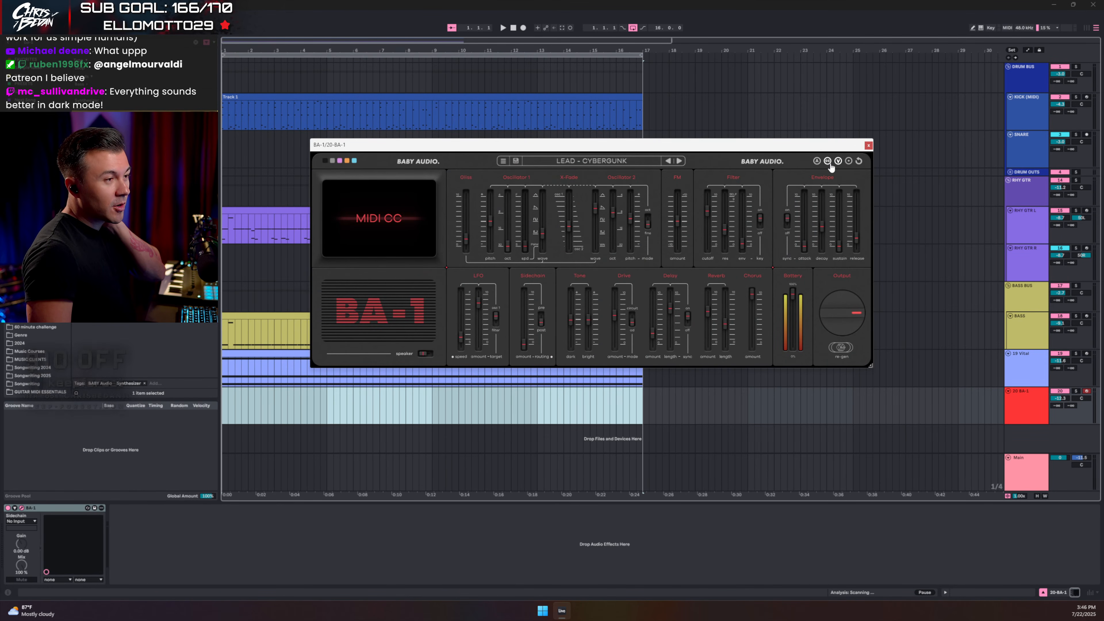
click(818, 161)
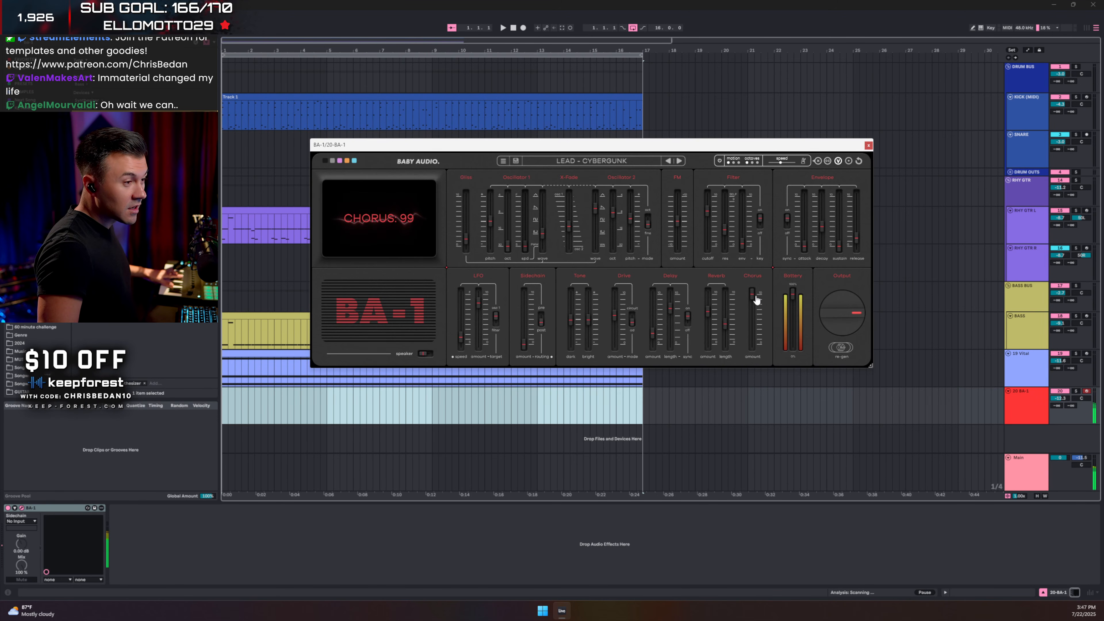
Step: Shape the CYBERGUNK sound with a mid-level delay amount, more reverb and a slightly shorter envelope decay, and close the BA-1 window
mouse_move(478, 303)
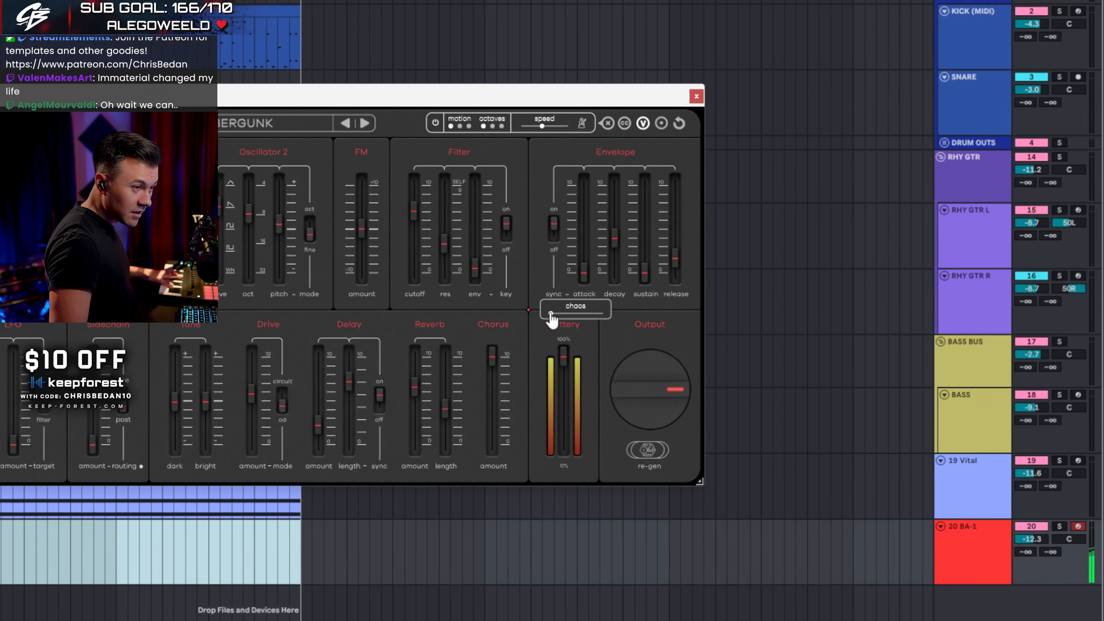
mouse_move(552, 319)
mouse_down()
mouse_move(599, 322)
mouse_move(555, 319)
mouse_up()
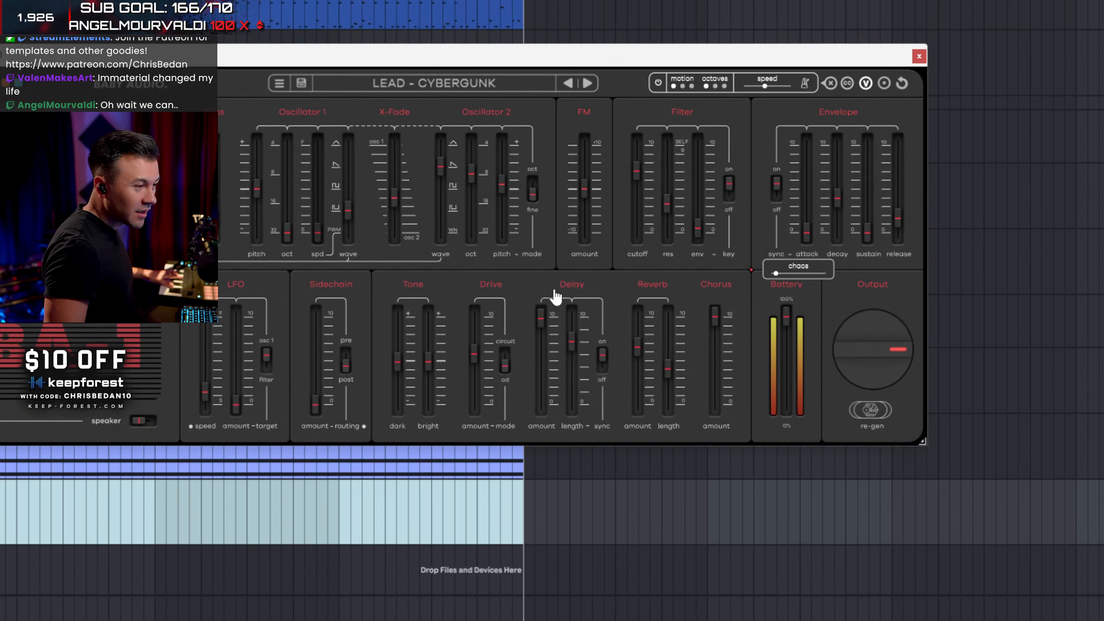
drag(553, 292, 554, 331)
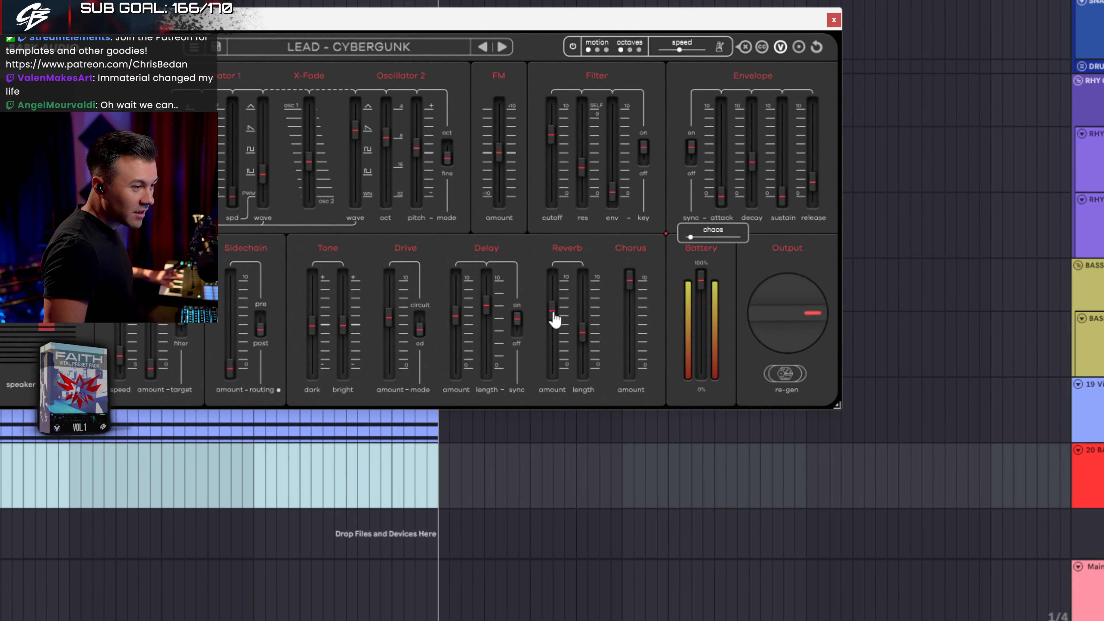
drag(553, 321, 557, 291)
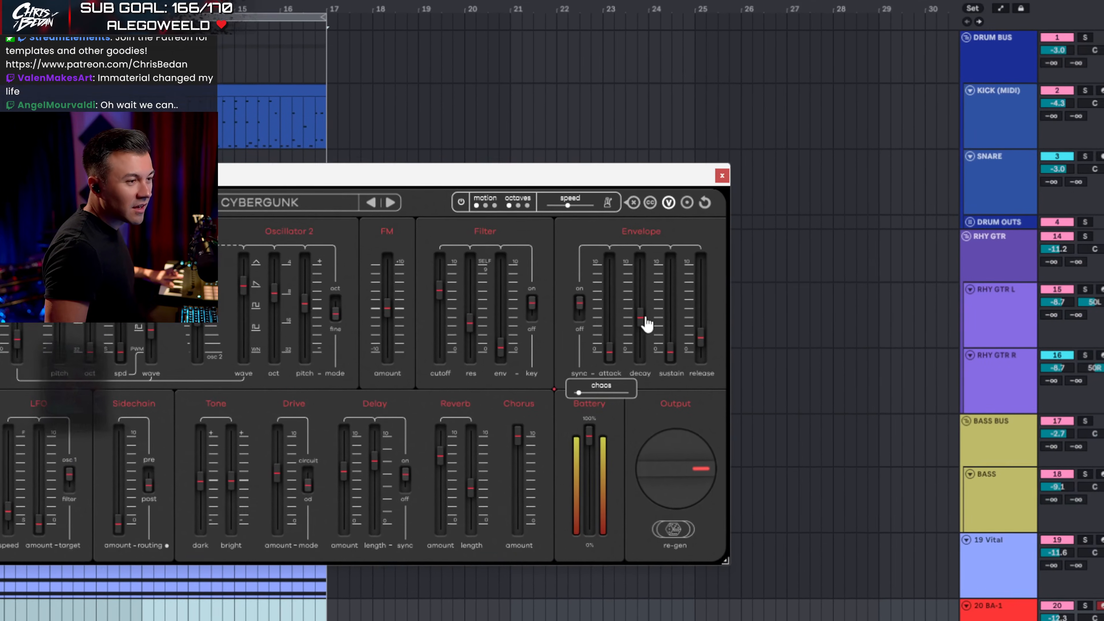
drag(646, 318, 642, 331)
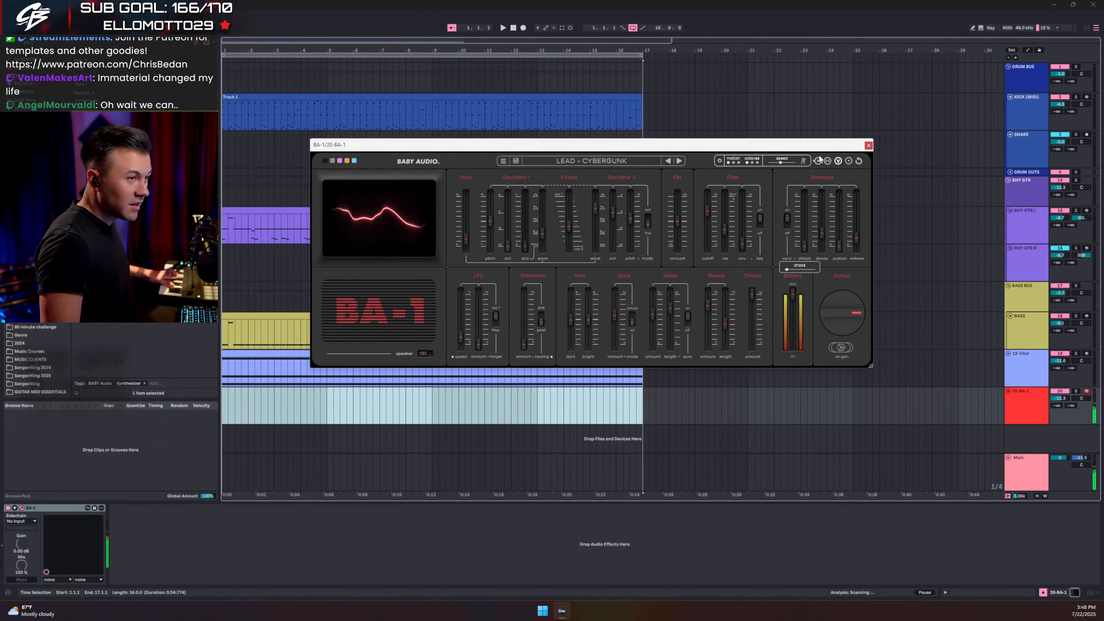
click(869, 146)
Step: Insert an empty MIDI clip across the selected bars 1 to 17 on the BA-1 track
right_click(465, 391)
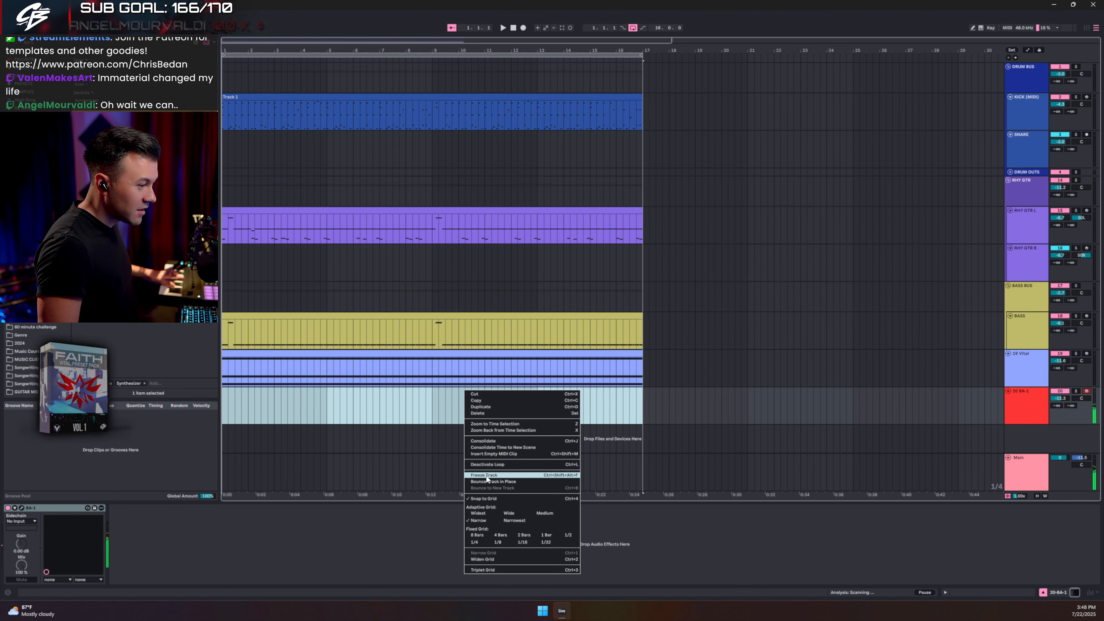
click(487, 454)
scroll(221, 355, up, 2)
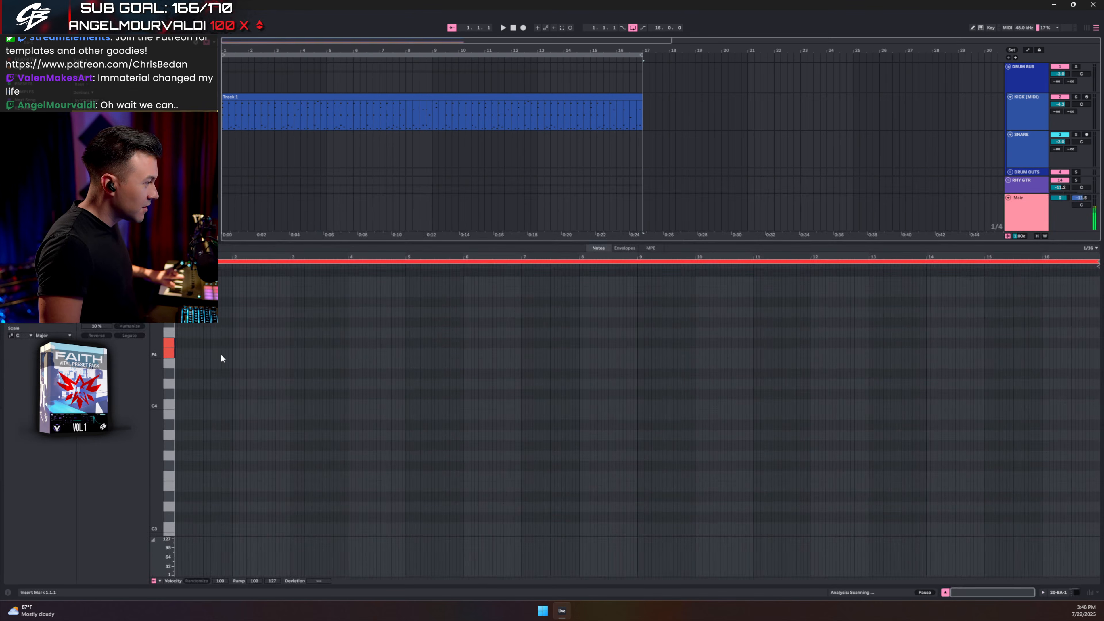
scroll(193, 435, up, 2)
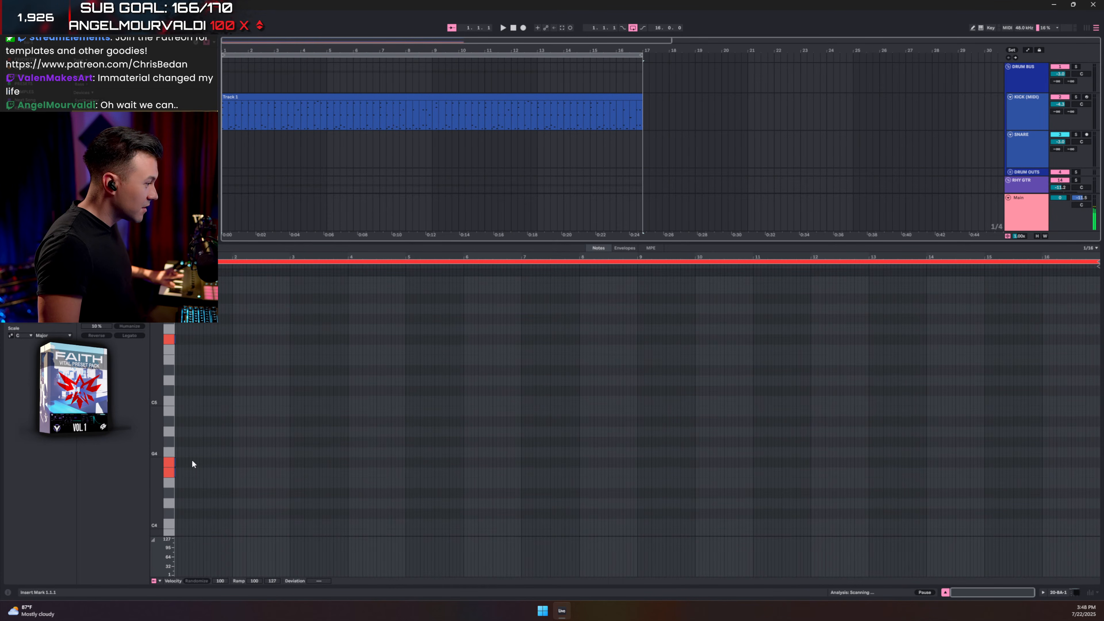
Step: Add F4, F#4 and F#5 notes at the clip's start, extend them across its full length, and play it
double_click(176, 473)
double_click(177, 462)
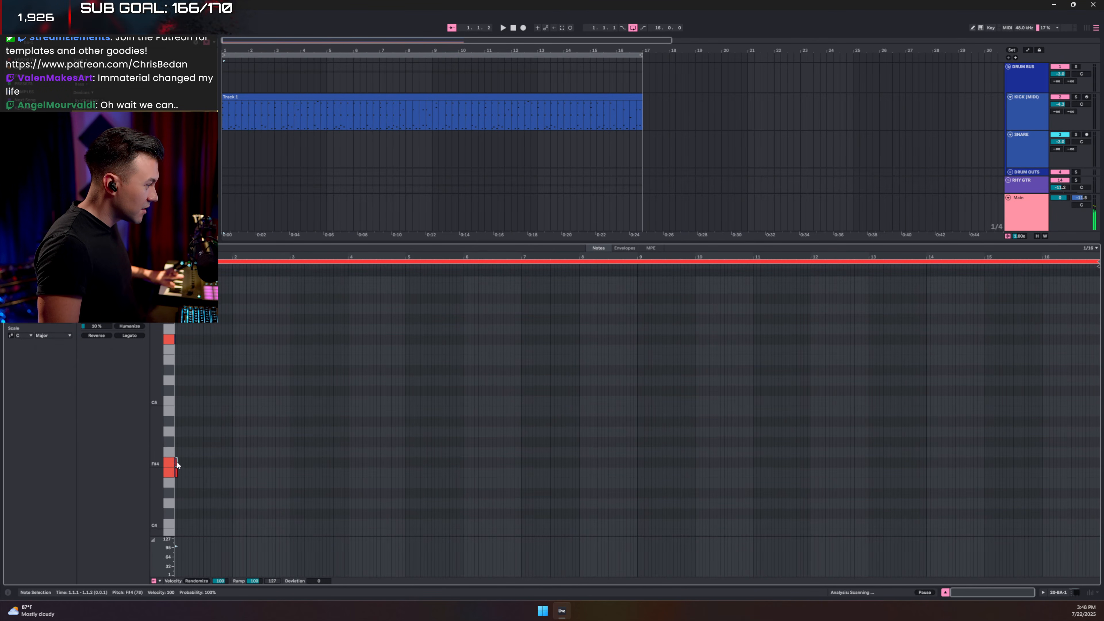
double_click(176, 340)
drag(189, 324, 149, 512)
click(121, 336)
key(space)
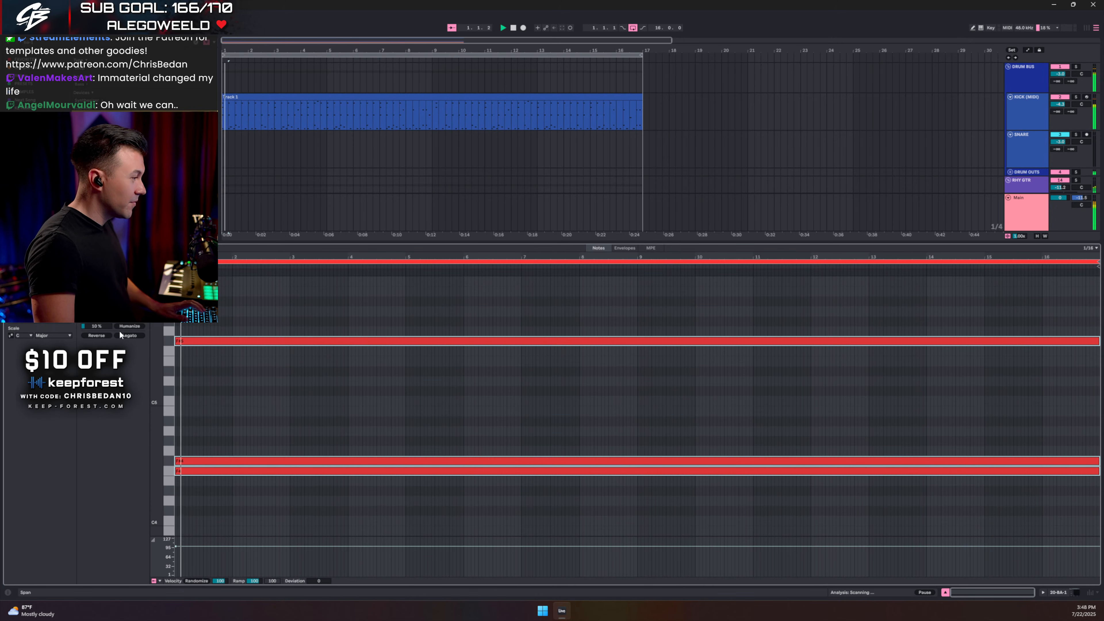
Step: Close the clip editor, solo the BA-1 track and open its synth window
click(945, 589)
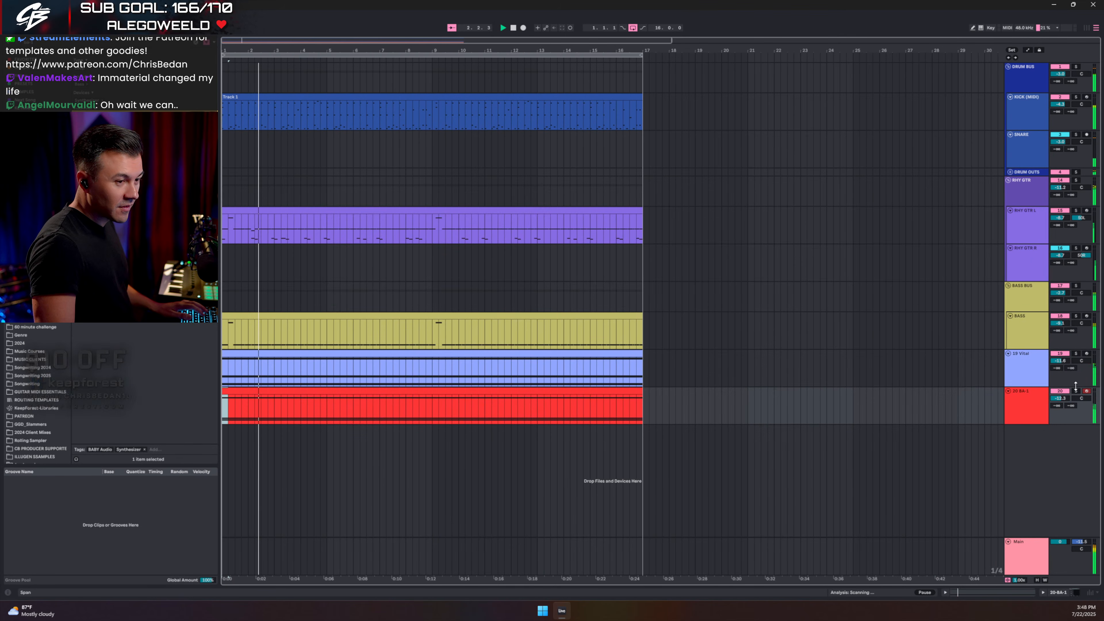
double_click(1027, 405)
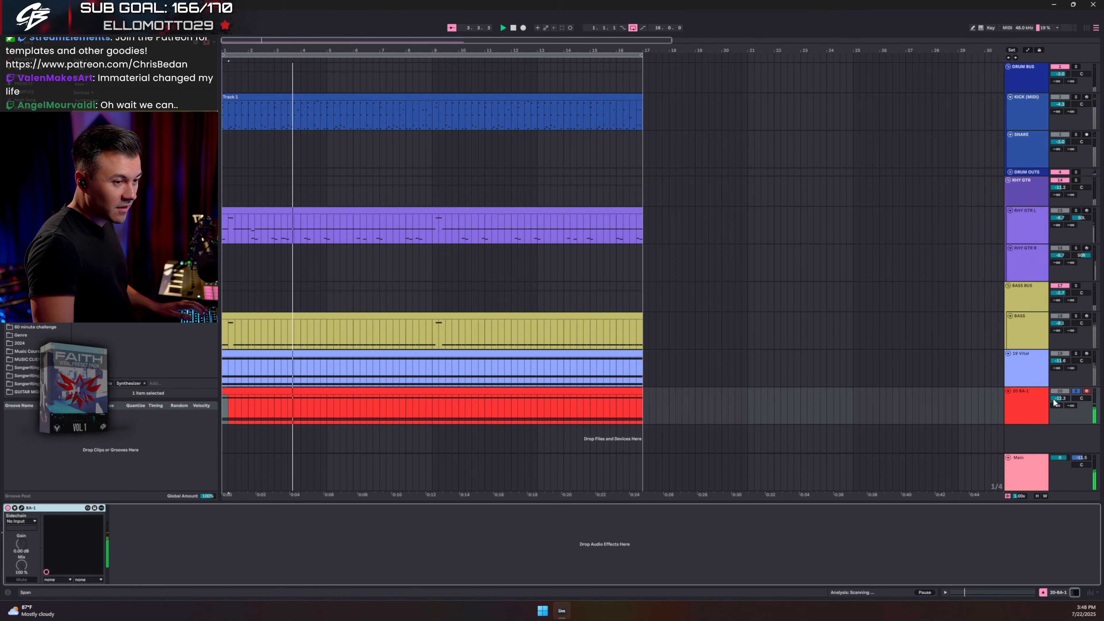
click(21, 508)
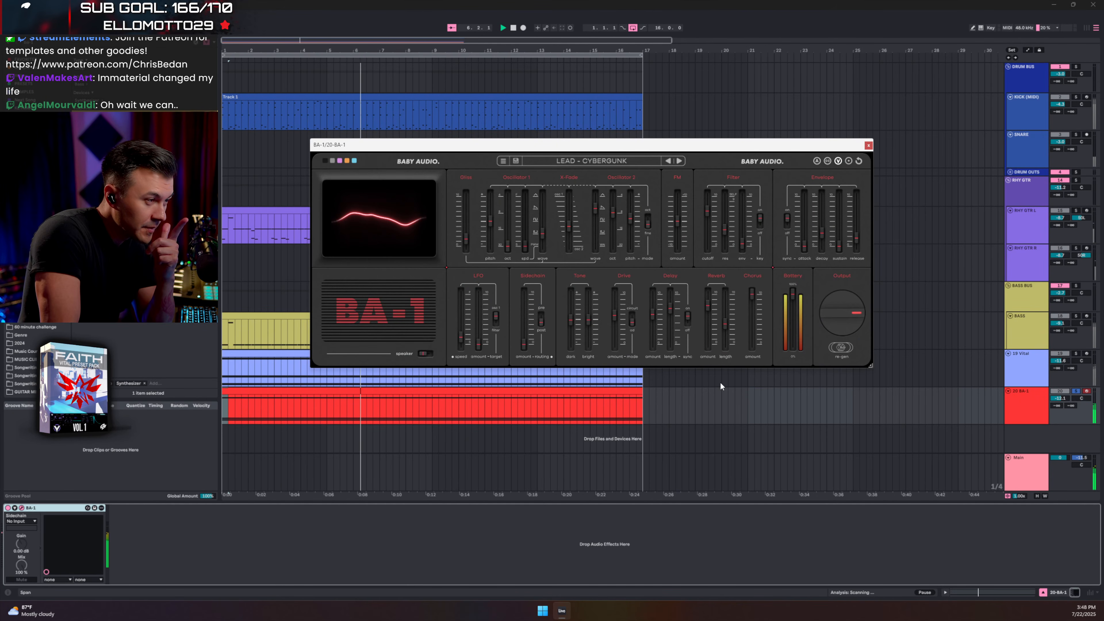
Step: Raise the BA-1 delay amount to maximum with a mid-level length, and reduce the reverb length and amount
mouse_move(655, 319)
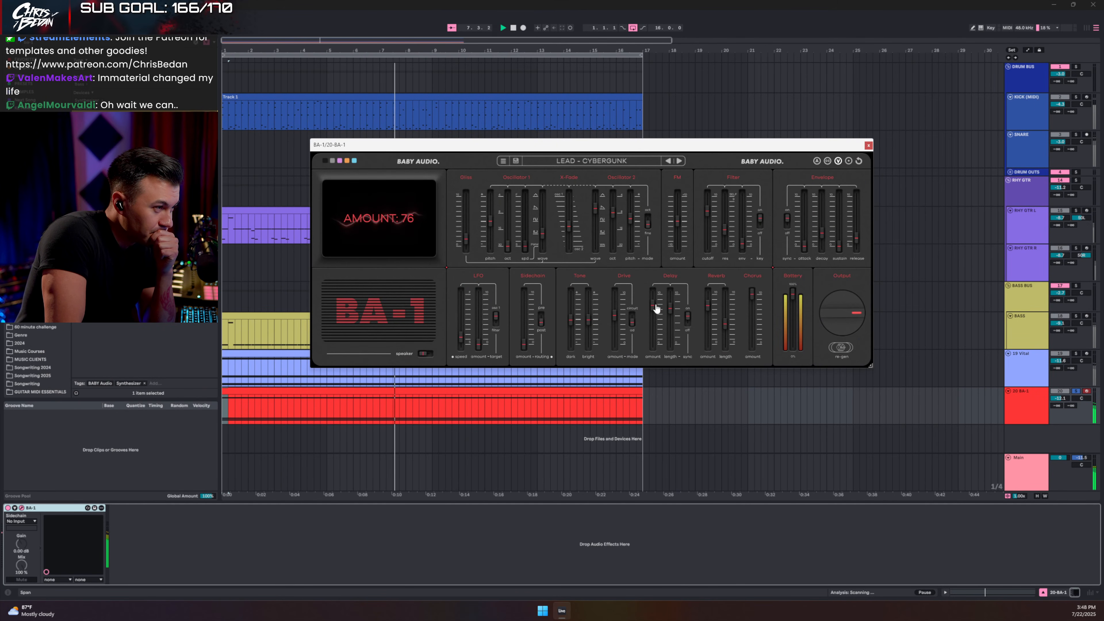
drag(671, 311, 669, 326)
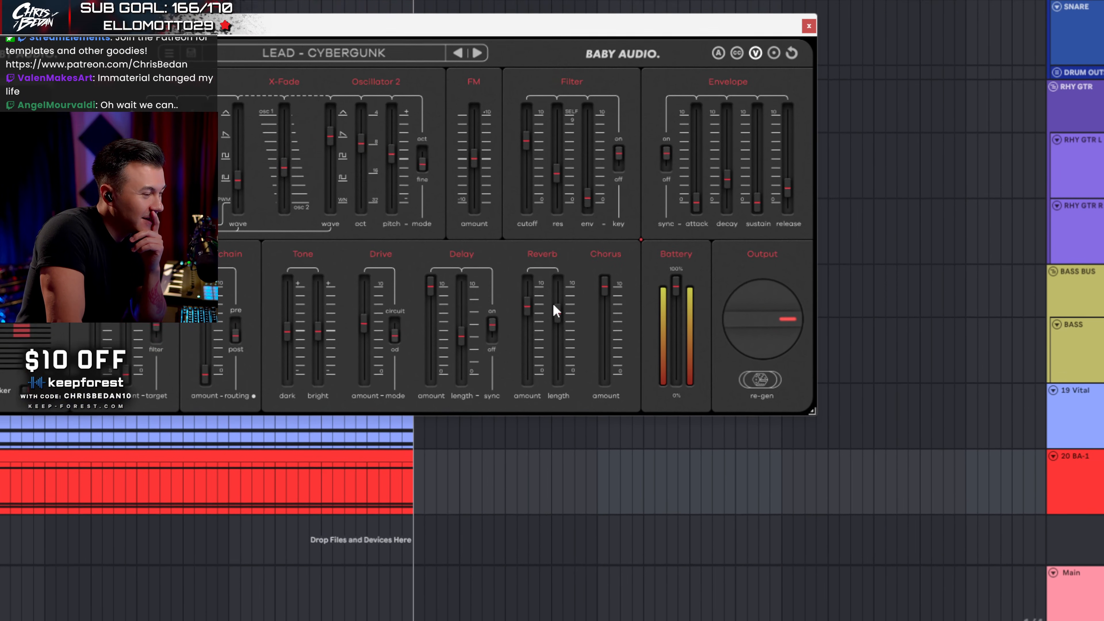
drag(554, 311, 556, 385)
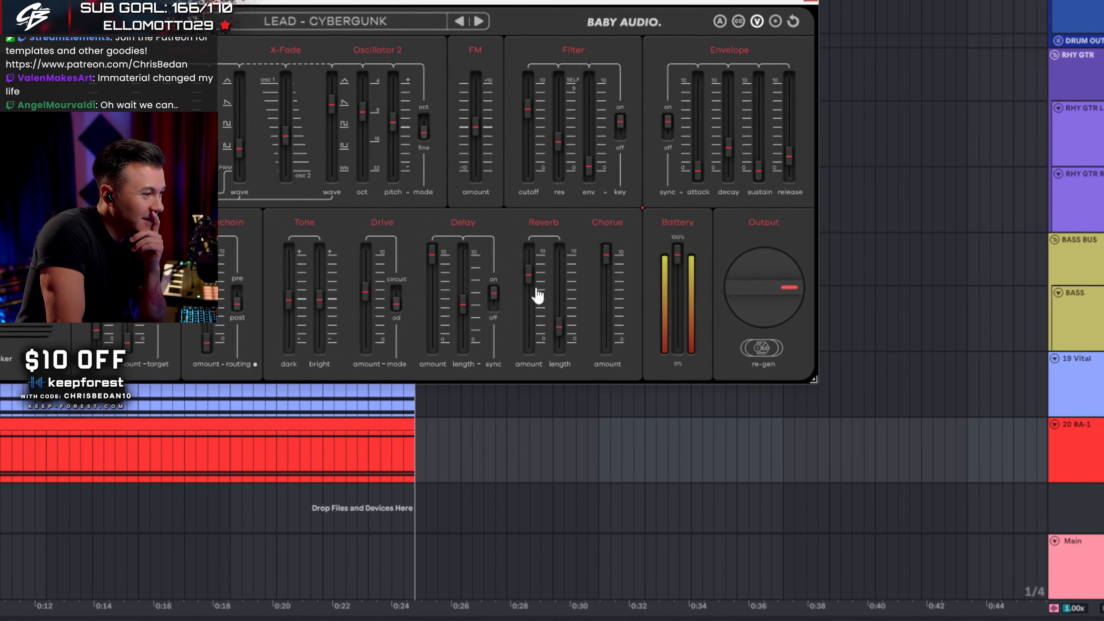
drag(527, 336, 554, 302)
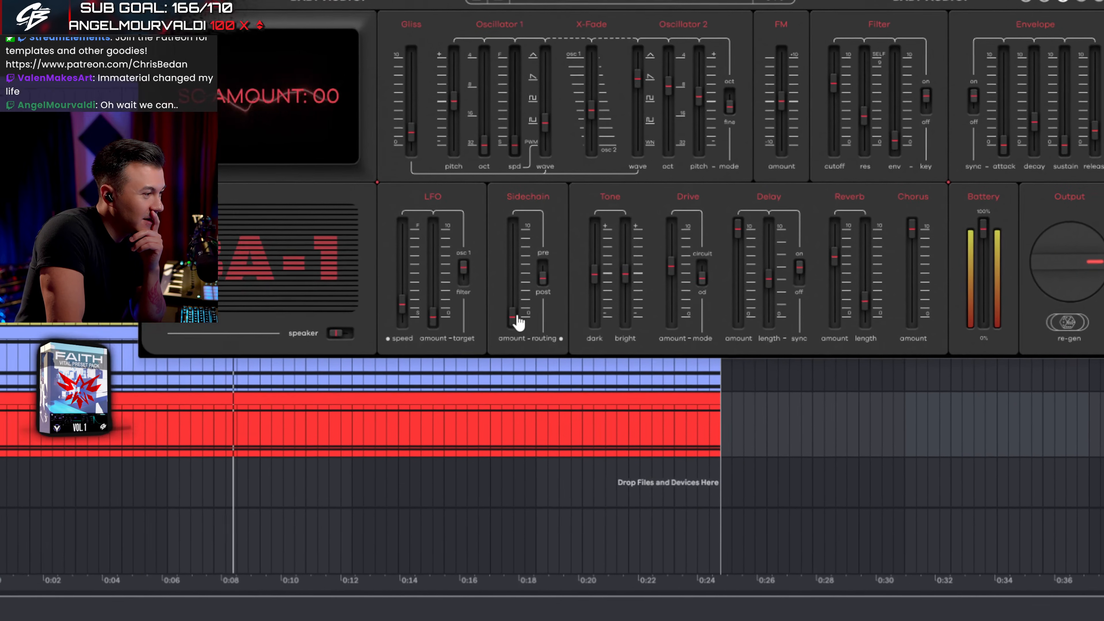
Step: Try a high sidechain amount on the CYBERGUNK sound and return it to 00
drag(372, 345, 376, 264)
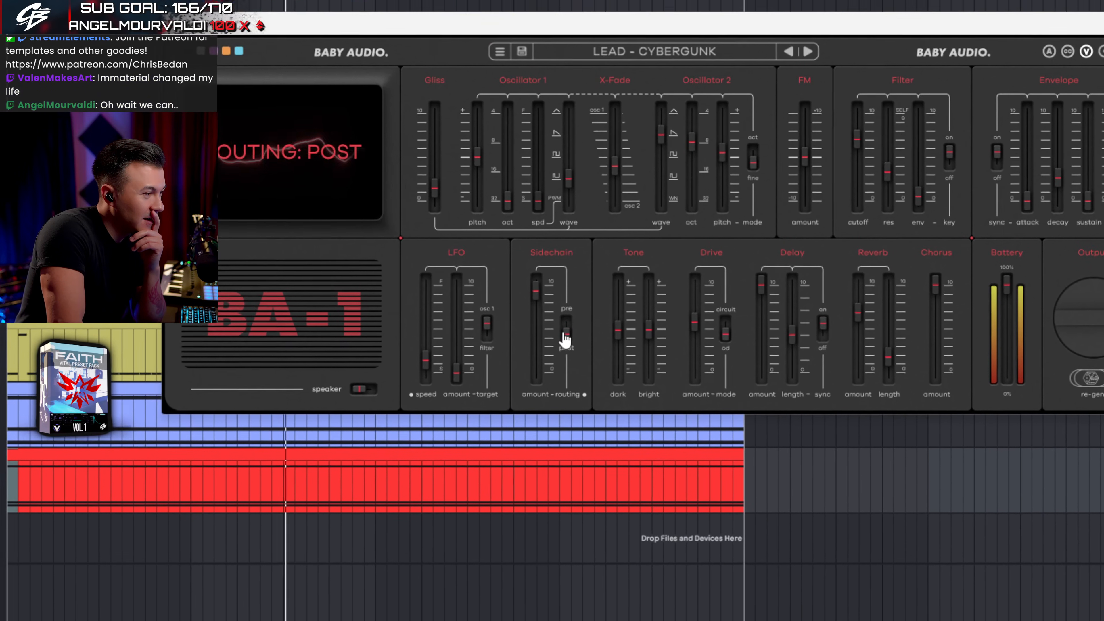
drag(531, 279, 534, 327)
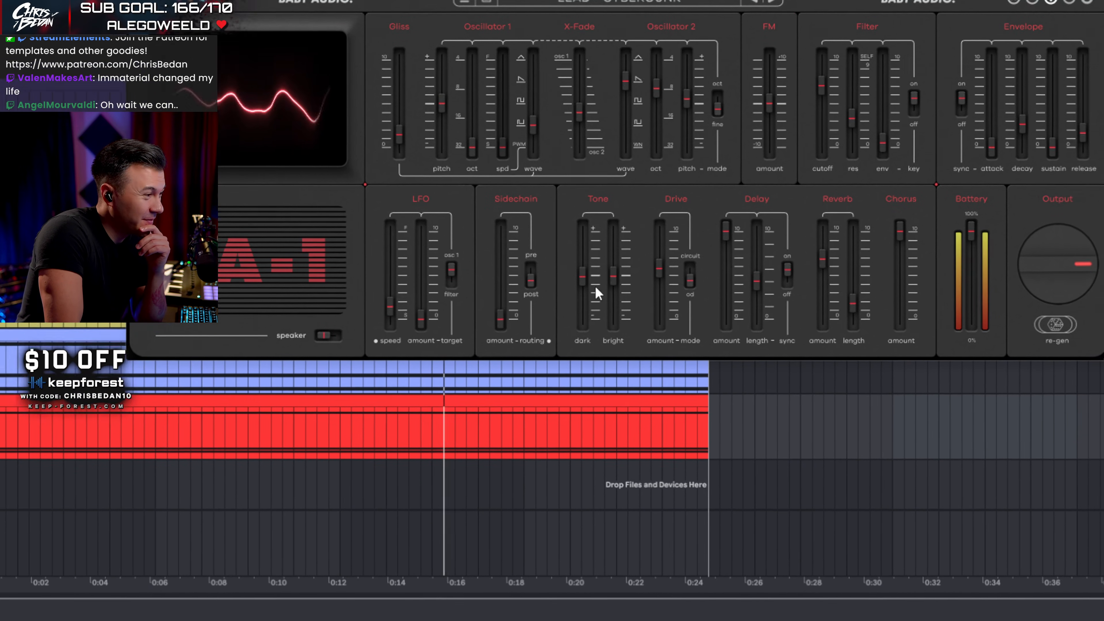
Step: Raise the bright tone of the CYBERGUNK sound and adjust its FM amount
drag(664, 301, 664, 276)
drag(561, 289, 540, 271)
mouse_move(555, 308)
mouse_down()
mouse_move(548, 357)
mouse_move(558, 308)
mouse_up()
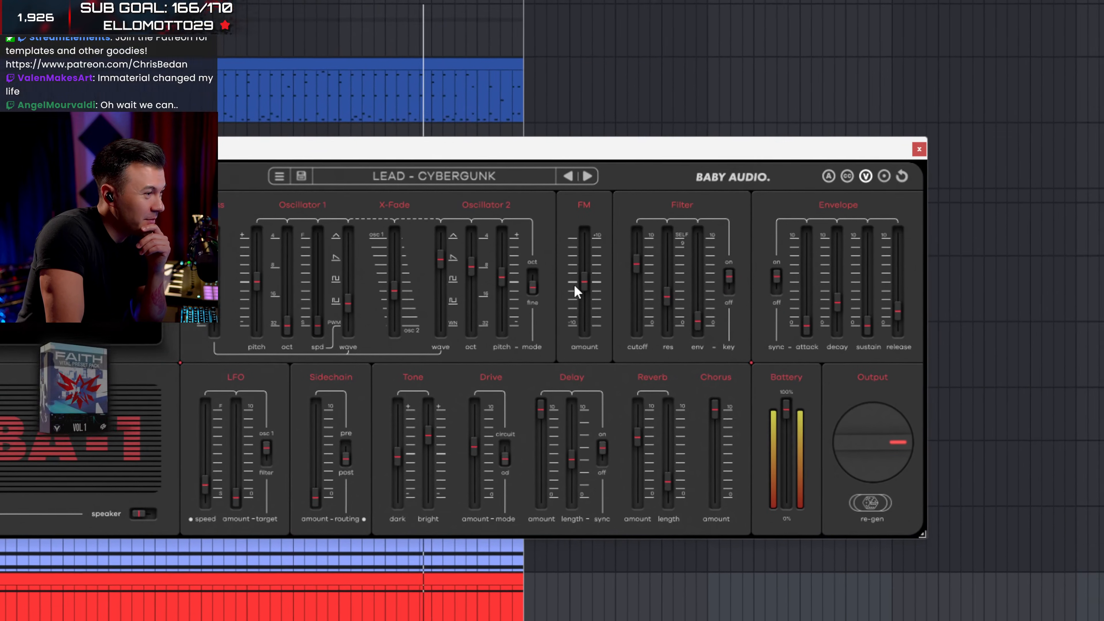
drag(636, 203, 643, 134)
mouse_move(556, 318)
mouse_down()
mouse_move(553, 431)
mouse_move(554, 327)
mouse_move(556, 338)
mouse_up()
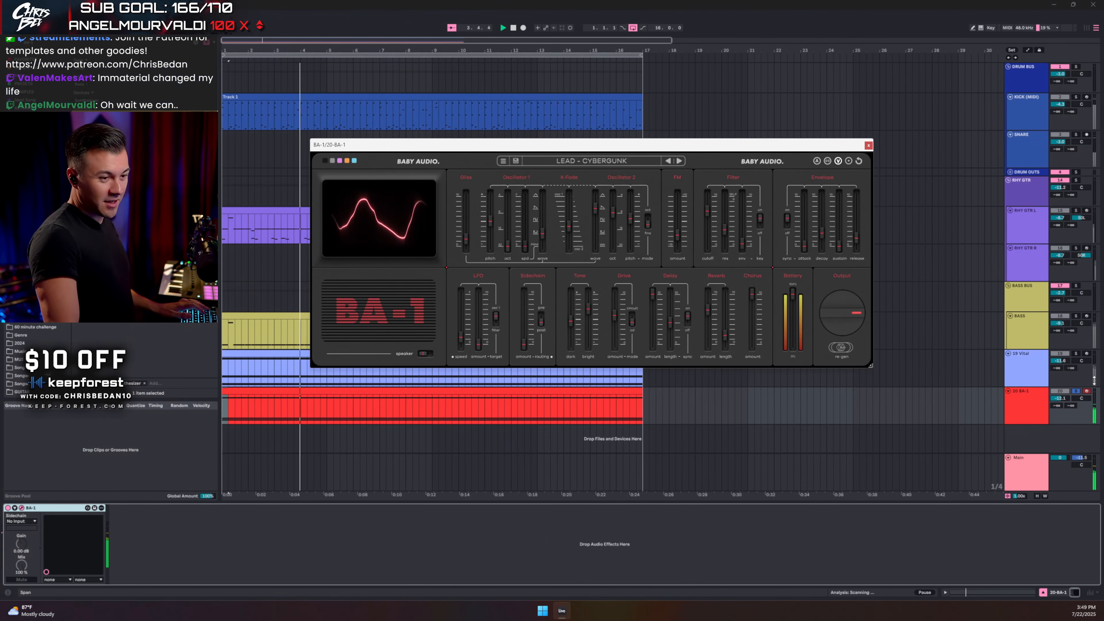
Step: Unsolo the BA-1 track, raise its volume in the mix and close the synth window
click(1076, 391)
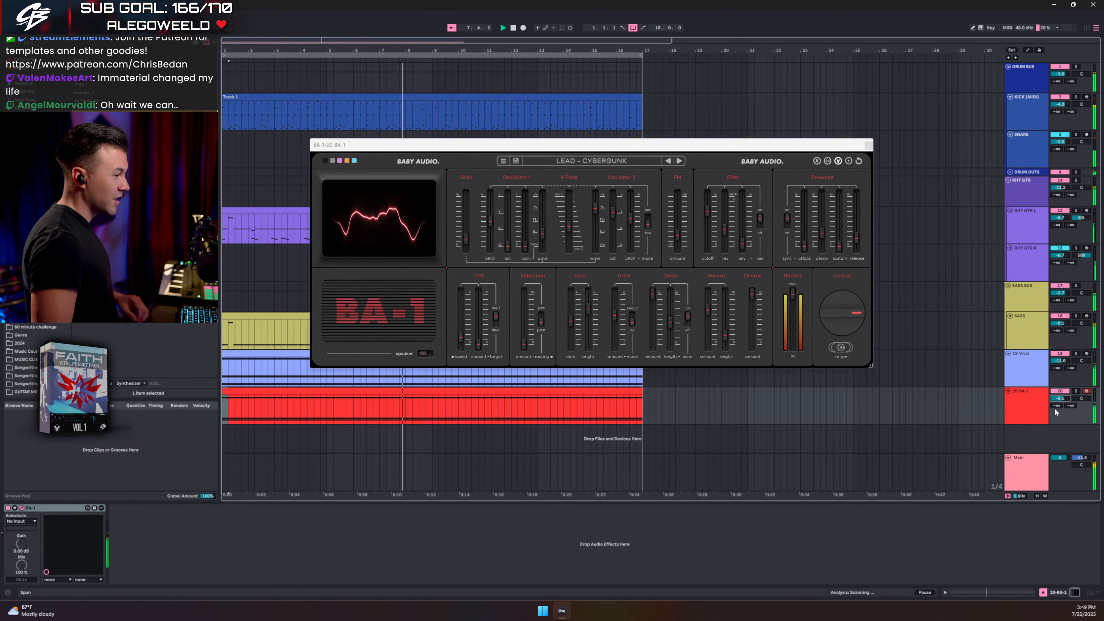
mouse_move(847, 201)
click(868, 145)
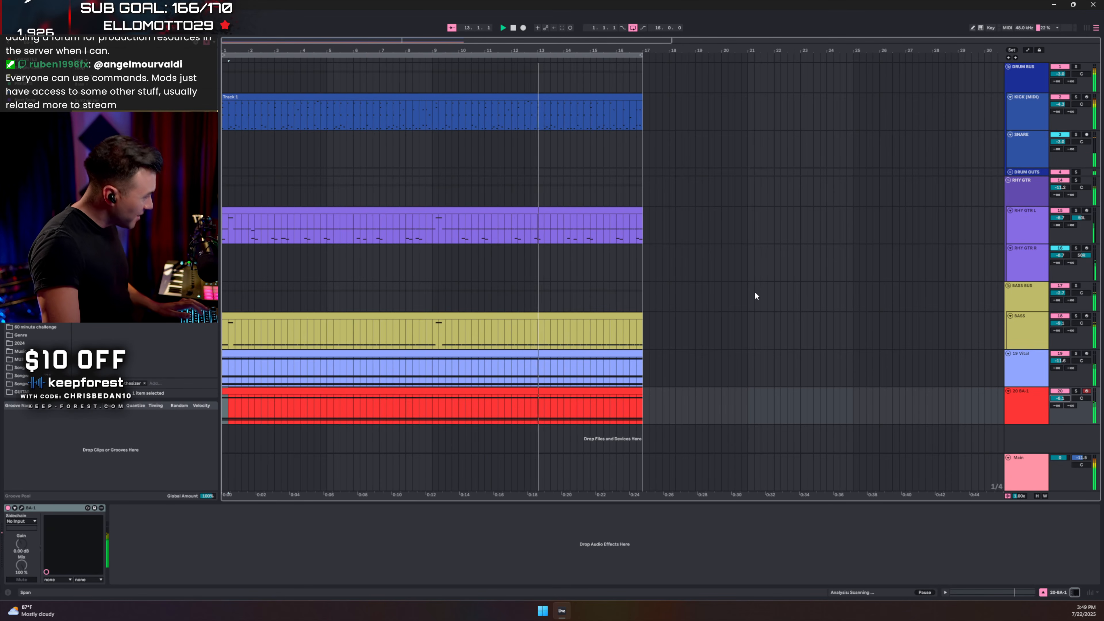
Step: Switch the BA-1 track off and back on to compare the mix with and without it
click(1022, 419)
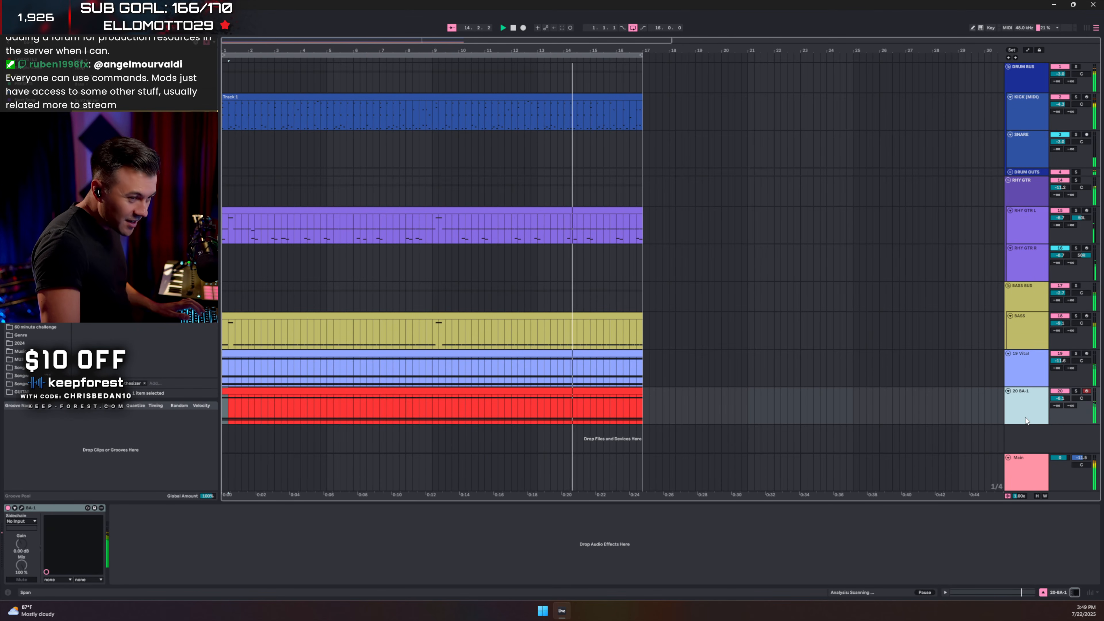
click(1060, 391)
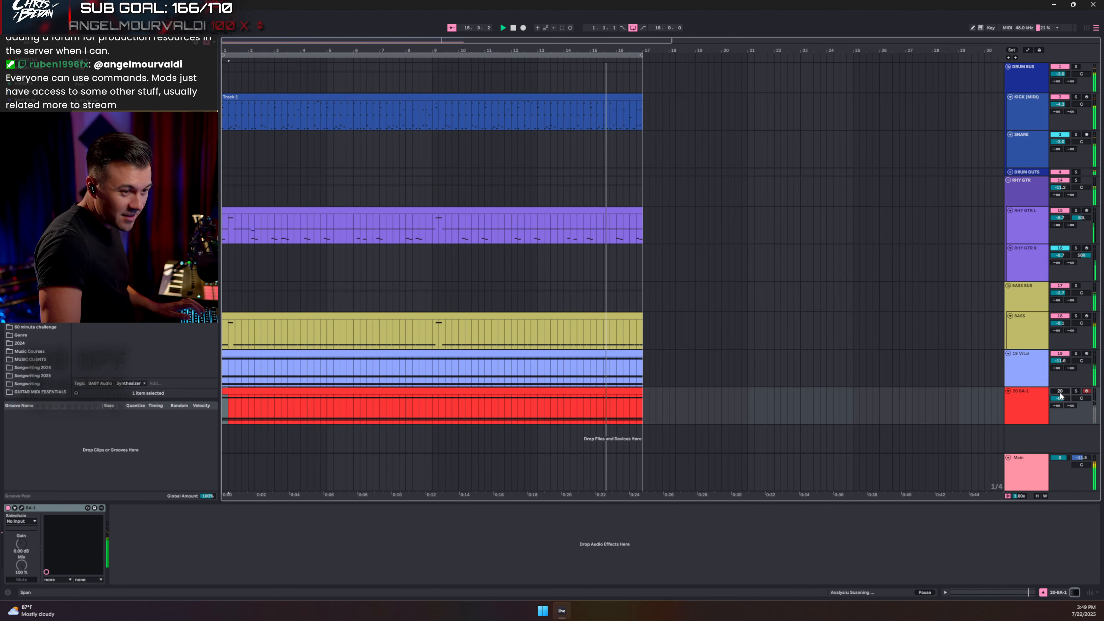
click(1060, 392)
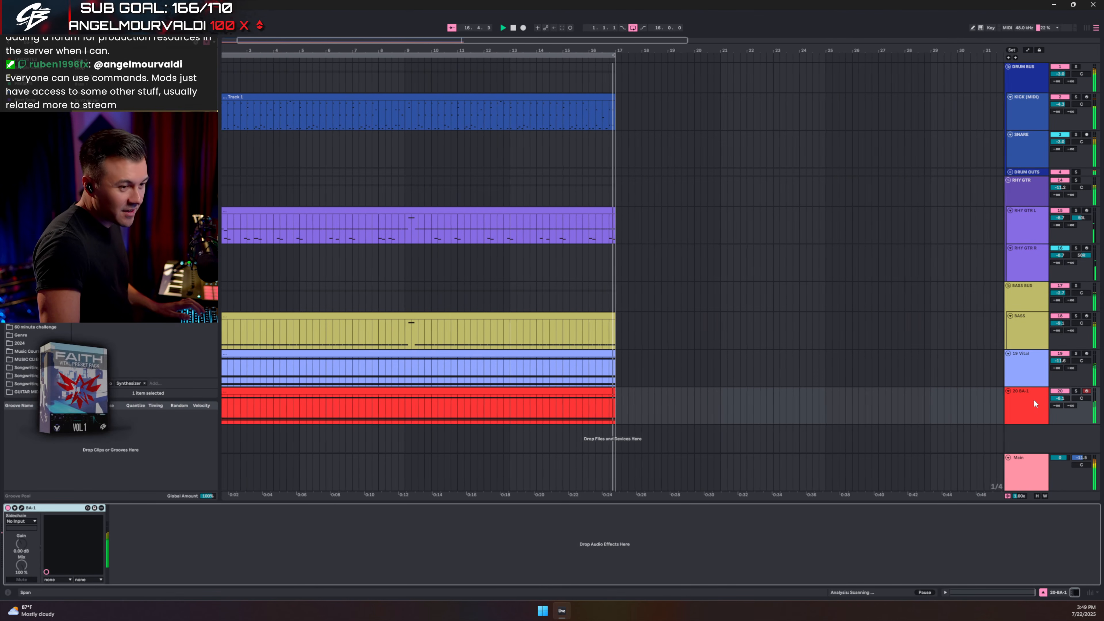
Step: Search the browser for "comp" and add a Compressor after BA-1 on its track
click(42, 44)
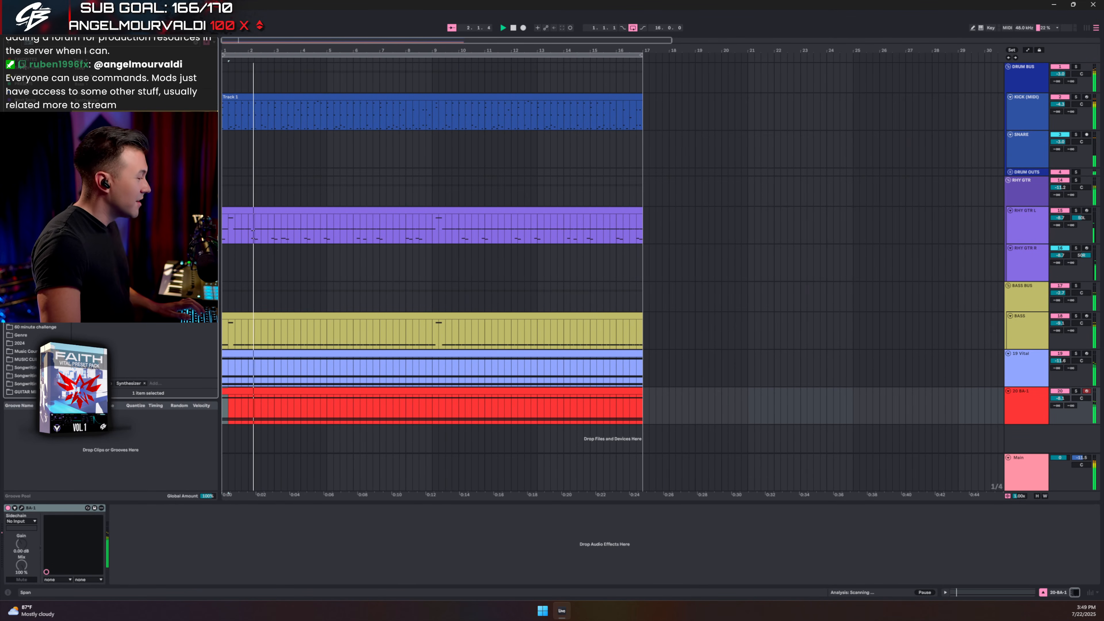
text(comp)
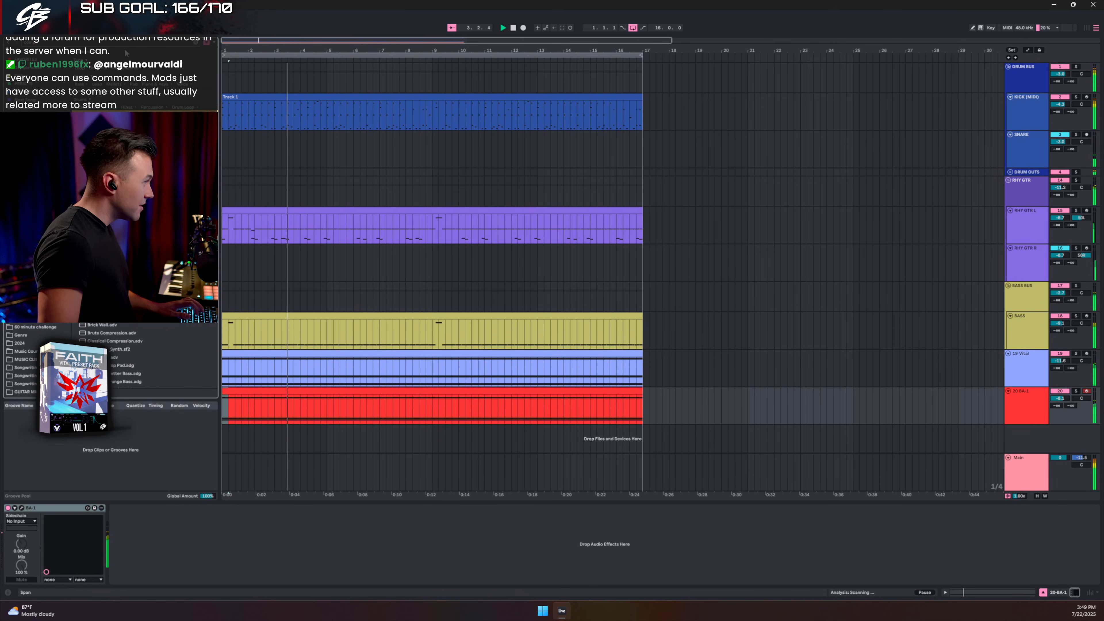
drag(101, 130, 200, 549)
Step: Set the BA-1 Compressor to a threshold of about -19 dB, 0.10 ms attack and about 6.35 ms release
drag(343, 502, 343, 505)
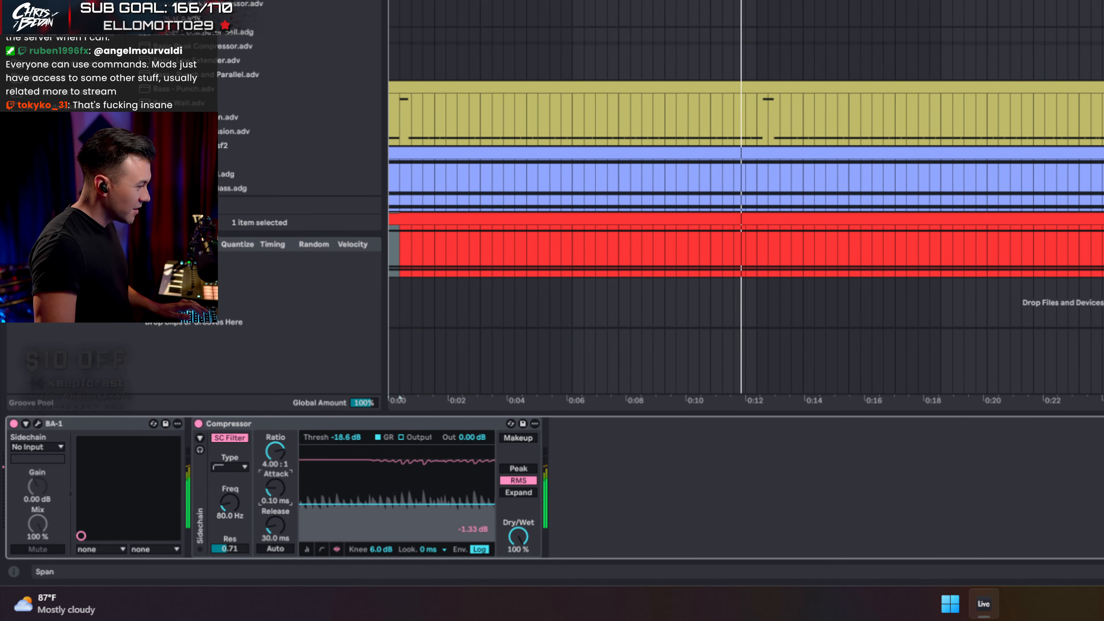
drag(275, 491, 278, 531)
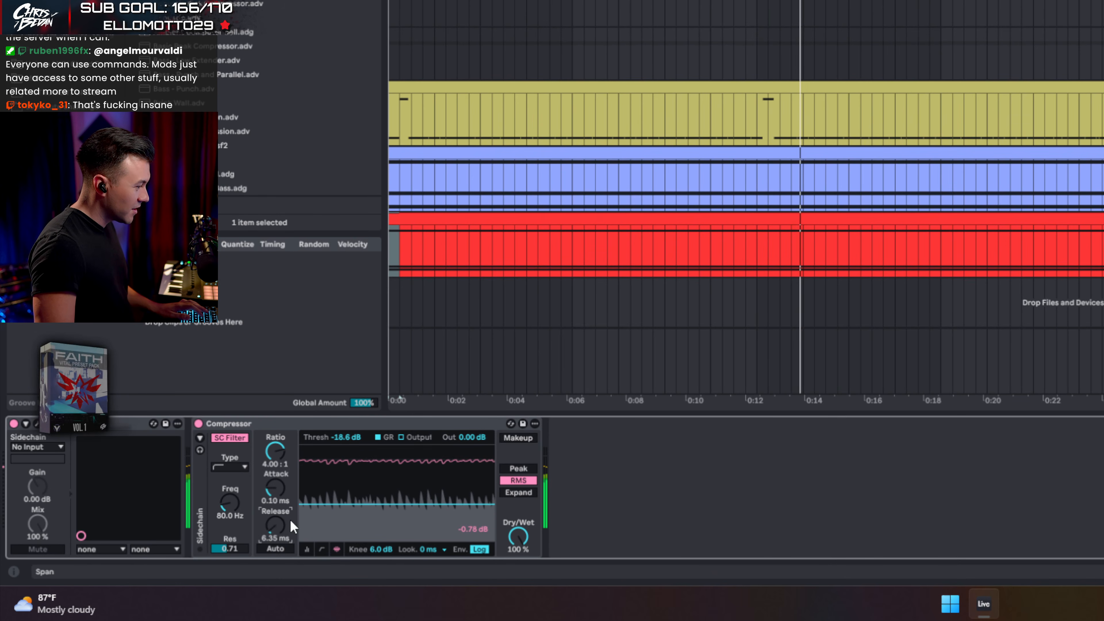
drag(353, 504, 355, 505)
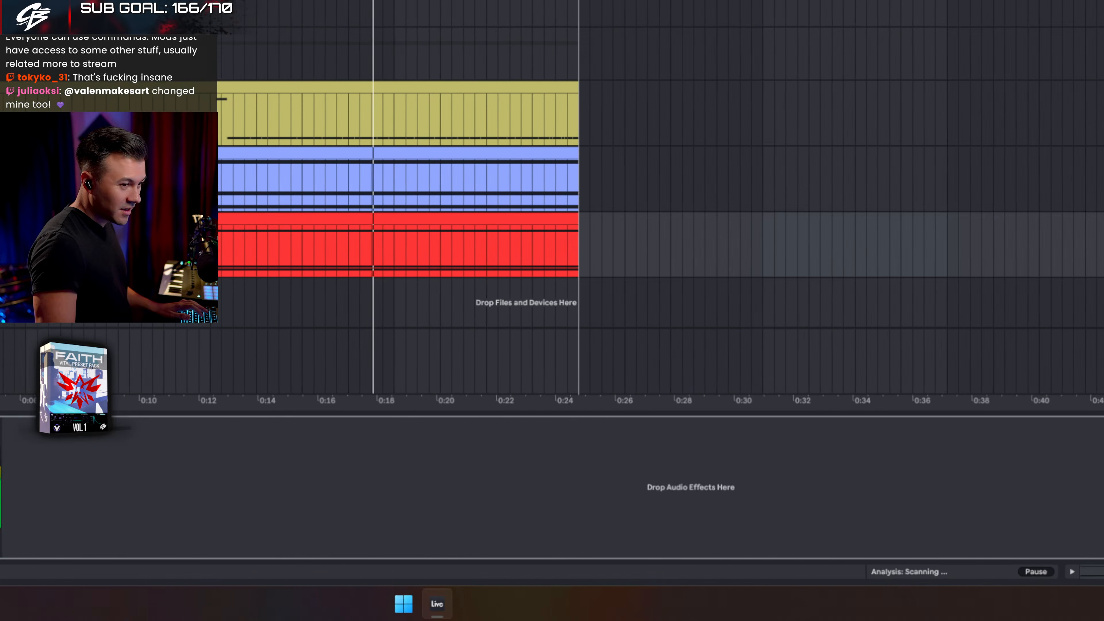
Step: Toggle the compressed BA-1 track off and on to check how it sits in the mix
click(1060, 309)
click(1059, 310)
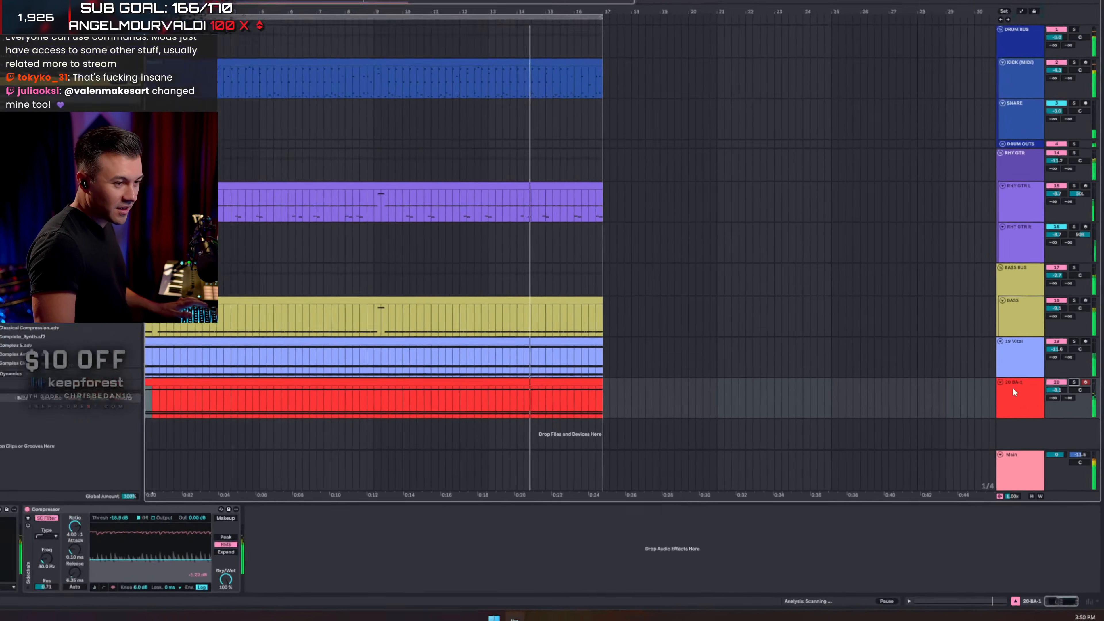
double_click(952, 348)
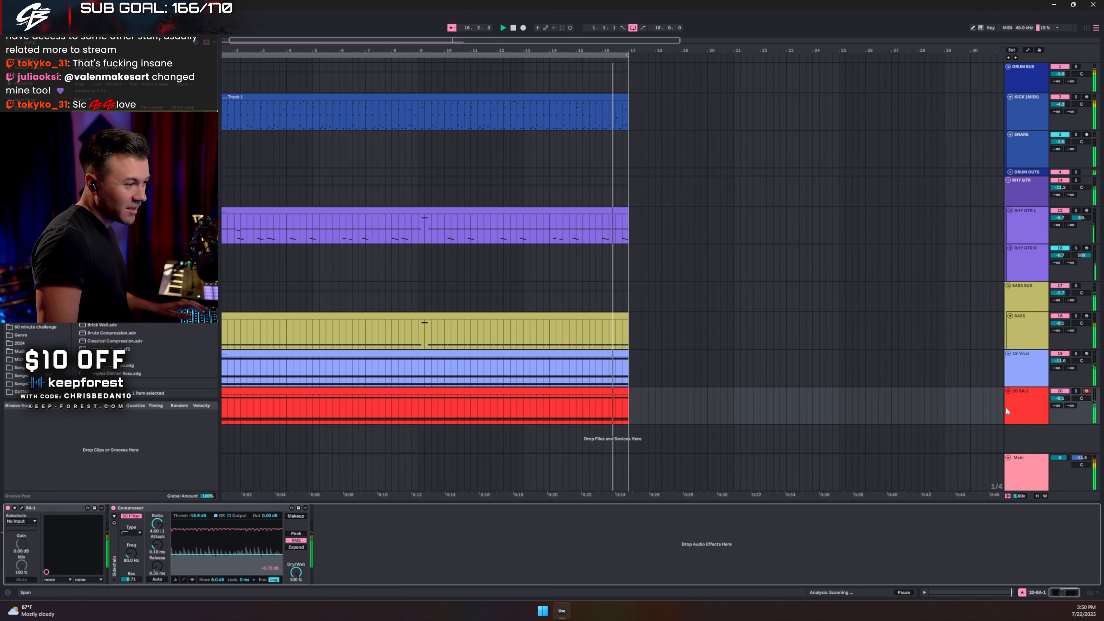
Step: Select the Vital track and play the full arrangement from the start
click(1032, 365)
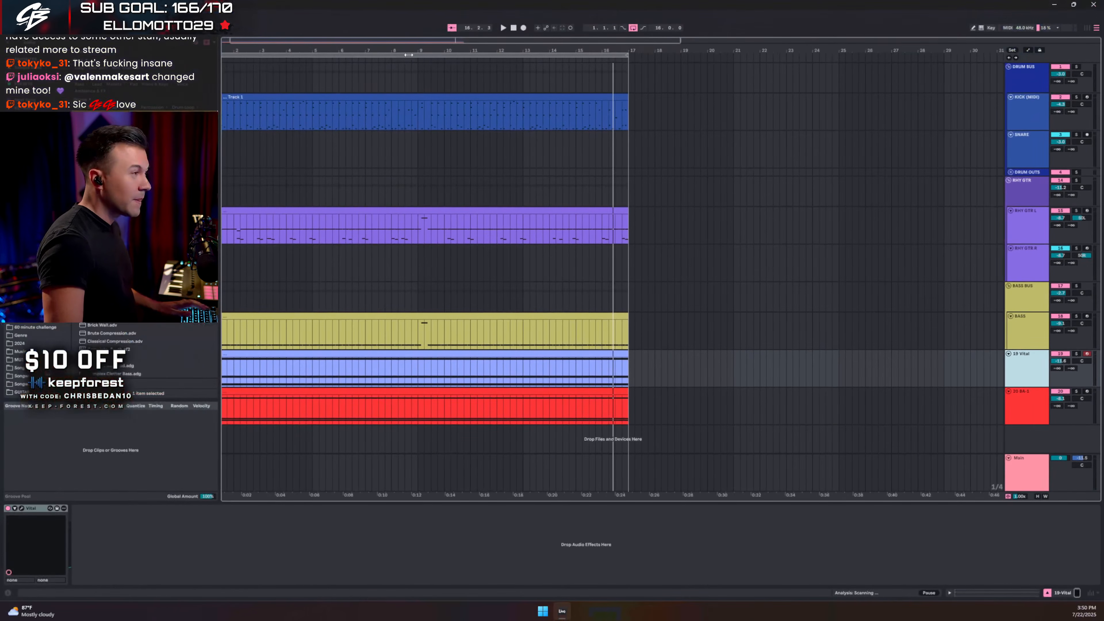
drag(421, 50, 324, 50)
key(space)
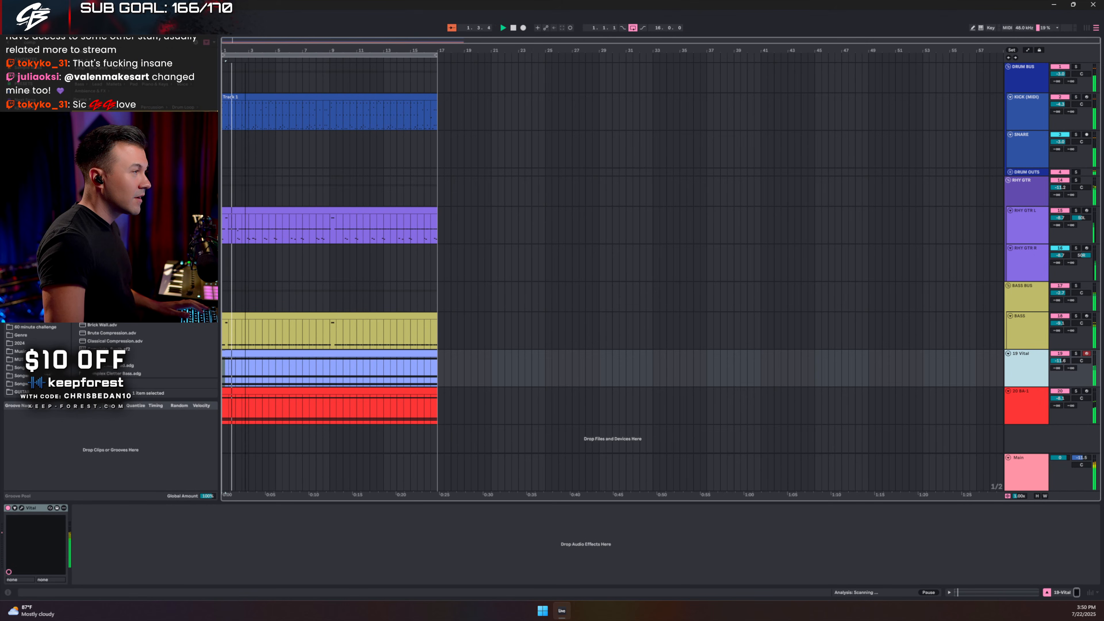
drag(246, 50, 281, 94)
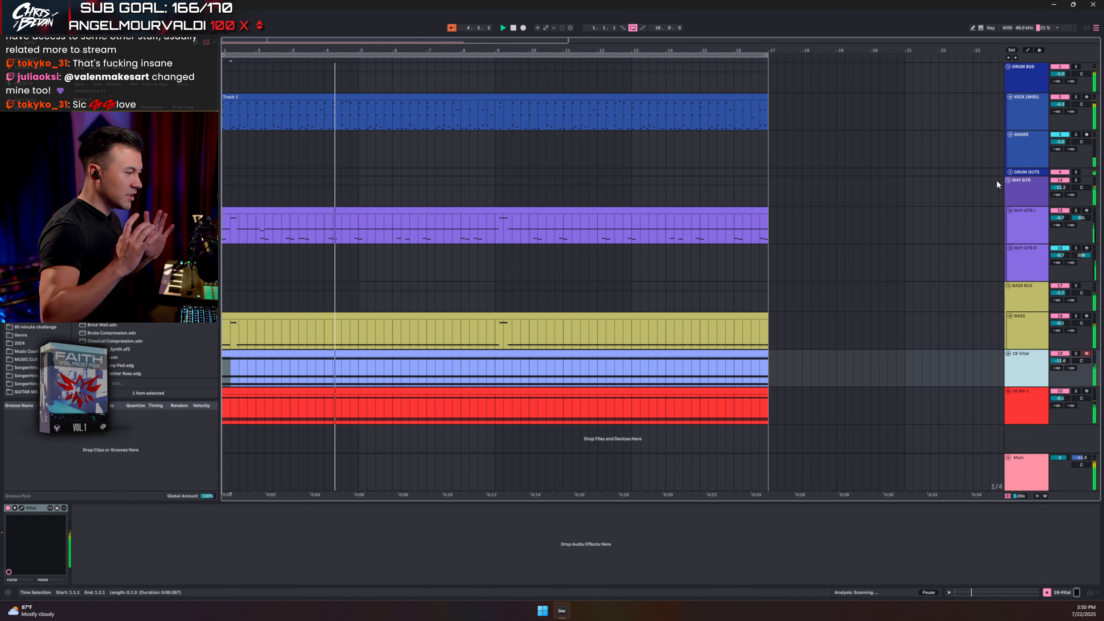
Step: Cut about 6 dB around 5.2 kHz in the CYMBAL track's second EQ Eight and set the track's volume to -0.7 dB
click(1012, 172)
click(1024, 402)
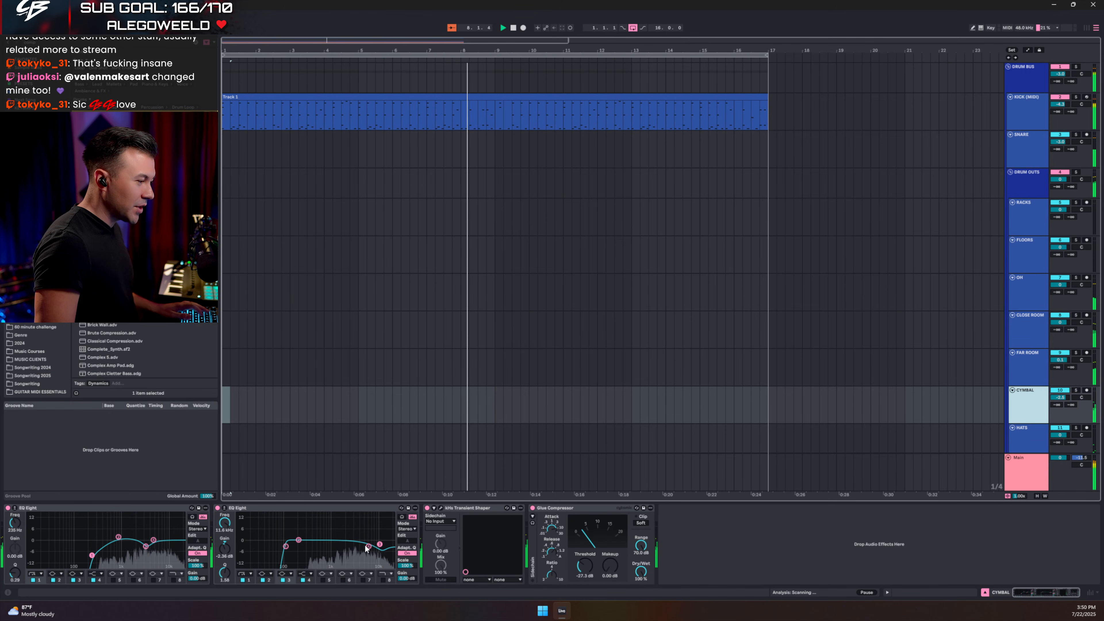
click(341, 579)
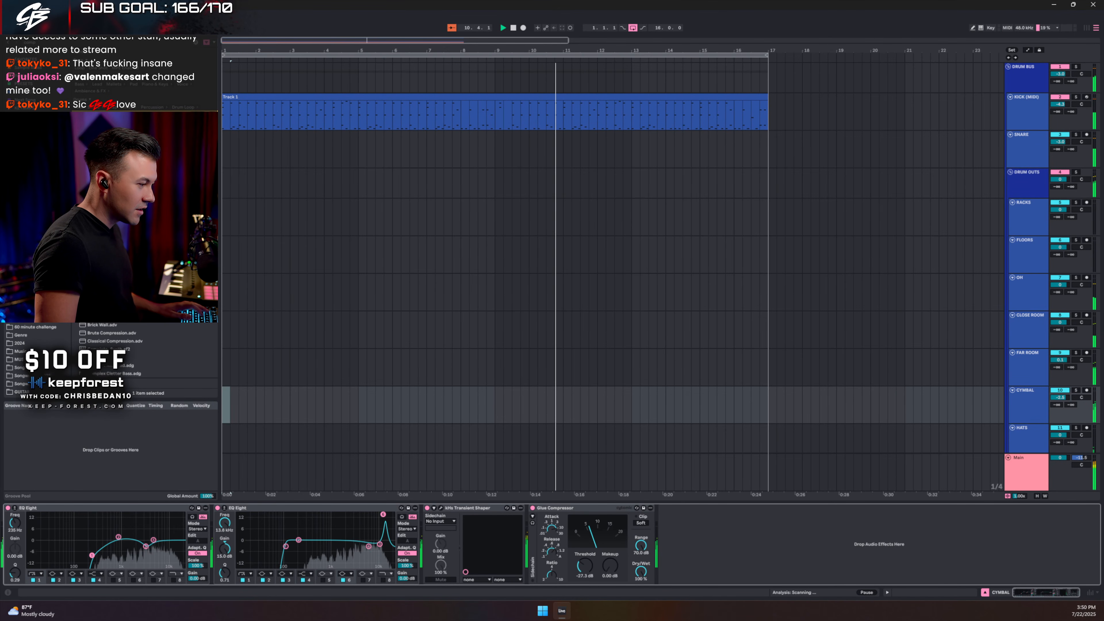
drag(352, 554, 363, 551)
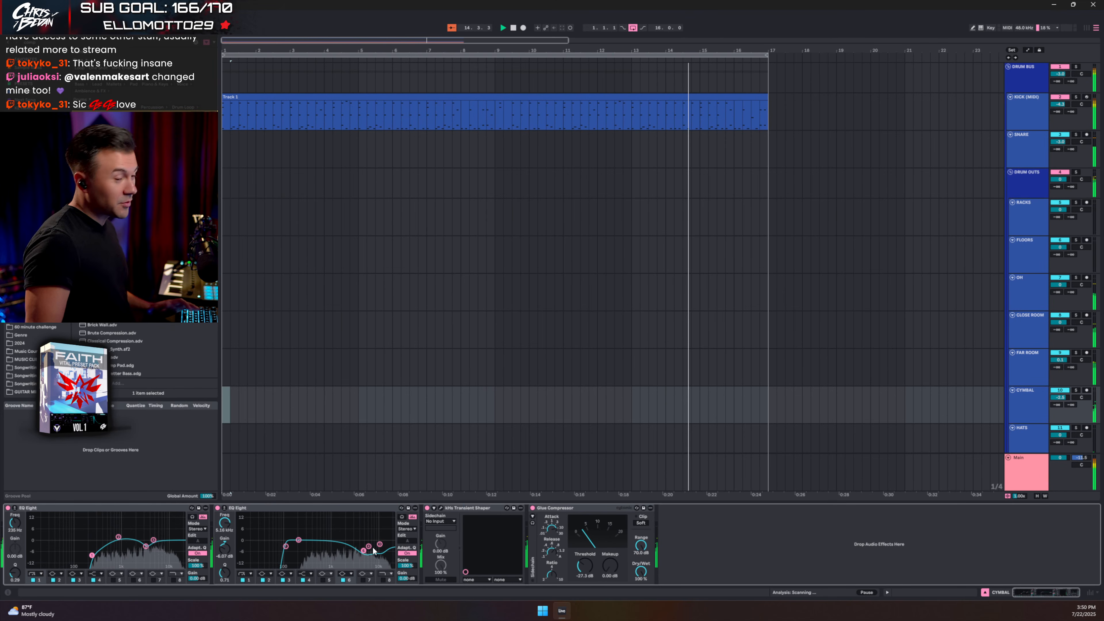
double_click(1059, 398)
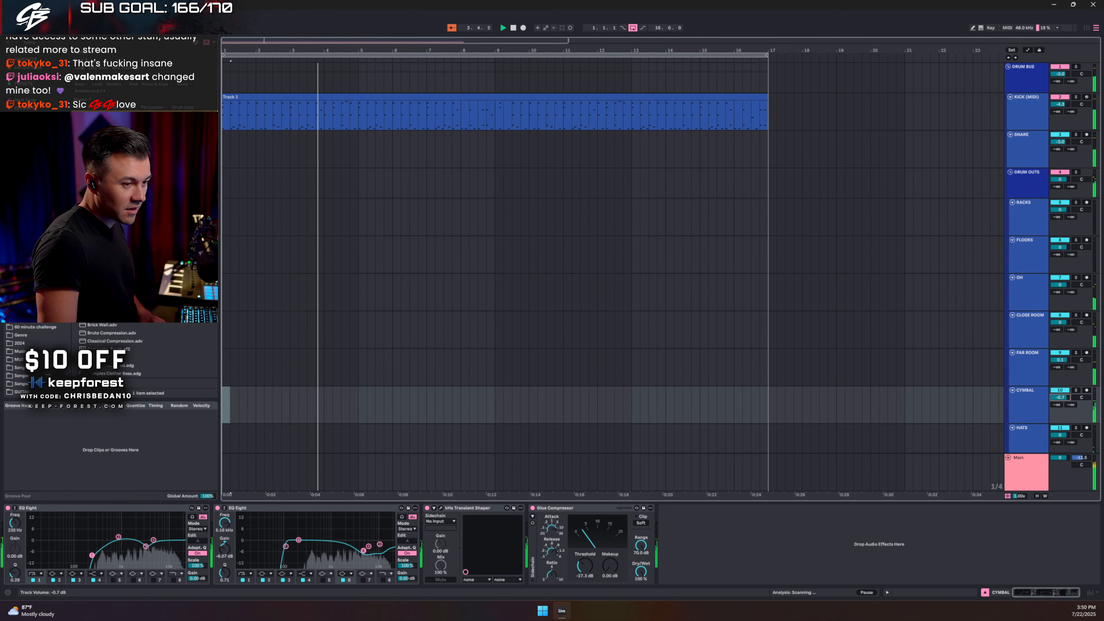
Step: Add a Glue Compressor after the Saturator on the DRUM BUS and start playback
click(1033, 71)
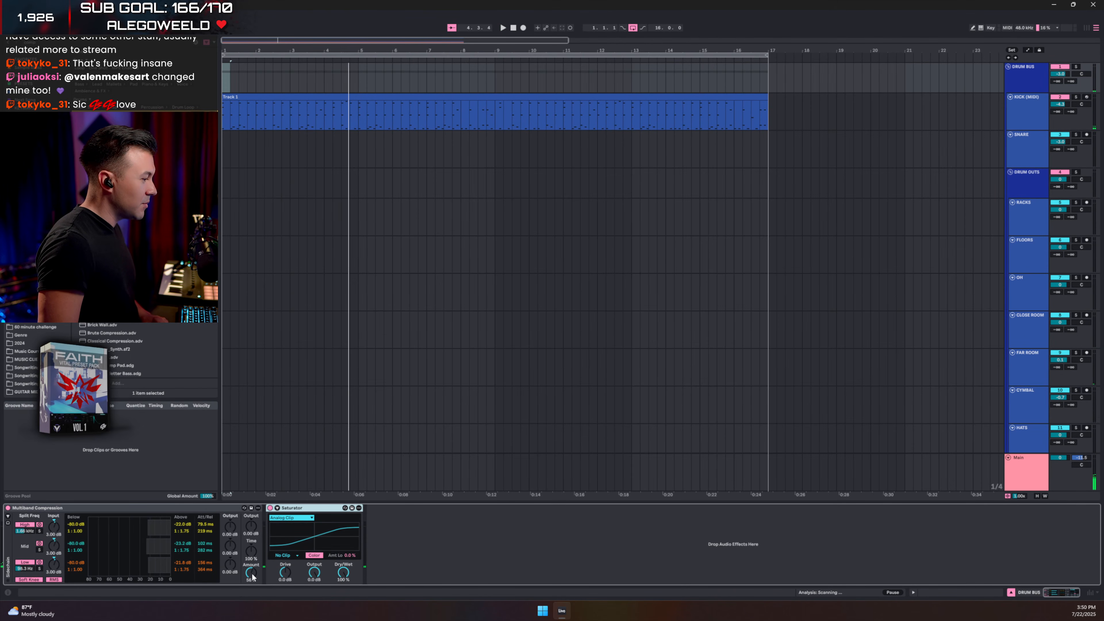
click(45, 44)
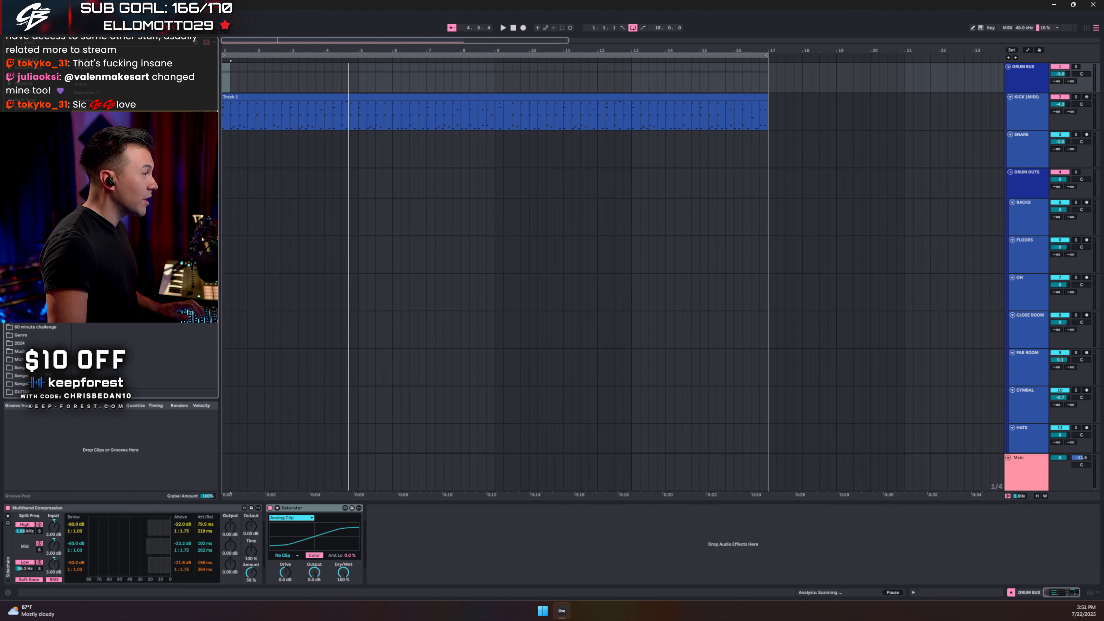
drag(402, 544, 400, 541)
key(space)
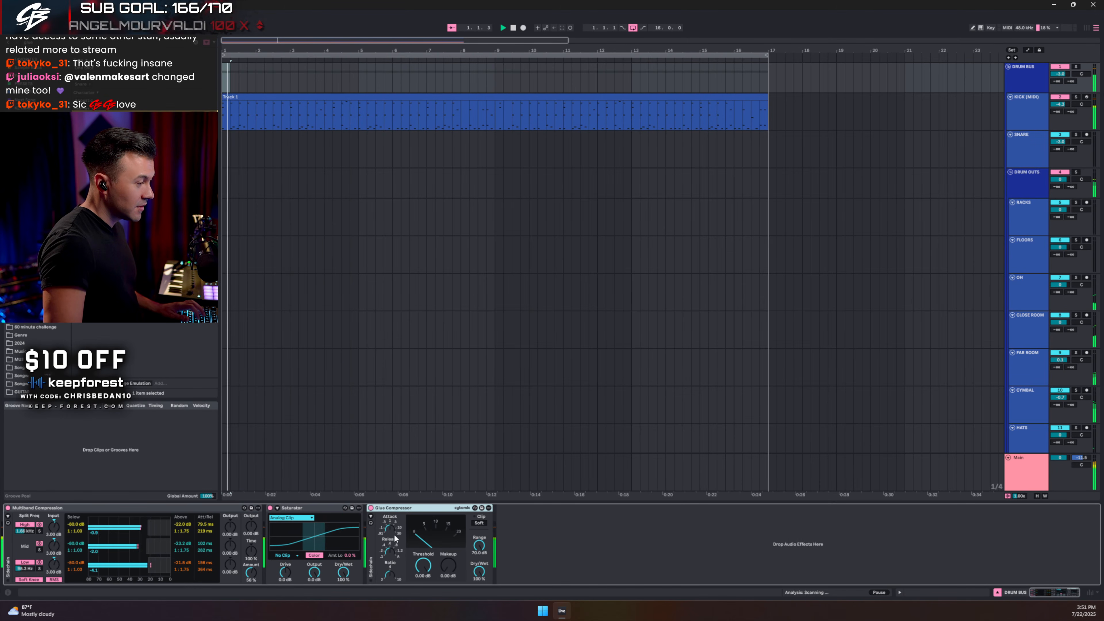
Step: Set the DRUM BUS Glue Compressor's threshold to -10 dB
click(371, 518)
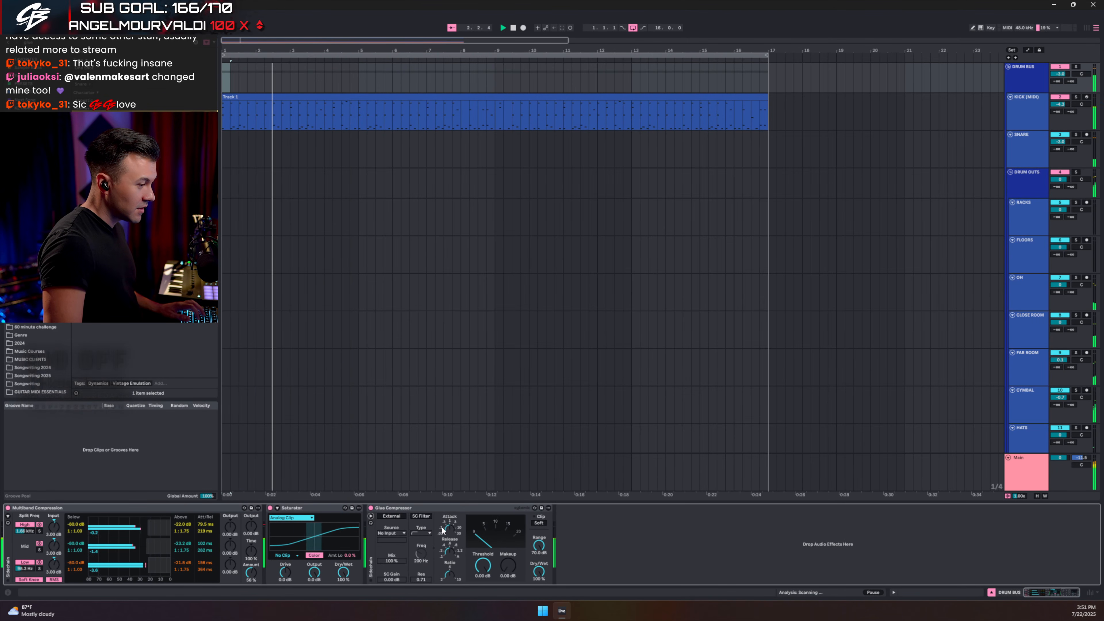
click(371, 517)
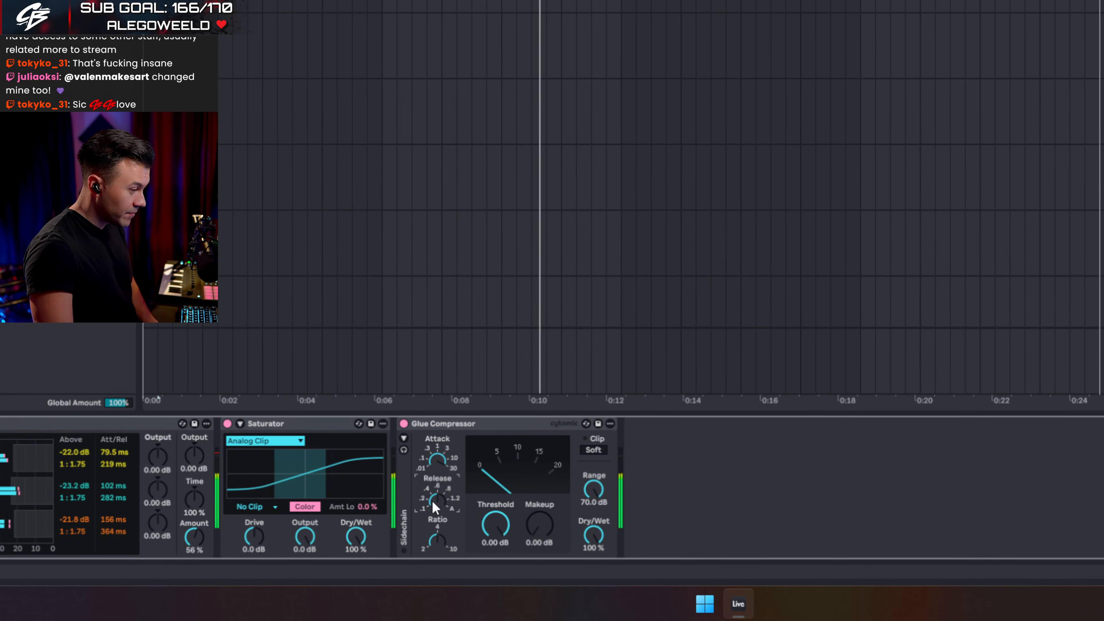
drag(489, 531, 489, 532)
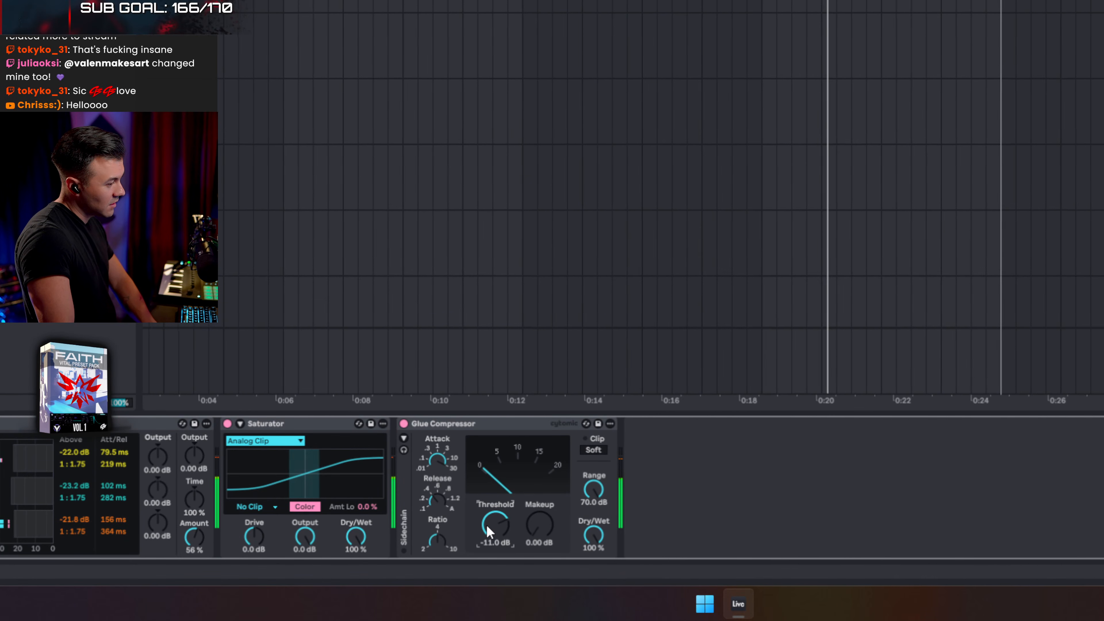
key(Up)
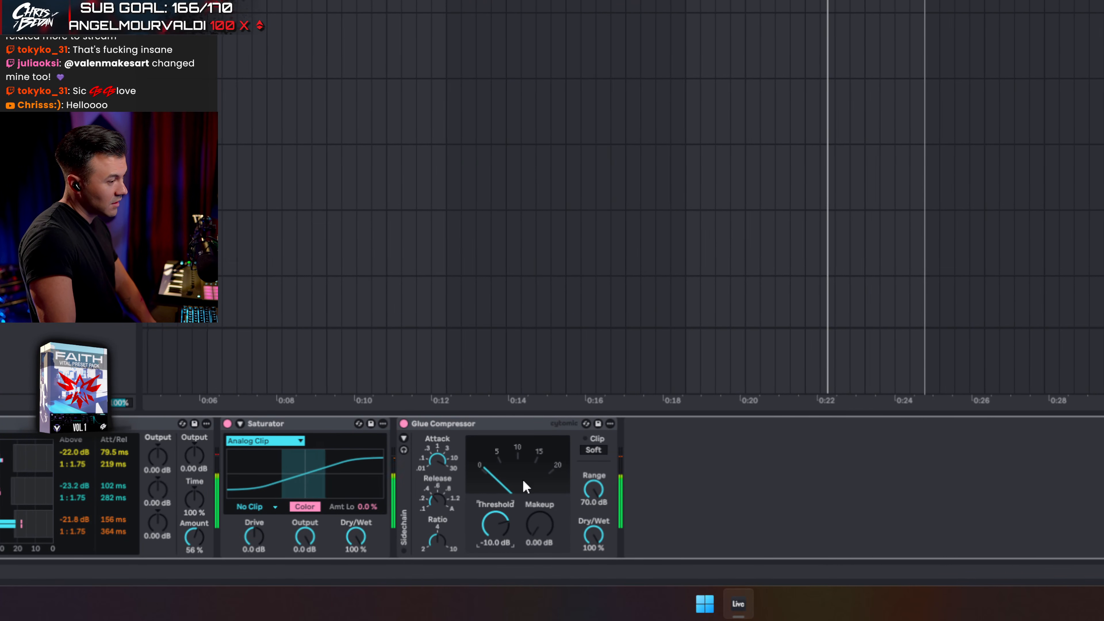
Step: Open the notes of the red clip below the blue one and lower the long F4 note to E4
scroll(1091, 179, down, 10)
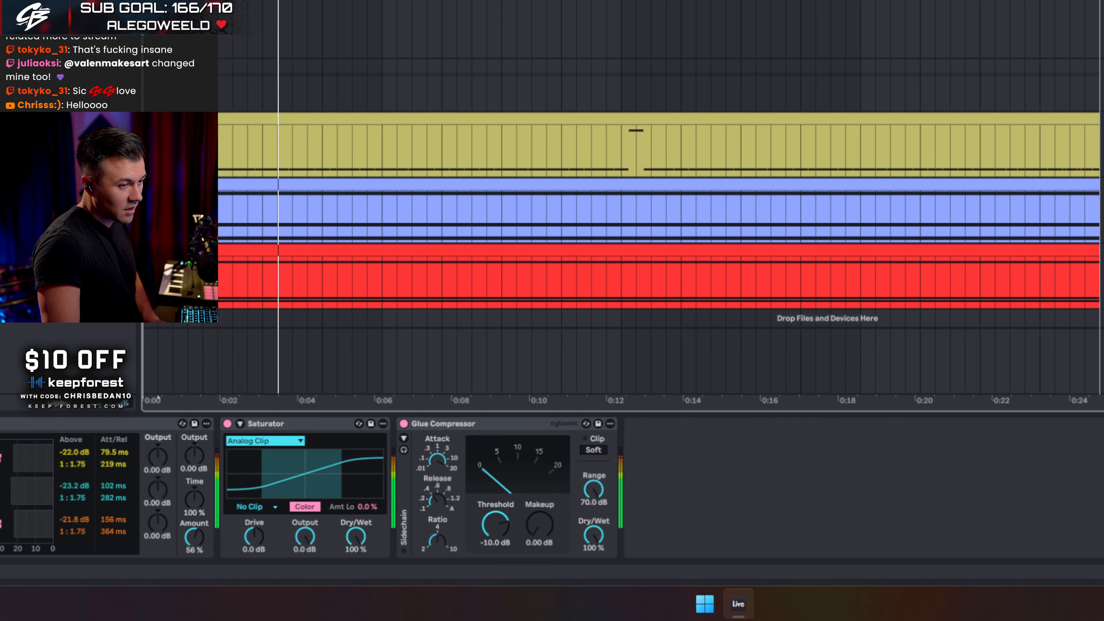
key(Down)
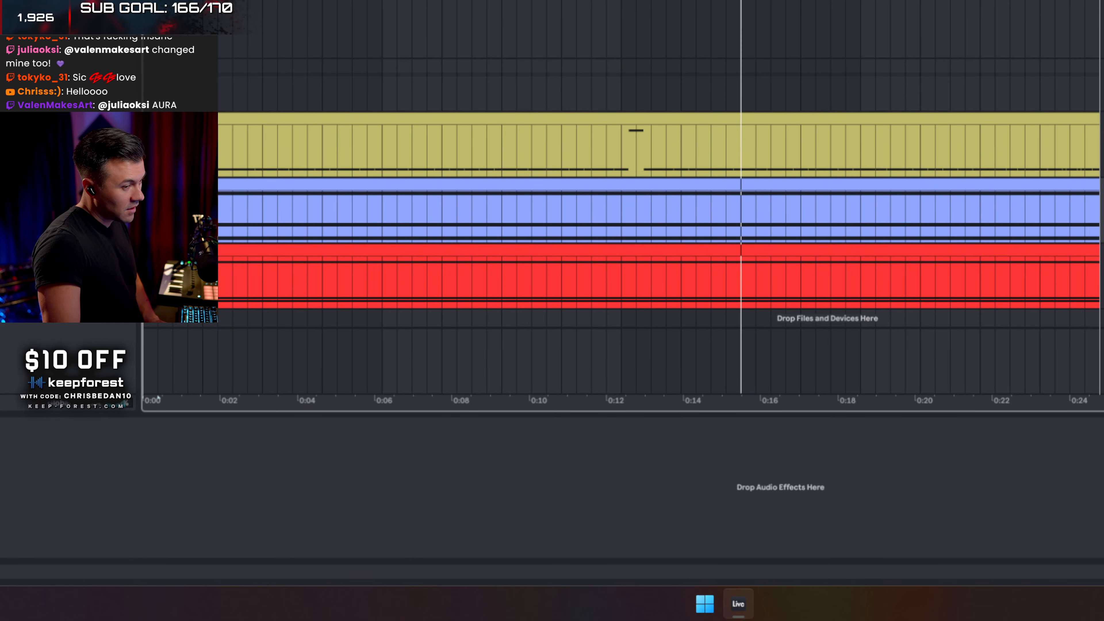
double_click(938, 250)
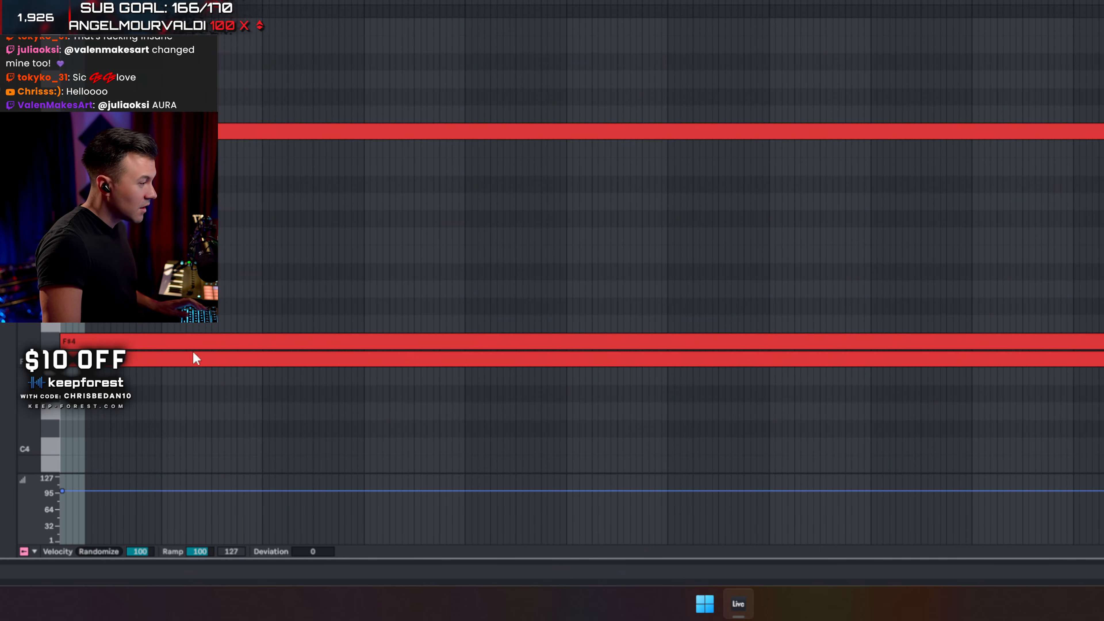
click(109, 367)
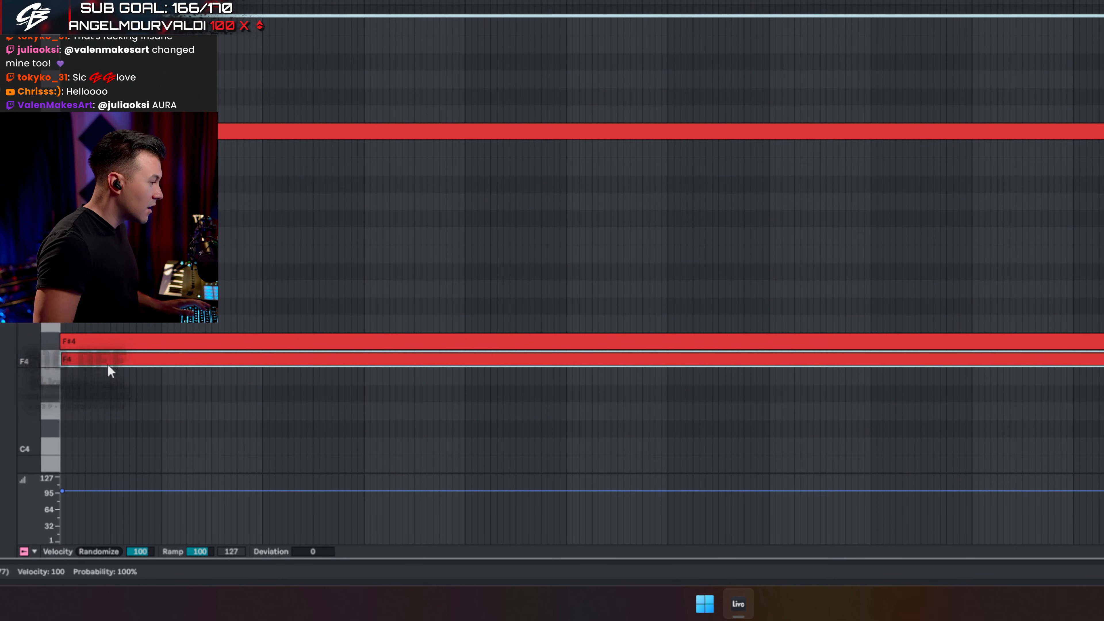
key(Down)
key(Down)
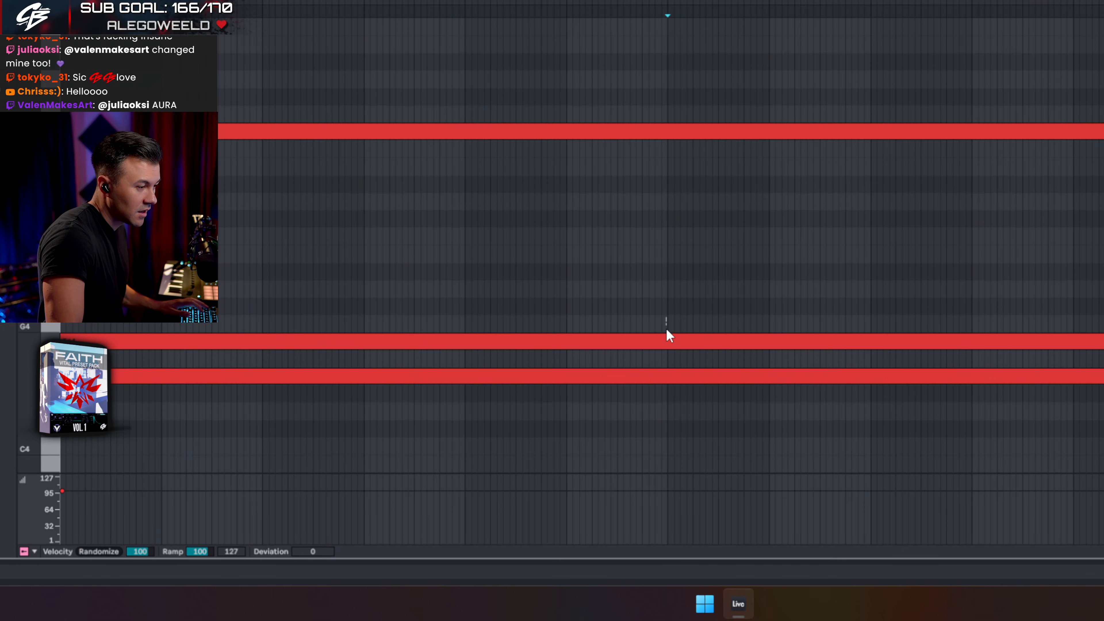
Step: Lower the upper sustained note of the red clip to E5
click(667, 340)
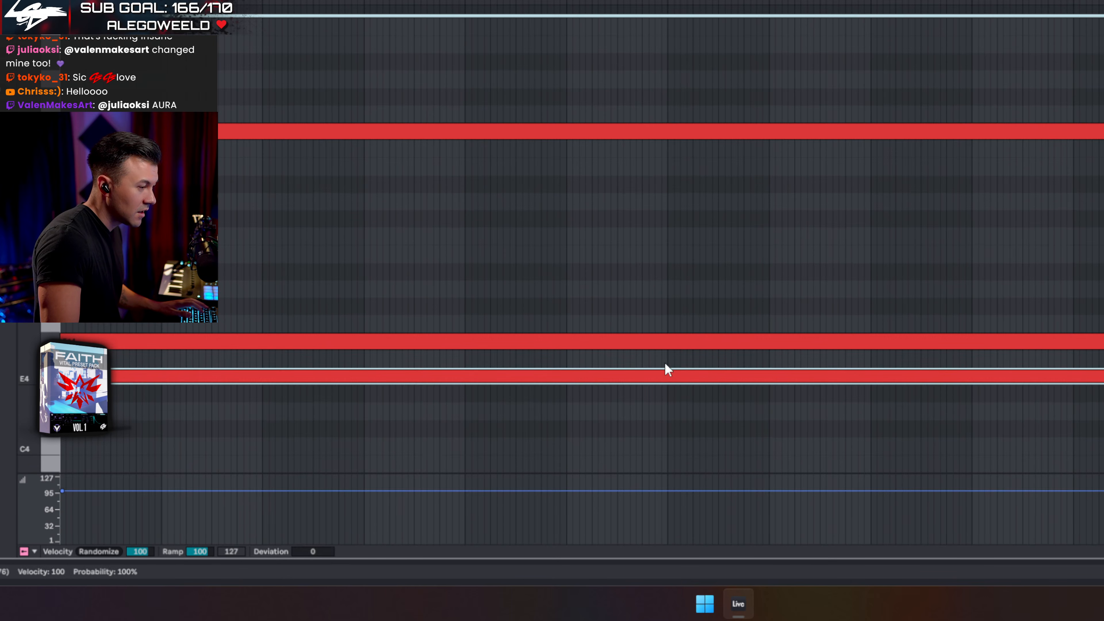
click(590, 133)
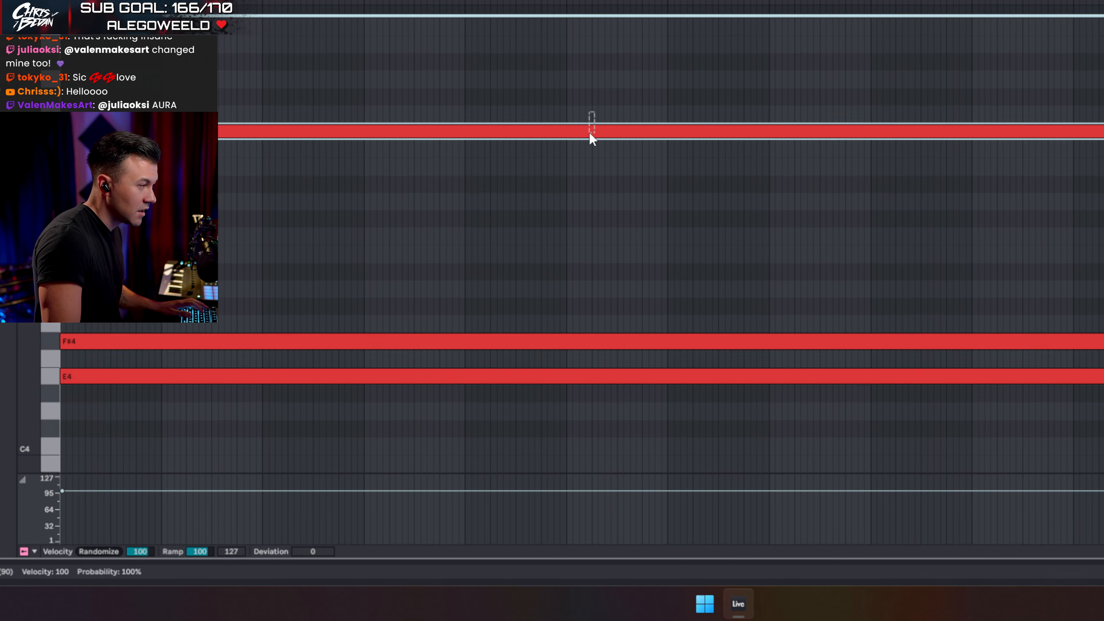
key(Down)
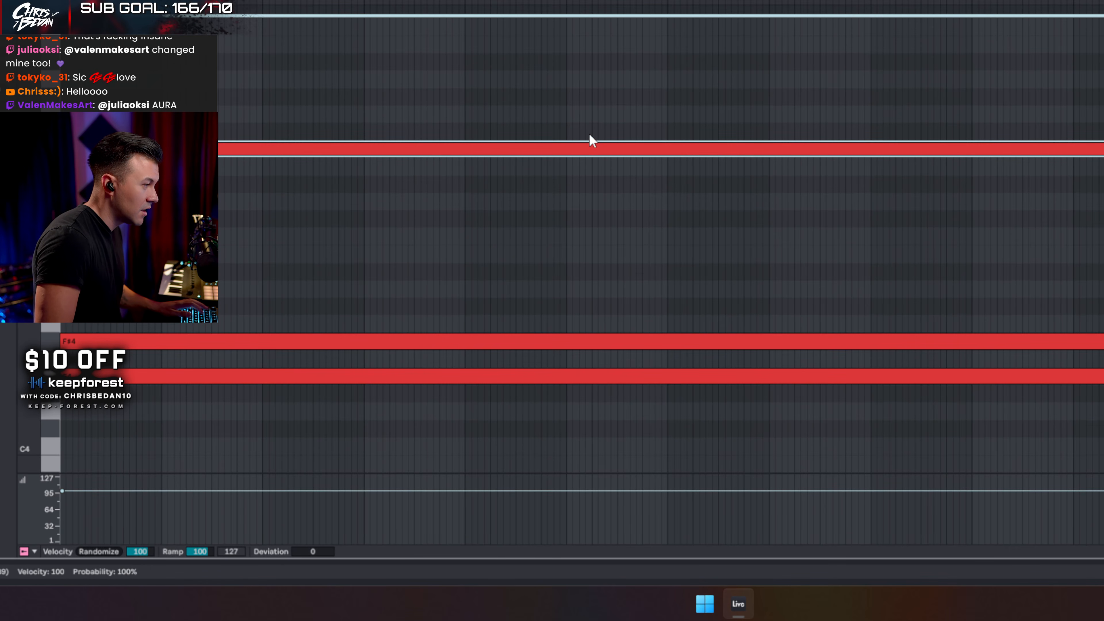
key(Down)
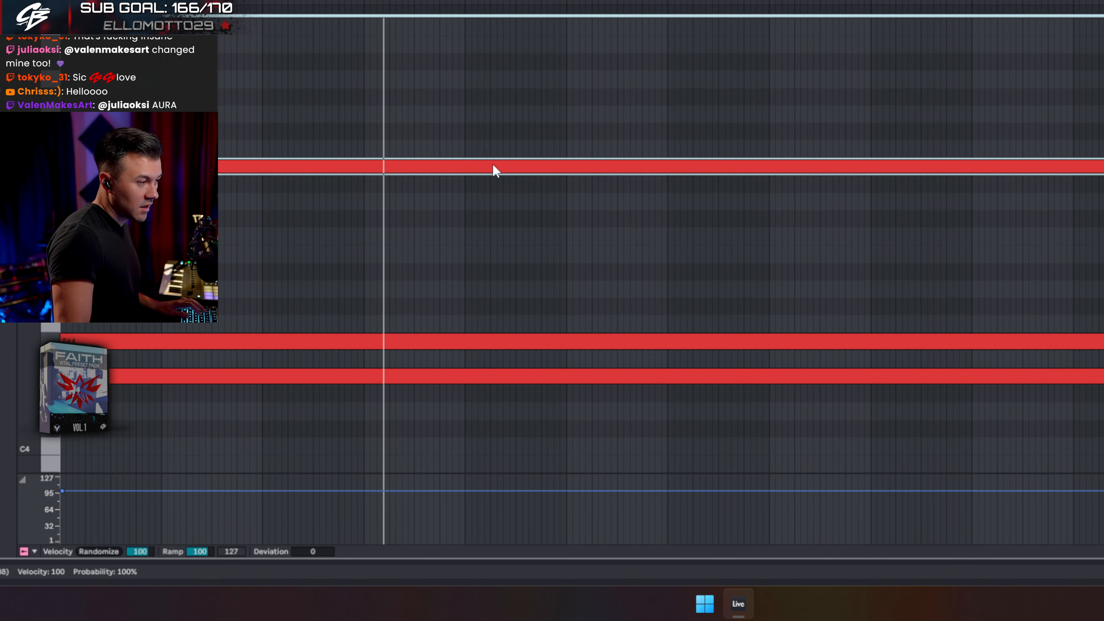
Step: Split the long E5 note at bars 5 and 7 and raise the middle segment to F#5
key(space)
key(e)
click(464, 162)
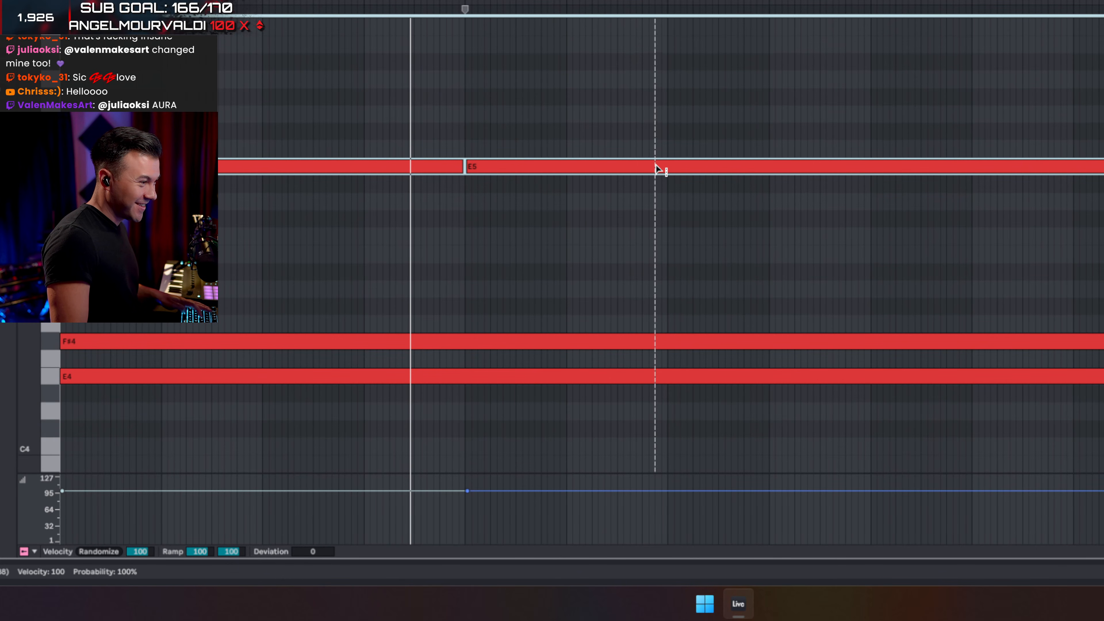
click(668, 165)
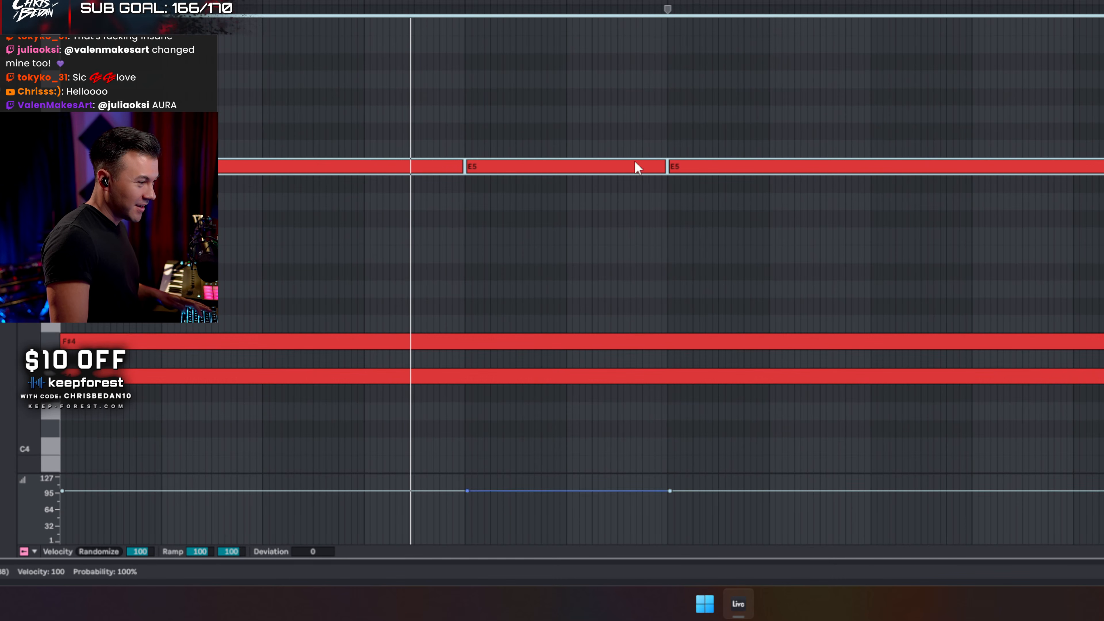
drag(571, 114, 585, 193)
key(Up)
key(Up)
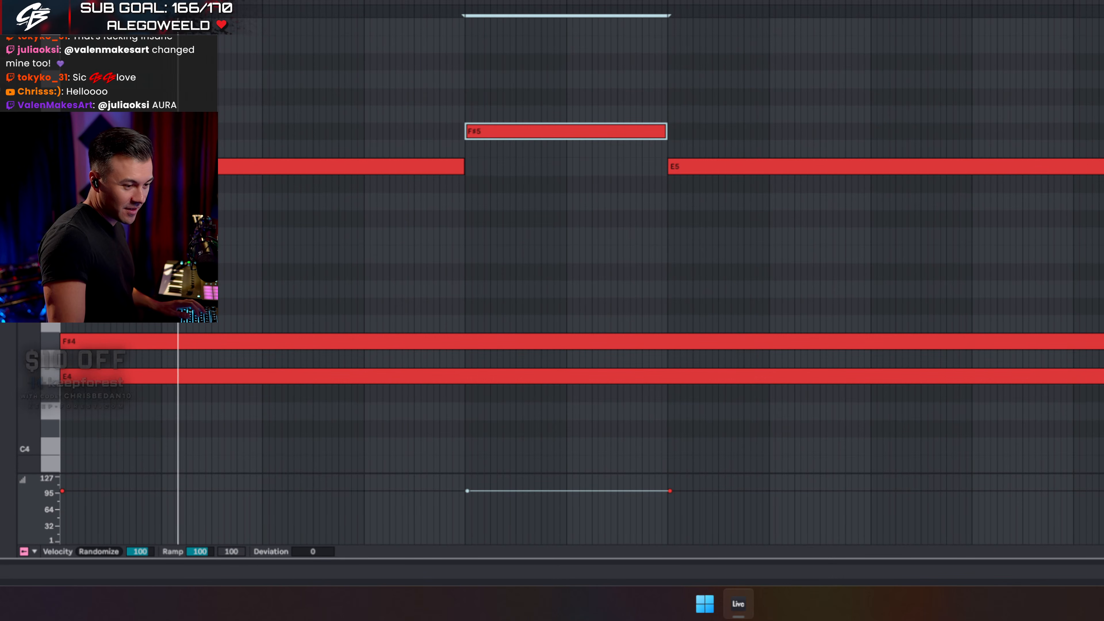
Step: Open the purple riff clip's notes and raise the short F#0 note early in bar 5 by one octave
key(Tab)
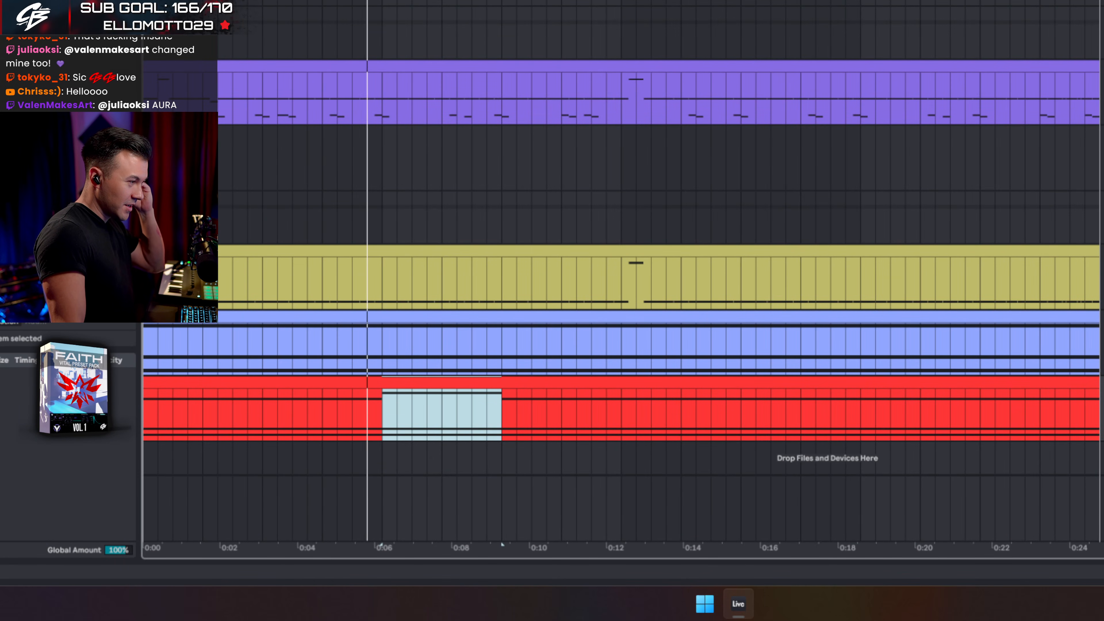
click(483, 78)
key(Tab)
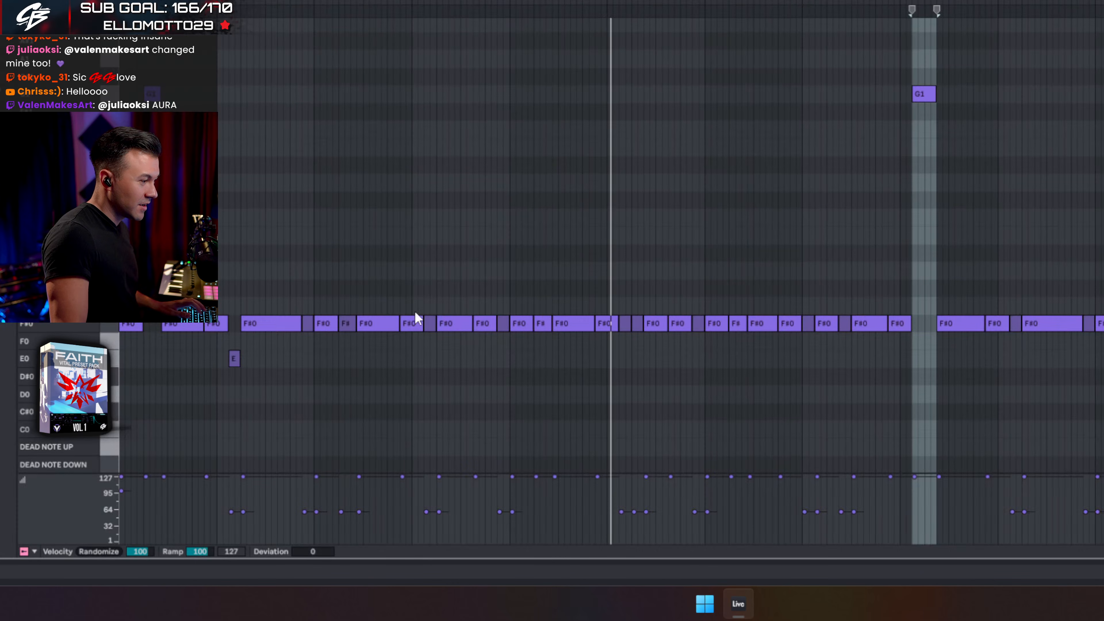
click(525, 301)
click(540, 324)
key(shift+Up)
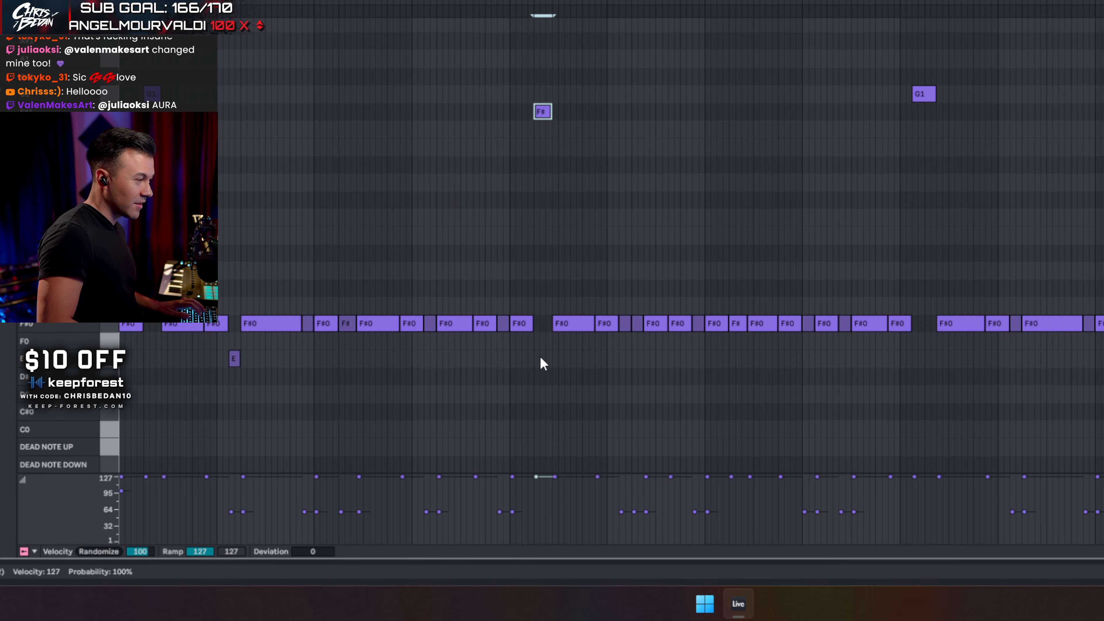
Step: Move the raised note in bar 5 of the riff up to G1 and close the note editor
scroll(494, 295, down, 5)
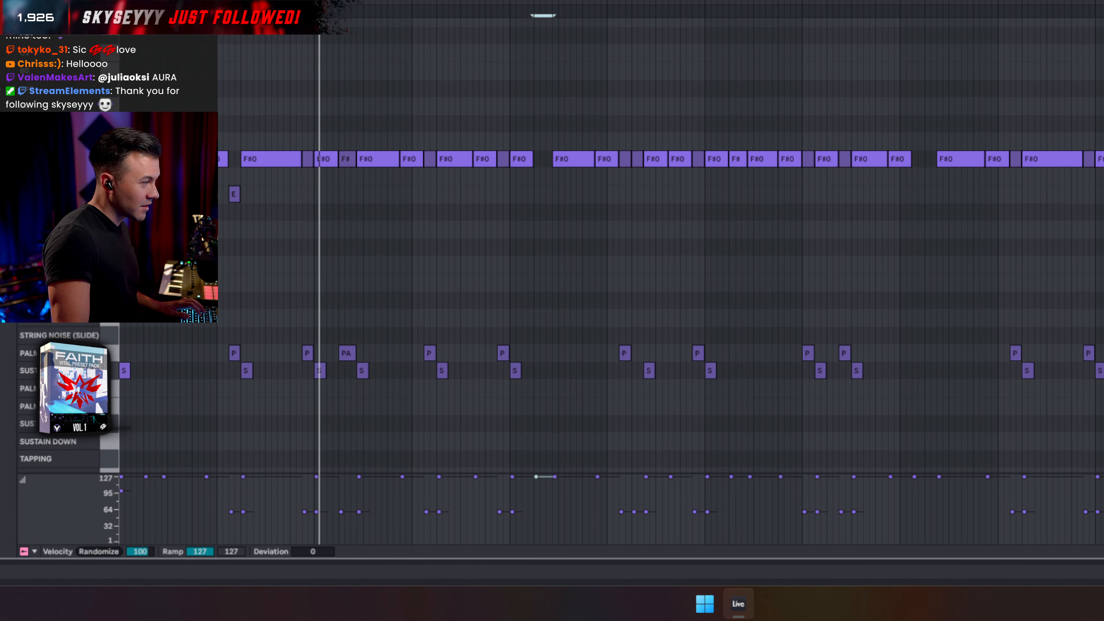
scroll(160, 38, down, 3)
mouse_move(520, 100)
mouse_down()
mouse_move(547, 109)
mouse_move(542, 100)
mouse_up()
key(Delete)
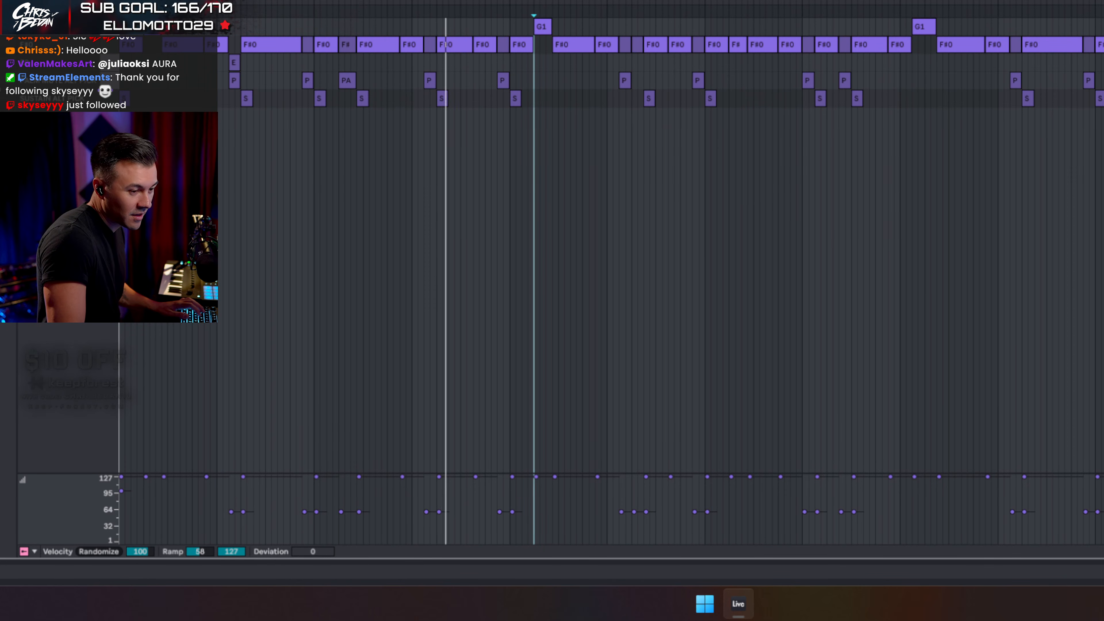
key(ctrl+alt+l)
Step: Add an EQ Eight to the track whose audio effect chain is empty
scroll(622, 270, up, 8)
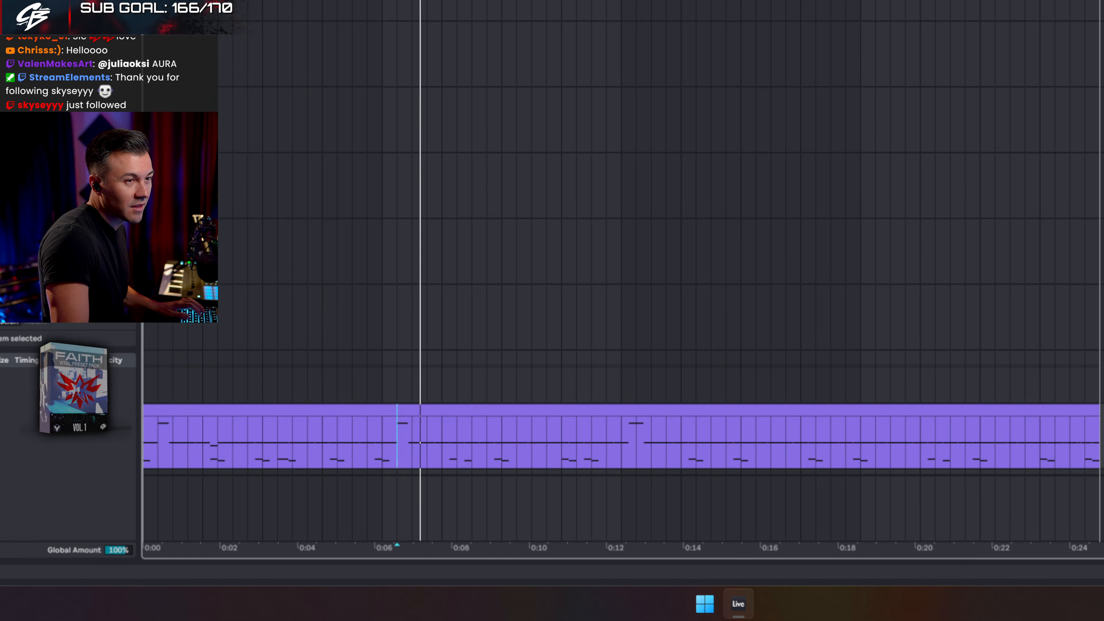
scroll(622, 270, up, 3)
key(shift+Tab)
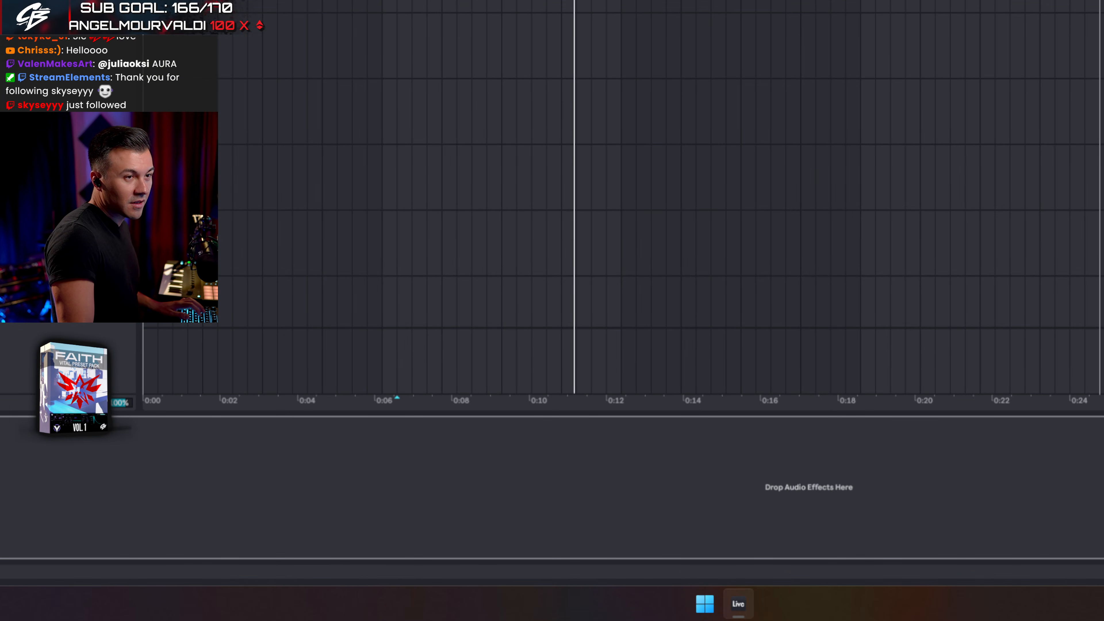
key(alt+2)
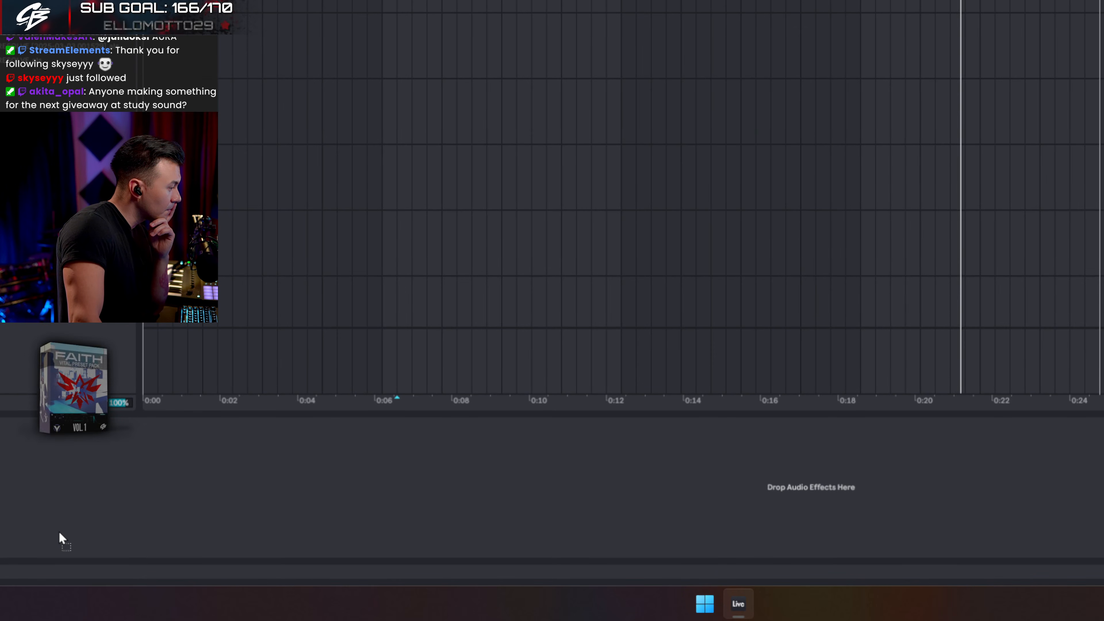
drag(60, 534, 58, 526)
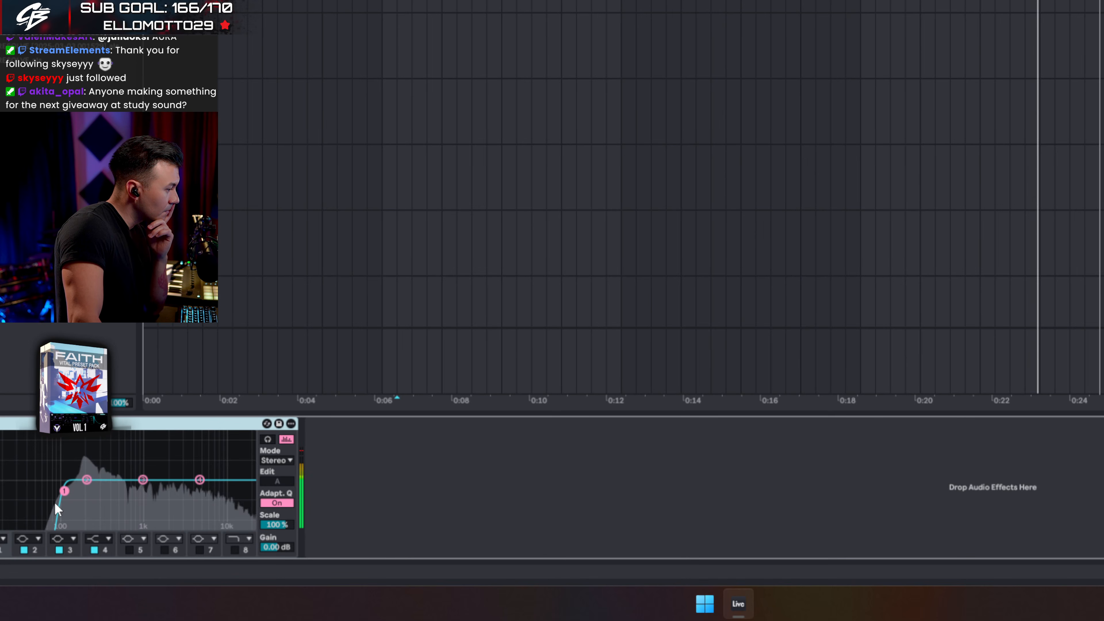
Step: Turn off the EQ Eight's first band and dip band 3 slightly around 2.2 kHz, with gentle lifts near 200 Hz and 5 kHz
click(1, 550)
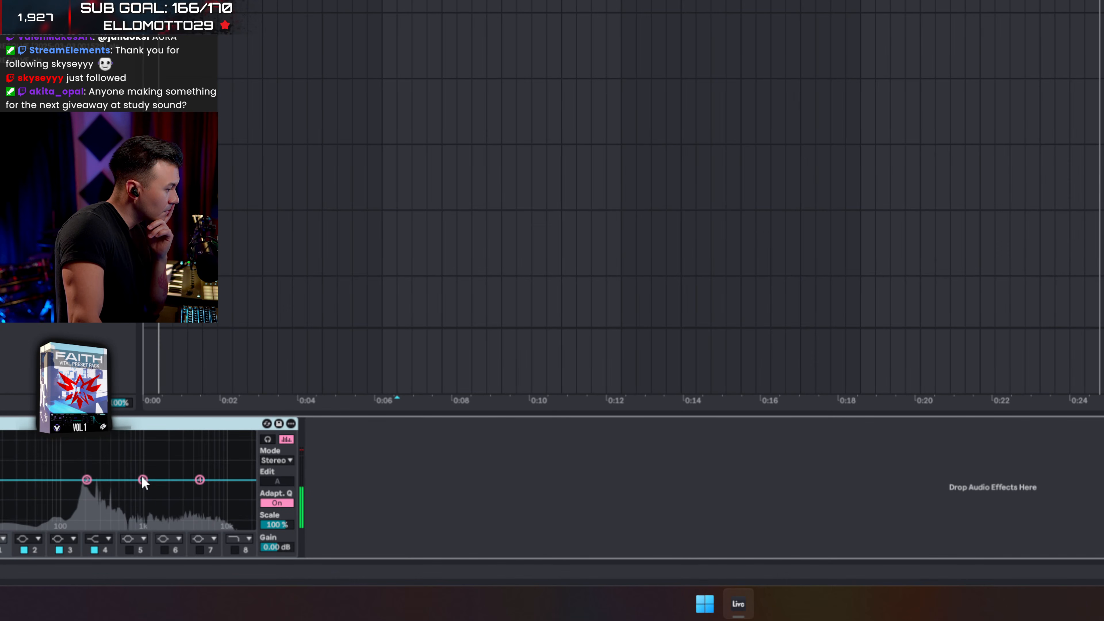
drag(143, 481, 171, 439)
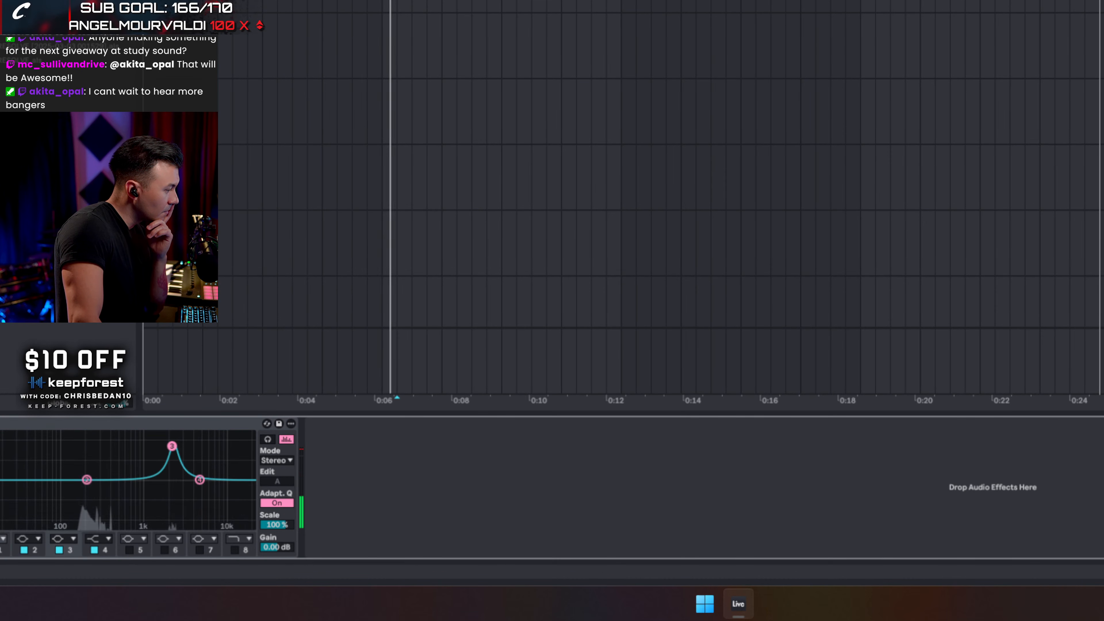
drag(172, 446, 172, 484)
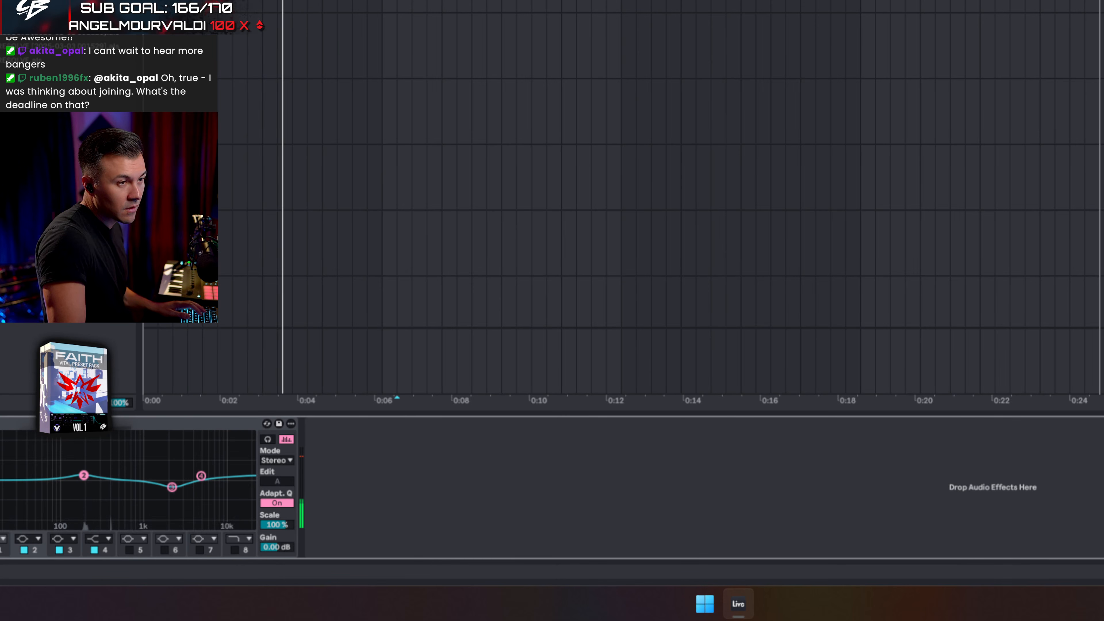
Step: Insert a Glue Compressor between Multiband Compression and Flatline 2 on the Main track
scroll(621, 196, down, 5)
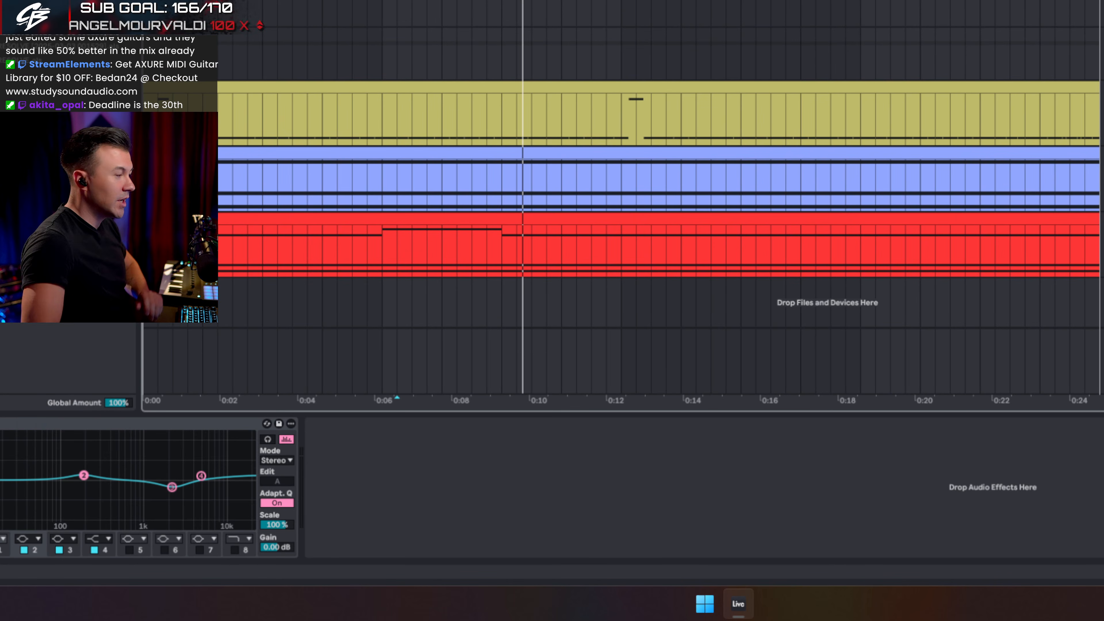
click(1102, 361)
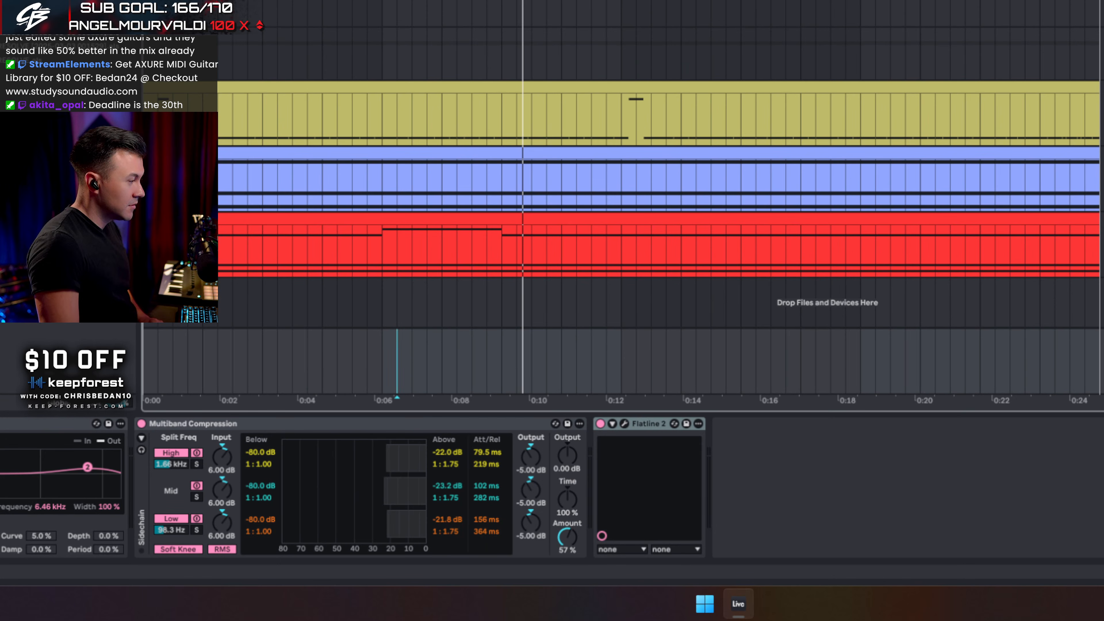
key(ctrl+f)
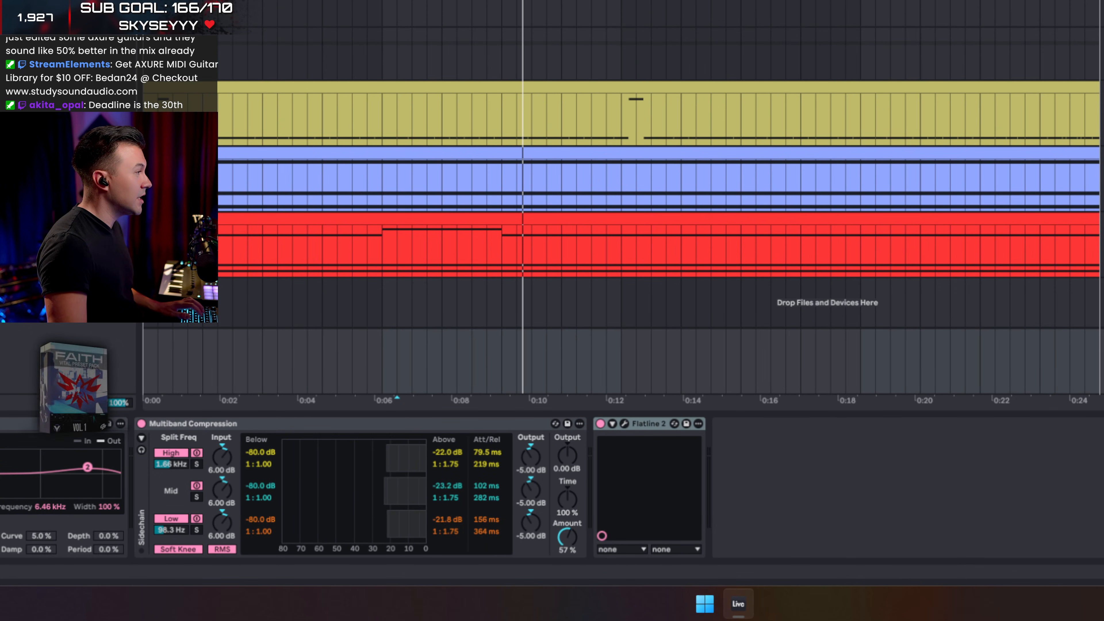
drag(109, 65, 574, 540)
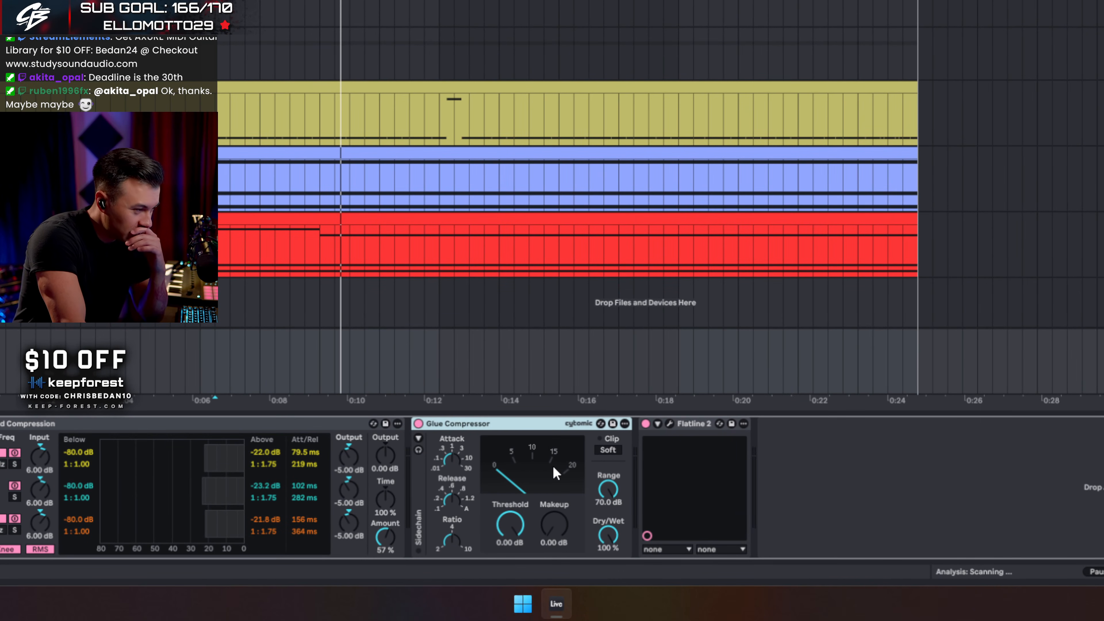
Step: Set the Main track's Glue Compressor threshold to -11 dB during playback and enable its soft clipping
drag(451, 464, 450, 465)
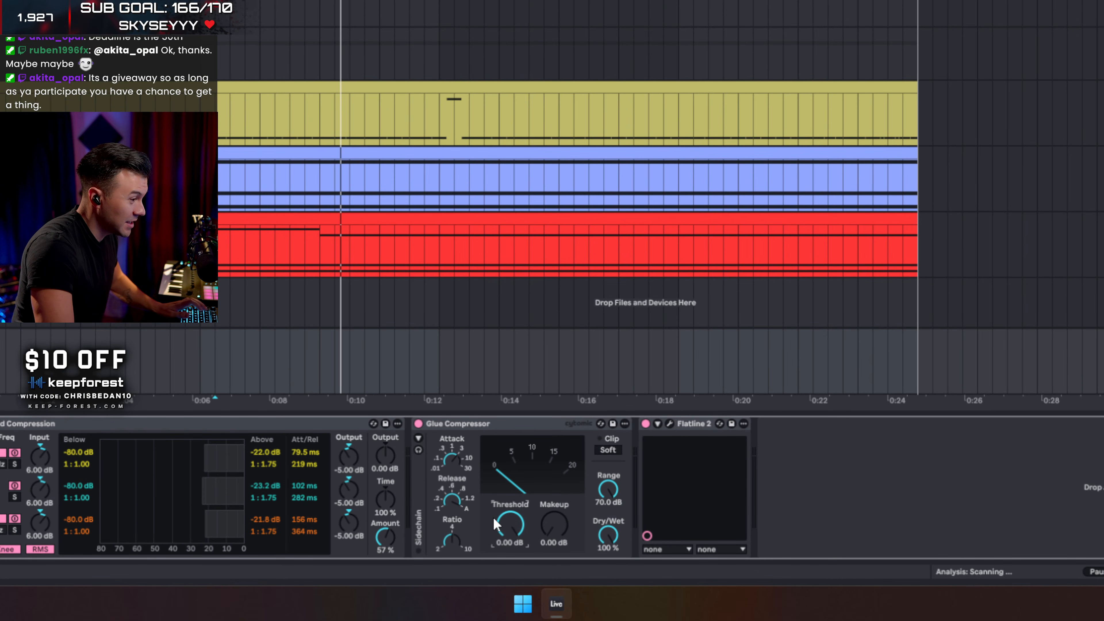
key(space)
scroll(510, 526, down, 4)
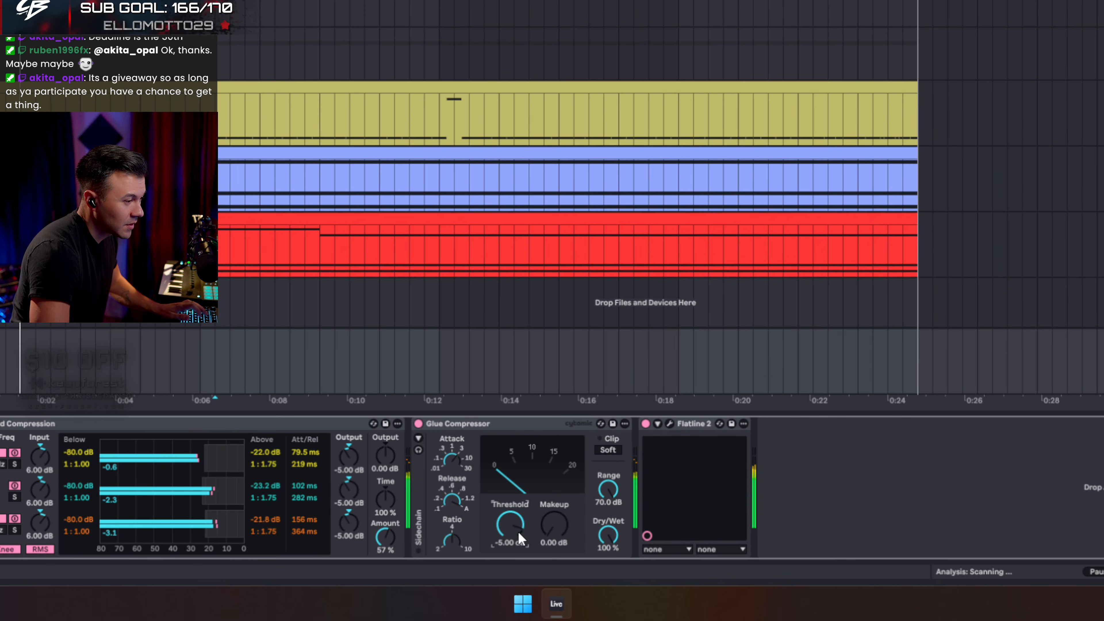
scroll(521, 539, down, 2)
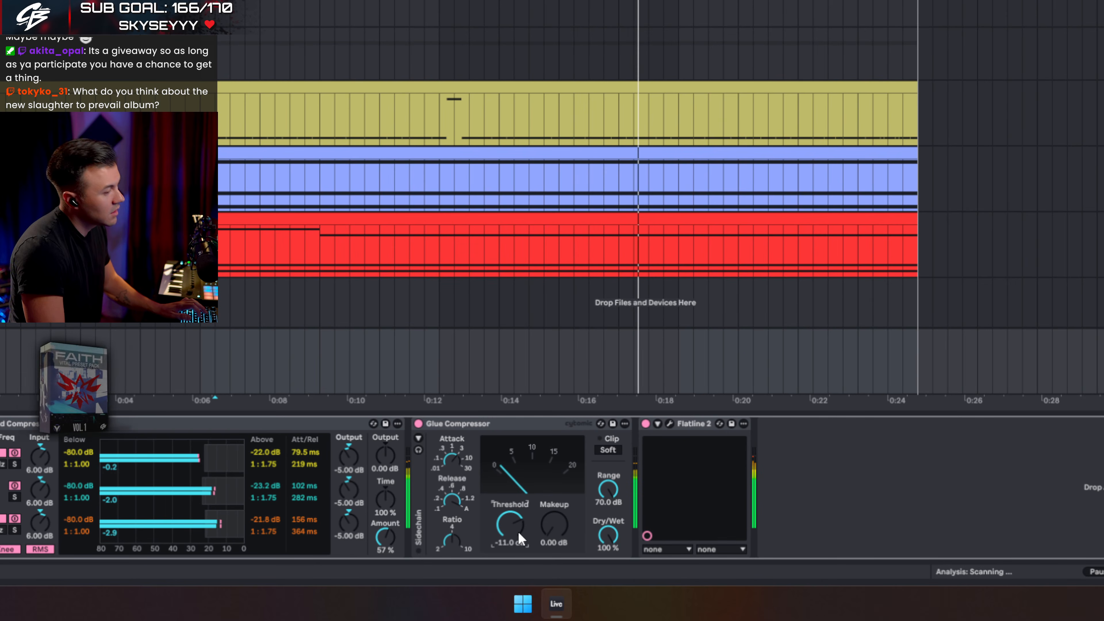
click(611, 450)
Step: Set the Flatline 2 threshold on the Main track to -5.52 dB during playback, then stop and close the plug-in window
click(672, 425)
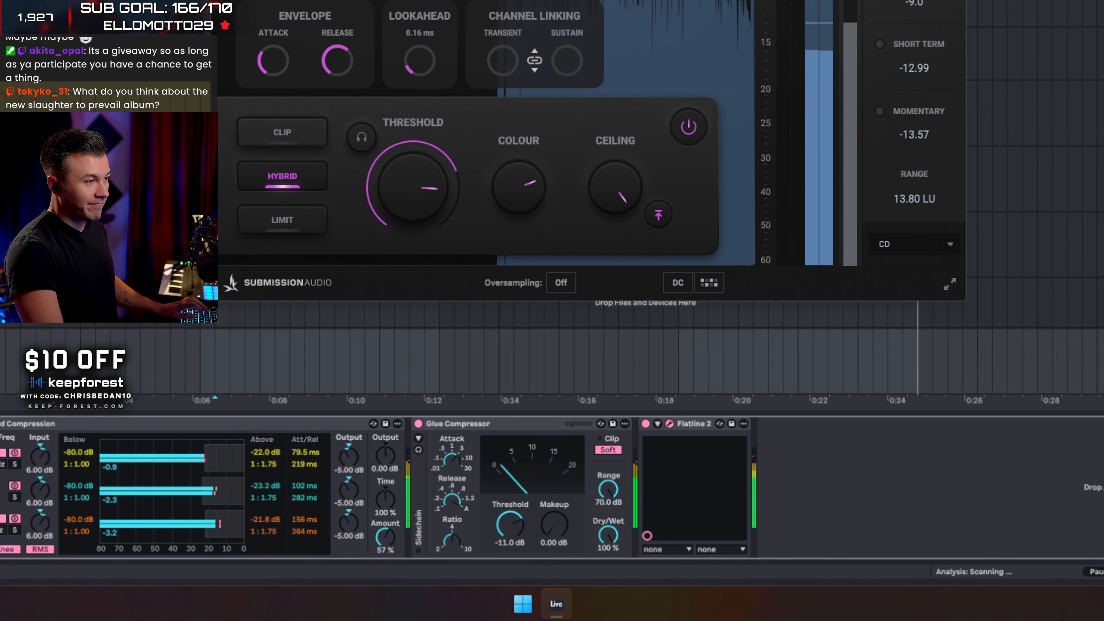
drag(404, 181, 405, 197)
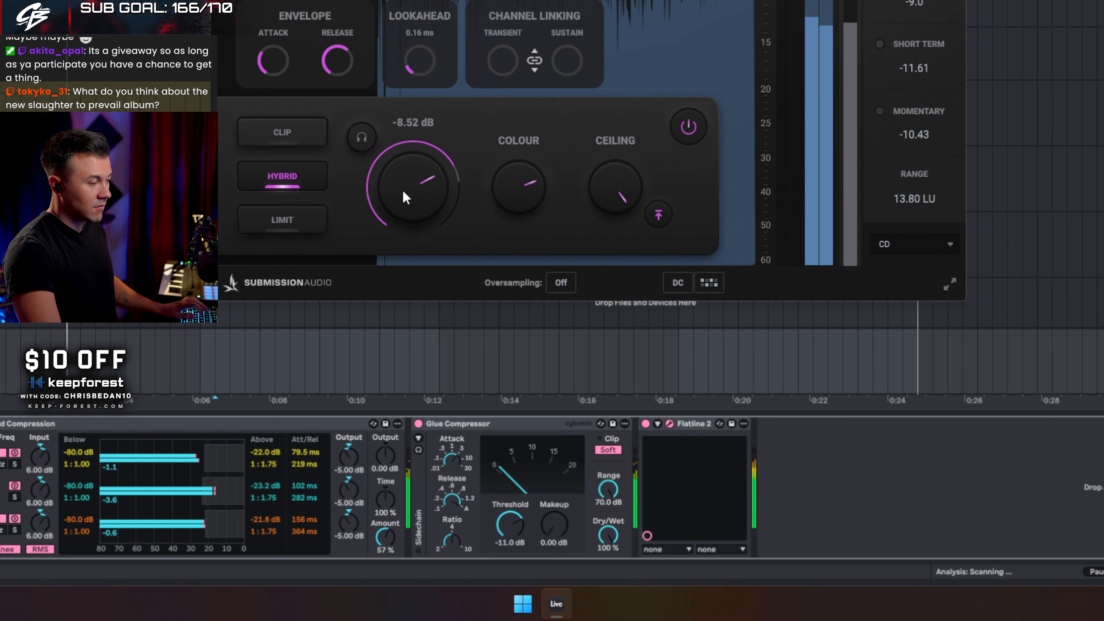
drag(405, 182, 405, 173)
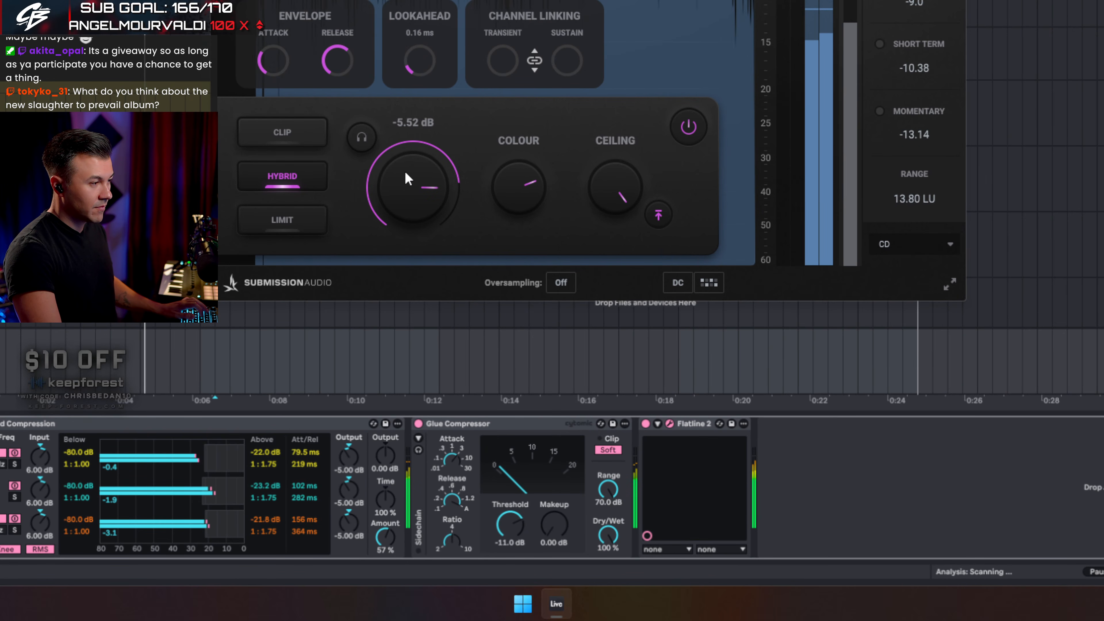
key(space)
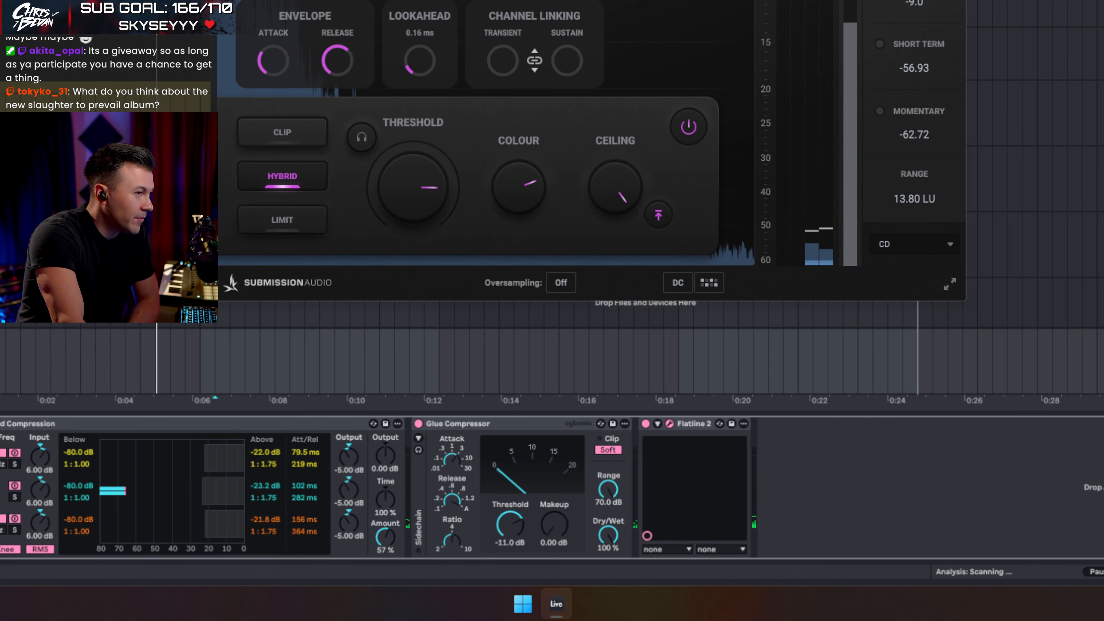
key(Escape)
Step: Compare playback with the bus's multiband compression, Saturator and Glue Compressor bypassed and enabled together
click(394, 9)
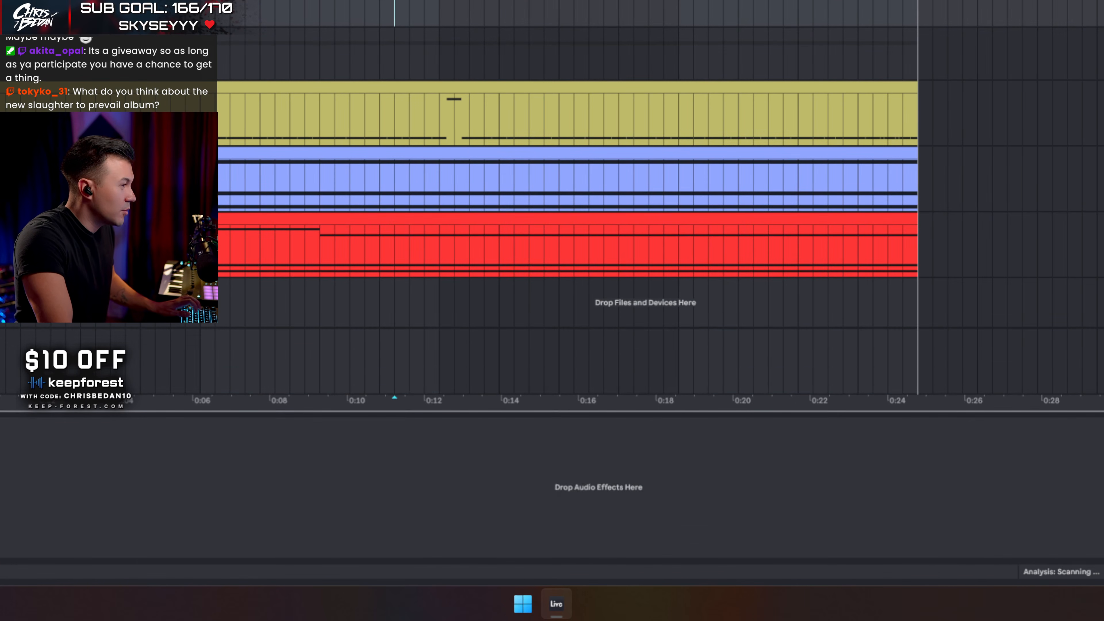
click(395, 362)
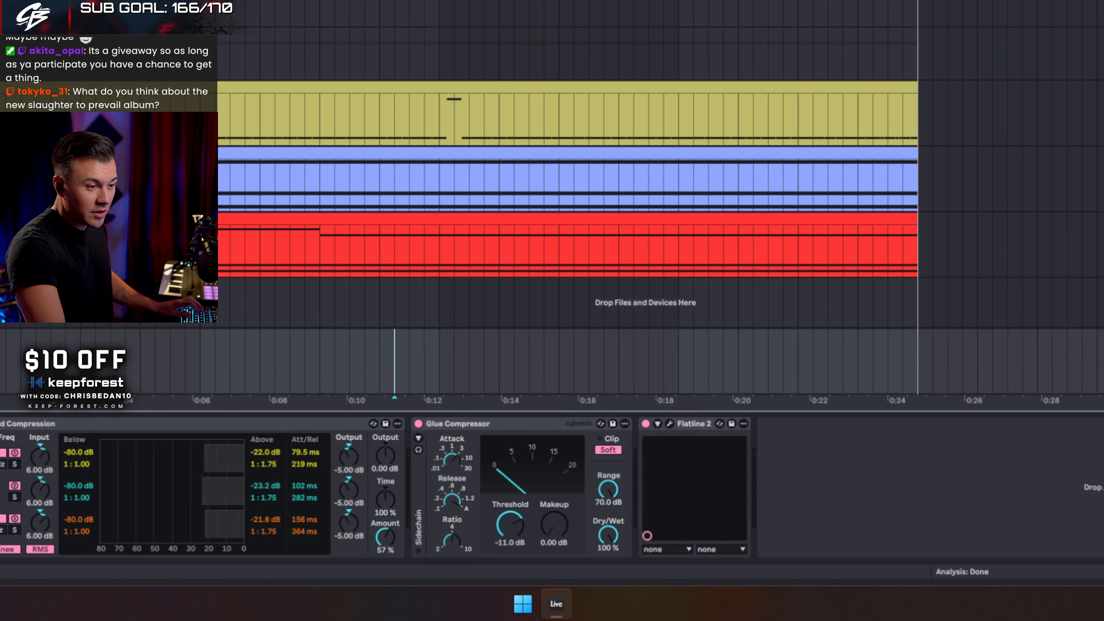
scroll(394, 361, up, 4)
scroll(394, 361, down, 3)
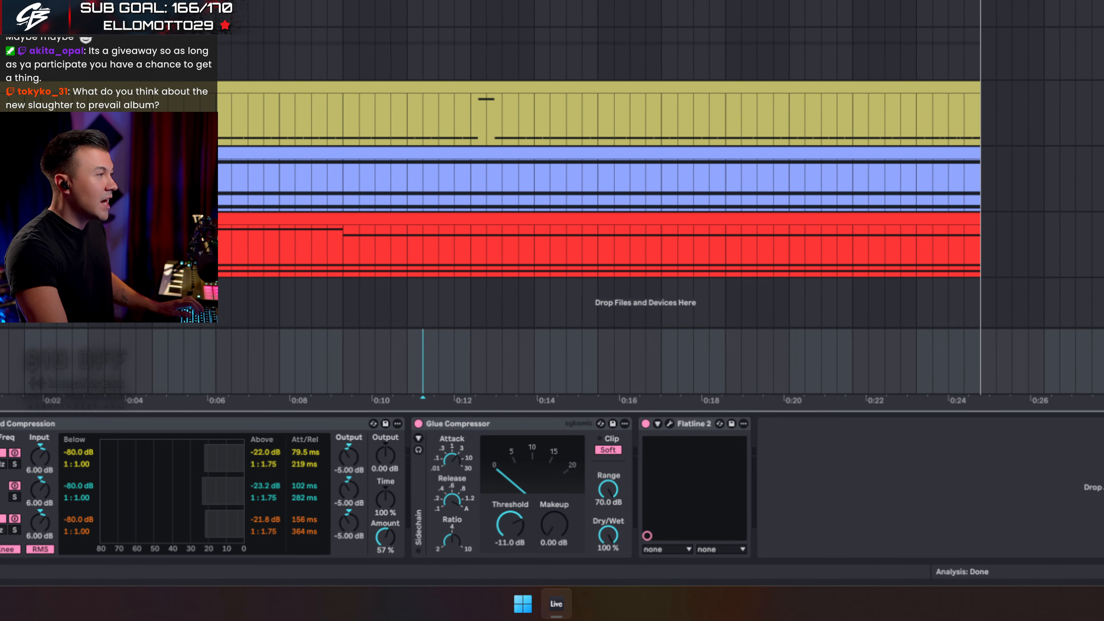
click(1101, 243)
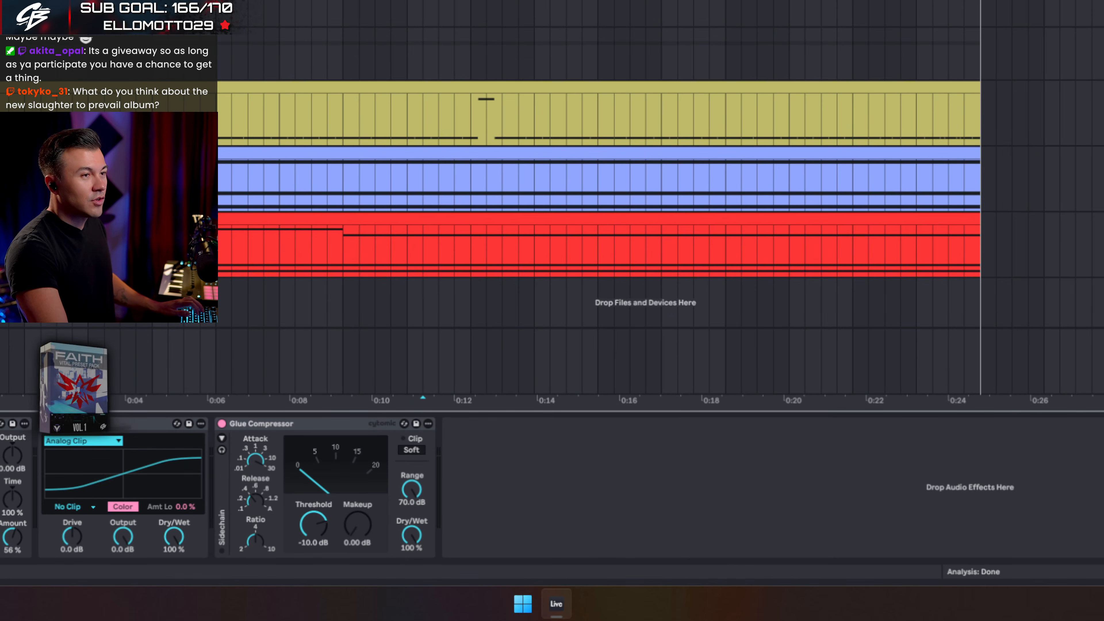
click(3, 424)
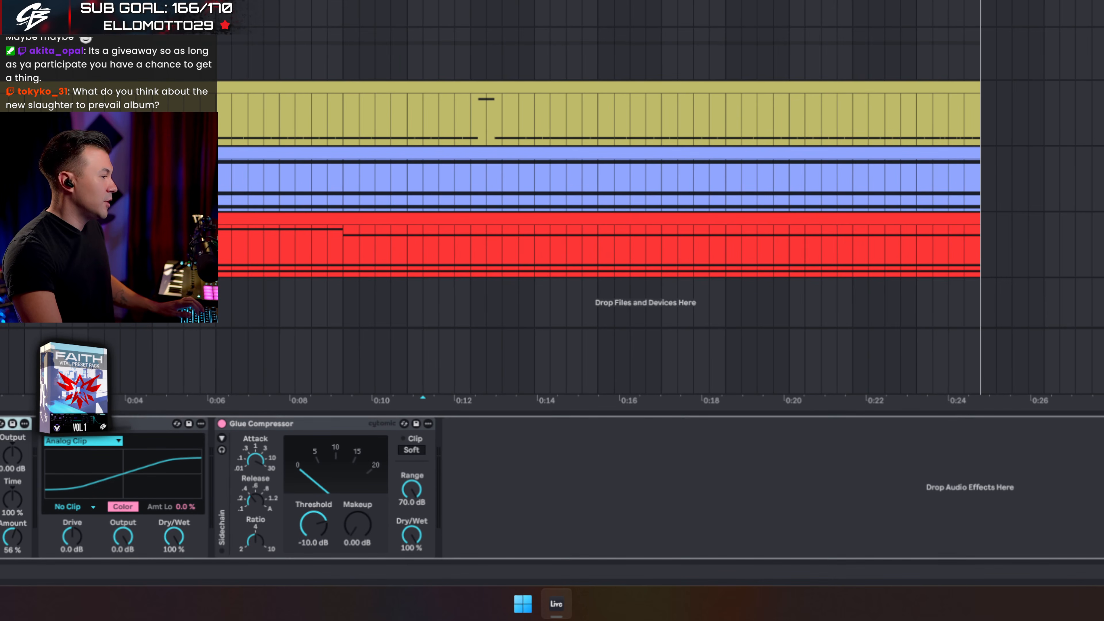
click(297, 428)
key(space)
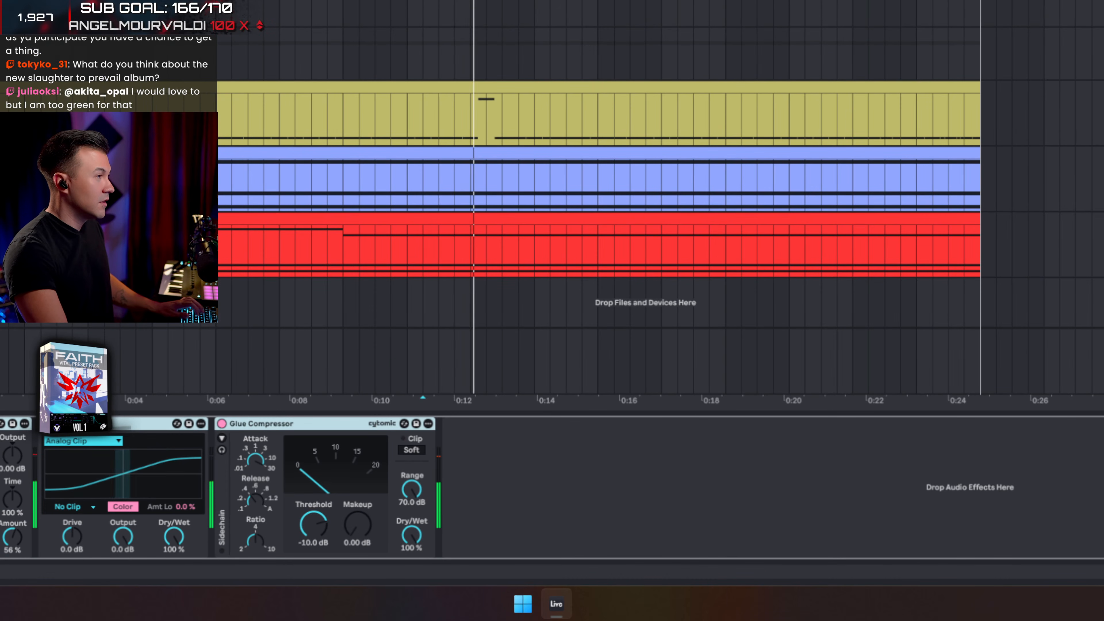
key(space)
key(space)
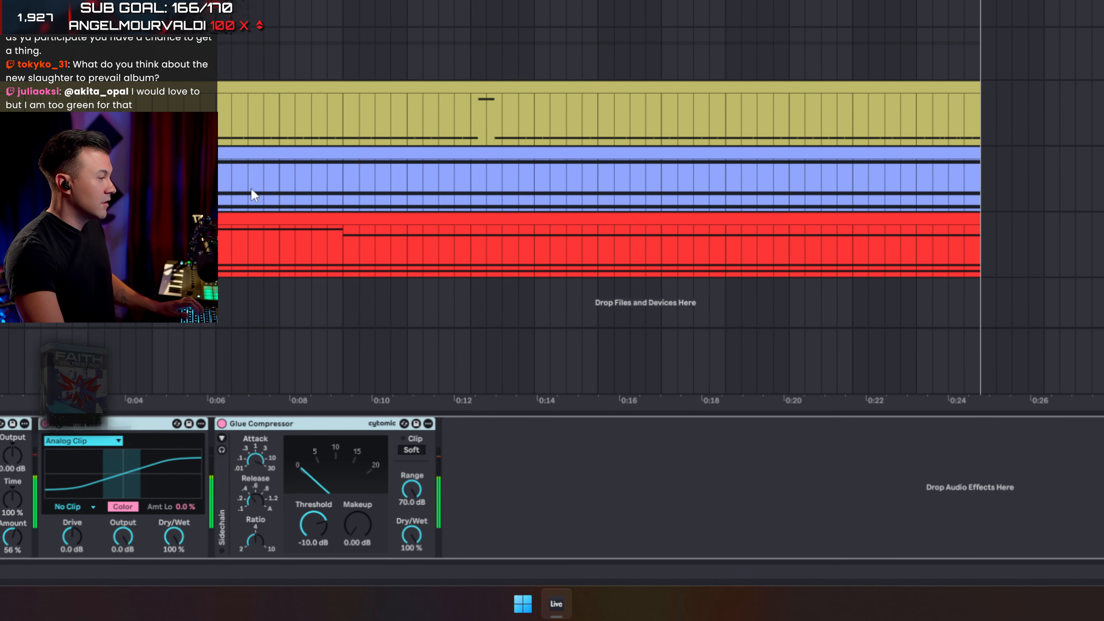
click(223, 423)
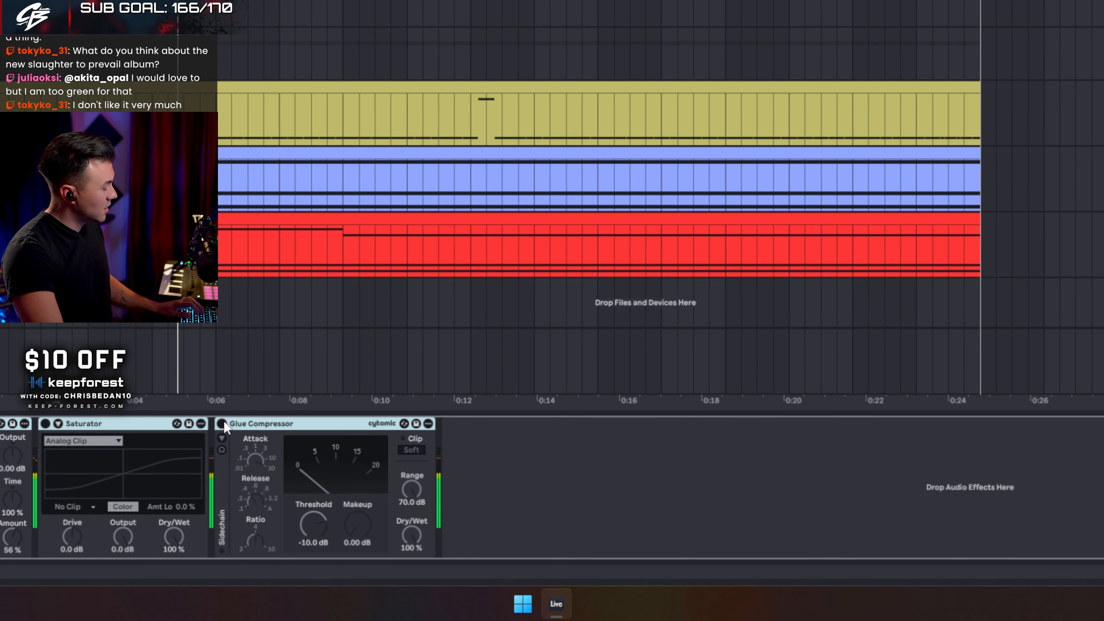
click(224, 422)
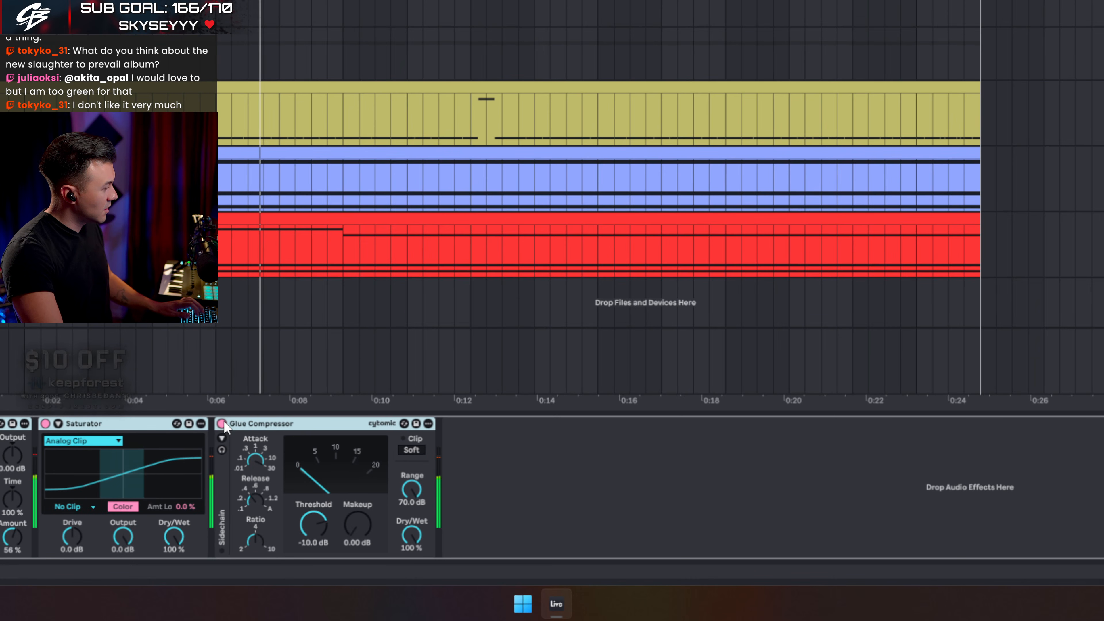
click(224, 423)
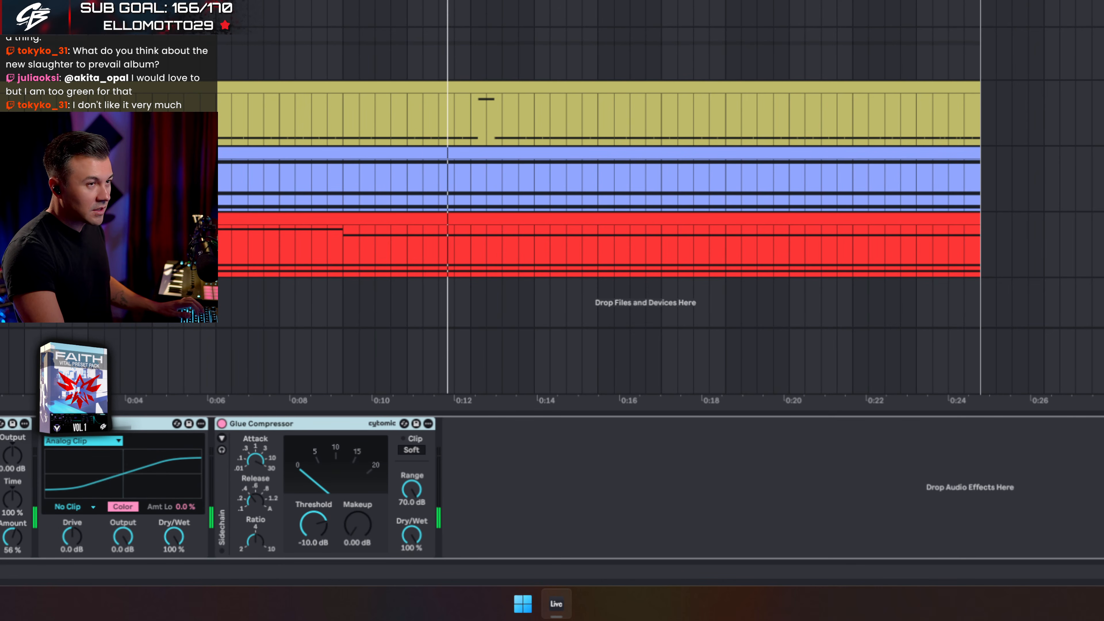
key(space)
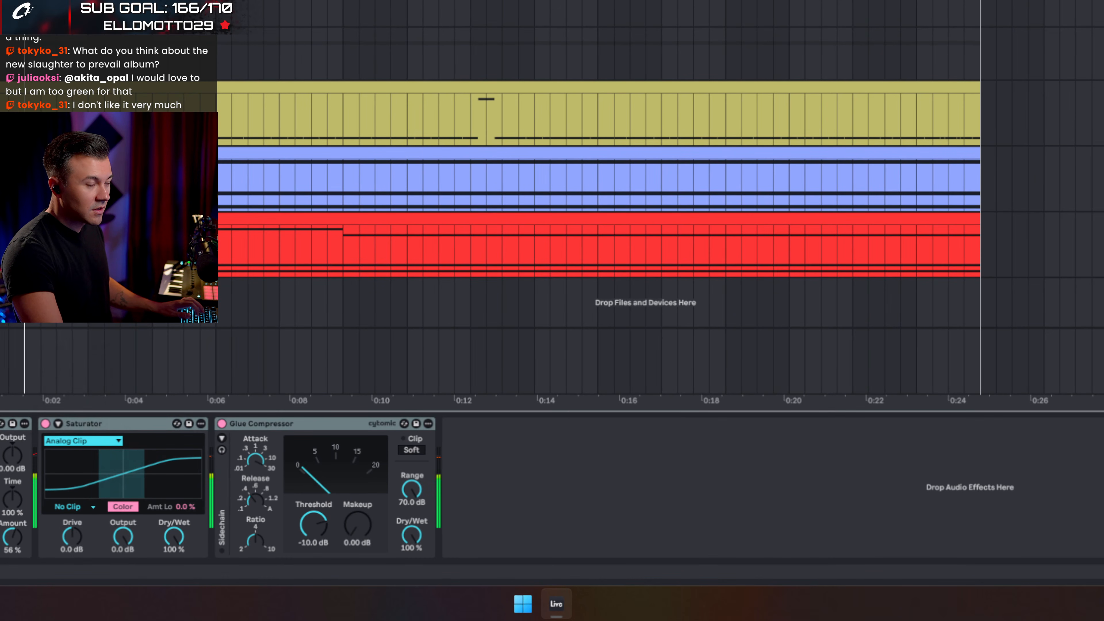
Step: Enable band 6 of the EQ Eight before Telos with a slight dip around 4 kHz, and check the Telos settings
key(Down)
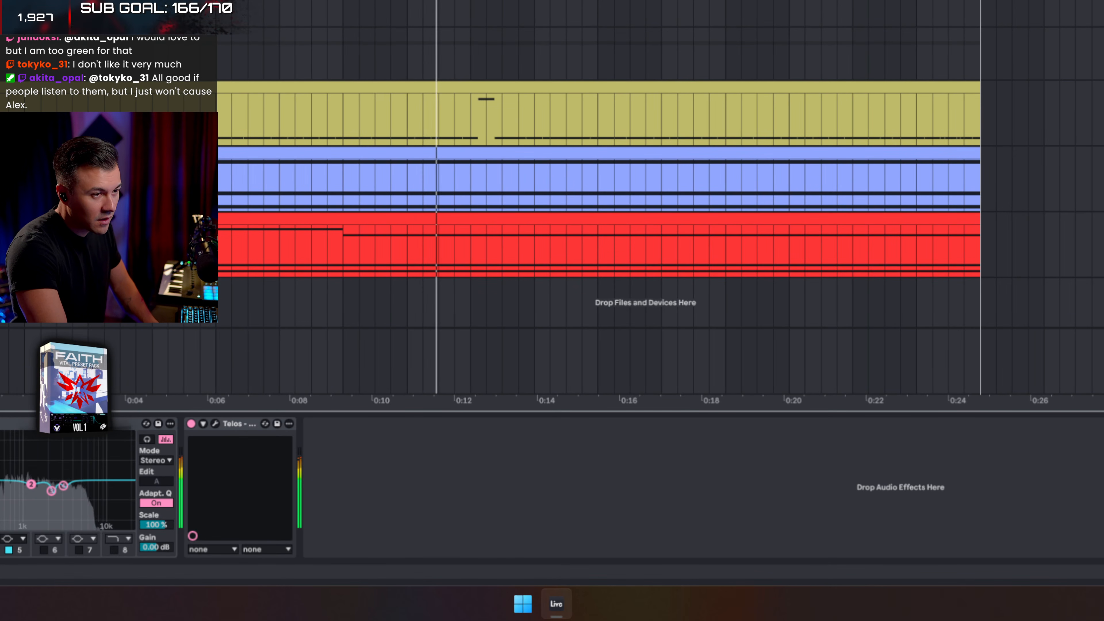
click(1095, 53)
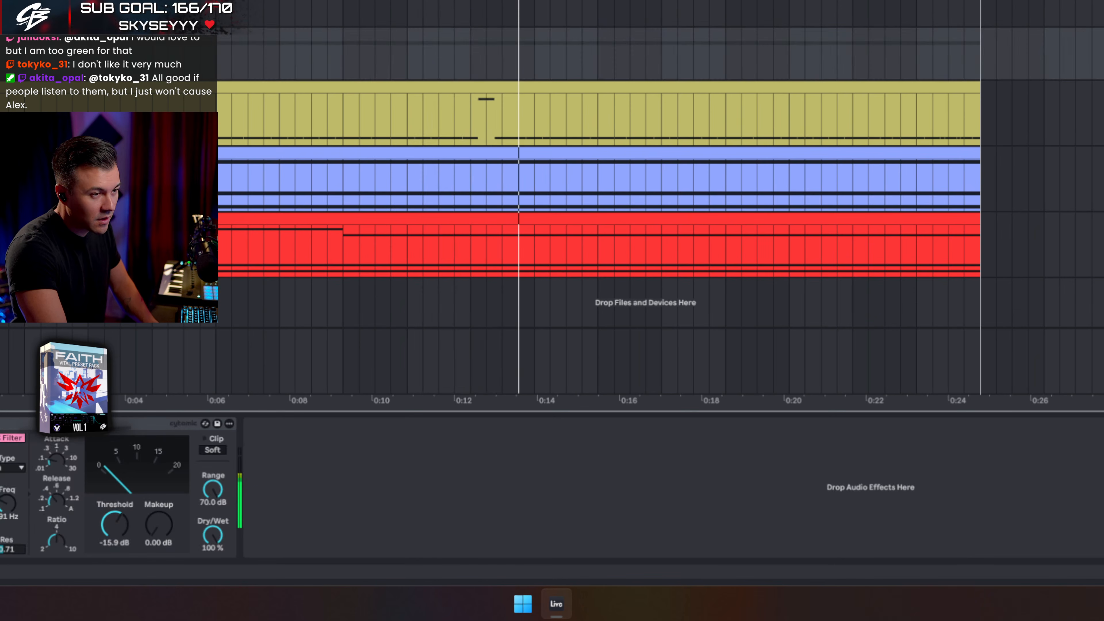
click(1096, 13)
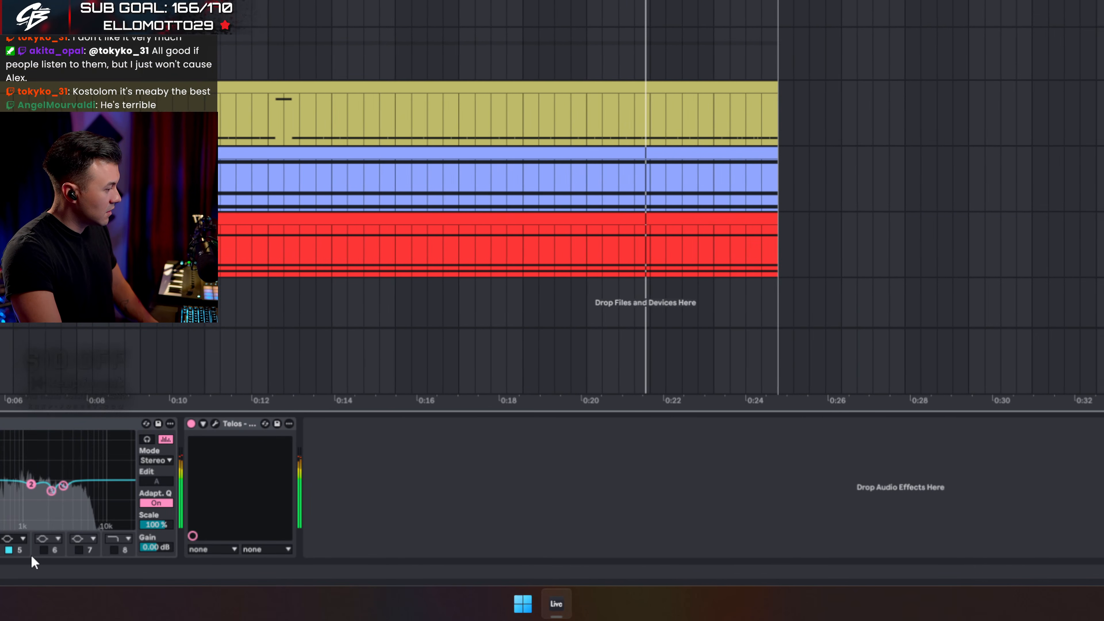
click(44, 550)
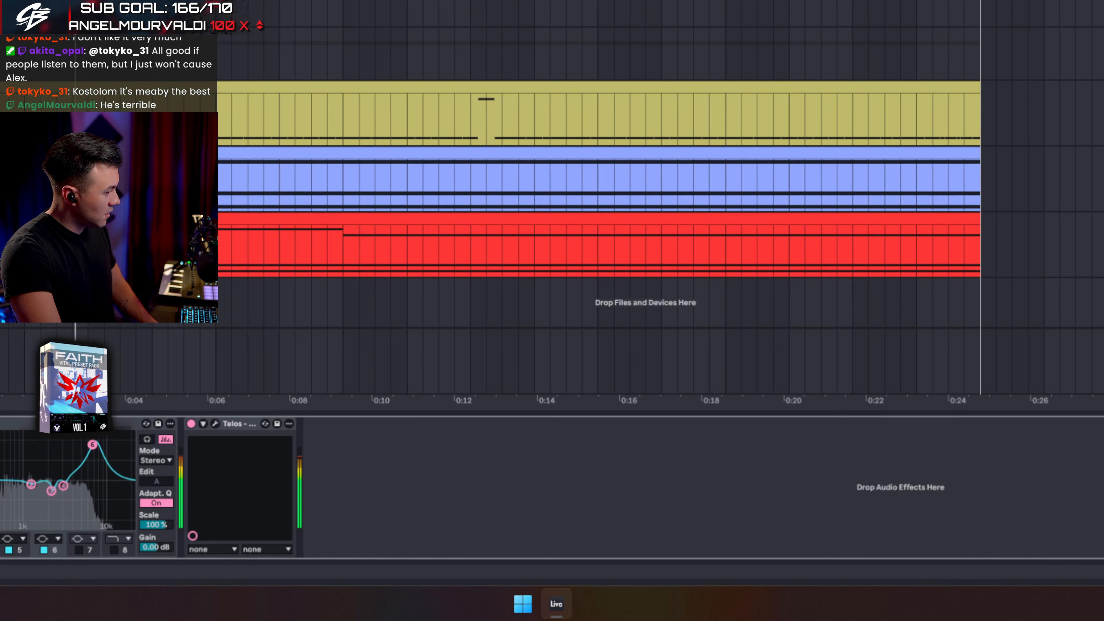
drag(81, 450, 84, 484)
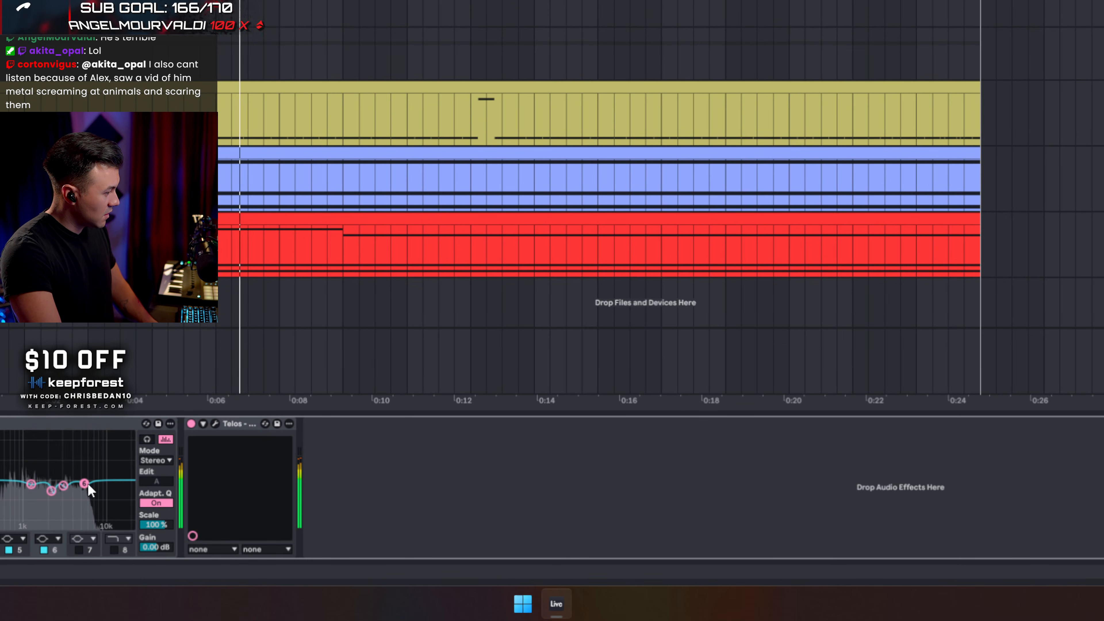
mouse_move(84, 483)
mouse_down()
mouse_move(77, 496)
mouse_move(76, 483)
mouse_up()
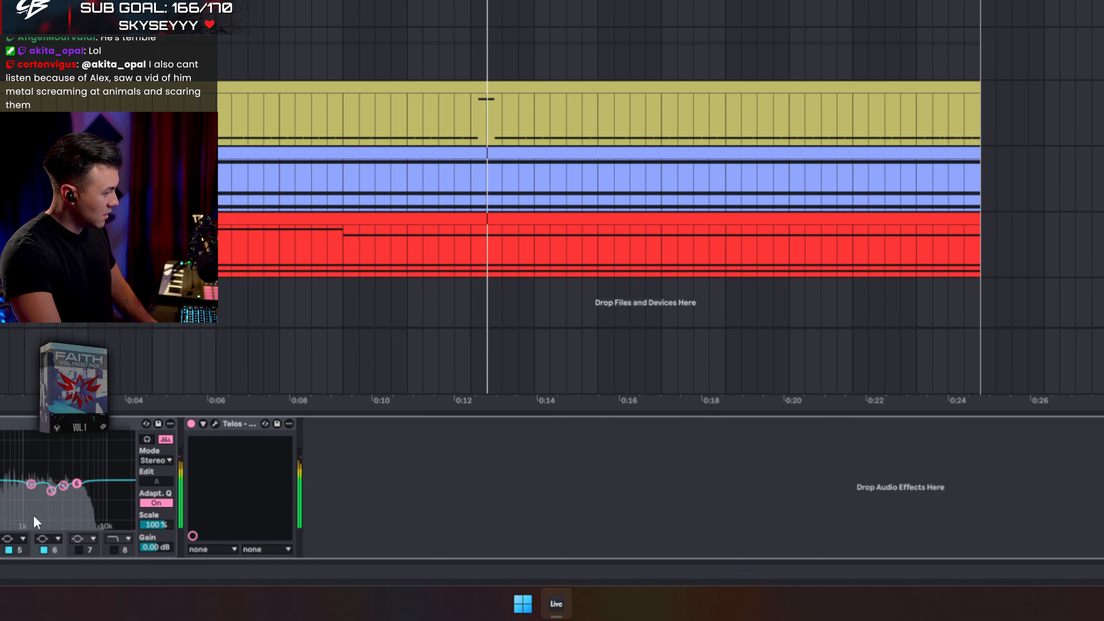
click(215, 424)
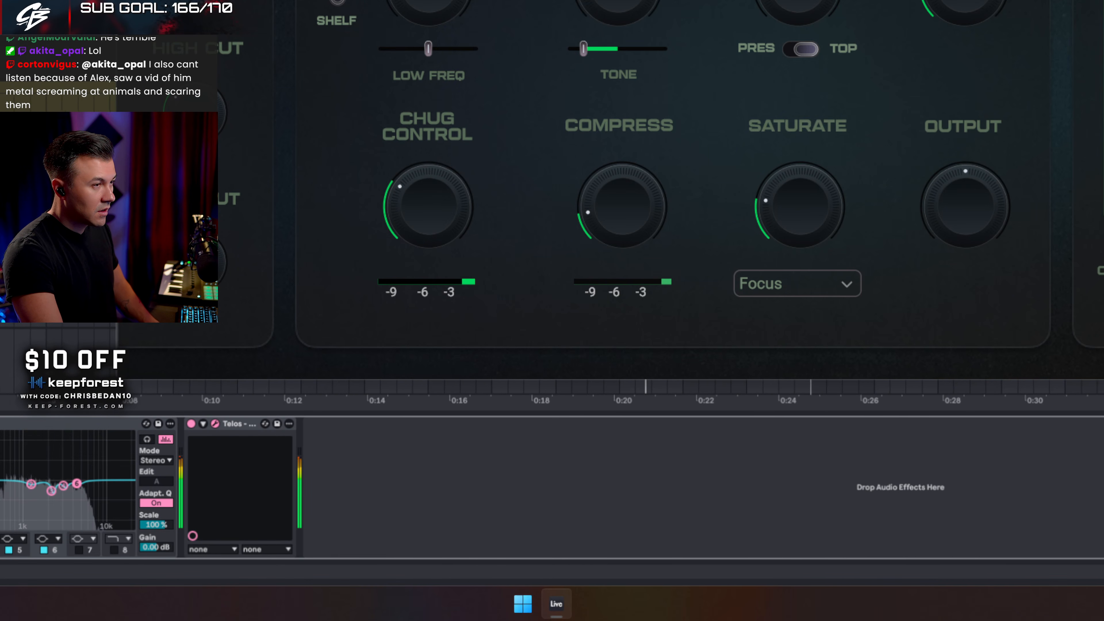
key(Escape)
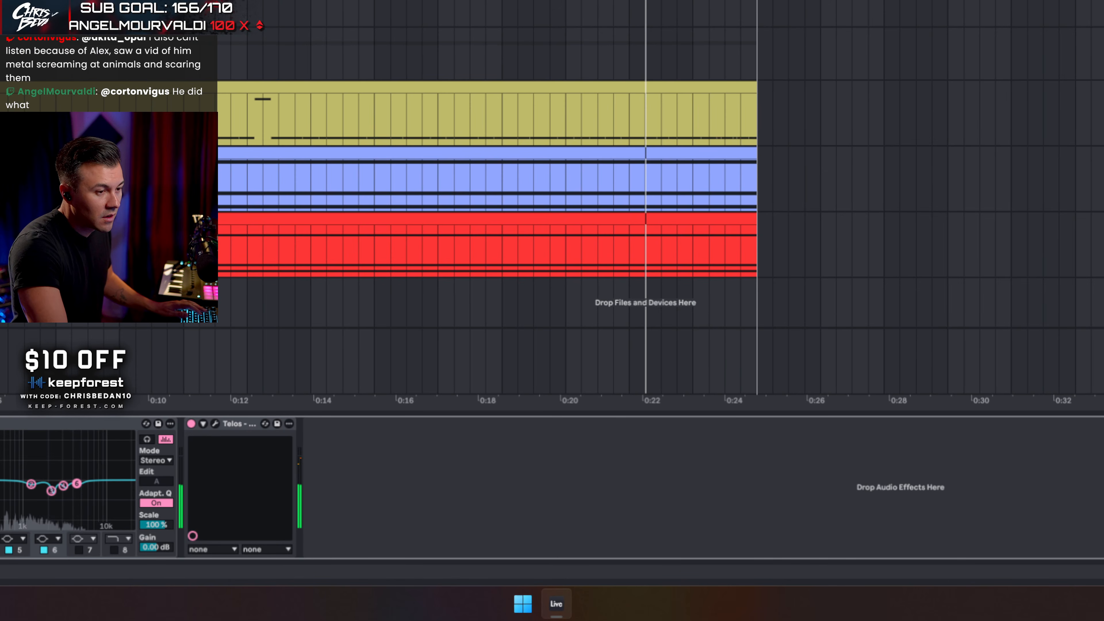
Step: Add ADPTR MetricAB after Flatline 2 on the Main track and close its plug-in window
click(646, 361)
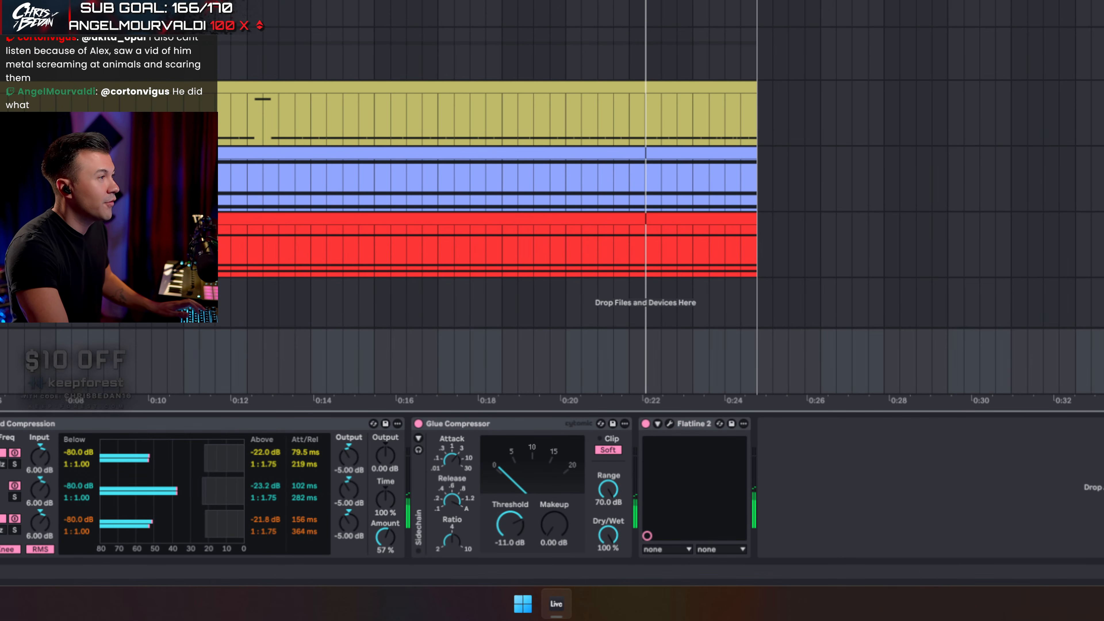
drag(318, 401, 594, 401)
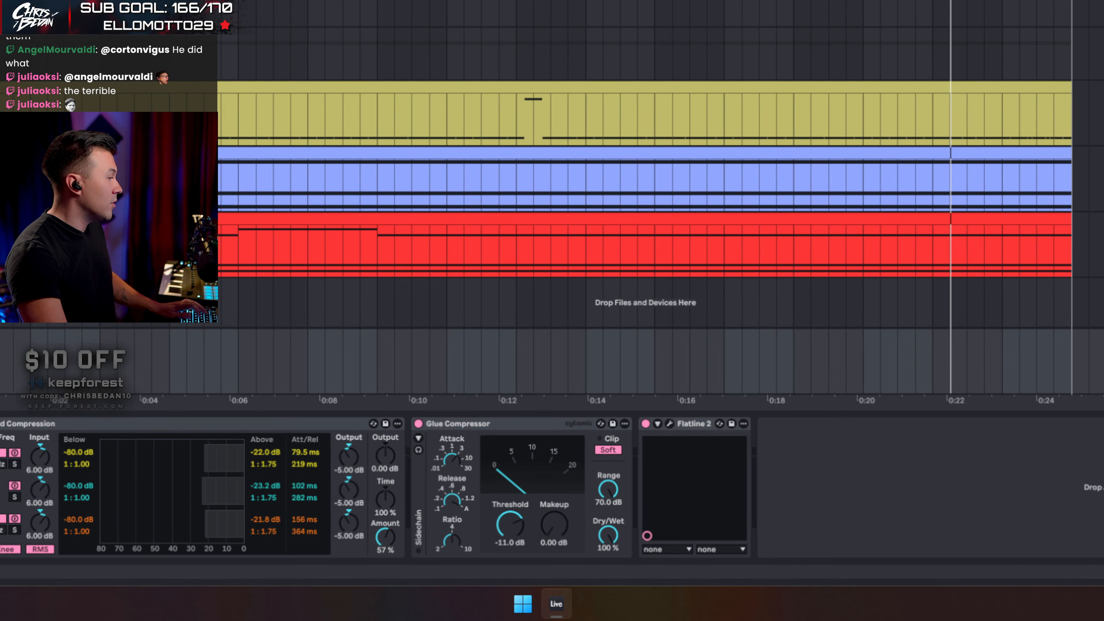
drag(697, 420, 900, 545)
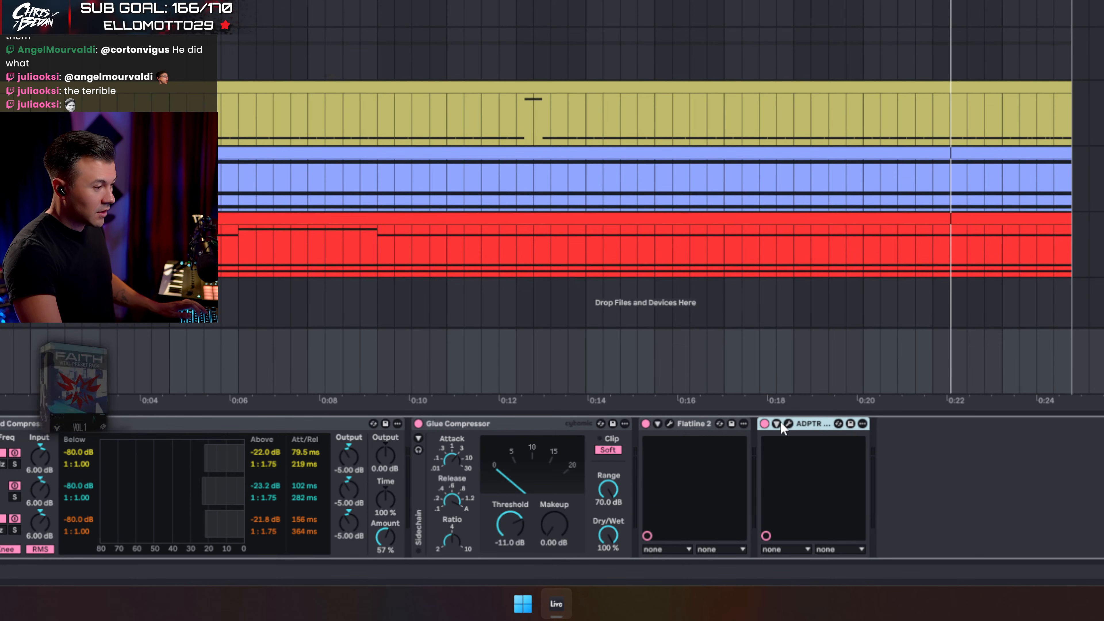
drag(1043, 0, 429, 15)
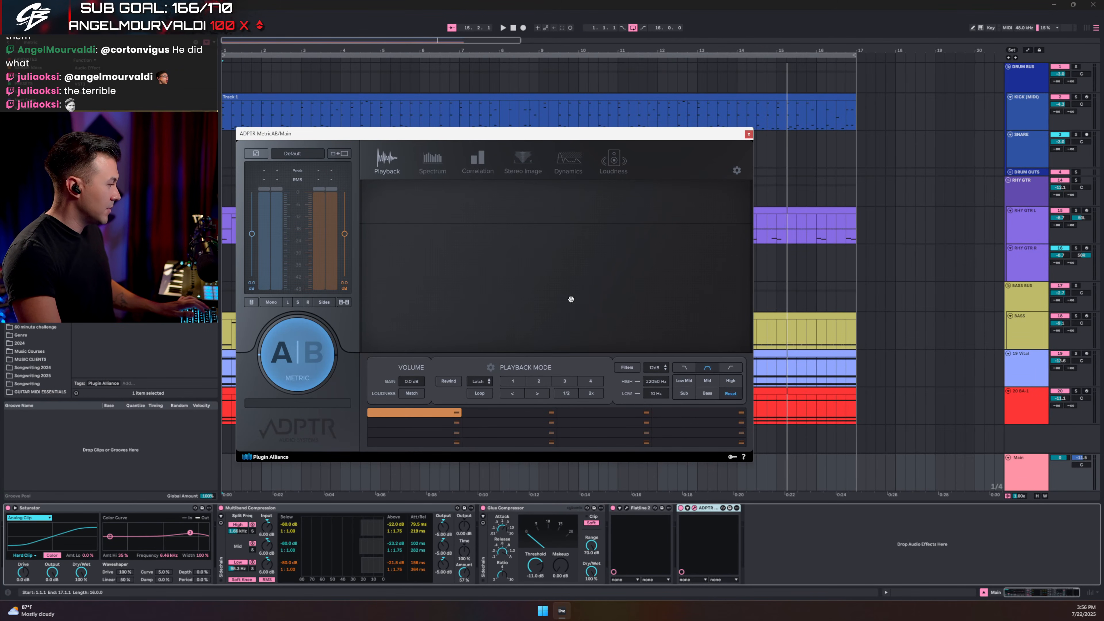
click(748, 134)
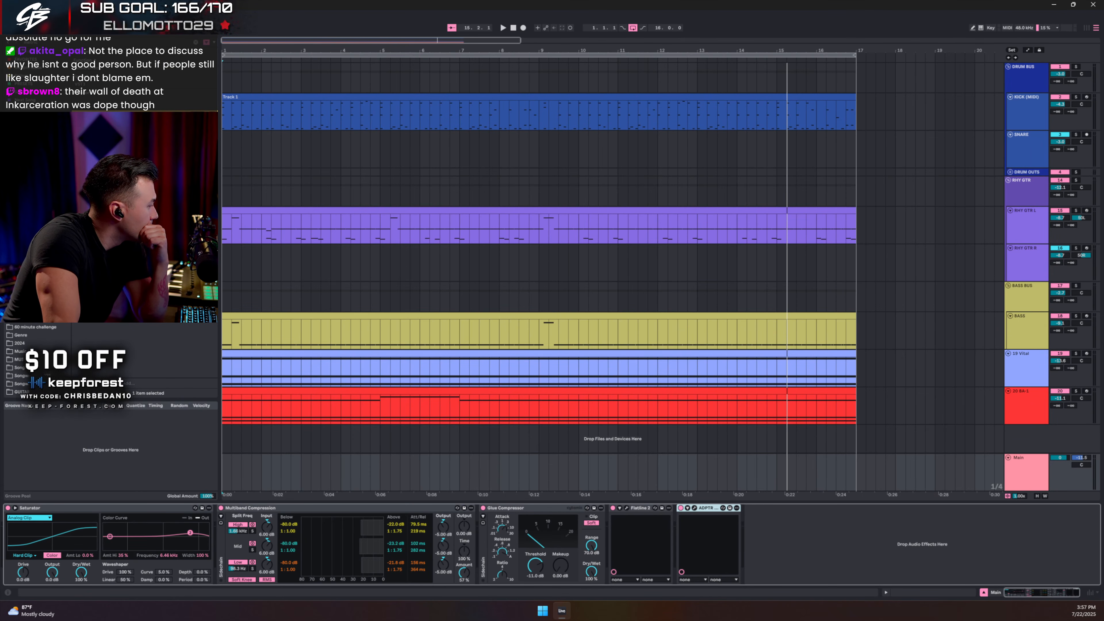
Step: View the mix walkthrough thumbnail image, close it, and move the browser window off this screen
key(super+d)
key(super+d)
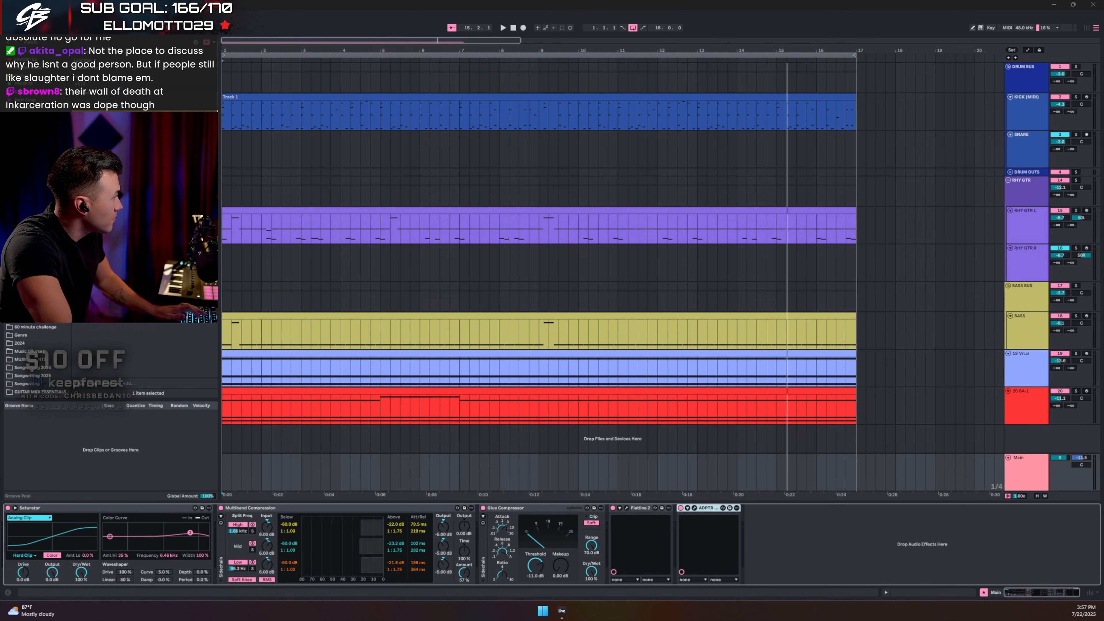
drag(0, 67, 569, 69)
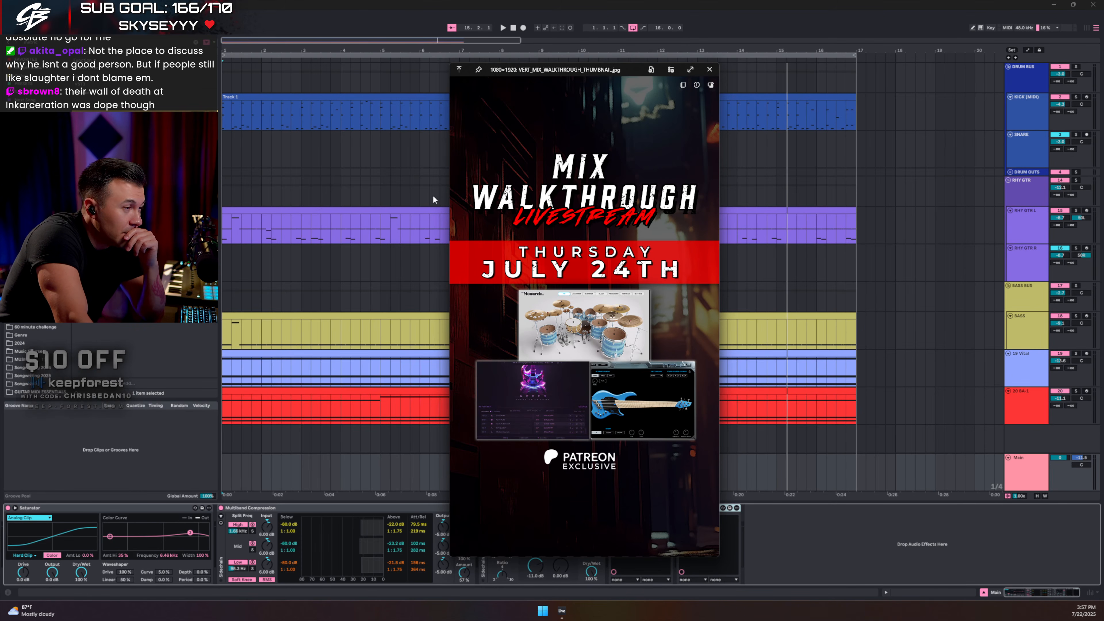
click(708, 70)
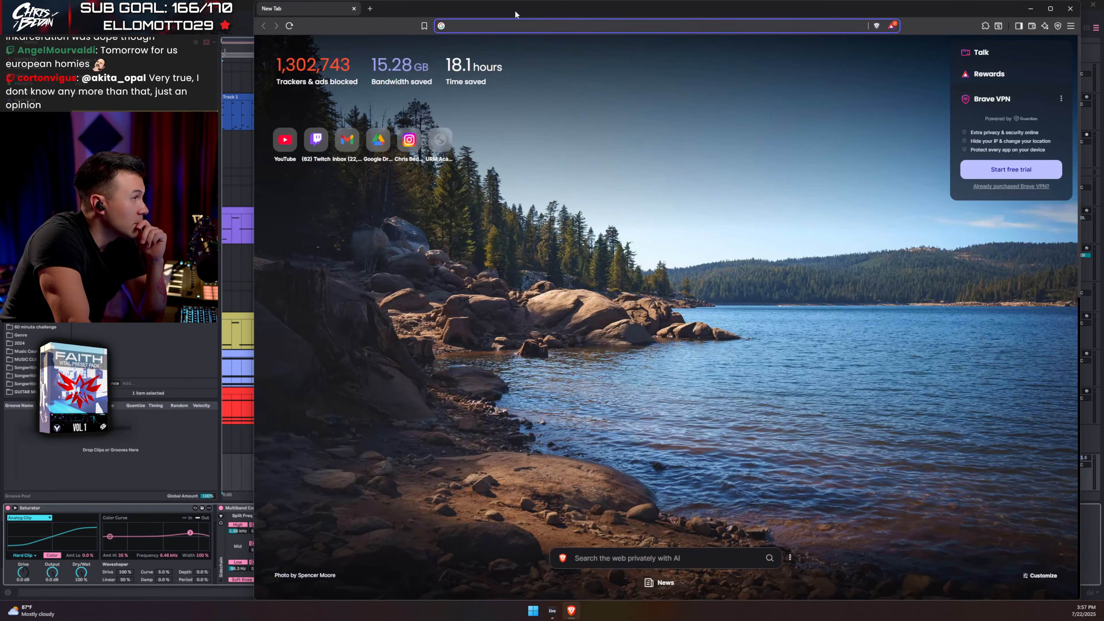
drag(515, 12, 0, 22)
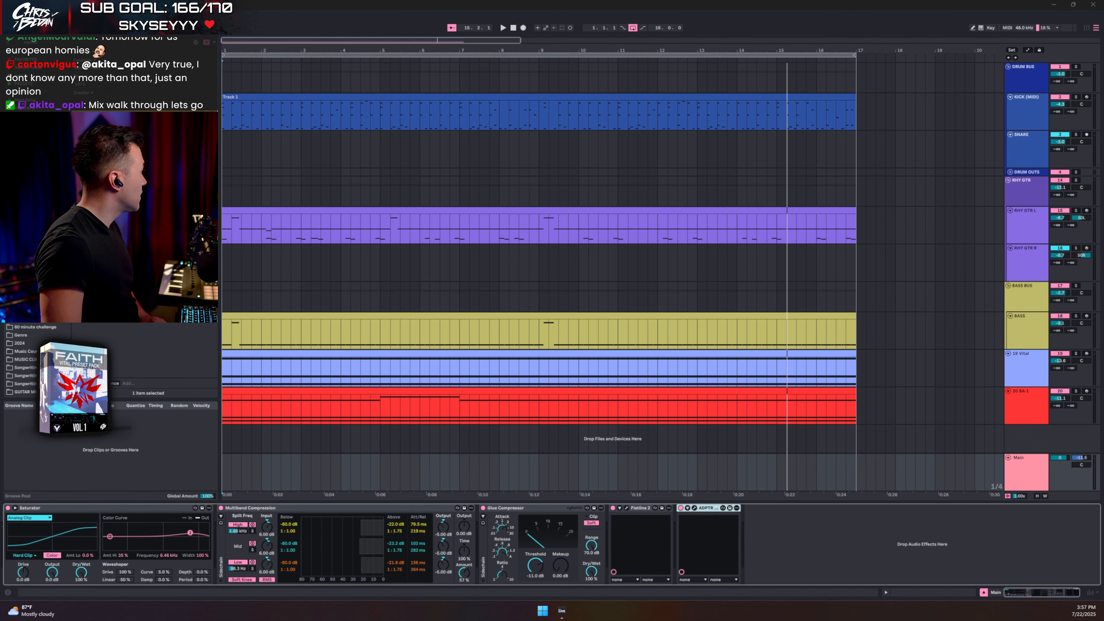
Step: Switch to the browser, watch the Spiritbox 'Soft Spine' mix challenge reel with sound on, and close it
drag(0, 52, 636, 23)
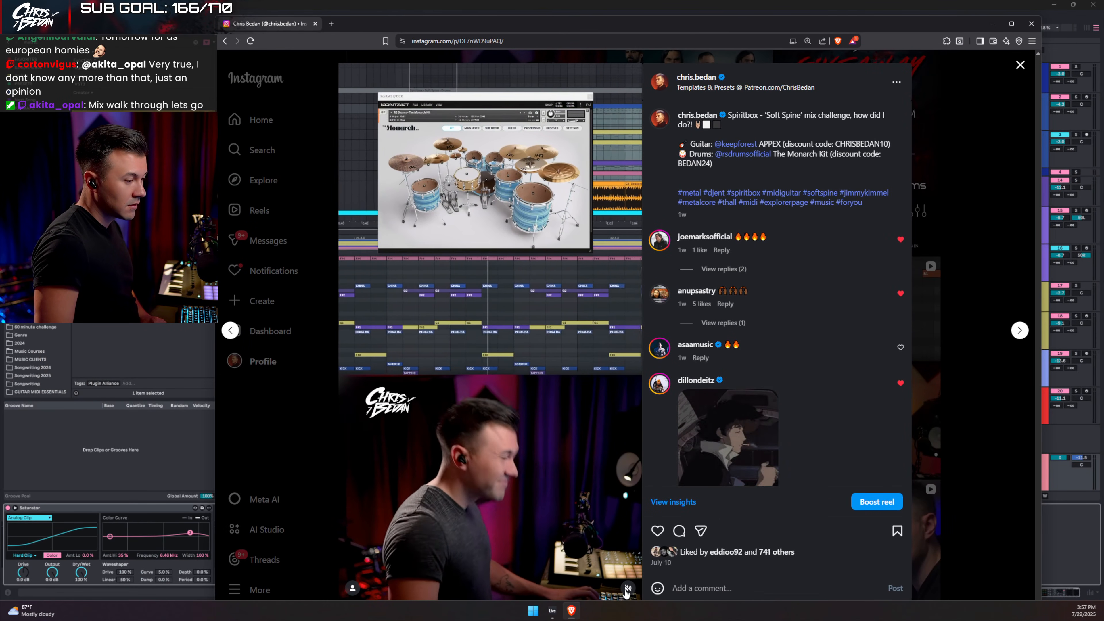
click(627, 590)
drag(524, 16, 524, 1)
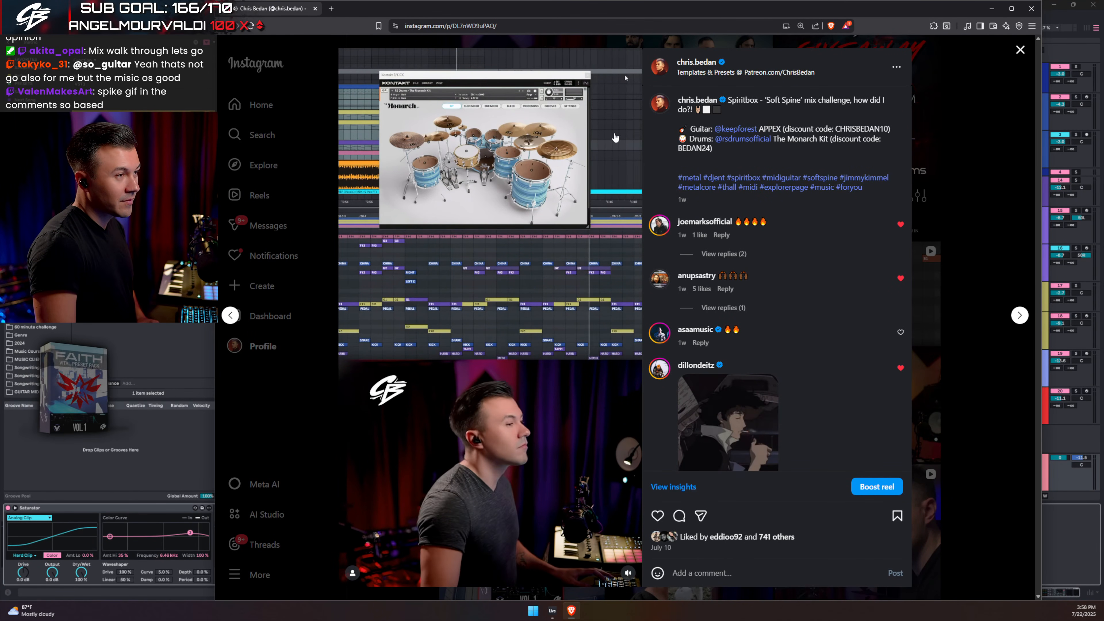
click(1020, 50)
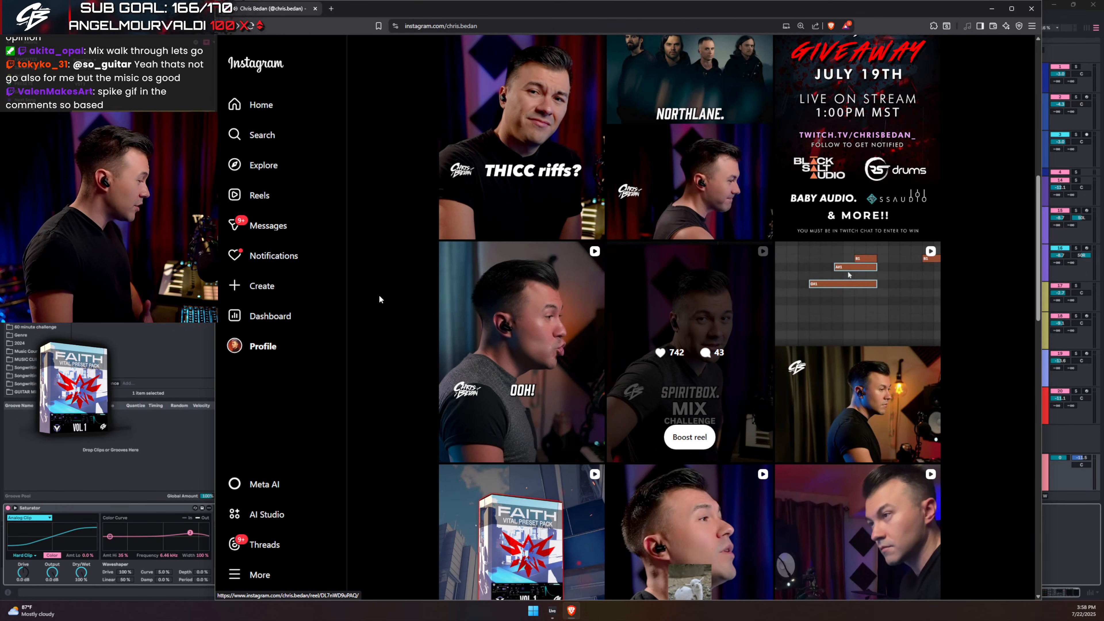
Step: Watch the 'THICC riffs?' reel from the Instagram profile grid and close it
scroll(379, 300, up, 6)
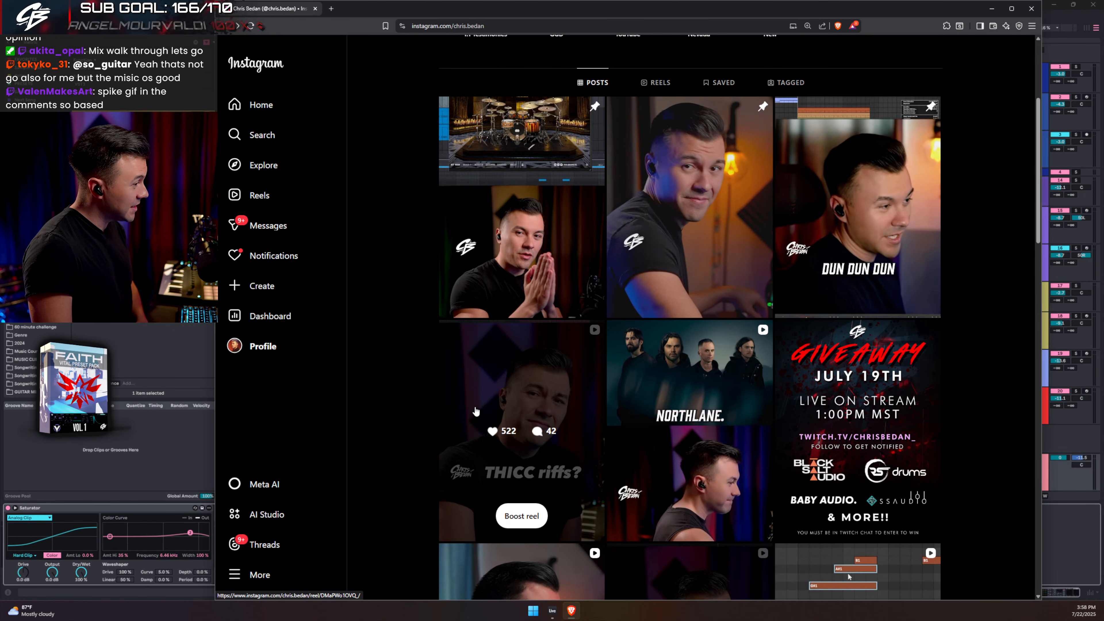
click(479, 409)
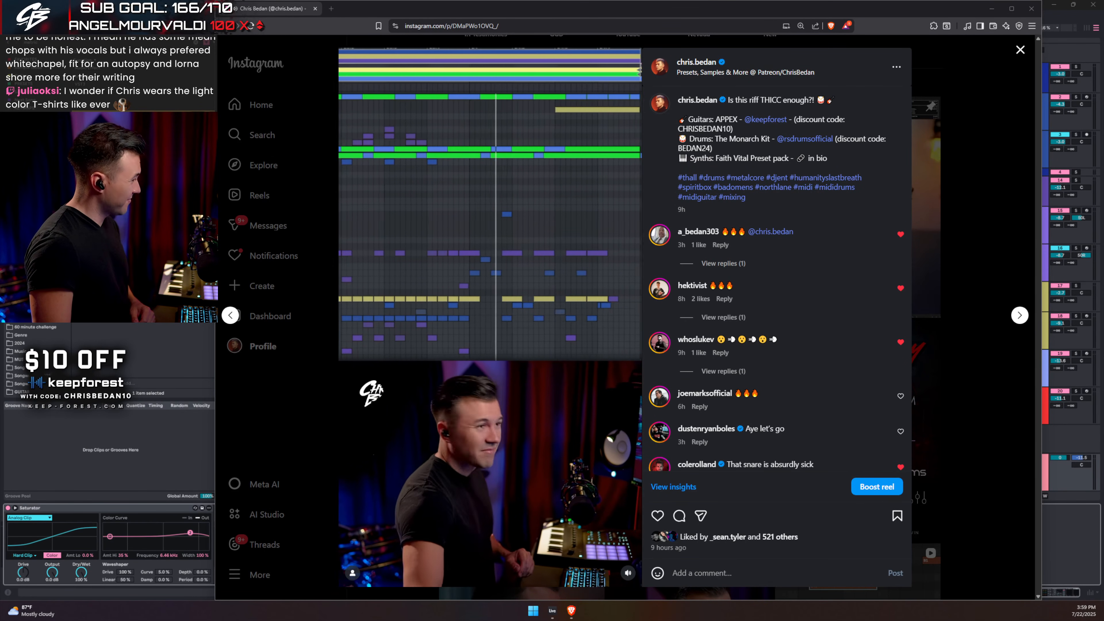
click(1021, 50)
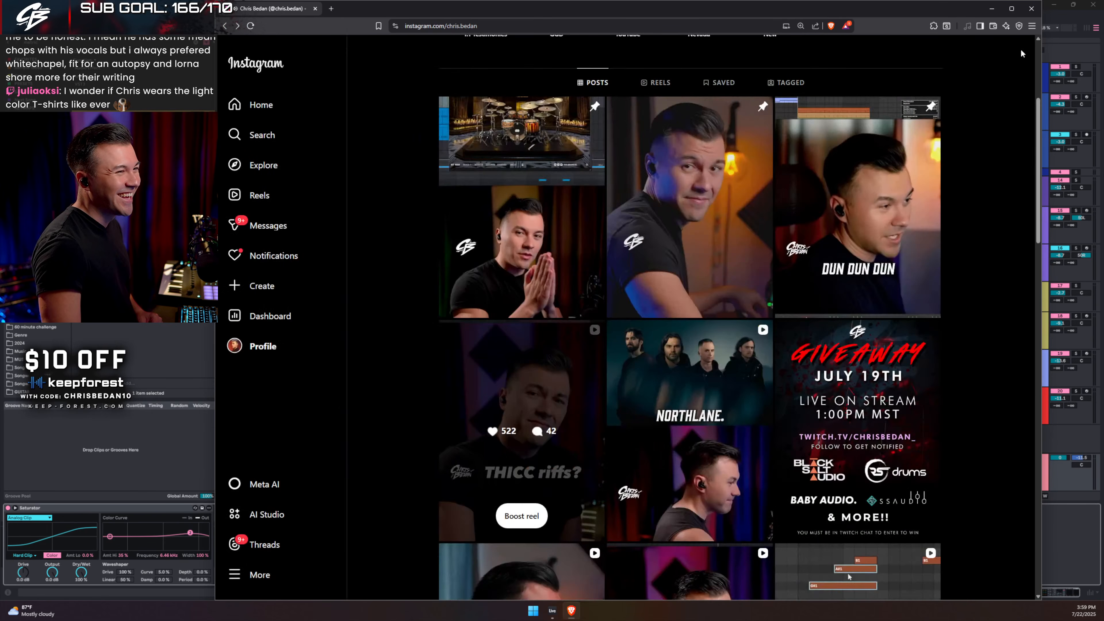
Step: Find the older 'When the guitar effects get you hype!' reel in the profile's posts, watch it, and close it
scroll(986, 255, down, 15)
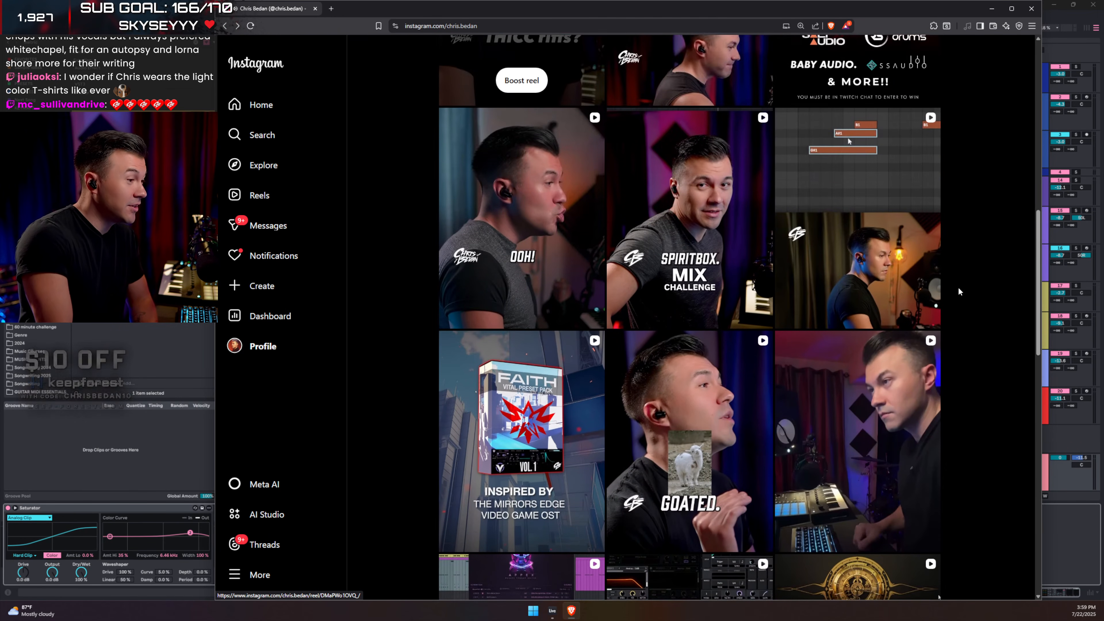
scroll(977, 301, down, 15)
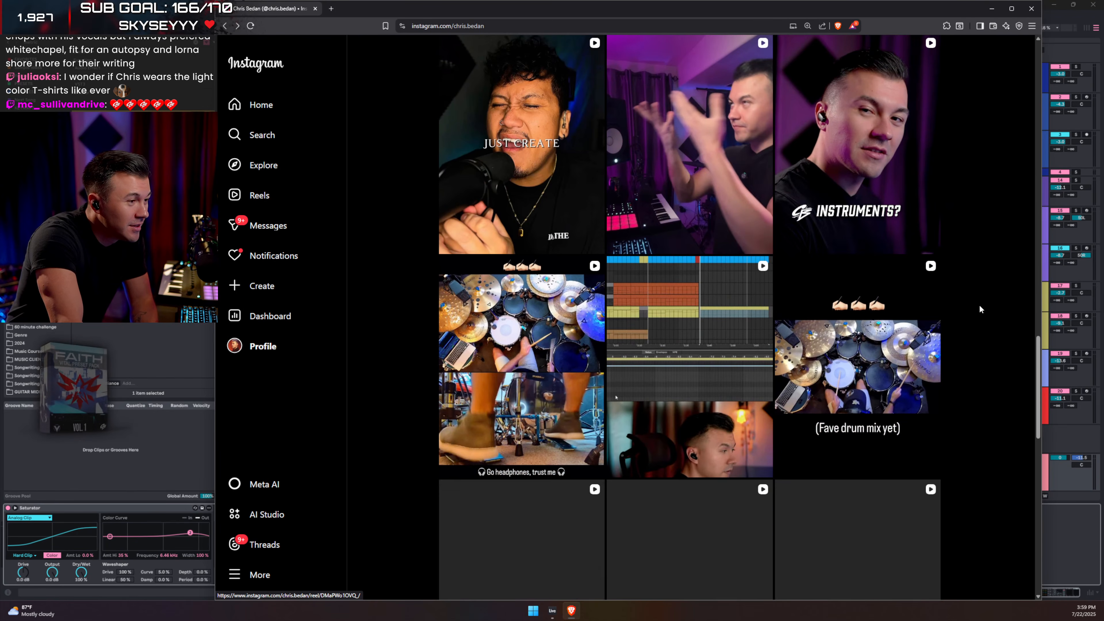
scroll(973, 320, down, 10)
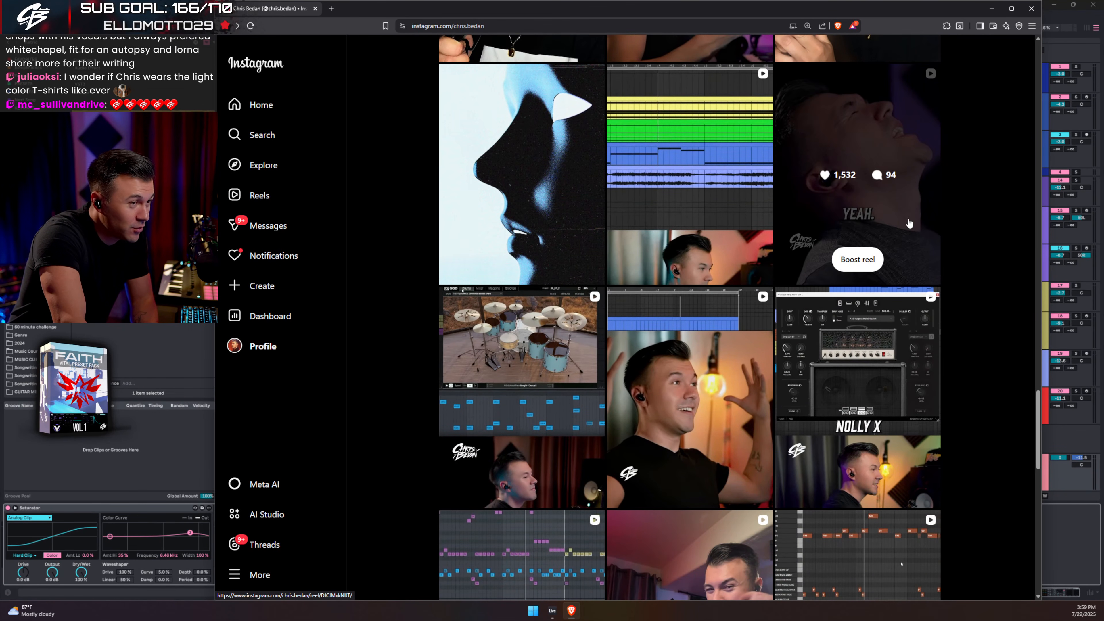
click(909, 218)
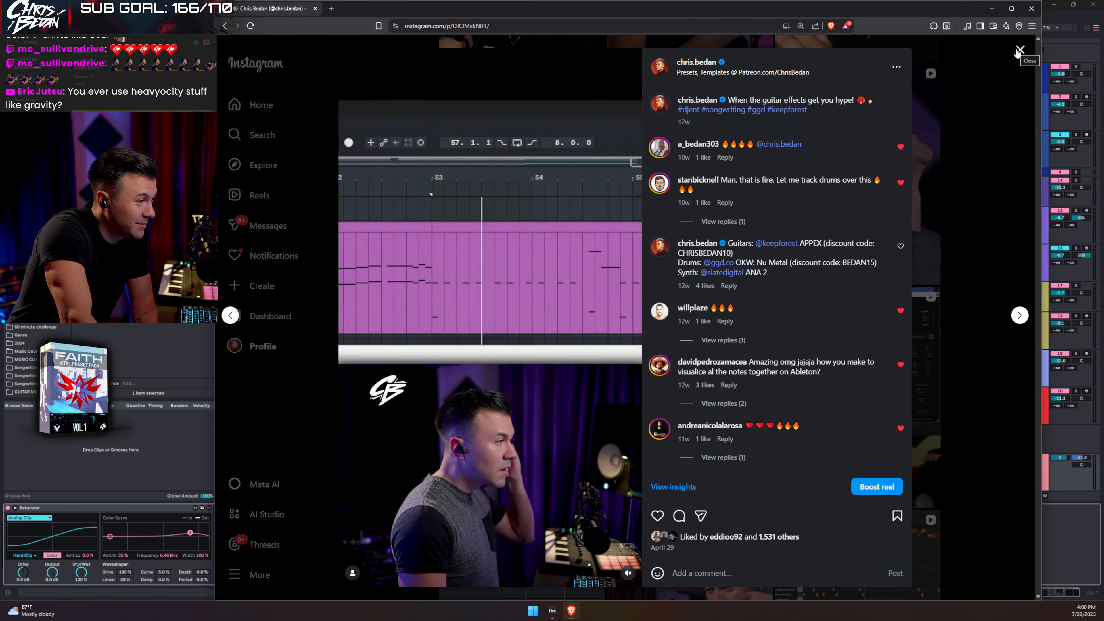
click(1019, 50)
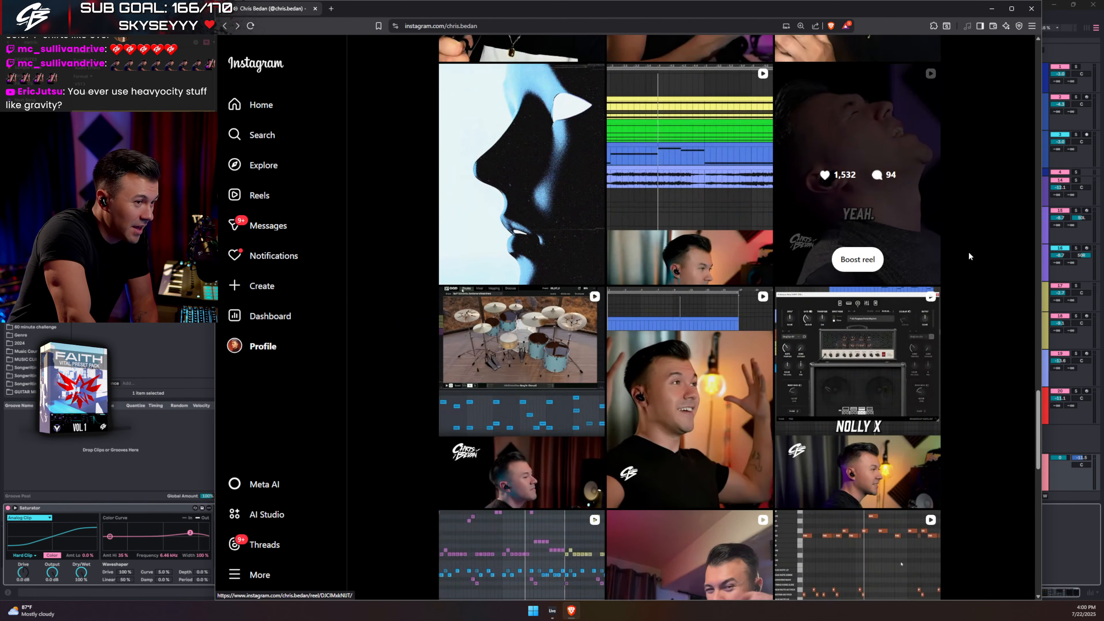
Step: Watch the 'This started as a riff' reel farther down the profile, close it, and close the browser window
scroll(978, 256, down, 10)
scroll(983, 255, down, 5)
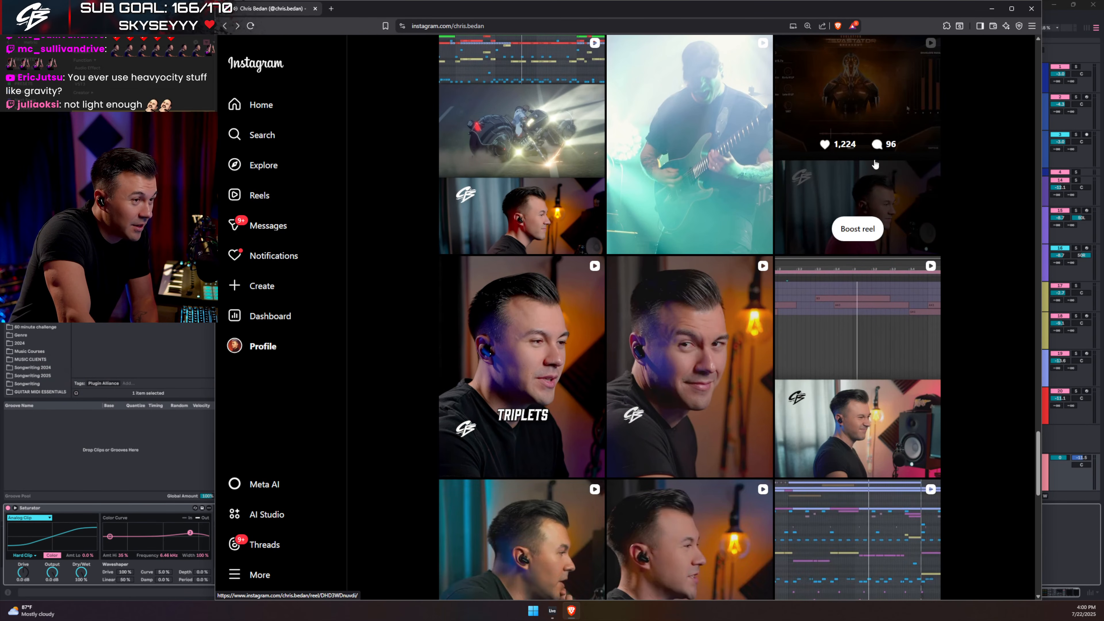
click(866, 209)
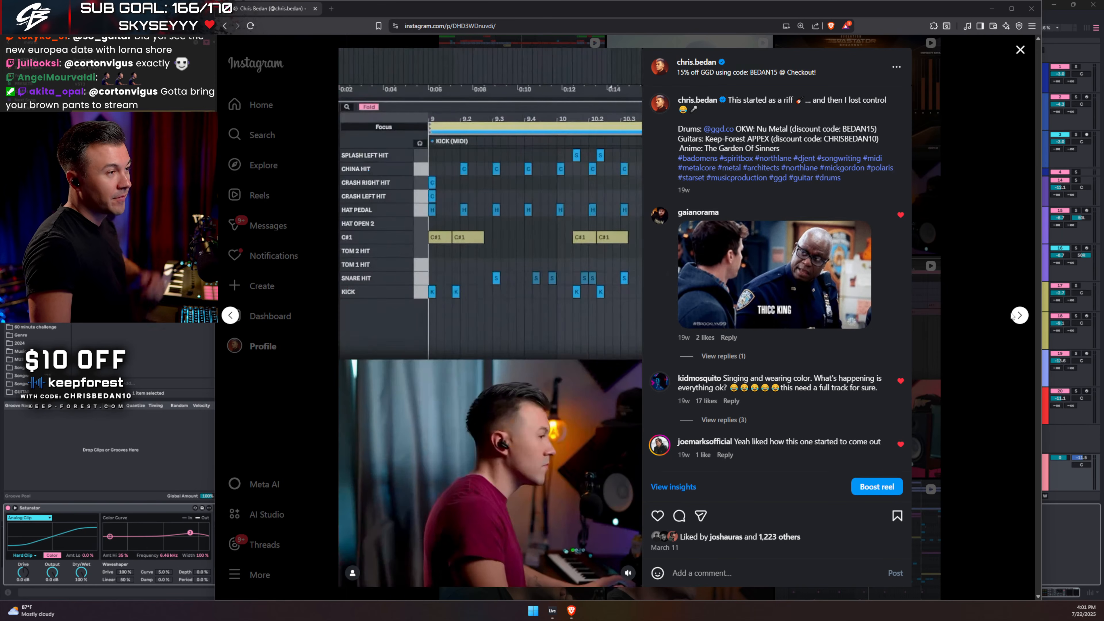
click(1018, 84)
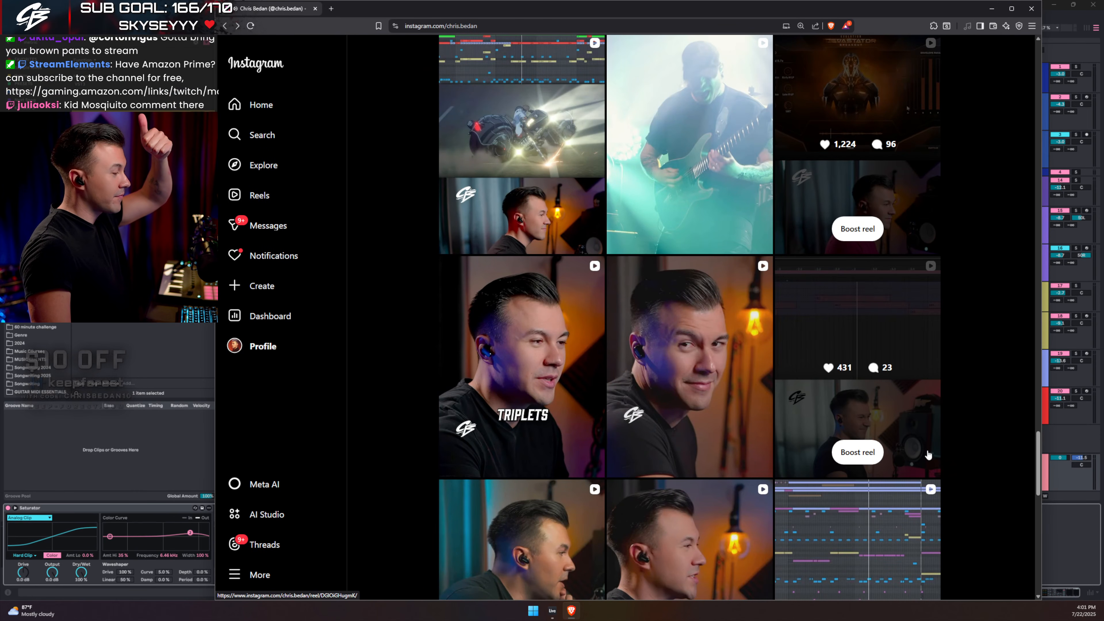
scroll(916, 447, up, 10)
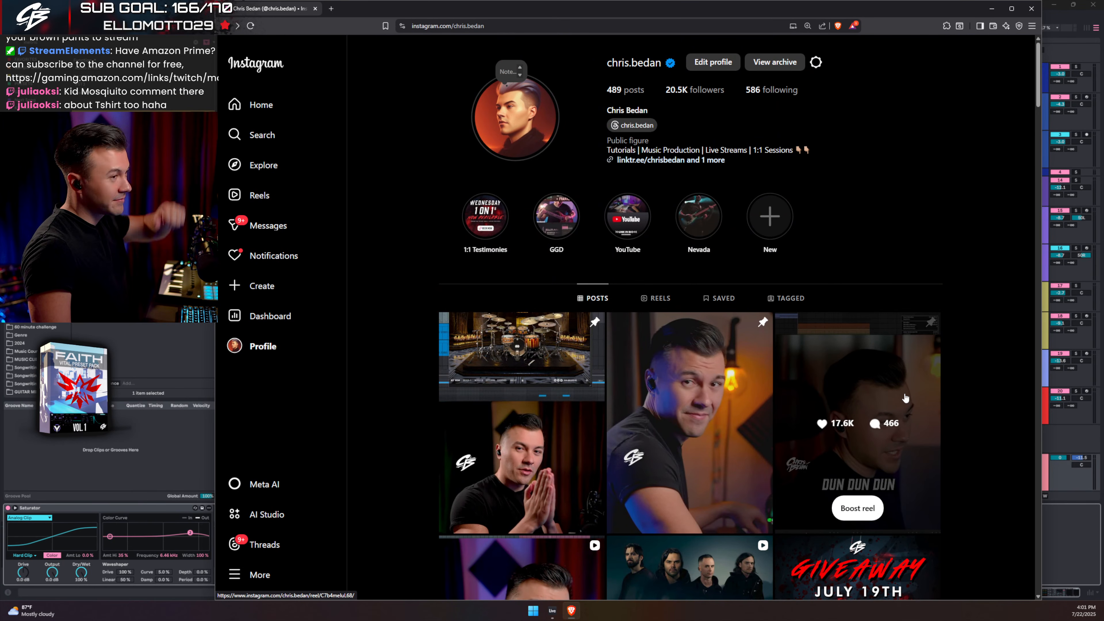
click(1028, 9)
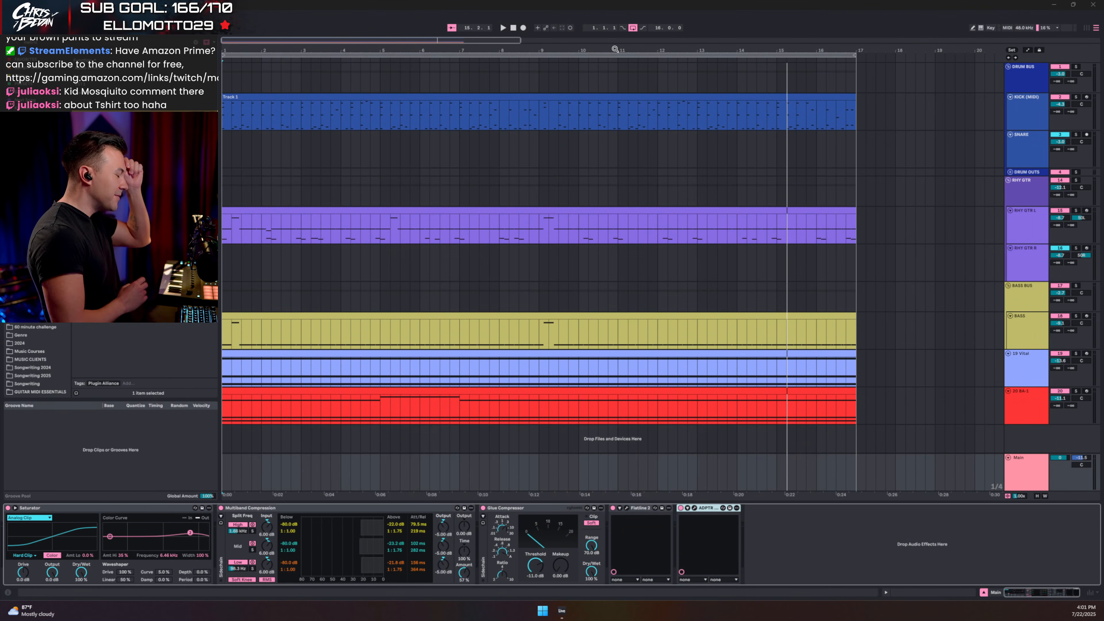
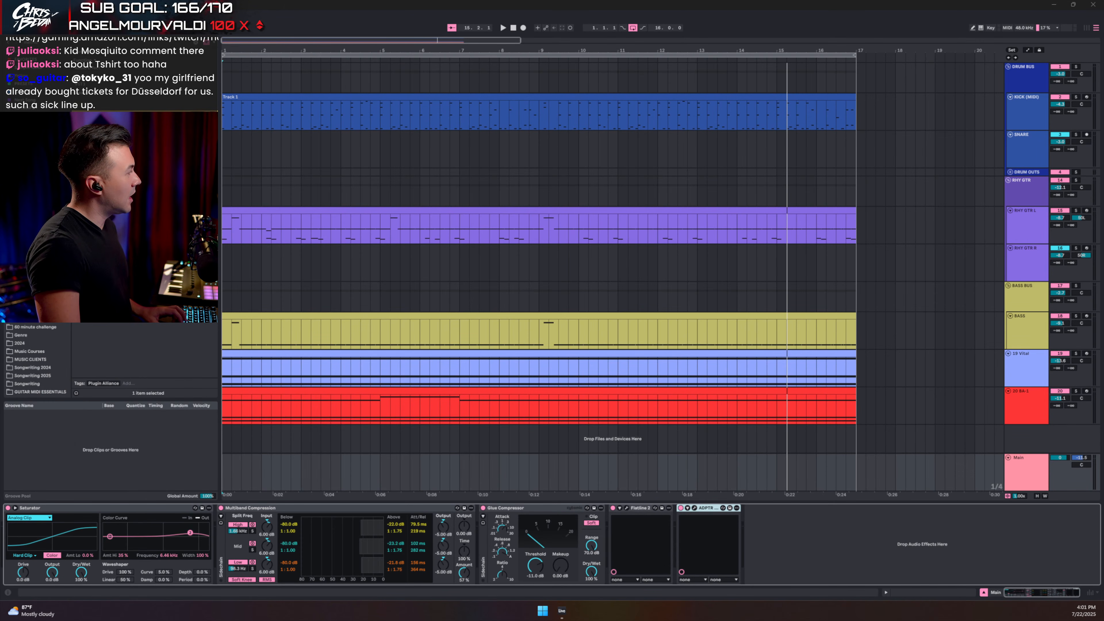
Step: View the mix walkthrough livestream thumbnail image over the Ableton Live arrangement and close it
drag(562, 2, 597, 0)
drag(490, 79, 426, 84)
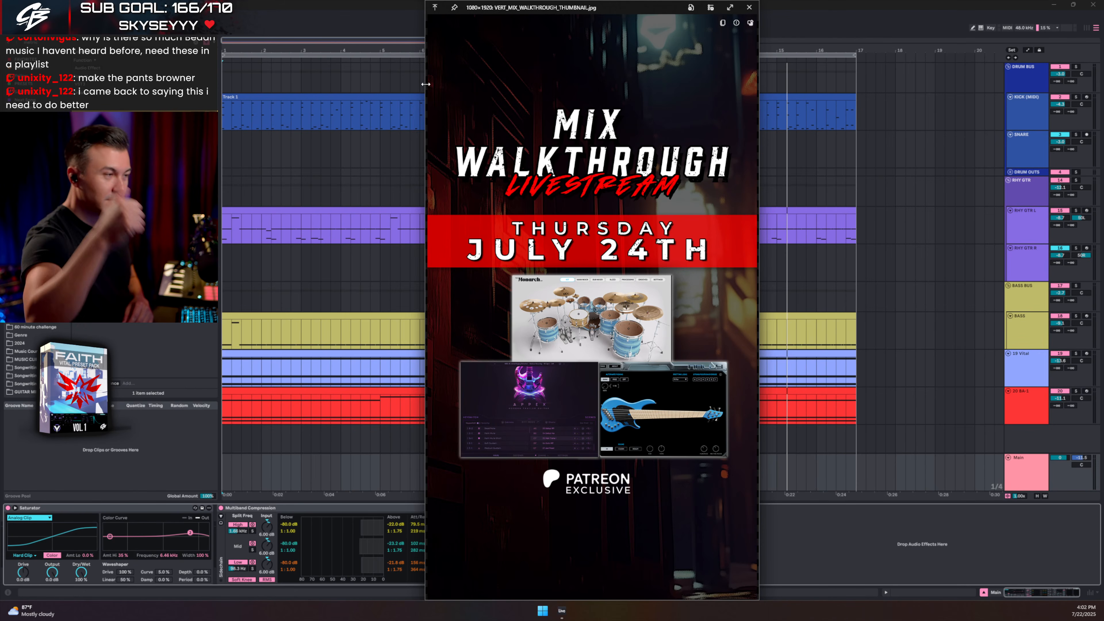
click(749, 8)
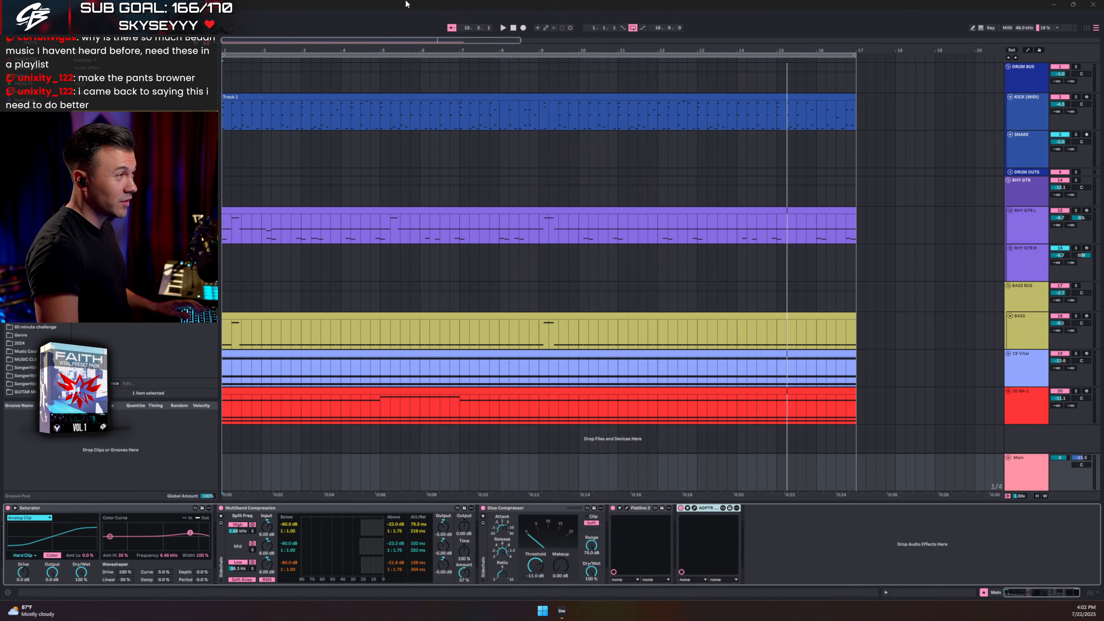
Step: Fit the track heights to the arrangement and play the mix from bar 1
mouse_move(262, 47)
mouse_down()
mouse_move(265, 58)
mouse_move(266, 47)
mouse_up()
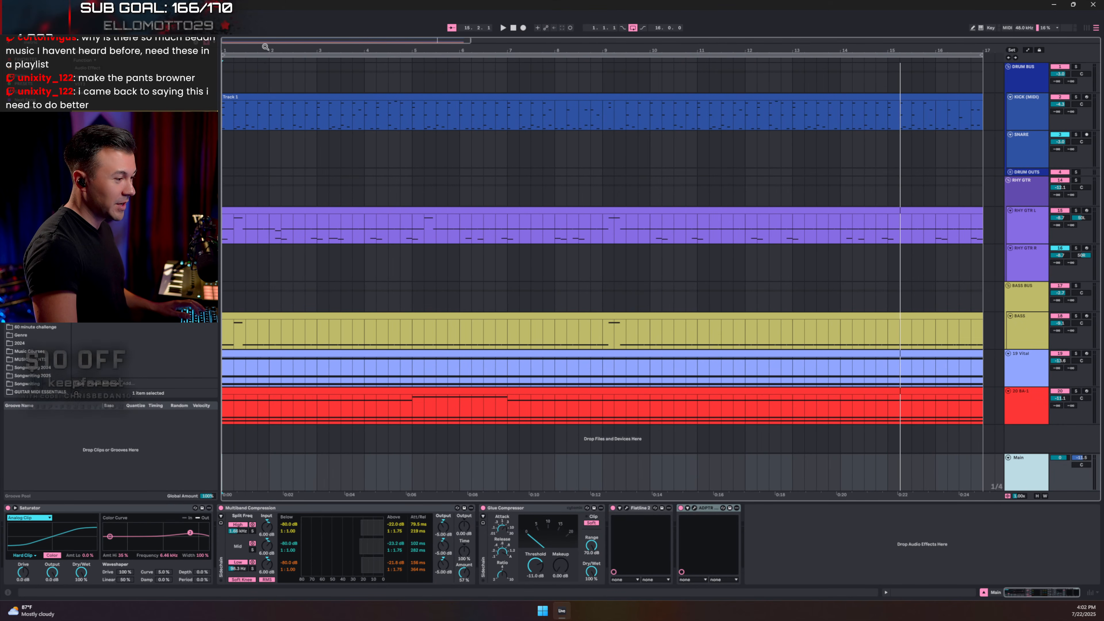
click(1037, 496)
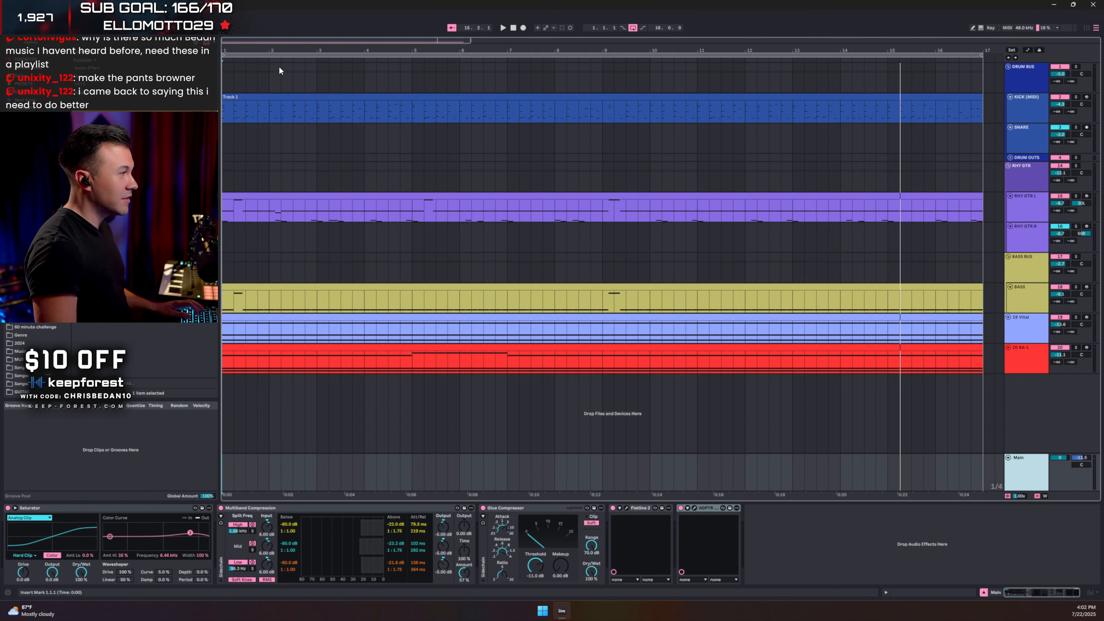
click(225, 81)
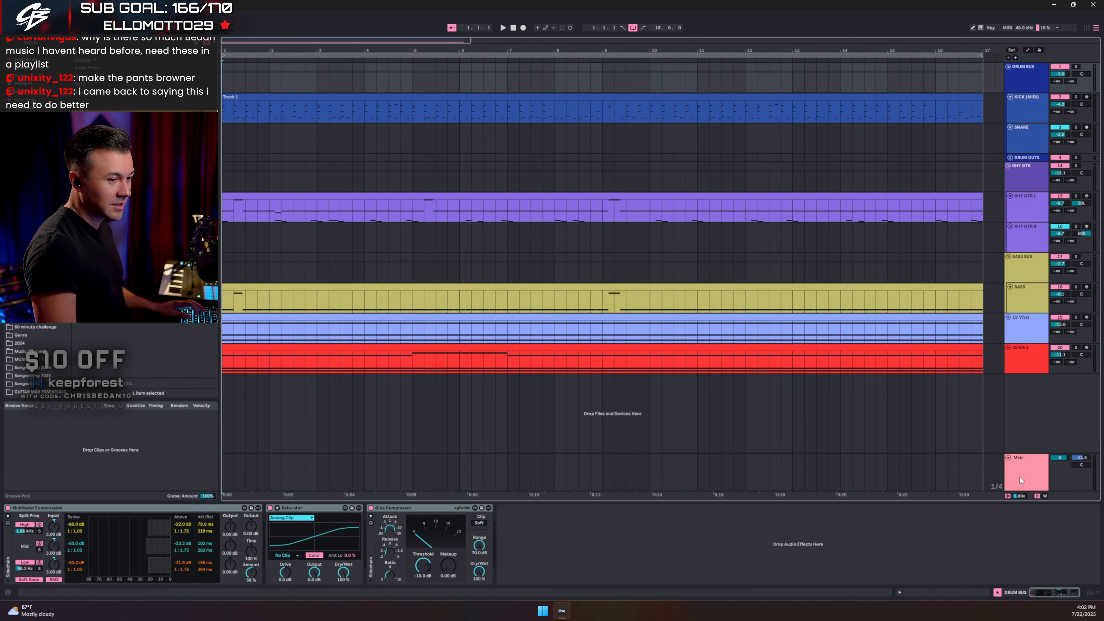
key(space)
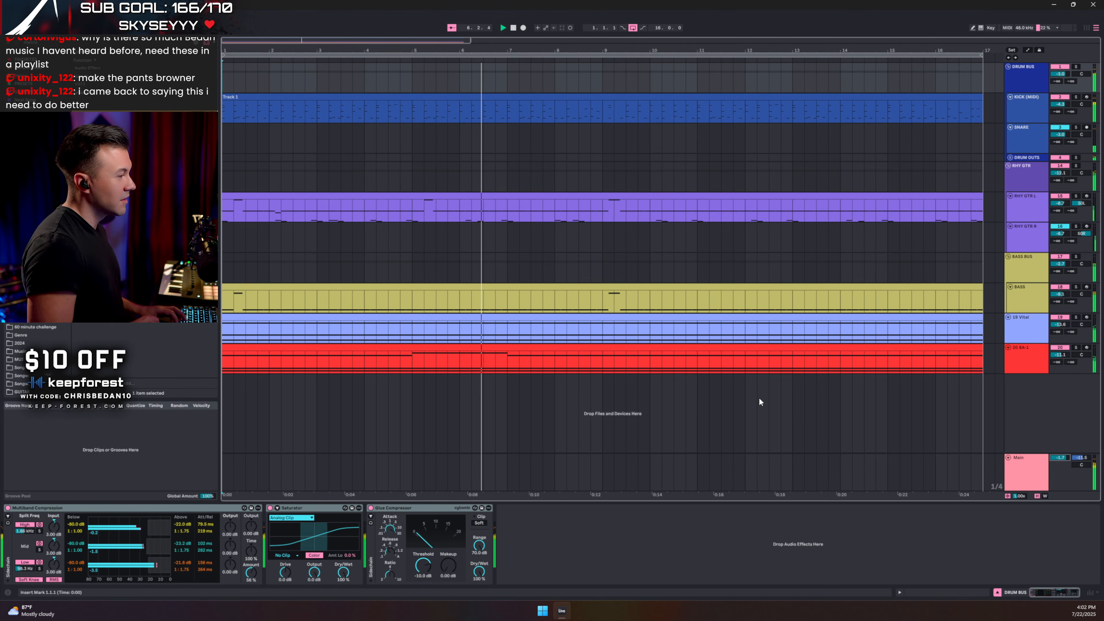
Step: Add Bertom Phantom Center 2 after Vital on the 19-Vital track and show its plug-in window
click(1022, 296)
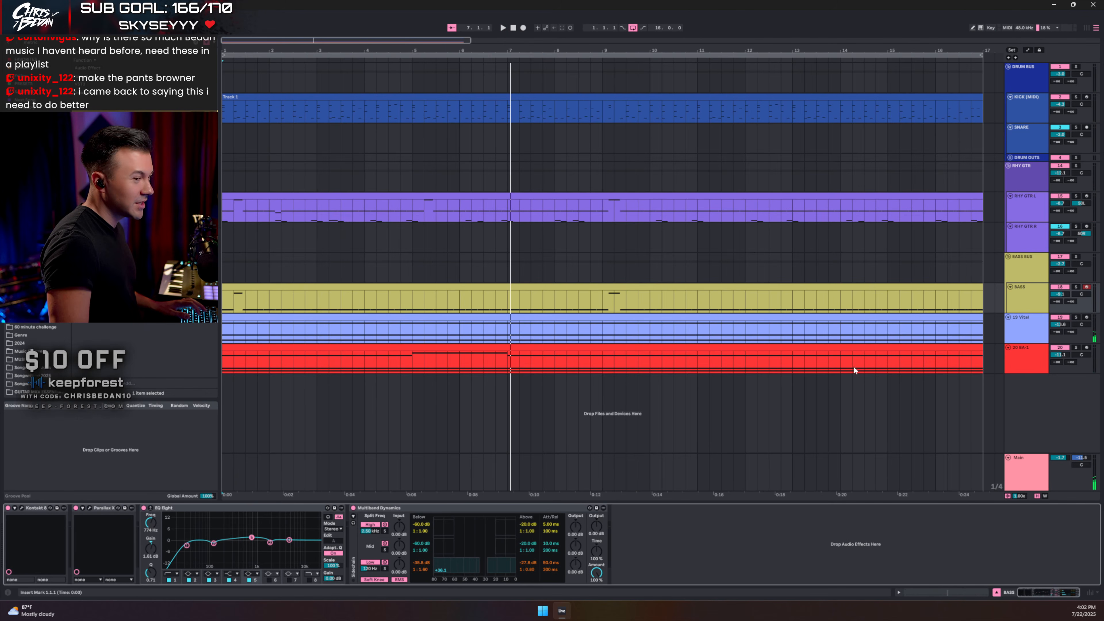
click(1032, 317)
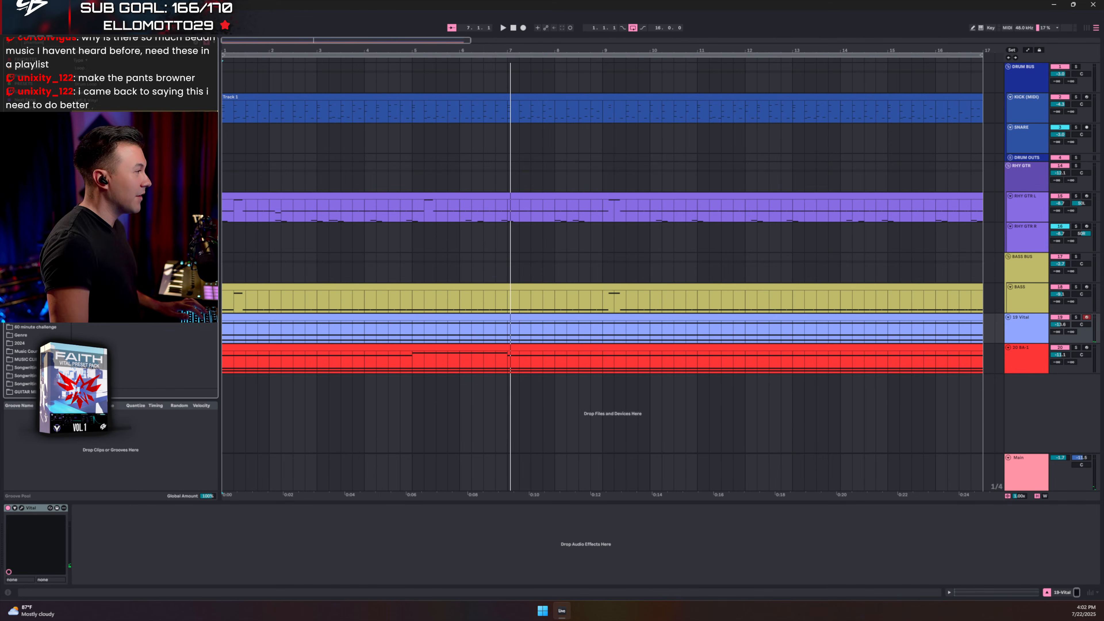
drag(109, 143, 184, 572)
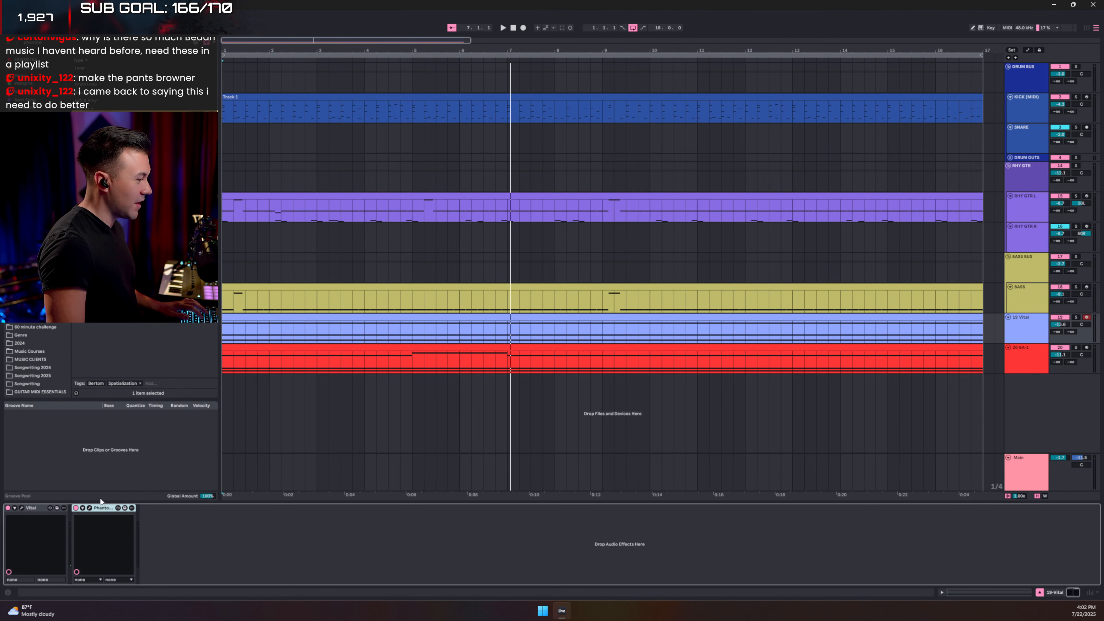
click(89, 508)
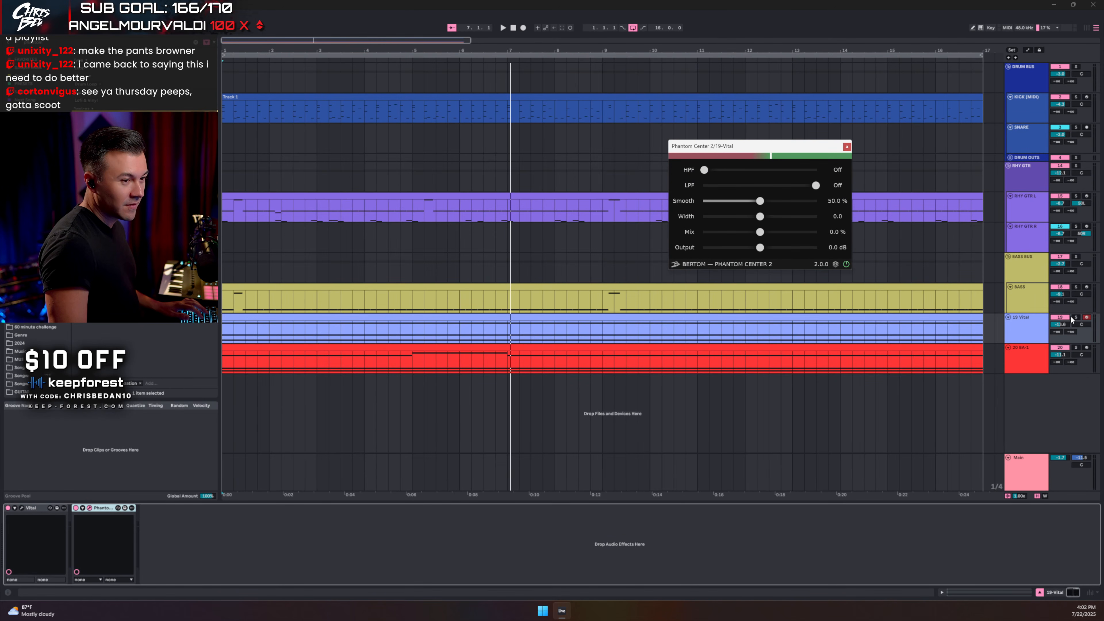
Step: Solo the Vital track during playback, set Phantom Center 2's Mix below 0%, and close its plug-in window
click(1076, 318)
key(space)
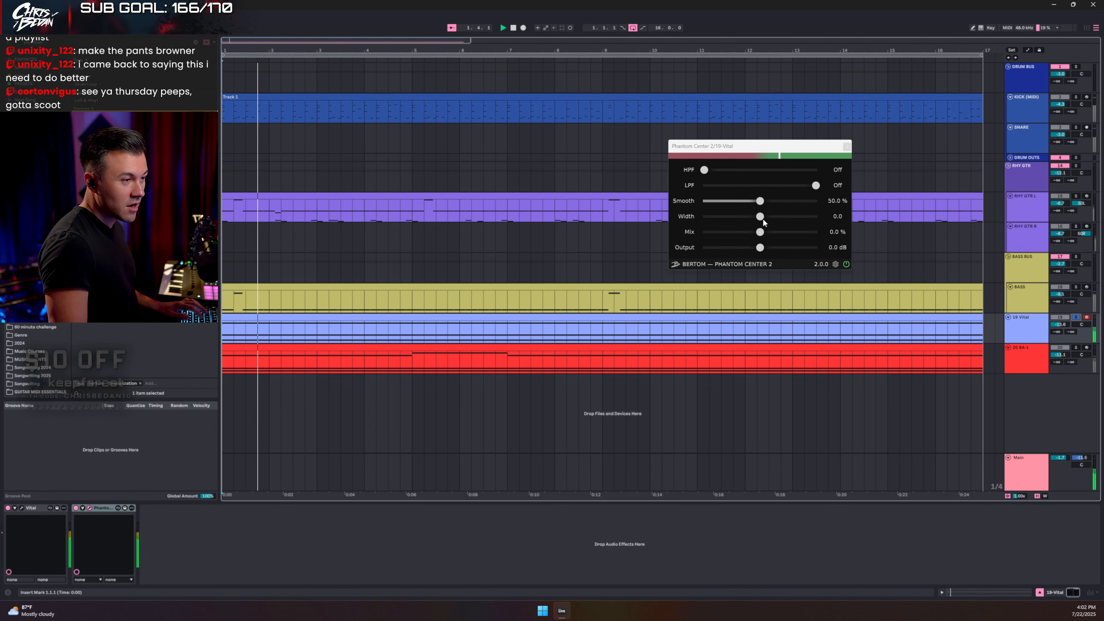
drag(760, 233, 734, 232)
click(847, 148)
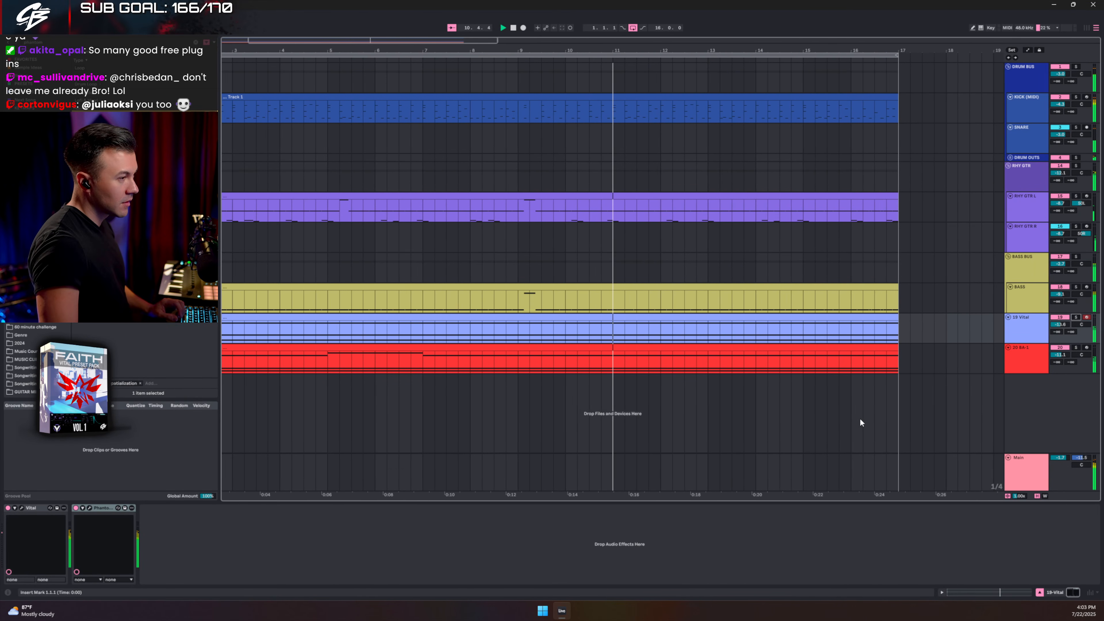
Step: Open Flatline 2 on the Main track, play the mix from the start, and turn its Threshold knob down slightly
drag(610, 49, 610, 18)
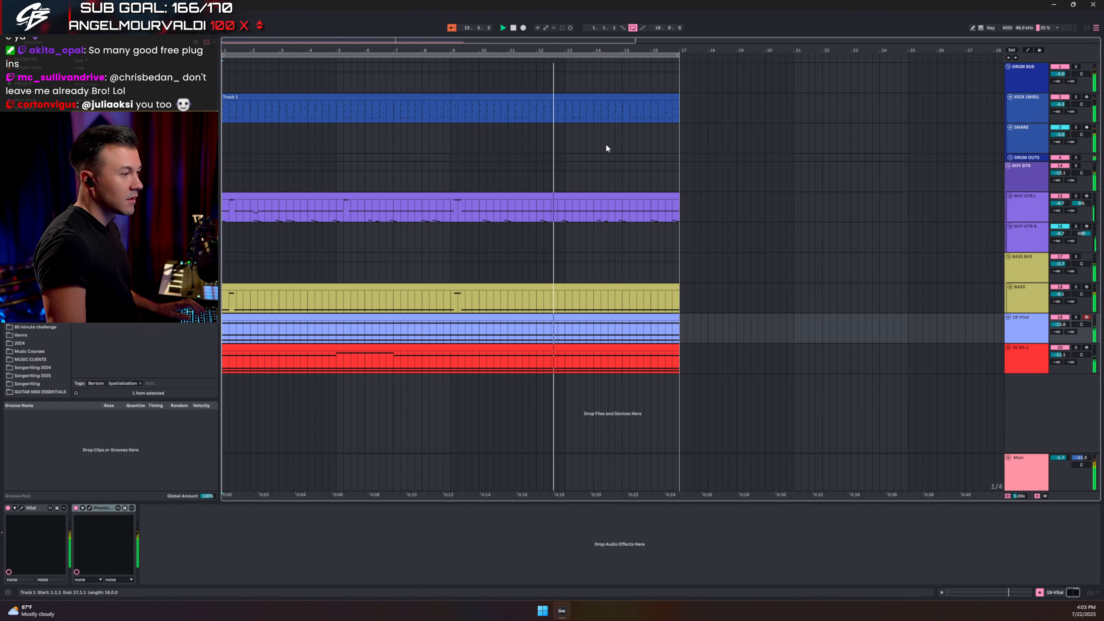
click(1025, 476)
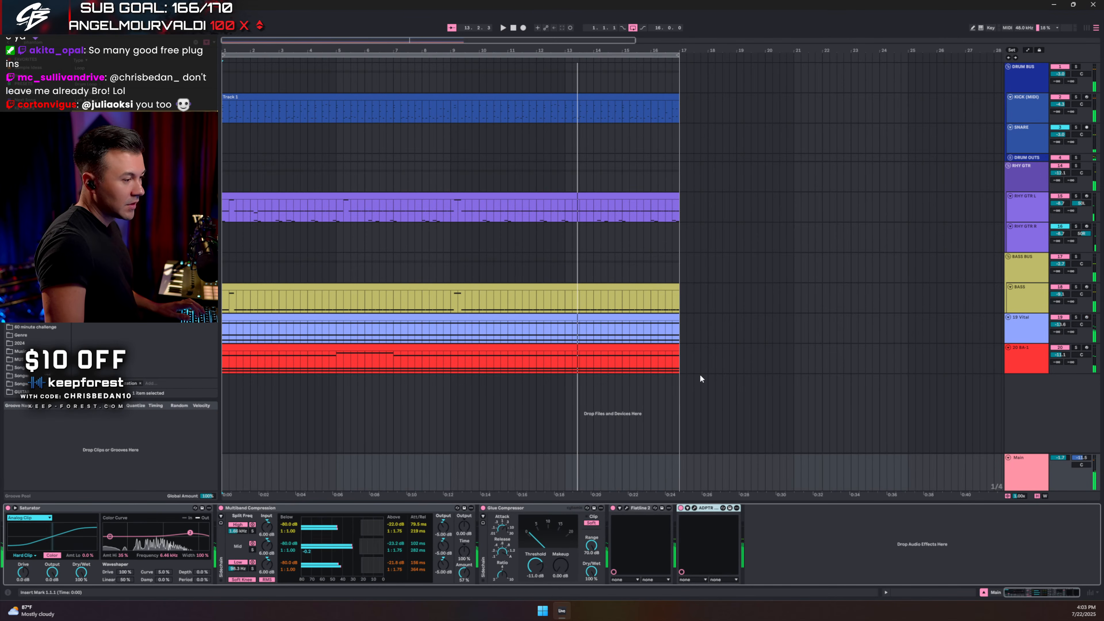
click(626, 507)
drag(614, 175, 584, 167)
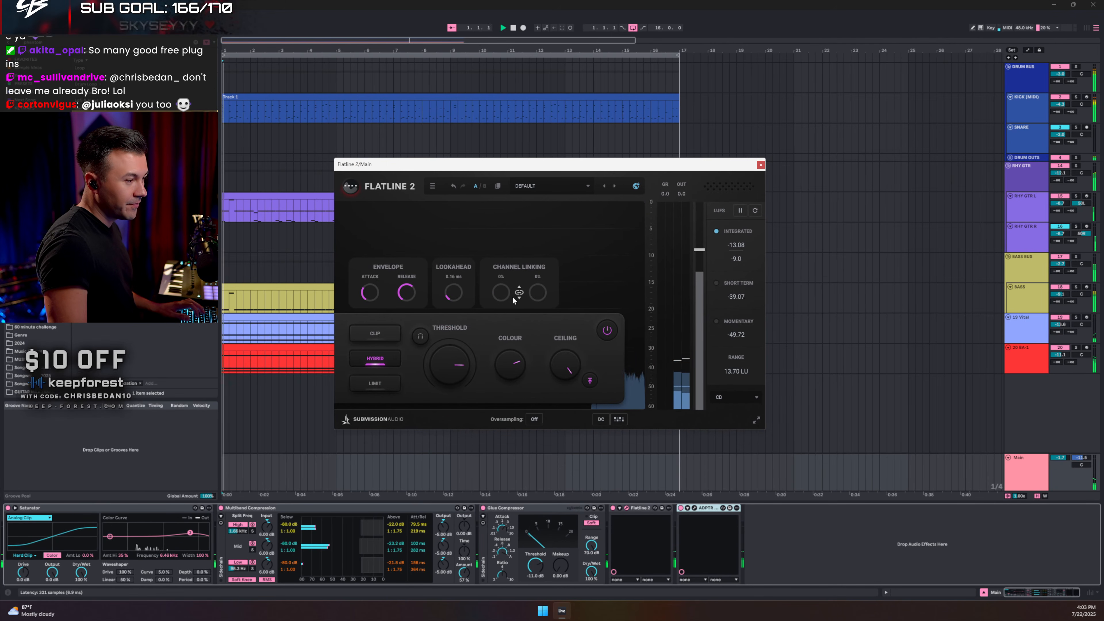
key(space)
drag(448, 370, 449, 376)
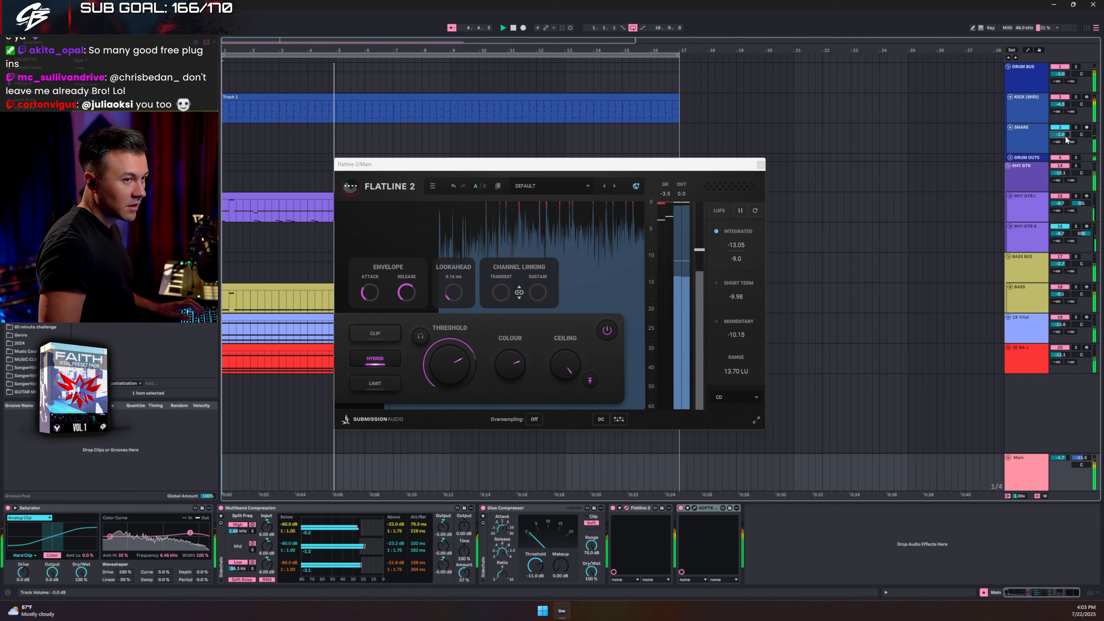
Step: Lower the SNARE track's volume slightly and restart Flatline 2's LUFS measurement while the mix plays
drag(1066, 137, 1066, 138)
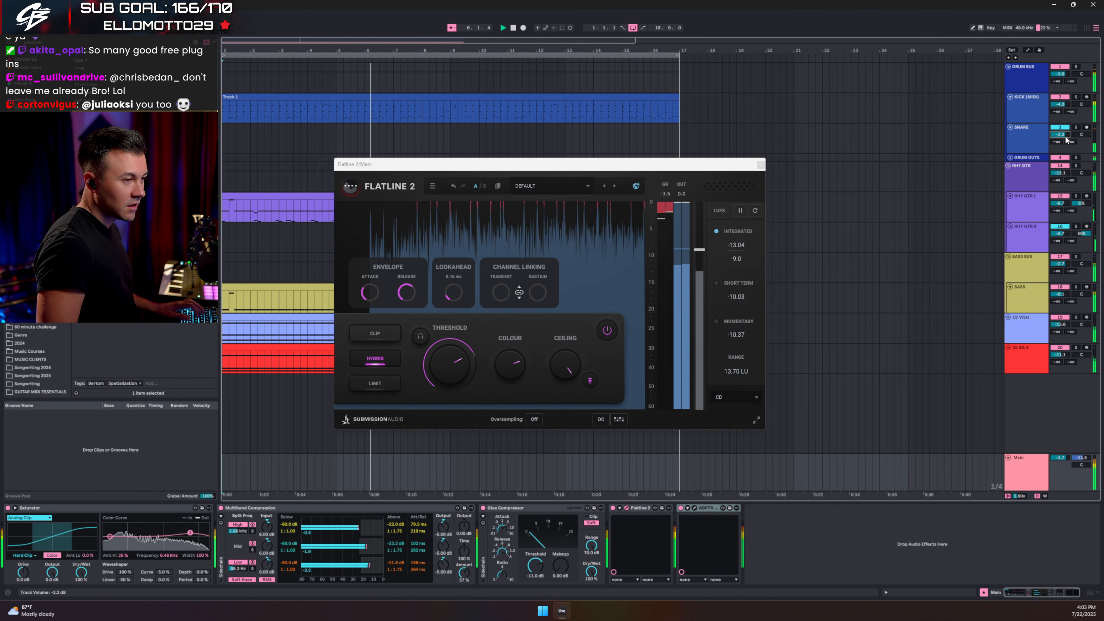
click(752, 212)
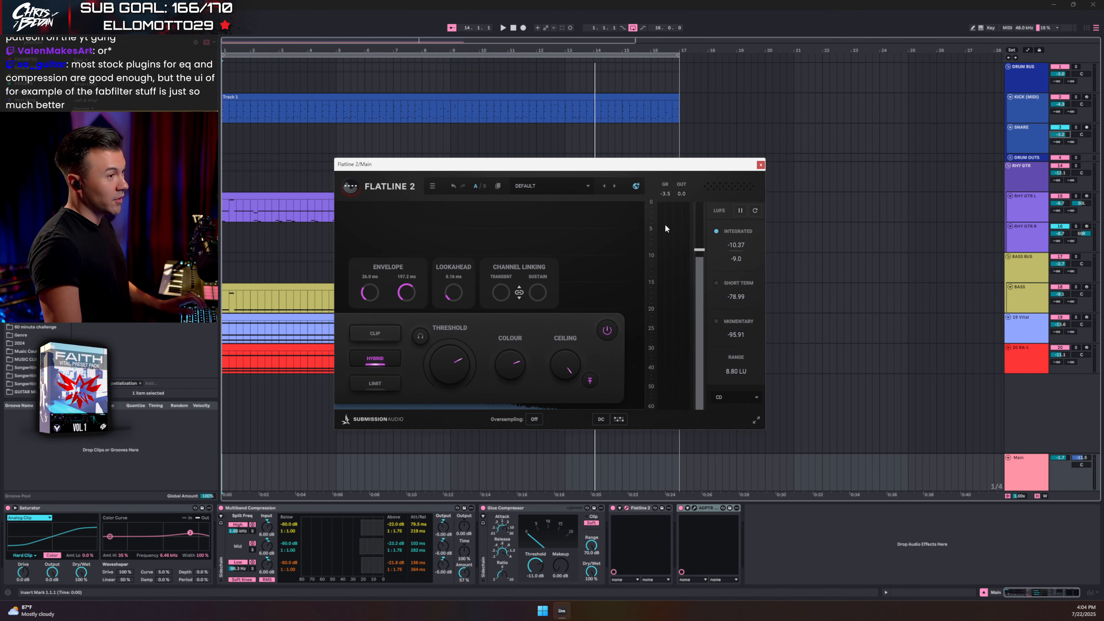
Step: Close Flatline 2, open Telos Guitars on the RHY GTR bus to review its controls, and close its window
click(761, 165)
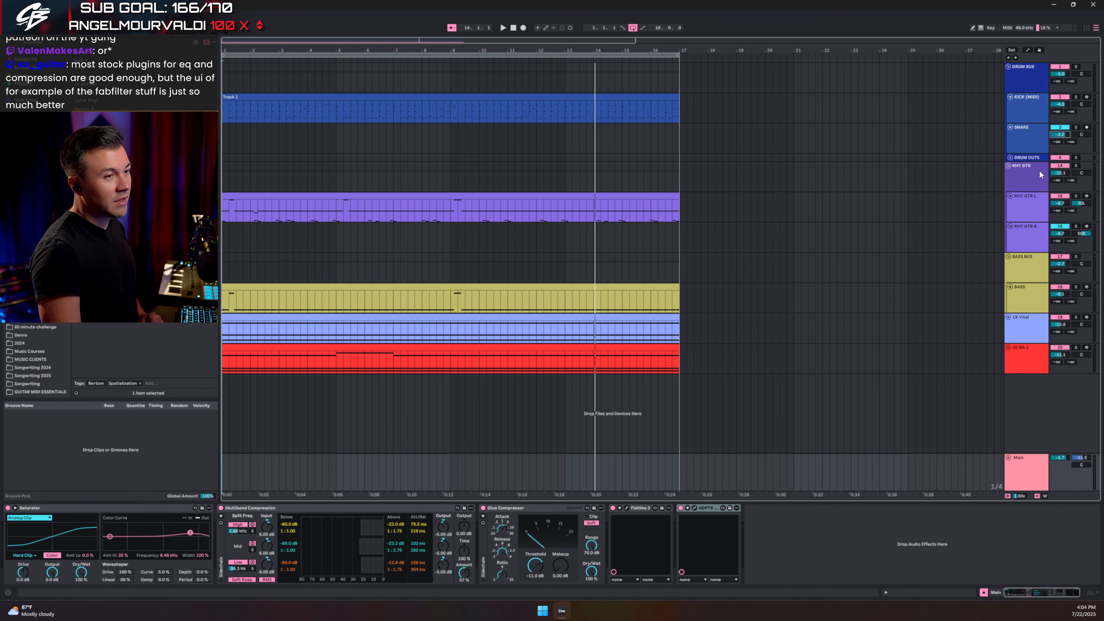
click(1024, 178)
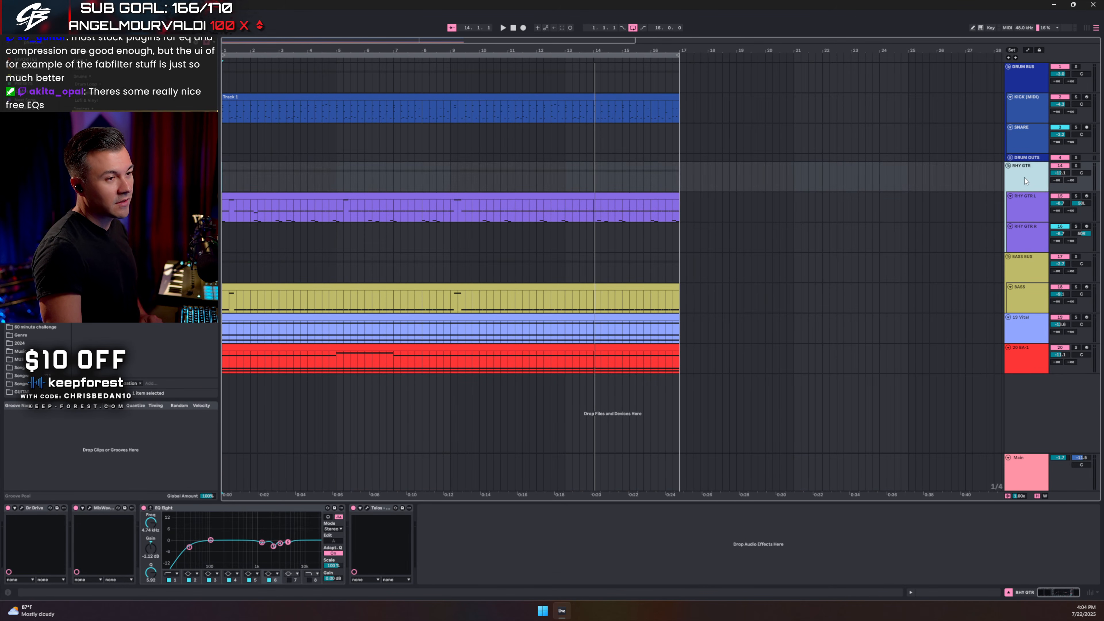
click(368, 508)
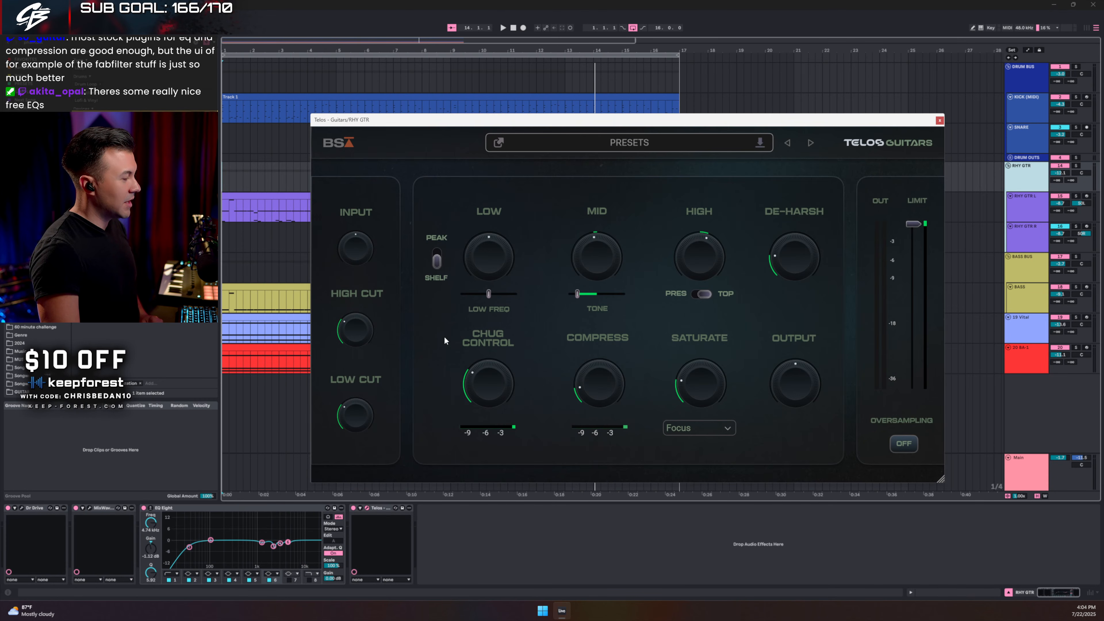
drag(610, 123, 550, 116)
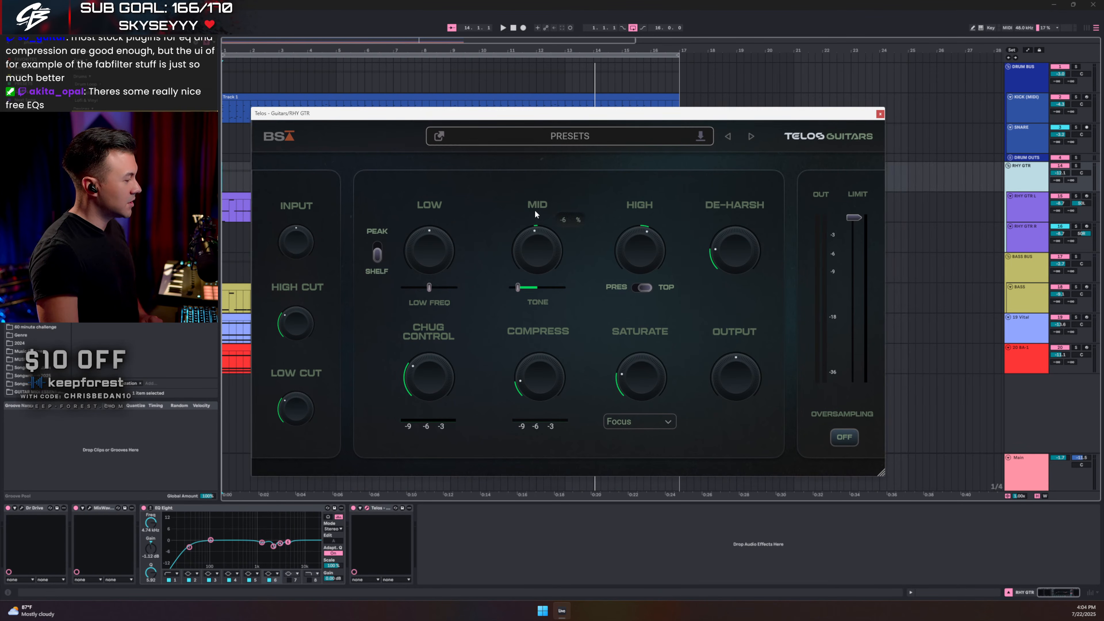
mouse_move(537, 227)
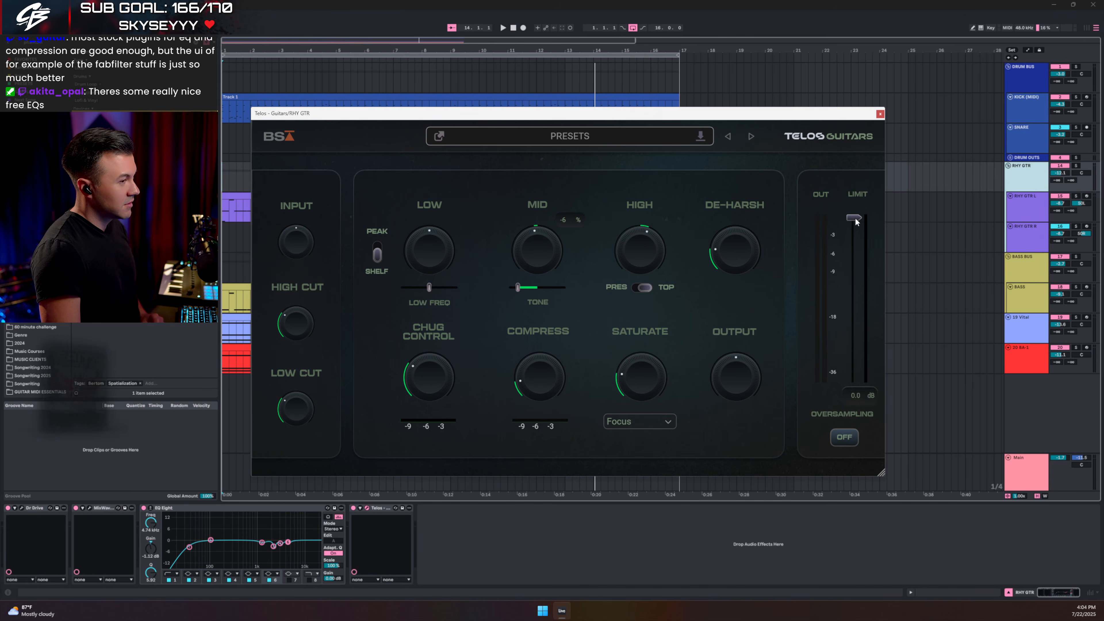
click(880, 115)
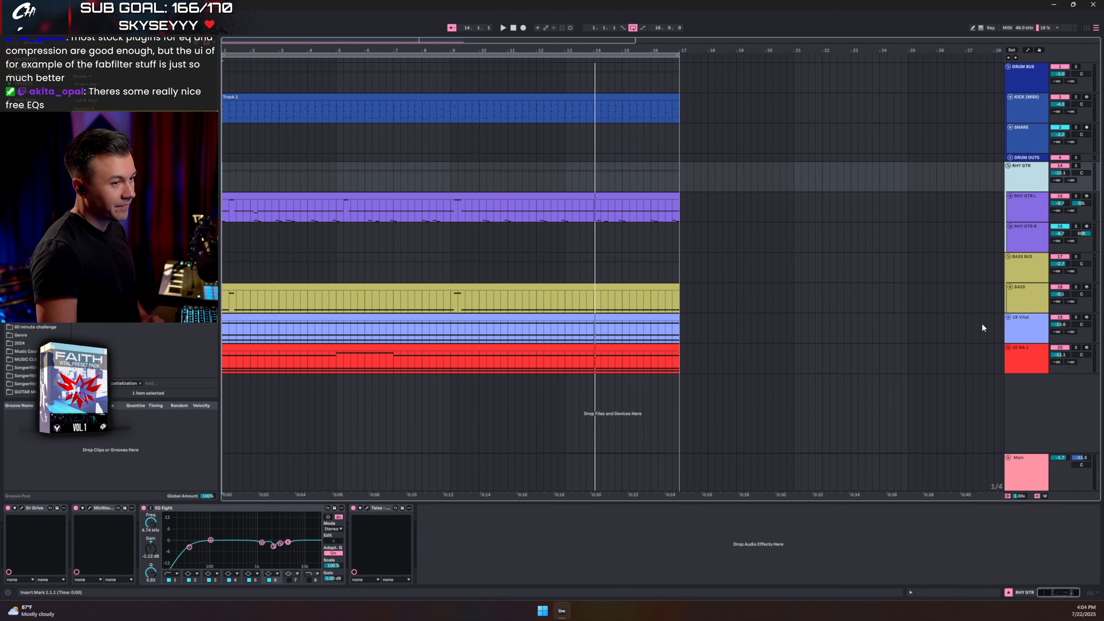
Step: Solo the BASS track and compare its sound with Multiband Dynamics bypassed and active while playing from the start
click(1014, 274)
click(1045, 307)
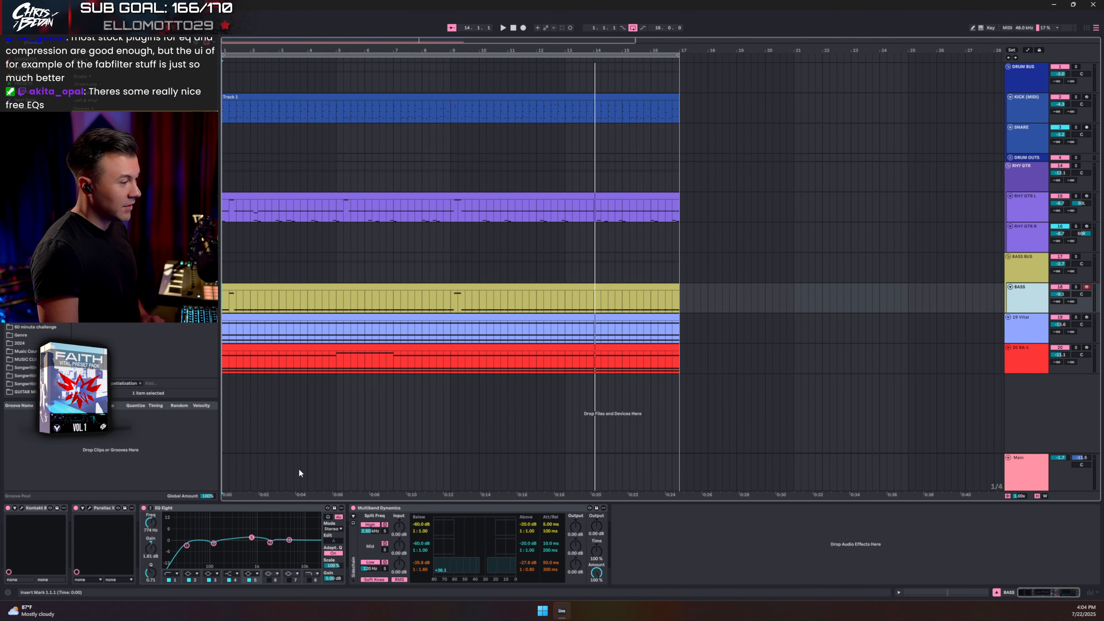
click(219, 510)
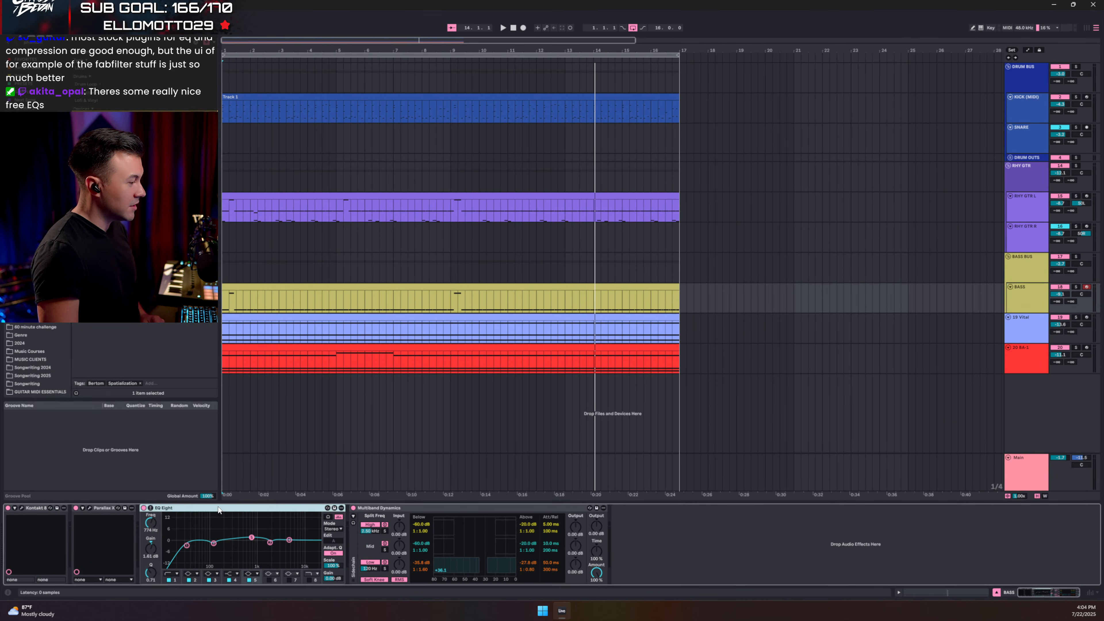
click(451, 511)
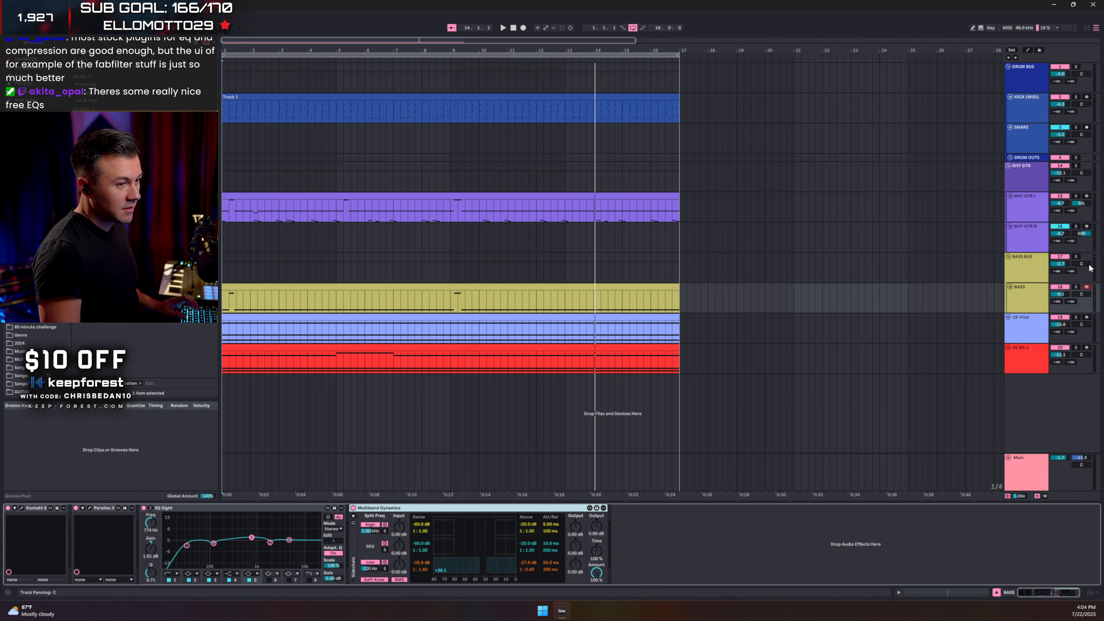
click(1077, 288)
key(space)
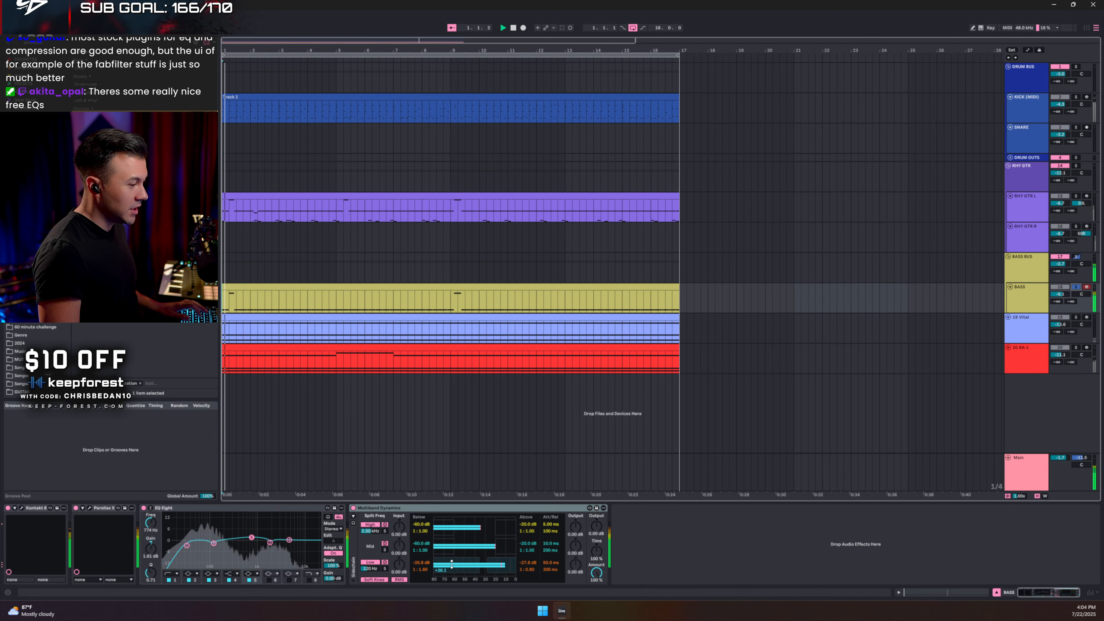
click(353, 508)
click(354, 508)
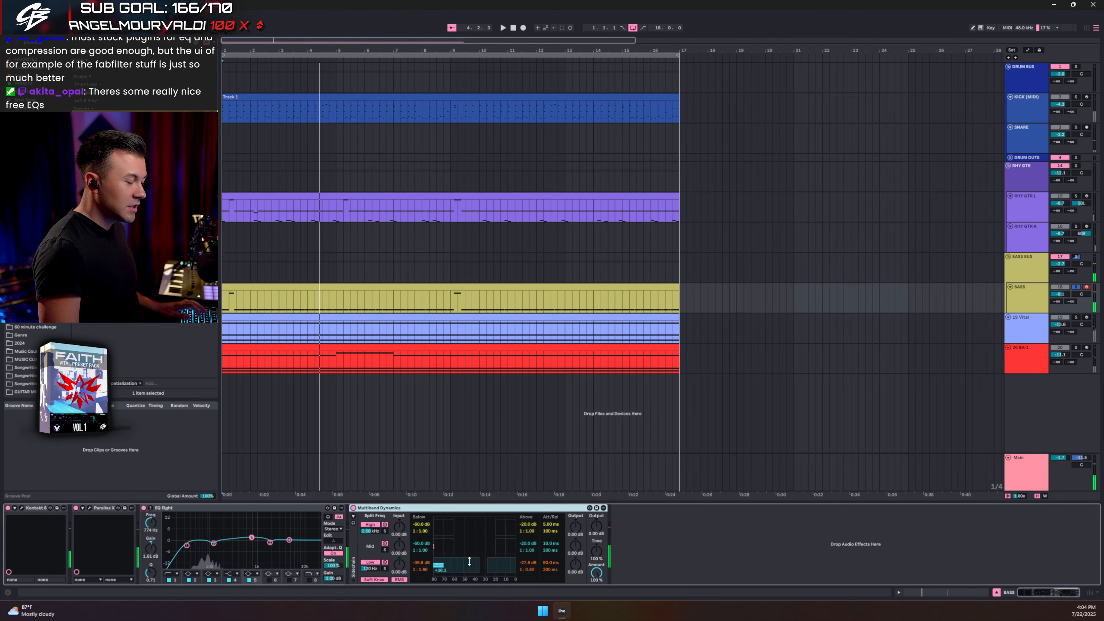
key(space)
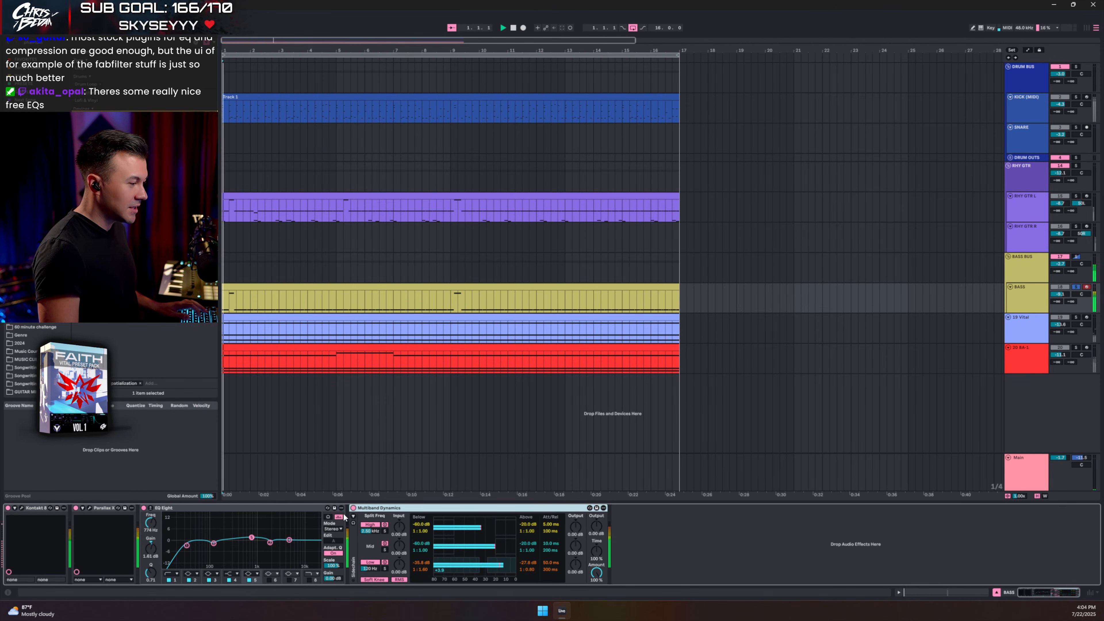
click(353, 509)
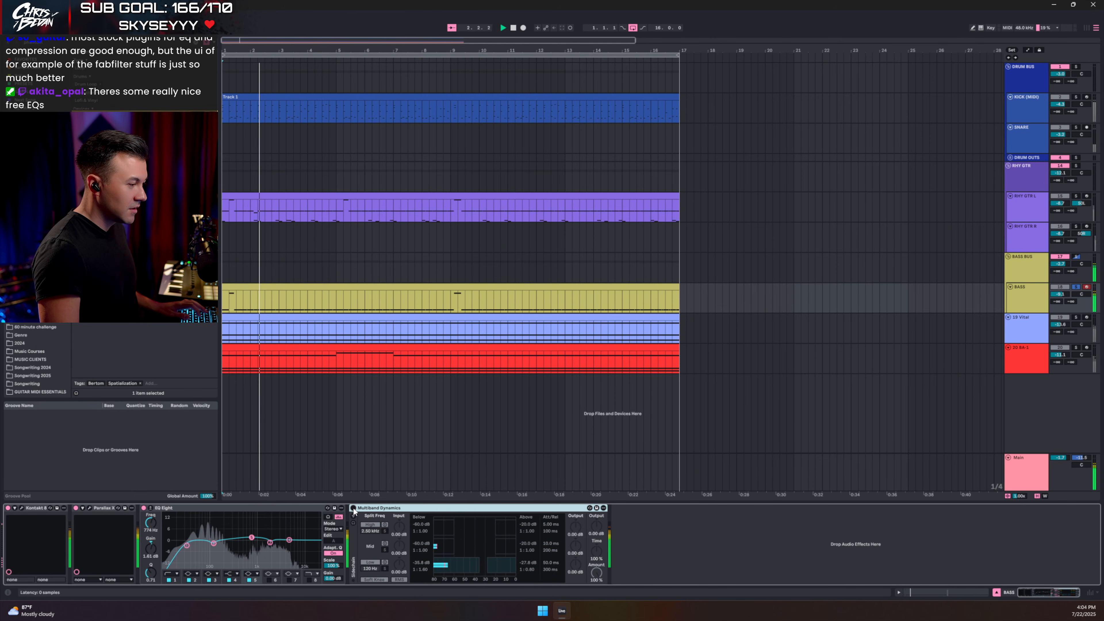
click(353, 508)
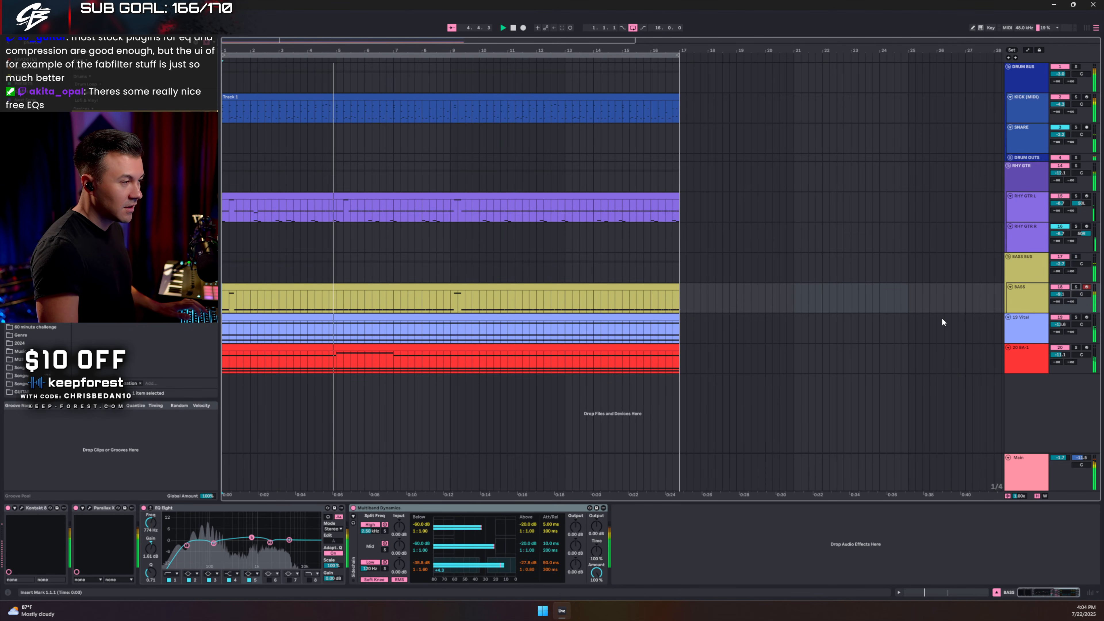
Step: Expand the DRUM OUTS group, solo its OH track during playback, and add a default Saturator to it
click(1030, 301)
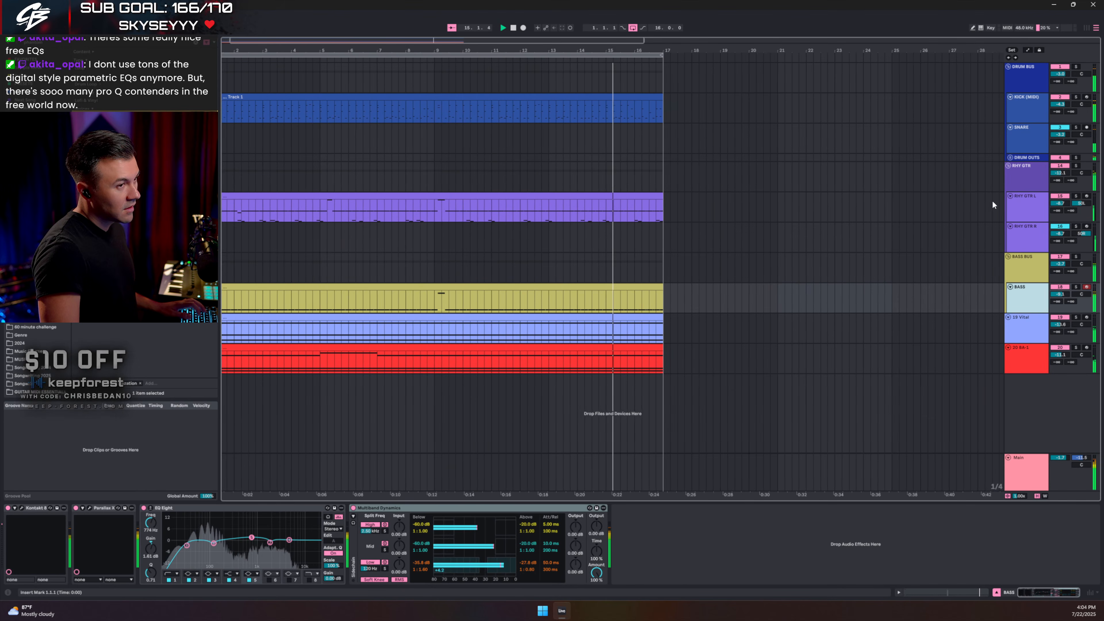
click(1022, 169)
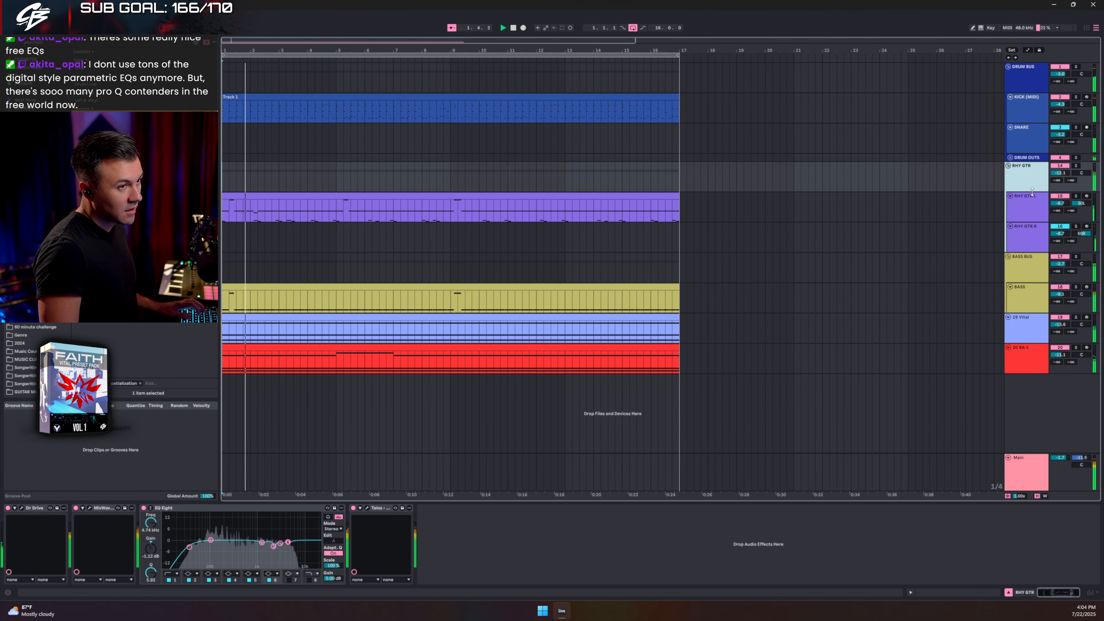
click(1031, 159)
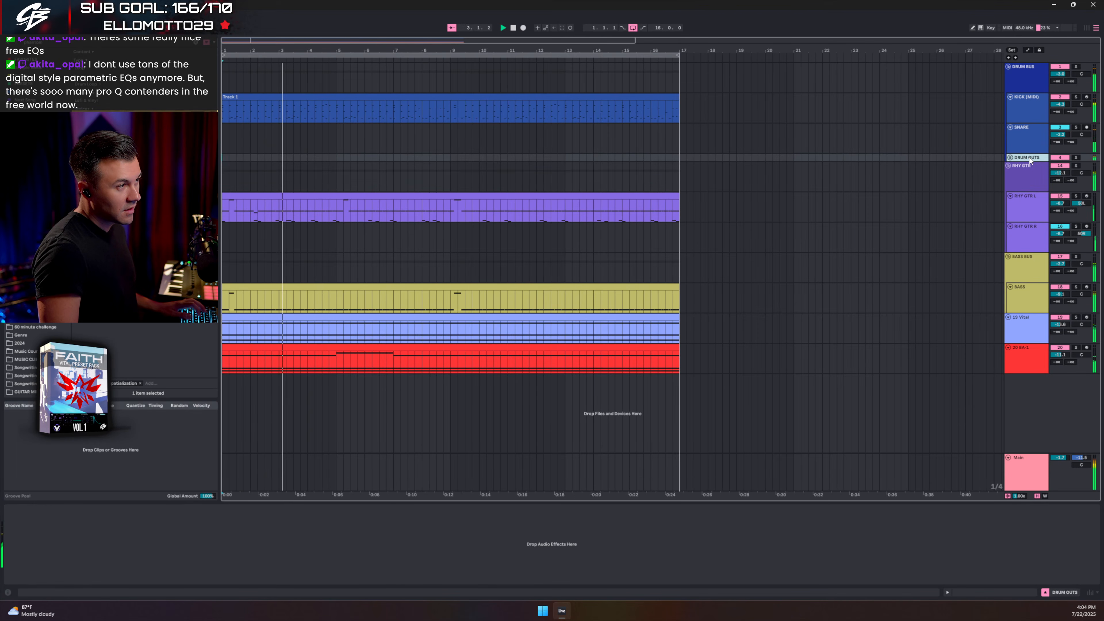
click(1011, 159)
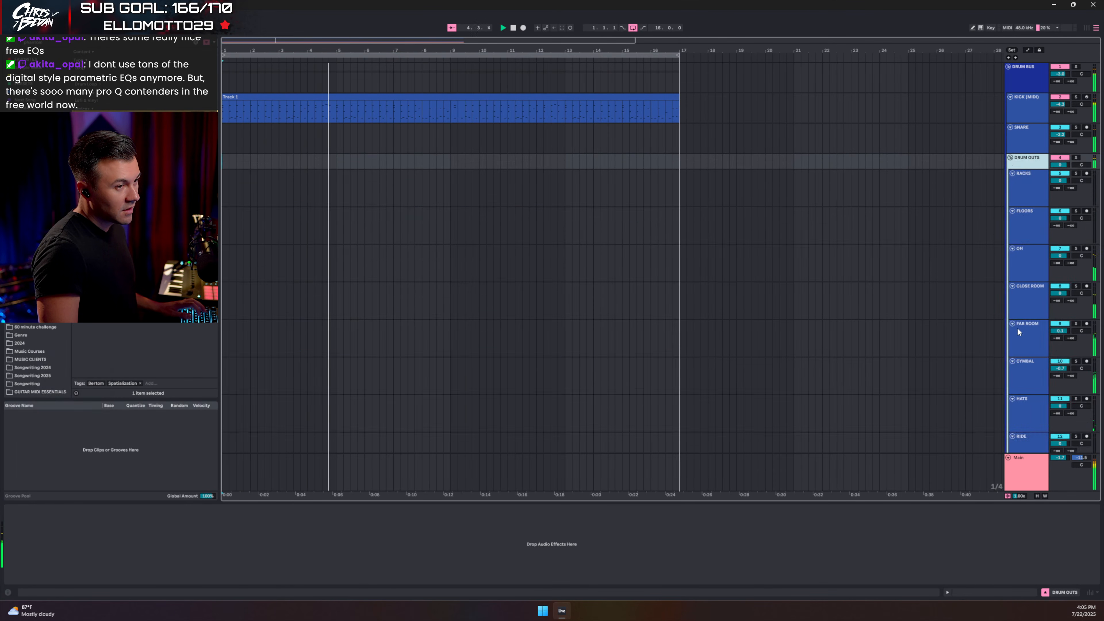
click(1077, 250)
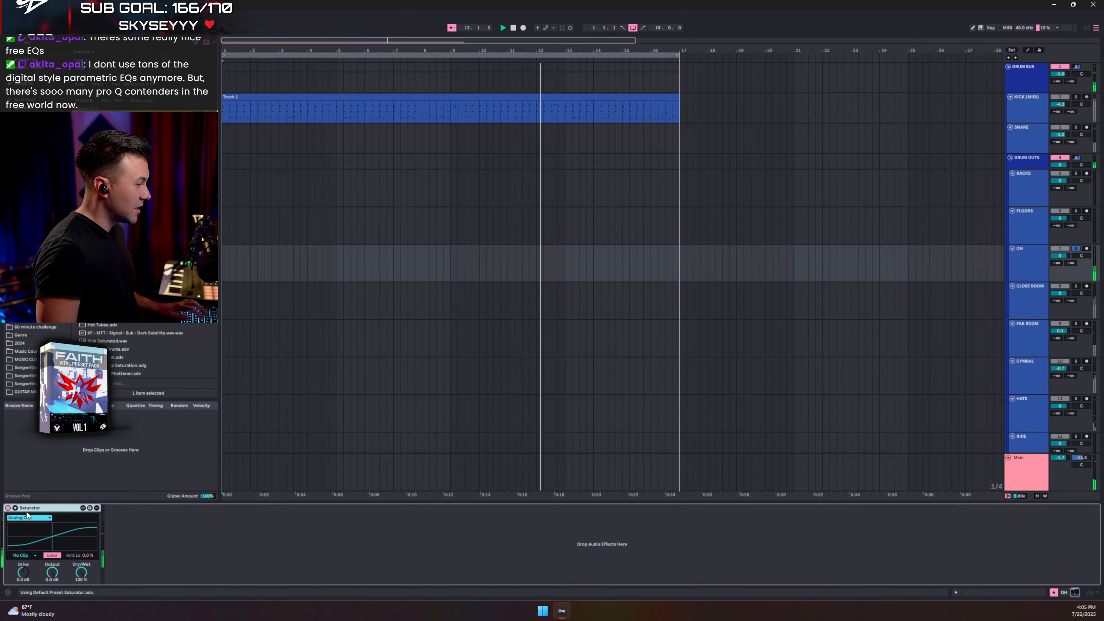
Step: Search the browser for "clip", add kHs Clipper to the OH track, and show its plug-in window clear of the track controls
key(ctrl+f)
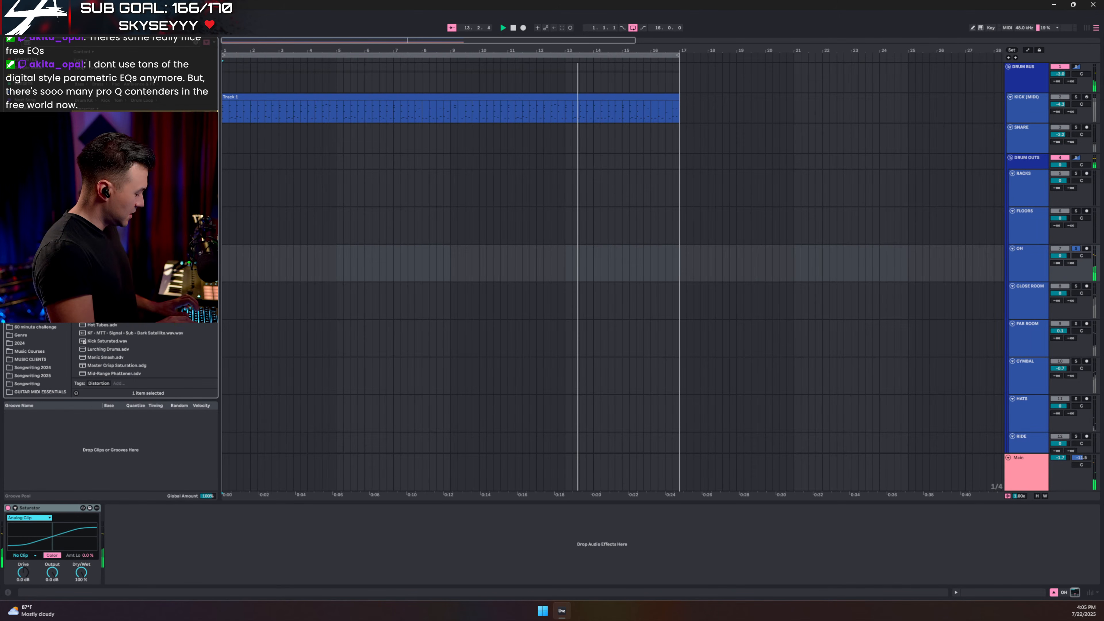
text(clip)
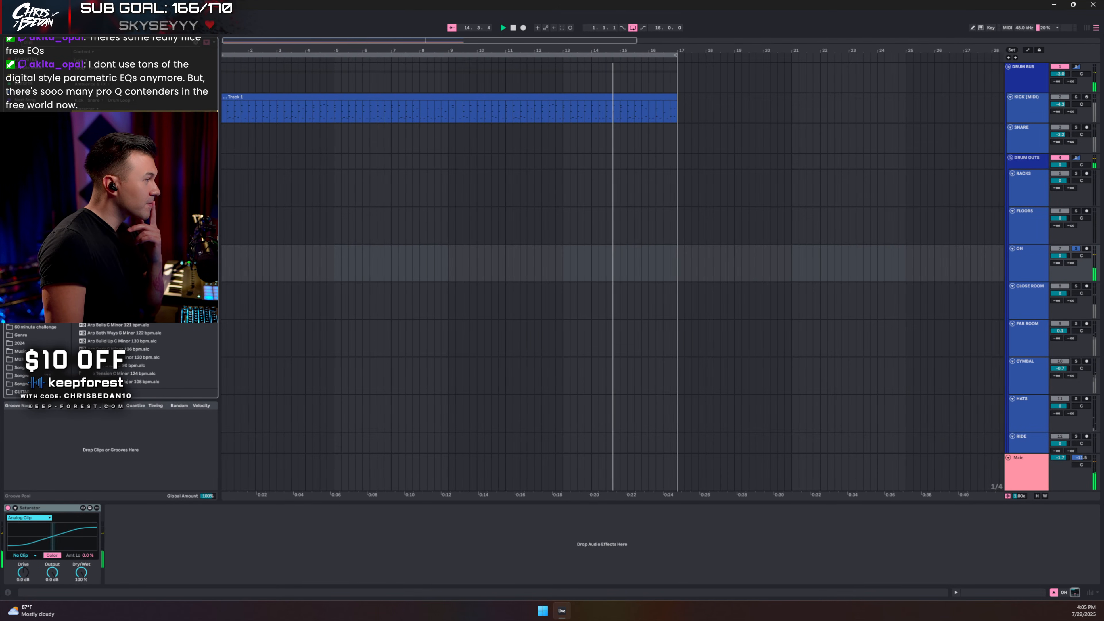
drag(126, 244, 153, 542)
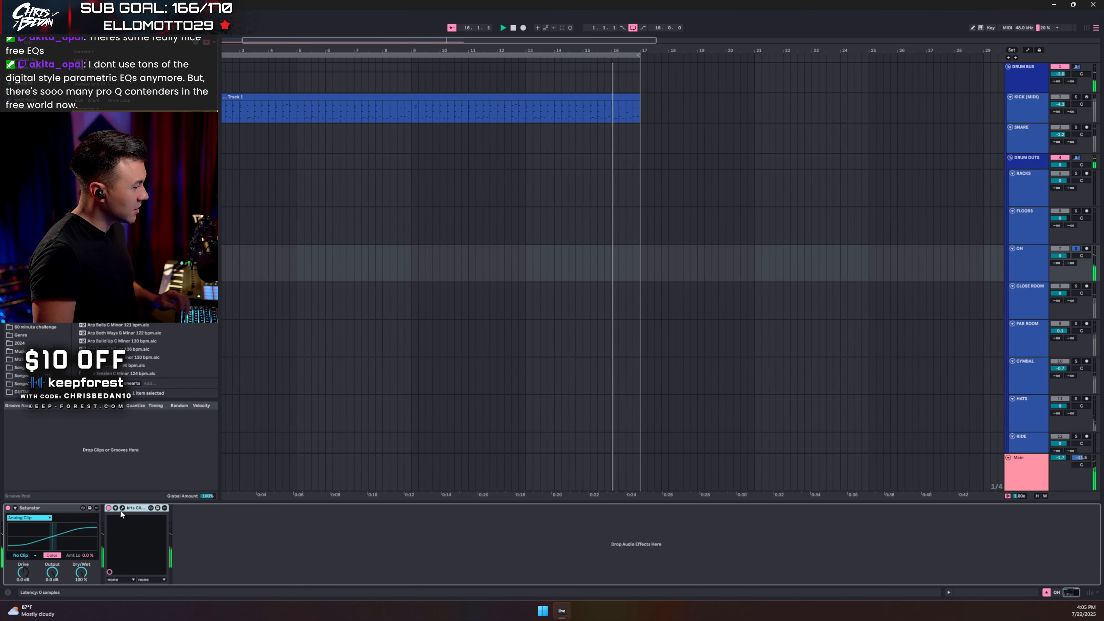
click(123, 508)
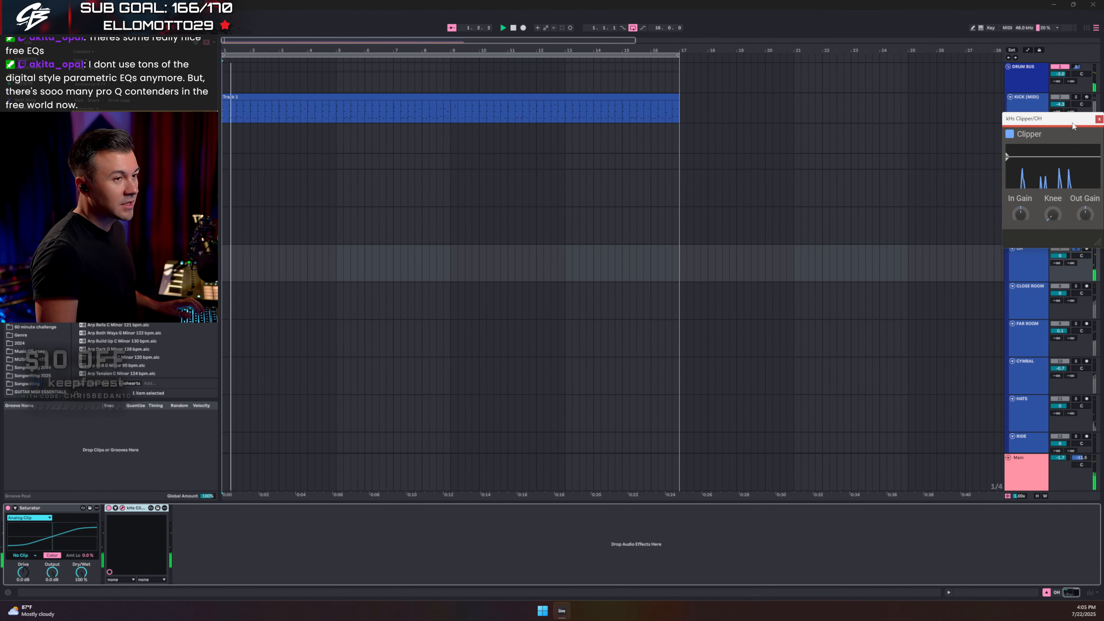
drag(1044, 118, 433, 186)
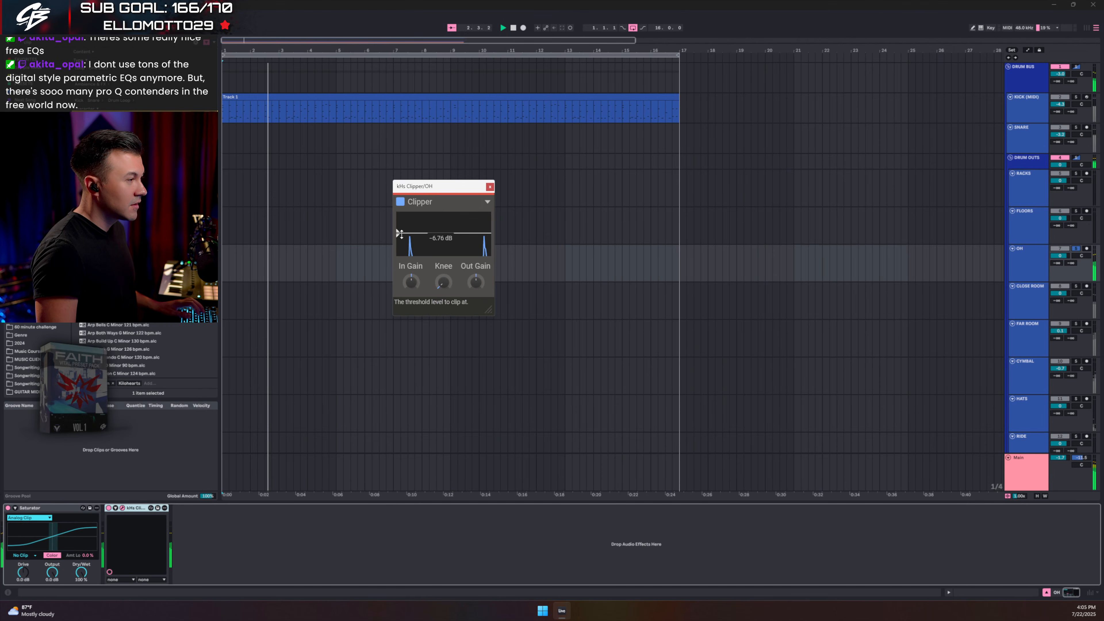
Step: Lower the Clipper's threshold on OH to catch the peaks, try a Knee of about 5.67 dB, and return the Knee to minimum
drag(398, 224, 393, 243)
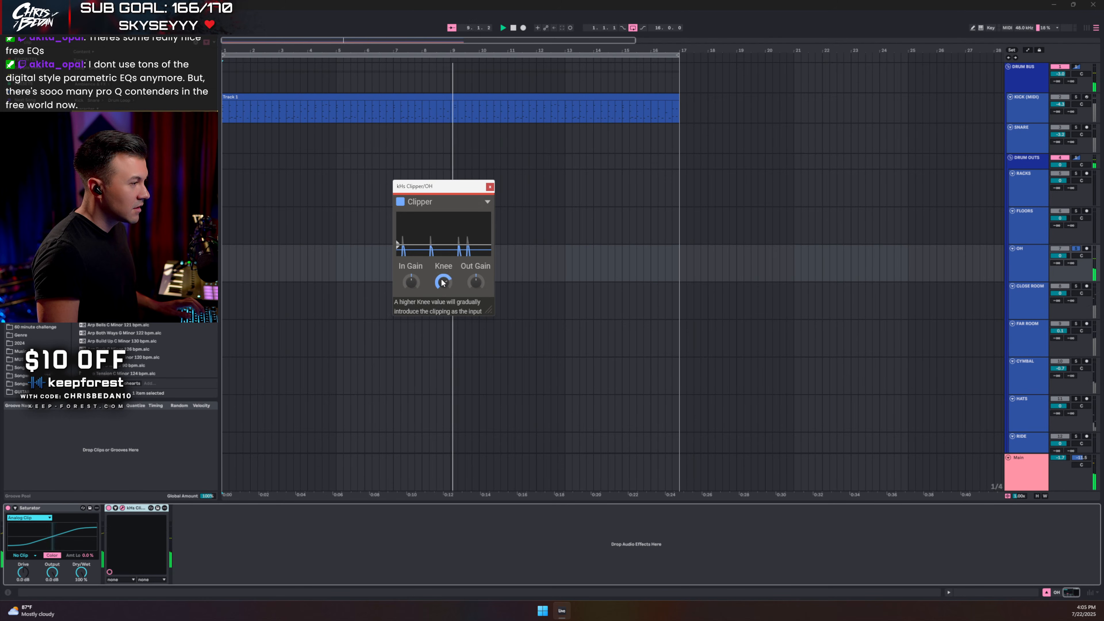
drag(444, 279, 444, 248)
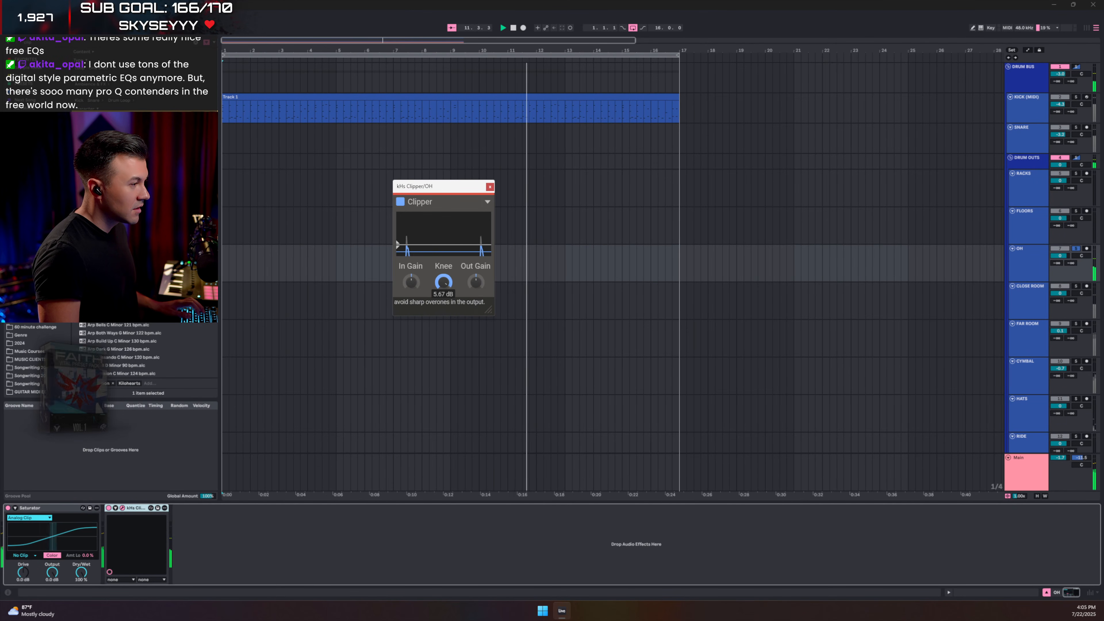
drag(409, 247, 410, 244)
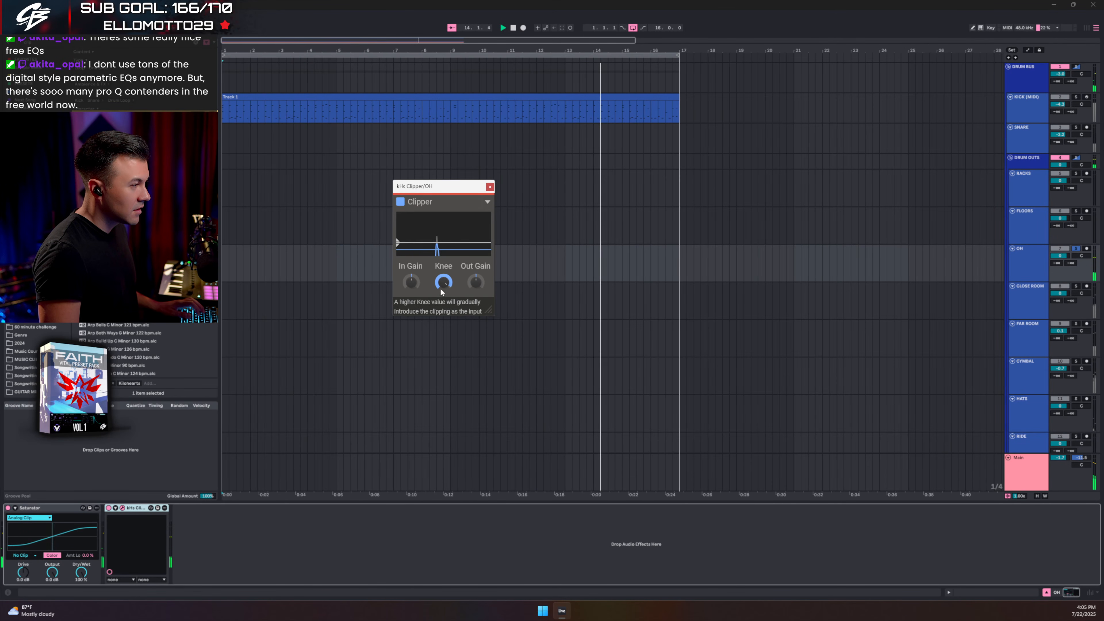
drag(441, 283, 441, 326)
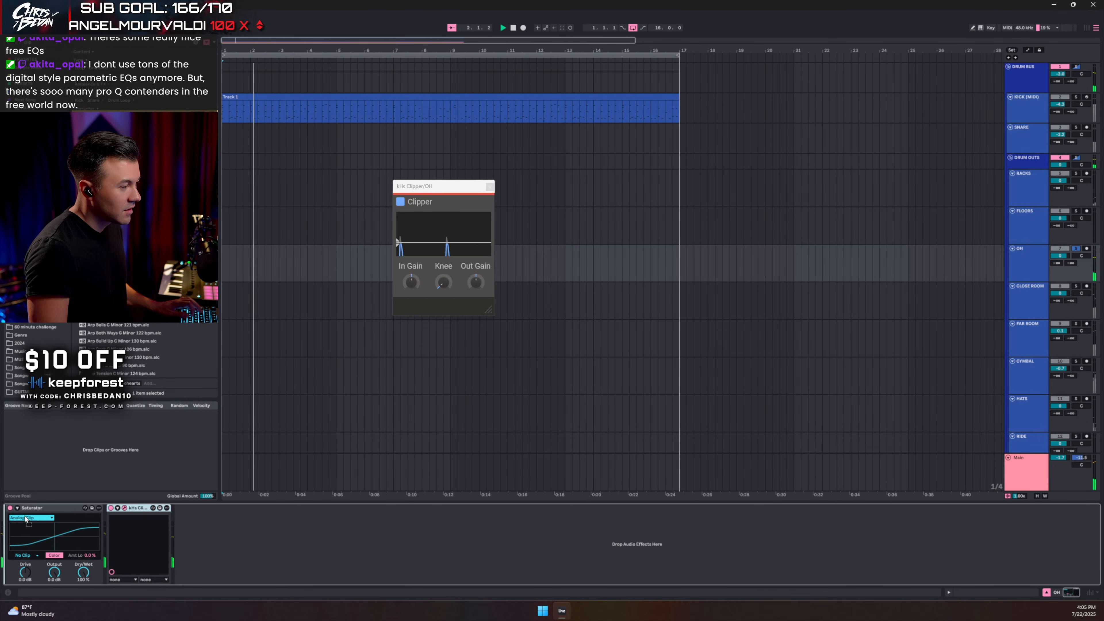
Step: Place Clipper before Saturator on OH, set Saturator to Hard Clip with a Color Curve boost near 327 Hz, and unsolo the track
drag(138, 513, 25, 529)
click(90, 575)
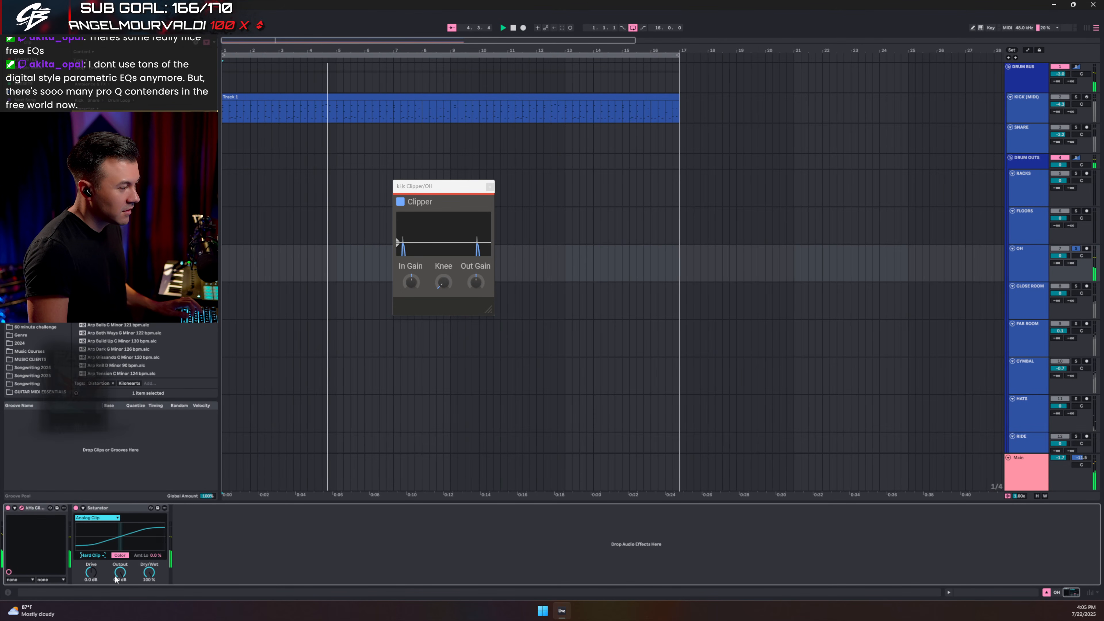
click(83, 508)
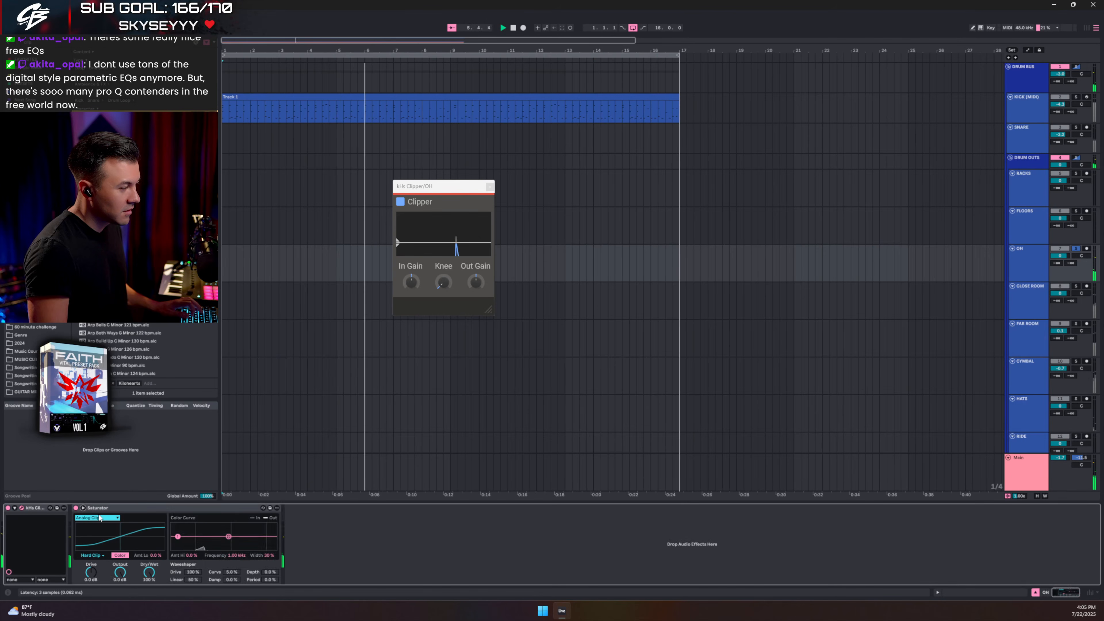
mouse_move(229, 538)
mouse_down()
mouse_move(205, 527)
mouse_move(219, 528)
mouse_up()
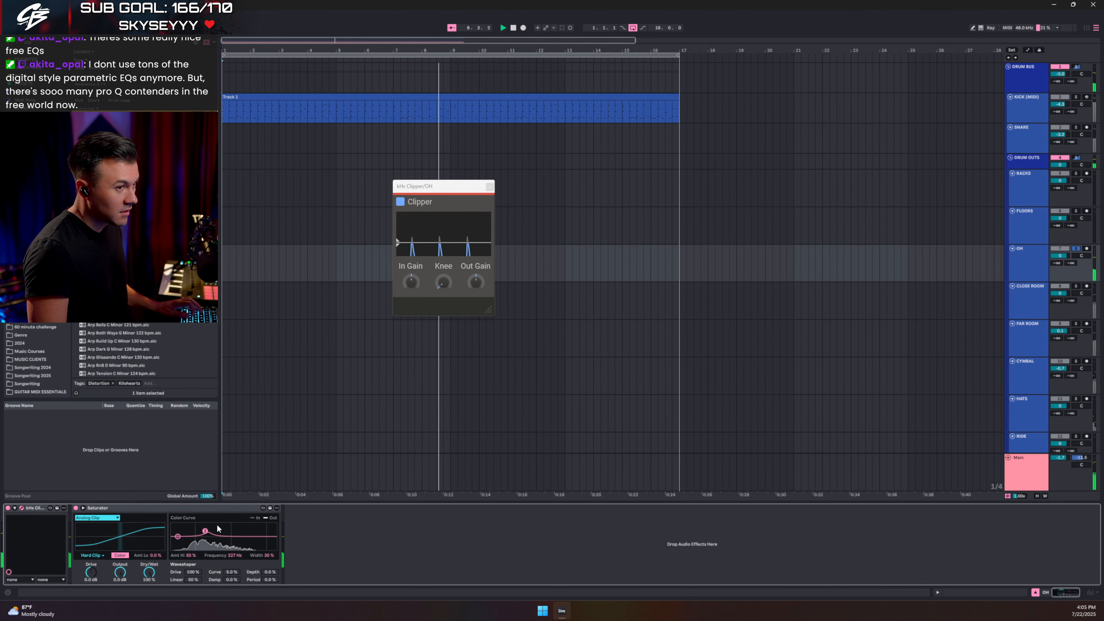
click(1076, 249)
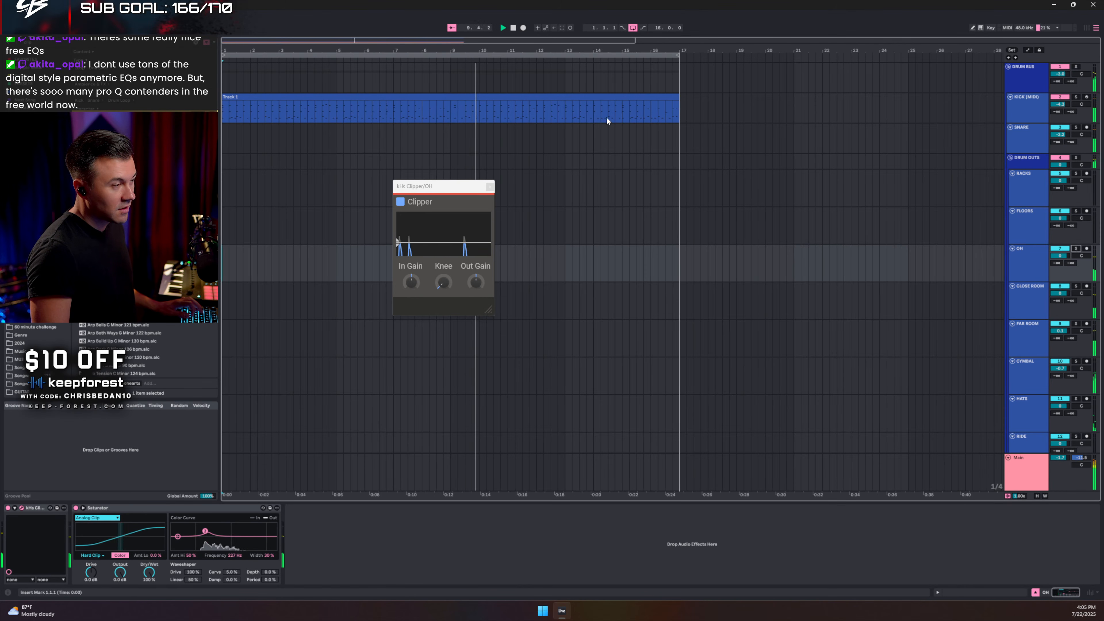
click(490, 187)
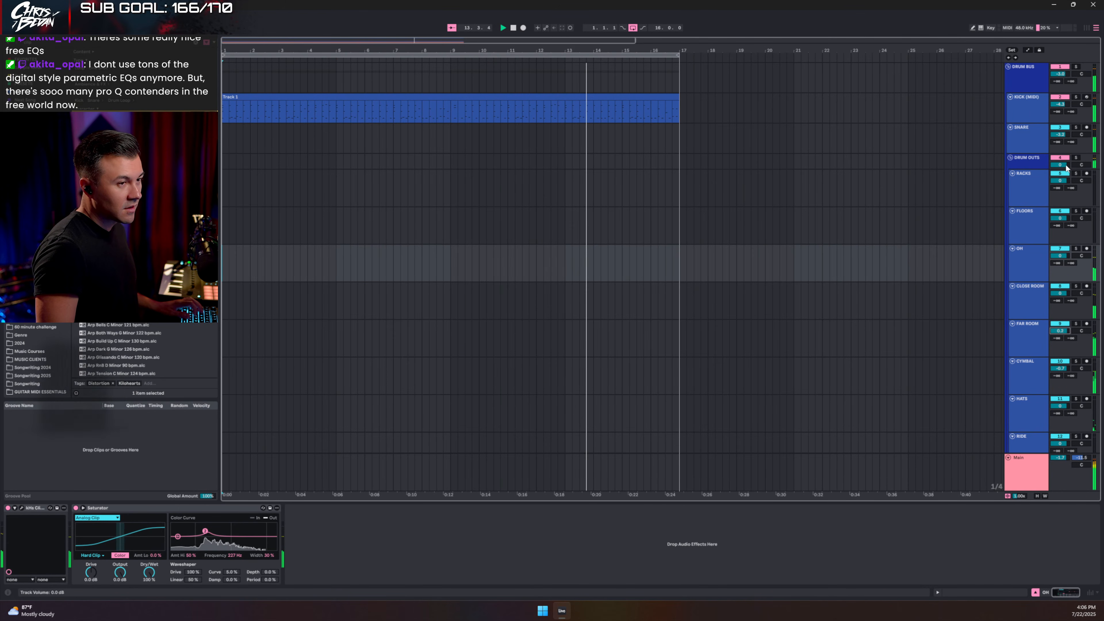
Step: Adjust the KICK (MIDI) track's volume slightly while the full mix plays
drag(1057, 106, 1058, 107)
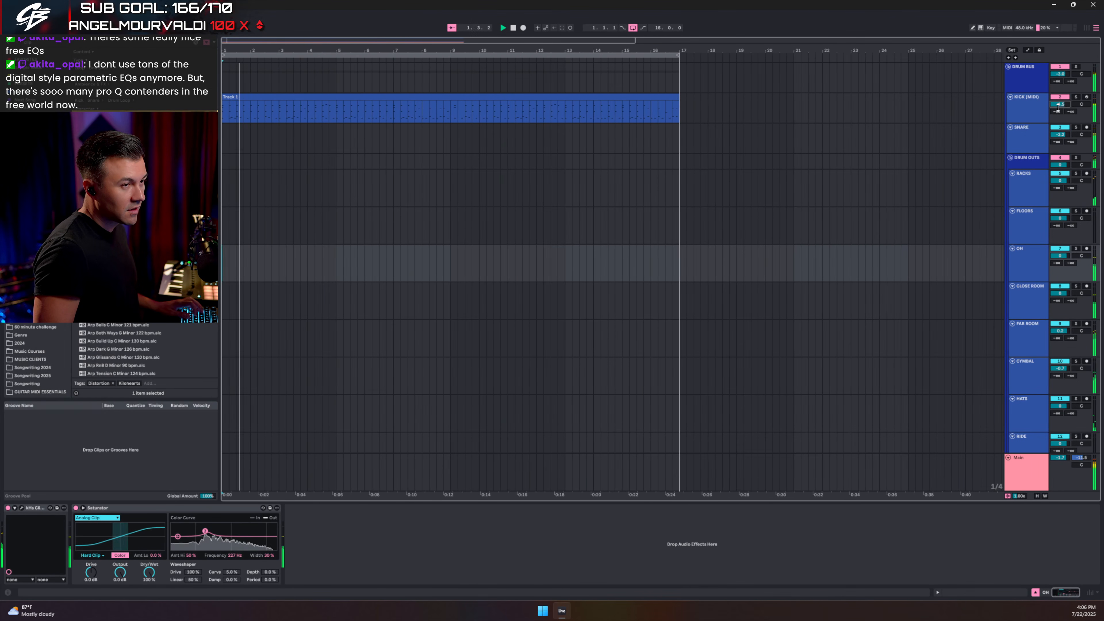
scroll(1018, 261, down, 5)
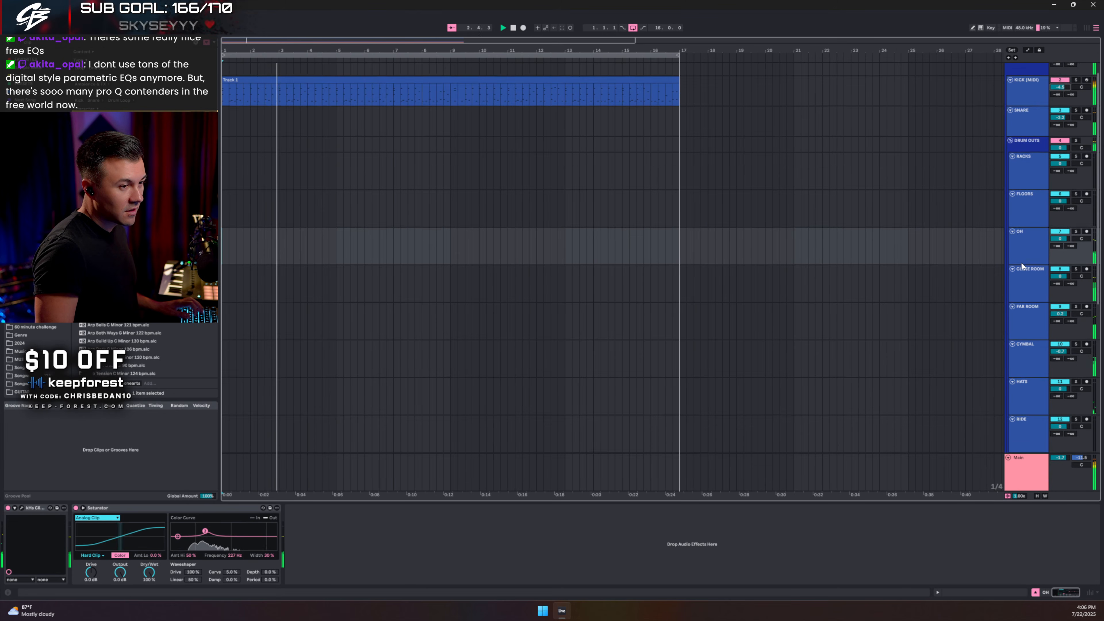
Step: Solo the CLOSE ROOM track, add Saturator to it, set its clipping mode to Hard Clip, and start playback
scroll(1033, 304, down, 4)
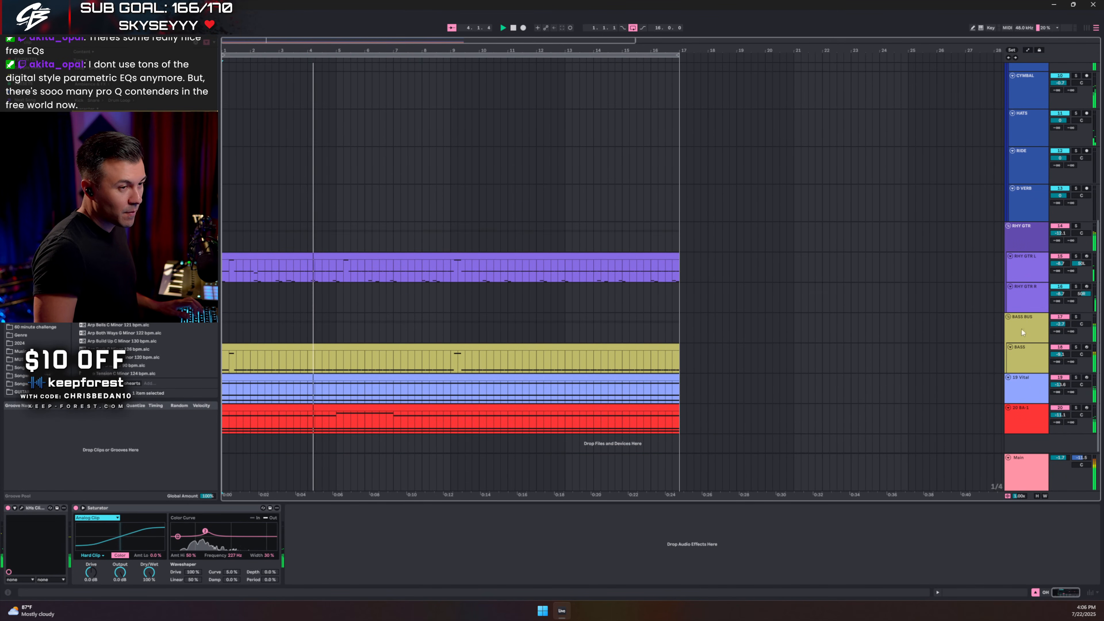
scroll(1022, 329, up, 5)
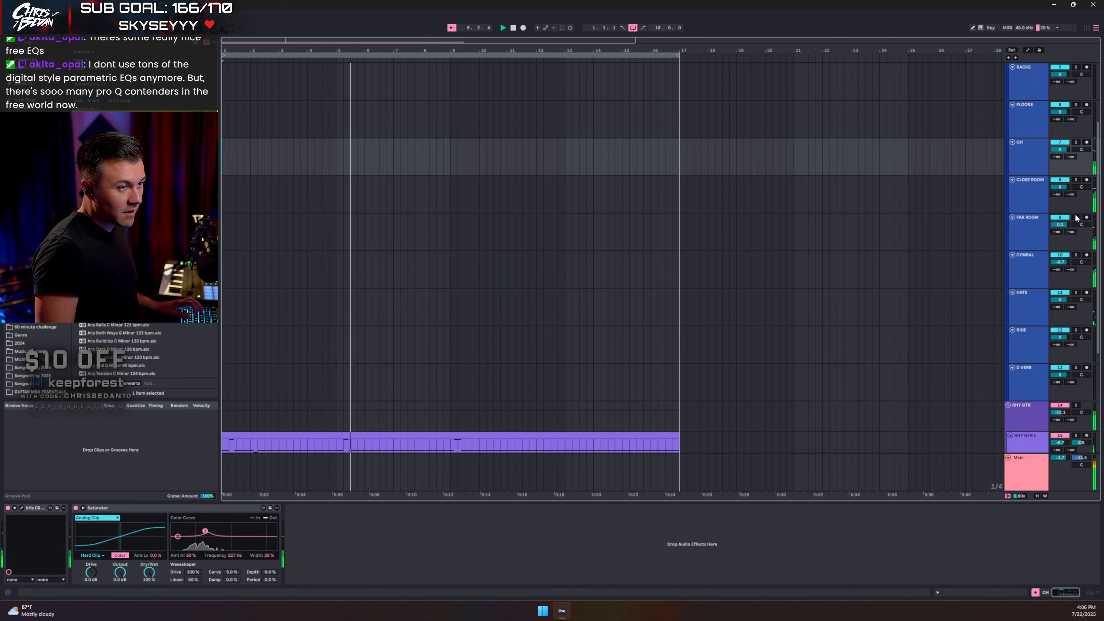
click(1076, 218)
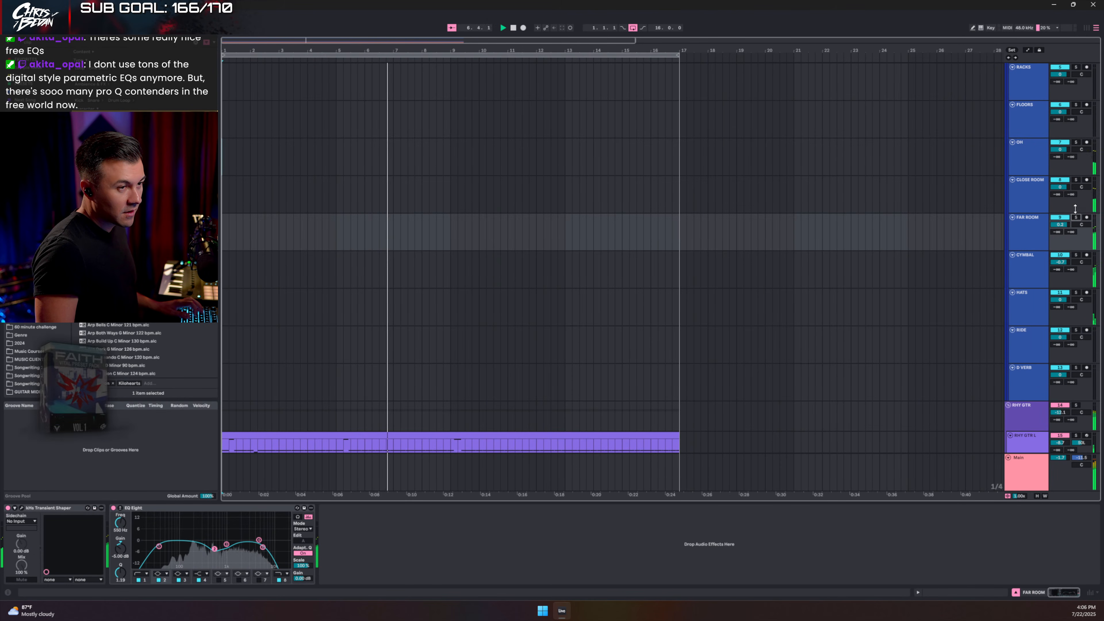
click(1076, 180)
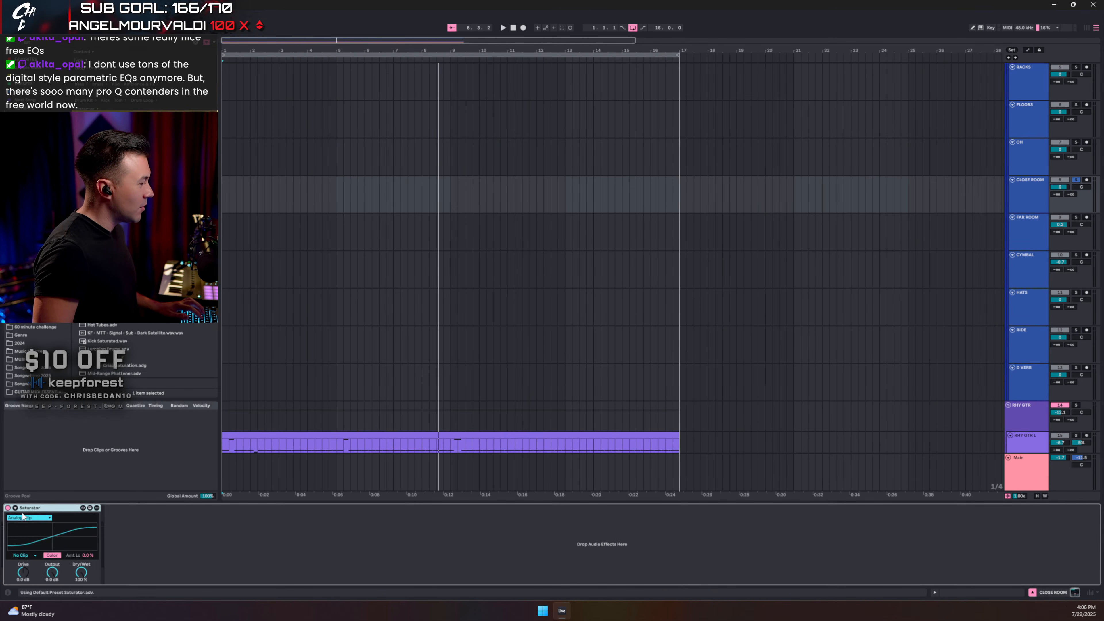
click(29, 557)
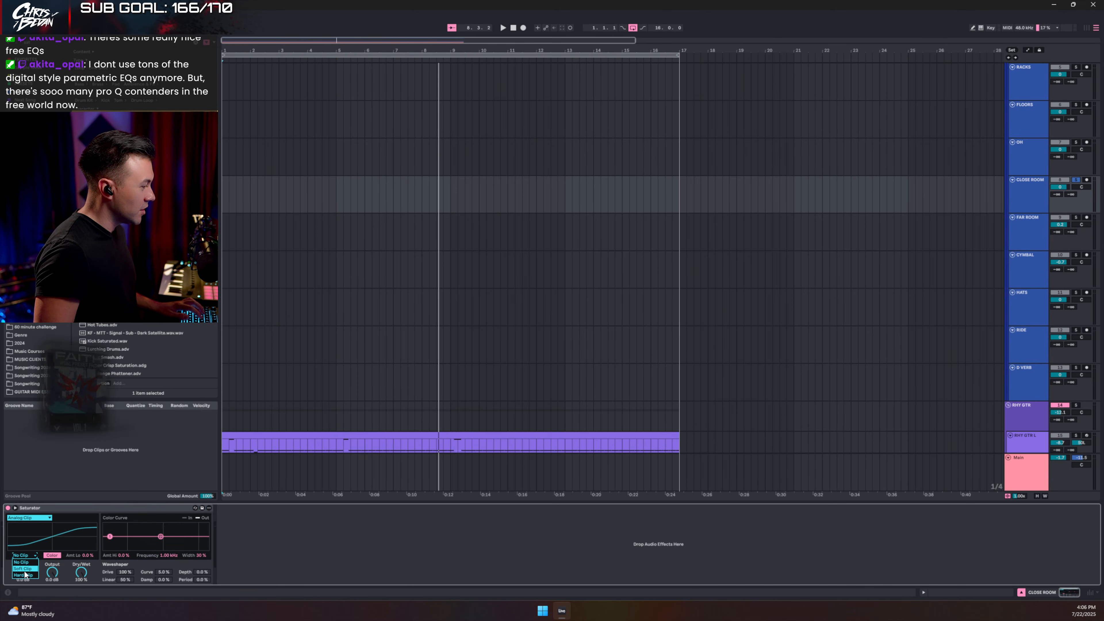
click(27, 565)
key(space)
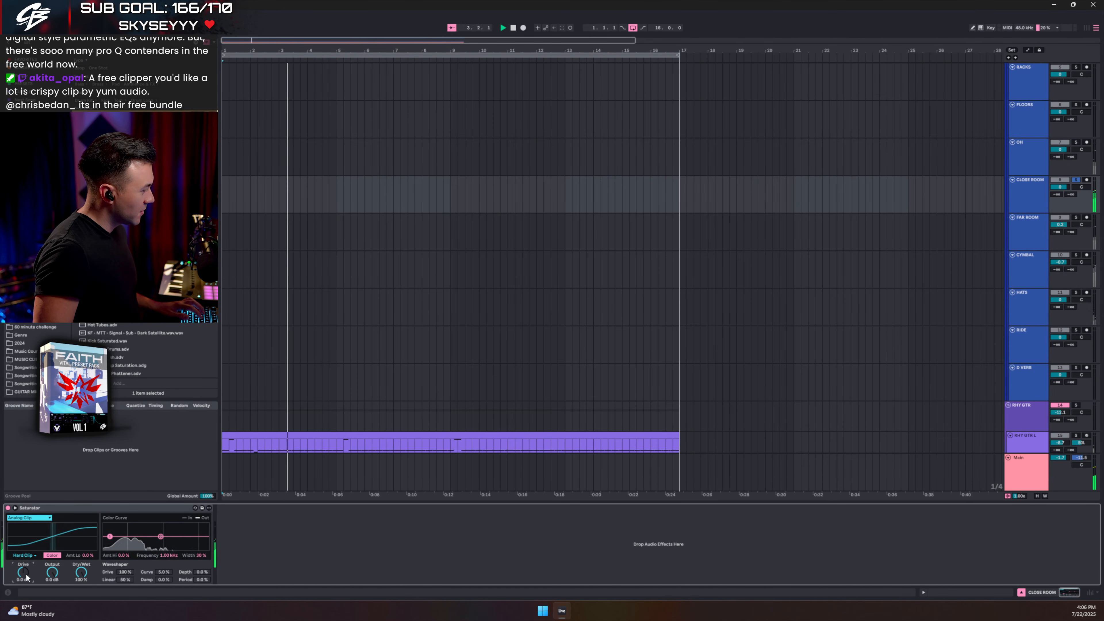
Step: Set CLOSE ROOM's Saturator Drive to 1.4 dB, boost its Color Curve near 183 Hz, and unsolo the track
drag(26, 578, 26, 575)
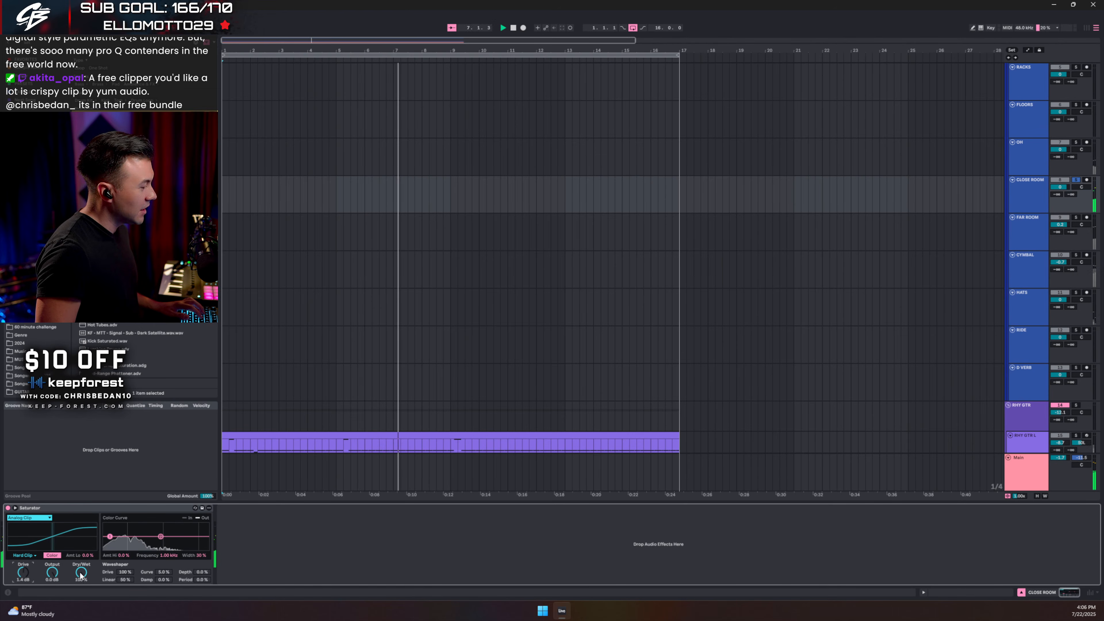
drag(108, 537, 108, 532)
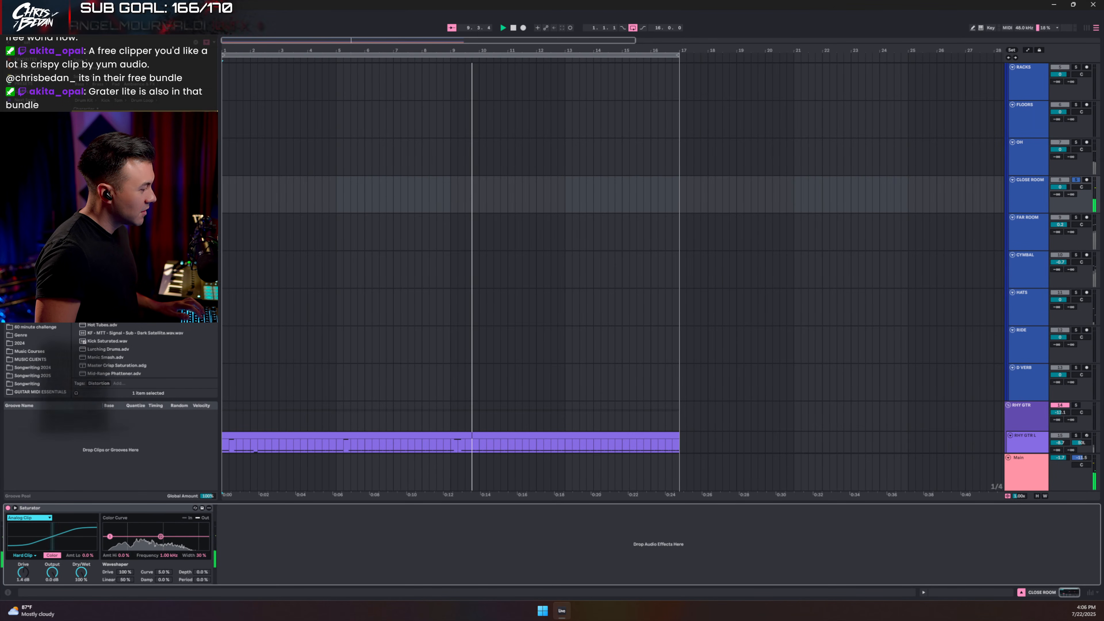
drag(142, 528, 134, 530)
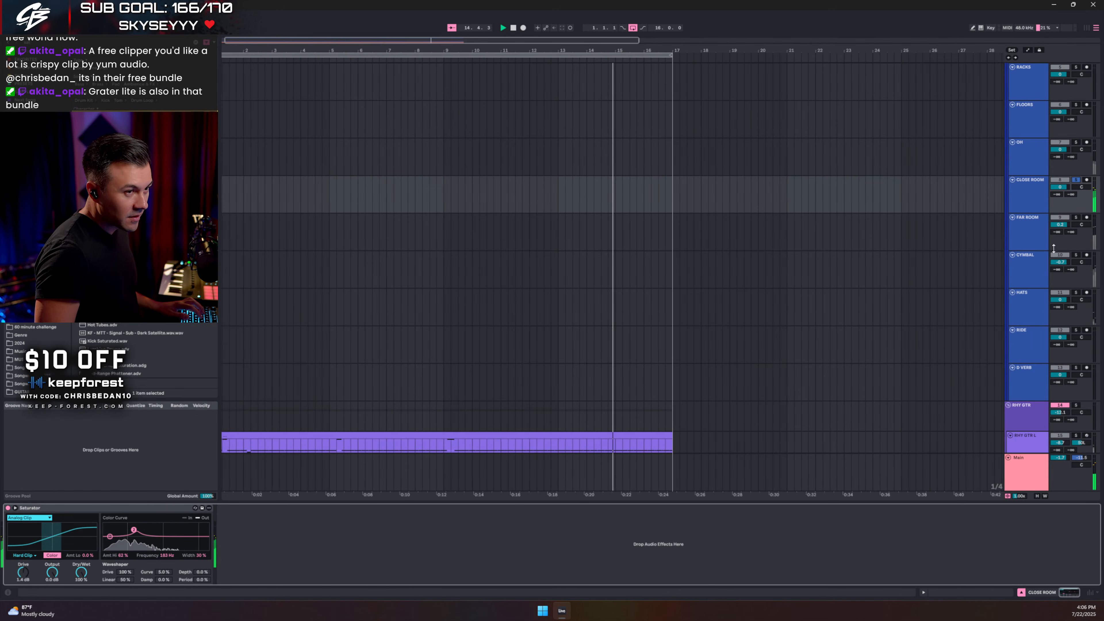
click(1077, 180)
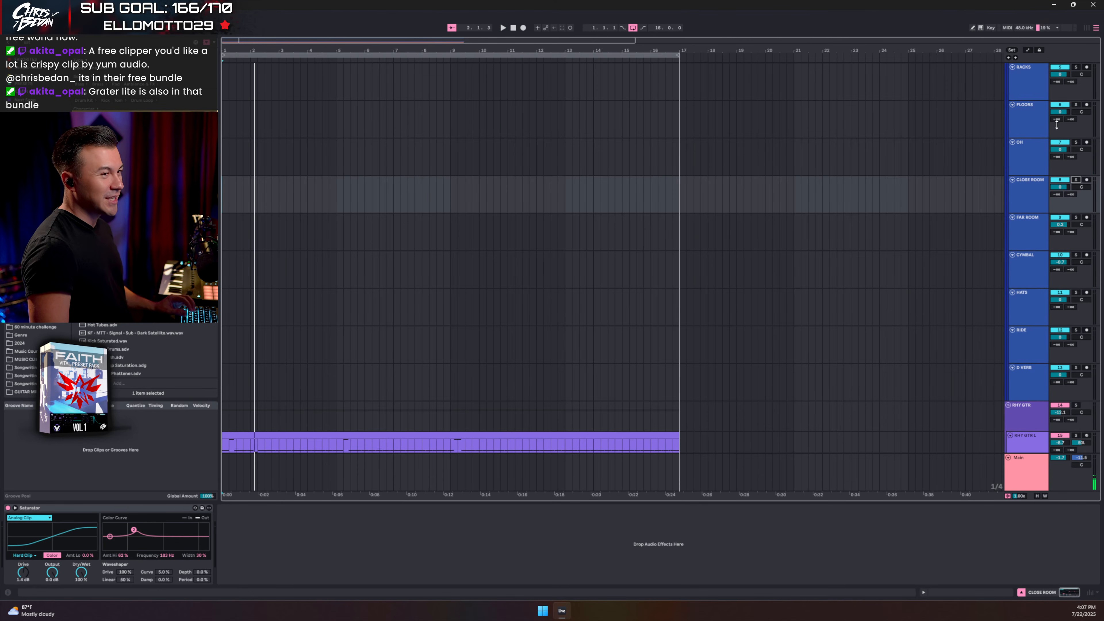
Step: Search the browser for "khs", add kHs Clipper after EQ Eight on the SNARE track, and start playback
scroll(1023, 146, up, 5)
click(1023, 144)
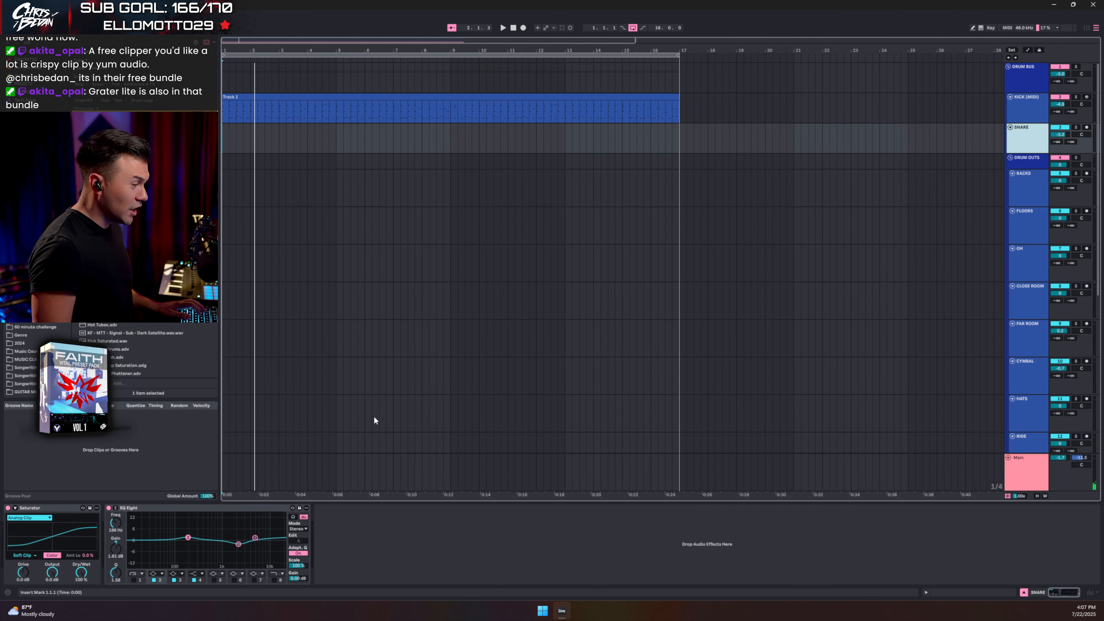
key(ctrl+f)
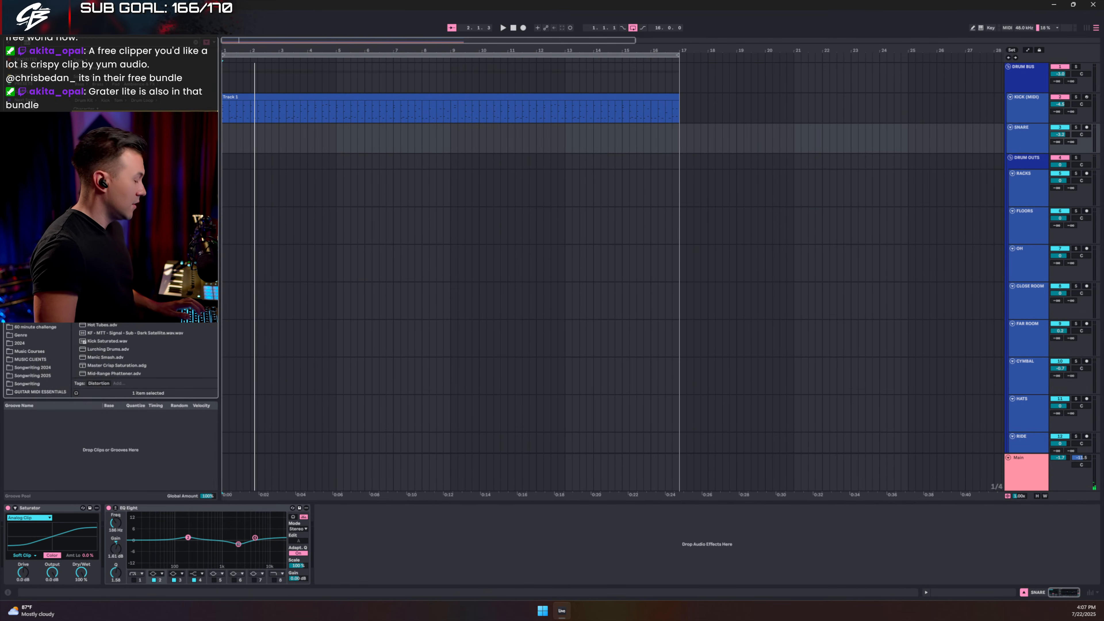
text(khs)
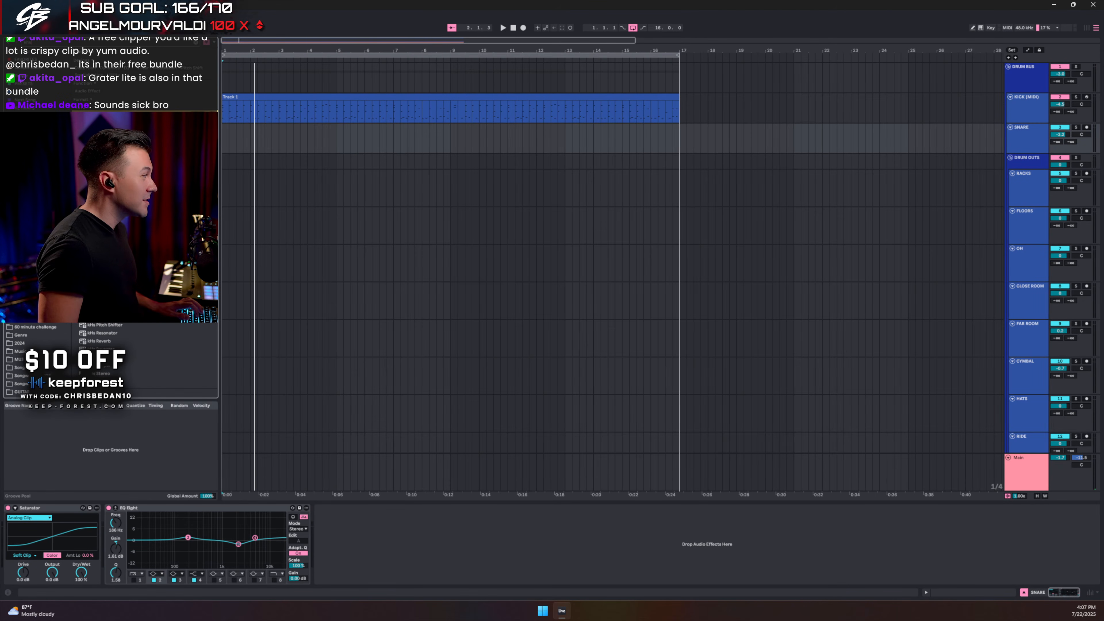
key(space)
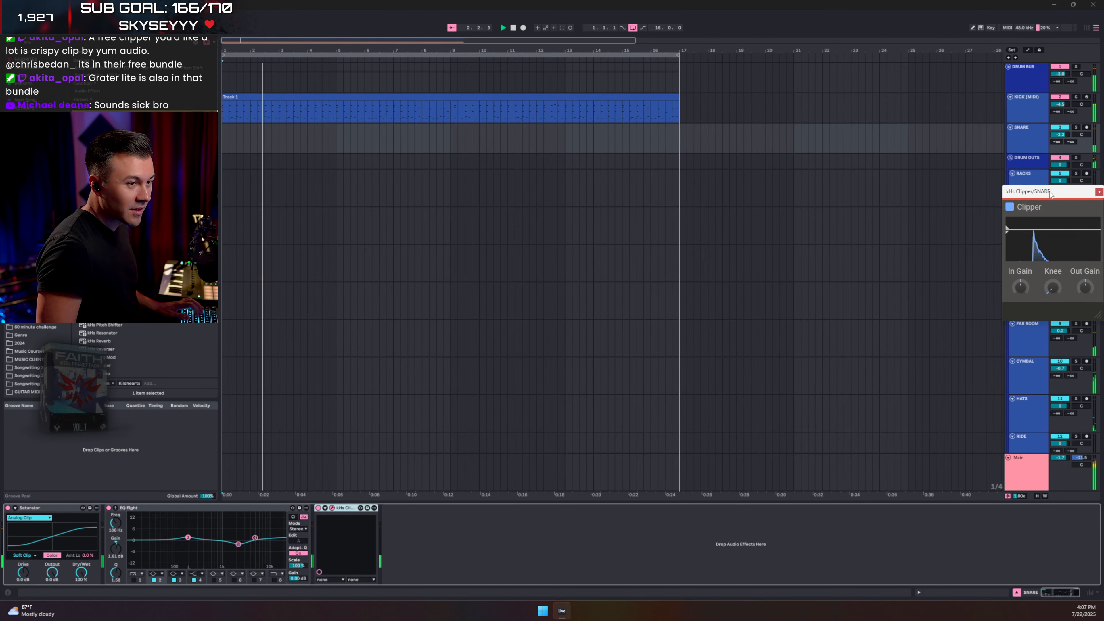
Step: Lower the Clipper's threshold on SNARE to catch the peaks, compare it with the effect bypassed, and close its window
drag(1052, 188, 476, 207)
drag(455, 255, 453, 255)
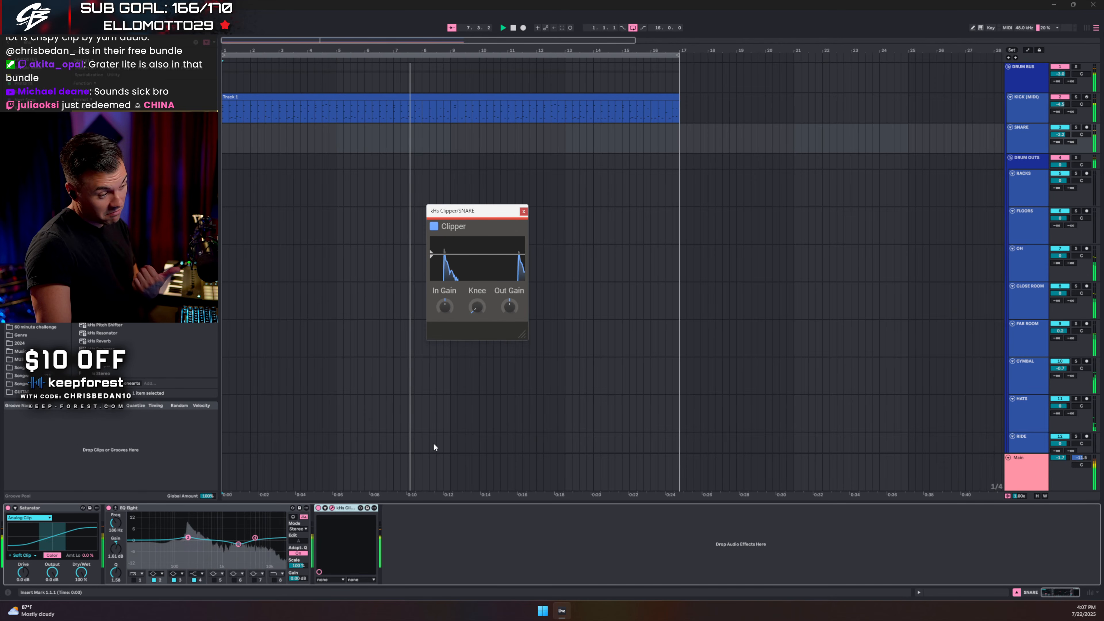
click(319, 509)
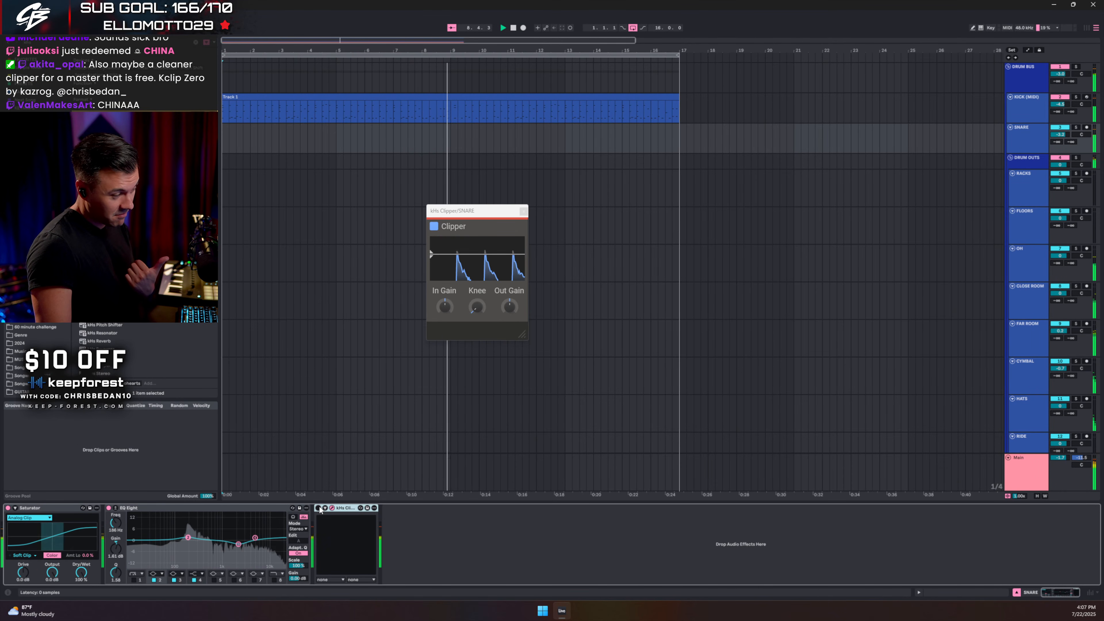
click(523, 212)
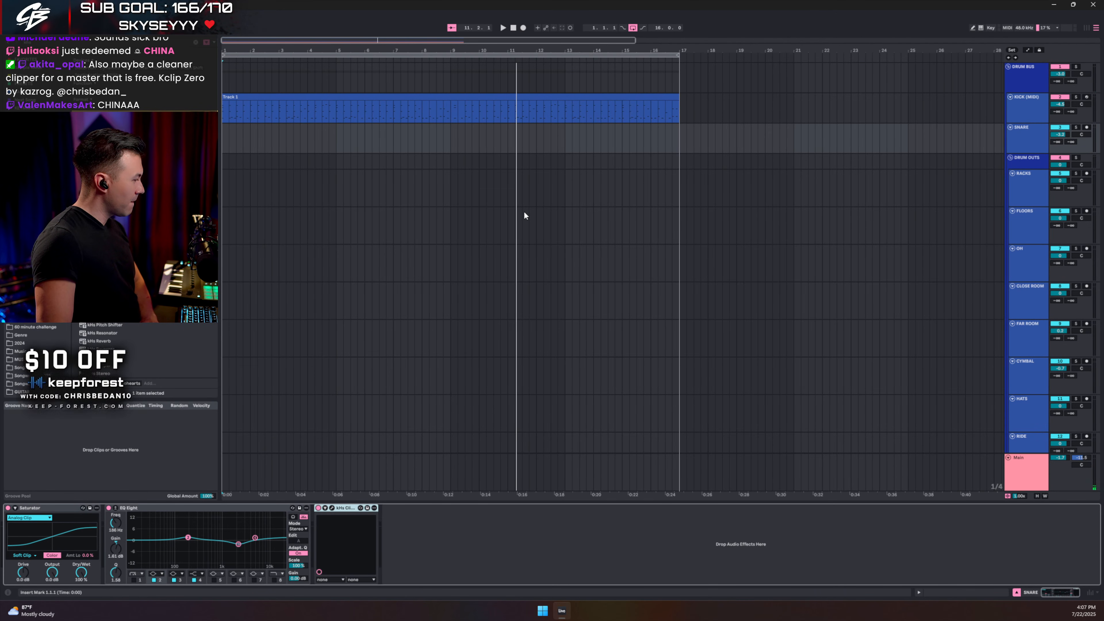
Step: Add kHs Clipper to Main between Multiband Compression and Glue Compressor, and show its plug-in window during playback
click(1031, 469)
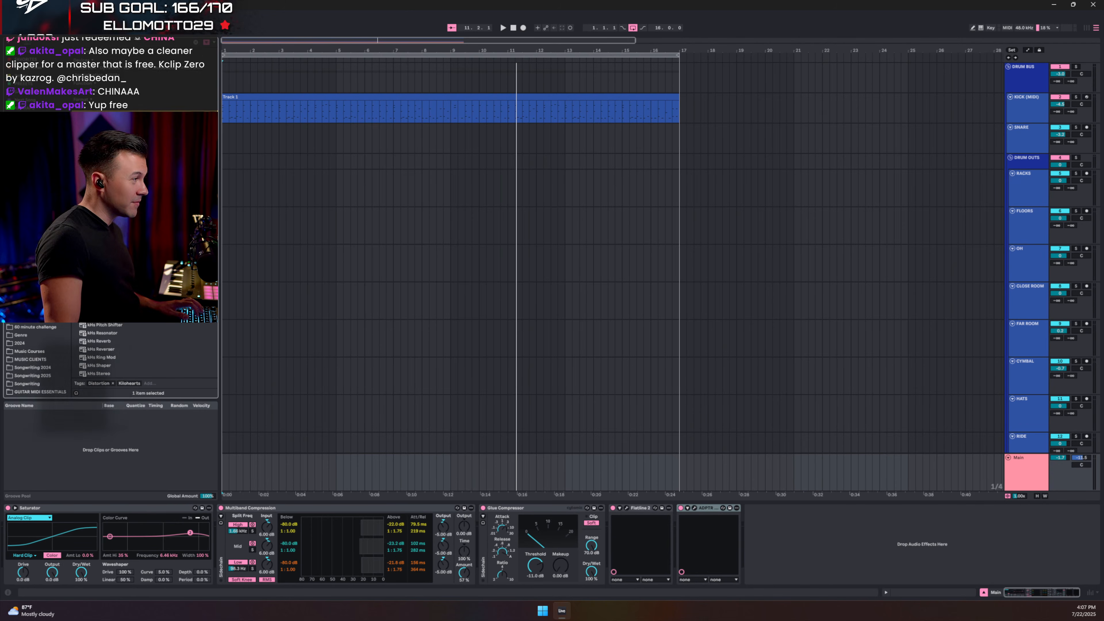
drag(480, 518, 479, 516)
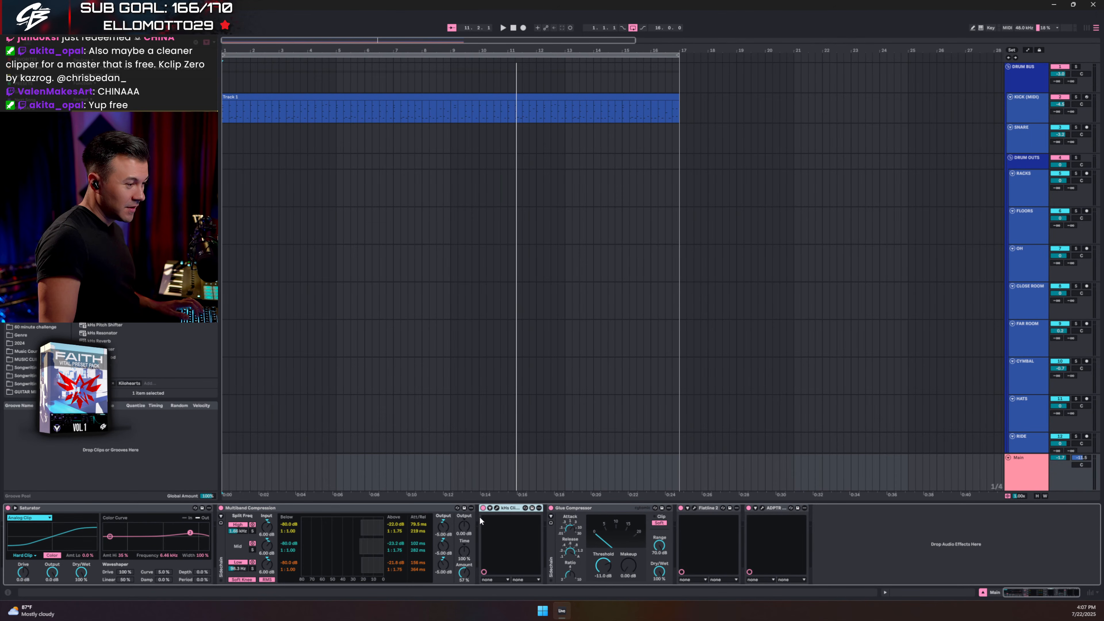
click(498, 508)
key(space)
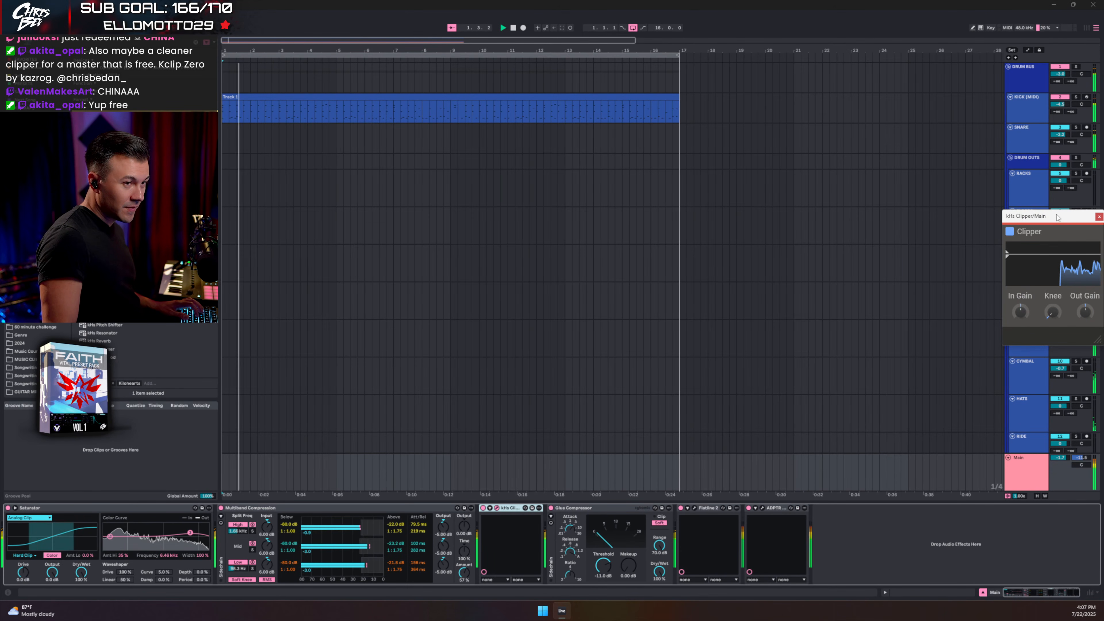
Step: Lower the Clipper's threshold on Main to shave the mix's peaks, and close its window
drag(1057, 222, 536, 241)
drag(495, 273, 496, 283)
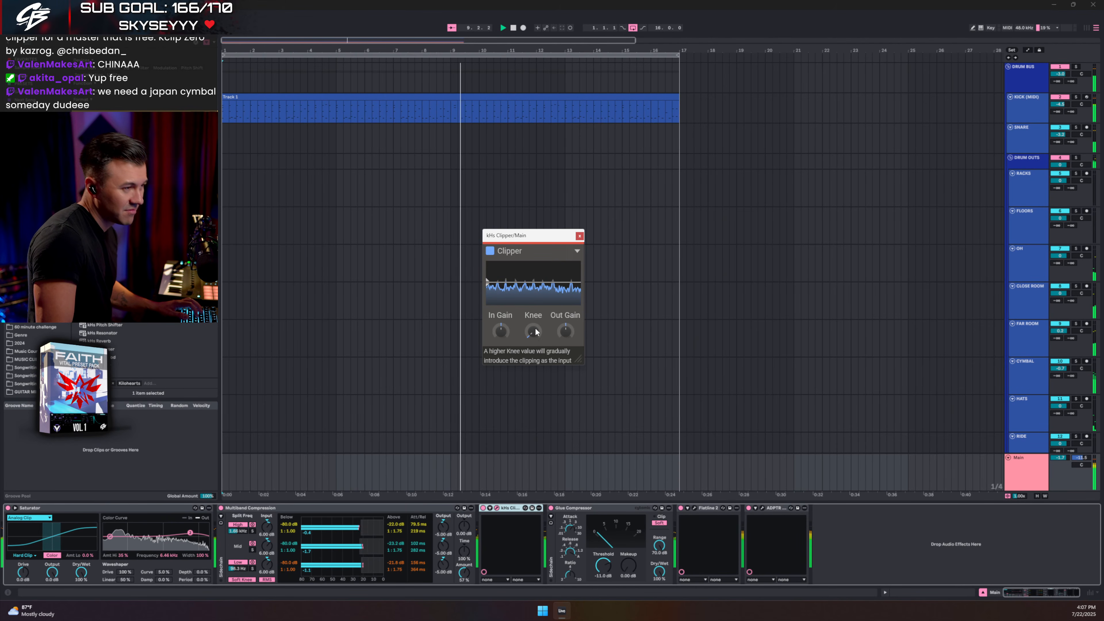
click(579, 236)
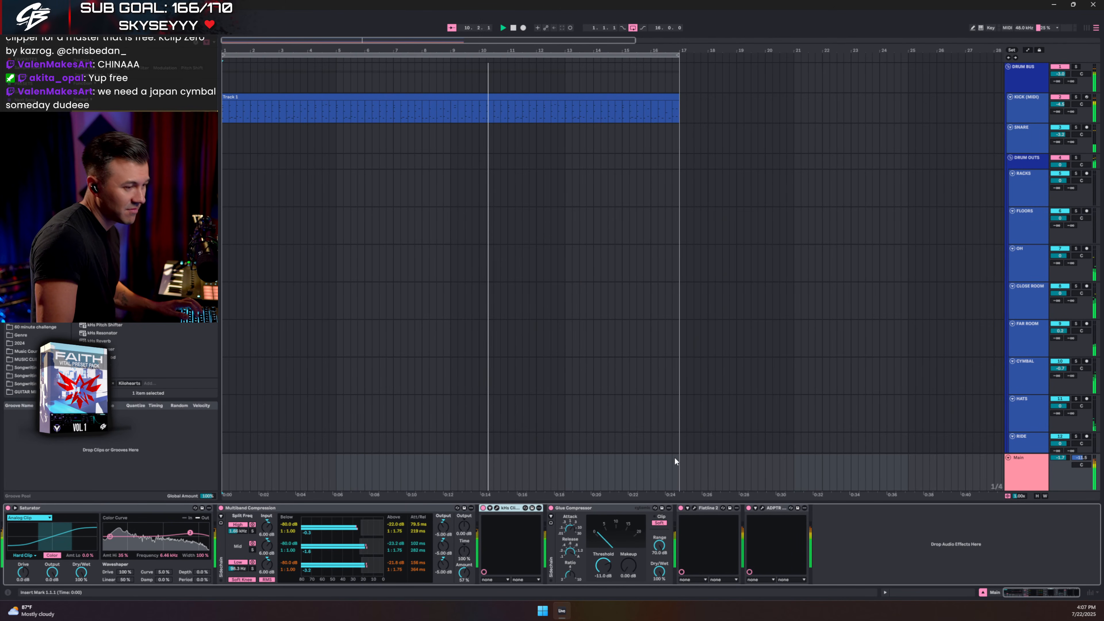
Step: Set Flatline 2's threshold on Main to -9.48 dB, check the loudness meters, and close the plug-in window
click(694, 509)
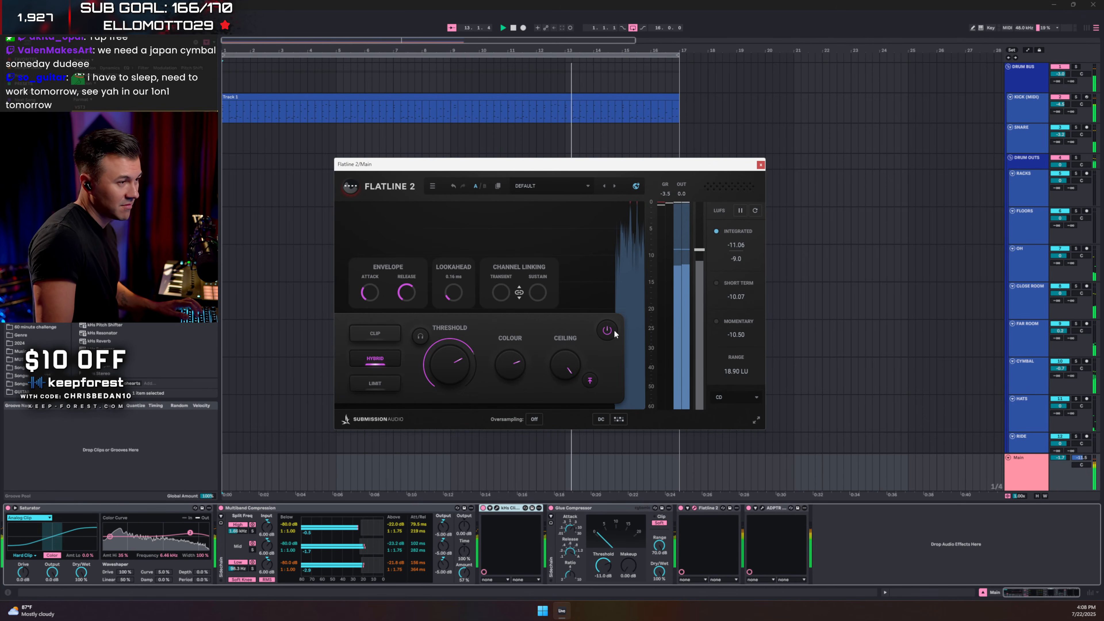
drag(457, 362, 453, 359)
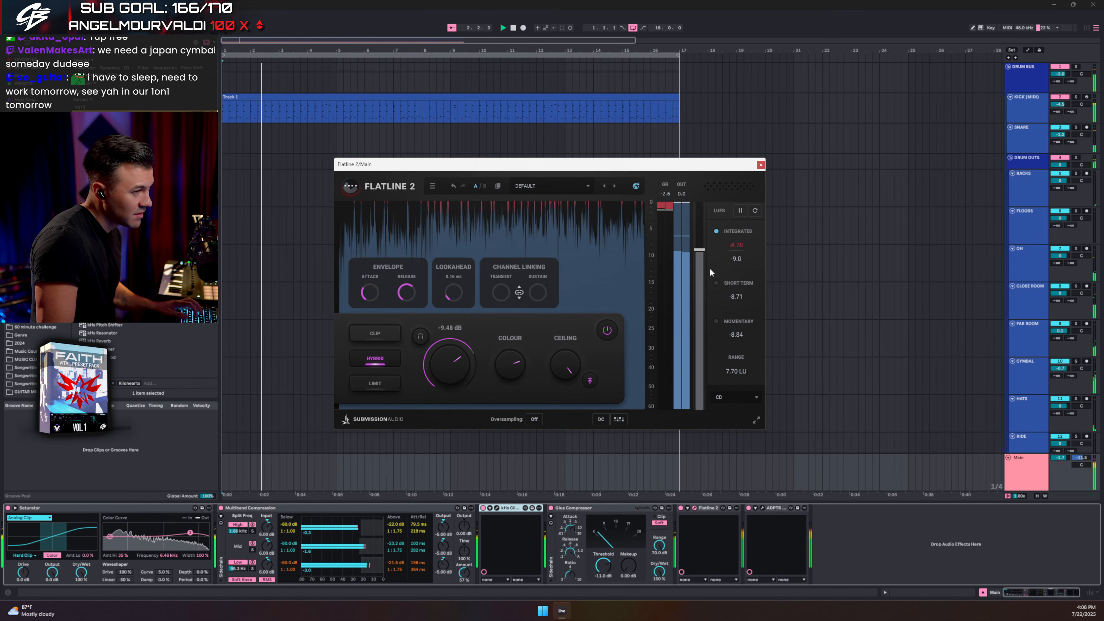
click(761, 165)
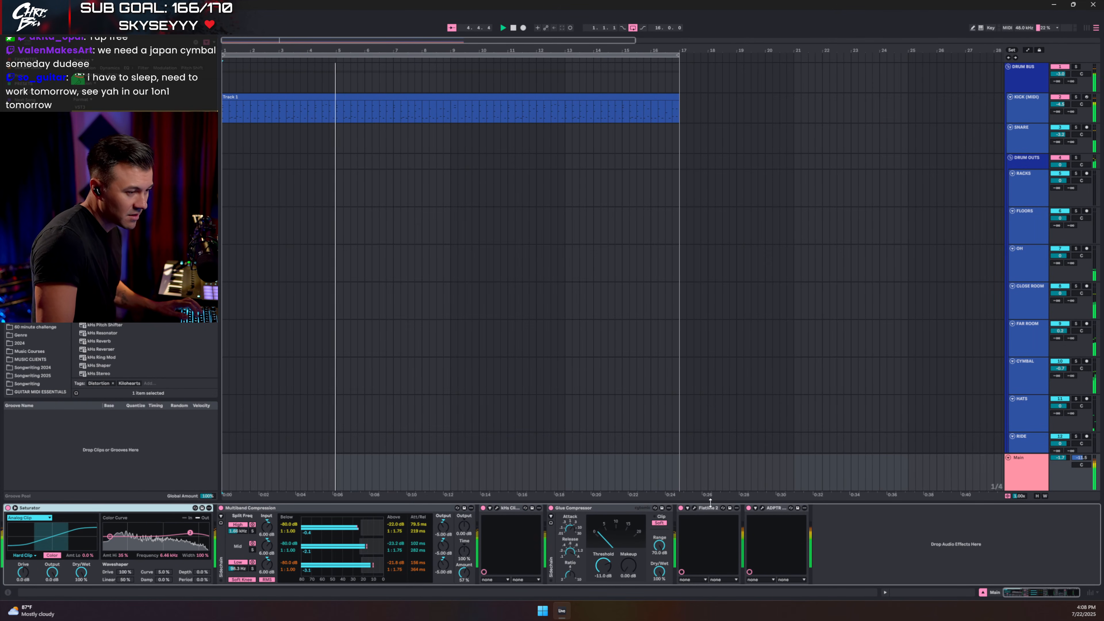
Step: Compare the mix with Main's Saturator, Multiband Compression, Clipper and Glue Compressor bypassed together and re-enabled
click(620, 511)
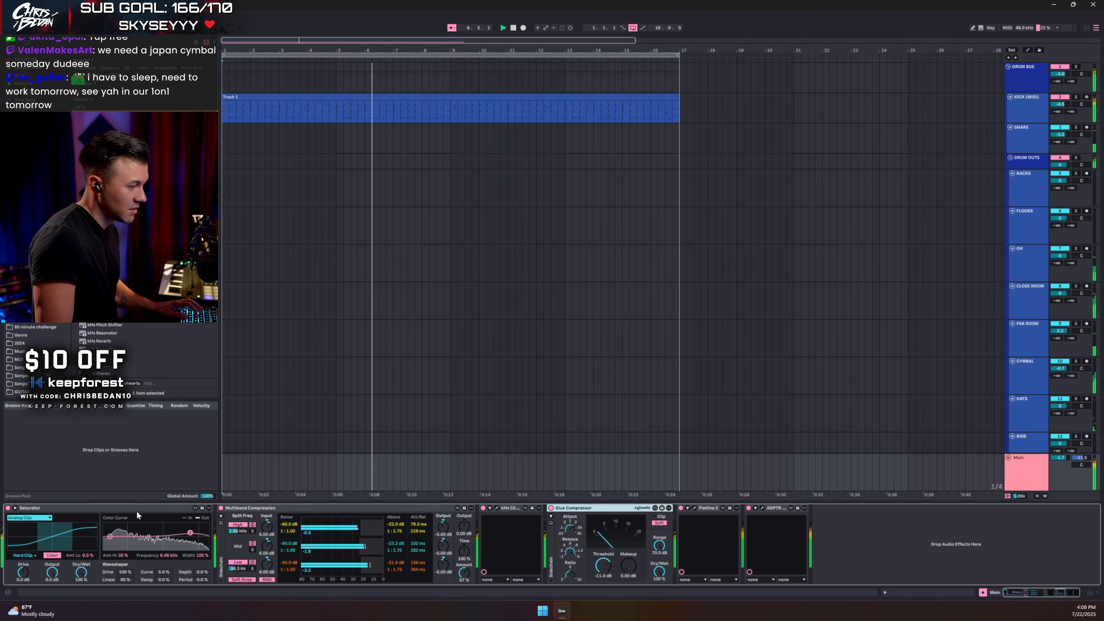
click(161, 511)
click(483, 509)
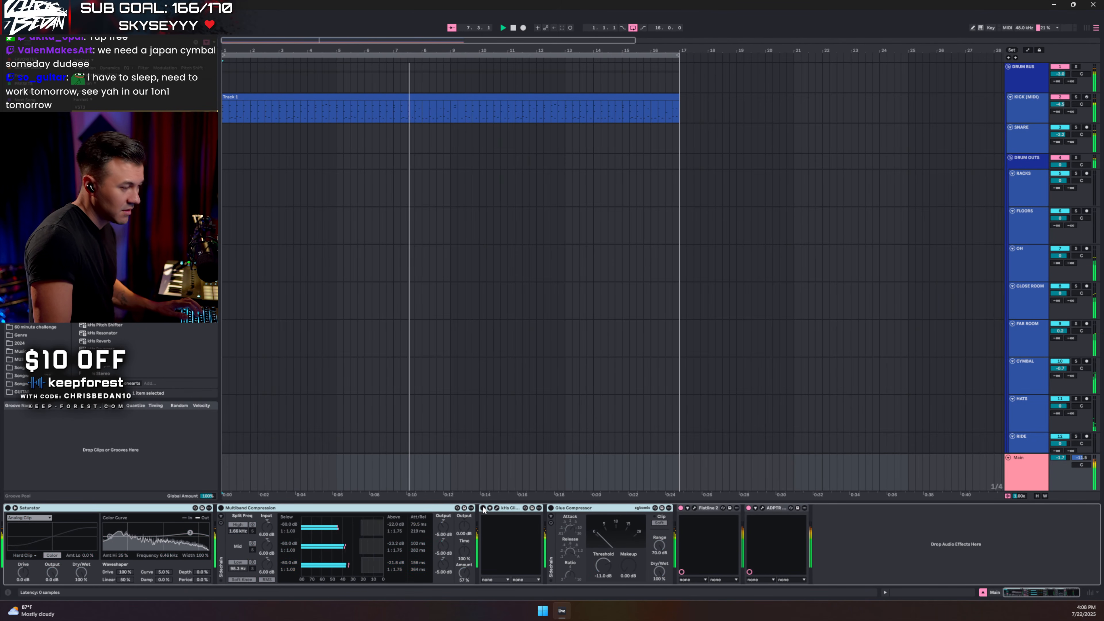
click(484, 509)
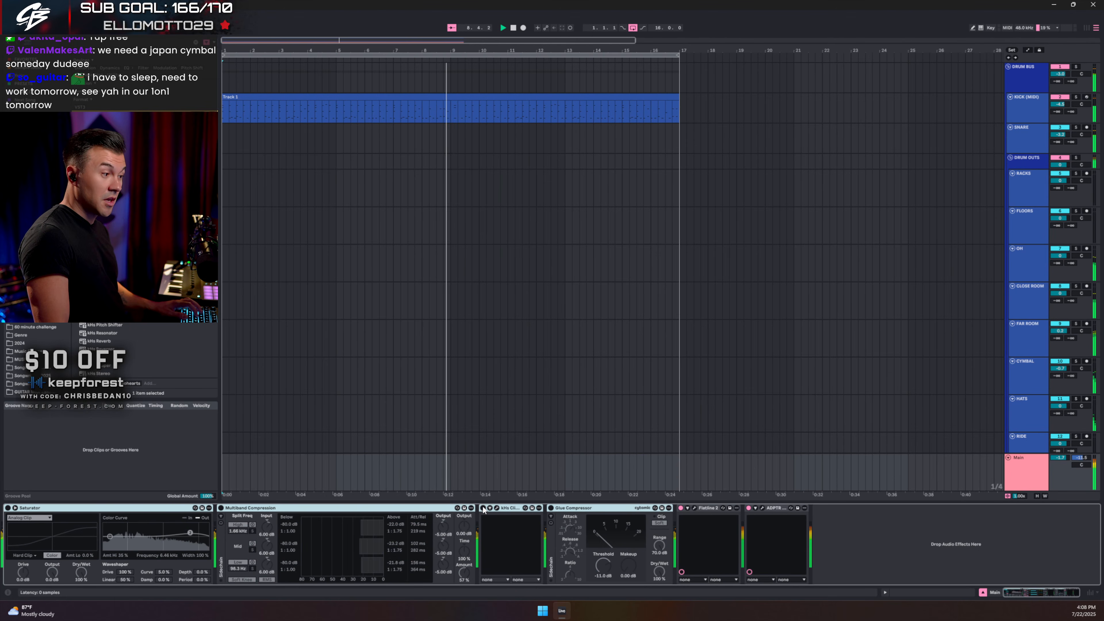
click(290, 510)
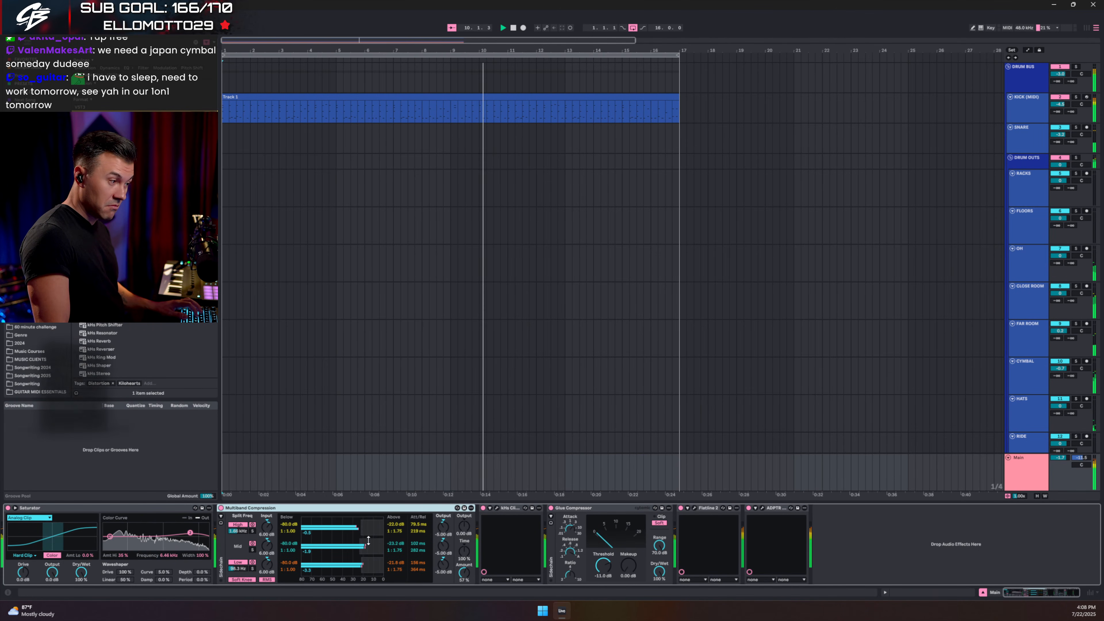
Step: Stop playback, save the set, and collapse the DRUM OUTS group
key(space)
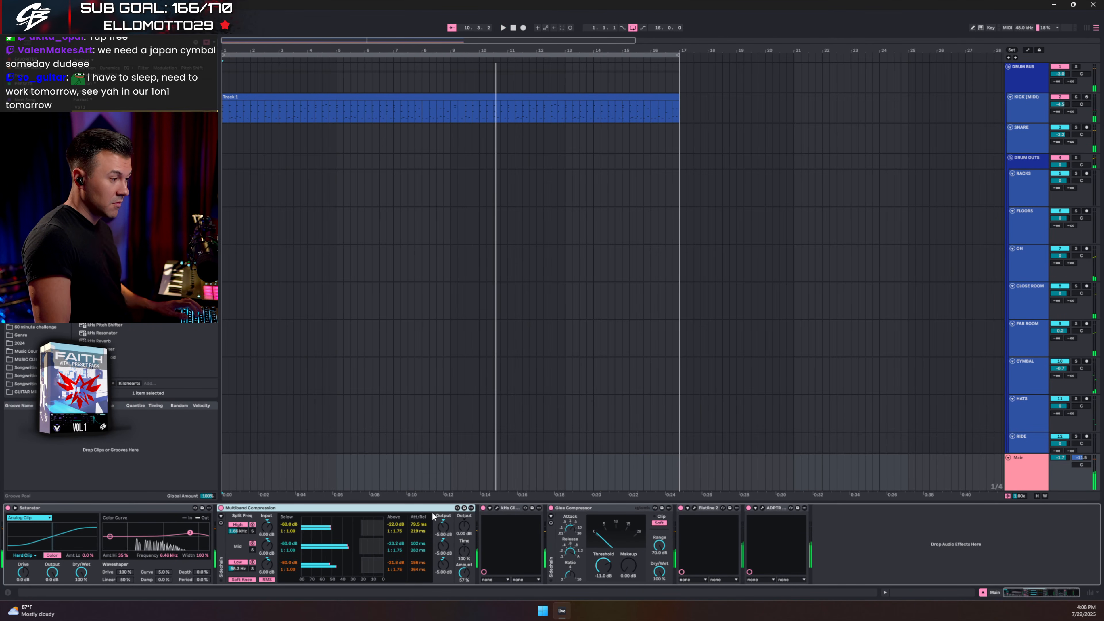
click(465, 183)
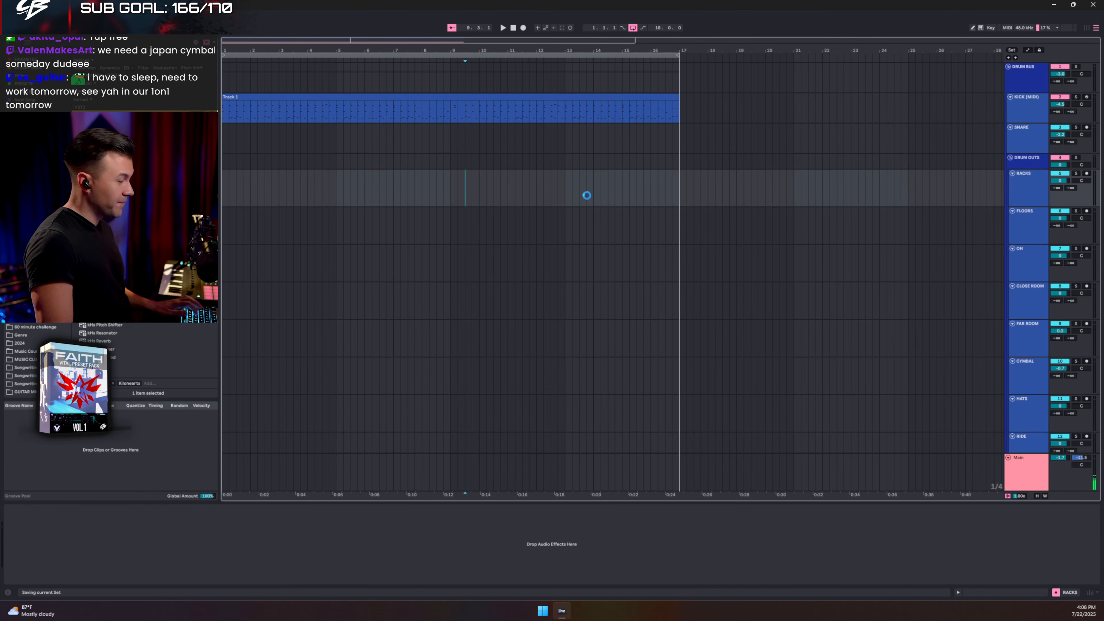
click(1010, 157)
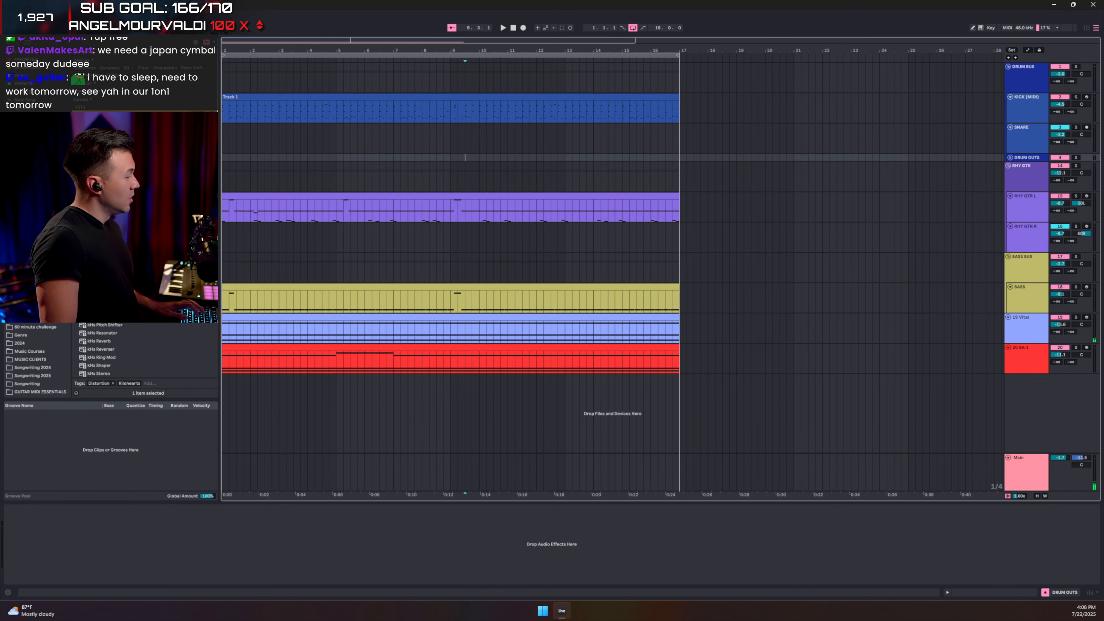